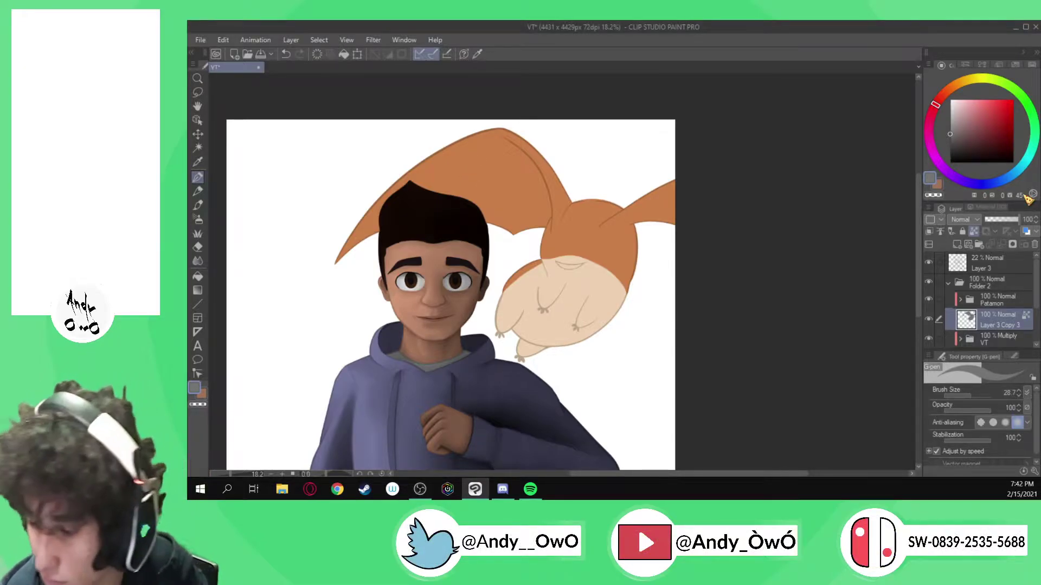
- Sample the creature's cream belly colour, darken it to hue 32, saturation 29, value 84, and set the G-pen size to 65.5
{"action": "scroll", "coordinate": [674, 217], "scroll_direction": "down", "scroll_amount": 5}
{"action": "scroll", "coordinate": [512, 174], "scroll_direction": "up", "scroll_amount": 3}
{"action": "scroll", "coordinate": [735, 288], "scroll_direction": "up", "scroll_amount": 1}
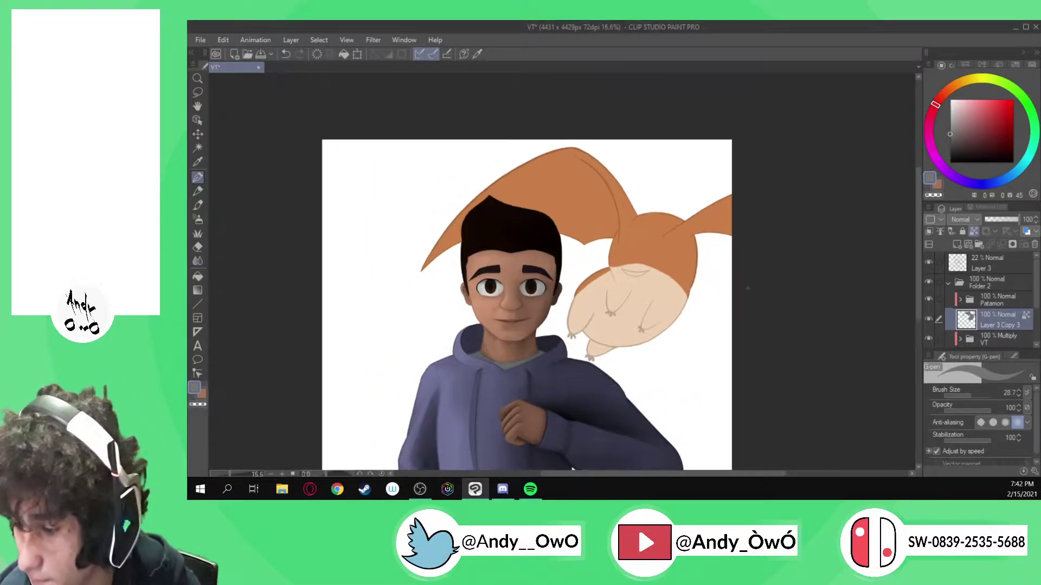
{"action": "scroll", "coordinate": [748, 288], "scroll_direction": "up", "scroll_amount": 1}
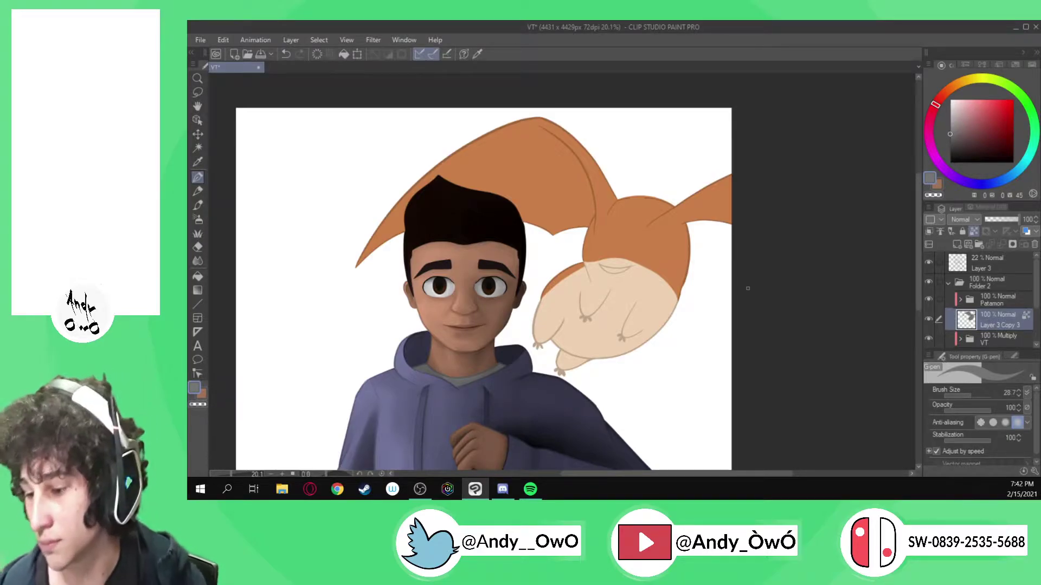
{"action": "scroll", "coordinate": [626, 301], "scroll_direction": "up", "scroll_amount": 1}
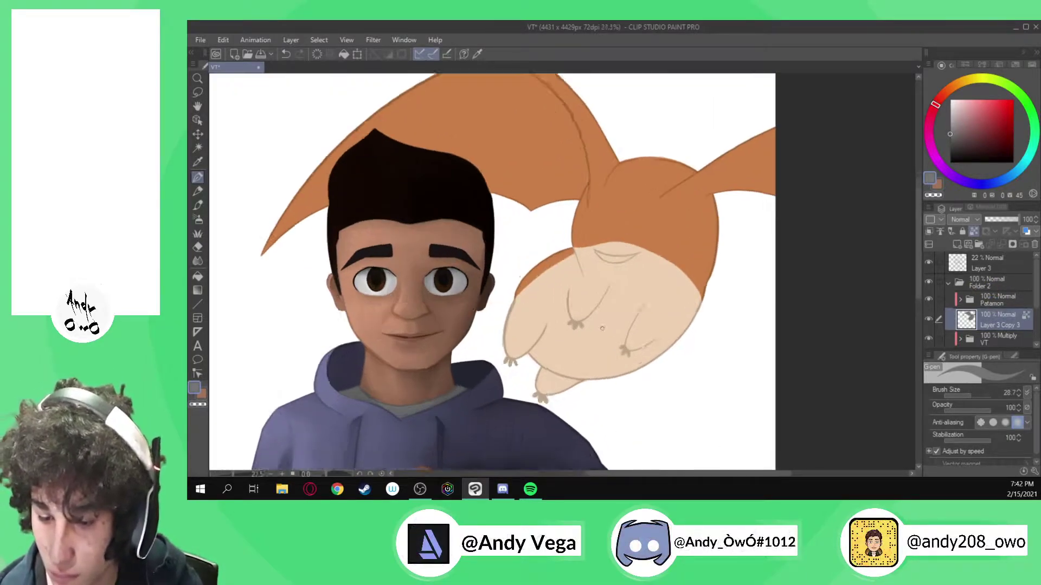
{"action": "scroll", "coordinate": [602, 327], "scroll_direction": "up", "scroll_amount": 1}
{"action": "left_click", "coordinate": [611, 341], "text": "alt"}
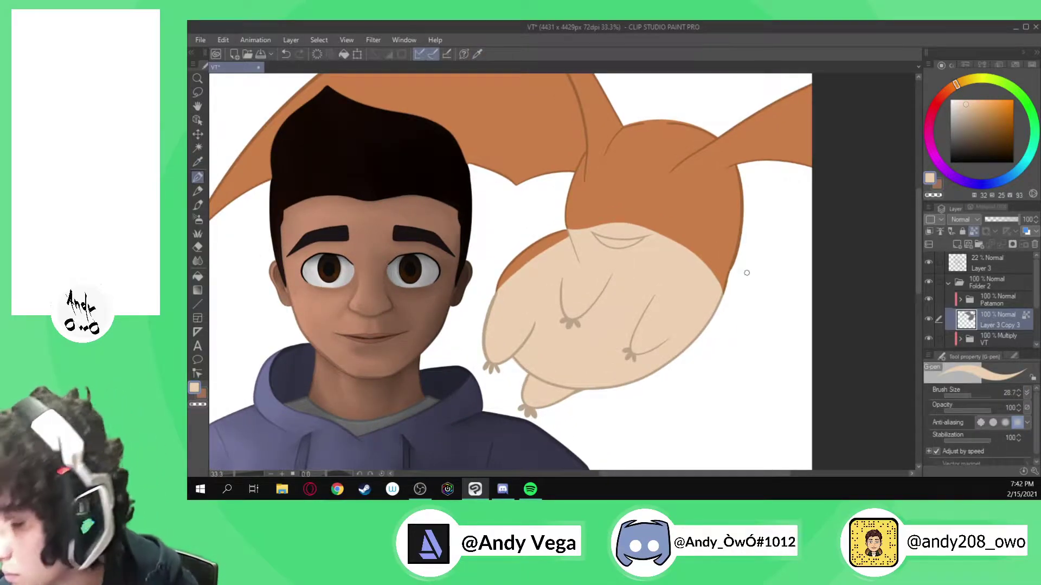
{"action": "left_click", "coordinate": [968, 108]}
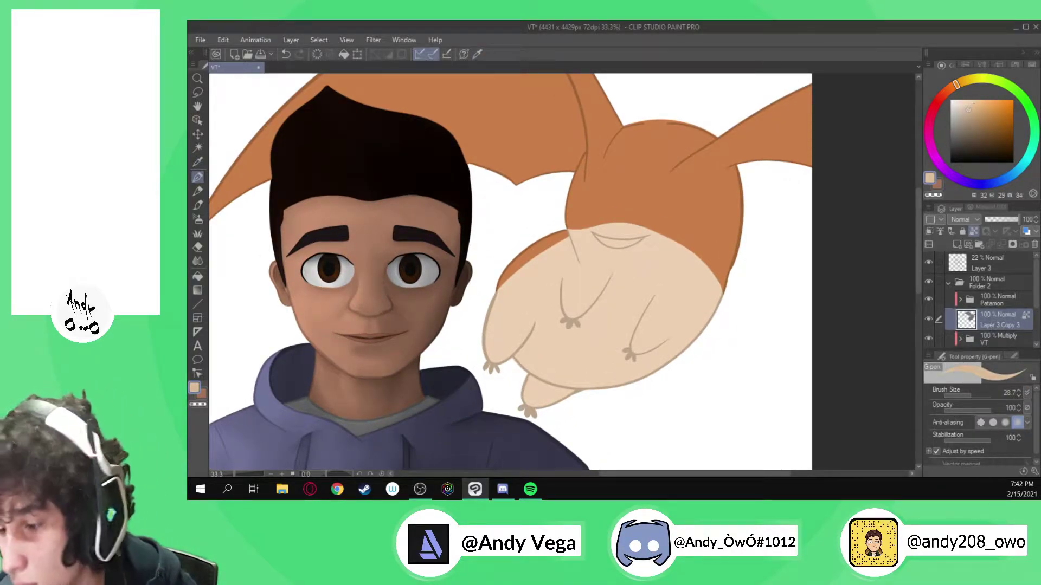
{"action": "left_click_drag", "start_coordinate": [982, 396], "coordinate": [974, 395]}
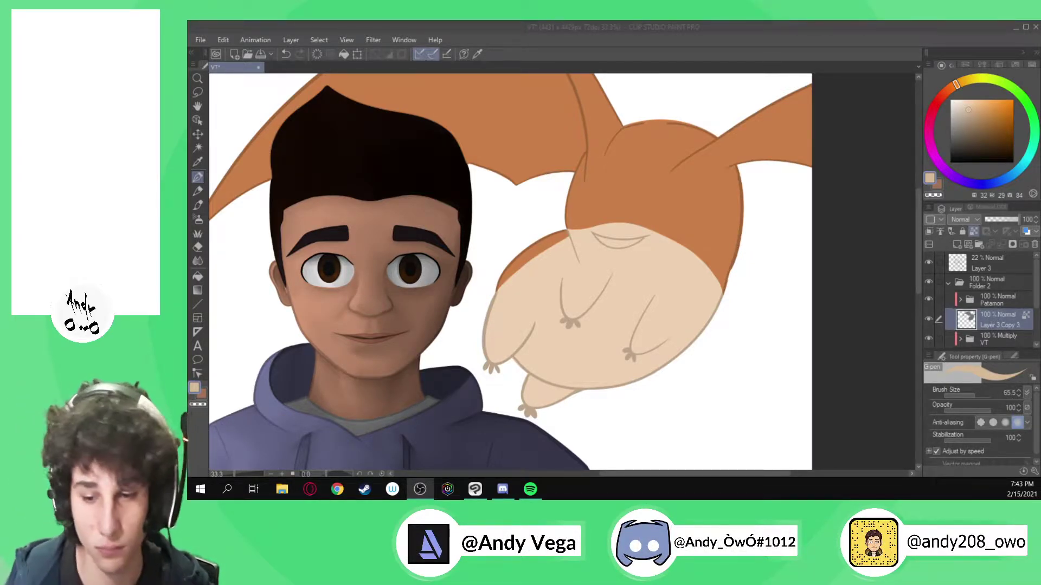
- Paint a darker cream shadow around the creature's middle paw and claws on Layer 5, and check it with the line art hidden
{"action": "scroll", "coordinate": [595, 311], "scroll_direction": "up", "scroll_amount": 3}
{"action": "scroll", "coordinate": [593, 313], "scroll_direction": "up", "scroll_amount": 3}
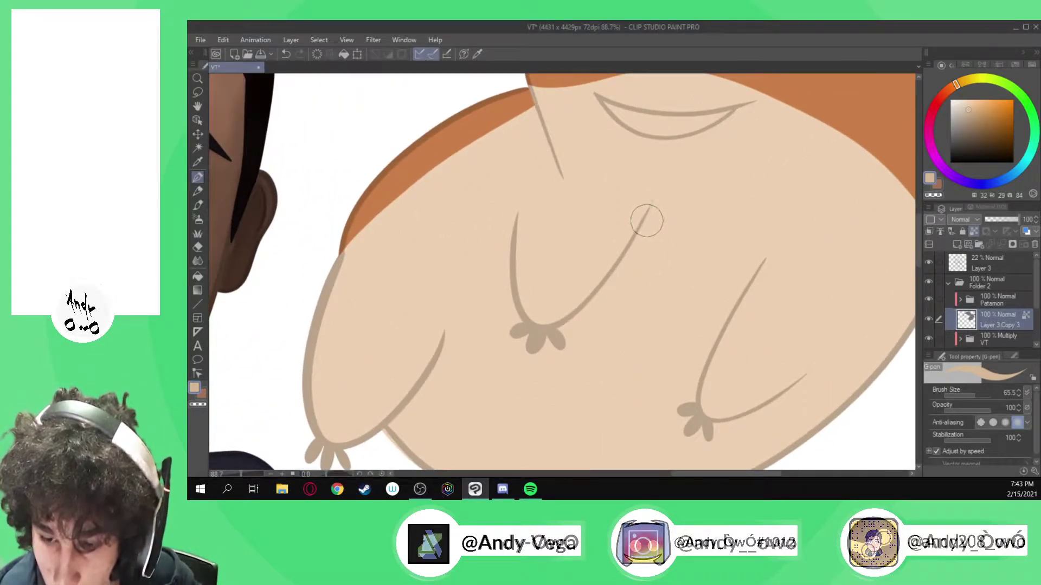
{"action": "left_click", "coordinate": [969, 300]}
{"action": "scroll", "coordinate": [1006, 319], "scroll_direction": "down", "scroll_amount": 2}
{"action": "scroll", "coordinate": [715, 292], "scroll_direction": "down", "scroll_amount": 2}
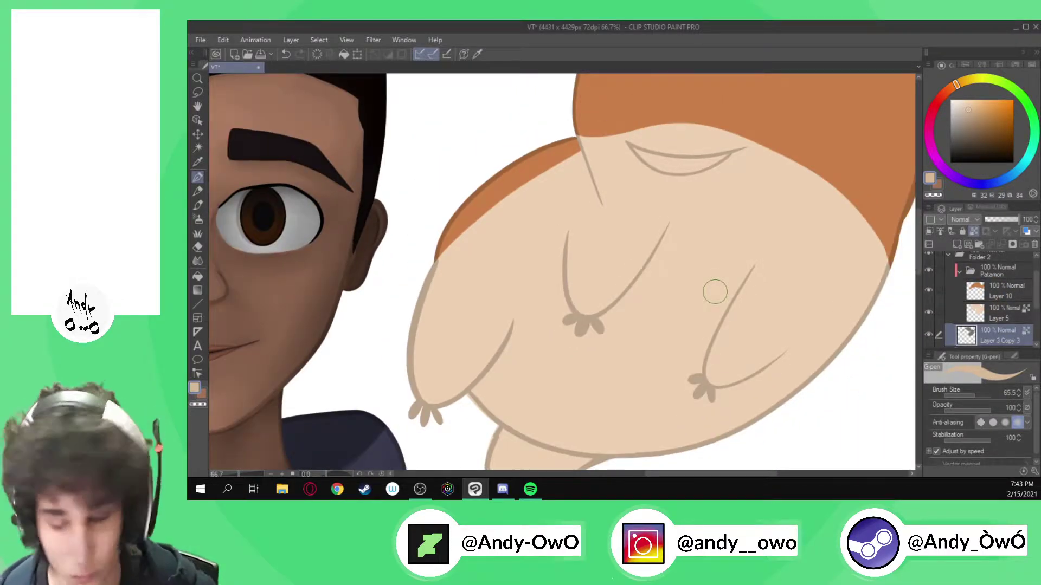
{"action": "left_click", "coordinate": [1006, 317]}
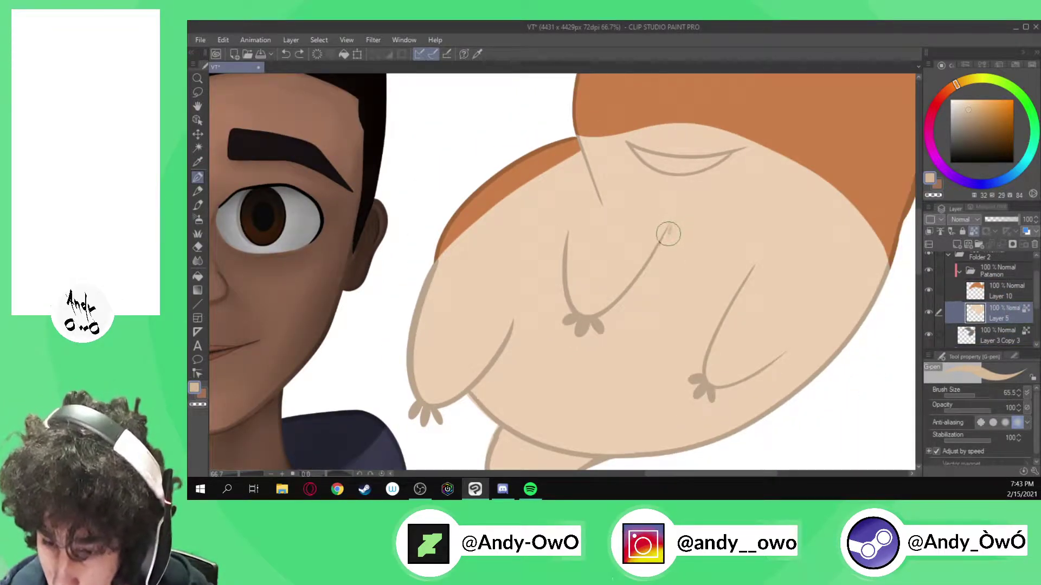
{"action": "mouse_move", "coordinate": [670, 221]}
{"action": "left_mouse_down"}
{"action": "mouse_move", "coordinate": [648, 269]}
{"action": "mouse_move", "coordinate": [600, 321]}
{"action": "left_mouse_up"}
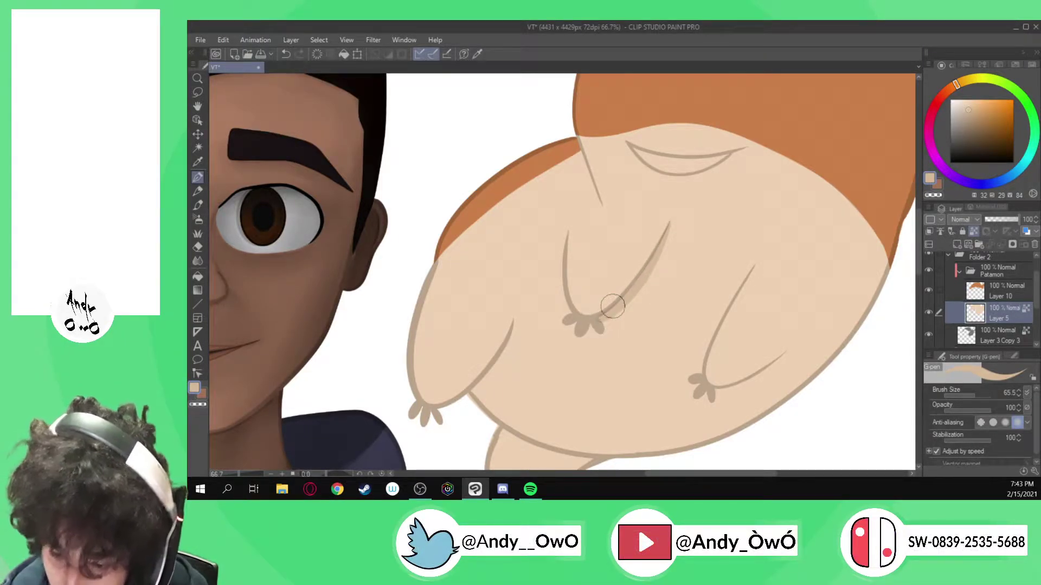
{"action": "scroll", "coordinate": [496, 237], "scroll_direction": "up", "scroll_amount": 2}
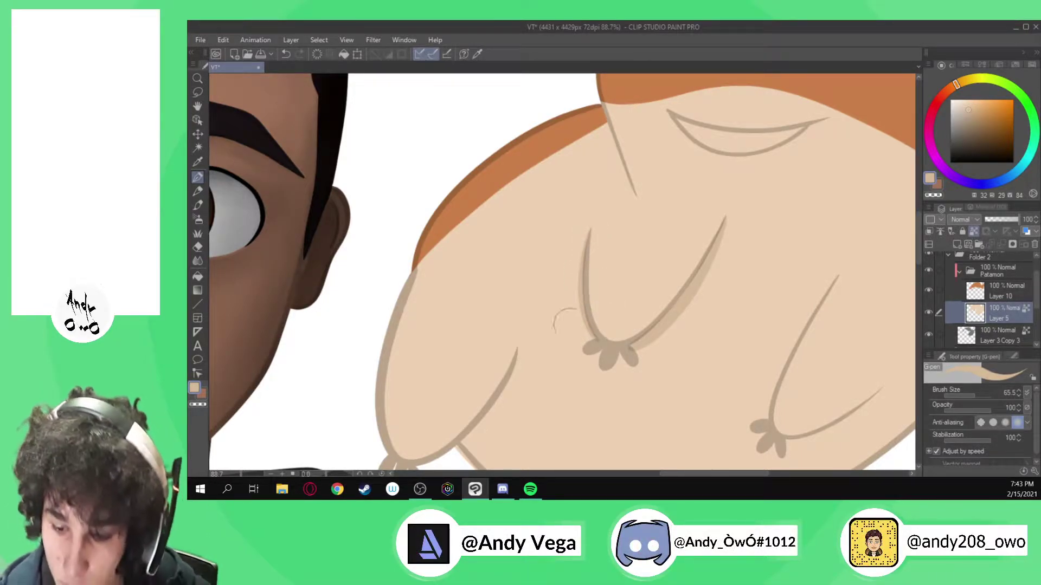
{"action": "scroll", "coordinate": [655, 374], "scroll_direction": "up", "scroll_amount": 4}
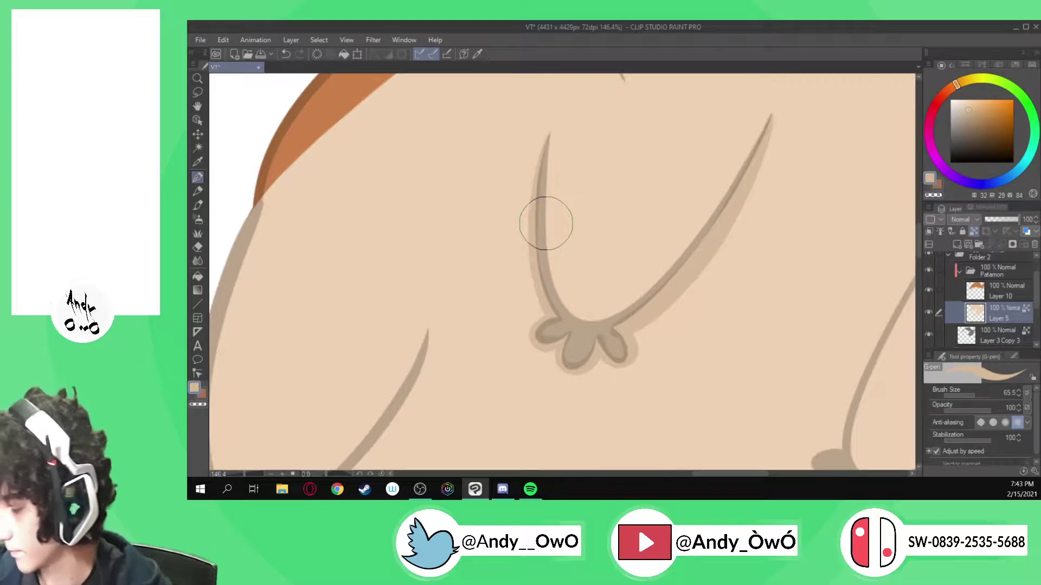
{"action": "scroll", "coordinate": [545, 223], "scroll_direction": "down", "scroll_amount": 3}
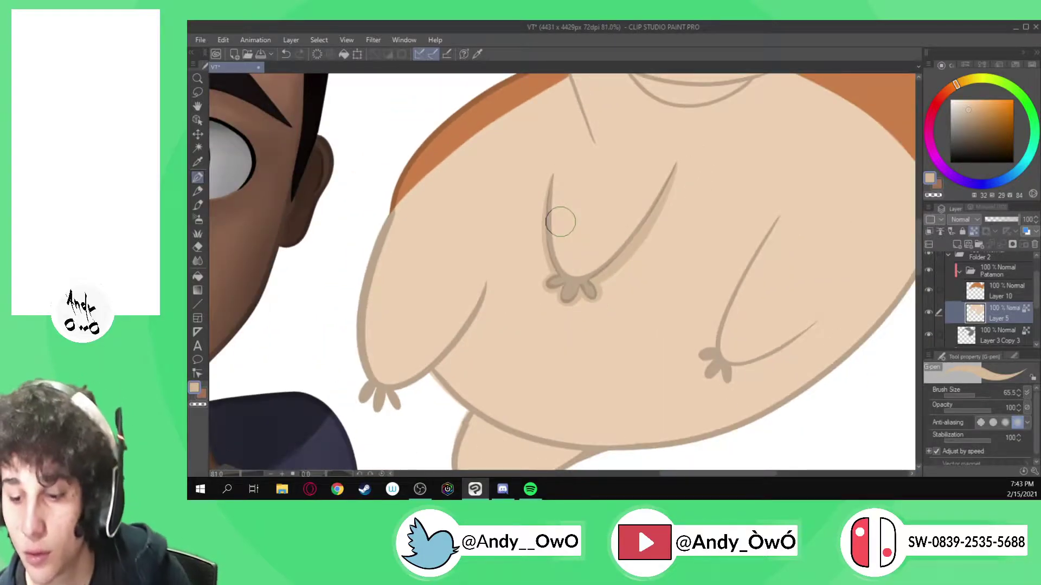
{"action": "scroll", "coordinate": [826, 325], "scroll_direction": "up", "scroll_amount": 1}
{"action": "scroll", "coordinate": [930, 303], "scroll_direction": "up", "scroll_amount": 1}
{"action": "left_click", "coordinate": [929, 263]}
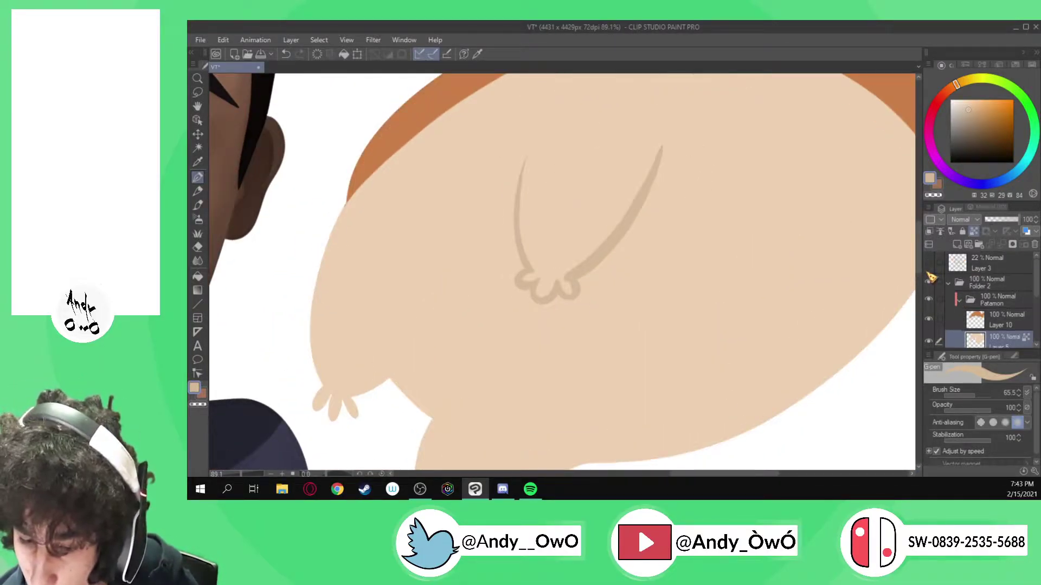
{"action": "left_click", "coordinate": [929, 269]}
- Soften the shadow around the middle paw with the Blend tool at brush size 17 and the third hardness level
{"action": "scroll", "coordinate": [581, 232], "scroll_direction": "up", "scroll_amount": 2}
{"action": "left_click", "coordinate": [197, 262]}
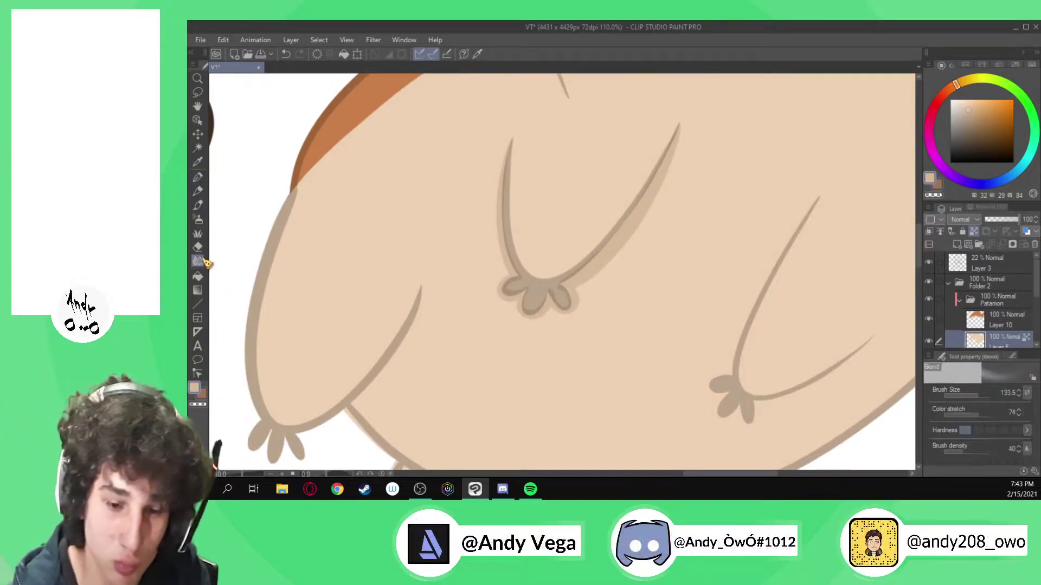
{"action": "scroll", "coordinate": [467, 175], "scroll_direction": "up", "scroll_amount": 3}
{"action": "left_click_drag", "start_coordinate": [982, 401], "coordinate": [974, 400]}
{"action": "key", "text": "["}
{"action": "key", "text": "["}
{"action": "key", "text": "["}
{"action": "key", "text": "ctrl+z"}
{"action": "left_click", "coordinate": [991, 430]}
{"action": "mouse_move", "coordinate": [750, 113]}
{"action": "left_mouse_down"}
{"action": "mouse_move", "coordinate": [685, 265]}
{"action": "mouse_move", "coordinate": [710, 218]}
{"action": "mouse_move", "coordinate": [655, 298]}
{"action": "mouse_move", "coordinate": [679, 260]}
{"action": "mouse_move", "coordinate": [641, 306]}
{"action": "mouse_move", "coordinate": [654, 285]}
{"action": "mouse_move", "coordinate": [603, 329]}
{"action": "left_mouse_up"}
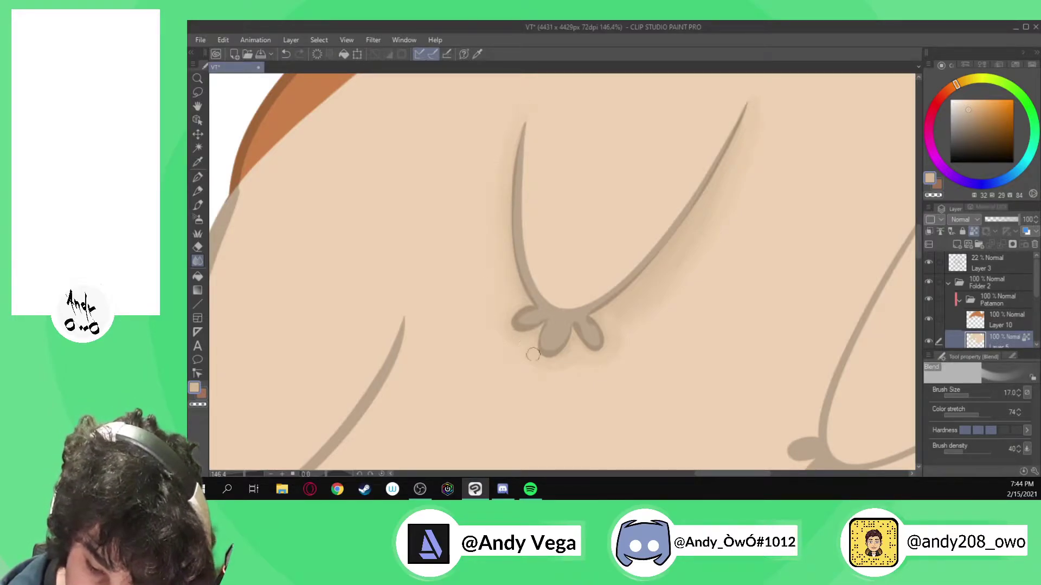
{"action": "scroll", "coordinate": [439, 347], "scroll_direction": "down", "scroll_amount": 4}
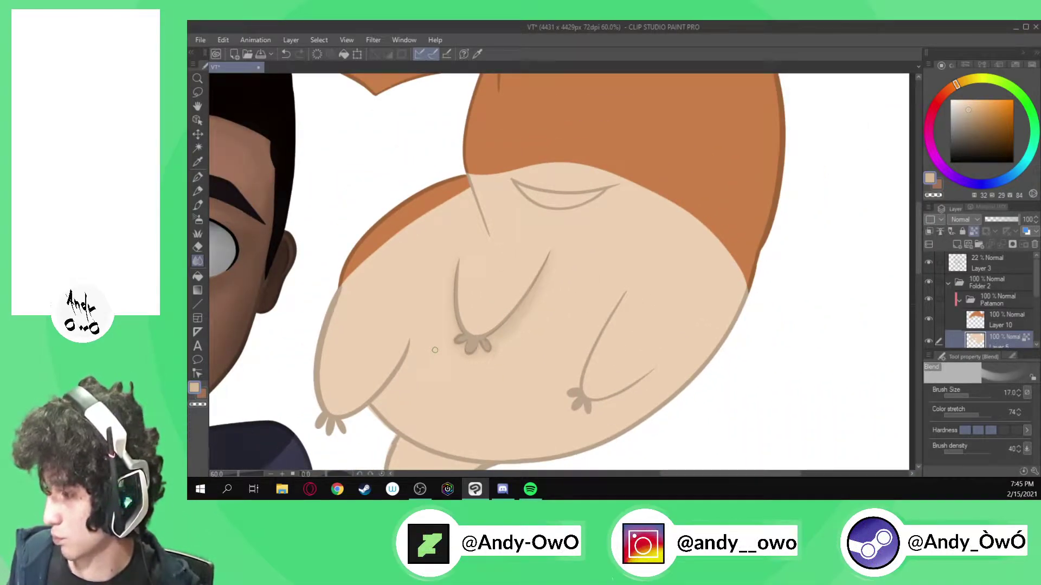
- Hide the Layer 3 line art and smooth the outer edges of the paw's shadow with the blend brush at size 26
{"action": "left_click", "coordinate": [929, 262]}
{"action": "scroll", "coordinate": [648, 173], "scroll_direction": "down", "scroll_amount": 2}
{"action": "scroll", "coordinate": [519, 260], "scroll_direction": "up", "scroll_amount": 3}
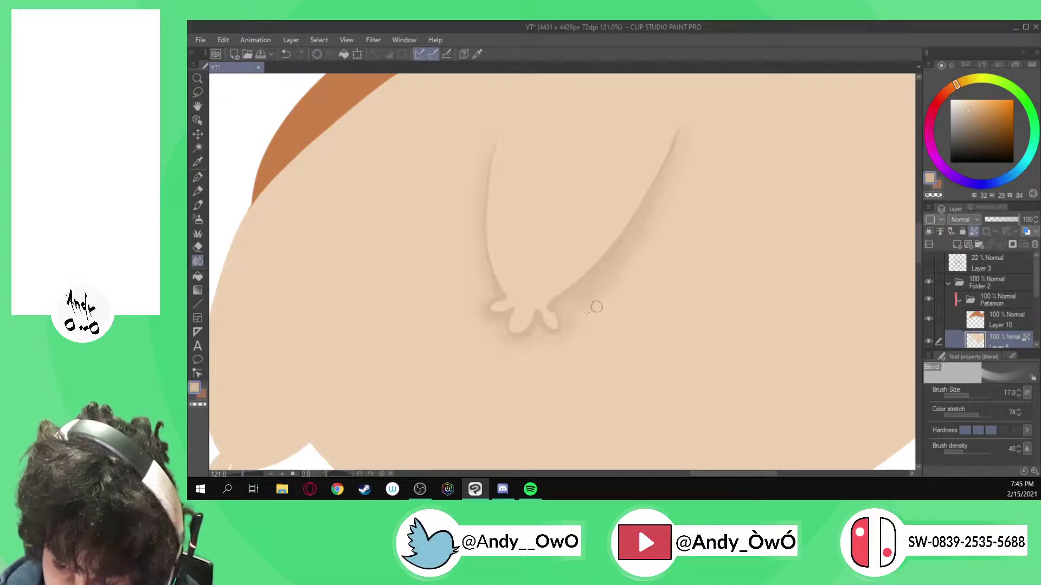
{"action": "key", "text": "]"}
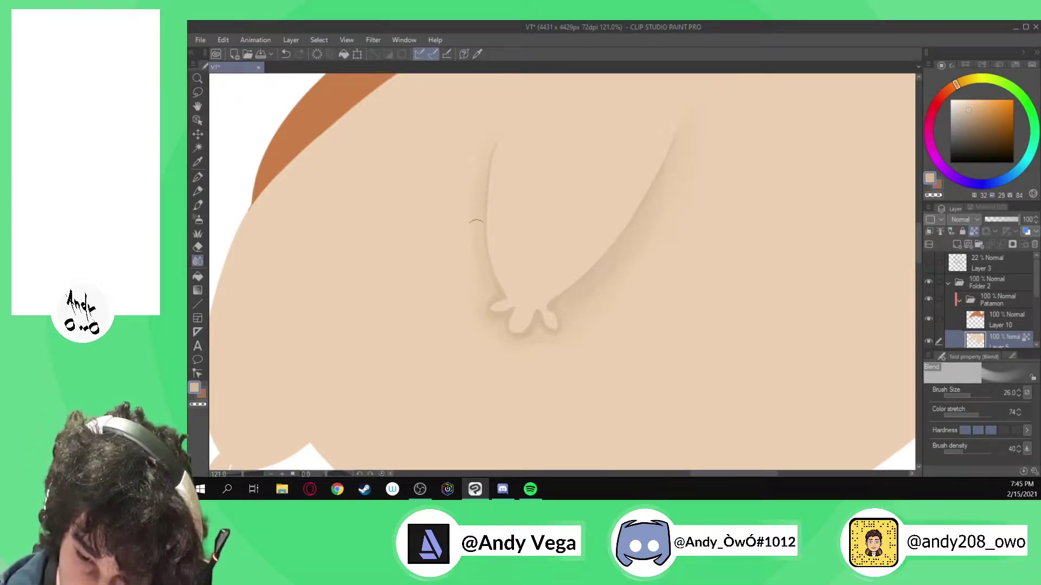
- Paint the middle paw's three claws near-black on Layer 10 with the G-pen at size 20.1
{"action": "key", "text": "p"}
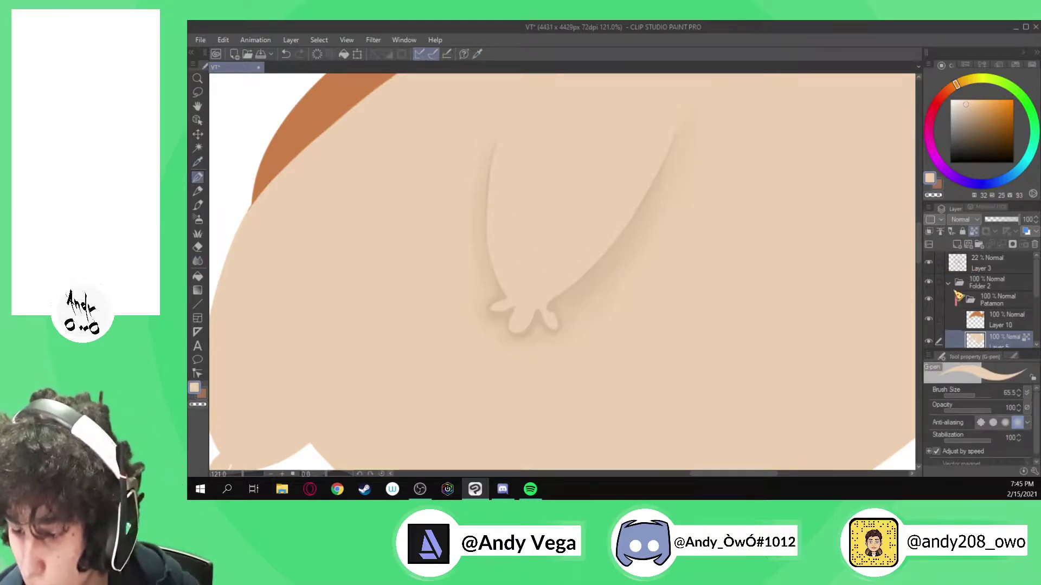
{"action": "scroll", "coordinate": [553, 325], "scroll_direction": "up", "scroll_amount": 5}
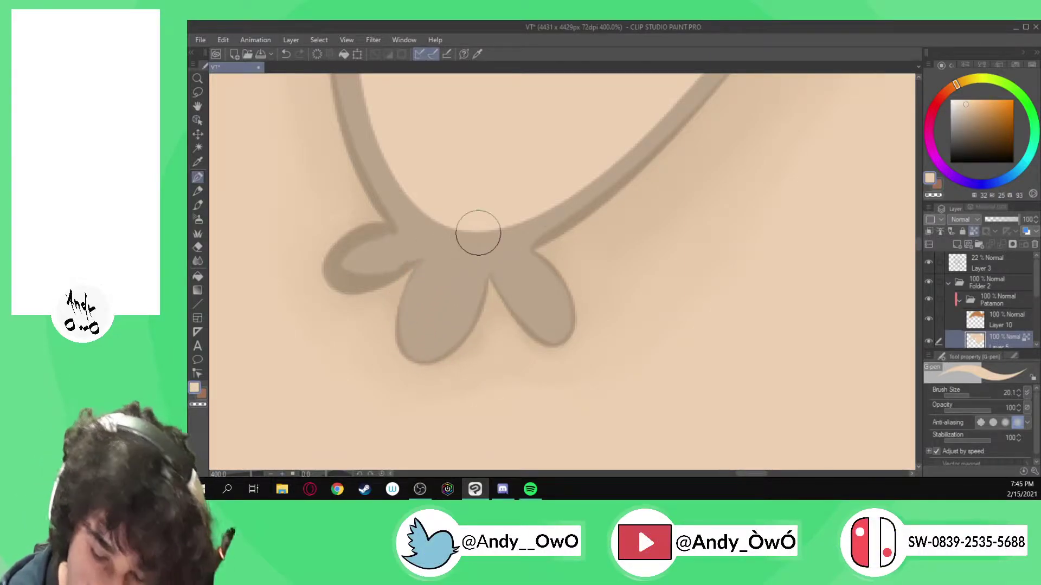
{"action": "left_click", "coordinate": [1009, 327]}
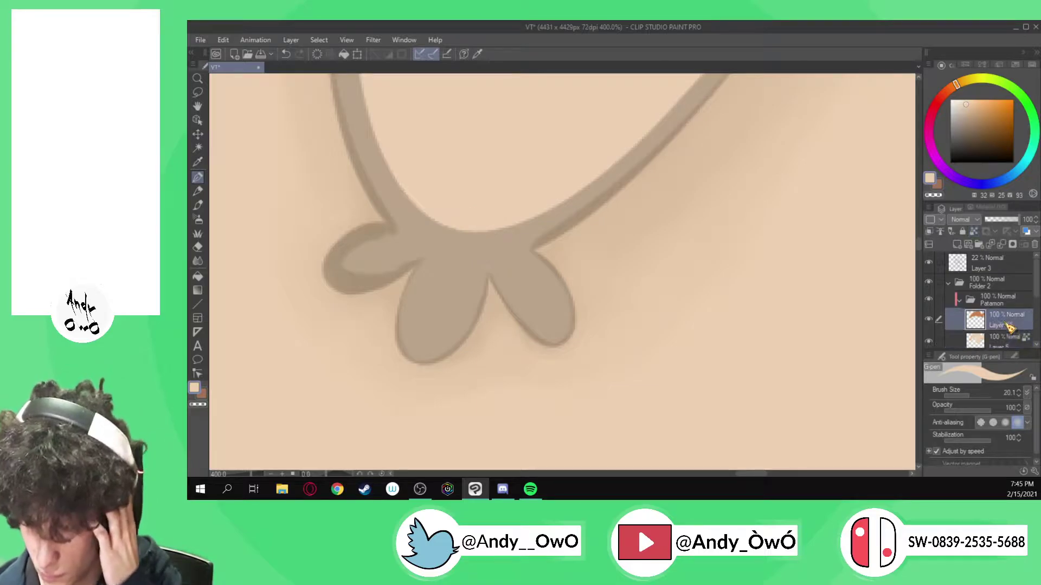
{"action": "left_click", "coordinate": [954, 154]}
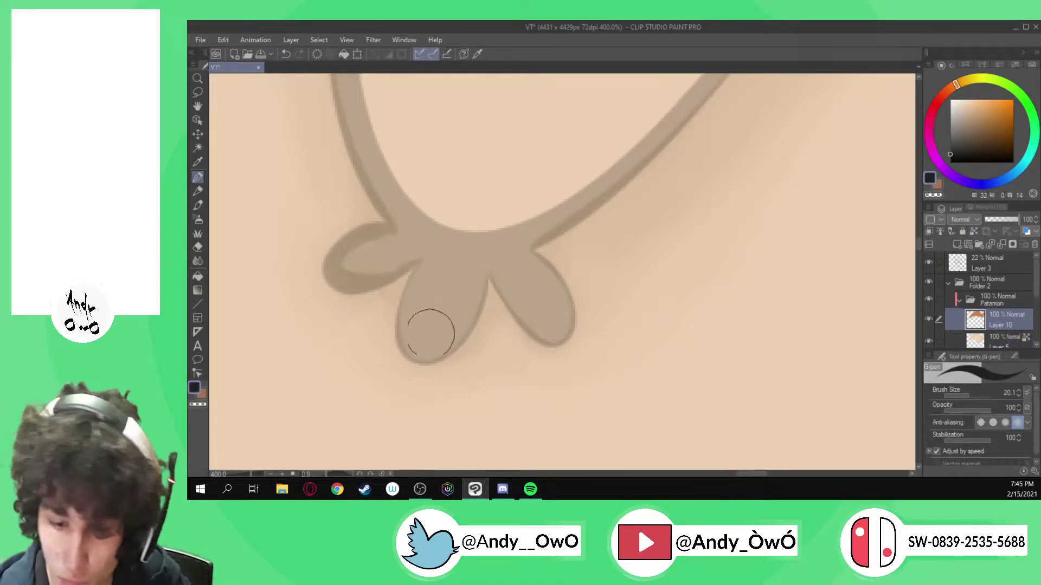
{"action": "scroll", "coordinate": [431, 331], "scroll_direction": "up", "scroll_amount": 1}
{"action": "left_click", "coordinate": [420, 354]}
{"action": "mouse_move", "coordinate": [410, 359]}
{"action": "left_mouse_down"}
{"action": "mouse_move", "coordinate": [399, 329]}
{"action": "mouse_move", "coordinate": [420, 261]}
{"action": "mouse_move", "coordinate": [447, 229]}
{"action": "mouse_move", "coordinate": [402, 316]}
{"action": "mouse_move", "coordinate": [404, 349]}
{"action": "mouse_move", "coordinate": [428, 361]}
{"action": "mouse_move", "coordinate": [455, 345]}
{"action": "mouse_move", "coordinate": [476, 305]}
{"action": "mouse_move", "coordinate": [478, 234]}
{"action": "mouse_move", "coordinate": [450, 235]}
{"action": "mouse_move", "coordinate": [437, 255]}
{"action": "mouse_move", "coordinate": [415, 326]}
{"action": "mouse_move", "coordinate": [419, 347]}
{"action": "mouse_move", "coordinate": [437, 342]}
{"action": "mouse_move", "coordinate": [468, 262]}
{"action": "mouse_move", "coordinate": [462, 247]}
{"action": "mouse_move", "coordinate": [443, 272]}
{"action": "mouse_move", "coordinate": [423, 340]}
{"action": "left_mouse_up"}
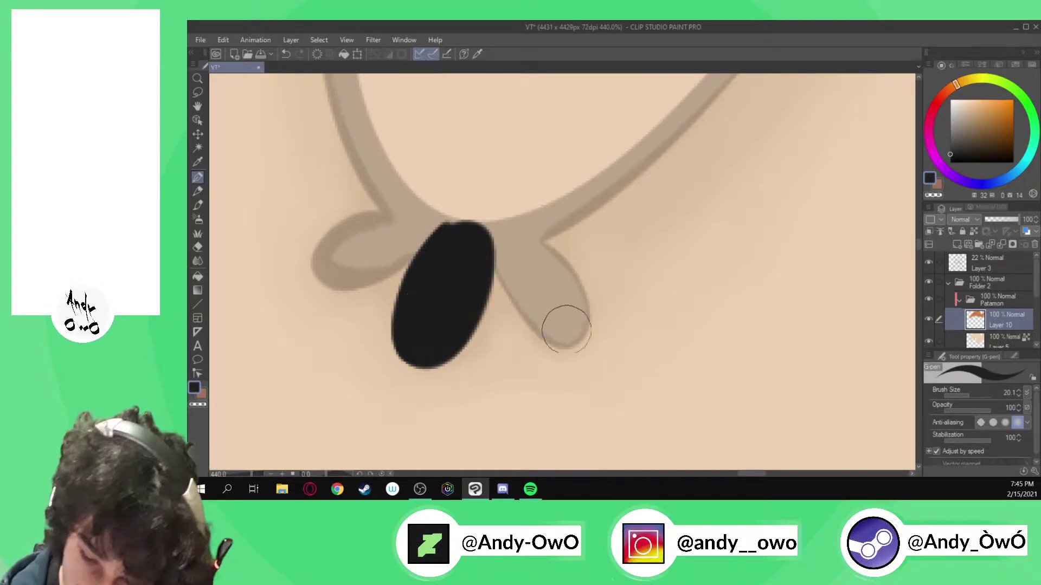
{"action": "mouse_move", "coordinate": [560, 342]}
{"action": "left_mouse_down"}
{"action": "mouse_move", "coordinate": [521, 303]}
{"action": "mouse_move", "coordinate": [499, 262]}
{"action": "left_mouse_up"}
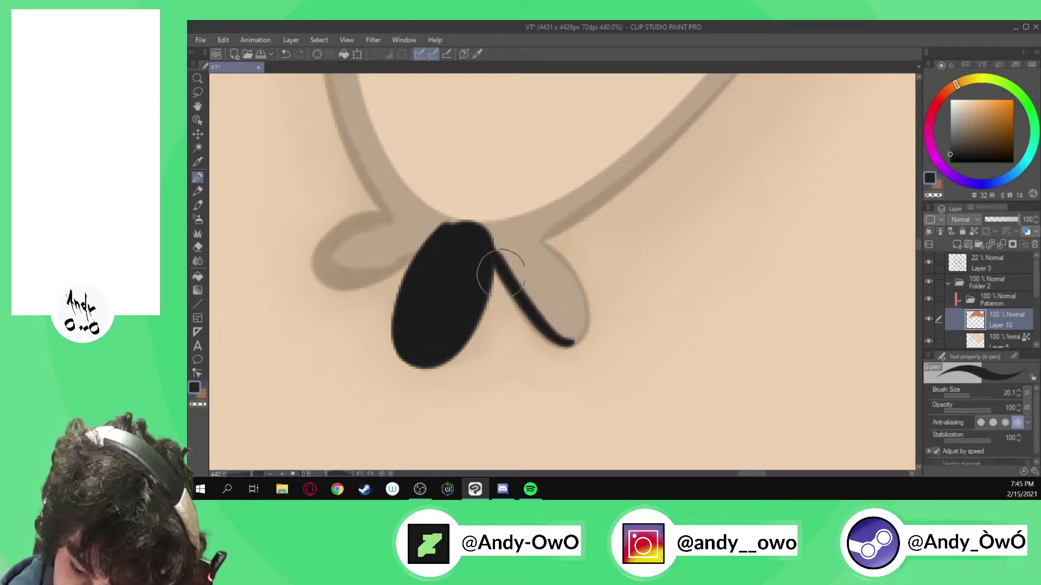
{"action": "mouse_move", "coordinate": [568, 341]}
{"action": "left_mouse_down"}
{"action": "mouse_move", "coordinate": [576, 297]}
{"action": "mouse_move", "coordinate": [546, 251]}
{"action": "mouse_move", "coordinate": [495, 239]}
{"action": "mouse_move", "coordinate": [545, 309]}
{"action": "mouse_move", "coordinate": [507, 249]}
{"action": "mouse_move", "coordinate": [548, 284]}
{"action": "mouse_move", "coordinate": [515, 212]}
{"action": "left_mouse_up"}
{"action": "mouse_move", "coordinate": [428, 241]}
{"action": "left_mouse_down"}
{"action": "mouse_move", "coordinate": [358, 271]}
{"action": "mouse_move", "coordinate": [330, 268]}
{"action": "mouse_move", "coordinate": [328, 243]}
{"action": "mouse_move", "coordinate": [361, 220]}
{"action": "mouse_move", "coordinate": [416, 228]}
{"action": "mouse_move", "coordinate": [423, 239]}
{"action": "mouse_move", "coordinate": [364, 254]}
{"action": "mouse_move", "coordinate": [418, 235]}
{"action": "mouse_move", "coordinate": [418, 253]}
{"action": "mouse_move", "coordinate": [329, 280]}
{"action": "left_mouse_up"}
{"action": "mouse_move", "coordinate": [344, 233]}
{"action": "left_mouse_down"}
{"action": "mouse_move", "coordinate": [401, 234]}
{"action": "mouse_move", "coordinate": [344, 252]}
{"action": "left_mouse_up"}
- Trim the claws' upper edge along the paw's curve with transparent colour, and touch up the leftmost claw's join with the sampled dark colour
{"action": "left_click", "coordinate": [198, 404]}
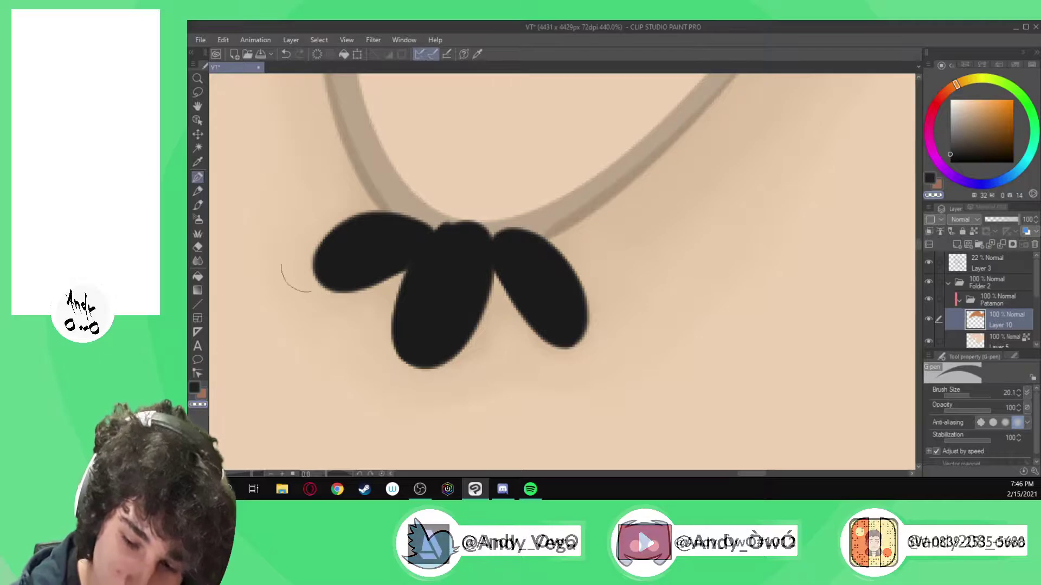
{"action": "mouse_move", "coordinate": [386, 209]}
{"action": "left_mouse_down"}
{"action": "mouse_move", "coordinate": [502, 235]}
{"action": "mouse_move", "coordinate": [570, 215]}
{"action": "mouse_move", "coordinate": [470, 240]}
{"action": "left_mouse_up"}
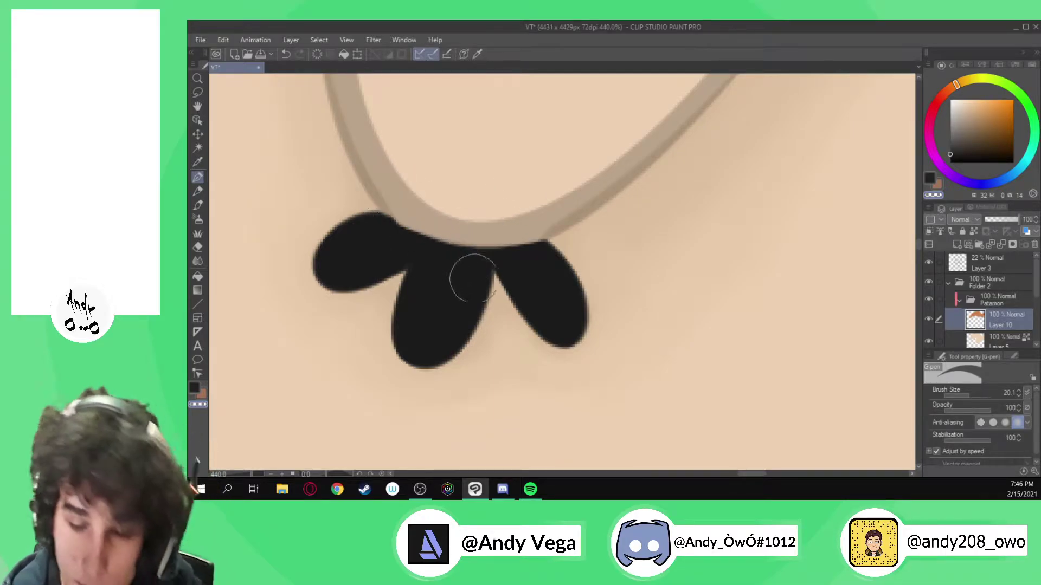
{"action": "scroll", "coordinate": [488, 288], "scroll_direction": "down", "scroll_amount": 5}
{"action": "left_click", "coordinate": [418, 253], "text": "alt"}
{"action": "scroll", "coordinate": [426, 255], "scroll_direction": "up", "scroll_amount": 11}
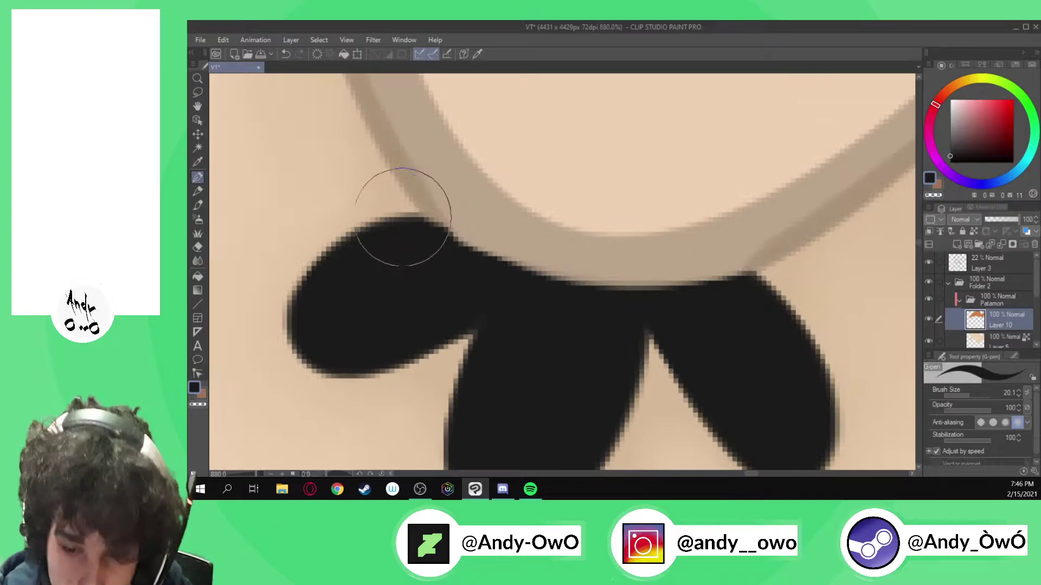
{"action": "left_click_drag", "start_coordinate": [418, 221], "coordinate": [451, 239]}
{"action": "scroll", "coordinate": [495, 268], "scroll_direction": "down", "scroll_amount": 1}
{"action": "scroll", "coordinate": [494, 268], "scroll_direction": "down", "scroll_amount": 2}
{"action": "scroll", "coordinate": [678, 274], "scroll_direction": "down", "scroll_amount": 6}
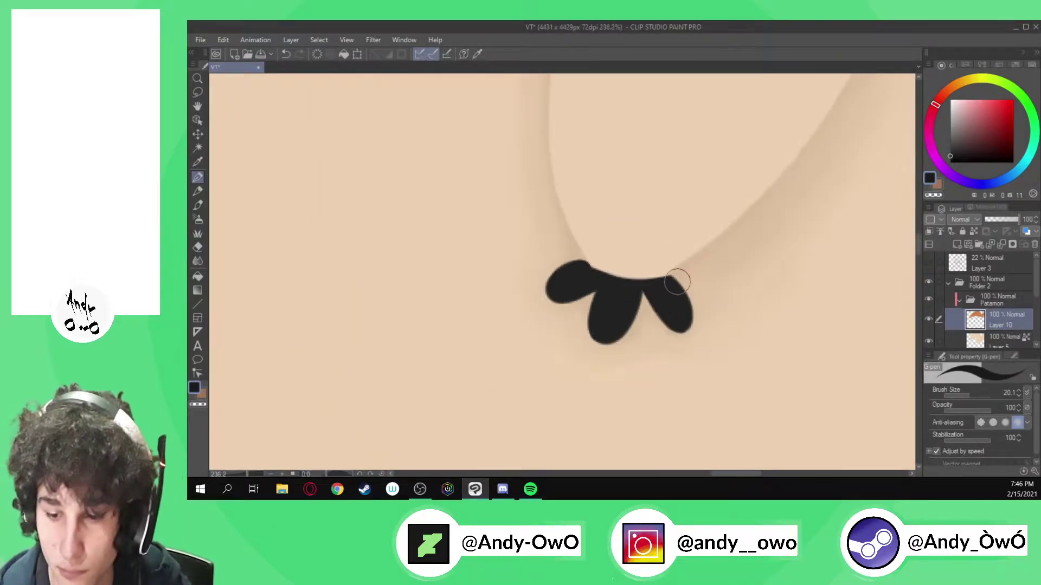
{"action": "scroll", "coordinate": [634, 271], "scroll_direction": "up", "scroll_amount": 4}
{"action": "scroll", "coordinate": [591, 263], "scroll_direction": "down", "scroll_amount": 2}
{"action": "scroll", "coordinate": [564, 266], "scroll_direction": "up", "scroll_amount": 3}
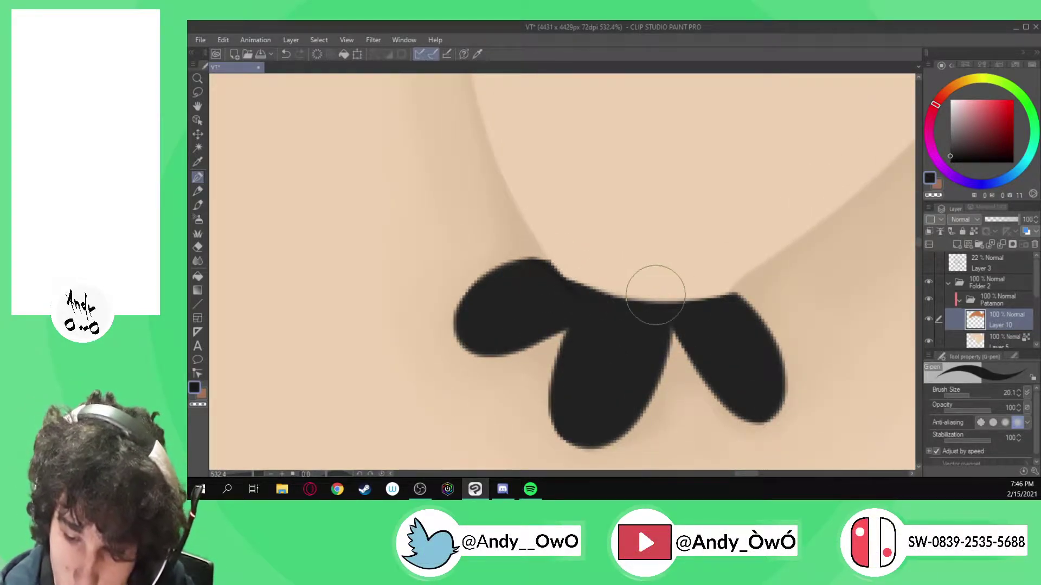
{"action": "scroll", "coordinate": [618, 309], "scroll_direction": "up", "scroll_amount": 2}
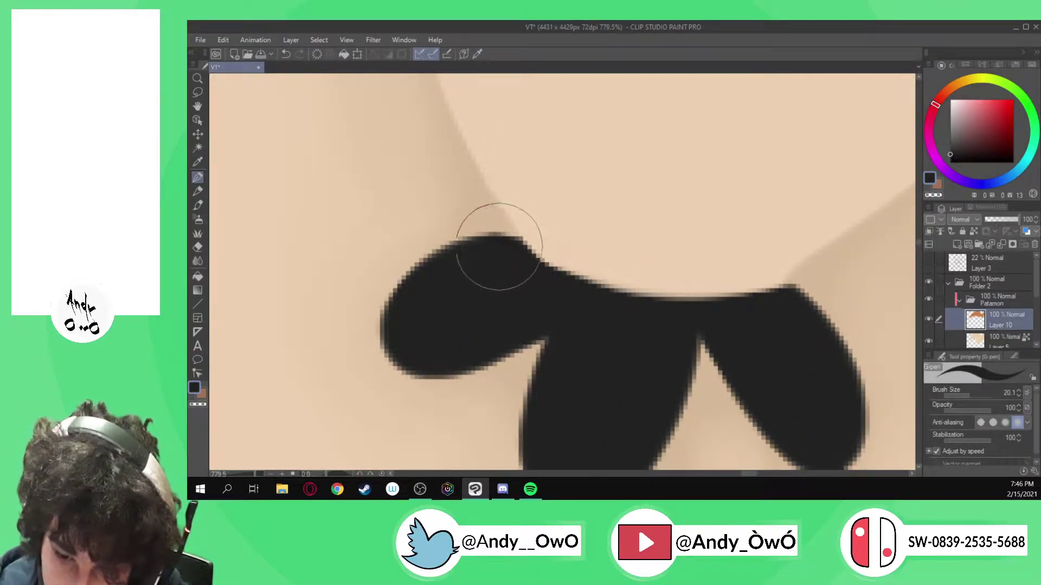
{"action": "scroll", "coordinate": [511, 246], "scroll_direction": "down", "scroll_amount": 5}
{"action": "scroll", "coordinate": [510, 250], "scroll_direction": "down", "scroll_amount": 1}
{"action": "scroll", "coordinate": [510, 251], "scroll_direction": "up", "scroll_amount": 2}
- Select Layer 5 and sample the paw's cream colour followed by the claws' dark colour
{"action": "left_click", "coordinate": [1004, 342]}
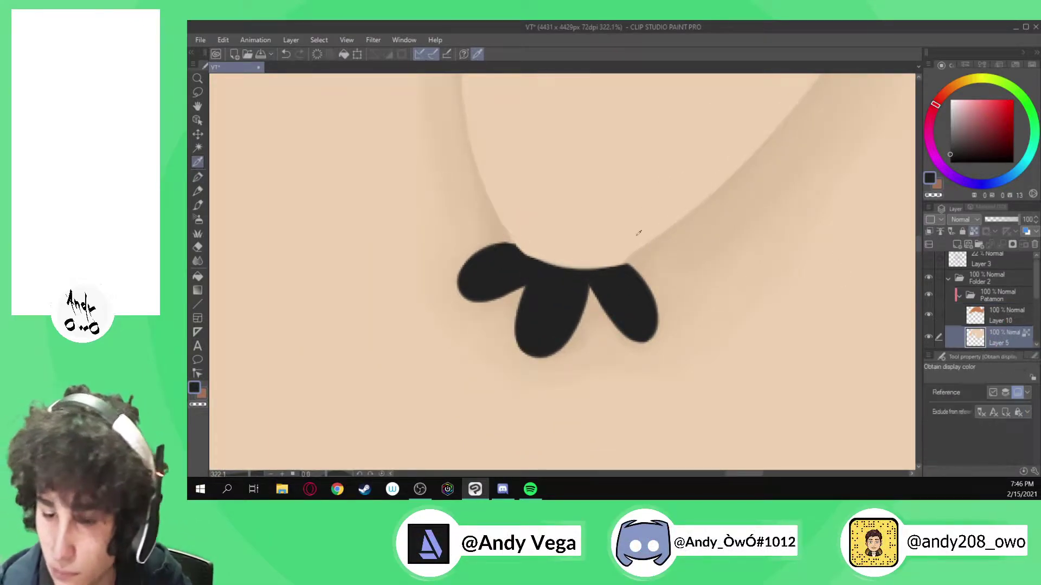
{"action": "left_click", "coordinate": [623, 255], "text": "alt"}
{"action": "scroll", "coordinate": [618, 267], "scroll_direction": "up", "scroll_amount": 1}
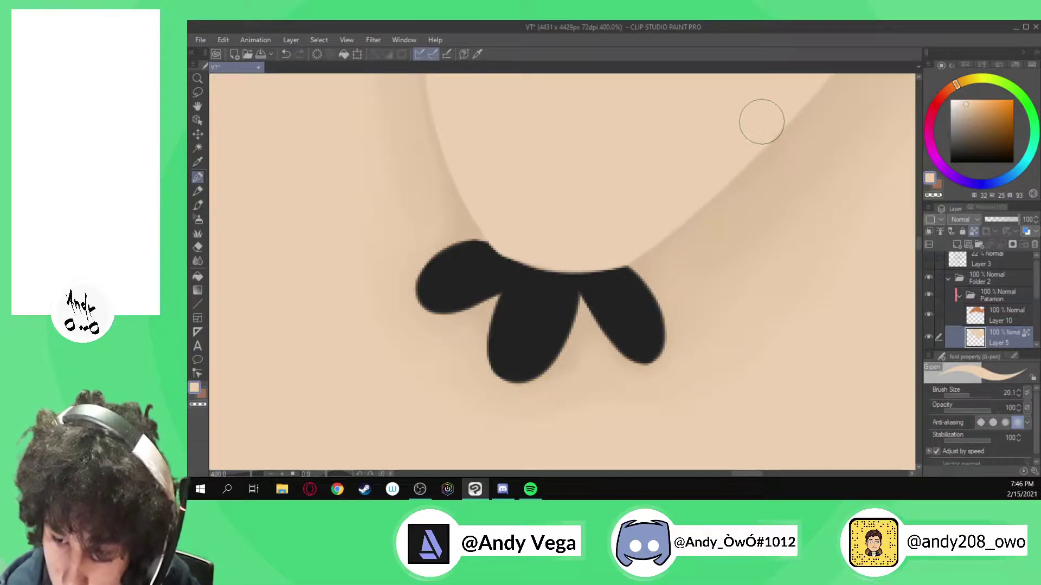
{"action": "left_click", "coordinate": [548, 295], "text": "alt"}
{"action": "scroll", "coordinate": [551, 295], "scroll_direction": "down", "scroll_amount": 9}
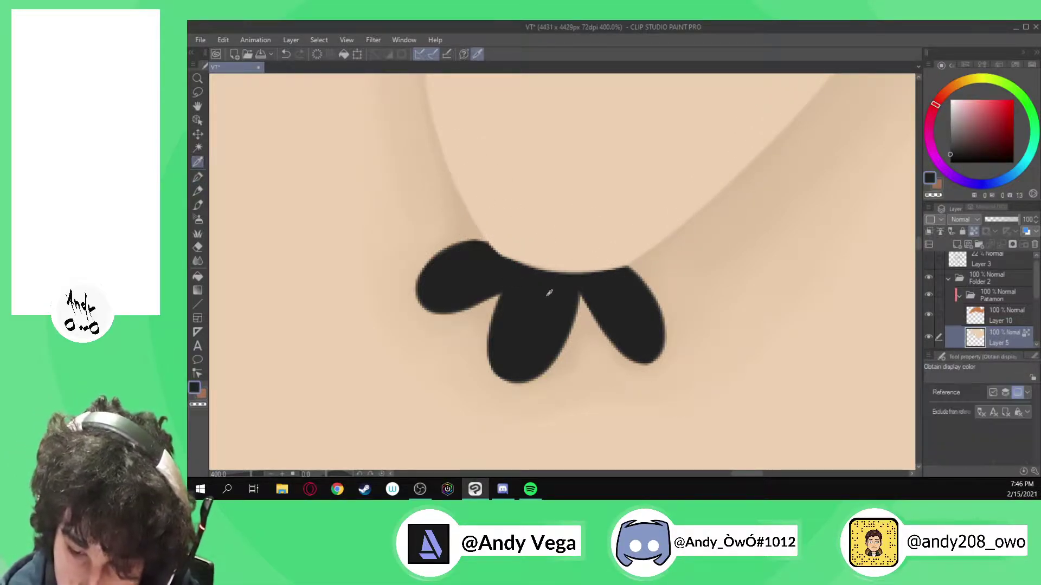
{"action": "scroll", "coordinate": [559, 292], "scroll_direction": "down", "scroll_amount": 3}
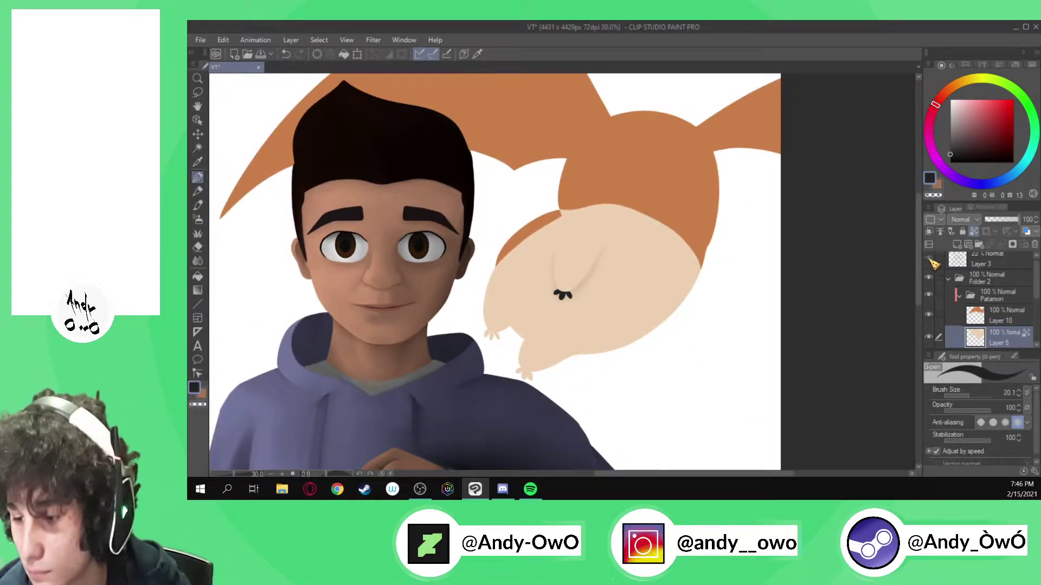
- Paint the lower-right paw's three claws near-black on Layer 5 with the G-pen at size 20.1
{"action": "scroll", "coordinate": [615, 330], "scroll_direction": "up", "scroll_amount": 7}
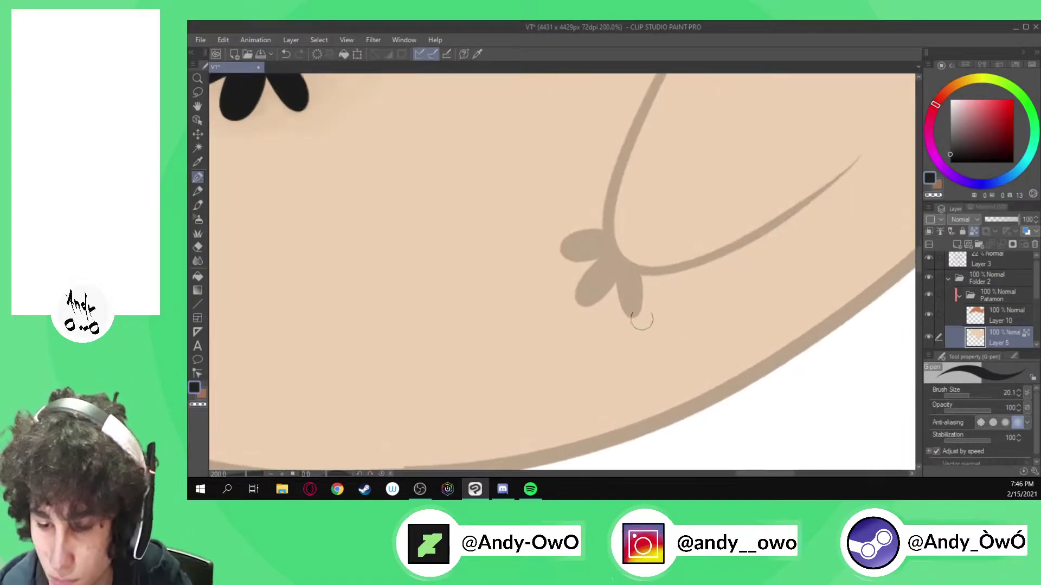
{"action": "scroll", "coordinate": [642, 325], "scroll_direction": "up", "scroll_amount": 5}
{"action": "mouse_move", "coordinate": [628, 355]}
{"action": "left_mouse_down"}
{"action": "mouse_move", "coordinate": [599, 301]}
{"action": "mouse_move", "coordinate": [590, 242]}
{"action": "mouse_move", "coordinate": [604, 204]}
{"action": "mouse_move", "coordinate": [632, 207]}
{"action": "mouse_move", "coordinate": [644, 224]}
{"action": "mouse_move", "coordinate": [648, 309]}
{"action": "mouse_move", "coordinate": [641, 341]}
{"action": "mouse_move", "coordinate": [624, 345]}
{"action": "mouse_move", "coordinate": [607, 265]}
{"action": "mouse_move", "coordinate": [618, 214]}
{"action": "mouse_move", "coordinate": [629, 293]}
{"action": "mouse_move", "coordinate": [633, 280]}
{"action": "left_mouse_up"}
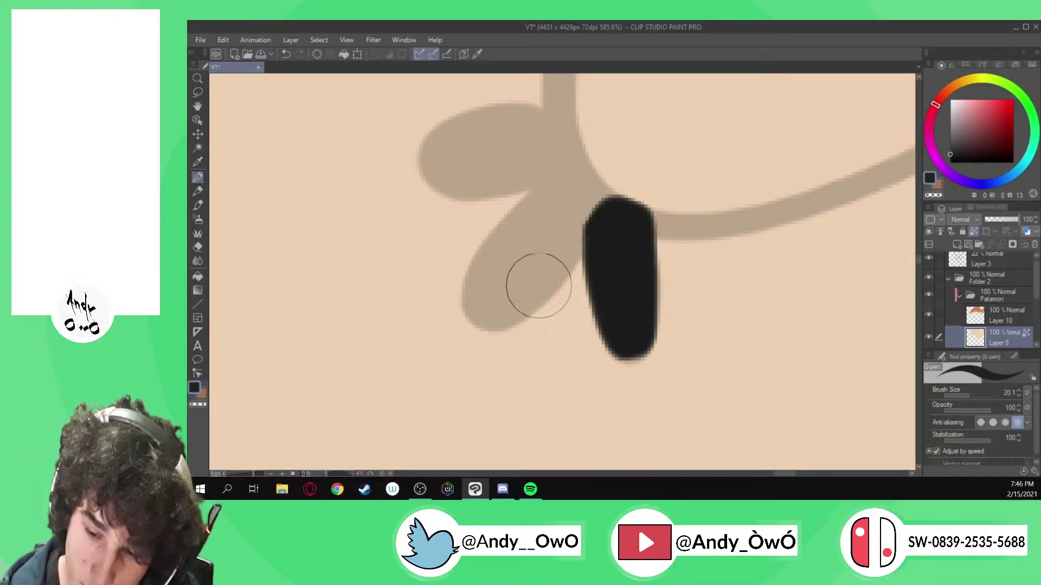
{"action": "mouse_move", "coordinate": [596, 212]}
{"action": "left_mouse_down"}
{"action": "mouse_move", "coordinate": [535, 290]}
{"action": "mouse_move", "coordinate": [499, 309]}
{"action": "mouse_move", "coordinate": [469, 294]}
{"action": "mouse_move", "coordinate": [490, 244]}
{"action": "mouse_move", "coordinate": [576, 170]}
{"action": "mouse_move", "coordinate": [608, 216]}
{"action": "mouse_move", "coordinate": [574, 220]}
{"action": "mouse_move", "coordinate": [499, 293]}
{"action": "mouse_move", "coordinate": [511, 261]}
{"action": "mouse_move", "coordinate": [580, 204]}
{"action": "mouse_move", "coordinate": [561, 227]}
{"action": "left_mouse_up"}
{"action": "scroll", "coordinate": [622, 286], "scroll_direction": "down", "scroll_amount": 4}
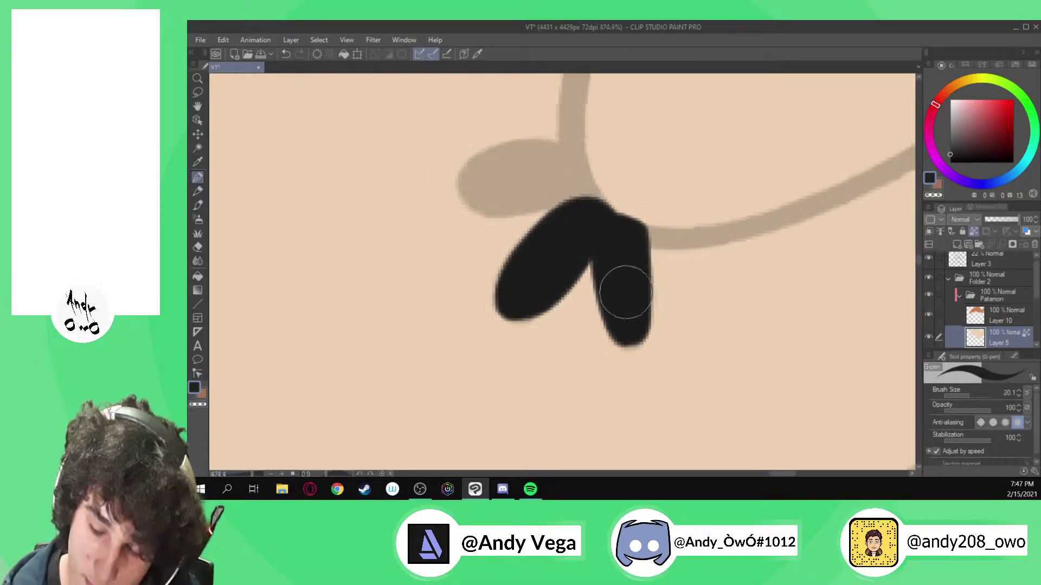
{"action": "scroll", "coordinate": [599, 208], "scroll_direction": "up", "scroll_amount": 4}
{"action": "mouse_move", "coordinate": [623, 303]}
{"action": "left_mouse_down"}
{"action": "mouse_move", "coordinate": [506, 321]}
{"action": "mouse_move", "coordinate": [471, 306]}
{"action": "mouse_move", "coordinate": [460, 290]}
{"action": "mouse_move", "coordinate": [461, 266]}
{"action": "mouse_move", "coordinate": [480, 246]}
{"action": "mouse_move", "coordinate": [568, 229]}
{"action": "mouse_move", "coordinate": [603, 237]}
{"action": "mouse_move", "coordinate": [622, 288]}
{"action": "mouse_move", "coordinate": [610, 304]}
{"action": "mouse_move", "coordinate": [487, 291]}
{"action": "mouse_move", "coordinate": [483, 272]}
{"action": "mouse_move", "coordinate": [512, 256]}
{"action": "mouse_move", "coordinate": [582, 257]}
{"action": "mouse_move", "coordinate": [601, 277]}
{"action": "mouse_move", "coordinate": [491, 282]}
{"action": "mouse_move", "coordinate": [586, 255]}
{"action": "mouse_move", "coordinate": [560, 242]}
{"action": "mouse_move", "coordinate": [611, 268]}
{"action": "mouse_move", "coordinate": [547, 245]}
{"action": "mouse_move", "coordinate": [546, 235]}
{"action": "mouse_move", "coordinate": [598, 259]}
{"action": "mouse_move", "coordinate": [523, 249]}
{"action": "mouse_move", "coordinate": [585, 246]}
{"action": "mouse_move", "coordinate": [600, 275]}
{"action": "mouse_move", "coordinate": [578, 319]}
{"action": "mouse_move", "coordinate": [568, 237]}
{"action": "left_mouse_up"}
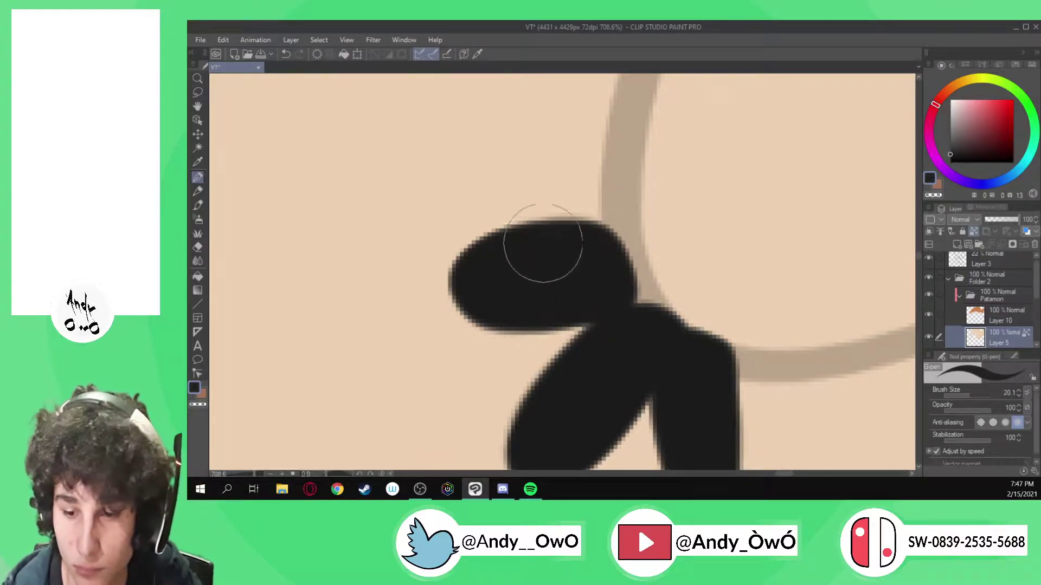
{"action": "scroll", "coordinate": [669, 266], "scroll_direction": "down", "scroll_amount": 3}
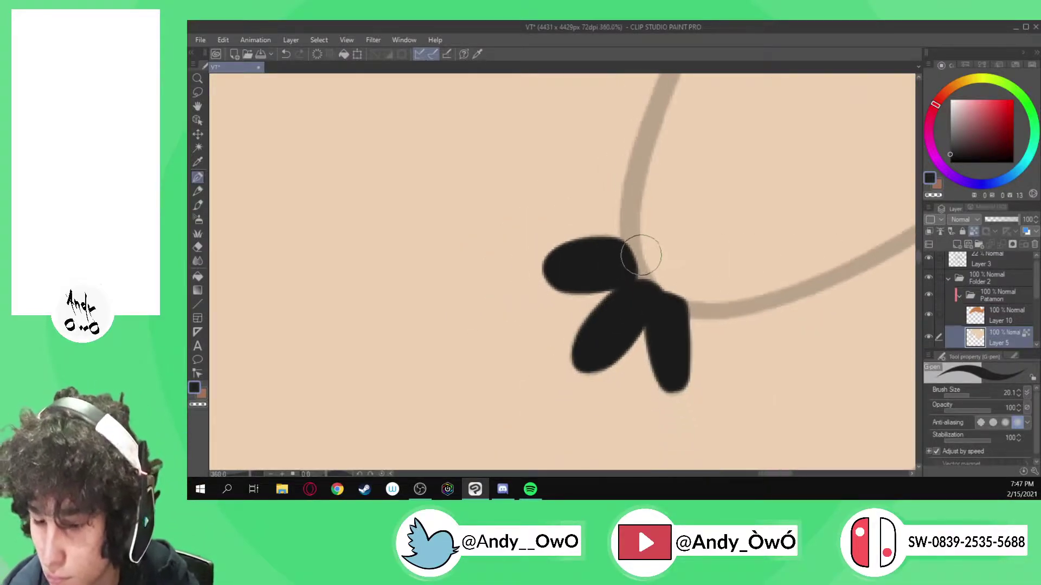
- Sample the paw's cream and paint back the lower-right claws' upper edge along the paw's curve, checking it with the Layer 3 line art hidden
{"action": "left_click", "coordinate": [734, 258], "text": "alt"}
{"action": "left_click", "coordinate": [928, 259]}
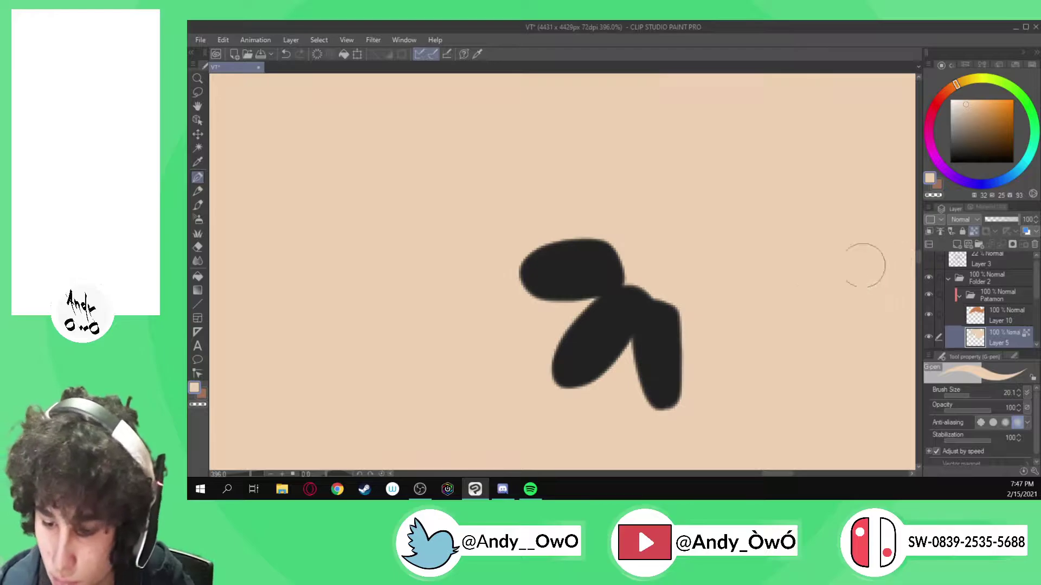
{"action": "scroll", "coordinate": [785, 260], "scroll_direction": "down", "scroll_amount": 3}
{"action": "scroll", "coordinate": [799, 268], "scroll_direction": "down", "scroll_amount": 3}
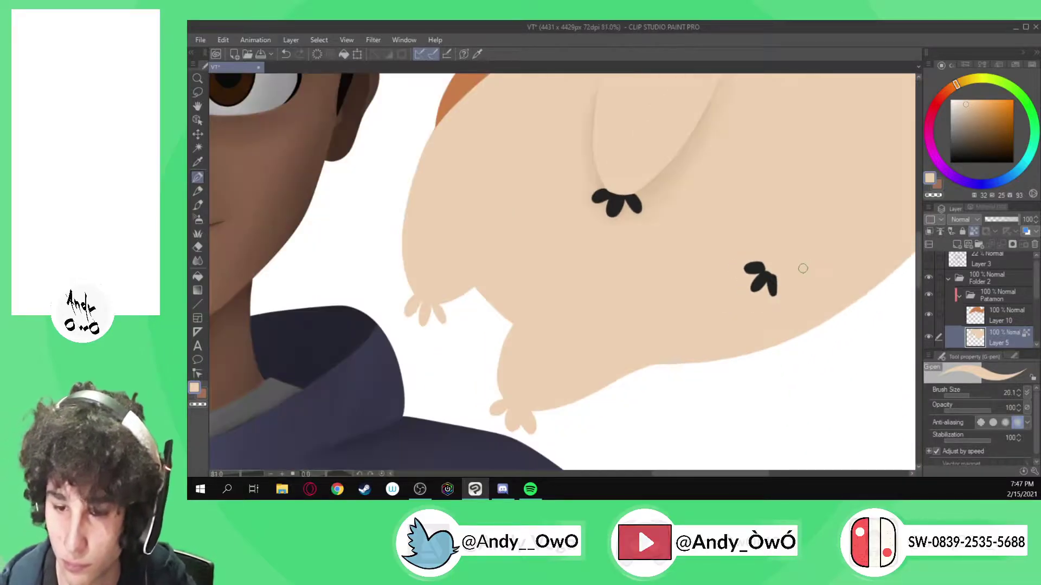
{"action": "scroll", "coordinate": [789, 263], "scroll_direction": "up", "scroll_amount": 5}
{"action": "left_click", "coordinate": [931, 261]}
{"action": "scroll", "coordinate": [790, 274], "scroll_direction": "up", "scroll_amount": 2}
{"action": "mouse_move", "coordinate": [744, 308]}
{"action": "left_mouse_down"}
{"action": "mouse_move", "coordinate": [692, 276]}
{"action": "mouse_move", "coordinate": [674, 204]}
{"action": "mouse_move", "coordinate": [721, 293]}
{"action": "left_mouse_up"}
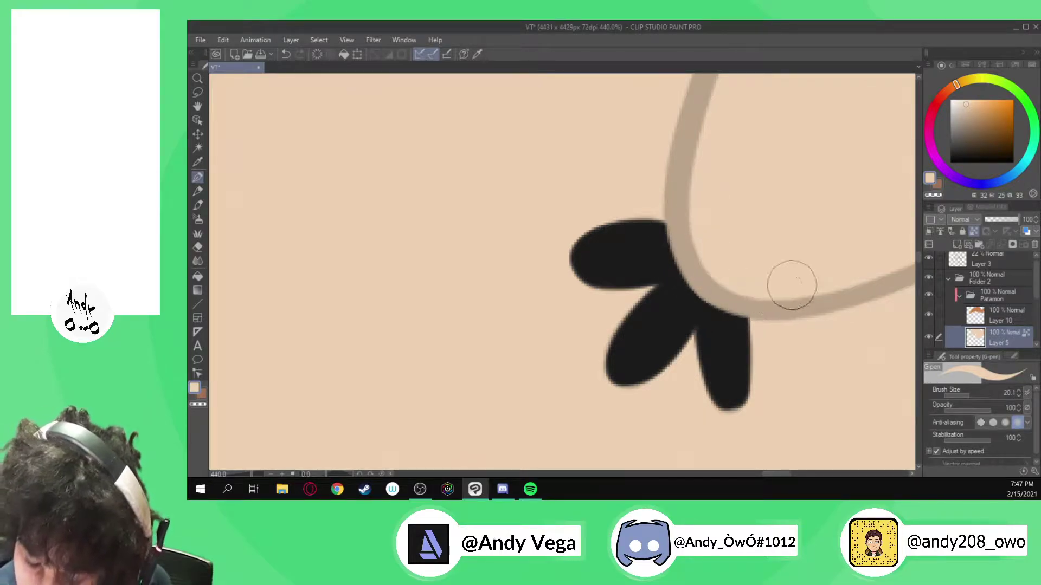
- Sample the claws' near-black colour again and briefly hide Layer 5 to check which layer holds the lower-right claws
{"action": "scroll", "coordinate": [771, 286], "scroll_direction": "down", "scroll_amount": 8}
{"action": "scroll", "coordinate": [771, 285], "scroll_direction": "up", "scroll_amount": 4}
{"action": "key", "text": "alt"}
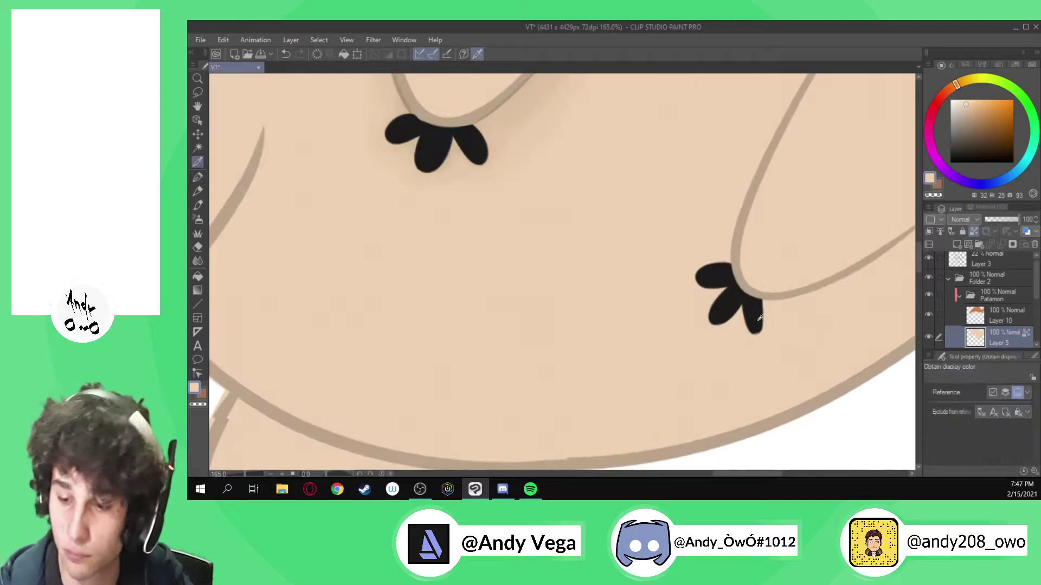
{"action": "left_click", "coordinate": [759, 316]}
{"action": "scroll", "coordinate": [780, 312], "scroll_direction": "up", "scroll_amount": 5}
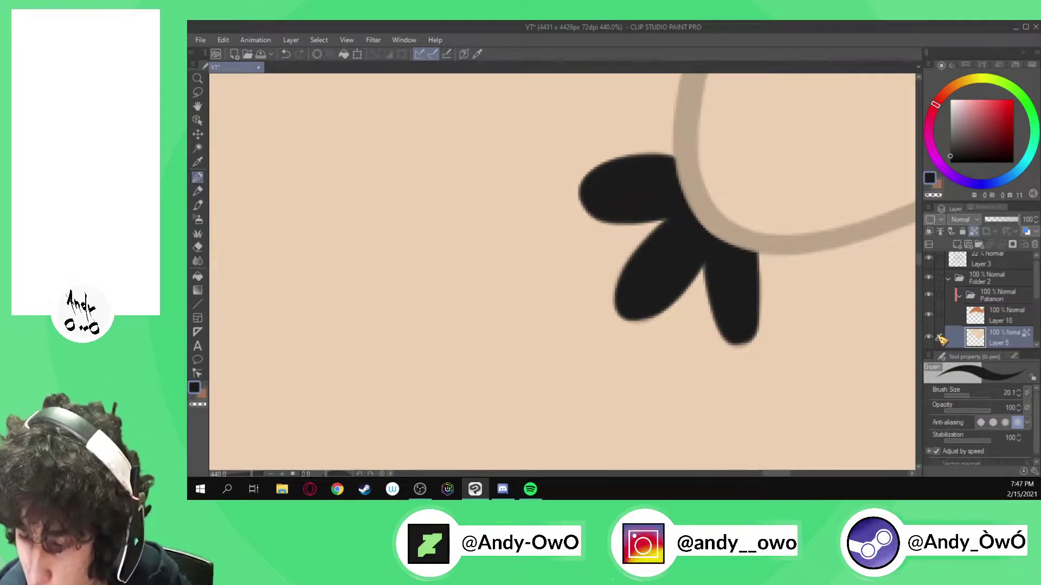
{"action": "left_click", "coordinate": [928, 337]}
{"action": "left_click", "coordinate": [929, 338]}
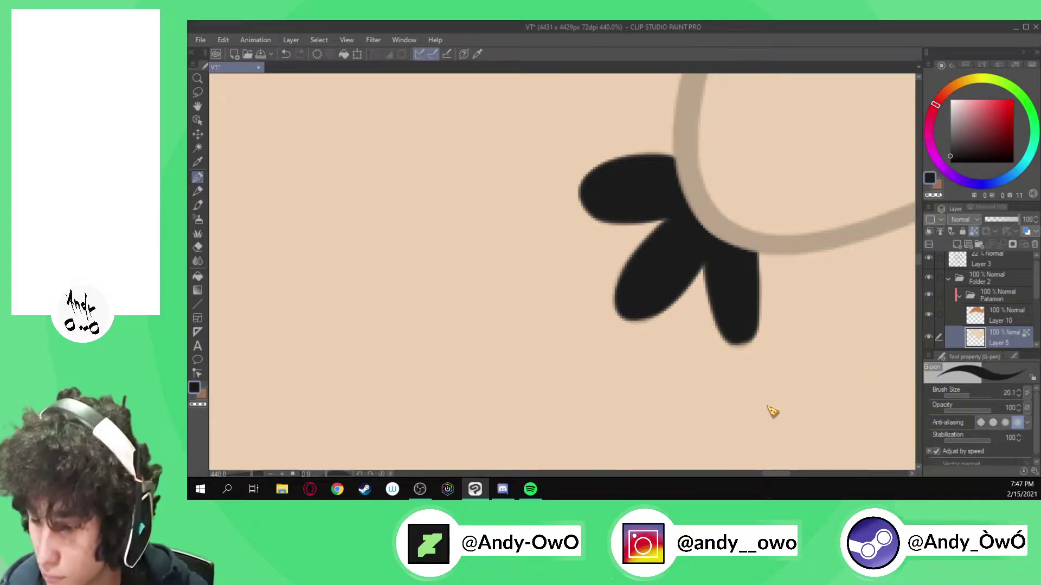
- Undo all the lower-right paw's claw strokes on Layer 5
{"action": "key", "text": "ctrl+z"}
{"action": "key", "text": "ctrl+z"}
{"action": "key", "text": "ctrl+z"}
{"action": "key", "text": "ctrl+z"}
{"action": "key", "text": "ctrl+z"}
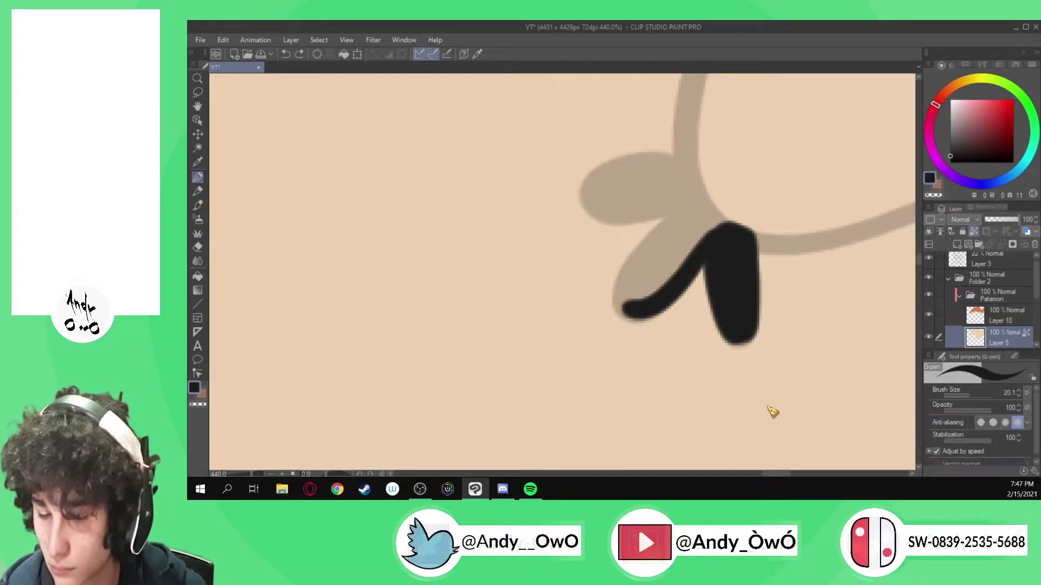
{"action": "key", "text": "ctrl+z"}
{"action": "key", "text": "ctrl+z"}
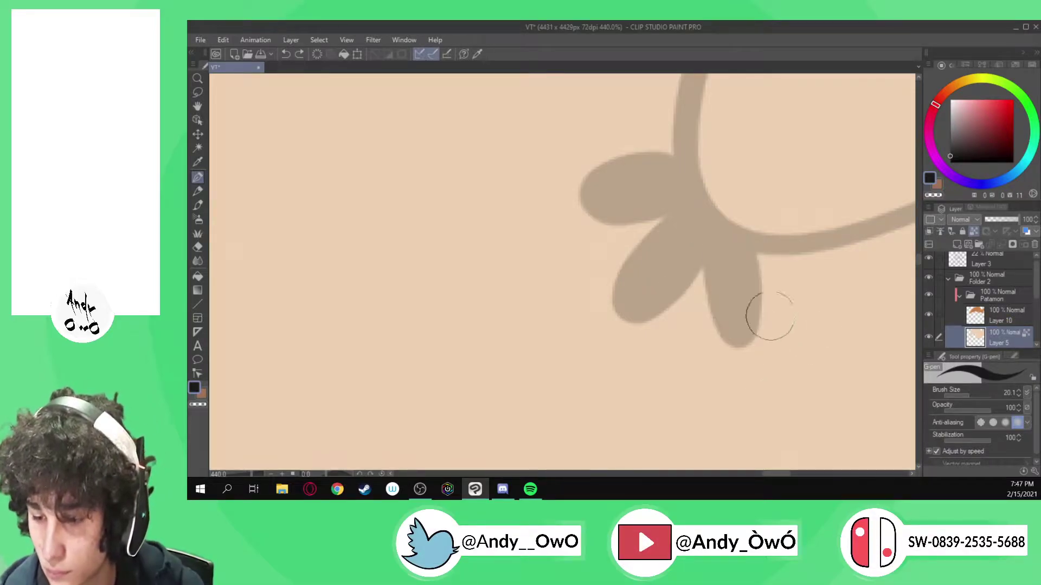
- Paint the lower-right paw's three claws near-black on Layer 10, filling the line-art shapes and undoing stray strokes
{"action": "left_click", "coordinate": [1000, 315]}
{"action": "mouse_move", "coordinate": [736, 340]}
{"action": "left_mouse_down"}
{"action": "mouse_move", "coordinate": [713, 259]}
{"action": "mouse_move", "coordinate": [728, 243]}
{"action": "mouse_move", "coordinate": [748, 244]}
{"action": "mouse_move", "coordinate": [755, 302]}
{"action": "mouse_move", "coordinate": [748, 331]}
{"action": "mouse_move", "coordinate": [736, 332]}
{"action": "mouse_move", "coordinate": [721, 270]}
{"action": "mouse_move", "coordinate": [732, 253]}
{"action": "mouse_move", "coordinate": [746, 266]}
{"action": "mouse_move", "coordinate": [742, 331]}
{"action": "mouse_move", "coordinate": [709, 244]}
{"action": "mouse_move", "coordinate": [646, 303]}
{"action": "mouse_move", "coordinate": [630, 304]}
{"action": "mouse_move", "coordinate": [623, 290]}
{"action": "mouse_move", "coordinate": [650, 230]}
{"action": "mouse_move", "coordinate": [683, 222]}
{"action": "mouse_move", "coordinate": [704, 239]}
{"action": "mouse_move", "coordinate": [697, 269]}
{"action": "mouse_move", "coordinate": [639, 300]}
{"action": "mouse_move", "coordinate": [633, 283]}
{"action": "mouse_move", "coordinate": [656, 251]}
{"action": "mouse_move", "coordinate": [682, 238]}
{"action": "mouse_move", "coordinate": [676, 287]}
{"action": "mouse_move", "coordinate": [637, 309]}
{"action": "mouse_move", "coordinate": [624, 302]}
{"action": "mouse_move", "coordinate": [666, 225]}
{"action": "left_mouse_up"}
{"action": "left_click", "coordinate": [681, 276]}
{"action": "key", "text": "ctrl+z"}
{"action": "key", "text": "ctrl+z"}
{"action": "mouse_move", "coordinate": [688, 260]}
{"action": "left_mouse_down"}
{"action": "mouse_move", "coordinate": [637, 291]}
{"action": "mouse_move", "coordinate": [655, 256]}
{"action": "mouse_move", "coordinate": [684, 238]}
{"action": "left_mouse_up"}
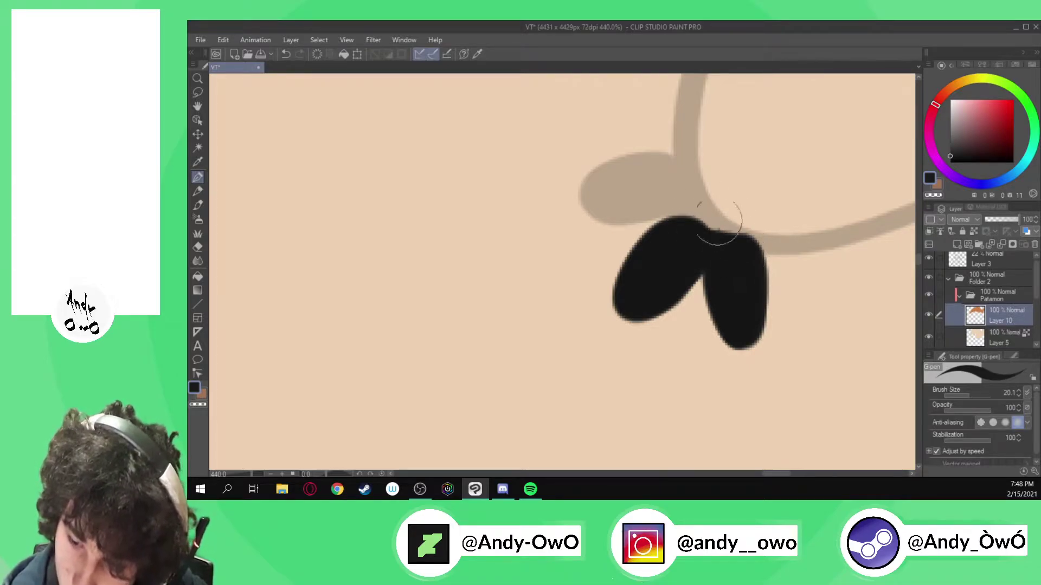
{"action": "mouse_move", "coordinate": [640, 219]}
{"action": "left_mouse_down"}
{"action": "mouse_move", "coordinate": [608, 218]}
{"action": "mouse_move", "coordinate": [587, 205]}
{"action": "mouse_move", "coordinate": [585, 183]}
{"action": "mouse_move", "coordinate": [608, 164]}
{"action": "mouse_move", "coordinate": [667, 163]}
{"action": "mouse_move", "coordinate": [676, 174]}
{"action": "mouse_move", "coordinate": [668, 195]}
{"action": "mouse_move", "coordinate": [639, 213]}
{"action": "mouse_move", "coordinate": [607, 211]}
{"action": "left_mouse_up"}
{"action": "mouse_move", "coordinate": [610, 171]}
{"action": "left_mouse_down"}
{"action": "mouse_move", "coordinate": [673, 178]}
{"action": "mouse_move", "coordinate": [666, 198]}
{"action": "mouse_move", "coordinate": [636, 207]}
{"action": "mouse_move", "coordinate": [609, 199]}
{"action": "mouse_move", "coordinate": [615, 184]}
{"action": "mouse_move", "coordinate": [675, 183]}
{"action": "mouse_move", "coordinate": [627, 205]}
{"action": "mouse_move", "coordinate": [638, 224]}
{"action": "mouse_move", "coordinate": [685, 203]}
{"action": "mouse_move", "coordinate": [666, 166]}
{"action": "left_mouse_up"}
{"action": "key", "text": "ctrl+z"}
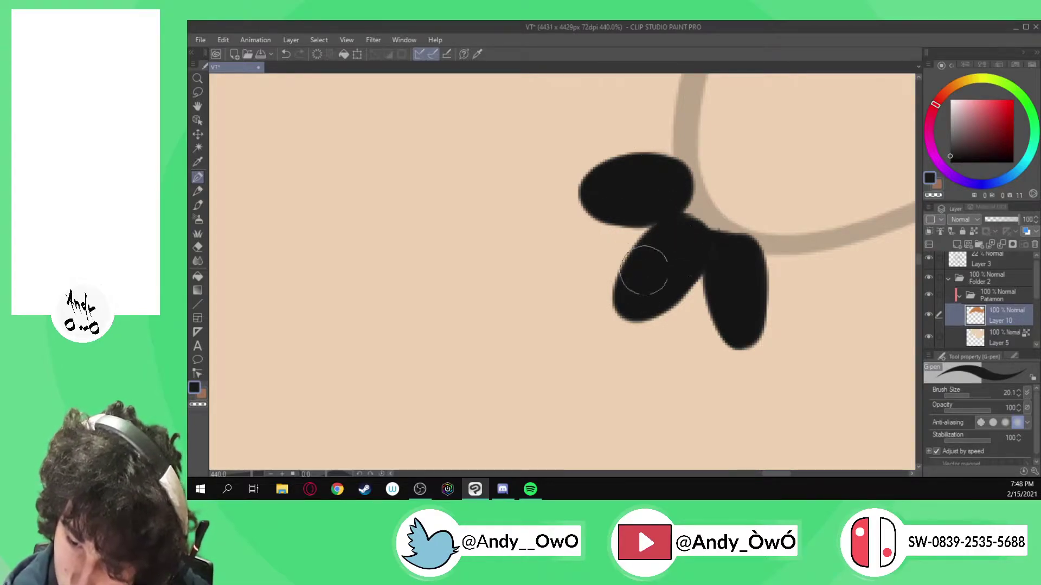
- Trim the lower-right claws' upper edge along the paw's curve with transparent colour, undo the stray erased mark and resample the near-black
{"action": "left_click", "coordinate": [203, 405]}
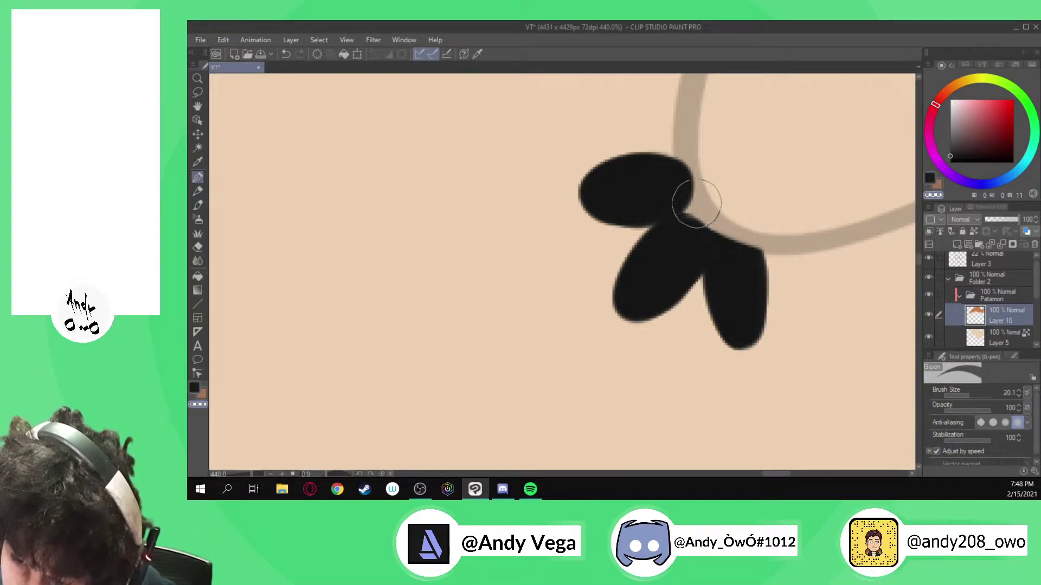
{"action": "left_click_drag", "start_coordinate": [683, 147], "coordinate": [684, 192]}
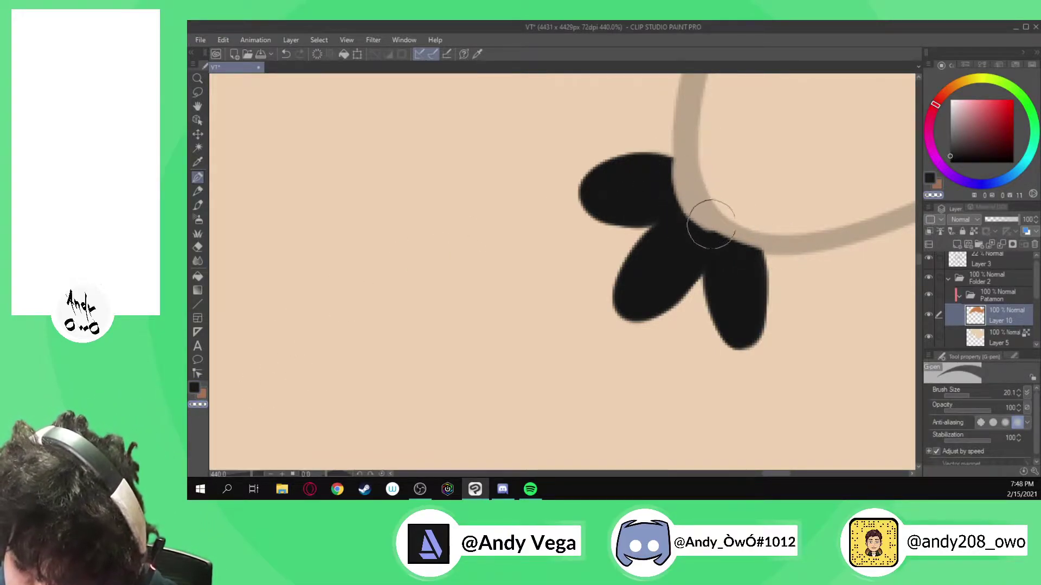
{"action": "key", "text": "alt"}
{"action": "left_click_drag", "start_coordinate": [724, 264], "coordinate": [719, 249]}
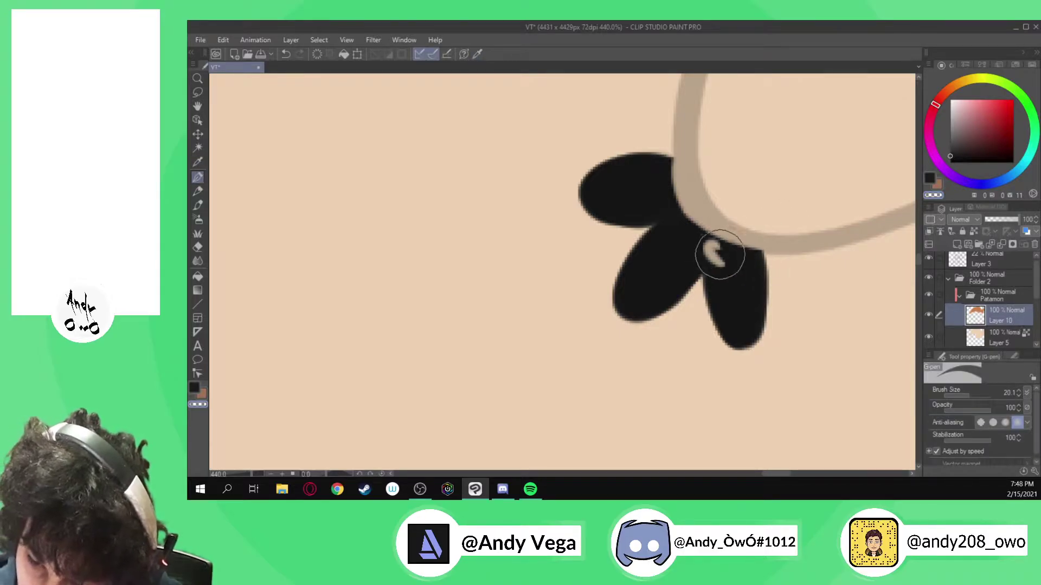
{"action": "left_click", "coordinate": [732, 270], "text": "alt"}
{"action": "key", "text": "ctrl+p"}
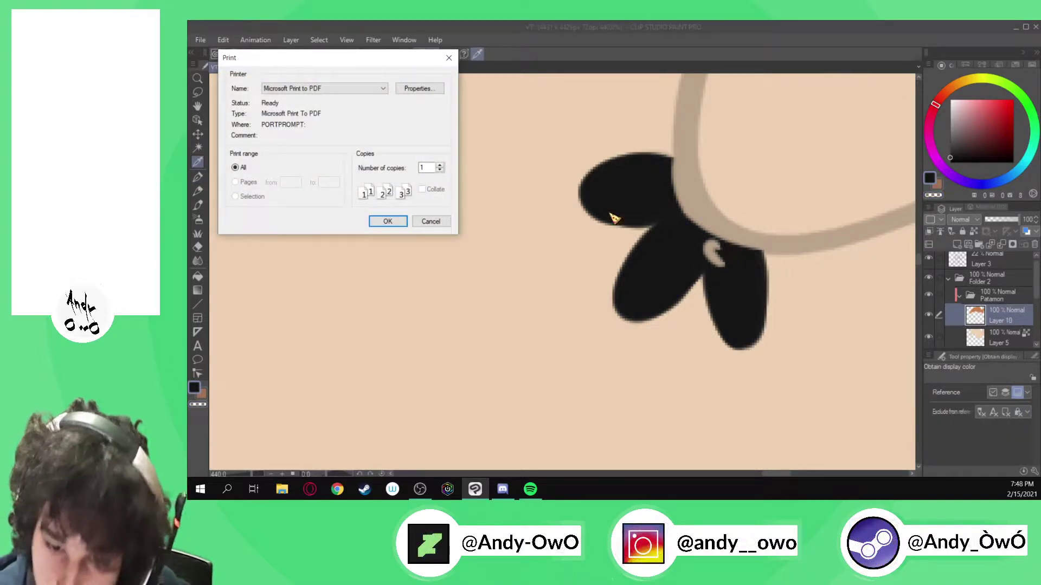
{"action": "left_click", "coordinate": [454, 58]}
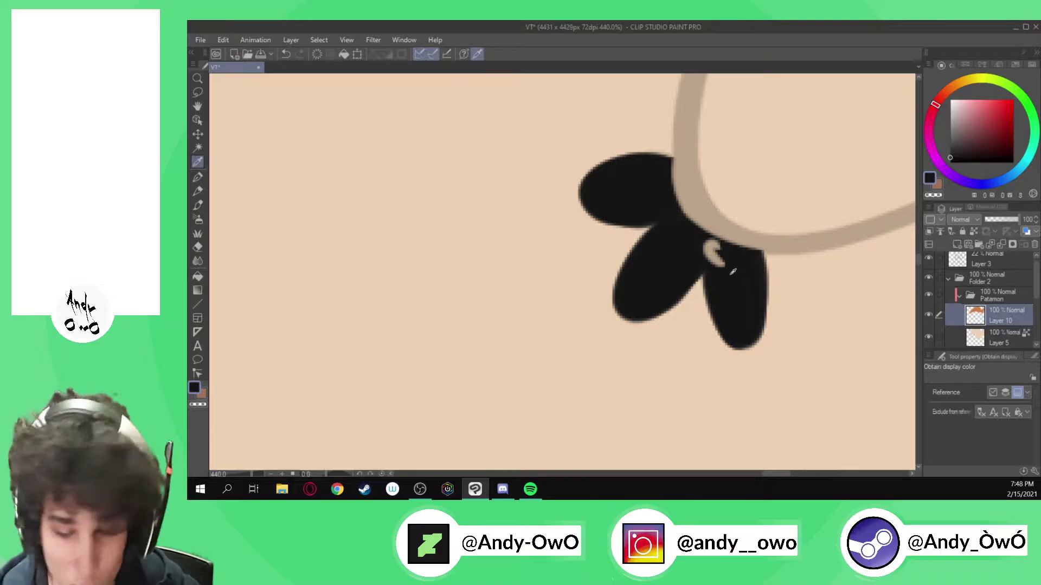
{"action": "key", "text": "p"}
{"action": "key", "text": "ctrl+z"}
- Hide the Layer 3 line art and check the lower-right claws against the rest of the illustration
{"action": "left_click", "coordinate": [929, 261]}
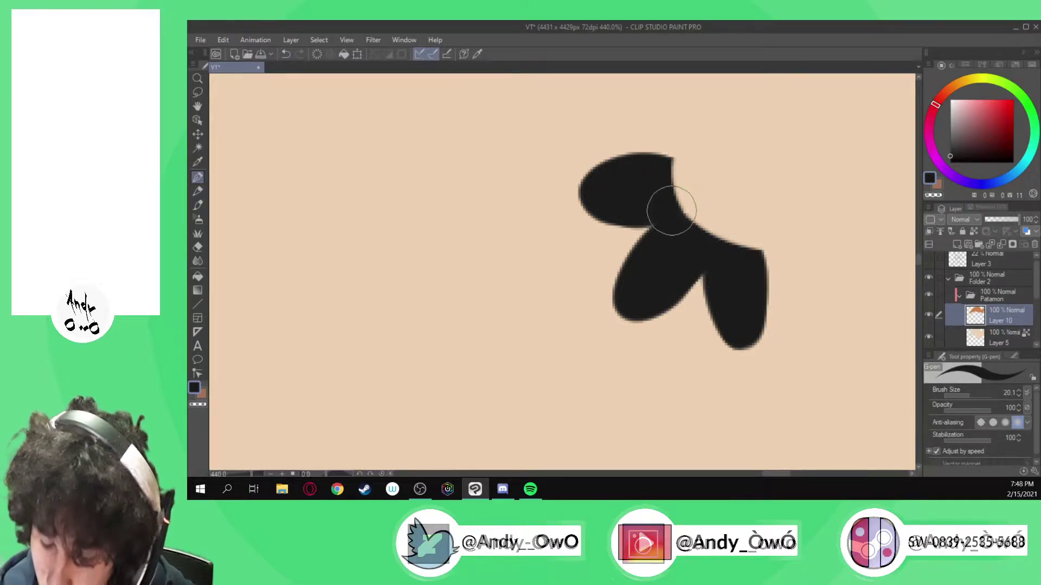
{"action": "scroll", "coordinate": [680, 239], "scroll_direction": "down", "scroll_amount": 7}
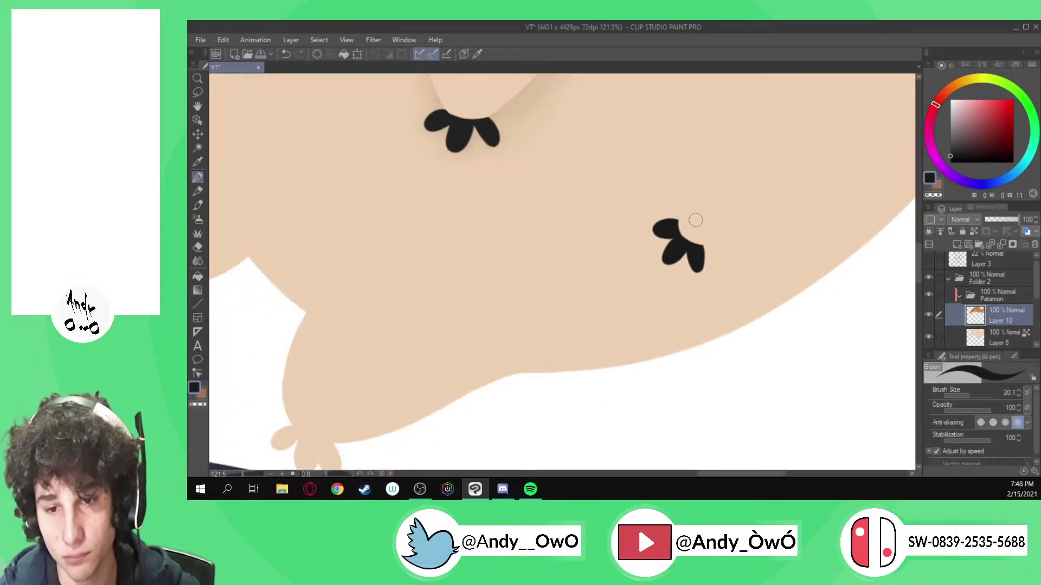
{"action": "scroll", "coordinate": [691, 222], "scroll_direction": "down", "scroll_amount": 4}
{"action": "scroll", "coordinate": [684, 270], "scroll_direction": "up", "scroll_amount": 8}
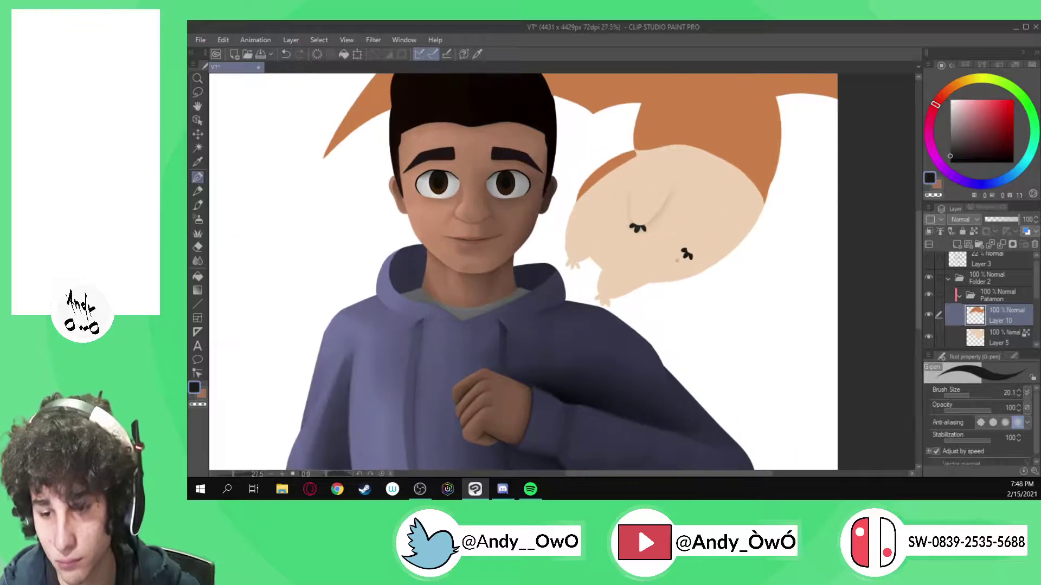
- Show Layer 3 again, paint the bottom foot's three claws near-black on Layer 10 and trim their upper edge with transparent colour
{"action": "scroll", "coordinate": [574, 302], "scroll_direction": "up", "scroll_amount": 6}
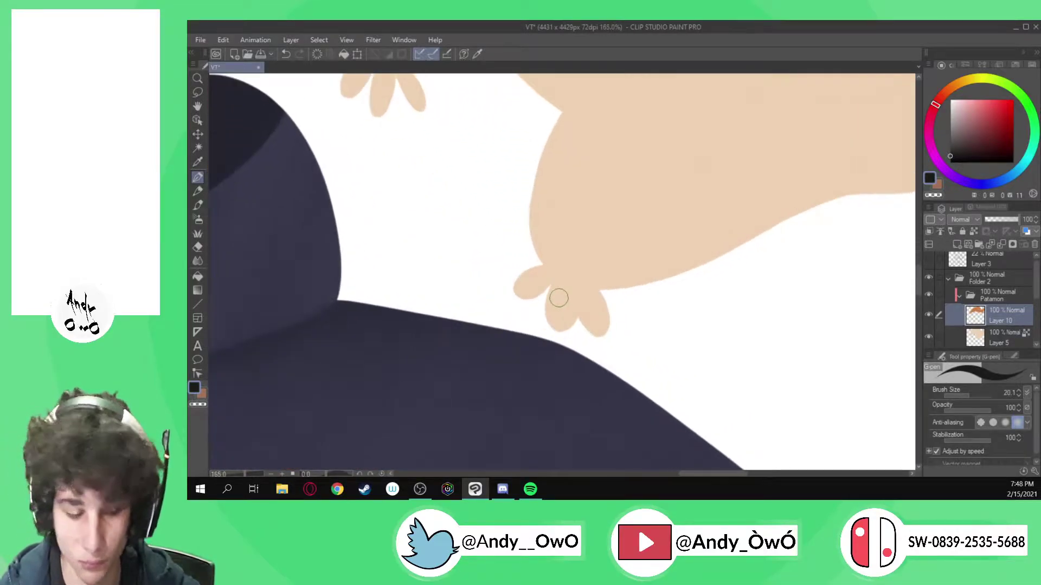
{"action": "left_click", "coordinate": [929, 259]}
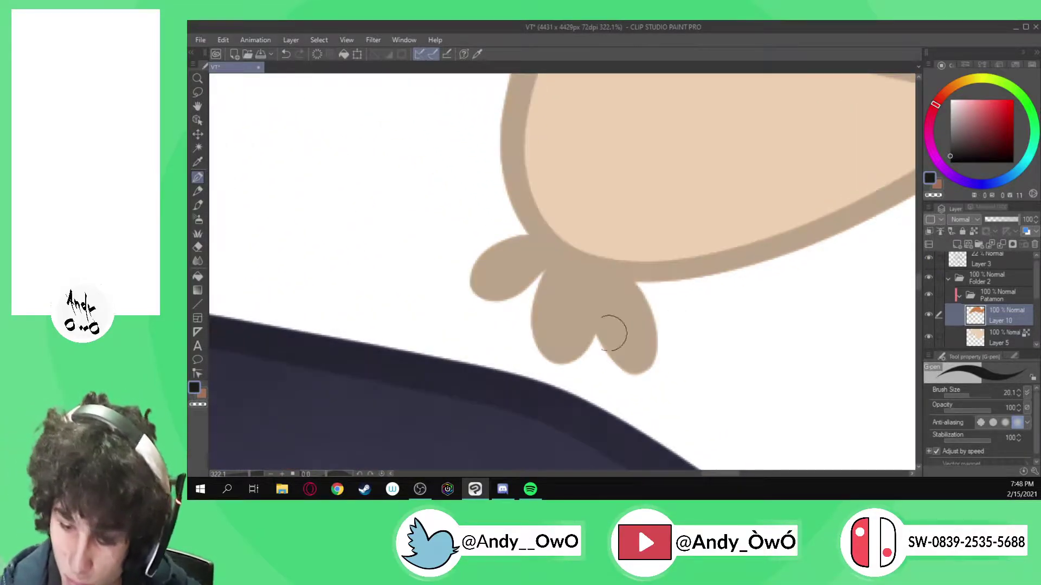
{"action": "left_click_drag", "start_coordinate": [471, 279], "coordinate": [641, 365]}
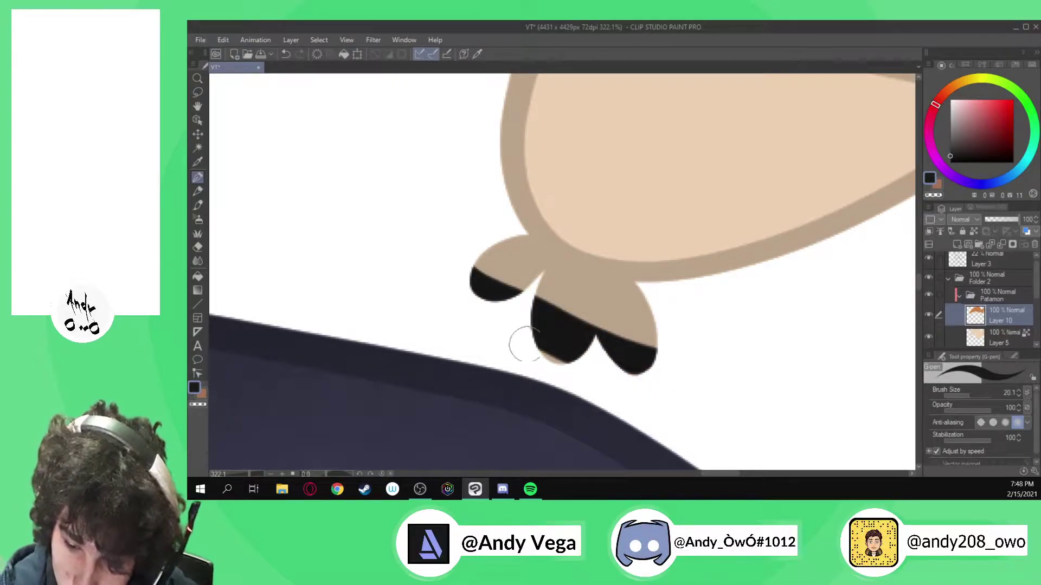
{"action": "mouse_move", "coordinate": [512, 259]}
{"action": "left_mouse_down"}
{"action": "mouse_move", "coordinate": [600, 334]}
{"action": "mouse_move", "coordinate": [706, 349]}
{"action": "mouse_move", "coordinate": [521, 244]}
{"action": "mouse_move", "coordinate": [500, 244]}
{"action": "mouse_move", "coordinate": [601, 305]}
{"action": "mouse_move", "coordinate": [694, 320]}
{"action": "left_mouse_up"}
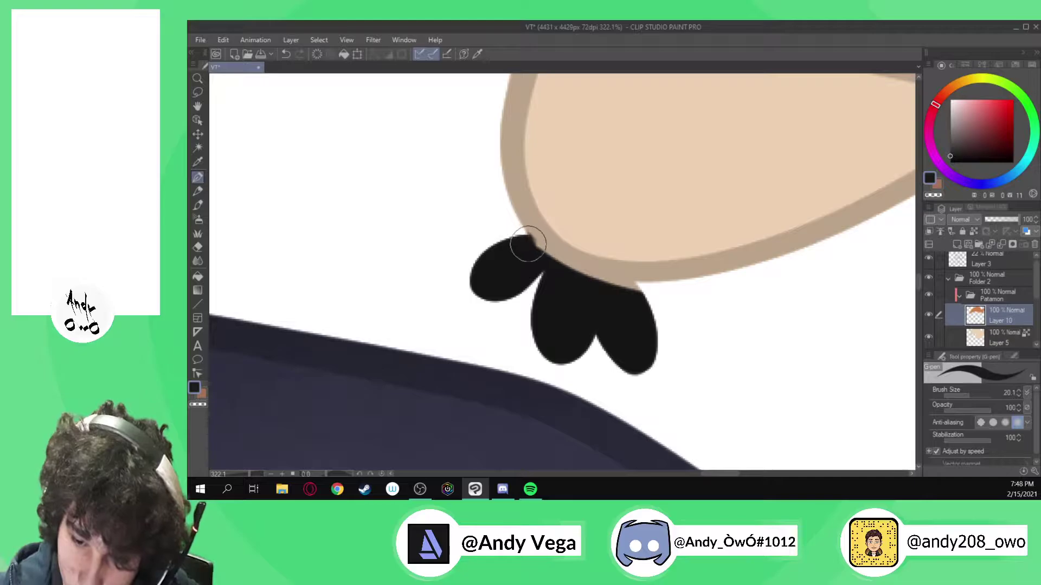
{"action": "left_click_drag", "start_coordinate": [557, 265], "coordinate": [621, 289]}
{"action": "left_click", "coordinate": [203, 404]}
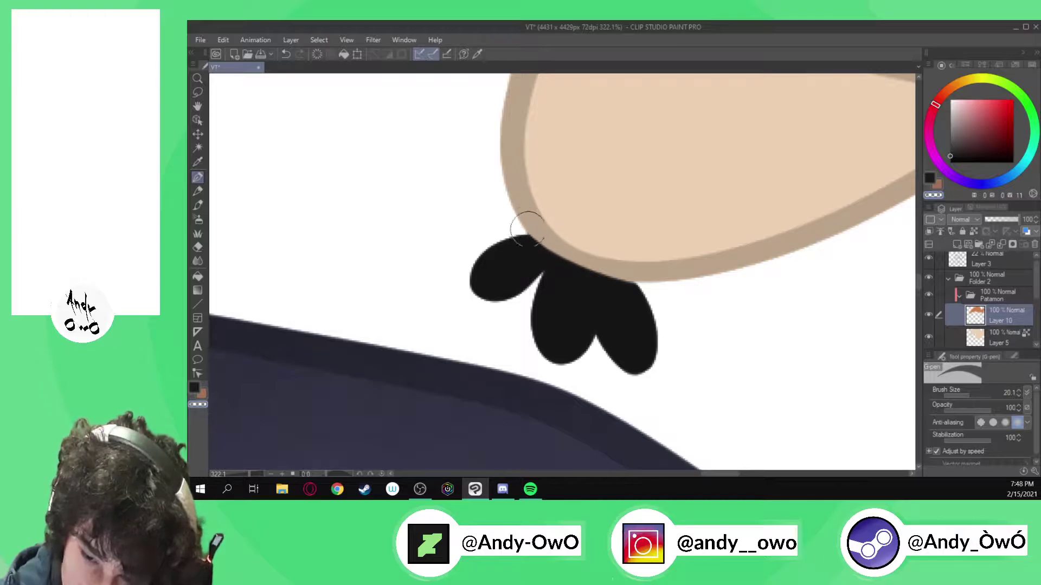
{"action": "left_click", "coordinate": [195, 387]}
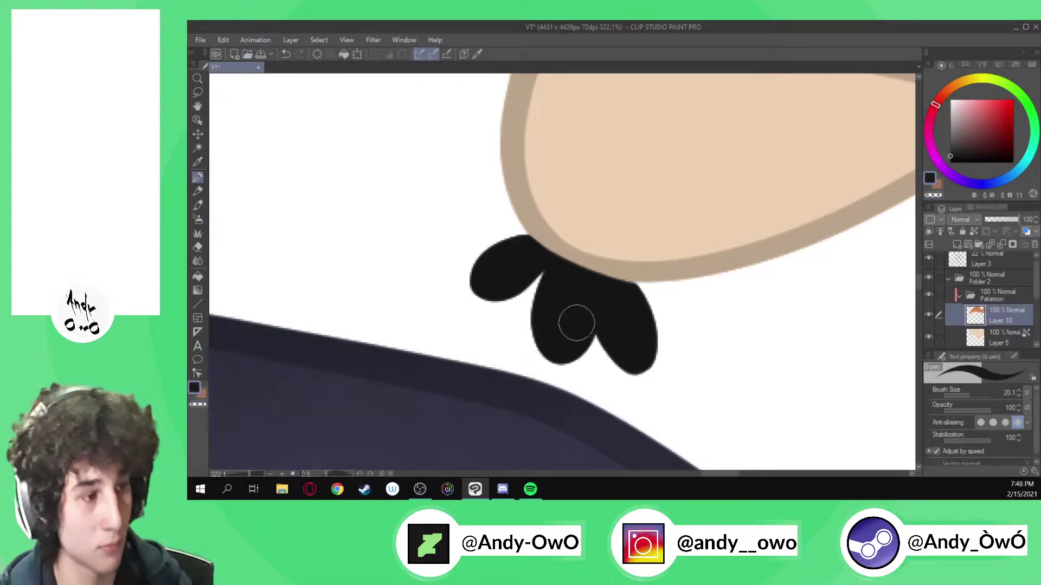
- Paint the left paw's three claws near-black on Layer 10, filling them from the tips up to the paw's outline
{"action": "scroll", "coordinate": [576, 323], "scroll_direction": "down", "scroll_amount": 8}
{"action": "scroll", "coordinate": [511, 249], "scroll_direction": "up", "scroll_amount": 4}
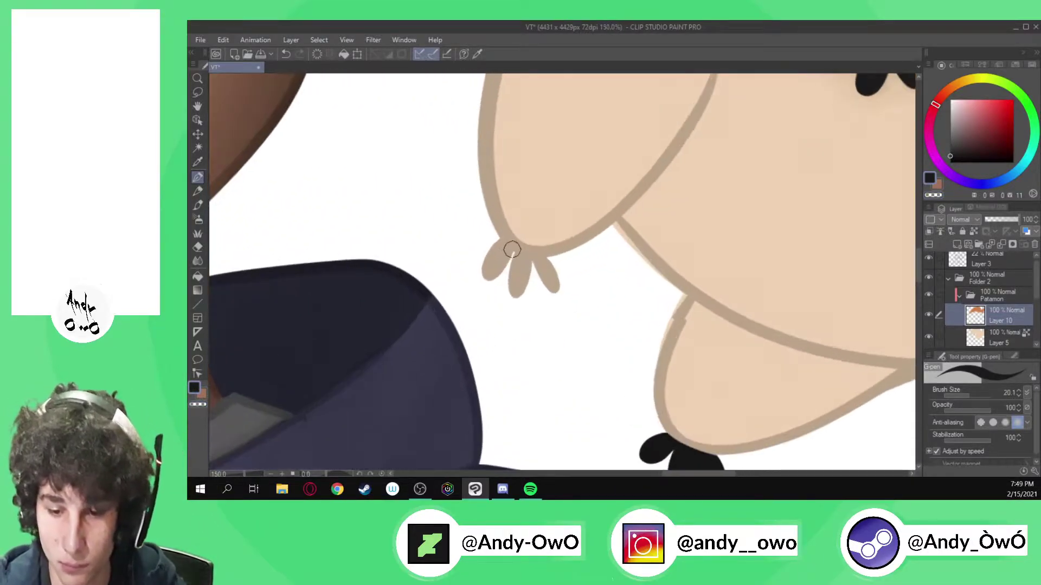
{"action": "scroll", "coordinate": [503, 259], "scroll_direction": "up", "scroll_amount": 8}
{"action": "mouse_move", "coordinate": [425, 287]}
{"action": "left_mouse_down"}
{"action": "mouse_move", "coordinate": [613, 353]}
{"action": "mouse_move", "coordinate": [680, 343]}
{"action": "left_mouse_up"}
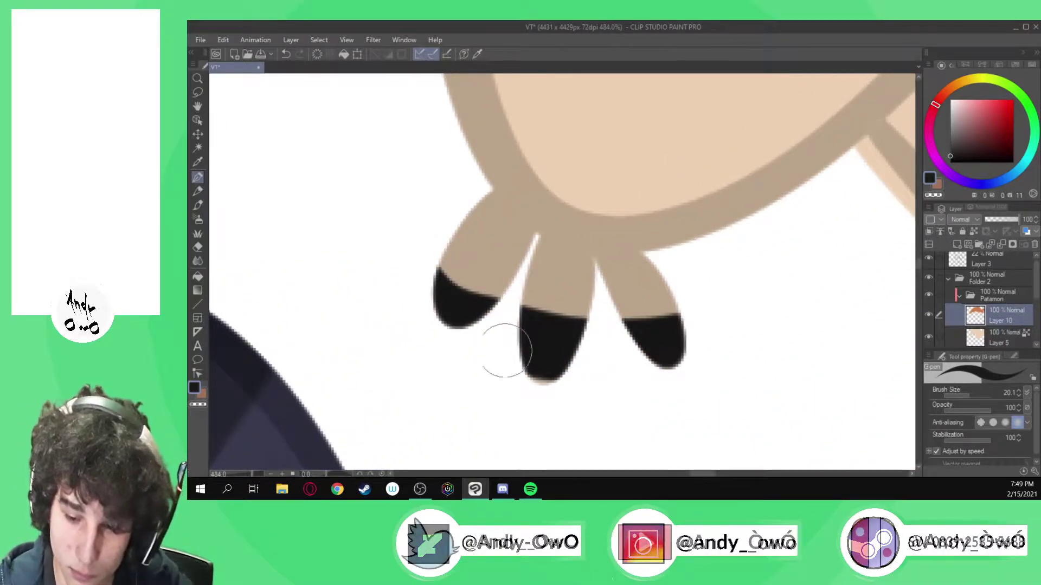
{"action": "left_click_drag", "start_coordinate": [510, 350], "coordinate": [653, 365]}
{"action": "mouse_move", "coordinate": [431, 268]}
{"action": "left_mouse_down"}
{"action": "mouse_move", "coordinate": [529, 303]}
{"action": "mouse_move", "coordinate": [682, 309]}
{"action": "left_mouse_up"}
{"action": "mouse_move", "coordinate": [436, 244]}
{"action": "left_mouse_down"}
{"action": "mouse_move", "coordinate": [476, 262]}
{"action": "mouse_move", "coordinate": [681, 298]}
{"action": "left_mouse_up"}
{"action": "mouse_move", "coordinate": [479, 214]}
{"action": "left_mouse_down"}
{"action": "mouse_move", "coordinate": [623, 263]}
{"action": "mouse_move", "coordinate": [697, 272]}
{"action": "left_mouse_up"}
{"action": "mouse_move", "coordinate": [536, 231]}
{"action": "left_mouse_down"}
{"action": "mouse_move", "coordinate": [489, 191]}
{"action": "mouse_move", "coordinate": [504, 209]}
{"action": "left_mouse_up"}
- Trim the left paw's claws along the paw's curve with transparent colour and touch up the leftmost claw's join in near-black
{"action": "left_click", "coordinate": [205, 405]}
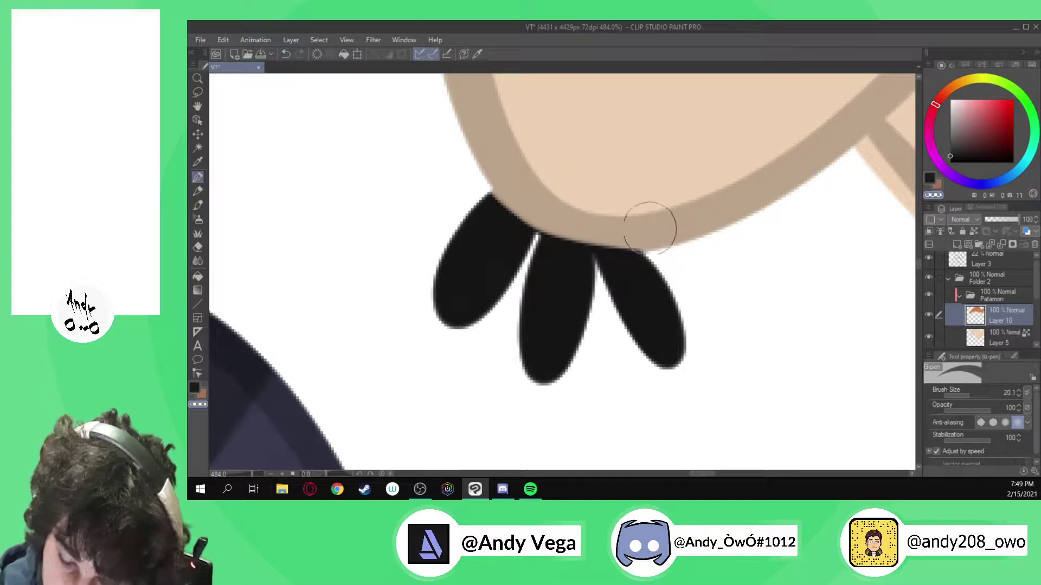
{"action": "left_click", "coordinate": [196, 389]}
{"action": "left_click_drag", "start_coordinate": [534, 233], "coordinate": [488, 188]}
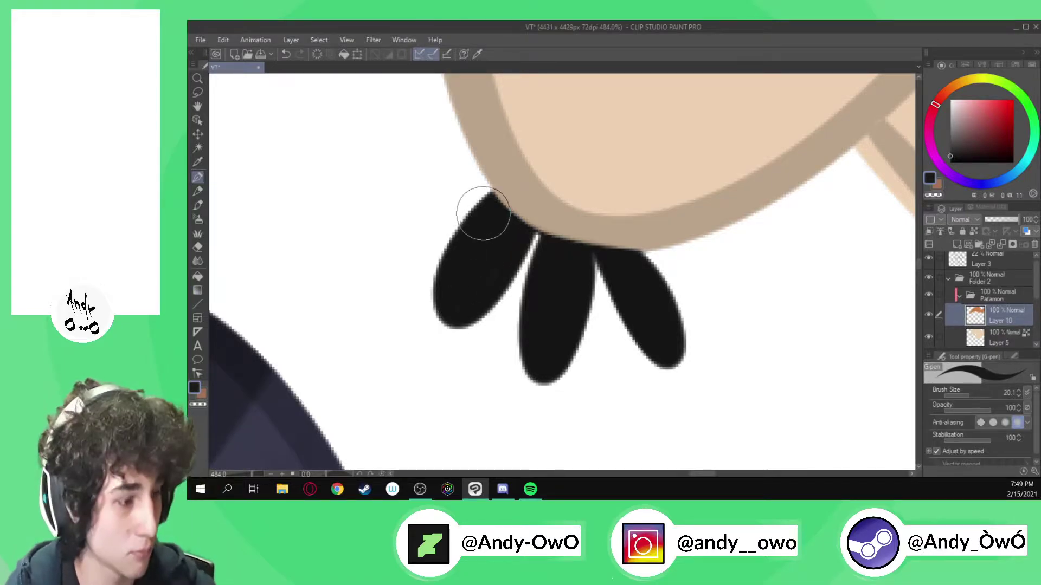
- Hide the Layer 3 line art and check the claws on all four paws in the whole illustration
{"action": "key", "text": "ctrl+0"}
{"action": "scroll", "coordinate": [603, 248], "scroll_direction": "up", "scroll_amount": 5}
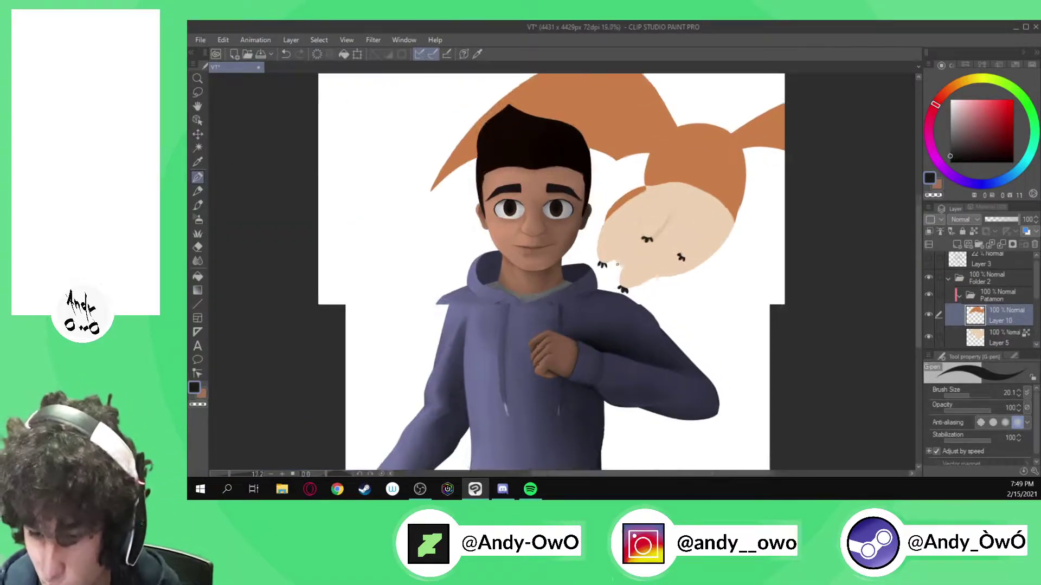
{"action": "scroll", "coordinate": [595, 233], "scroll_direction": "down", "scroll_amount": 3}
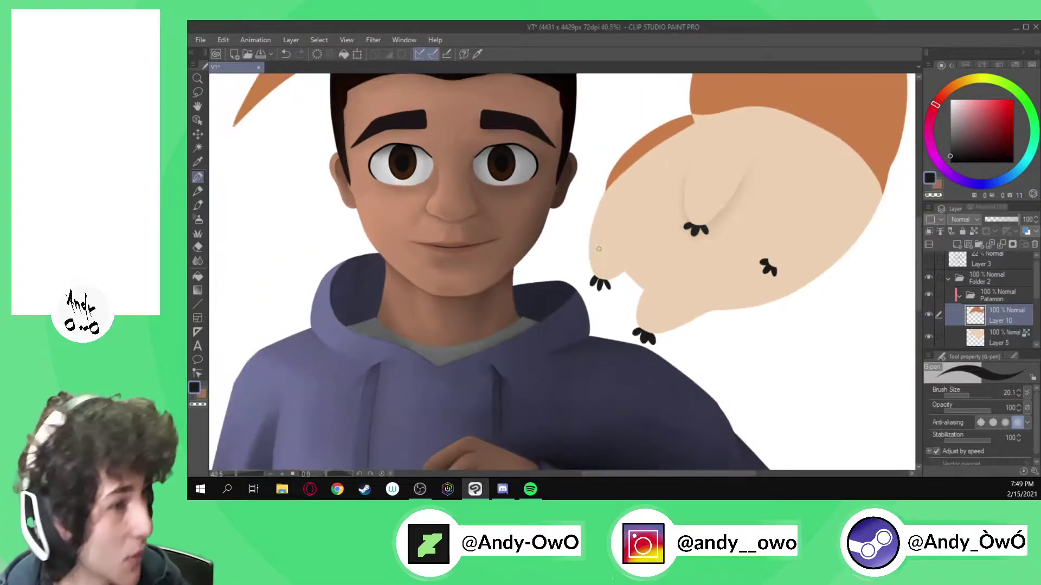
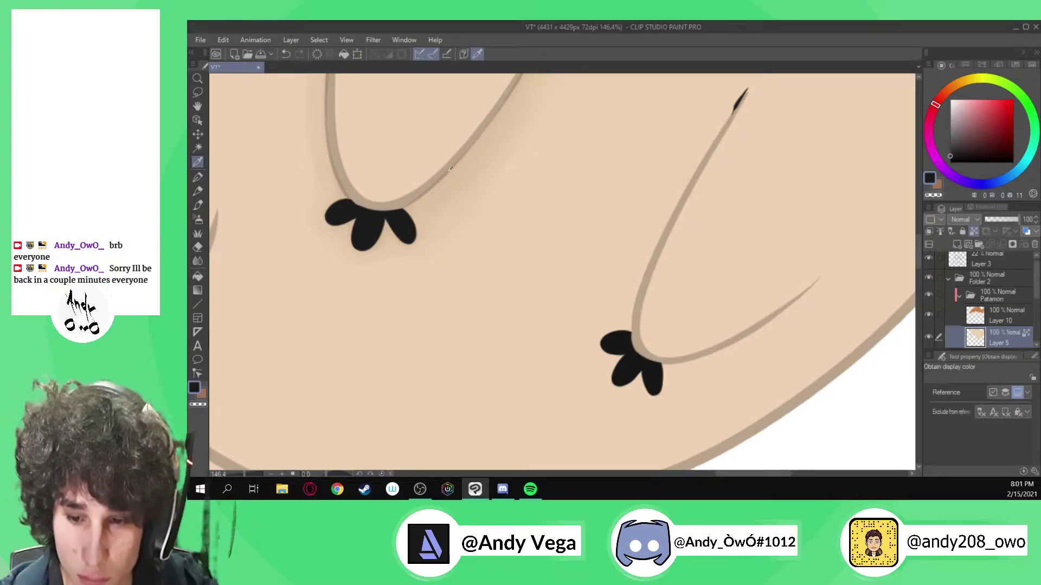
- Paint a darker tan shadow strip on Layer 5 along the outside of both sides of the right paw, tapering towards the outline's ends
{"action": "key", "text": "p"}
{"action": "mouse_move", "coordinate": [739, 109]}
{"action": "left_mouse_down"}
{"action": "mouse_move", "coordinate": [749, 91]}
{"action": "mouse_move", "coordinate": [651, 236]}
{"action": "mouse_move", "coordinate": [626, 336]}
{"action": "left_mouse_up"}
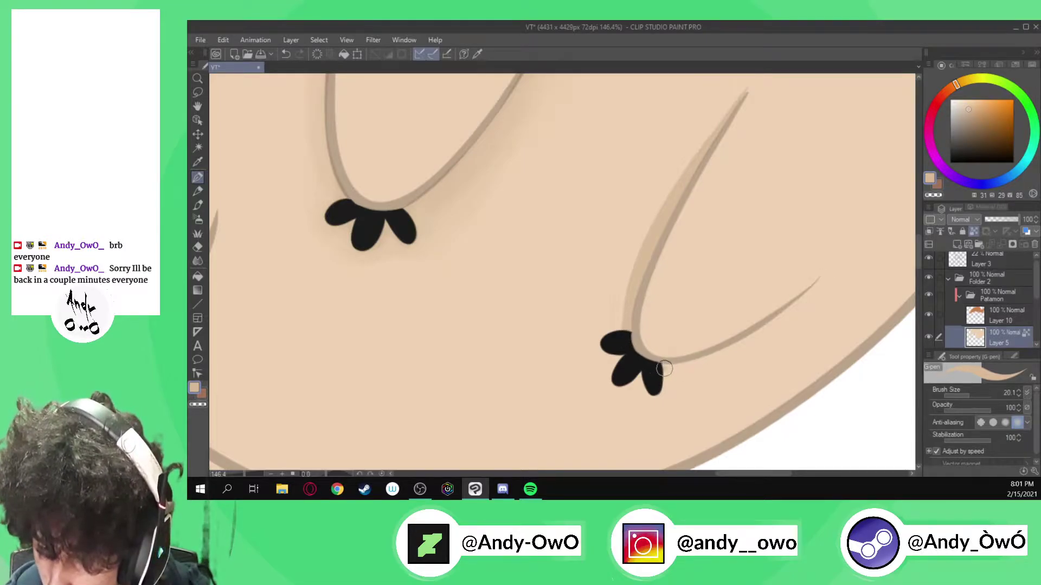
{"action": "mouse_move", "coordinate": [737, 343]}
{"action": "left_mouse_down"}
{"action": "mouse_move", "coordinate": [816, 281]}
{"action": "mouse_move", "coordinate": [710, 362]}
{"action": "left_mouse_up"}
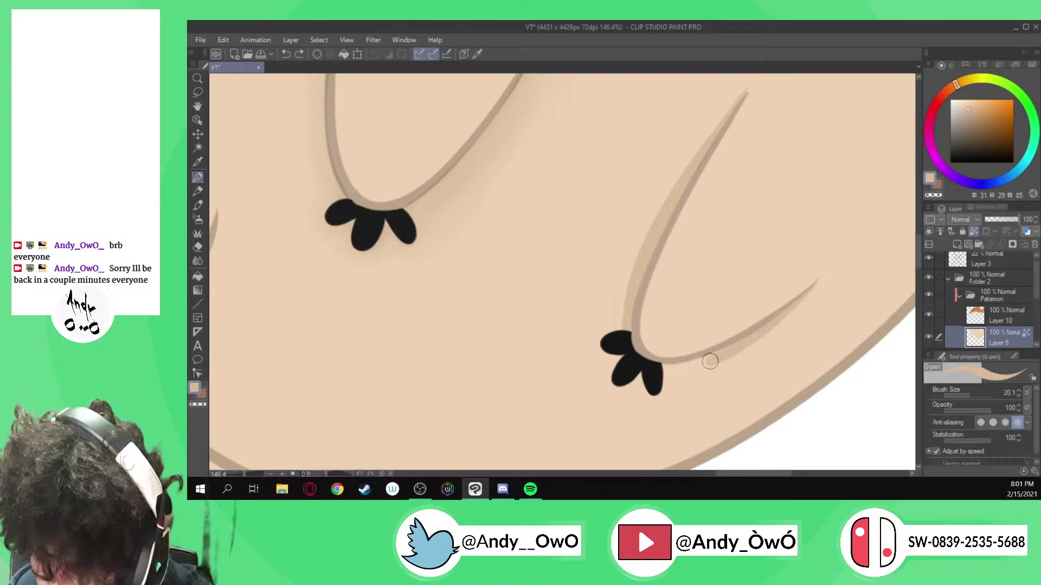
{"action": "scroll", "coordinate": [750, 371], "scroll_direction": "up", "scroll_amount": 2}
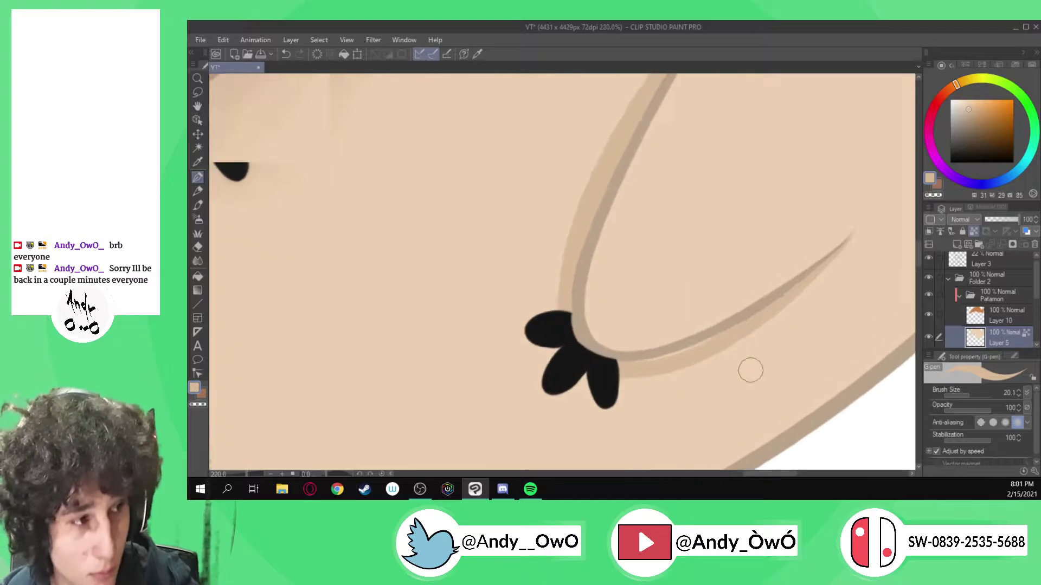
{"action": "scroll", "coordinate": [750, 370], "scroll_direction": "up", "scroll_amount": 2}
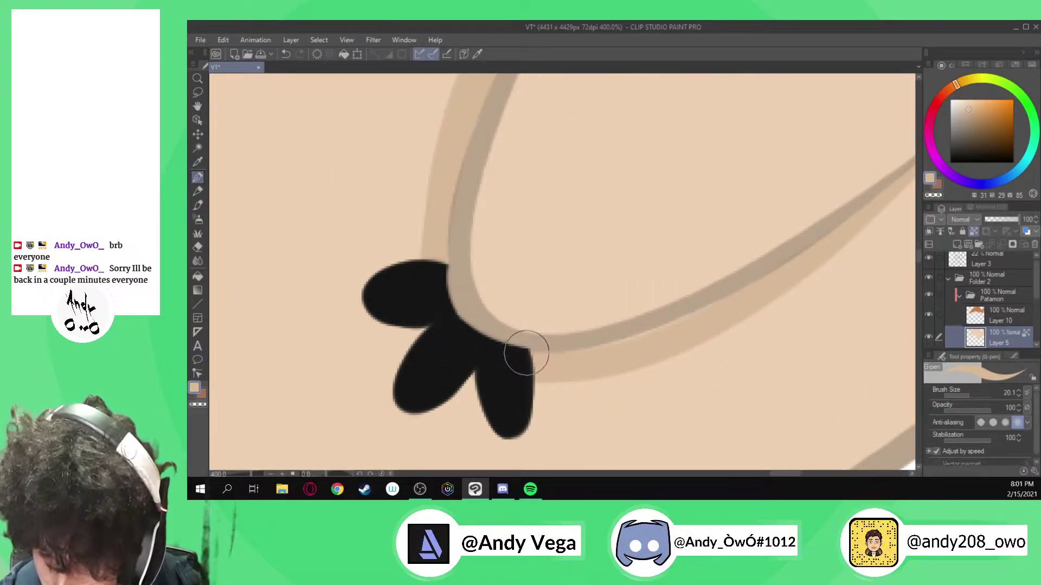
{"action": "mouse_move", "coordinate": [524, 351]}
{"action": "left_mouse_down"}
{"action": "mouse_move", "coordinate": [654, 329]}
{"action": "mouse_move", "coordinate": [757, 279]}
{"action": "left_mouse_up"}
{"action": "scroll", "coordinate": [758, 279], "scroll_direction": "down", "scroll_amount": 4}
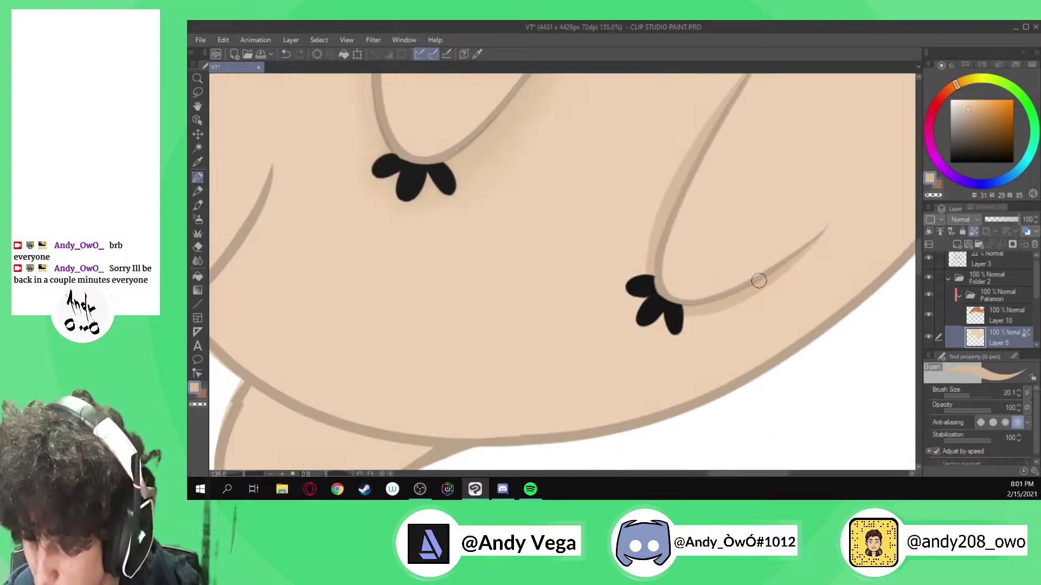
{"action": "scroll", "coordinate": [759, 281], "scroll_direction": "up", "scroll_amount": 5}
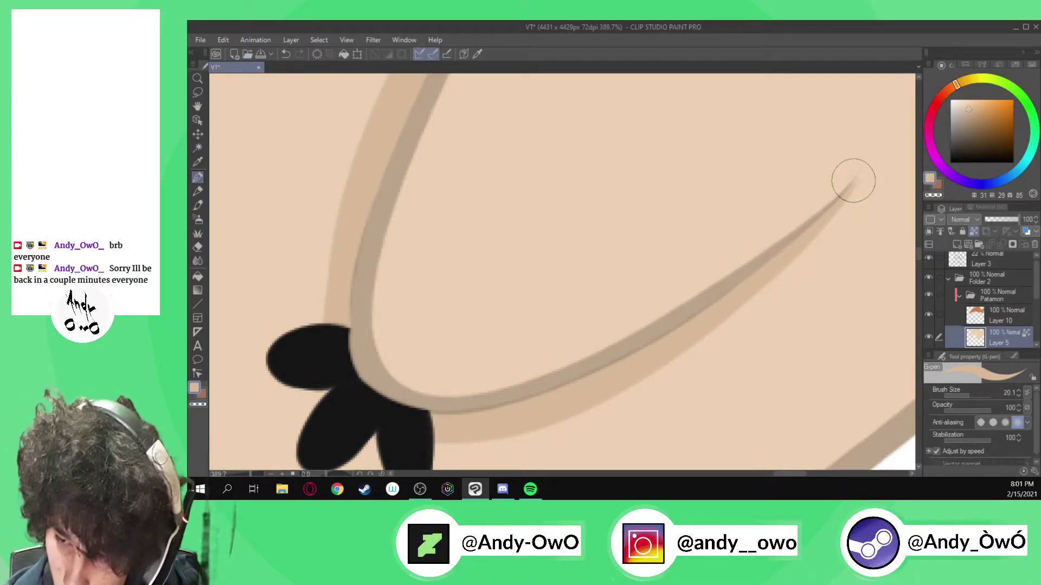
{"action": "scroll", "coordinate": [761, 272], "scroll_direction": "down", "scroll_amount": 6}
- Hide the Layer 3 line art and blend the shadow on the right paw's upper side outward with a blend brush of size 13.2
{"action": "scroll", "coordinate": [761, 272], "scroll_direction": "down", "scroll_amount": 3}
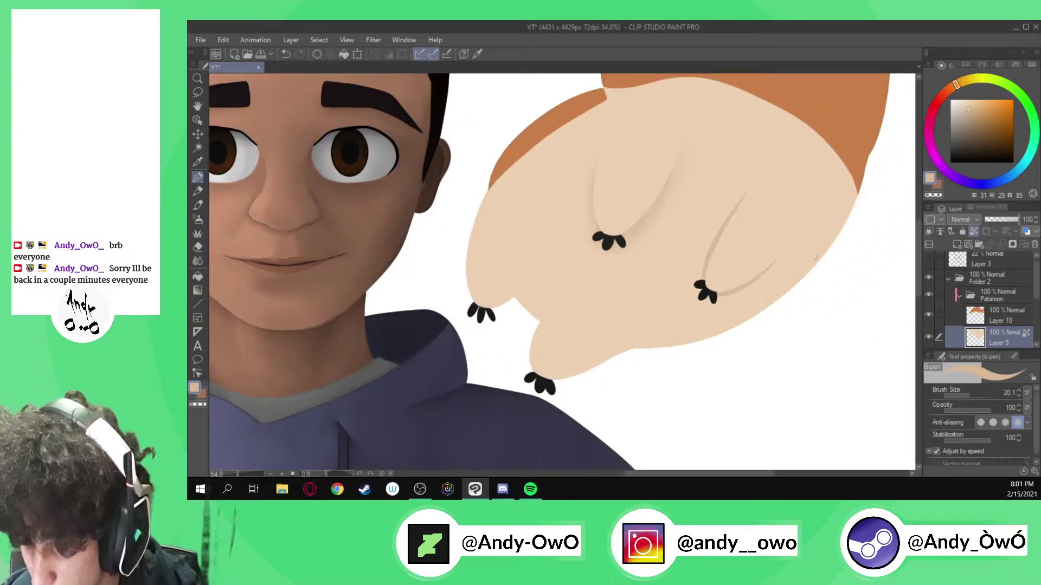
{"action": "scroll", "coordinate": [794, 256], "scroll_direction": "up", "scroll_amount": 4}
{"action": "scroll", "coordinate": [585, 320], "scroll_direction": "up", "scroll_amount": 5}
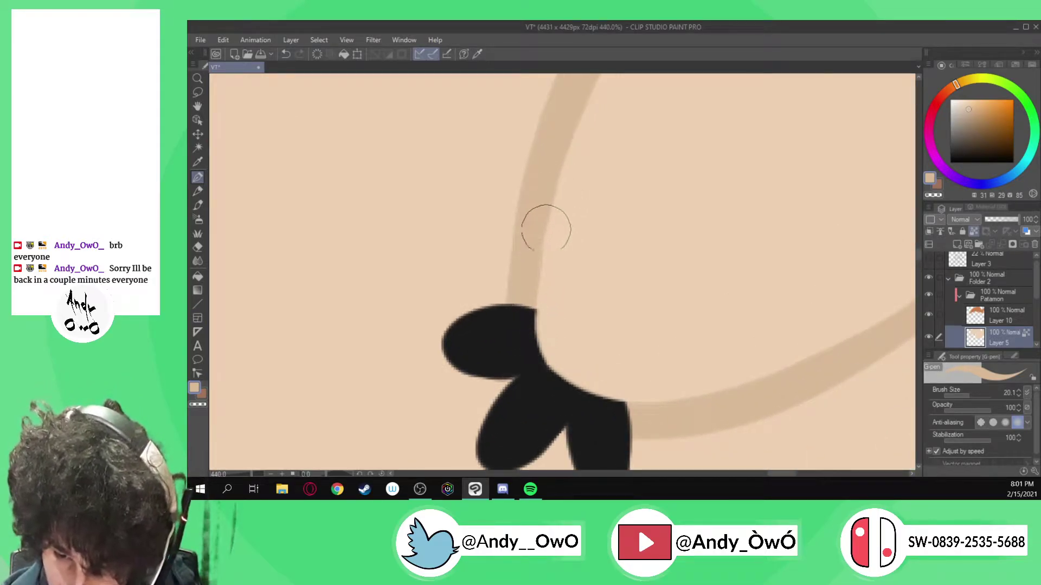
{"action": "scroll", "coordinate": [558, 358], "scroll_direction": "down", "scroll_amount": 3}
{"action": "scroll", "coordinate": [562, 355], "scroll_direction": "down", "scroll_amount": 2}
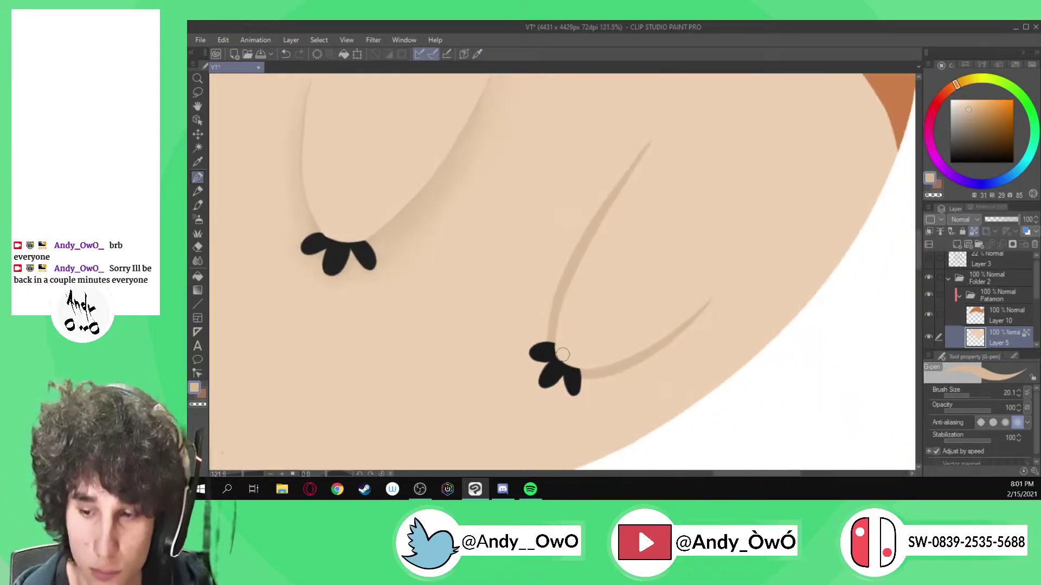
{"action": "key", "text": "j"}
{"action": "scroll", "coordinate": [606, 184], "scroll_direction": "up", "scroll_amount": 1}
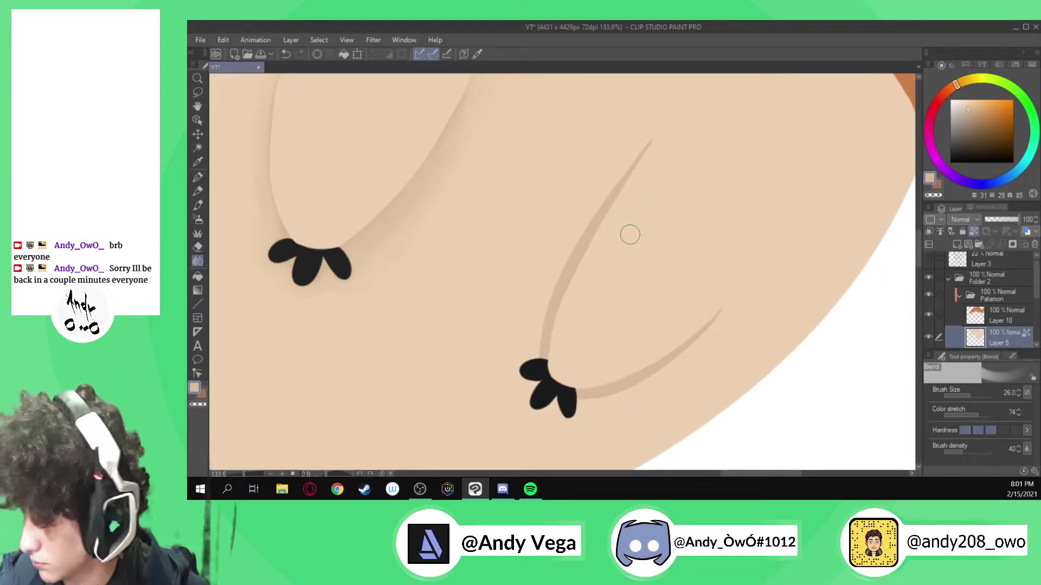
{"action": "left_click_drag", "start_coordinate": [603, 208], "coordinate": [606, 211], "text": "ctrl+alt"}
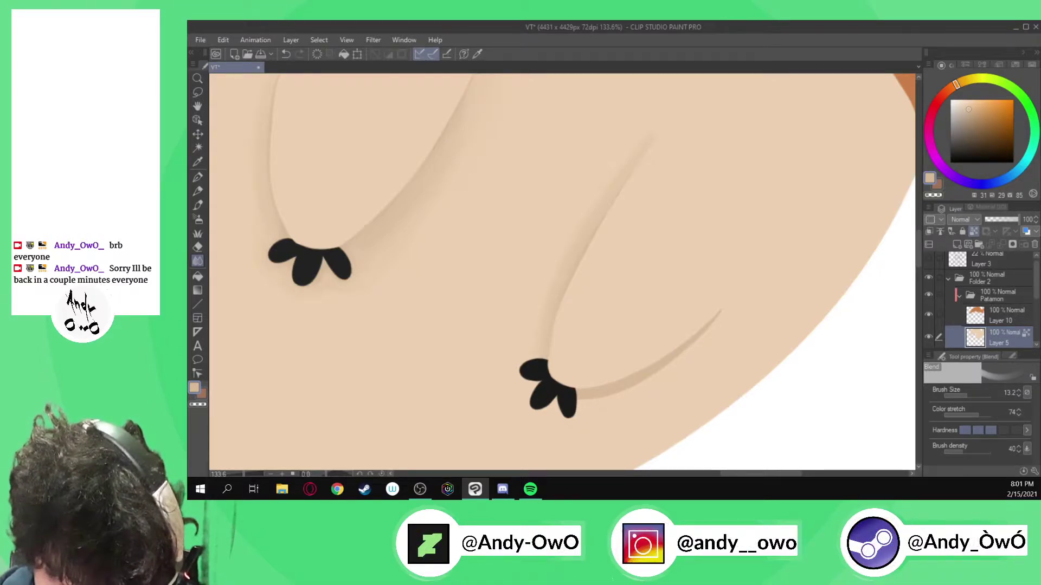
- Paint a tan shadow around the right paw's claws, blend it and the lower-side shadow at size 19.9, and smooth it with Layer 10 hidden
{"action": "key", "text": "p"}
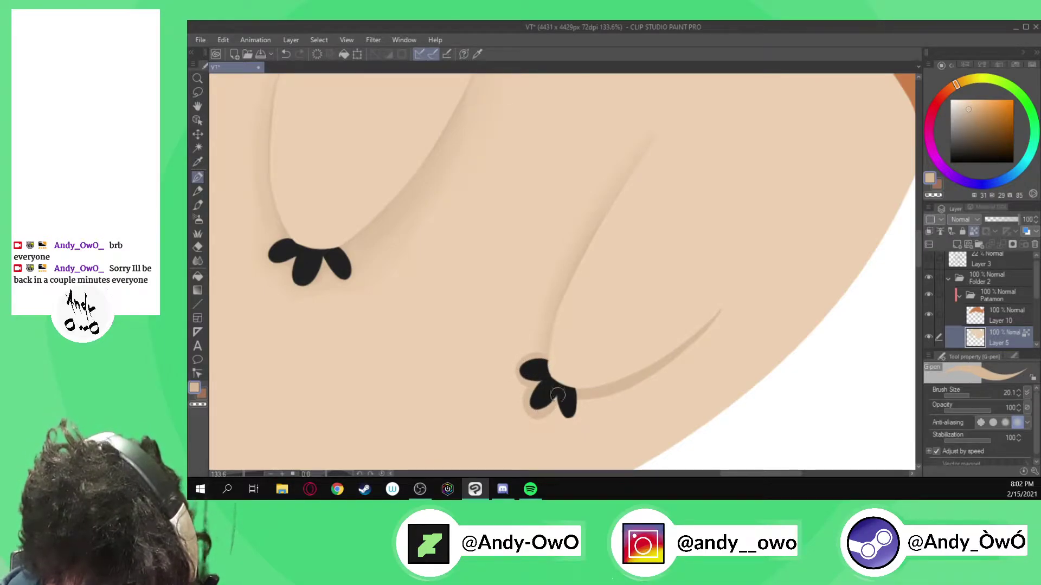
{"action": "key", "text": "j"}
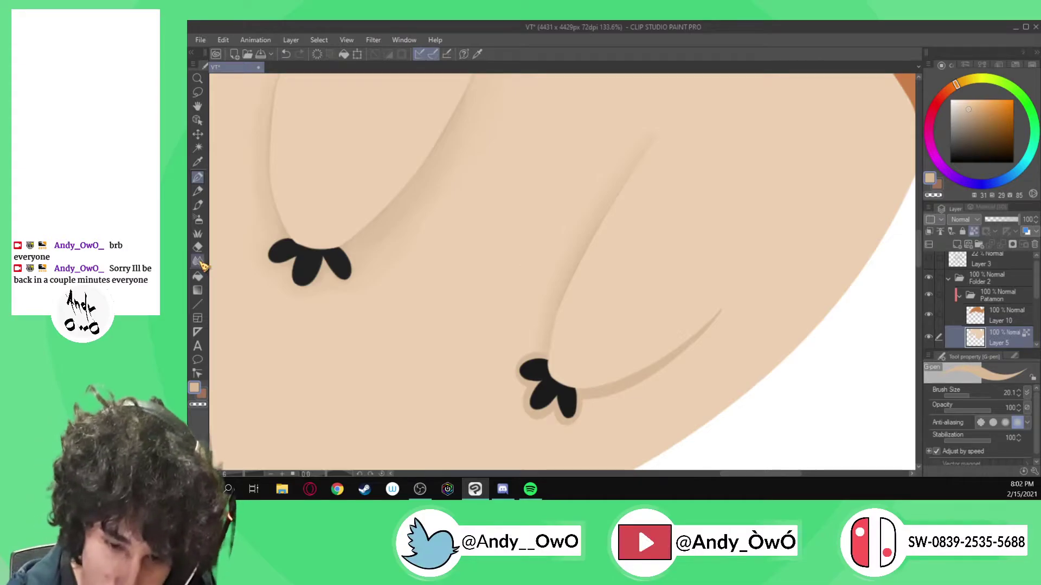
{"action": "left_click_drag", "start_coordinate": [535, 387], "coordinate": [523, 356], "text": "ctrl+alt"}
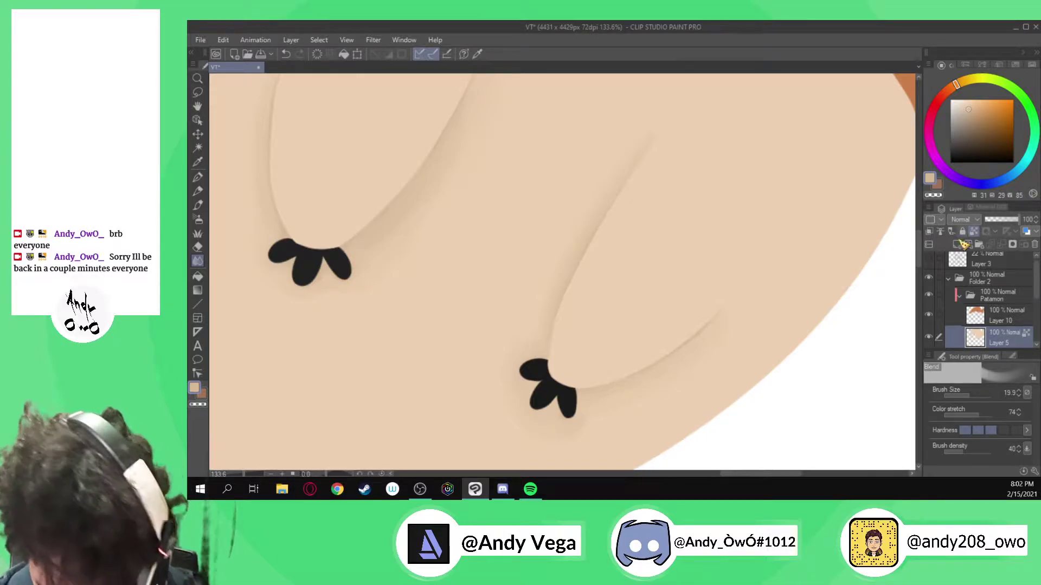
{"action": "left_click", "coordinate": [929, 315]}
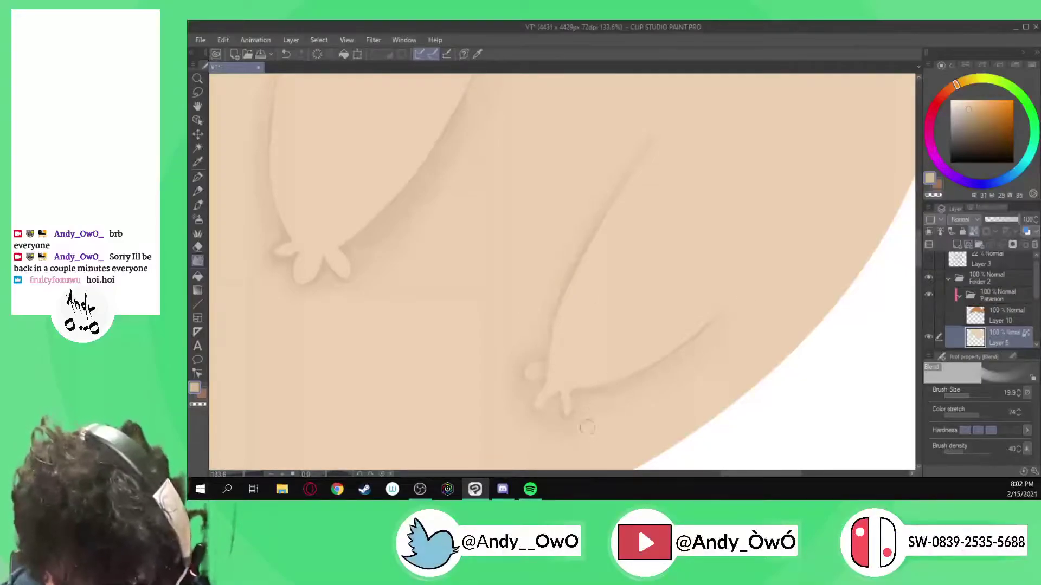
{"action": "scroll", "coordinate": [521, 362], "scroll_direction": "down", "scroll_amount": 4}
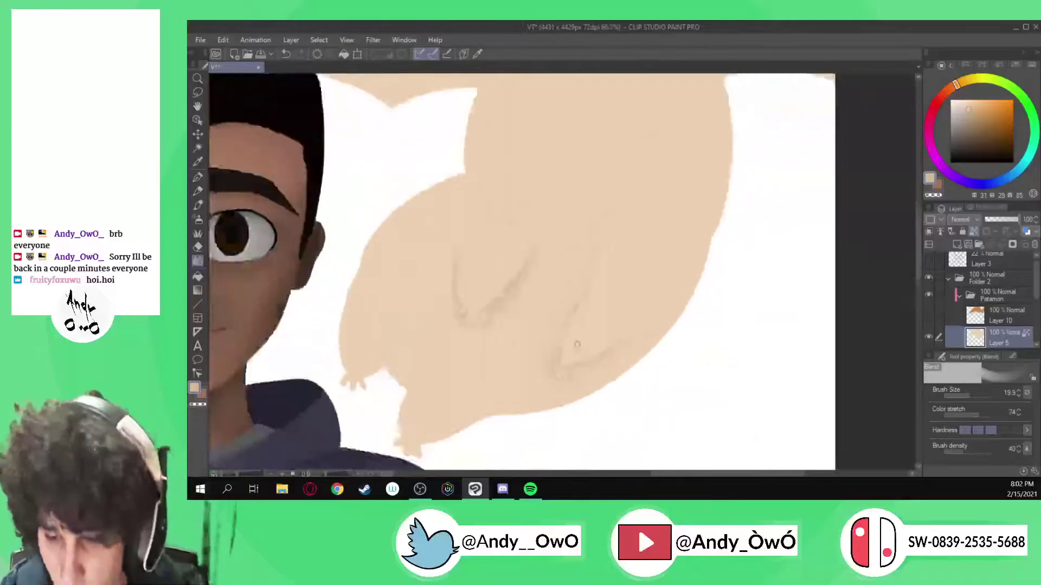
- Show the Layer 3 line art and paint a tan shadow band on the bottom foot along the belly's lower edge
{"action": "left_click", "coordinate": [928, 259]}
{"action": "key", "text": "p"}
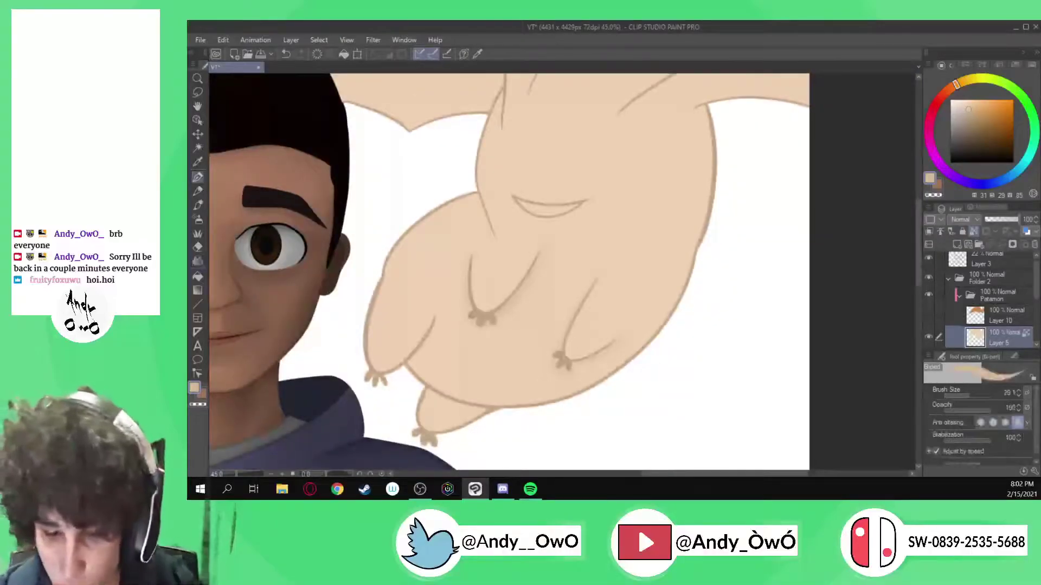
{"action": "scroll", "coordinate": [341, 295], "scroll_direction": "up", "scroll_amount": 4}
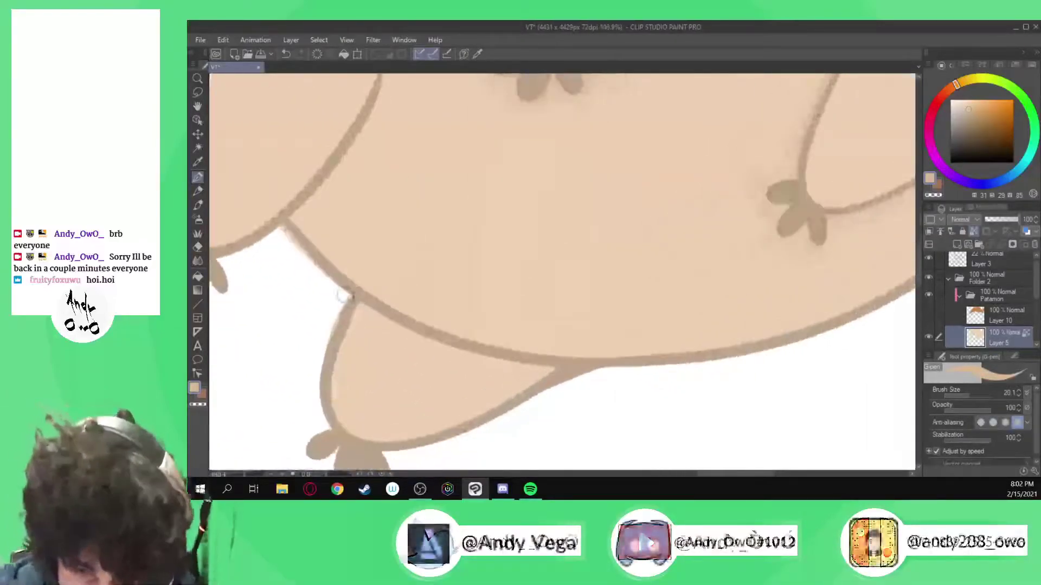
{"action": "mouse_move", "coordinate": [341, 294]}
{"action": "left_mouse_down"}
{"action": "mouse_move", "coordinate": [465, 358]}
{"action": "mouse_move", "coordinate": [622, 377]}
{"action": "left_mouse_up"}
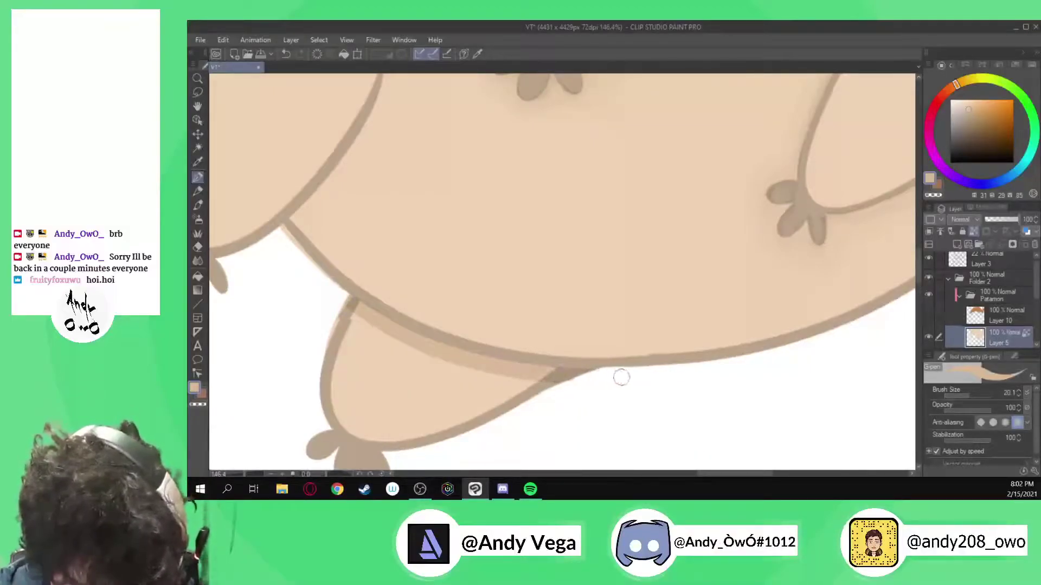
{"action": "scroll", "coordinate": [471, 365], "scroll_direction": "up", "scroll_amount": 1}
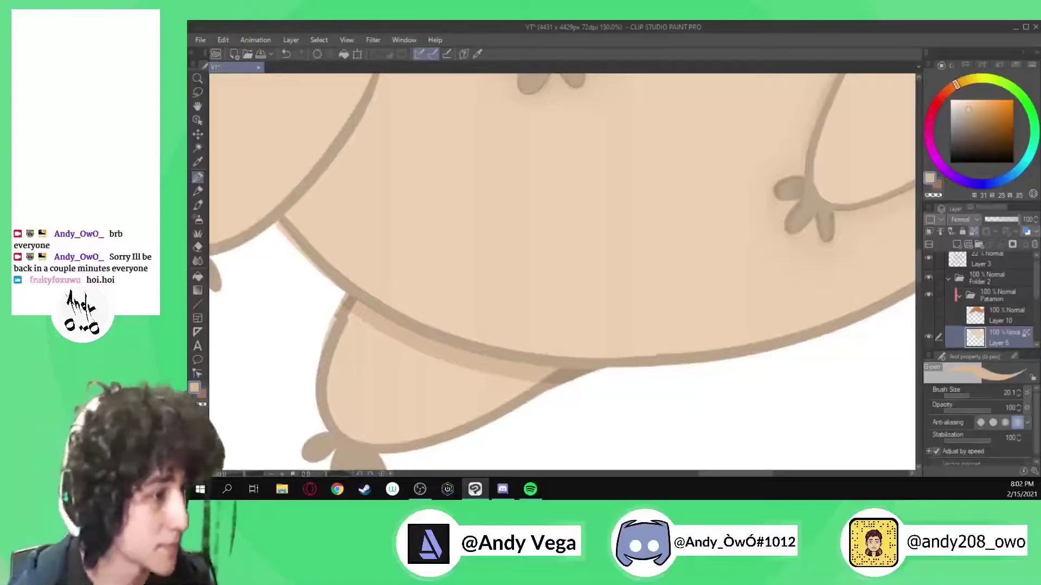
{"action": "key", "text": "alt+Tab"}
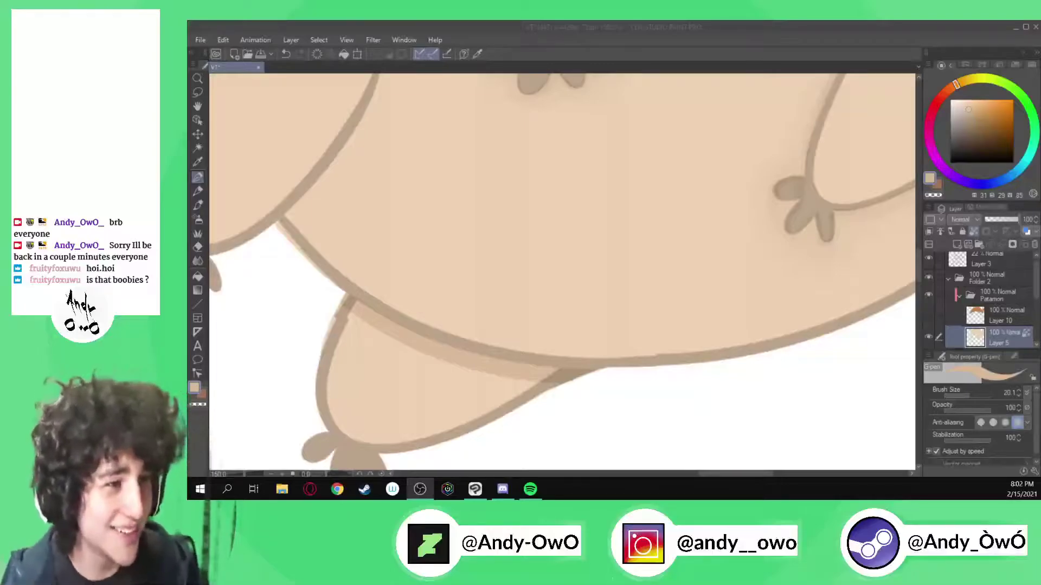
{"action": "scroll", "coordinate": [391, 356], "scroll_direction": "down", "scroll_amount": 4}
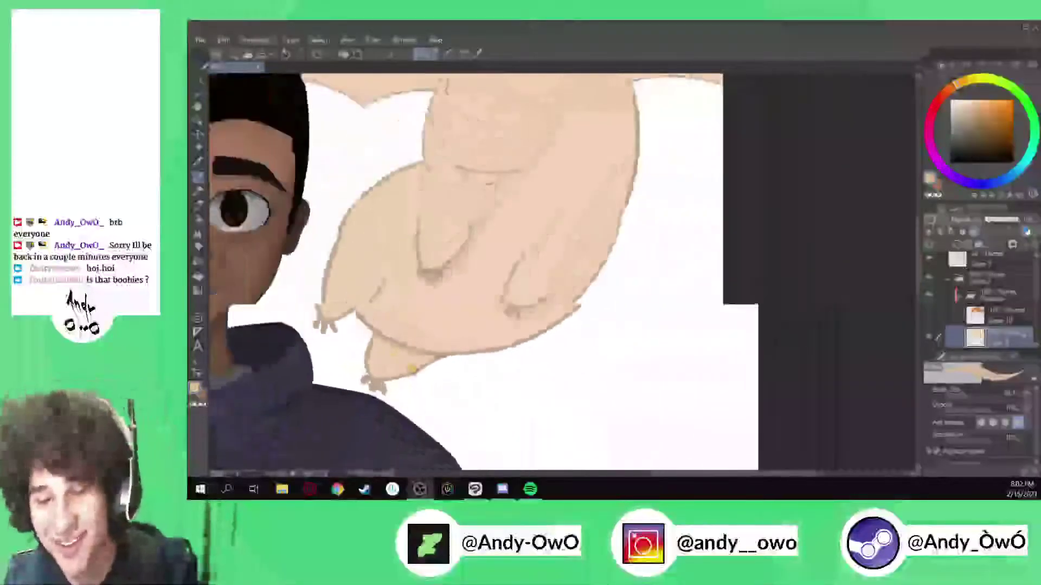
{"action": "scroll", "coordinate": [353, 355], "scroll_direction": "up", "scroll_amount": 5}
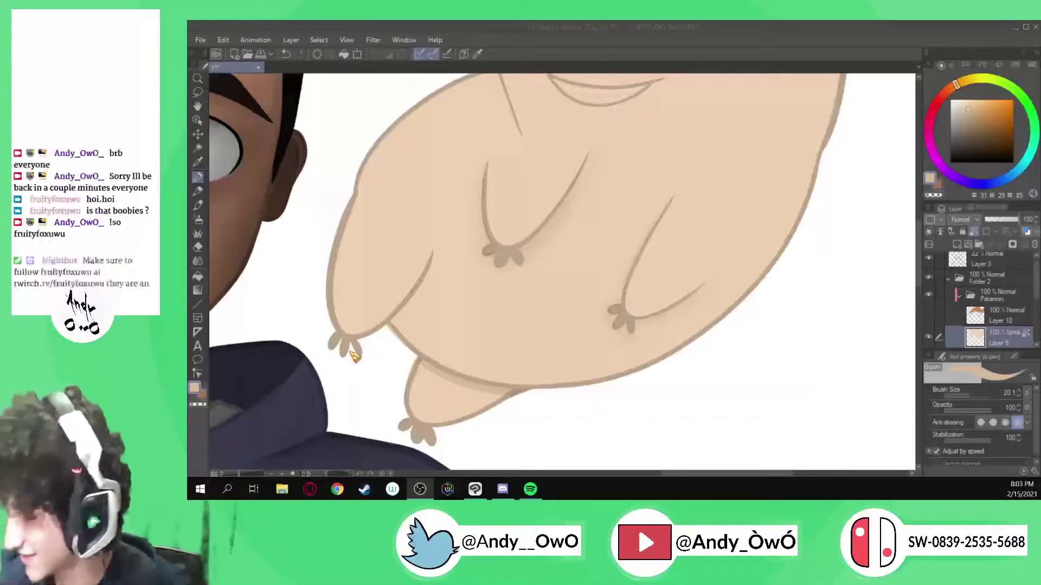
{"action": "scroll", "coordinate": [434, 400], "scroll_direction": "up", "scroll_amount": 3}
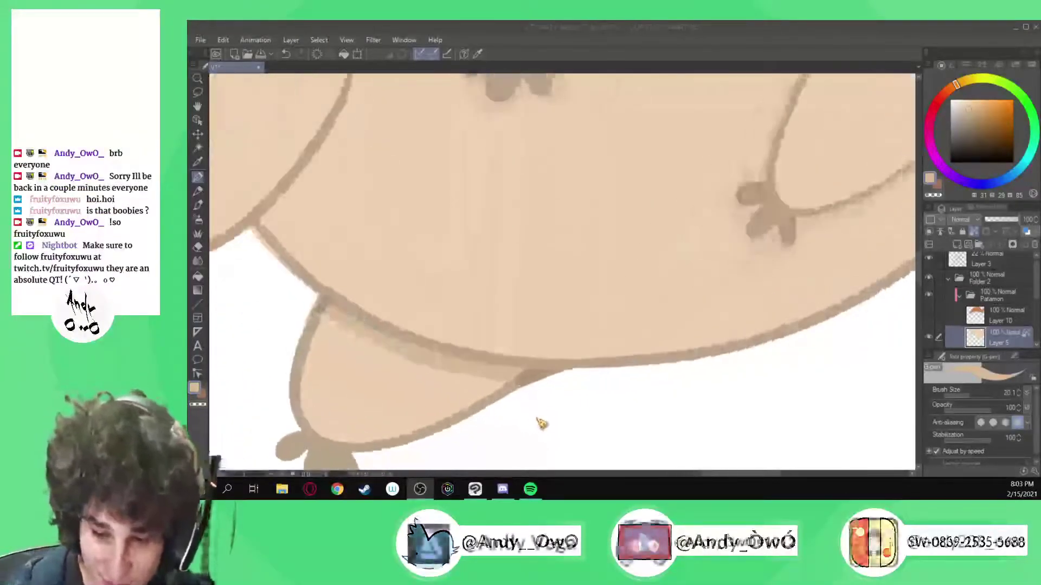
- Widen the tan shadow under the belly on the bottom foot and add a shadow along the foot's lower edge
{"action": "mouse_move", "coordinate": [320, 315]}
{"action": "left_mouse_down"}
{"action": "mouse_move", "coordinate": [442, 368]}
{"action": "mouse_move", "coordinate": [510, 383]}
{"action": "left_mouse_up"}
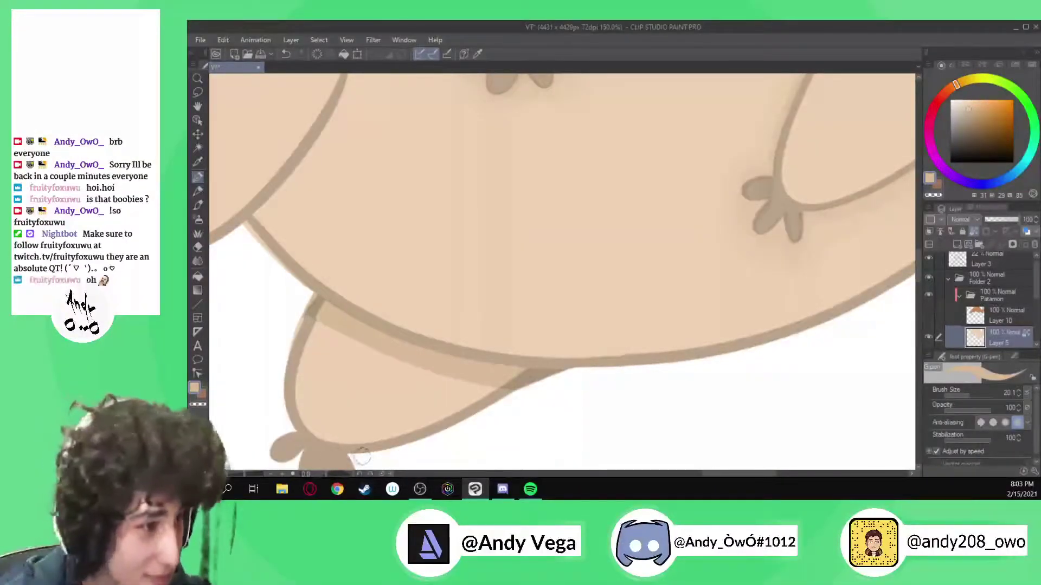
{"action": "left_click_drag", "start_coordinate": [349, 458], "coordinate": [510, 396]}
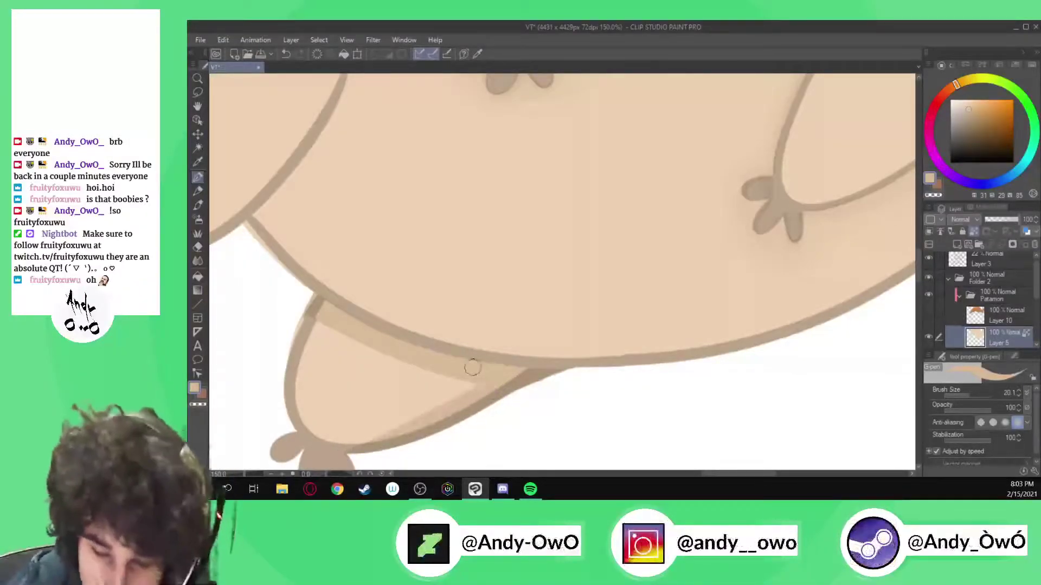
{"action": "scroll", "coordinate": [473, 368], "scroll_direction": "down", "scroll_amount": 3}
{"action": "scroll", "coordinate": [380, 321], "scroll_direction": "up", "scroll_amount": 2}
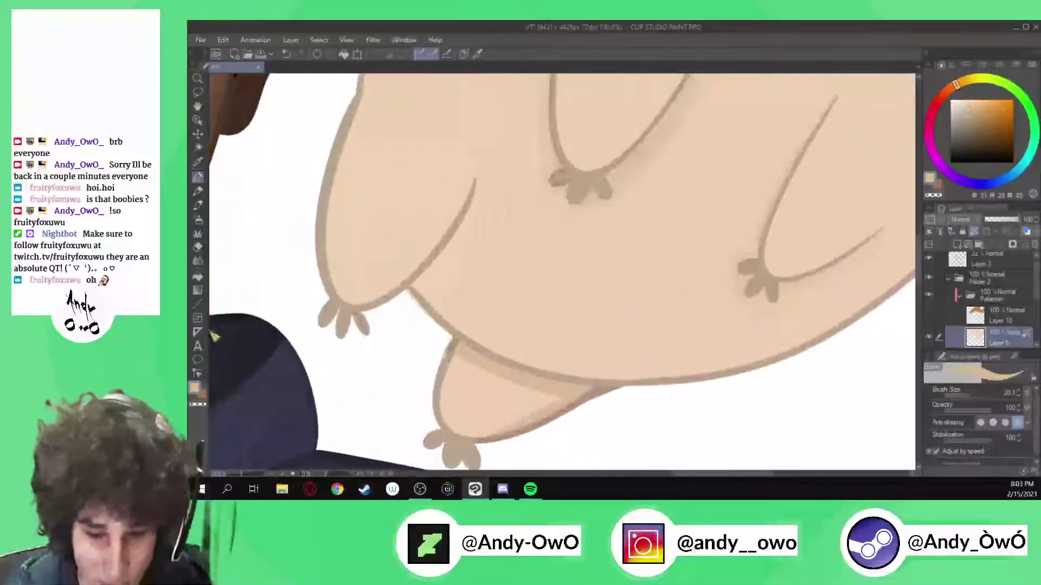
- Blend the bottom foot's shadows smoothly at brush size 27.5 and hide the Layer 3 line art
{"action": "left_click", "coordinate": [197, 260]}
{"action": "key", "text": "]"}
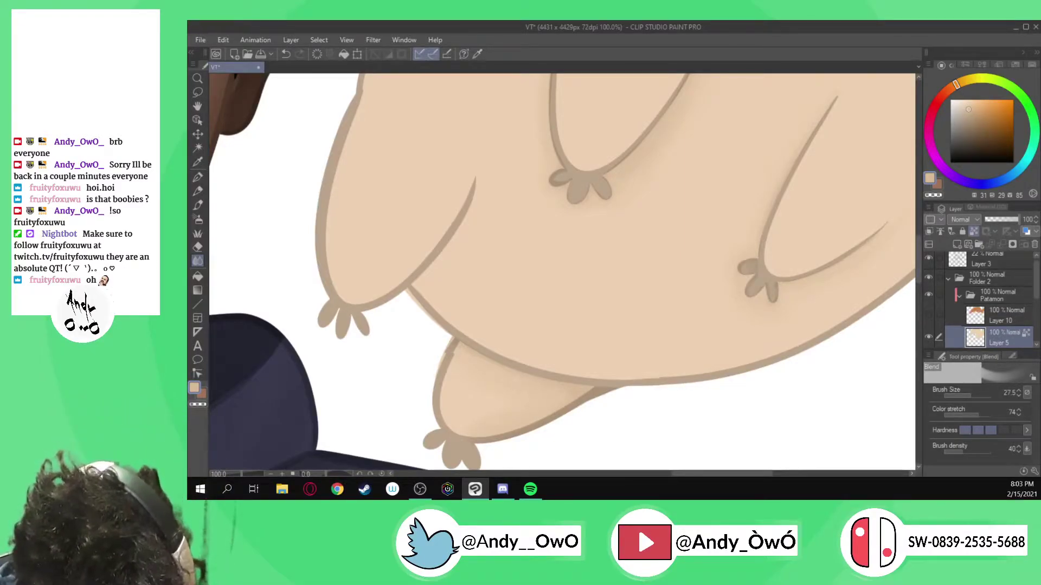
{"action": "left_click", "coordinate": [929, 259]}
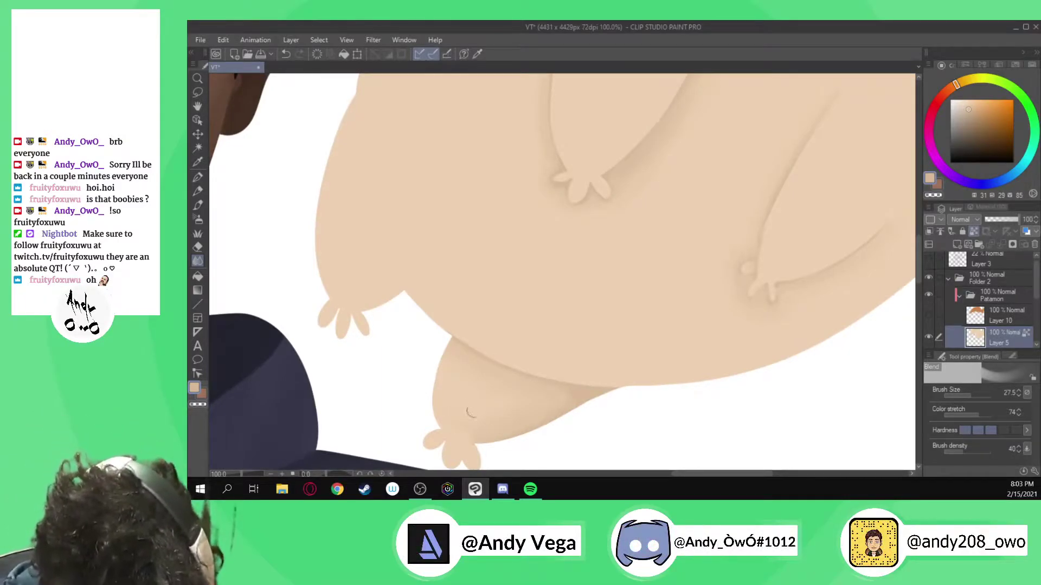
- Clean up the belly's edge above the bottom foot with the sampled light skin colour, then resample the darker tan for shading
{"action": "key", "text": "ctrl+space"}
{"action": "left_click_drag", "start_coordinate": [513, 343], "coordinate": [588, 348]}
{"action": "key", "text": "alt"}
{"action": "left_click", "coordinate": [501, 357]}
{"action": "scroll", "coordinate": [488, 349], "scroll_direction": "up", "scroll_amount": 1}
{"action": "key", "text": "p"}
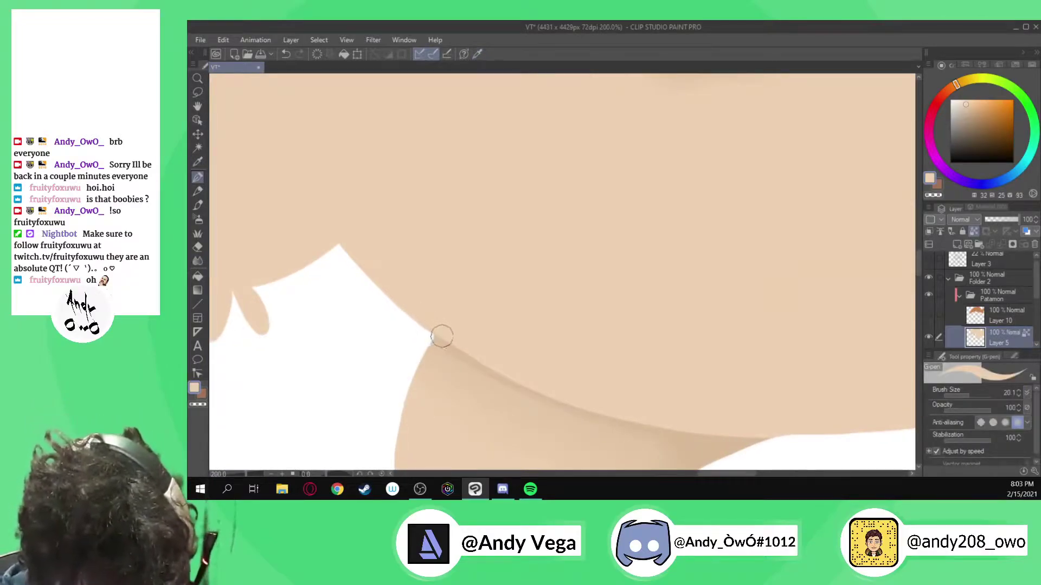
{"action": "key", "text": "i"}
{"action": "left_click", "coordinate": [751, 440]}
{"action": "left_click", "coordinate": [687, 364]}
{"action": "key", "text": "p"}
{"action": "scroll", "coordinate": [672, 360], "scroll_direction": "down", "scroll_amount": 4}
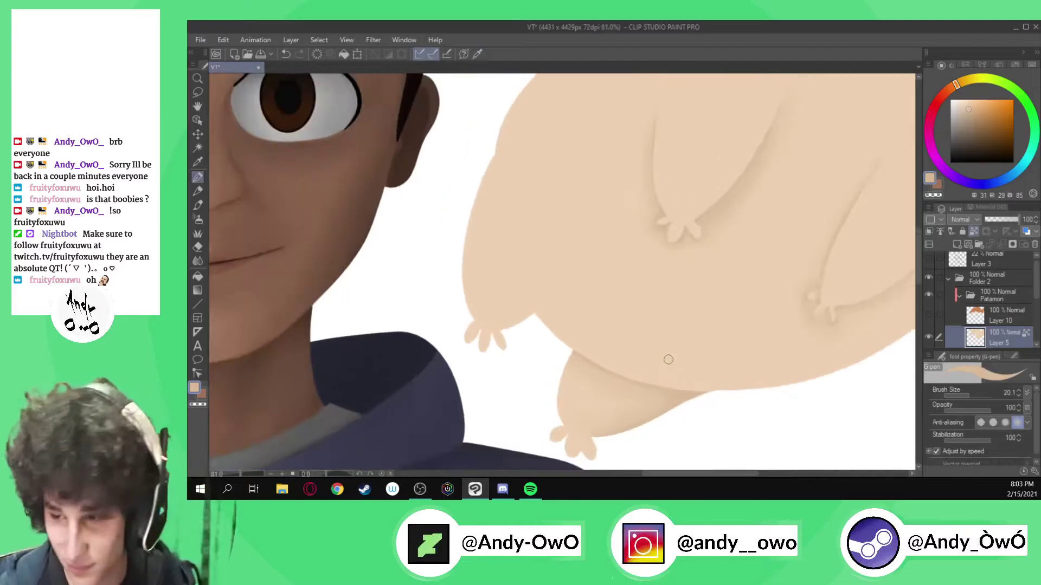
- Show the Layer 3 line art and paint a tan shadow on the body along the left paw's inner edge, widening it towards the belly
{"action": "scroll", "coordinate": [518, 374], "scroll_direction": "up", "scroll_amount": 4}
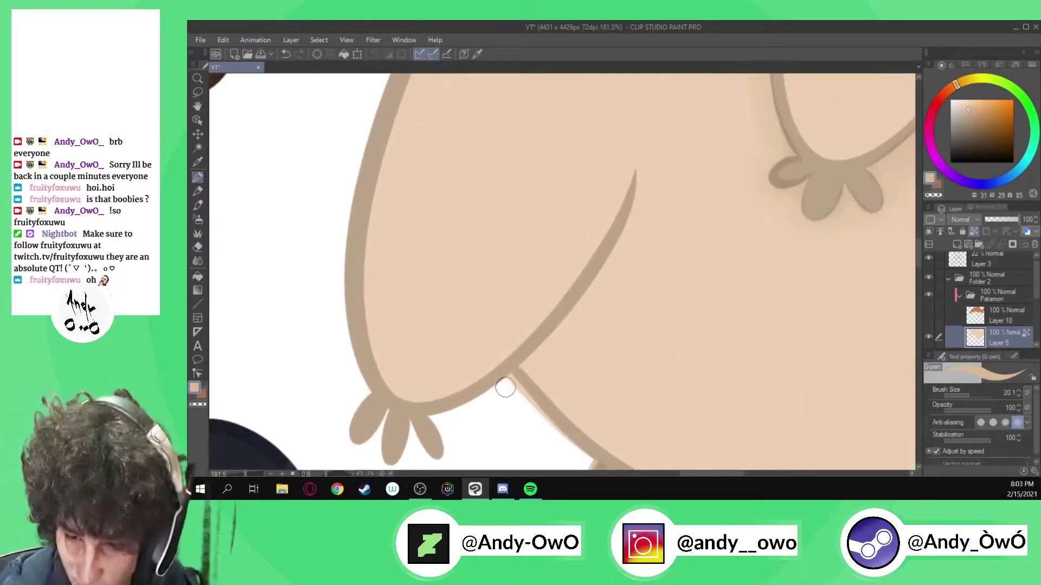
{"action": "mouse_move", "coordinate": [517, 377]}
{"action": "left_mouse_down"}
{"action": "mouse_move", "coordinate": [608, 277]}
{"action": "mouse_move", "coordinate": [637, 215]}
{"action": "mouse_move", "coordinate": [640, 169]}
{"action": "mouse_move", "coordinate": [607, 285]}
{"action": "mouse_move", "coordinate": [530, 390]}
{"action": "left_mouse_up"}
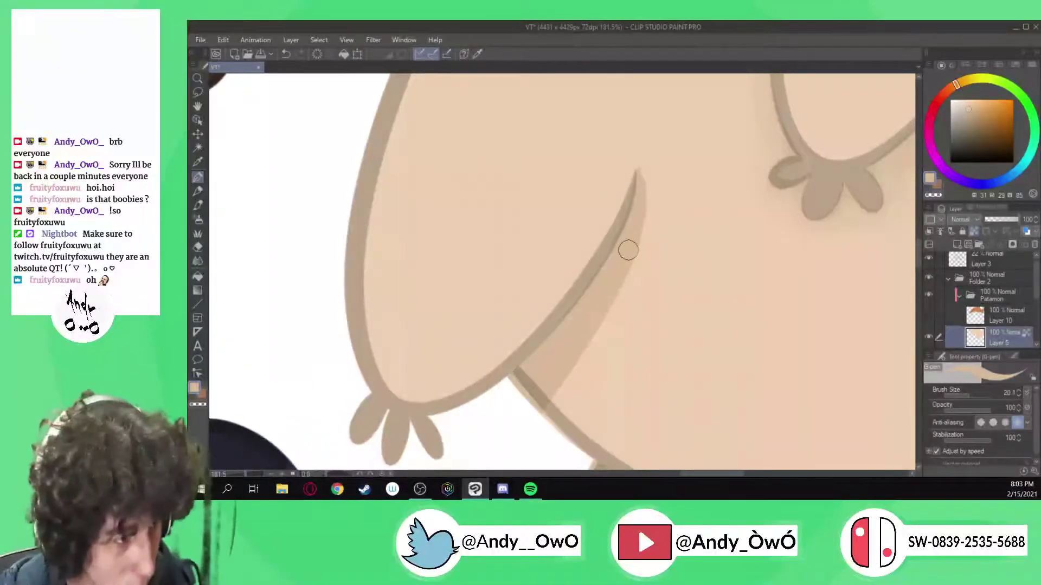
{"action": "scroll", "coordinate": [629, 250], "scroll_direction": "down", "scroll_amount": 3}
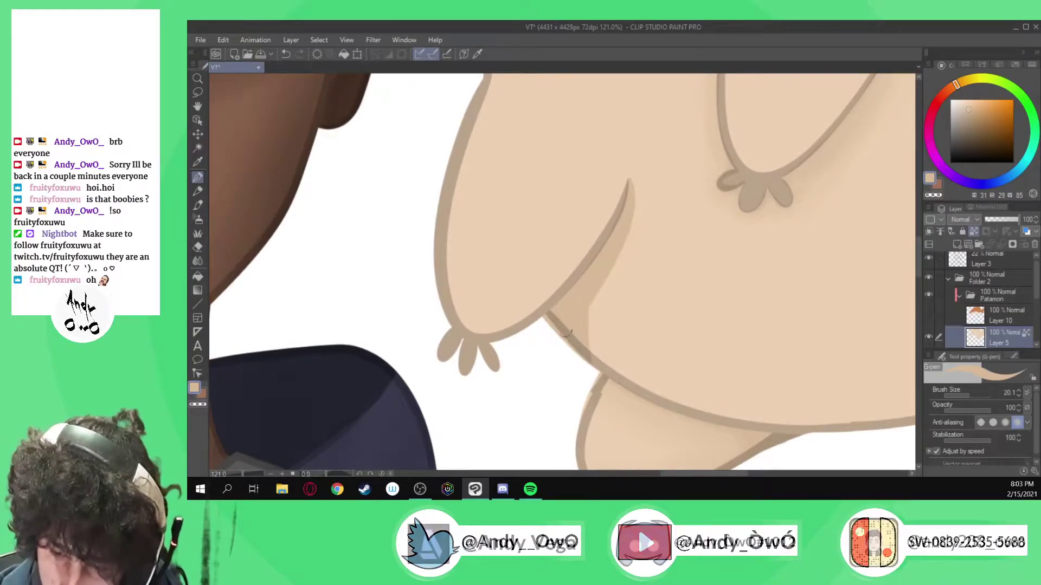
- Hide the Layer 3 line art and blend the body shadow along the left paw's inner edge at brush size 27.5
{"action": "left_click", "coordinate": [929, 261]}
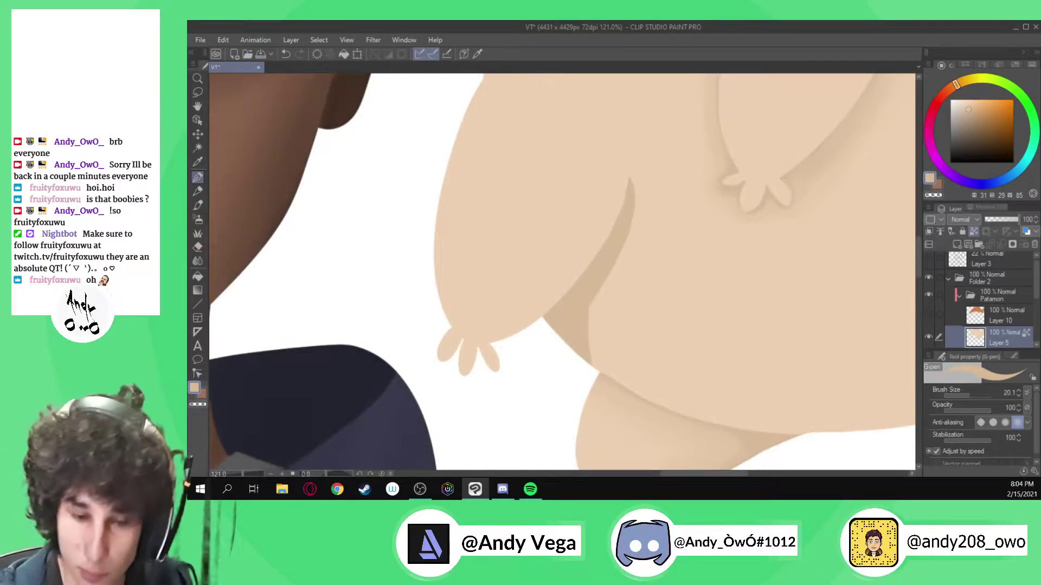
{"action": "key", "text": "j"}
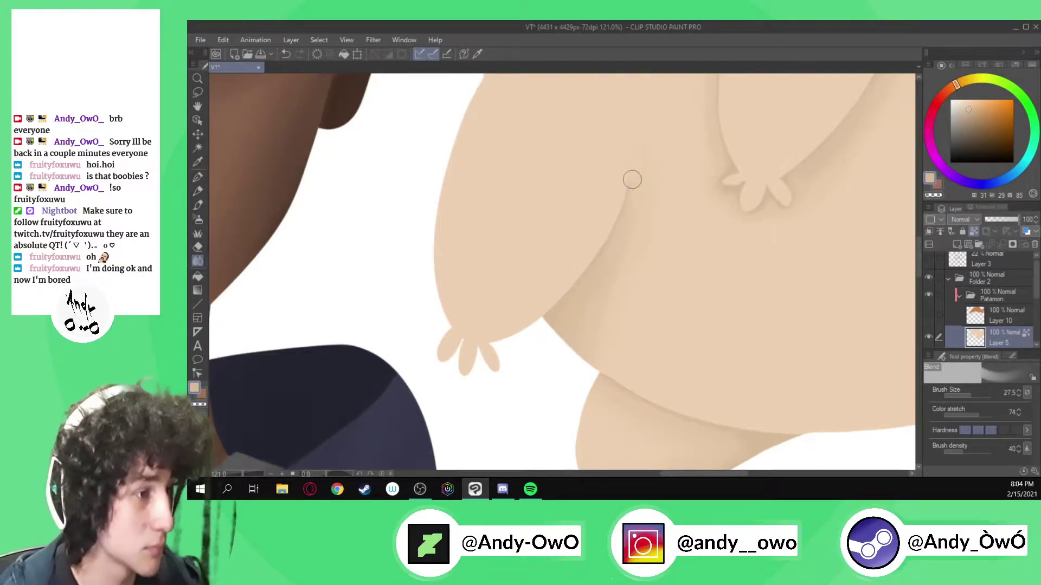
{"action": "scroll", "coordinate": [612, 178], "scroll_direction": "down", "scroll_amount": 5}
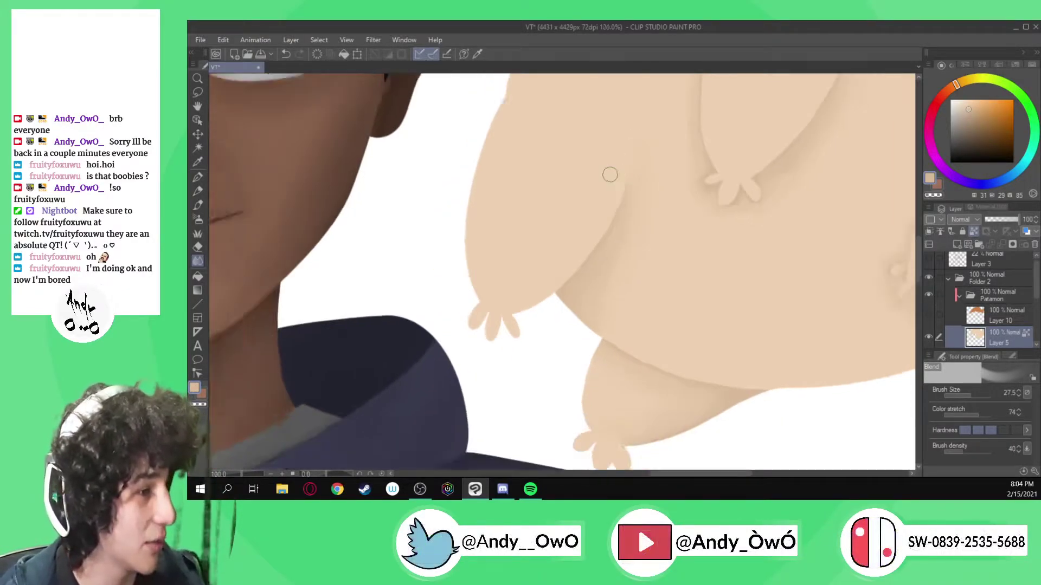
{"action": "scroll", "coordinate": [607, 238], "scroll_direction": "down", "scroll_amount": 3}
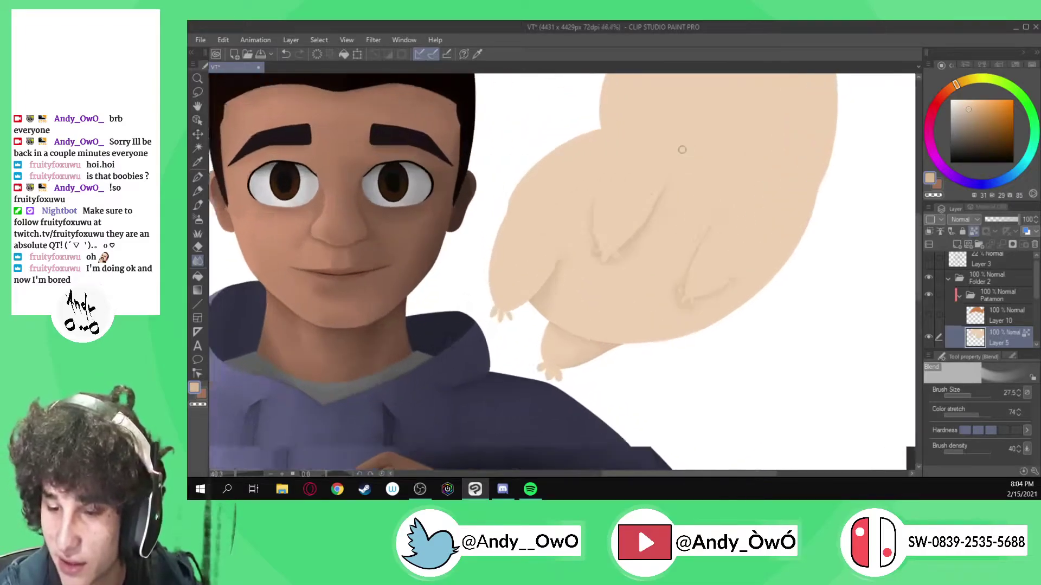
{"action": "scroll", "coordinate": [578, 272], "scroll_direction": "up", "scroll_amount": 4}
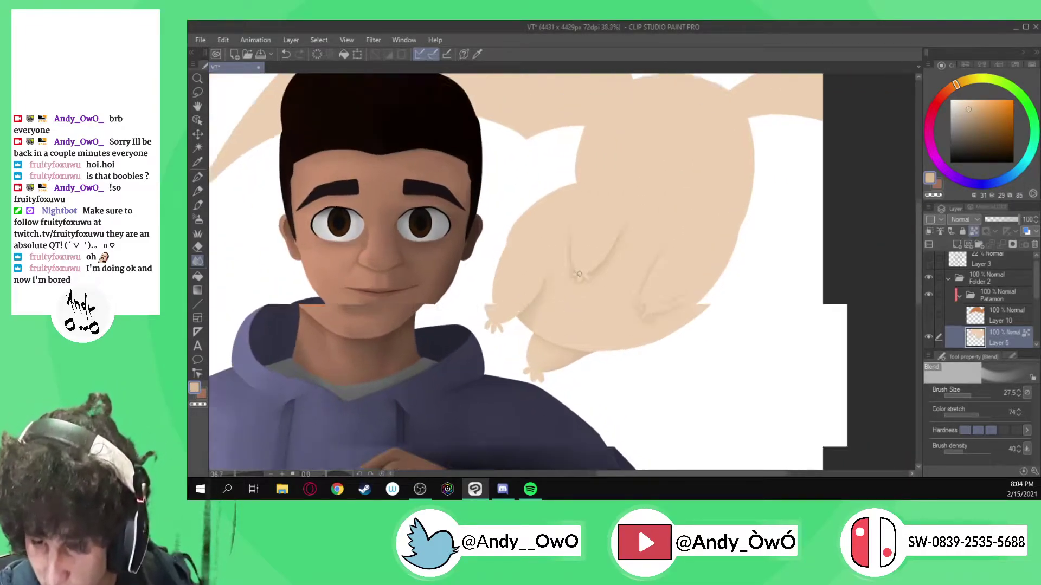
- Show the Layer 3 line art and paint a tan shadow inside the left paw along its inner lower edge with the G-pen
{"action": "left_click", "coordinate": [929, 259]}
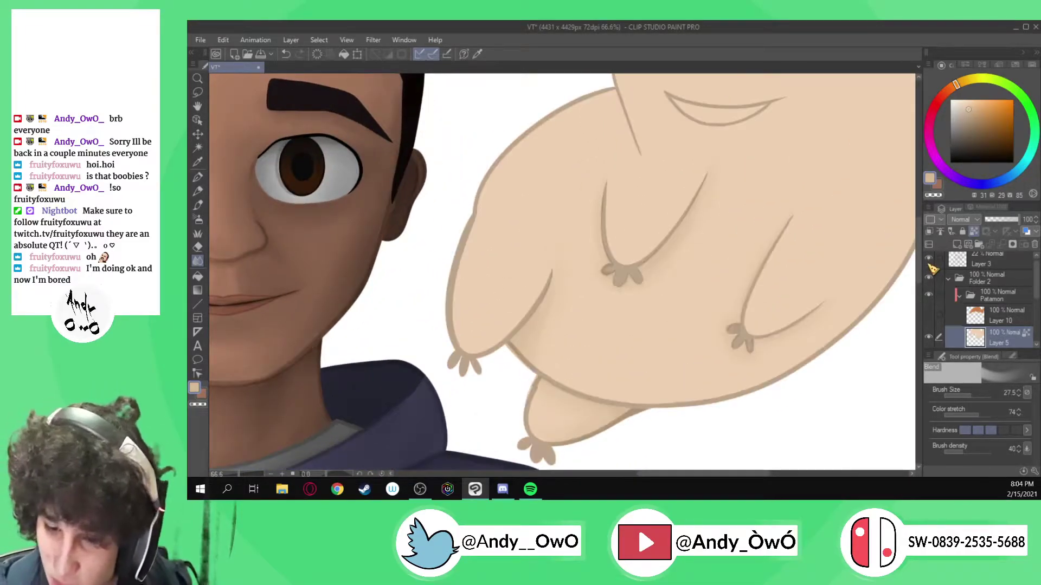
{"action": "scroll", "coordinate": [499, 347], "scroll_direction": "up", "scroll_amount": 4}
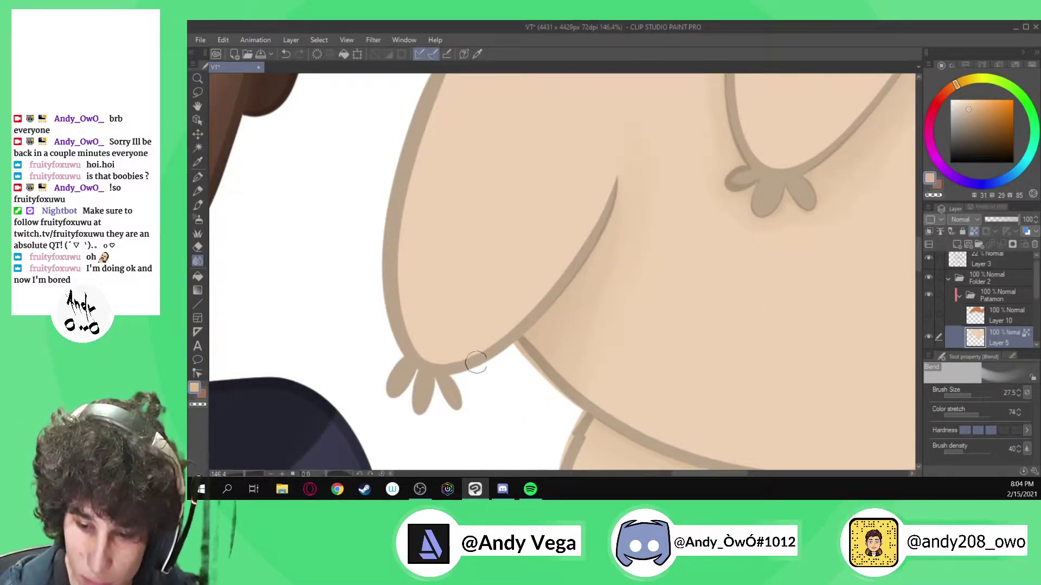
{"action": "key", "text": "p"}
{"action": "mouse_move", "coordinate": [450, 373]}
{"action": "left_mouse_down"}
{"action": "mouse_move", "coordinate": [548, 297]}
{"action": "mouse_move", "coordinate": [587, 245]}
{"action": "mouse_move", "coordinate": [610, 178]}
{"action": "mouse_move", "coordinate": [549, 278]}
{"action": "mouse_move", "coordinate": [473, 355]}
{"action": "left_mouse_up"}
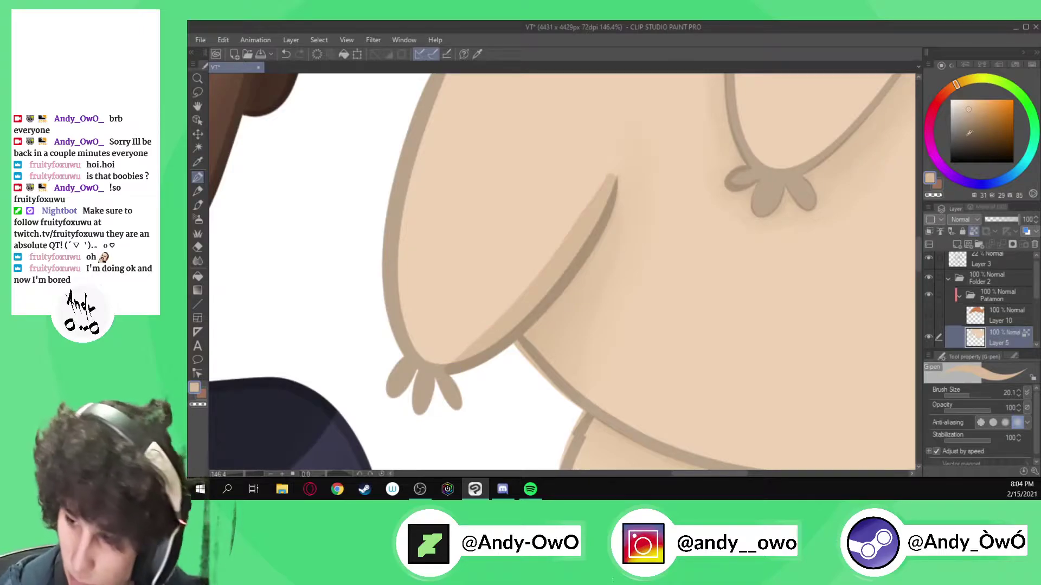
- Darken the tan slightly and paint a tapered shadow on the body beside the left paw's inner edge
{"action": "left_click_drag", "start_coordinate": [969, 110], "coordinate": [968, 114]}
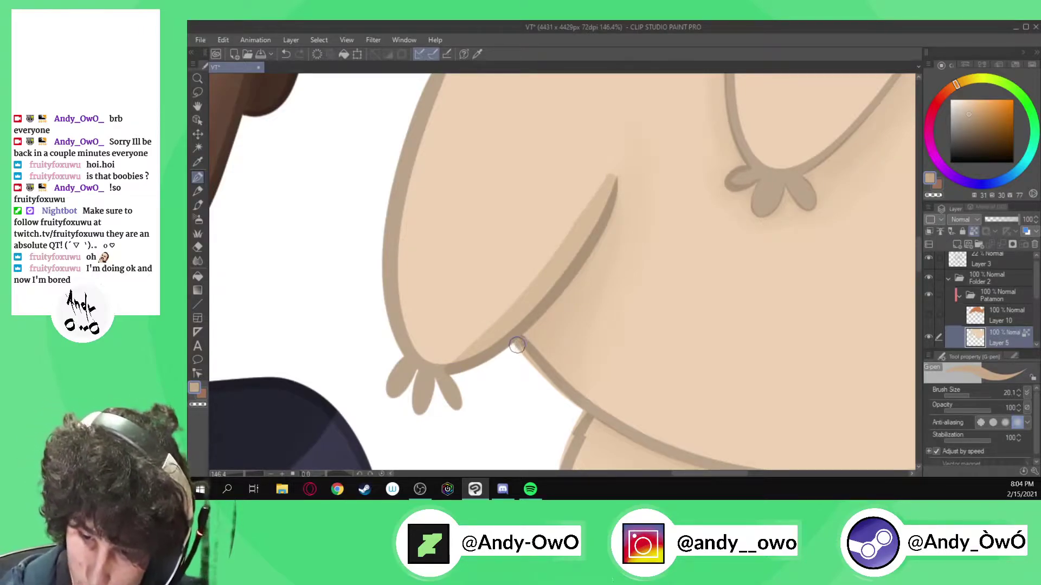
{"action": "mouse_move", "coordinate": [527, 337]}
{"action": "left_mouse_down"}
{"action": "mouse_move", "coordinate": [594, 255]}
{"action": "mouse_move", "coordinate": [619, 191]}
{"action": "left_mouse_up"}
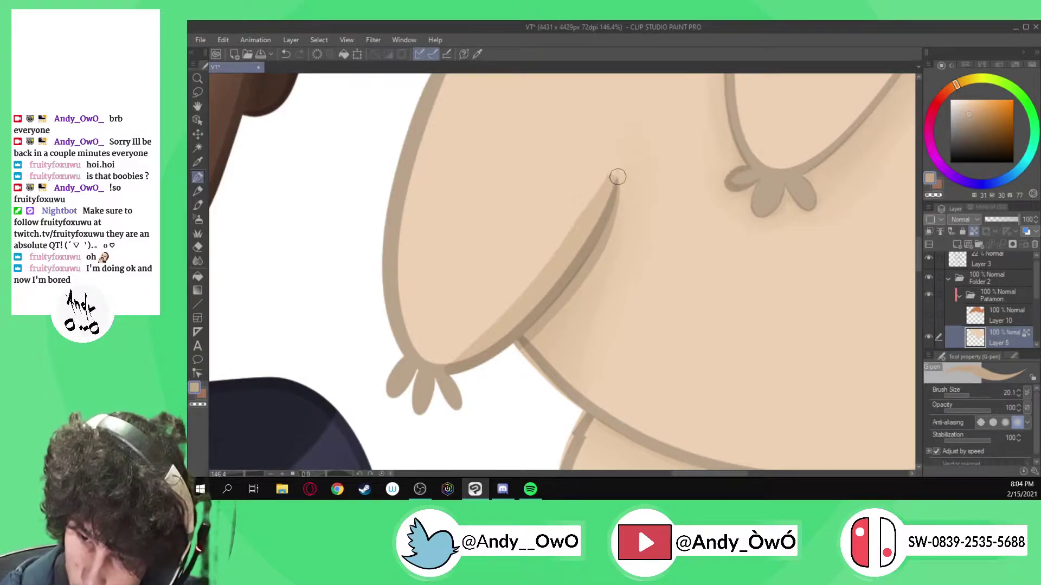
{"action": "left_click_drag", "start_coordinate": [603, 246], "coordinate": [533, 355]}
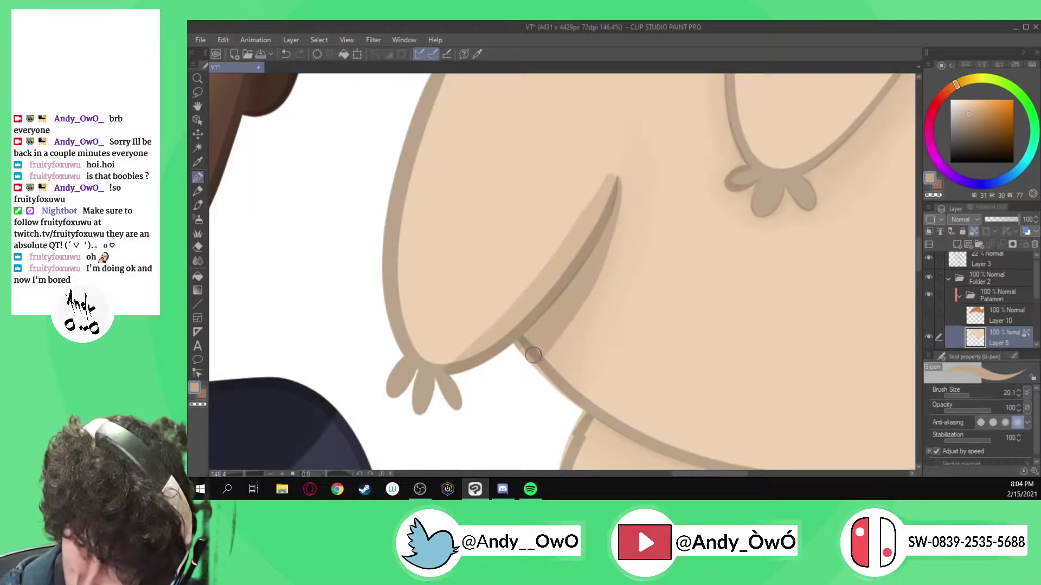
- Hide the Layer 3 line art and blend the darker body shadow beside the left paw, enlarging the blend brush to 42.6
{"action": "left_click", "coordinate": [929, 261]}
{"action": "left_click", "coordinate": [563, 287], "text": "alt"}
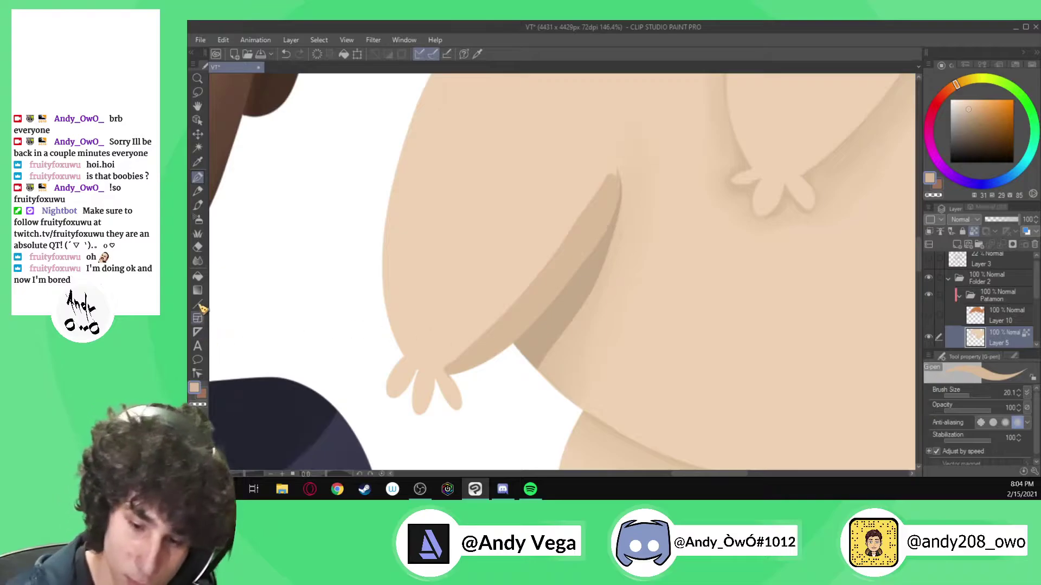
{"action": "left_click", "coordinate": [198, 261]}
{"action": "left_click_drag", "start_coordinate": [564, 361], "coordinate": [570, 319]}
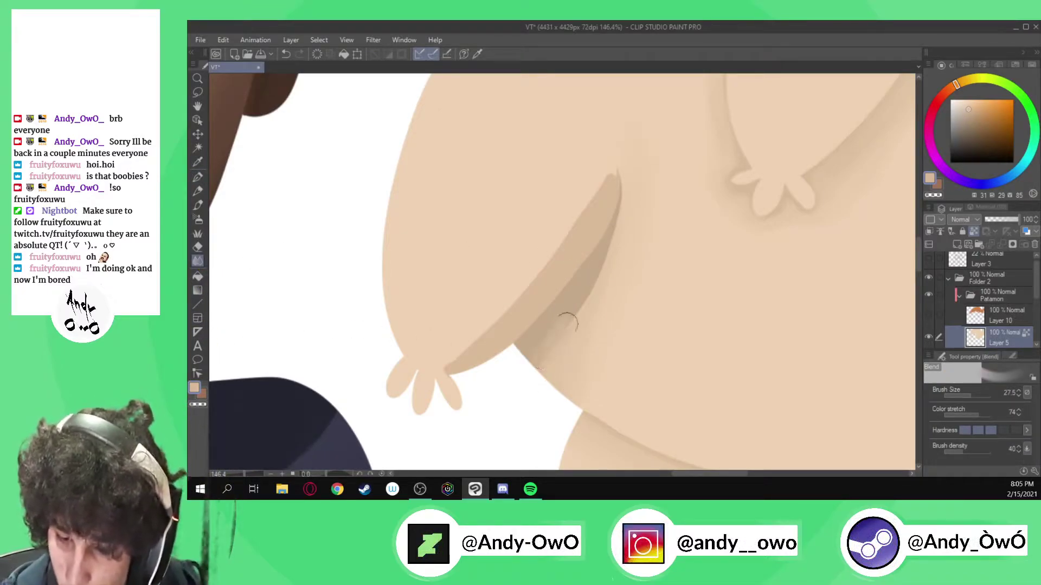
{"action": "left_click_drag", "start_coordinate": [516, 360], "coordinate": [604, 275]}
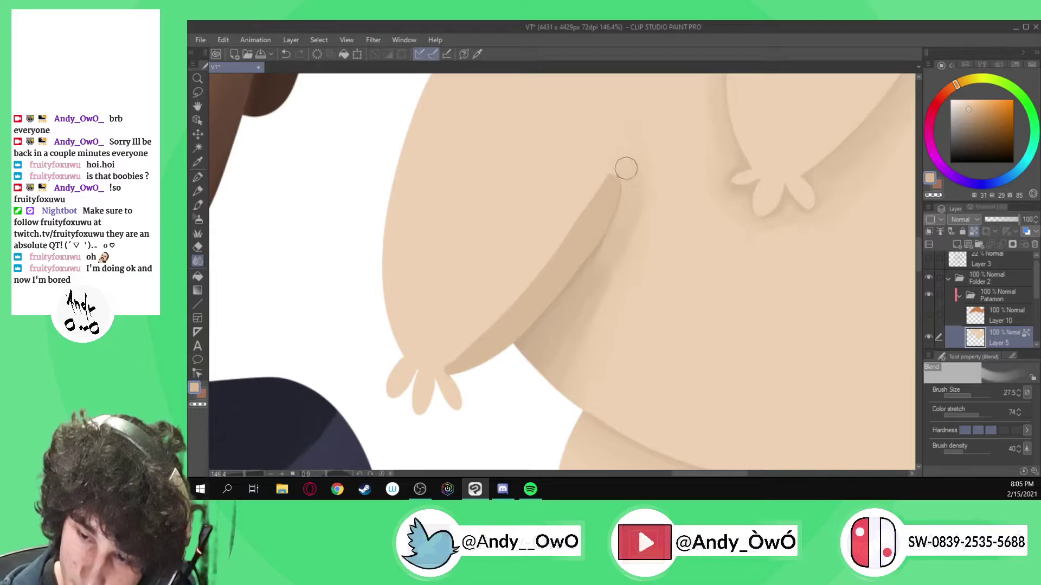
{"action": "left_click_drag", "start_coordinate": [649, 167], "coordinate": [626, 158], "text": "ctrl+alt"}
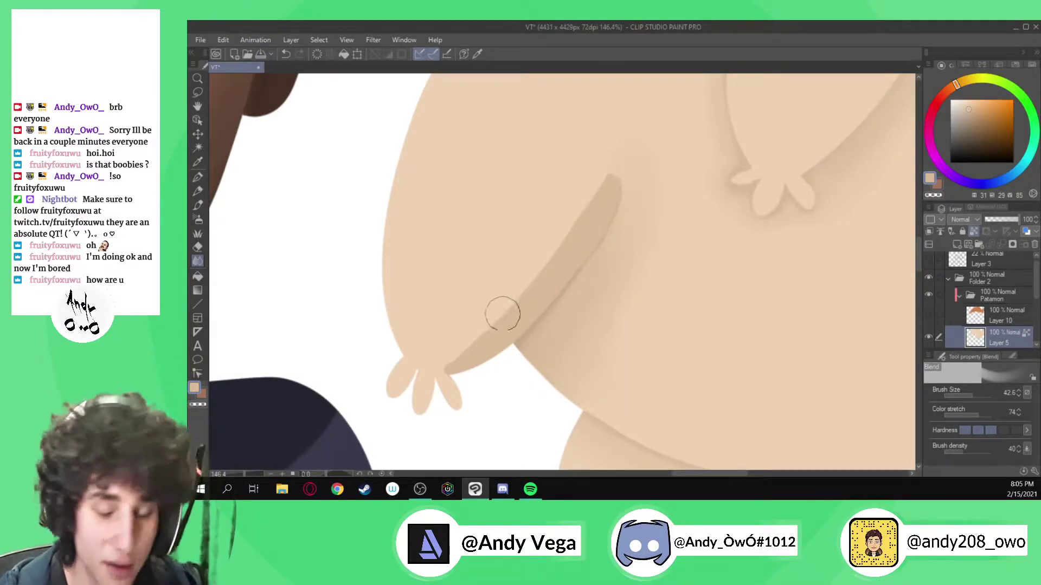
- Blend the shadow inside the left paw into the light skin colour at brush size 28.1
{"action": "left_click_drag", "start_coordinate": [481, 323], "coordinate": [492, 328], "text": "ctrl+alt"}
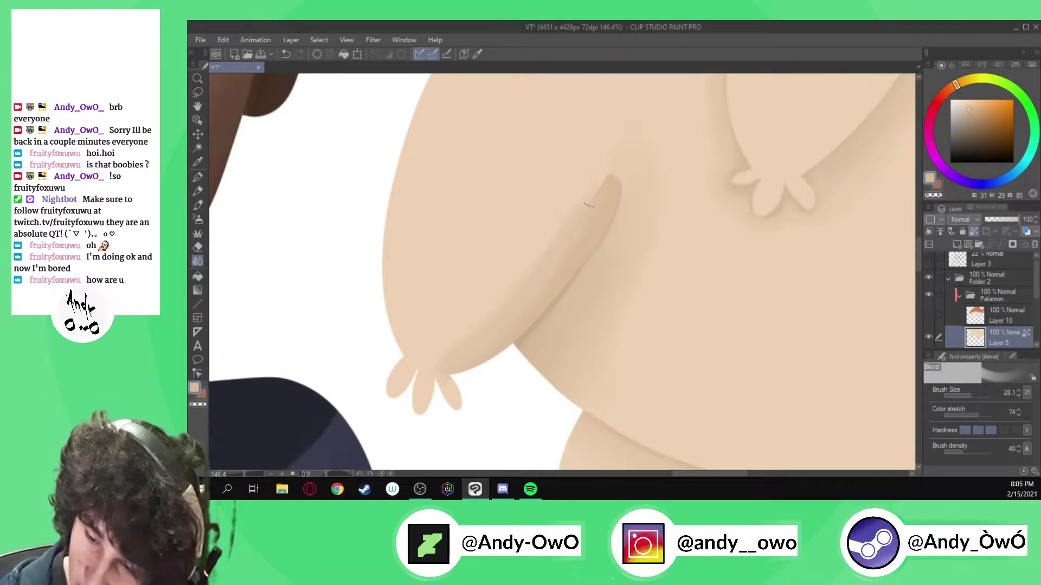
{"action": "left_click_drag", "start_coordinate": [613, 171], "coordinate": [588, 231]}
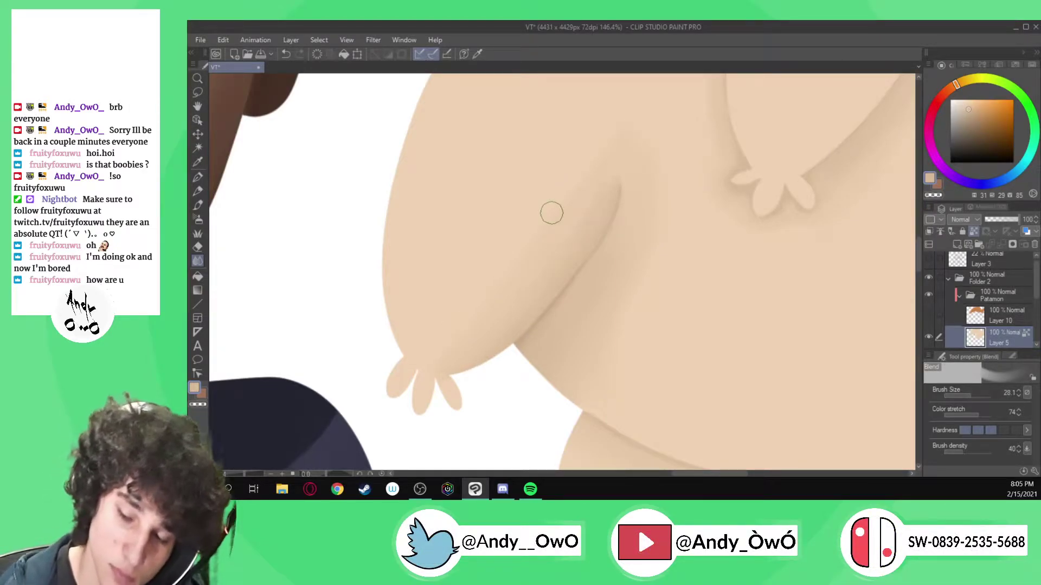
{"action": "scroll", "coordinate": [604, 214], "scroll_direction": "down", "scroll_amount": 4}
{"action": "scroll", "coordinate": [626, 323], "scroll_direction": "up", "scroll_amount": 2}
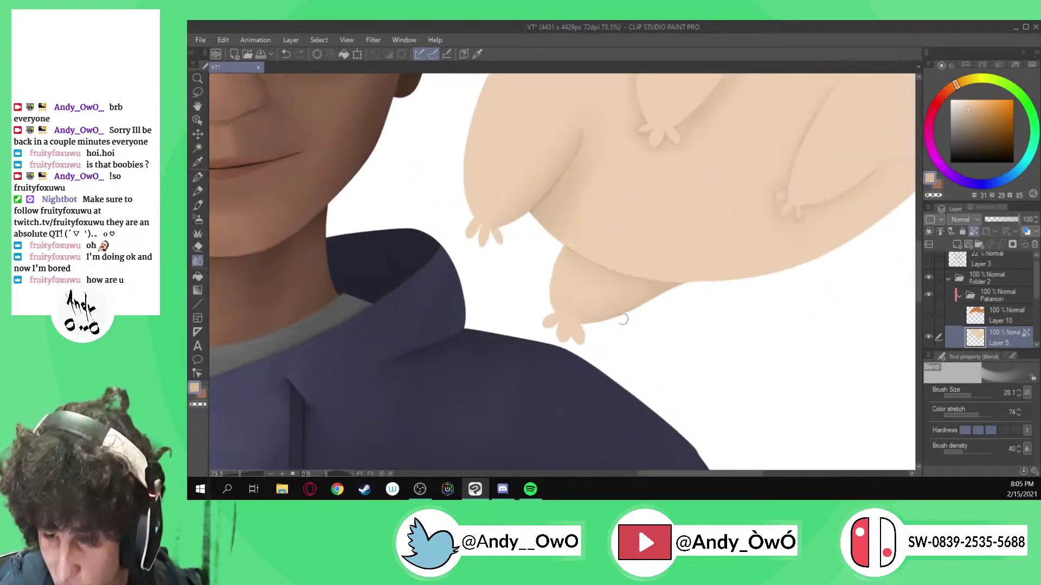
{"action": "scroll", "coordinate": [624, 320], "scroll_direction": "down", "scroll_amount": 4}
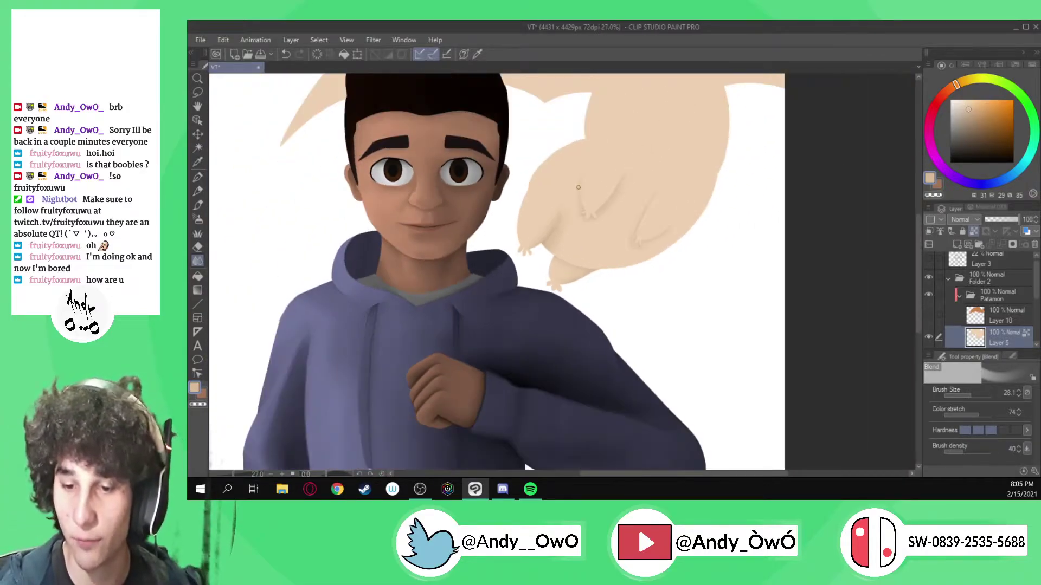
{"action": "scroll", "coordinate": [571, 165], "scroll_direction": "up", "scroll_amount": 5}
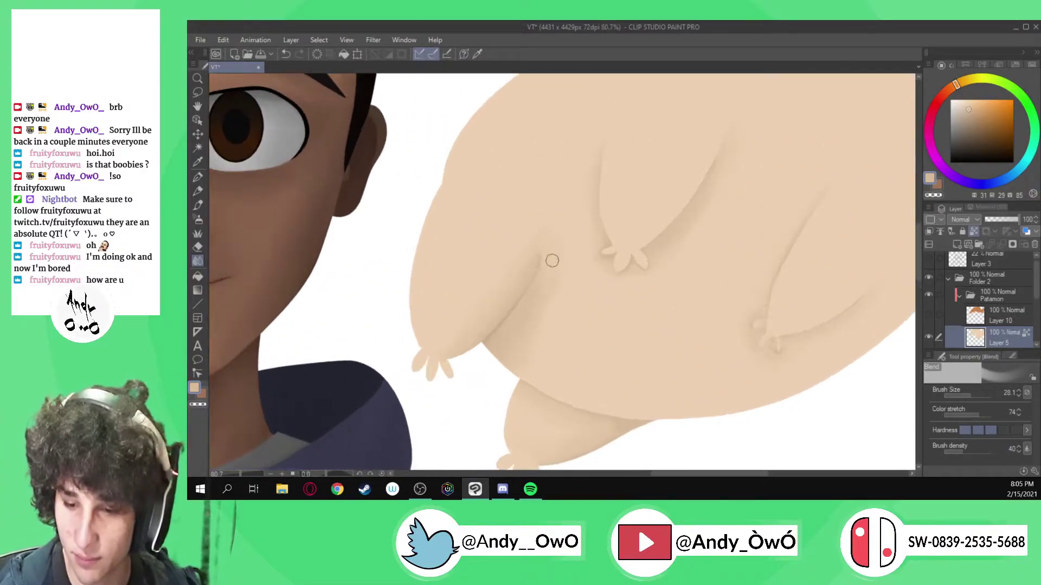
- Sample the darker tan beside the left paw for the G-pen and show the Layer 3 line art for shading the middle paw
{"action": "scroll", "coordinate": [502, 311], "scroll_direction": "up", "scroll_amount": 3}
{"action": "left_click", "coordinate": [478, 362], "text": "alt"}
{"action": "key", "text": "p"}
{"action": "scroll", "coordinate": [475, 399], "scroll_direction": "down", "scroll_amount": 4}
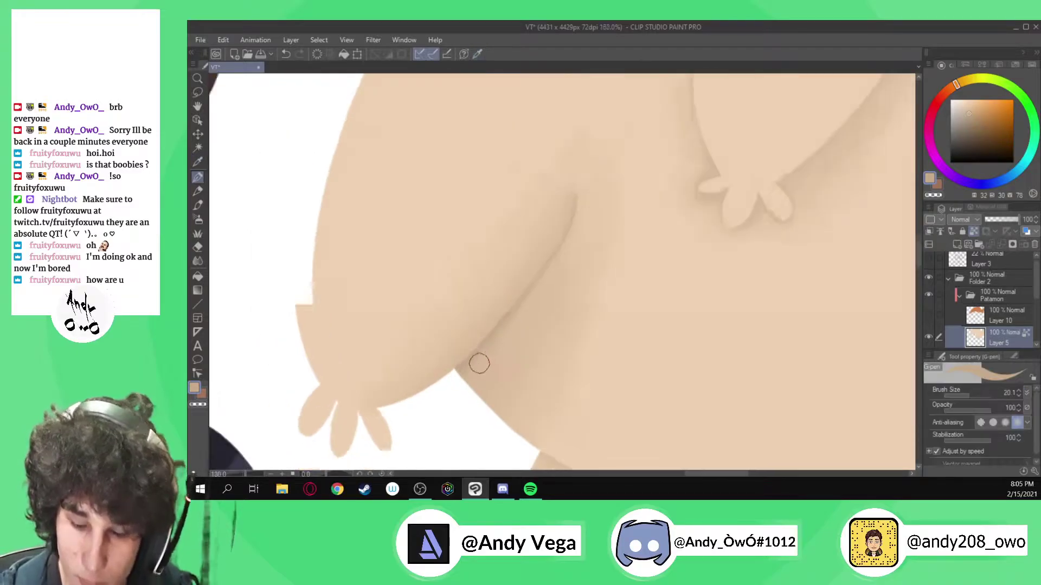
{"action": "scroll", "coordinate": [477, 418], "scroll_direction": "down", "scroll_amount": 1}
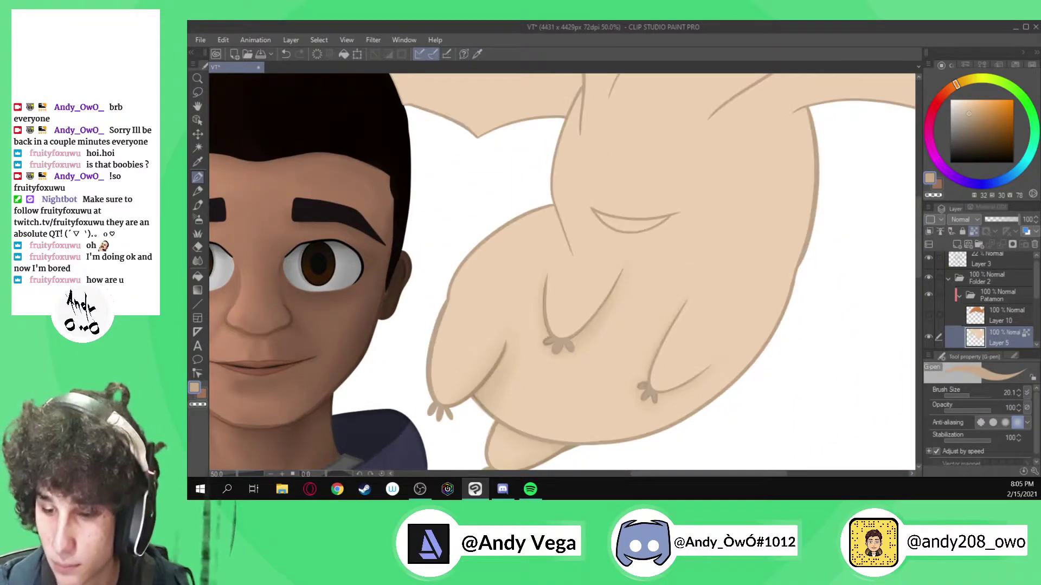
{"action": "scroll", "coordinate": [538, 350], "scroll_direction": "up", "scroll_amount": 6}
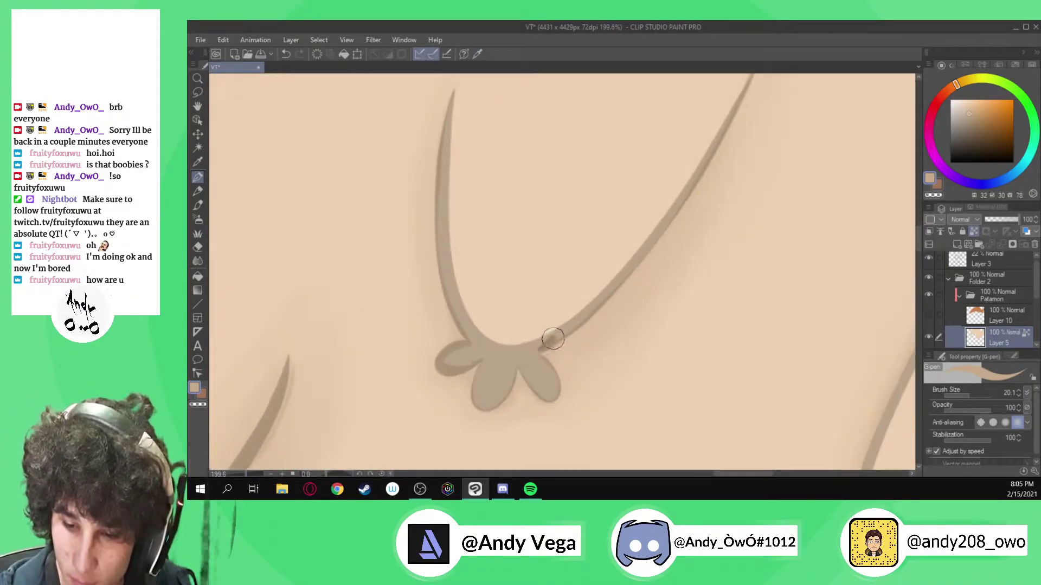
{"action": "scroll", "coordinate": [691, 187], "scroll_direction": "down", "scroll_amount": 2}
{"action": "scroll", "coordinate": [694, 188], "scroll_direction": "up", "scroll_amount": 2}
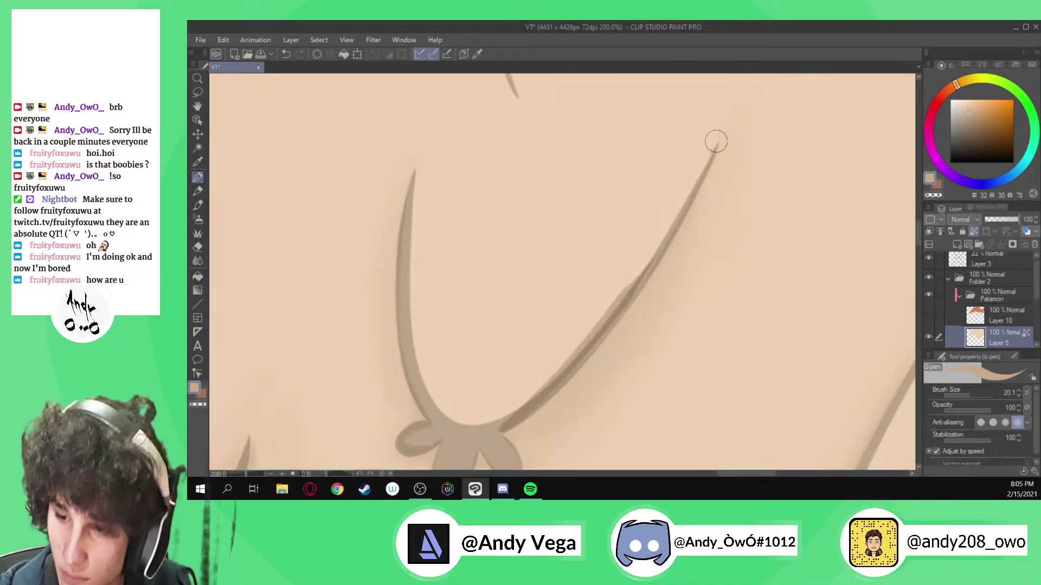
{"action": "left_click_drag", "start_coordinate": [665, 240], "coordinate": [651, 261]}
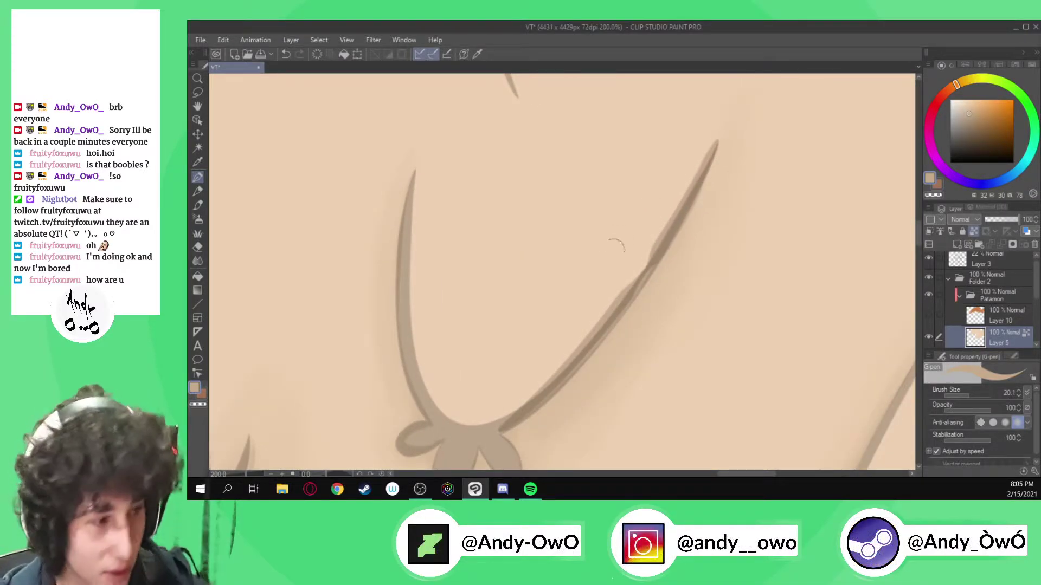
{"action": "key", "text": "ctrl+z"}
{"action": "key", "text": "ctrl+z"}
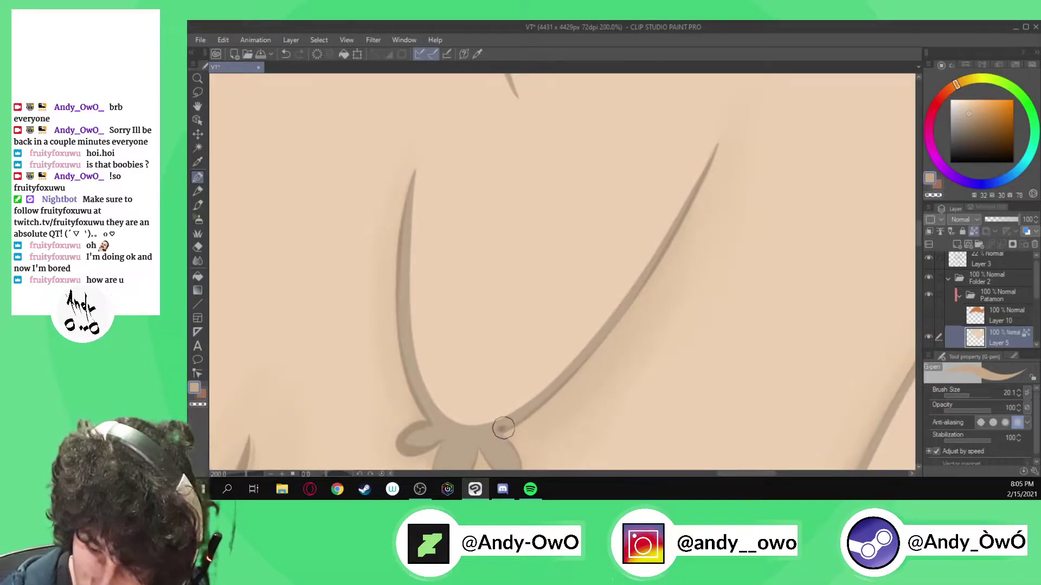
{"action": "left_click_drag", "start_coordinate": [525, 413], "coordinate": [610, 303]}
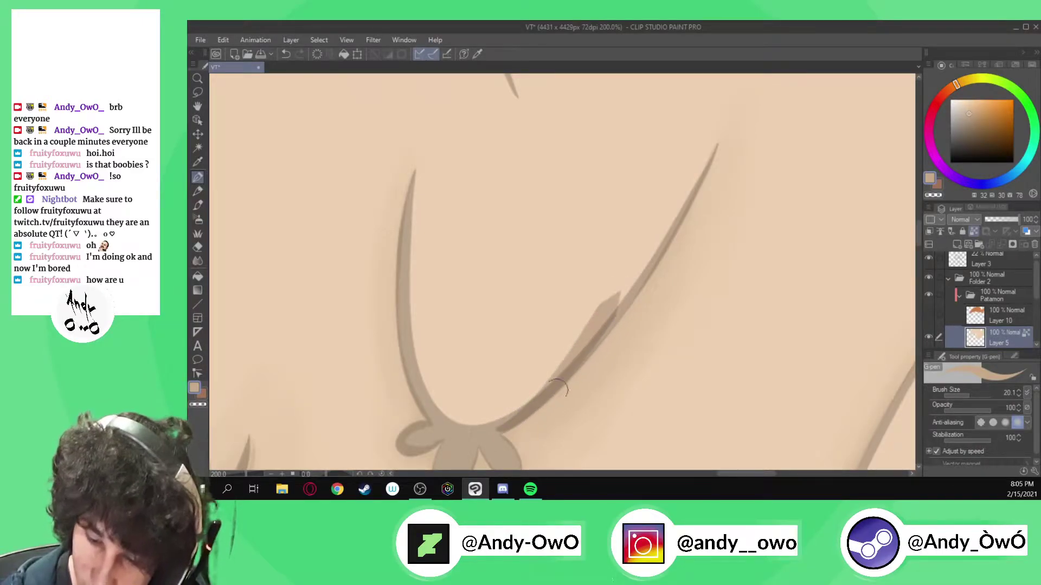
{"action": "key", "text": "ctrl+z"}
- Paint tan shadows inside the middle paw along its right edge and inside the right paw along its lower edge
{"action": "mouse_move", "coordinate": [498, 428]}
{"action": "left_mouse_down"}
{"action": "mouse_move", "coordinate": [625, 295]}
{"action": "mouse_move", "coordinate": [714, 125]}
{"action": "left_mouse_up"}
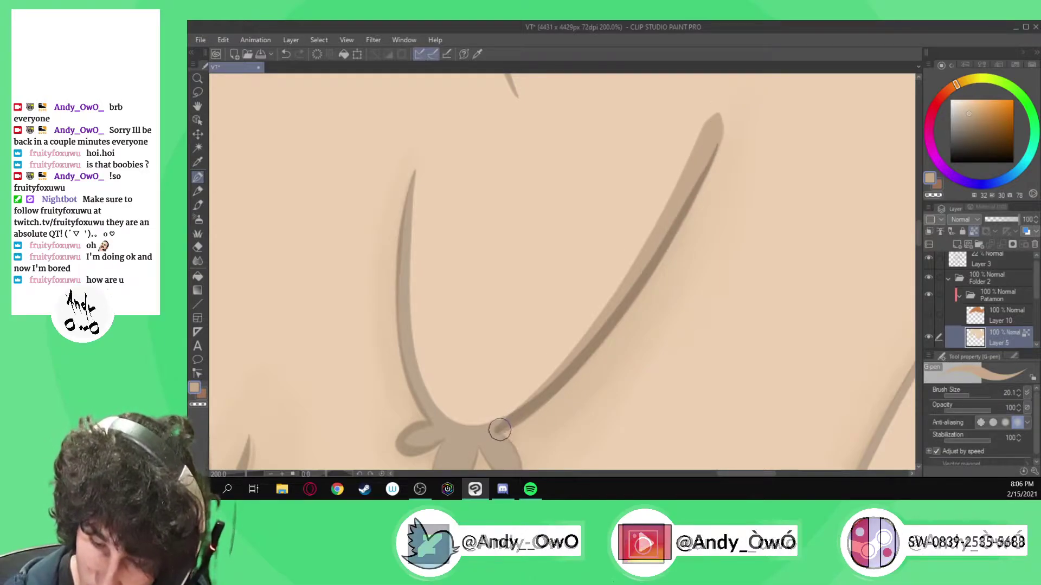
{"action": "mouse_move", "coordinate": [504, 422]}
{"action": "left_mouse_down"}
{"action": "mouse_move", "coordinate": [605, 304]}
{"action": "mouse_move", "coordinate": [701, 135]}
{"action": "left_mouse_up"}
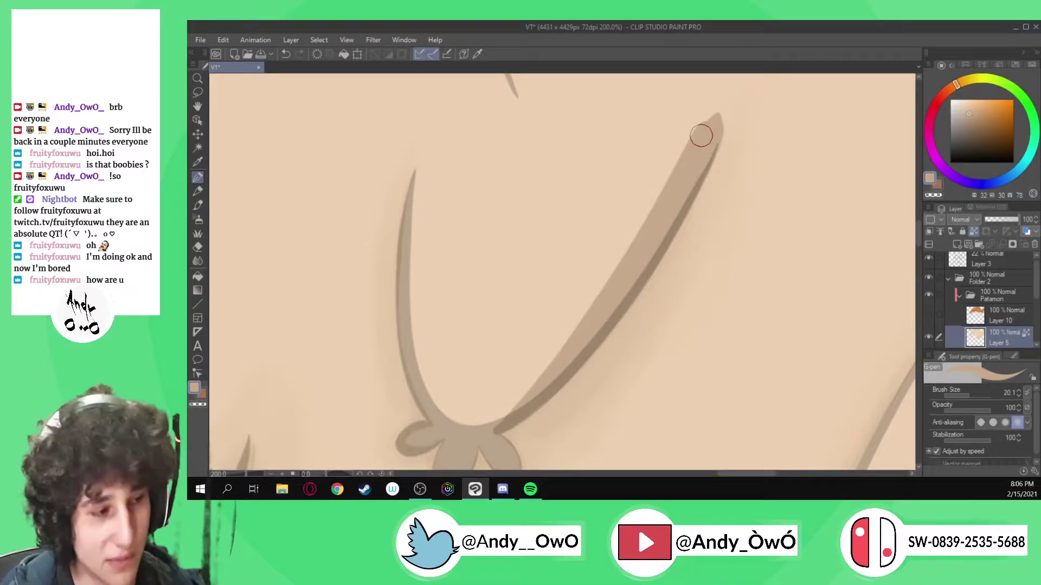
{"action": "scroll", "coordinate": [688, 136], "scroll_direction": "down", "scroll_amount": 12}
{"action": "scroll", "coordinate": [805, 244], "scroll_direction": "up", "scroll_amount": 7}
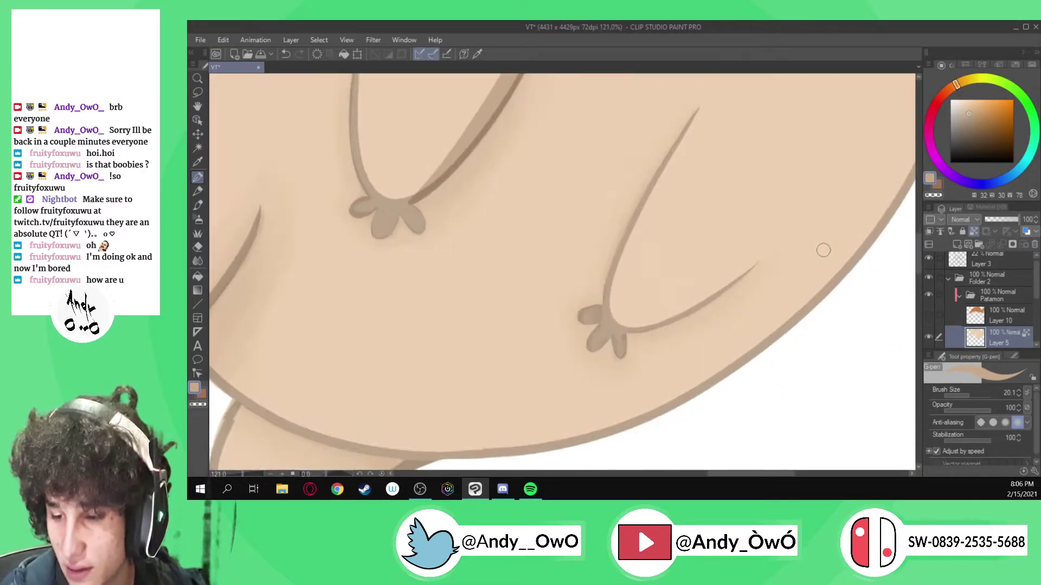
{"action": "scroll", "coordinate": [824, 249], "scroll_direction": "up", "scroll_amount": 1}
{"action": "scroll", "coordinate": [632, 351], "scroll_direction": "up", "scroll_amount": 1}
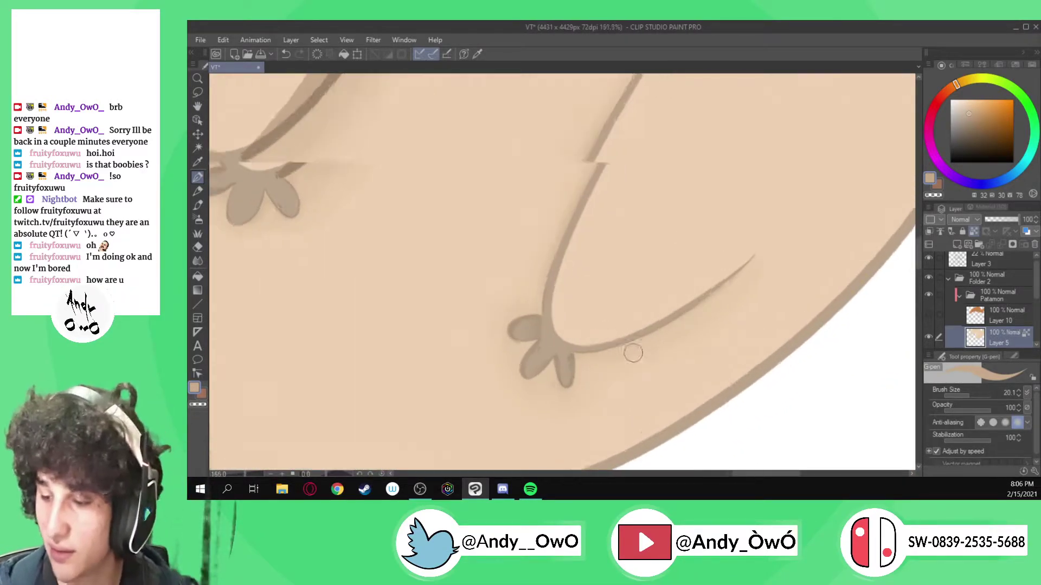
{"action": "mouse_move", "coordinate": [562, 347]}
{"action": "left_mouse_down"}
{"action": "mouse_move", "coordinate": [653, 314]}
{"action": "mouse_move", "coordinate": [728, 266]}
{"action": "mouse_move", "coordinate": [774, 214]}
{"action": "left_mouse_up"}
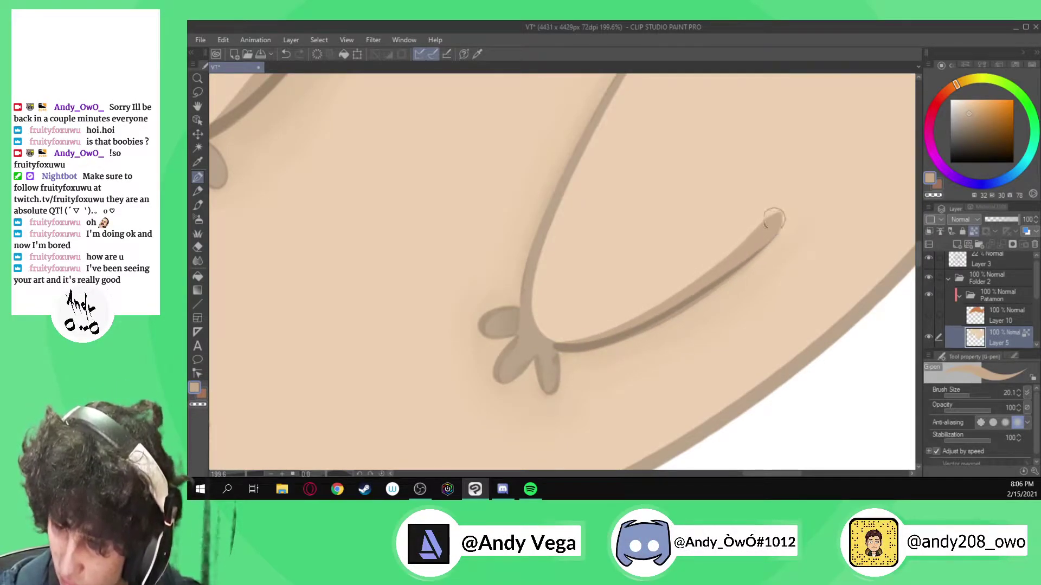
{"action": "scroll", "coordinate": [689, 264], "scroll_direction": "up", "scroll_amount": 1}
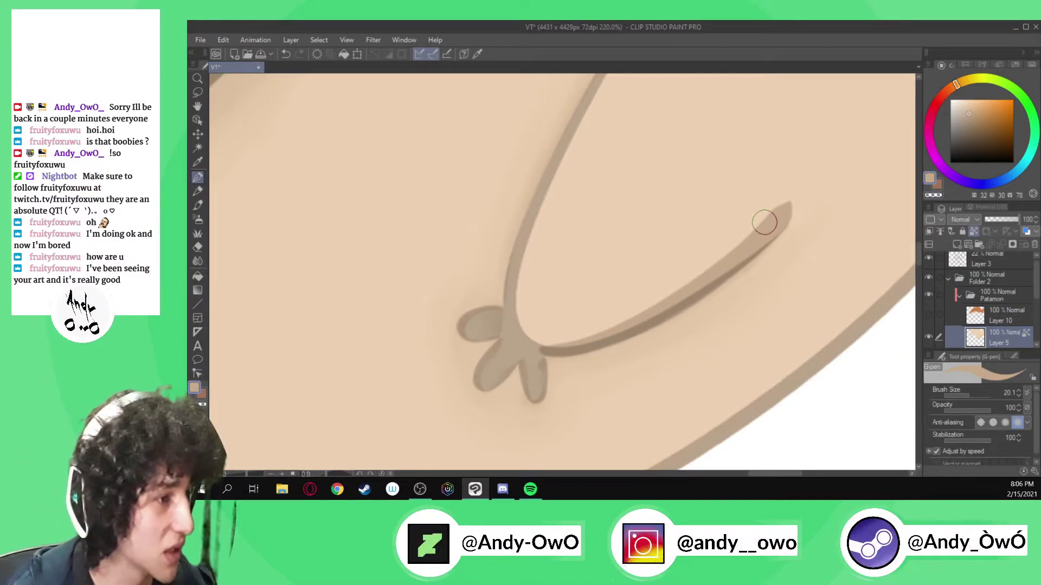
- Blend the tan shadow along the middle paw's right inner edge into the light skin, enlarging the blend brush to 38.2
{"action": "scroll", "coordinate": [762, 219], "scroll_direction": "down", "scroll_amount": 5}
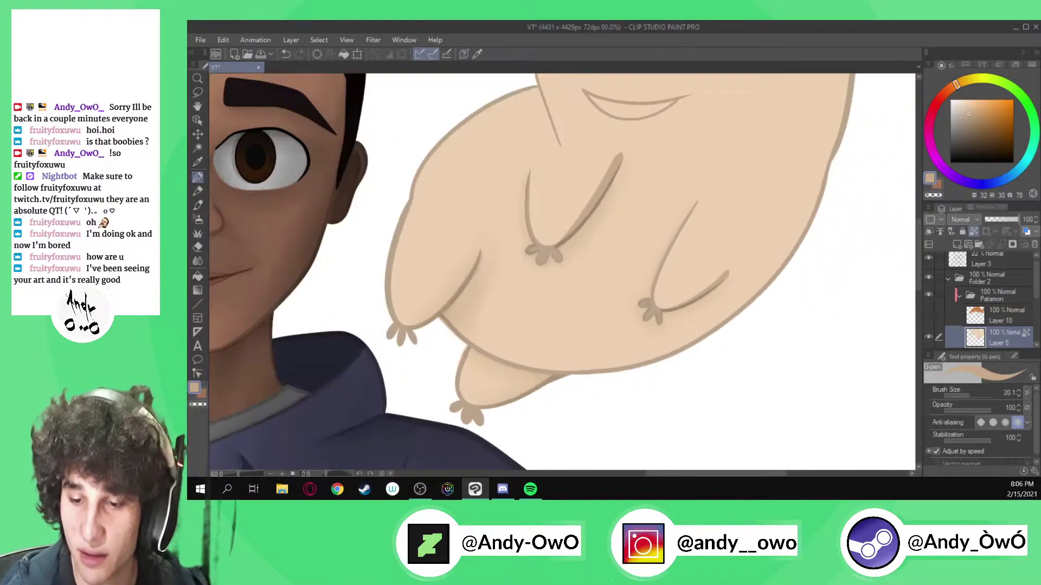
{"action": "scroll", "coordinate": [605, 154], "scroll_direction": "up", "scroll_amount": 1}
{"action": "scroll", "coordinate": [605, 152], "scroll_direction": "up", "scroll_amount": 4}
{"action": "left_click", "coordinate": [198, 260]}
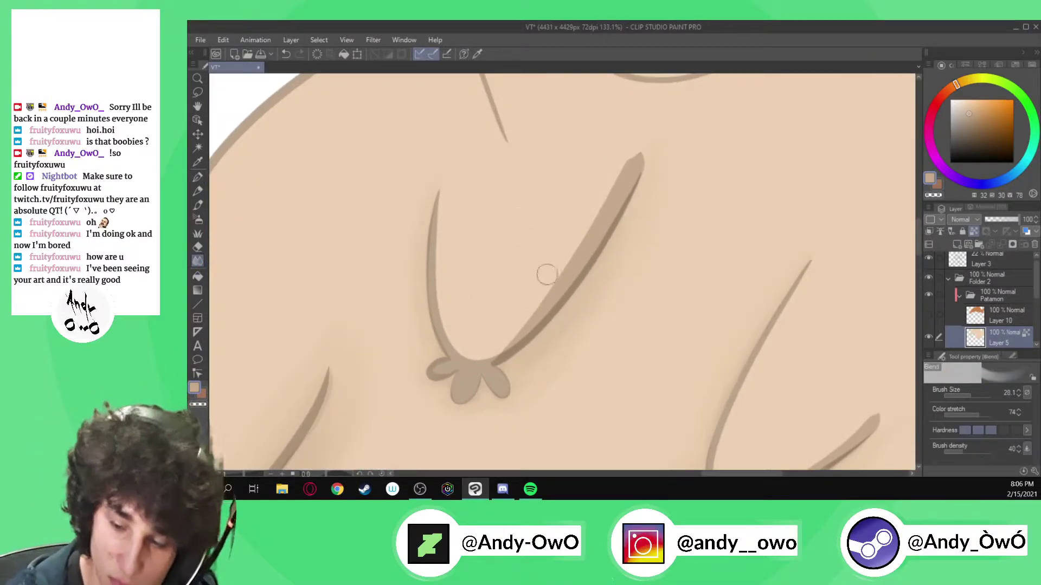
{"action": "key", "text": "["}
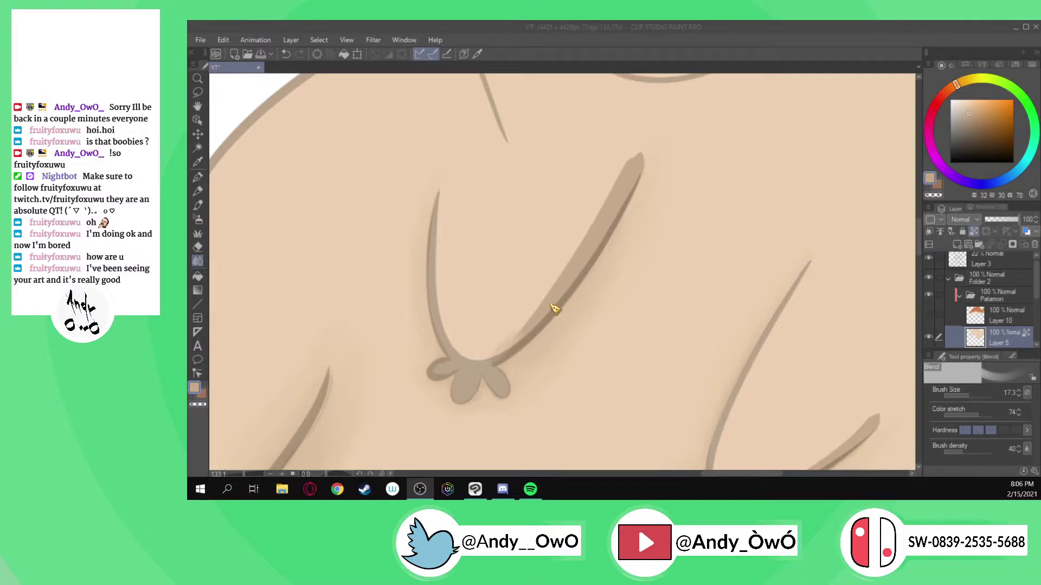
{"action": "left_click", "coordinate": [540, 304]}
{"action": "key", "text": "bracketright"}
{"action": "mouse_move", "coordinate": [519, 320]}
{"action": "left_mouse_down"}
{"action": "mouse_move", "coordinate": [488, 355]}
{"action": "mouse_move", "coordinate": [525, 322]}
{"action": "mouse_move", "coordinate": [552, 266]}
{"action": "mouse_move", "coordinate": [609, 186]}
{"action": "left_mouse_up"}
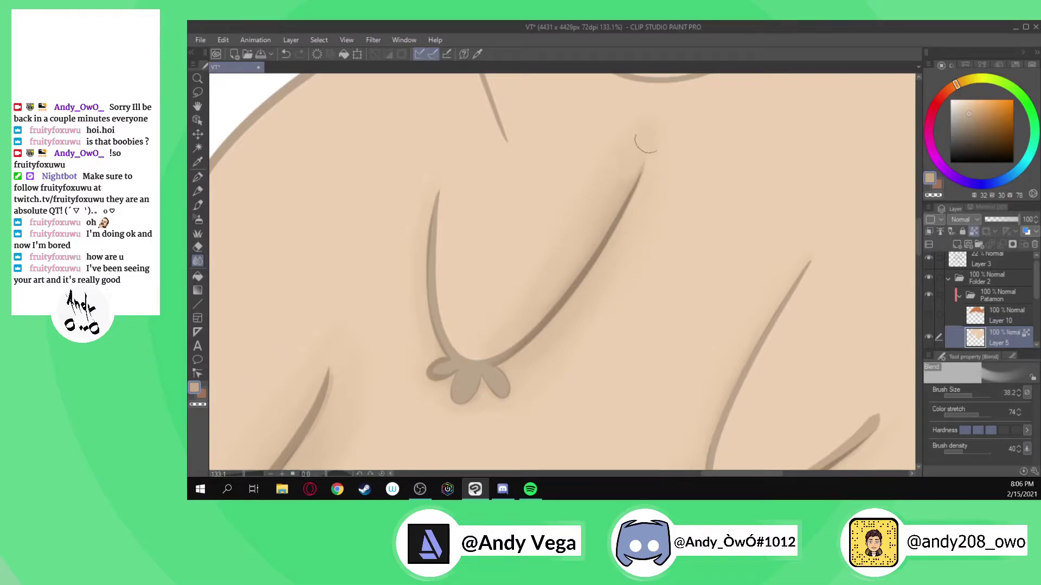
- Hide the Layer 3 line art and show the Layer 10 orange body and black claws
{"action": "left_click", "coordinate": [929, 258]}
{"action": "scroll", "coordinate": [706, 218], "scroll_direction": "down", "scroll_amount": 2}
{"action": "scroll", "coordinate": [568, 285], "scroll_direction": "up", "scroll_amount": 3}
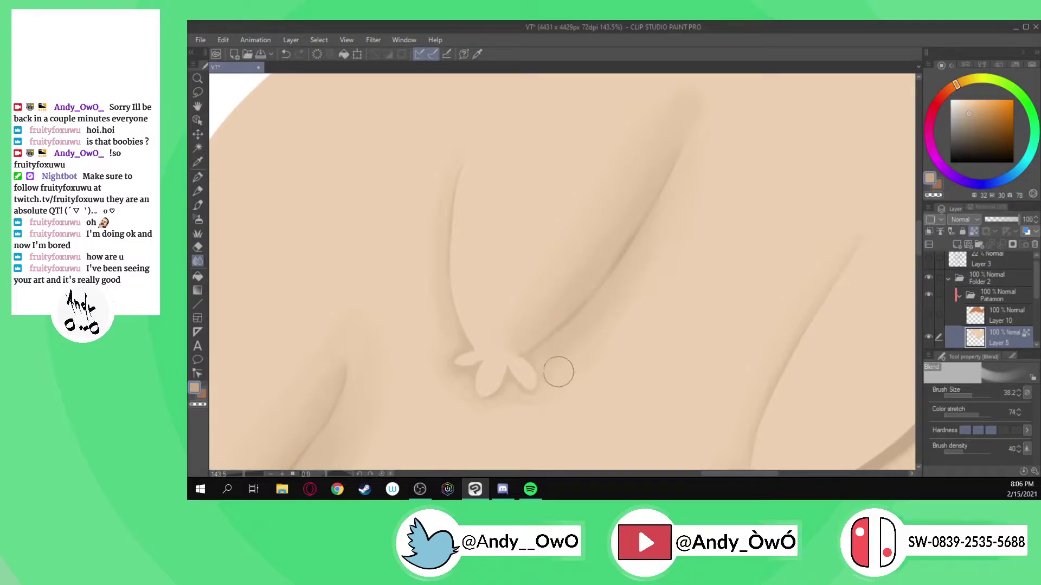
{"action": "key", "text": "i"}
{"action": "left_click", "coordinate": [928, 315]}
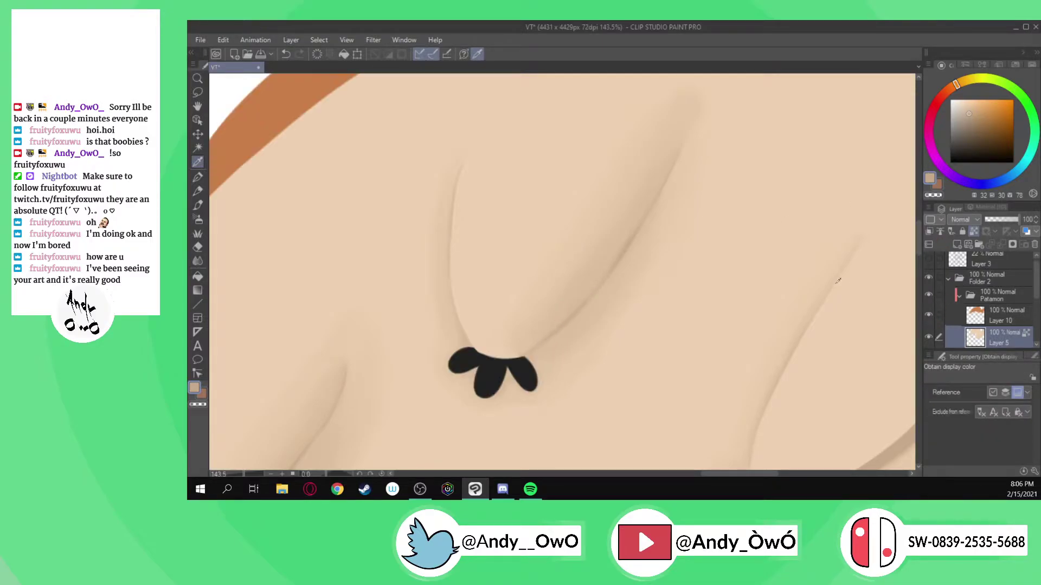
- Blend the tan shadow inside the right paw along its lower edge at brush size 34.1
{"action": "scroll", "coordinate": [523, 375], "scroll_direction": "up", "scroll_amount": 4}
{"action": "key", "text": "p"}
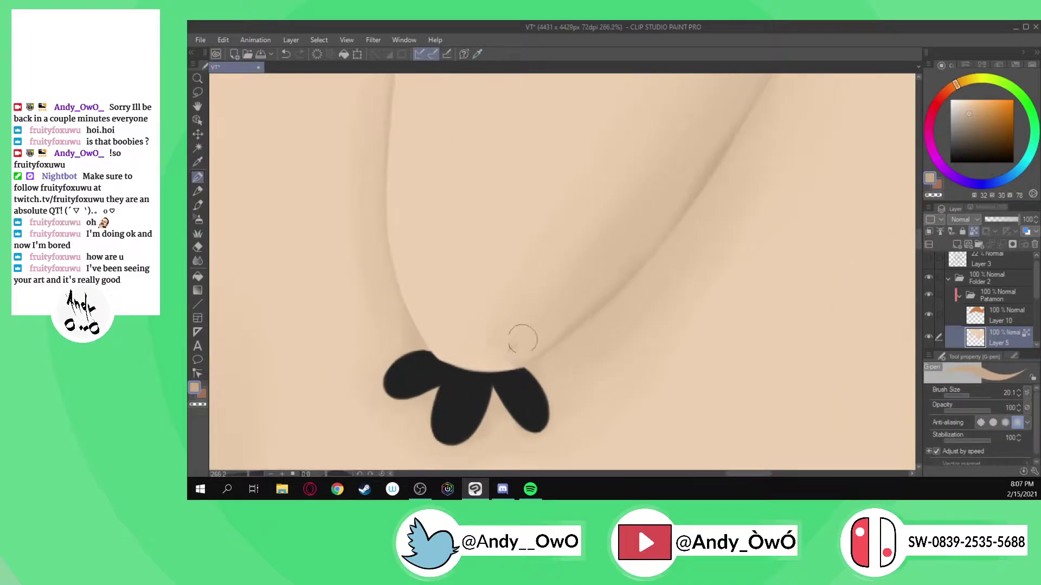
{"action": "left_click", "coordinate": [198, 262]}
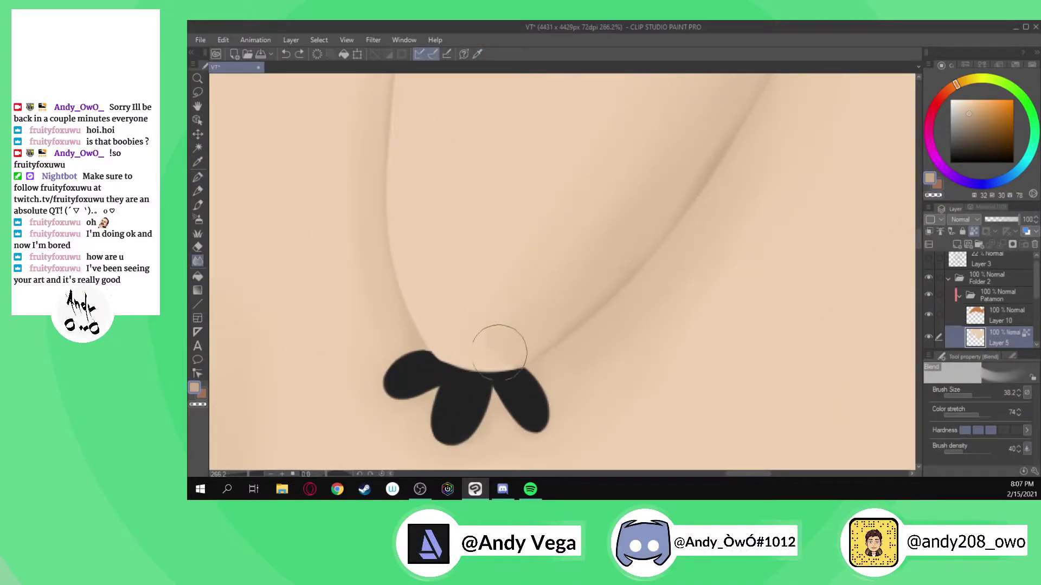
{"action": "scroll", "coordinate": [530, 290], "scroll_direction": "down", "scroll_amount": 6}
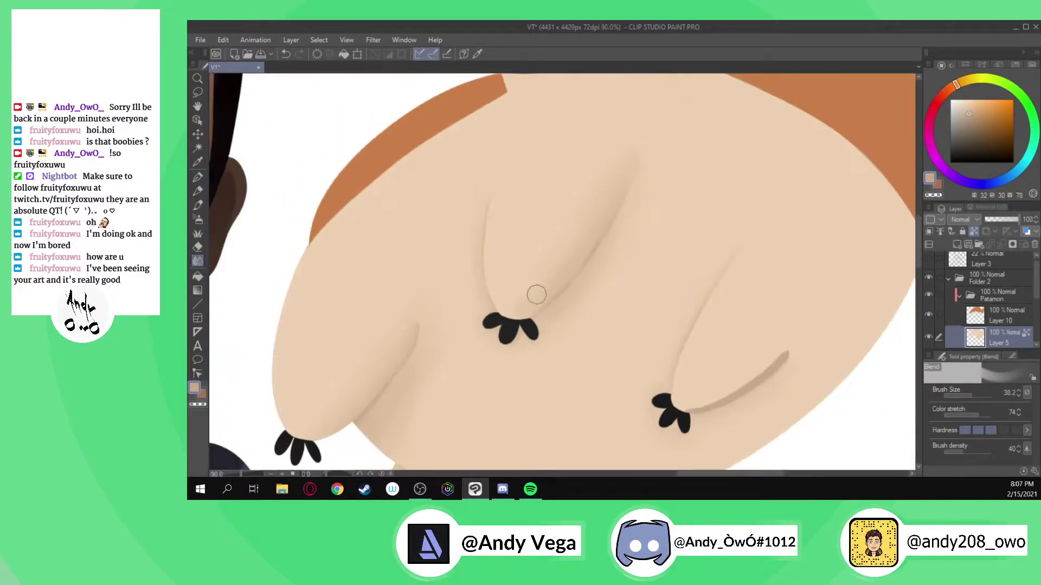
{"action": "scroll", "coordinate": [694, 351], "scroll_direction": "up", "scroll_amount": 5}
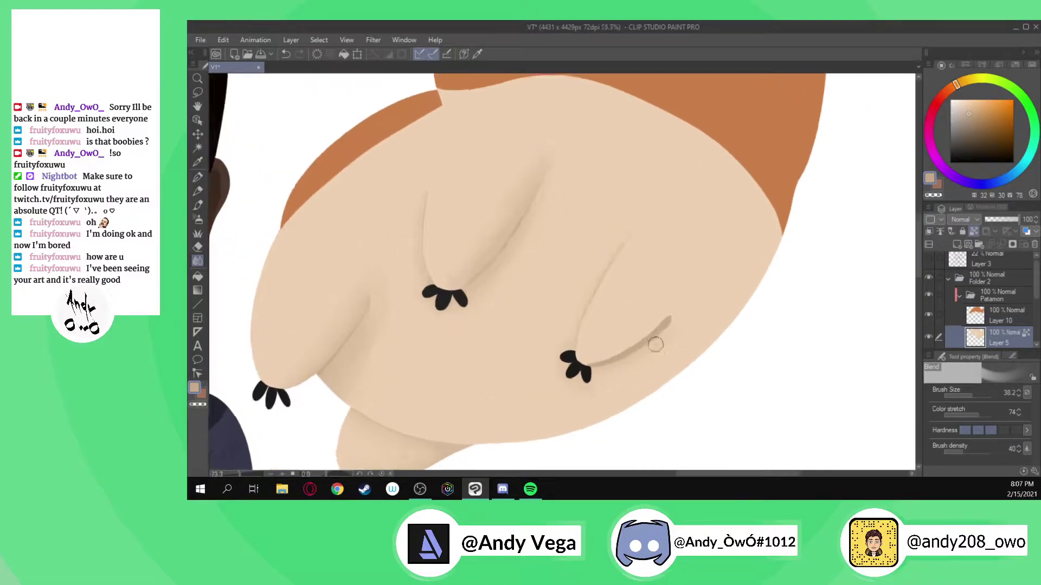
{"action": "mouse_move", "coordinate": [649, 337]}
{"action": "left_mouse_down"}
{"action": "mouse_move", "coordinate": [632, 317]}
{"action": "mouse_move", "coordinate": [710, 272]}
{"action": "mouse_move", "coordinate": [694, 289]}
{"action": "mouse_move", "coordinate": [687, 285]}
{"action": "mouse_move", "coordinate": [701, 275]}
{"action": "mouse_move", "coordinate": [676, 279]}
{"action": "mouse_move", "coordinate": [665, 312]}
{"action": "mouse_move", "coordinate": [667, 303]}
{"action": "mouse_move", "coordinate": [649, 316]}
{"action": "mouse_move", "coordinate": [667, 304]}
{"action": "mouse_move", "coordinate": [667, 313]}
{"action": "mouse_move", "coordinate": [605, 351]}
{"action": "mouse_move", "coordinate": [504, 374]}
{"action": "left_mouse_up"}
{"action": "mouse_move", "coordinate": [663, 301]}
{"action": "left_mouse_down"}
{"action": "mouse_move", "coordinate": [632, 304]}
{"action": "mouse_move", "coordinate": [729, 232]}
{"action": "mouse_move", "coordinate": [688, 296]}
{"action": "mouse_move", "coordinate": [643, 329]}
{"action": "left_mouse_up"}
{"action": "left_click_drag", "start_coordinate": [593, 355], "coordinate": [525, 373]}
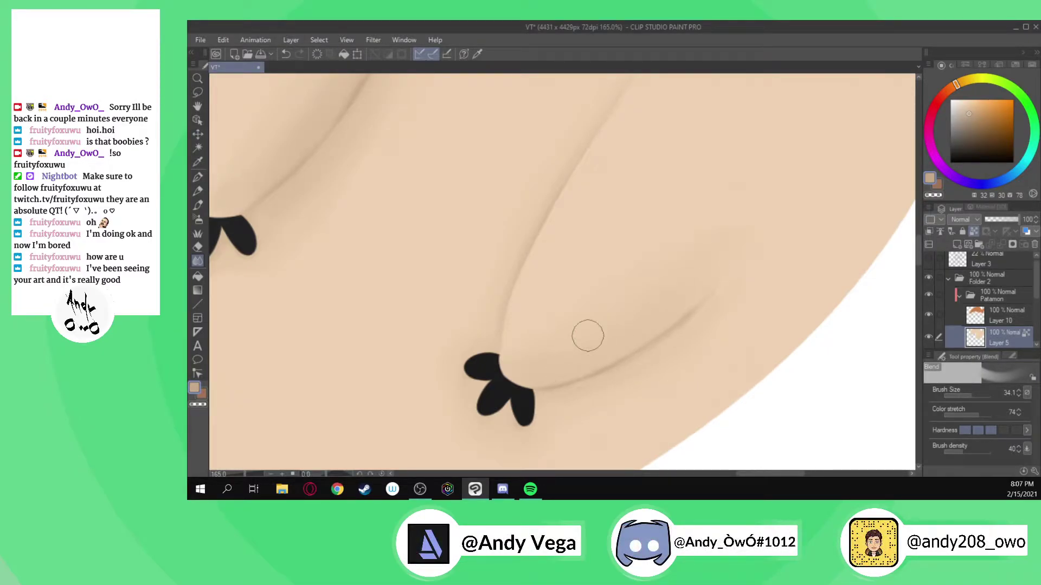
- Sample the light skin colour of the belly for the G-pen at brush size 20.1
{"action": "scroll", "coordinate": [596, 336], "scroll_direction": "down", "scroll_amount": 6}
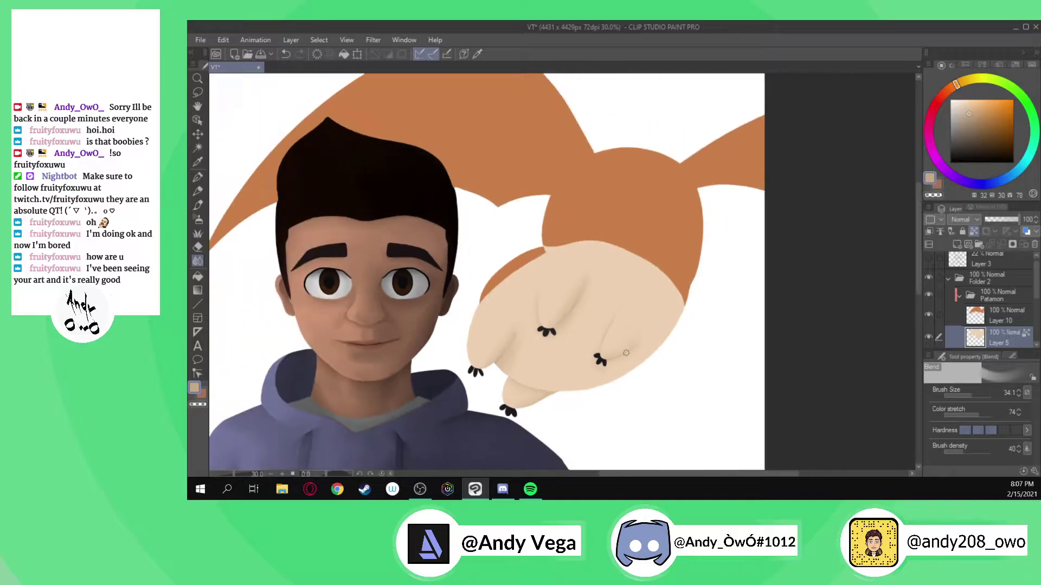
{"action": "scroll", "coordinate": [618, 358], "scroll_direction": "down", "scroll_amount": 4}
{"action": "scroll", "coordinate": [611, 363], "scroll_direction": "up", "scroll_amount": 3}
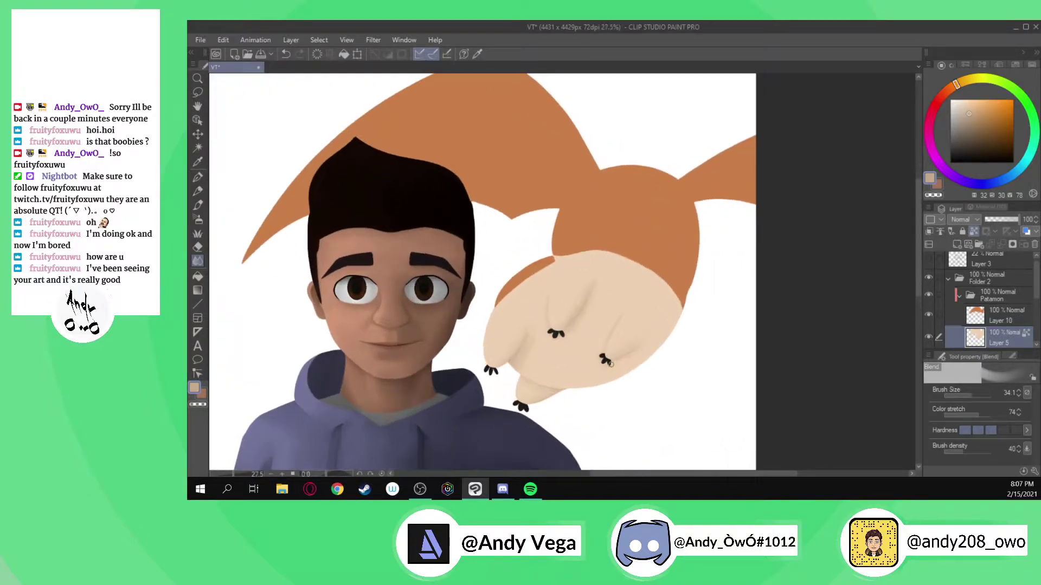
{"action": "scroll", "coordinate": [611, 364], "scroll_direction": "up", "scroll_amount": 1}
{"action": "key", "text": "p"}
{"action": "scroll", "coordinate": [629, 360], "scroll_direction": "up", "scroll_amount": 4}
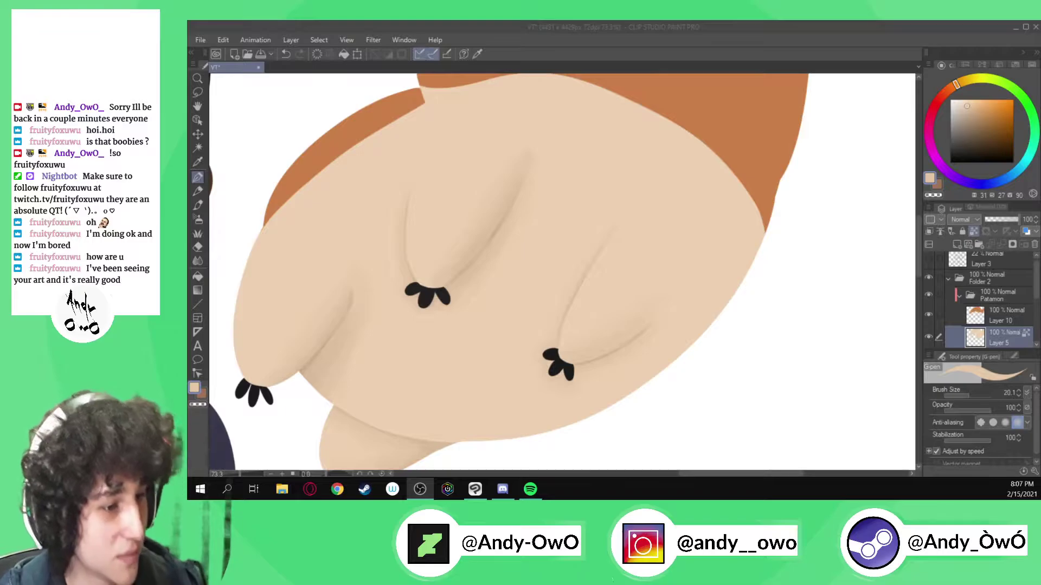
{"action": "left_click", "coordinate": [493, 448]}
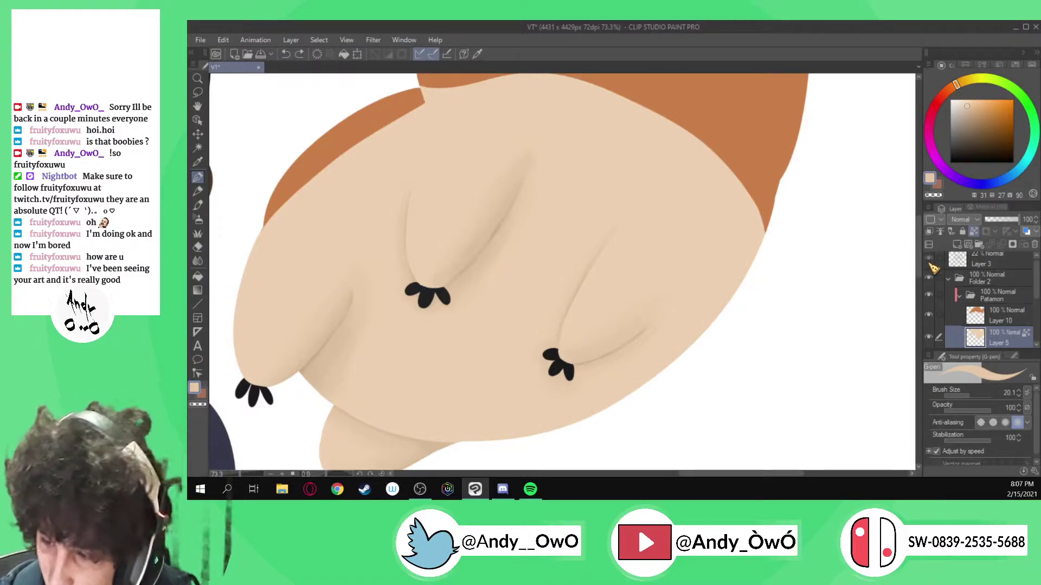
- Paint a slightly darker tan shadow along the belly's lower right edge on Layer 5 with the G-pen at brush size 43.9
{"action": "scroll", "coordinate": [389, 431], "scroll_direction": "up", "scroll_amount": 8}
{"action": "left_click_drag", "start_coordinate": [390, 431], "coordinate": [468, 422]}
{"action": "key", "text": "ctrl+z"}
{"action": "left_click_drag", "start_coordinate": [477, 435], "coordinate": [493, 436]}
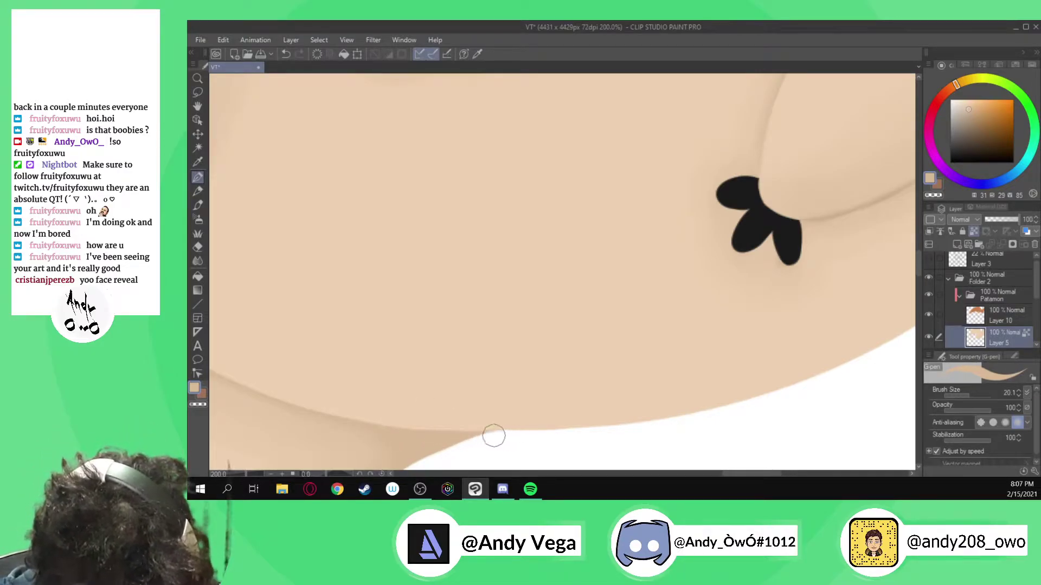
{"action": "scroll", "coordinate": [435, 340], "scroll_direction": "down", "scroll_amount": 6}
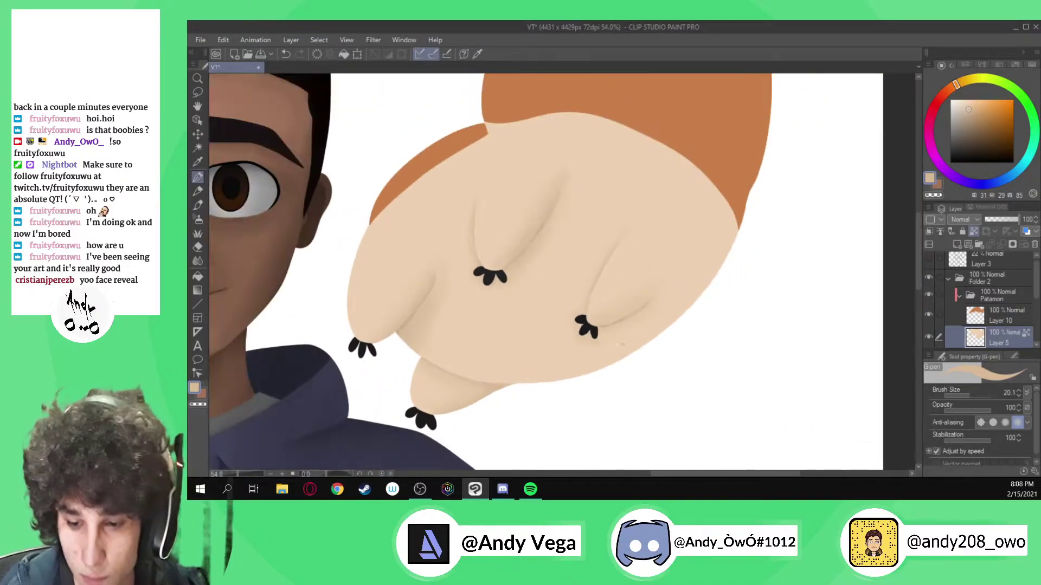
{"action": "mouse_move", "coordinate": [513, 390]}
{"action": "left_mouse_down"}
{"action": "mouse_move", "coordinate": [628, 354]}
{"action": "mouse_move", "coordinate": [715, 277]}
{"action": "mouse_move", "coordinate": [749, 228]}
{"action": "left_mouse_up"}
{"action": "mouse_move", "coordinate": [524, 387]}
{"action": "left_mouse_down"}
{"action": "mouse_move", "coordinate": [698, 300]}
{"action": "mouse_move", "coordinate": [766, 242]}
{"action": "mouse_move", "coordinate": [656, 321]}
{"action": "mouse_move", "coordinate": [711, 278]}
{"action": "left_mouse_up"}
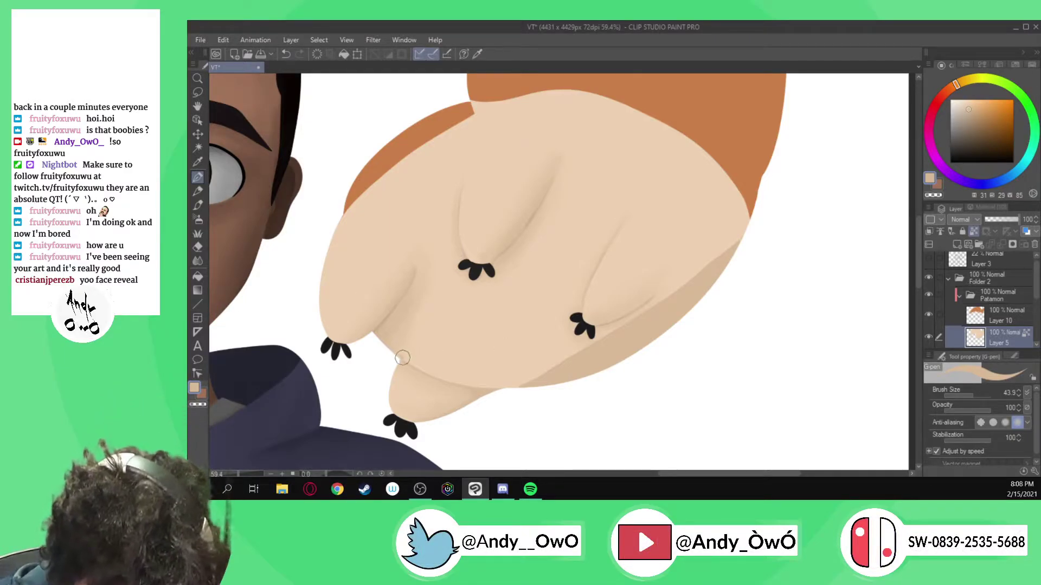
- Blend the shadow along the belly's lower right edge into the skin, enlarging the blend brush to 45.5 and finally 112.5
{"action": "left_click", "coordinate": [201, 262]}
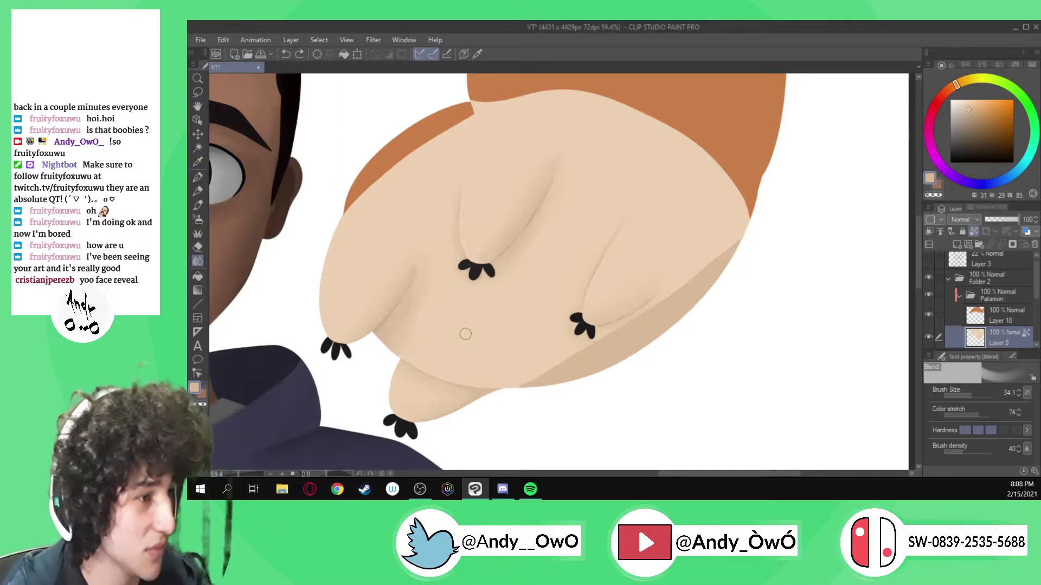
{"action": "scroll", "coordinate": [465, 334], "scroll_direction": "down", "scroll_amount": 3}
{"action": "scroll", "coordinate": [510, 373], "scroll_direction": "up", "scroll_amount": 5}
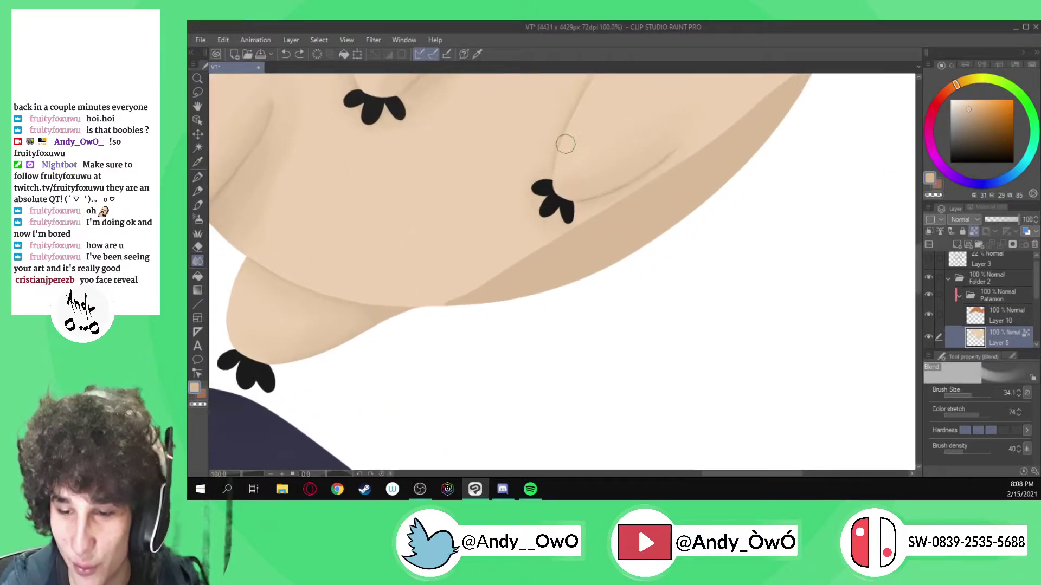
{"action": "key", "text": "]"}
{"action": "left_click_drag", "start_coordinate": [457, 304], "coordinate": [579, 230]}
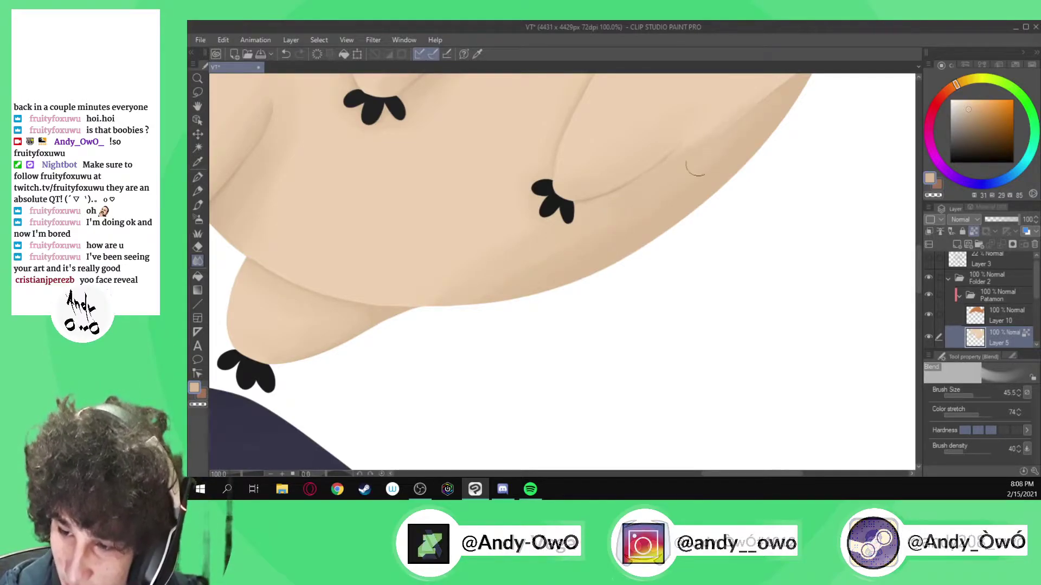
{"action": "scroll", "coordinate": [664, 316], "scroll_direction": "down", "scroll_amount": 2}
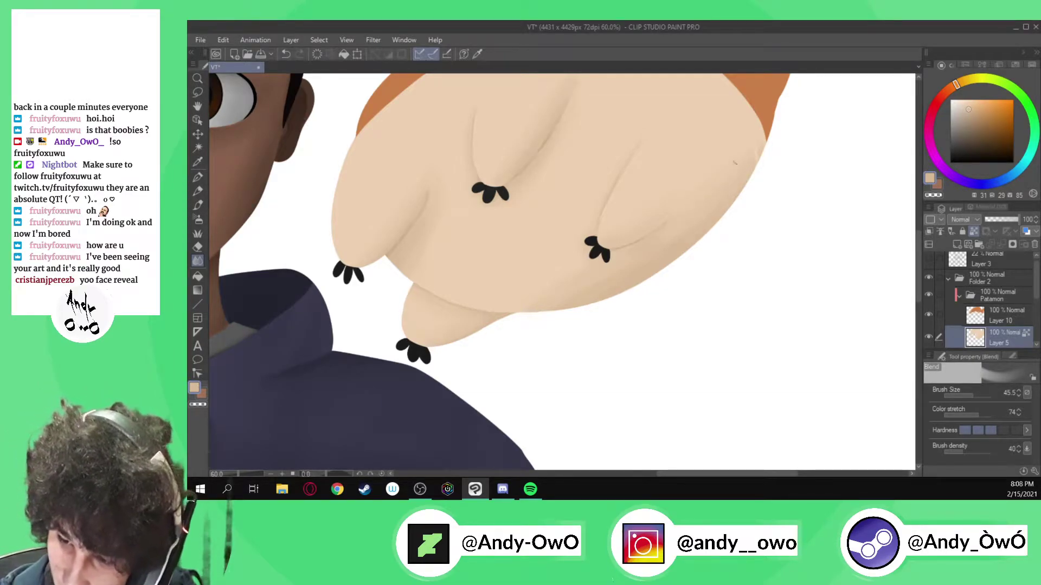
{"action": "left_click_drag", "start_coordinate": [569, 270], "coordinate": [586, 271], "text": "ctrl+alt"}
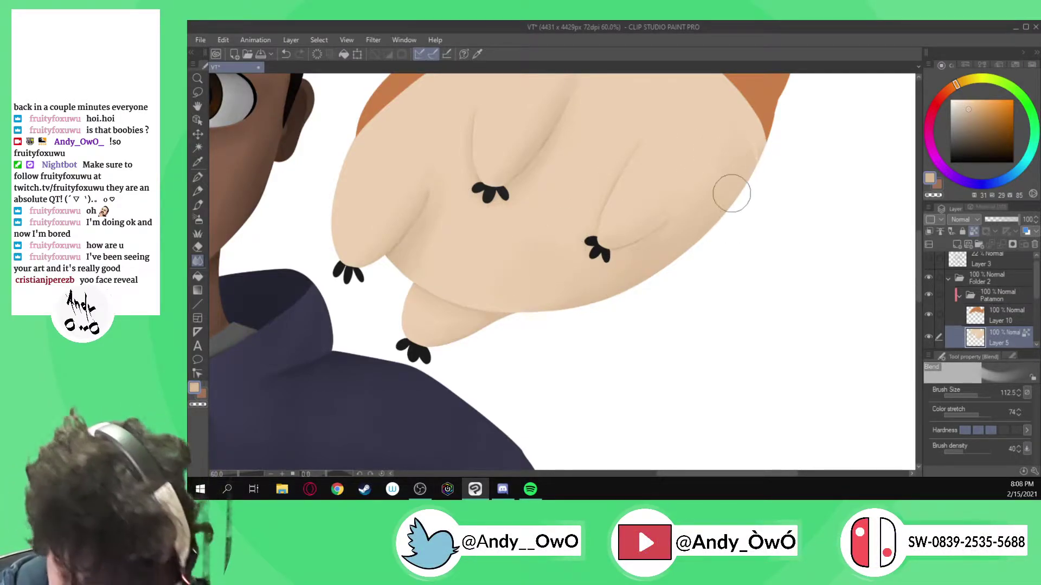
- Make Layer 10 the active layer and sample the body's orange for the G-pen
{"action": "left_click", "coordinate": [1002, 320]}
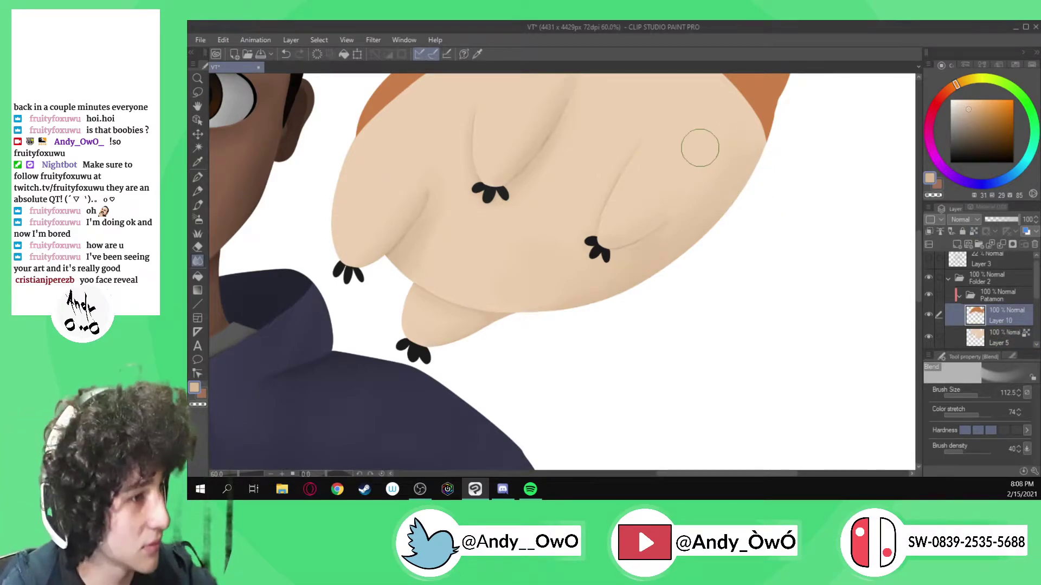
{"action": "scroll", "coordinate": [594, 360], "scroll_direction": "down", "scroll_amount": 8}
{"action": "scroll", "coordinate": [592, 347], "scroll_direction": "up", "scroll_amount": 6}
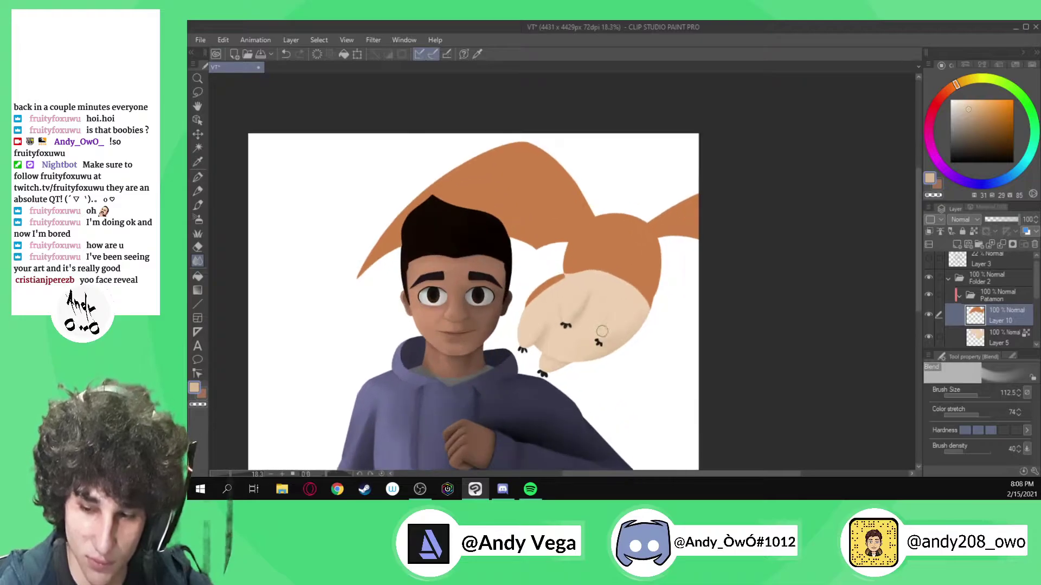
{"action": "scroll", "coordinate": [605, 324], "scroll_direction": "down", "scroll_amount": 4}
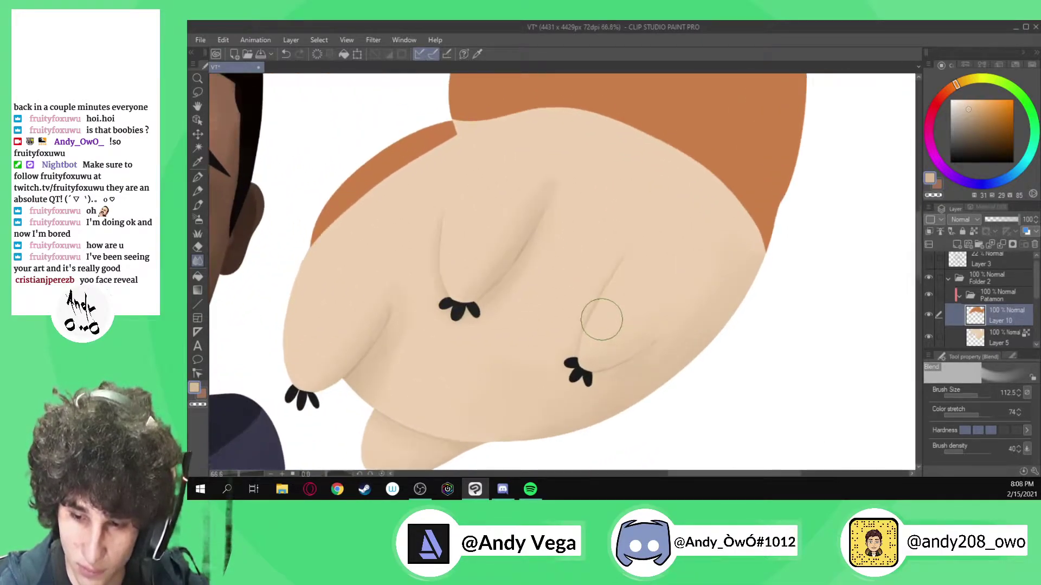
{"action": "scroll", "coordinate": [608, 263], "scroll_direction": "up", "scroll_amount": 1}
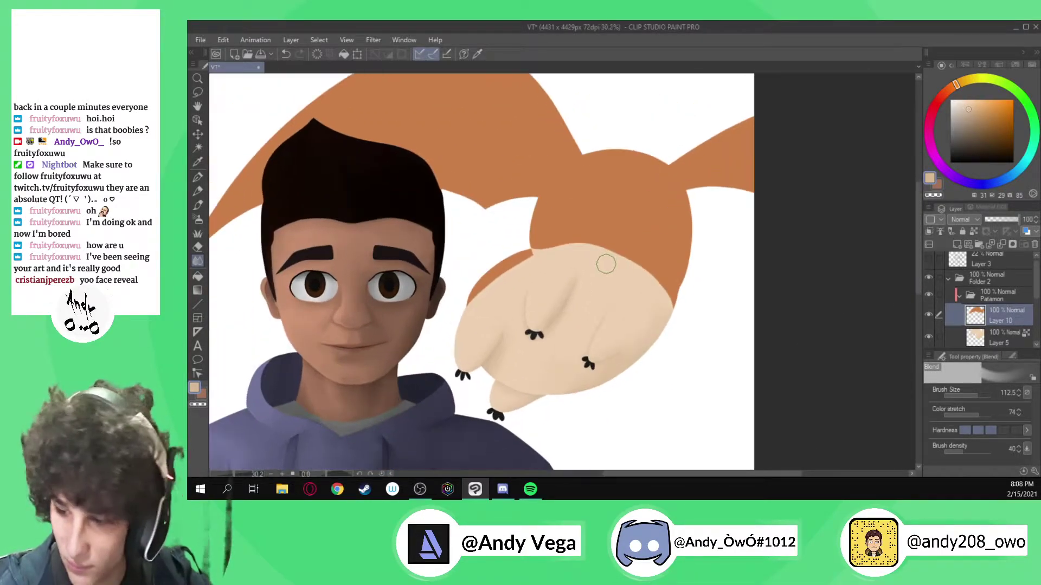
{"action": "left_click", "coordinate": [668, 255], "text": "alt"}
{"action": "key", "text": "p"}
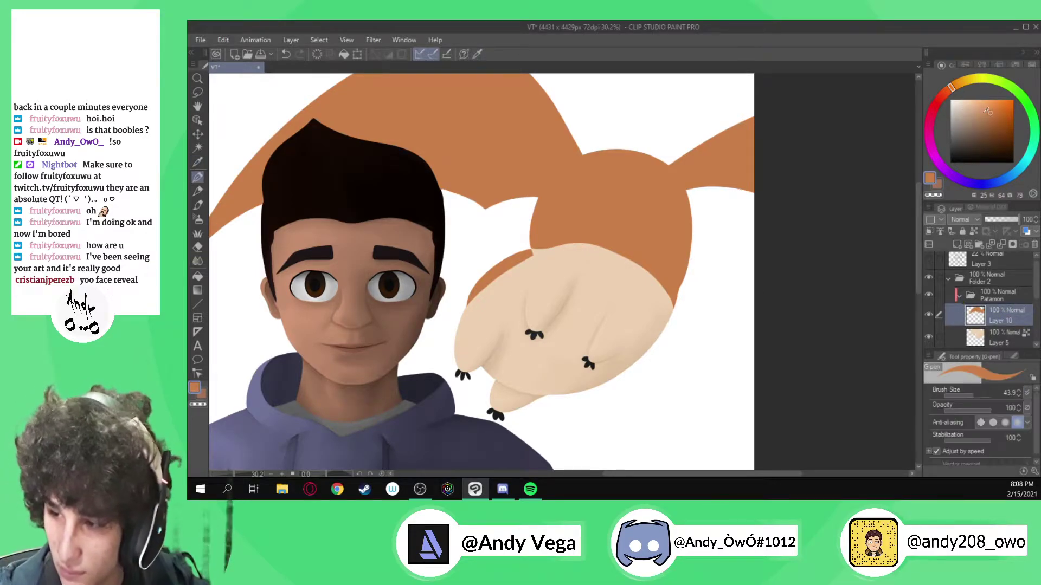
- Paint a darker orange shadow with saturation 75 and brightness 64 along the orange body's lower right edge, and save the file
{"action": "left_click", "coordinate": [997, 126]}
{"action": "left_click", "coordinate": [997, 123]}
{"action": "left_click_drag", "start_coordinate": [672, 301], "coordinate": [688, 259]}
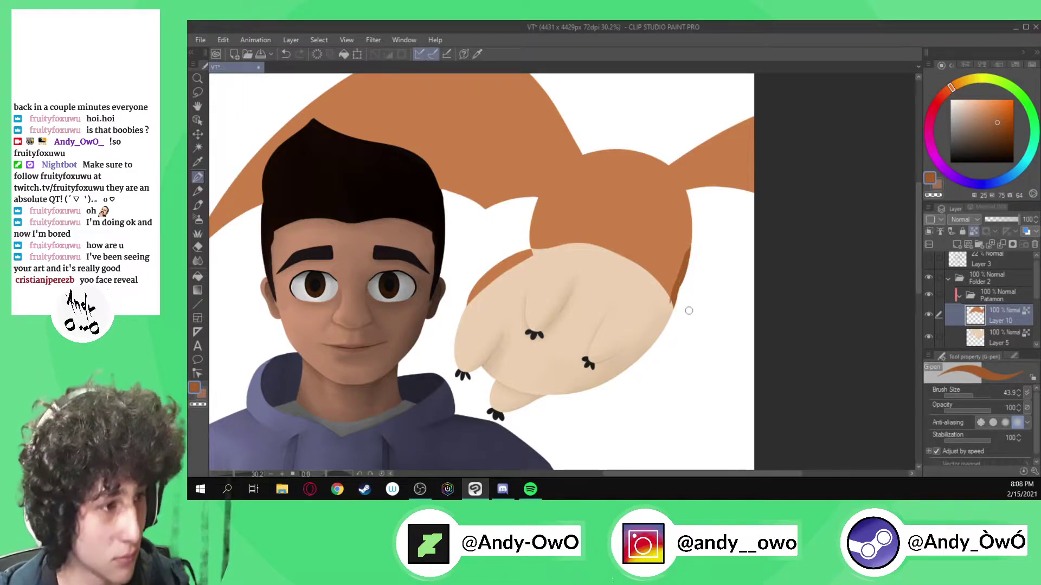
{"action": "scroll", "coordinate": [689, 311], "scroll_direction": "up", "scroll_amount": 5}
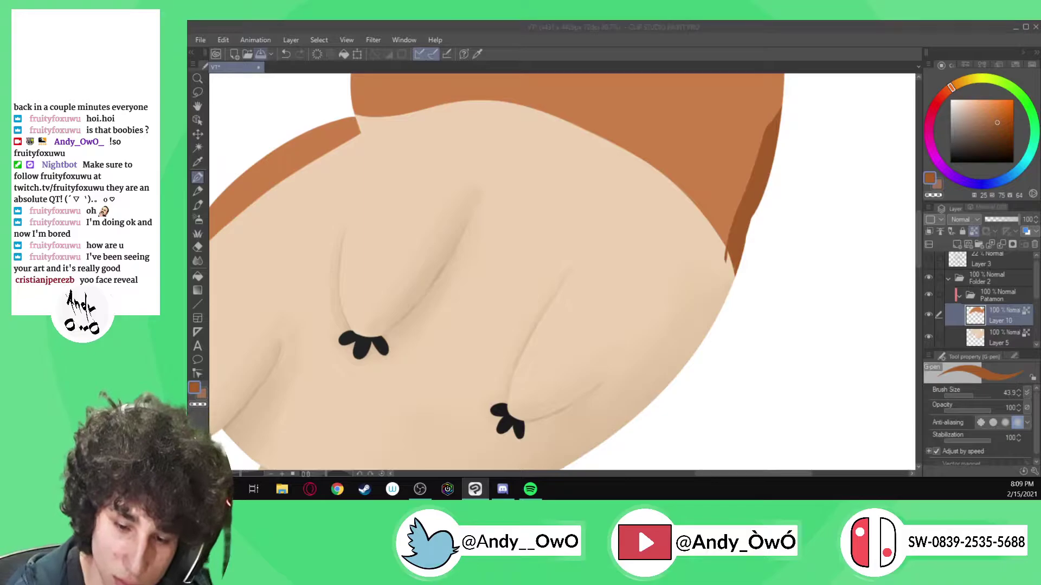
{"action": "key", "text": "ctrl+s"}
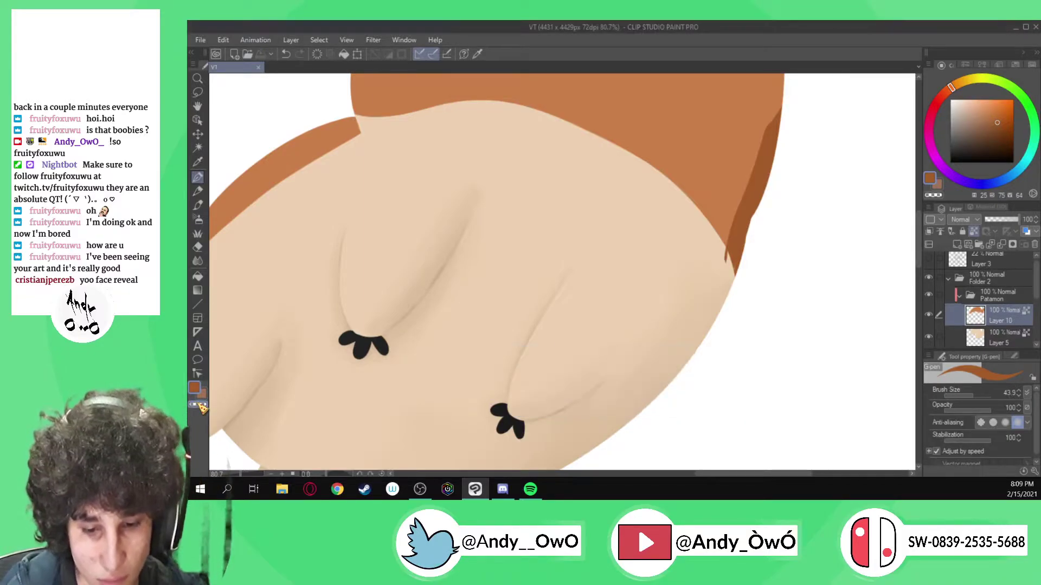
- Erase the stray dark orange paint where the orange body's lower tip meets the belly, using the G-pen with transparent colour
{"action": "key", "text": "ctrl+z"}
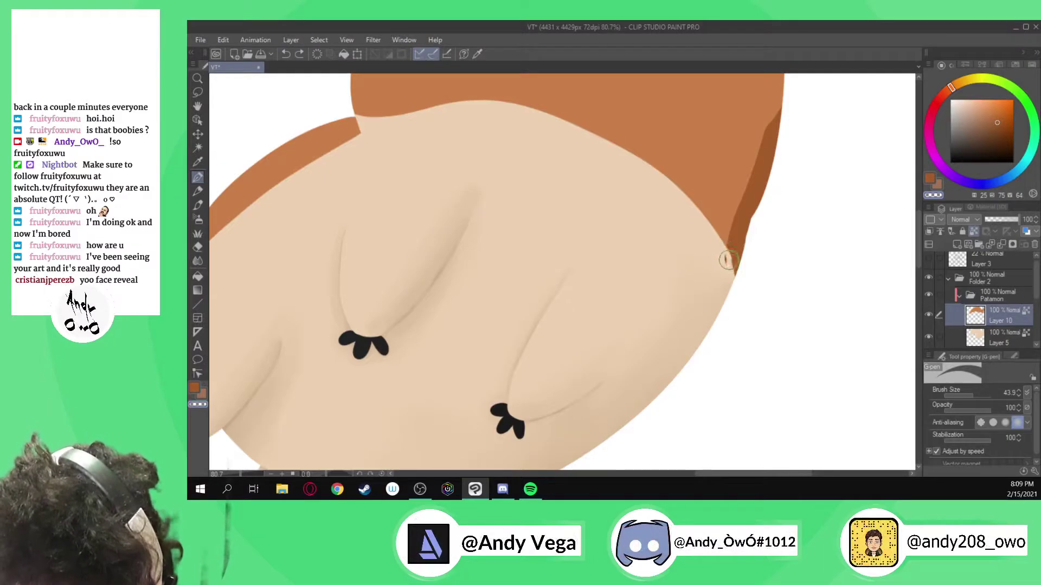
{"action": "left_click_drag", "start_coordinate": [723, 250], "coordinate": [734, 274]}
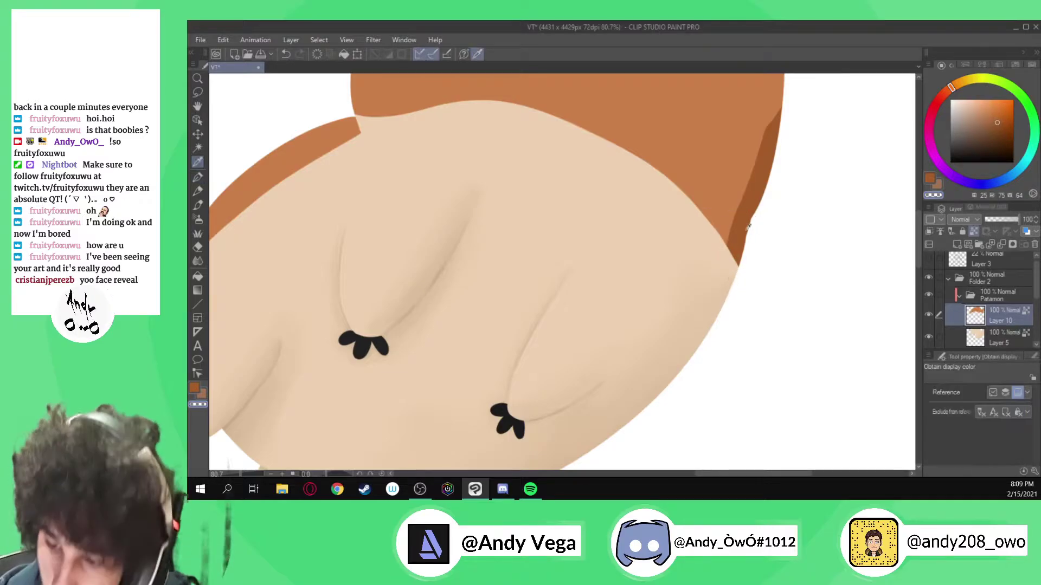
{"action": "scroll", "coordinate": [752, 214], "scroll_direction": "down", "scroll_amount": 1}
{"action": "scroll", "coordinate": [753, 214], "scroll_direction": "down", "scroll_amount": 4}
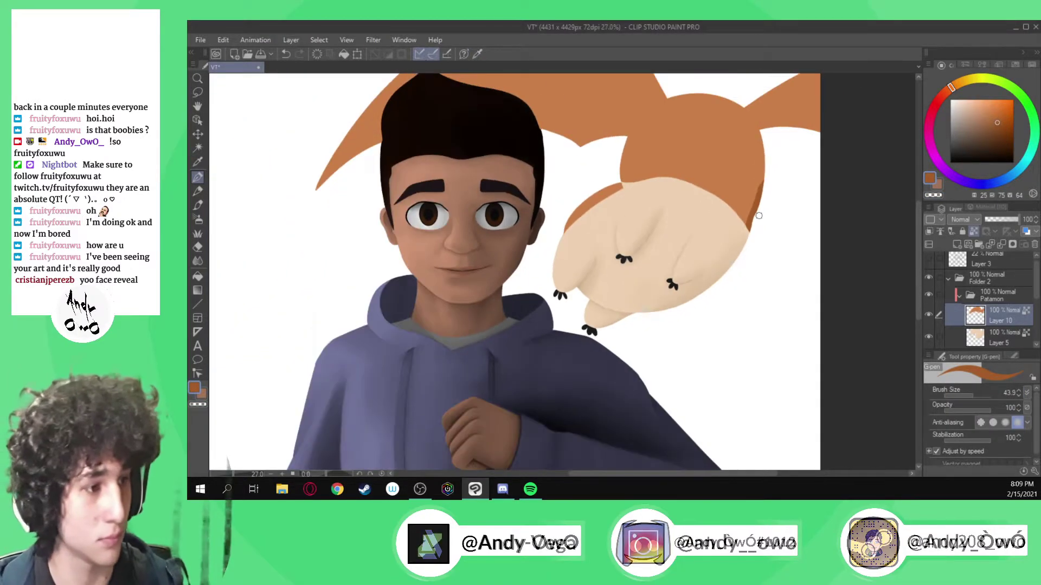
{"action": "key", "text": "ctrl+0"}
{"action": "scroll", "coordinate": [770, 168], "scroll_direction": "up", "scroll_amount": 5}
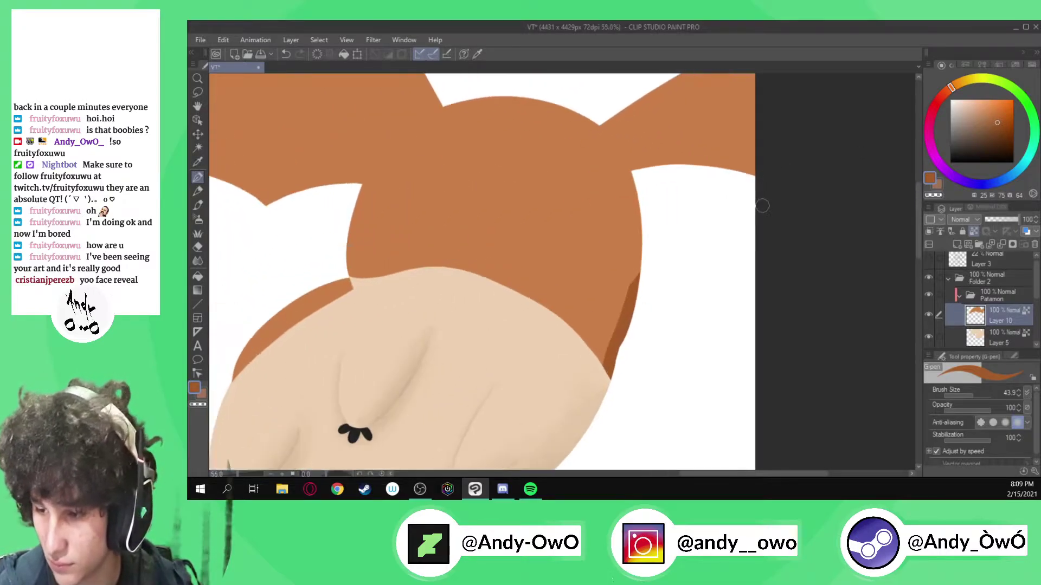
- Show the line art on Layer 3 and paint a wide darker orange shadow down the body's right side with the G-pen at size 71.3
{"action": "left_click", "coordinate": [928, 258]}
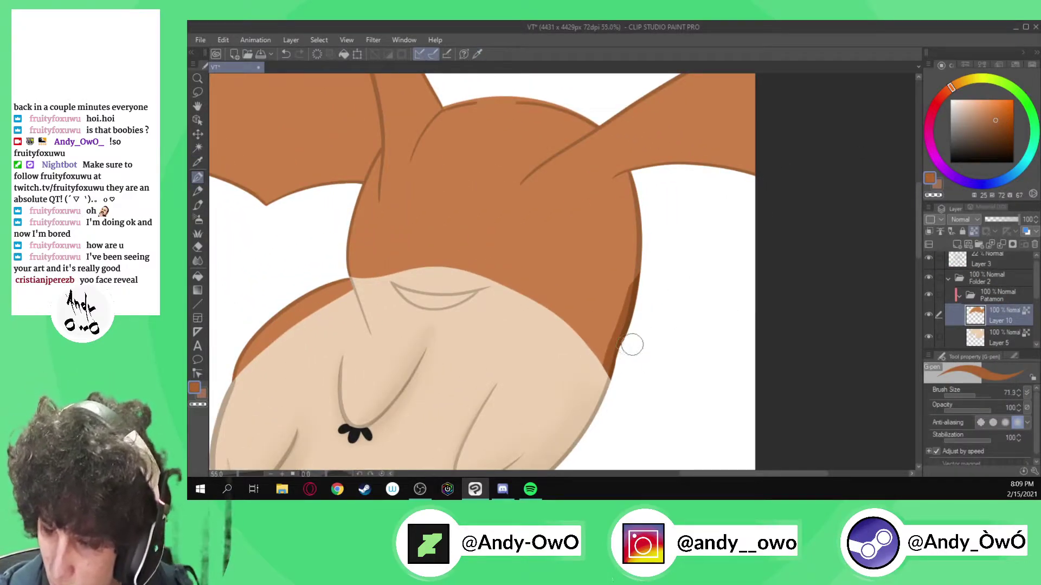
{"action": "mouse_move", "coordinate": [610, 371]}
{"action": "left_mouse_down"}
{"action": "mouse_move", "coordinate": [643, 234]}
{"action": "mouse_move", "coordinate": [635, 202]}
{"action": "left_mouse_up"}
{"action": "left_click_drag", "start_coordinate": [597, 353], "coordinate": [632, 178]}
{"action": "left_click_drag", "start_coordinate": [593, 331], "coordinate": [614, 198]}
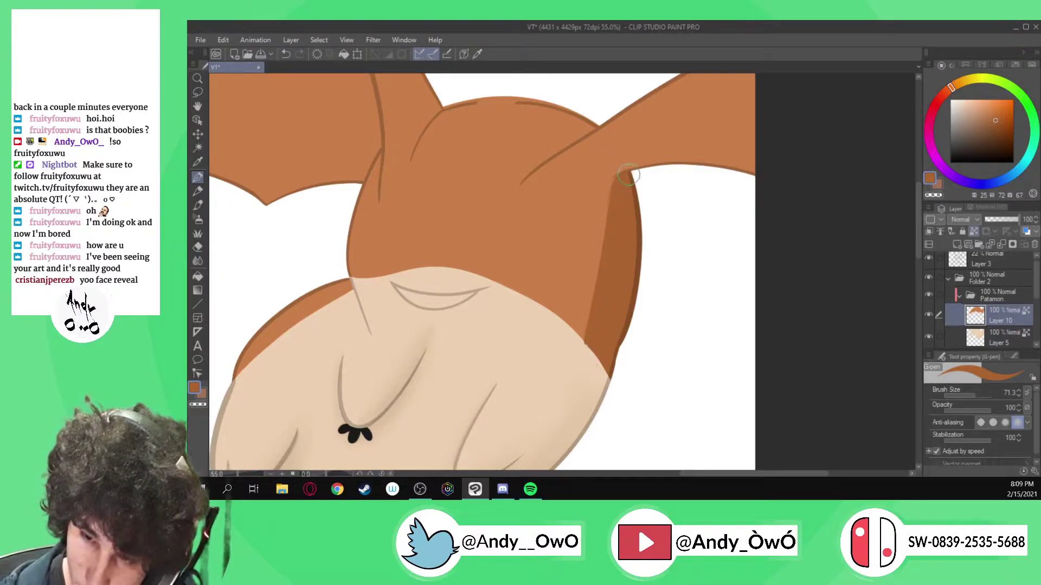
- Erase the stray dark orange paint along the belly's upper right edge on Layer 10 using the G-pen with transparent colour
{"action": "scroll", "coordinate": [604, 376], "scroll_direction": "up", "scroll_amount": 3}
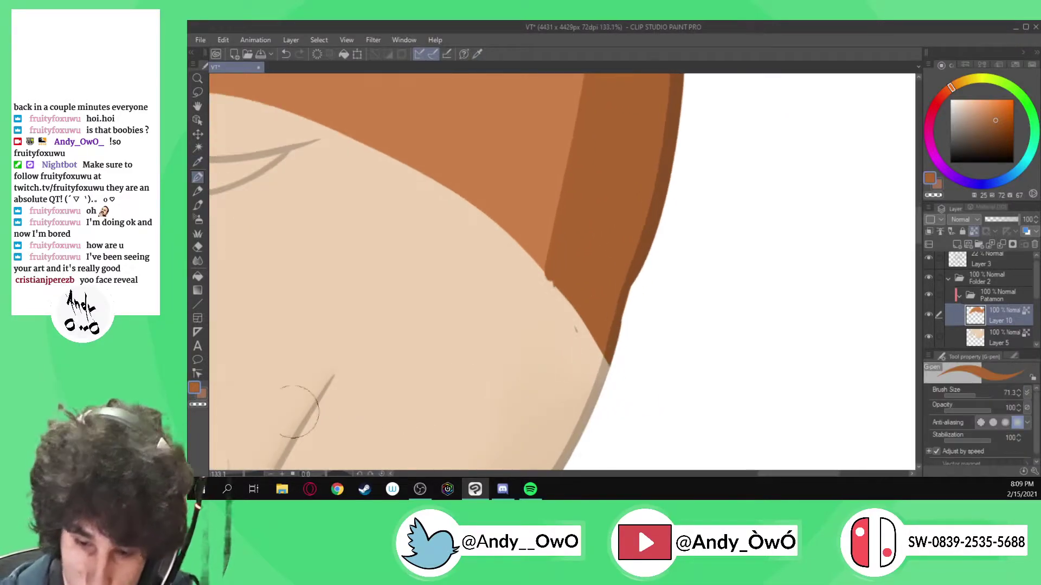
{"action": "left_click", "coordinate": [308, 413], "text": "alt"}
{"action": "scroll", "coordinate": [551, 293], "scroll_direction": "up", "scroll_amount": 2}
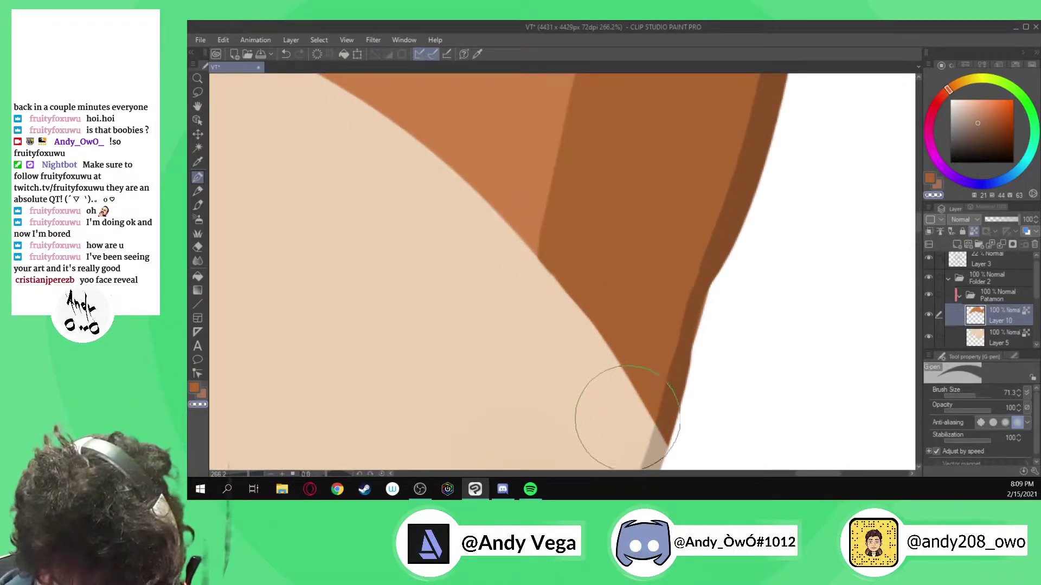
{"action": "scroll", "coordinate": [597, 353], "scroll_direction": "down", "scroll_amount": 1}
{"action": "key", "text": "i"}
{"action": "left_click", "coordinate": [607, 283], "text": "alt"}
{"action": "scroll", "coordinate": [596, 283], "scroll_direction": "up", "scroll_amount": 1}
{"action": "left_click", "coordinate": [561, 328]}
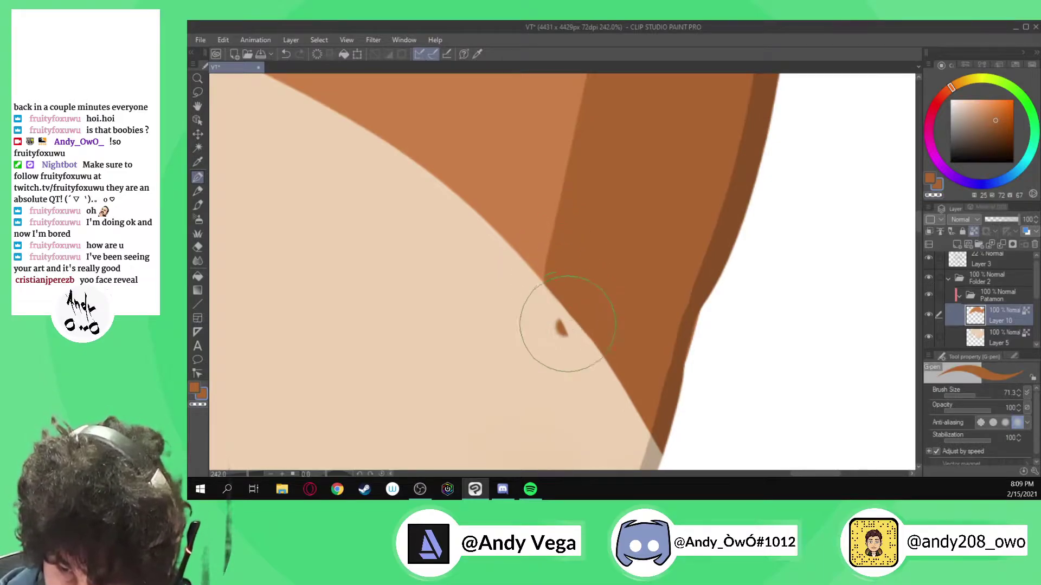
{"action": "left_click", "coordinate": [200, 403]}
{"action": "key", "text": "ctrl+z"}
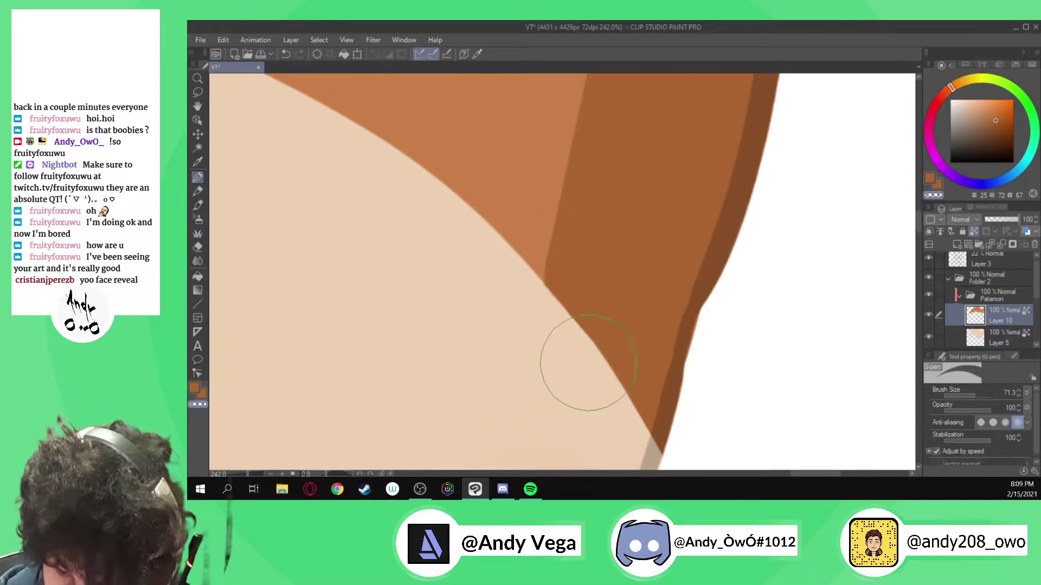
- Examine the paint along the belly's upper edge with Layer 5 hidden, and show Layer 5 again
{"action": "scroll", "coordinate": [623, 255], "scroll_direction": "down", "scroll_amount": 4}
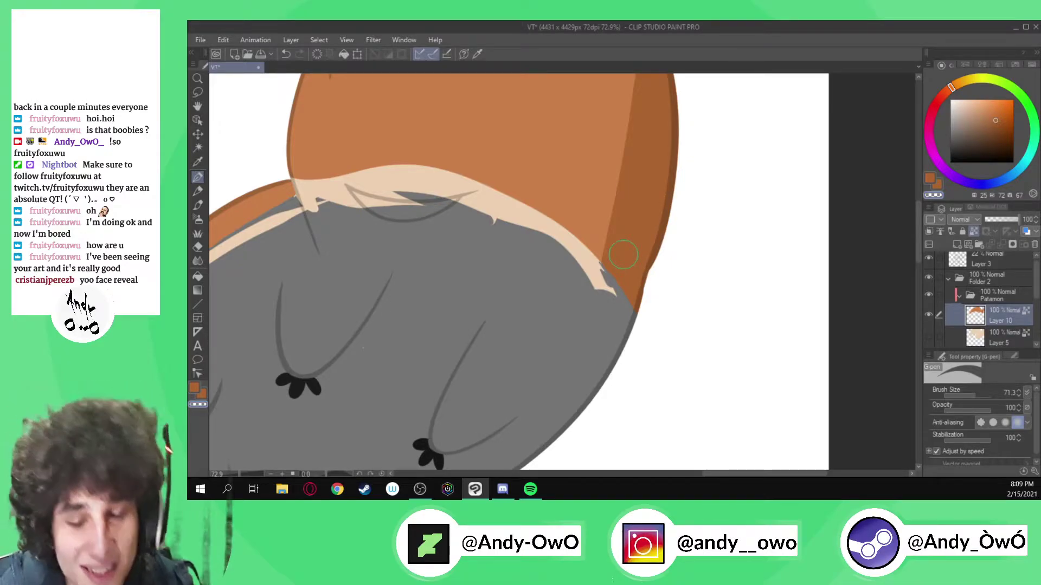
{"action": "scroll", "coordinate": [623, 255], "scroll_direction": "down", "scroll_amount": 4}
{"action": "scroll", "coordinate": [579, 236], "scroll_direction": "up", "scroll_amount": 3}
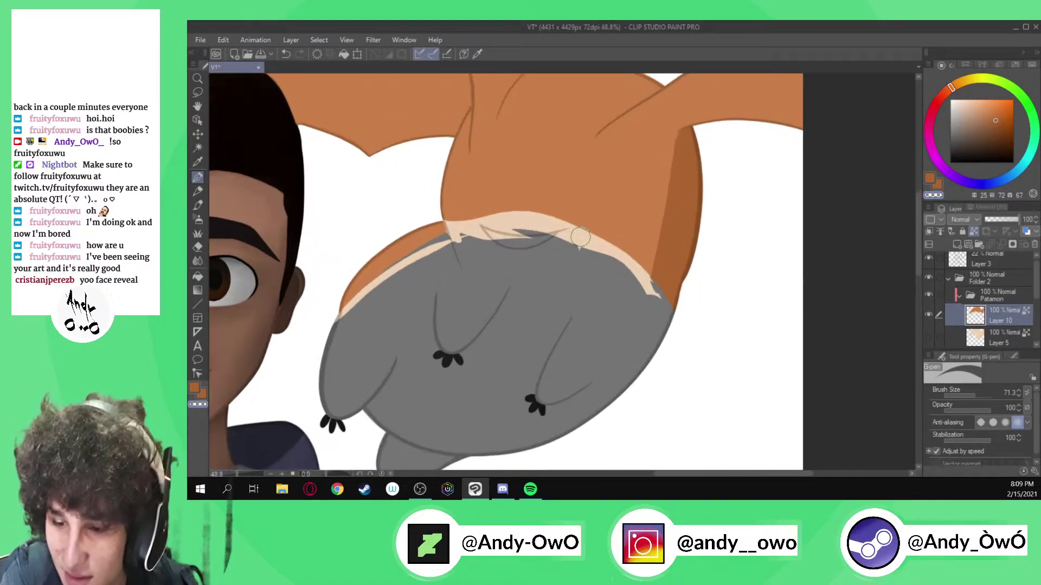
{"action": "scroll", "coordinate": [518, 223], "scroll_direction": "up", "scroll_amount": 2}
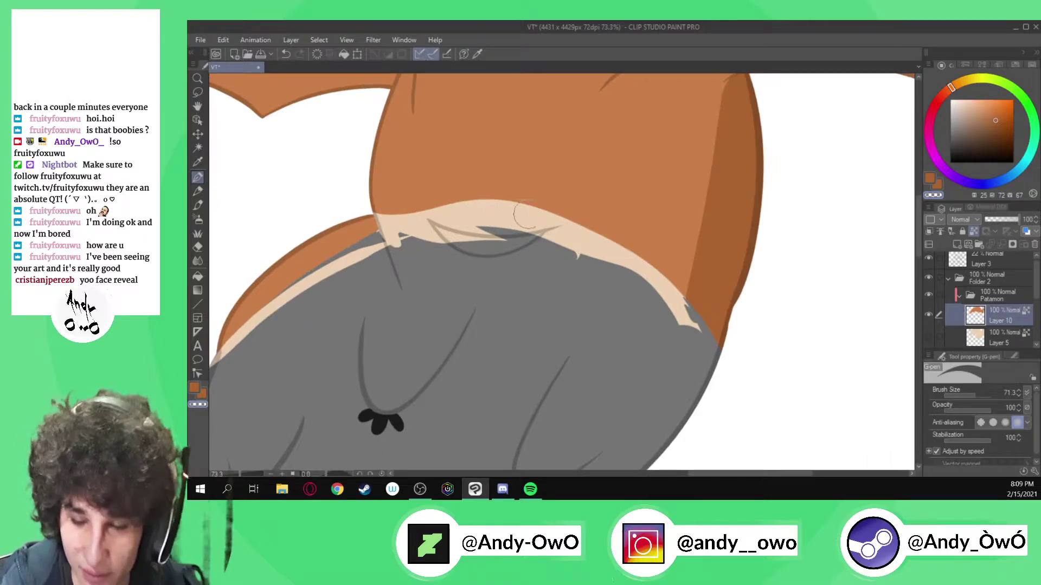
{"action": "scroll", "coordinate": [542, 228], "scroll_direction": "down", "scroll_amount": 3}
{"action": "scroll", "coordinate": [549, 231], "scroll_direction": "up", "scroll_amount": 1}
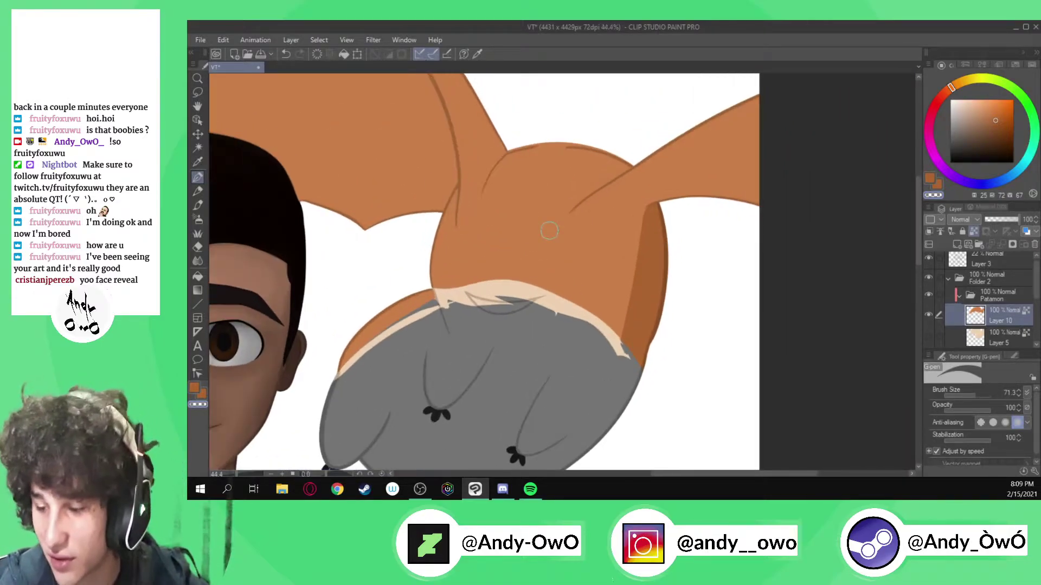
{"action": "left_click", "coordinate": [929, 337]}
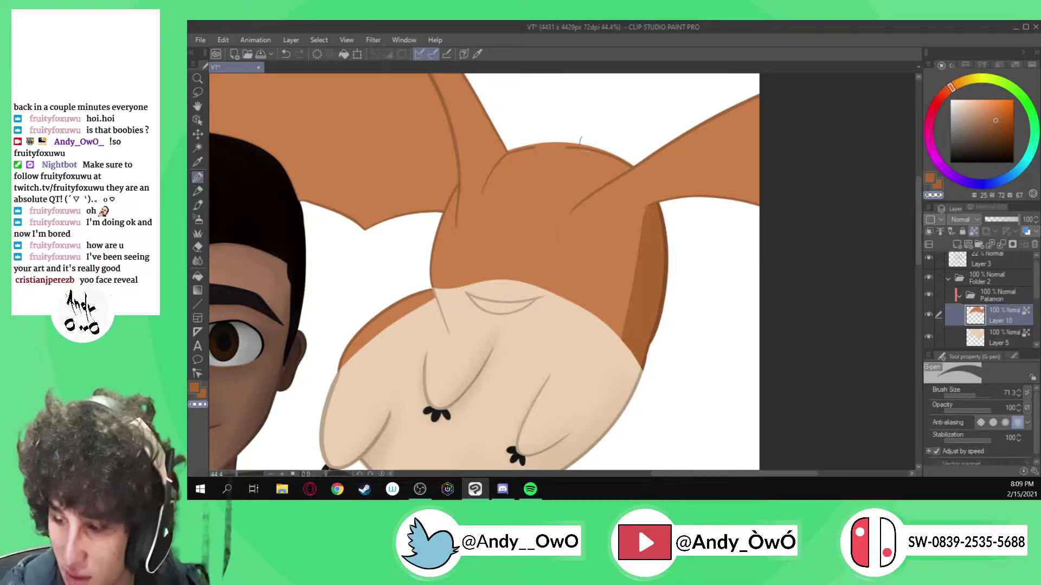
{"action": "scroll", "coordinate": [575, 146], "scroll_direction": "up", "scroll_amount": 2}
{"action": "mouse_move", "coordinate": [539, 254]}
{"action": "left_mouse_down"}
{"action": "mouse_move", "coordinate": [548, 233]}
{"action": "mouse_move", "coordinate": [596, 194]}
{"action": "left_mouse_up"}
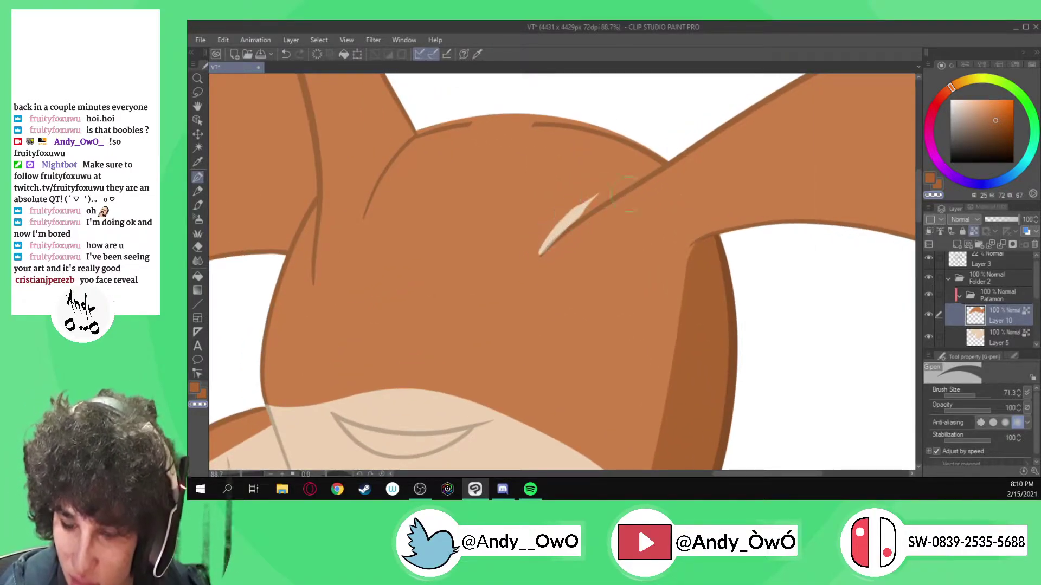
{"action": "key", "text": "ctrl+z"}
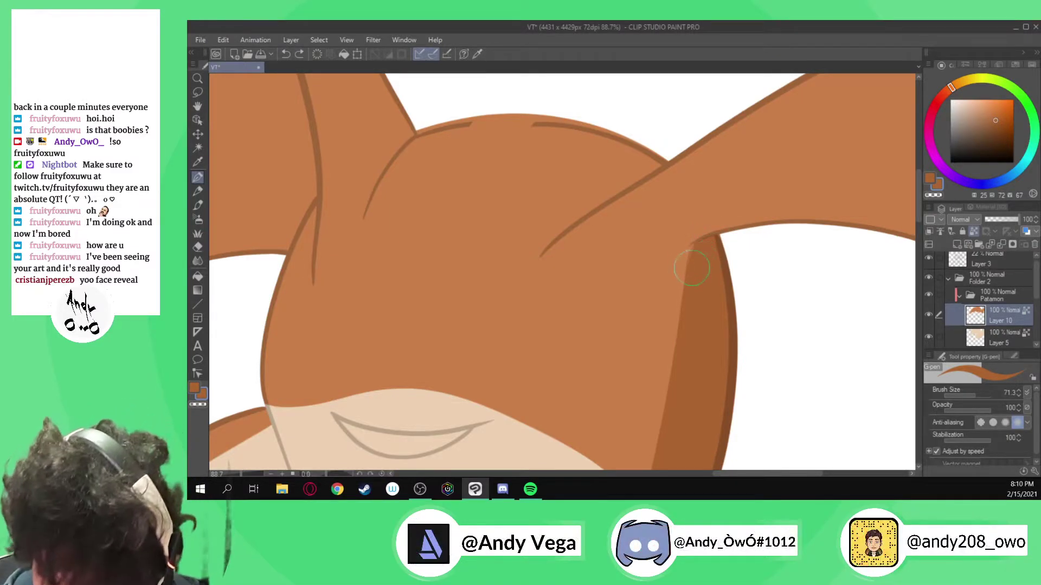
- Paint a tapered darker orange shadow on the head along the crease of the right ear, reaching up to the head's outline
{"action": "left_click", "coordinate": [721, 239]}
{"action": "mouse_move", "coordinate": [561, 230]}
{"action": "left_mouse_down"}
{"action": "mouse_move", "coordinate": [664, 153]}
{"action": "mouse_move", "coordinate": [570, 226]}
{"action": "mouse_move", "coordinate": [654, 161]}
{"action": "mouse_move", "coordinate": [590, 211]}
{"action": "left_mouse_up"}
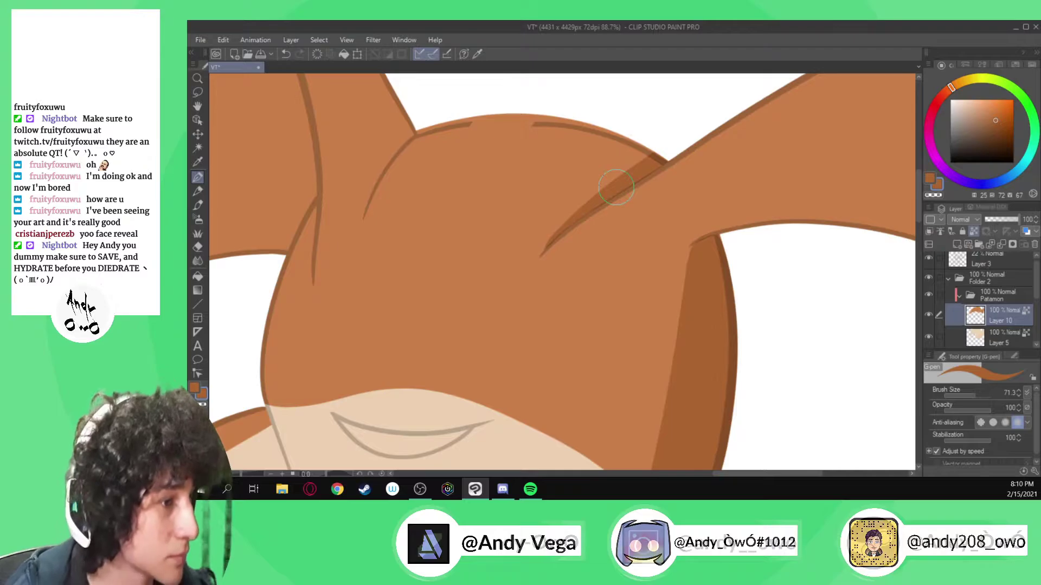
{"action": "scroll", "coordinate": [607, 206], "scroll_direction": "down", "scroll_amount": 5}
{"action": "scroll", "coordinate": [594, 225], "scroll_direction": "up", "scroll_amount": 4}
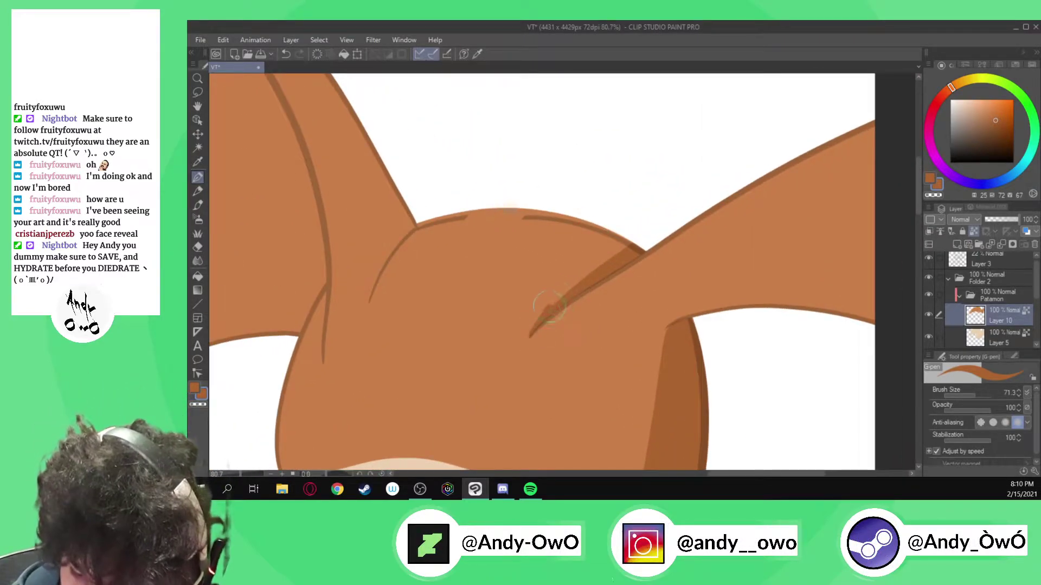
{"action": "left_click_drag", "start_coordinate": [548, 307], "coordinate": [619, 235]}
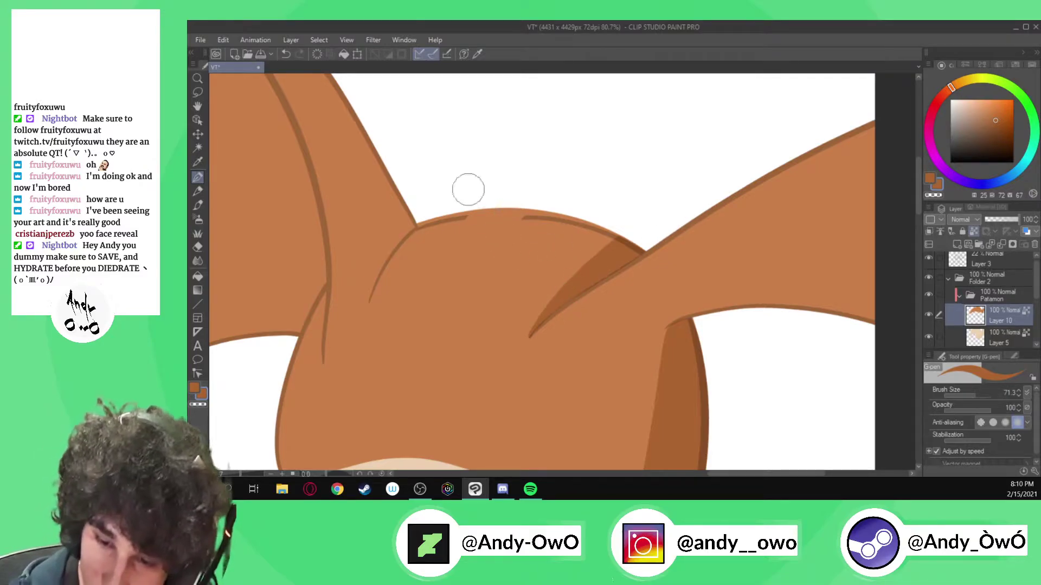
- Paint darker orange shadows on the head beside the left ear's crease and up along the ear's inner edge
{"action": "mouse_move", "coordinate": [369, 301]}
{"action": "left_mouse_down"}
{"action": "mouse_move", "coordinate": [418, 212]}
{"action": "mouse_move", "coordinate": [390, 273]}
{"action": "mouse_move", "coordinate": [486, 181]}
{"action": "left_mouse_up"}
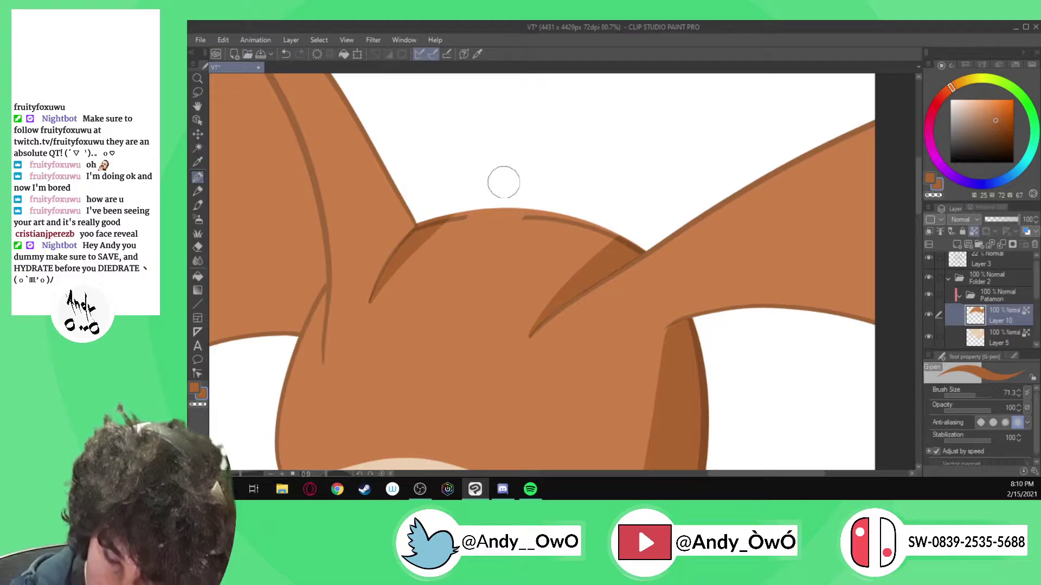
{"action": "left_click_drag", "start_coordinate": [374, 287], "coordinate": [405, 176]}
{"action": "left_click_drag", "start_coordinate": [391, 250], "coordinate": [412, 192]}
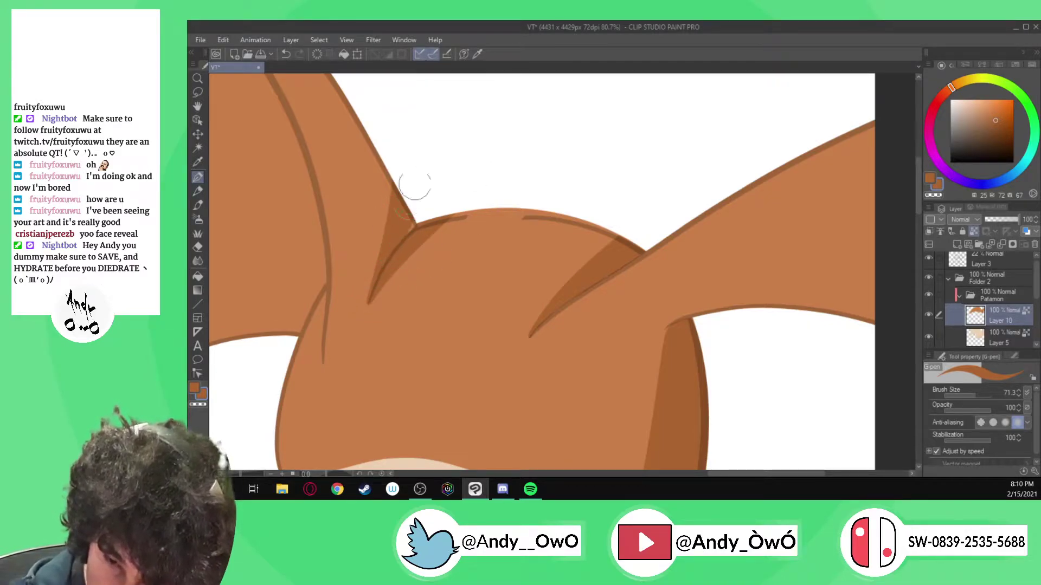
{"action": "scroll", "coordinate": [426, 325], "scroll_direction": "down", "scroll_amount": 3}
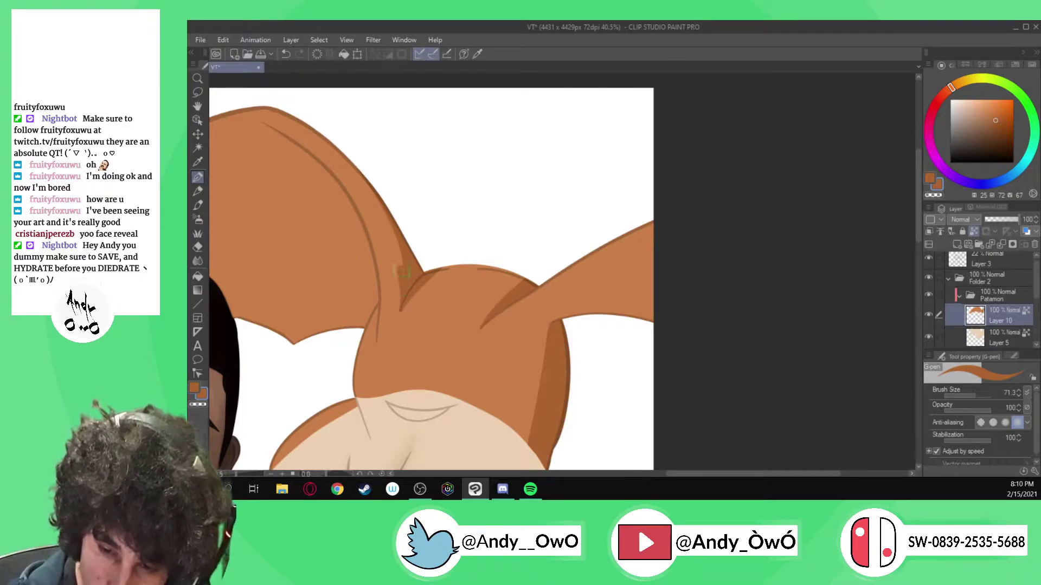
- Darken the head's shadow beside the left ear with an orange of saturation 74 and brightness 60, extending it along the head's outline
{"action": "scroll", "coordinate": [526, 328], "scroll_direction": "up", "scroll_amount": 2}
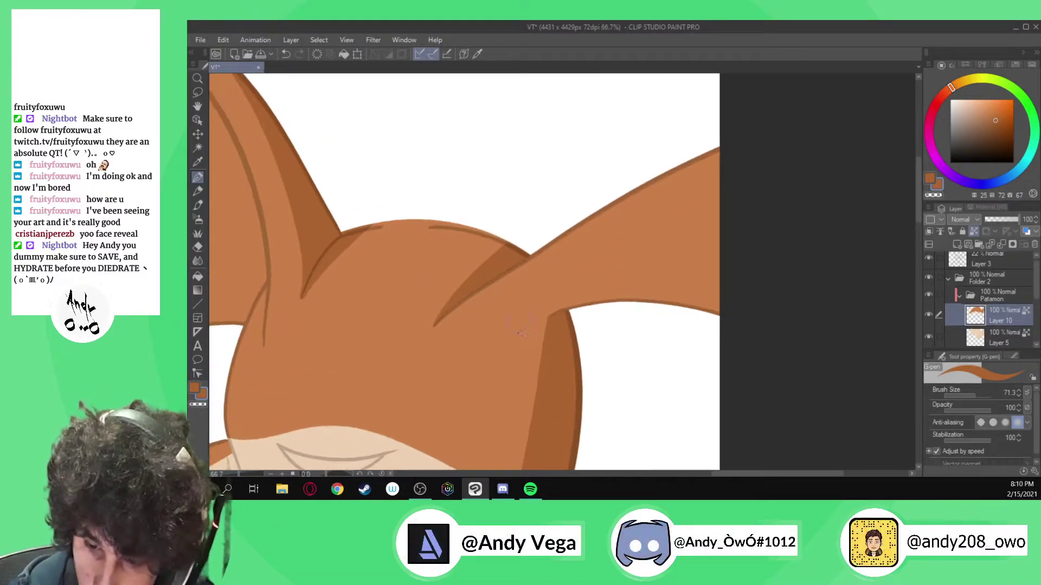
{"action": "scroll", "coordinate": [515, 317], "scroll_direction": "down", "scroll_amount": 2}
{"action": "scroll", "coordinate": [348, 257], "scroll_direction": "up", "scroll_amount": 2}
{"action": "left_click", "coordinate": [996, 124]}
{"action": "scroll", "coordinate": [447, 314], "scroll_direction": "up", "scroll_amount": 3}
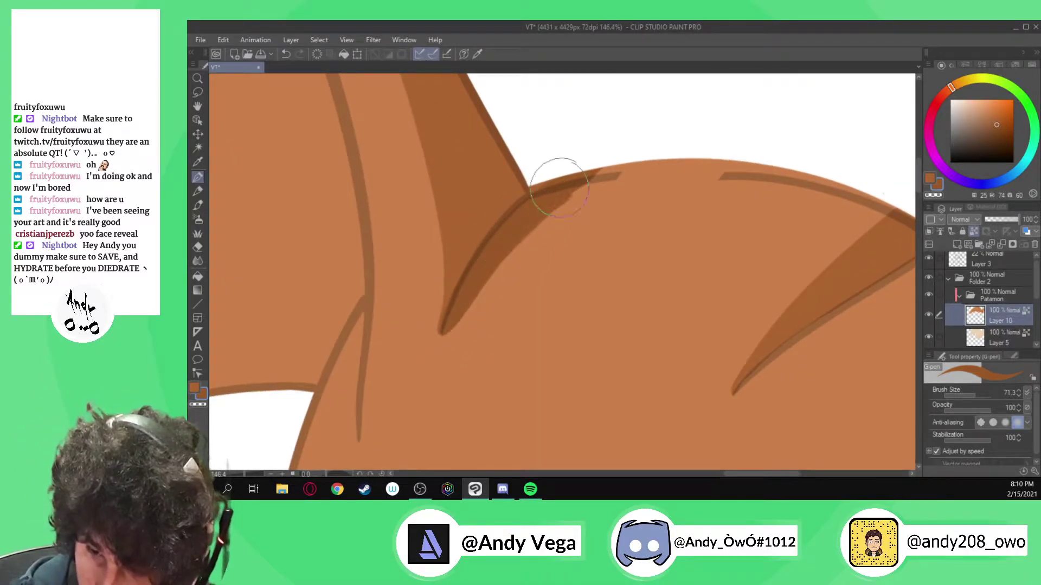
{"action": "left_click_drag", "start_coordinate": [600, 169], "coordinate": [670, 123]}
- Refine the border between the left ear's shadow and the darker head shadow, sampling each shadow's tone for the G-pen
{"action": "left_click", "coordinate": [477, 228], "text": "alt"}
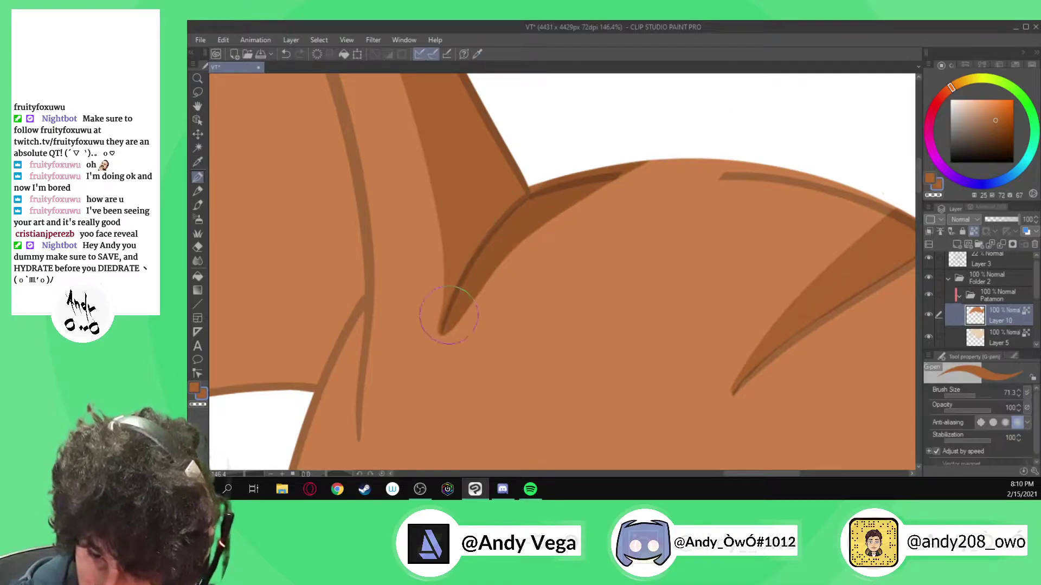
{"action": "scroll", "coordinate": [447, 318], "scroll_direction": "up", "scroll_amount": 2}
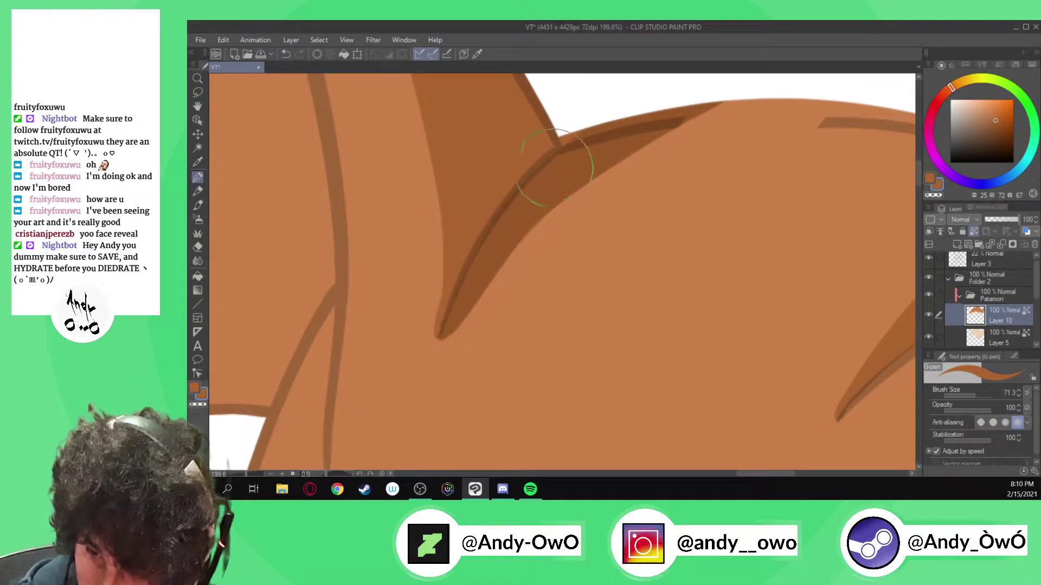
{"action": "scroll", "coordinate": [574, 178], "scroll_direction": "down", "scroll_amount": 1}
{"action": "key", "text": "alt"}
{"action": "left_click", "coordinate": [591, 151], "text": "alt"}
{"action": "scroll", "coordinate": [591, 151], "scroll_direction": "up", "scroll_amount": 3}
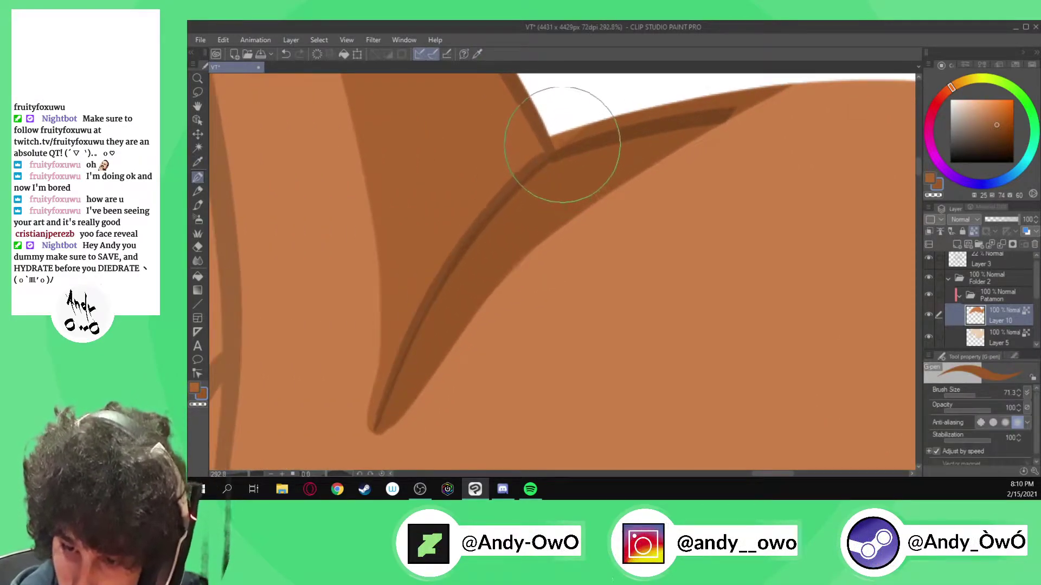
{"action": "left_click_drag", "start_coordinate": [569, 148], "coordinate": [667, 100]}
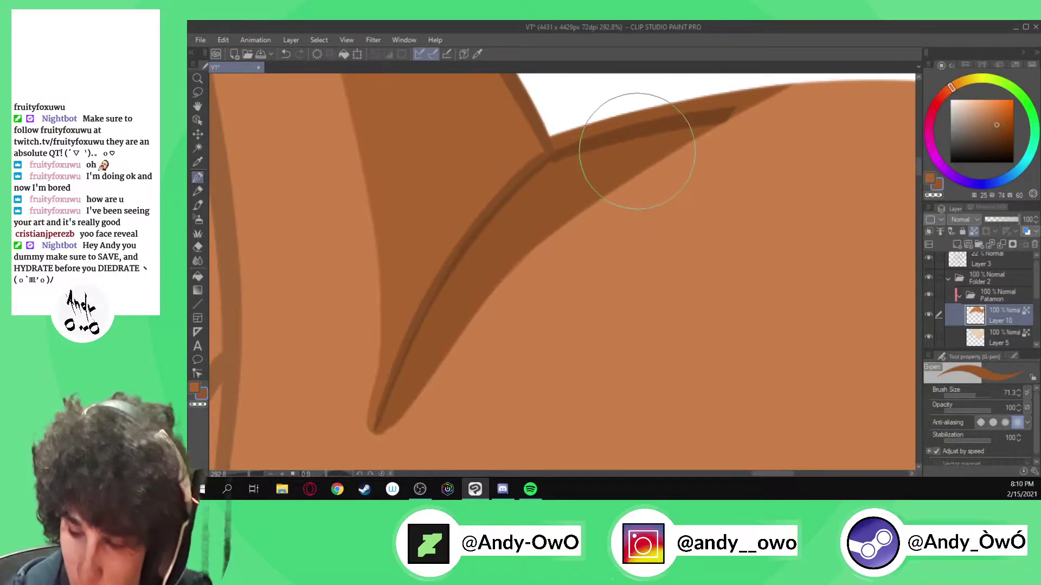
- Hide the line art on Layer 3 and soften the head shadow beside the left ear with the Blend tool at size 22.5
{"action": "left_click", "coordinate": [928, 259]}
{"action": "scroll", "coordinate": [590, 313], "scroll_direction": "down", "scroll_amount": 3}
{"action": "scroll", "coordinate": [590, 314], "scroll_direction": "down", "scroll_amount": 5}
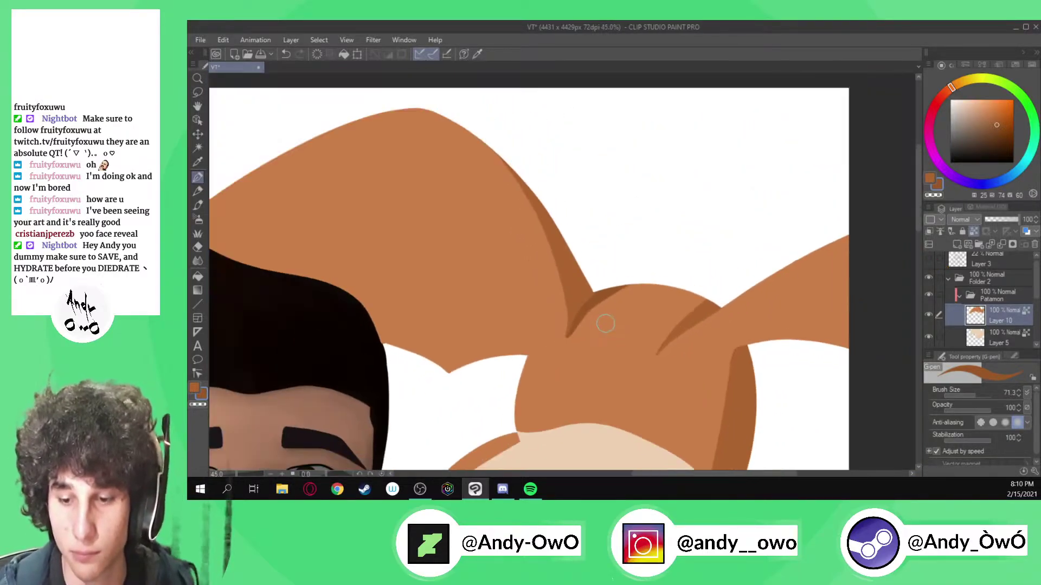
{"action": "key", "text": "j"}
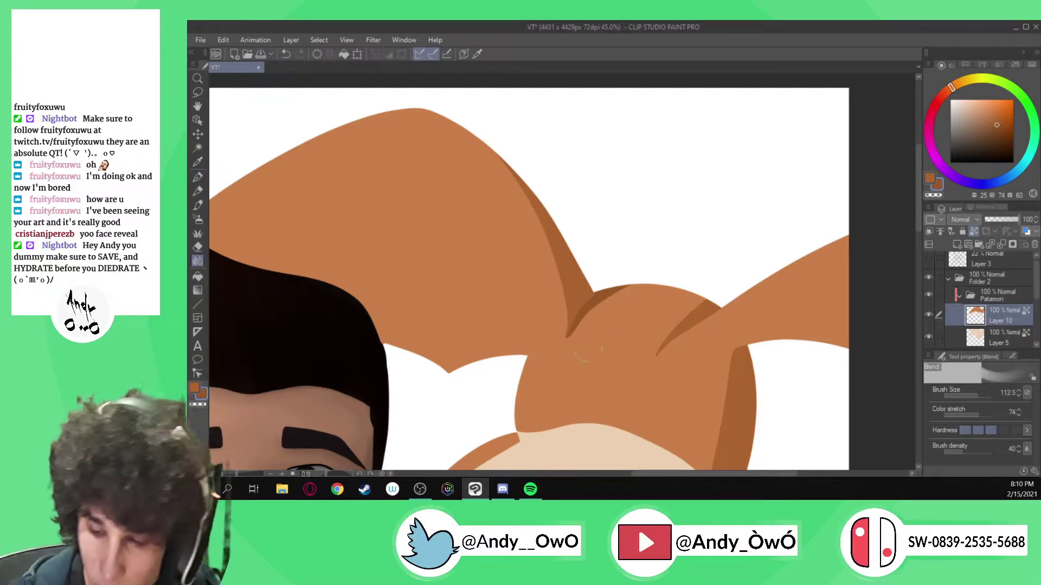
{"action": "scroll", "coordinate": [551, 330], "scroll_direction": "up", "scroll_amount": 4}
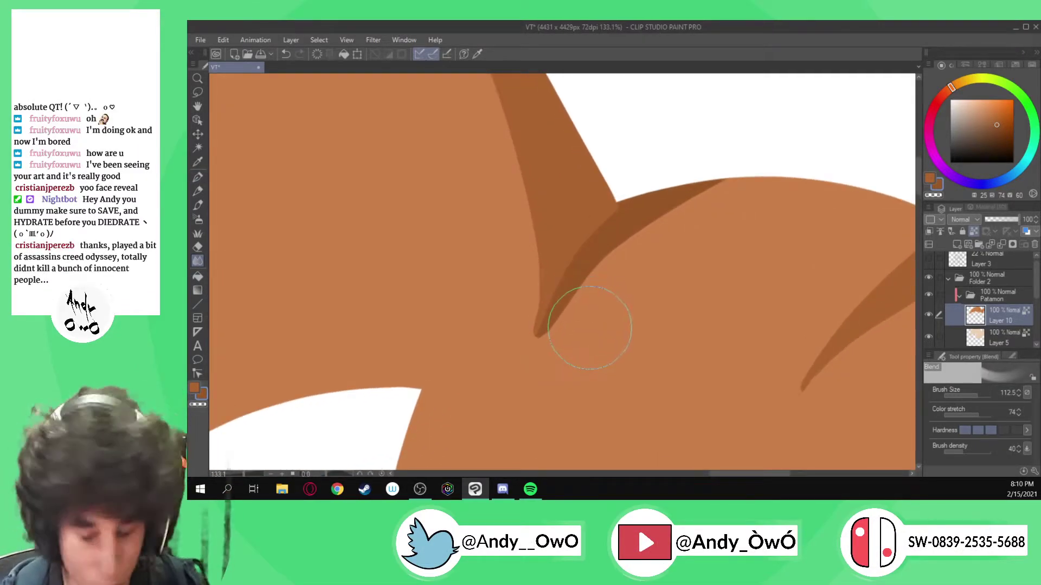
{"action": "mouse_move", "coordinate": [591, 352]}
{"action": "left_mouse_down", "text": "ctrl+alt"}
{"action": "mouse_move", "coordinate": [603, 335]}
{"action": "mouse_move", "coordinate": [583, 321]}
{"action": "left_mouse_up", "text": "ctrl+alt"}
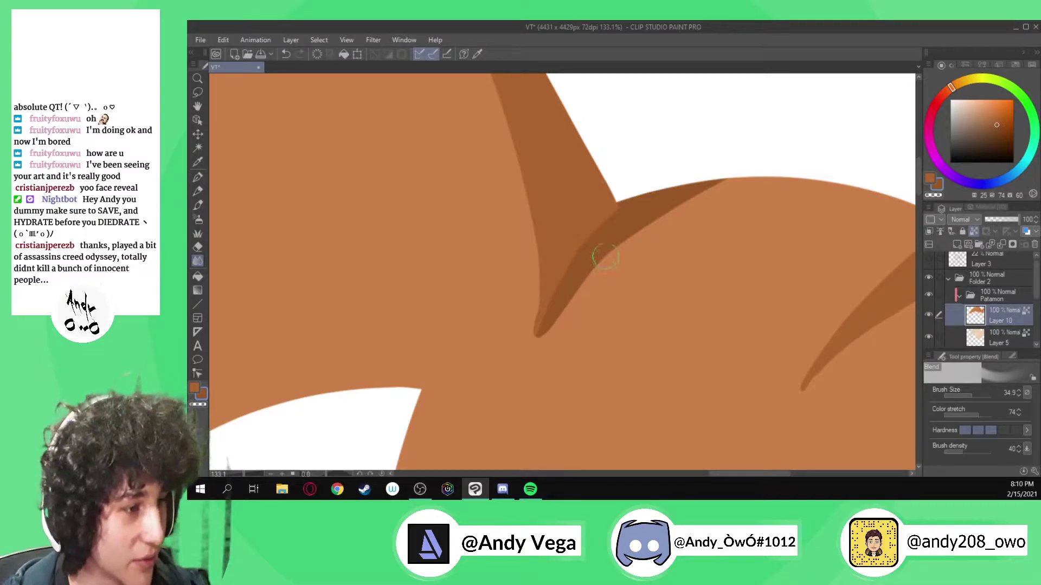
{"action": "left_click_drag", "start_coordinate": [589, 295], "coordinate": [582, 287], "text": "ctrl+alt"}
{"action": "mouse_move", "coordinate": [559, 325]}
{"action": "left_mouse_down"}
{"action": "mouse_move", "coordinate": [552, 323]}
{"action": "mouse_move", "coordinate": [642, 233]}
{"action": "mouse_move", "coordinate": [705, 198]}
{"action": "left_mouse_up"}
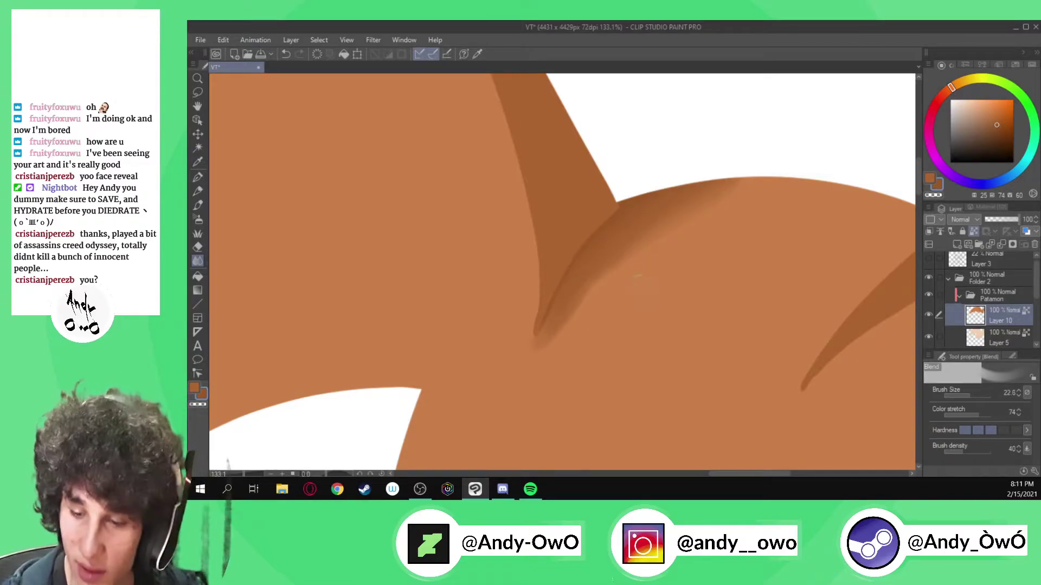
- Blend the left ear's head shadow wider at size 39.6, and soften the head shadow beside the right ear at size 61.8
{"action": "key", "text": "]"}
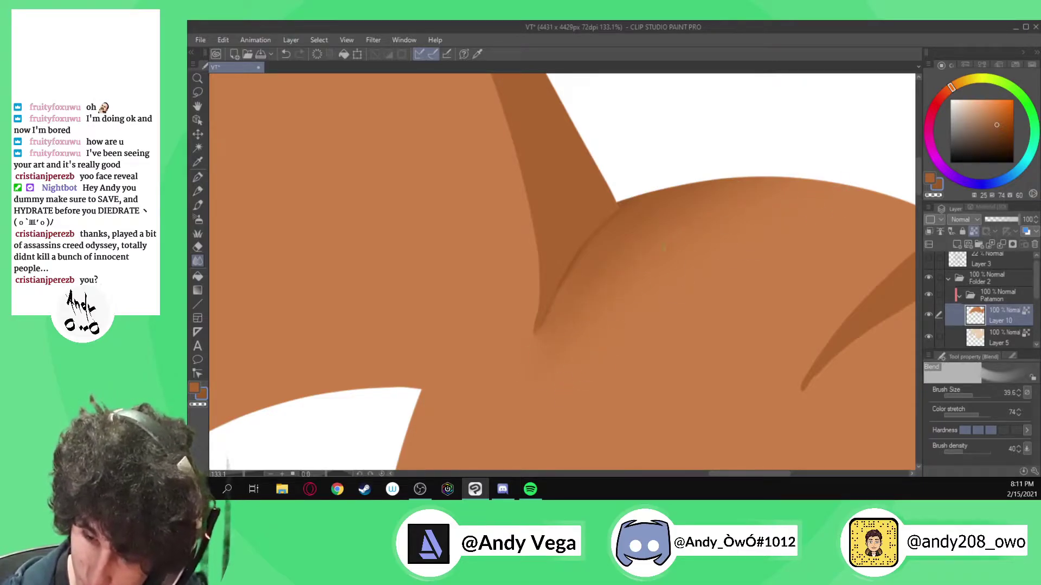
{"action": "scroll", "coordinate": [684, 196], "scroll_direction": "down", "scroll_amount": 3}
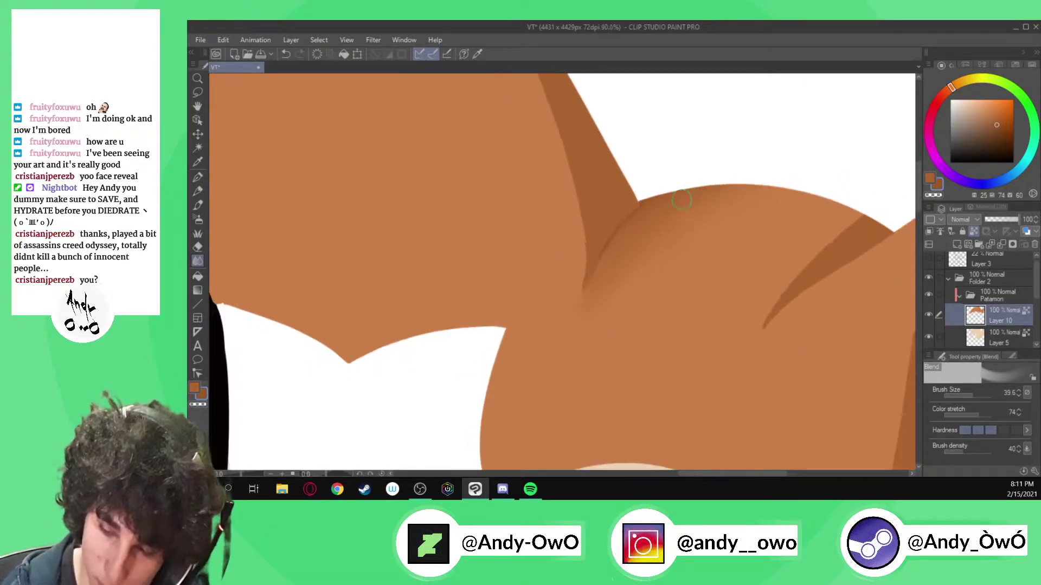
{"action": "scroll", "coordinate": [715, 203], "scroll_direction": "up", "scroll_amount": 2}
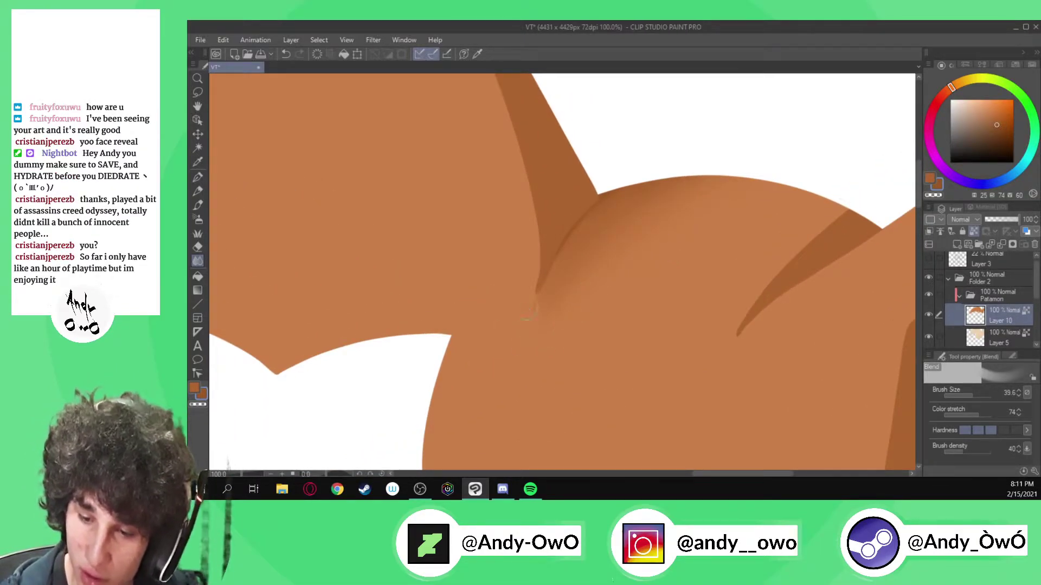
{"action": "left_click_drag", "start_coordinate": [583, 317], "coordinate": [600, 317], "text": "ctrl+alt"}
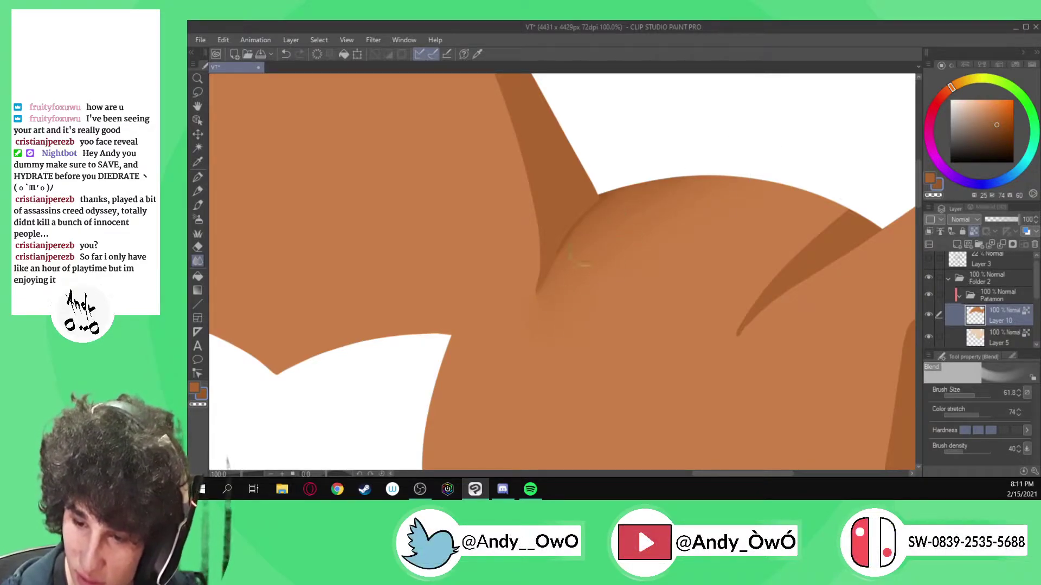
{"action": "mouse_move", "coordinate": [728, 337]}
{"action": "left_mouse_down"}
{"action": "mouse_move", "coordinate": [803, 235]}
{"action": "mouse_move", "coordinate": [855, 224]}
{"action": "left_mouse_up"}
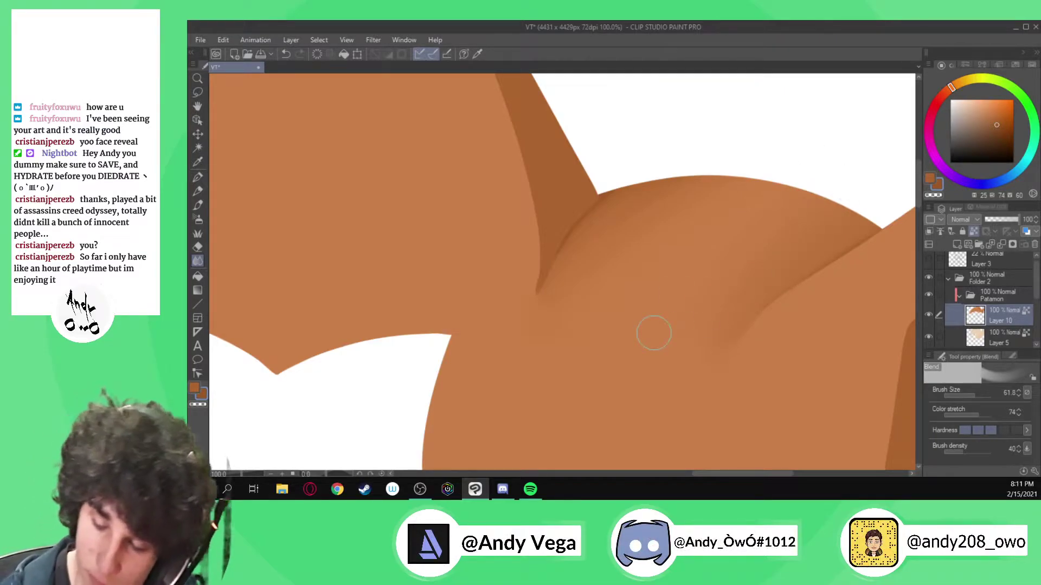
- Soften the dark shadow down the body's right side into the lighter orange with the Blend tool at size 61.8
{"action": "scroll", "coordinate": [597, 292], "scroll_direction": "down", "scroll_amount": 3}
{"action": "scroll", "coordinate": [655, 347], "scroll_direction": "up", "scroll_amount": 1}
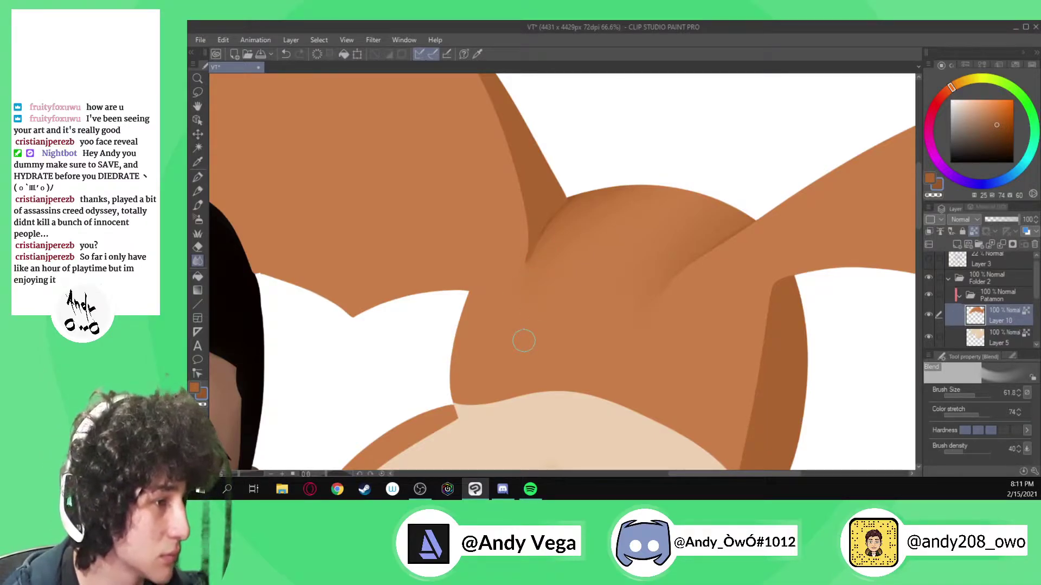
{"action": "scroll", "coordinate": [523, 341], "scroll_direction": "down", "scroll_amount": 3}
{"action": "scroll", "coordinate": [639, 427], "scroll_direction": "up", "scroll_amount": 4}
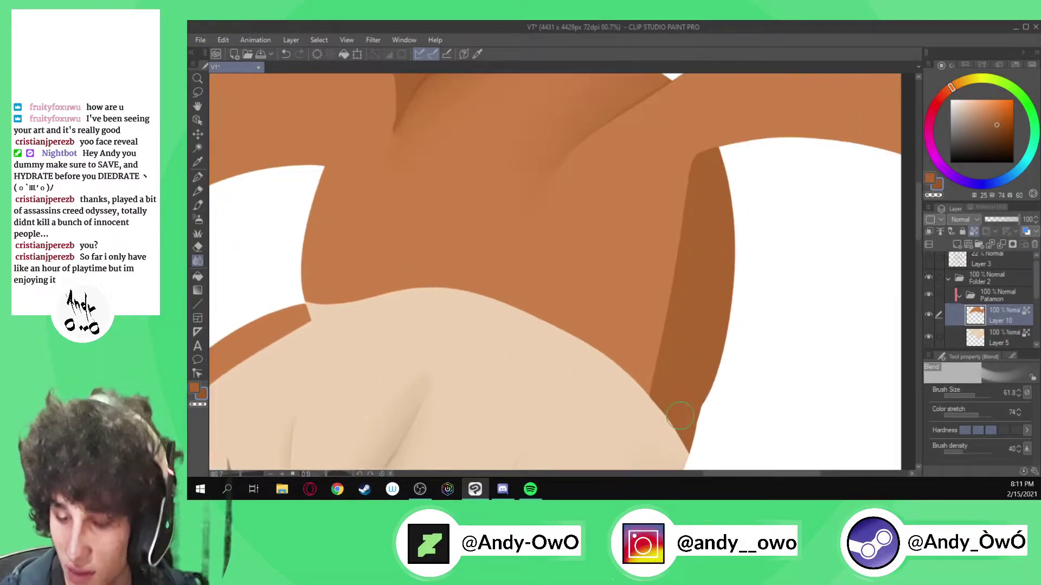
{"action": "left_click_drag", "start_coordinate": [642, 325], "coordinate": [658, 370]}
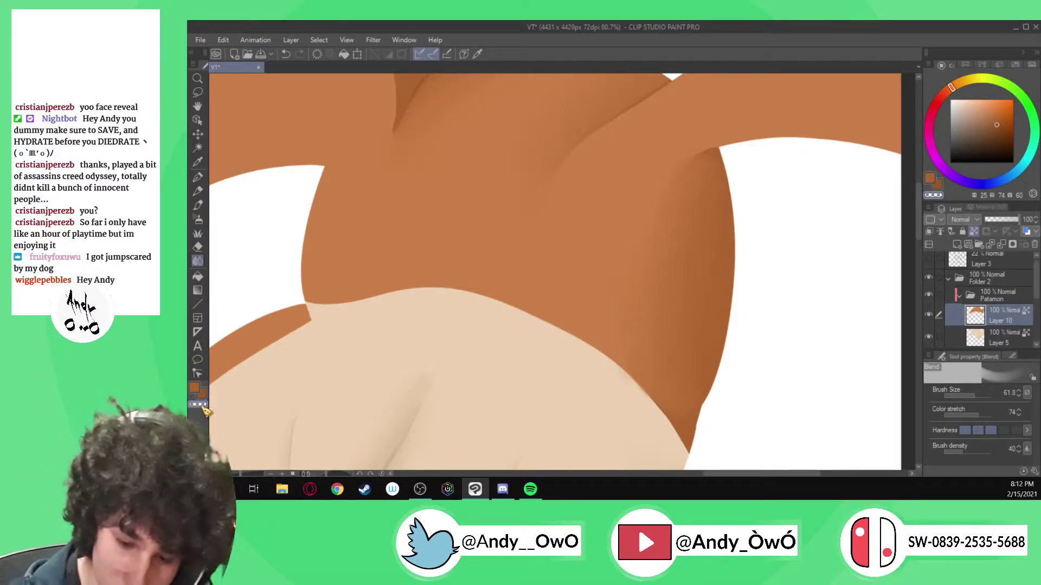
- Trim the smeared orange along the belly's upper-right edge using the G-pen in transparent colour at size 71.3
{"action": "key", "text": "p"}
{"action": "scroll", "coordinate": [650, 404], "scroll_direction": "up", "scroll_amount": 3}
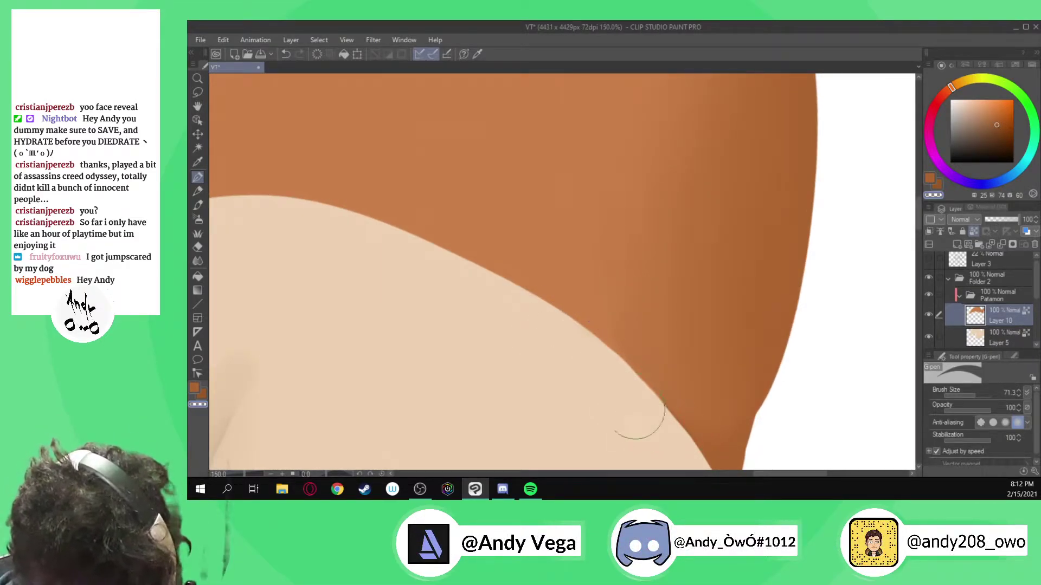
{"action": "scroll", "coordinate": [645, 379], "scroll_direction": "down", "scroll_amount": 3}
{"action": "scroll", "coordinate": [653, 325], "scroll_direction": "up", "scroll_amount": 3}
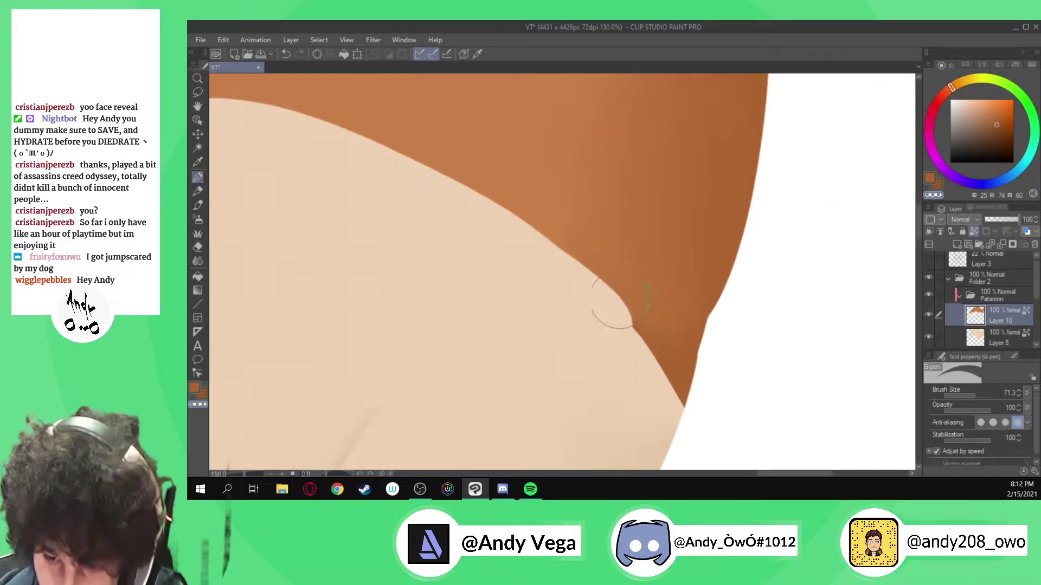
{"action": "left_click_drag", "start_coordinate": [528, 242], "coordinate": [569, 278]}
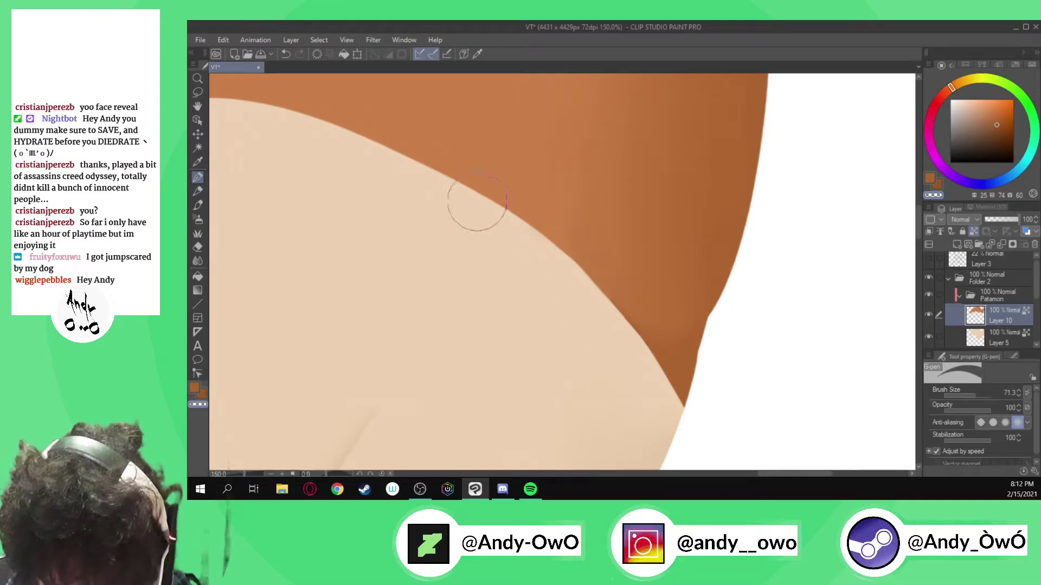
- Sample the nearby orange, retouch the belly's upper-right border with the G-pen at size 11.1, and blend the adjoining shadow at size 22.1
{"action": "left_click", "coordinate": [618, 300], "text": "alt"}
{"action": "key", "text": "p"}
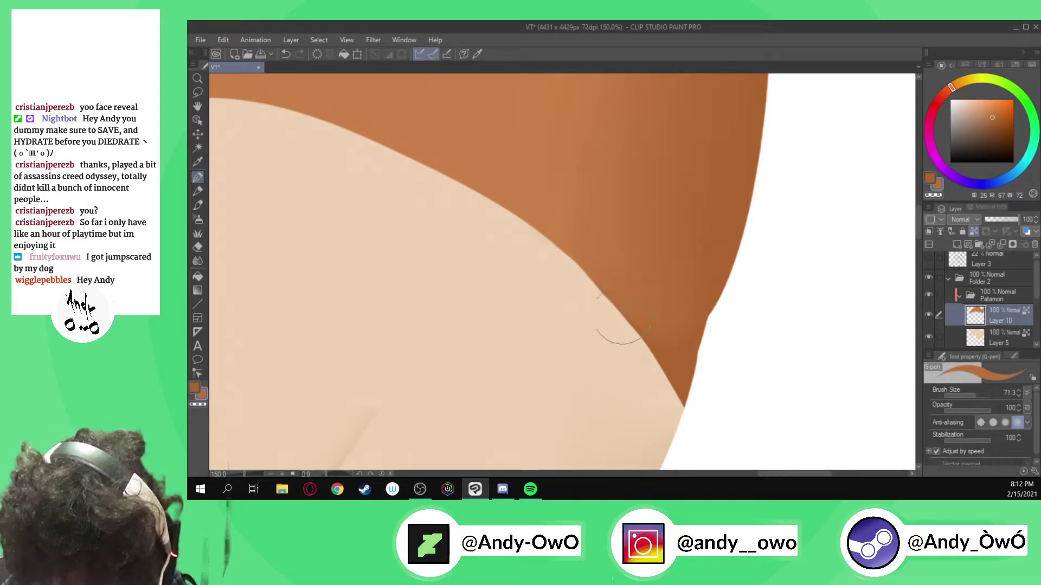
{"action": "left_click_drag", "start_coordinate": [598, 307], "coordinate": [584, 271], "text": "ctrl+alt"}
{"action": "key", "text": "ctrl+z"}
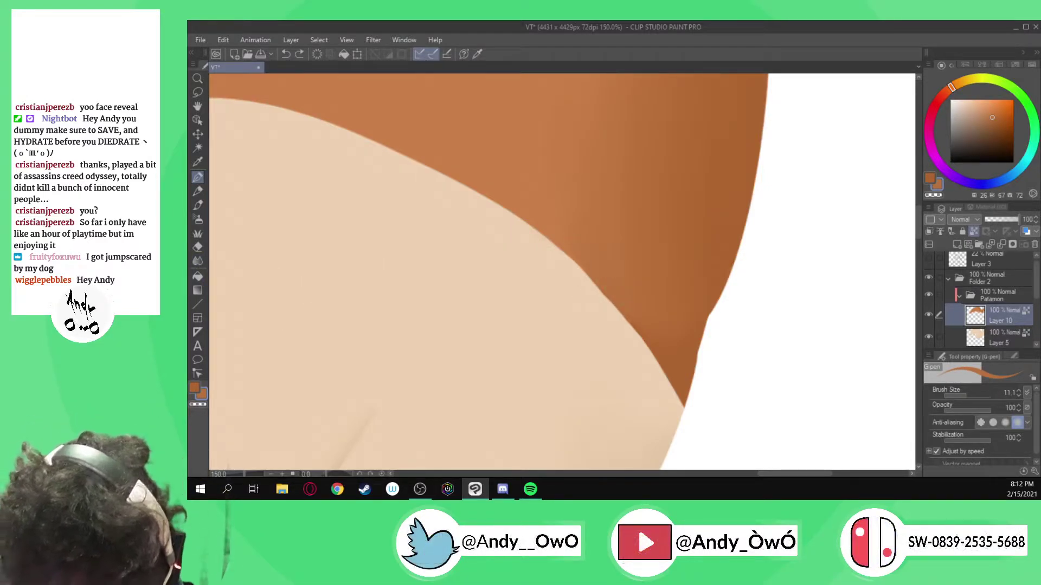
{"action": "left_click", "coordinate": [197, 260]}
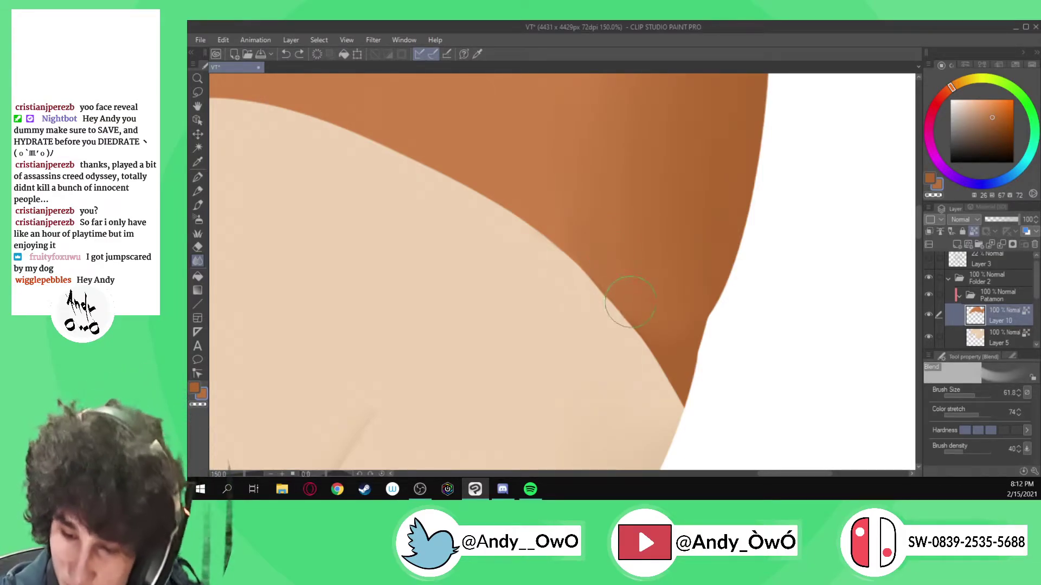
{"action": "left_click_drag", "start_coordinate": [625, 300], "coordinate": [618, 292]}
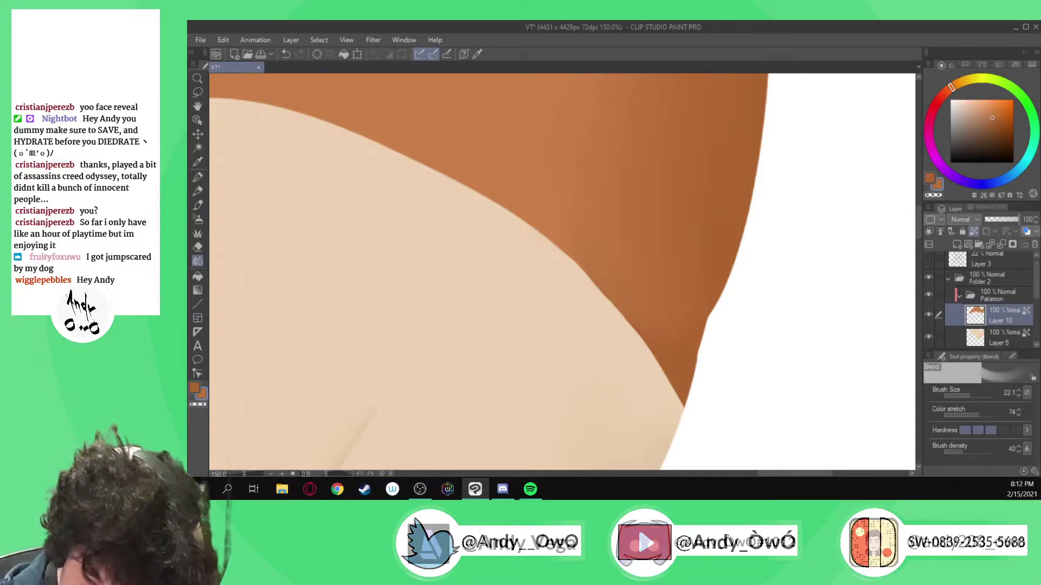
- Undo a trial blend stroke across the belly's edge and tidy that edge using the transparent G-pen at size 11.1
{"action": "scroll", "coordinate": [613, 320], "scroll_direction": "down", "scroll_amount": 3}
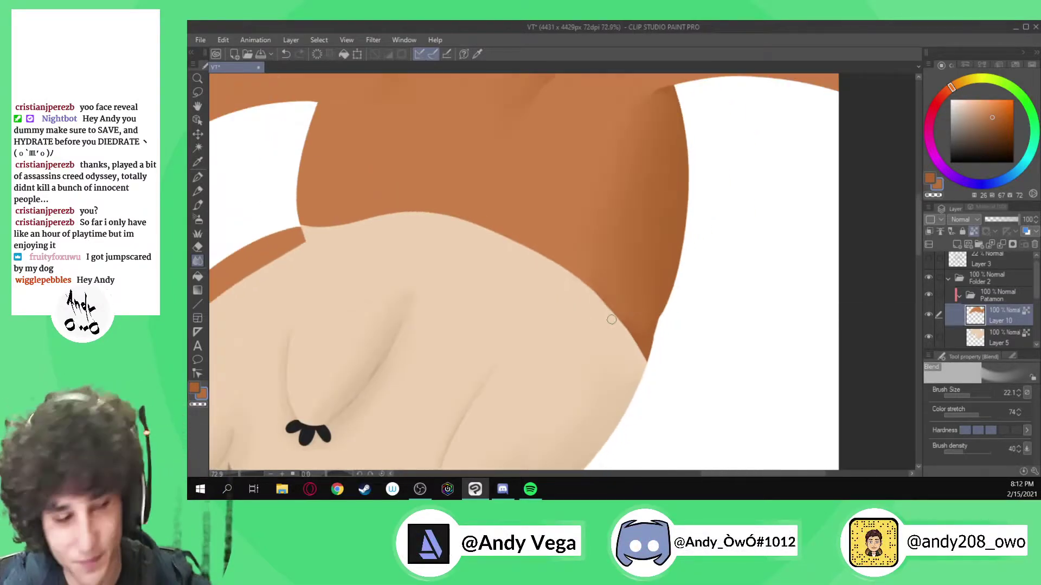
{"action": "scroll", "coordinate": [648, 342], "scroll_direction": "up", "scroll_amount": 3}
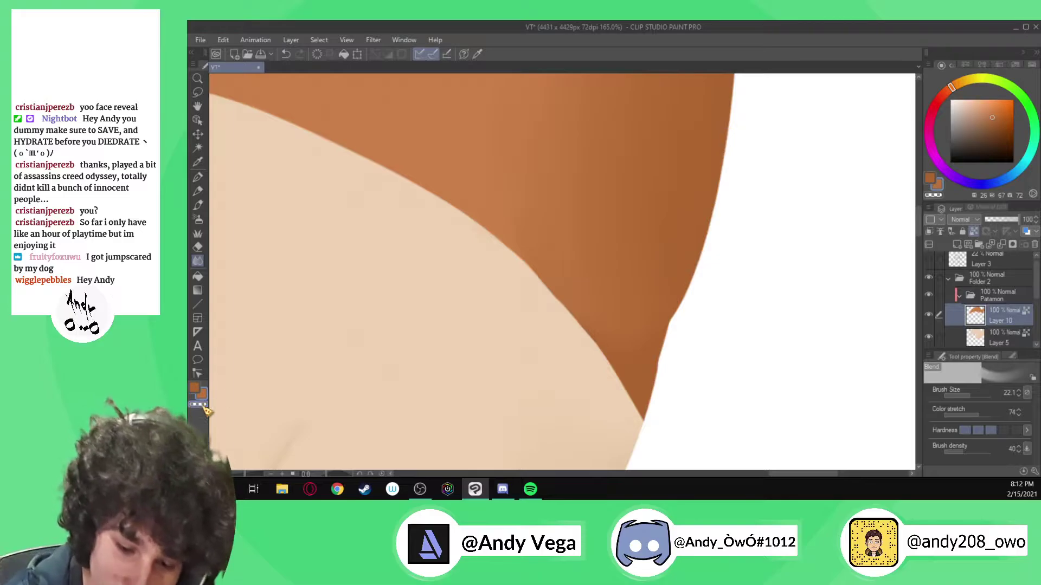
{"action": "left_click_drag", "start_coordinate": [521, 266], "coordinate": [569, 320]}
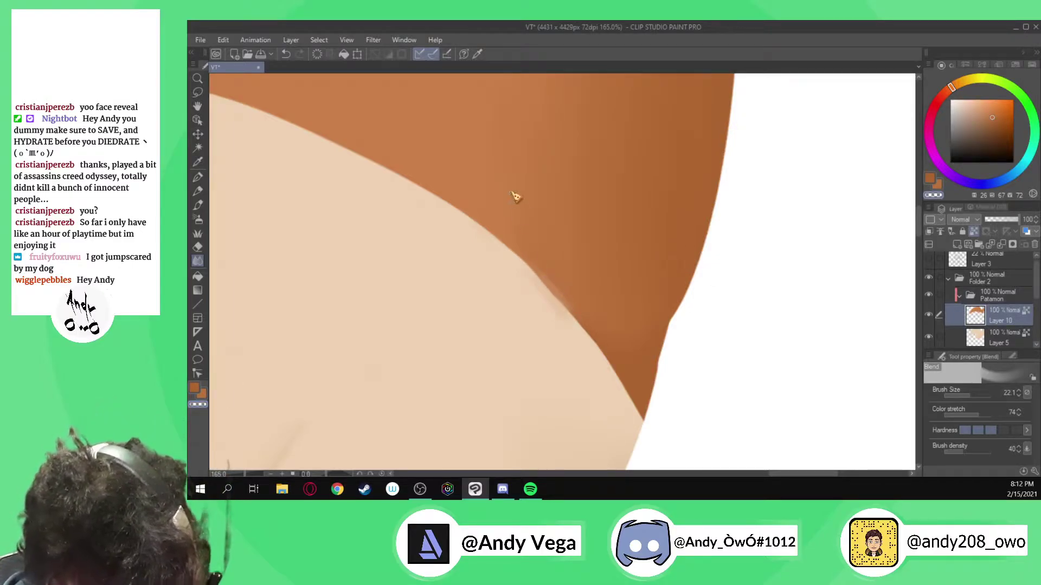
{"action": "key", "text": "ctrl+z"}
{"action": "left_click", "coordinate": [198, 178]}
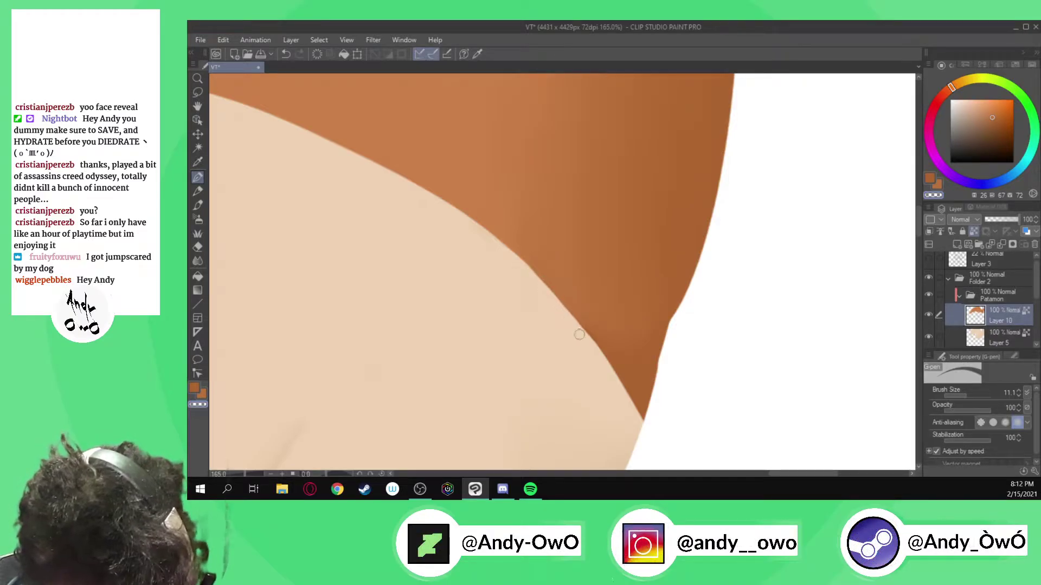
- Examine the shading of the head and body, checking it against the line art on Layer 3 and the colours beneath Layer 10
{"action": "scroll", "coordinate": [507, 265], "scroll_direction": "down", "scroll_amount": 6}
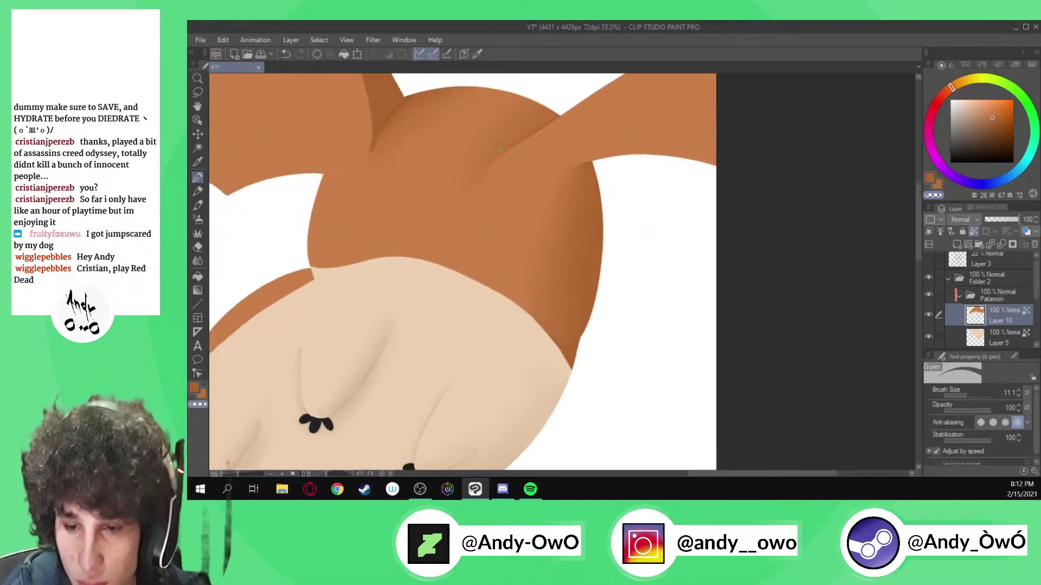
{"action": "scroll", "coordinate": [520, 151], "scroll_direction": "up", "scroll_amount": 1}
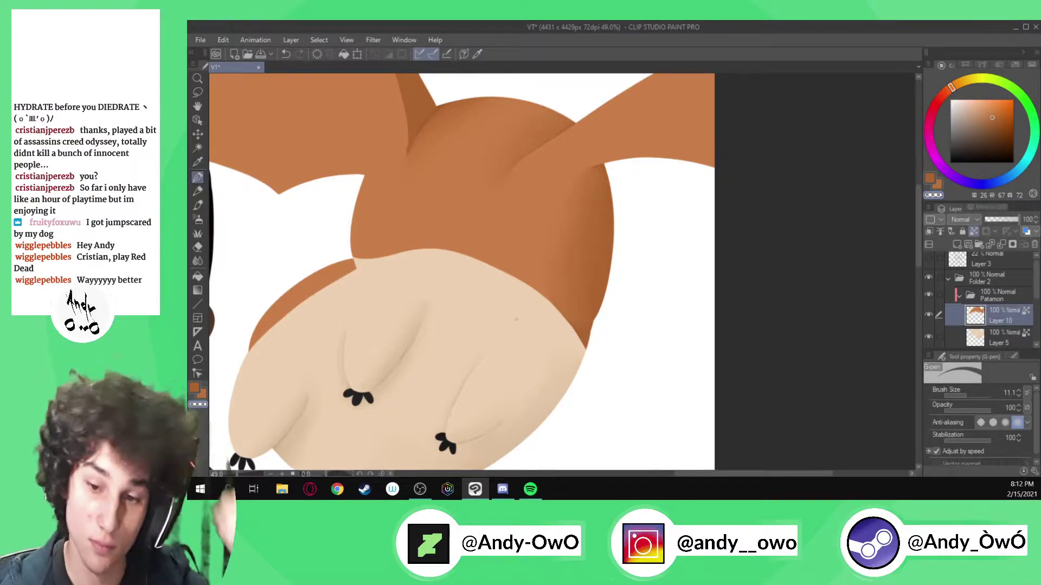
{"action": "scroll", "coordinate": [390, 195], "scroll_direction": "up", "scroll_amount": 2}
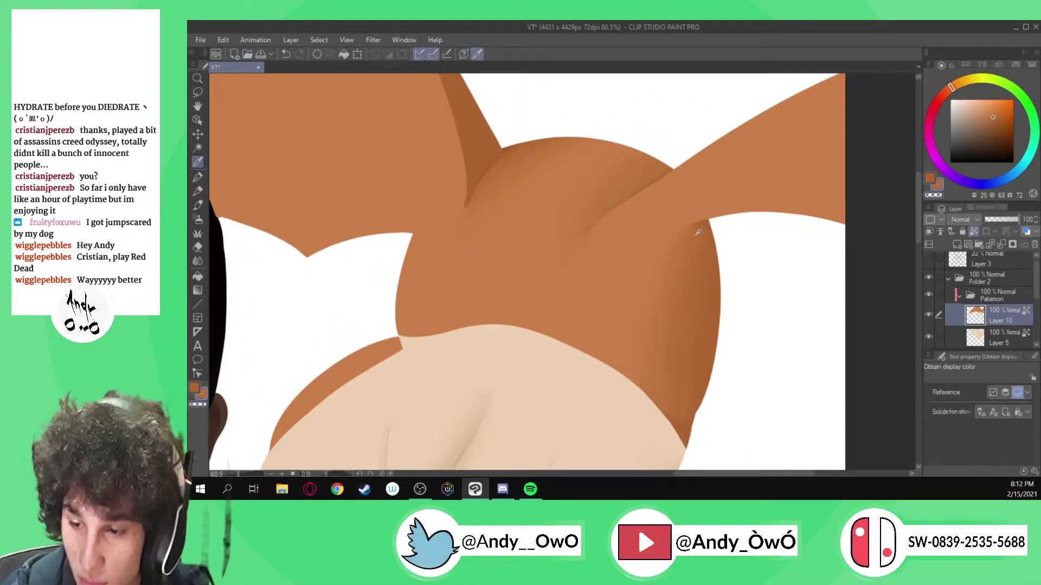
{"action": "scroll", "coordinate": [390, 195], "scroll_direction": "up", "scroll_amount": 1}
{"action": "scroll", "coordinate": [356, 369], "scroll_direction": "up", "scroll_amount": 4}
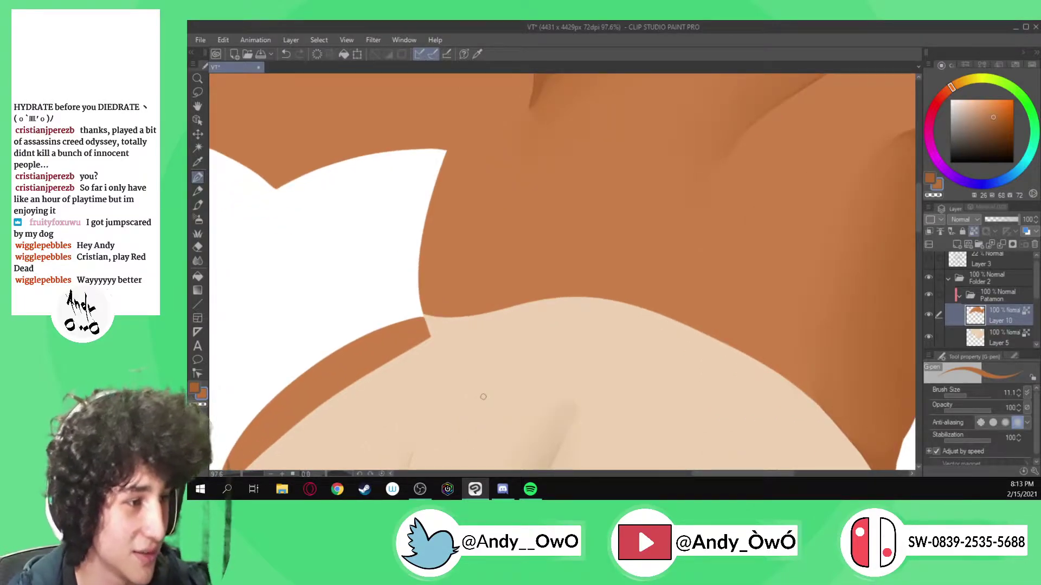
{"action": "scroll", "coordinate": [483, 396], "scroll_direction": "down", "scroll_amount": 3}
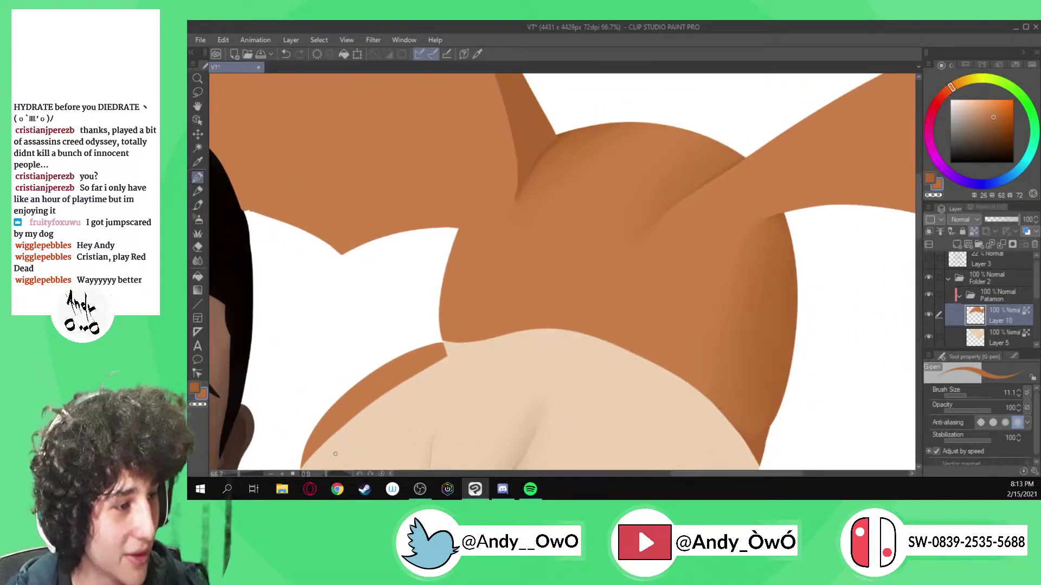
{"action": "scroll", "coordinate": [335, 453], "scroll_direction": "up", "scroll_amount": 1}
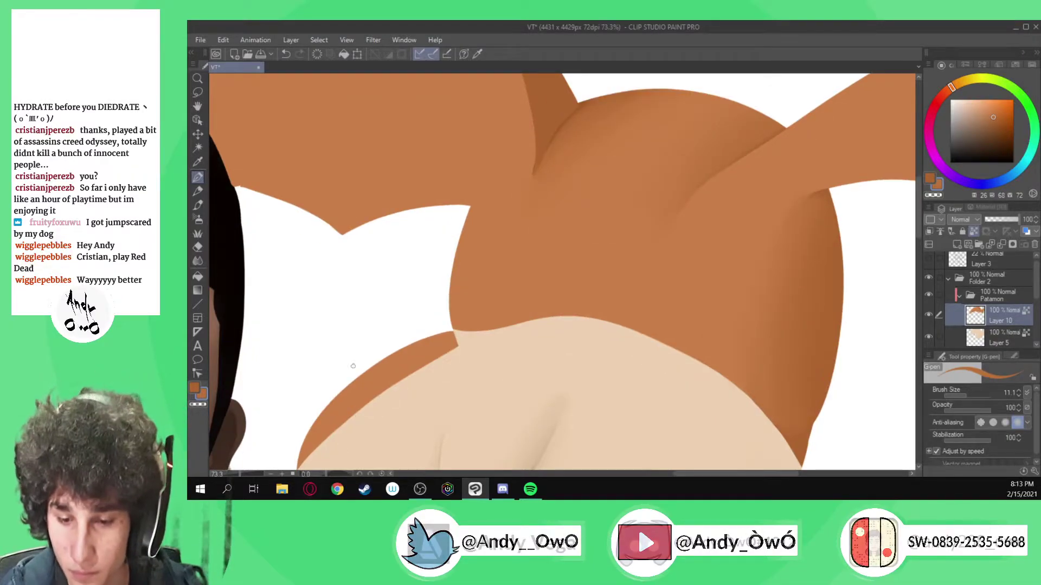
{"action": "scroll", "coordinate": [357, 374], "scroll_direction": "up", "scroll_amount": 3}
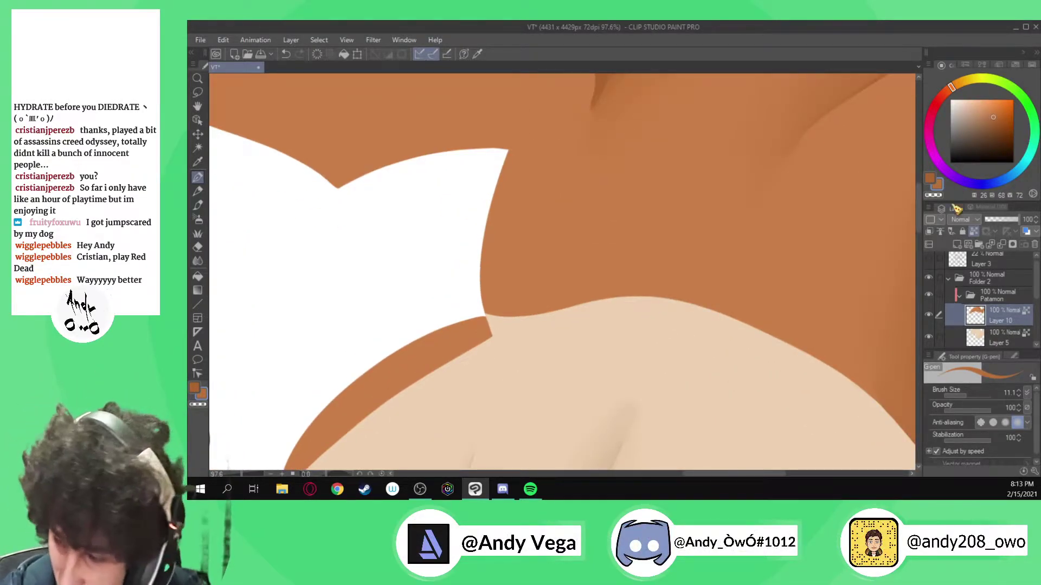
{"action": "left_click", "coordinate": [929, 259]}
{"action": "left_click", "coordinate": [928, 259]}
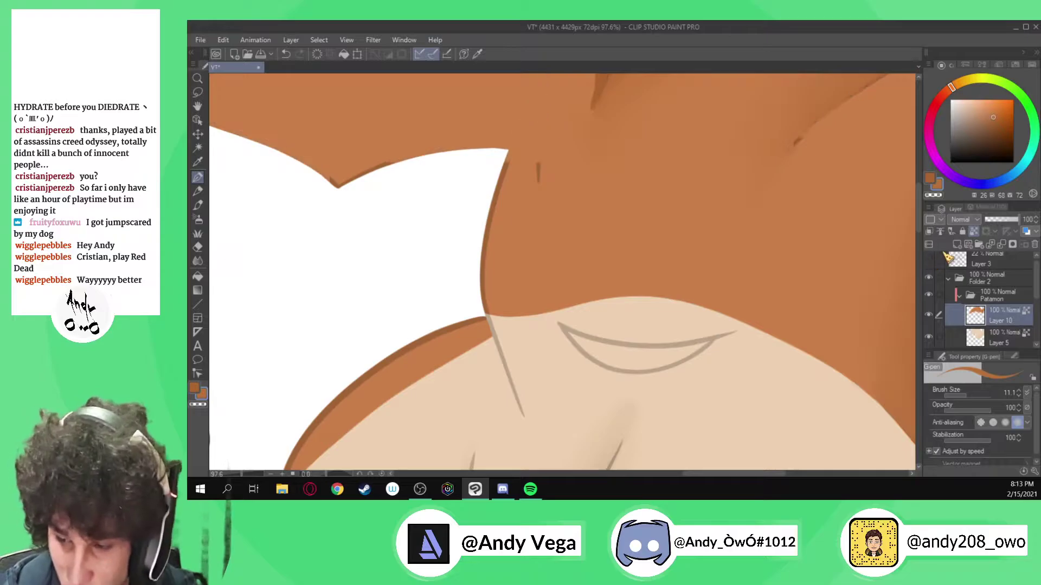
{"action": "left_click", "coordinate": [929, 315]}
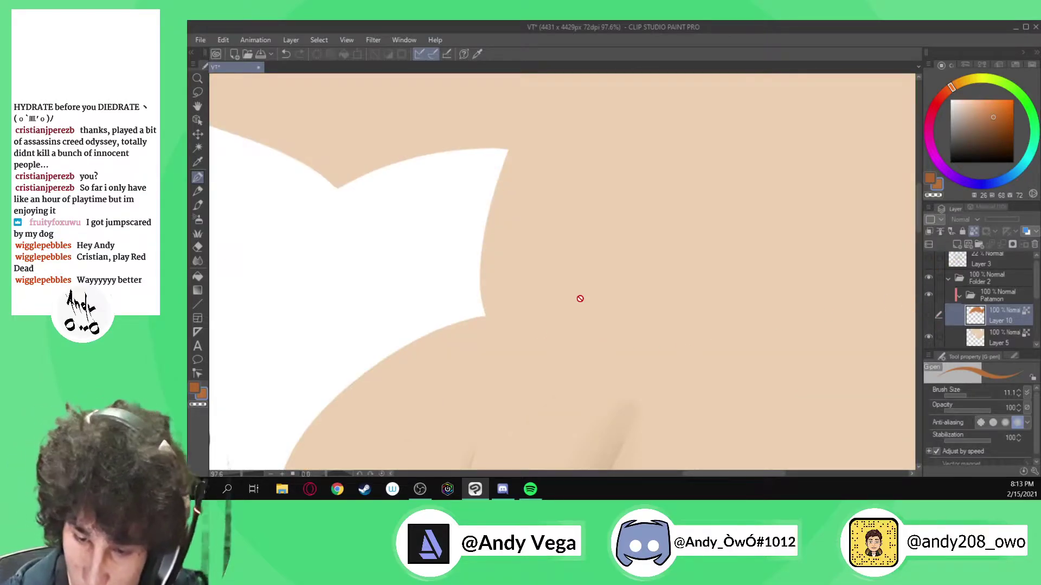
{"action": "left_click", "coordinate": [929, 315]}
- Paint a darker orange shadow on the upper end of the orange back strip beside the head with the G-pen at size 30.1
{"action": "left_click_drag", "start_coordinate": [492, 343], "coordinate": [471, 298]}
{"action": "key", "text": "ctrl+z"}
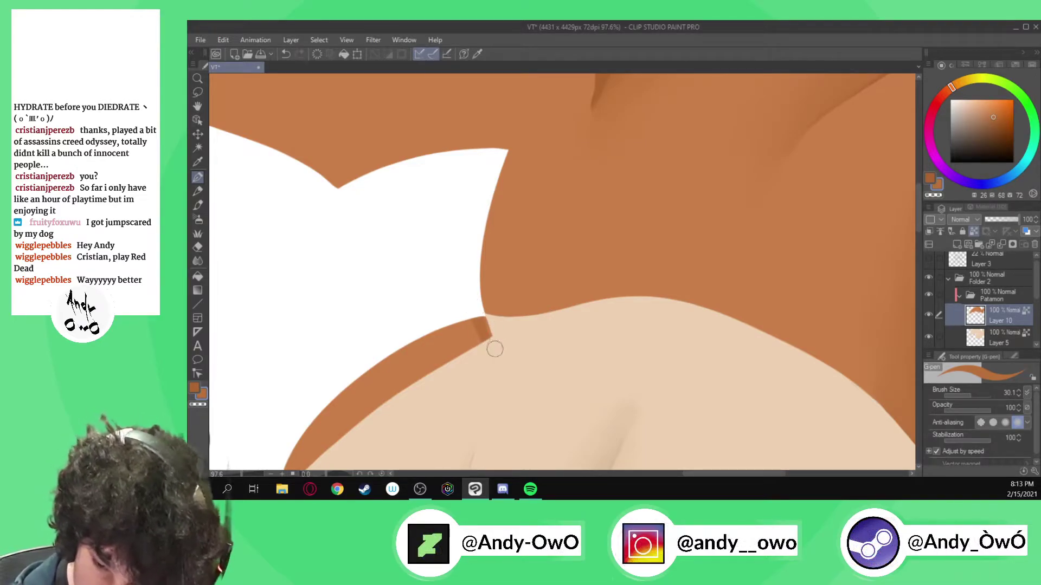
{"action": "mouse_move", "coordinate": [495, 349]}
{"action": "left_mouse_down"}
{"action": "mouse_move", "coordinate": [475, 306]}
{"action": "mouse_move", "coordinate": [491, 358]}
{"action": "mouse_move", "coordinate": [468, 320]}
{"action": "left_mouse_up"}
{"action": "left_click_drag", "start_coordinate": [489, 359], "coordinate": [446, 296]}
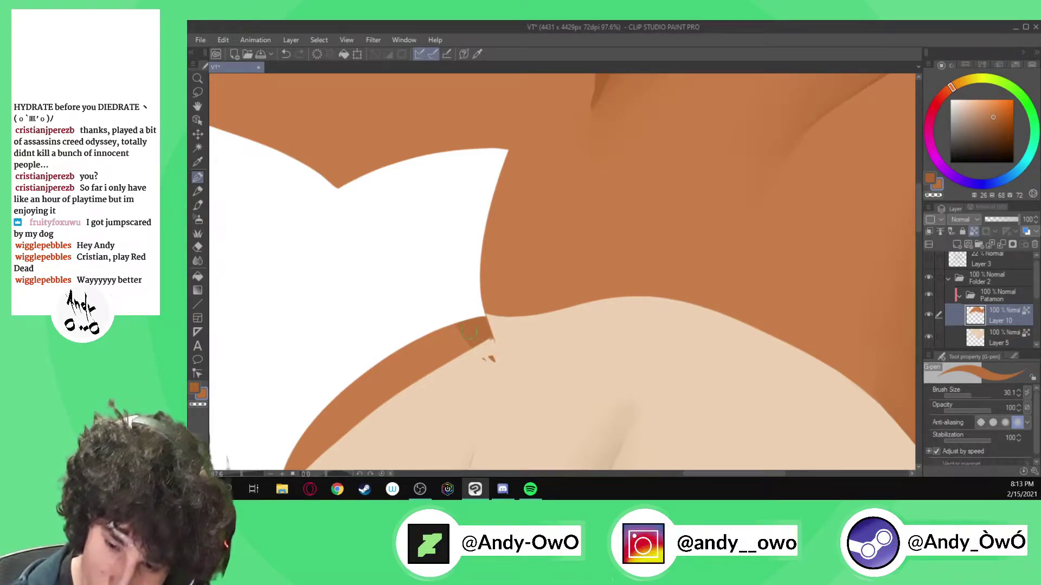
- Clean the slanted end of the orange back strip to a sharp edge using the transparent G-pen at size 30.1
{"action": "scroll", "coordinate": [486, 353], "scroll_direction": "up", "scroll_amount": 3}
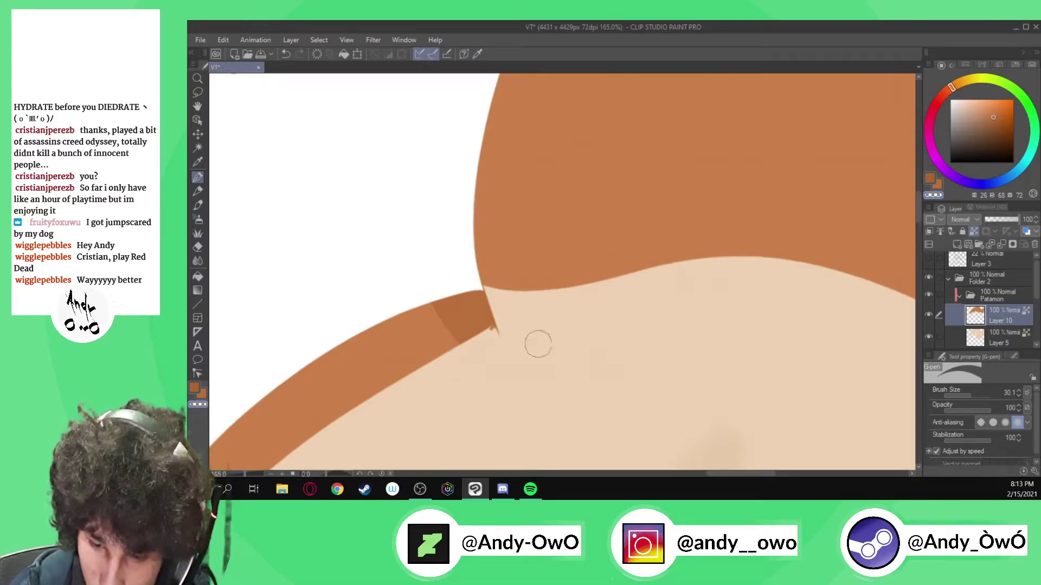
{"action": "scroll", "coordinate": [534, 324], "scroll_direction": "up", "scroll_amount": 6}
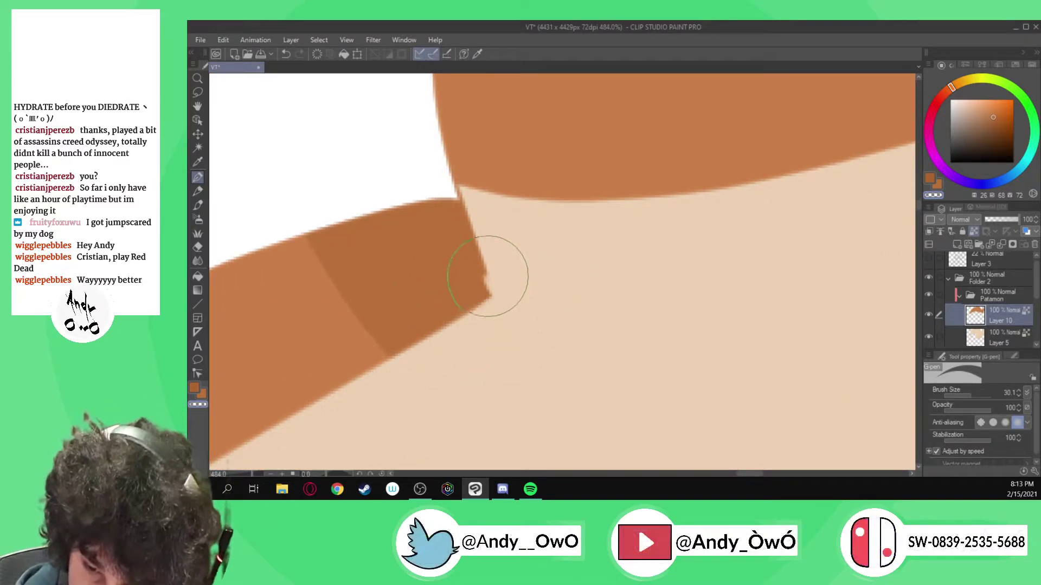
{"action": "scroll", "coordinate": [436, 244], "scroll_direction": "down", "scroll_amount": 6}
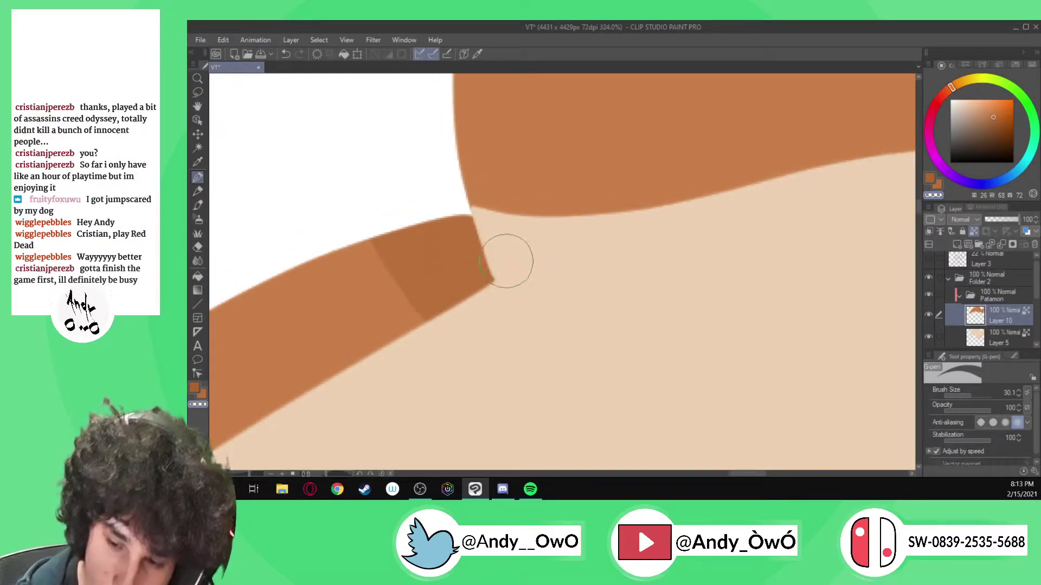
{"action": "scroll", "coordinate": [485, 303], "scroll_direction": "up", "scroll_amount": 5}
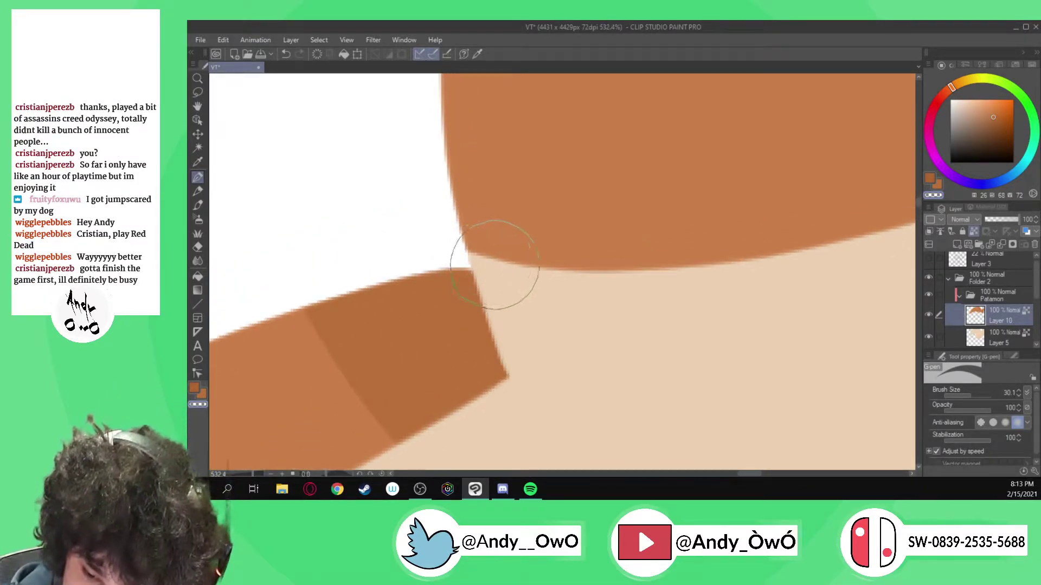
{"action": "scroll", "coordinate": [458, 224], "scroll_direction": "down", "scroll_amount": 2}
{"action": "scroll", "coordinate": [458, 224], "scroll_direction": "down", "scroll_amount": 4}
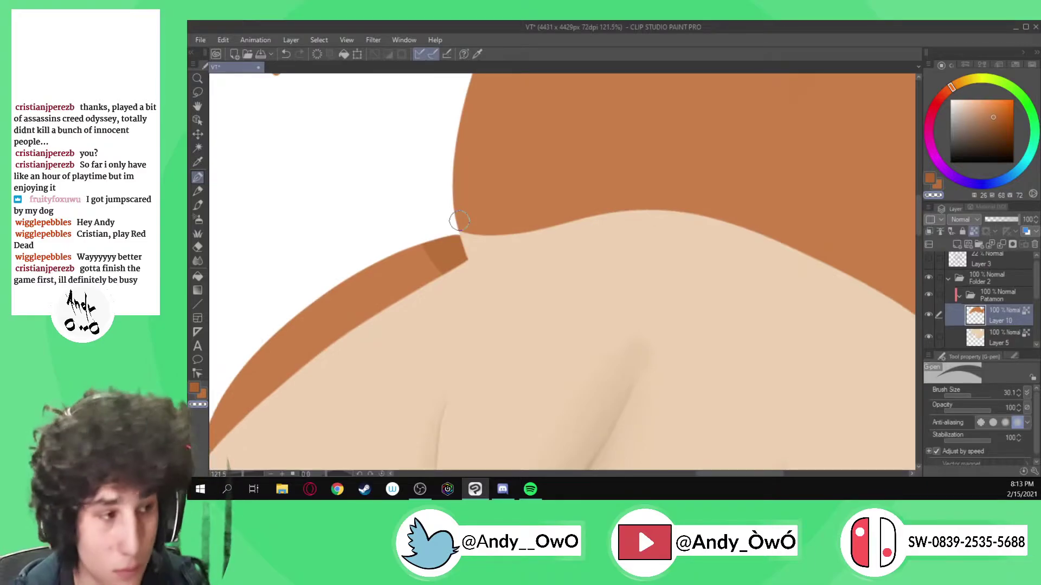
- Touch up the head's lower-left corner with orange of saturation 64 and brightness 79, and soften the back strip's shadow with Blend at size 22.1
{"action": "scroll", "coordinate": [459, 220], "scroll_direction": "up", "scroll_amount": 6}
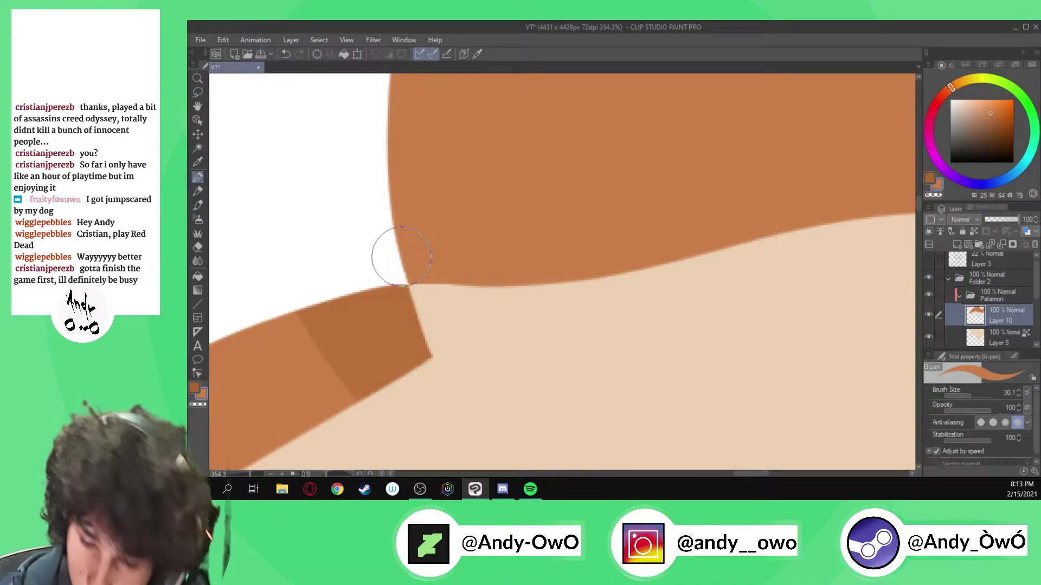
{"action": "key", "text": "j"}
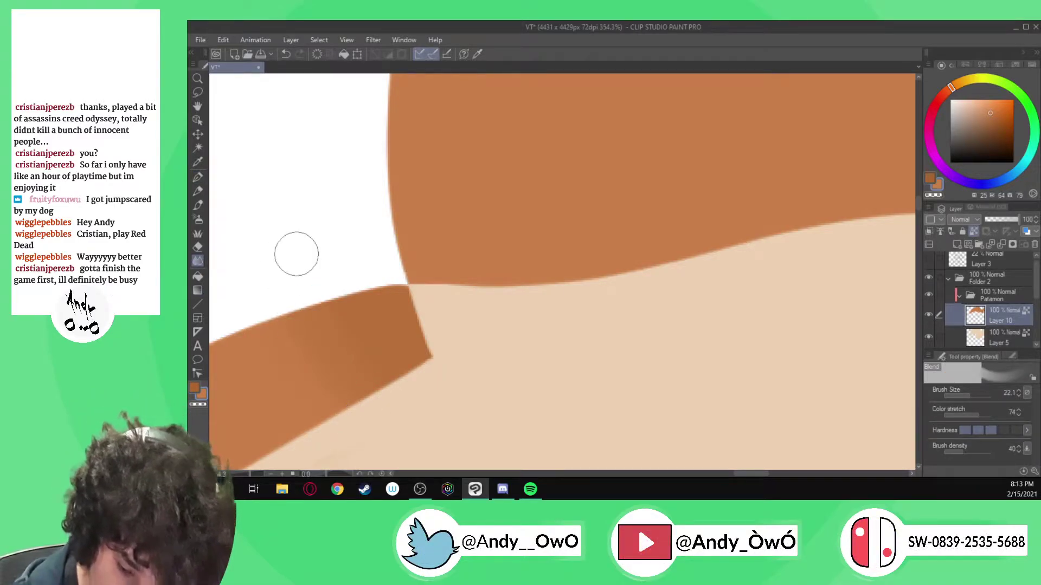
{"action": "scroll", "coordinate": [424, 226], "scroll_direction": "down", "scroll_amount": 2}
{"action": "scroll", "coordinate": [475, 226], "scroll_direction": "down", "scroll_amount": 1}
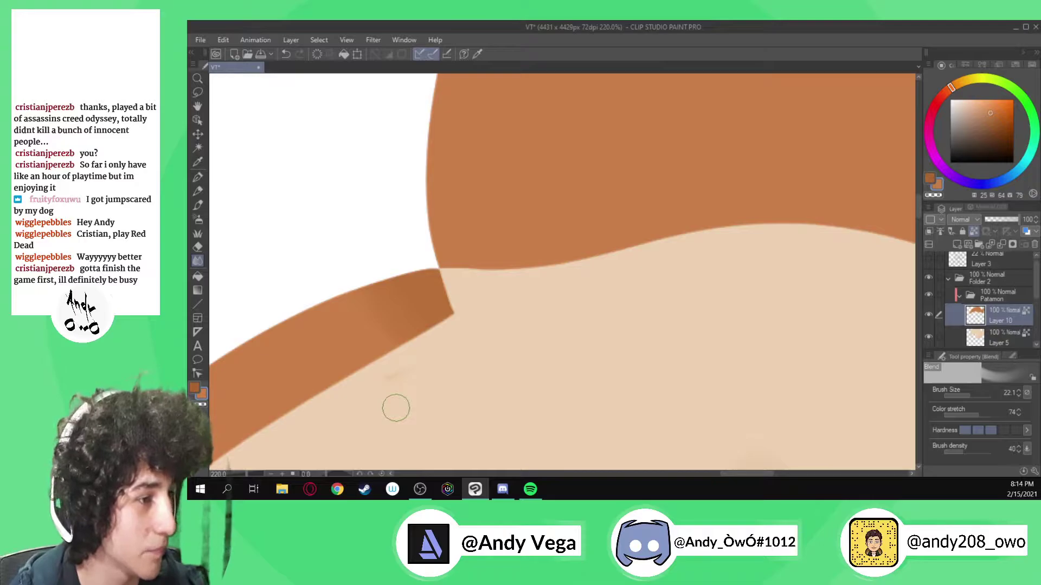
{"action": "scroll", "coordinate": [395, 408], "scroll_direction": "down", "scroll_amount": 3}
{"action": "scroll", "coordinate": [392, 407], "scroll_direction": "up", "scroll_amount": 2}
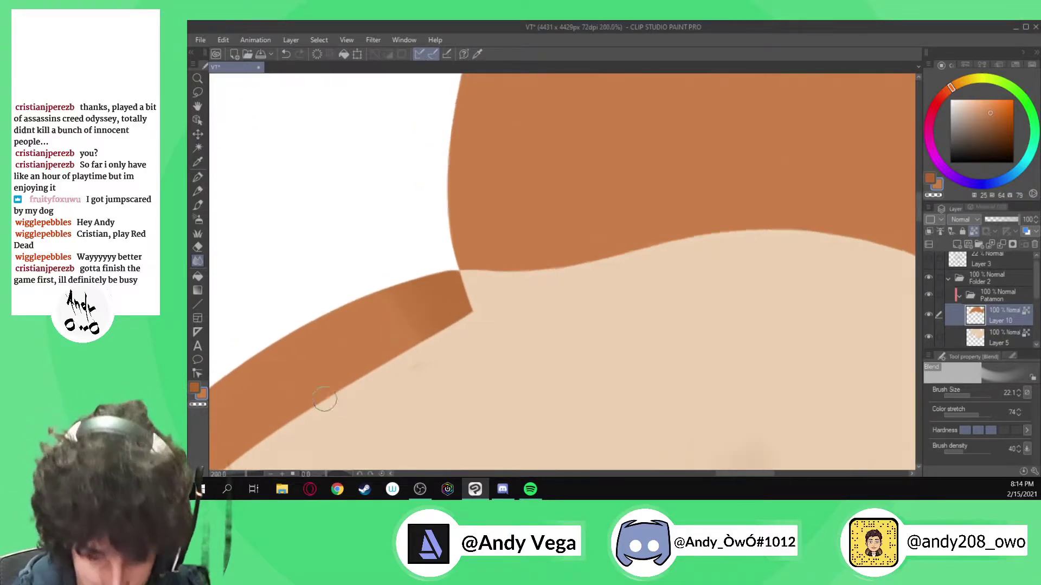
{"action": "scroll", "coordinate": [318, 398], "scroll_direction": "up", "scroll_amount": 1}
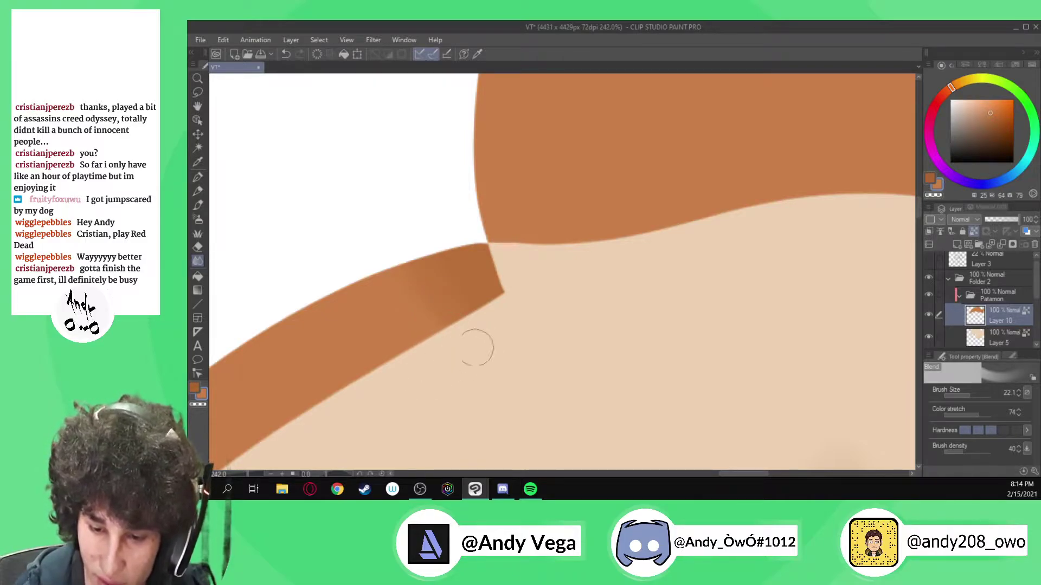
- Show the line art on Layer 3 and try blending the shadow's lower tip at the ear's base at size 31.7, undoing the stroke
{"action": "scroll", "coordinate": [645, 337], "scroll_direction": "down", "scroll_amount": 2}
{"action": "scroll", "coordinate": [592, 318], "scroll_direction": "down", "scroll_amount": 4}
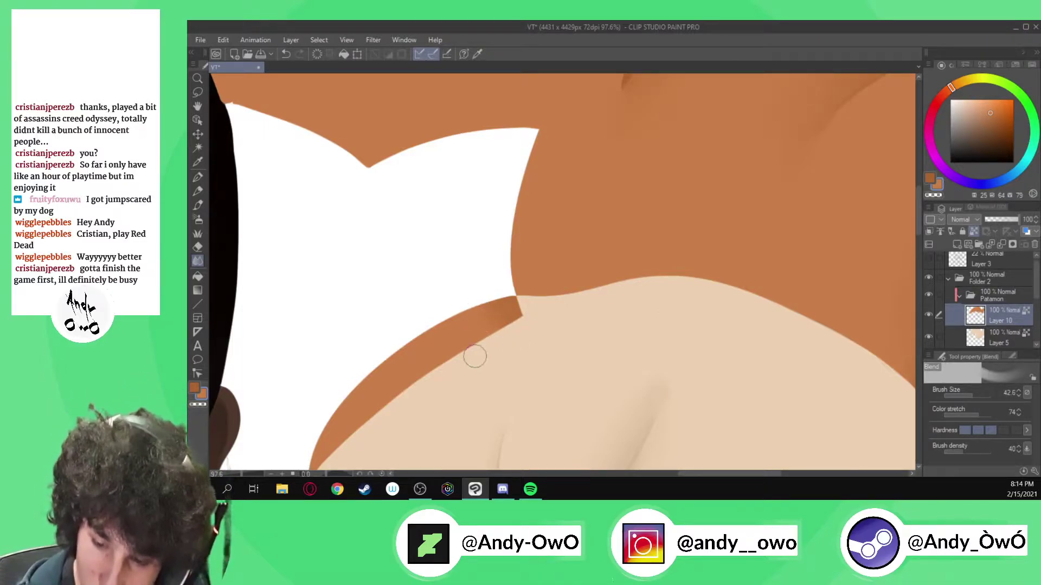
{"action": "scroll", "coordinate": [474, 356], "scroll_direction": "down", "scroll_amount": 3}
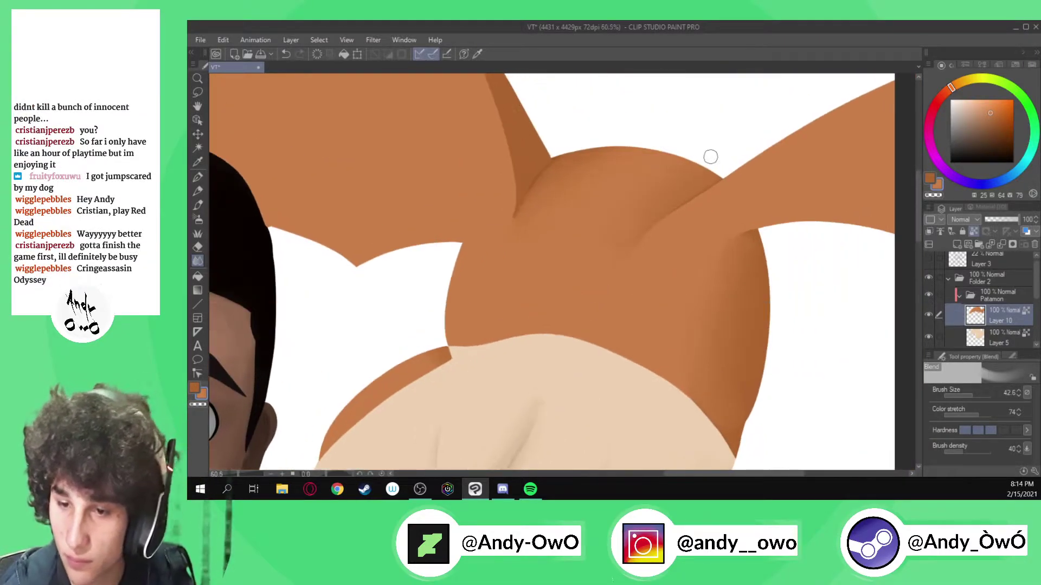
{"action": "scroll", "coordinate": [556, 259], "scroll_direction": "down", "scroll_amount": 2}
{"action": "scroll", "coordinate": [472, 147], "scroll_direction": "up", "scroll_amount": 4}
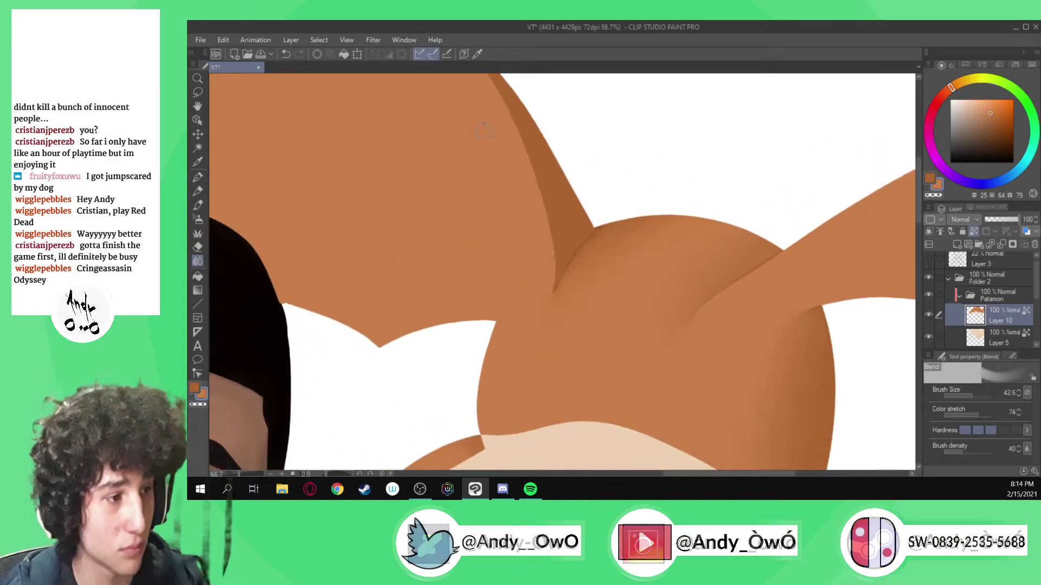
{"action": "left_click", "coordinate": [929, 259]}
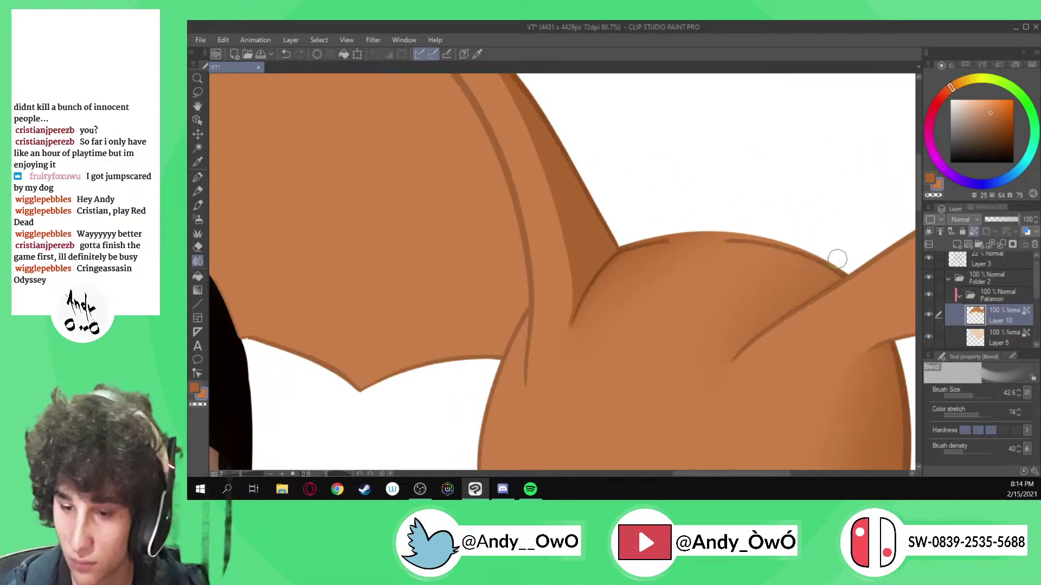
{"action": "left_click_drag", "start_coordinate": [569, 317], "coordinate": [568, 303]}
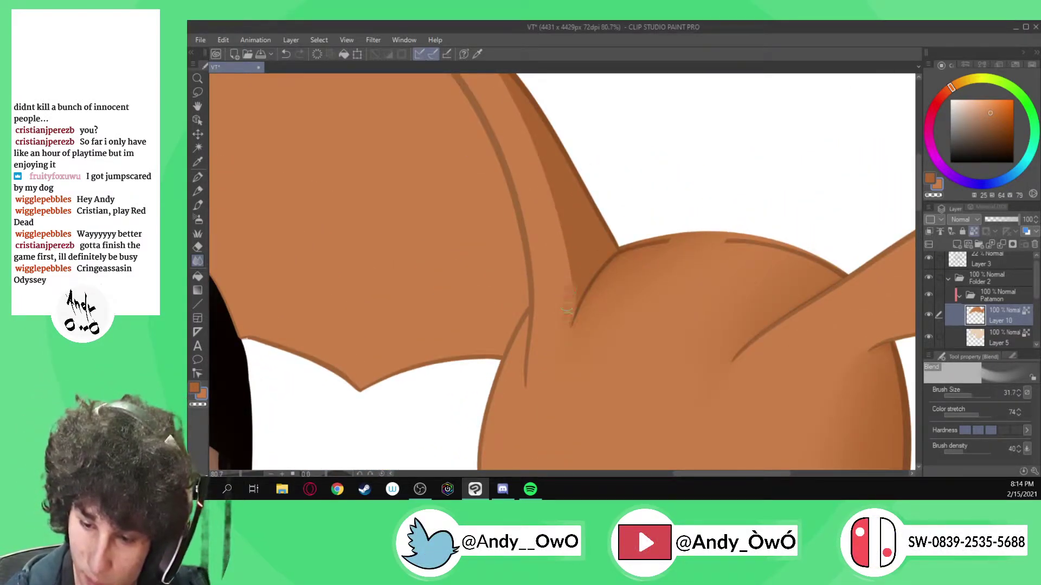
{"action": "key", "text": "ctrl+z"}
- Soften the dark shadow along the ear's edge into the orange with Blend at sizes 51.0 and 80.9, and hide Layer 3's line art
{"action": "mouse_move", "coordinate": [553, 208]}
{"action": "left_mouse_down"}
{"action": "mouse_move", "coordinate": [564, 217]}
{"action": "mouse_move", "coordinate": [524, 136]}
{"action": "left_mouse_up"}
{"action": "key", "text": "bracketright"}
{"action": "key", "text": "bracketright"}
{"action": "scroll", "coordinate": [547, 183], "scroll_direction": "down", "scroll_amount": 6}
{"action": "scroll", "coordinate": [545, 174], "scroll_direction": "up", "scroll_amount": 4}
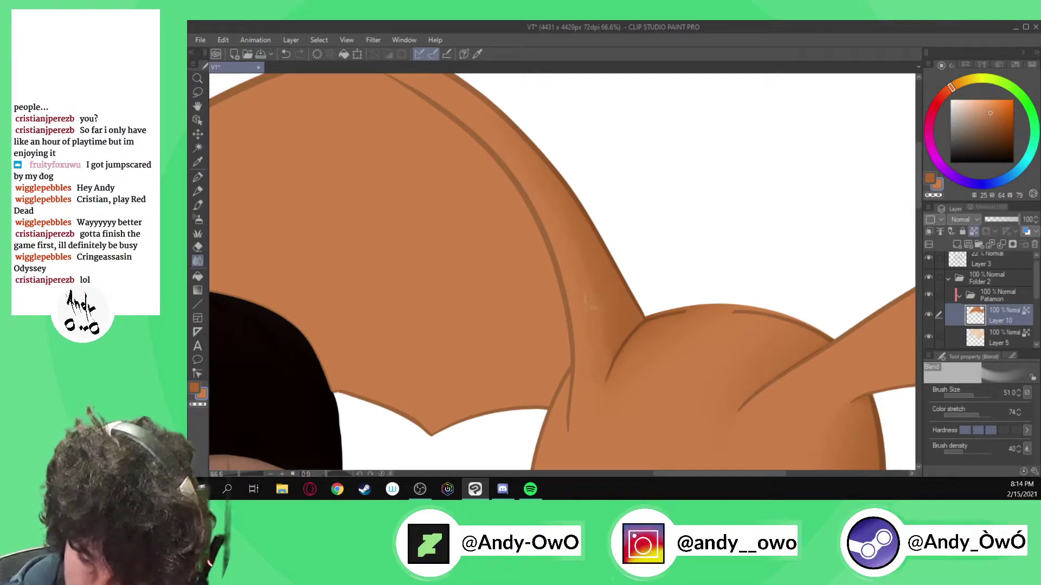
{"action": "left_click", "coordinate": [928, 260]}
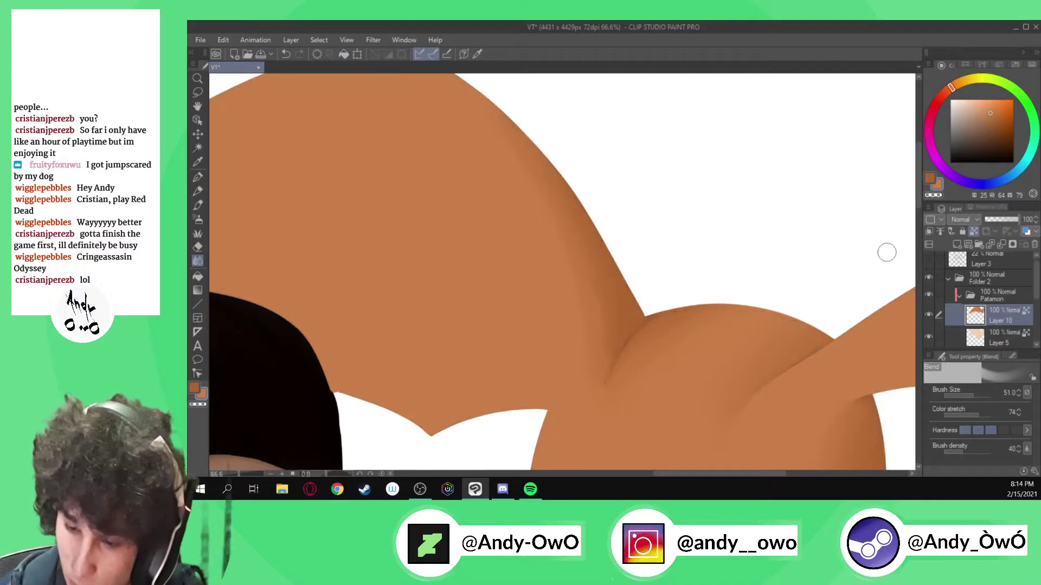
{"action": "left_click_drag", "start_coordinate": [584, 366], "coordinate": [594, 376], "text": "ctrl+alt"}
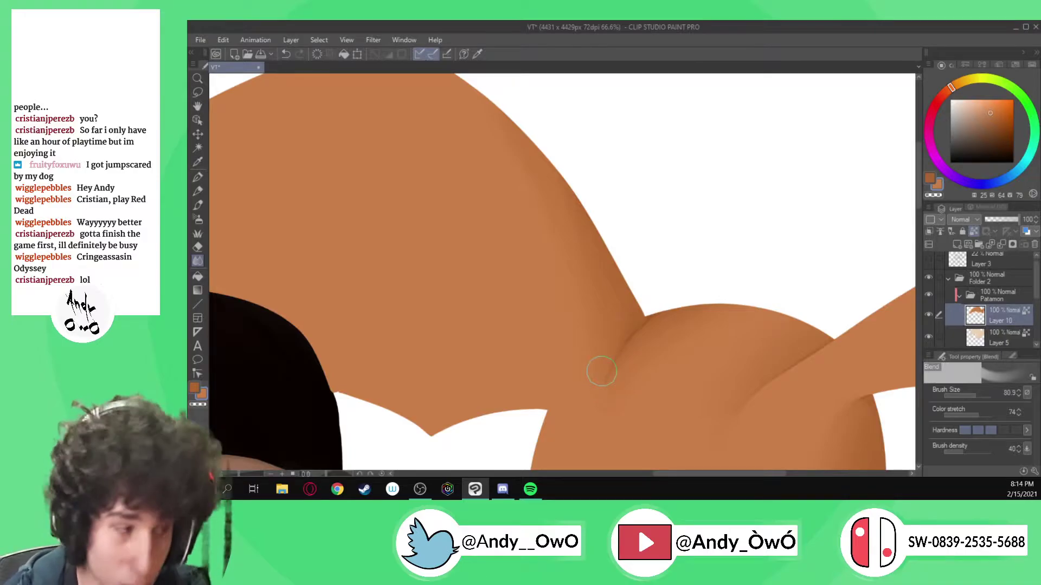
- Sample the darker orange and paint a thin crease where the ear meets the head with the G-pen at size 7.0
{"action": "scroll", "coordinate": [620, 369], "scroll_direction": "up", "scroll_amount": 5}
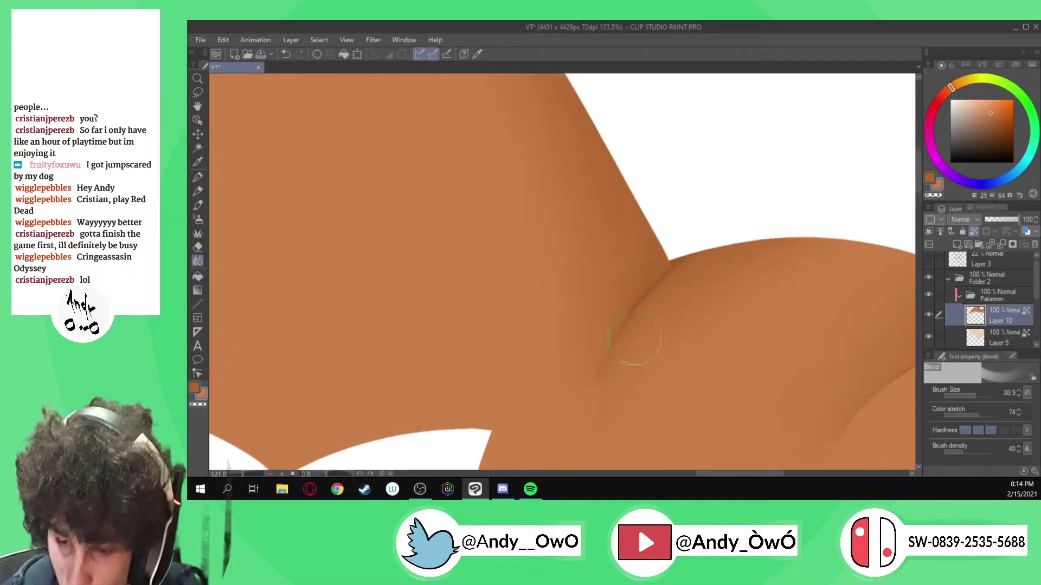
{"action": "left_click", "coordinate": [626, 315], "text": "alt"}
{"action": "key", "text": "p"}
{"action": "left_click", "coordinate": [974, 393]}
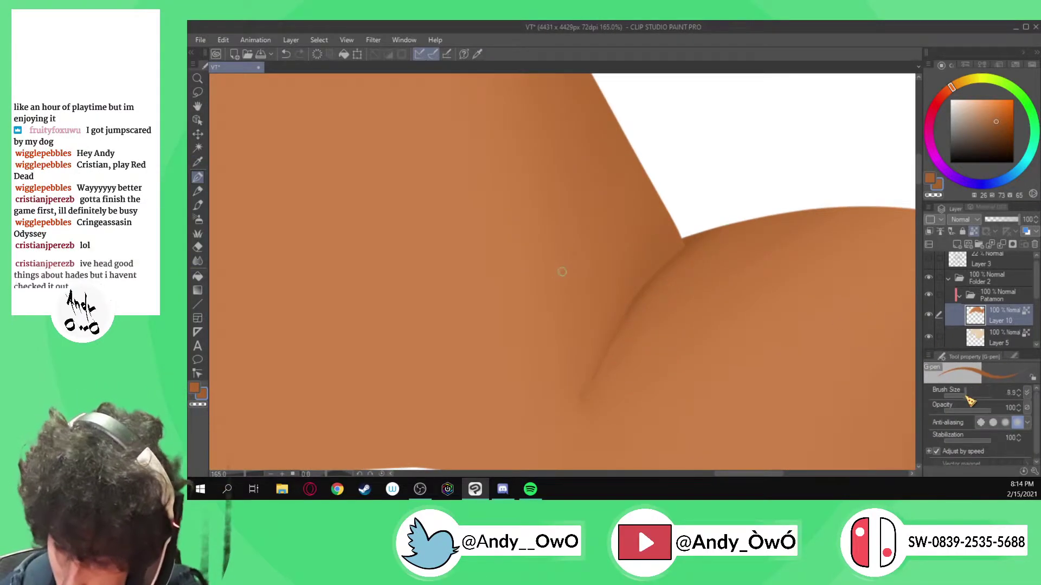
{"action": "scroll", "coordinate": [581, 404], "scroll_direction": "up", "scroll_amount": 2}
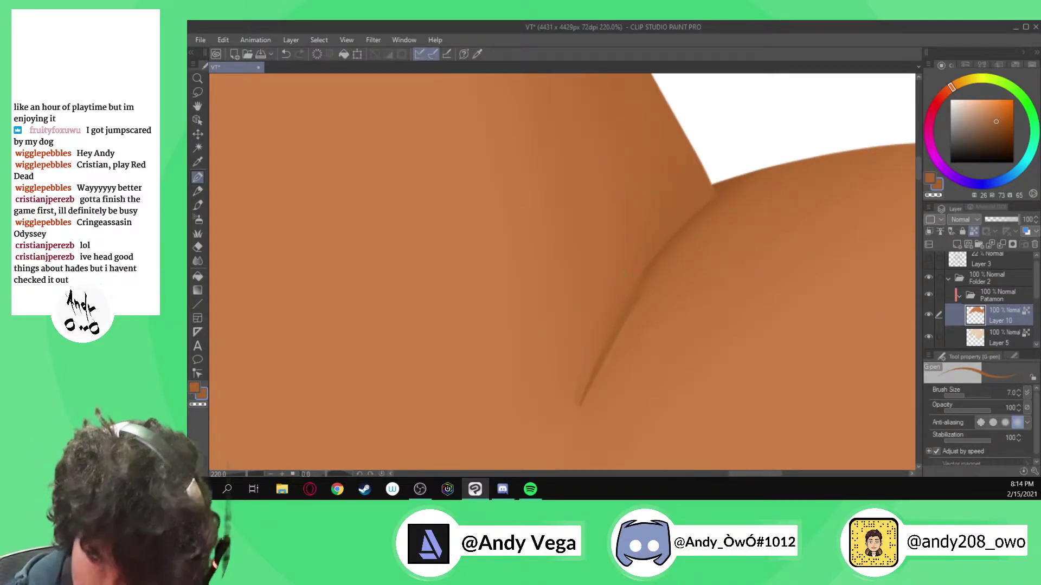
- Blend the crease between ear and head into the surrounding orange, using Blend at sizes from 10.7 to 20.2
{"action": "key", "text": "j"}
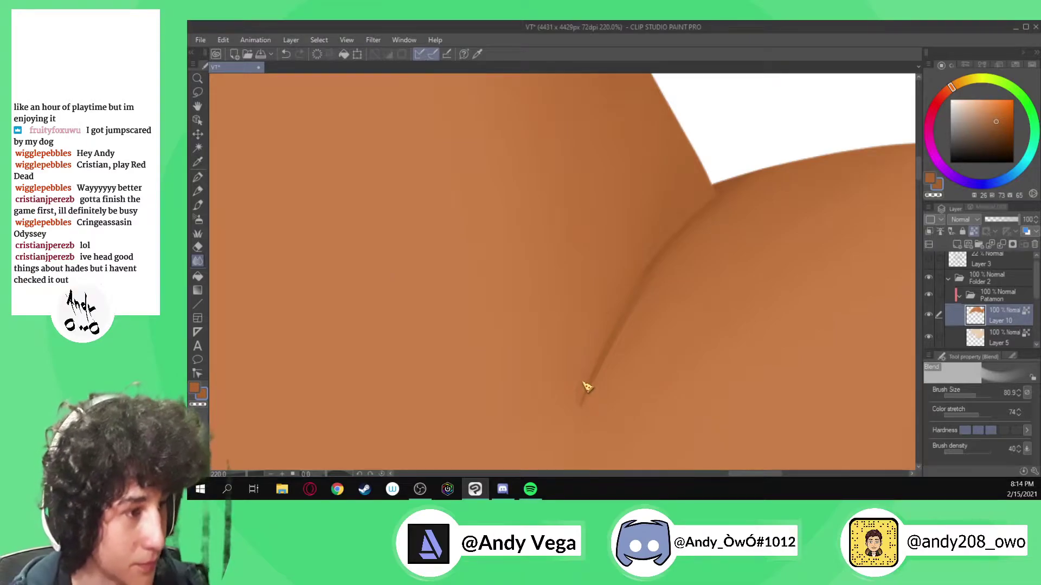
{"action": "left_click_drag", "start_coordinate": [594, 364], "coordinate": [565, 335]}
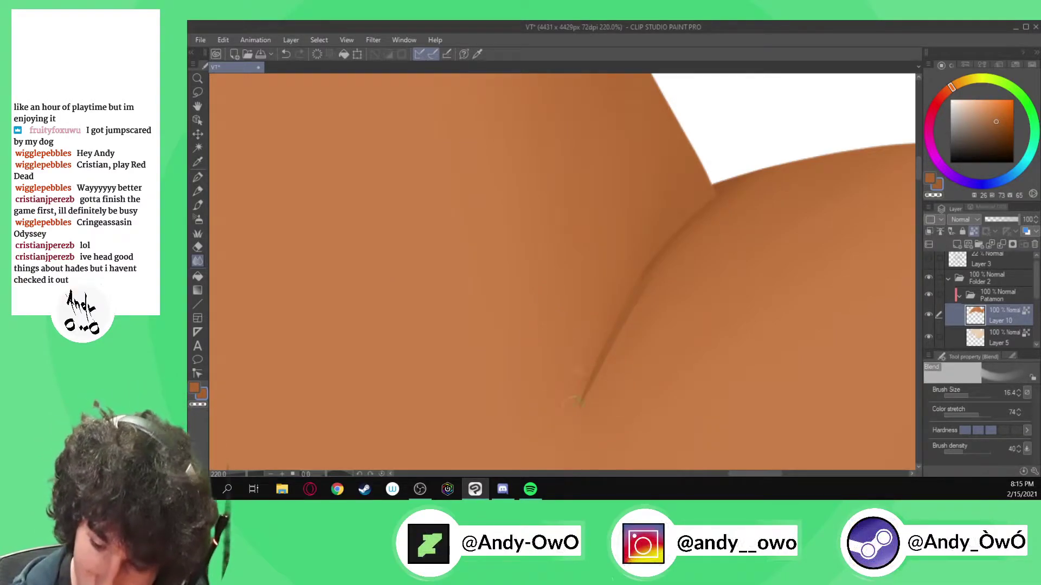
{"action": "left_click_drag", "start_coordinate": [607, 391], "coordinate": [596, 395]}
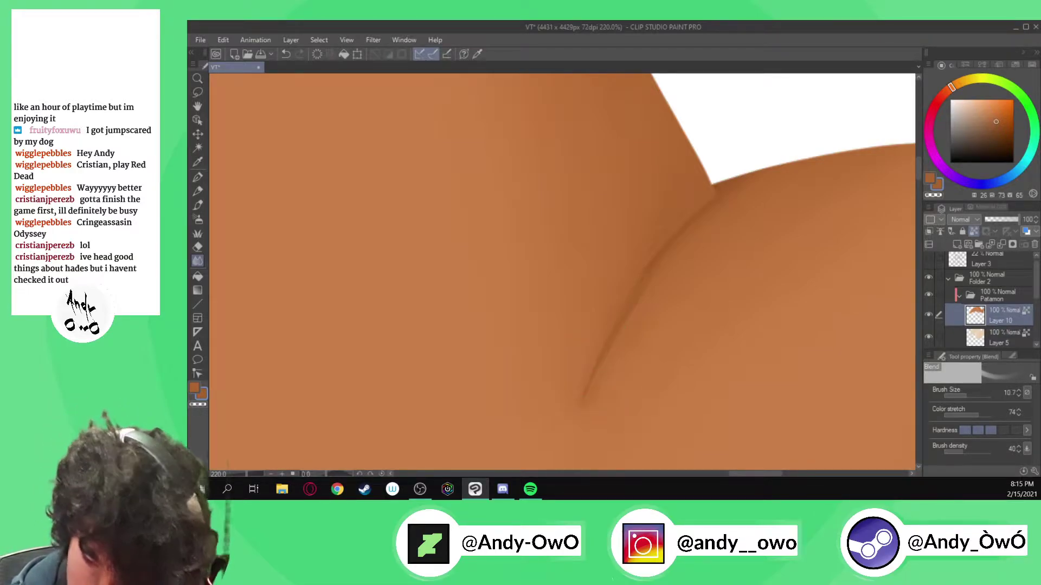
{"action": "mouse_move", "coordinate": [634, 339]}
{"action": "left_mouse_down"}
{"action": "mouse_move", "coordinate": [641, 346]}
{"action": "mouse_move", "coordinate": [620, 372]}
{"action": "left_mouse_up"}
{"action": "left_click_drag", "start_coordinate": [591, 408], "coordinate": [633, 343]}
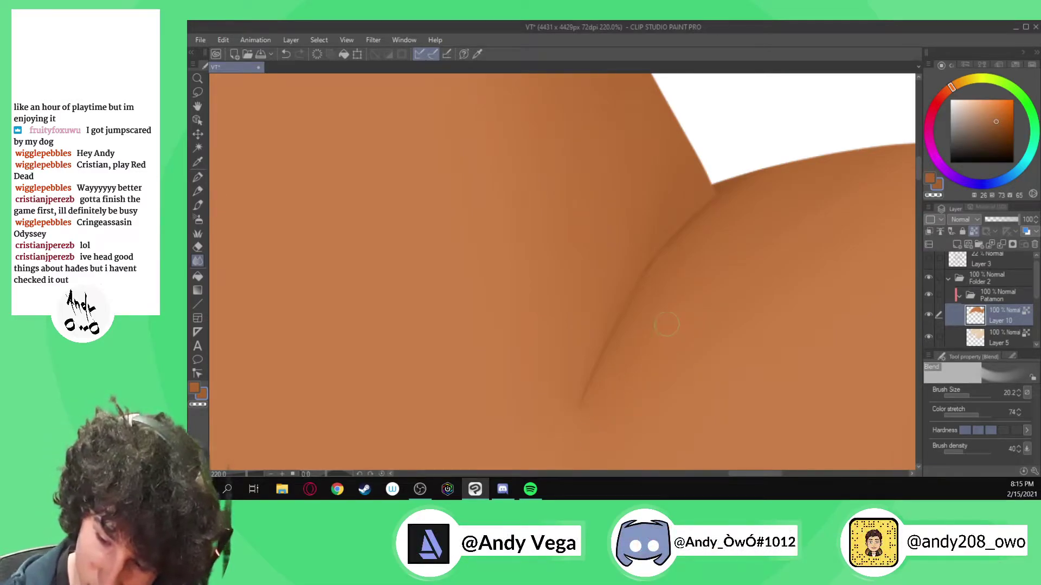
- Examine the shading of the head and both ears against the line art on Layer 3, including the ear behind the man's hair
{"action": "scroll", "coordinate": [634, 259], "scroll_direction": "down", "scroll_amount": 5}
{"action": "scroll", "coordinate": [752, 297], "scroll_direction": "up", "scroll_amount": 2}
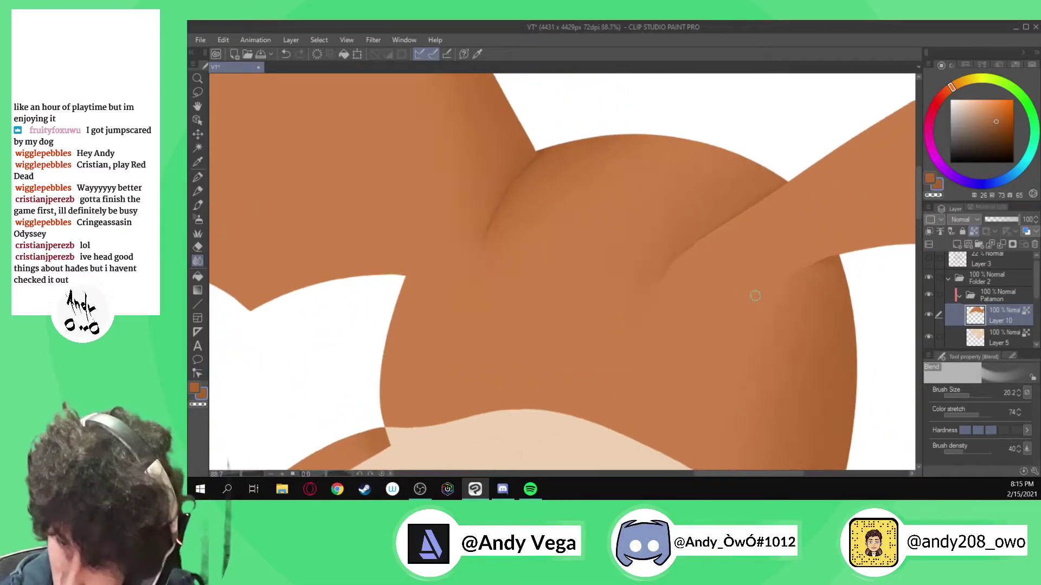
{"action": "scroll", "coordinate": [752, 296], "scroll_direction": "down", "scroll_amount": 3}
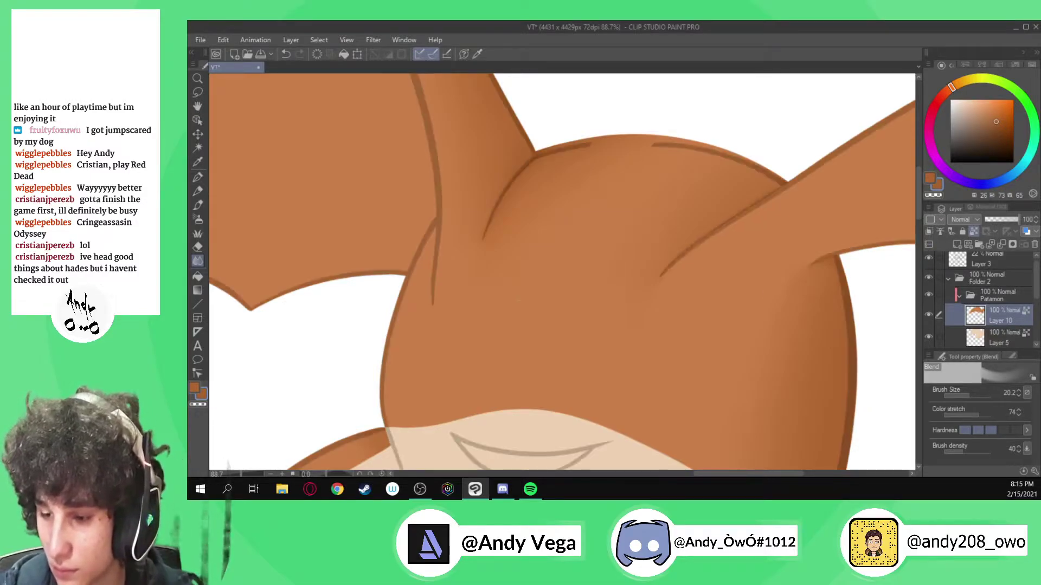
{"action": "scroll", "coordinate": [758, 257], "scroll_direction": "up", "scroll_amount": 1}
{"action": "key", "text": "alt"}
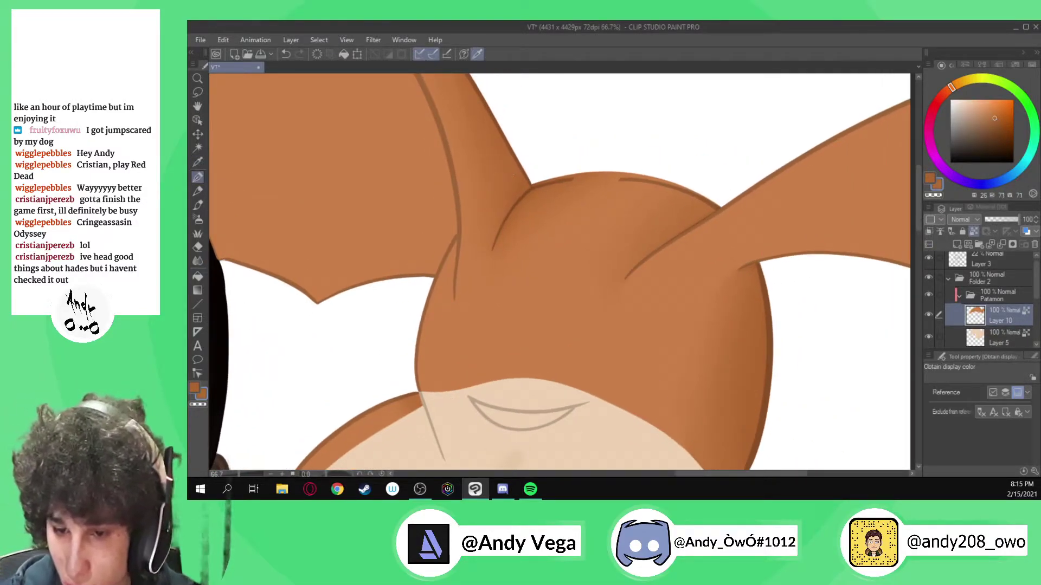
{"action": "key", "text": "p"}
{"action": "scroll", "coordinate": [726, 289], "scroll_direction": "down", "scroll_amount": 3}
{"action": "scroll", "coordinate": [851, 250], "scroll_direction": "up", "scroll_amount": 5}
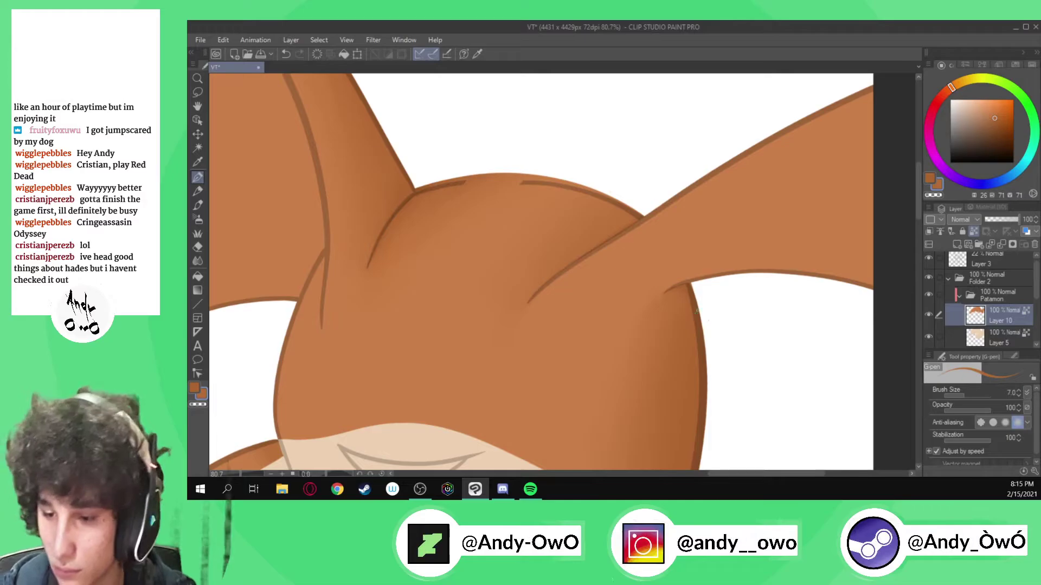
{"action": "scroll", "coordinate": [704, 236], "scroll_direction": "down", "scroll_amount": 5}
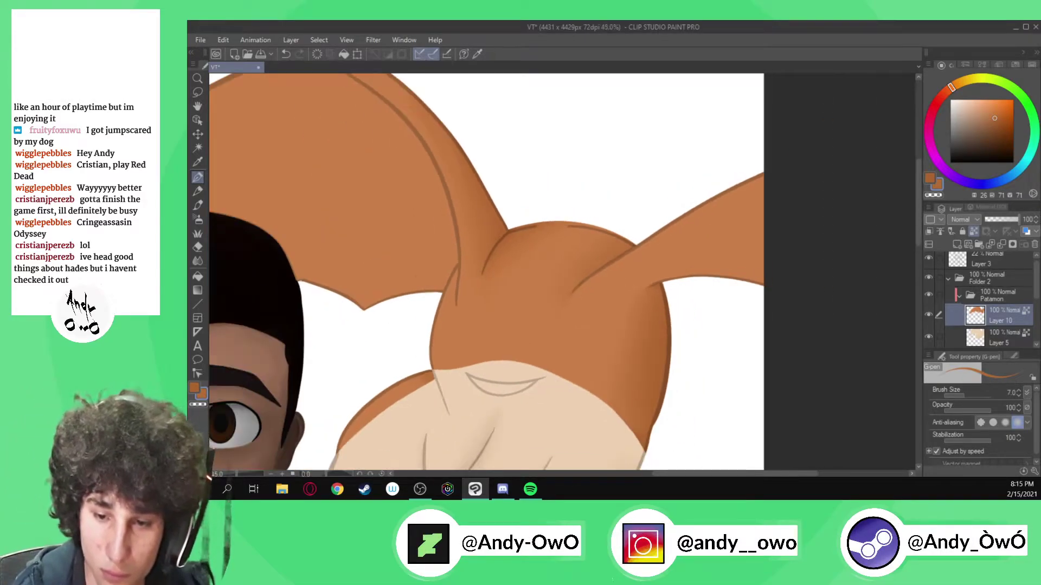
{"action": "scroll", "coordinate": [278, 206], "scroll_direction": "up", "scroll_amount": 3}
{"action": "scroll", "coordinate": [253, 227], "scroll_direction": "down", "scroll_amount": 2}
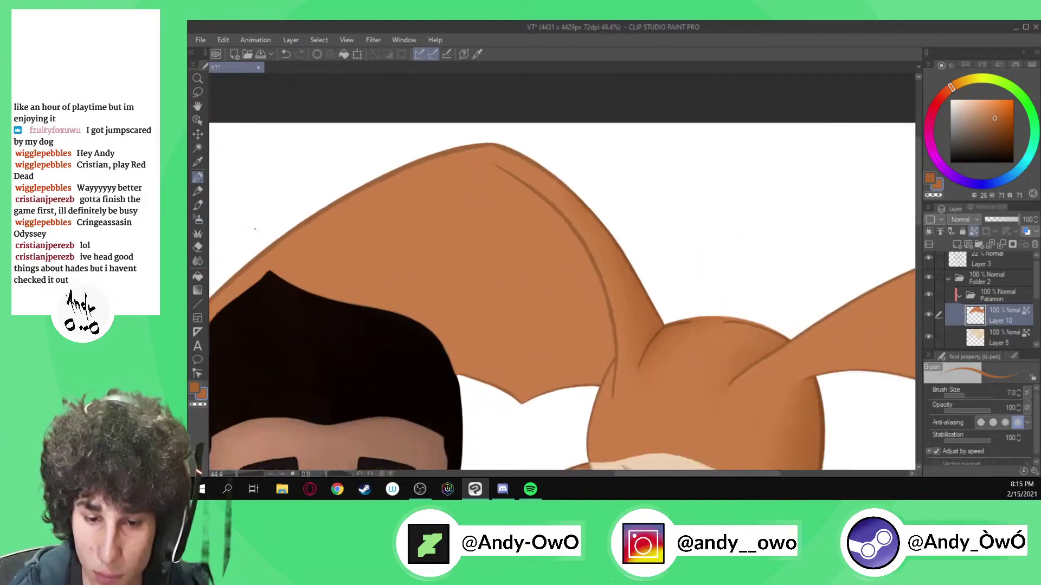
{"action": "scroll", "coordinate": [298, 273], "scroll_direction": "up", "scroll_amount": 1}
{"action": "scroll", "coordinate": [299, 274], "scroll_direction": "down", "scroll_amount": 1}
{"action": "scroll", "coordinate": [298, 274], "scroll_direction": "up", "scroll_amount": 2}
{"action": "left_click_drag", "start_coordinate": [315, 280], "coordinate": [459, 269]}
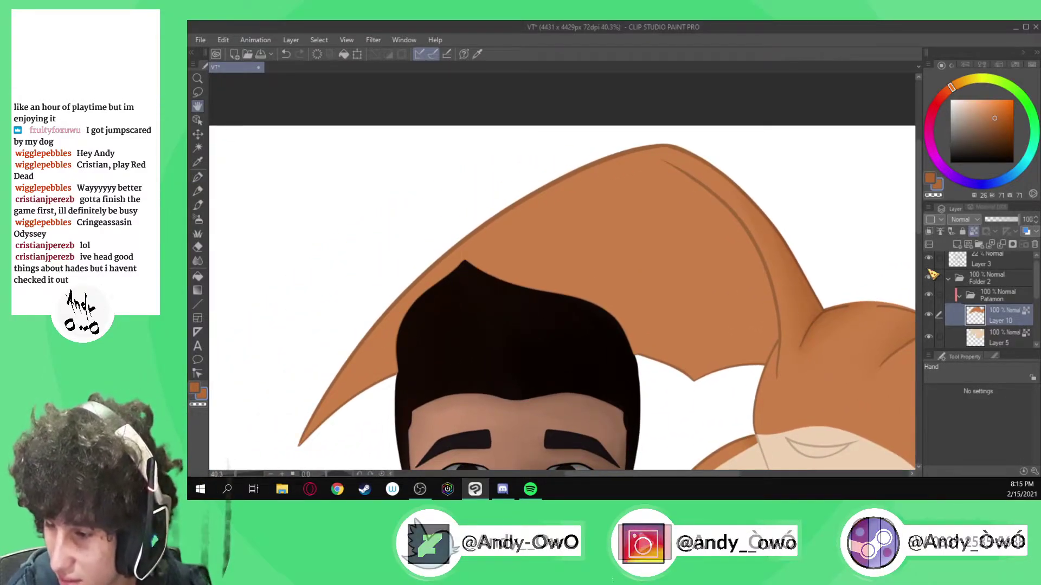
{"action": "scroll", "coordinate": [433, 348], "scroll_direction": "up", "scroll_amount": 2}
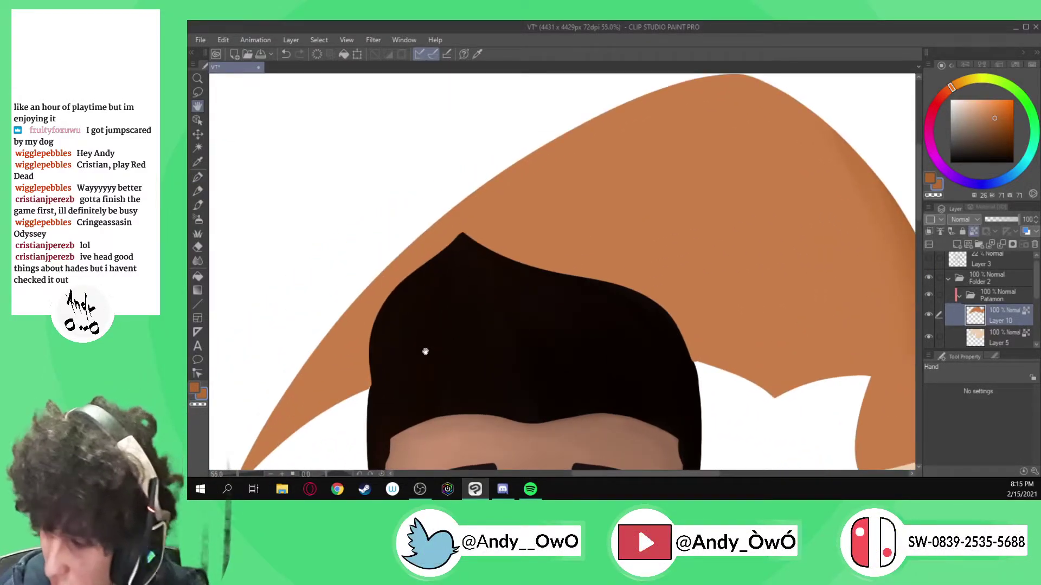
- Collapse and hide the Patamon folder, and set Layer 3 Copy 3 to 66% opacity with the transparent G-pen ready
{"action": "left_click", "coordinate": [197, 177]}
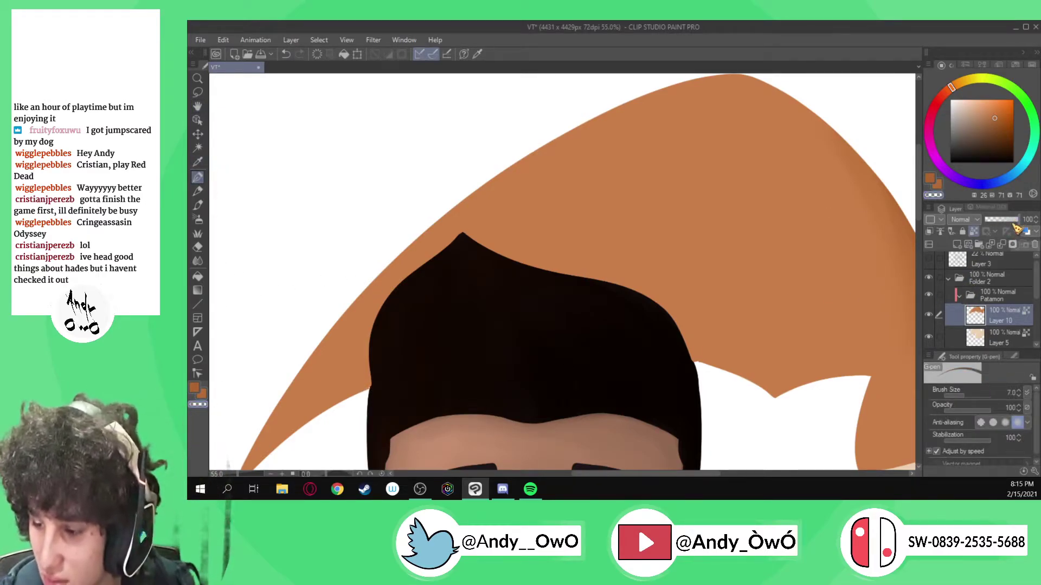
{"action": "left_click", "coordinate": [959, 295]}
{"action": "left_click", "coordinate": [984, 314]}
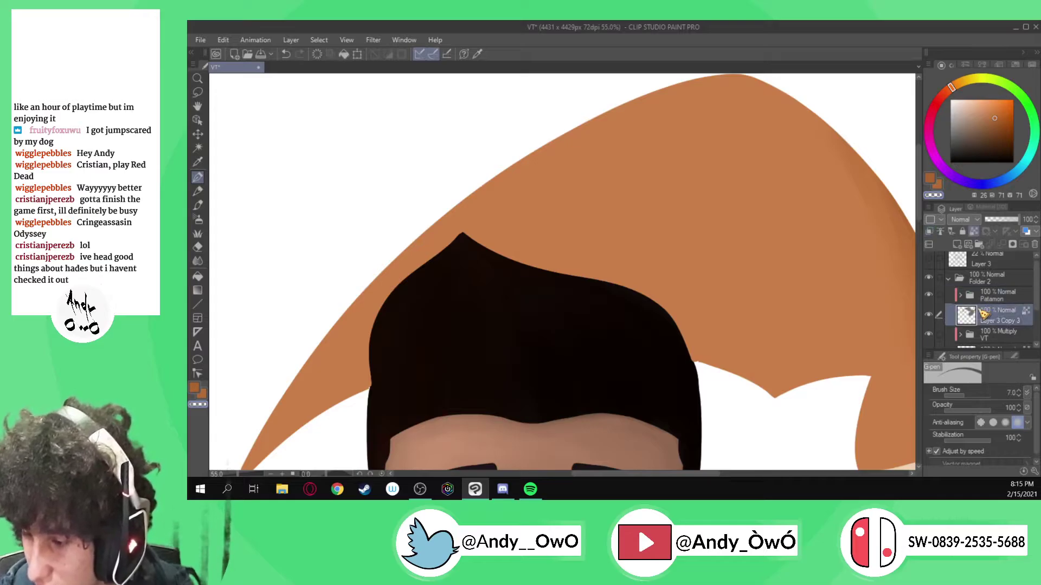
{"action": "left_click", "coordinate": [928, 295]}
{"action": "left_click", "coordinate": [1006, 220]}
{"action": "scroll", "coordinate": [371, 385], "scroll_direction": "up", "scroll_amount": 5}
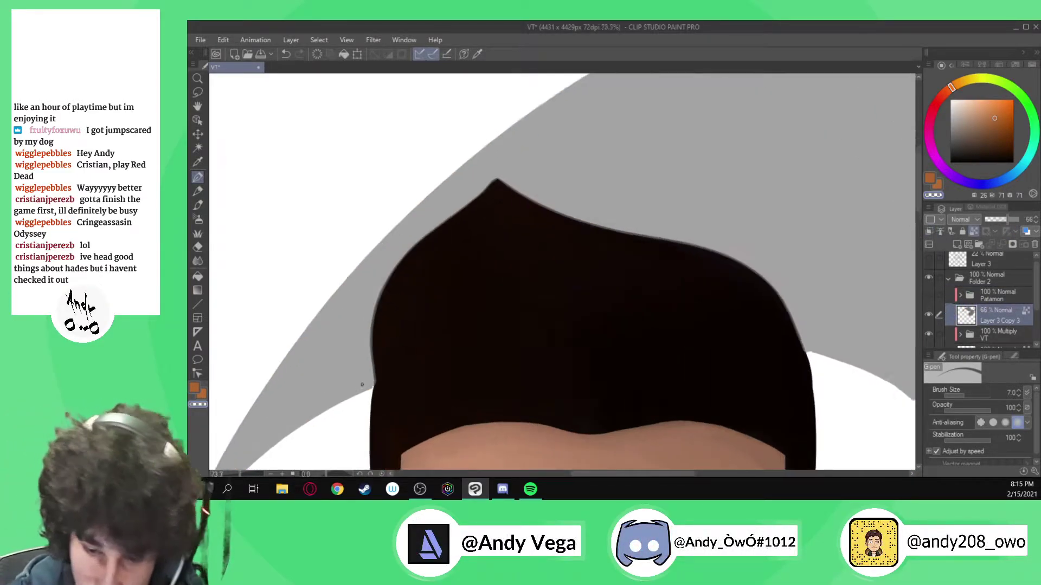
- Erase the grey overlap along the hair's left edge on Layer 3 Copy 3 with the transparent G-pen, undoing the last stroke
{"action": "left_click_drag", "start_coordinate": [376, 388], "coordinate": [369, 251]}
{"action": "mouse_move", "coordinate": [394, 300]}
{"action": "left_mouse_down", "text": "ctrl+alt"}
{"action": "mouse_move", "coordinate": [373, 323]}
{"action": "mouse_move", "coordinate": [378, 347]}
{"action": "mouse_move", "coordinate": [380, 178]}
{"action": "left_mouse_up", "text": "ctrl+alt"}
{"action": "key", "text": "ctrl+z"}
{"action": "scroll", "coordinate": [413, 288], "scroll_direction": "down", "scroll_amount": 4}
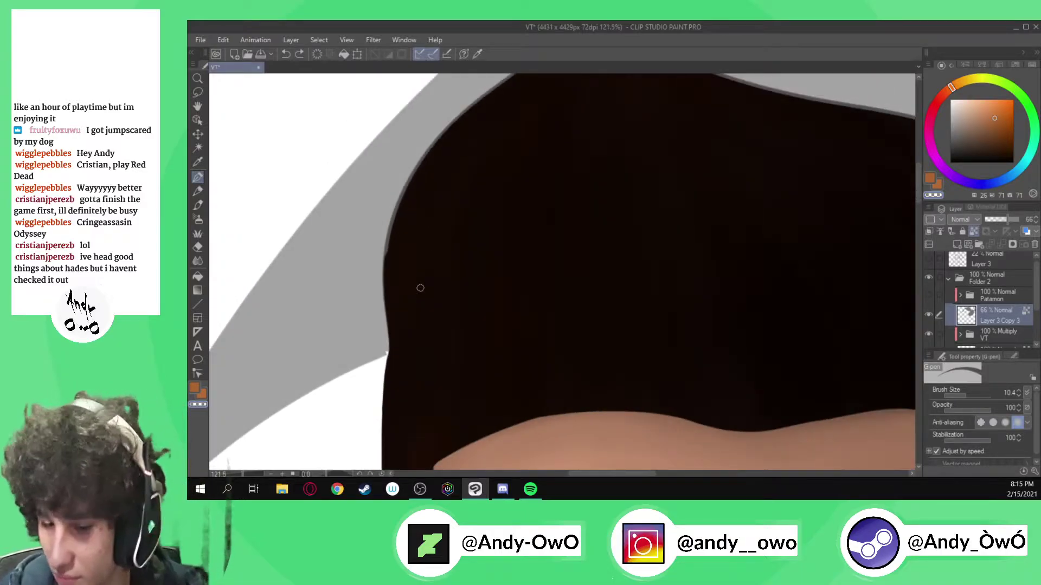
- Set the opacity of Layer 3 Copy 3 to 100% and look through the layers inside the Patamon folder
{"action": "key", "text": "i"}
{"action": "left_click_drag", "start_coordinate": [1009, 225], "coordinate": [1019, 221]}
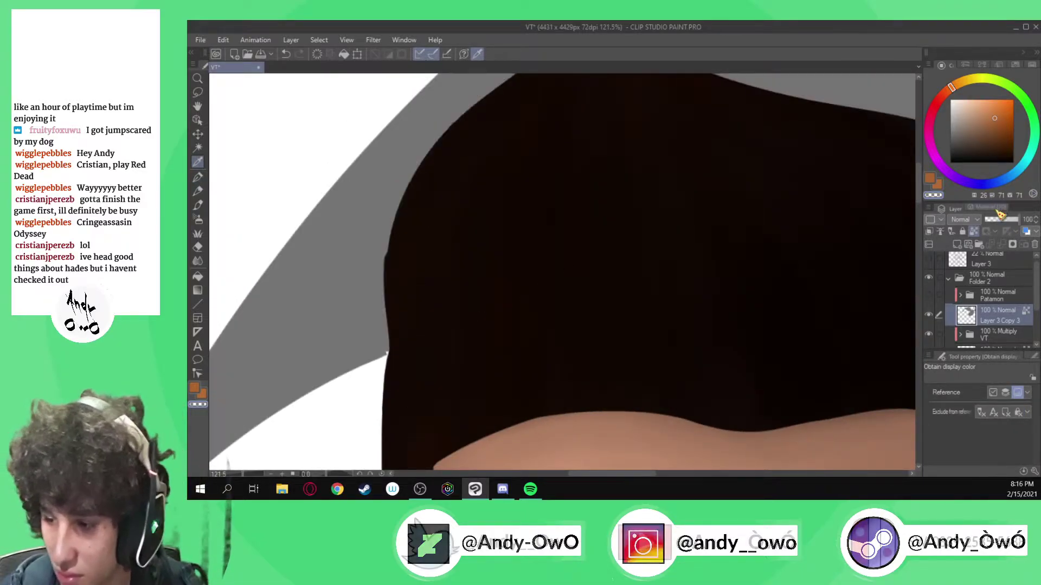
{"action": "left_click", "coordinate": [961, 295]}
{"action": "scroll", "coordinate": [969, 306], "scroll_direction": "down", "scroll_amount": 1}
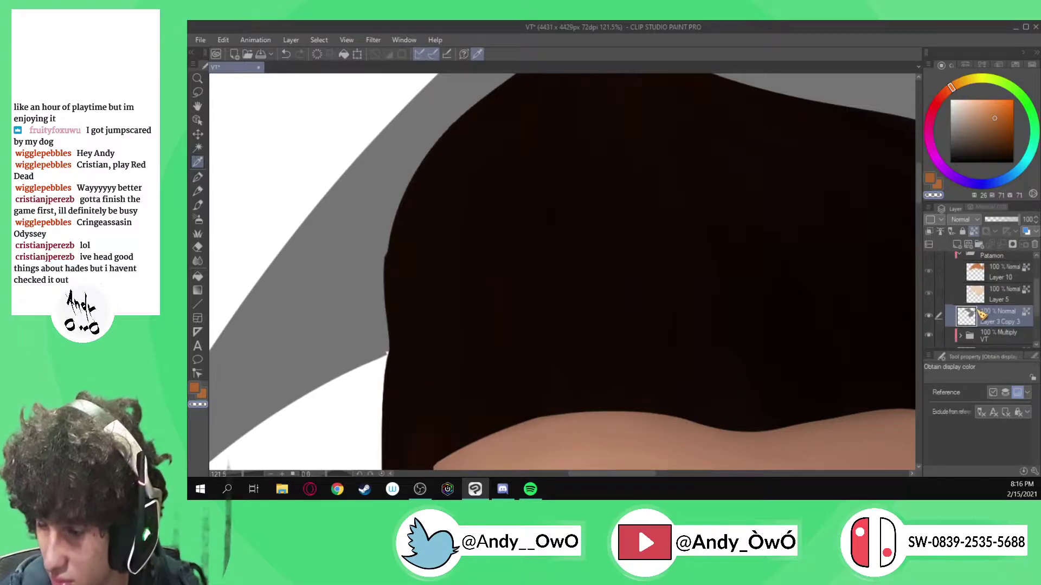
{"action": "scroll", "coordinate": [974, 329], "scroll_direction": "down", "scroll_amount": 1}
{"action": "scroll", "coordinate": [967, 315], "scroll_direction": "up", "scroll_amount": 1}
{"action": "scroll", "coordinate": [983, 292], "scroll_direction": "up", "scroll_amount": 1}
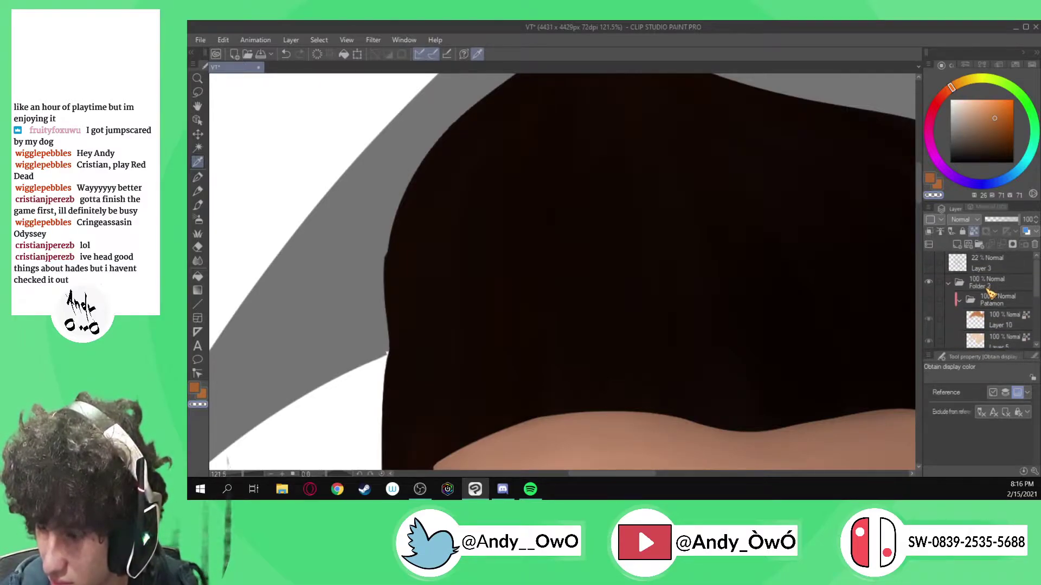
- Collapse the Patamon folder, move it together with Layer 3 Copy 3 beneath Layer 12, and make Layer 3 Copy 3 active
{"action": "left_click", "coordinate": [960, 302]}
{"action": "scroll", "coordinate": [992, 290], "scroll_direction": "down", "scroll_amount": 1}
{"action": "left_click", "coordinate": [994, 262]}
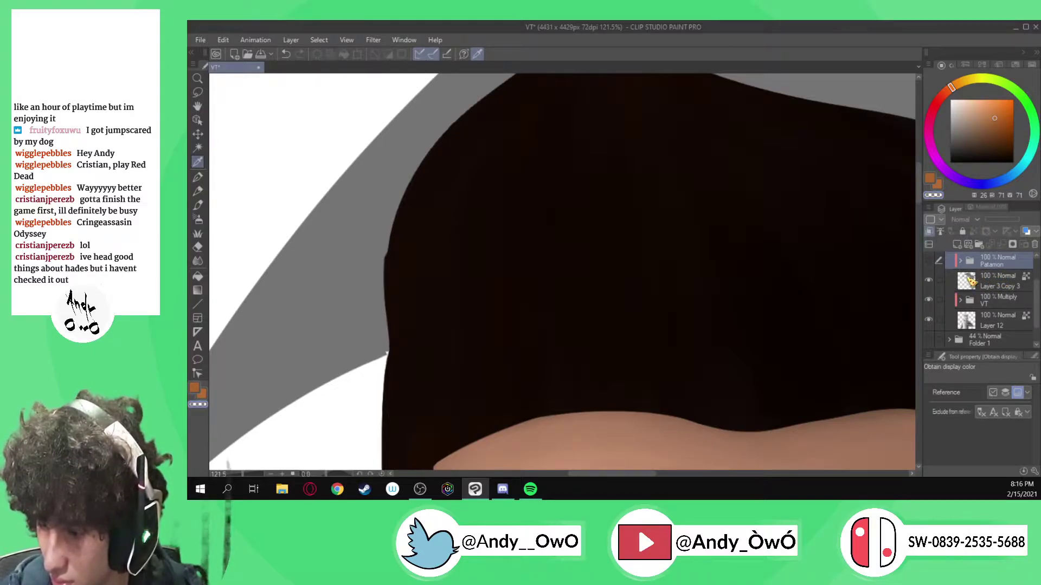
{"action": "left_click", "coordinate": [939, 281]}
{"action": "left_click_drag", "start_coordinate": [991, 284], "coordinate": [985, 325]}
{"action": "left_click", "coordinate": [987, 325]}
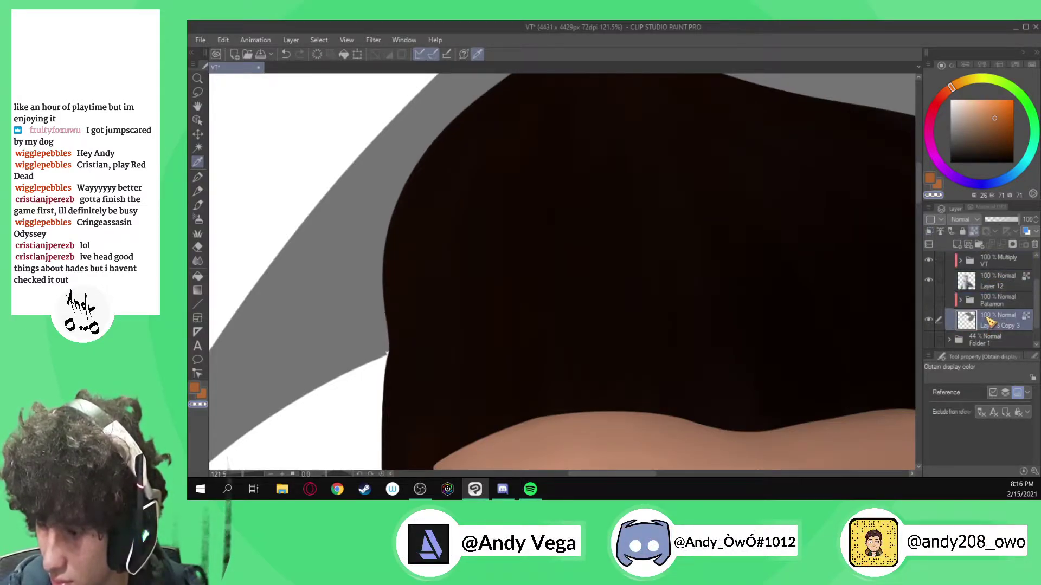
- Show the Patamon folder to check how the orange ear meets the man's hair, and hide it again
{"action": "scroll", "coordinate": [410, 259], "scroll_direction": "down", "scroll_amount": 4}
{"action": "scroll", "coordinate": [654, 183], "scroll_direction": "up", "scroll_amount": 1}
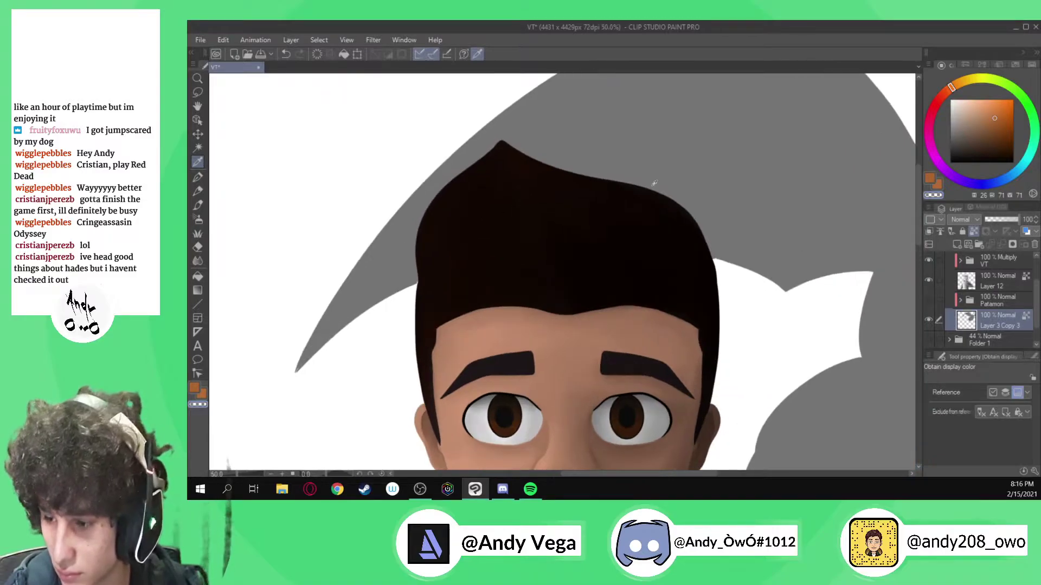
{"action": "left_click", "coordinate": [929, 300]}
{"action": "scroll", "coordinate": [364, 249], "scroll_direction": "up", "scroll_amount": 2}
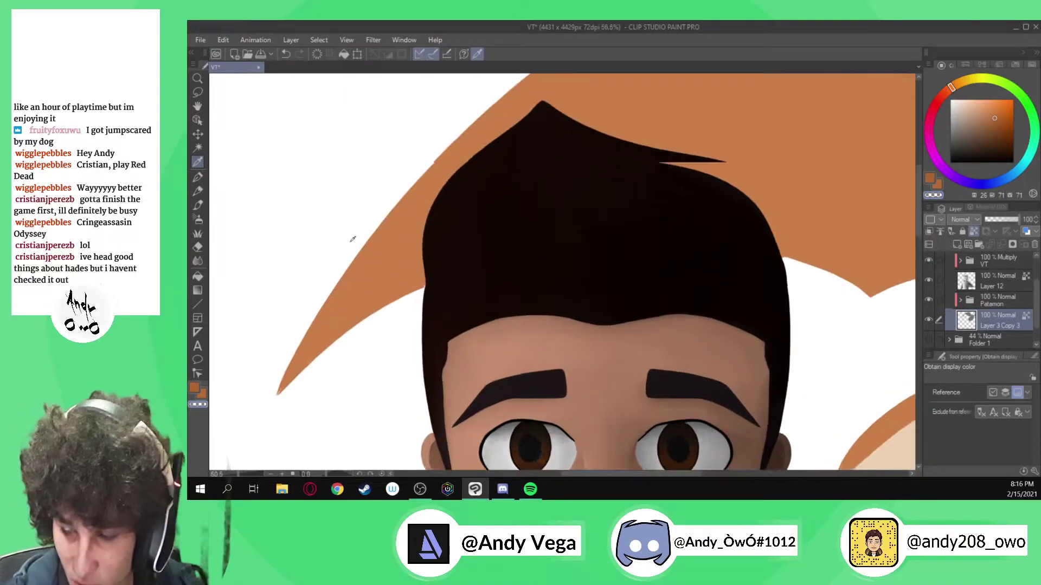
{"action": "left_click", "coordinate": [928, 299]}
- Hide the Patamon folder and fill the white notch between the ear and the hair's left edge with sampled grey on Layer 3 Copy 3
{"action": "scroll", "coordinate": [442, 294], "scroll_direction": "up", "scroll_amount": 6}
{"action": "left_click", "coordinate": [441, 293]}
{"action": "key", "text": "p"}
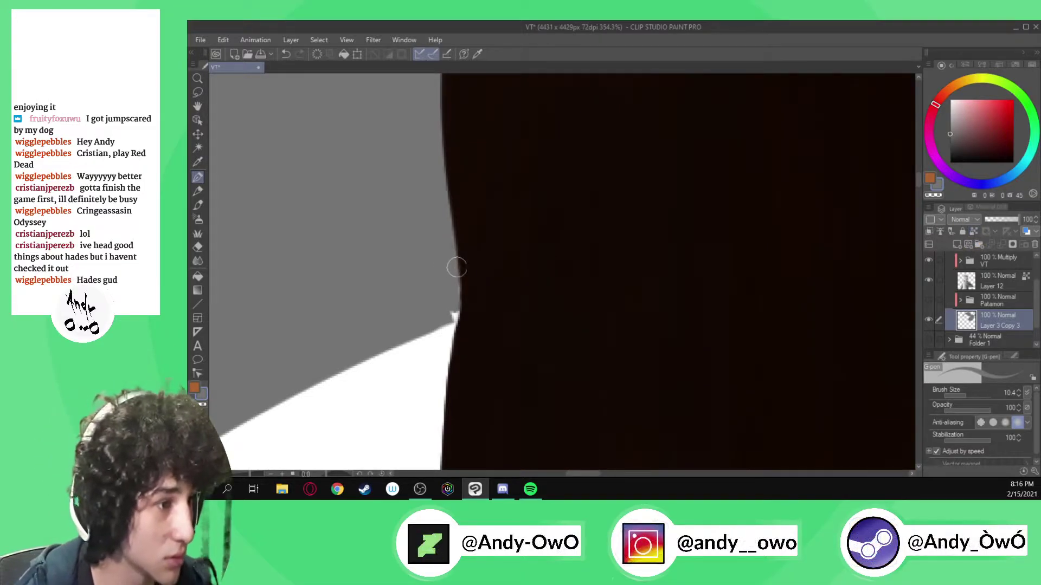
{"action": "scroll", "coordinate": [467, 293], "scroll_direction": "up", "scroll_amount": 1}
{"action": "scroll", "coordinate": [467, 293], "scroll_direction": "up", "scroll_amount": 2}
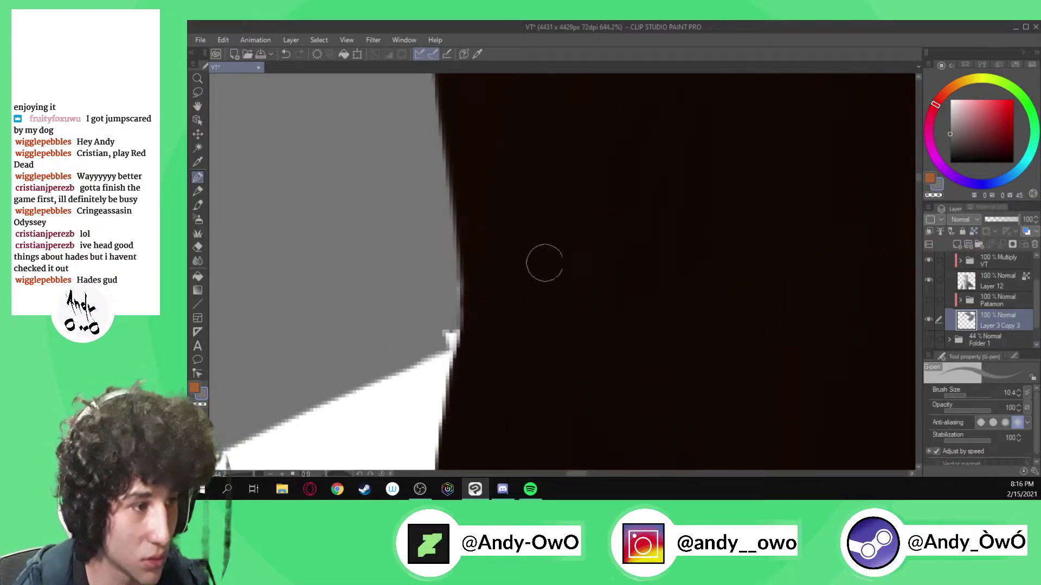
{"action": "mouse_move", "coordinate": [442, 338]}
{"action": "left_mouse_down"}
{"action": "mouse_move", "coordinate": [477, 311]}
{"action": "mouse_move", "coordinate": [525, 302]}
{"action": "left_mouse_up"}
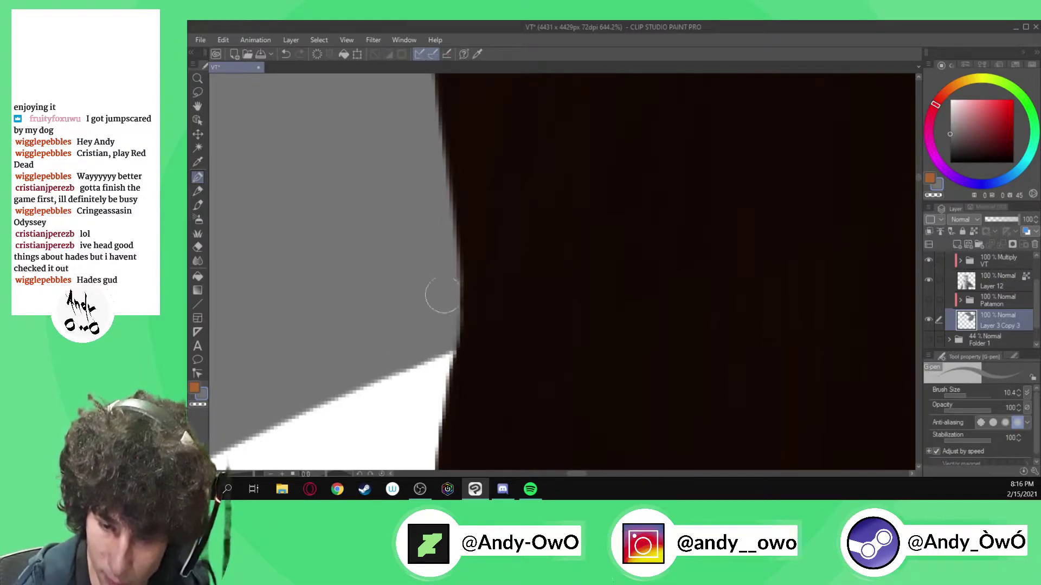
{"action": "scroll", "coordinate": [448, 281], "scroll_direction": "down", "scroll_amount": 2}
{"action": "scroll", "coordinate": [467, 279], "scroll_direction": "down", "scroll_amount": 10}
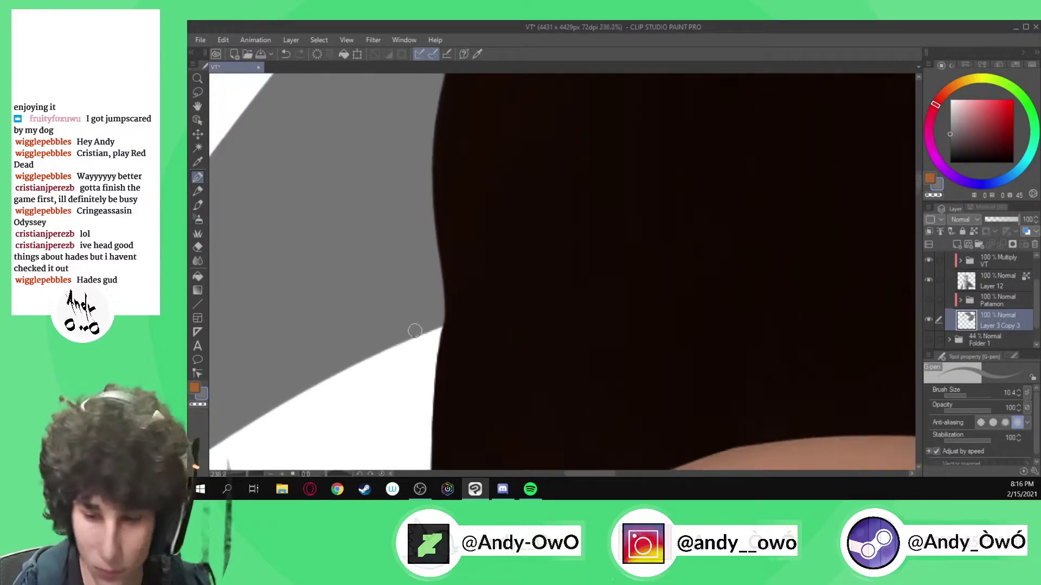
- Check the ear with the Patamon folder shown, hide the folder again, and fill out the ear's pointed tip with grey on Layer 3 Copy 3
{"action": "left_click", "coordinate": [929, 300]}
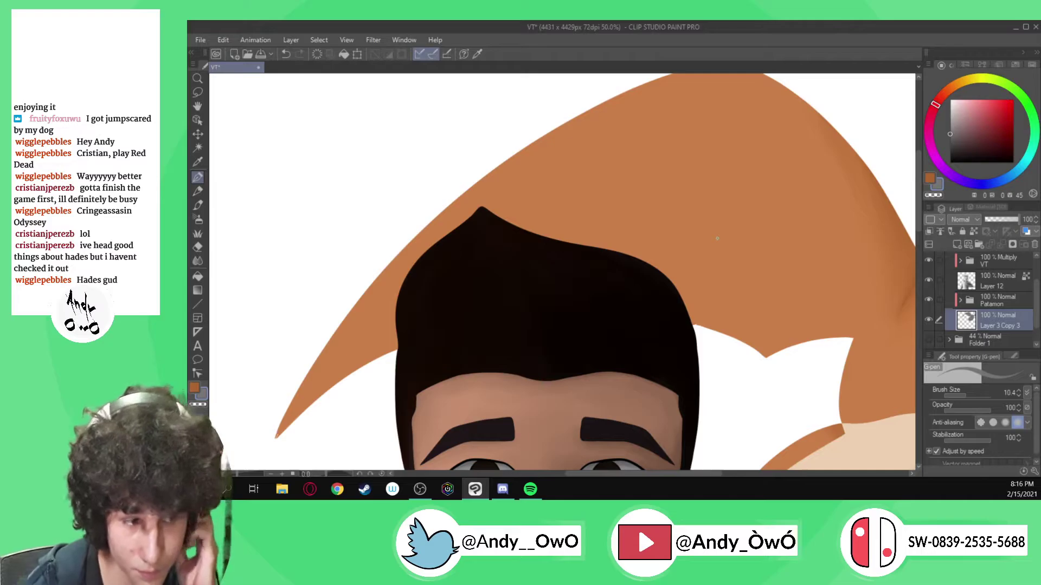
{"action": "key", "text": "space"}
{"action": "left_click_drag", "start_coordinate": [718, 238], "coordinate": [976, 155]}
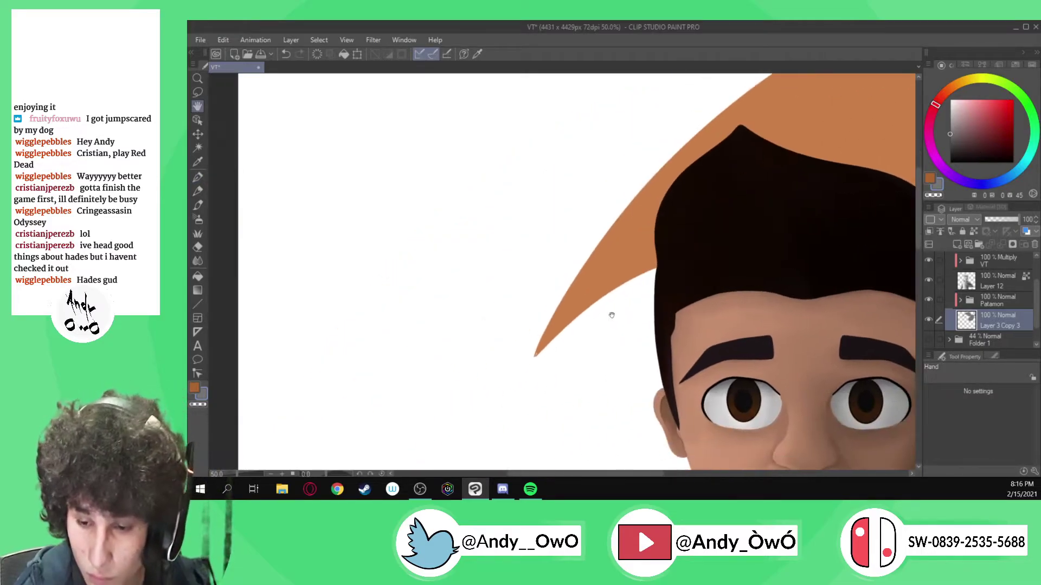
{"action": "scroll", "coordinate": [535, 345], "scroll_direction": "up", "scroll_amount": 5}
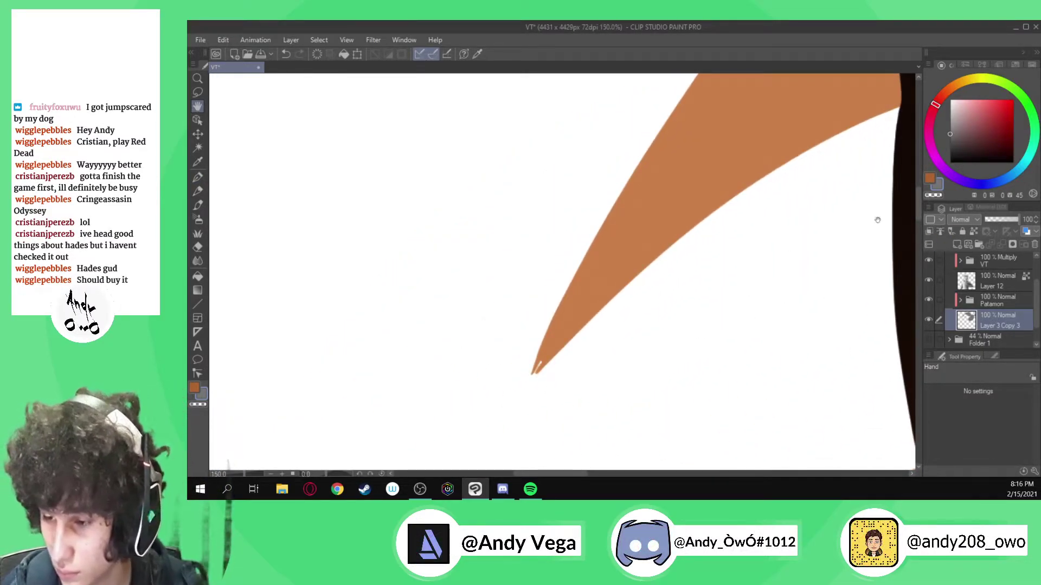
{"action": "left_click", "coordinate": [928, 299]}
{"action": "key", "text": "i"}
{"action": "scroll", "coordinate": [550, 353], "scroll_direction": "up", "scroll_amount": 5}
{"action": "key", "text": "p"}
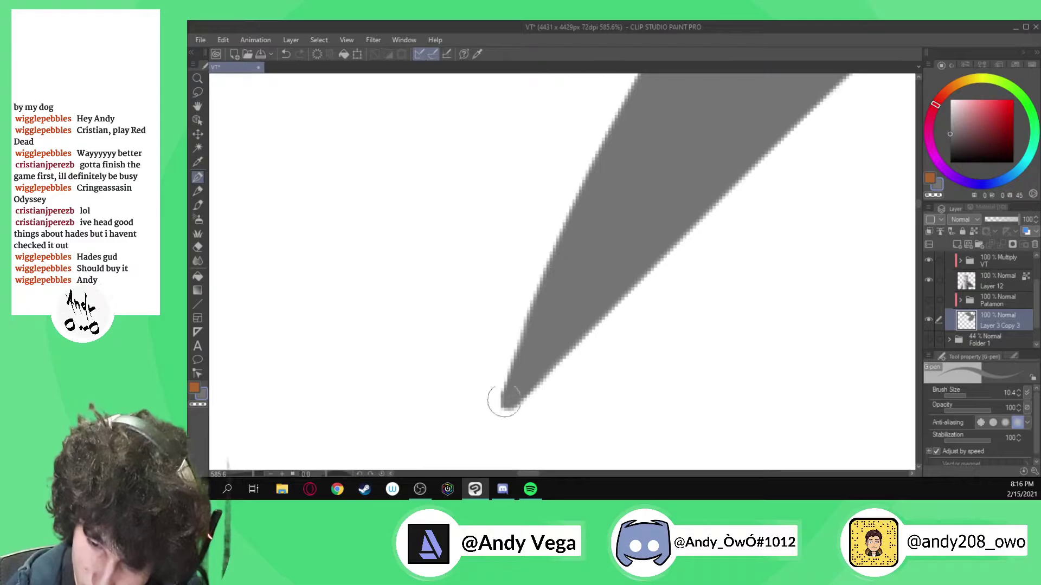
{"action": "scroll", "coordinate": [572, 252], "scroll_direction": "down", "scroll_amount": 2}
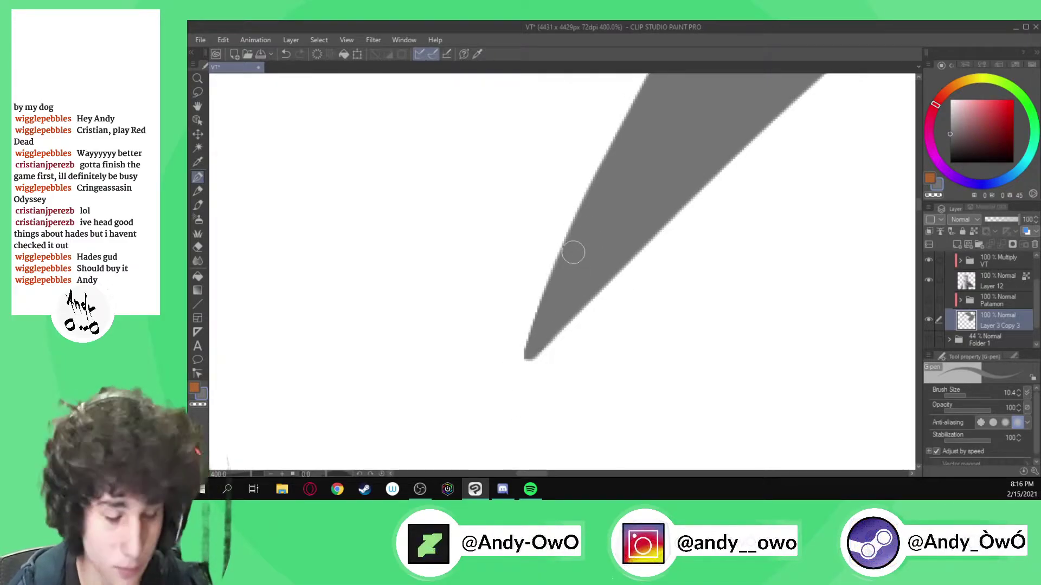
- Inspect the grey ear silhouette, then show the Patamon folder and examine the orange ear on both sides of the man's hair
{"action": "key", "text": "h"}
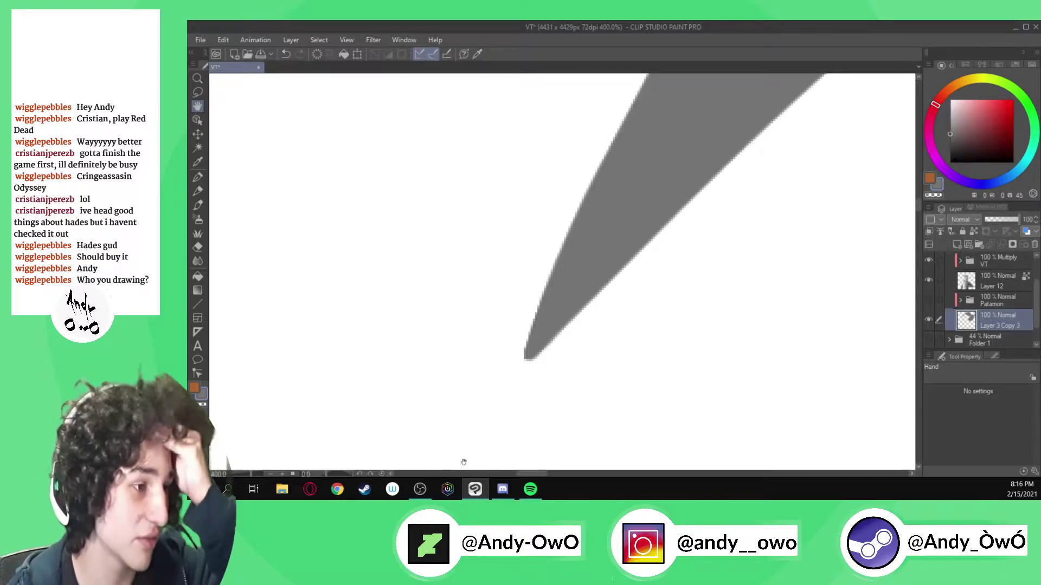
{"action": "scroll", "coordinate": [463, 462], "scroll_direction": "down", "scroll_amount": 2}
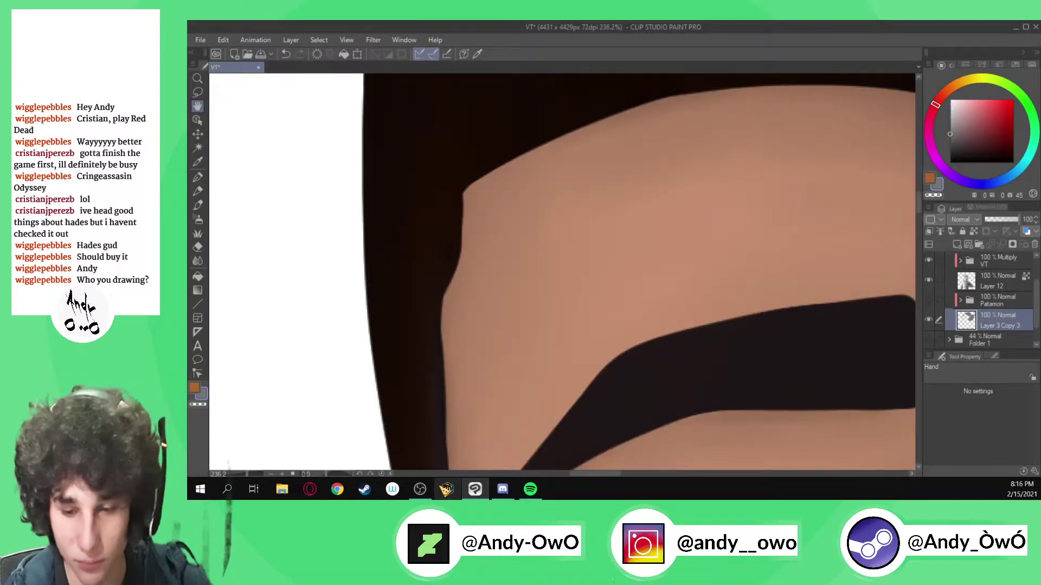
{"action": "scroll", "coordinate": [623, 323], "scroll_direction": "down", "scroll_amount": 7}
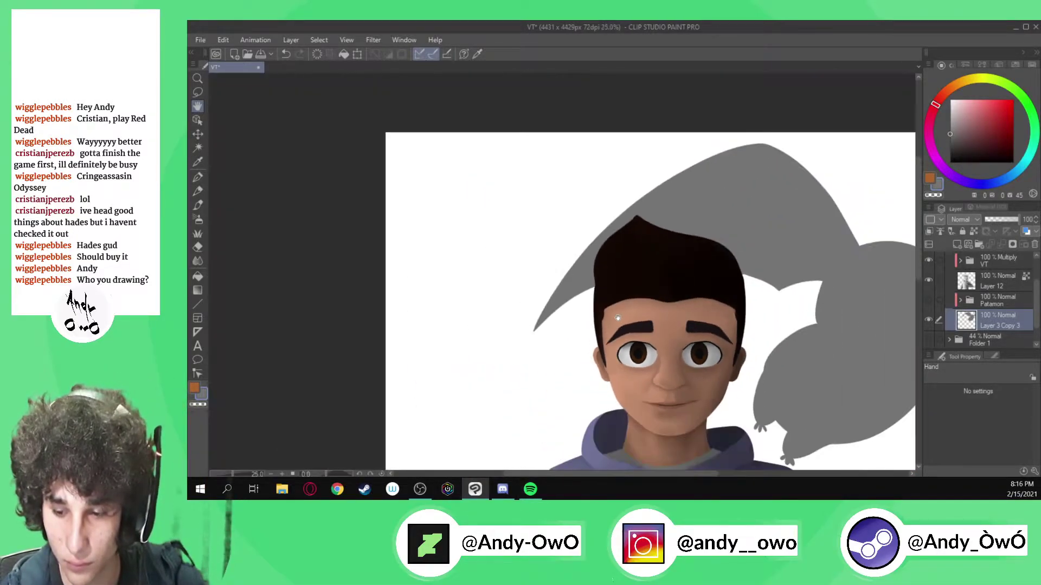
{"action": "scroll", "coordinate": [618, 317], "scroll_direction": "up", "scroll_amount": 3}
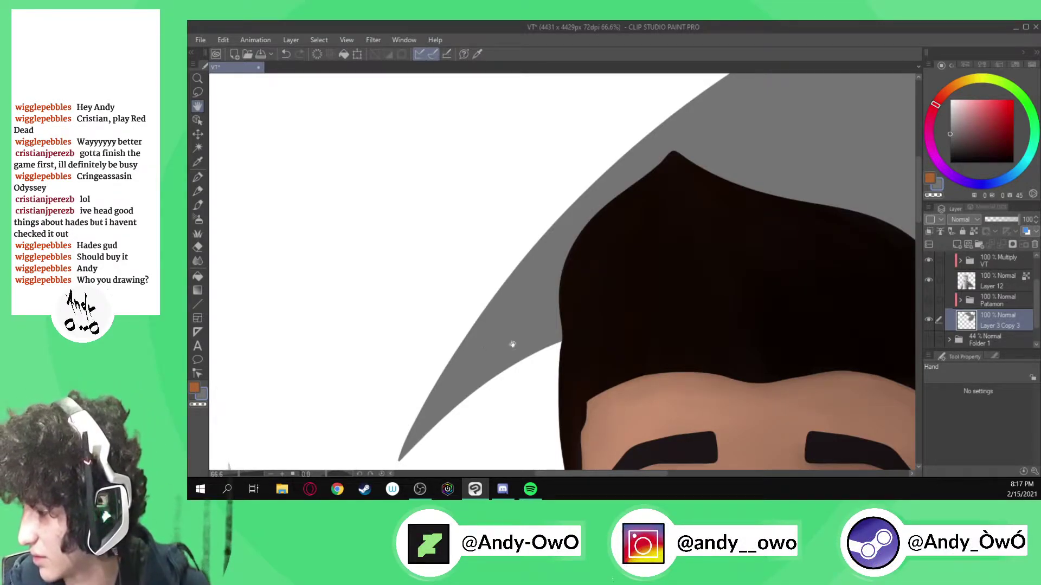
{"action": "left_click", "coordinate": [928, 300]}
{"action": "scroll", "coordinate": [413, 343], "scroll_direction": "down", "scroll_amount": 1}
{"action": "scroll", "coordinate": [413, 344], "scroll_direction": "down", "scroll_amount": 1}
{"action": "left_click_drag", "start_coordinate": [513, 315], "coordinate": [331, 362]}
{"action": "left_click_drag", "start_coordinate": [582, 304], "coordinate": [386, 239]}
{"action": "left_click_drag", "start_coordinate": [558, 321], "coordinate": [671, 343]}
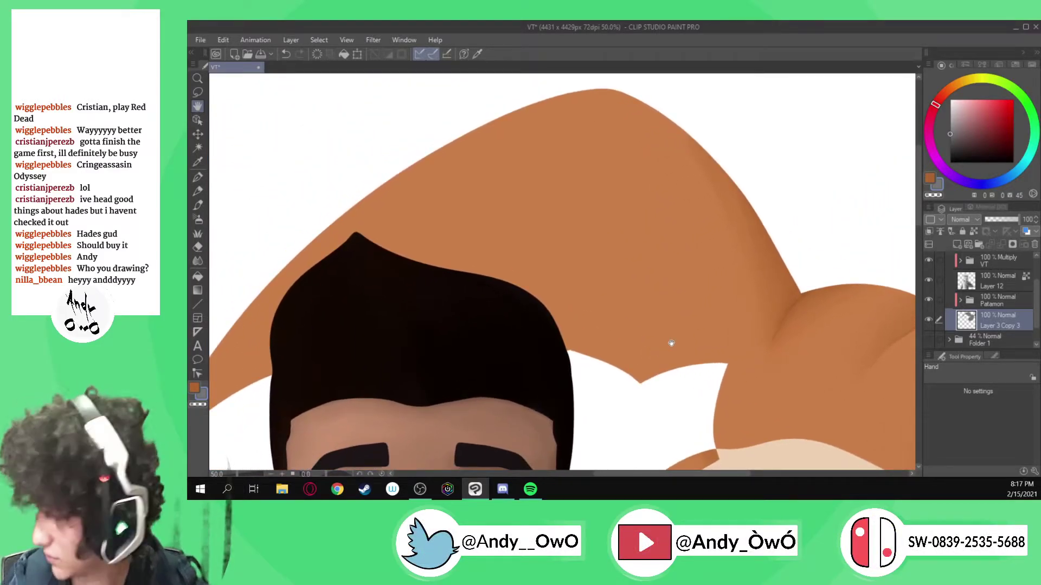
- Prepare a light yellow-orange with hue 34, saturation 58 and value 94, and set the G-pen's brush size to 49.9
{"action": "left_click", "coordinate": [717, 270], "text": "alt"}
{"action": "left_click", "coordinate": [961, 89]}
{"action": "left_click", "coordinate": [987, 103]}
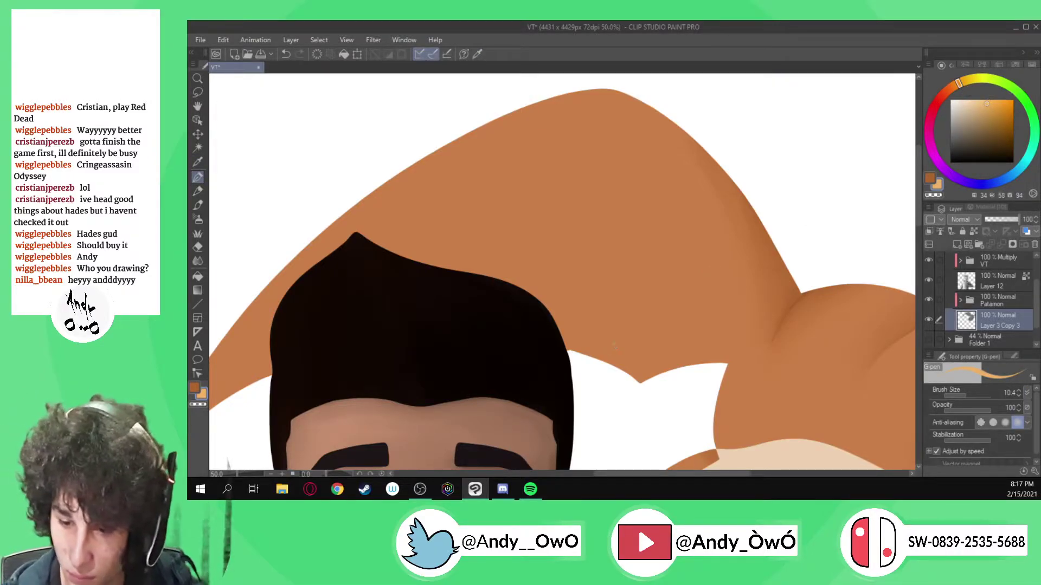
{"action": "left_click_drag", "start_coordinate": [579, 344], "coordinate": [581, 340], "text": "ctrl+alt"}
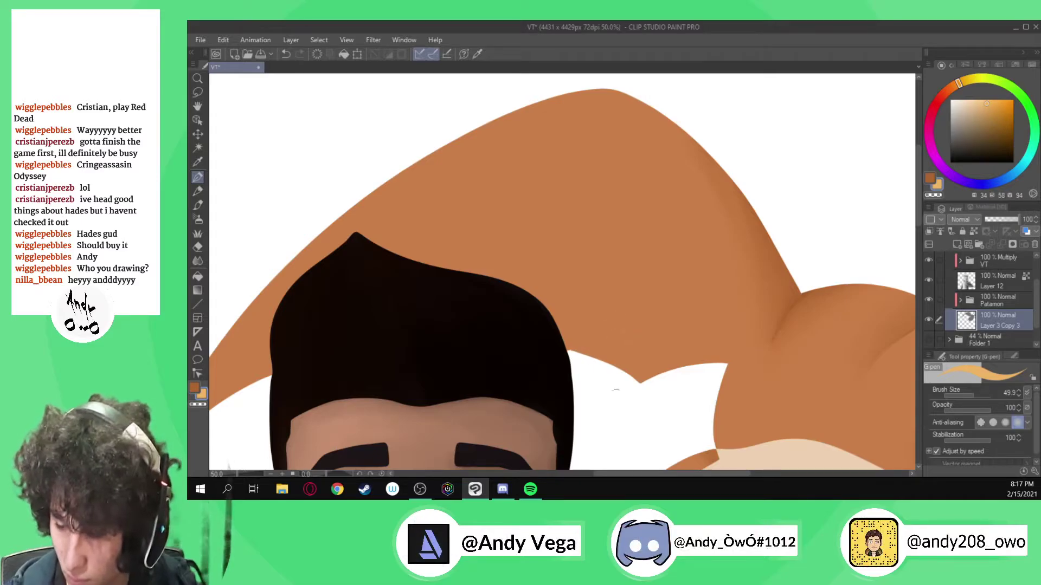
- Hide the Patamon folder and tidy the ear silhouette at the hair's right edge with sampled grey on Layer 3 Copy 3
{"action": "left_click", "coordinate": [928, 300]}
{"action": "key", "text": "x"}
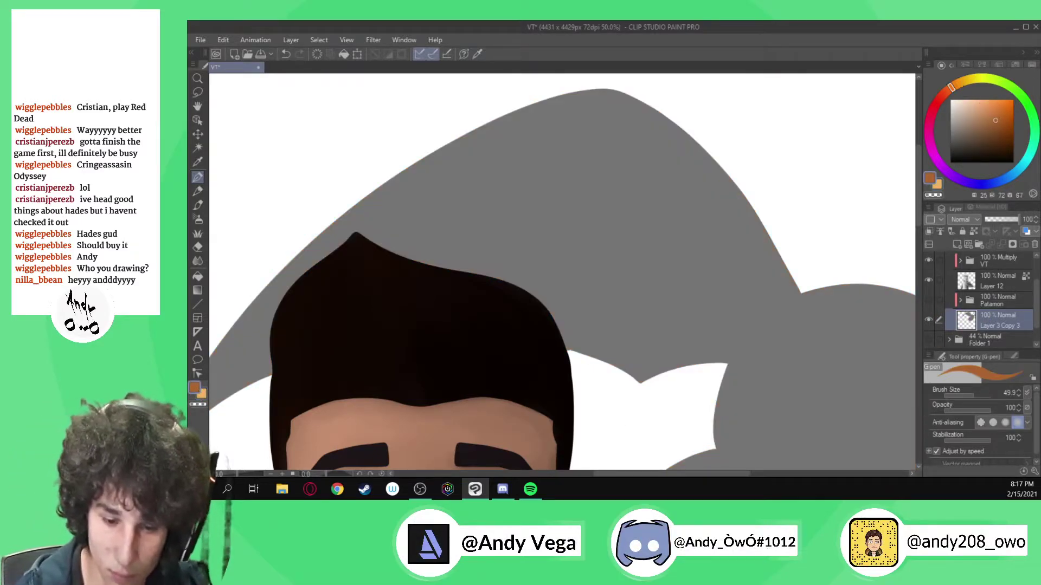
{"action": "left_click", "coordinate": [695, 154], "text": "alt"}
{"action": "key", "text": "p"}
{"action": "scroll", "coordinate": [569, 368], "scroll_direction": "up", "scroll_amount": 5}
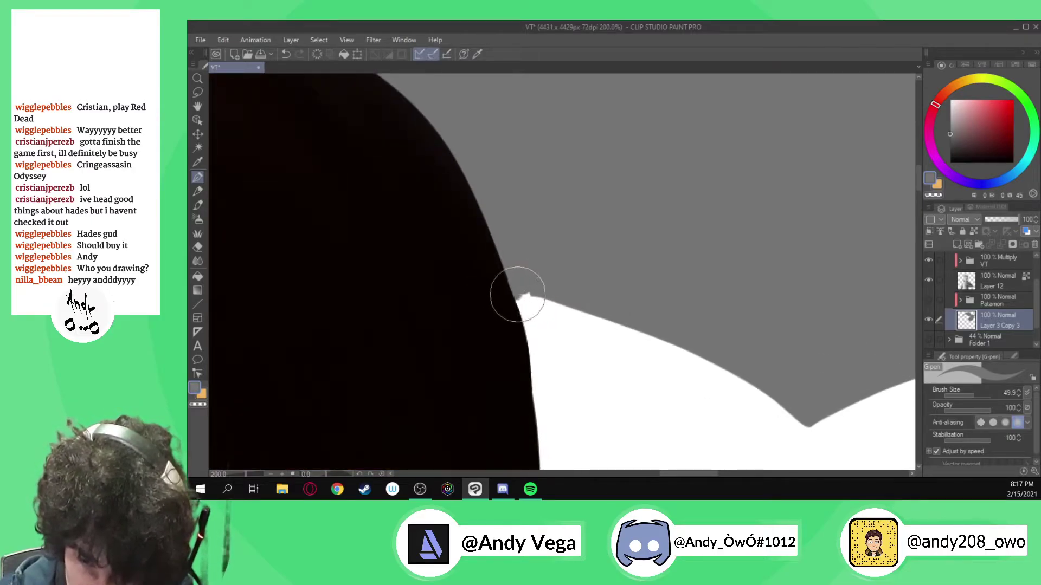
{"action": "scroll", "coordinate": [593, 302], "scroll_direction": "down", "scroll_amount": 2}
{"action": "scroll", "coordinate": [596, 293], "scroll_direction": "down", "scroll_amount": 2}
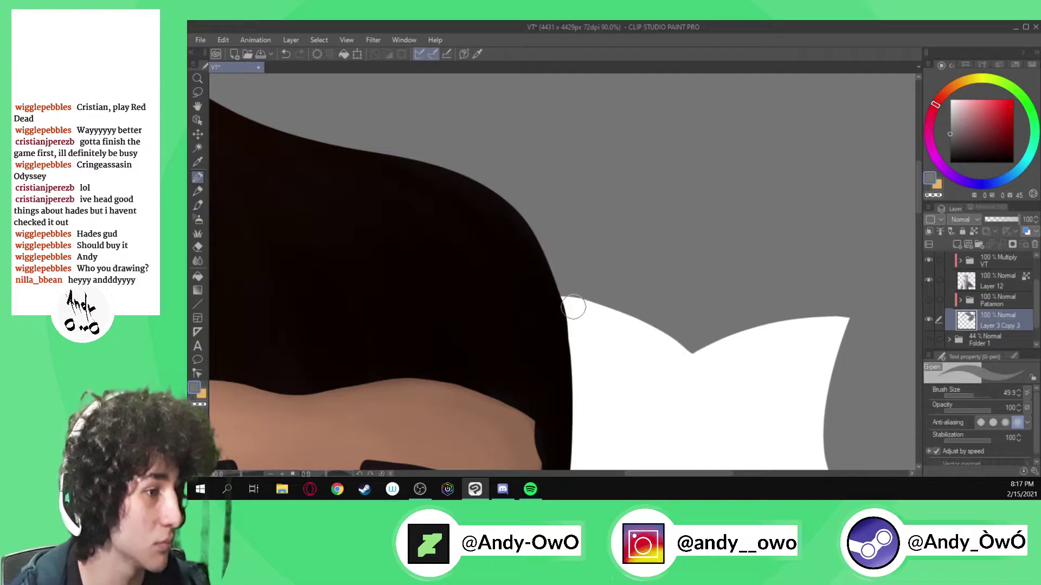
{"action": "scroll", "coordinate": [574, 307], "scroll_direction": "down", "scroll_amount": 2}
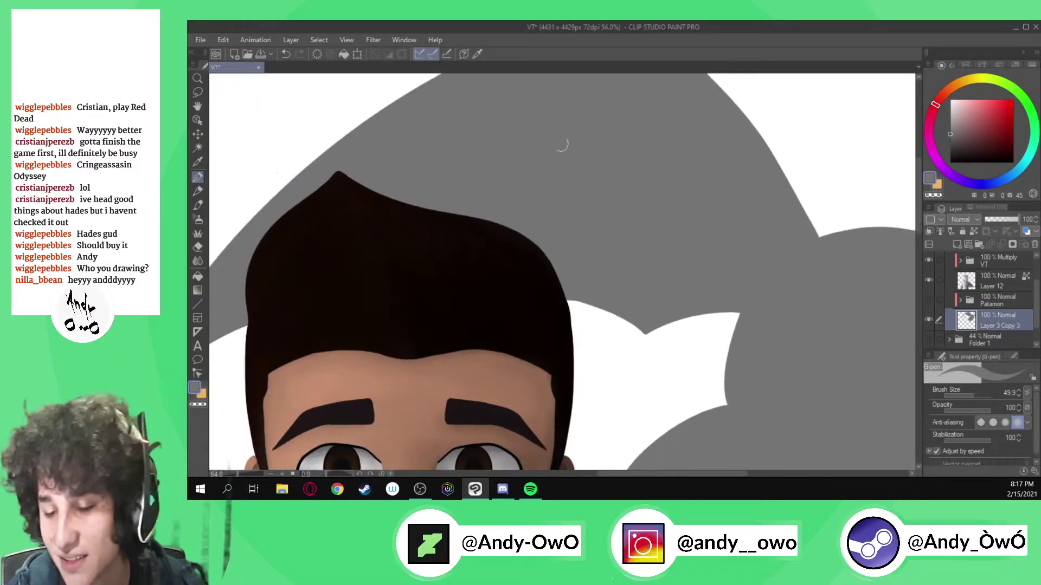
{"action": "scroll", "coordinate": [564, 150], "scroll_direction": "up", "scroll_amount": 1}
- Show and expand the Patamon folder, paint a light orange curved patch beside the hair's right edge on Layer 10, and enlarge the G-pen to 86
{"action": "left_click", "coordinate": [929, 300]}
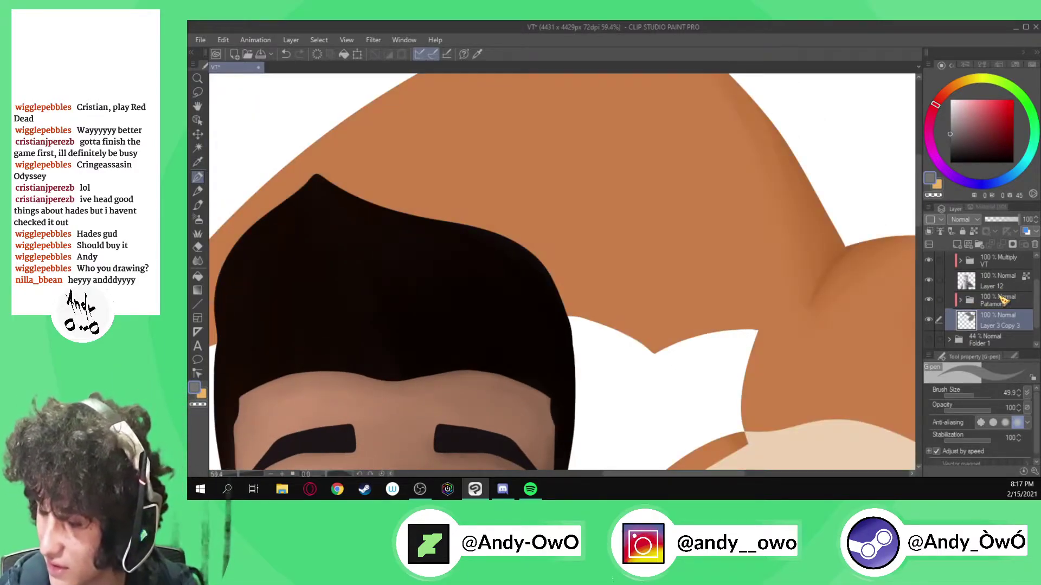
{"action": "left_click", "coordinate": [960, 300]}
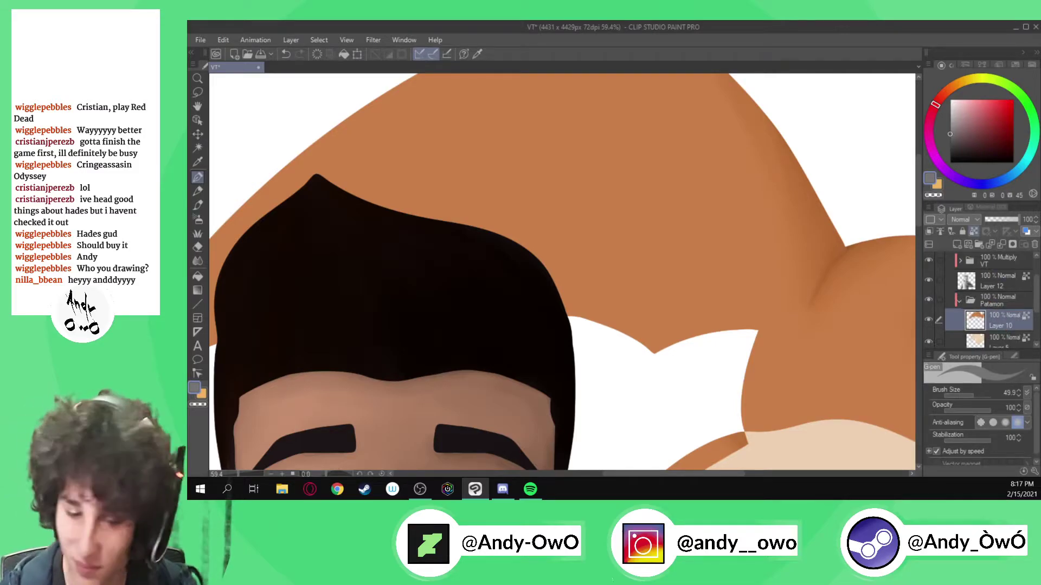
{"action": "key", "text": "x"}
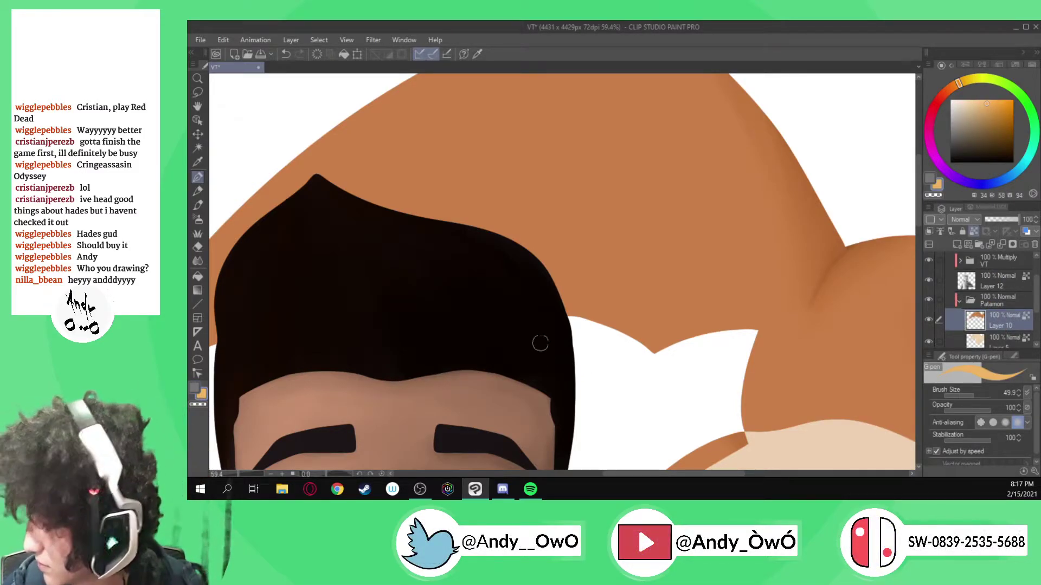
{"action": "mouse_move", "coordinate": [653, 353]}
{"action": "left_mouse_down"}
{"action": "mouse_move", "coordinate": [600, 290]}
{"action": "mouse_move", "coordinate": [571, 267]}
{"action": "mouse_move", "coordinate": [537, 262]}
{"action": "mouse_move", "coordinate": [623, 328]}
{"action": "left_mouse_up"}
{"action": "key", "text": "ctrl+z"}
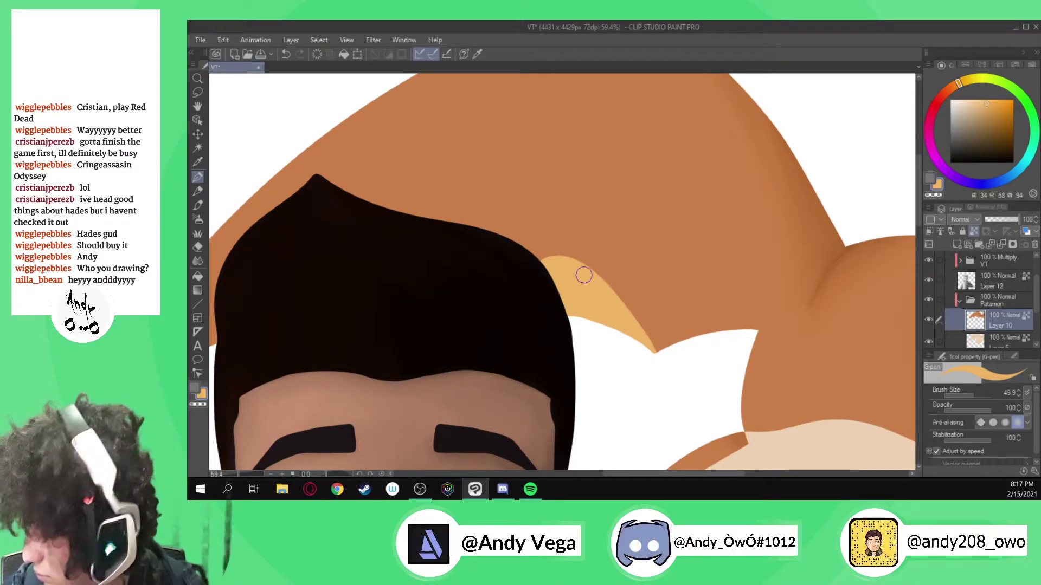
{"action": "scroll", "coordinate": [584, 275], "scroll_direction": "down", "scroll_amount": 3}
{"action": "scroll", "coordinate": [494, 256], "scroll_direction": "up", "scroll_amount": 3}
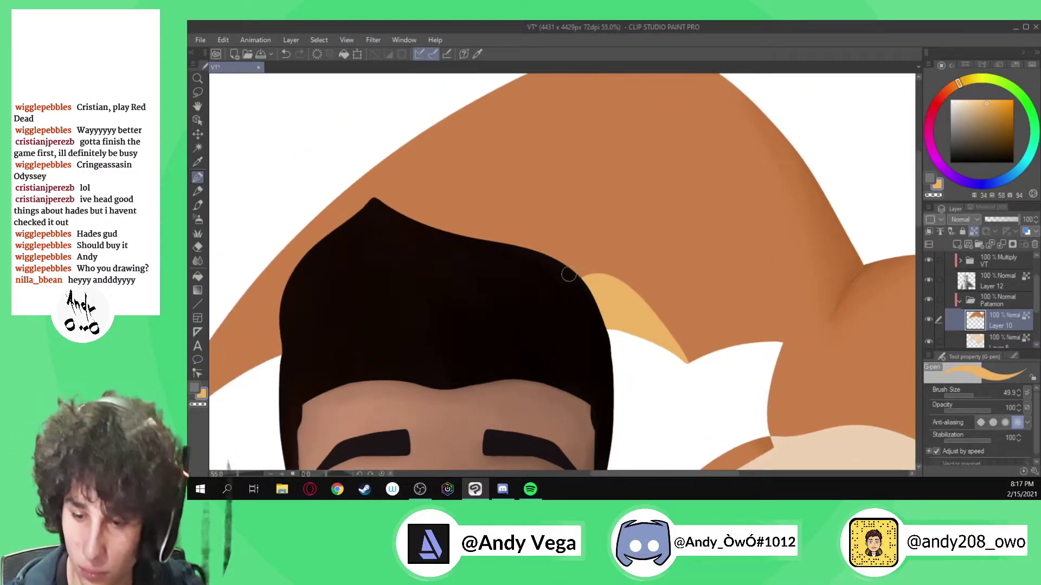
{"action": "mouse_move", "coordinate": [550, 255]}
{"action": "left_mouse_down"}
{"action": "mouse_move", "coordinate": [592, 243]}
{"action": "mouse_move", "coordinate": [631, 281]}
{"action": "mouse_move", "coordinate": [680, 352]}
{"action": "left_mouse_up"}
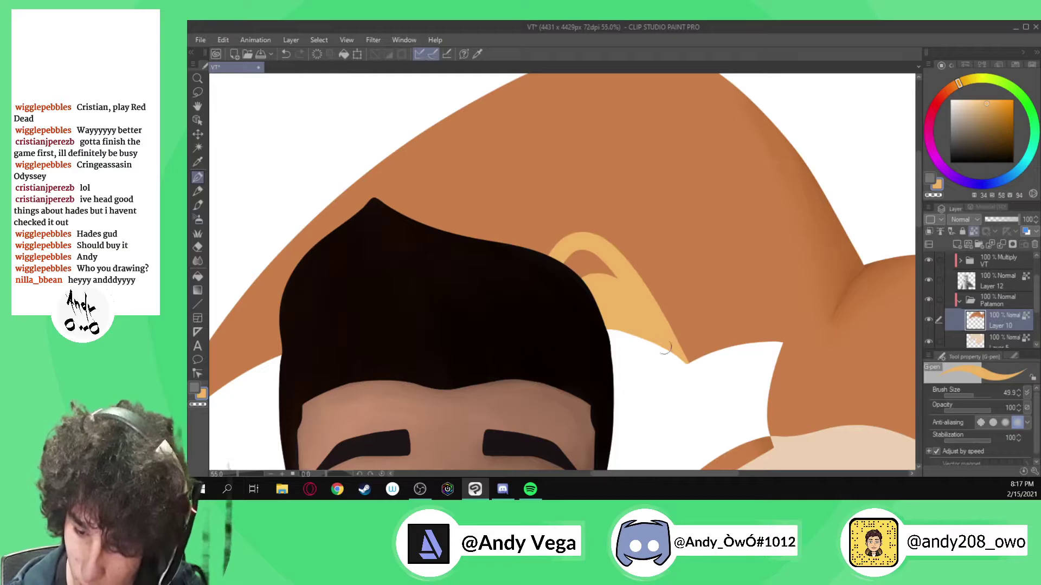
{"action": "left_click_drag", "start_coordinate": [572, 282], "coordinate": [608, 284], "text": "ctrl+alt"}
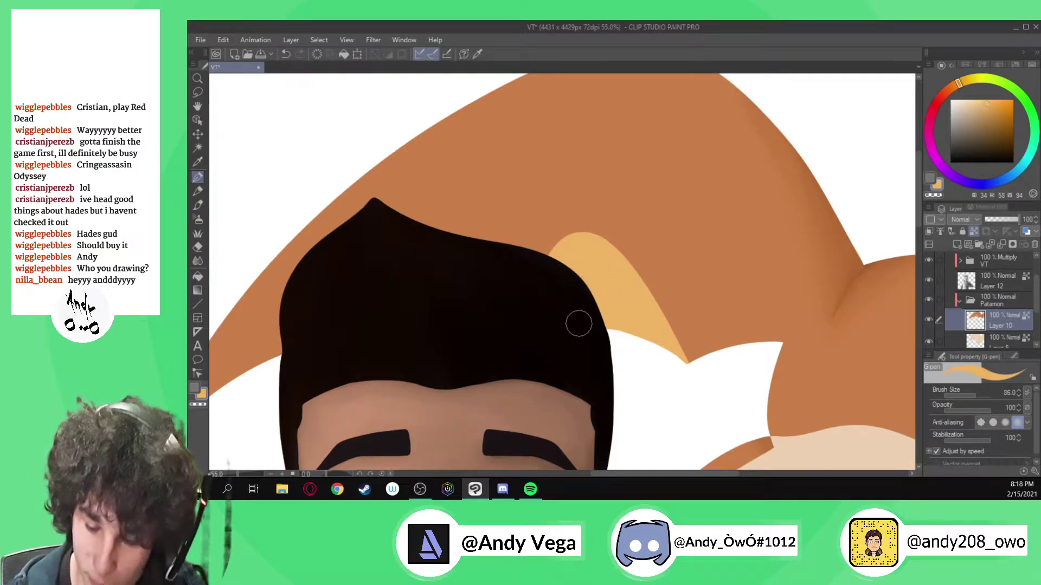
- Paint light orange bands along the ear's lower left edge and its long upper edge from the tip to the peak on Layer 10
{"action": "scroll", "coordinate": [578, 324], "scroll_direction": "down", "scroll_amount": 2}
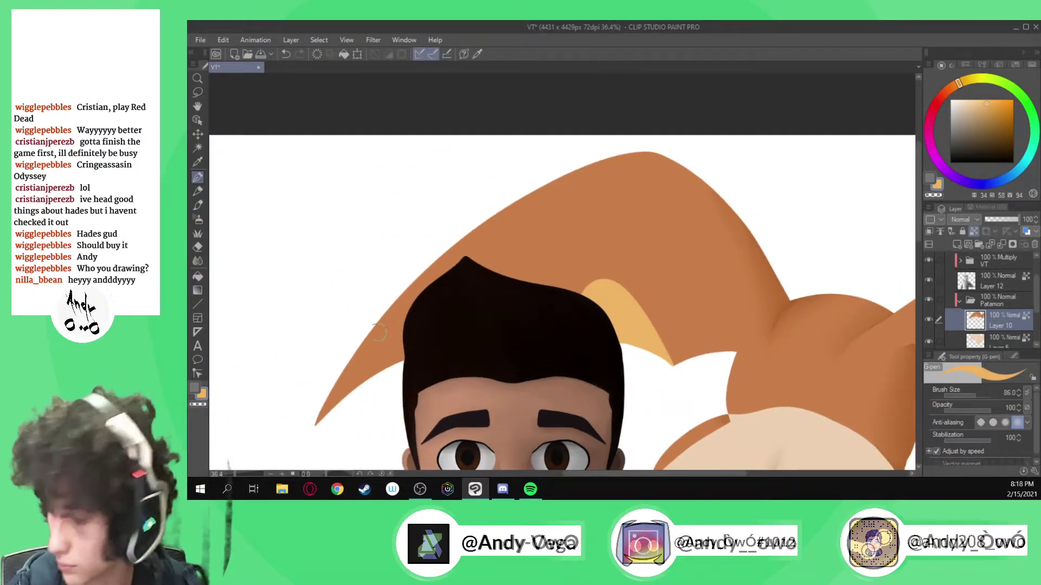
{"action": "scroll", "coordinate": [358, 355], "scroll_direction": "up", "scroll_amount": 1}
{"action": "left_click_drag", "start_coordinate": [311, 432], "coordinate": [406, 353]}
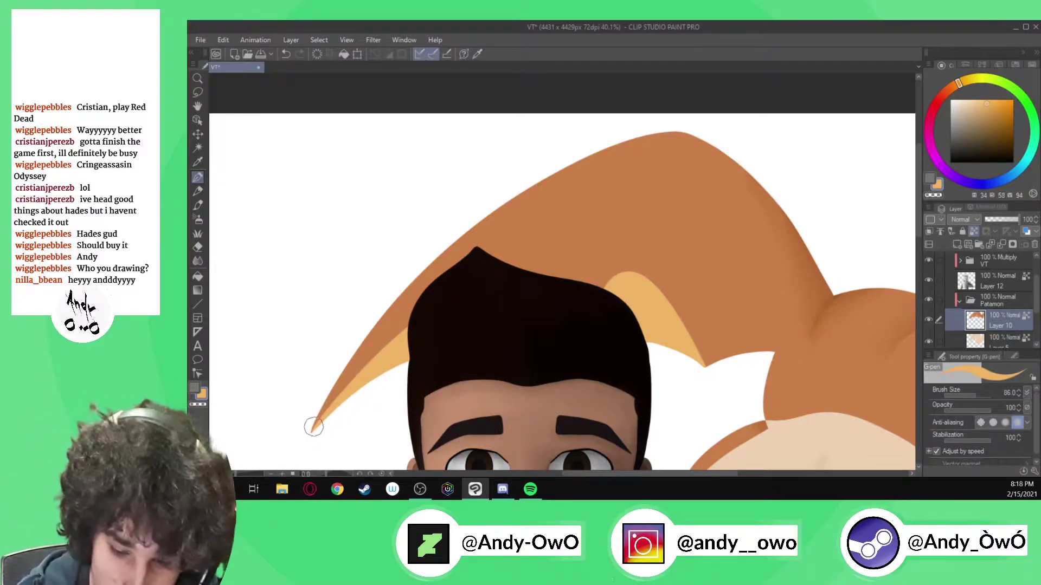
{"action": "mouse_move", "coordinate": [358, 344]}
{"action": "left_mouse_down"}
{"action": "mouse_move", "coordinate": [441, 255]}
{"action": "mouse_move", "coordinate": [574, 158]}
{"action": "mouse_move", "coordinate": [645, 139]}
{"action": "left_mouse_up"}
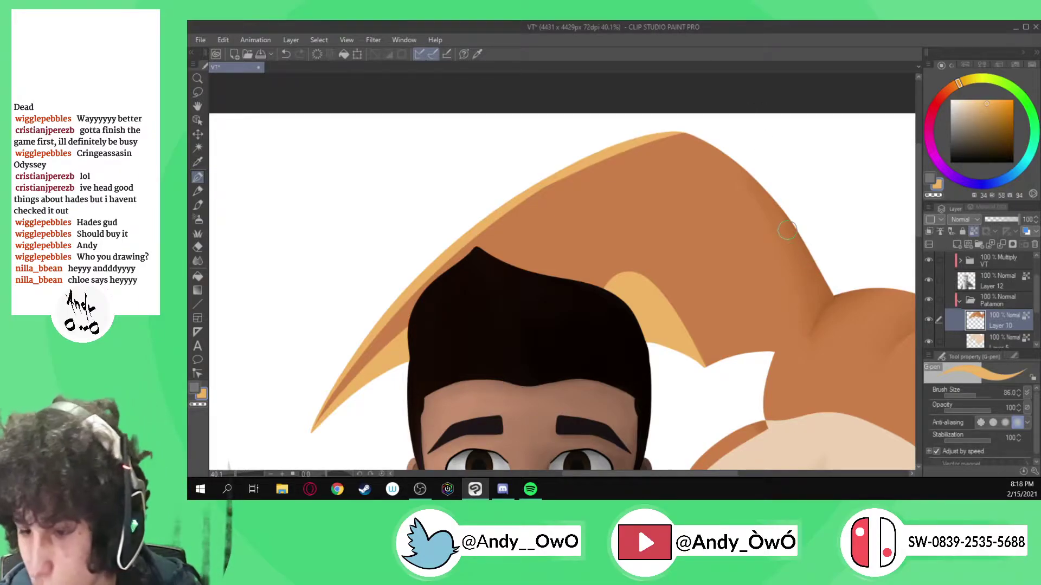
- Paint a light orange band down the ear's right outer edge on a new layer above Layer 10, trimming its inner side with the transparent G-pen
{"action": "key", "text": "ctrl+shift+n"}
{"action": "mouse_move", "coordinate": [830, 297]}
{"action": "left_mouse_down"}
{"action": "mouse_move", "coordinate": [758, 195]}
{"action": "mouse_move", "coordinate": [684, 131]}
{"action": "left_mouse_up"}
{"action": "mouse_move", "coordinate": [822, 267]}
{"action": "left_mouse_down"}
{"action": "mouse_move", "coordinate": [717, 146]}
{"action": "mouse_move", "coordinate": [677, 132]}
{"action": "left_mouse_up"}
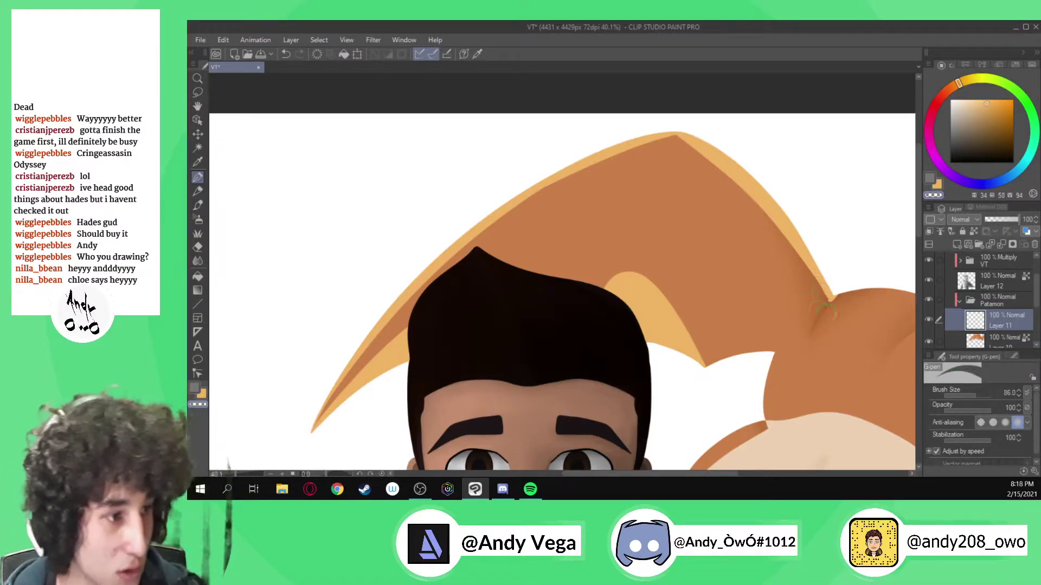
- Clean up the band's lower end where the ear meets the body with the transparent G-pen, and set Layer 11's opacity to 61%
{"action": "scroll", "coordinate": [812, 299], "scroll_direction": "up", "scroll_amount": 1}
{"action": "scroll", "coordinate": [811, 299], "scroll_direction": "up", "scroll_amount": 3}
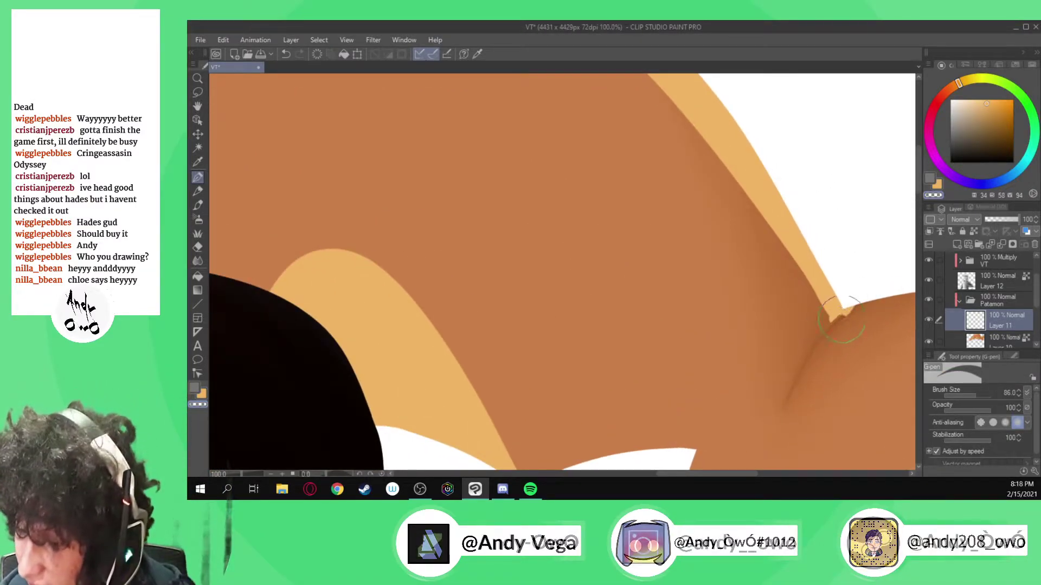
{"action": "key", "text": "ctrl+z"}
{"action": "mouse_move", "coordinate": [855, 308]}
{"action": "left_mouse_down"}
{"action": "mouse_move", "coordinate": [851, 317]}
{"action": "mouse_move", "coordinate": [845, 288]}
{"action": "left_mouse_up"}
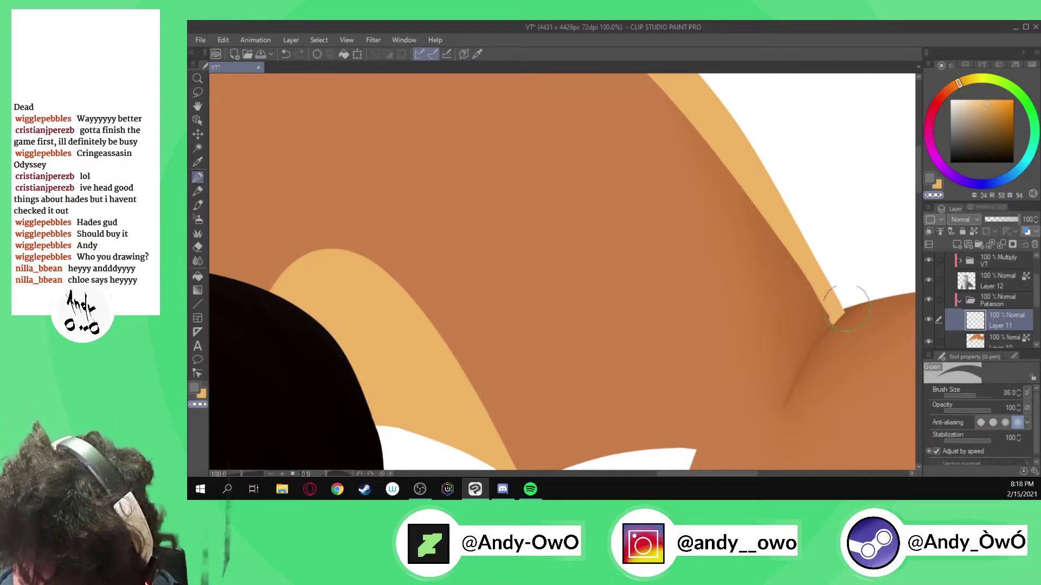
{"action": "left_click_drag", "start_coordinate": [841, 331], "coordinate": [818, 284]}
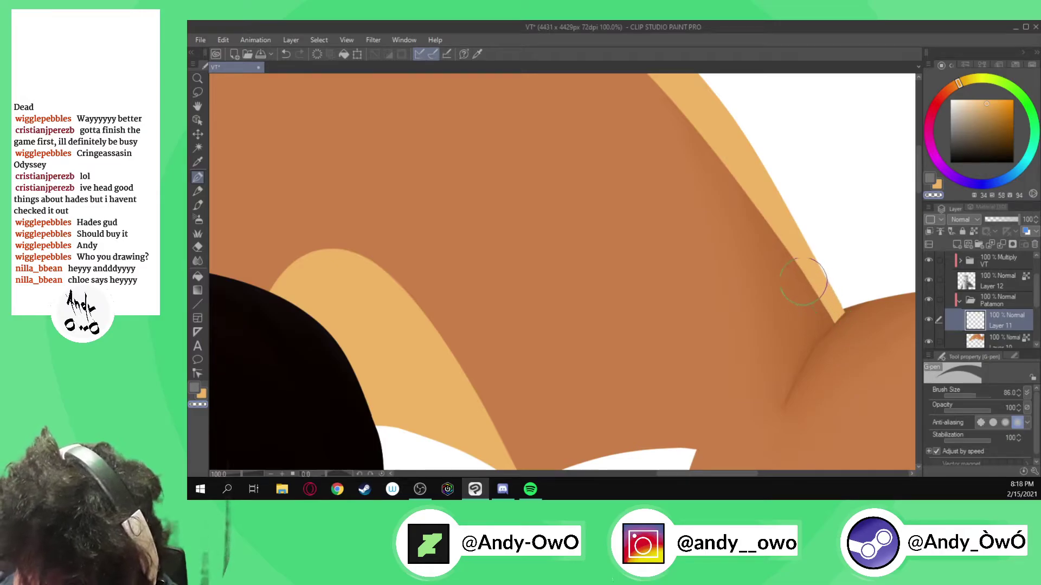
{"action": "left_click", "coordinate": [1005, 219]}
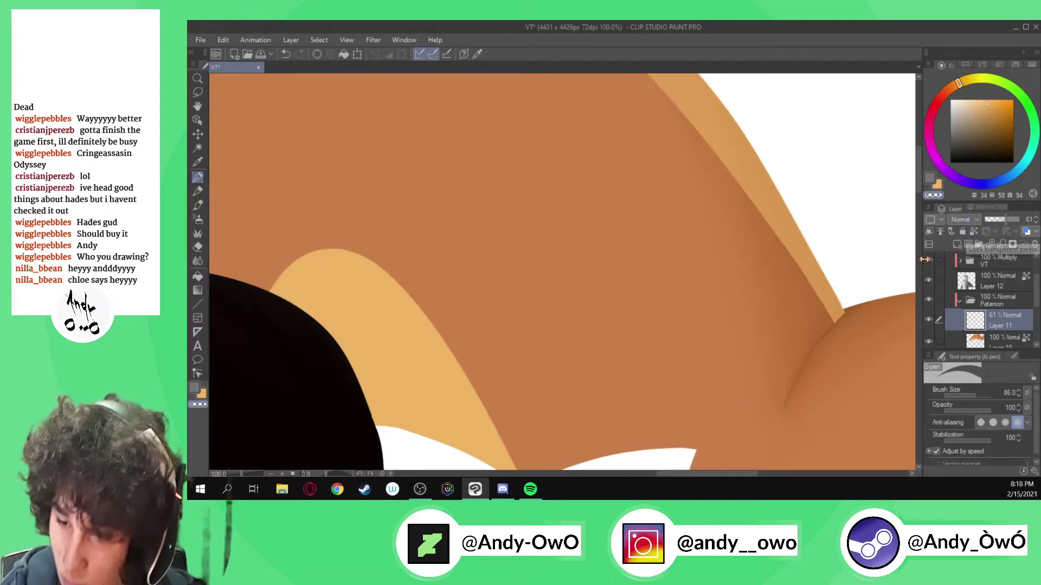
- Blend the inner side of the light orange band on the ear's right edge on Layer 11, using lowest hardness and brush size 64.7
{"action": "scroll", "coordinate": [715, 311], "scroll_direction": "down", "scroll_amount": 1}
{"action": "scroll", "coordinate": [714, 311], "scroll_direction": "down", "scroll_amount": 1}
{"action": "key", "text": "j"}
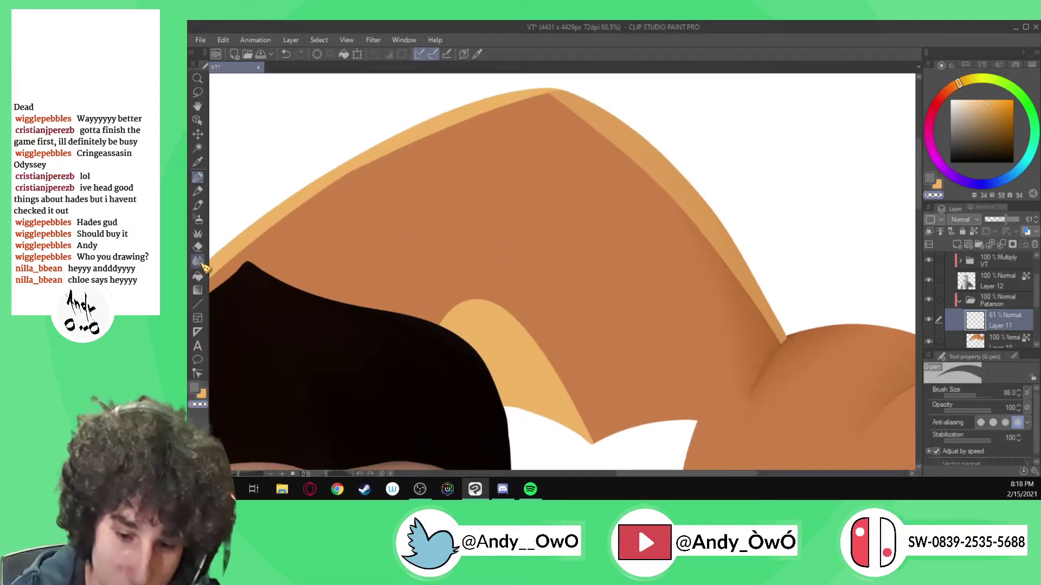
{"action": "left_click_drag", "start_coordinate": [582, 144], "coordinate": [586, 128], "text": "ctrl+alt"}
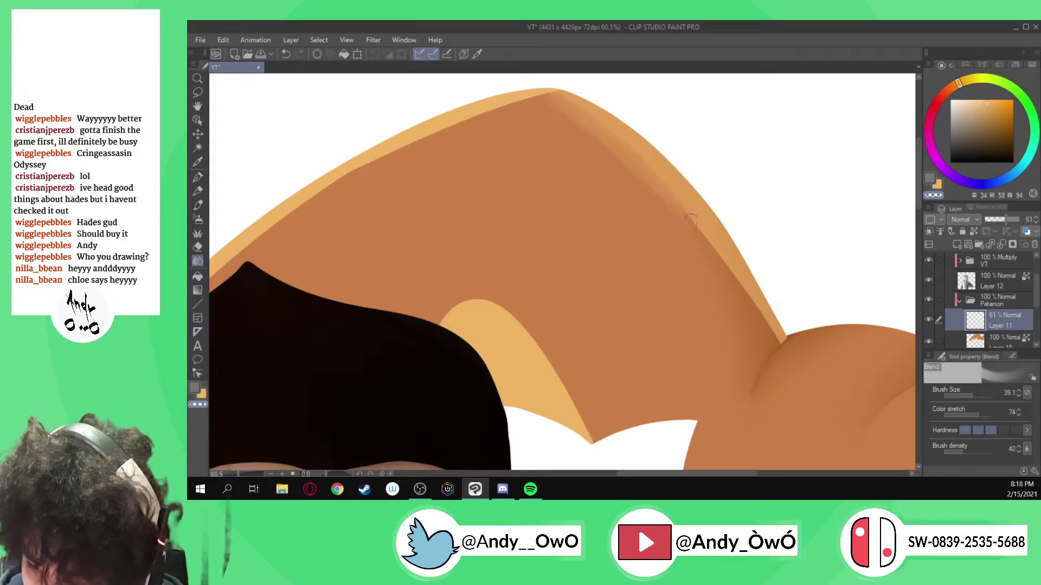
{"action": "key", "text": "ctrl+z"}
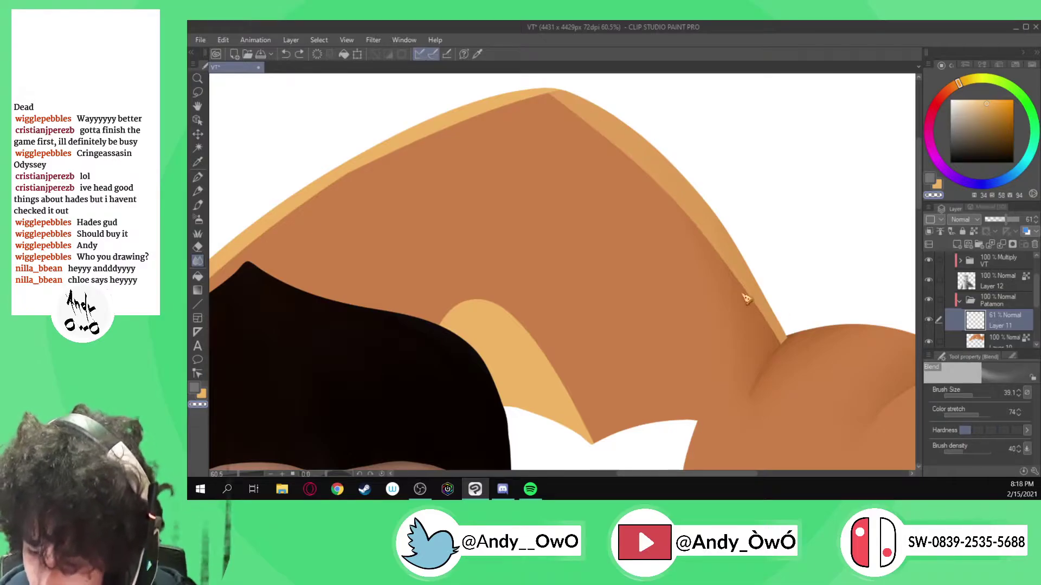
{"action": "mouse_move", "coordinate": [746, 299]}
{"action": "left_mouse_down", "text": "ctrl+alt"}
{"action": "mouse_move", "coordinate": [775, 337]}
{"action": "mouse_move", "coordinate": [750, 302]}
{"action": "mouse_move", "coordinate": [778, 342]}
{"action": "mouse_move", "coordinate": [698, 228]}
{"action": "left_mouse_up", "text": "ctrl+alt"}
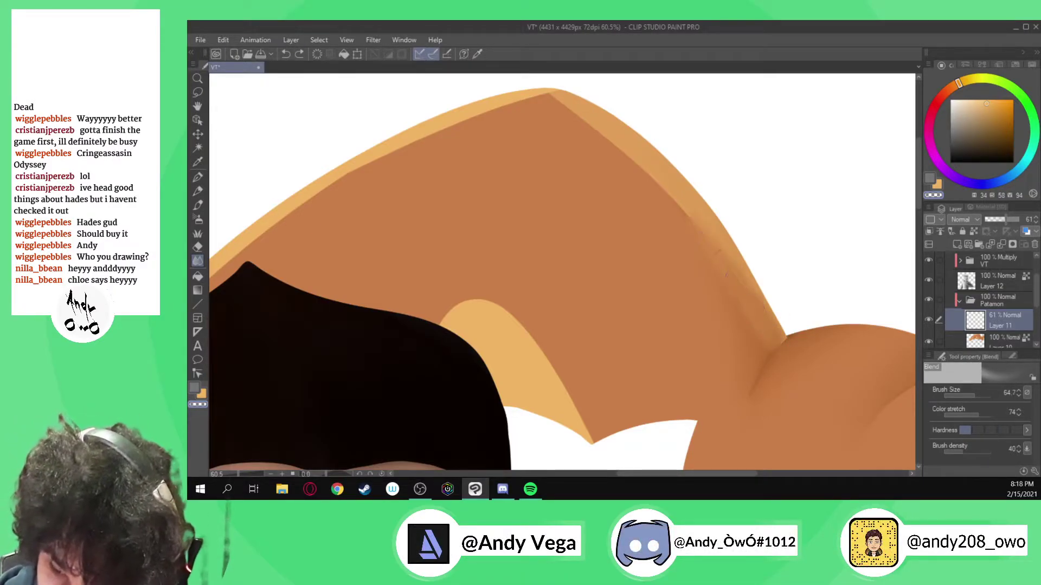
{"action": "mouse_move", "coordinate": [592, 125]}
{"action": "left_mouse_down"}
{"action": "mouse_move", "coordinate": [539, 88]}
{"action": "mouse_move", "coordinate": [588, 128]}
{"action": "mouse_move", "coordinate": [555, 115]}
{"action": "mouse_move", "coordinate": [615, 153]}
{"action": "left_mouse_up"}
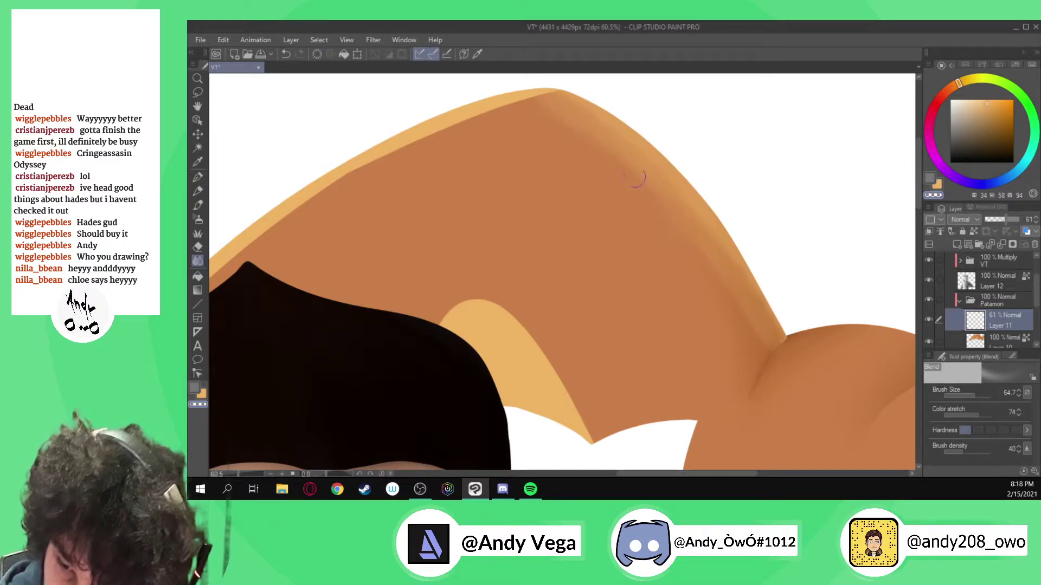
{"action": "key", "text": "ctrl+z"}
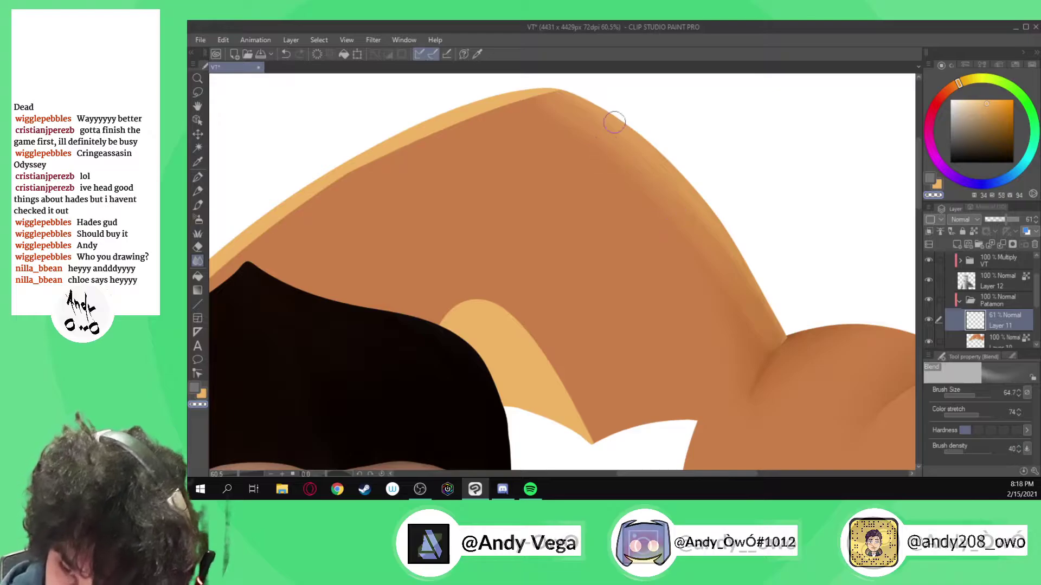
- Add a new layer above Layer 11 and paint a thin light orange strip along the ear's right outer edge with the G-pen
{"action": "key", "text": "p"}
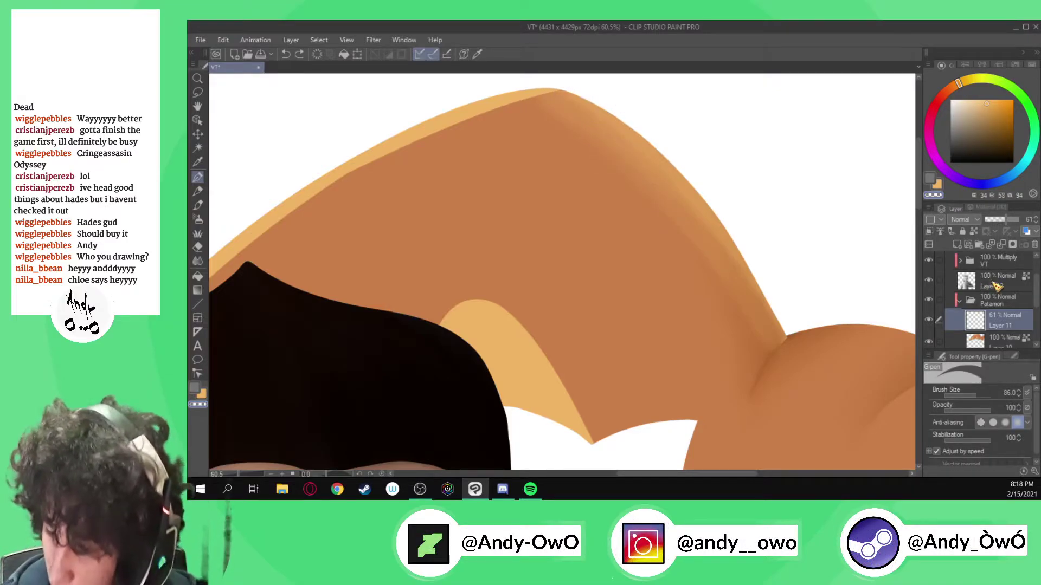
{"action": "left_click", "coordinate": [958, 245]}
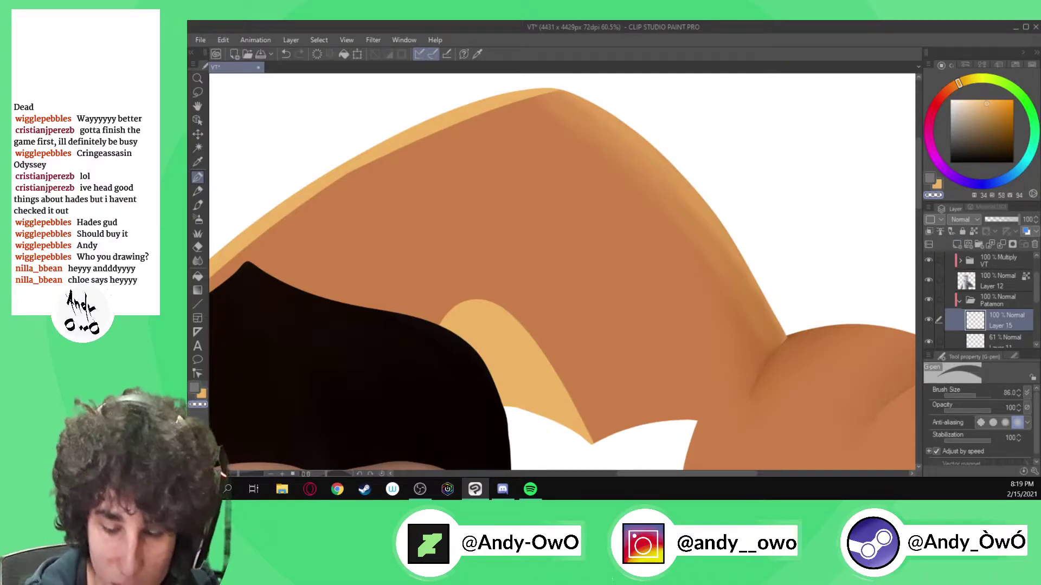
{"action": "left_click", "coordinate": [205, 394]}
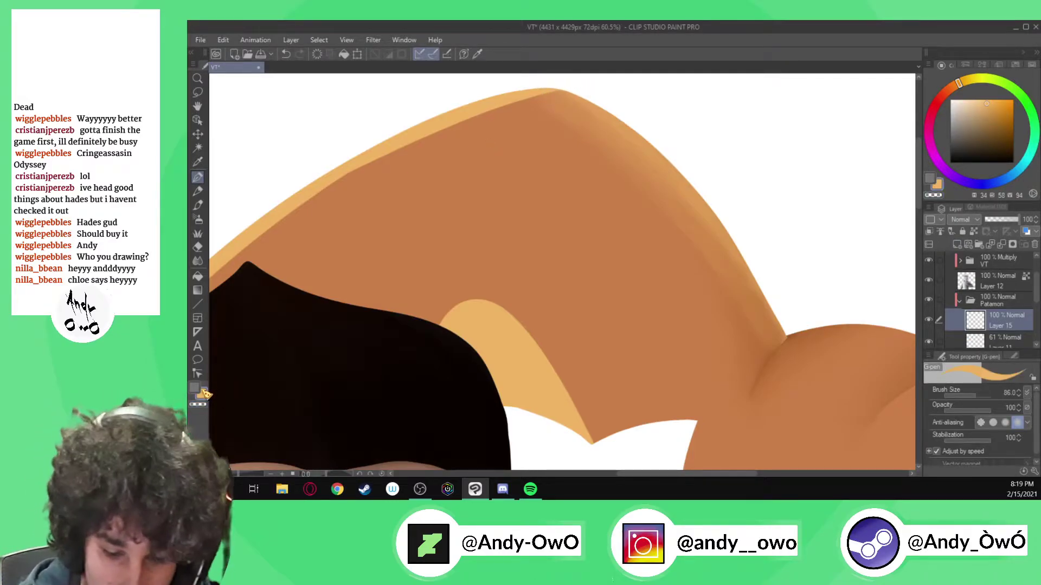
{"action": "left_click", "coordinate": [205, 394]}
{"action": "left_click", "coordinate": [735, 175]}
{"action": "mouse_move", "coordinate": [545, 88]}
{"action": "left_mouse_down"}
{"action": "mouse_move", "coordinate": [582, 97]}
{"action": "mouse_move", "coordinate": [542, 89]}
{"action": "mouse_move", "coordinate": [614, 119]}
{"action": "mouse_move", "coordinate": [704, 199]}
{"action": "left_mouse_up"}
{"action": "mouse_move", "coordinate": [612, 118]}
{"action": "left_mouse_down"}
{"action": "mouse_move", "coordinate": [691, 180]}
{"action": "mouse_move", "coordinate": [737, 239]}
{"action": "mouse_move", "coordinate": [785, 341]}
{"action": "mouse_move", "coordinate": [701, 190]}
{"action": "mouse_move", "coordinate": [558, 93]}
{"action": "left_mouse_up"}
{"action": "key", "text": "ctrl+z"}
- Blend the inner side of the new light orange strip from the ear's peak down its right edge, starting at brush size 51
{"action": "key", "text": "j"}
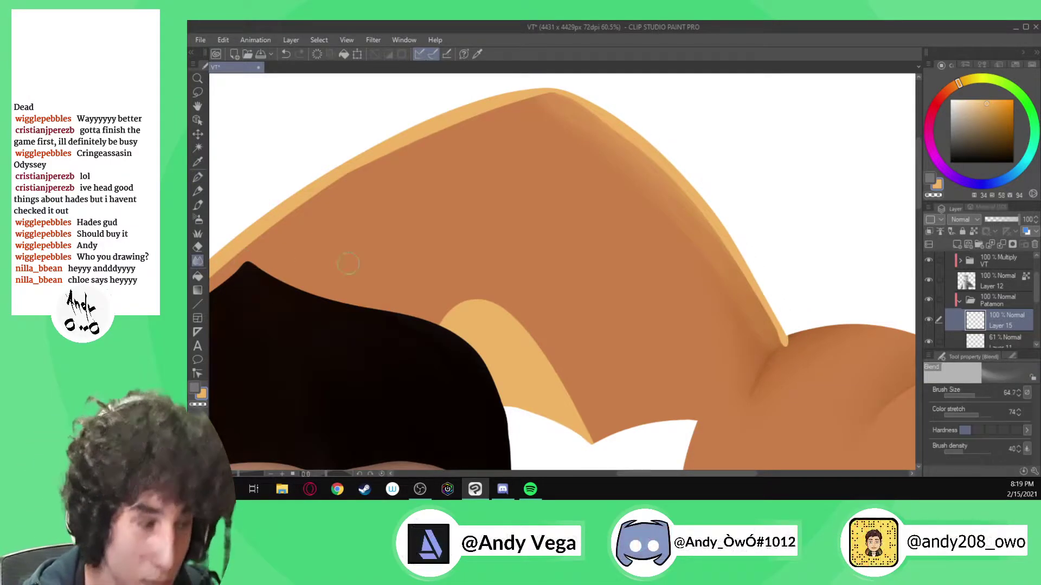
{"action": "left_click_drag", "start_coordinate": [556, 189], "coordinate": [550, 182], "text": "ctrl+alt"}
{"action": "left_click_drag", "start_coordinate": [564, 99], "coordinate": [554, 94]}
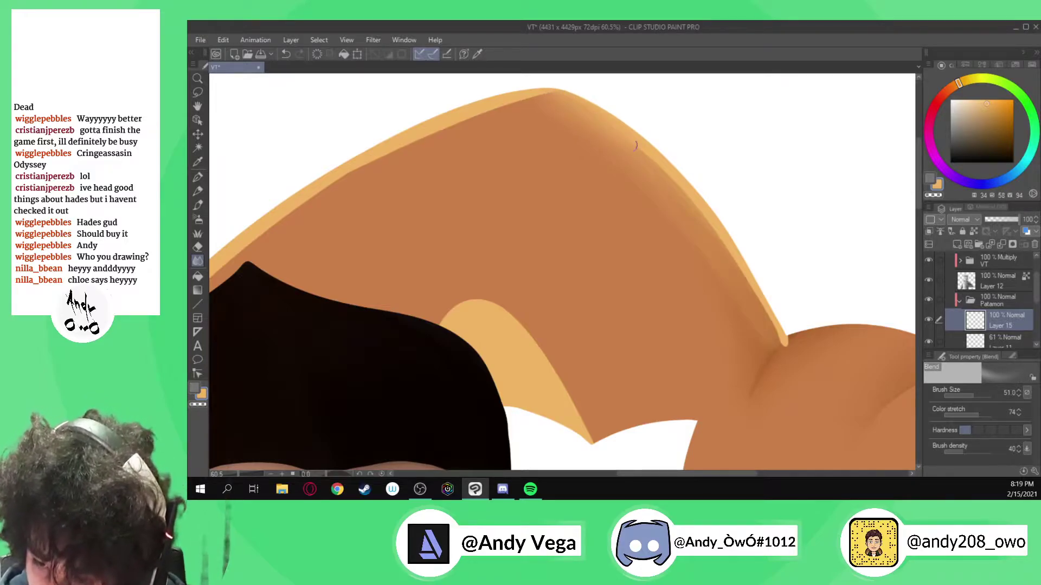
{"action": "left_click_drag", "start_coordinate": [607, 114], "coordinate": [691, 198]}
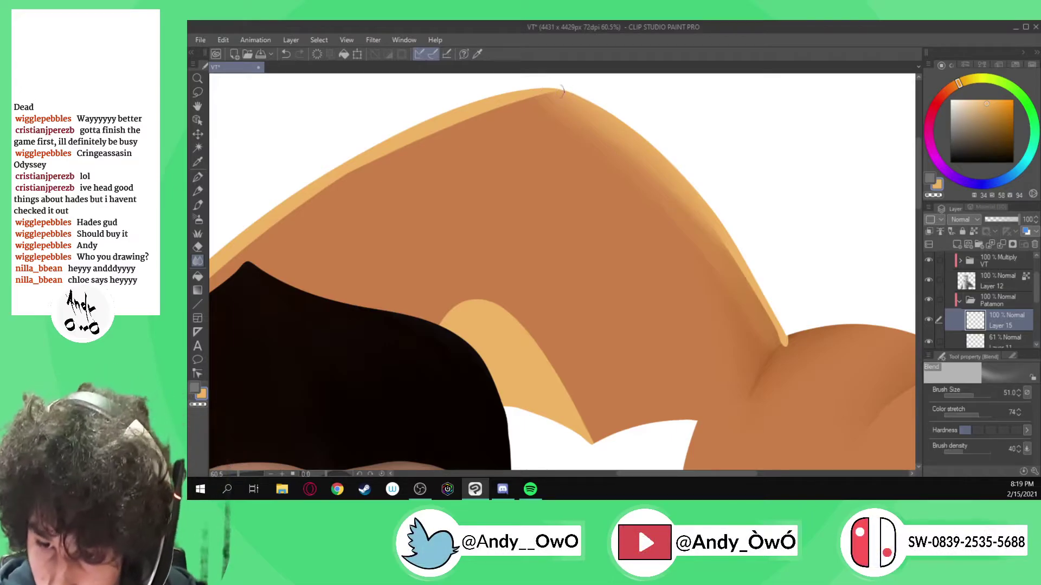
{"action": "left_click_drag", "start_coordinate": [750, 287], "coordinate": [757, 303]}
{"action": "left_click_drag", "start_coordinate": [728, 251], "coordinate": [778, 341]}
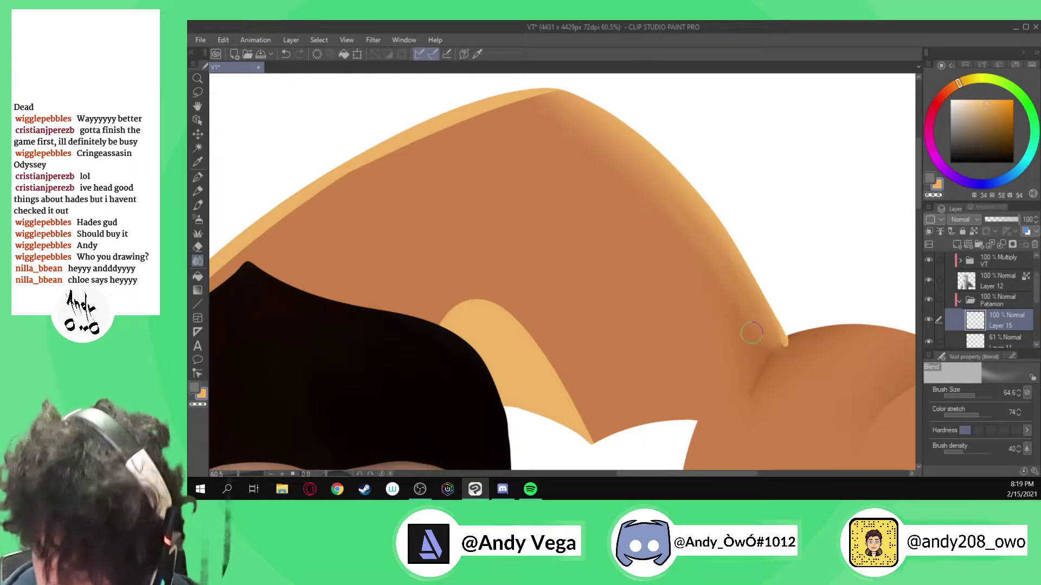
- Blend the strip's lower end where the ear meets the body at brush size 30.7
{"action": "key", "text": "["}
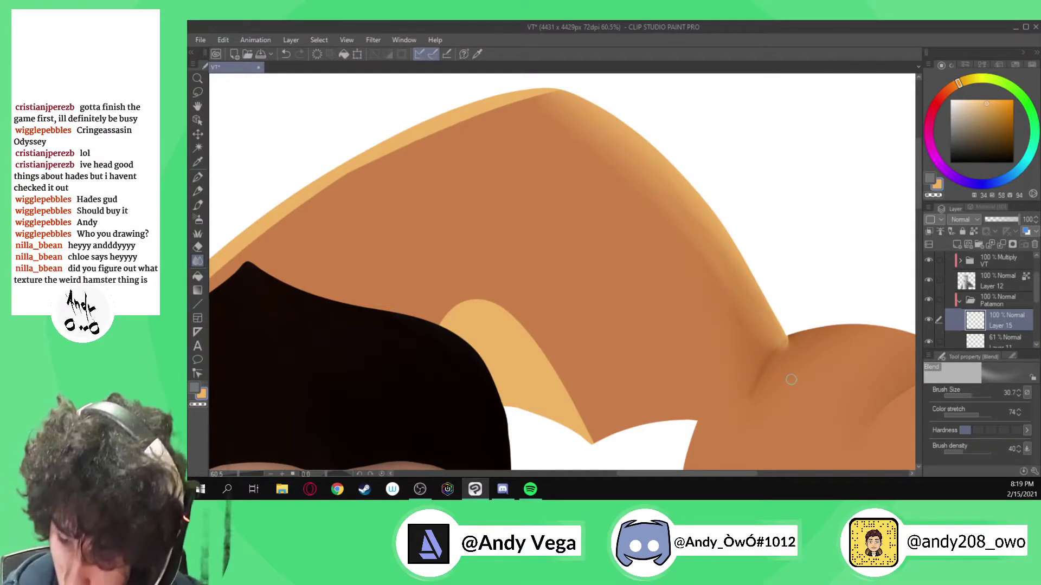
{"action": "scroll", "coordinate": [780, 350], "scroll_direction": "up", "scroll_amount": 4}
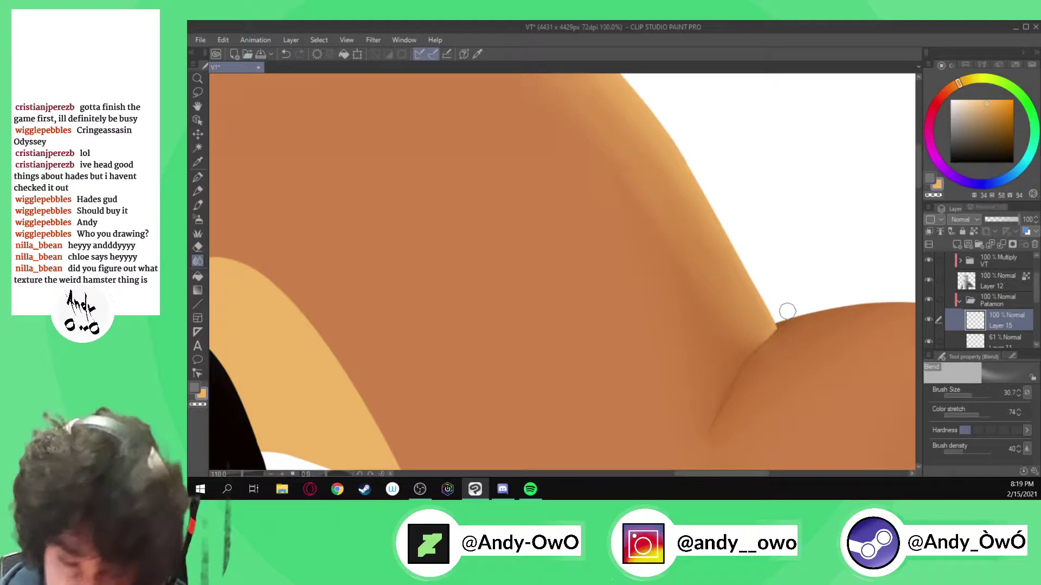
{"action": "scroll", "coordinate": [781, 317], "scroll_direction": "down", "scroll_amount": 3}
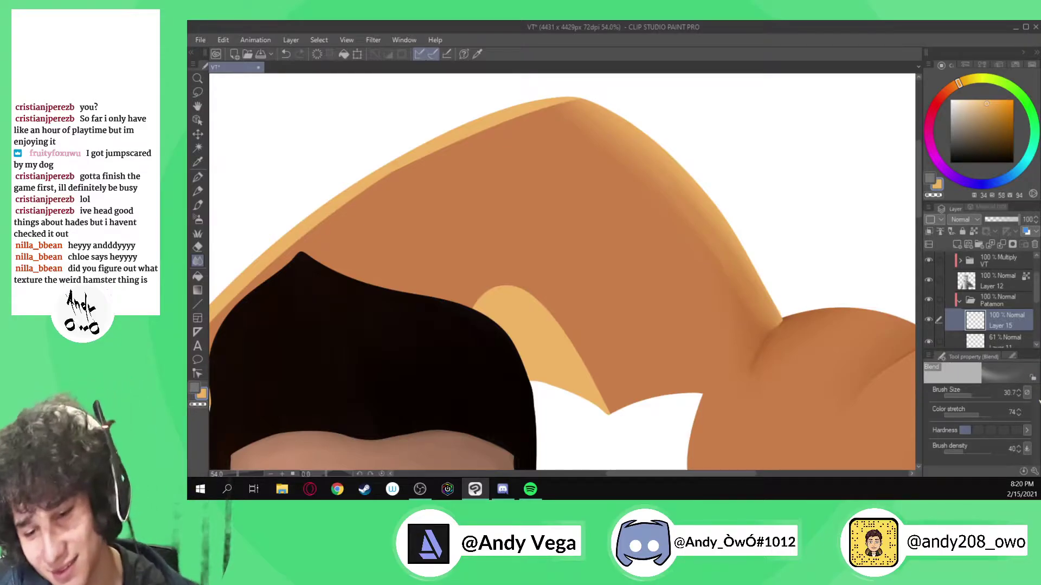
- Merge Layer 15 down into Layer 11 and toggle the merged layer's visibility to compare the ear with and without it
{"action": "scroll", "coordinate": [933, 309], "scroll_direction": "down", "scroll_amount": 1}
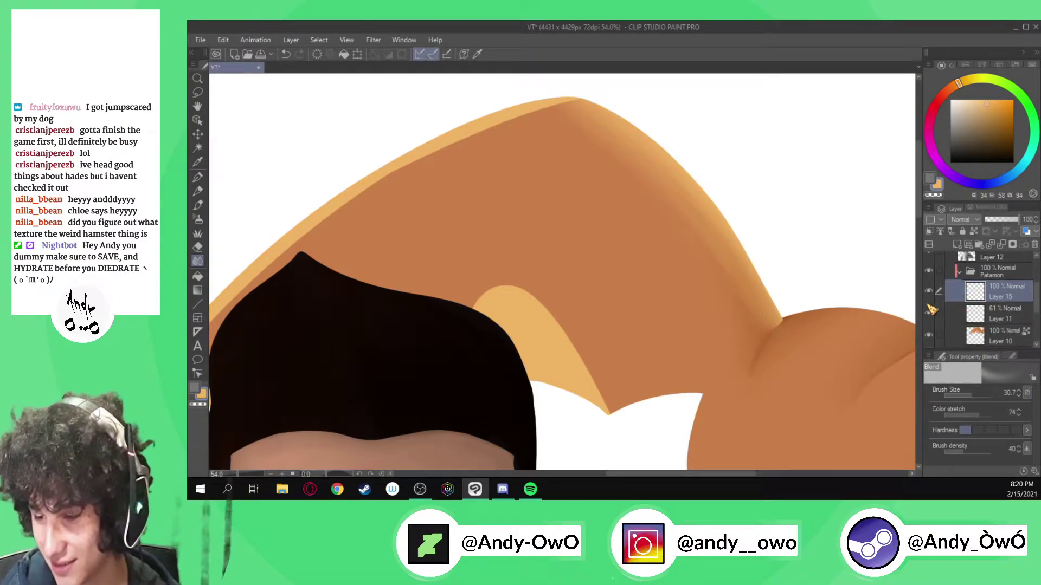
{"action": "left_click", "coordinate": [1000, 246]}
{"action": "scroll", "coordinate": [825, 340], "scroll_direction": "down", "scroll_amount": 1}
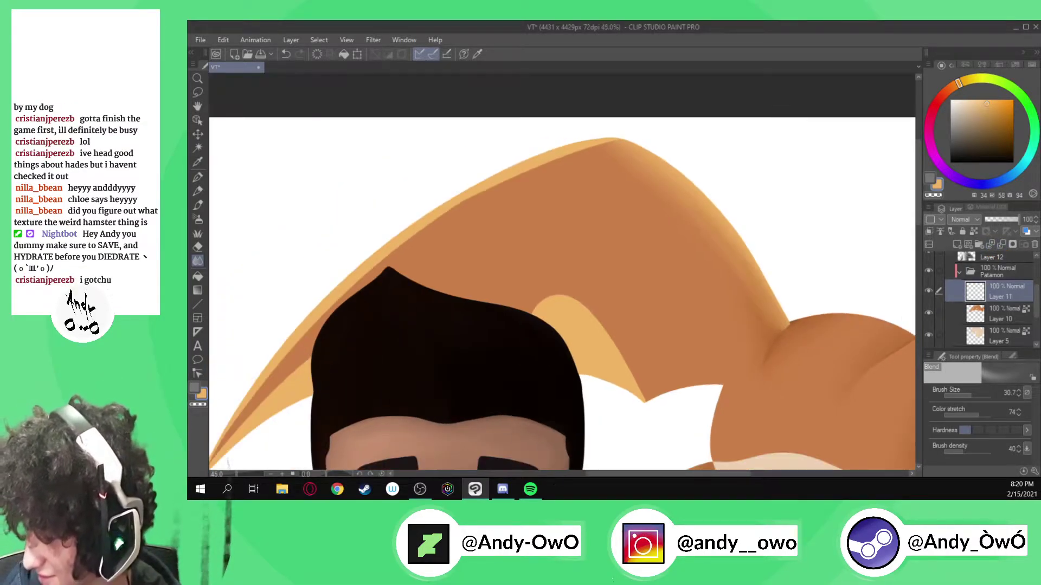
{"action": "scroll", "coordinate": [377, 322], "scroll_direction": "down", "scroll_amount": 1}
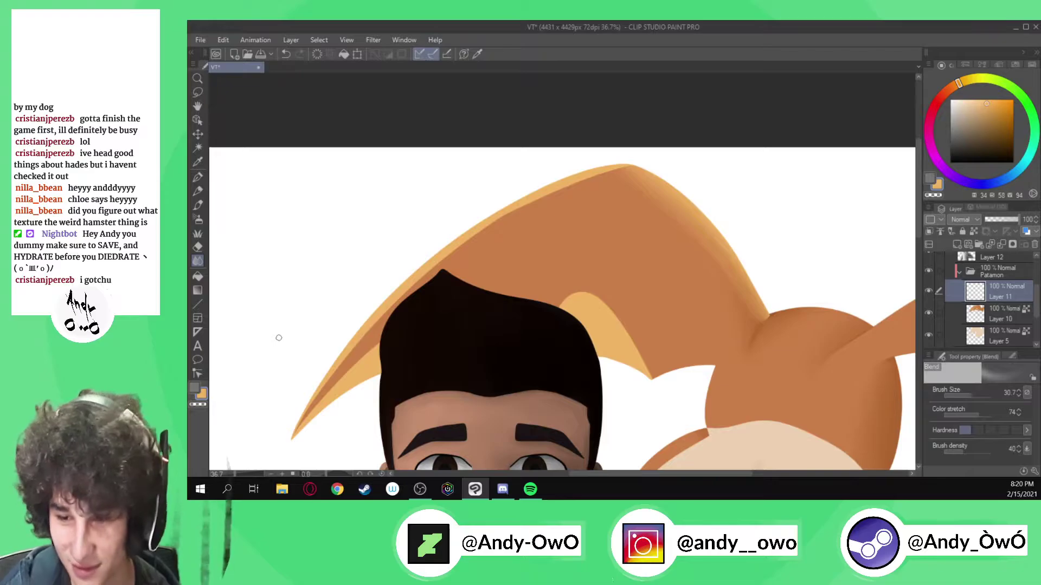
{"action": "left_click", "coordinate": [929, 293]}
{"action": "left_click", "coordinate": [929, 292]}
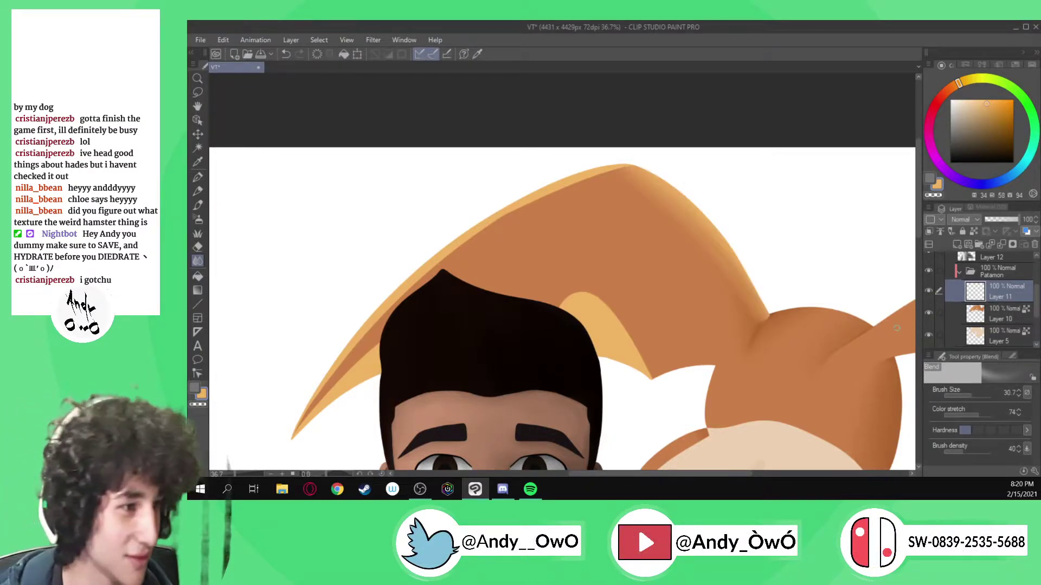
- Touch up the light orange strip beside the ear's peak with the G-pen and try blending the peak at brush size 48.2
{"action": "scroll", "coordinate": [639, 169], "scroll_direction": "up", "scroll_amount": 2}
{"action": "key", "text": "p"}
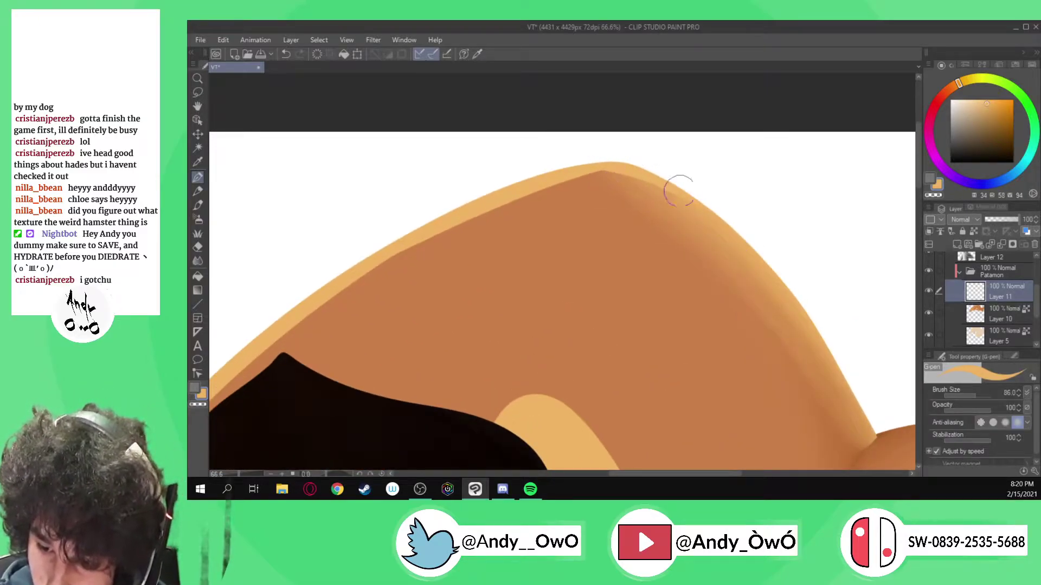
{"action": "left_click", "coordinate": [197, 261]}
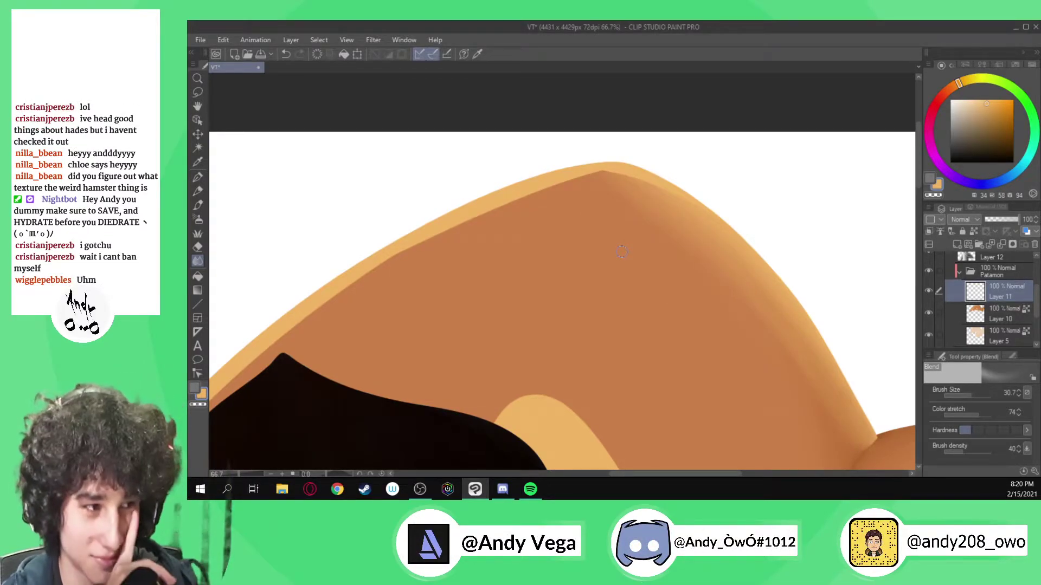
{"action": "key", "text": "]"}
{"action": "key", "text": "]"}
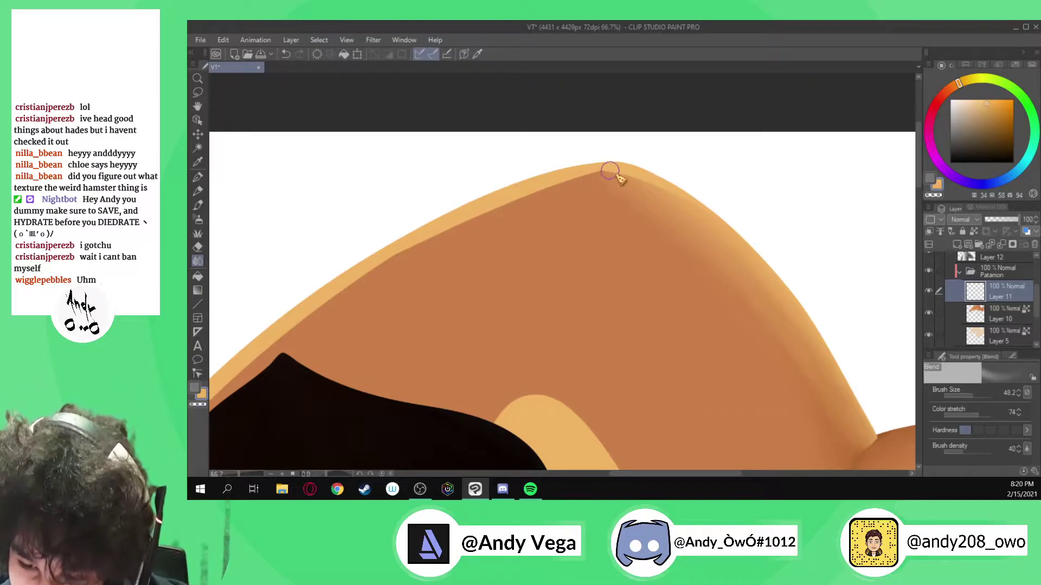
{"action": "mouse_move", "coordinate": [604, 171]}
{"action": "left_mouse_down"}
{"action": "mouse_move", "coordinate": [700, 211]}
{"action": "mouse_move", "coordinate": [588, 168]}
{"action": "mouse_move", "coordinate": [625, 183]}
{"action": "left_mouse_up"}
{"action": "key", "text": "ctrl+z"}
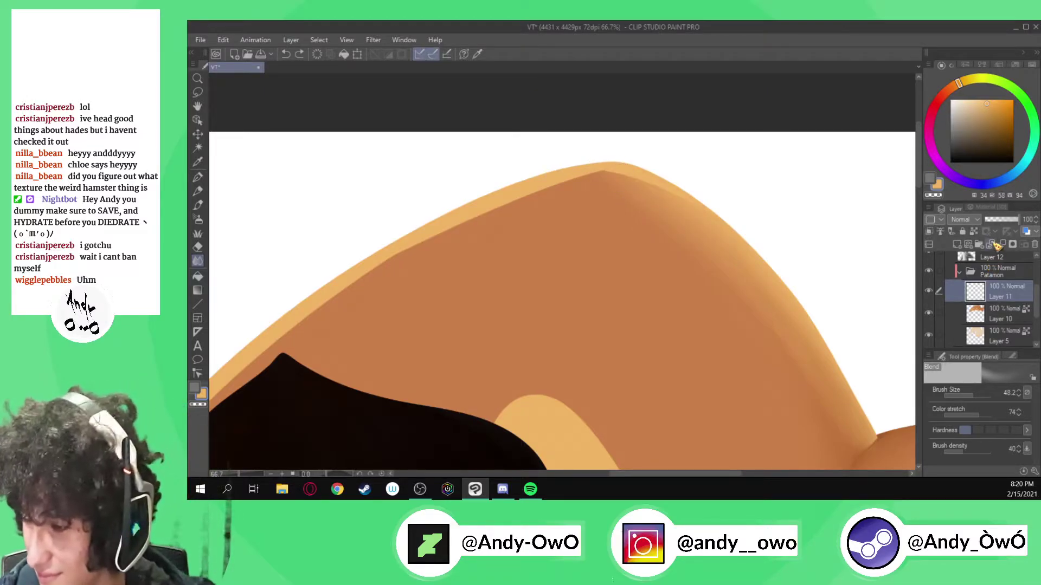
- Merge Layer 11 down into Layer 10 and blend the band's inner side across the ear's peak and along its long upper edge
{"action": "key", "text": "ctrl+e"}
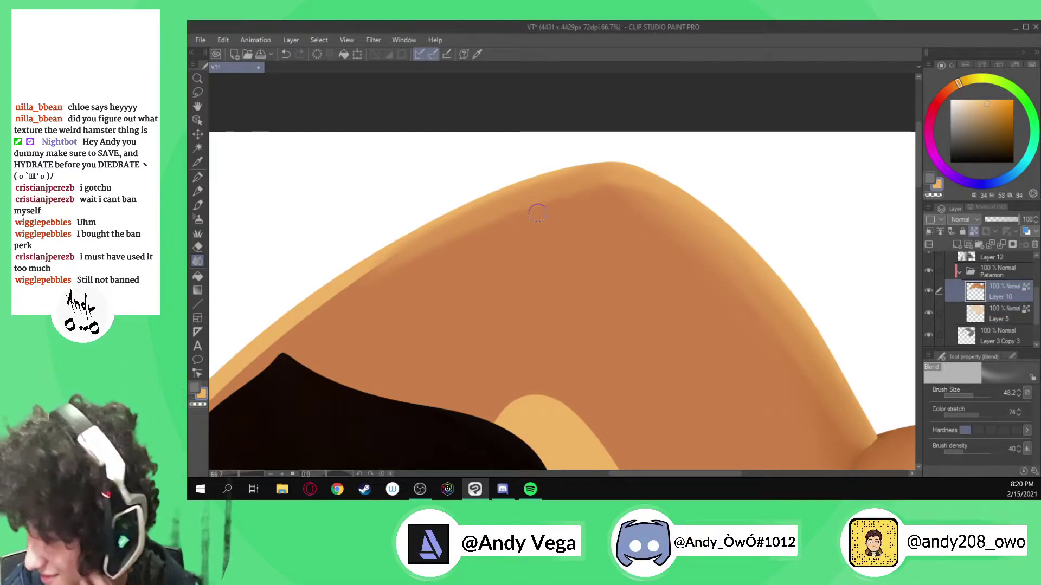
{"action": "scroll", "coordinate": [538, 214], "scroll_direction": "down", "scroll_amount": 2}
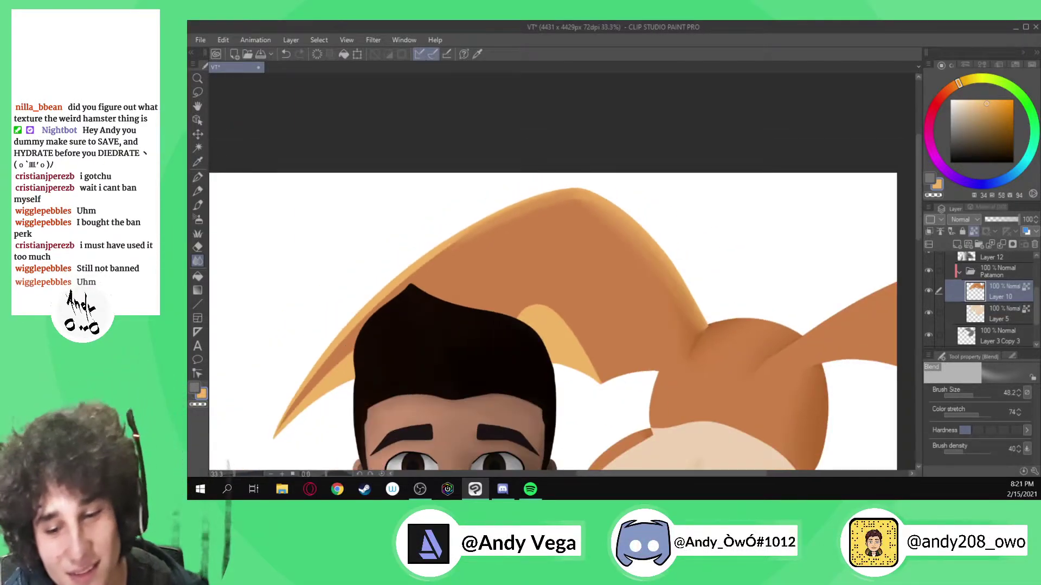
- Sample the ear's darker orange and paint it over the light band at the ear's tip on Layer 10 with the G-pen
{"action": "scroll", "coordinate": [270, 400], "scroll_direction": "up", "scroll_amount": 1}
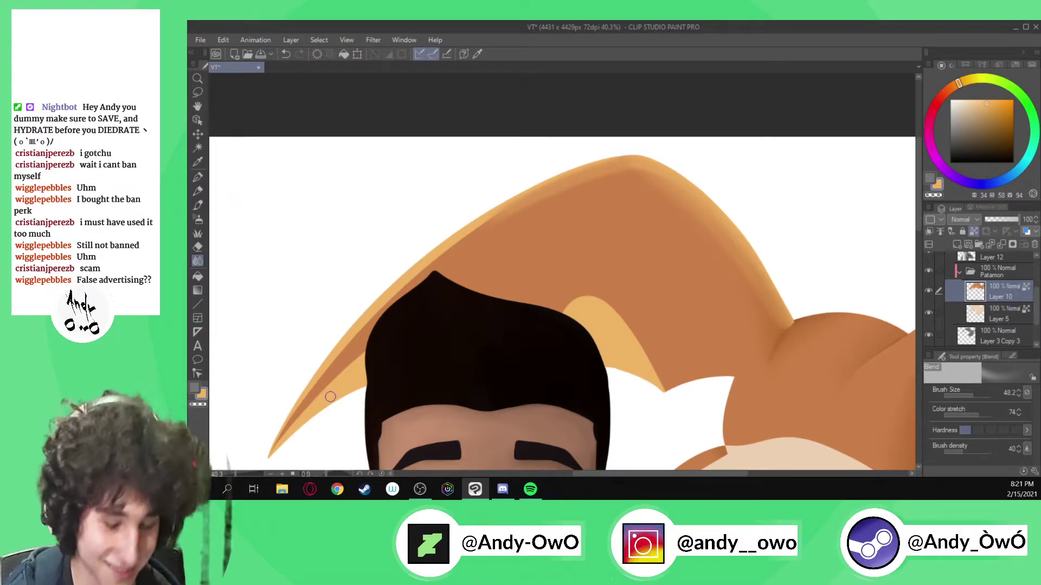
{"action": "key", "text": "p"}
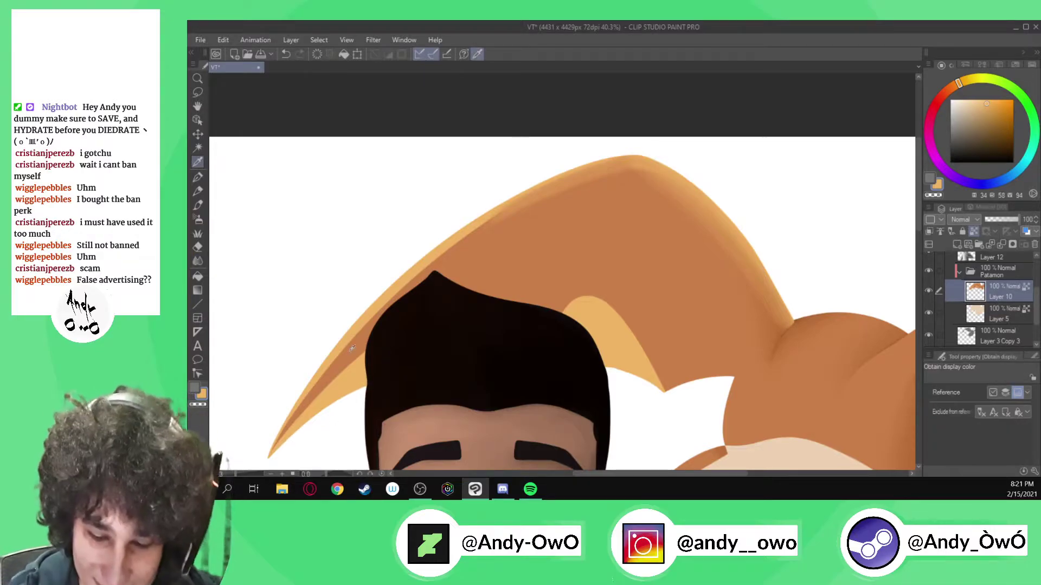
{"action": "left_click", "coordinate": [274, 448], "text": "alt"}
{"action": "mouse_move", "coordinate": [269, 455]}
{"action": "left_mouse_down"}
{"action": "mouse_move", "coordinate": [332, 377]}
{"action": "mouse_move", "coordinate": [272, 449]}
{"action": "mouse_move", "coordinate": [299, 408]}
{"action": "left_mouse_up"}
{"action": "left_click_drag", "start_coordinate": [270, 458], "coordinate": [373, 342]}
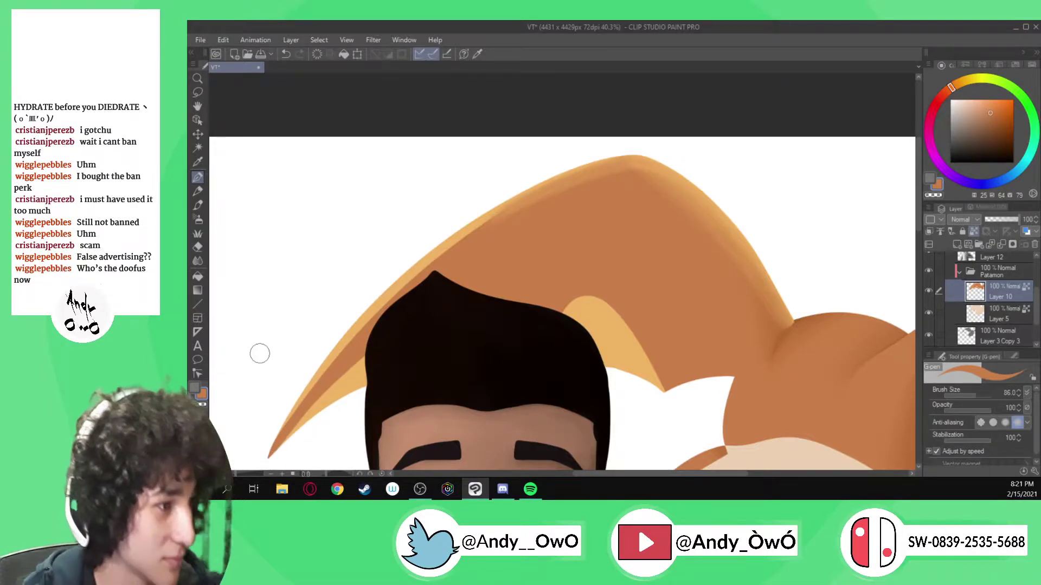
- Blend the light orange band from the ear's tip along its long upper edge, enlarging the blend brush to 66.1
{"action": "left_click", "coordinate": [197, 260]}
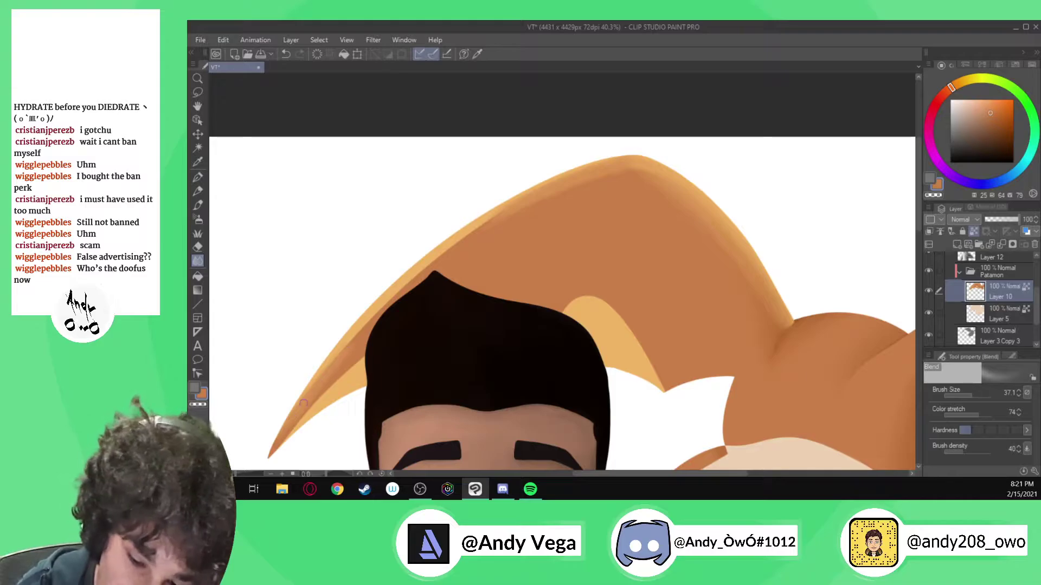
{"action": "key", "text": "]"}
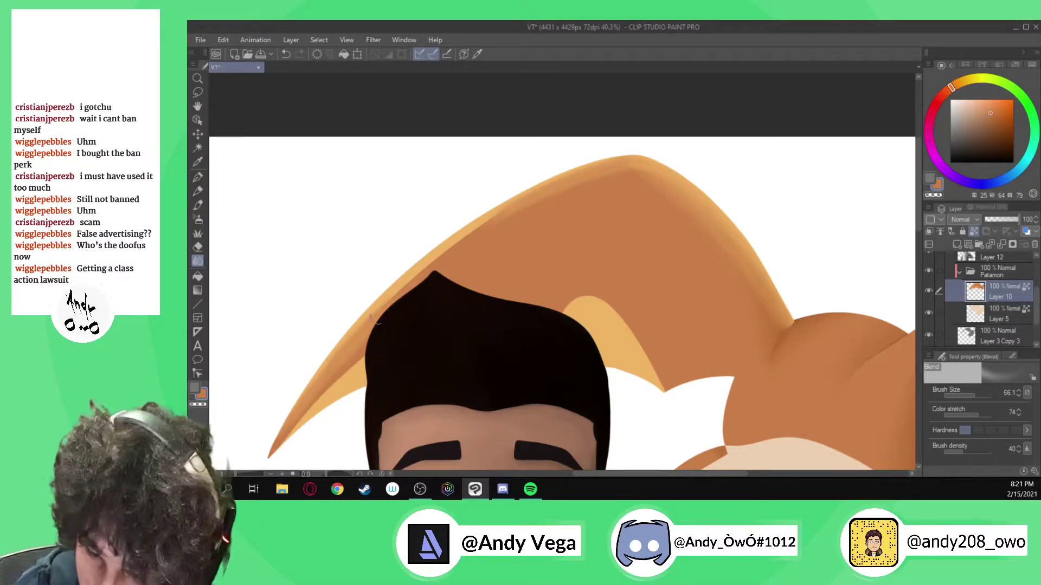
{"action": "left_click_drag", "start_coordinate": [468, 236], "coordinate": [508, 212]}
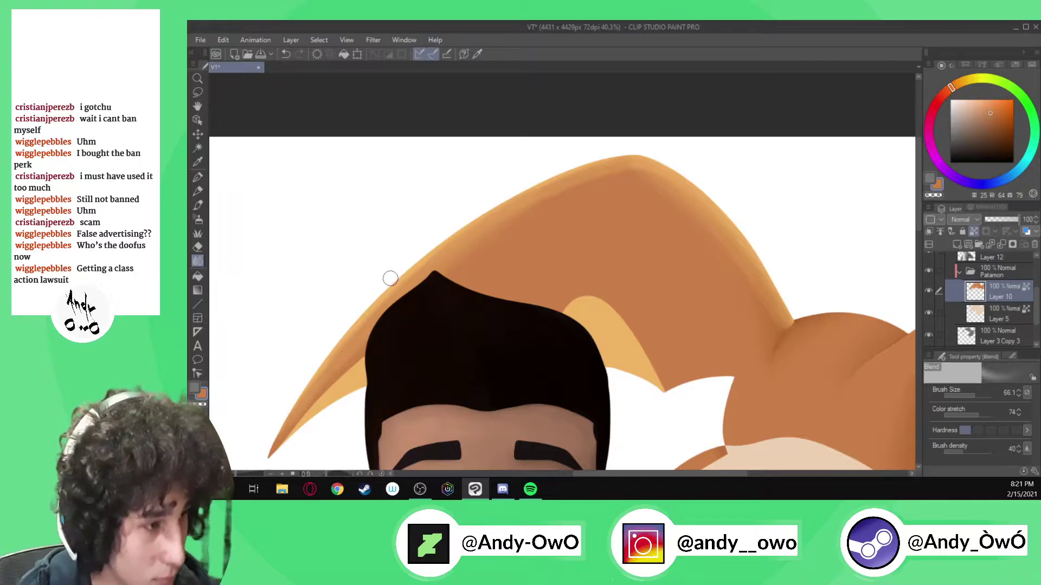
{"action": "scroll", "coordinate": [389, 279], "scroll_direction": "down", "scroll_amount": 2}
{"action": "scroll", "coordinate": [366, 416], "scroll_direction": "up", "scroll_amount": 2}
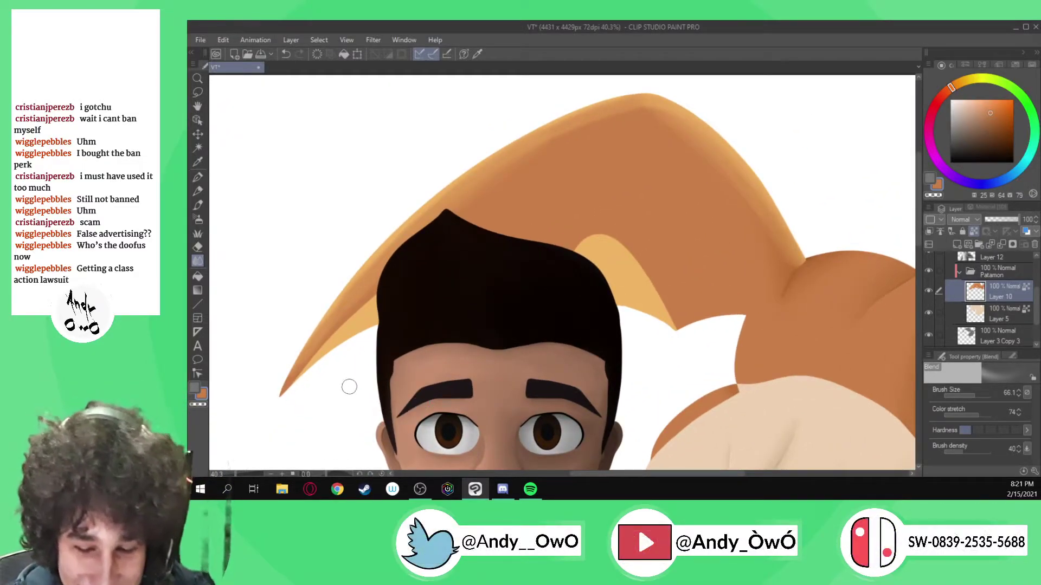
- Blend the light orange band into the darker orange near the ear's pointed tip, reducing the blend brush to 31.9
{"action": "key", "text": "minus"}
{"action": "key", "text": "minus"}
{"action": "key", "text": "minus"}
{"action": "key", "text": "minus"}
{"action": "key", "text": "minus"}
{"action": "key", "text": "minus"}
{"action": "key", "text": "minus"}
{"action": "key", "text": "minus"}
{"action": "key", "text": "minus"}
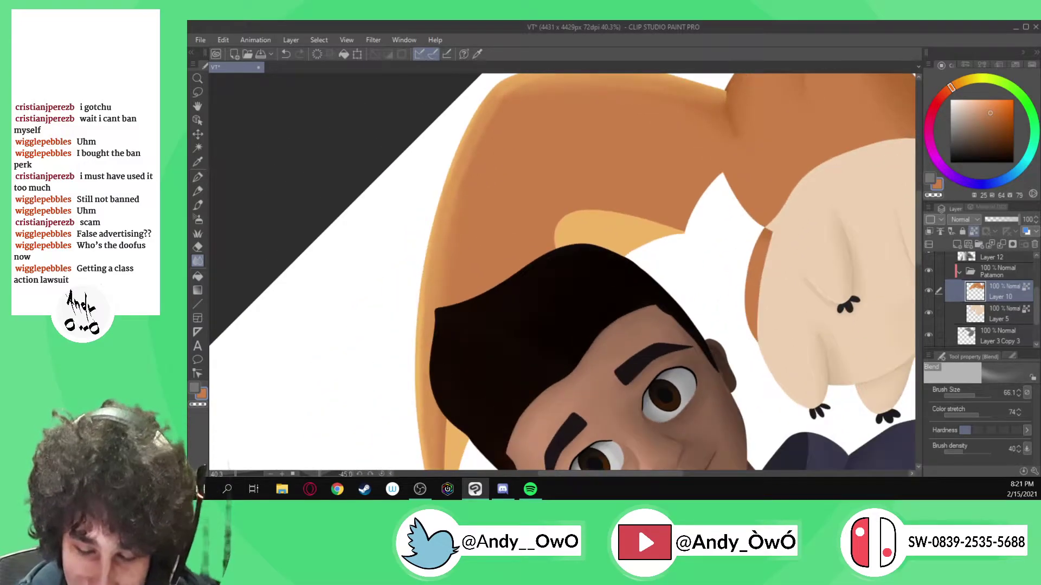
{"action": "scroll", "coordinate": [613, 231], "scroll_direction": "down", "scroll_amount": 2}
{"action": "scroll", "coordinate": [506, 399], "scroll_direction": "up", "scroll_amount": 2}
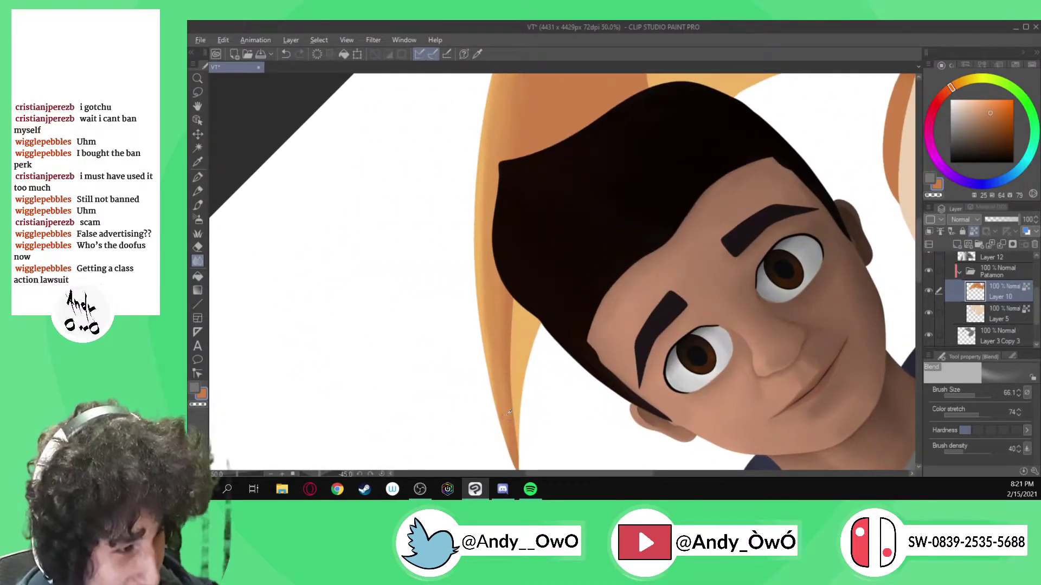
{"action": "key", "text": "bracketleft"}
{"action": "key", "text": "bracketleft"}
{"action": "key", "text": "bracketleft"}
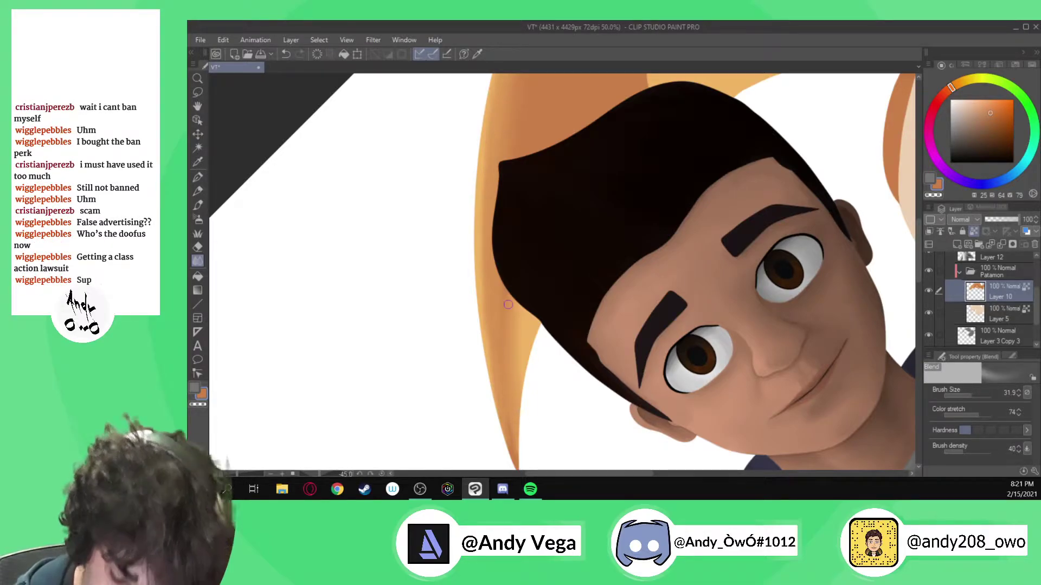
- Blend the outline of the light orange patch above the man's hair into the ear's darker orange at brush size 50.6, then enlarge the brush to 97
{"action": "scroll", "coordinate": [503, 304], "scroll_direction": "down", "scroll_amount": 3}
{"action": "scroll", "coordinate": [594, 158], "scroll_direction": "up", "scroll_amount": 3}
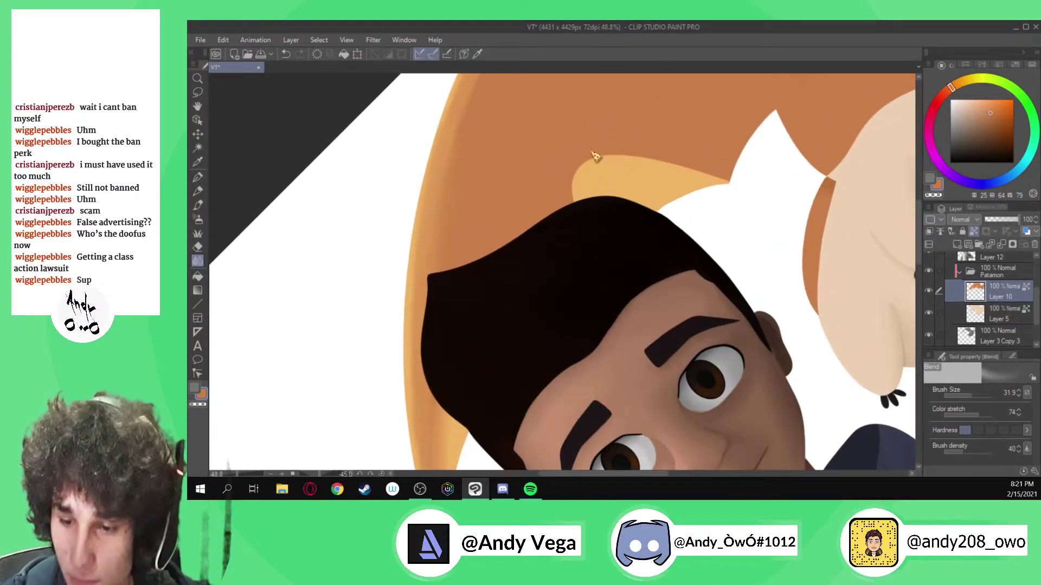
{"action": "key", "text": "bracketright"}
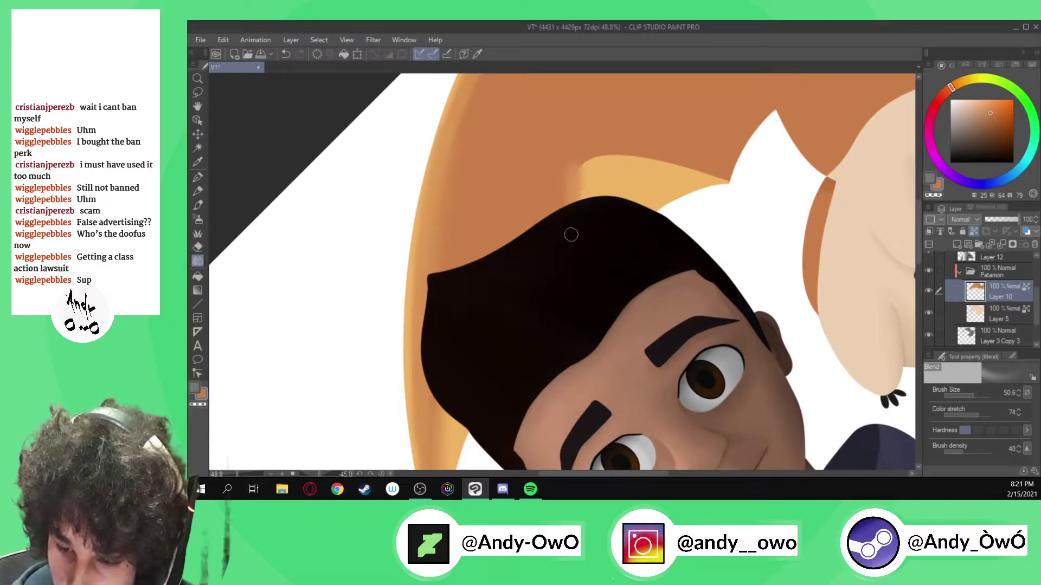
{"action": "mouse_move", "coordinate": [573, 169]}
{"action": "left_mouse_down"}
{"action": "mouse_move", "coordinate": [603, 156]}
{"action": "mouse_move", "coordinate": [598, 165]}
{"action": "mouse_move", "coordinate": [577, 169]}
{"action": "mouse_move", "coordinate": [608, 148]}
{"action": "mouse_move", "coordinate": [621, 165]}
{"action": "mouse_move", "coordinate": [595, 158]}
{"action": "mouse_move", "coordinate": [628, 158]}
{"action": "left_mouse_up"}
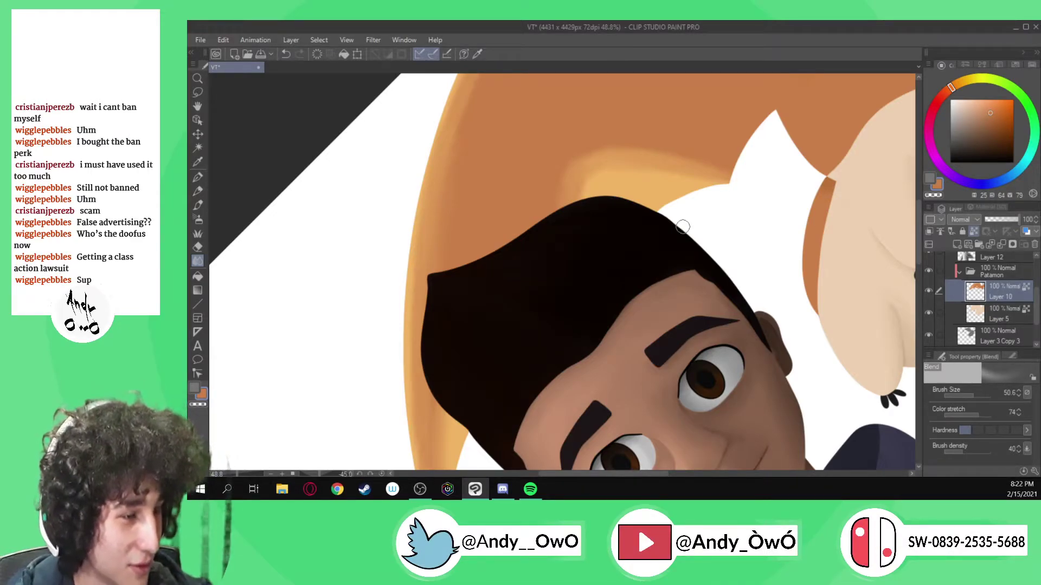
{"action": "left_click_drag", "start_coordinate": [643, 208], "coordinate": [653, 217], "text": "ctrl+alt"}
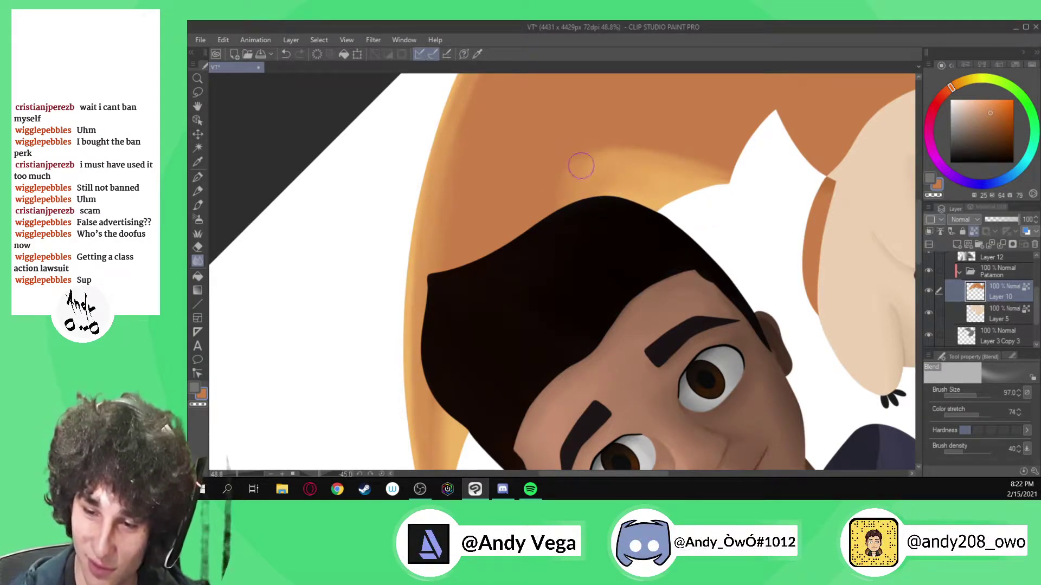
- Undo and restore the recent edits, soften the light orange patch further, and try blending its lower edge at brush size 120.6
{"action": "key", "text": "ctrl+z"}
{"action": "key", "text": "ctrl+z"}
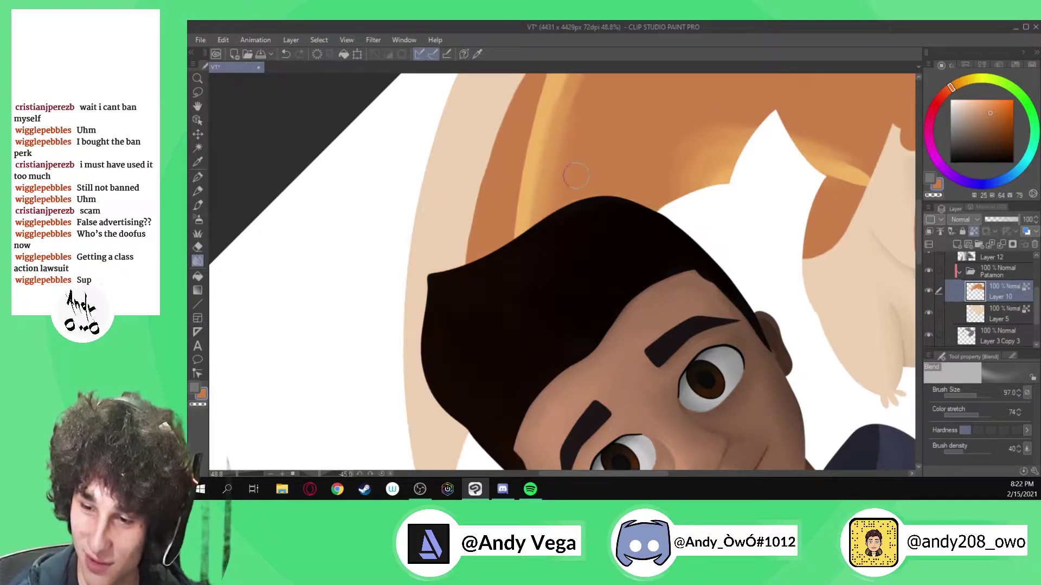
{"action": "key", "text": "ctrl+y"}
{"action": "key", "text": "ctrl+y"}
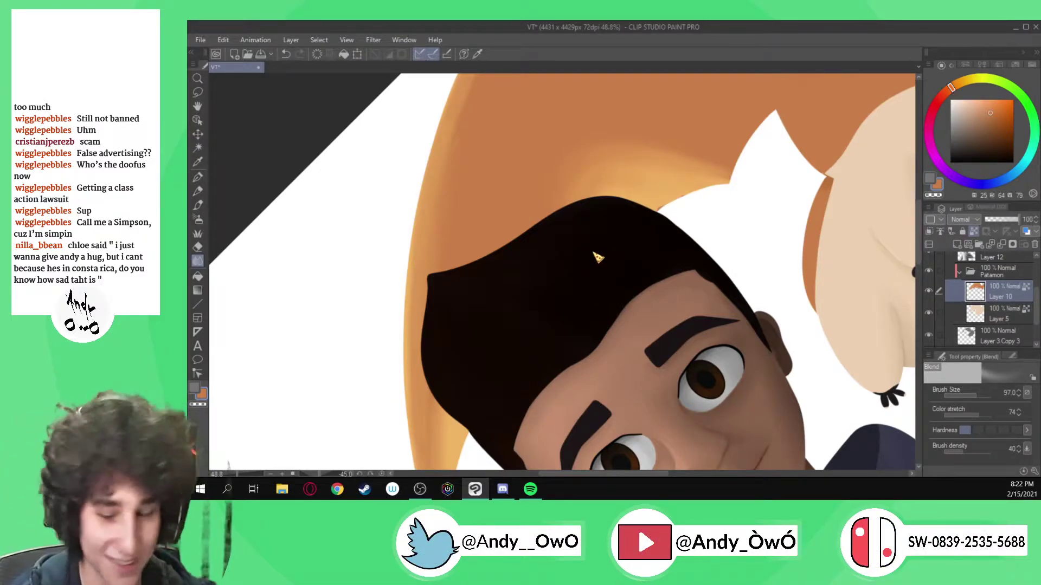
{"action": "key", "text": "]"}
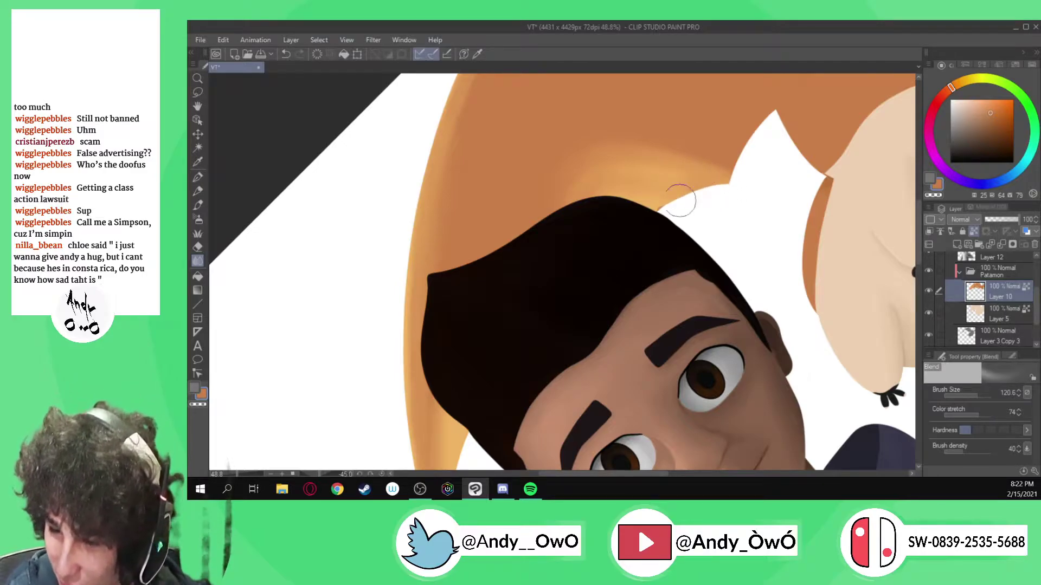
{"action": "key", "text": "ctrl+z"}
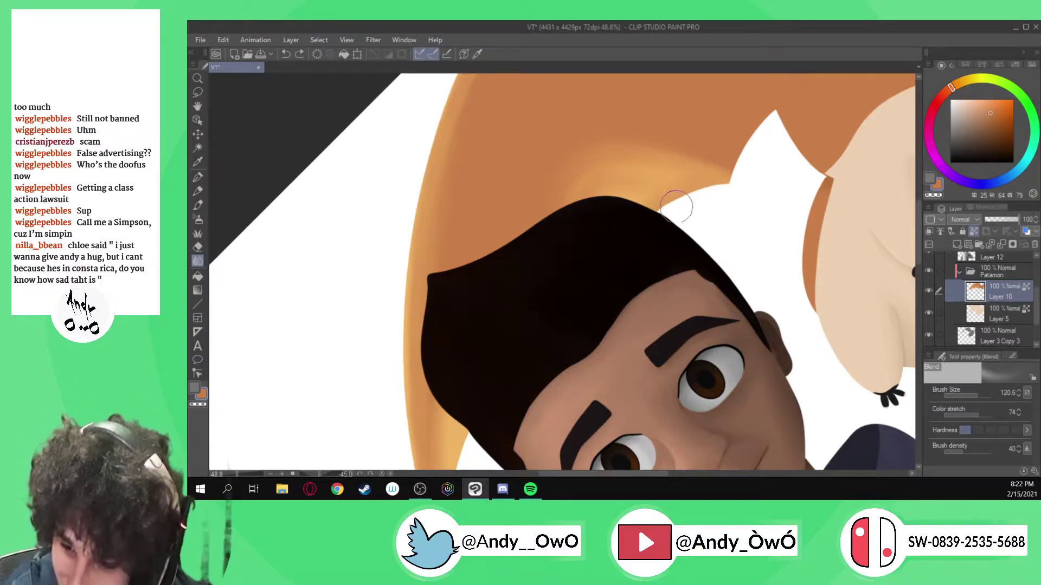
- Paint light orange along the patch's lower edge with the G-pen, and try touching up its pointed corner at brush size 23.3
{"action": "key", "text": "p"}
{"action": "left_click_drag", "start_coordinate": [656, 215], "coordinate": [684, 197]}
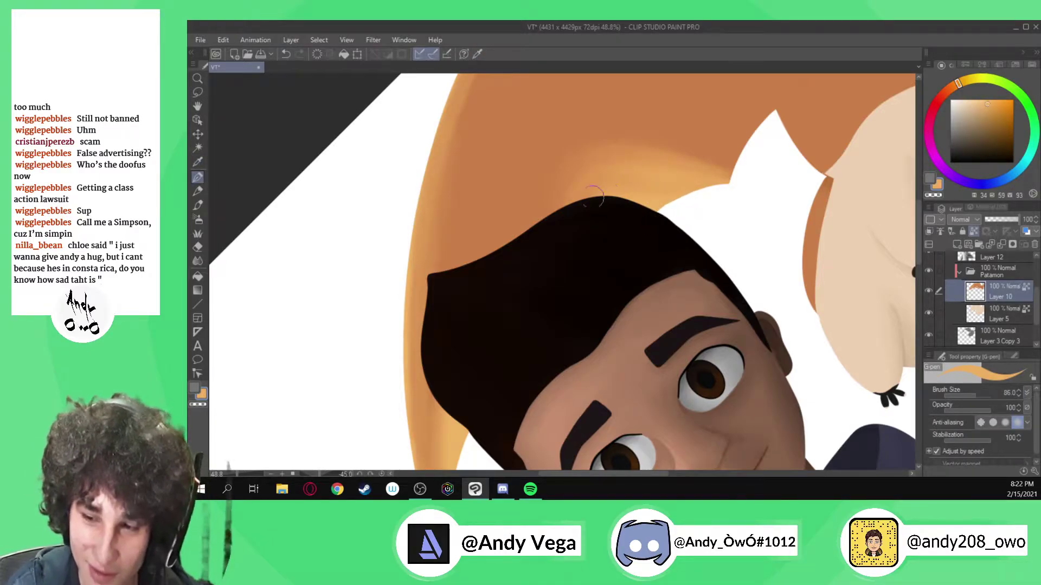
{"action": "scroll", "coordinate": [569, 293], "scroll_direction": "down", "scroll_amount": 3}
{"action": "scroll", "coordinate": [587, 194], "scroll_direction": "up", "scroll_amount": 5}
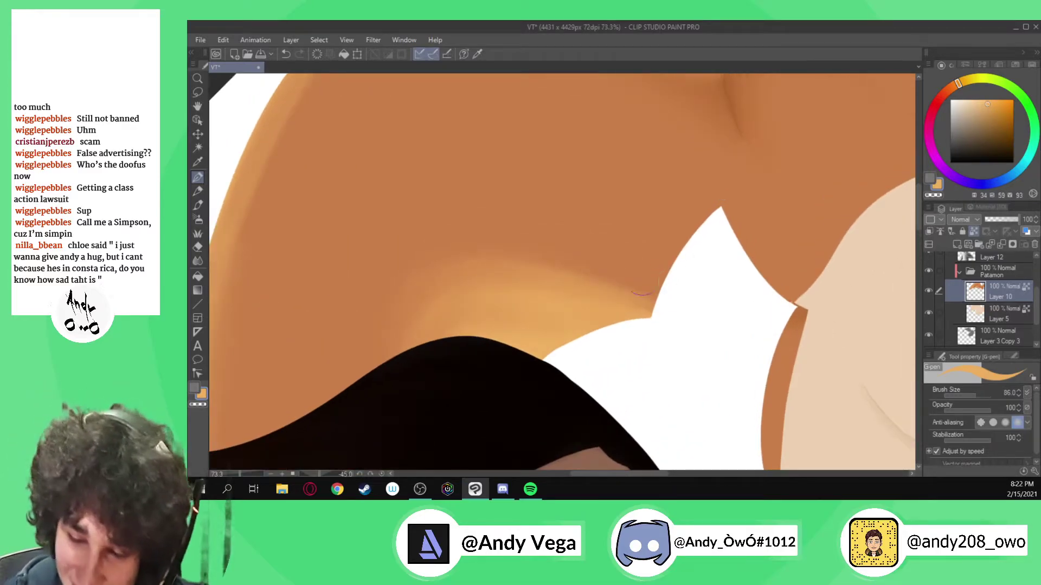
{"action": "mouse_move", "coordinate": [652, 304]}
{"action": "left_mouse_down", "text": "ctrl+alt"}
{"action": "mouse_move", "coordinate": [628, 305]}
{"action": "mouse_move", "coordinate": [644, 310]}
{"action": "mouse_move", "coordinate": [627, 320]}
{"action": "mouse_move", "coordinate": [647, 311]}
{"action": "left_mouse_up", "text": "ctrl+alt"}
{"action": "key", "text": "ctrl+z"}
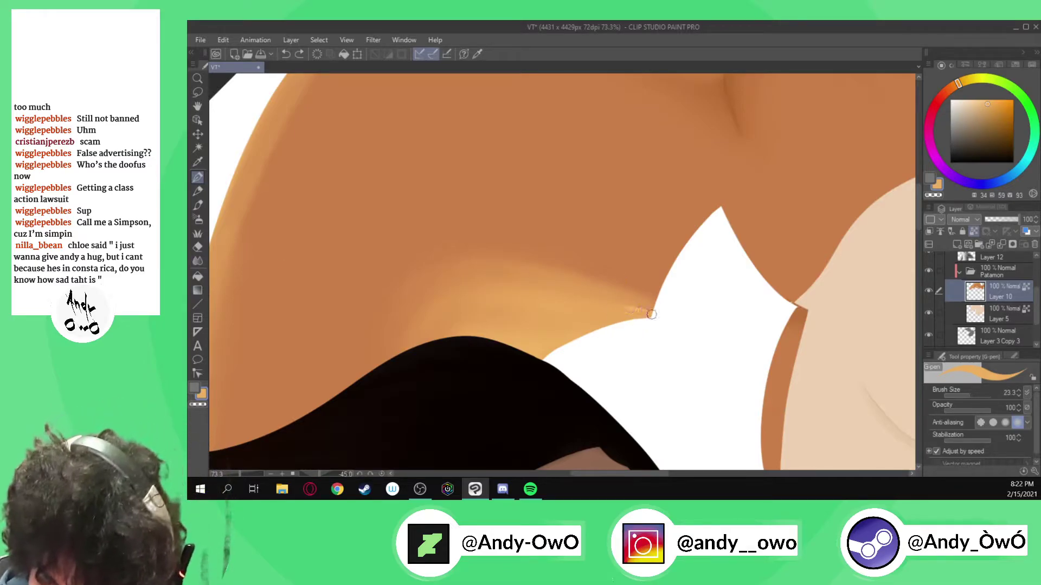
{"action": "key", "text": "ctrl+z"}
- Blend the pointed corner of the light orange patch into the darker orange at brush size 36.6
{"action": "left_click", "coordinate": [198, 262]}
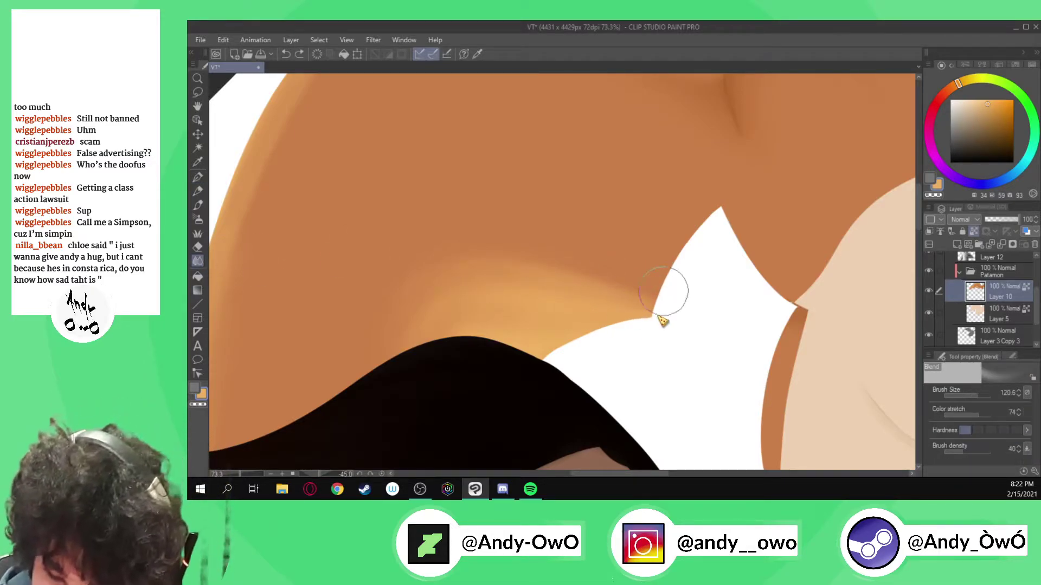
{"action": "mouse_move", "coordinate": [663, 292]}
{"action": "left_mouse_down", "text": "ctrl+alt"}
{"action": "mouse_move", "coordinate": [602, 297]}
{"action": "mouse_move", "coordinate": [587, 333]}
{"action": "mouse_move", "coordinate": [544, 339]}
{"action": "mouse_move", "coordinate": [623, 348]}
{"action": "left_mouse_up", "text": "ctrl+alt"}
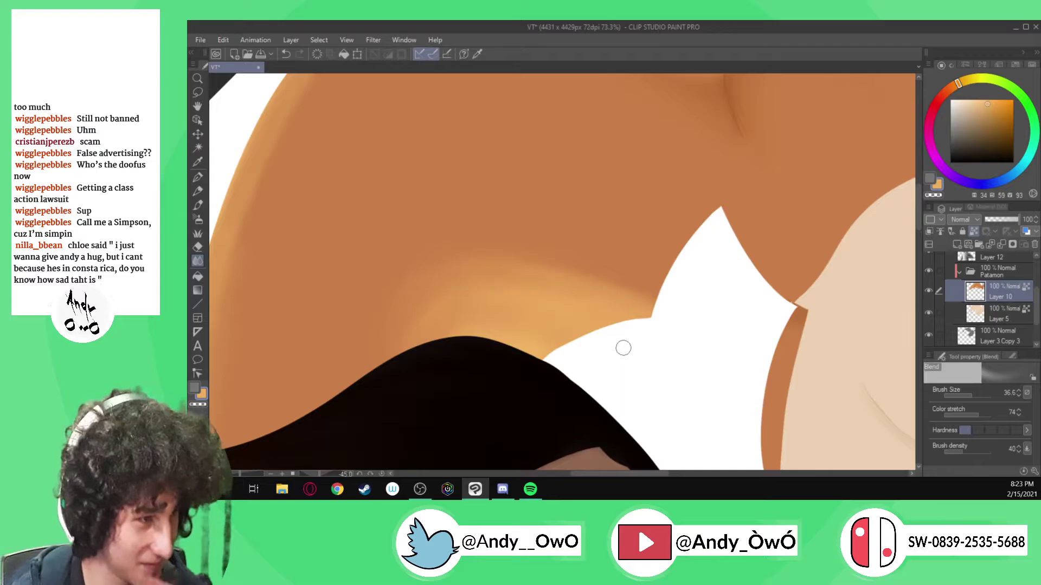
{"action": "scroll", "coordinate": [623, 348], "scroll_direction": "down", "scroll_amount": 4}
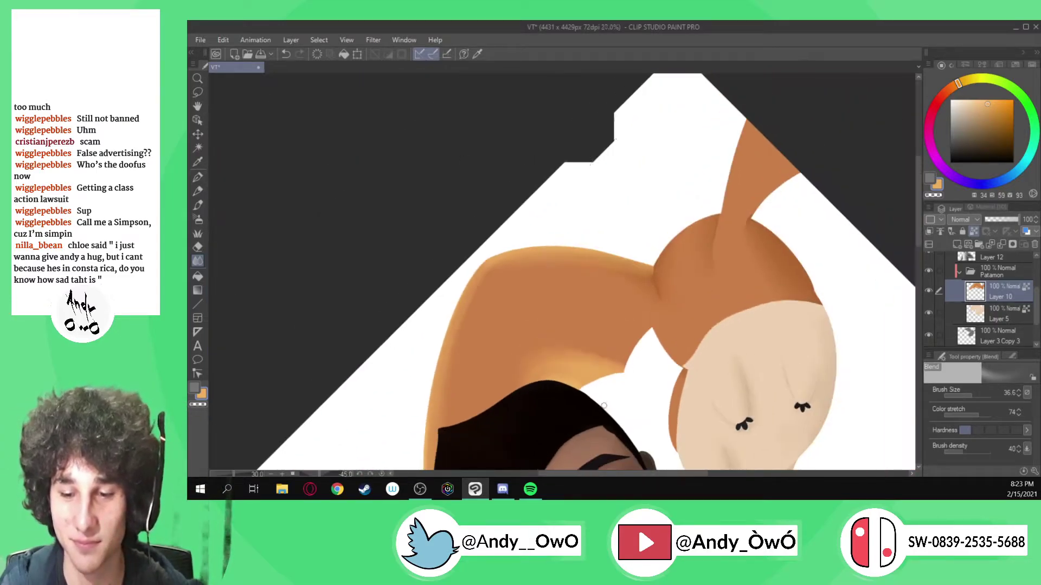
- Paint the sampled ear orange along the base of the second ear on Layer 10 with the G-pen, showing the line art on Layer 3 only meanwhile
{"action": "scroll", "coordinate": [806, 232], "scroll_direction": "up", "scroll_amount": 1}
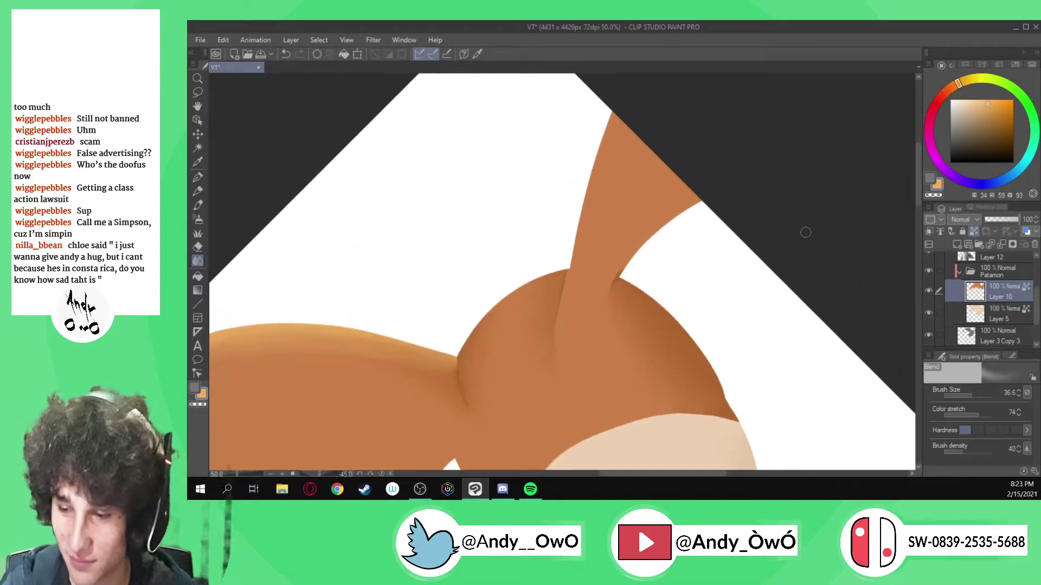
{"action": "left_click", "coordinate": [657, 208], "text": "alt"}
{"action": "key", "text": "p"}
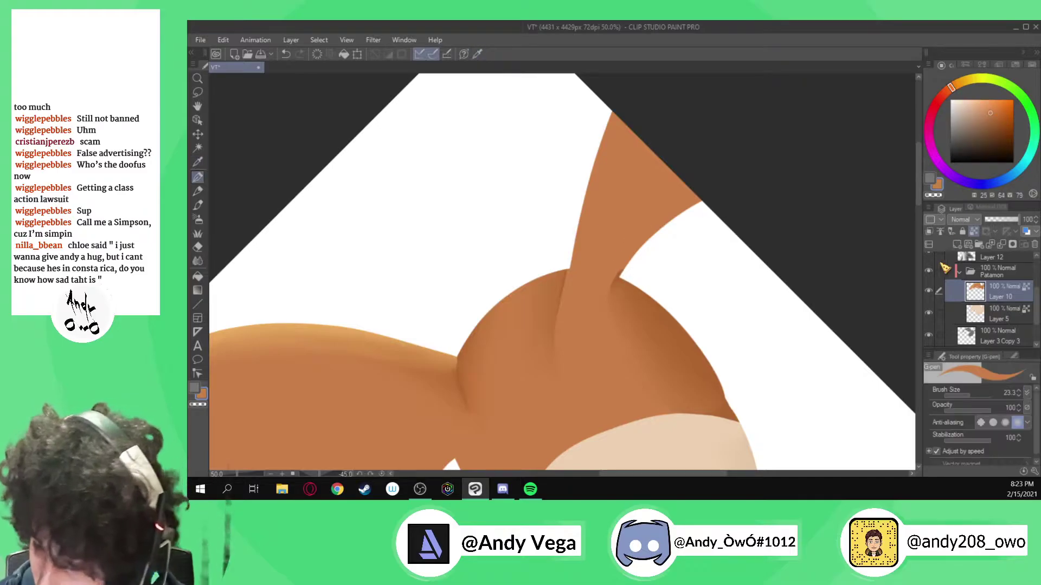
{"action": "scroll", "coordinate": [933, 264], "scroll_direction": "up", "scroll_amount": 3}
{"action": "left_click", "coordinate": [928, 263]}
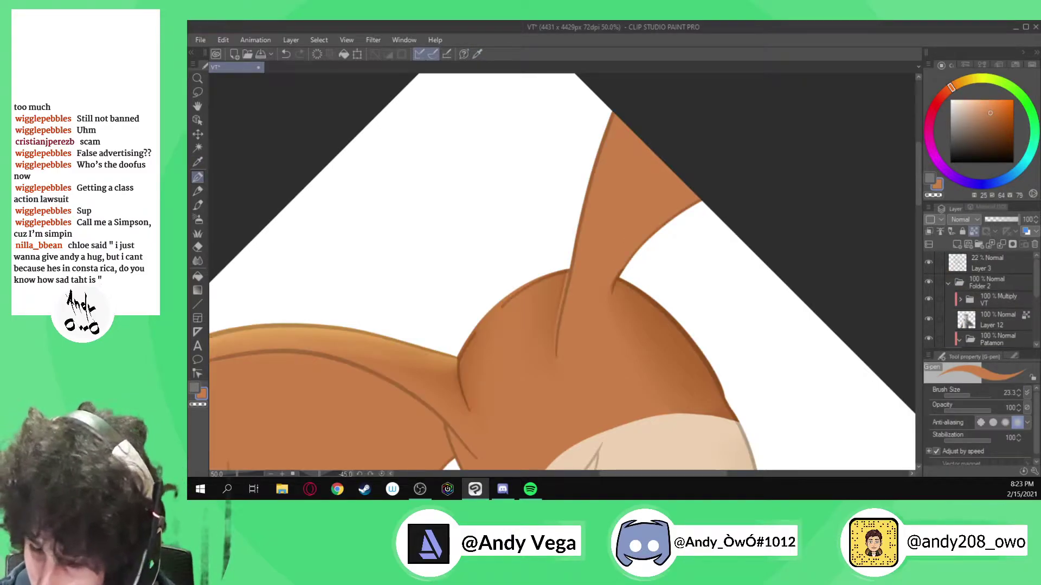
{"action": "scroll", "coordinate": [600, 296], "scroll_direction": "up", "scroll_amount": 5}
{"action": "left_click_drag", "start_coordinate": [590, 333], "coordinate": [625, 245]}
{"action": "mouse_move", "coordinate": [603, 287]}
{"action": "left_mouse_down"}
{"action": "mouse_move", "coordinate": [626, 242]}
{"action": "mouse_move", "coordinate": [672, 191]}
{"action": "left_mouse_up"}
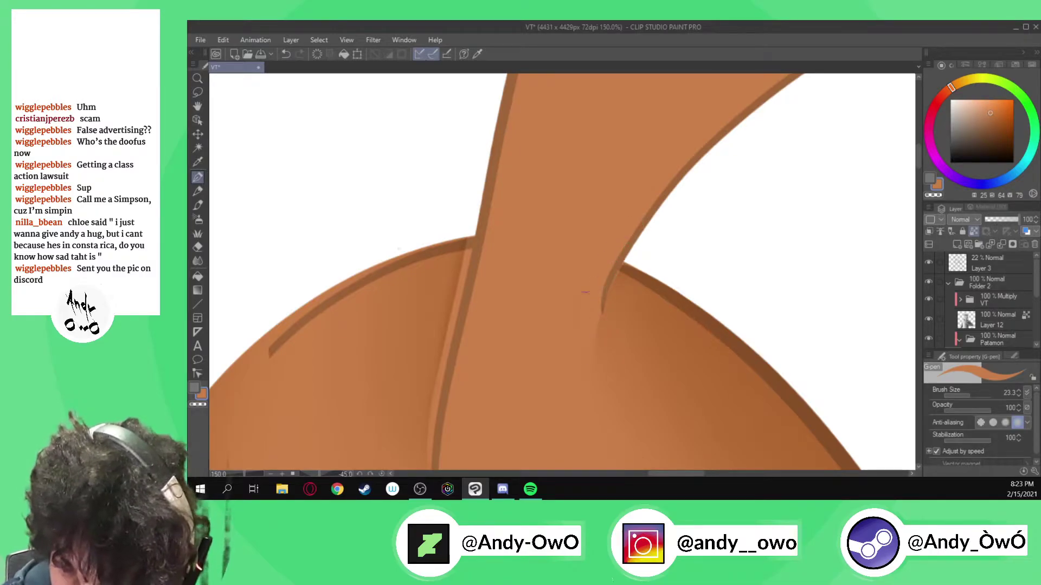
{"action": "left_click", "coordinate": [928, 262]}
{"action": "scroll", "coordinate": [674, 226], "scroll_direction": "down", "scroll_amount": 5}
{"action": "scroll", "coordinate": [674, 226], "scroll_direction": "down", "scroll_amount": 2}
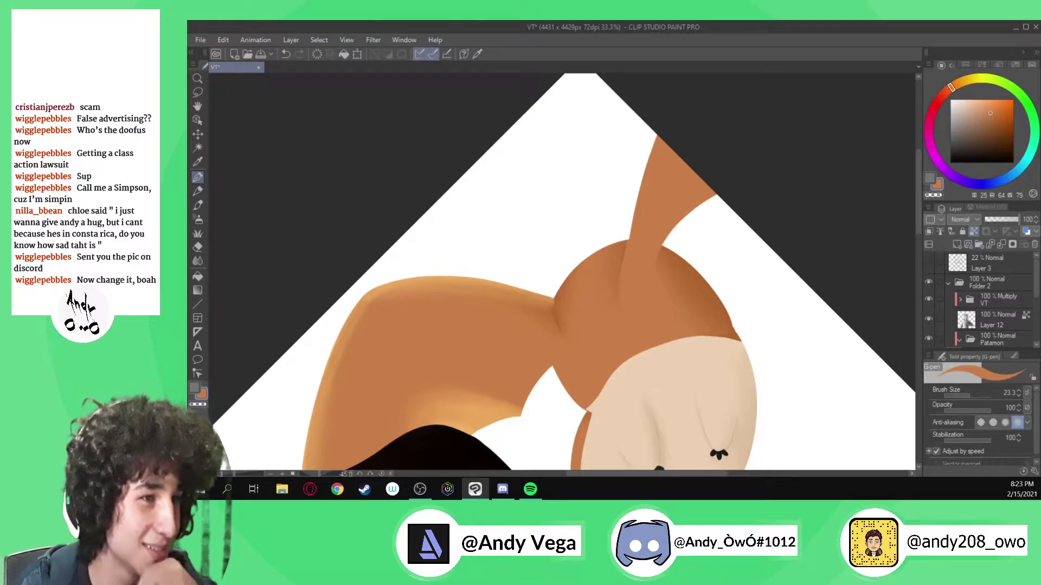
{"action": "key", "text": "alt+Tab"}
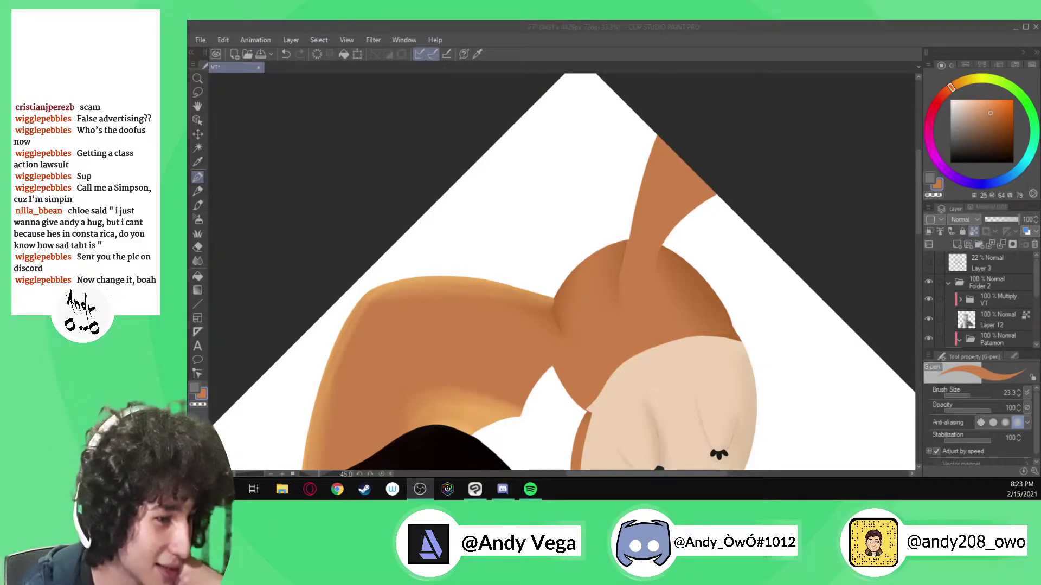
{"action": "key", "text": "alt+Tab"}
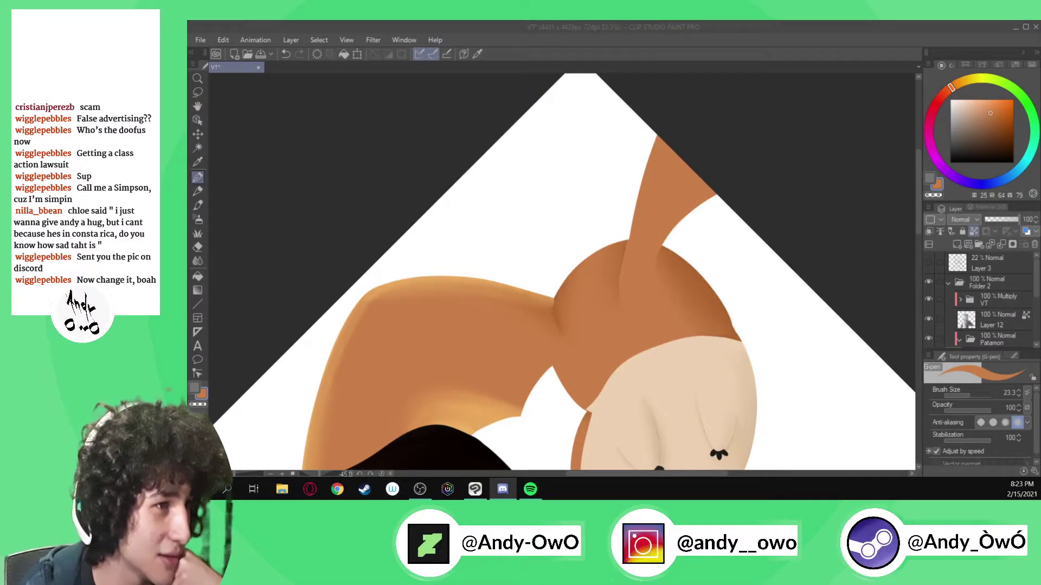
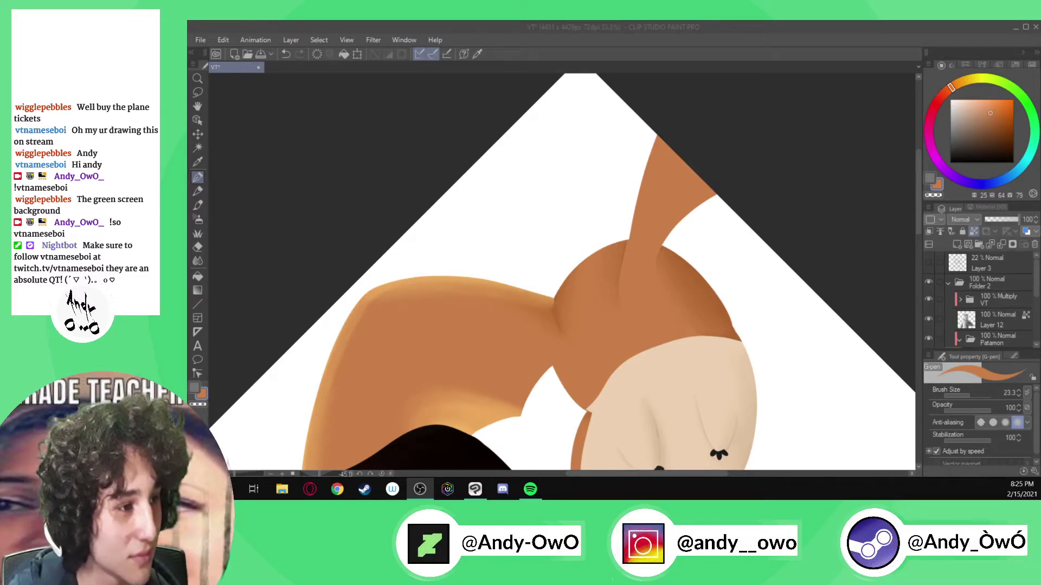
{"action": "scroll", "coordinate": [447, 207], "scroll_direction": "down", "scroll_amount": 4}
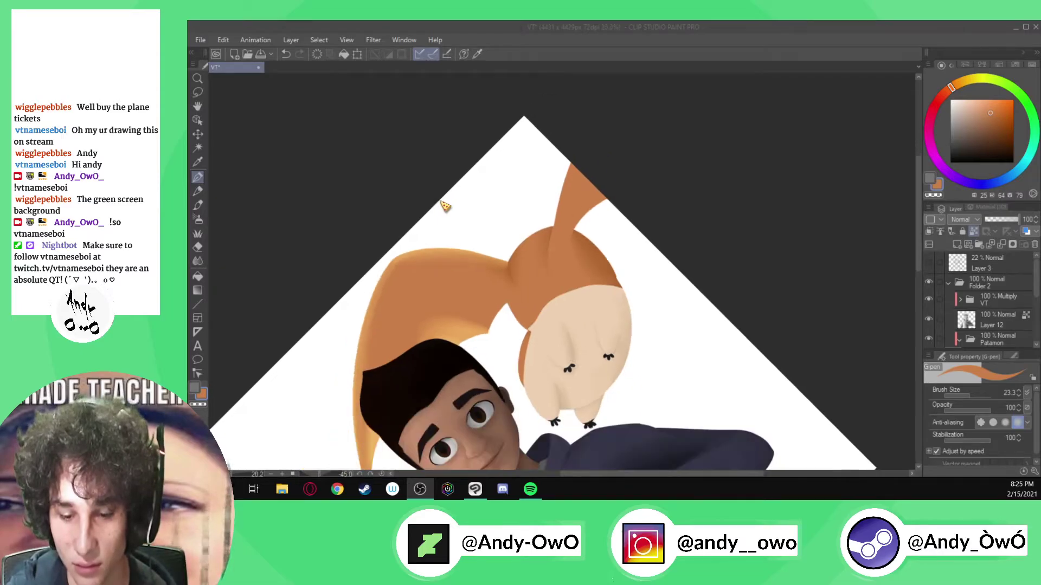
{"action": "scroll", "coordinate": [455, 253], "scroll_direction": "down", "scroll_amount": 2}
{"action": "scroll", "coordinate": [454, 253], "scroll_direction": "up", "scroll_amount": 6}
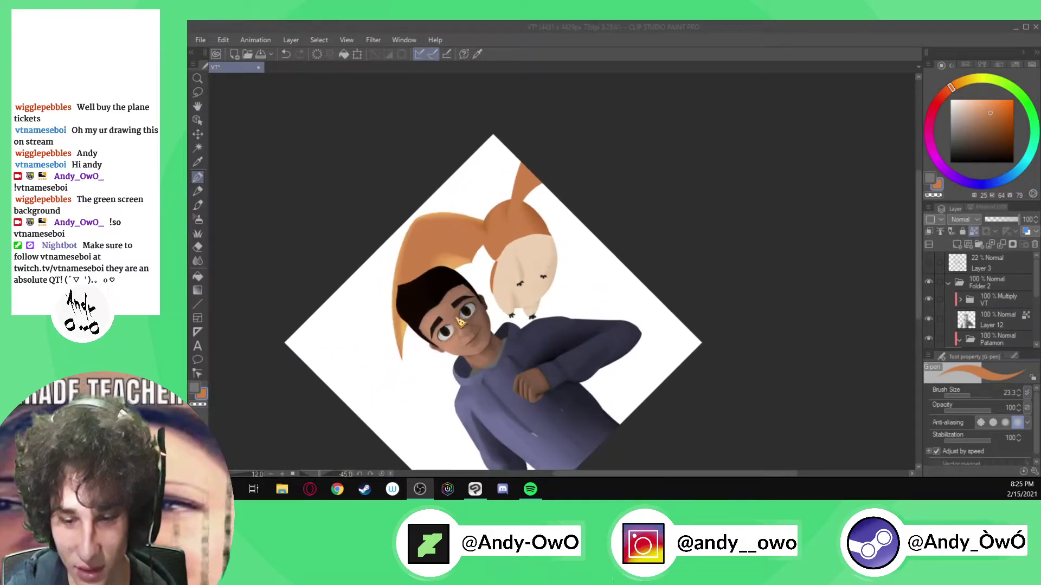
{"action": "scroll", "coordinate": [488, 174], "scroll_direction": "down", "scroll_amount": 2}
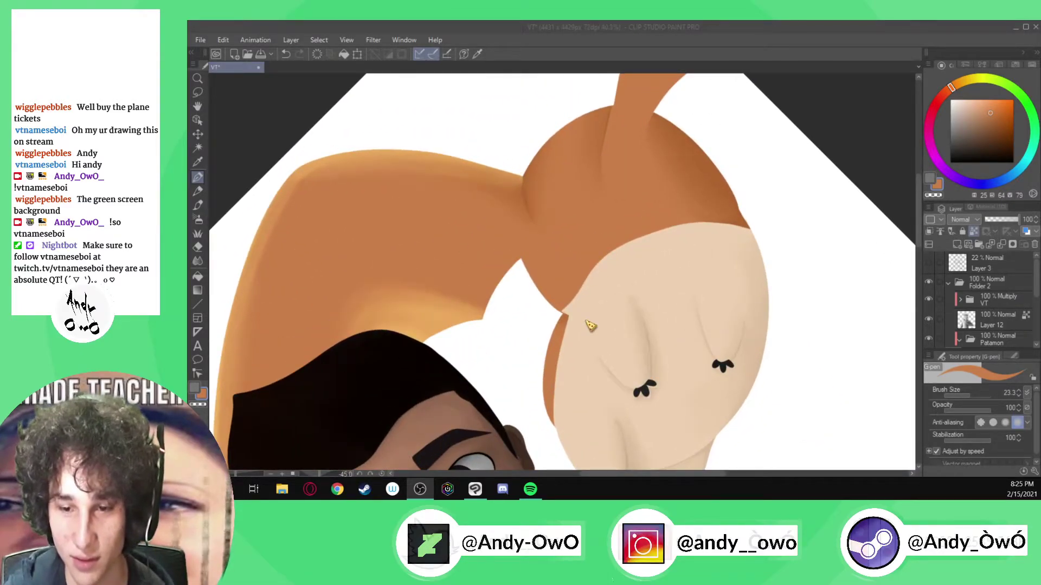
{"action": "scroll", "coordinate": [658, 96], "scroll_direction": "up", "scroll_amount": 3}
{"action": "scroll", "coordinate": [656, 97], "scroll_direction": "up", "scroll_amount": 1}
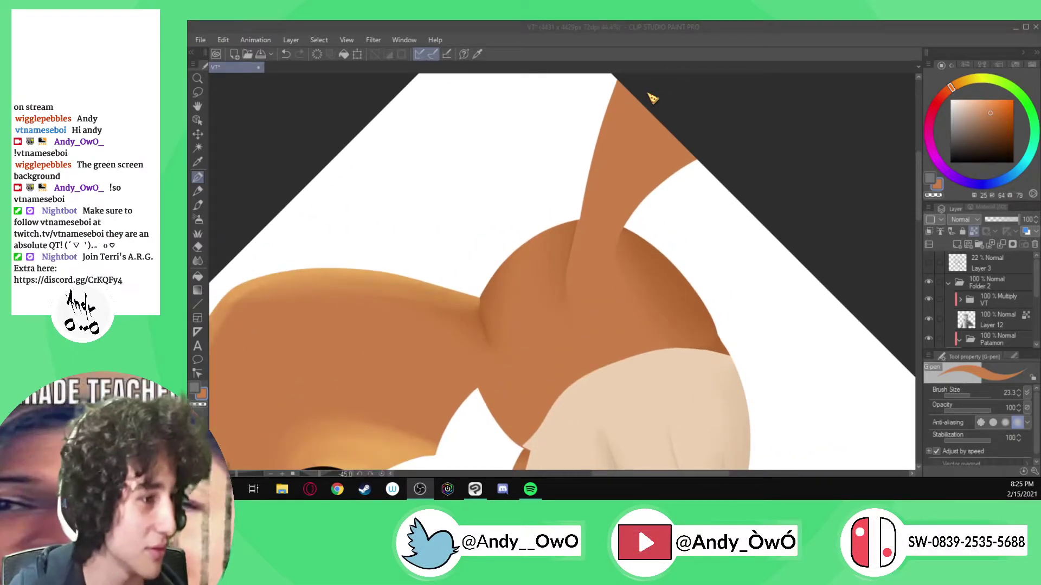
- Sample the light orange from the first ear's patch and try painting it along the second ear's base edge with the G-pen
{"action": "left_click_drag", "start_coordinate": [1034, 264], "coordinate": [1032, 287]}
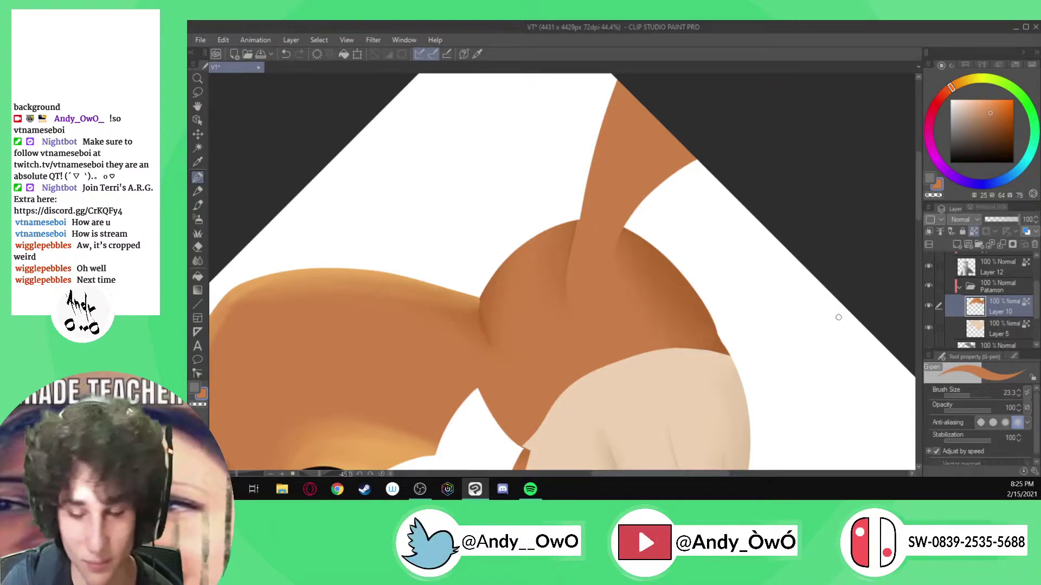
{"action": "left_click", "coordinate": [366, 445], "text": "alt"}
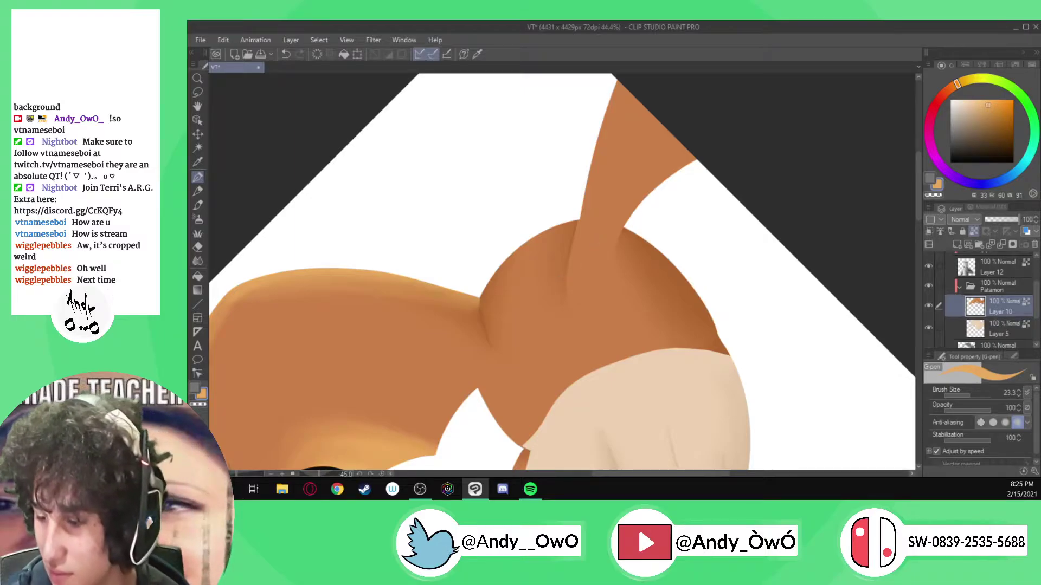
{"action": "scroll", "coordinate": [676, 112], "scroll_direction": "down", "scroll_amount": 2}
{"action": "scroll", "coordinate": [674, 110], "scroll_direction": "up", "scroll_amount": 3}
{"action": "scroll", "coordinate": [613, 262], "scroll_direction": "down", "scroll_amount": 4}
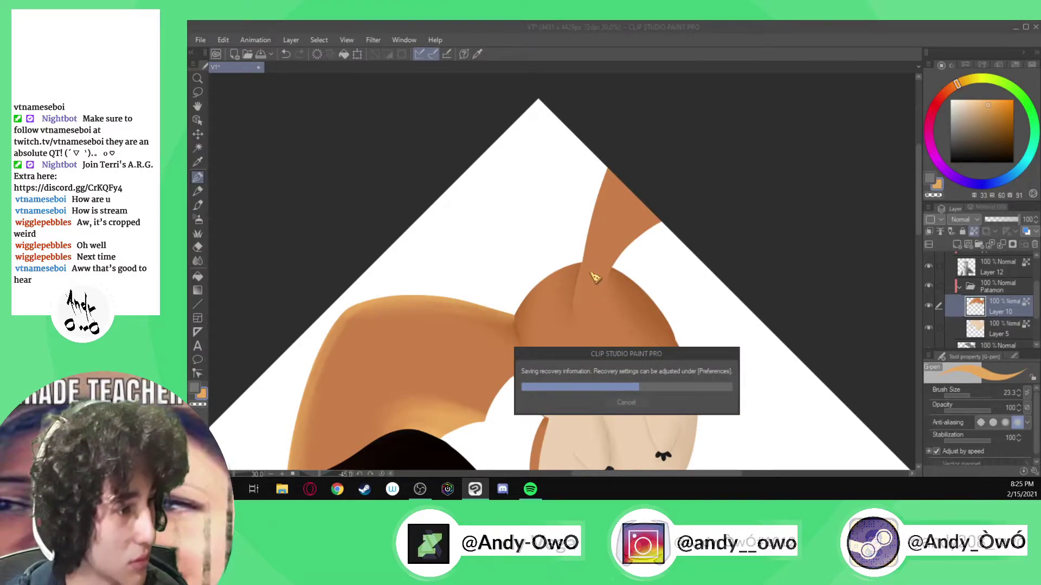
{"action": "scroll", "coordinate": [615, 210], "scroll_direction": "up", "scroll_amount": 4}
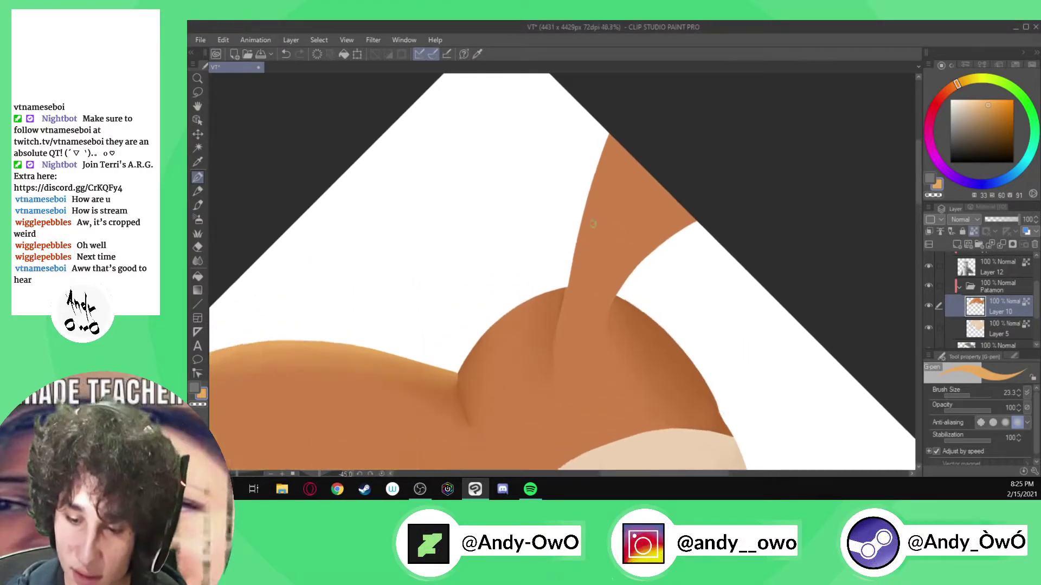
{"action": "left_click_drag", "start_coordinate": [542, 361], "coordinate": [564, 276]}
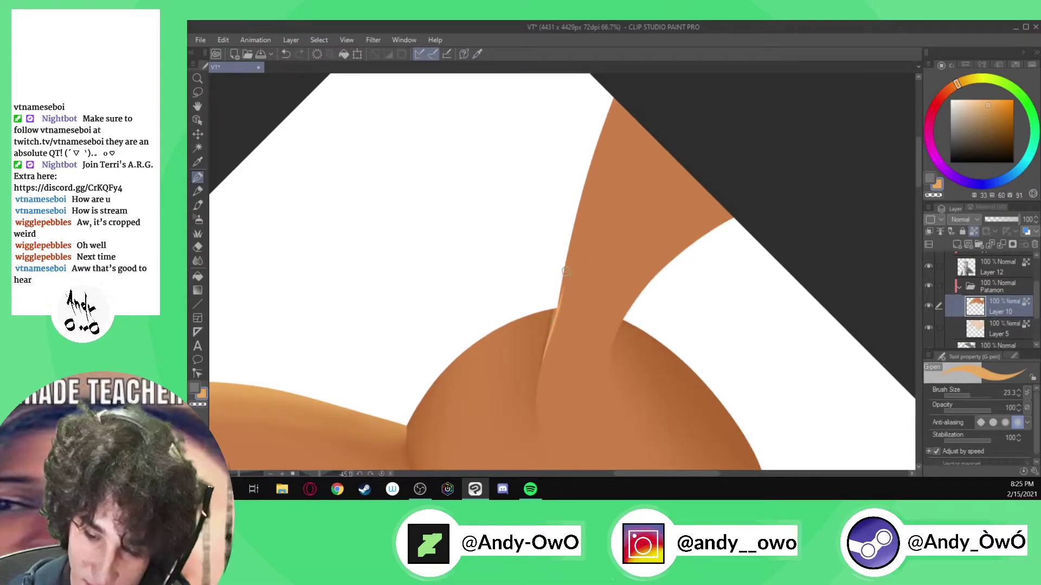
{"action": "key", "text": "ctrl+z"}
- Sample the darker shading beside the second ear's base and paint it along that edge with the G-pen at size 23.3
{"action": "left_click", "coordinate": [550, 333], "text": "alt"}
{"action": "left_click_drag", "start_coordinate": [540, 374], "coordinate": [556, 309]}
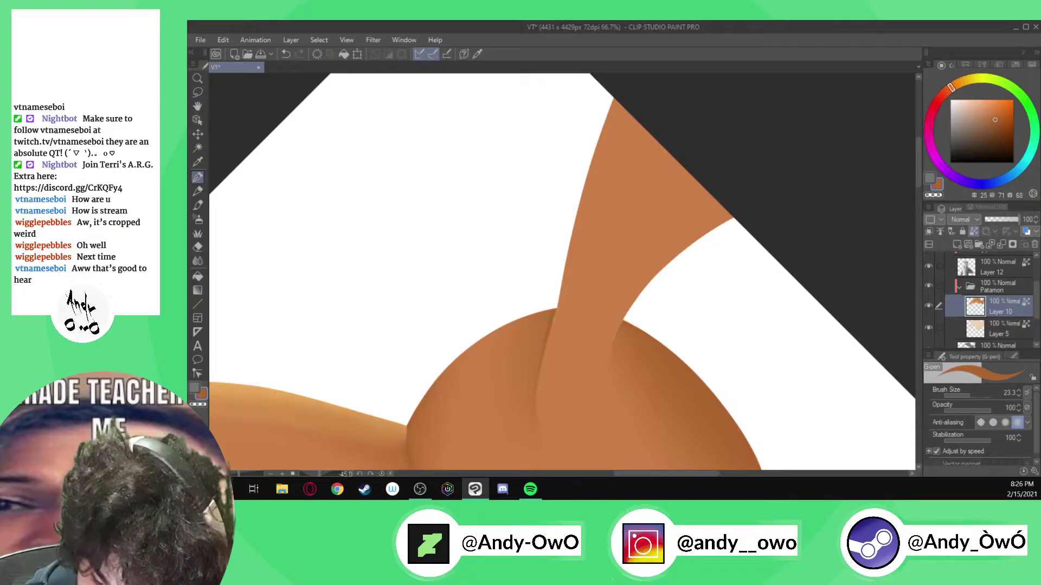
- Sample the light orange from the first ear's edge and paint a highlight strip along the second ear's outer edge with the G-pen
{"action": "key", "text": "i"}
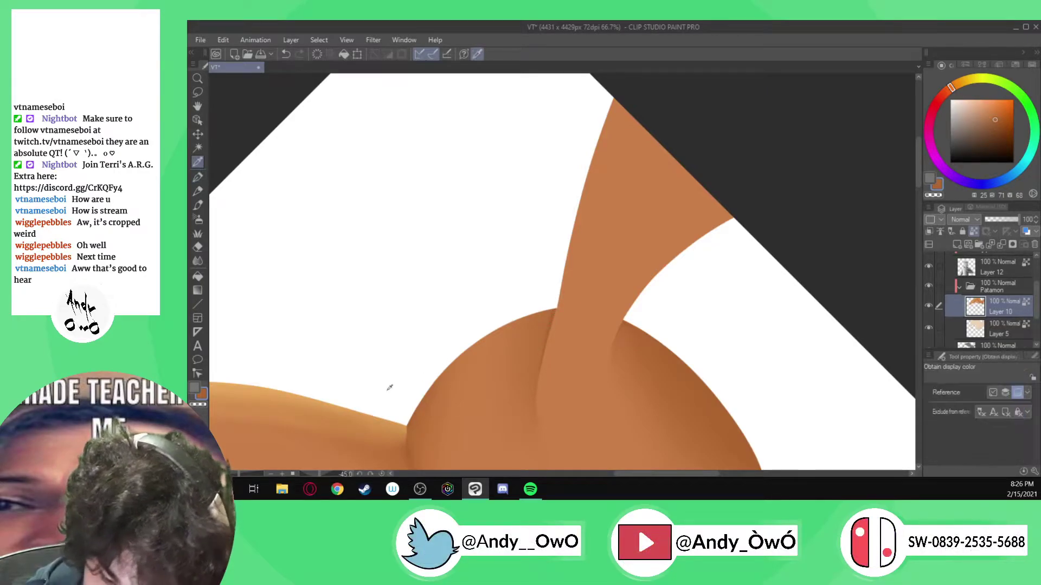
{"action": "left_click", "coordinate": [262, 387]}
{"action": "key", "text": "p"}
{"action": "left_click_drag", "start_coordinate": [546, 347], "coordinate": [565, 285]}
{"action": "key", "text": "ctrl+z"}
{"action": "left_click_drag", "start_coordinate": [552, 325], "coordinate": [618, 97]}
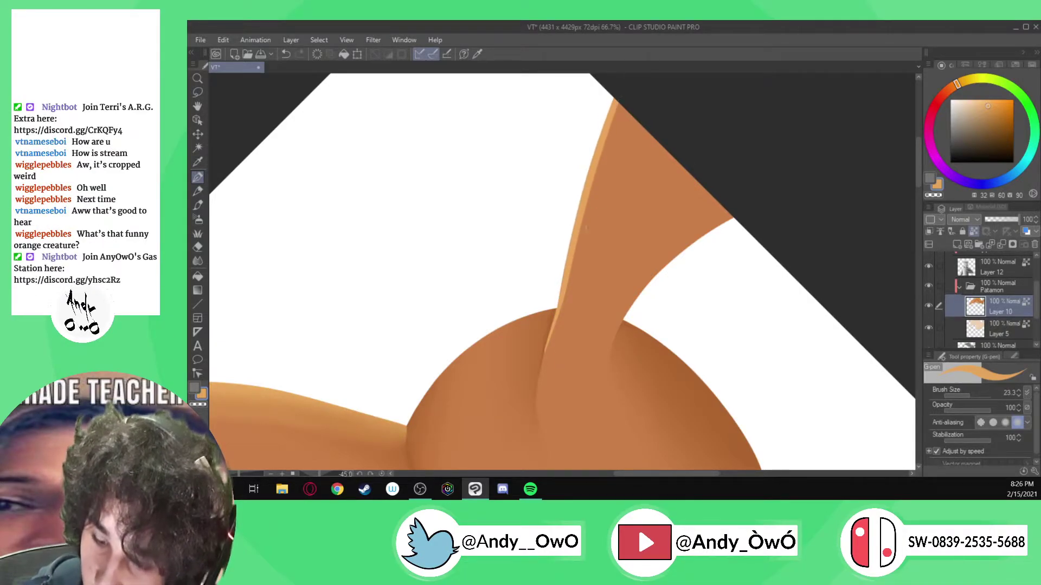
{"action": "key", "text": "ctrl+z"}
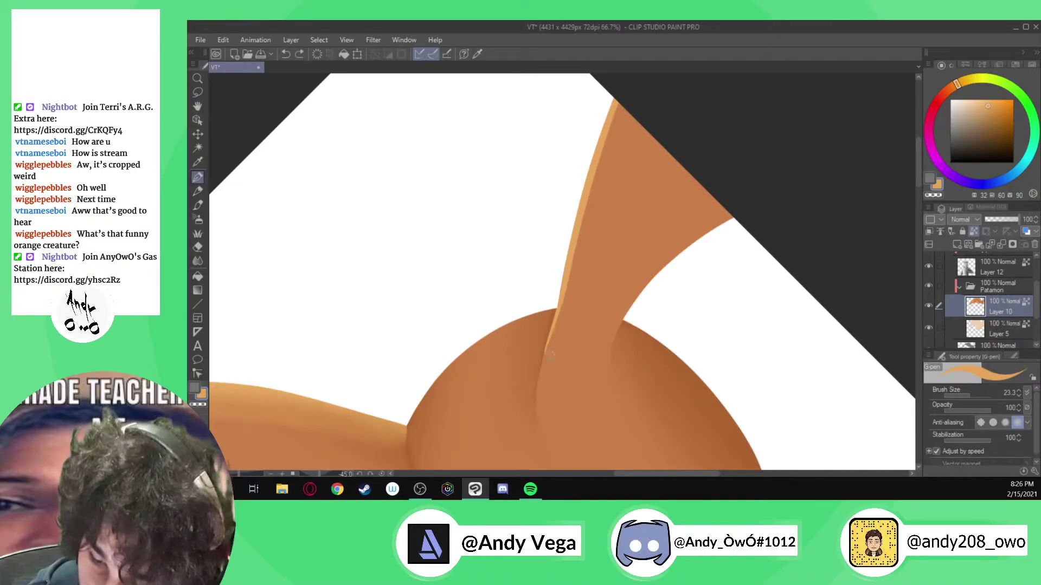
{"action": "left_click_drag", "start_coordinate": [549, 339], "coordinate": [626, 92]}
{"action": "left_click_drag", "start_coordinate": [572, 273], "coordinate": [636, 76]}
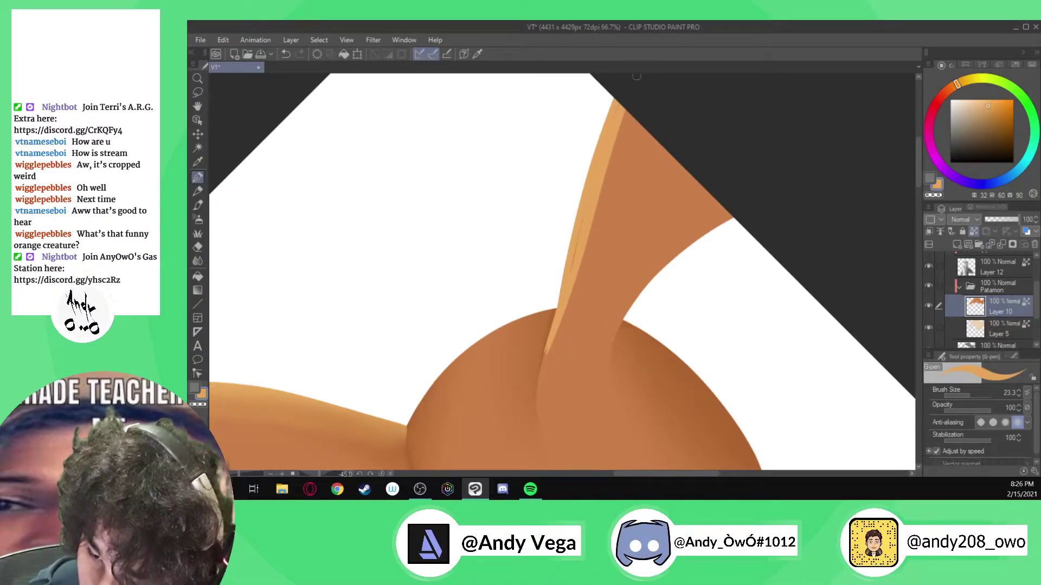
- Sample the darker ear orange and repaint the second ear's base edge beside the lower end of the highlight strip
{"action": "left_click", "coordinate": [549, 326], "text": "alt"}
{"action": "scroll", "coordinate": [536, 403], "scroll_direction": "up", "scroll_amount": 4}
{"action": "left_click_drag", "start_coordinate": [534, 411], "coordinate": [578, 190]}
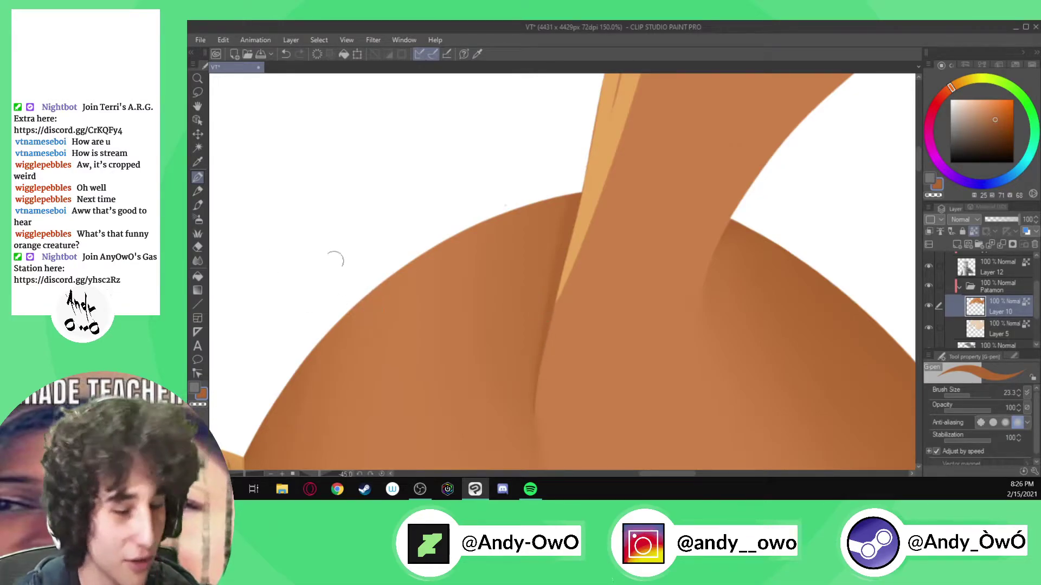
{"action": "left_click", "coordinate": [198, 262]}
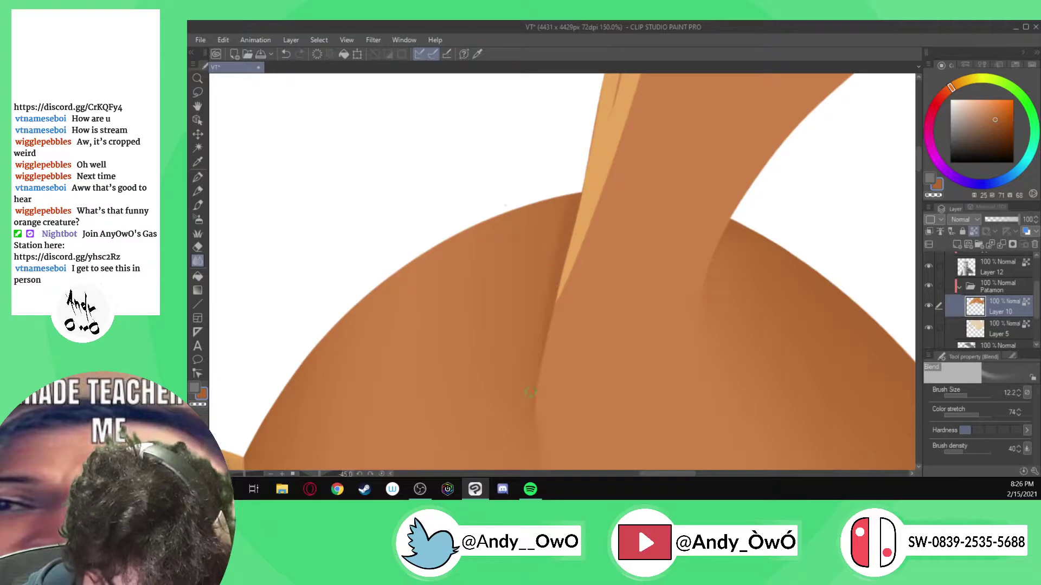
- Sample the light orange from the highlight strip and fill its remaining dark gaps along the second ear's edge with the G-pen
{"action": "left_click", "coordinate": [591, 196], "text": "alt"}
{"action": "key", "text": "p"}
{"action": "left_click_drag", "start_coordinate": [598, 109], "coordinate": [593, 210]}
{"action": "key", "text": "ctrl+minus"}
{"action": "left_click_drag", "start_coordinate": [604, 166], "coordinate": [617, 204]}
{"action": "scroll", "coordinate": [616, 204], "scroll_direction": "down", "scroll_amount": 1}
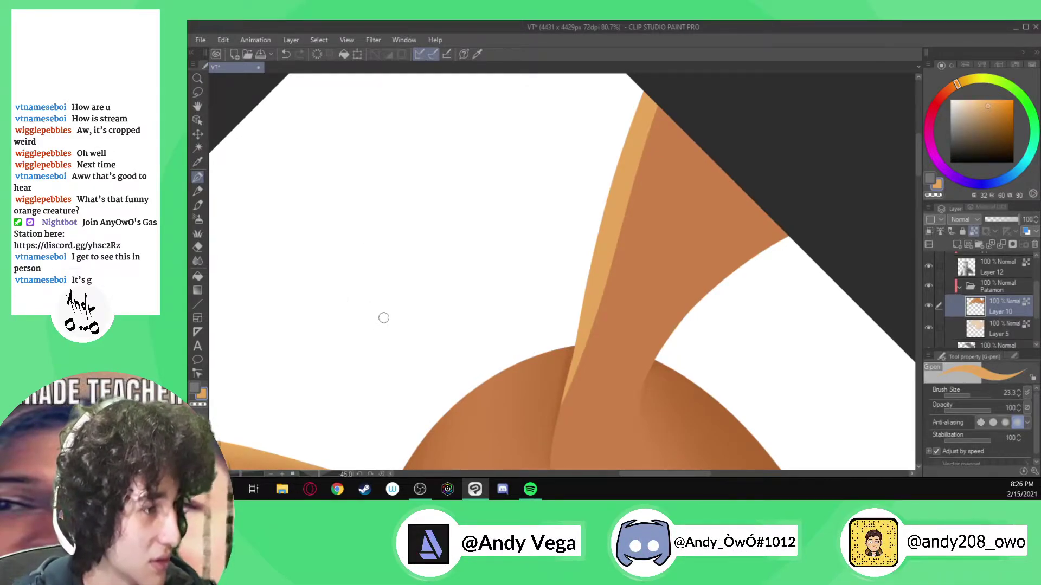
- Blend the light orange highlight into the second ear's darker orange with the Blend tool at brush sizes 36.8 and 53.4
{"action": "left_click", "coordinate": [197, 261]}
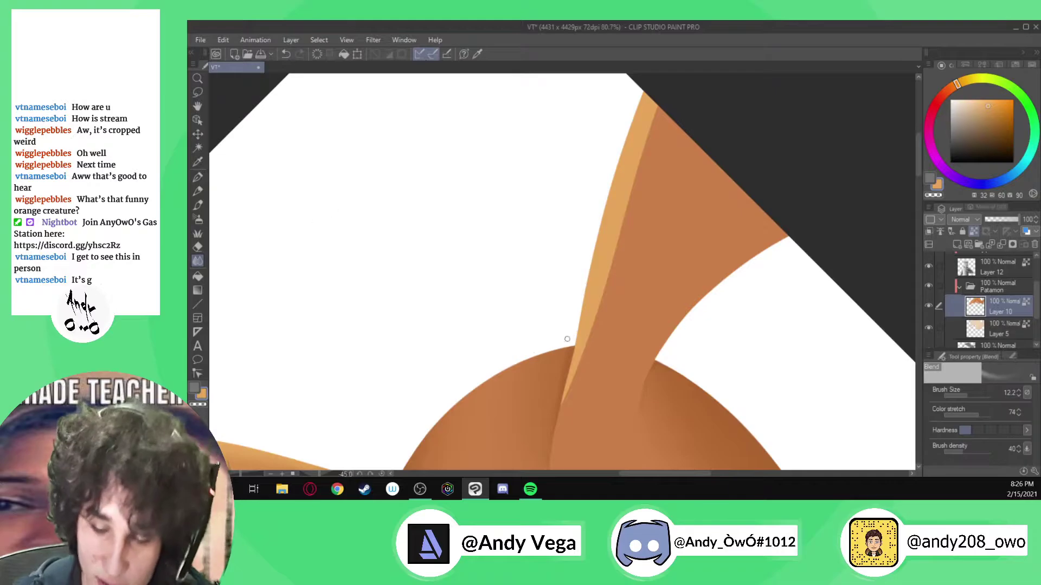
{"action": "key", "text": "]"}
{"action": "left_click_drag", "start_coordinate": [565, 401], "coordinate": [612, 287]}
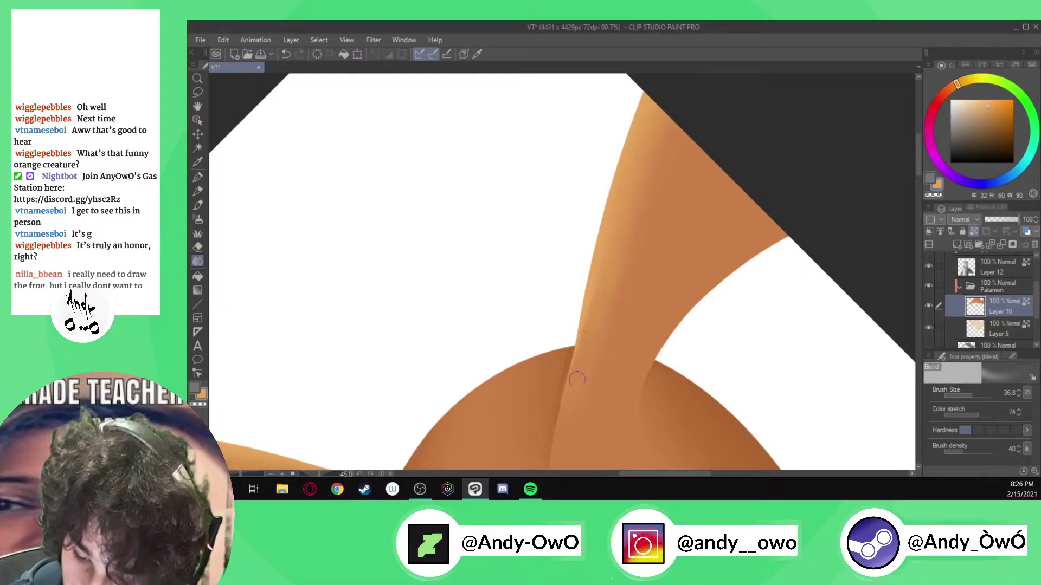
{"action": "key", "text": "]"}
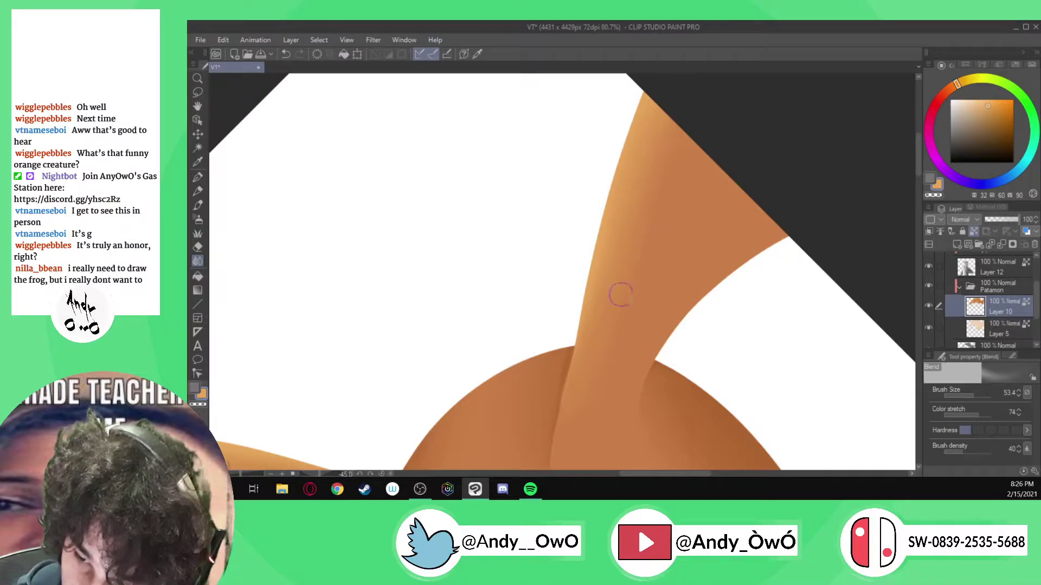
{"action": "scroll", "coordinate": [692, 208], "scroll_direction": "down", "scroll_amount": 5}
{"action": "scroll", "coordinate": [721, 235], "scroll_direction": "down", "scroll_amount": 2}
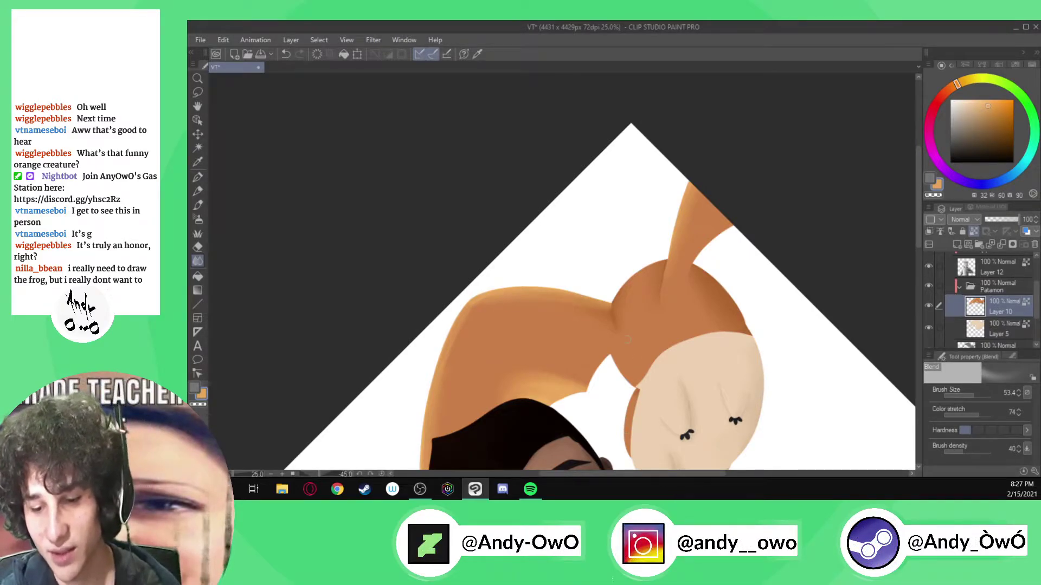
- Examine the orange head, belly, paws and feet of the creature for spots that need refining
{"action": "scroll", "coordinate": [623, 304], "scroll_direction": "down", "scroll_amount": 3}
{"action": "scroll", "coordinate": [657, 344], "scroll_direction": "up", "scroll_amount": 8}
{"action": "scroll", "coordinate": [664, 281], "scroll_direction": "down", "scroll_amount": 2}
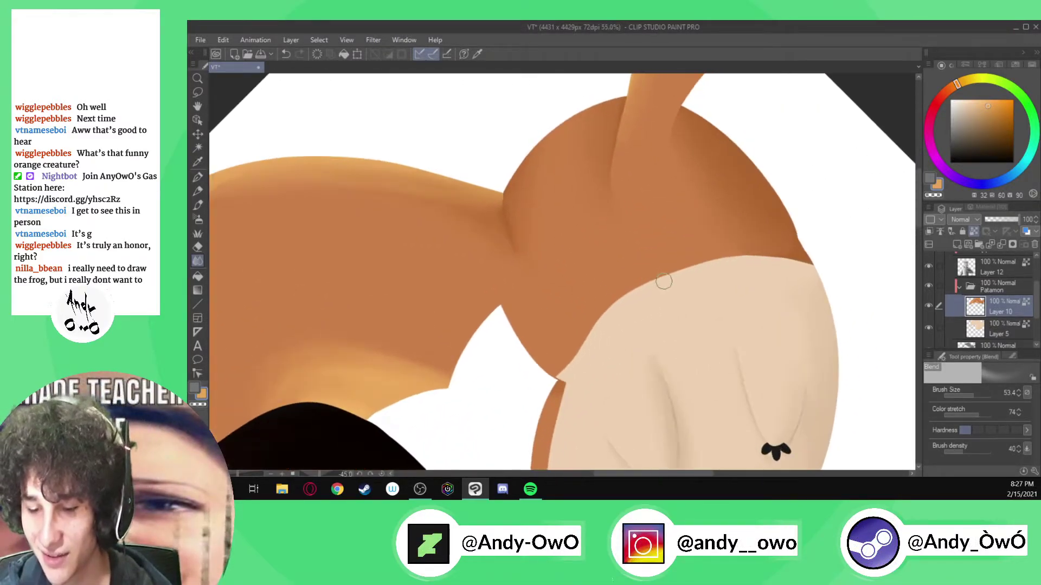
{"action": "scroll", "coordinate": [668, 285], "scroll_direction": "down", "scroll_amount": 5}
{"action": "scroll", "coordinate": [688, 390], "scroll_direction": "up", "scroll_amount": 9}
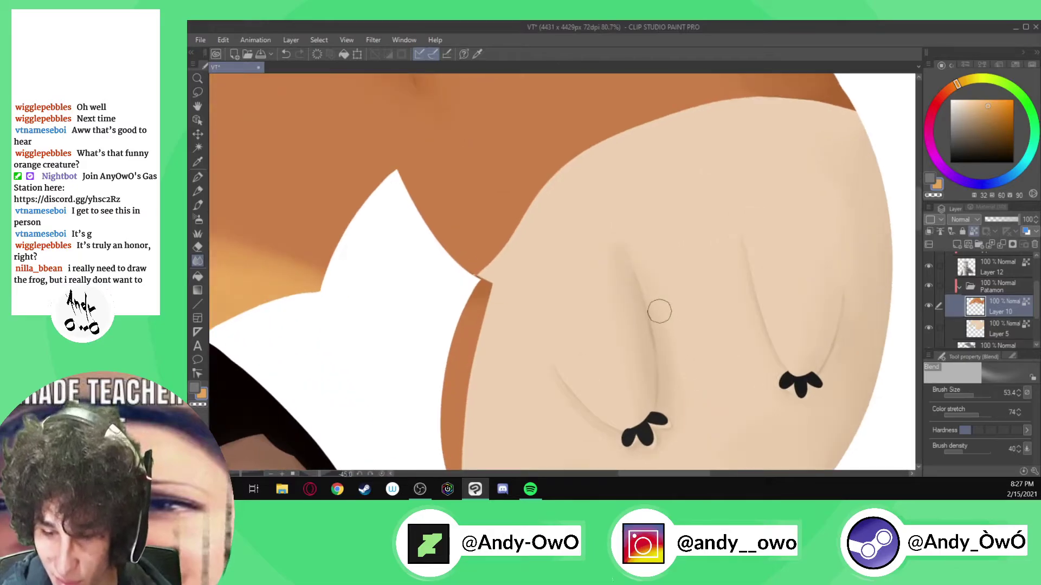
{"action": "scroll", "coordinate": [660, 311], "scroll_direction": "down", "scroll_amount": 2}
{"action": "scroll", "coordinate": [711, 362], "scroll_direction": "down", "scroll_amount": 2}
{"action": "scroll", "coordinate": [691, 401], "scroll_direction": "up", "scroll_amount": 2}
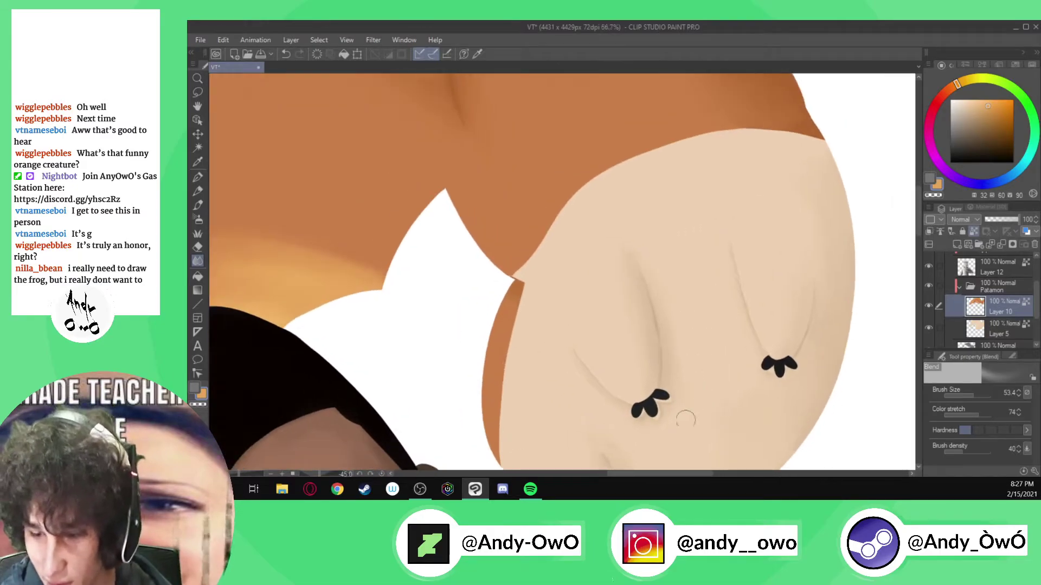
{"action": "scroll", "coordinate": [687, 413], "scroll_direction": "up", "scroll_amount": 2}
{"action": "scroll", "coordinate": [585, 298], "scroll_direction": "down", "scroll_amount": 2}
{"action": "scroll", "coordinate": [589, 307], "scroll_direction": "down", "scroll_amount": 3}
{"action": "scroll", "coordinate": [634, 331], "scroll_direction": "up", "scroll_amount": 3}
{"action": "scroll", "coordinate": [635, 331], "scroll_direction": "up", "scroll_amount": 1}
{"action": "scroll", "coordinate": [636, 358], "scroll_direction": "down", "scroll_amount": 3}
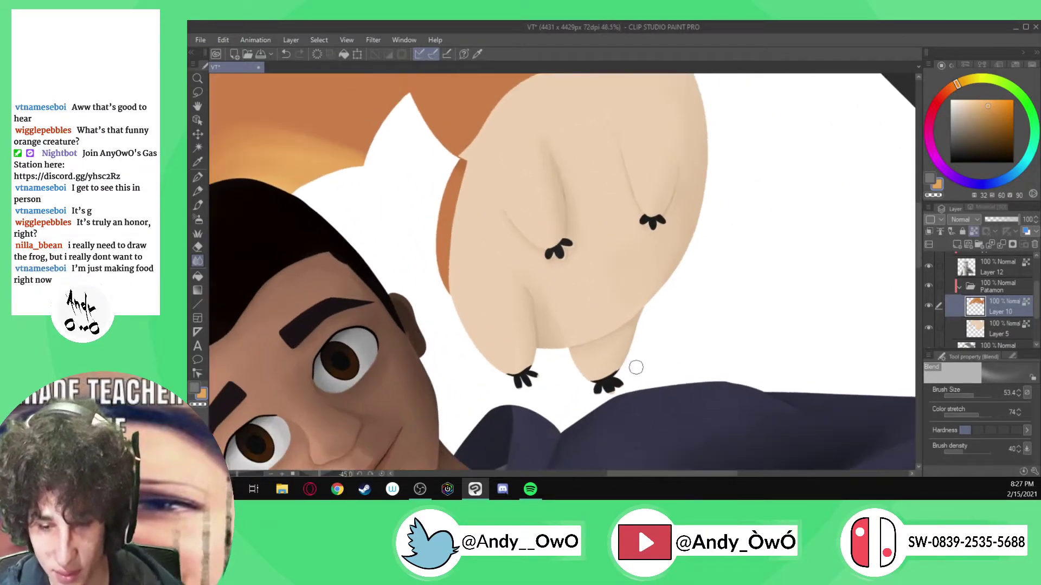
- Lasso the creature's lower belly and feet on Layer 10, nudge them slightly with a Scale/Rotate transform, and deselect
{"action": "key", "text": "m"}
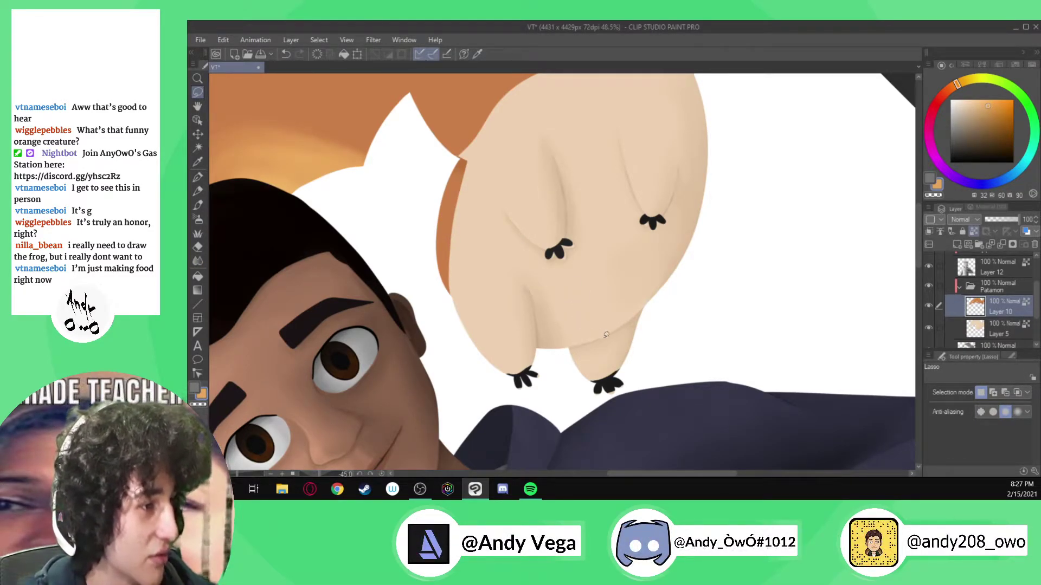
{"action": "mouse_move", "coordinate": [646, 355]}
{"action": "left_mouse_down"}
{"action": "mouse_move", "coordinate": [642, 384]}
{"action": "mouse_move", "coordinate": [583, 417]}
{"action": "mouse_move", "coordinate": [493, 380]}
{"action": "mouse_move", "coordinate": [498, 304]}
{"action": "mouse_move", "coordinate": [534, 227]}
{"action": "mouse_move", "coordinate": [687, 184]}
{"action": "mouse_move", "coordinate": [700, 363]}
{"action": "left_mouse_up"}
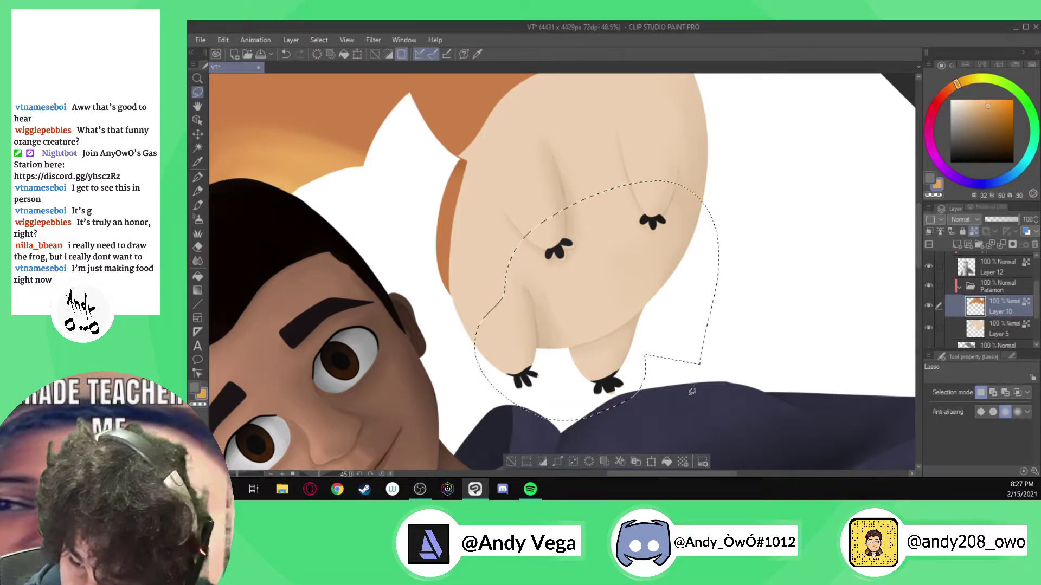
{"action": "key", "text": "ctrl+t"}
{"action": "scroll", "coordinate": [627, 371], "scroll_direction": "up", "scroll_amount": 4}
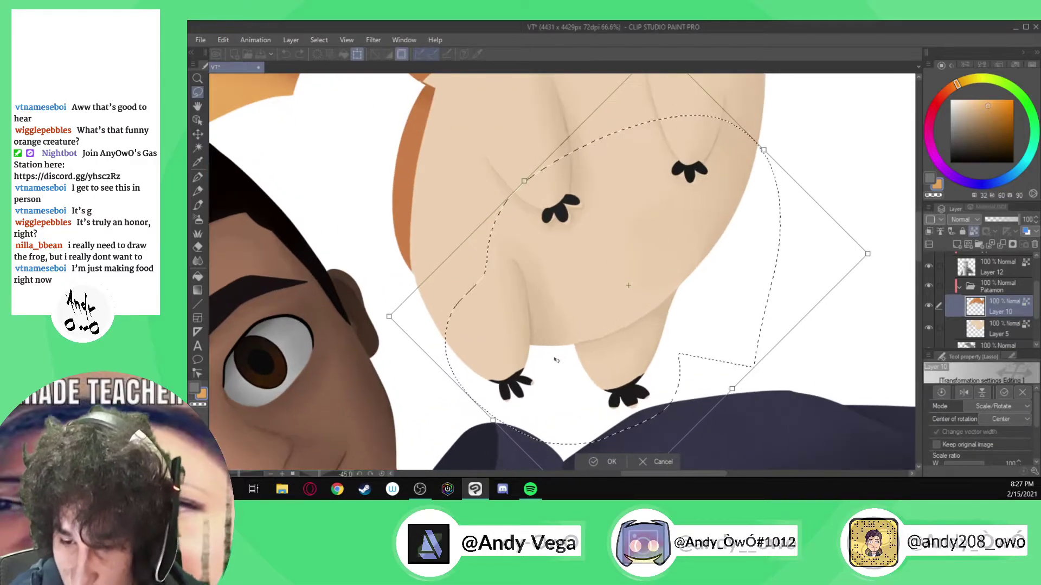
{"action": "left_click_drag", "start_coordinate": [626, 167], "coordinate": [630, 169]}
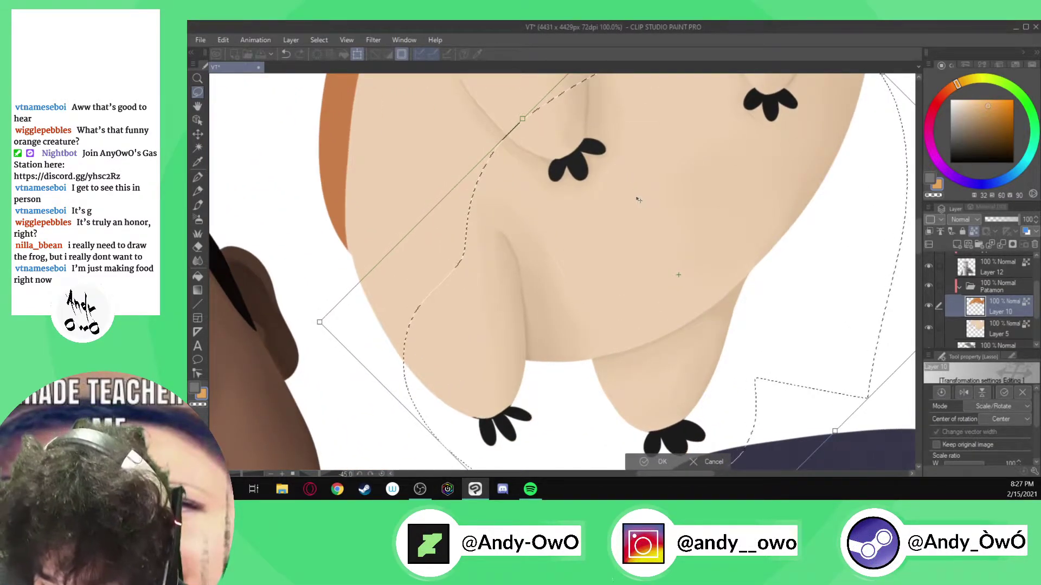
{"action": "left_click_drag", "start_coordinate": [650, 198], "coordinate": [652, 203]}
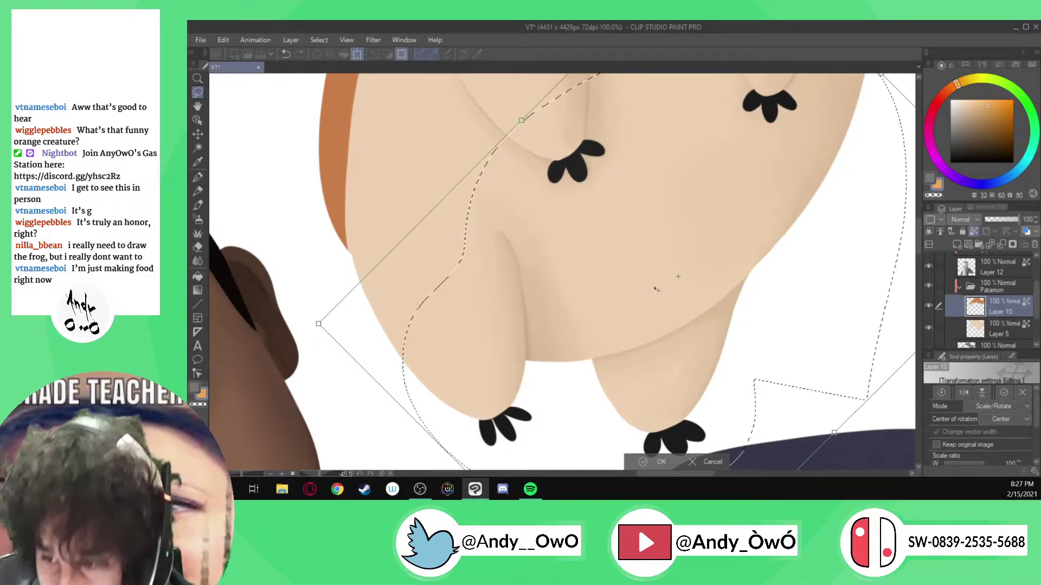
{"action": "left_click", "coordinate": [658, 463]}
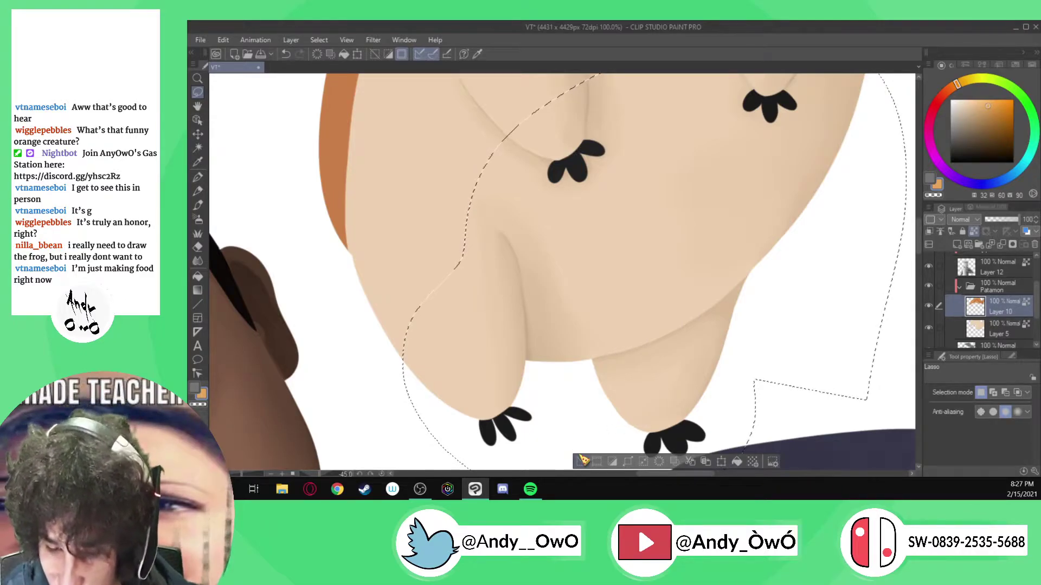
{"action": "key", "text": "ctrl+d"}
- Sample the orange near the pointed lower tip of the head and take up the G-pen at the junction with the side strip
{"action": "scroll", "coordinate": [602, 276], "scroll_direction": "down", "scroll_amount": 8}
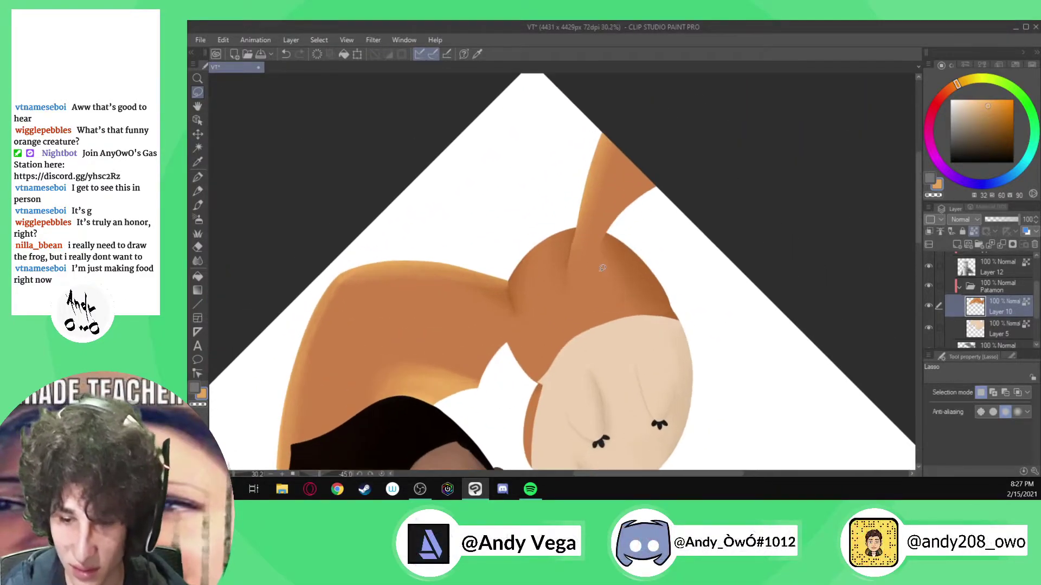
{"action": "scroll", "coordinate": [601, 275], "scroll_direction": "up", "scroll_amount": 4}
{"action": "scroll", "coordinate": [585, 247], "scroll_direction": "down", "scroll_amount": 3}
{"action": "scroll", "coordinate": [493, 389], "scroll_direction": "up", "scroll_amount": 5}
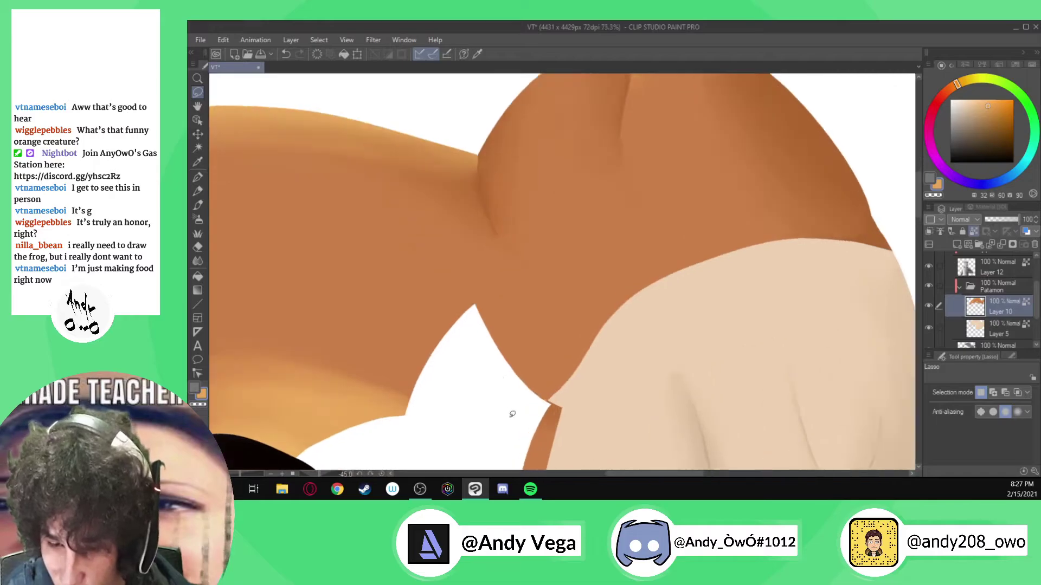
{"action": "scroll", "coordinate": [510, 415], "scroll_direction": "up", "scroll_amount": 2}
{"action": "key", "text": "i"}
{"action": "left_click", "coordinate": [559, 372]}
{"action": "key", "text": "p"}
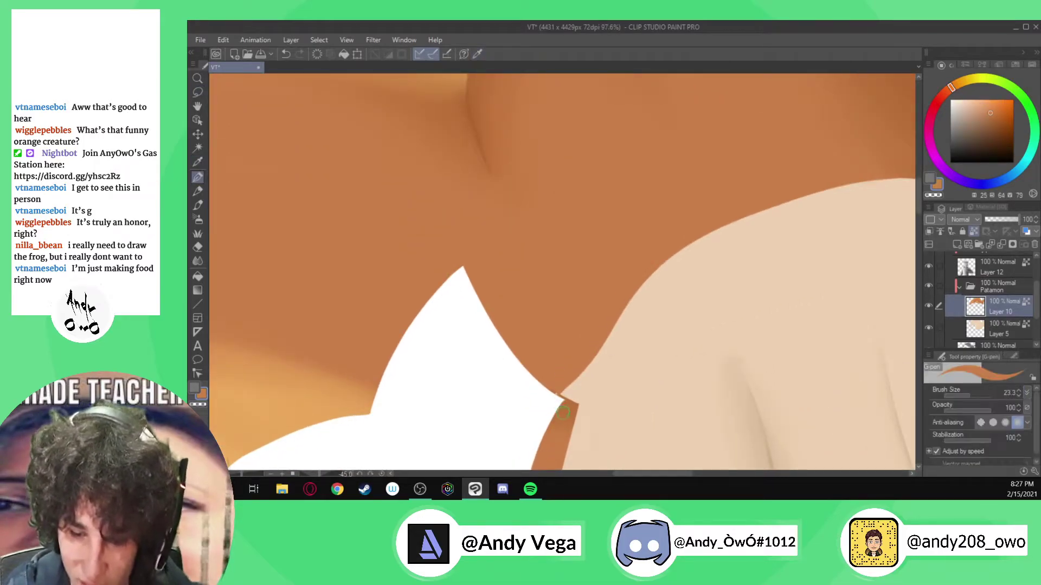
{"action": "scroll", "coordinate": [565, 402], "scroll_direction": "up", "scroll_amount": 7}
{"action": "scroll", "coordinate": [526, 382], "scroll_direction": "up", "scroll_amount": 1}
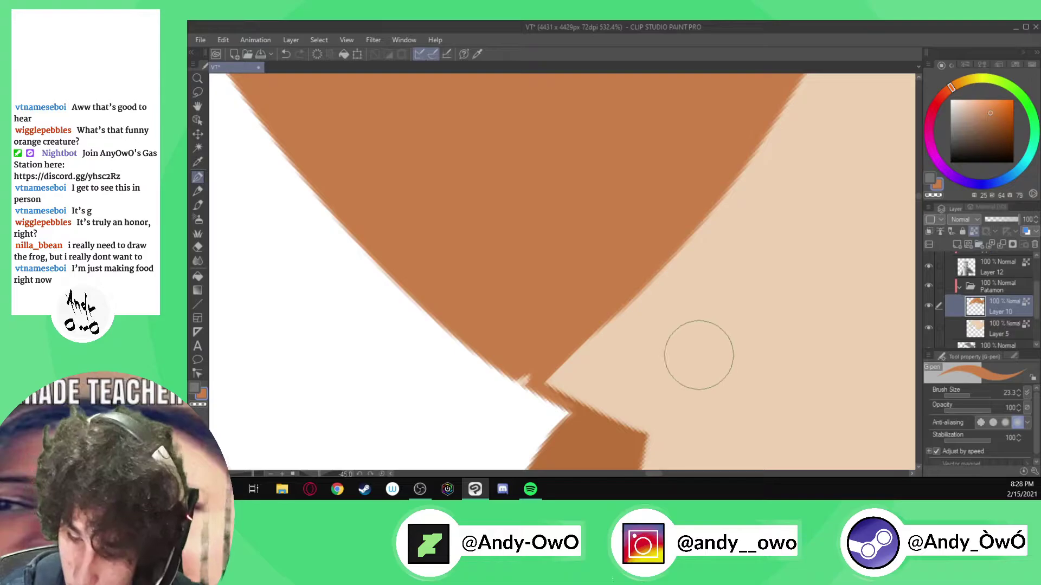
- Erase the thin orange link between the head's pointed tip and the side strip using the transparent colour
{"action": "left_click", "coordinate": [198, 403]}
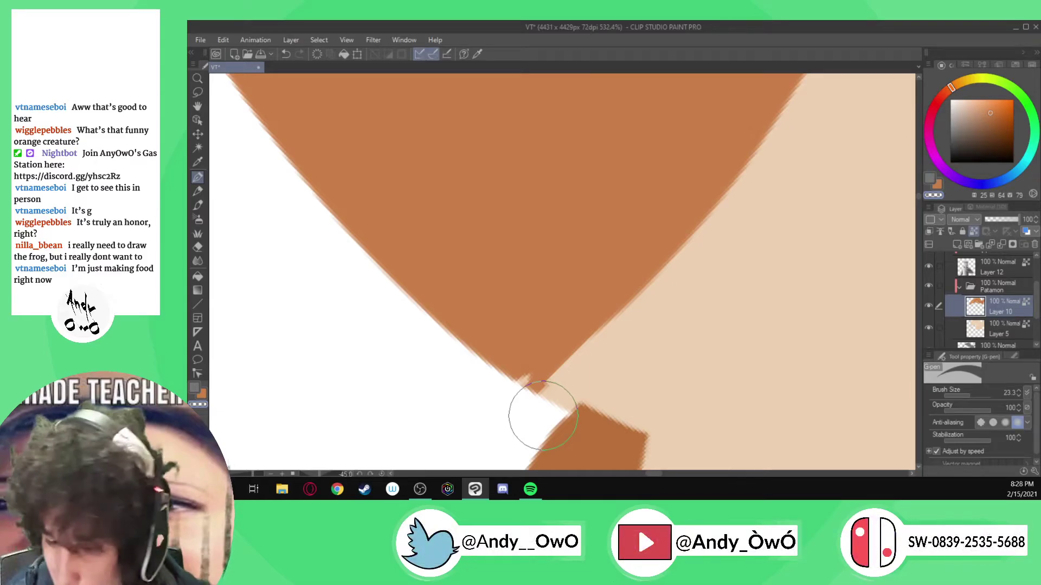
{"action": "scroll", "coordinate": [653, 309], "scroll_direction": "down", "scroll_amount": 2}
{"action": "scroll", "coordinate": [645, 351], "scroll_direction": "up", "scroll_amount": 2}
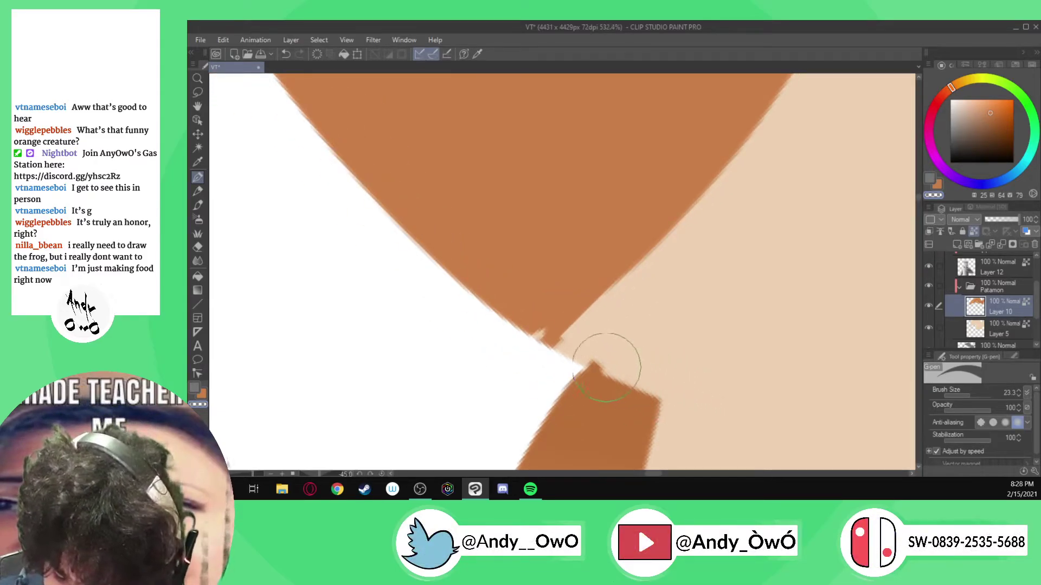
{"action": "scroll", "coordinate": [601, 357], "scroll_direction": "down", "scroll_amount": 8}
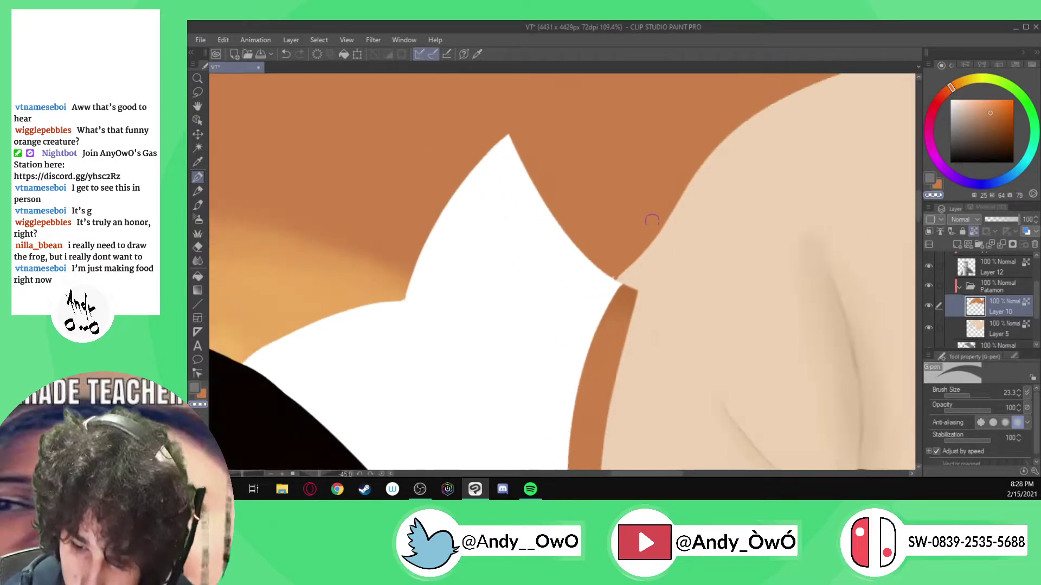
- Unlock Layer 10's transparent pixels and paint the head's orange tip down to meet the side strip
{"action": "scroll", "coordinate": [651, 218], "scroll_direction": "up", "scroll_amount": 6}
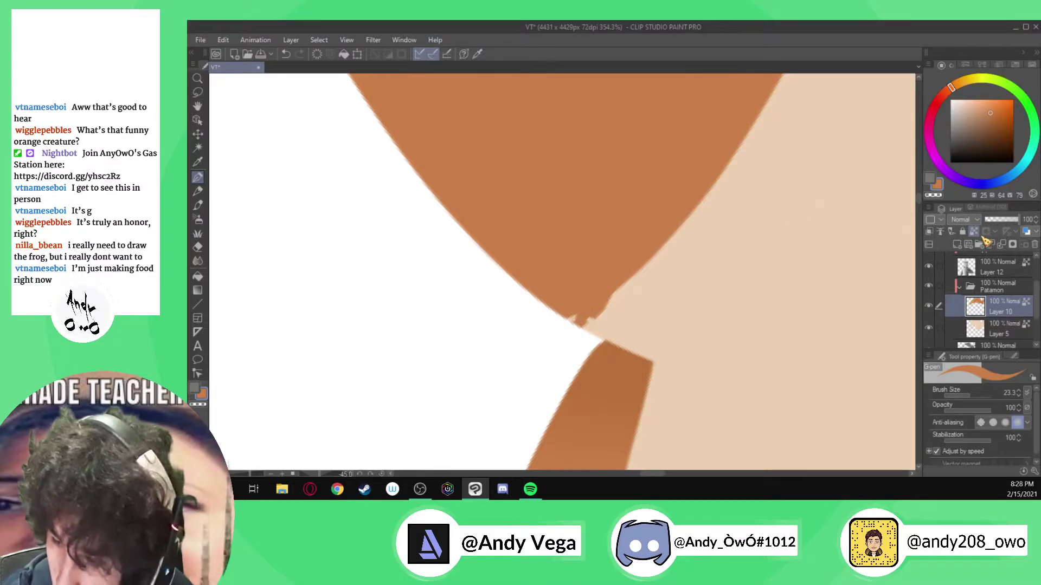
{"action": "mouse_move", "coordinate": [671, 232]}
{"action": "left_mouse_down"}
{"action": "mouse_move", "coordinate": [608, 290]}
{"action": "mouse_move", "coordinate": [582, 338]}
{"action": "mouse_move", "coordinate": [602, 332]}
{"action": "mouse_move", "coordinate": [605, 317]}
{"action": "mouse_move", "coordinate": [596, 330]}
{"action": "left_mouse_up"}
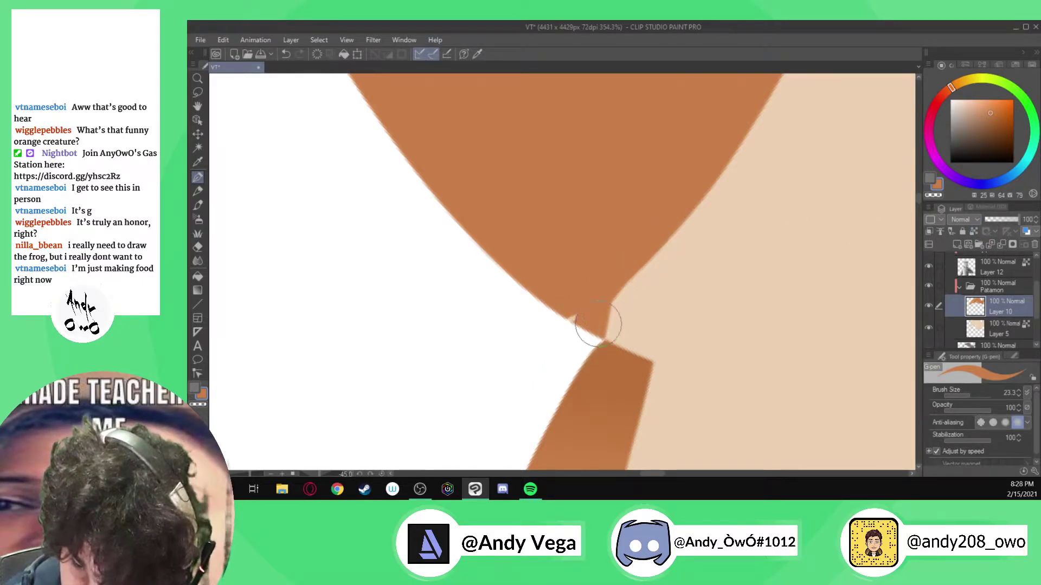
{"action": "scroll", "coordinate": [588, 336], "scroll_direction": "down", "scroll_amount": 3}
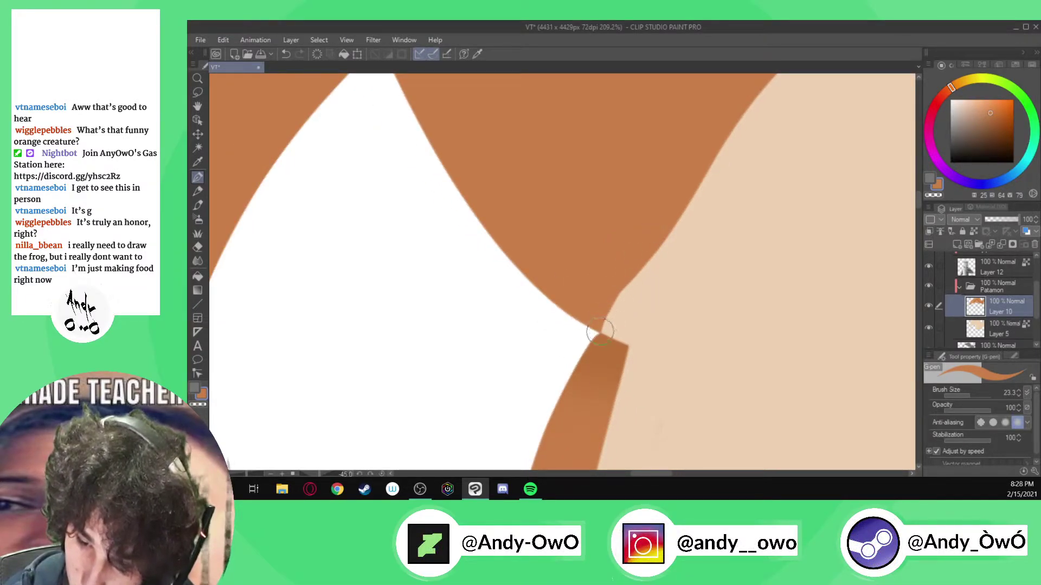
{"action": "scroll", "coordinate": [596, 341], "scroll_direction": "down", "scroll_amount": 8}
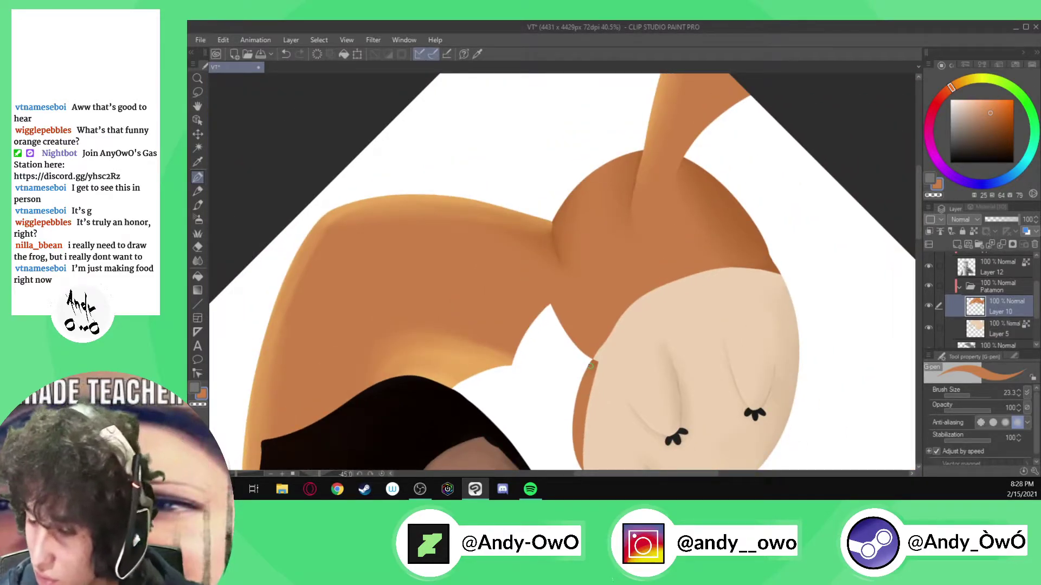
- Choose near-black and shade the bases of the three claws on the right paw with the G-pen
{"action": "scroll", "coordinate": [631, 252], "scroll_direction": "down", "scroll_amount": 4}
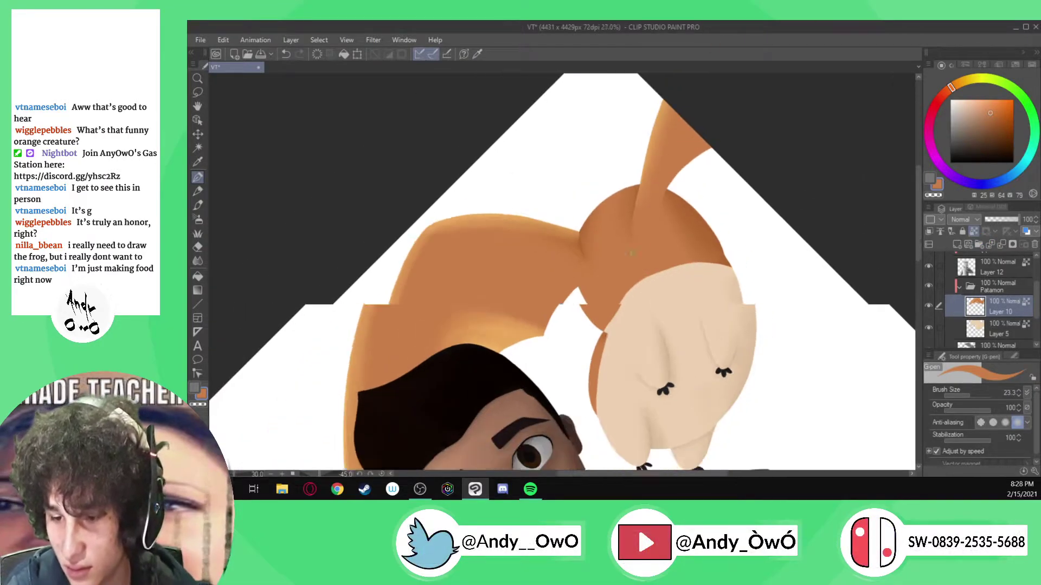
{"action": "scroll", "coordinate": [631, 253], "scroll_direction": "up", "scroll_amount": 5}
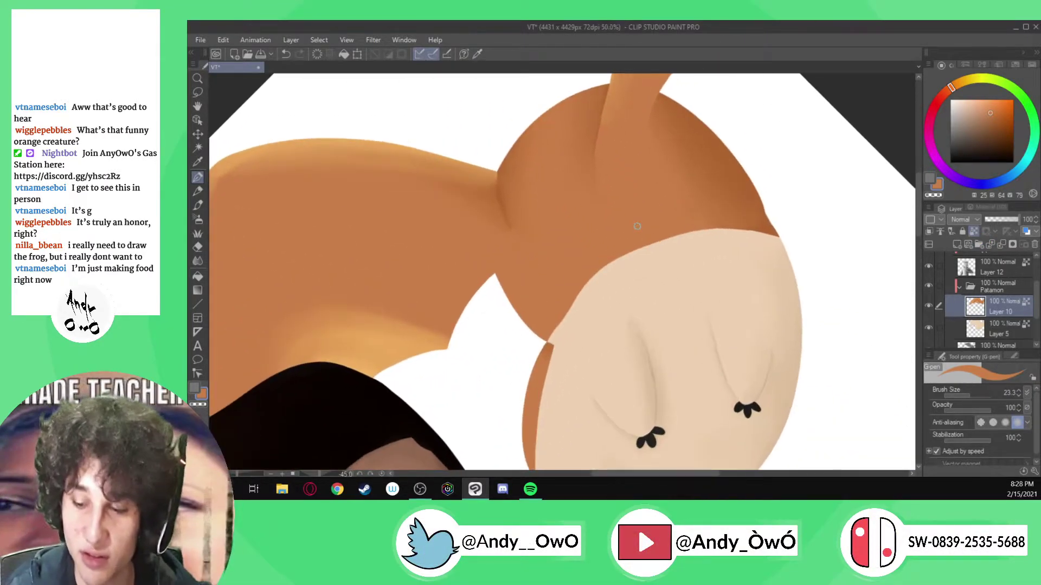
{"action": "scroll", "coordinate": [624, 213], "scroll_direction": "down", "scroll_amount": 2}
{"action": "scroll", "coordinate": [769, 418], "scroll_direction": "up", "scroll_amount": 4}
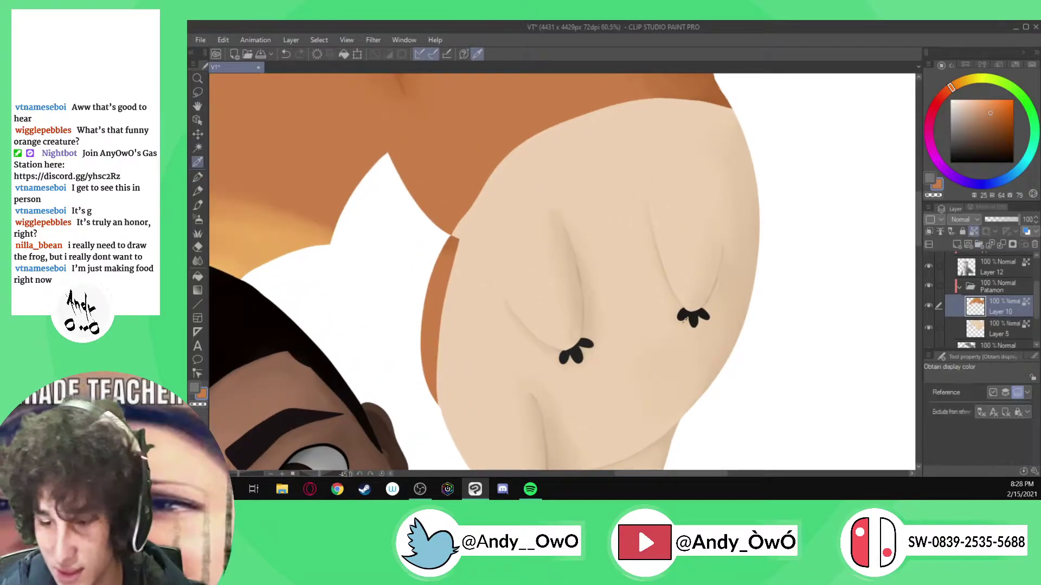
{"action": "scroll", "coordinate": [696, 322], "scroll_direction": "up", "scroll_amount": 3}
{"action": "left_click", "coordinate": [951, 156]}
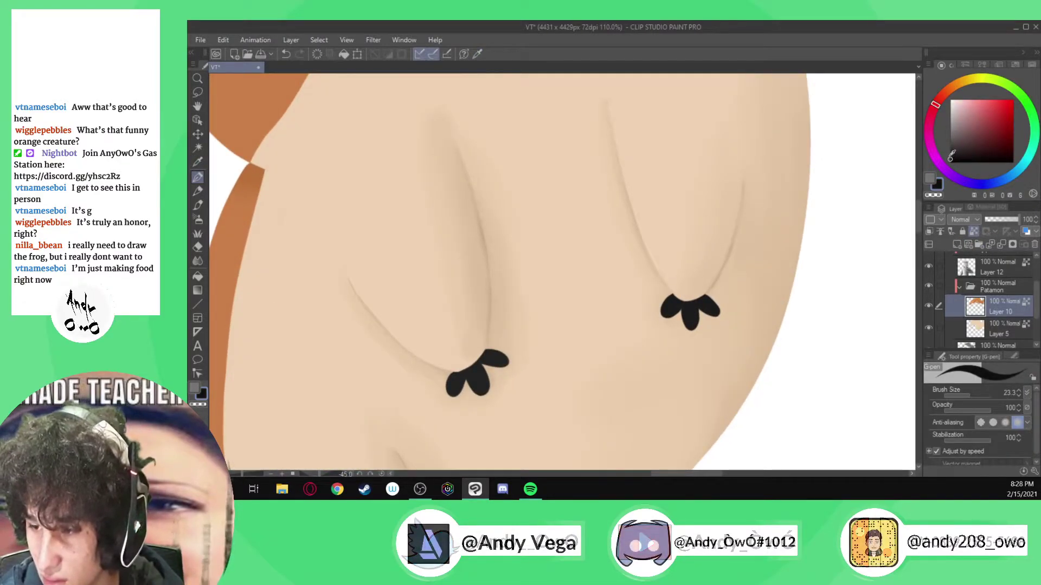
{"action": "scroll", "coordinate": [685, 309], "scroll_direction": "up", "scroll_amount": 4}
{"action": "mouse_move", "coordinate": [684, 303]}
{"action": "left_mouse_down"}
{"action": "mouse_move", "coordinate": [675, 243]}
{"action": "mouse_move", "coordinate": [692, 288]}
{"action": "mouse_move", "coordinate": [678, 223]}
{"action": "mouse_move", "coordinate": [705, 286]}
{"action": "mouse_move", "coordinate": [683, 210]}
{"action": "mouse_move", "coordinate": [685, 282]}
{"action": "mouse_move", "coordinate": [701, 307]}
{"action": "mouse_move", "coordinate": [680, 243]}
{"action": "left_mouse_up"}
{"action": "mouse_move", "coordinate": [609, 286]}
{"action": "left_mouse_down"}
{"action": "mouse_move", "coordinate": [605, 300]}
{"action": "mouse_move", "coordinate": [617, 251]}
{"action": "mouse_move", "coordinate": [623, 260]}
{"action": "mouse_move", "coordinate": [588, 221]}
{"action": "mouse_move", "coordinate": [608, 284]}
{"action": "mouse_move", "coordinate": [601, 250]}
{"action": "mouse_move", "coordinate": [593, 303]}
{"action": "mouse_move", "coordinate": [629, 200]}
{"action": "mouse_move", "coordinate": [586, 223]}
{"action": "left_mouse_up"}
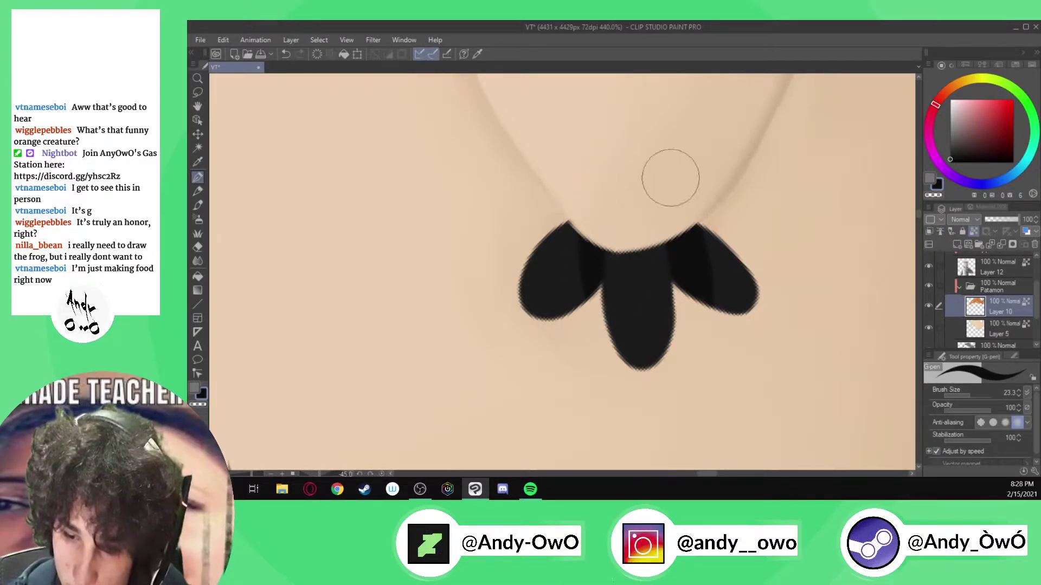
{"action": "scroll", "coordinate": [654, 168], "scroll_direction": "down", "scroll_amount": 2}
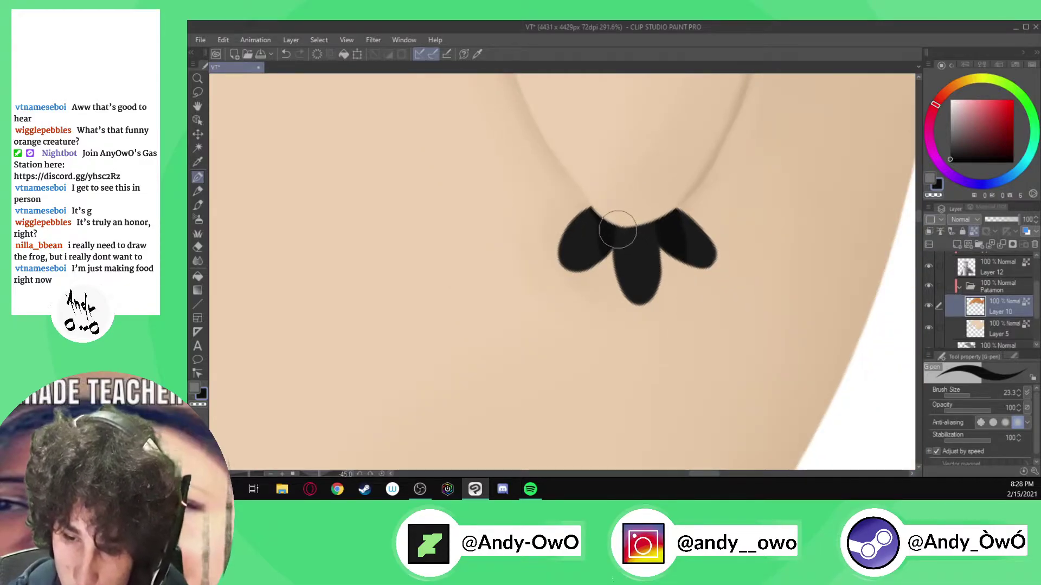
{"action": "scroll", "coordinate": [653, 201], "scroll_direction": "down", "scroll_amount": 1}
{"action": "scroll", "coordinate": [662, 182], "scroll_direction": "down", "scroll_amount": 4}
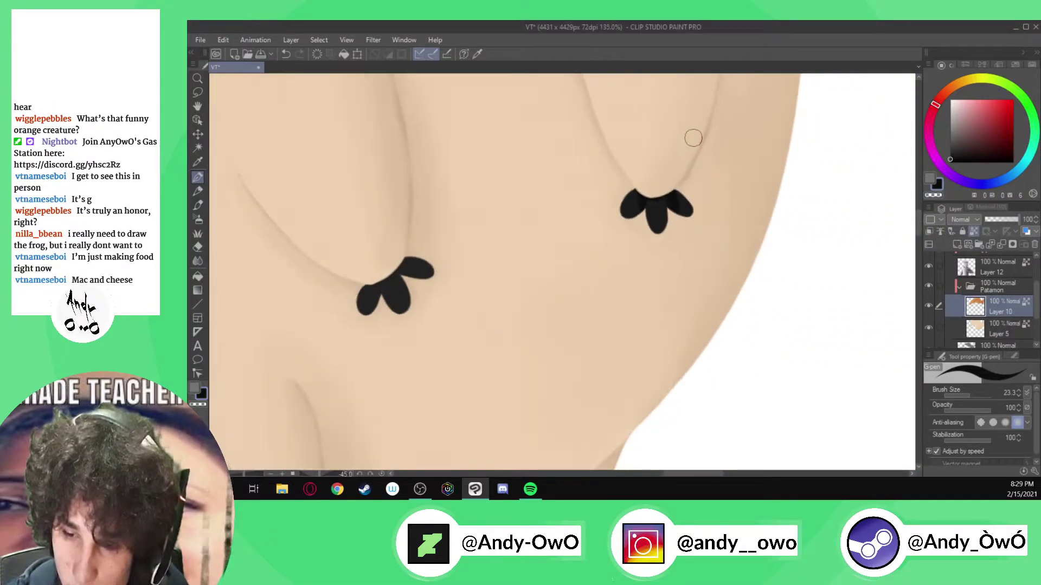
- Shade the bases of the claws on the left paw with the same near-black
{"action": "scroll", "coordinate": [531, 214], "scroll_direction": "up", "scroll_amount": 6}
{"action": "left_click_drag", "start_coordinate": [456, 261], "coordinate": [441, 204]}
{"action": "mouse_move", "coordinate": [337, 286]}
{"action": "left_mouse_down"}
{"action": "mouse_move", "coordinate": [377, 293]}
{"action": "mouse_move", "coordinate": [388, 324]}
{"action": "mouse_move", "coordinate": [341, 286]}
{"action": "mouse_move", "coordinate": [402, 265]}
{"action": "mouse_move", "coordinate": [368, 286]}
{"action": "mouse_move", "coordinate": [386, 280]}
{"action": "mouse_move", "coordinate": [445, 226]}
{"action": "mouse_move", "coordinate": [441, 241]}
{"action": "mouse_move", "coordinate": [385, 265]}
{"action": "left_mouse_up"}
{"action": "scroll", "coordinate": [487, 192], "scroll_direction": "down", "scroll_amount": 8}
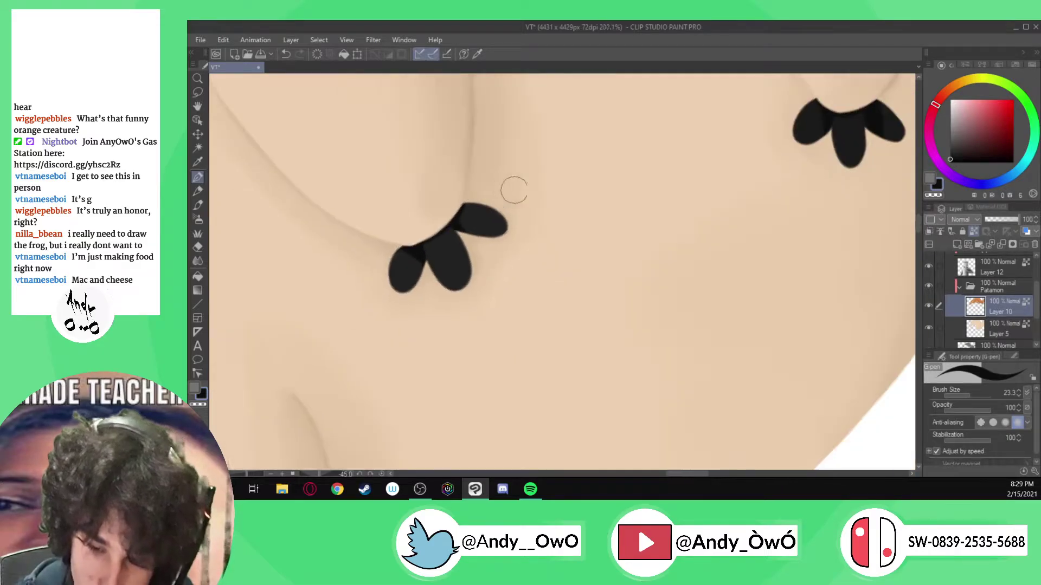
- Smooth the dark shading on the right paw's claws with the Blend tool at brush size 6.7
{"action": "scroll", "coordinate": [636, 145], "scroll_direction": "up", "scroll_amount": 4}
{"action": "scroll", "coordinate": [645, 108], "scroll_direction": "up", "scroll_amount": 6}
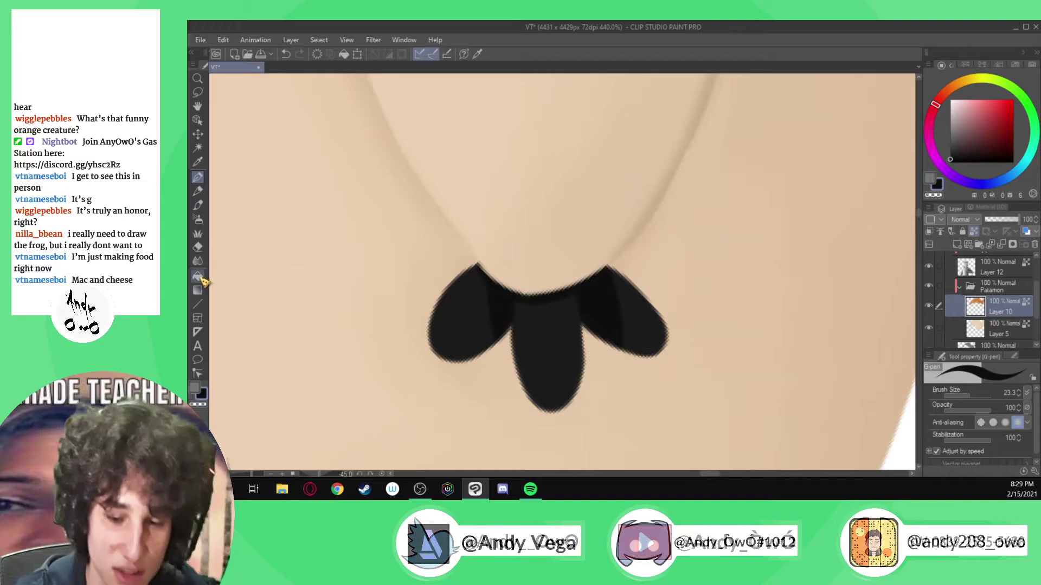
{"action": "key", "text": "j"}
{"action": "left_click_drag", "start_coordinate": [611, 287], "coordinate": [608, 279]}
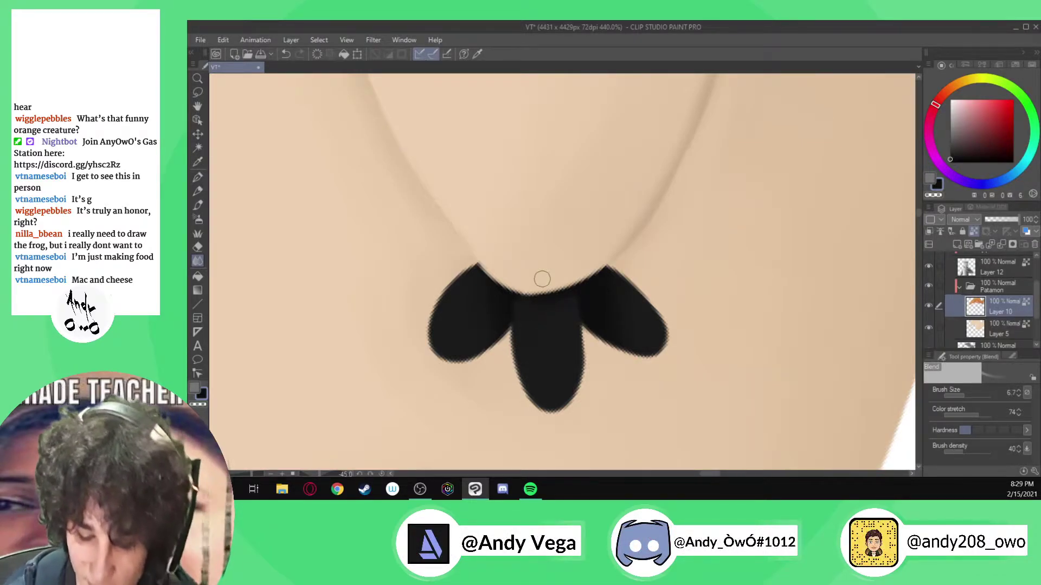
{"action": "scroll", "coordinate": [542, 279], "scroll_direction": "down", "scroll_amount": 6}
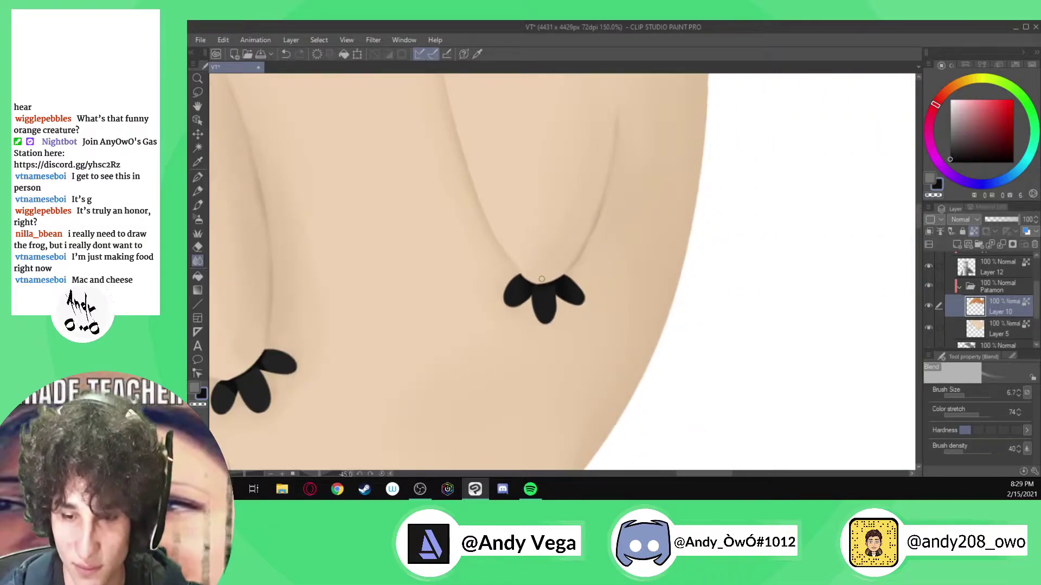
- Blend the dark shading at the bases of the left paw's claws into their lighter tips
{"action": "scroll", "coordinate": [541, 279], "scroll_direction": "down", "scroll_amount": 2}
{"action": "scroll", "coordinate": [361, 359], "scroll_direction": "up", "scroll_amount": 8}
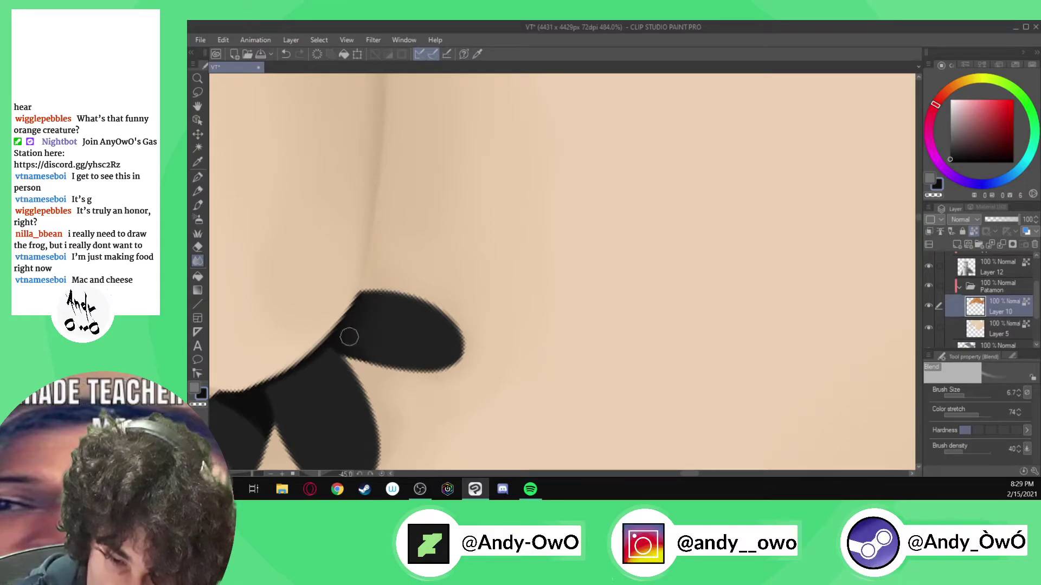
{"action": "scroll", "coordinate": [418, 256], "scroll_direction": "down", "scroll_amount": 4}
{"action": "scroll", "coordinate": [304, 365], "scroll_direction": "up", "scroll_amount": 2}
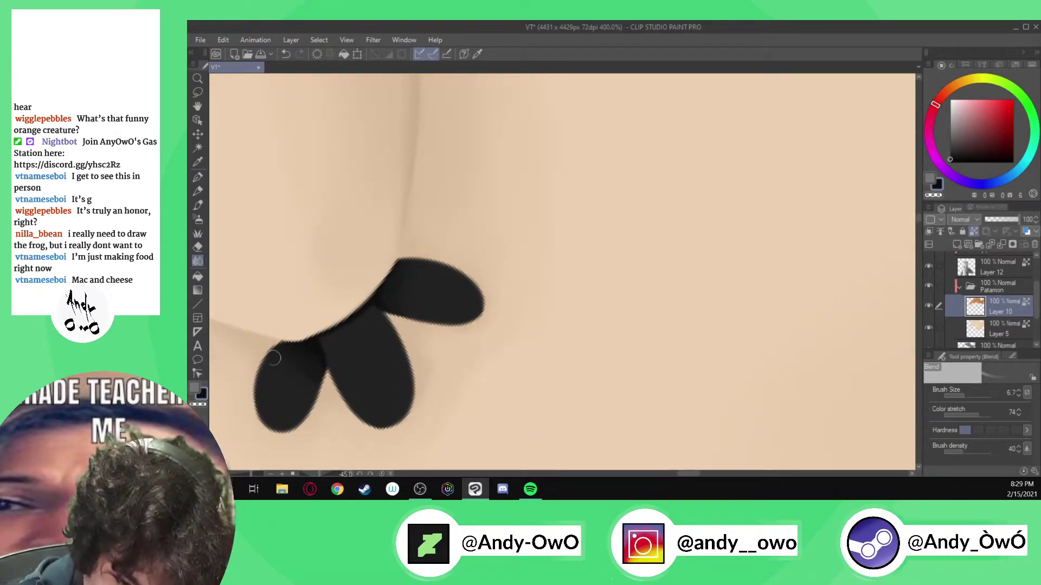
{"action": "scroll", "coordinate": [280, 353], "scroll_direction": "down", "scroll_amount": 5}
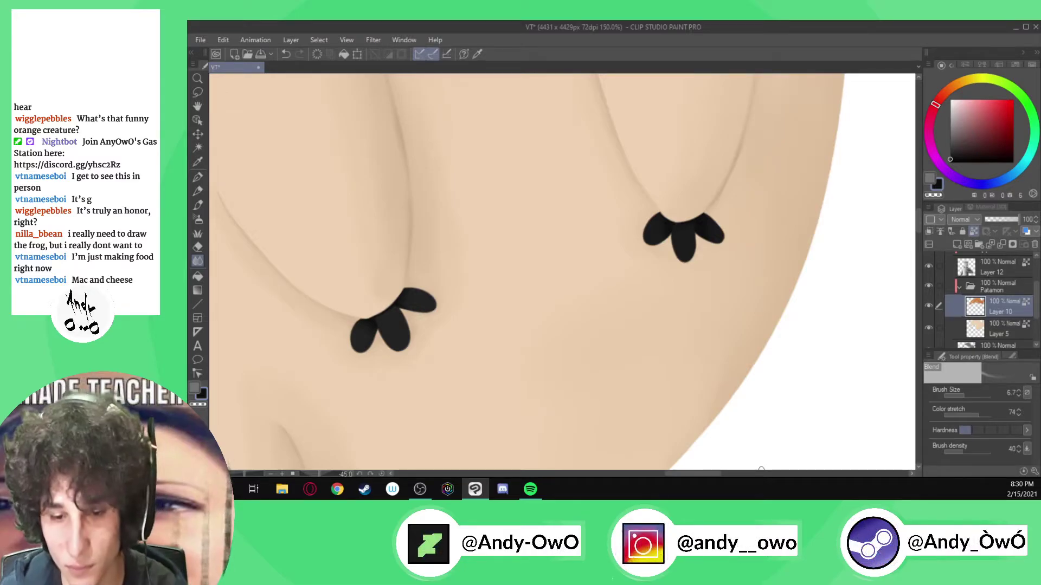
- Shade the bases of the three claws on the right foot in near-black with the G-pen
{"action": "scroll", "coordinate": [730, 224], "scroll_direction": "down", "scroll_amount": 5}
{"action": "key", "text": "p"}
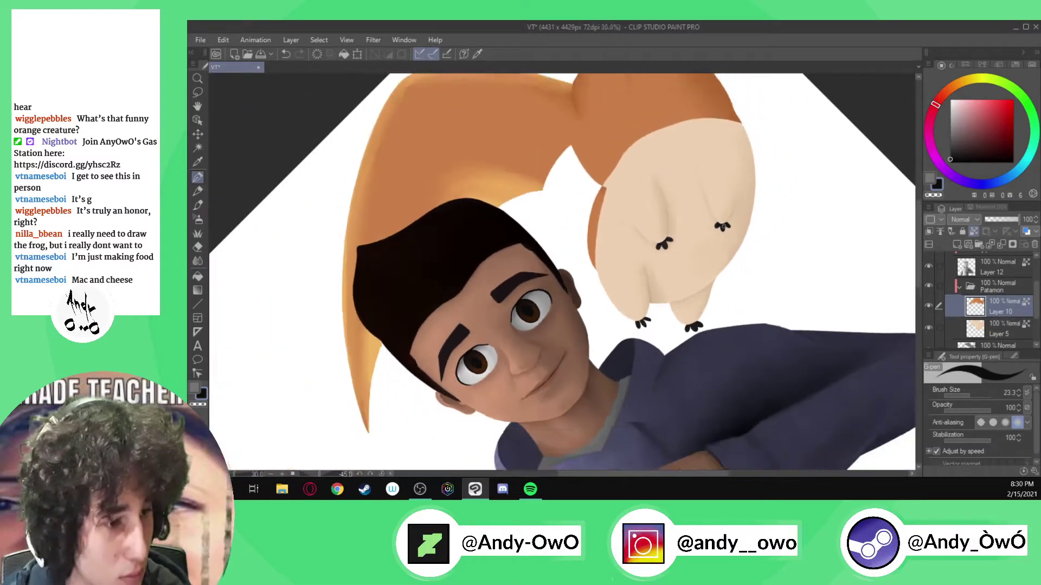
{"action": "scroll", "coordinate": [699, 312], "scroll_direction": "up", "scroll_amount": 10}
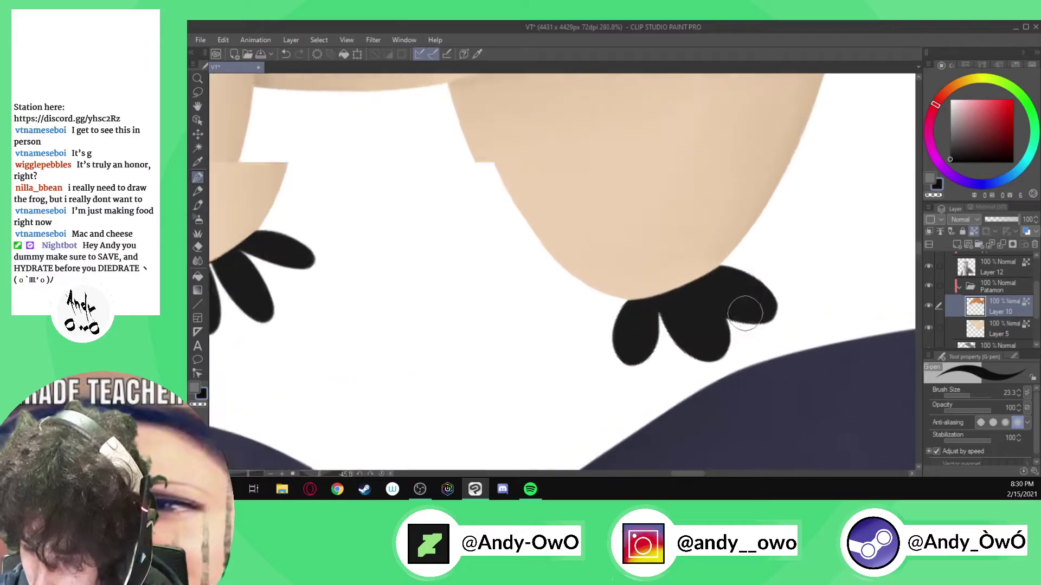
{"action": "left_click_drag", "start_coordinate": [726, 328], "coordinate": [672, 228]}
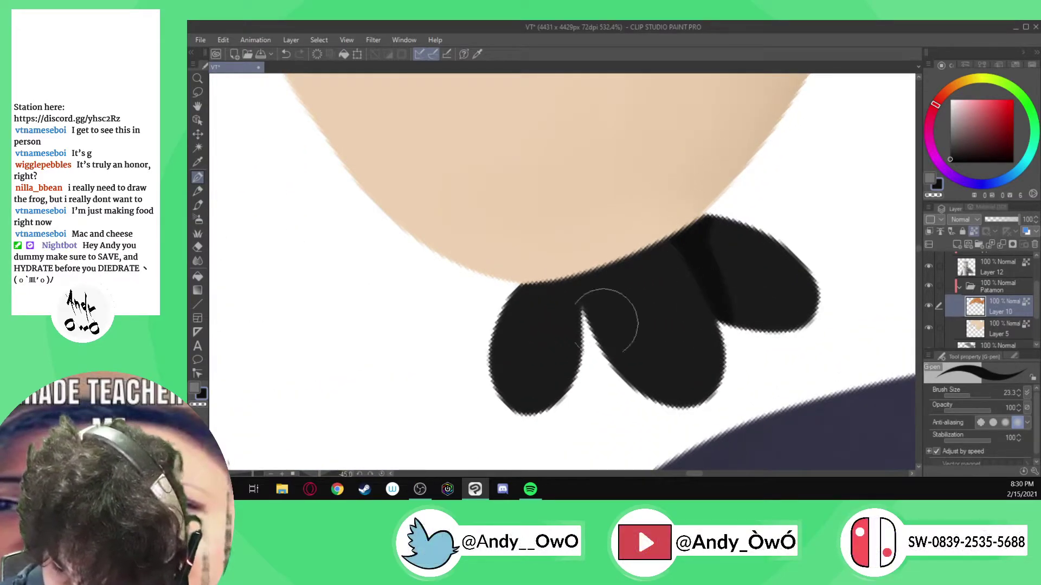
{"action": "mouse_move", "coordinate": [584, 332]}
{"action": "left_mouse_down"}
{"action": "mouse_move", "coordinate": [555, 206]}
{"action": "mouse_move", "coordinate": [584, 320]}
{"action": "mouse_move", "coordinate": [560, 276]}
{"action": "mouse_move", "coordinate": [540, 281]}
{"action": "mouse_move", "coordinate": [527, 231]}
{"action": "mouse_move", "coordinate": [558, 279]}
{"action": "mouse_move", "coordinate": [612, 269]}
{"action": "left_mouse_up"}
- Smooth the dark shading on the right foot's claws with the Blend tool, varying the brush size between 4.9 and 12.3
{"action": "left_click", "coordinate": [198, 261]}
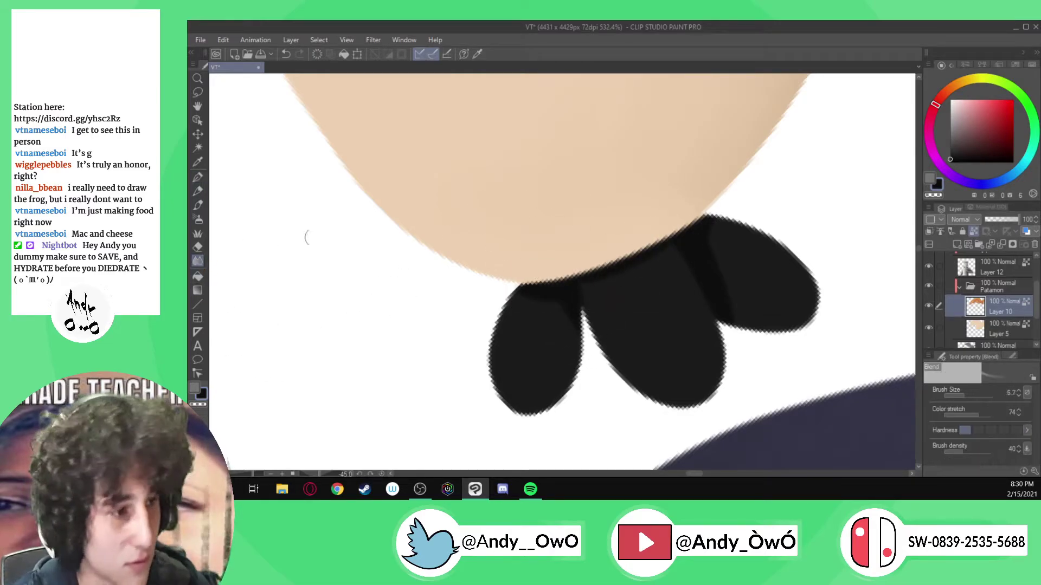
{"action": "key", "text": "["}
{"action": "key", "text": "["}
{"action": "key", "text": "["}
{"action": "key", "text": "["}
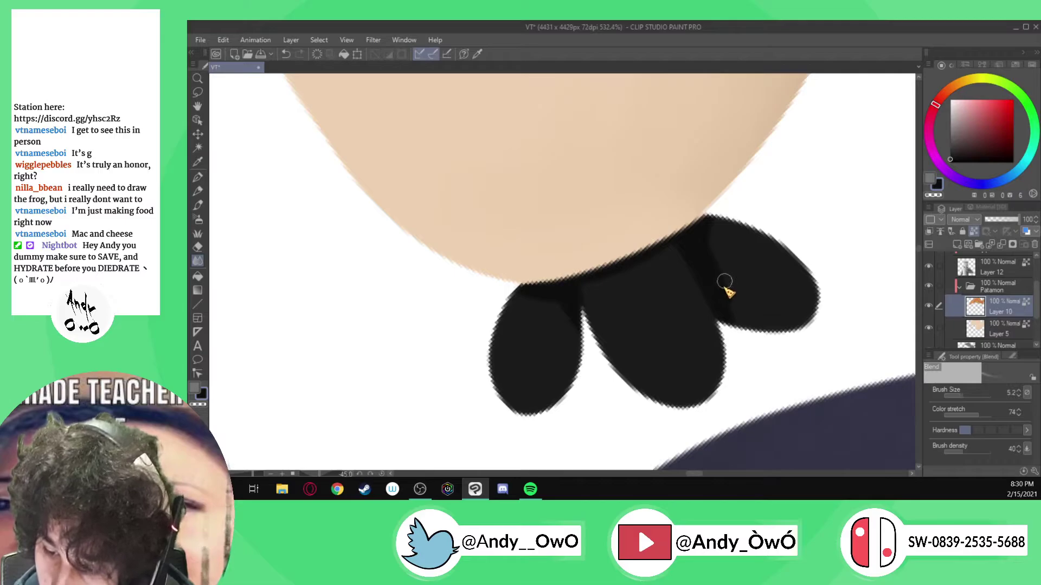
{"action": "key", "text": "bracketright"}
{"action": "key", "text": "bracketright"}
{"action": "key", "text": "bracketright"}
{"action": "key", "text": "bracketright"}
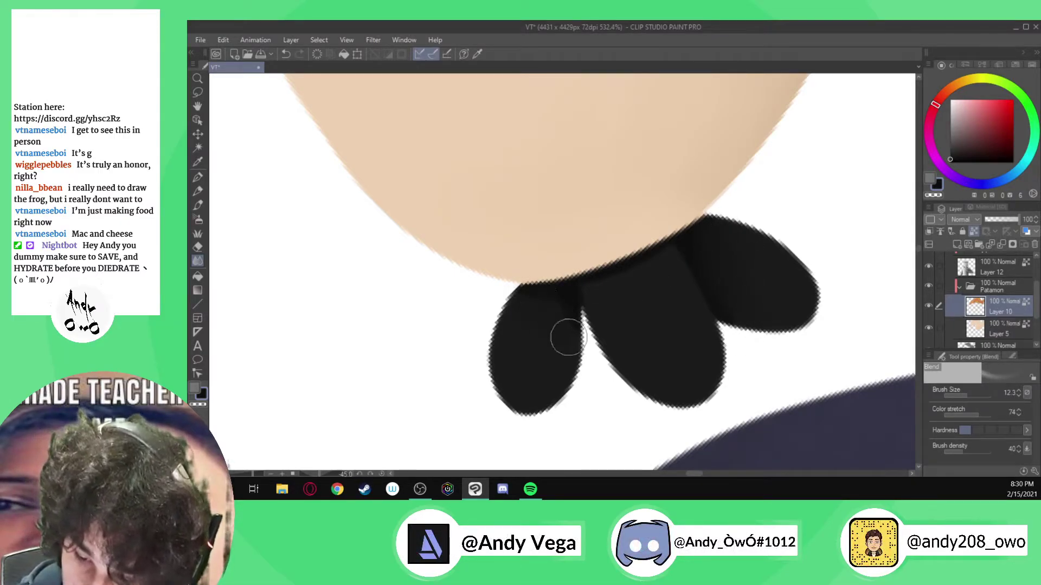
{"action": "key", "text": "bracketleft"}
{"action": "key", "text": "bracketleft"}
{"action": "key", "text": "bracketleft"}
{"action": "key", "text": "bracketleft"}
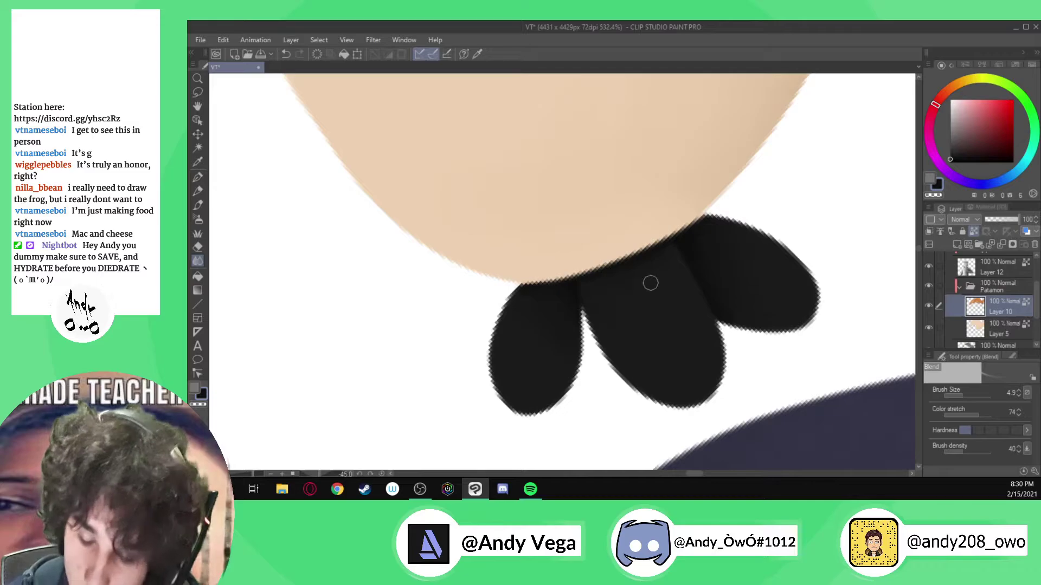
- Shade the bases of the left foot's claws in the same near-black with the G-pen
{"action": "scroll", "coordinate": [621, 261], "scroll_direction": "down", "scroll_amount": 5}
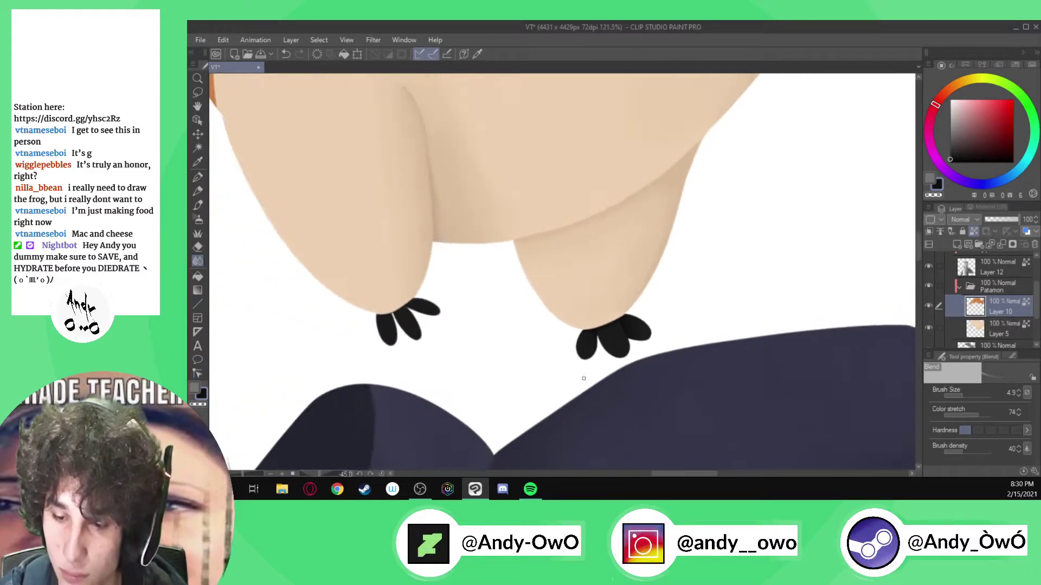
{"action": "scroll", "coordinate": [572, 379], "scroll_direction": "up", "scroll_amount": 1}
{"action": "key", "text": "p"}
{"action": "scroll", "coordinate": [401, 283], "scroll_direction": "up", "scroll_amount": 6}
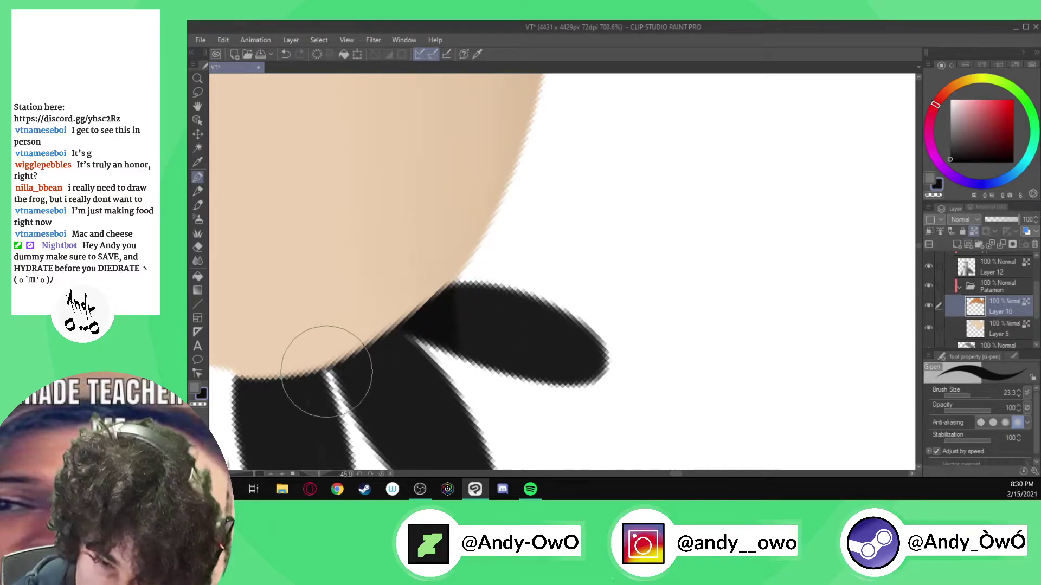
{"action": "scroll", "coordinate": [297, 270], "scroll_direction": "down", "scroll_amount": 2}
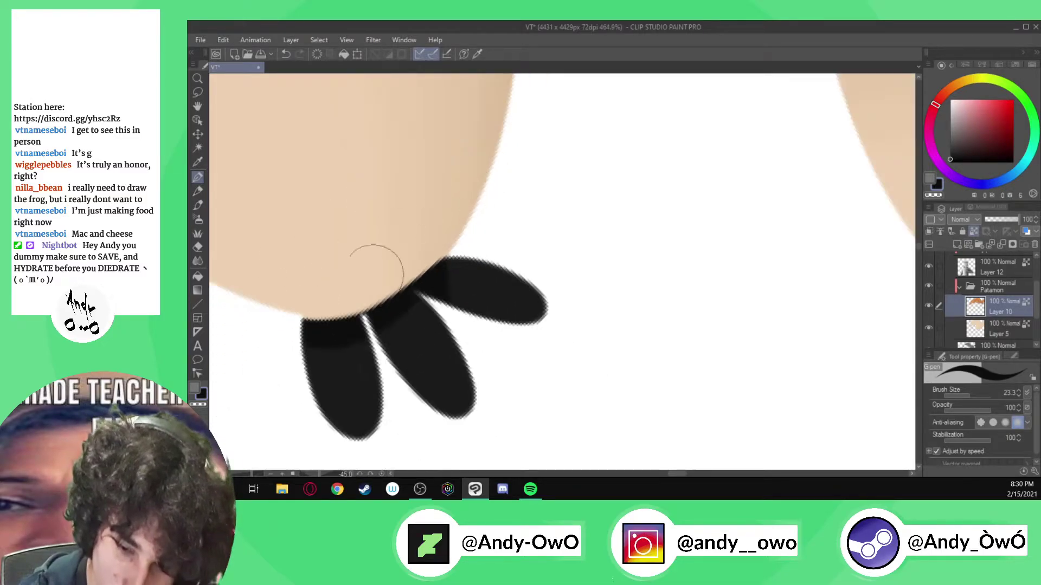
- Blend the dark shading on the left foot's claws at brush size 7.6
{"action": "left_click", "coordinate": [197, 261]}
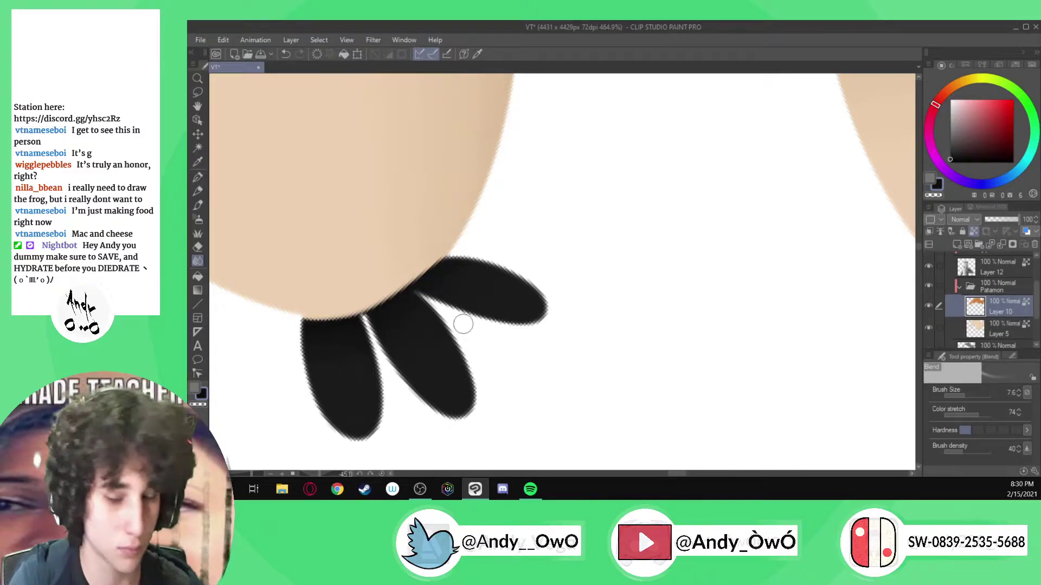
{"action": "scroll", "coordinate": [460, 325], "scroll_direction": "down", "scroll_amount": 5}
{"action": "scroll", "coordinate": [561, 390], "scroll_direction": "down", "scroll_amount": 5}
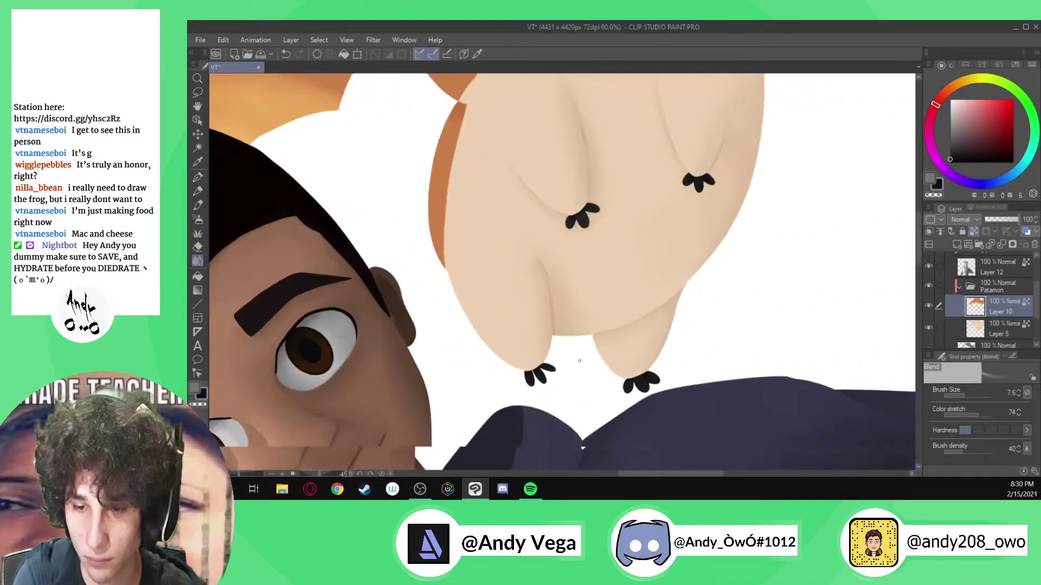
- Save the painting
{"action": "scroll", "coordinate": [587, 174], "scroll_direction": "up", "scroll_amount": 1}
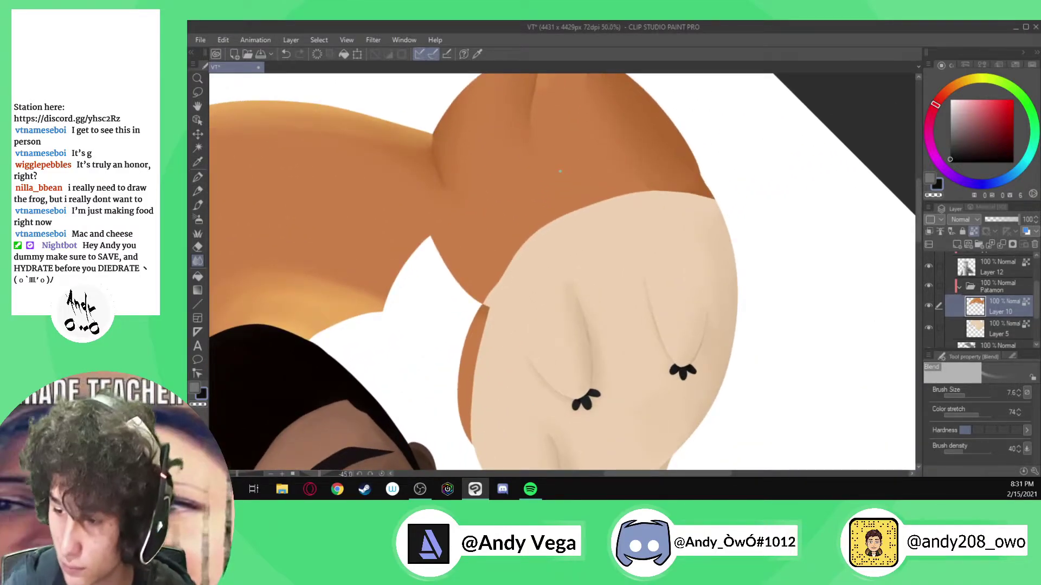
{"action": "scroll", "coordinate": [943, 291], "scroll_direction": "up", "scroll_amount": 1}
{"action": "scroll", "coordinate": [943, 291], "scroll_direction": "up", "scroll_amount": 2}
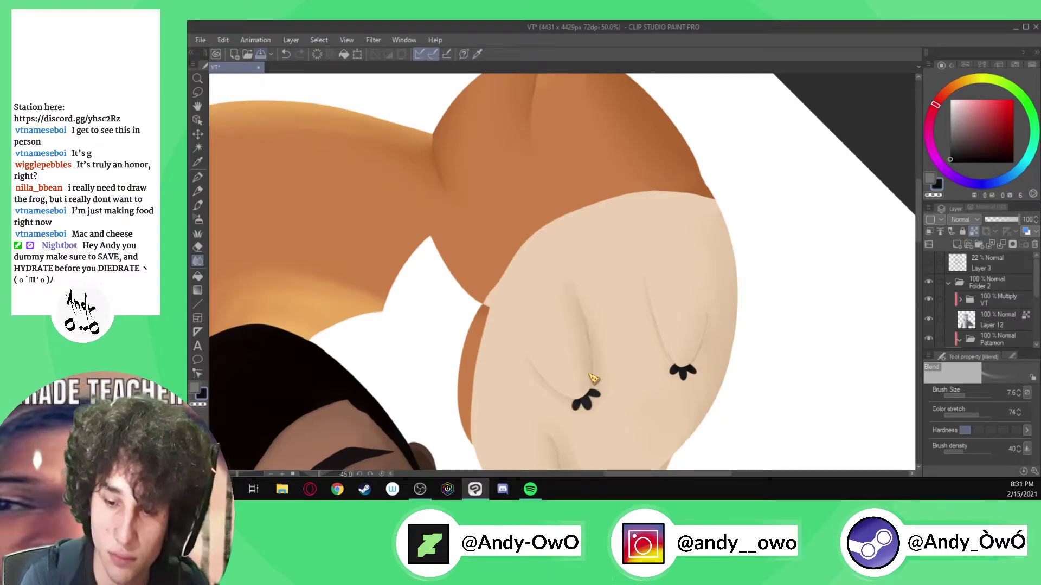
{"action": "key", "text": "ctrl+s"}
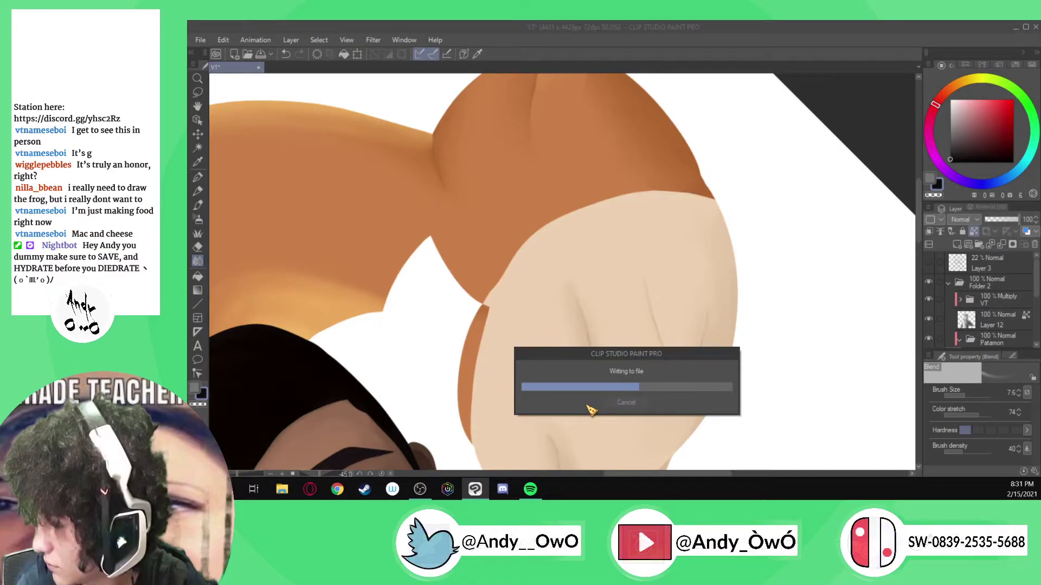
- Show the line sketch on Layer 3 over the Patamon's head and large ear
{"action": "scroll", "coordinate": [588, 407], "scroll_direction": "down", "scroll_amount": 2}
{"action": "scroll", "coordinate": [495, 158], "scroll_direction": "up", "scroll_amount": 2}
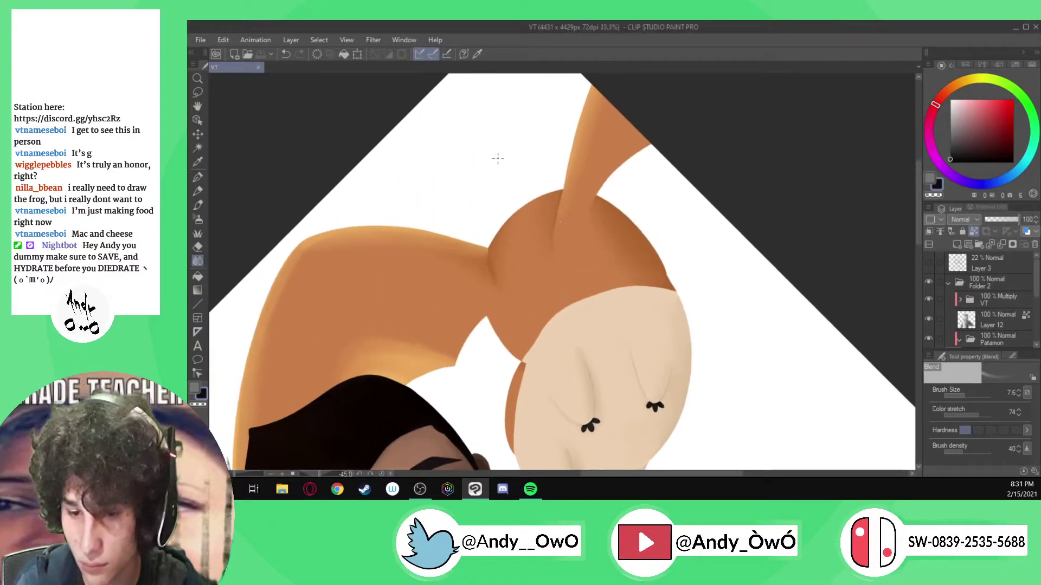
{"action": "left_click", "coordinate": [929, 264]}
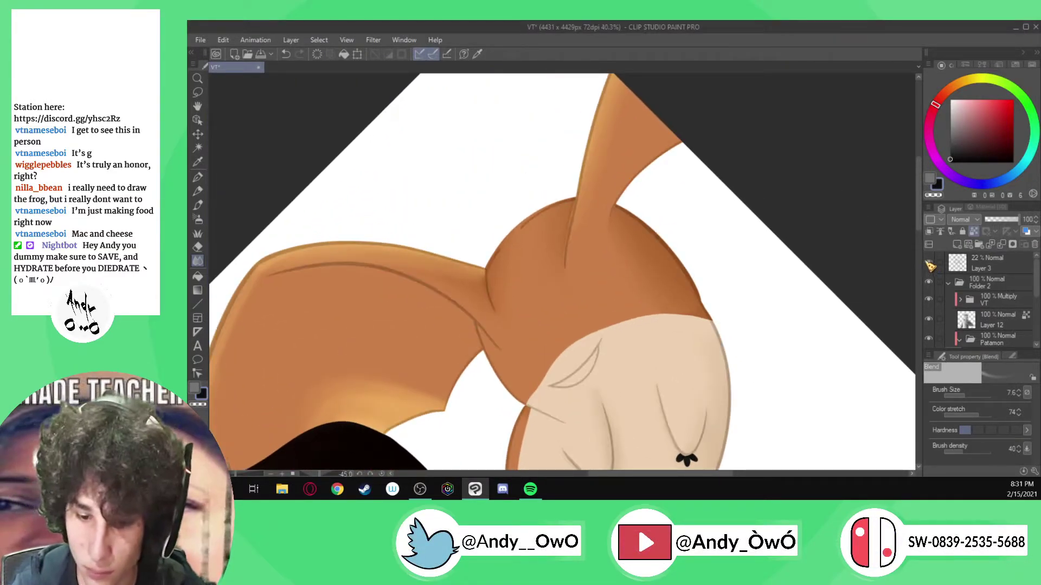
{"action": "scroll", "coordinate": [579, 297], "scroll_direction": "up", "scroll_amount": 2}
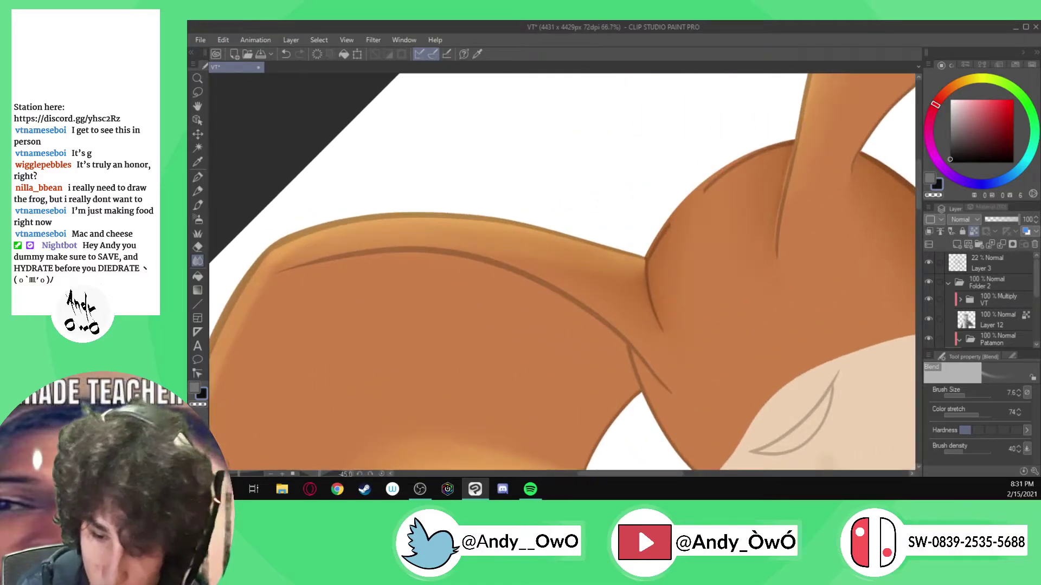
{"action": "scroll", "coordinate": [987, 303], "scroll_direction": "down", "scroll_amount": 2}
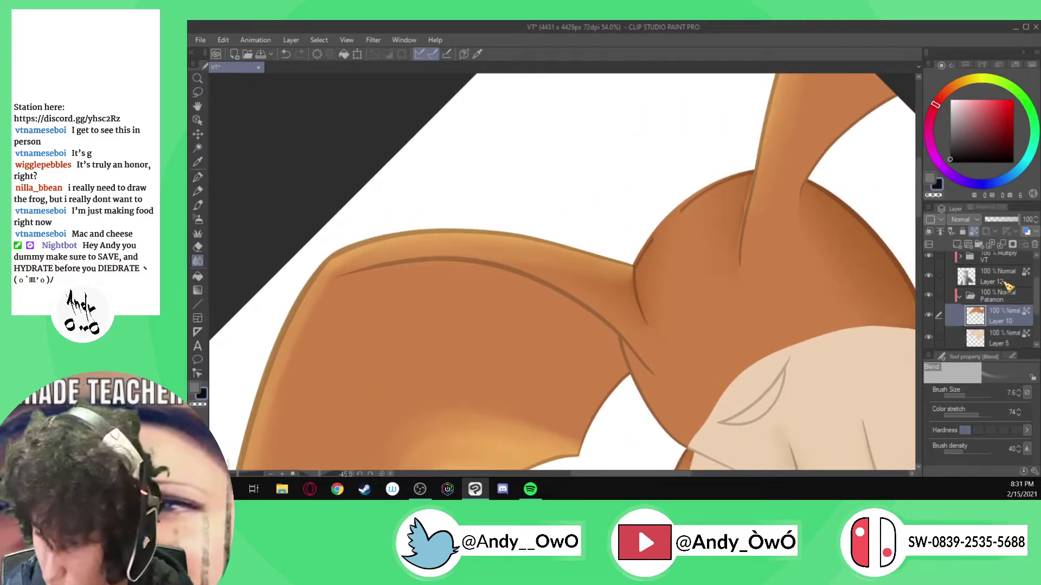
- Sample the dark orange from the head's shaded edge and paint a shadow under the large ear's fold line on Layer 10
{"action": "left_click", "coordinate": [1000, 301]}
{"action": "key", "text": "i"}
{"action": "left_click", "coordinate": [879, 222]}
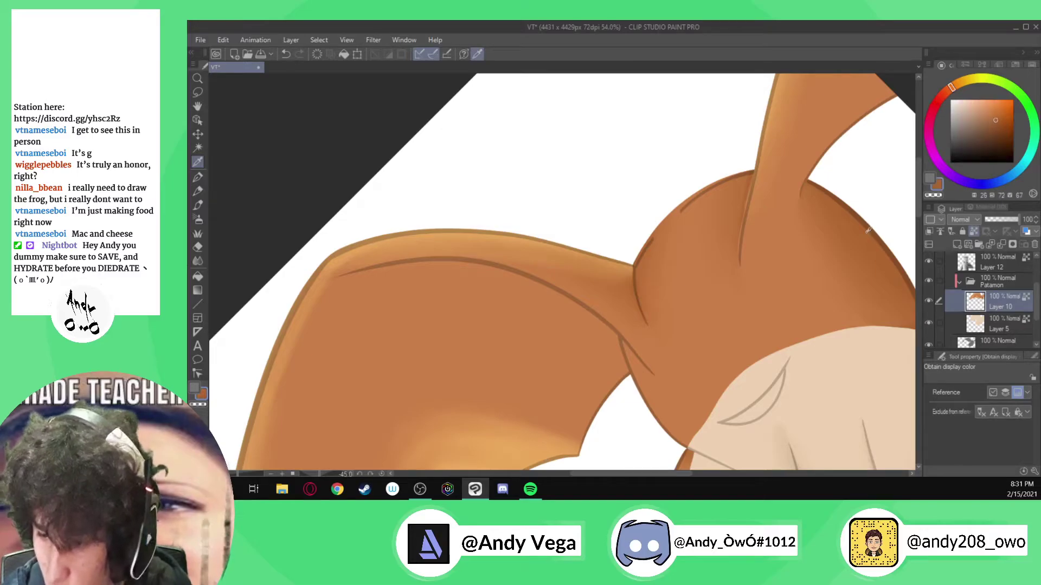
{"action": "key", "text": "p"}
{"action": "scroll", "coordinate": [378, 273], "scroll_direction": "up", "scroll_amount": 4}
{"action": "mouse_move", "coordinate": [378, 273]}
{"action": "left_mouse_down"}
{"action": "mouse_move", "coordinate": [544, 247]}
{"action": "mouse_move", "coordinate": [647, 247]}
{"action": "mouse_move", "coordinate": [764, 275]}
{"action": "mouse_move", "coordinate": [857, 320]}
{"action": "mouse_move", "coordinate": [915, 369]}
{"action": "left_mouse_up"}
{"action": "scroll", "coordinate": [854, 217], "scroll_direction": "down", "scroll_amount": 2}
{"action": "scroll", "coordinate": [806, 323], "scroll_direction": "up", "scroll_amount": 4}
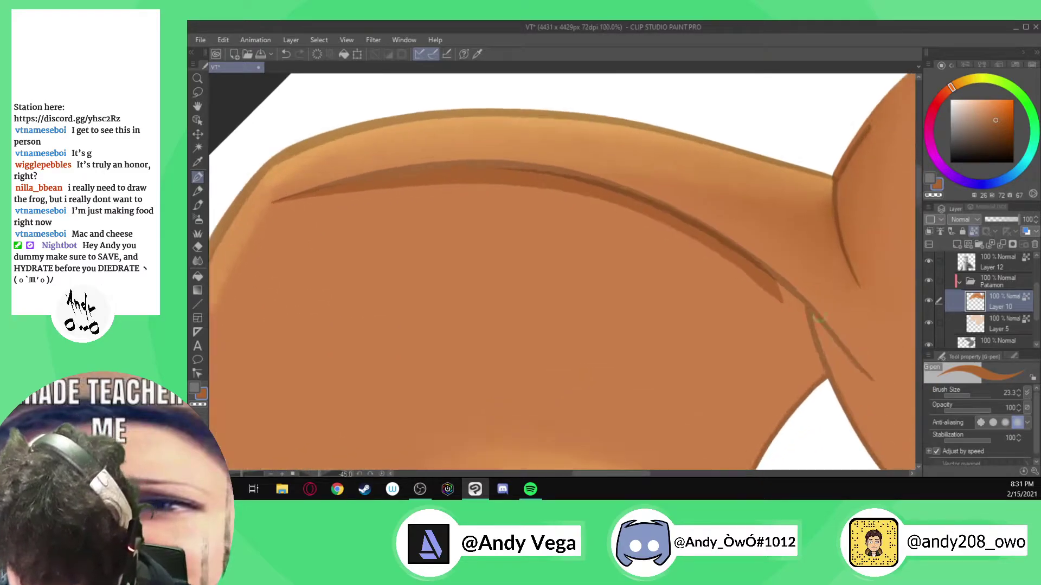
- Extend the dark orange shadow along the fold line down to where the large ear meets the body
{"action": "mouse_move", "coordinate": [806, 323]}
{"action": "left_mouse_down"}
{"action": "mouse_move", "coordinate": [870, 466]}
{"action": "mouse_move", "coordinate": [837, 441]}
{"action": "mouse_move", "coordinate": [778, 315]}
{"action": "mouse_move", "coordinate": [655, 219]}
{"action": "mouse_move", "coordinate": [505, 151]}
{"action": "left_mouse_up"}
{"action": "scroll", "coordinate": [575, 152], "scroll_direction": "down", "scroll_amount": 2}
{"action": "scroll", "coordinate": [770, 310], "scroll_direction": "up", "scroll_amount": 1}
{"action": "left_click", "coordinate": [709, 282], "text": "alt"}
{"action": "scroll", "coordinate": [775, 356], "scroll_direction": "up", "scroll_amount": 5}
{"action": "mouse_move", "coordinate": [768, 407]}
{"action": "left_mouse_down"}
{"action": "mouse_move", "coordinate": [707, 233]}
{"action": "mouse_move", "coordinate": [672, 136]}
{"action": "left_mouse_up"}
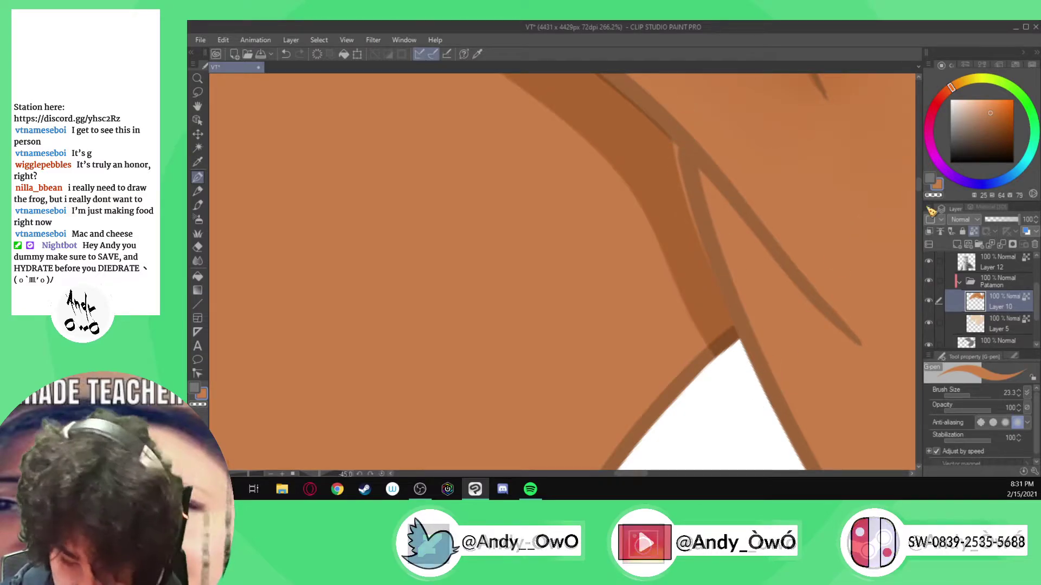
- Hide the Layer 3 sketch and clean up the fold shadow's upper edge near the ear's base
{"action": "scroll", "coordinate": [972, 295], "scroll_direction": "up", "scroll_amount": 3}
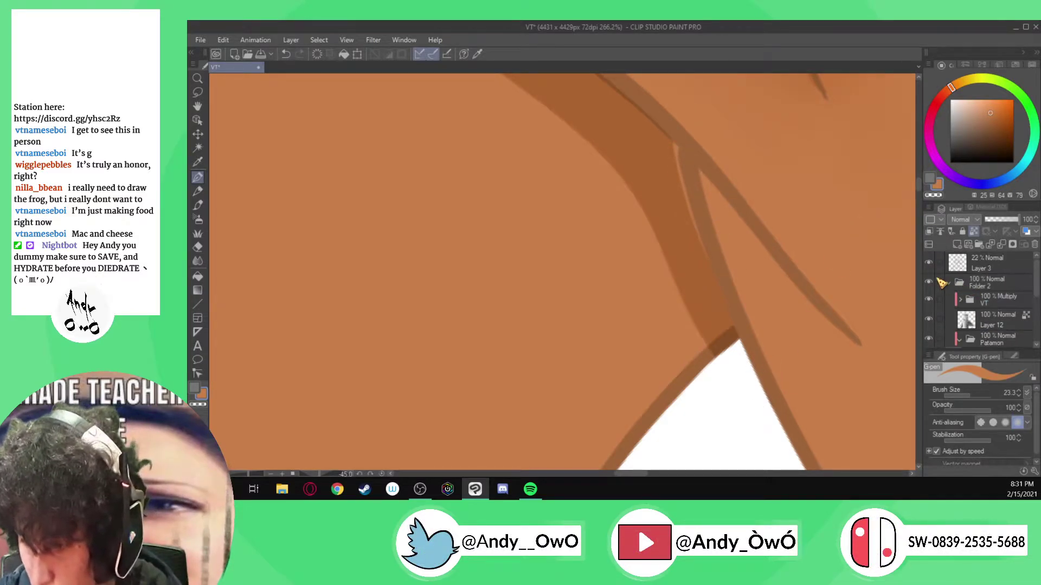
{"action": "left_click", "coordinate": [929, 263]}
{"action": "scroll", "coordinate": [743, 414], "scroll_direction": "down", "scroll_amount": 5}
{"action": "scroll", "coordinate": [723, 325], "scroll_direction": "up", "scroll_amount": 3}
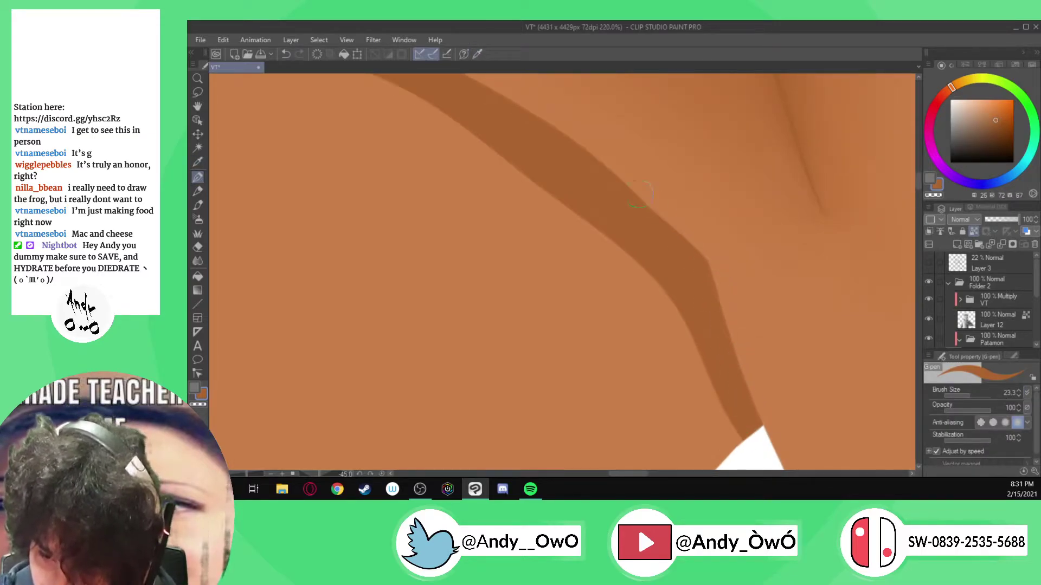
{"action": "scroll", "coordinate": [688, 274], "scroll_direction": "down", "scroll_amount": 2}
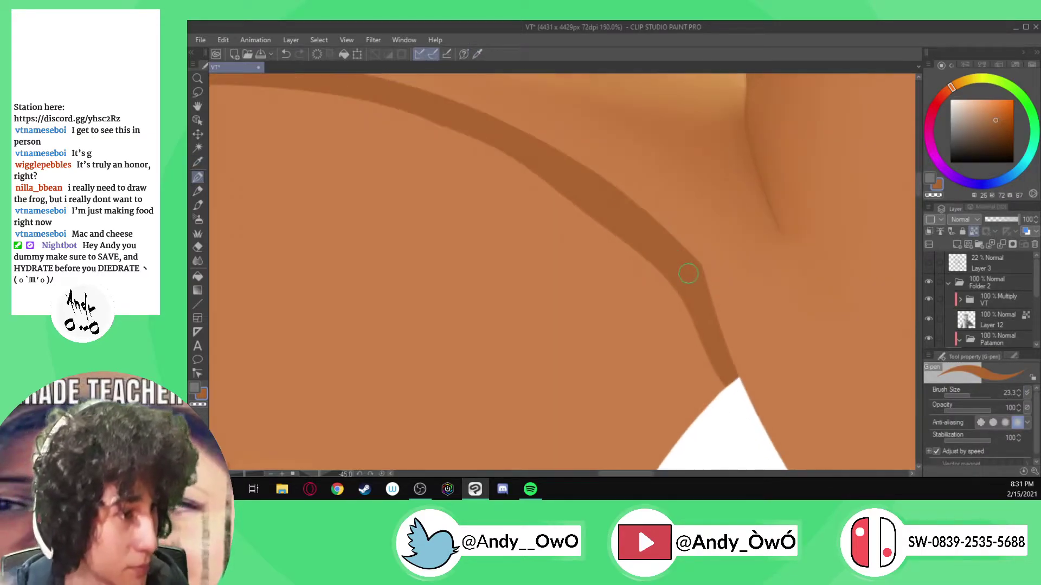
{"action": "scroll", "coordinate": [688, 273], "scroll_direction": "down", "scroll_amount": 4}
{"action": "scroll", "coordinate": [648, 233], "scroll_direction": "up", "scroll_amount": 1}
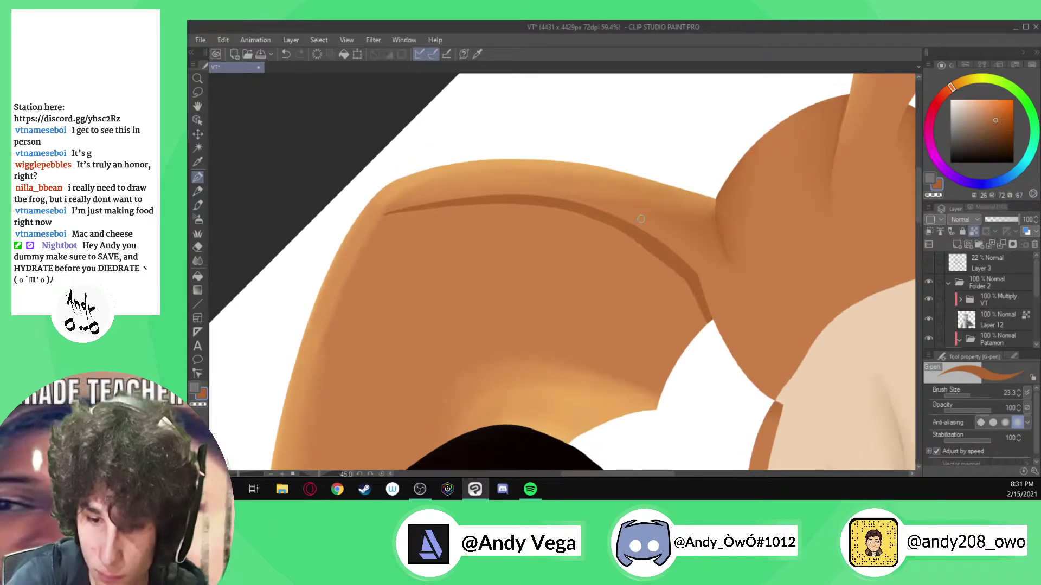
- Soften the fold shadow into the large ear with the Blend tool at brush sizes 26.4 and 48.1
{"action": "left_click", "coordinate": [198, 261]}
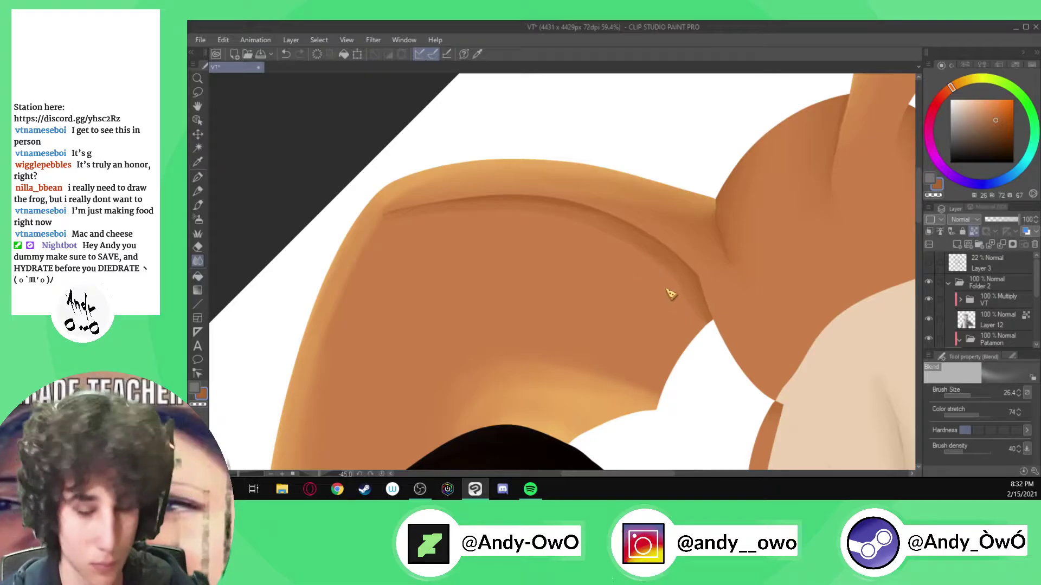
{"action": "left_click_drag", "start_coordinate": [677, 301], "coordinate": [693, 313]}
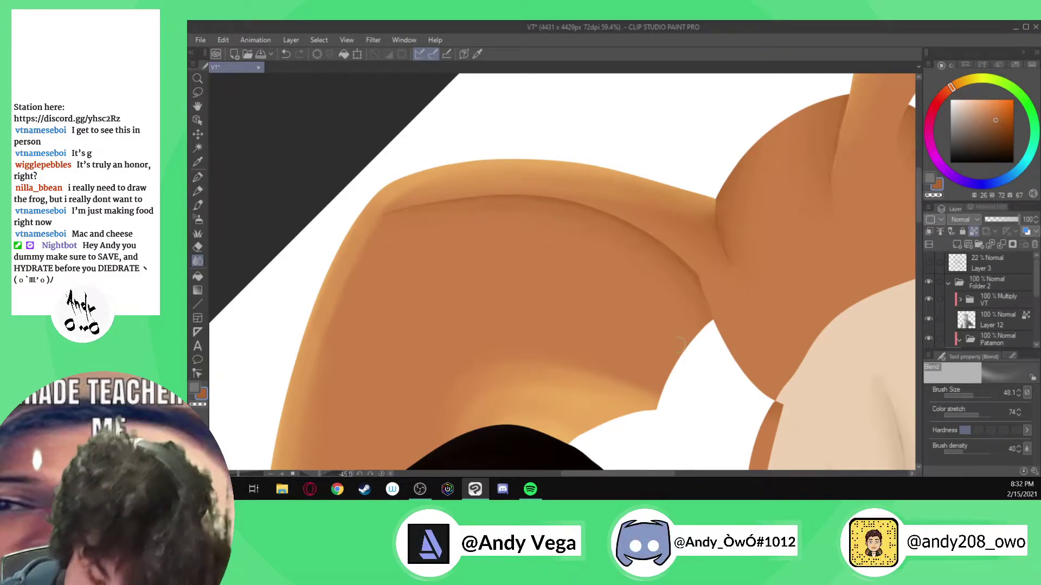
{"action": "scroll", "coordinate": [666, 346], "scroll_direction": "down", "scroll_amount": 2}
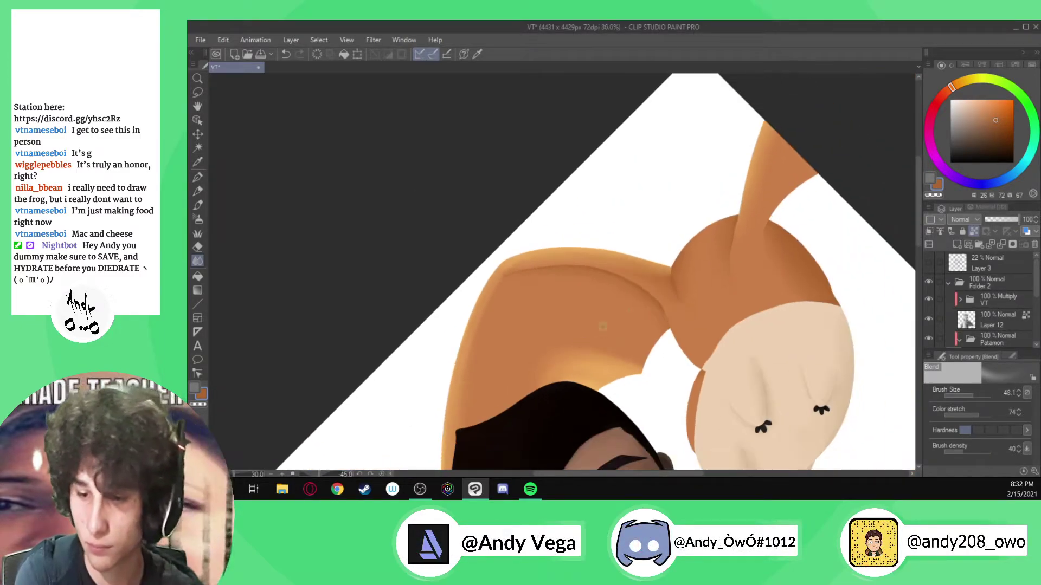
{"action": "scroll", "coordinate": [639, 296], "scroll_direction": "up", "scroll_amount": 2}
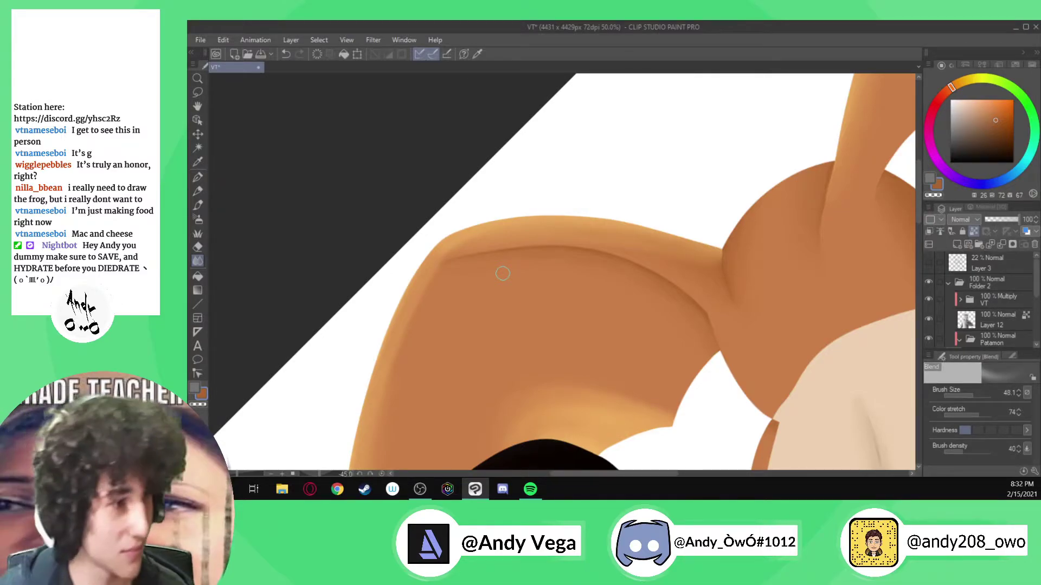
- Paint a dark orange shadow along the small upright ear's fold line with the G-pen at brush size 23.3
{"action": "scroll", "coordinate": [502, 273], "scroll_direction": "down", "scroll_amount": 3}
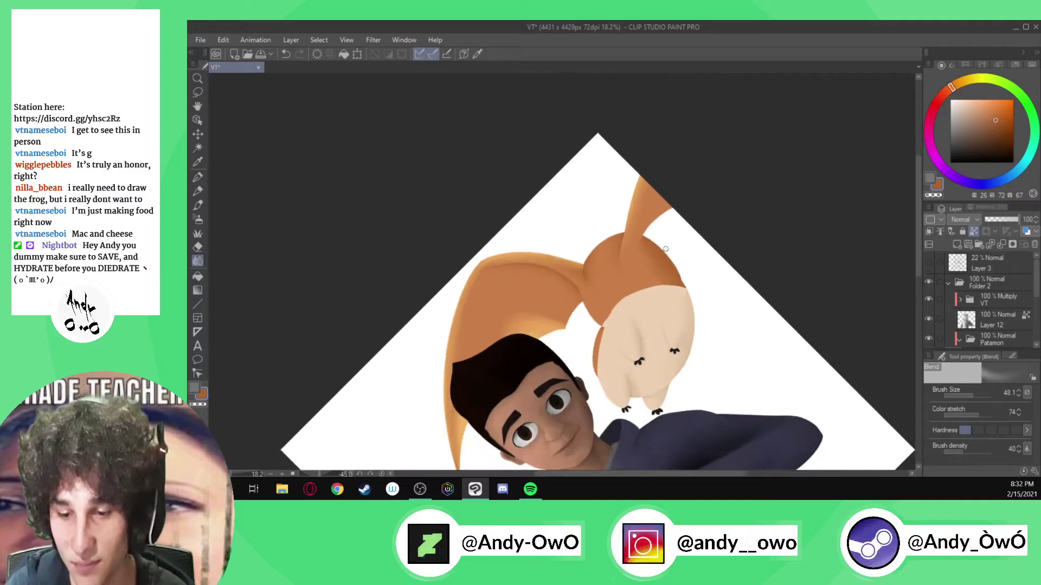
{"action": "scroll", "coordinate": [596, 272], "scroll_direction": "up", "scroll_amount": 1}
{"action": "scroll", "coordinate": [696, 191], "scroll_direction": "up", "scroll_amount": 2}
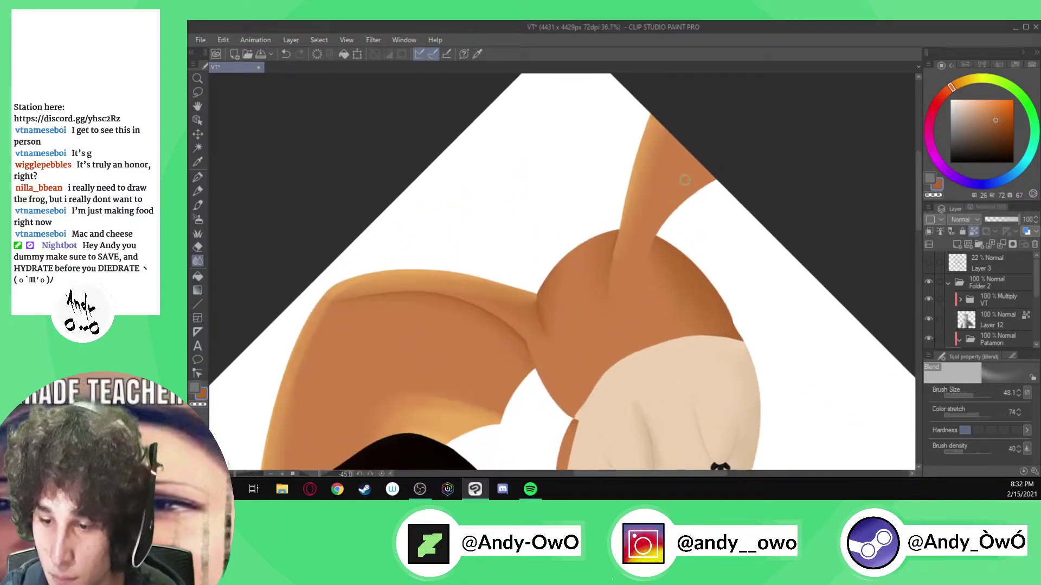
{"action": "scroll", "coordinate": [658, 222], "scroll_direction": "up", "scroll_amount": 1}
{"action": "scroll", "coordinate": [658, 224], "scroll_direction": "up", "scroll_amount": 1}
{"action": "scroll", "coordinate": [648, 374], "scroll_direction": "down", "scroll_amount": 2}
{"action": "scroll", "coordinate": [658, 270], "scroll_direction": "up", "scroll_amount": 1}
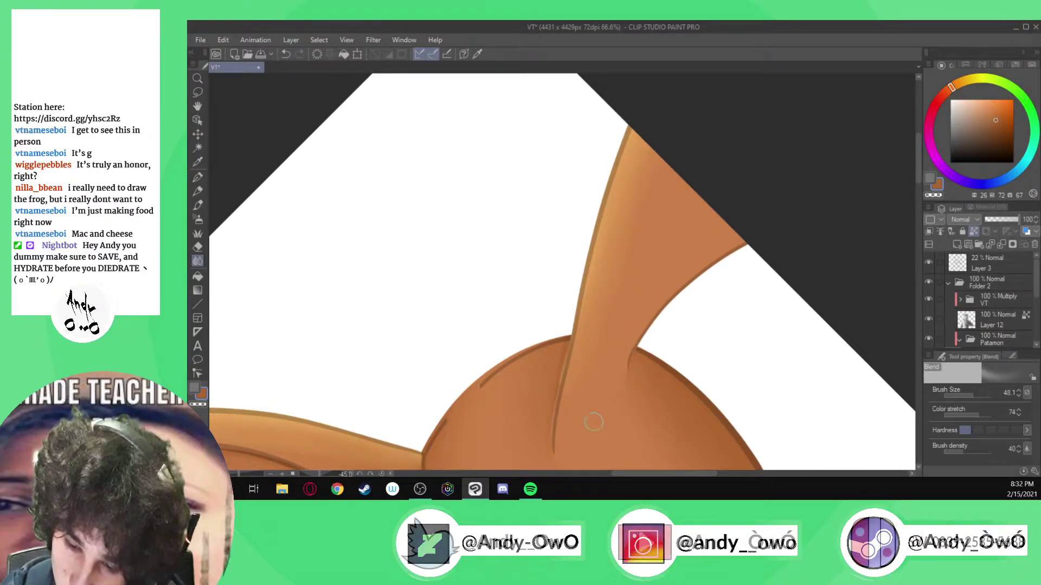
{"action": "key", "text": "p"}
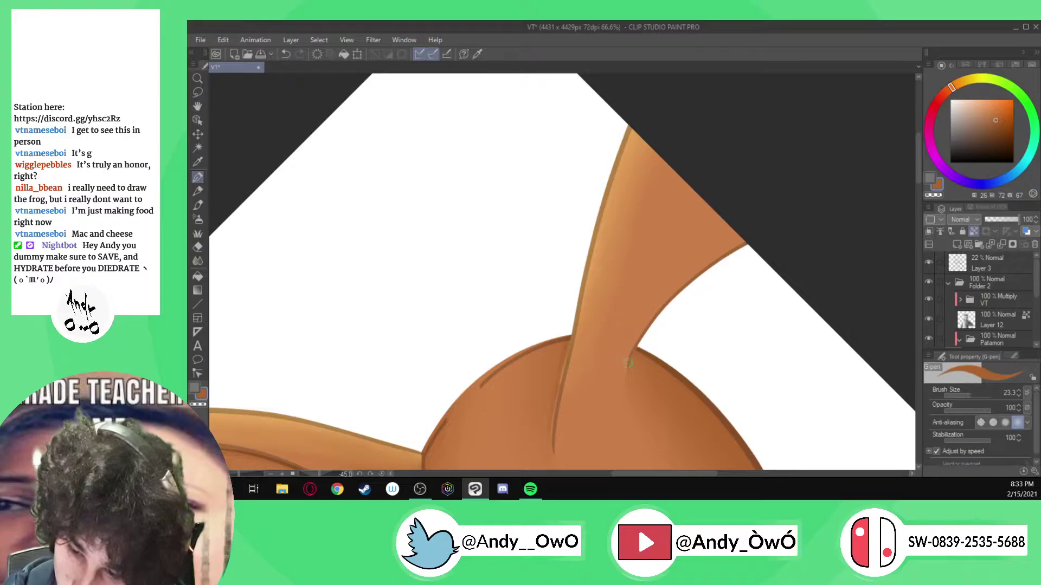
{"action": "mouse_move", "coordinate": [626, 371]}
{"action": "left_mouse_down"}
{"action": "mouse_move", "coordinate": [632, 296]}
{"action": "mouse_move", "coordinate": [671, 176]}
{"action": "left_mouse_up"}
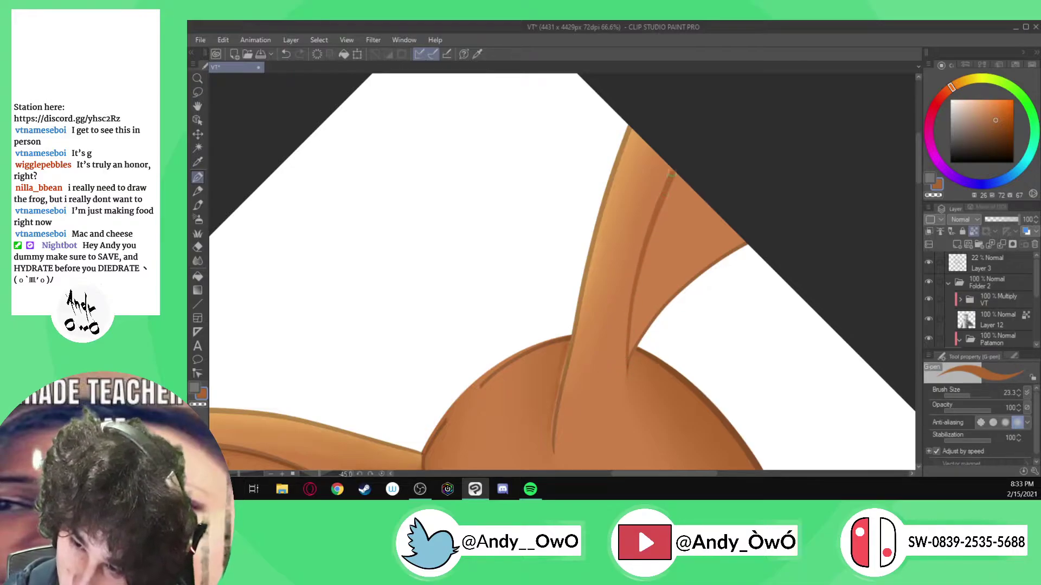
{"action": "mouse_move", "coordinate": [626, 375]}
{"action": "left_mouse_down"}
{"action": "mouse_move", "coordinate": [643, 255]}
{"action": "mouse_move", "coordinate": [675, 169]}
{"action": "left_mouse_up"}
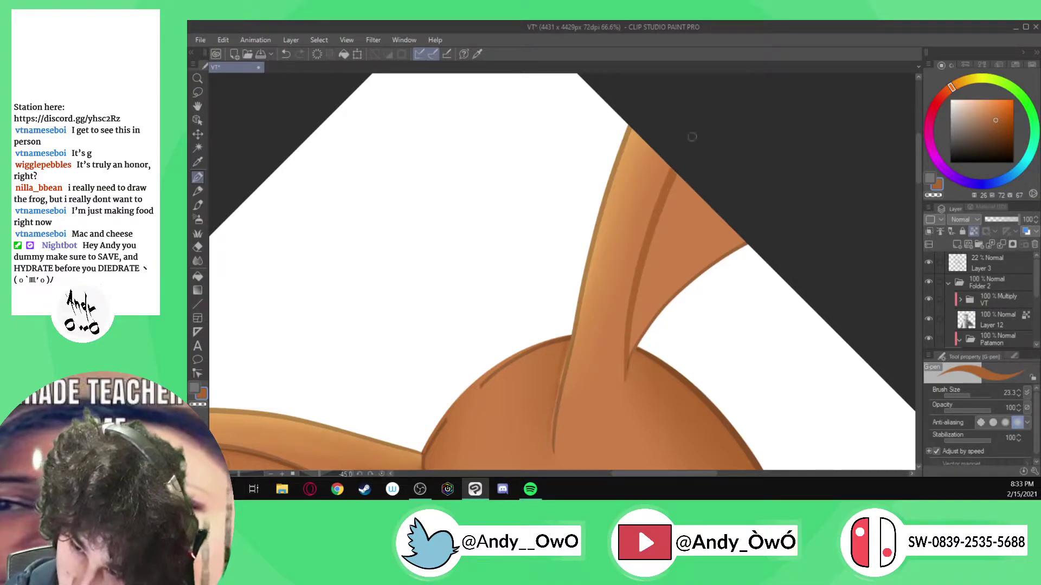
{"action": "mouse_move", "coordinate": [626, 377]}
{"action": "left_mouse_down"}
{"action": "mouse_move", "coordinate": [639, 278]}
{"action": "mouse_move", "coordinate": [678, 176]}
{"action": "left_mouse_up"}
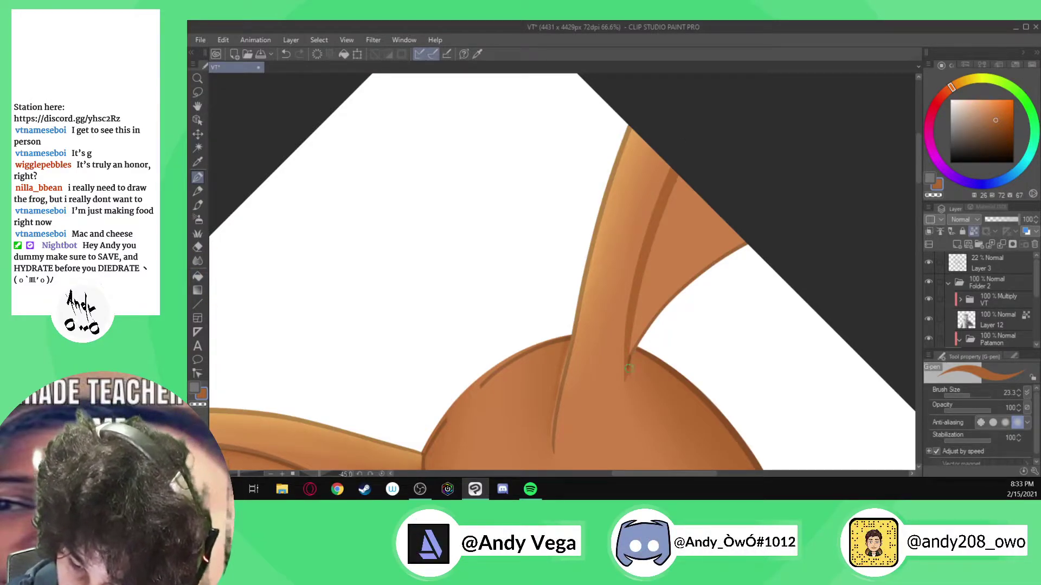
- Hide the Layer 3 sketch and soften the small ear's fold shadow with the Blend tool at sizes 13.7, 22.5 and 35.8
{"action": "left_click", "coordinate": [197, 260]}
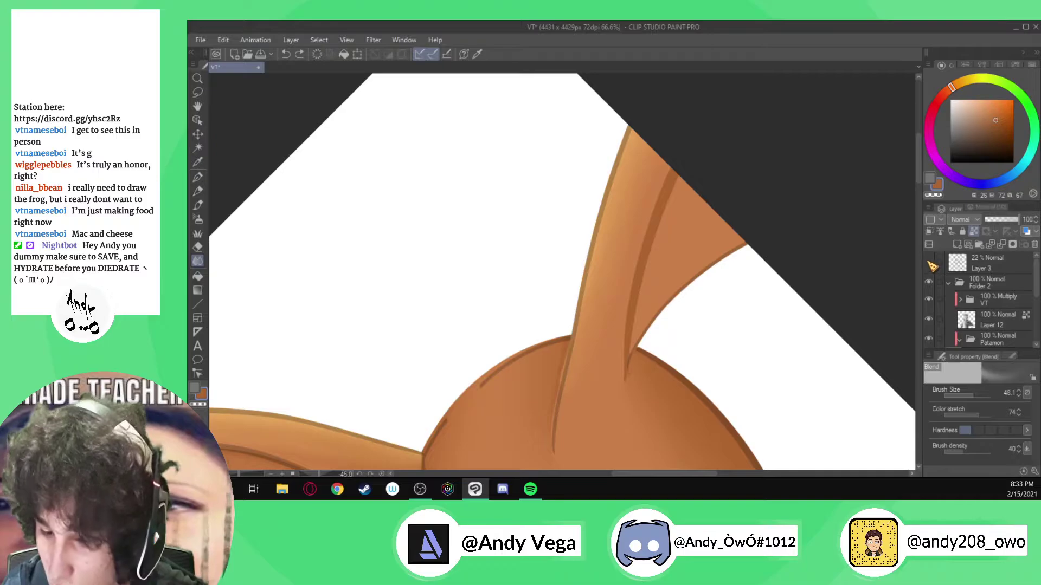
{"action": "left_click", "coordinate": [930, 264]}
{"action": "left_click_drag", "start_coordinate": [636, 387], "coordinate": [630, 388]}
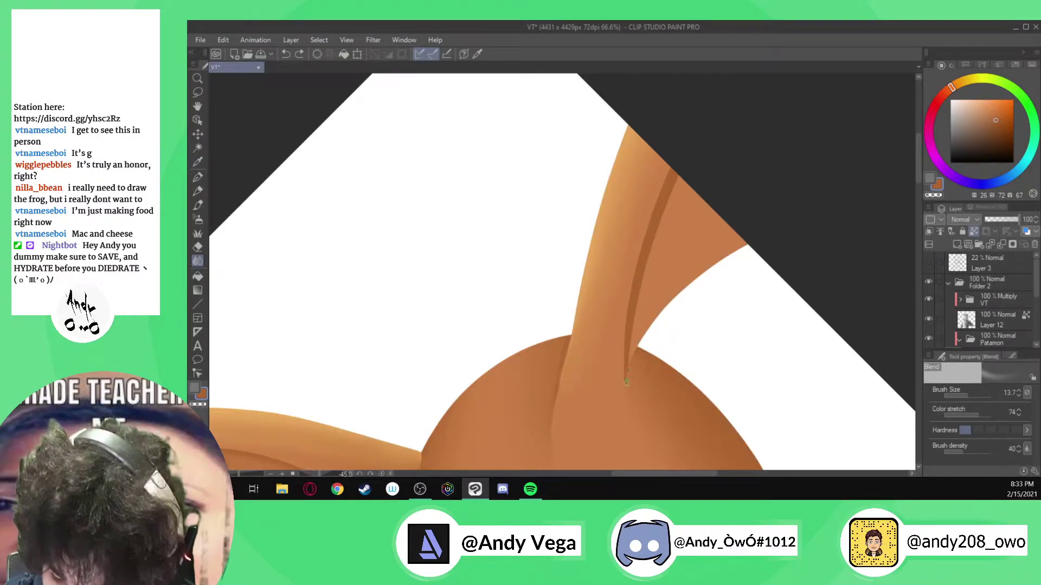
{"action": "left_click_drag", "start_coordinate": [628, 344], "coordinate": [638, 345]}
{"action": "left_click_drag", "start_coordinate": [633, 345], "coordinate": [636, 345]}
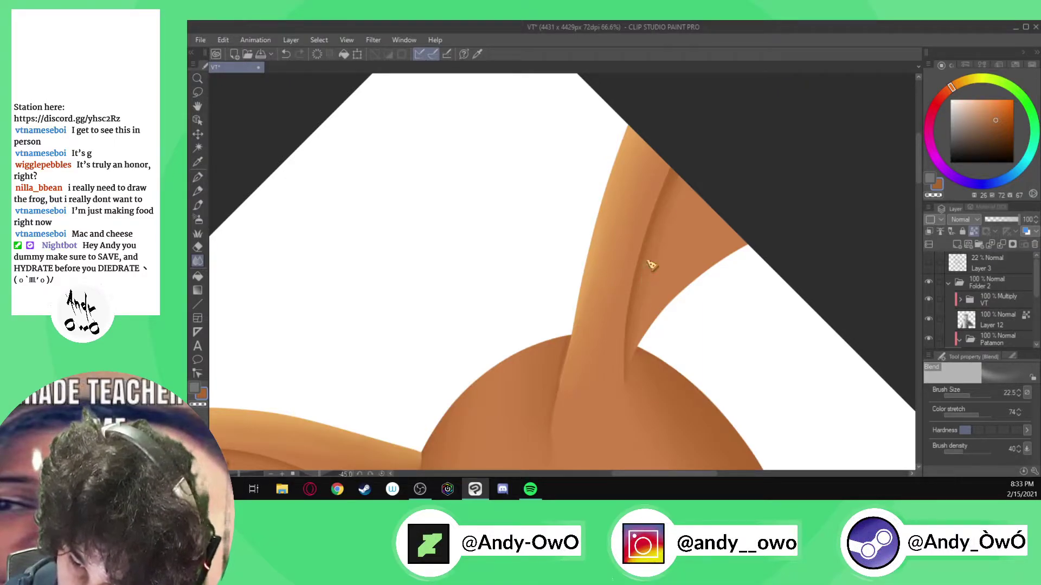
{"action": "key", "text": "bracketright"}
{"action": "key", "text": "bracketright"}
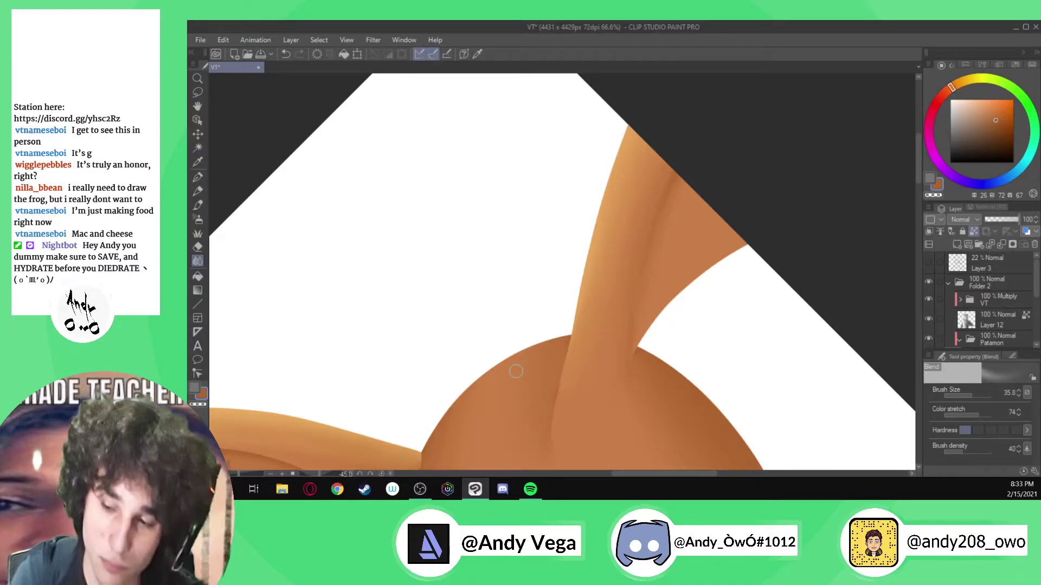
{"action": "scroll", "coordinate": [515, 371], "scroll_direction": "down", "scroll_amount": 6}
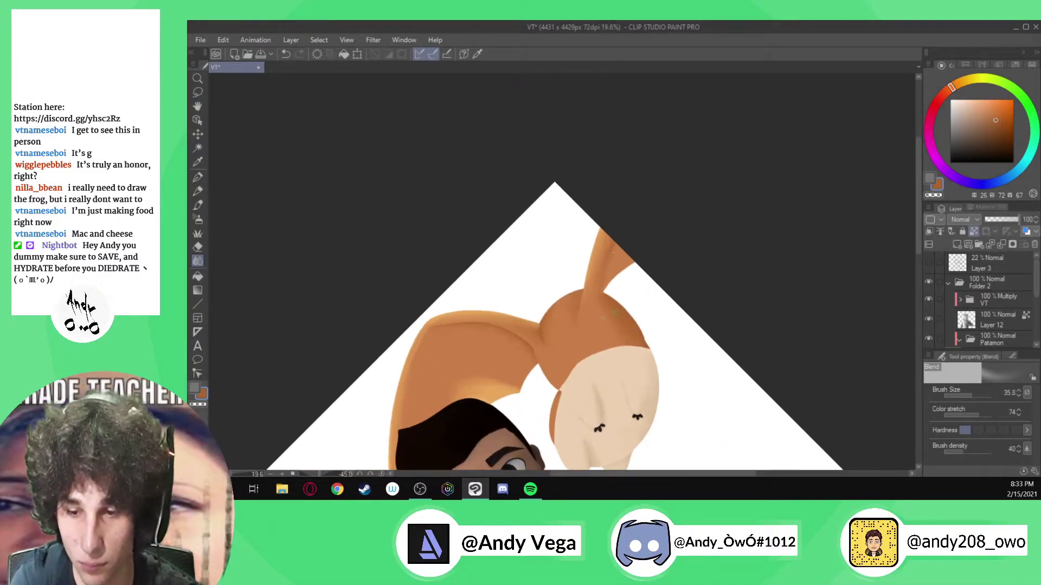
{"action": "scroll", "coordinate": [580, 340], "scroll_direction": "up", "scroll_amount": 1}
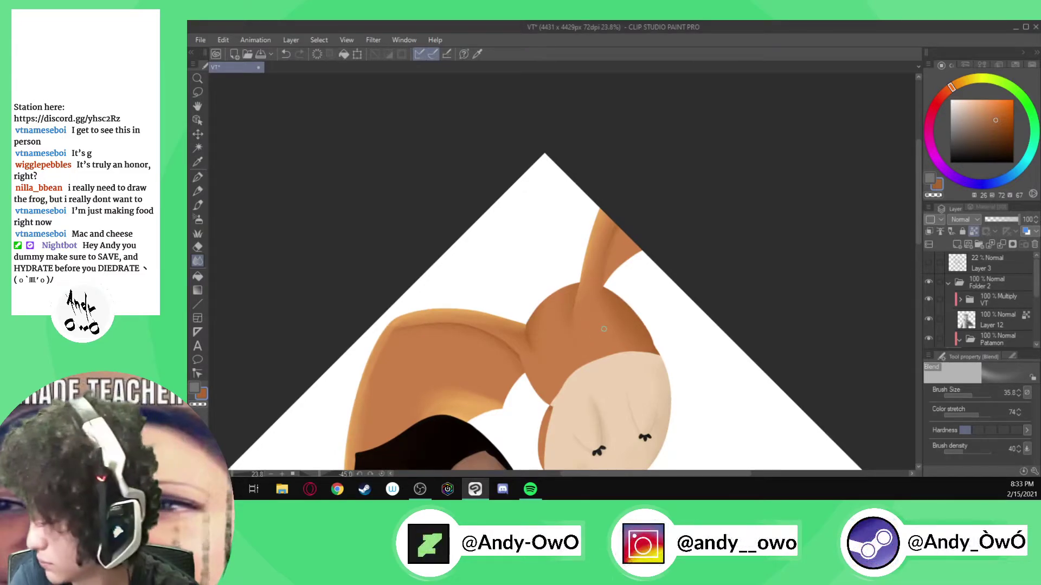
{"action": "scroll", "coordinate": [603, 329], "scroll_direction": "down", "scroll_amount": 3}
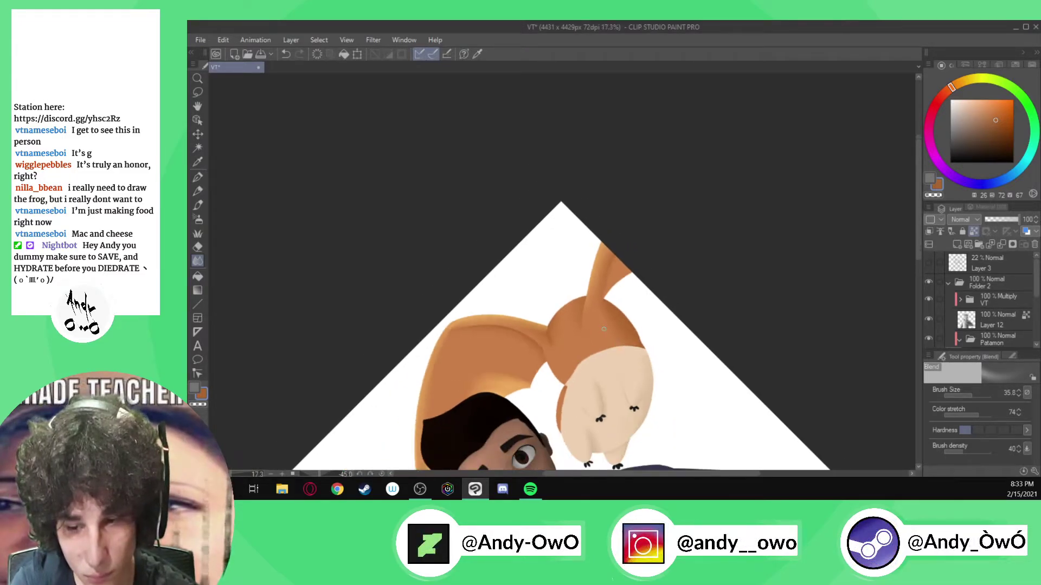
{"action": "scroll", "coordinate": [559, 368], "scroll_direction": "up", "scroll_amount": 5}
{"action": "scroll", "coordinate": [555, 375], "scroll_direction": "down", "scroll_amount": 2}
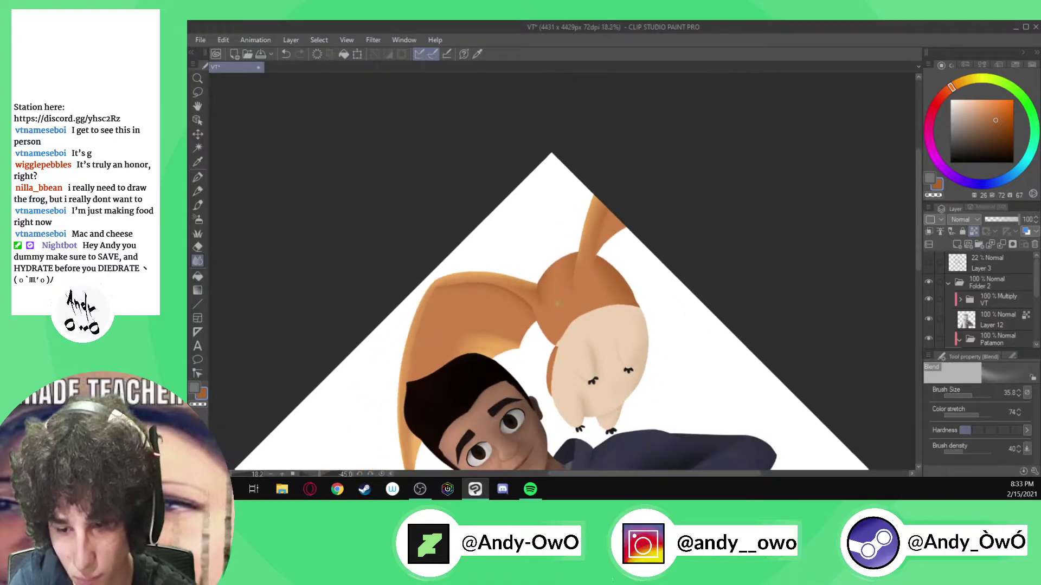
{"action": "scroll", "coordinate": [543, 188], "scroll_direction": "up", "scroll_amount": 4}
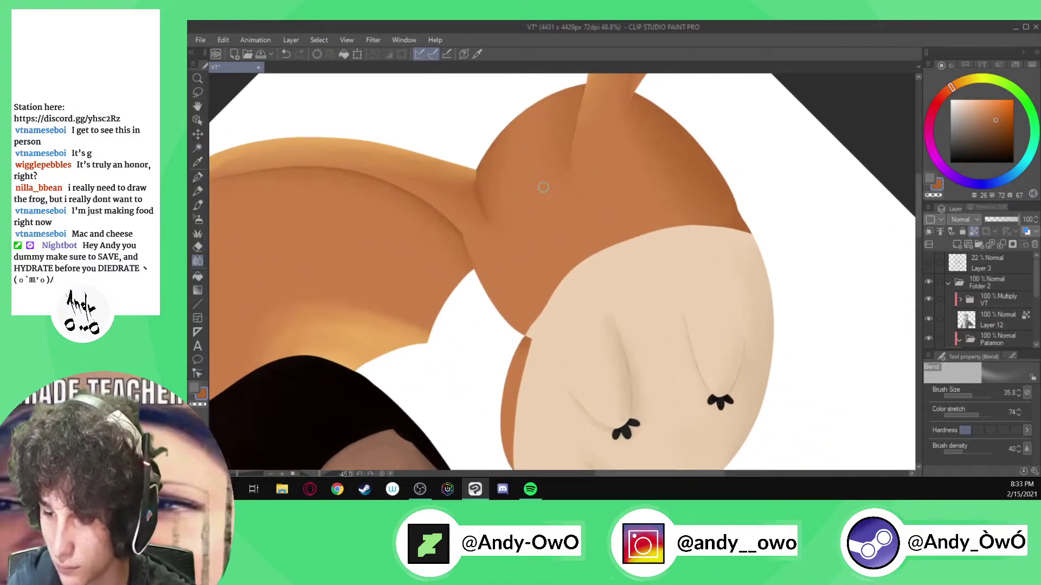
- Turn the Layer 3 sketch back on over the creature
{"action": "left_click_drag", "start_coordinate": [1035, 274], "coordinate": [1035, 286]}
{"action": "scroll", "coordinate": [1035, 288], "scroll_direction": "down", "scroll_amount": 3}
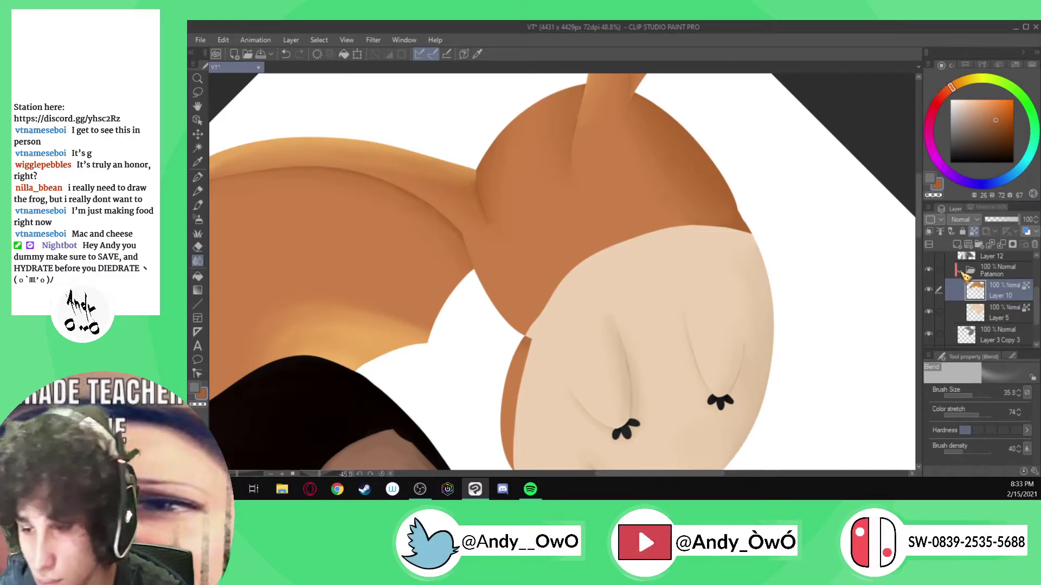
{"action": "left_click", "coordinate": [960, 272]}
{"action": "left_click", "coordinate": [961, 277]}
{"action": "scroll", "coordinate": [966, 297], "scroll_direction": "up", "scroll_amount": 2}
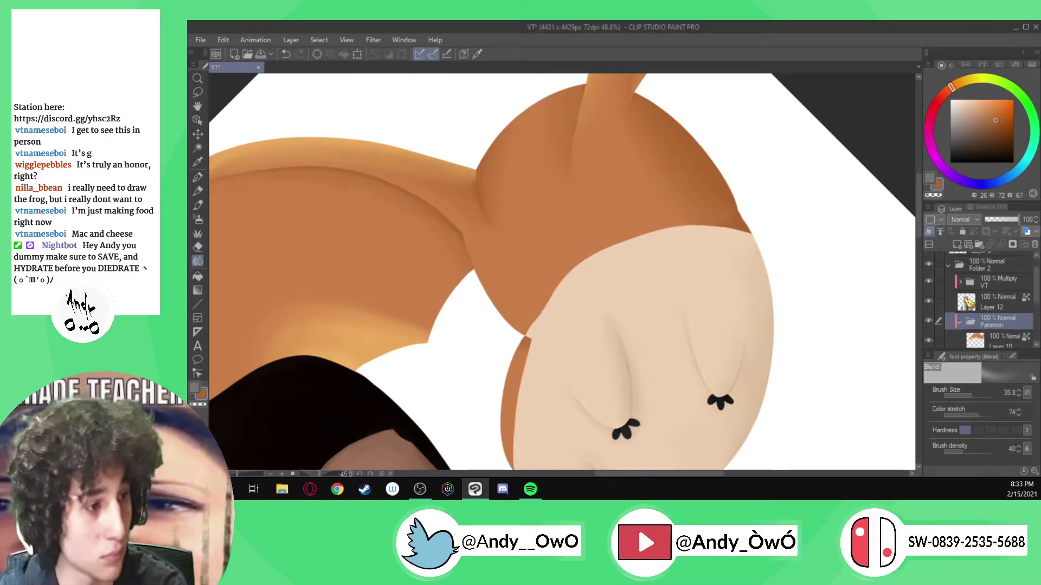
{"action": "scroll", "coordinate": [965, 300], "scroll_direction": "up", "scroll_amount": 2}
{"action": "left_click", "coordinate": [929, 264]}
{"action": "scroll", "coordinate": [600, 304], "scroll_direction": "up", "scroll_amount": 3}
{"action": "scroll", "coordinate": [991, 285], "scroll_direction": "down", "scroll_amount": 3}
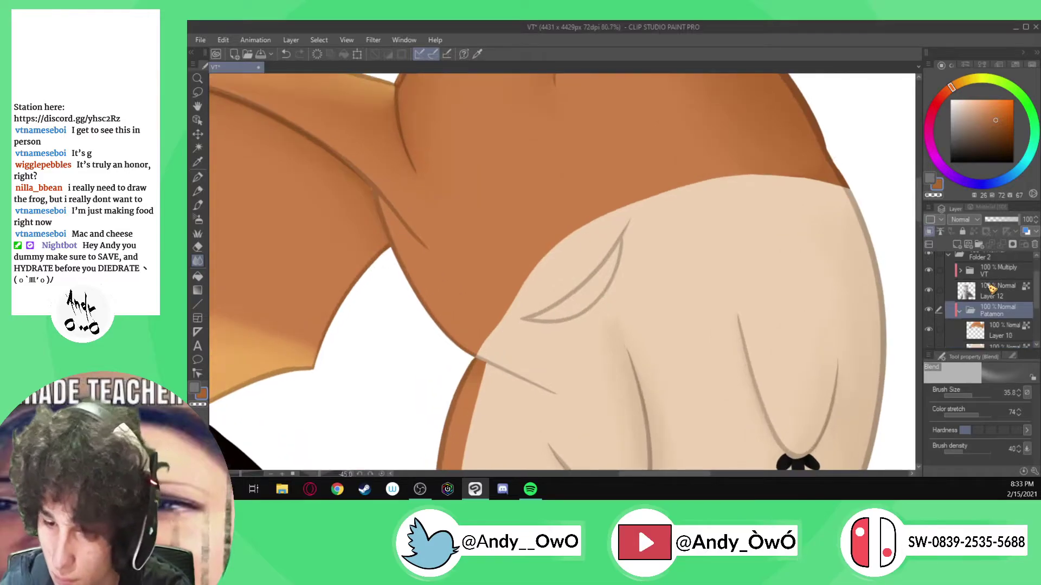
{"action": "scroll", "coordinate": [994, 289], "scroll_direction": "down", "scroll_amount": 2}
- Reset the canvas rotation to upright and select Layer 10 in the Patamon folder for work on the mouth
{"action": "key", "text": "ctrl+0"}
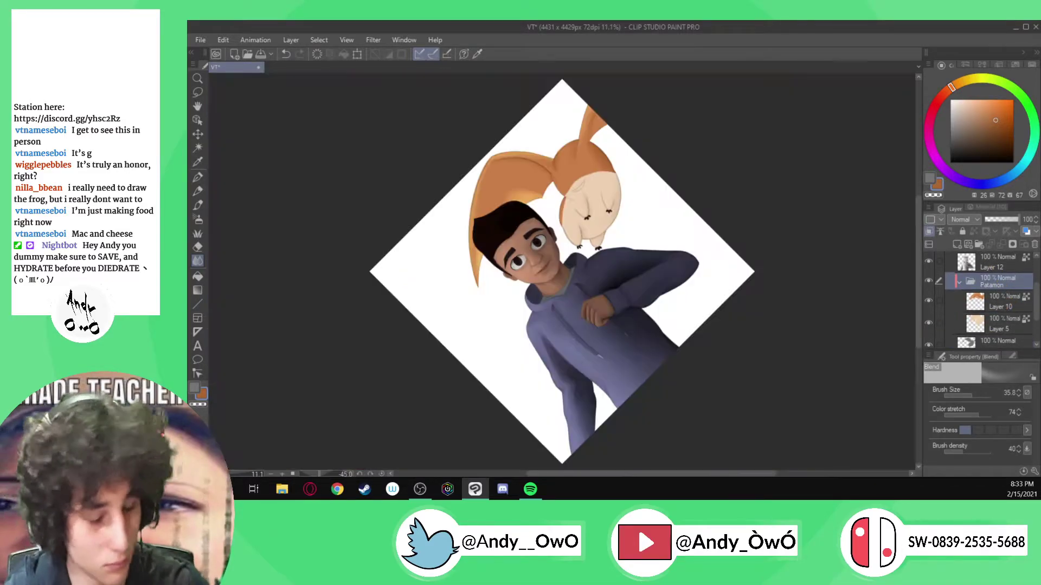
{"action": "key", "text": "ctrl+at"}
{"action": "scroll", "coordinate": [667, 206], "scroll_direction": "up", "scroll_amount": 6}
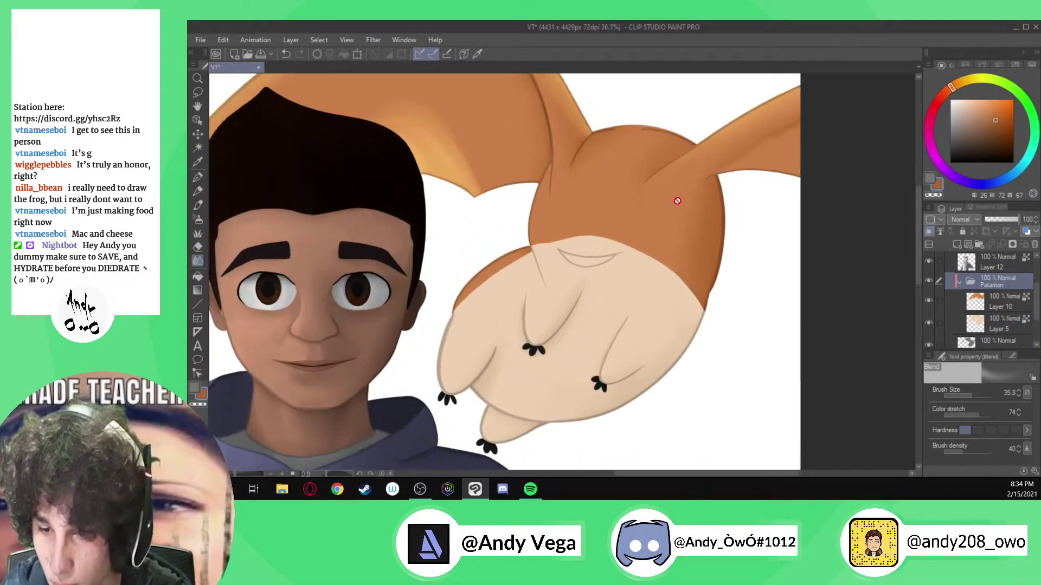
{"action": "scroll", "coordinate": [579, 262], "scroll_direction": "up", "scroll_amount": 3}
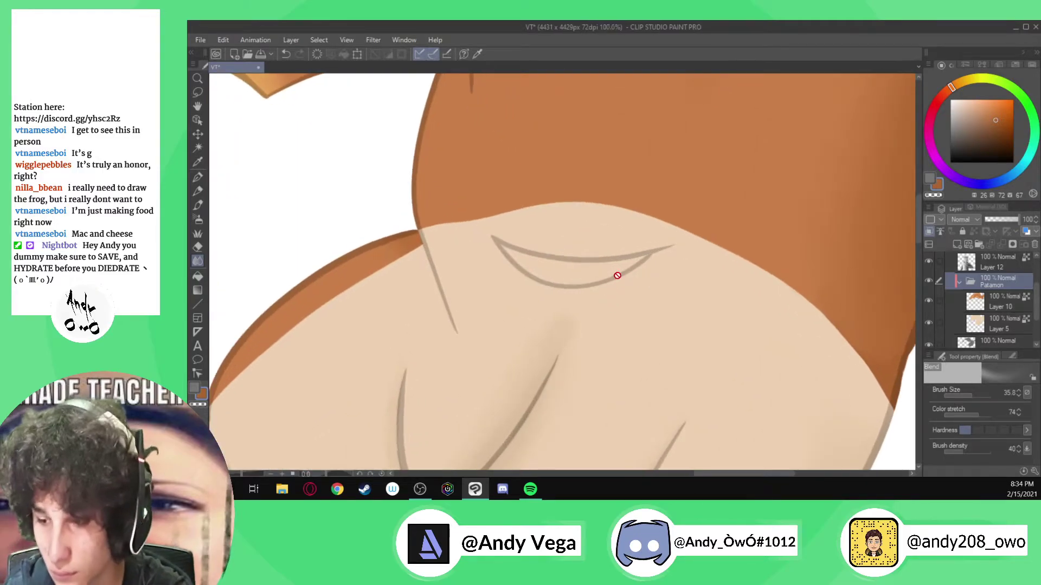
{"action": "scroll", "coordinate": [1003, 282], "scroll_direction": "down", "scroll_amount": 1}
{"action": "left_click", "coordinate": [1004, 282]}
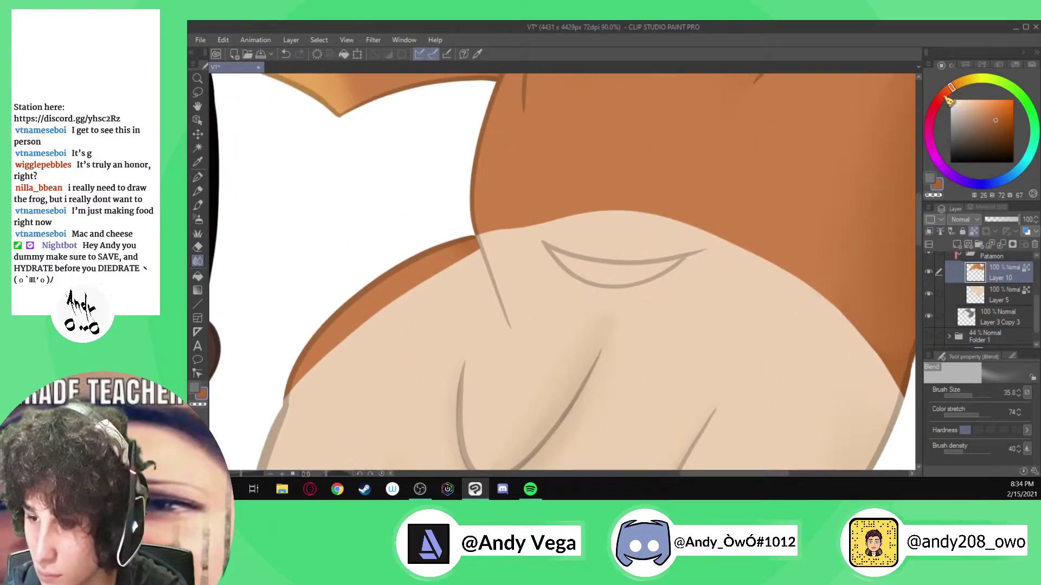
- Choose a dark red (hue 360, saturation 54, value 45) and fill the sketched mouth shape on Layer 10 with the G-pen
{"action": "left_click", "coordinate": [943, 99]}
{"action": "left_click", "coordinate": [935, 104]}
{"action": "left_click", "coordinate": [989, 130]}
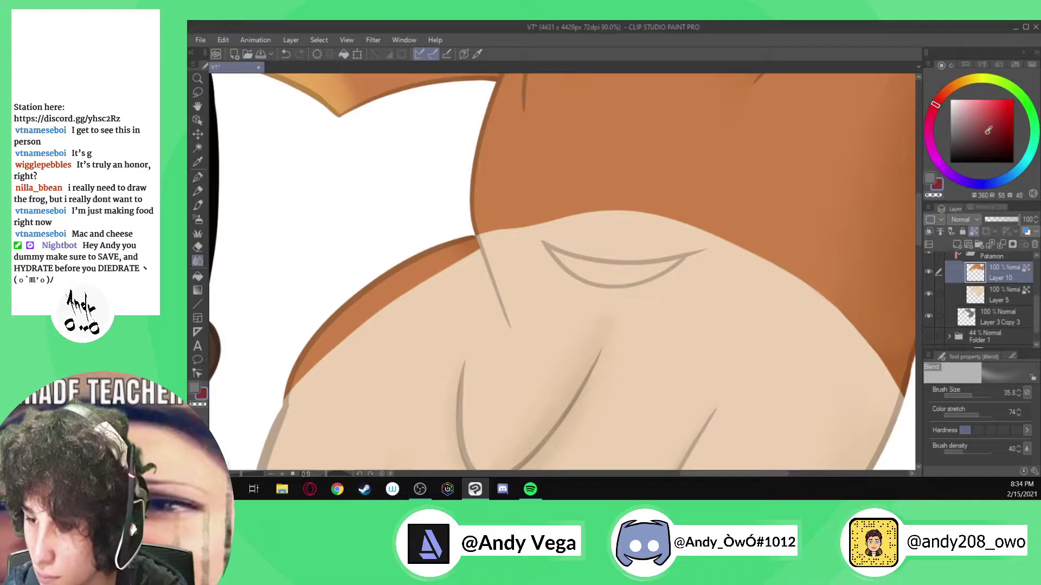
{"action": "key", "text": "p"}
{"action": "scroll", "coordinate": [662, 291], "scroll_direction": "up", "scroll_amount": 5}
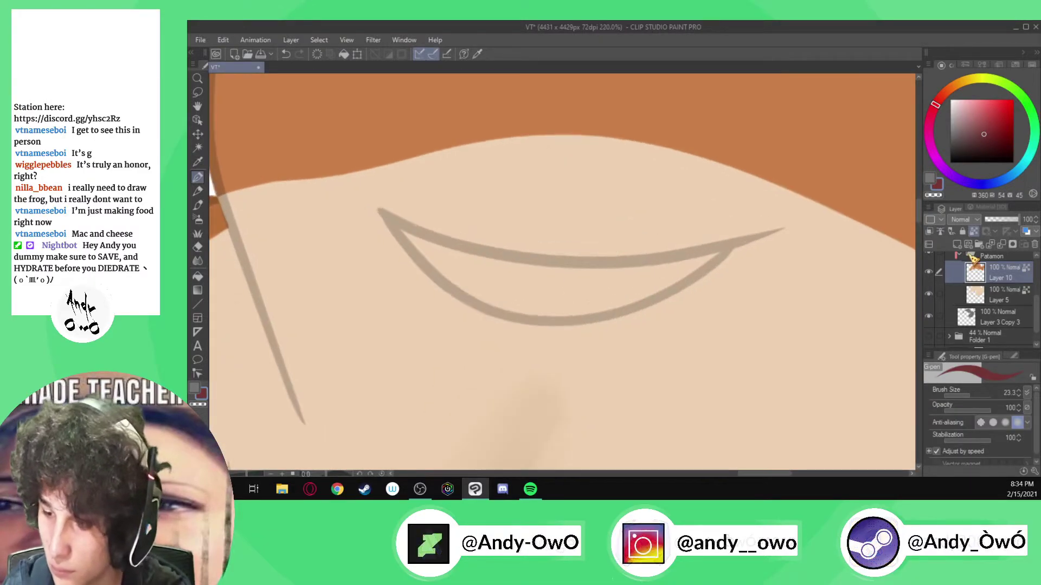
{"action": "mouse_move", "coordinate": [380, 213]}
{"action": "left_mouse_down"}
{"action": "mouse_move", "coordinate": [472, 254]}
{"action": "mouse_move", "coordinate": [549, 264]}
{"action": "mouse_move", "coordinate": [670, 266]}
{"action": "mouse_move", "coordinate": [728, 250]}
{"action": "mouse_move", "coordinate": [594, 311]}
{"action": "mouse_move", "coordinate": [519, 312]}
{"action": "mouse_move", "coordinate": [436, 275]}
{"action": "mouse_move", "coordinate": [381, 210]}
{"action": "mouse_move", "coordinate": [467, 270]}
{"action": "mouse_move", "coordinate": [535, 285]}
{"action": "mouse_move", "coordinate": [613, 282]}
{"action": "left_mouse_up"}
{"action": "scroll", "coordinate": [440, 236], "scroll_direction": "up", "scroll_amount": 3}
{"action": "mouse_move", "coordinate": [362, 203]}
{"action": "left_mouse_down"}
{"action": "mouse_move", "coordinate": [482, 245]}
{"action": "mouse_move", "coordinate": [615, 263]}
{"action": "mouse_move", "coordinate": [752, 257]}
{"action": "left_mouse_up"}
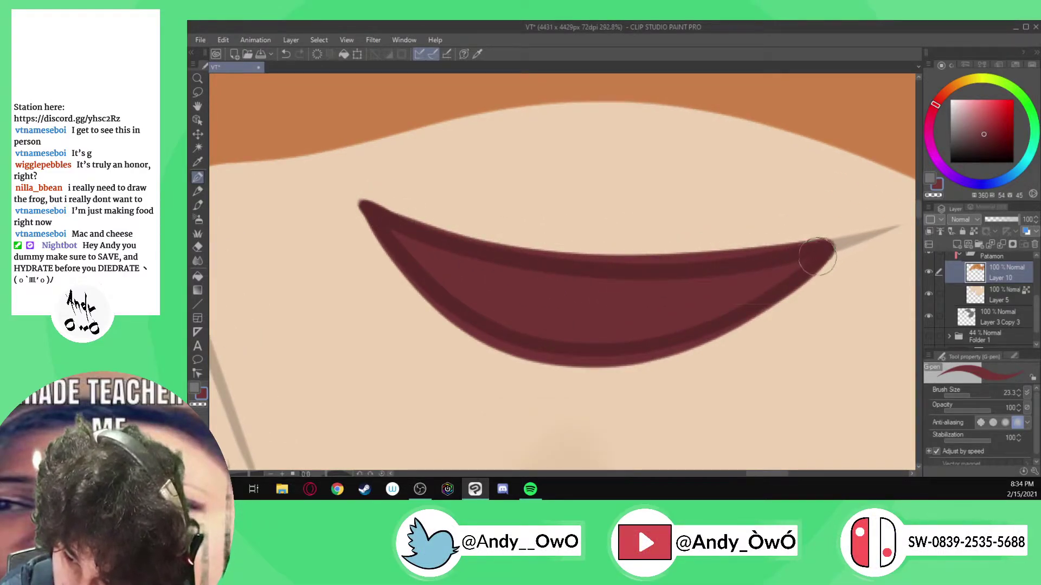
- Hide the Layer 3 sketch and trim the mouth's upper edge and corners with transparent colour
{"action": "scroll", "coordinate": [705, 282], "scroll_direction": "down", "scroll_amount": 5}
{"action": "scroll", "coordinate": [663, 281], "scroll_direction": "down", "scroll_amount": 2}
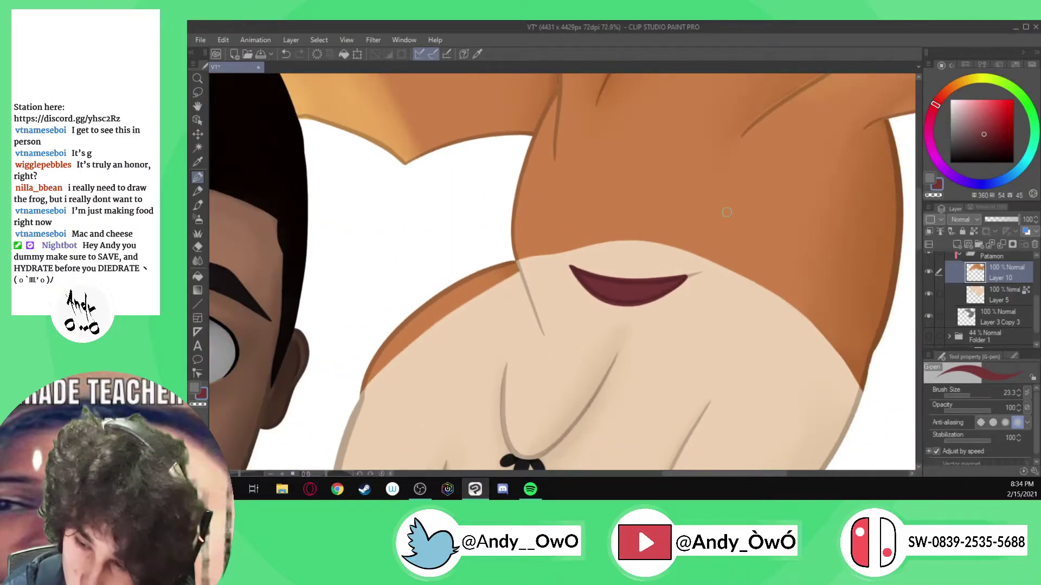
{"action": "scroll", "coordinate": [936, 269], "scroll_direction": "up", "scroll_amount": 3}
{"action": "scroll", "coordinate": [939, 272], "scroll_direction": "up", "scroll_amount": 2}
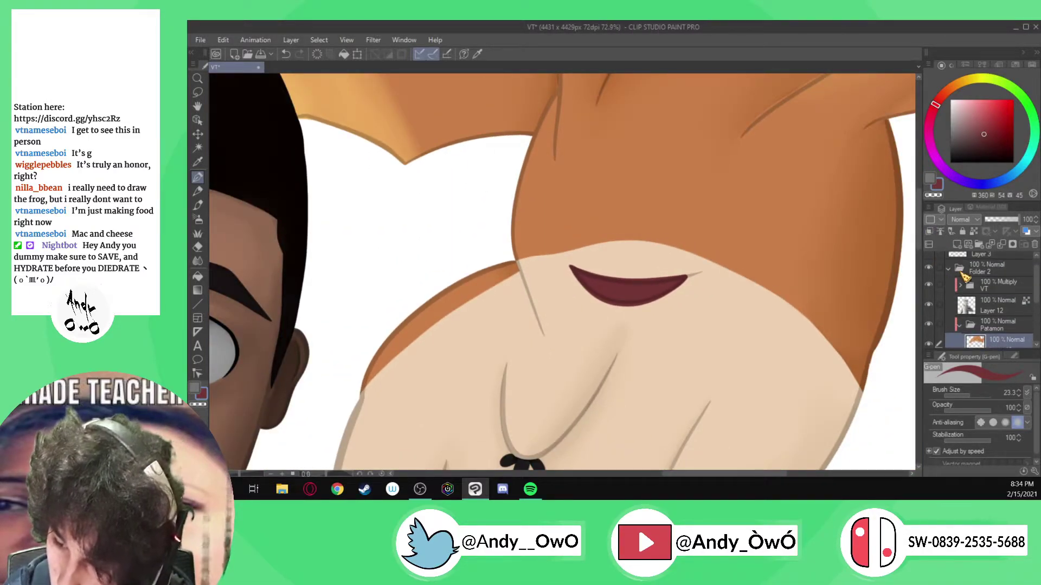
{"action": "scroll", "coordinate": [693, 252], "scroll_direction": "up", "scroll_amount": 2}
{"action": "scroll", "coordinate": [693, 253], "scroll_direction": "up", "scroll_amount": 1}
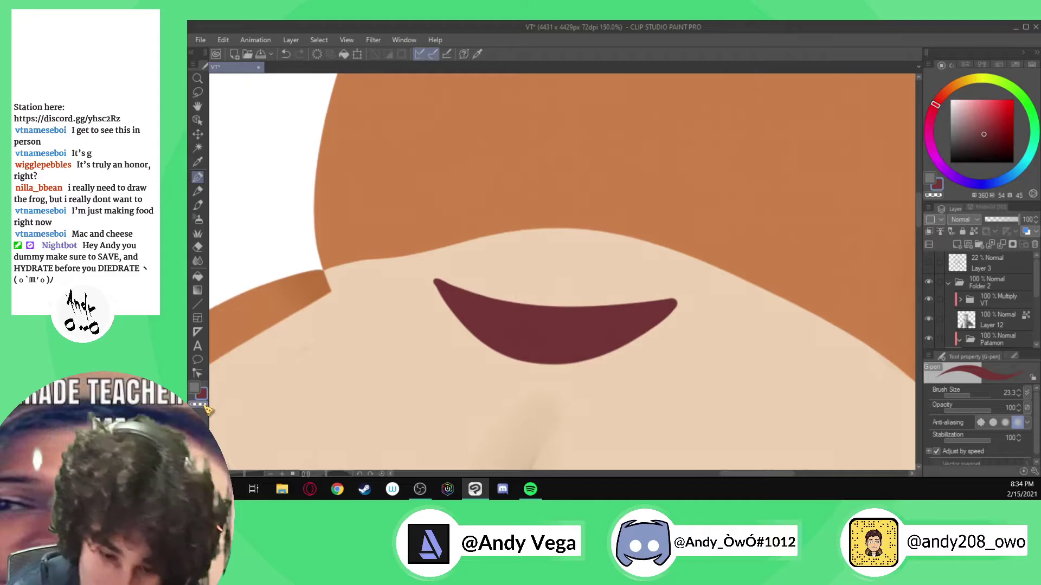
{"action": "scroll", "coordinate": [418, 279], "scroll_direction": "up", "scroll_amount": 1}
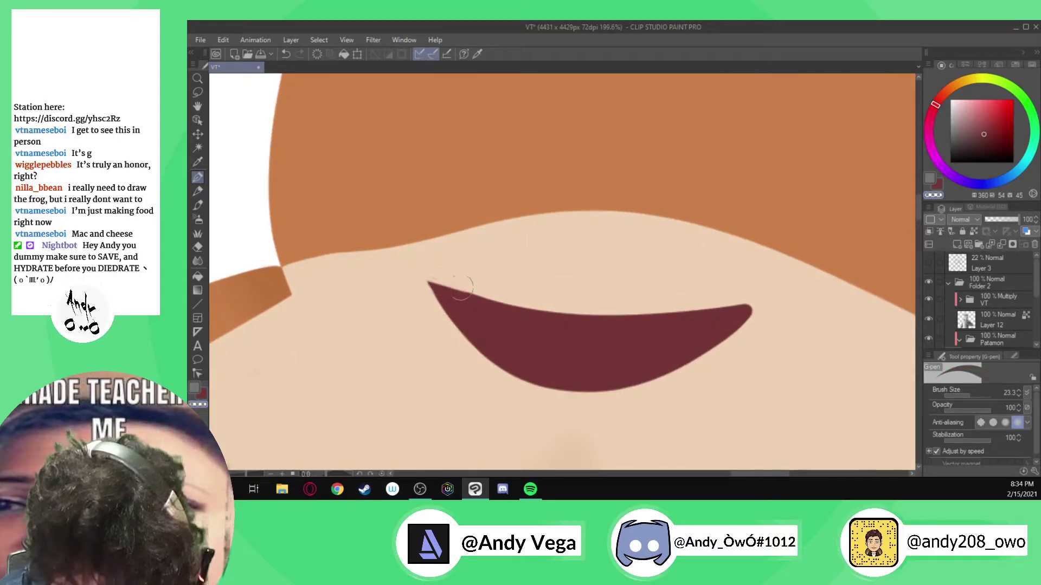
{"action": "key", "text": "ctrl+z"}
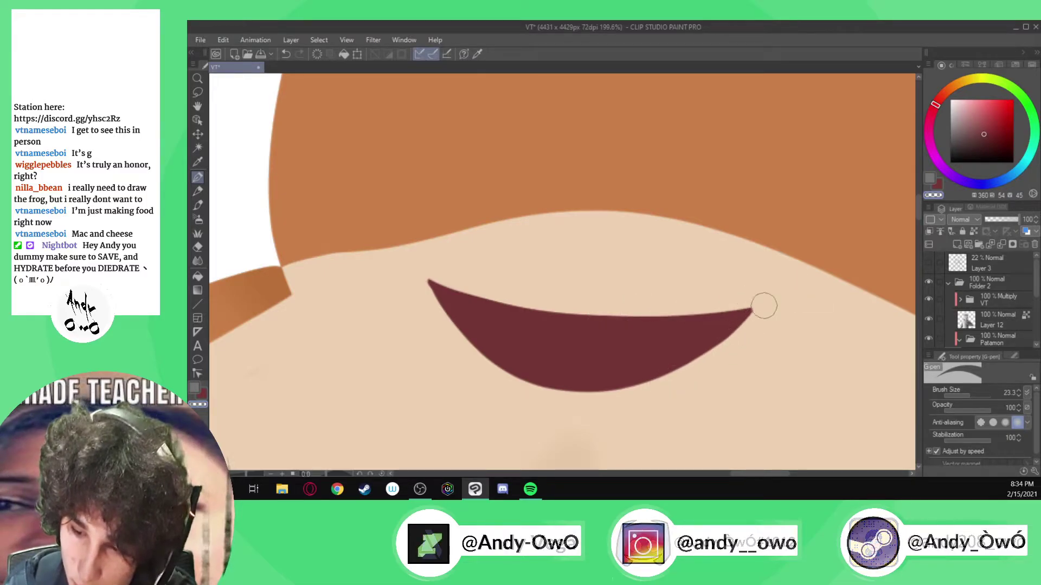
- Darken the mouth's red to saturation 58, value 33 and paint a curved tongue-like shadow area across the mouth's far side
{"action": "key", "text": "i"}
{"action": "left_click", "coordinate": [677, 343]}
{"action": "key", "text": "p"}
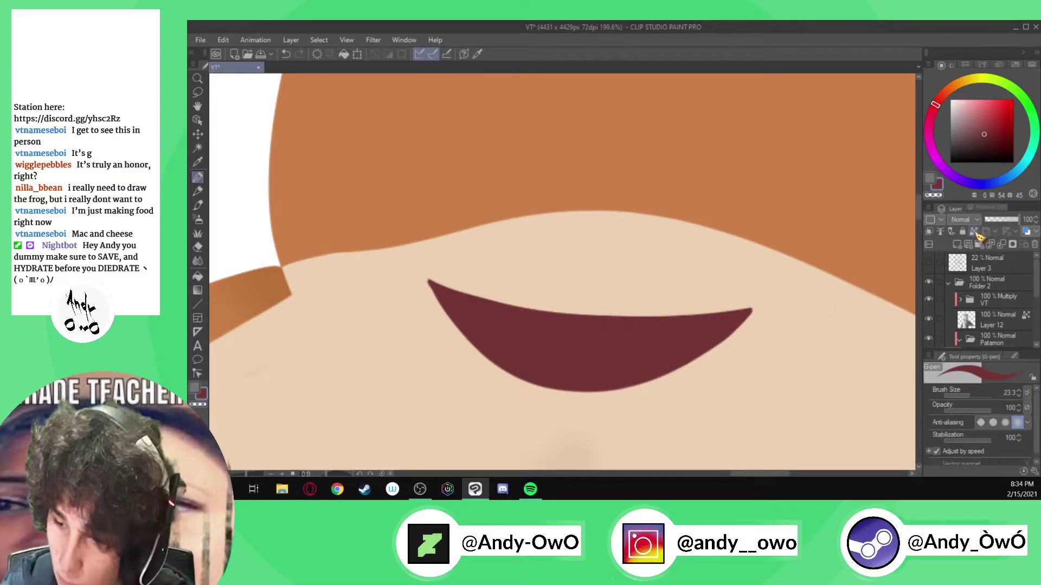
{"action": "left_click", "coordinate": [986, 142]}
{"action": "mouse_move", "coordinate": [515, 364]}
{"action": "left_mouse_down"}
{"action": "mouse_move", "coordinate": [733, 310]}
{"action": "mouse_move", "coordinate": [837, 269]}
{"action": "mouse_move", "coordinate": [585, 384]}
{"action": "mouse_move", "coordinate": [765, 318]}
{"action": "left_mouse_up"}
{"action": "key", "text": "ctrl+z"}
{"action": "key", "text": "ctrl+z"}
{"action": "left_click_drag", "start_coordinate": [630, 346], "coordinate": [542, 381]}
- Hide Layer 5 and erase the stray red mark and beige remnants around the mouth on Layer 10 with transparent colour
{"action": "left_click", "coordinate": [197, 386]}
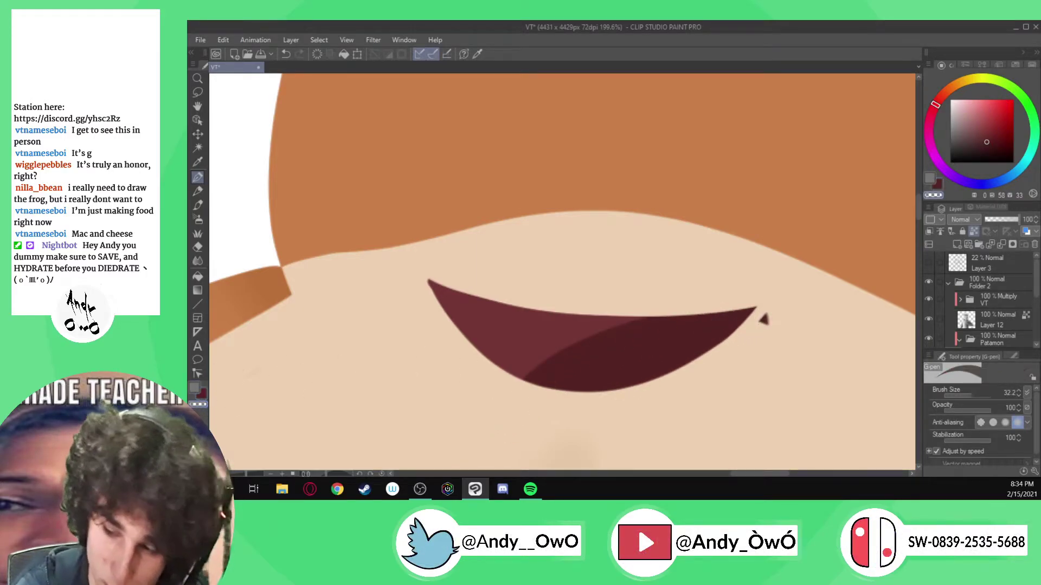
{"action": "left_click_drag", "start_coordinate": [762, 320], "coordinate": [767, 313]}
{"action": "left_click_drag", "start_coordinate": [1038, 277], "coordinate": [1038, 298]}
{"action": "left_click", "coordinate": [929, 326]}
{"action": "mouse_move", "coordinate": [732, 306]}
{"action": "left_mouse_down"}
{"action": "mouse_move", "coordinate": [708, 295]}
{"action": "mouse_move", "coordinate": [777, 300]}
{"action": "mouse_move", "coordinate": [794, 326]}
{"action": "mouse_move", "coordinate": [872, 379]}
{"action": "left_mouse_up"}
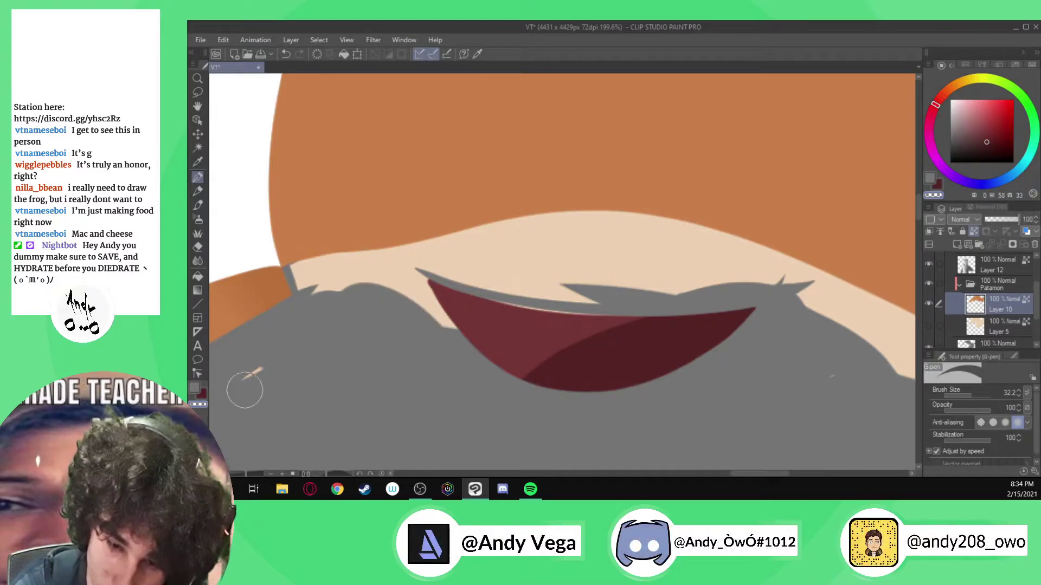
{"action": "mouse_move", "coordinate": [397, 265]}
{"action": "left_mouse_down"}
{"action": "mouse_move", "coordinate": [566, 295]}
{"action": "mouse_move", "coordinate": [772, 288]}
{"action": "mouse_move", "coordinate": [846, 352]}
{"action": "left_mouse_up"}
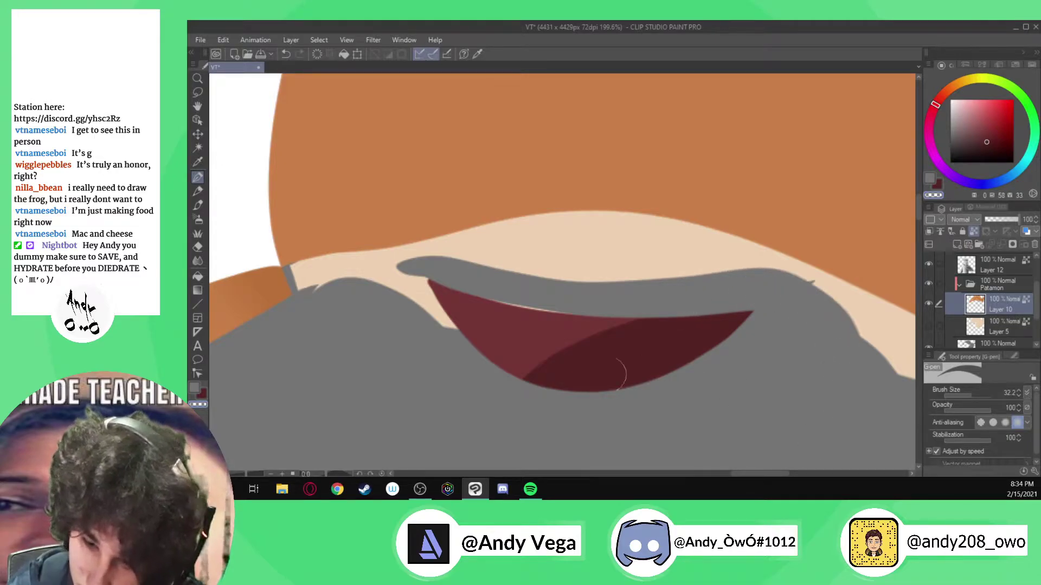
{"action": "left_click_drag", "start_coordinate": [476, 360], "coordinate": [410, 262]}
{"action": "left_click_drag", "start_coordinate": [498, 374], "coordinate": [424, 273]}
{"action": "mouse_move", "coordinate": [442, 331]}
{"action": "left_mouse_down"}
{"action": "mouse_move", "coordinate": [407, 280]}
{"action": "mouse_move", "coordinate": [384, 270]}
{"action": "mouse_move", "coordinate": [475, 261]}
{"action": "mouse_move", "coordinate": [666, 277]}
{"action": "left_mouse_up"}
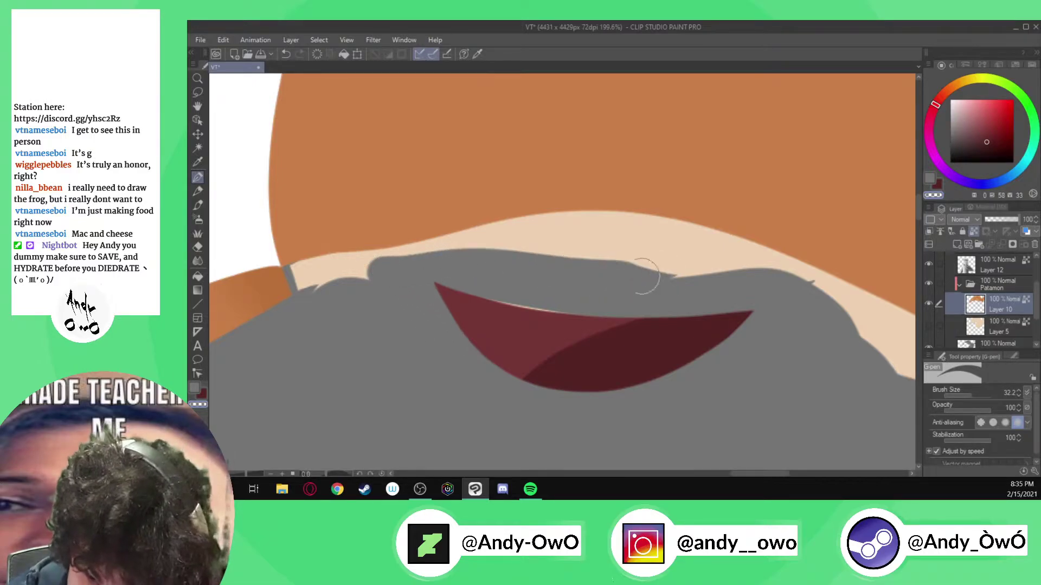
- Sample the mouth's lighter red (saturation 54, value 45) and paint over the beige sliver along its upper edge with the G-pen
{"action": "key", "text": "i"}
{"action": "left_click", "coordinate": [510, 320]}
{"action": "key", "text": "p"}
{"action": "key", "text": "ctrl+z"}
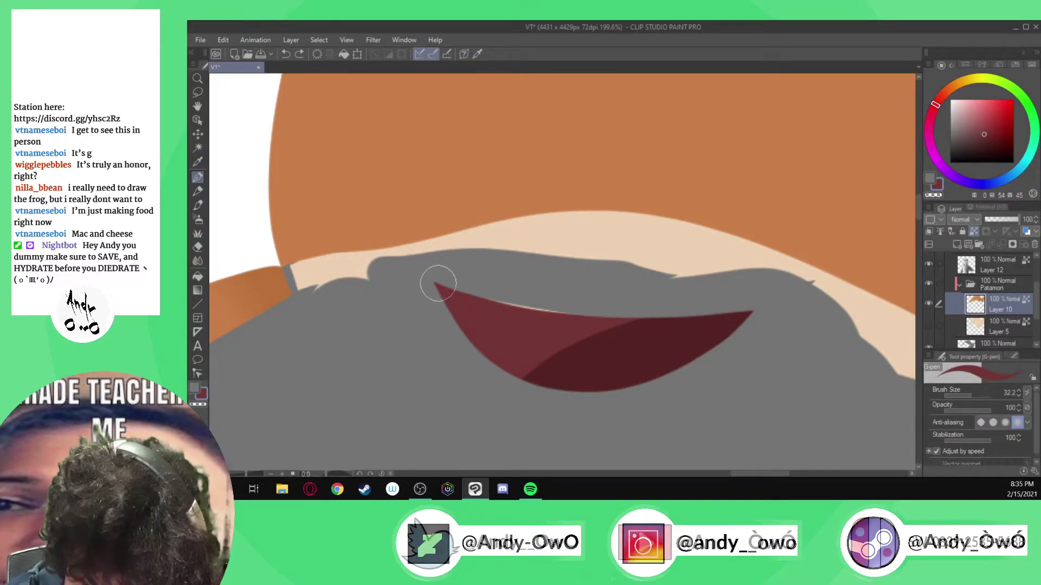
{"action": "mouse_move", "coordinate": [438, 283]}
{"action": "left_mouse_down"}
{"action": "mouse_move", "coordinate": [540, 307]}
{"action": "mouse_move", "coordinate": [615, 303]}
{"action": "left_mouse_up"}
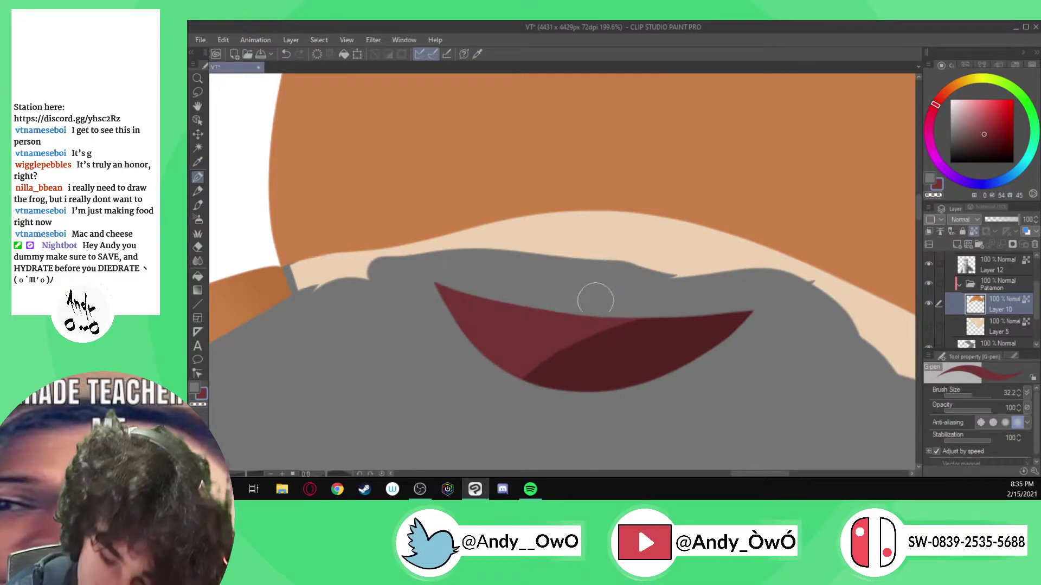
- Erase more of the beige remnants above the mouth on Layer 10 with transparent colour, and show Layer 5 again
{"action": "key", "text": "x"}
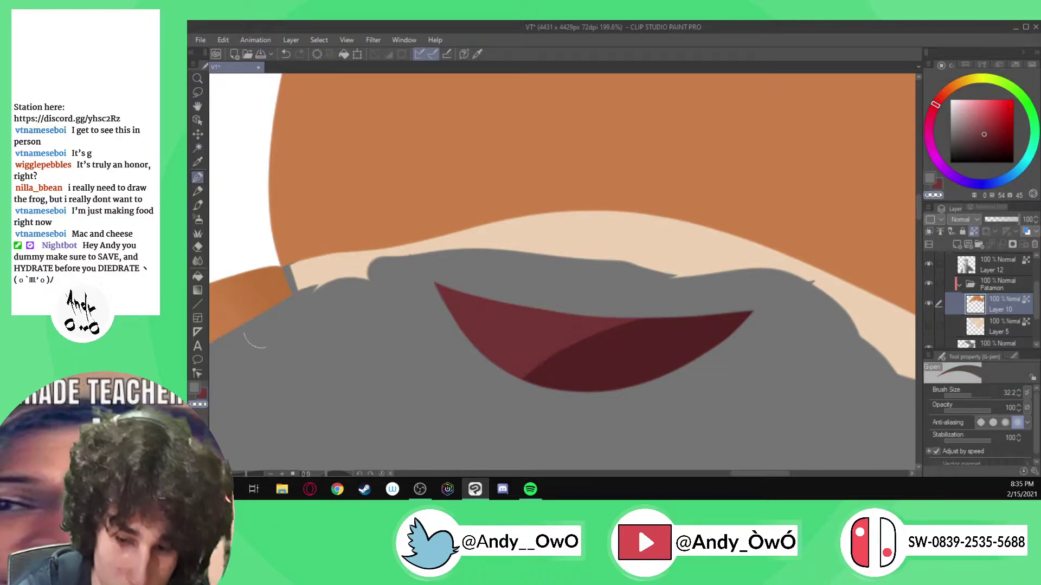
{"action": "mouse_move", "coordinate": [298, 279]}
{"action": "left_mouse_down"}
{"action": "mouse_move", "coordinate": [518, 247]}
{"action": "mouse_move", "coordinate": [742, 271]}
{"action": "left_mouse_up"}
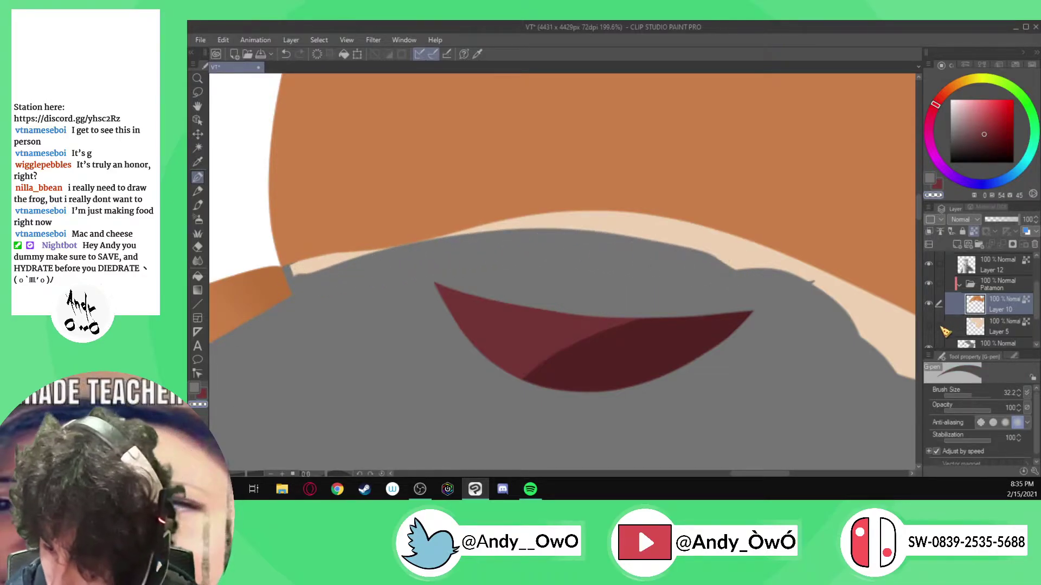
{"action": "left_click", "coordinate": [928, 325]}
{"action": "scroll", "coordinate": [615, 245], "scroll_direction": "down", "scroll_amount": 5}
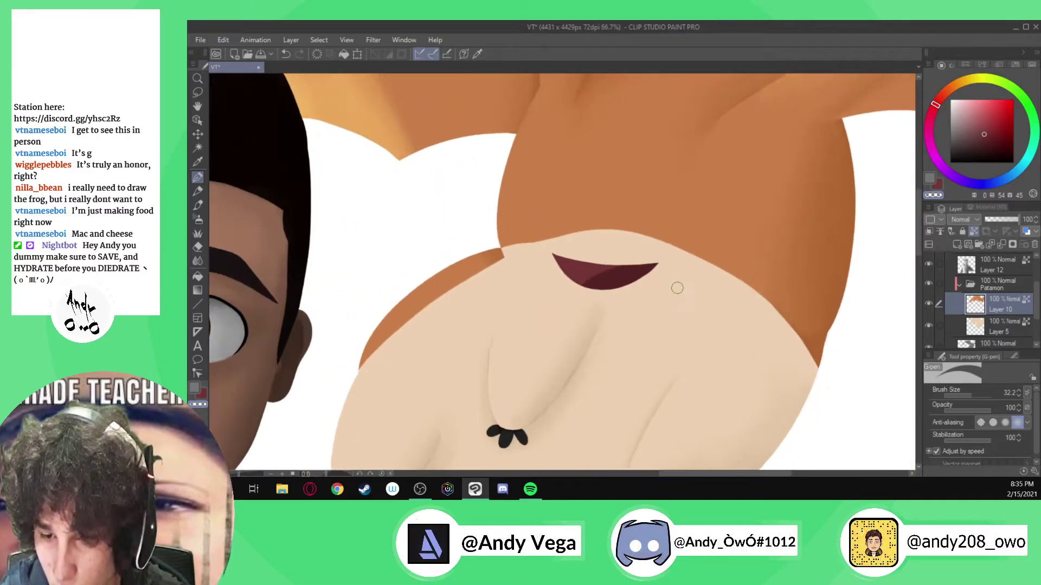
{"action": "scroll", "coordinate": [677, 288], "scroll_direction": "up", "scroll_amount": 1}
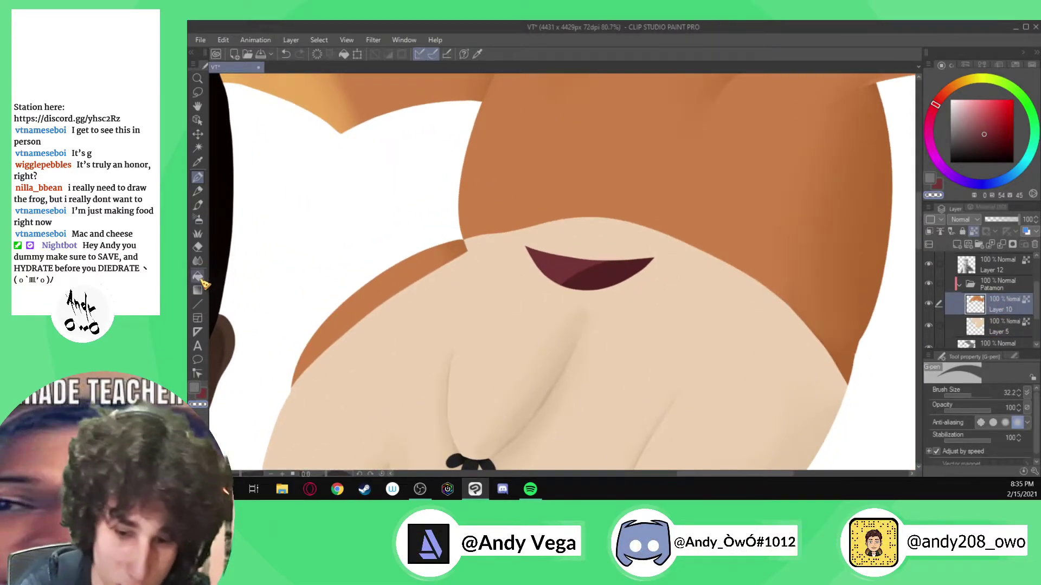
- Hide Layer 5 and soften the border between the mouth's two reds with the Blend tool at brush size 22.2
{"action": "left_click", "coordinate": [197, 260]}
{"action": "scroll", "coordinate": [575, 276], "scroll_direction": "up", "scroll_amount": 6}
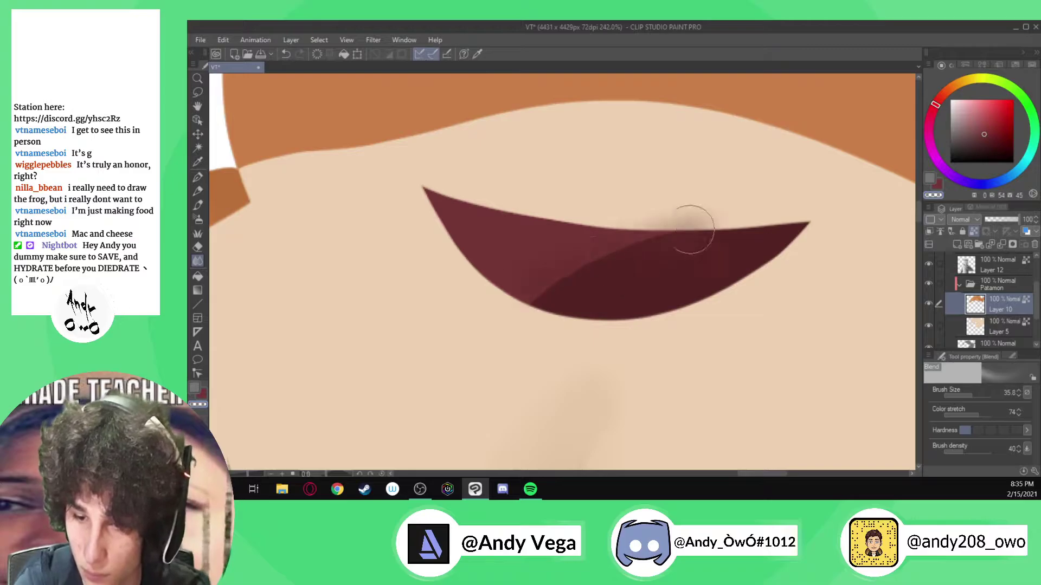
{"action": "left_click_drag", "start_coordinate": [698, 230], "coordinate": [600, 255]}
{"action": "key", "text": "ctrl+z"}
{"action": "left_click_drag", "start_coordinate": [600, 304], "coordinate": [596, 295], "text": "ctrl+alt"}
{"action": "left_click", "coordinate": [929, 326]}
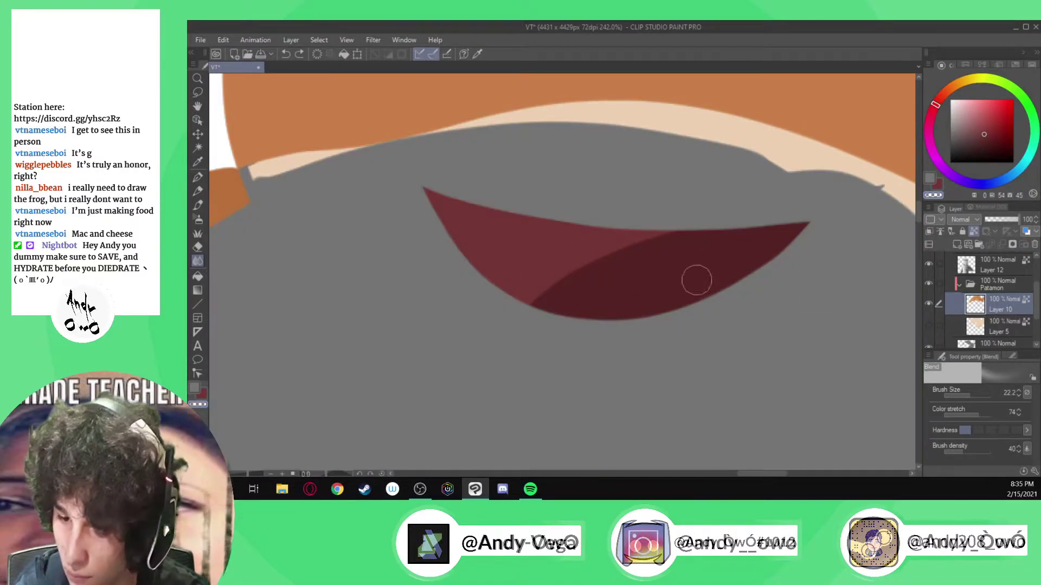
{"action": "left_click_drag", "start_coordinate": [680, 220], "coordinate": [520, 316]}
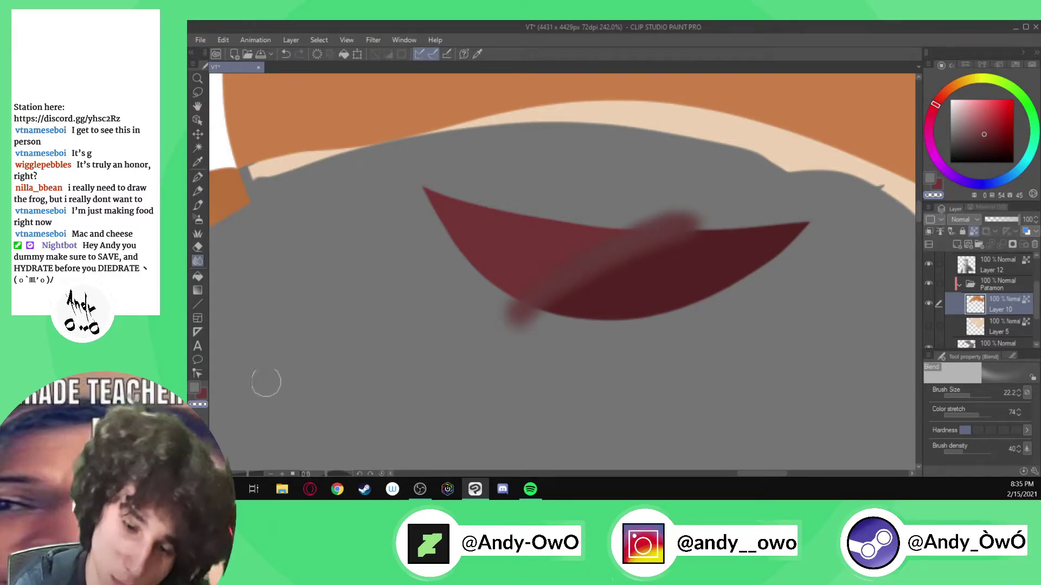
{"action": "key", "text": "ctrl+z"}
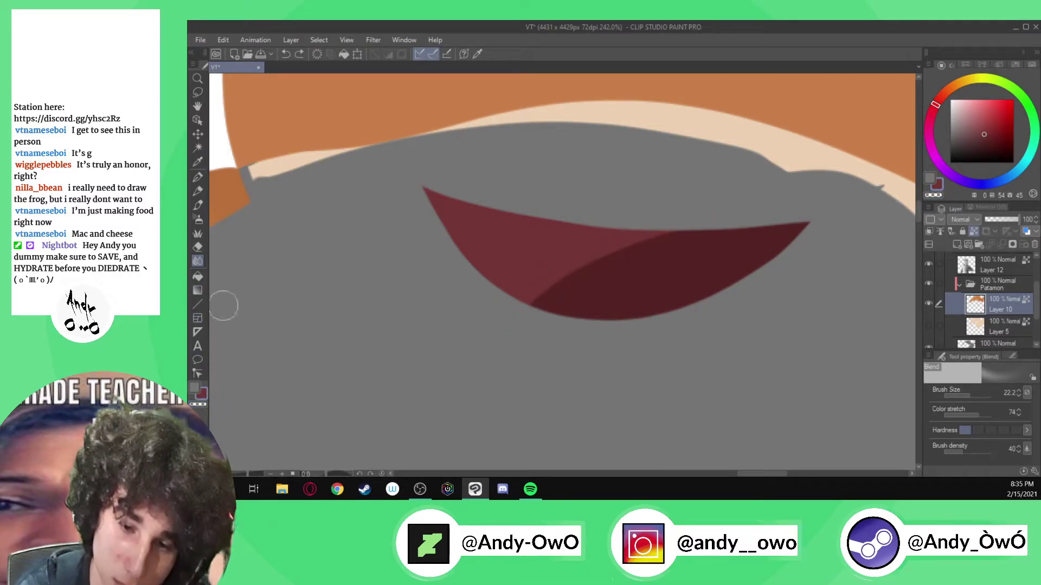
{"action": "left_click_drag", "start_coordinate": [579, 259], "coordinate": [546, 291]}
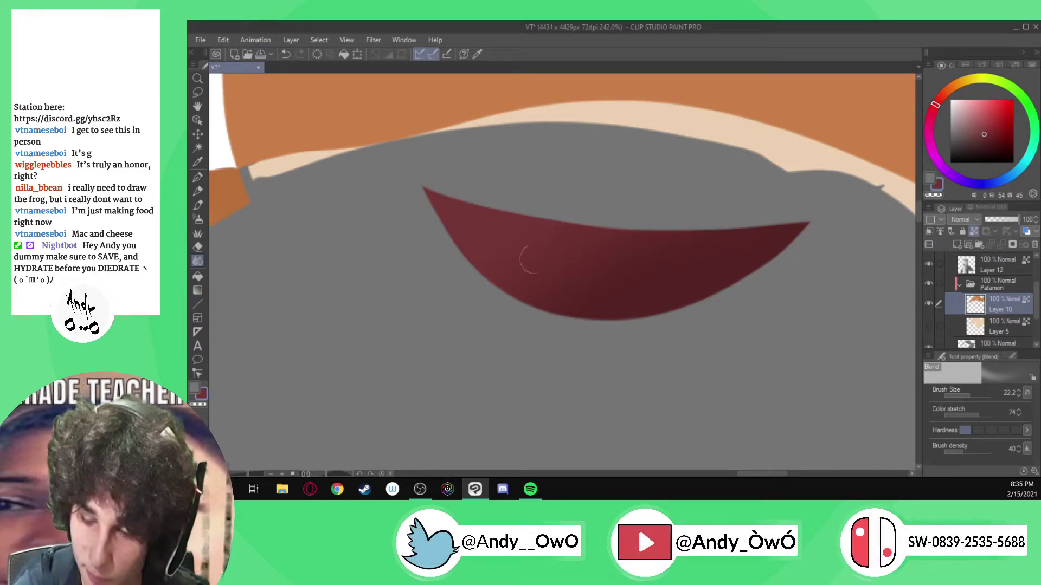
- Paint the mouth's far side a deeper red (saturation 64, value 28), blend it in at brush size 39.2, and show Layer 5
{"action": "key", "text": "p"}
{"action": "mouse_move", "coordinate": [811, 232]}
{"action": "left_mouse_down"}
{"action": "mouse_move", "coordinate": [610, 363]}
{"action": "mouse_move", "coordinate": [711, 249]}
{"action": "mouse_move", "coordinate": [735, 239]}
{"action": "mouse_move", "coordinate": [590, 326]}
{"action": "mouse_move", "coordinate": [550, 265]}
{"action": "left_mouse_up"}
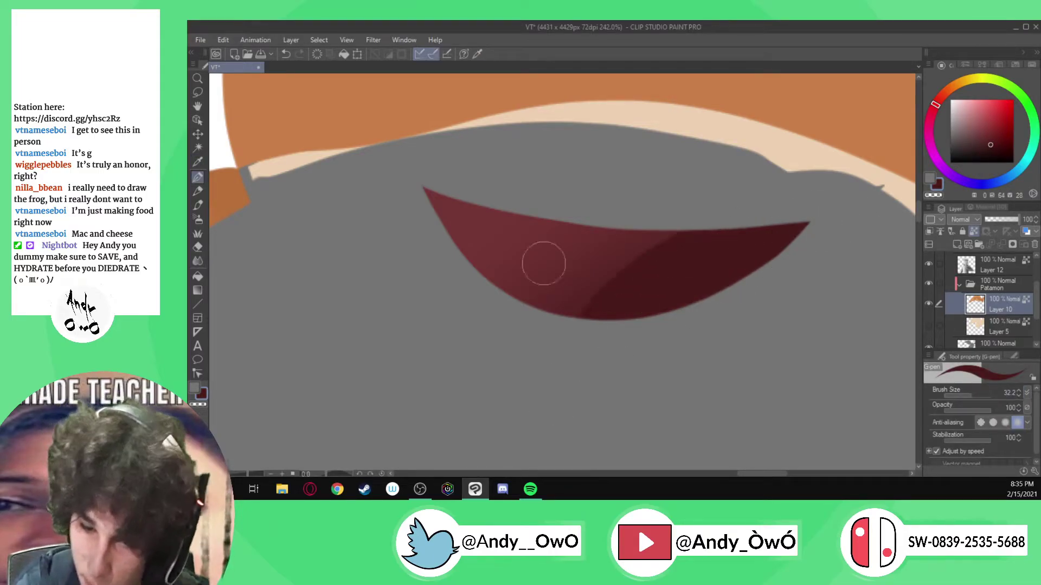
{"action": "key", "text": "j"}
{"action": "left_click_drag", "start_coordinate": [666, 269], "coordinate": [562, 312]}
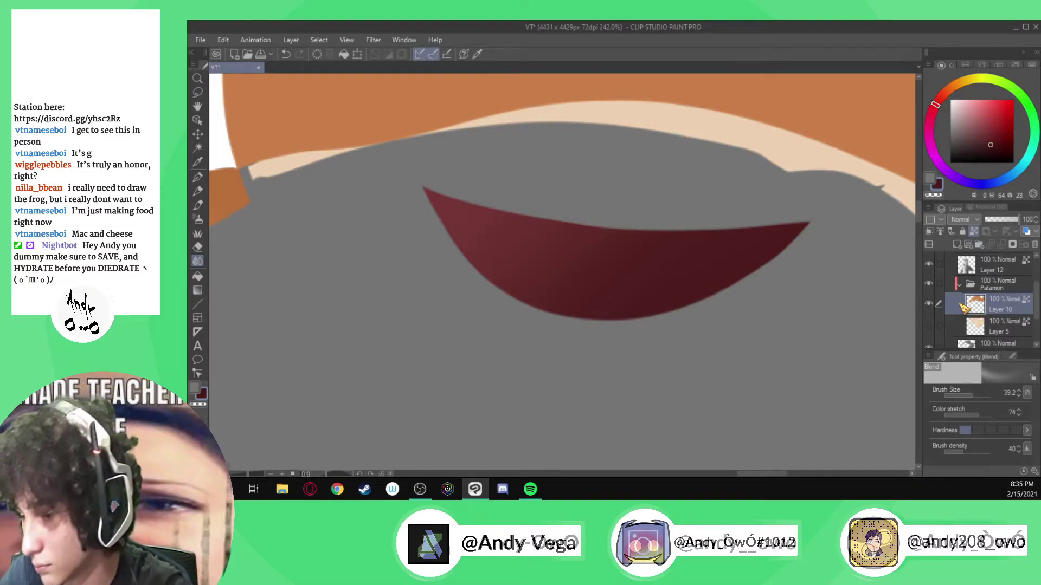
{"action": "left_click", "coordinate": [929, 326]}
{"action": "scroll", "coordinate": [677, 309], "scroll_direction": "down", "scroll_amount": 3}
{"action": "scroll", "coordinate": [677, 309], "scroll_direction": "down", "scroll_amount": 3}
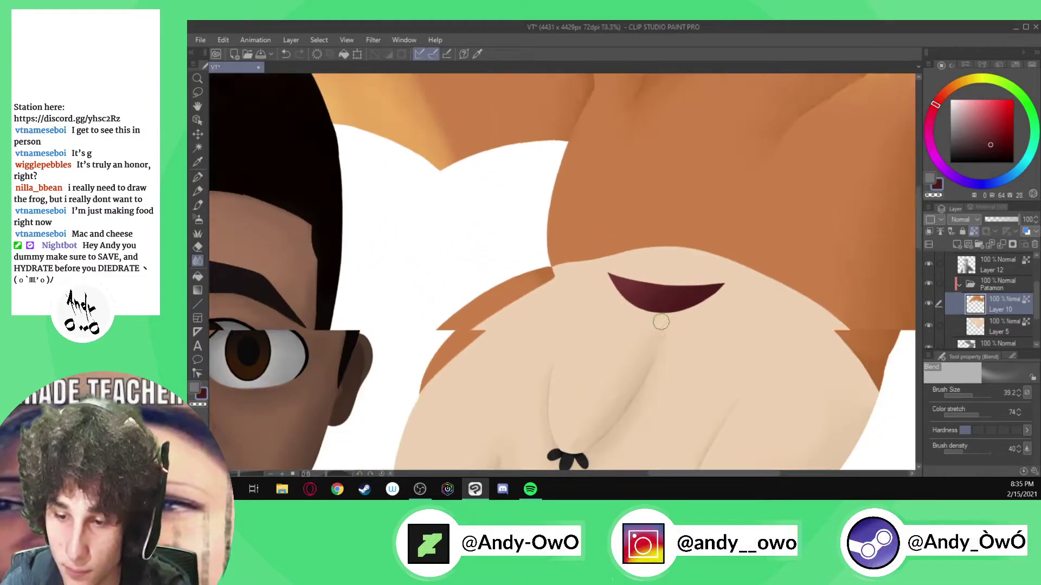
- Choose a light pink (hue 4, saturation 39, value 91) and paint a curved tongue along the mouth's lower far side with the G-pen
{"action": "scroll", "coordinate": [871, 184], "scroll_direction": "up", "scroll_amount": 4}
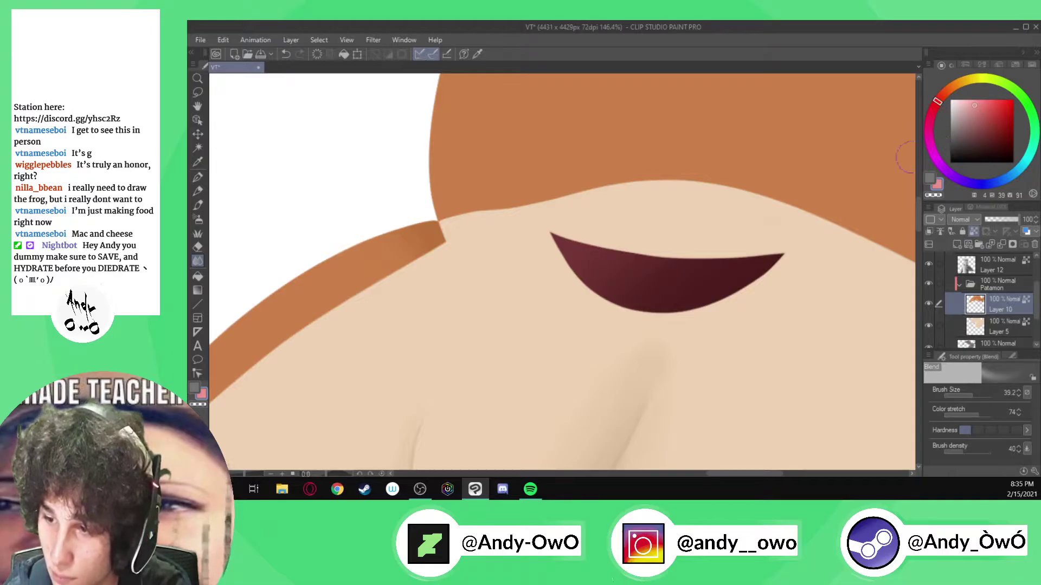
{"action": "key", "text": "p"}
{"action": "scroll", "coordinate": [672, 295], "scroll_direction": "up", "scroll_amount": 3}
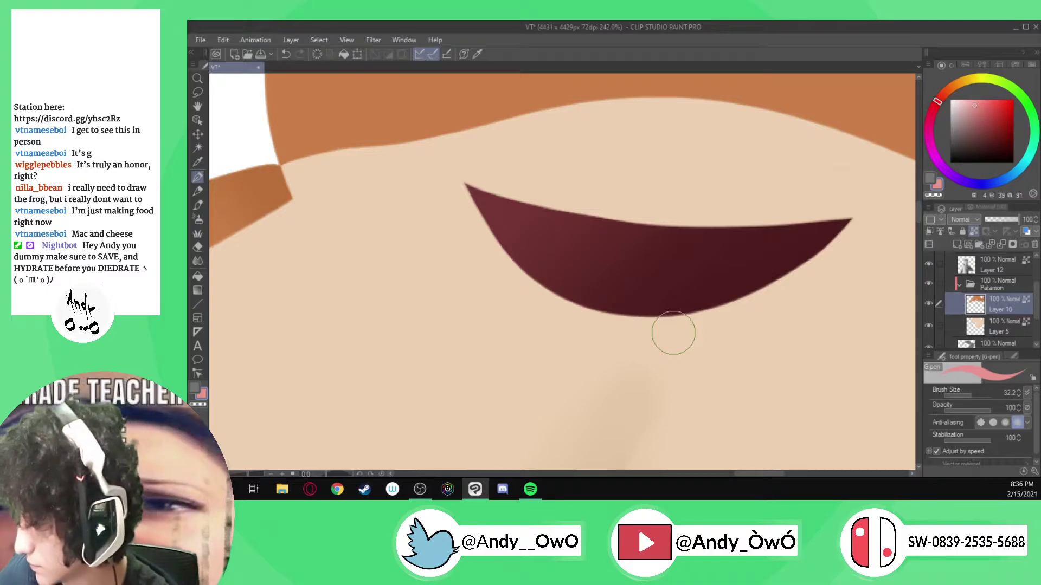
{"action": "mouse_move", "coordinate": [627, 314]}
{"action": "left_mouse_down"}
{"action": "mouse_move", "coordinate": [725, 277]}
{"action": "mouse_move", "coordinate": [847, 263]}
{"action": "mouse_move", "coordinate": [789, 259]}
{"action": "mouse_move", "coordinate": [715, 279]}
{"action": "mouse_move", "coordinate": [648, 317]}
{"action": "mouse_move", "coordinate": [584, 407]}
{"action": "mouse_move", "coordinate": [625, 314]}
{"action": "mouse_move", "coordinate": [748, 267]}
{"action": "mouse_move", "coordinate": [690, 321]}
{"action": "mouse_move", "coordinate": [785, 279]}
{"action": "mouse_move", "coordinate": [608, 326]}
{"action": "mouse_move", "coordinate": [681, 274]}
{"action": "mouse_move", "coordinate": [745, 254]}
{"action": "left_mouse_up"}
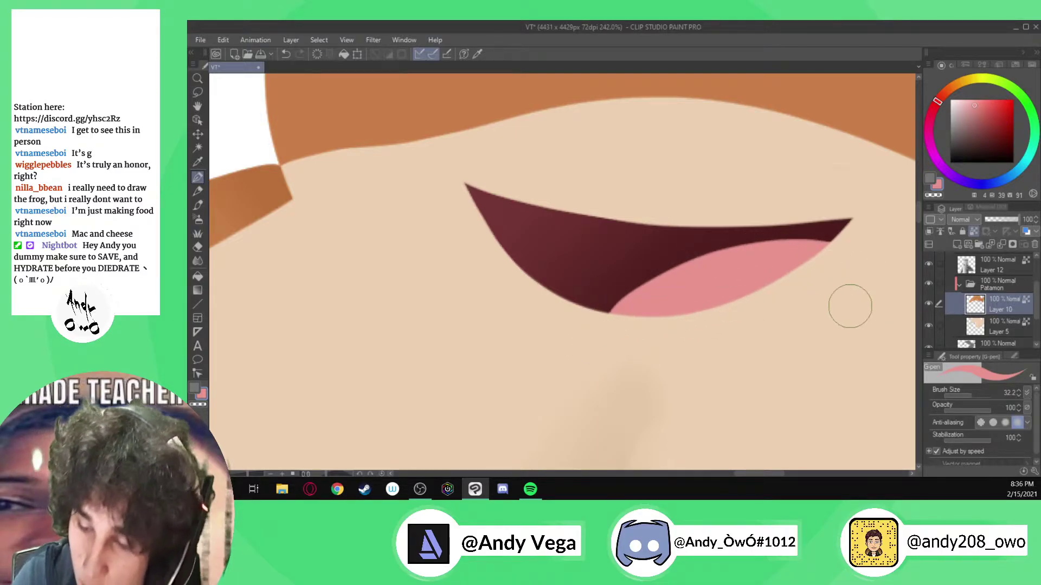
{"action": "scroll", "coordinate": [725, 372], "scroll_direction": "down", "scroll_amount": 4}
{"action": "scroll", "coordinate": [704, 389], "scroll_direction": "down", "scroll_amount": 3}
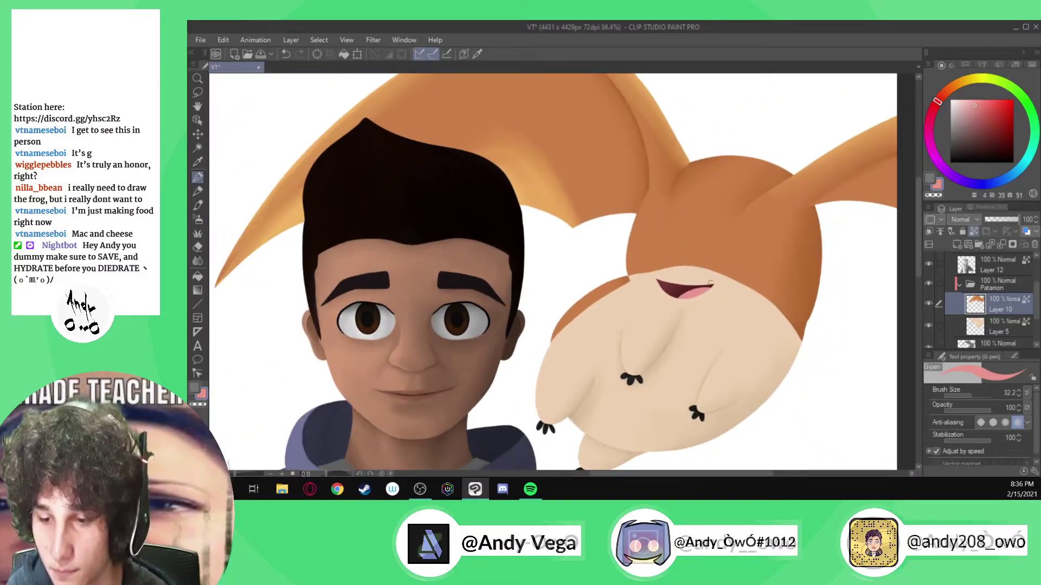
- Extend the pink tongue's upper edge and both ends so it reaches closer to the mouth's far corner
{"action": "scroll", "coordinate": [716, 297], "scroll_direction": "up", "scroll_amount": 3}
{"action": "scroll", "coordinate": [718, 298], "scroll_direction": "up", "scroll_amount": 5}
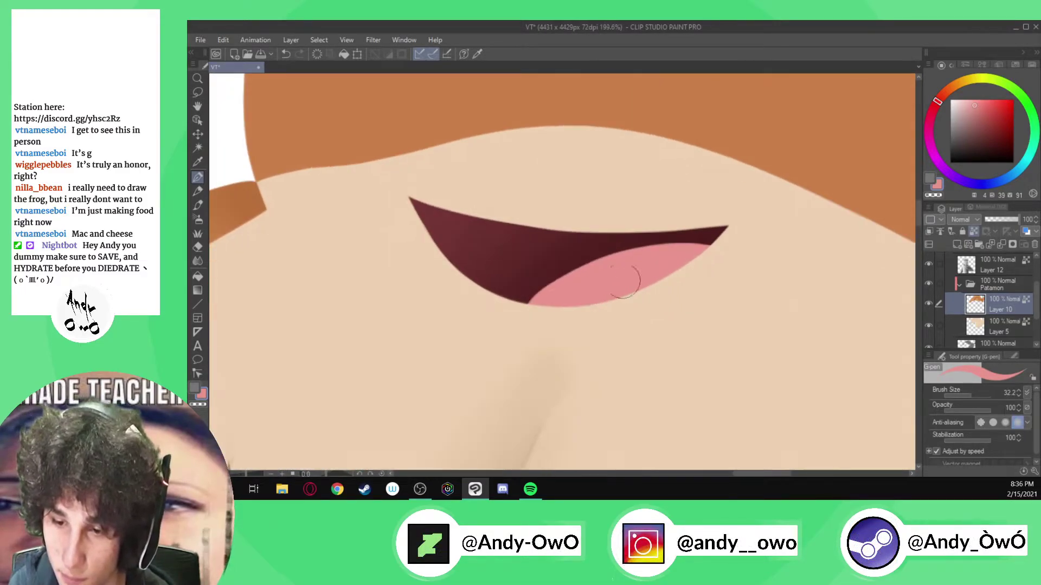
{"action": "mouse_move", "coordinate": [500, 318]}
{"action": "left_mouse_down"}
{"action": "mouse_move", "coordinate": [518, 295]}
{"action": "mouse_move", "coordinate": [613, 247]}
{"action": "mouse_move", "coordinate": [757, 216]}
{"action": "left_mouse_up"}
{"action": "left_click_drag", "start_coordinate": [482, 327], "coordinate": [517, 295]}
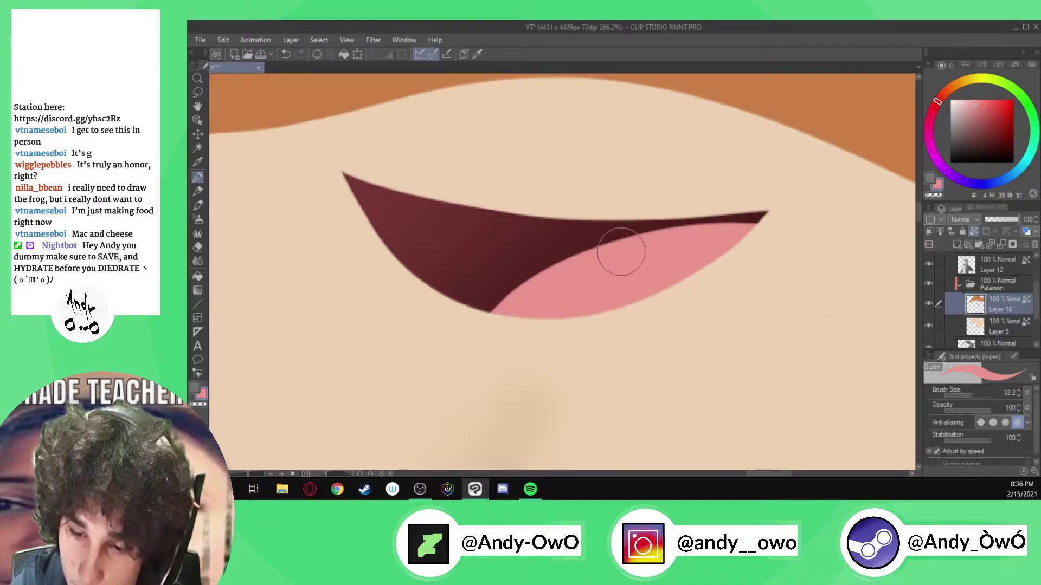
- Choose a darker pink (hue 5, saturation 44, value 86) and paint a short slanted crease across the middle of the tongue
{"action": "left_click", "coordinate": [666, 279], "text": "alt"}
{"action": "left_click", "coordinate": [978, 106]}
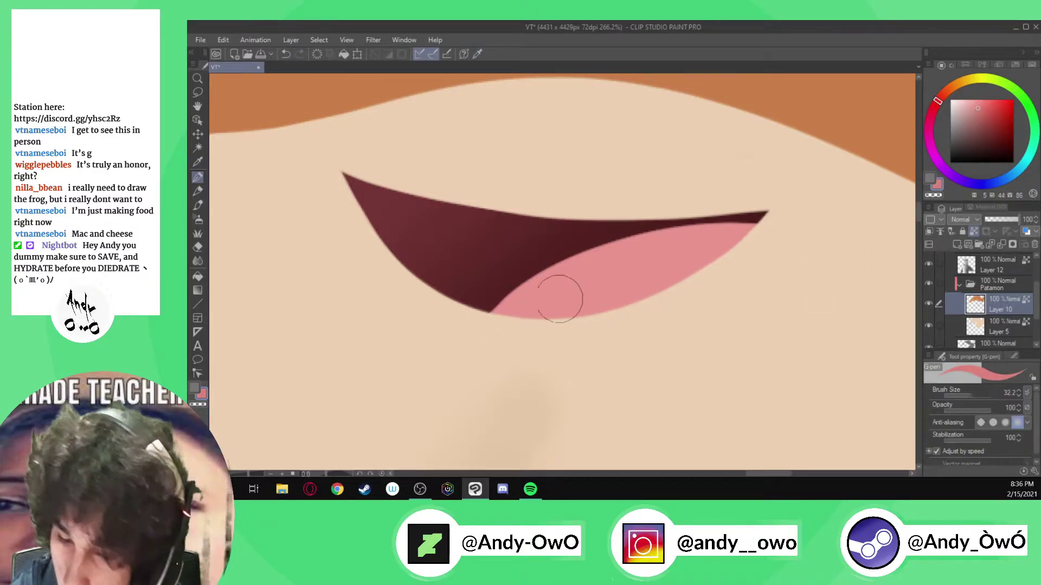
{"action": "mouse_move", "coordinate": [550, 310]}
{"action": "left_mouse_down"}
{"action": "mouse_move", "coordinate": [654, 260]}
{"action": "mouse_move", "coordinate": [729, 247]}
{"action": "left_mouse_up"}
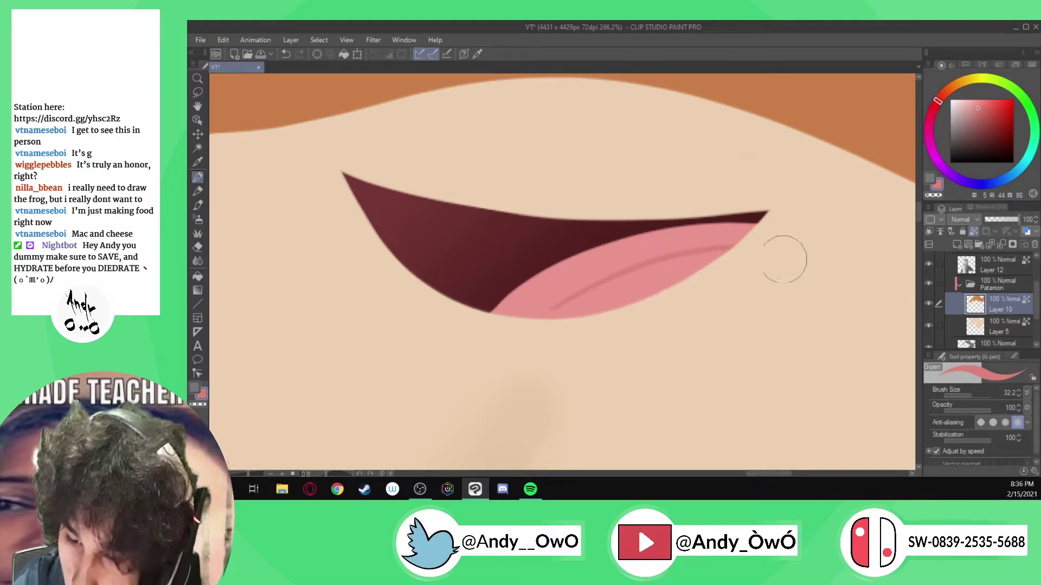
{"action": "scroll", "coordinate": [666, 298], "scroll_direction": "down", "scroll_amount": 10}
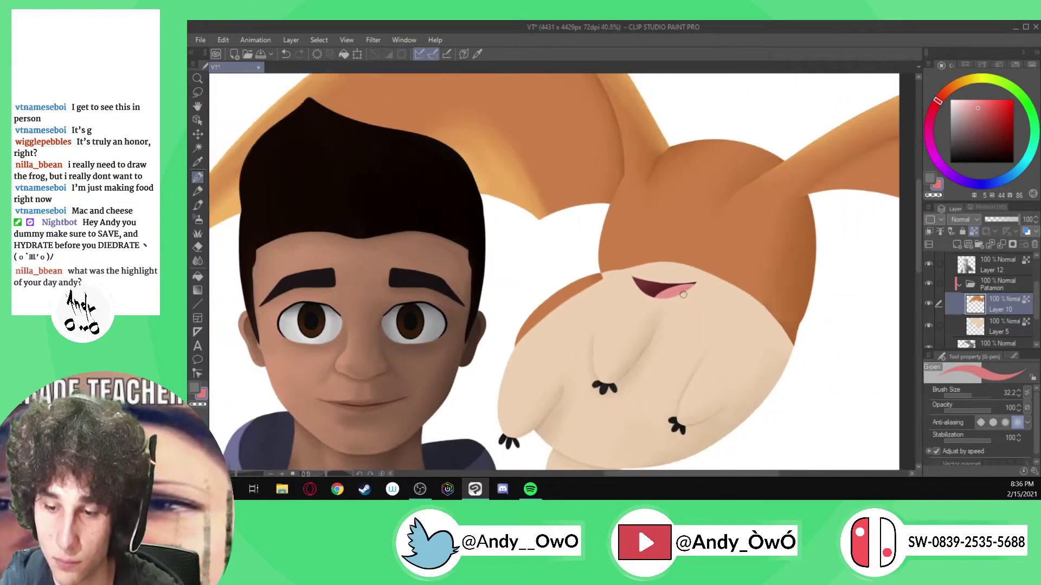
{"action": "scroll", "coordinate": [684, 294], "scroll_direction": "up", "scroll_amount": 3}
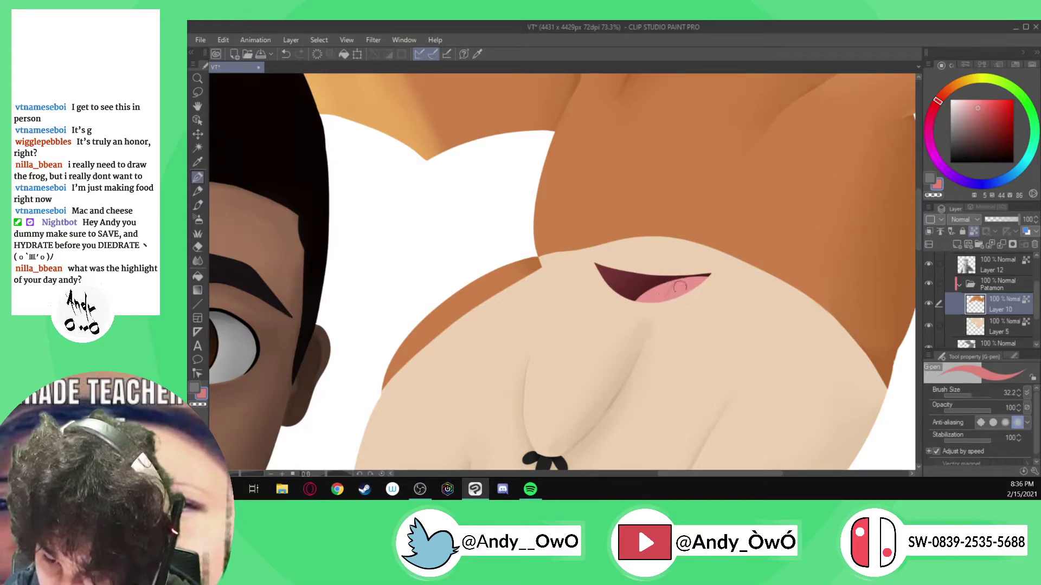
{"action": "scroll", "coordinate": [681, 300], "scroll_direction": "up", "scroll_amount": 6}
{"action": "left_click_drag", "start_coordinate": [652, 309], "coordinate": [700, 236]}
{"action": "mouse_move", "coordinate": [652, 310]}
{"action": "left_mouse_down"}
{"action": "mouse_move", "coordinate": [713, 230]}
{"action": "mouse_move", "coordinate": [655, 313]}
{"action": "mouse_move", "coordinate": [697, 223]}
{"action": "left_mouse_up"}
- Soften the tongue crease with the Blend tool at brush size 4.2 and the fourth hardness level
{"action": "left_click", "coordinate": [198, 262]}
{"action": "scroll", "coordinate": [720, 302], "scroll_direction": "up", "scroll_amount": 1}
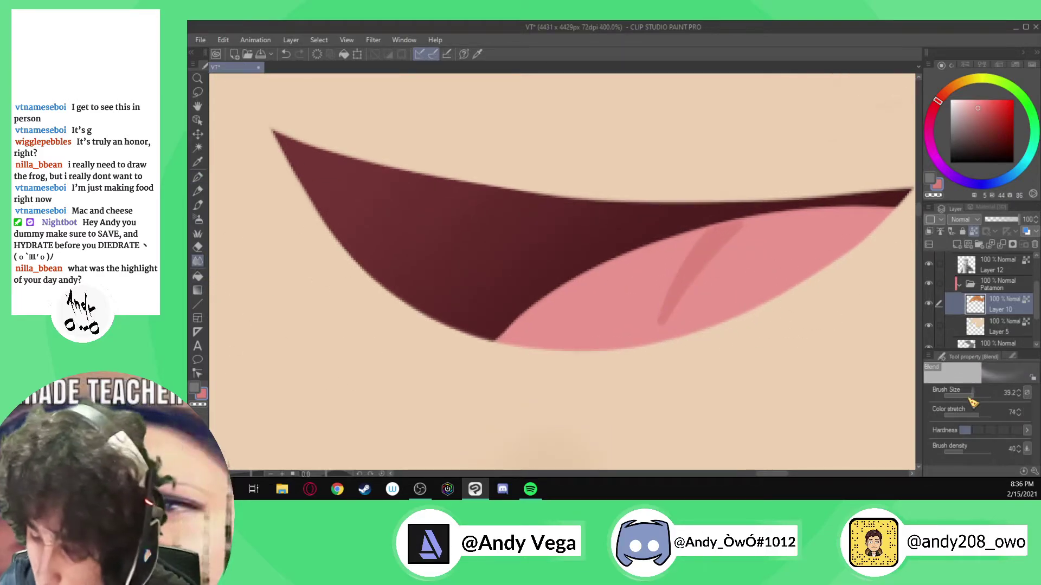
{"action": "left_click_drag", "start_coordinate": [972, 395], "coordinate": [967, 395]}
{"action": "left_click", "coordinate": [1002, 430]}
{"action": "mouse_move", "coordinate": [664, 320]}
{"action": "left_mouse_down"}
{"action": "mouse_move", "coordinate": [671, 300]}
{"action": "mouse_move", "coordinate": [671, 310]}
{"action": "left_mouse_up"}
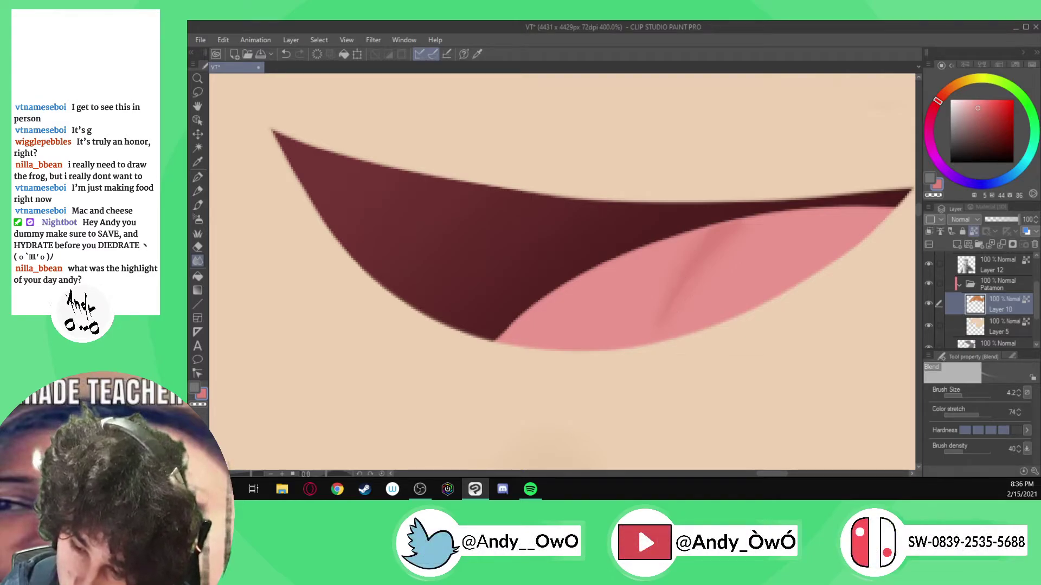
{"action": "scroll", "coordinate": [673, 270], "scroll_direction": "down", "scroll_amount": 7}
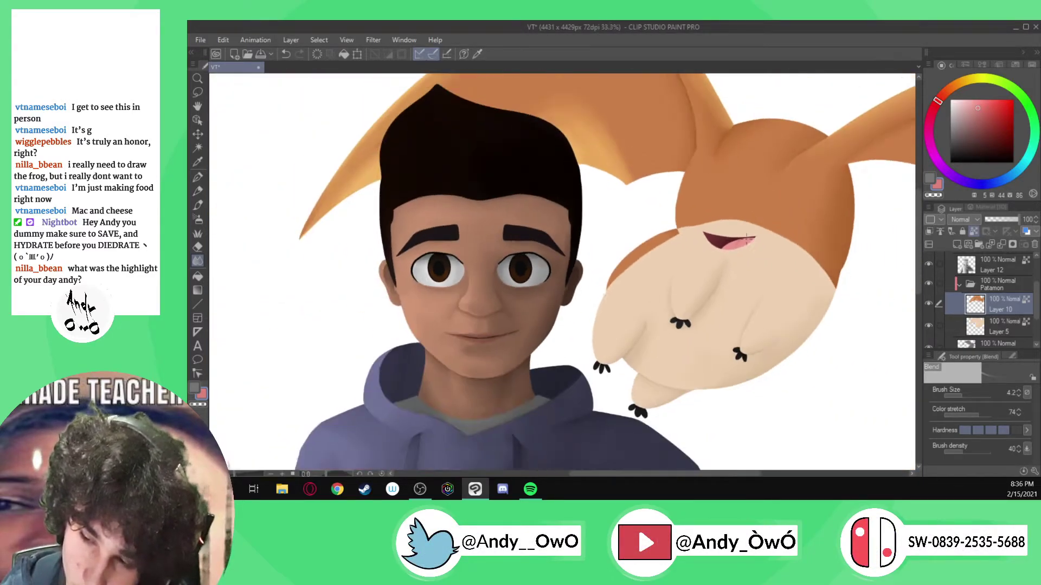
{"action": "scroll", "coordinate": [775, 193], "scroll_direction": "up", "scroll_amount": 4}
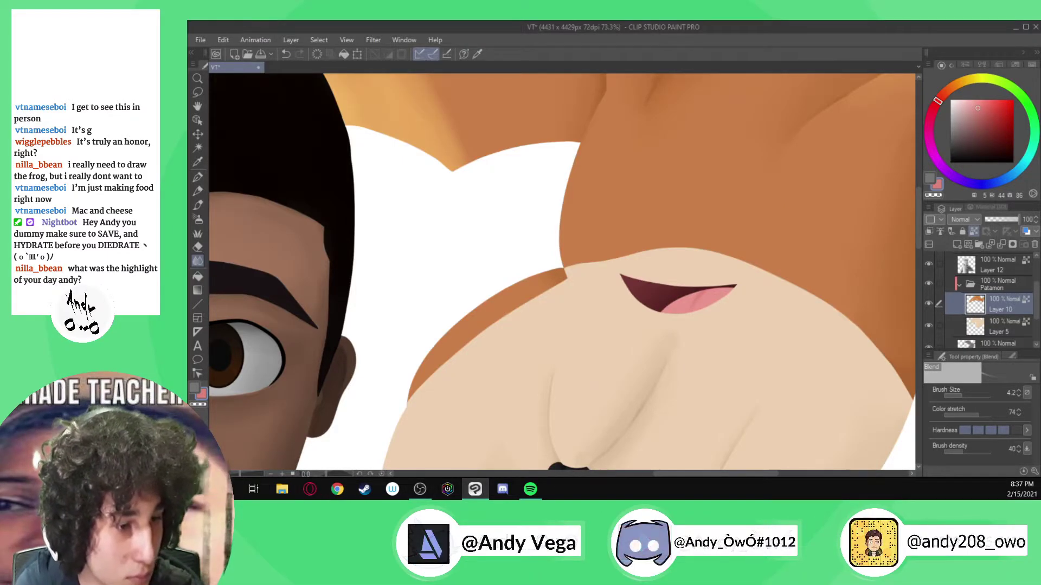
{"action": "key", "text": "alt+Tab"}
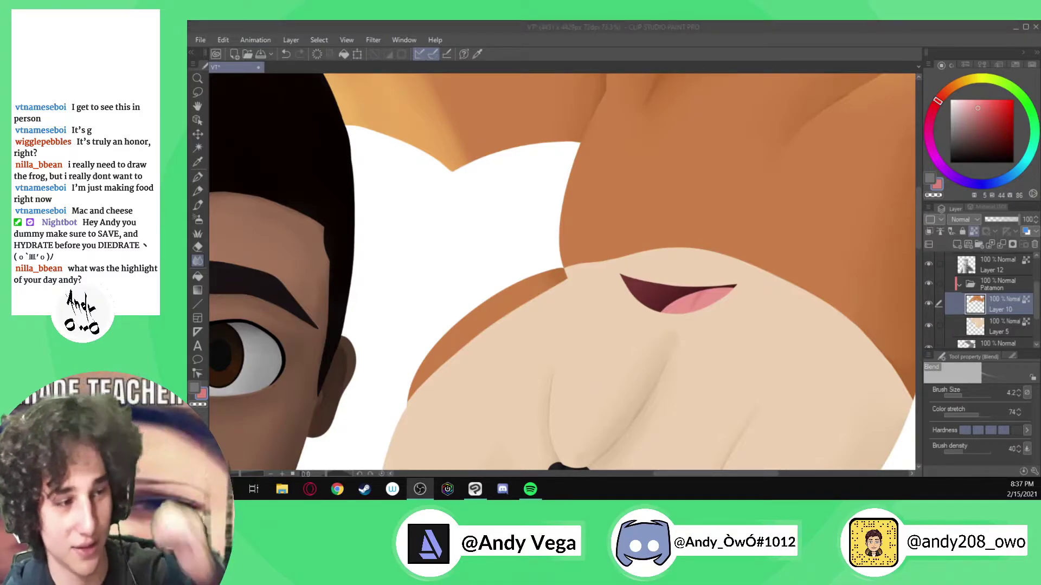
{"action": "scroll", "coordinate": [248, 400], "scroll_direction": "down", "scroll_amount": 5}
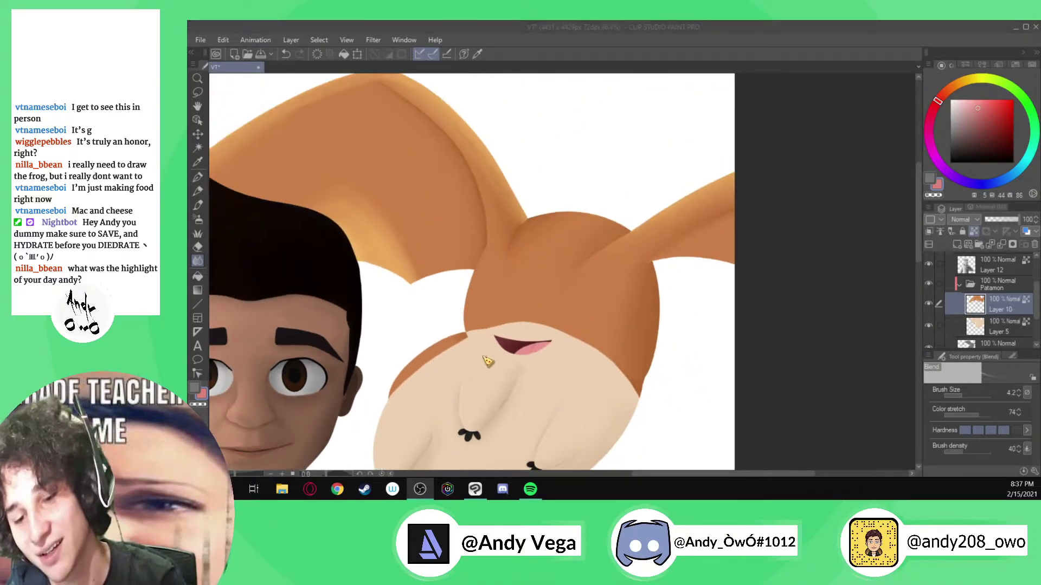
{"action": "scroll", "coordinate": [518, 364], "scroll_direction": "up", "scroll_amount": 5}
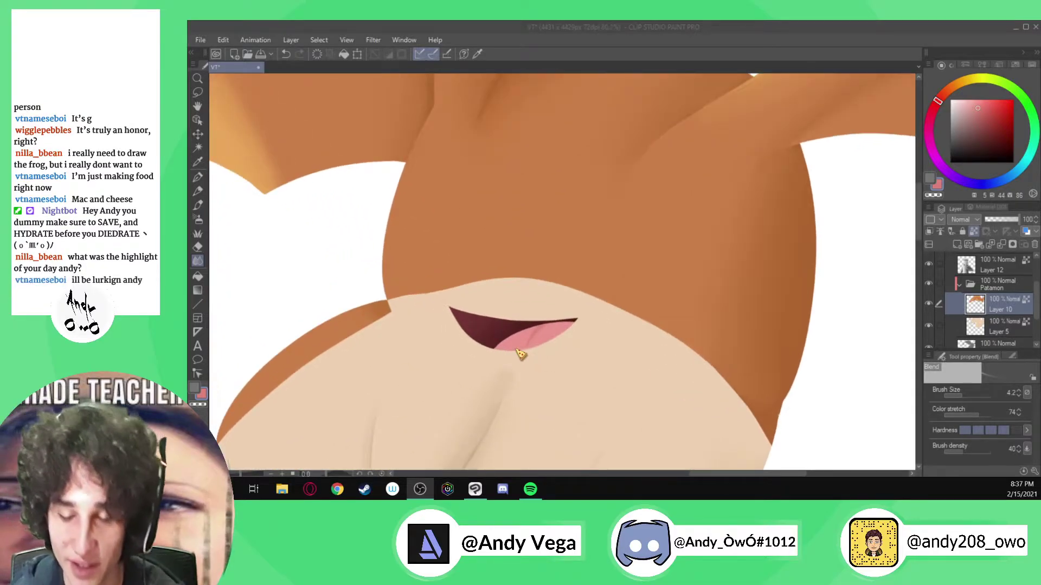
{"action": "scroll", "coordinate": [523, 353], "scroll_direction": "down", "scroll_amount": 2}
{"action": "scroll", "coordinate": [413, 319], "scroll_direction": "up", "scroll_amount": 4}
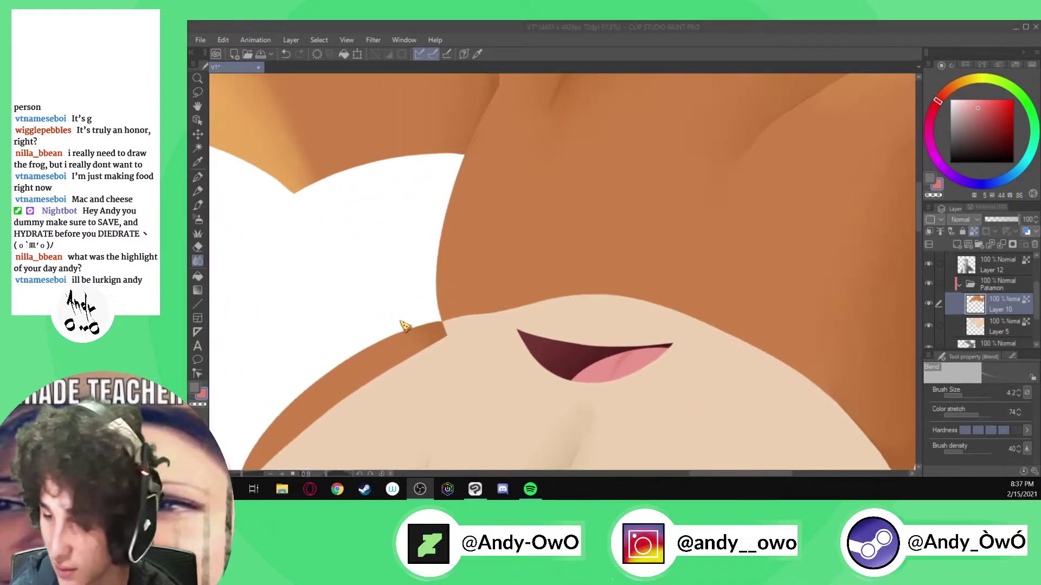
{"action": "right_click", "coordinate": [544, 262]}
{"action": "left_click", "coordinate": [549, 263]}
{"action": "right_click", "coordinate": [551, 263]}
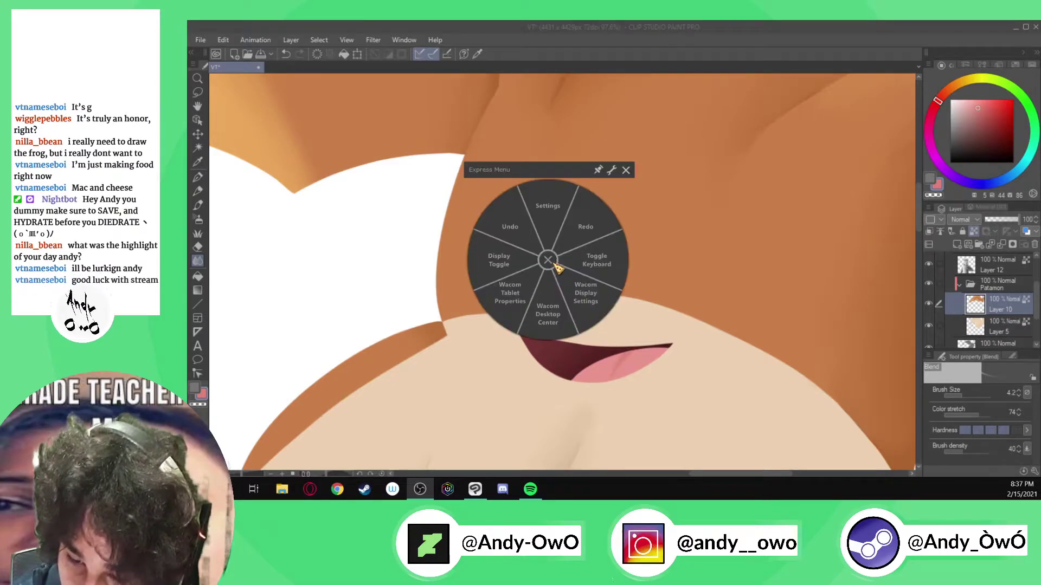
{"action": "left_click", "coordinate": [559, 264]}
{"action": "left_click", "coordinate": [565, 260]}
- Sample the body orange and smooth the boundary between the orange face and cream muzzle using the G-pen at size 32.2
{"action": "left_click", "coordinate": [567, 256], "text": "alt"}
{"action": "key", "text": "p"}
{"action": "scroll", "coordinate": [473, 309], "scroll_direction": "up", "scroll_amount": 3}
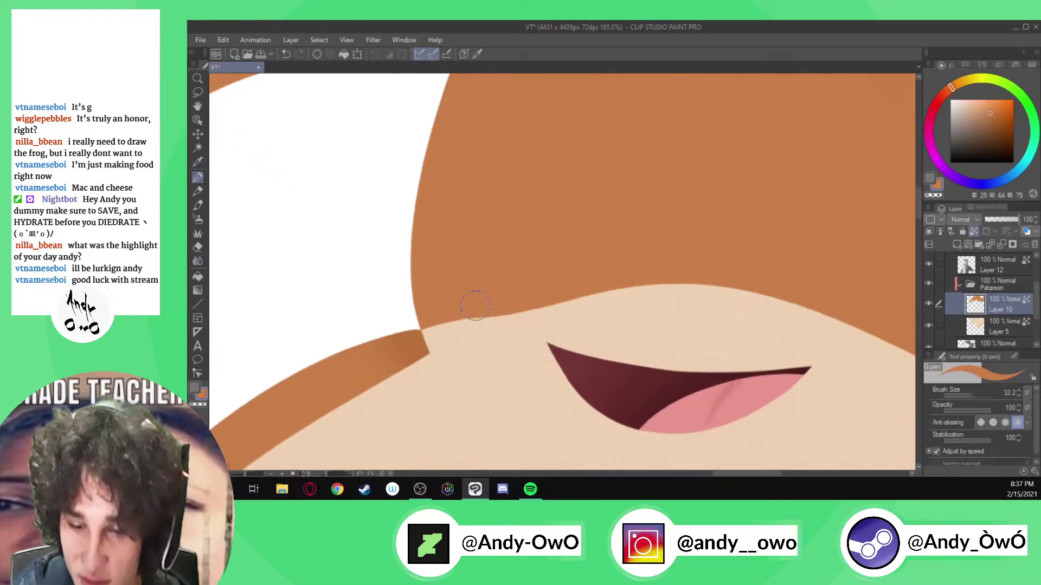
{"action": "scroll", "coordinate": [476, 306], "scroll_direction": "down", "scroll_amount": 2}
{"action": "scroll", "coordinate": [399, 293], "scroll_direction": "up", "scroll_amount": 2}
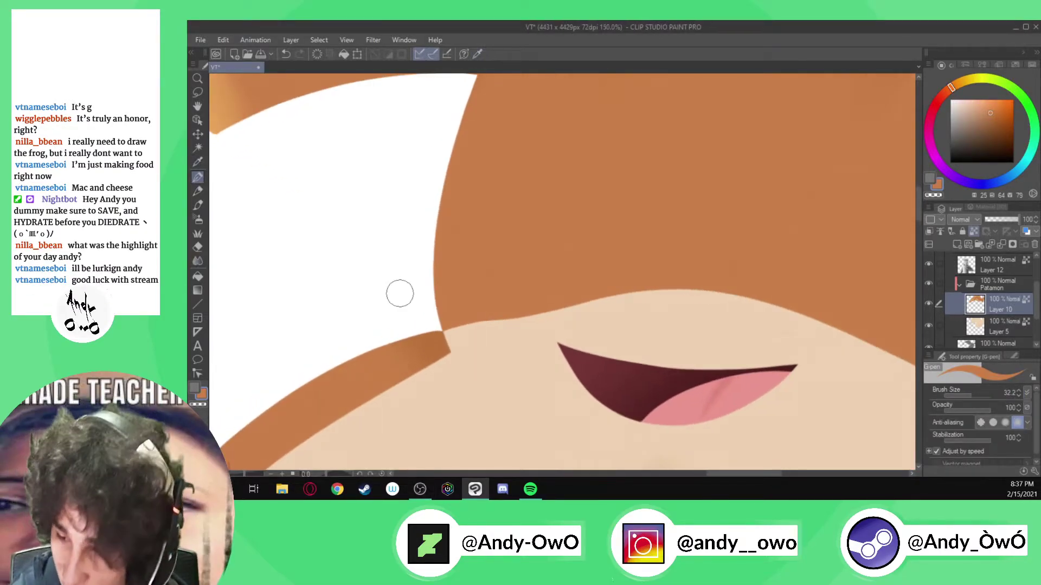
{"action": "scroll", "coordinate": [458, 331], "scroll_direction": "up", "scroll_amount": 1}
{"action": "scroll", "coordinate": [458, 331], "scroll_direction": "up", "scroll_amount": 2}
{"action": "scroll", "coordinate": [572, 249], "scroll_direction": "down", "scroll_amount": 4}
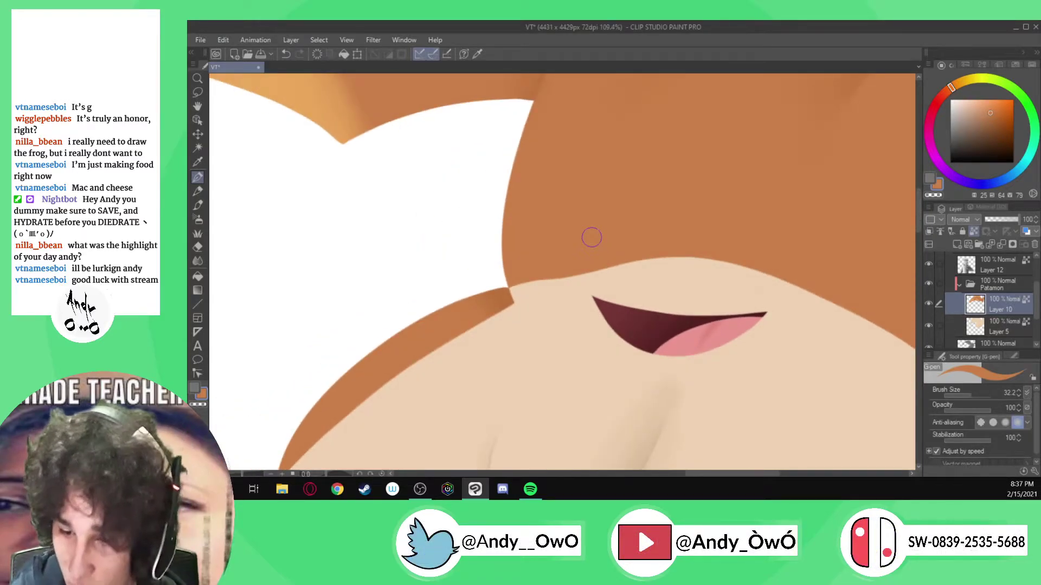
{"action": "scroll", "coordinate": [501, 288], "scroll_direction": "up", "scroll_amount": 3}
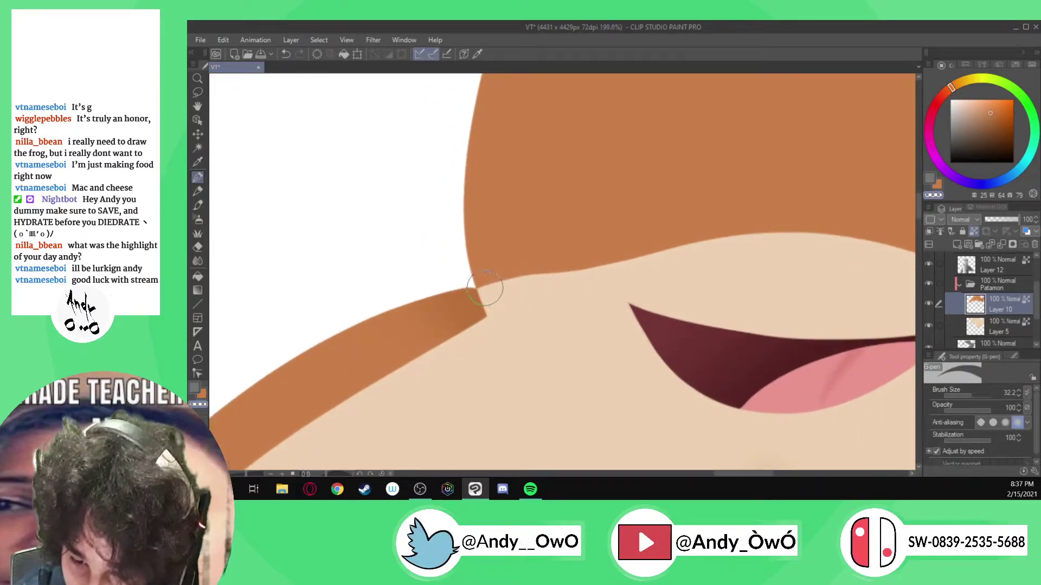
{"action": "mouse_move", "coordinate": [533, 277]}
{"action": "left_mouse_down"}
{"action": "mouse_move", "coordinate": [732, 239]}
{"action": "mouse_move", "coordinate": [795, 242]}
{"action": "left_mouse_up"}
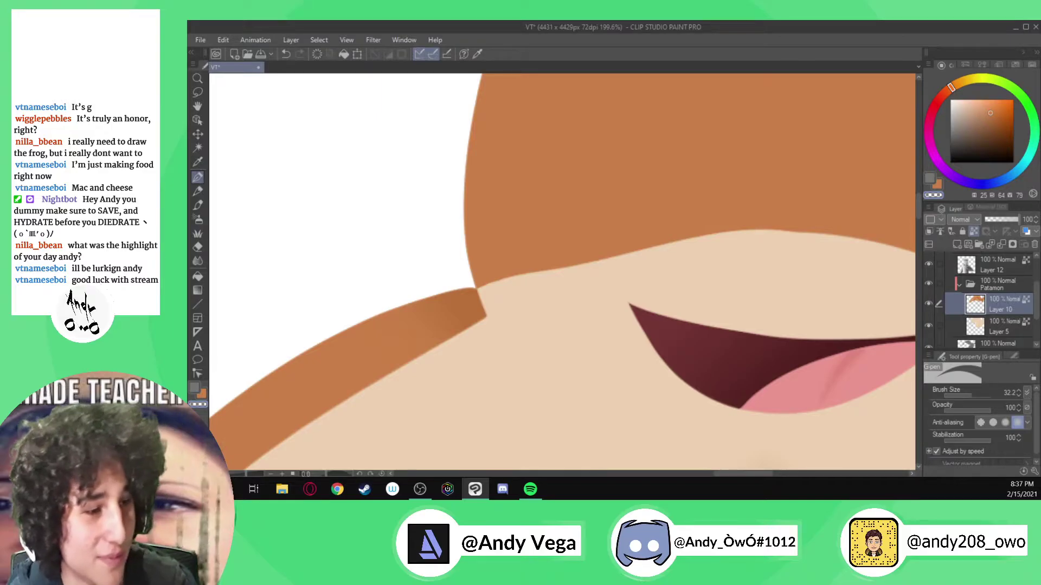
- Reshape the orange edge above the mouth into an even arch running down to both cheeks with the G-pen
{"action": "scroll", "coordinate": [418, 317], "scroll_direction": "down", "scroll_amount": 5}
{"action": "scroll", "coordinate": [571, 285], "scroll_direction": "up", "scroll_amount": 4}
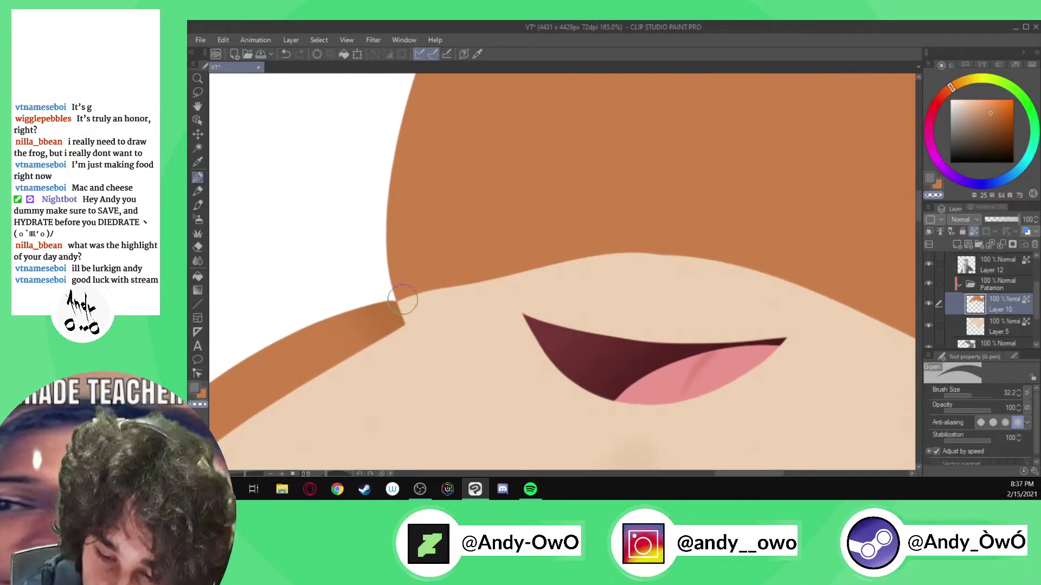
{"action": "mouse_move", "coordinate": [547, 265]}
{"action": "left_mouse_down"}
{"action": "mouse_move", "coordinate": [616, 248]}
{"action": "mouse_move", "coordinate": [691, 248]}
{"action": "mouse_move", "coordinate": [834, 297]}
{"action": "left_mouse_up"}
{"action": "mouse_move", "coordinate": [534, 272]}
{"action": "left_mouse_down"}
{"action": "mouse_move", "coordinate": [592, 256]}
{"action": "mouse_move", "coordinate": [709, 256]}
{"action": "mouse_move", "coordinate": [801, 287]}
{"action": "left_mouse_up"}
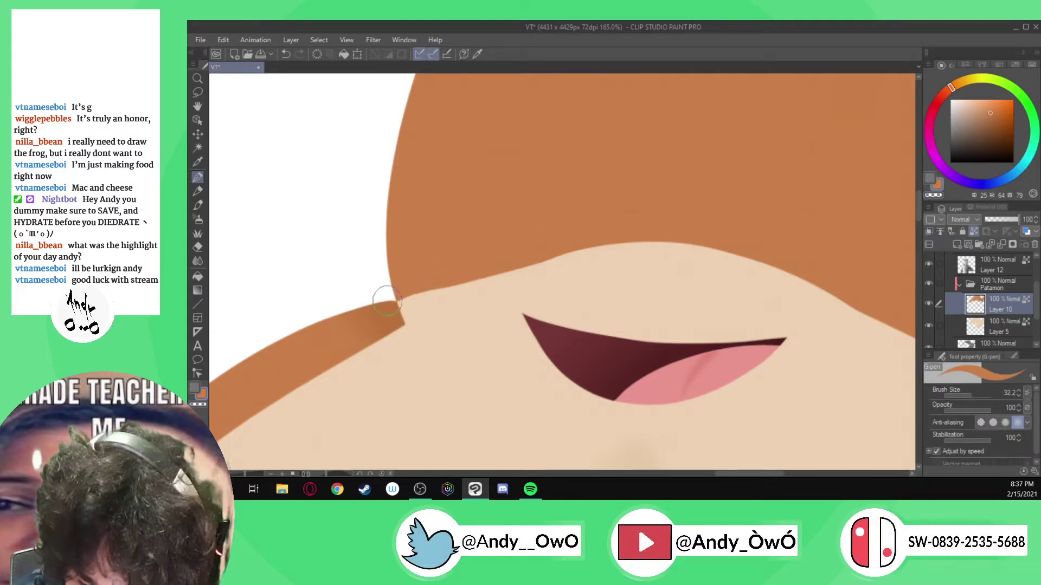
{"action": "mouse_move", "coordinate": [384, 290]}
{"action": "left_mouse_down"}
{"action": "mouse_move", "coordinate": [412, 299]}
{"action": "mouse_move", "coordinate": [653, 246]}
{"action": "left_mouse_up"}
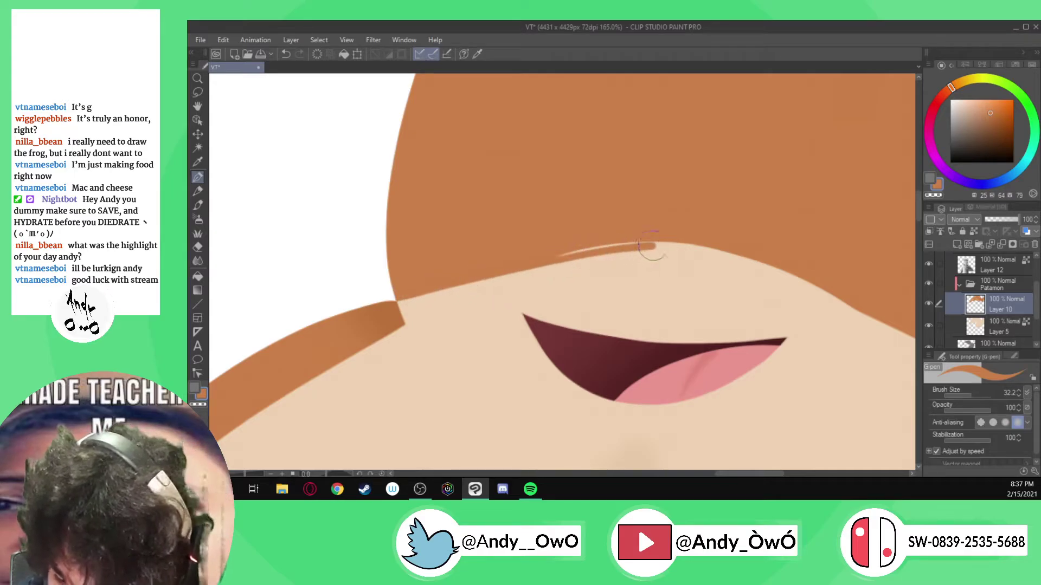
{"action": "key", "text": "ctrl+z"}
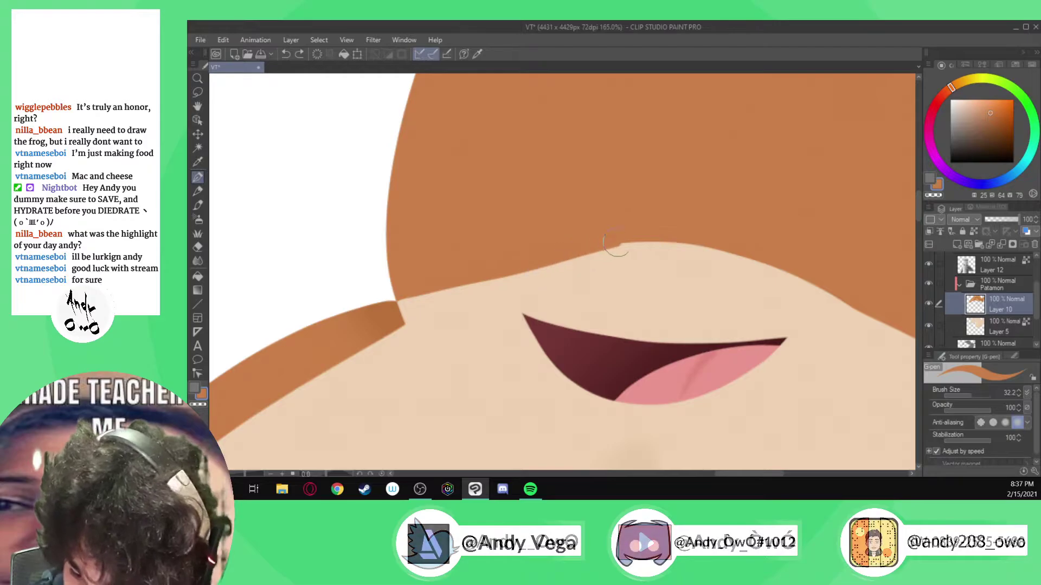
{"action": "scroll", "coordinate": [544, 293], "scroll_direction": "down", "scroll_amount": 5}
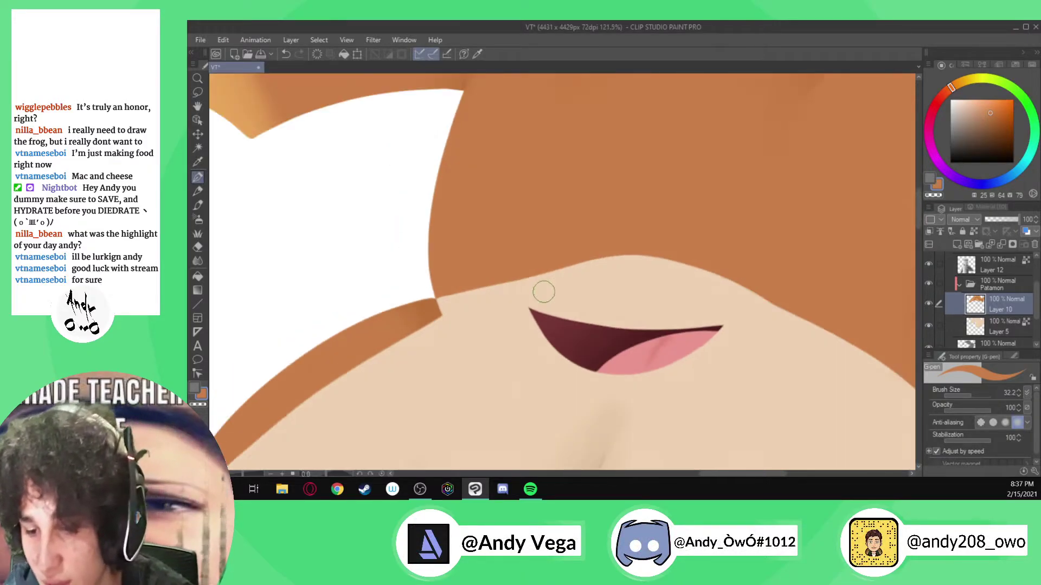
{"action": "scroll", "coordinate": [832, 339], "scroll_direction": "up", "scroll_amount": 3}
{"action": "scroll", "coordinate": [499, 279], "scroll_direction": "up", "scroll_amount": 2}
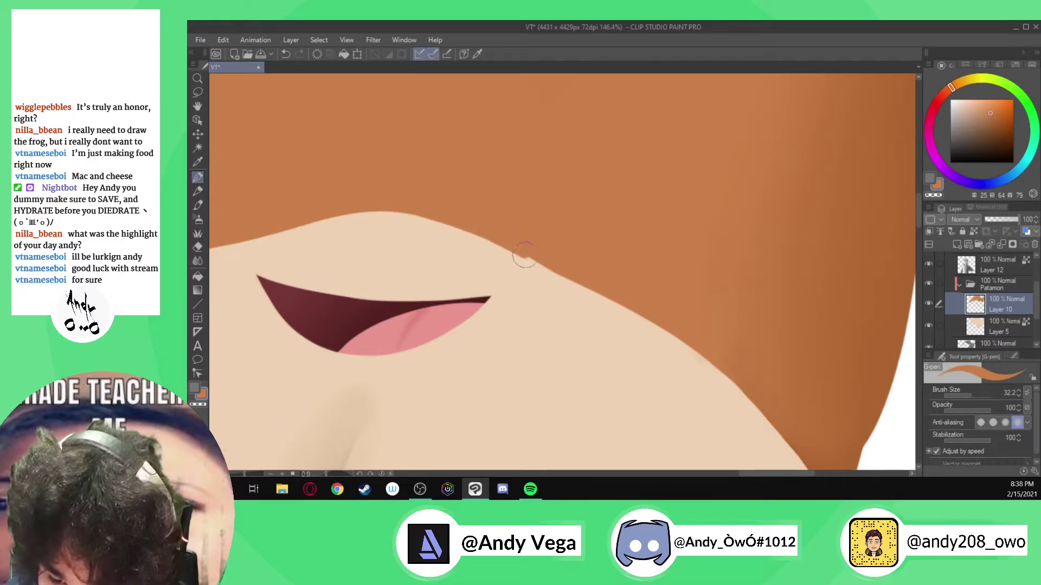
{"action": "scroll", "coordinate": [641, 301], "scroll_direction": "down", "scroll_amount": 2}
{"action": "scroll", "coordinate": [641, 302], "scroll_direction": "down", "scroll_amount": 2}
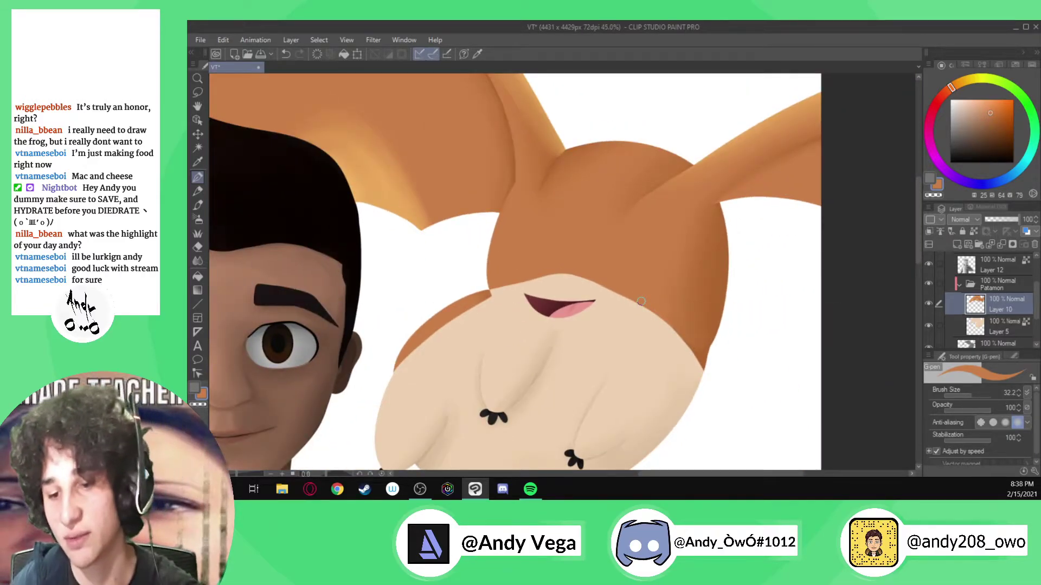
{"action": "scroll", "coordinate": [641, 301], "scroll_direction": "up", "scroll_amount": 1}
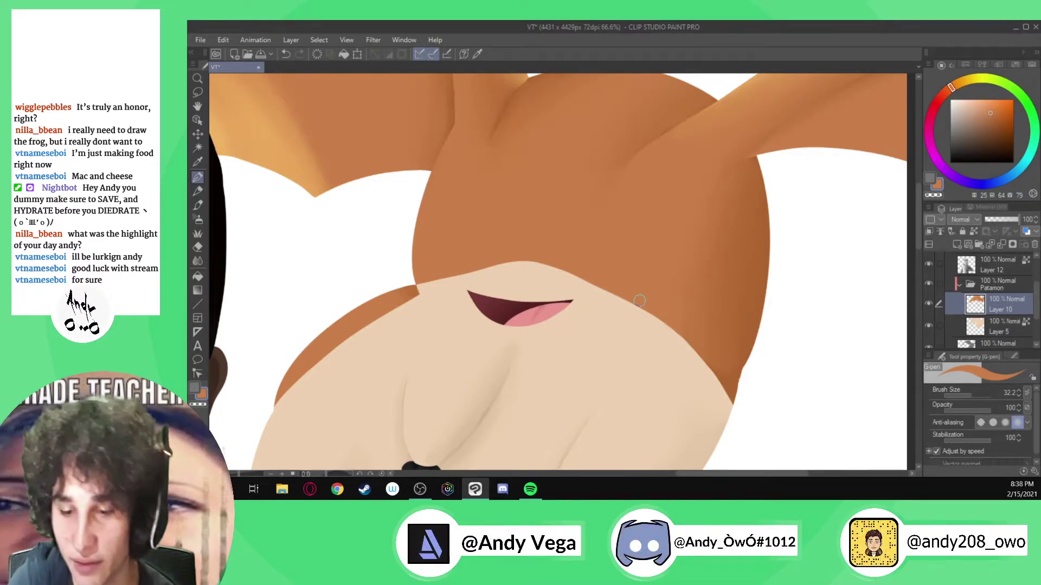
{"action": "scroll", "coordinate": [585, 303], "scroll_direction": "down", "scroll_amount": 1}
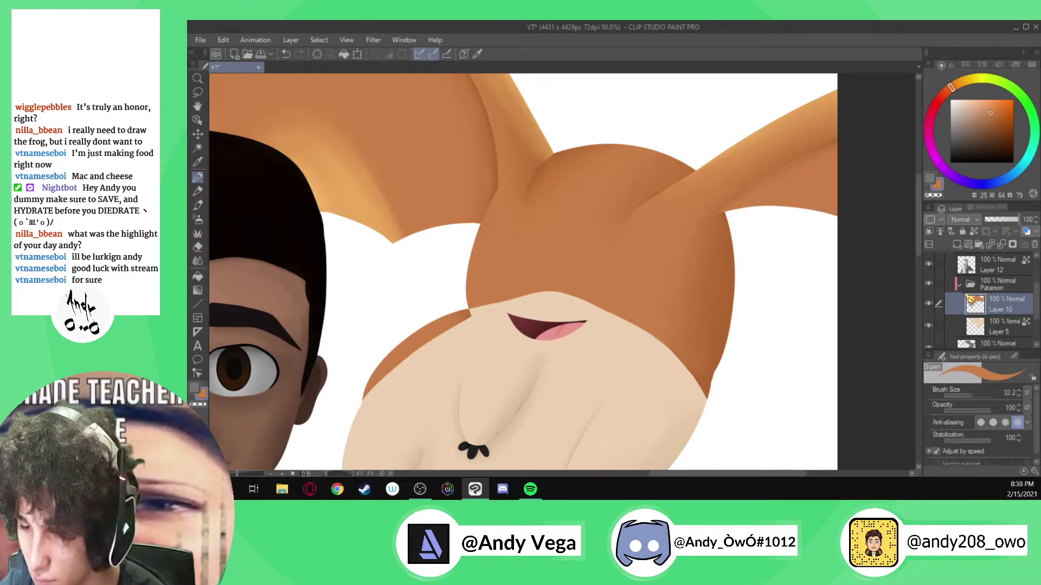
- Collapse the Patamon folder, select Layer 3 Copy 3, and briefly hide the folder to view the grey silhouette beneath
{"action": "left_click", "coordinate": [959, 284]}
{"action": "left_click", "coordinate": [992, 297]}
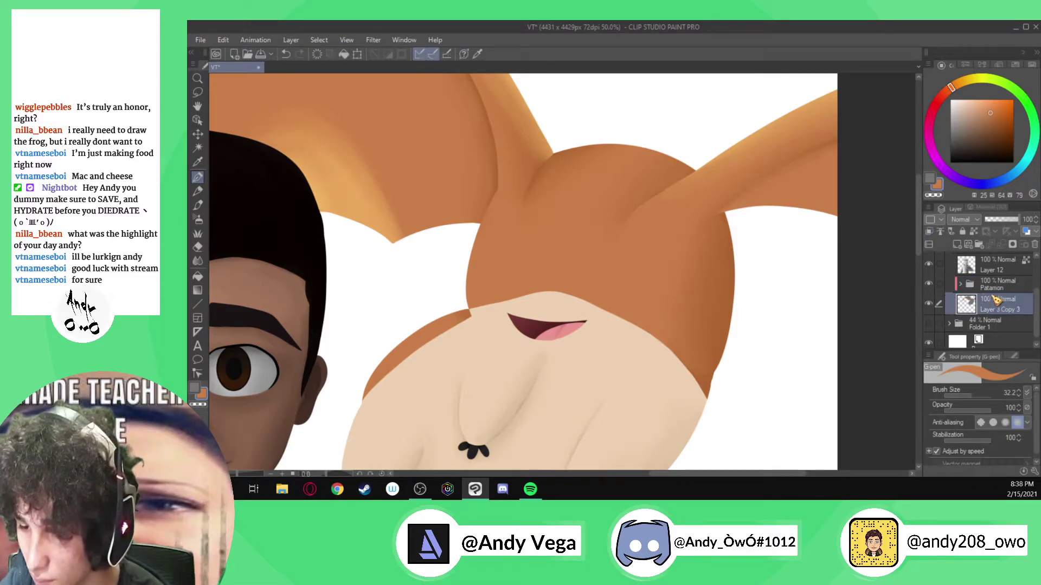
{"action": "left_click", "coordinate": [928, 283]}
{"action": "scroll", "coordinate": [843, 248], "scroll_direction": "down", "scroll_amount": 1}
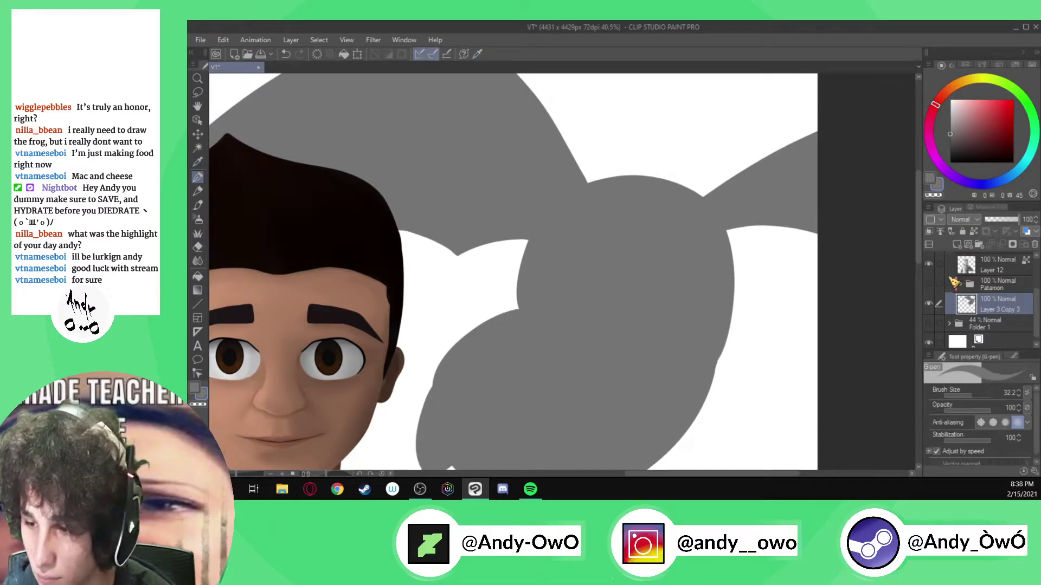
{"action": "key", "text": "ctrl+z"}
- Choose a dark grey (hue 0, saturation 0, value 30) and the Line brush from the Marker group at size 132.9
{"action": "left_click", "coordinate": [950, 141]}
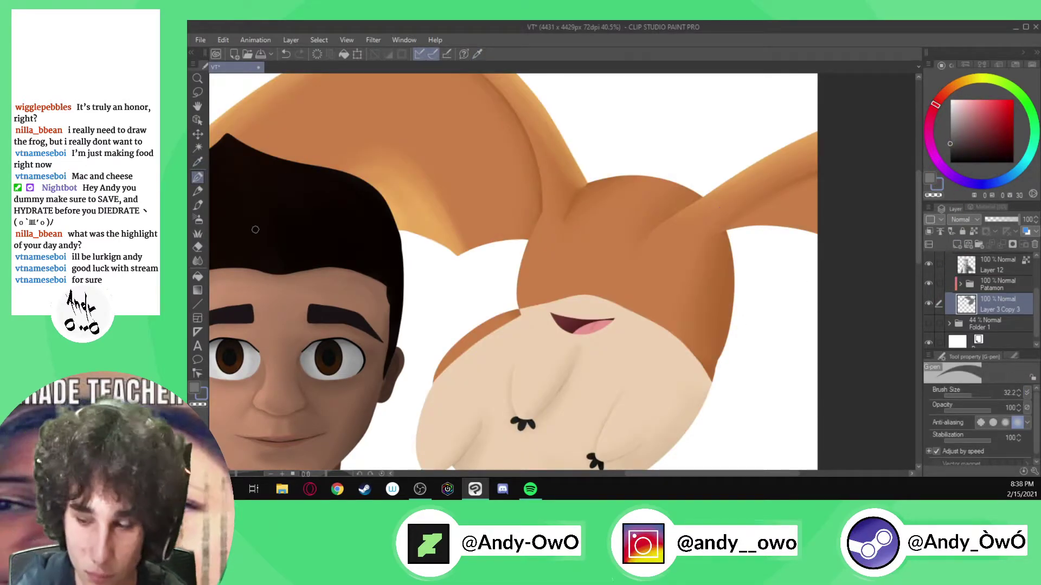
{"action": "left_click", "coordinate": [942, 356]}
{"action": "left_click", "coordinate": [983, 371]}
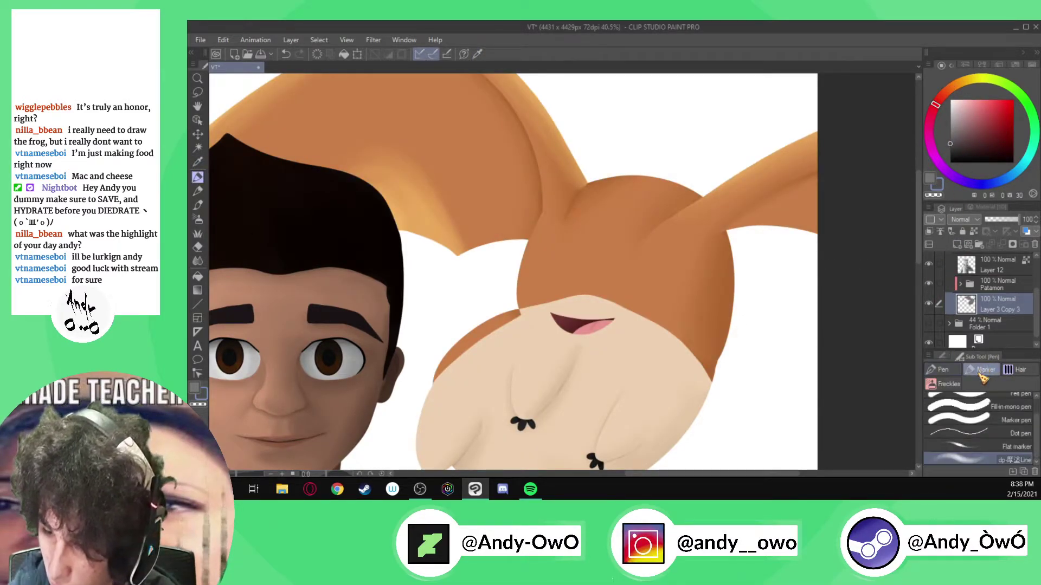
{"action": "left_click", "coordinate": [943, 356]}
{"action": "left_click_drag", "start_coordinate": [979, 397], "coordinate": [980, 397]}
- Try dark grey strokes along the creature's lower side, undo them, and lock transparent pixels on Layer 3 Copy 3
{"action": "scroll", "coordinate": [757, 311], "scroll_direction": "down", "scroll_amount": 3}
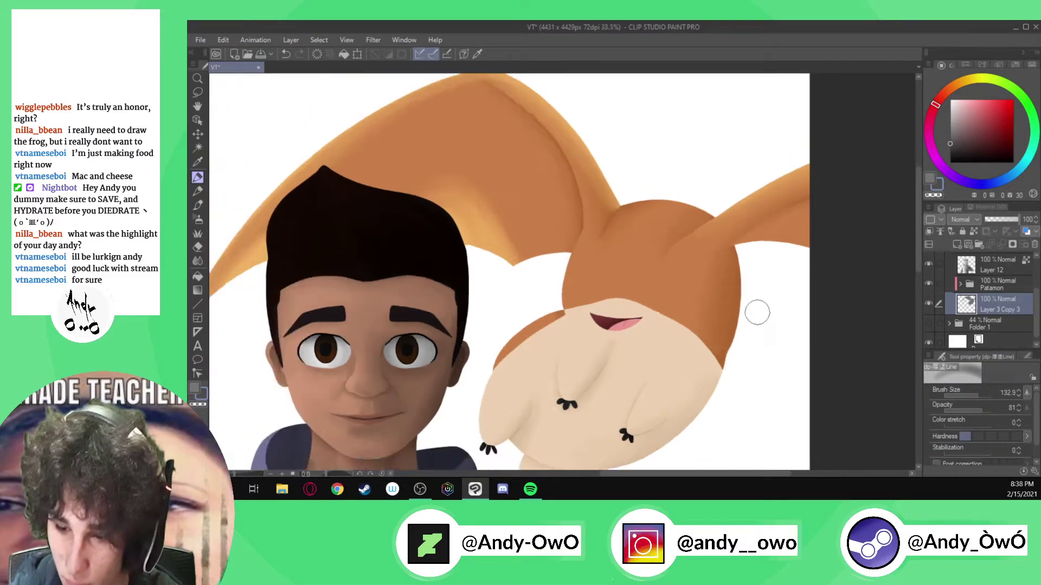
{"action": "mouse_move", "coordinate": [735, 353]}
{"action": "left_mouse_down"}
{"action": "mouse_move", "coordinate": [707, 396]}
{"action": "mouse_move", "coordinate": [724, 401]}
{"action": "mouse_move", "coordinate": [794, 336]}
{"action": "mouse_move", "coordinate": [755, 422]}
{"action": "left_mouse_up"}
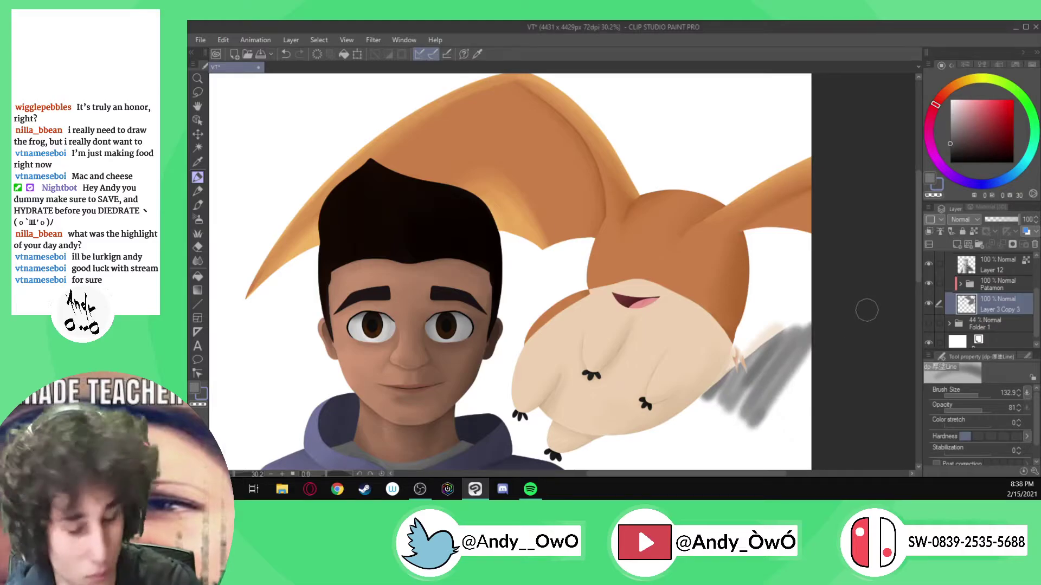
{"action": "key", "text": "ctrl+z"}
{"action": "key", "text": "ctrl+z"}
{"action": "key", "text": "ctrl+z"}
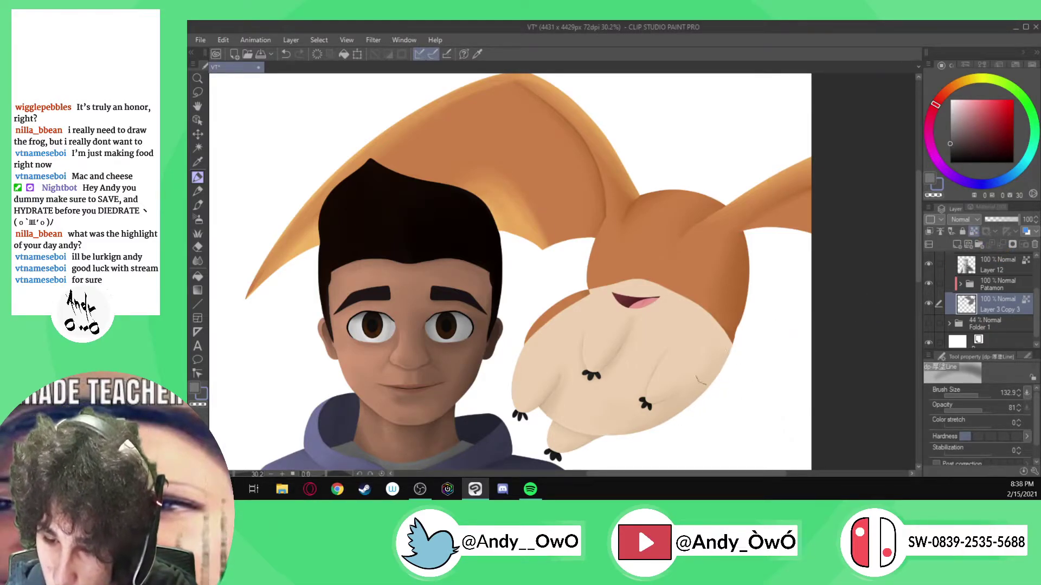
- Set the Patamon folder to Multiply and paint dark grey shadow on Layer 3 Copy 3 across the lower belly and outer head
{"action": "left_click", "coordinate": [997, 286]}
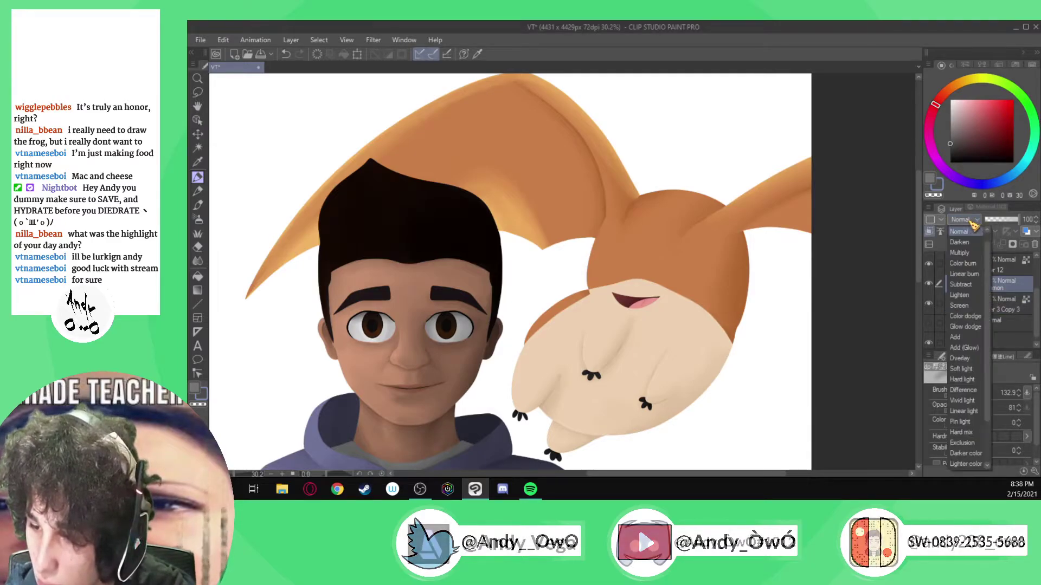
{"action": "left_click", "coordinate": [976, 262]}
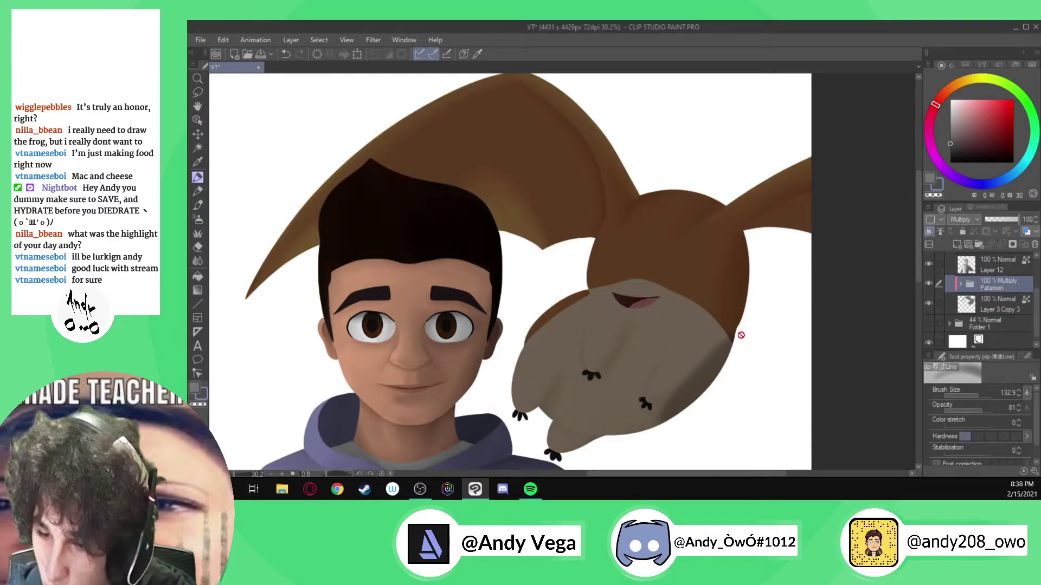
{"action": "left_click", "coordinate": [986, 302]}
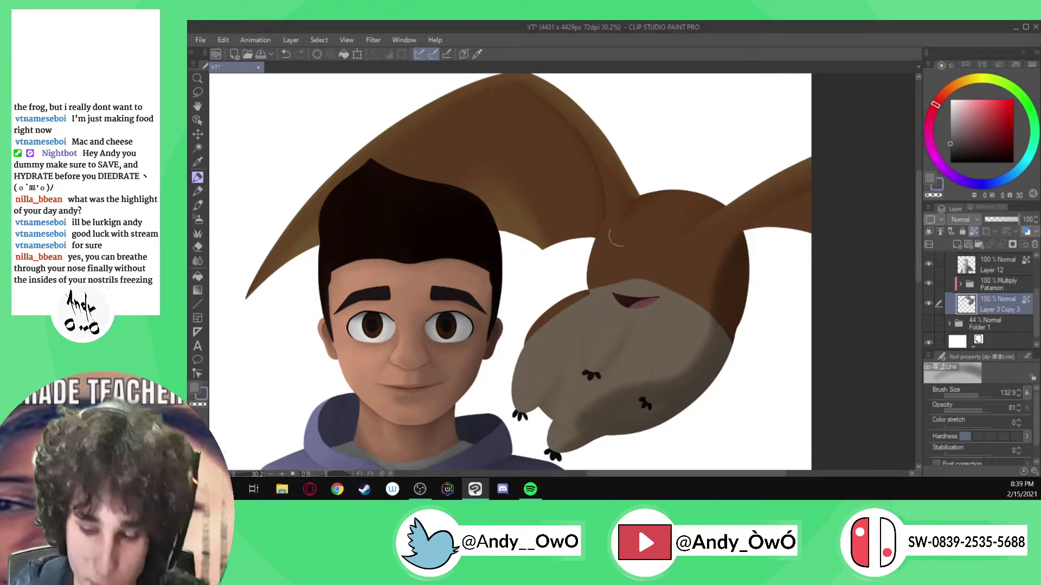
- Choose a light grey and paint light over the cheek, arms and face edge on the side facing the boy
{"action": "left_click", "coordinate": [950, 120]}
{"action": "left_click", "coordinate": [950, 111]}
{"action": "mouse_move", "coordinate": [539, 335]}
{"action": "left_mouse_down"}
{"action": "mouse_move", "coordinate": [550, 308]}
{"action": "mouse_move", "coordinate": [533, 340]}
{"action": "left_mouse_up"}
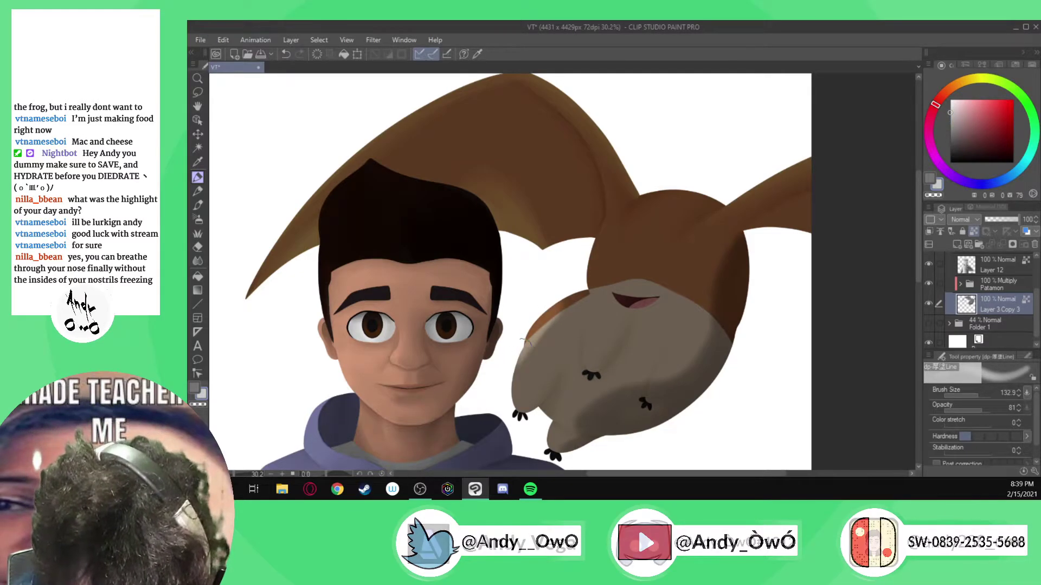
{"action": "mouse_move", "coordinate": [510, 402]}
{"action": "left_mouse_down"}
{"action": "mouse_move", "coordinate": [515, 376]}
{"action": "mouse_move", "coordinate": [542, 348]}
{"action": "mouse_move", "coordinate": [511, 399]}
{"action": "mouse_move", "coordinate": [589, 302]}
{"action": "mouse_move", "coordinate": [557, 356]}
{"action": "left_mouse_up"}
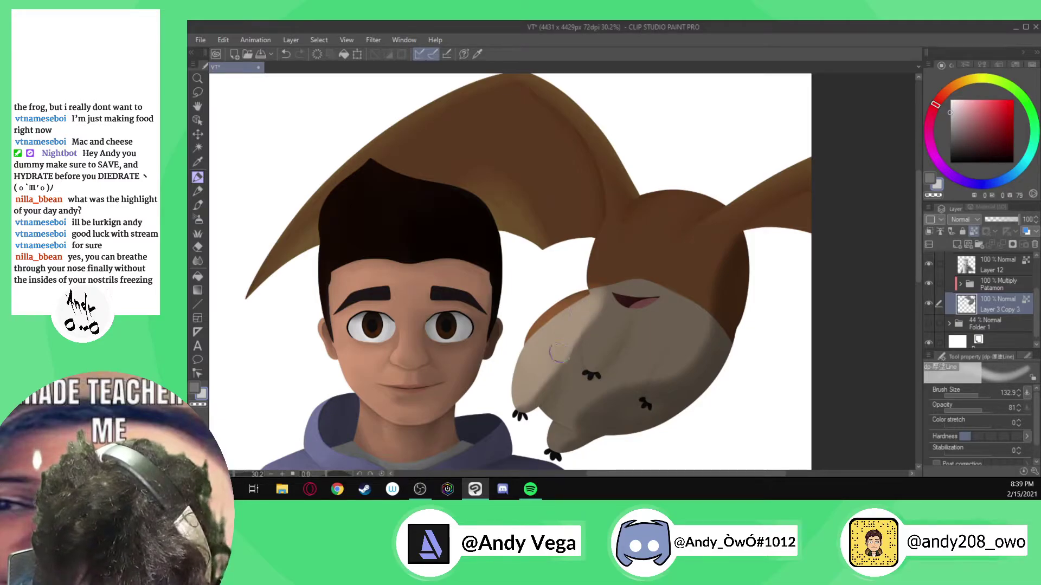
{"action": "mouse_move", "coordinate": [618, 303]}
{"action": "left_mouse_down"}
{"action": "mouse_move", "coordinate": [591, 374]}
{"action": "mouse_move", "coordinate": [601, 260]}
{"action": "mouse_move", "coordinate": [618, 239]}
{"action": "mouse_move", "coordinate": [599, 285]}
{"action": "mouse_move", "coordinate": [608, 255]}
{"action": "left_mouse_up"}
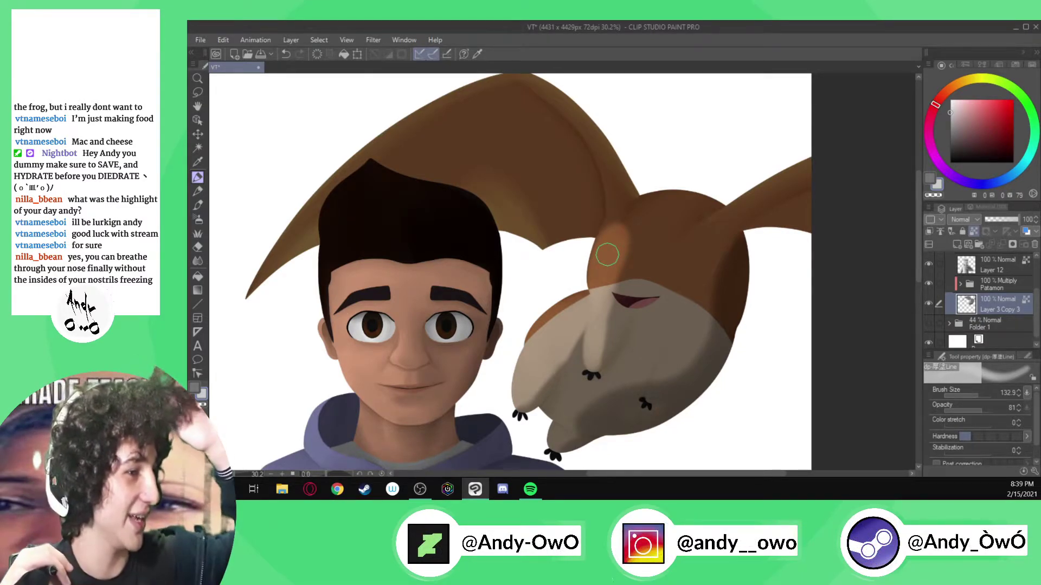
{"action": "key", "text": "alt+Tab"}
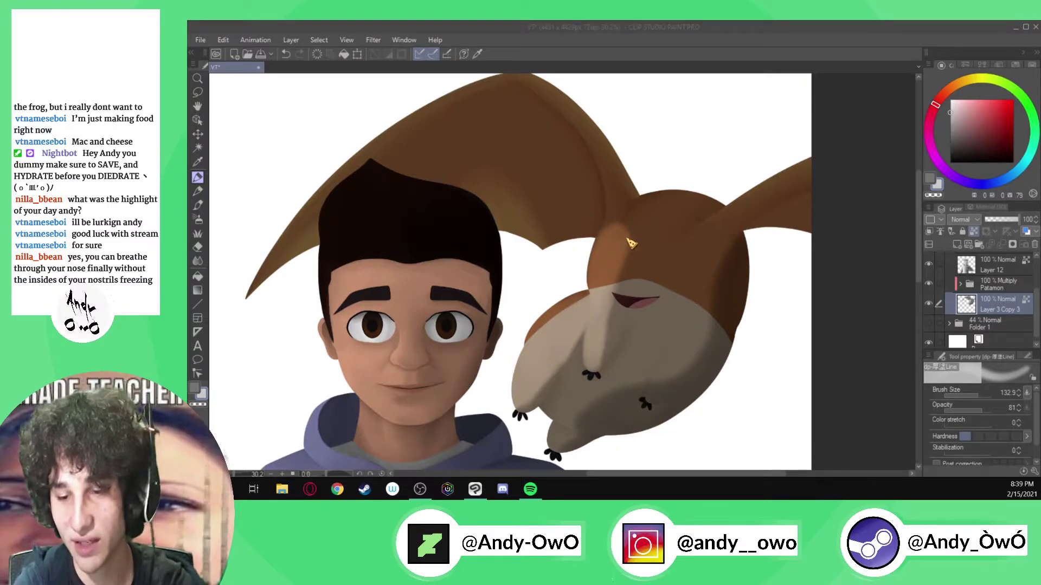
- Extend the light grey lighting across the forehead and the area above the mouth, up to the base of the ears
{"action": "scroll", "coordinate": [629, 243], "scroll_direction": "up", "scroll_amount": 3}
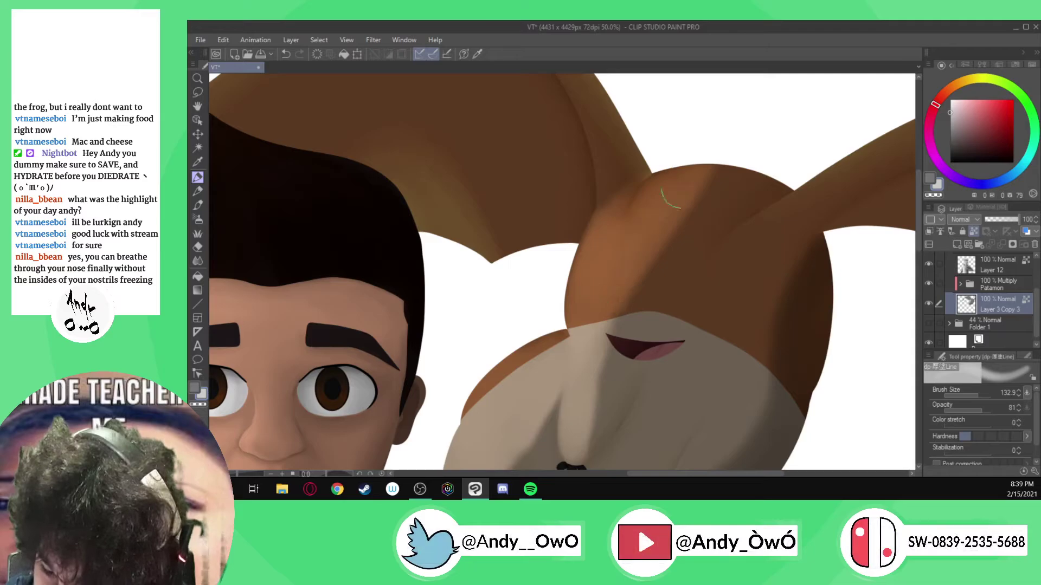
{"action": "mouse_move", "coordinate": [625, 325]}
{"action": "left_mouse_down"}
{"action": "mouse_move", "coordinate": [684, 302]}
{"action": "mouse_move", "coordinate": [679, 319]}
{"action": "mouse_move", "coordinate": [653, 329]}
{"action": "left_mouse_up"}
{"action": "mouse_move", "coordinate": [718, 285]}
{"action": "left_mouse_down"}
{"action": "mouse_move", "coordinate": [695, 307]}
{"action": "mouse_move", "coordinate": [700, 257]}
{"action": "mouse_move", "coordinate": [755, 198]}
{"action": "mouse_move", "coordinate": [687, 245]}
{"action": "mouse_move", "coordinate": [718, 182]}
{"action": "mouse_move", "coordinate": [660, 239]}
{"action": "left_mouse_up"}
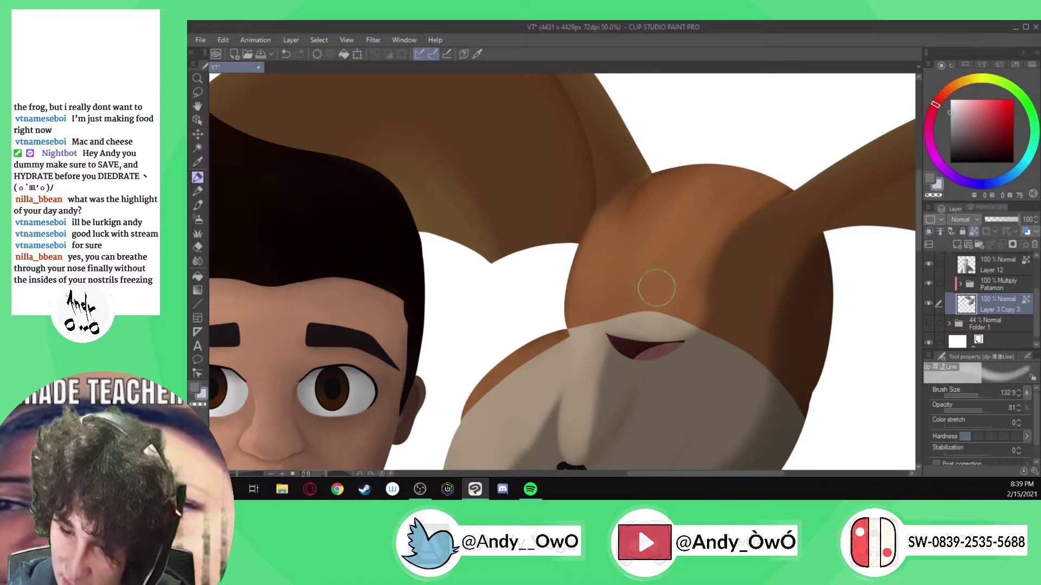
{"action": "mouse_move", "coordinate": [644, 182]}
{"action": "left_mouse_down"}
{"action": "mouse_move", "coordinate": [609, 244]}
{"action": "mouse_move", "coordinate": [610, 224]}
{"action": "left_mouse_up"}
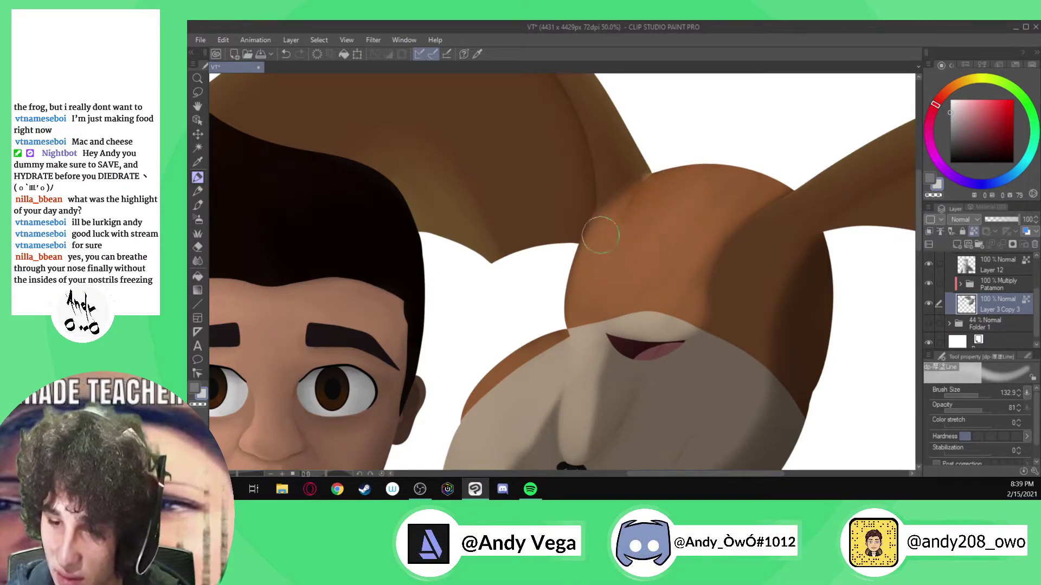
{"action": "scroll", "coordinate": [615, 176], "scroll_direction": "down", "scroll_amount": 2}
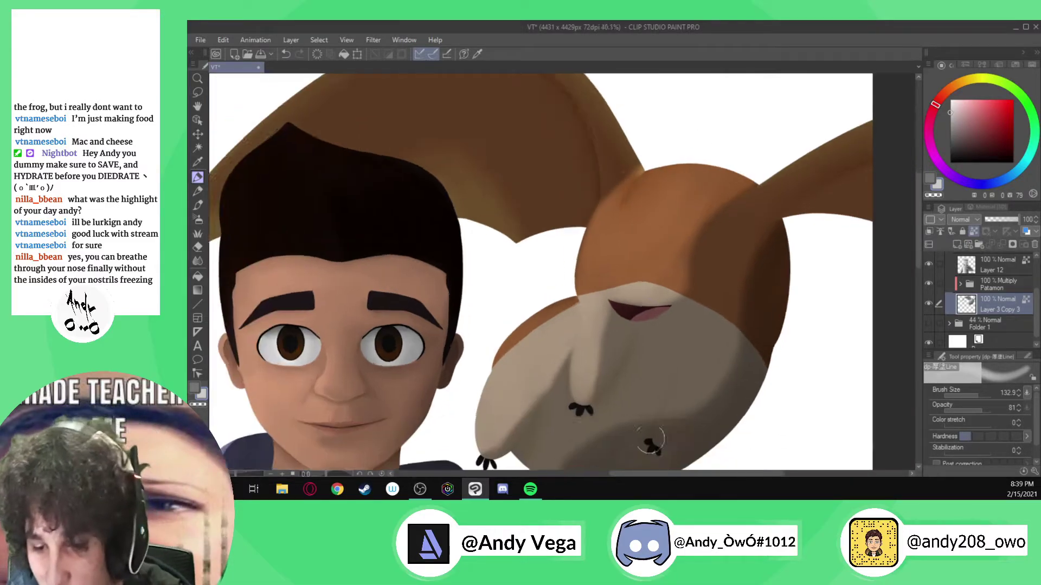
- Reduce the brush size to 37.5 and paint a narrow light strip along the creature's far arm above the claws
{"action": "scroll", "coordinate": [653, 443], "scroll_direction": "up", "scroll_amount": 2}
{"action": "key", "text": "bracketleft"}
{"action": "key", "text": "bracketleft"}
{"action": "key", "text": "bracketleft"}
{"action": "mouse_move", "coordinate": [666, 432]}
{"action": "left_mouse_down"}
{"action": "mouse_move", "coordinate": [657, 437]}
{"action": "mouse_move", "coordinate": [707, 343]}
{"action": "left_mouse_up"}
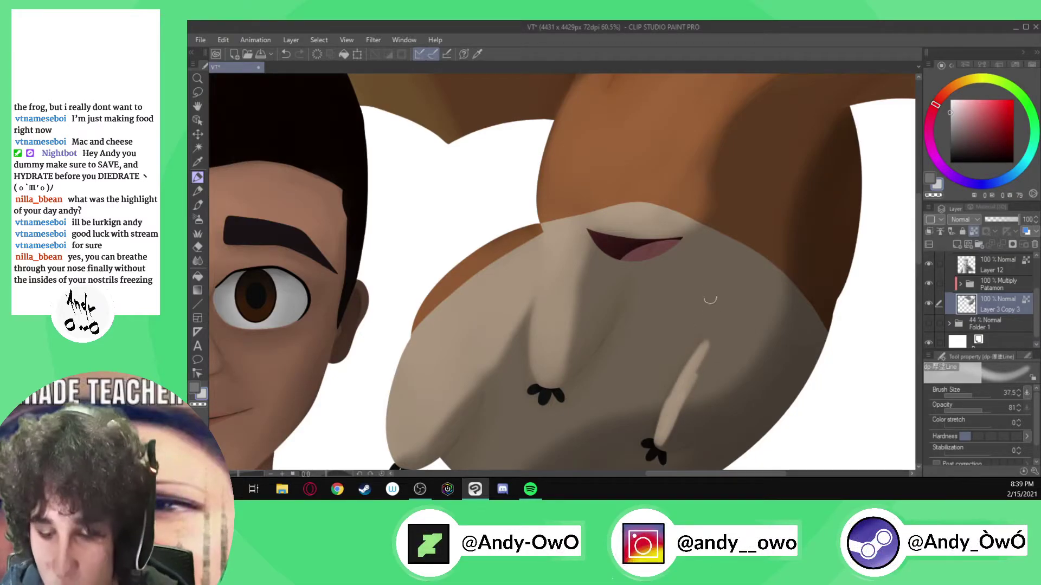
- Widen the light grey area on the creature's far arm until it fills the whole arm above the claws
{"action": "scroll", "coordinate": [741, 248], "scroll_direction": "down", "scroll_amount": 2}
{"action": "scroll", "coordinate": [703, 369], "scroll_direction": "up", "scroll_amount": 4}
{"action": "mouse_move", "coordinate": [697, 352]}
{"action": "left_mouse_down"}
{"action": "mouse_move", "coordinate": [669, 389]}
{"action": "mouse_move", "coordinate": [724, 315]}
{"action": "left_mouse_up"}
{"action": "left_click_drag", "start_coordinate": [693, 347], "coordinate": [738, 269]}
{"action": "mouse_move", "coordinate": [707, 309]}
{"action": "left_mouse_down"}
{"action": "mouse_move", "coordinate": [754, 234]}
{"action": "mouse_move", "coordinate": [673, 385]}
{"action": "left_mouse_up"}
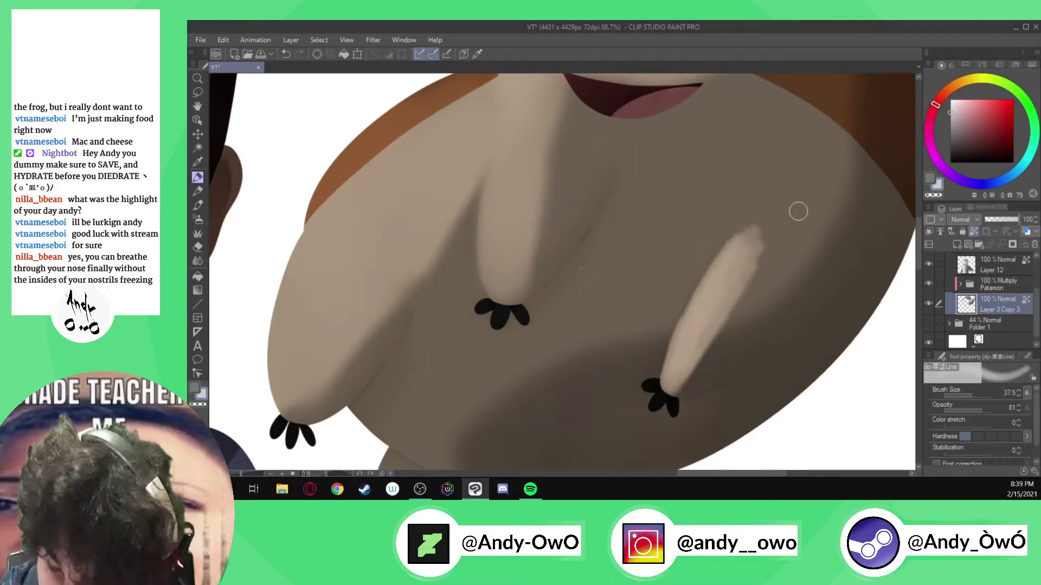
{"action": "left_click", "coordinate": [929, 283]}
{"action": "left_click", "coordinate": [929, 284]}
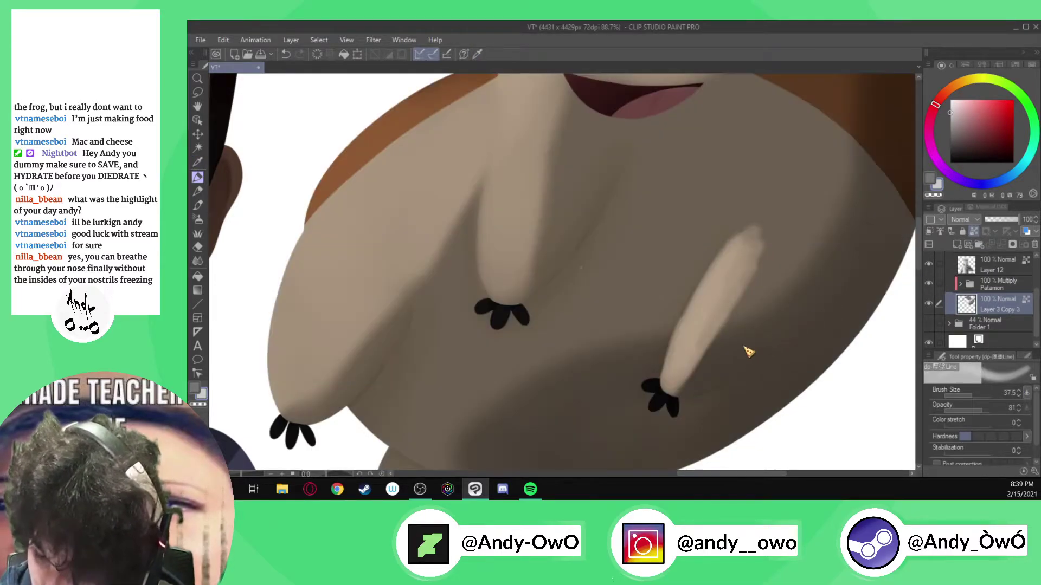
{"action": "mouse_move", "coordinate": [701, 374]}
{"action": "left_mouse_down"}
{"action": "mouse_move", "coordinate": [692, 379]}
{"action": "mouse_move", "coordinate": [751, 349]}
{"action": "mouse_move", "coordinate": [734, 323]}
{"action": "mouse_move", "coordinate": [769, 271]}
{"action": "mouse_move", "coordinate": [786, 325]}
{"action": "mouse_move", "coordinate": [769, 255]}
{"action": "mouse_move", "coordinate": [740, 283]}
{"action": "left_mouse_up"}
{"action": "left_click_drag", "start_coordinate": [685, 374], "coordinate": [747, 264]}
- Choose a lighter grey, reduce the brush size to 20.1 and paint a bright strip along the far arm's edge facing the boy
{"action": "left_click_drag", "start_coordinate": [950, 110], "coordinate": [950, 102]}
{"action": "mouse_move", "coordinate": [680, 373]}
{"action": "left_mouse_down"}
{"action": "mouse_move", "coordinate": [695, 314]}
{"action": "mouse_move", "coordinate": [676, 371]}
{"action": "mouse_move", "coordinate": [740, 242]}
{"action": "mouse_move", "coordinate": [684, 366]}
{"action": "mouse_move", "coordinate": [749, 255]}
{"action": "left_mouse_up"}
{"action": "key", "text": "ctrl+z"}
{"action": "left_click_drag", "start_coordinate": [979, 392], "coordinate": [974, 400]}
{"action": "mouse_move", "coordinate": [665, 386]}
{"action": "left_mouse_down"}
{"action": "mouse_move", "coordinate": [686, 314]}
{"action": "mouse_move", "coordinate": [735, 244]}
{"action": "mouse_move", "coordinate": [684, 342]}
{"action": "left_mouse_up"}
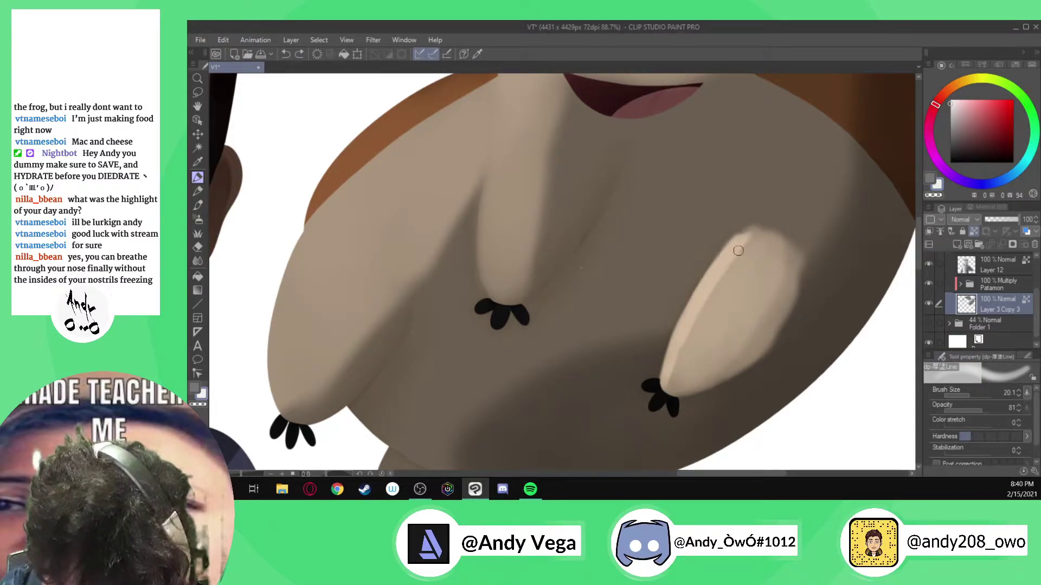
{"action": "scroll", "coordinate": [713, 345], "scroll_direction": "down", "scroll_amount": 3}
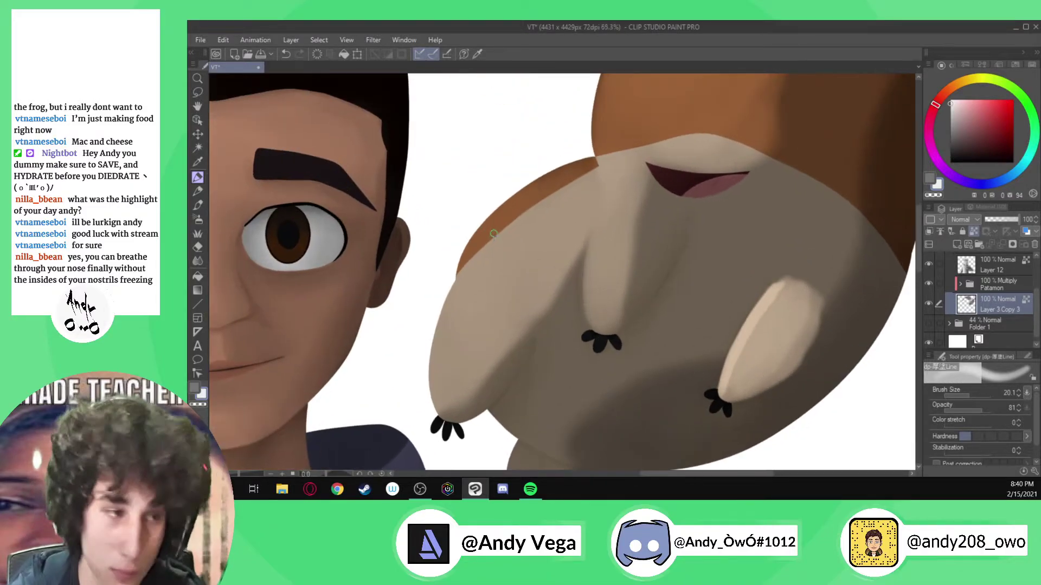
- Paint brighter highlights along the outer edge of the near arm and down the middle arm, ending with brush size 41.3
{"action": "key", "text": "bracketright"}
{"action": "key", "text": "bracketright"}
{"action": "key", "text": "bracketright"}
{"action": "key", "text": "bracketright"}
{"action": "key", "text": "bracketright"}
{"action": "key", "text": "bracketright"}
{"action": "mouse_move", "coordinate": [460, 271]}
{"action": "left_mouse_down"}
{"action": "mouse_move", "coordinate": [492, 219]}
{"action": "mouse_move", "coordinate": [547, 167]}
{"action": "mouse_move", "coordinate": [452, 306]}
{"action": "mouse_move", "coordinate": [422, 388]}
{"action": "left_mouse_up"}
{"action": "key", "text": "bracketleft"}
{"action": "key", "text": "bracketleft"}
{"action": "key", "text": "bracketleft"}
{"action": "mouse_move", "coordinate": [600, 313]}
{"action": "left_mouse_down"}
{"action": "mouse_move", "coordinate": [604, 236]}
{"action": "mouse_move", "coordinate": [610, 249]}
{"action": "left_mouse_up"}
{"action": "scroll", "coordinate": [626, 394], "scroll_direction": "down", "scroll_amount": 4}
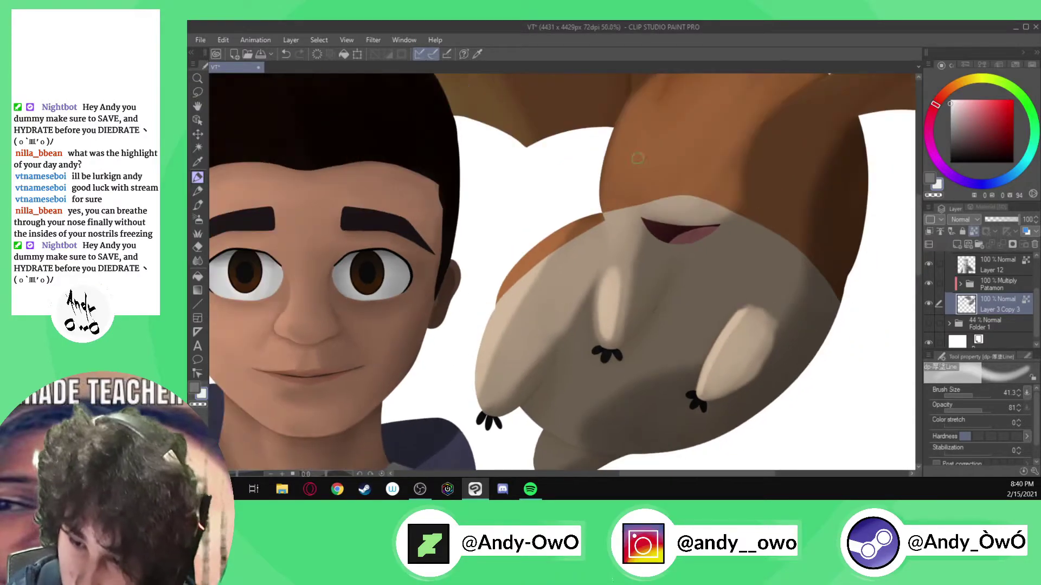
- Enlarge the brush to 118.9 and paint a light highlight along the head's edge facing the boy, up to the near ear
{"action": "scroll", "coordinate": [626, 395], "scroll_direction": "up", "scroll_amount": 2}
{"action": "key", "text": "bracketright"}
{"action": "key", "text": "bracketright"}
{"action": "key", "text": "bracketright"}
{"action": "key", "text": "bracketright"}
{"action": "key", "text": "bracketright"}
{"action": "key", "text": "bracketright"}
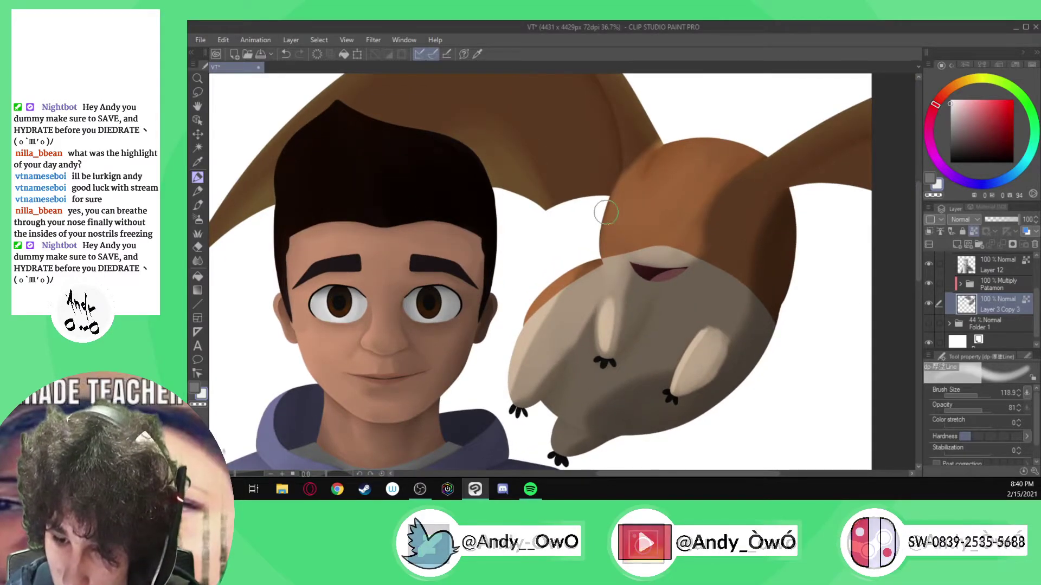
{"action": "left_click_drag", "start_coordinate": [609, 216], "coordinate": [650, 153]}
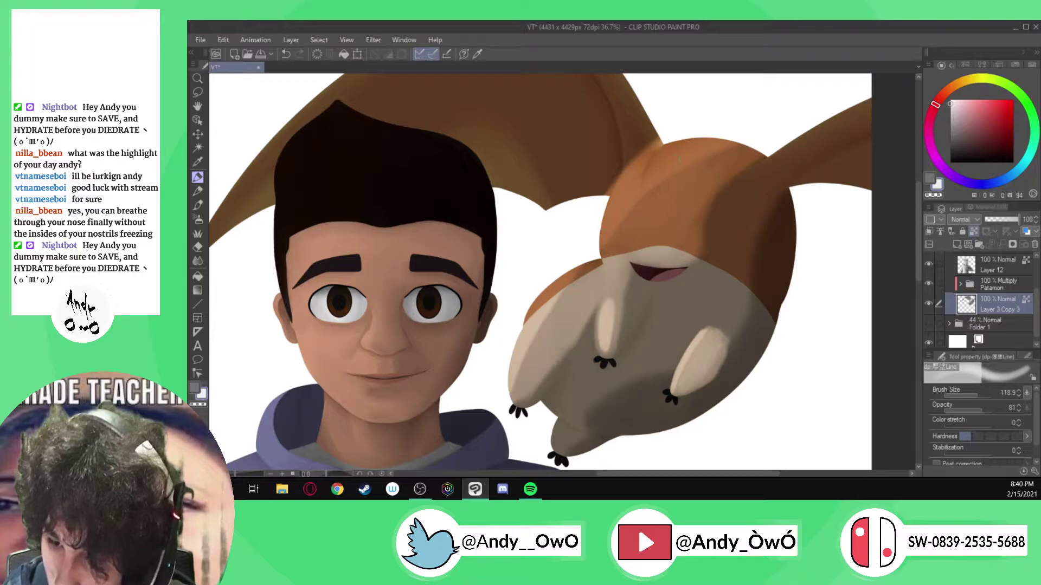
{"action": "scroll", "coordinate": [644, 292], "scroll_direction": "down", "scroll_amount": 5}
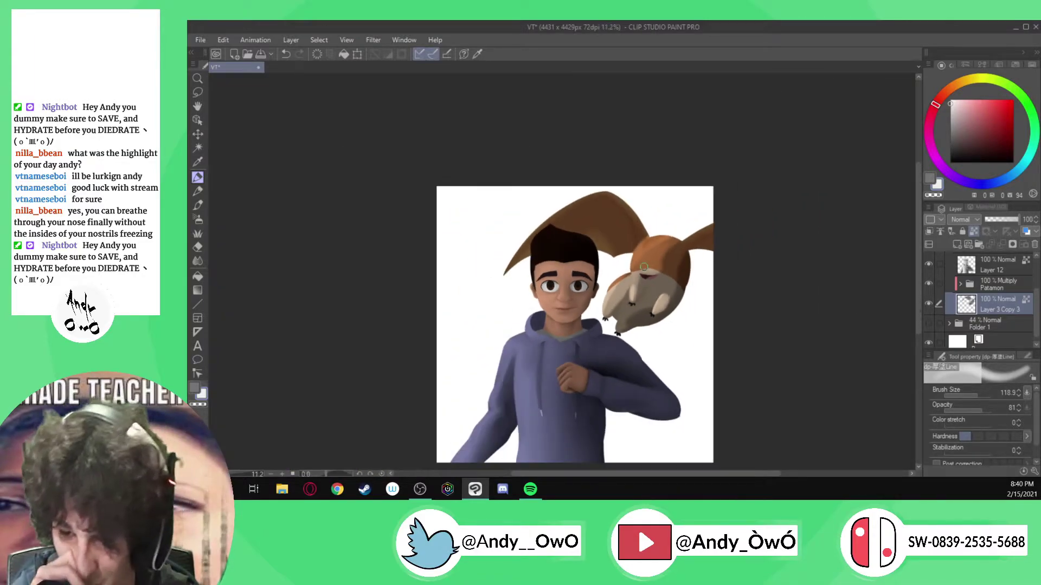
{"action": "scroll", "coordinate": [643, 266], "scroll_direction": "up", "scroll_amount": 5}
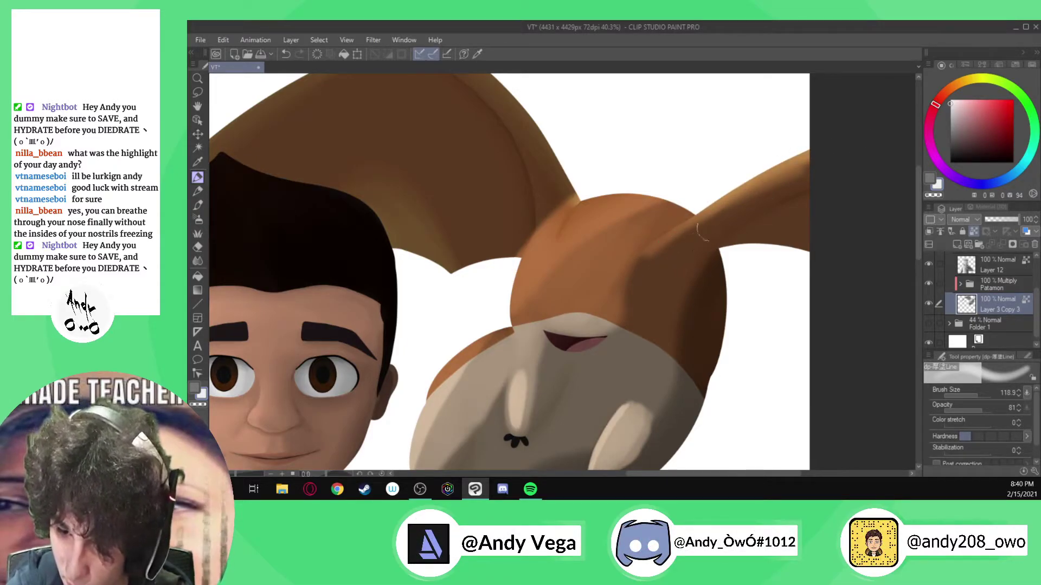
- Sample a dark grey from the shading with the Patamon folder hidden, and paint a shadow crease at the far ear's base with brush size 36.8
{"action": "left_click", "coordinate": [928, 283]}
{"action": "left_click", "coordinate": [690, 281], "text": "alt"}
{"action": "scroll", "coordinate": [734, 215], "scroll_direction": "up", "scroll_amount": 1}
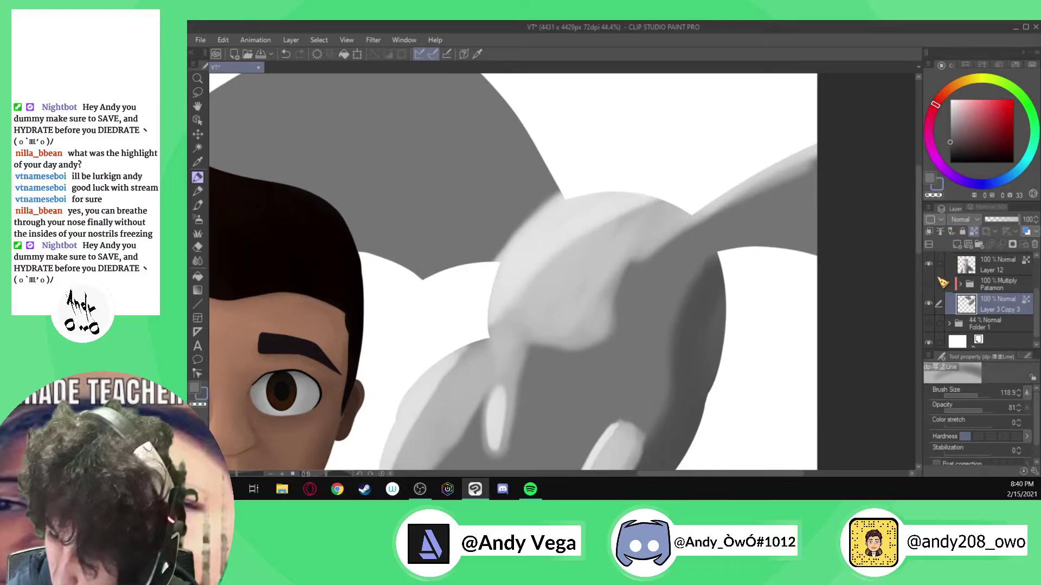
{"action": "left_click", "coordinate": [929, 284]}
{"action": "scroll", "coordinate": [688, 210], "scroll_direction": "up", "scroll_amount": 3}
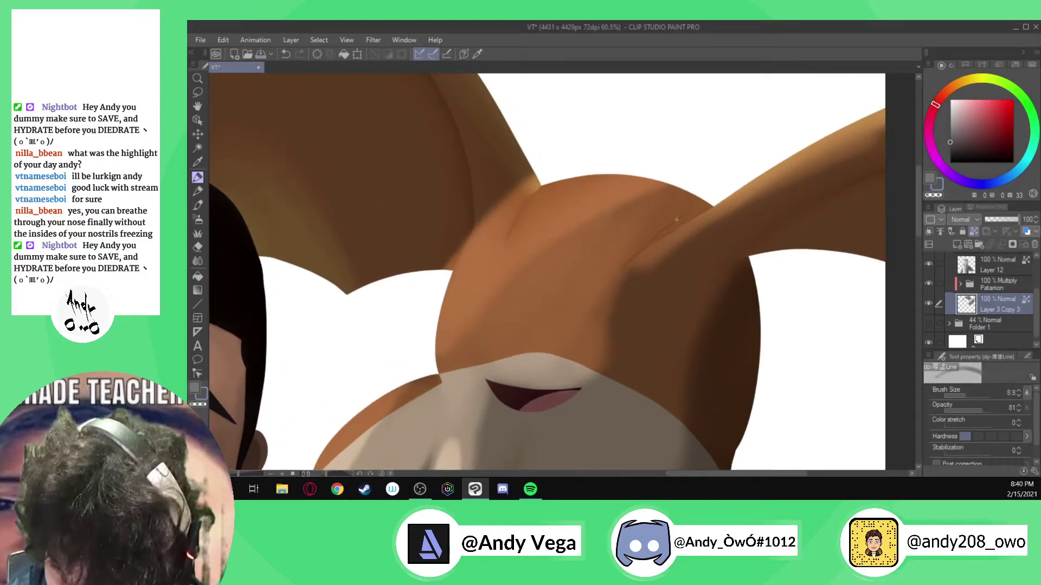
{"action": "left_click_drag", "start_coordinate": [689, 196], "coordinate": [698, 197], "text": "ctrl+alt"}
{"action": "left_click_drag", "start_coordinate": [626, 264], "coordinate": [705, 203]}
{"action": "left_click_drag", "start_coordinate": [624, 265], "coordinate": [704, 190]}
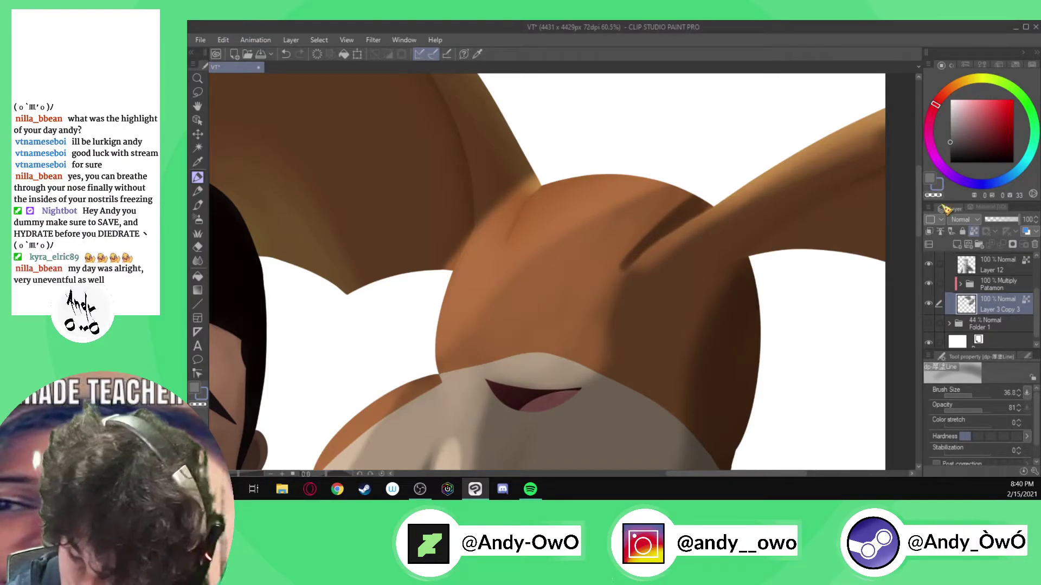
- Sample the forehead's lighter grey from the shading and paint back over the crease's outer edge to narrow the shadow beside the far ear
{"action": "left_click", "coordinate": [928, 283]}
{"action": "left_click", "coordinate": [928, 283]}
{"action": "mouse_move", "coordinate": [621, 268]}
{"action": "left_mouse_down"}
{"action": "mouse_move", "coordinate": [704, 183]}
{"action": "mouse_move", "coordinate": [633, 250]}
{"action": "left_mouse_up"}
{"action": "key", "text": "ctrl+z"}
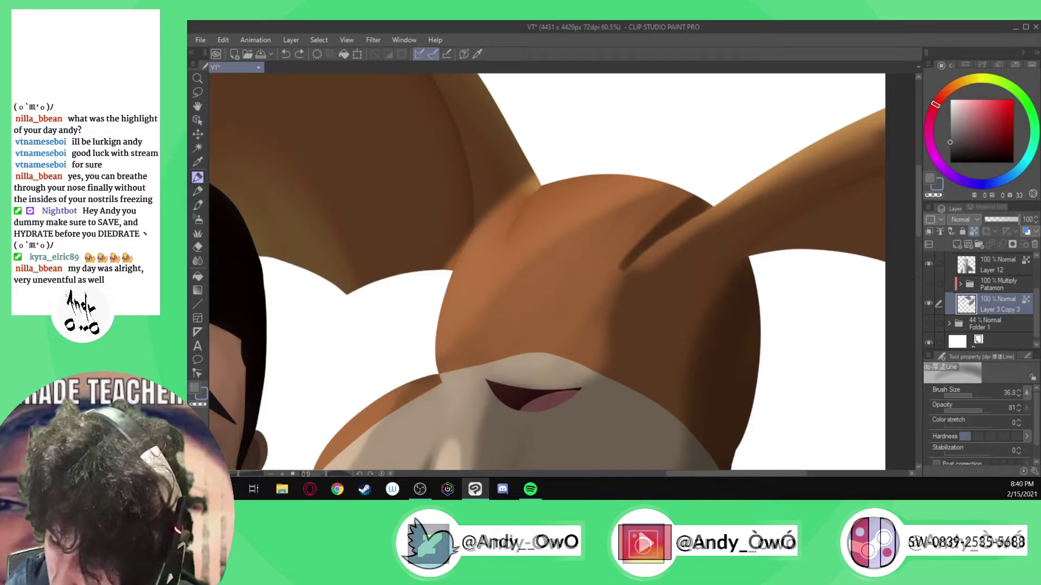
{"action": "left_click", "coordinate": [928, 283]}
{"action": "left_click", "coordinate": [634, 222], "text": "alt"}
{"action": "left_click", "coordinate": [928, 283]}
{"action": "mouse_move", "coordinate": [697, 188]}
{"action": "left_mouse_down"}
{"action": "mouse_move", "coordinate": [616, 270]}
{"action": "mouse_move", "coordinate": [629, 260]}
{"action": "left_mouse_up"}
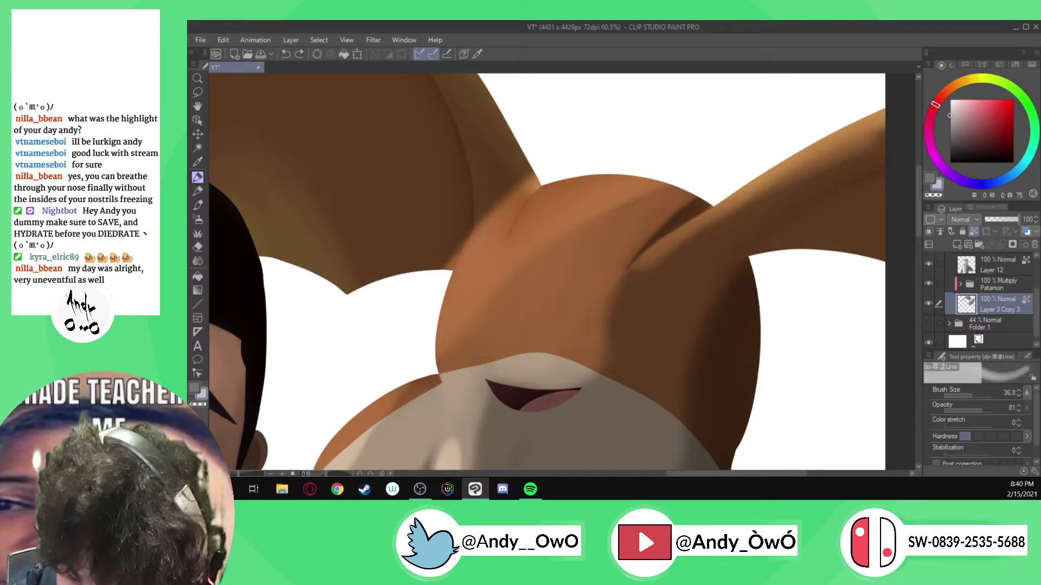
- Blend the far ear's crease shadow into the forehead with the Blend tool at size 33.2 and the lowest hardness
{"action": "scroll", "coordinate": [575, 272], "scroll_direction": "down", "scroll_amount": 4}
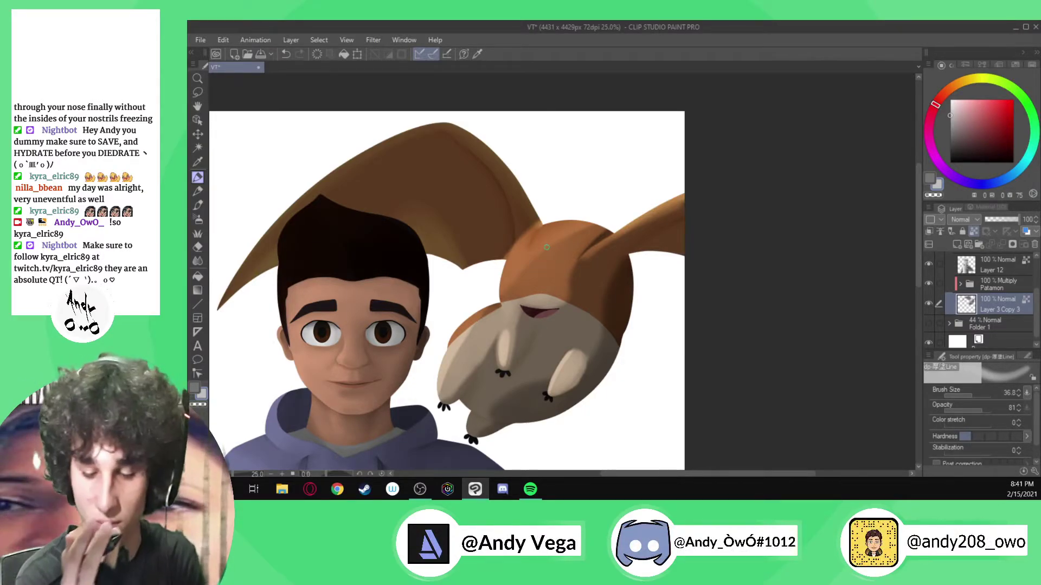
{"action": "key", "text": "j"}
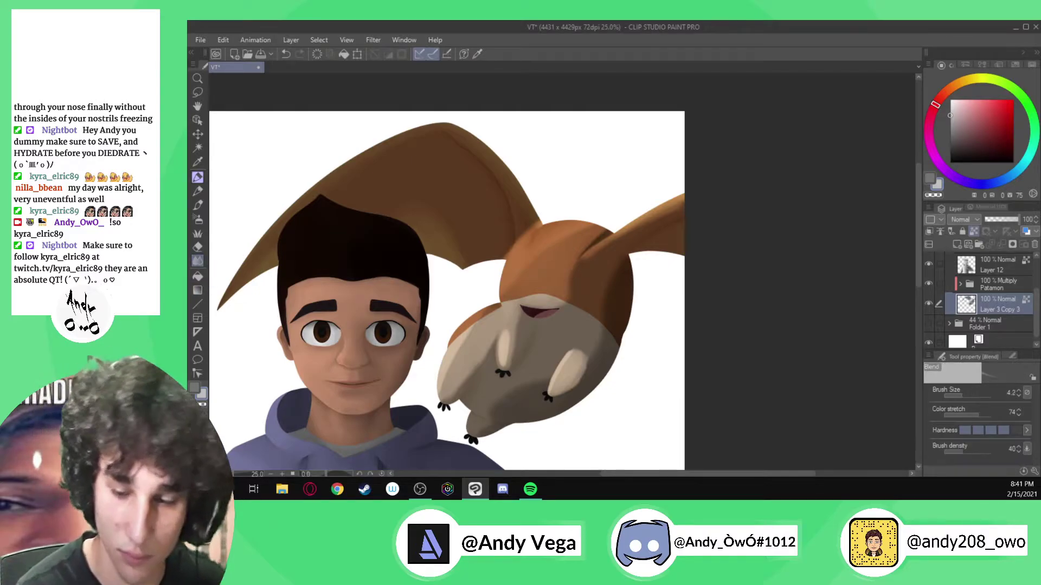
{"action": "scroll", "coordinate": [581, 247], "scroll_direction": "up", "scroll_amount": 2}
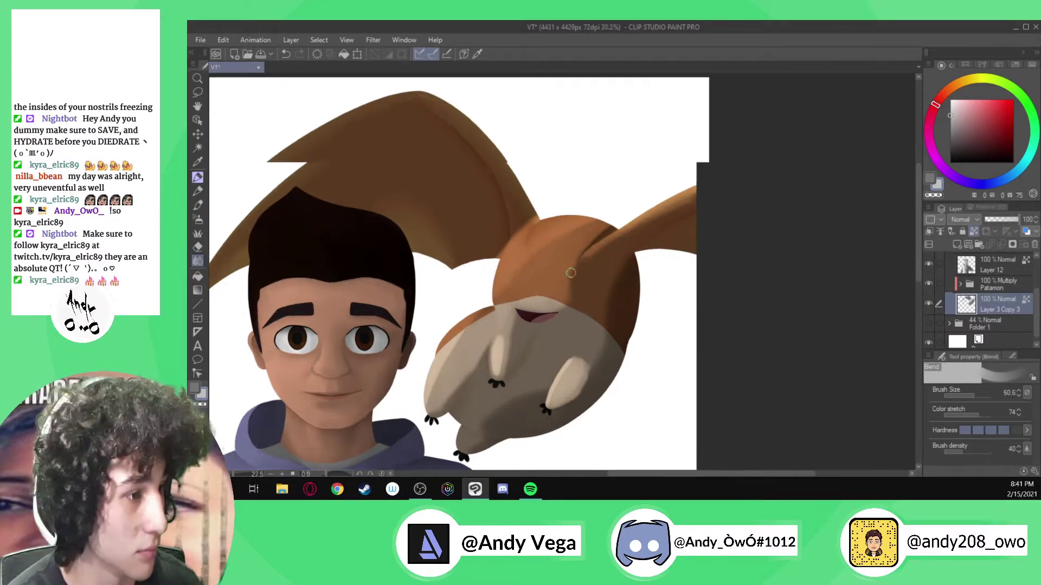
{"action": "scroll", "coordinate": [582, 245], "scroll_direction": "up", "scroll_amount": 2}
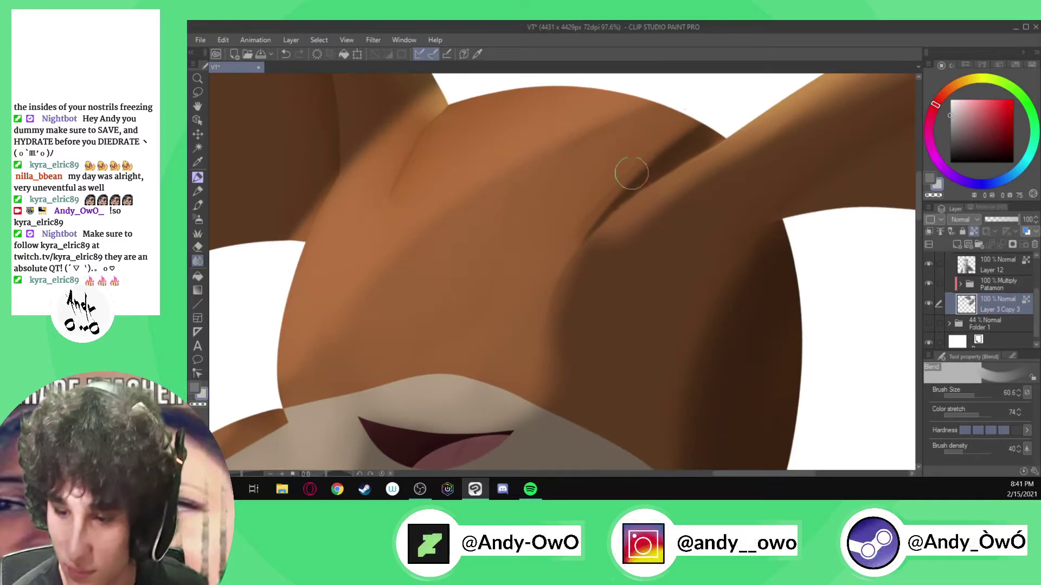
{"action": "left_click_drag", "start_coordinate": [624, 194], "coordinate": [619, 190], "text": "ctrl+alt"}
{"action": "left_click_drag", "start_coordinate": [697, 132], "coordinate": [618, 184]}
{"action": "key", "text": "ctrl+z"}
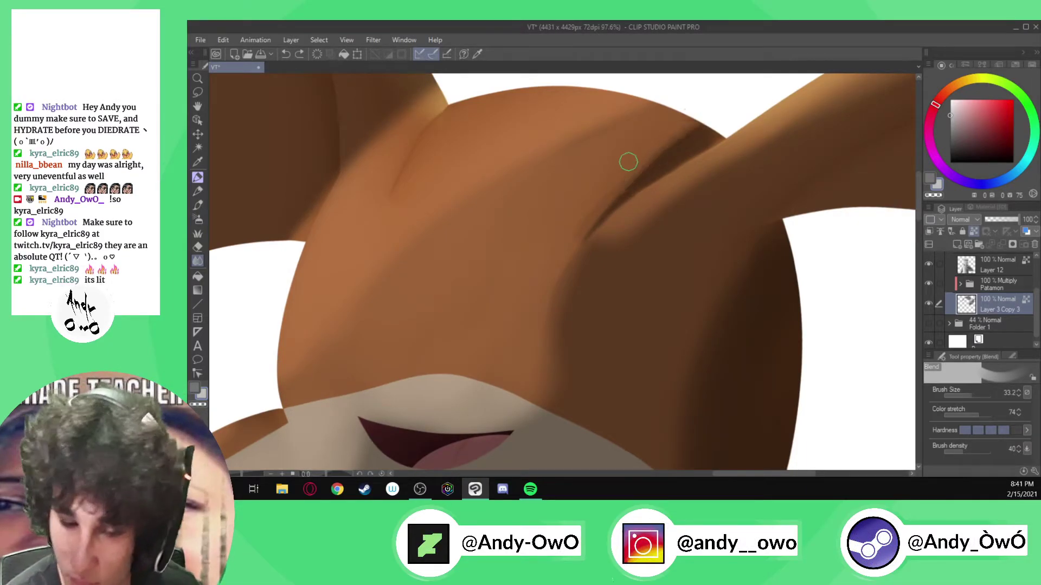
{"action": "left_click", "coordinate": [971, 430]}
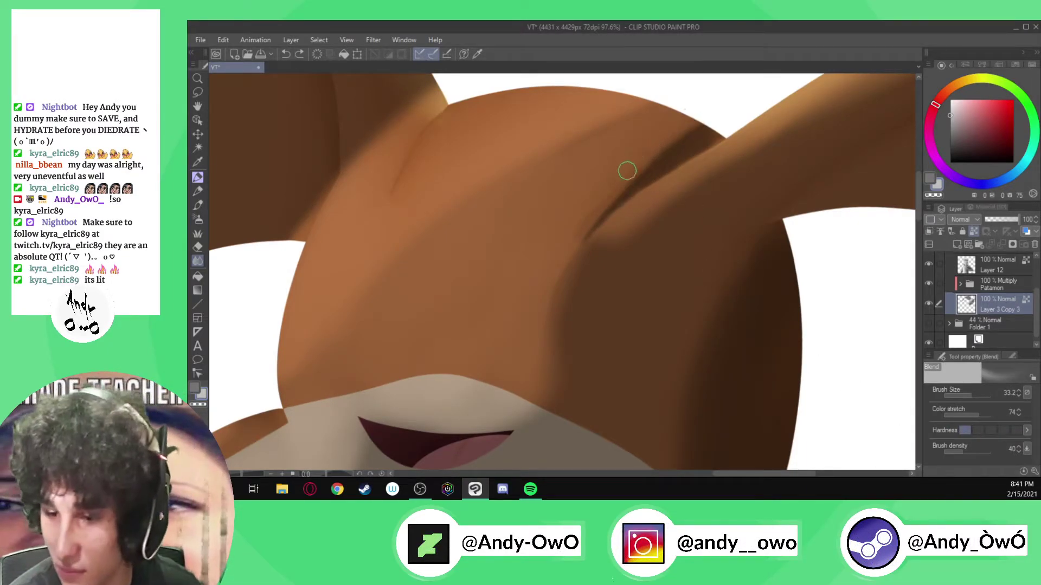
{"action": "left_click_drag", "start_coordinate": [635, 175], "coordinate": [699, 125]}
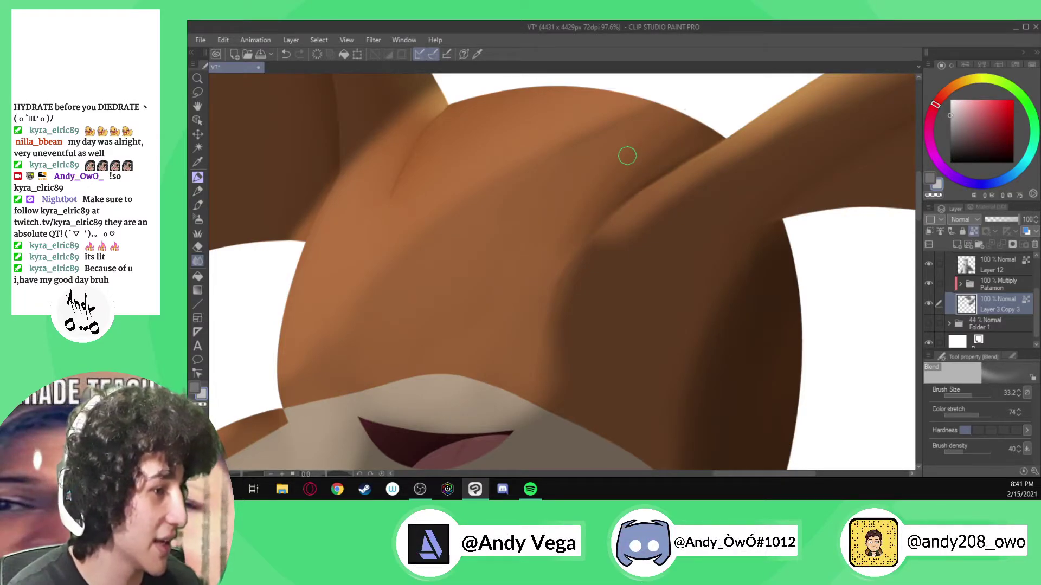
{"action": "scroll", "coordinate": [627, 155], "scroll_direction": "down", "scroll_amount": 4}
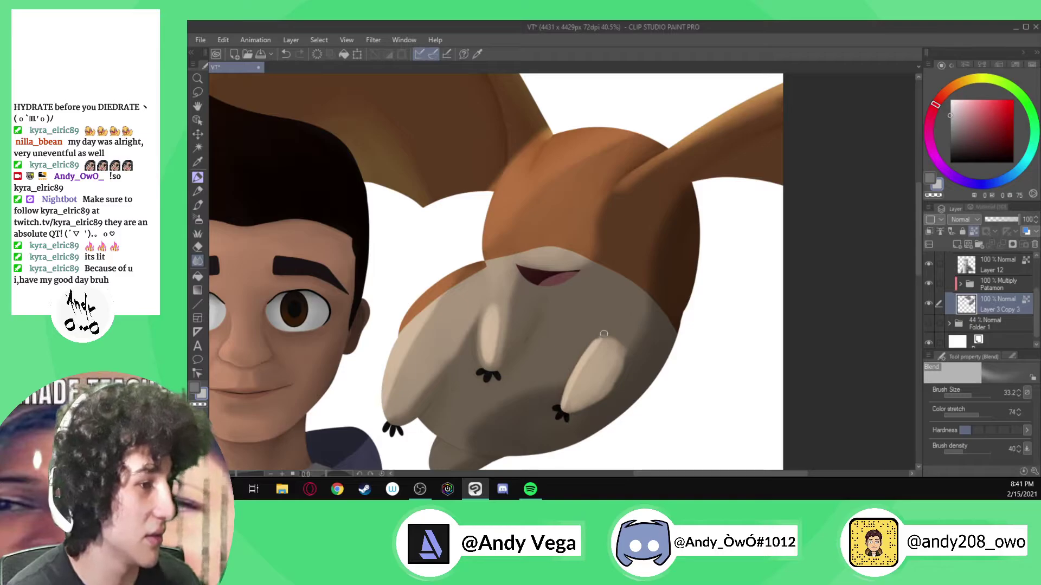
- Enlarge the Blend brush to 90.9 and soften the shadow edges across the head and lower belly
{"action": "scroll", "coordinate": [603, 334], "scroll_direction": "down", "scroll_amount": 2}
{"action": "scroll", "coordinate": [515, 260], "scroll_direction": "up", "scroll_amount": 5}
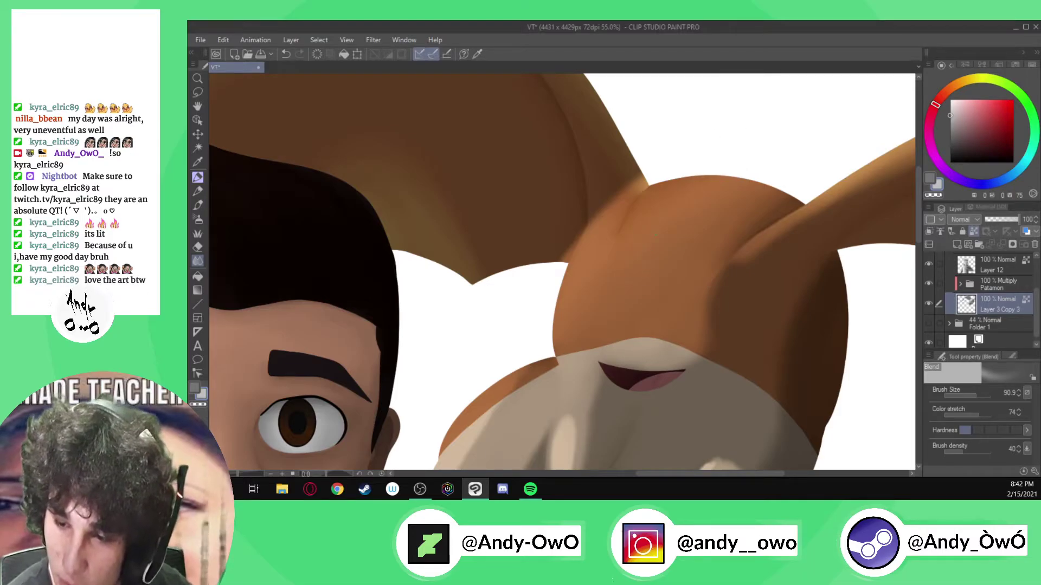
{"action": "scroll", "coordinate": [754, 239], "scroll_direction": "down", "scroll_amount": 6}
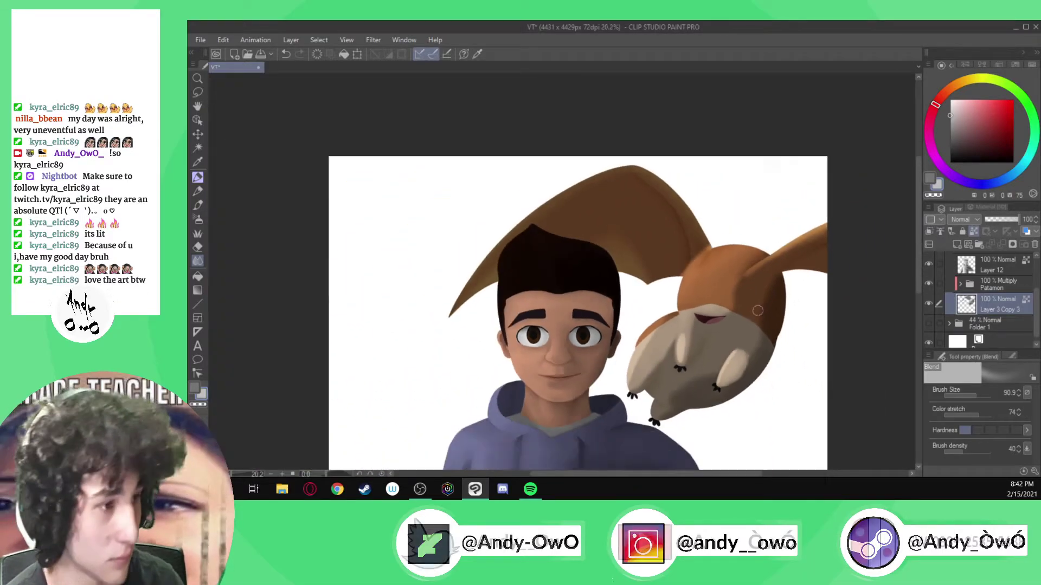
{"action": "scroll", "coordinate": [757, 317], "scroll_direction": "up", "scroll_amount": 5}
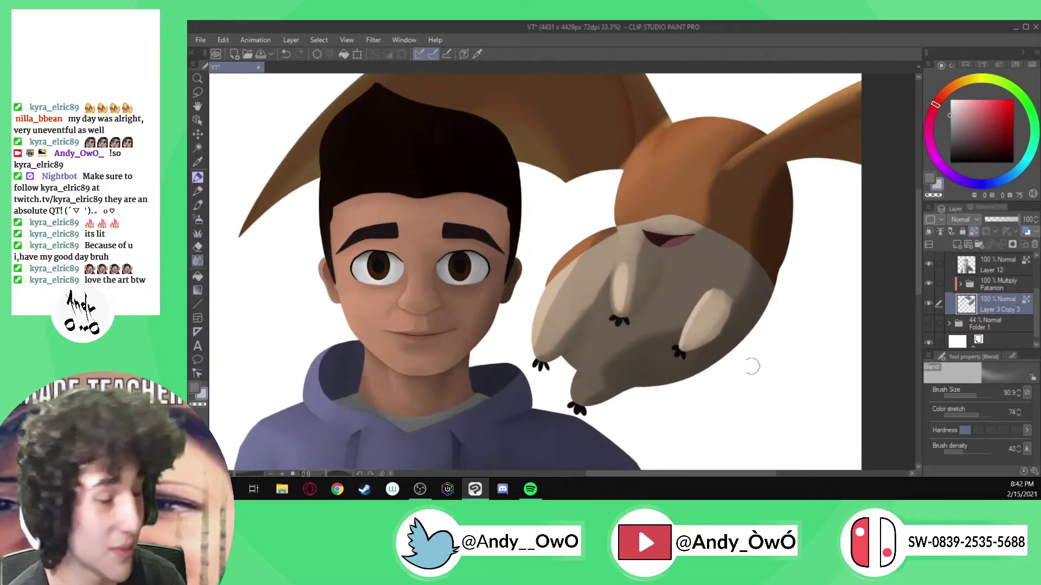
{"action": "scroll", "coordinate": [754, 295], "scroll_direction": "up", "scroll_amount": 2}
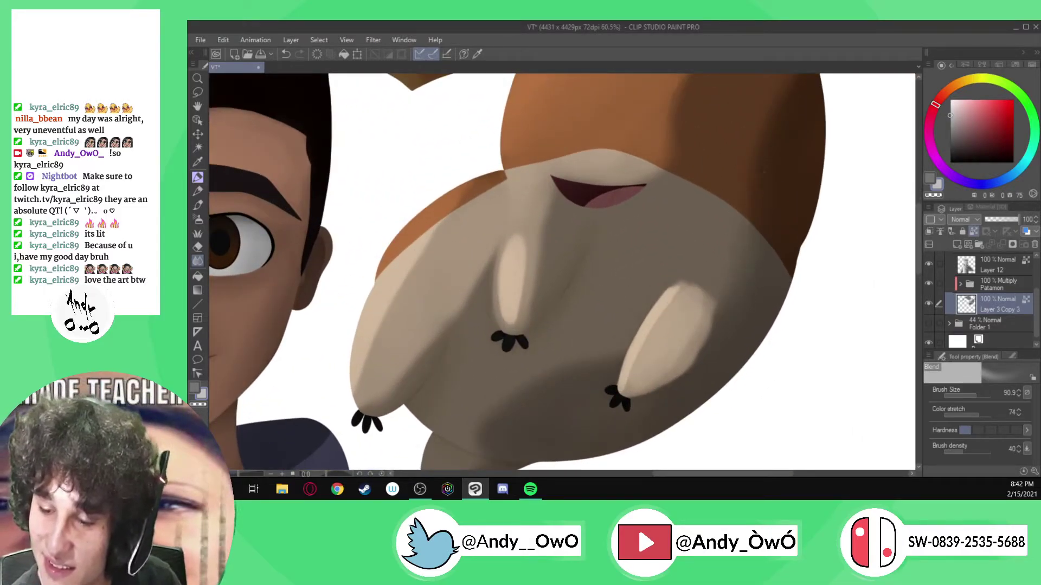
{"action": "scroll", "coordinate": [755, 177], "scroll_direction": "down", "scroll_amount": 2}
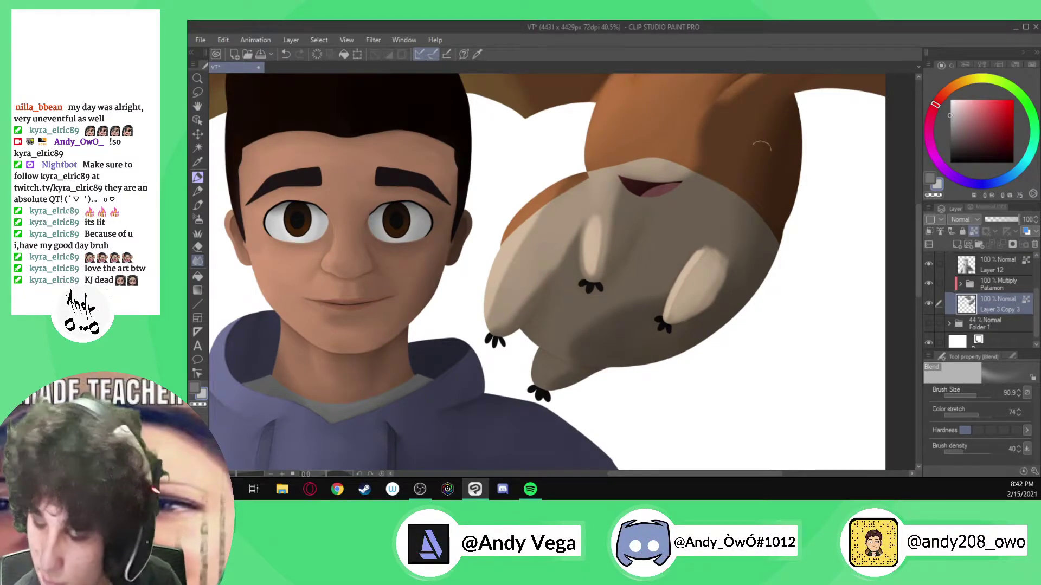
{"action": "scroll", "coordinate": [756, 213], "scroll_direction": "down", "scroll_amount": 1}
{"action": "scroll", "coordinate": [753, 235], "scroll_direction": "up", "scroll_amount": 3}
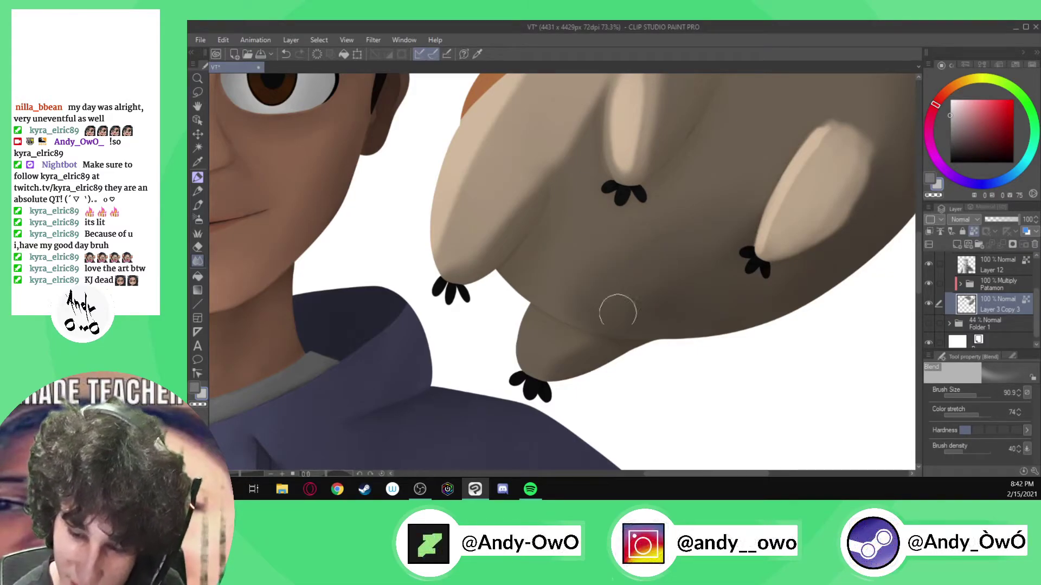
- Reduce the Blend brush to 46.8 and smooth the shadow on the creature's foot and where it meets the belly
{"action": "scroll", "coordinate": [616, 380], "scroll_direction": "up", "scroll_amount": 1}
{"action": "mouse_move", "coordinate": [567, 395]}
{"action": "left_mouse_down", "text": "ctrl+alt"}
{"action": "mouse_move", "coordinate": [557, 374]}
{"action": "mouse_move", "coordinate": [533, 373]}
{"action": "mouse_move", "coordinate": [540, 384]}
{"action": "left_mouse_up", "text": "ctrl+alt"}
{"action": "scroll", "coordinate": [529, 391], "scroll_direction": "up", "scroll_amount": 2}
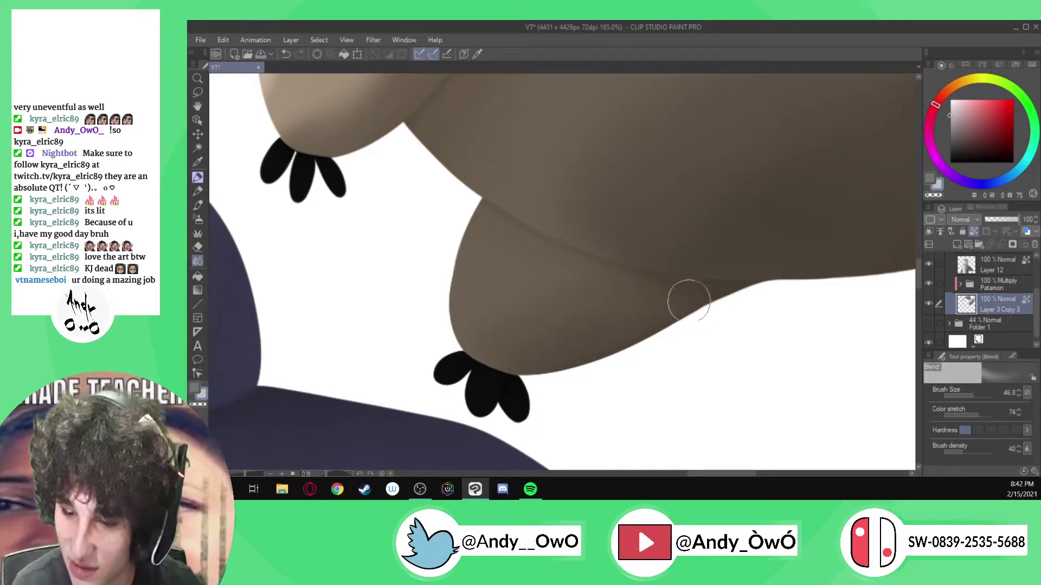
{"action": "scroll", "coordinate": [661, 307], "scroll_direction": "down", "scroll_amount": 5}
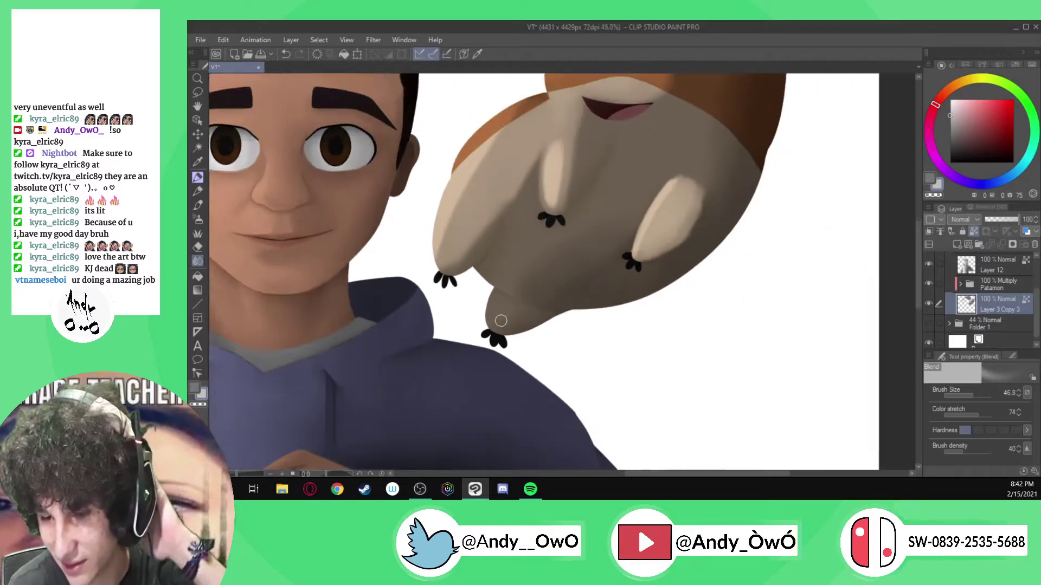
- Set the Blend brush size to 89.1 and soften the belly shadow around the far arm
{"action": "scroll", "coordinate": [600, 242], "scroll_direction": "up", "scroll_amount": 1}
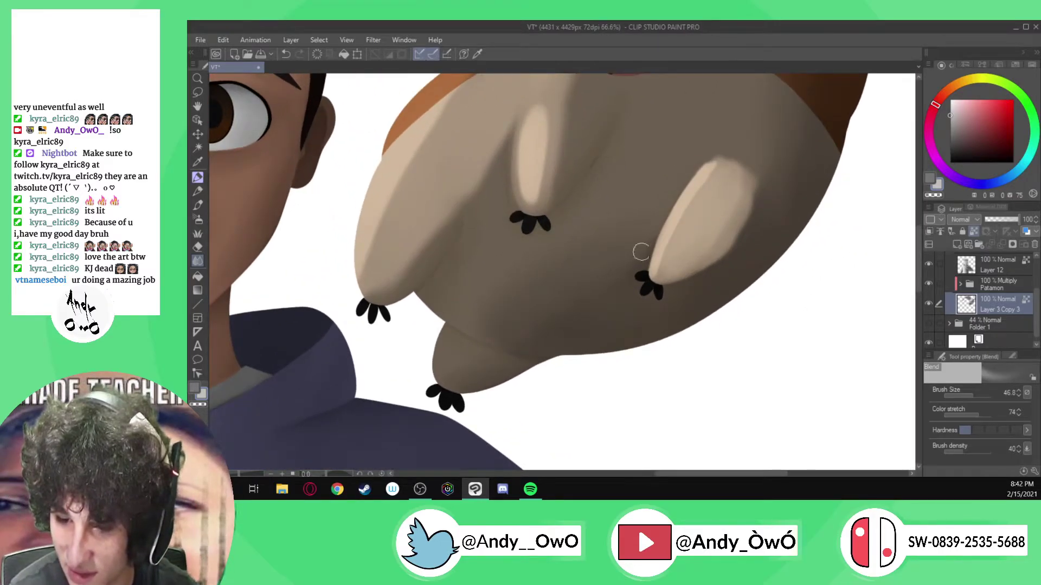
{"action": "left_click_drag", "start_coordinate": [605, 263], "coordinate": [615, 278], "text": "ctrl+alt"}
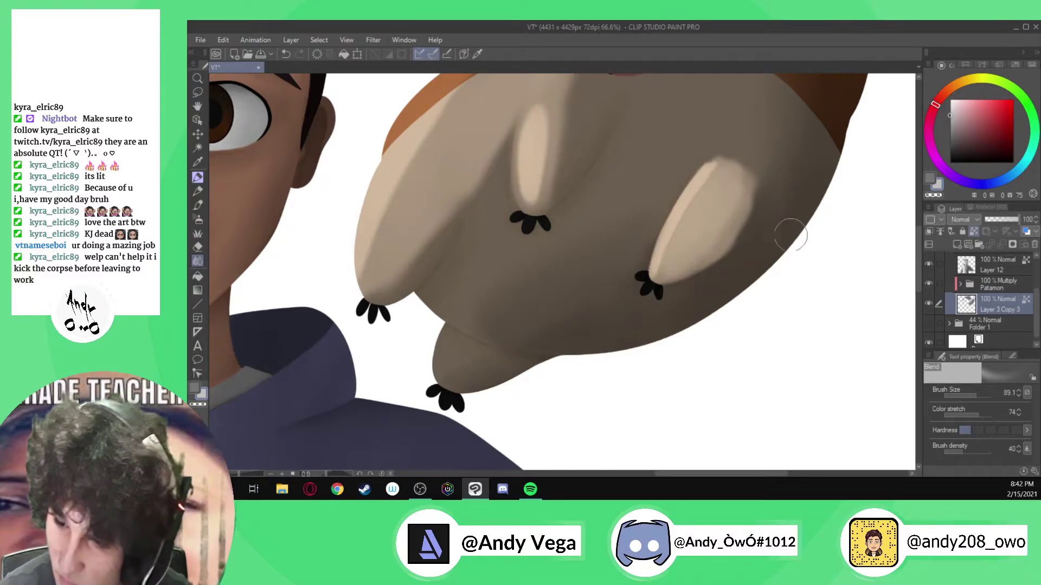
{"action": "scroll", "coordinate": [789, 243], "scroll_direction": "down", "scroll_amount": 2}
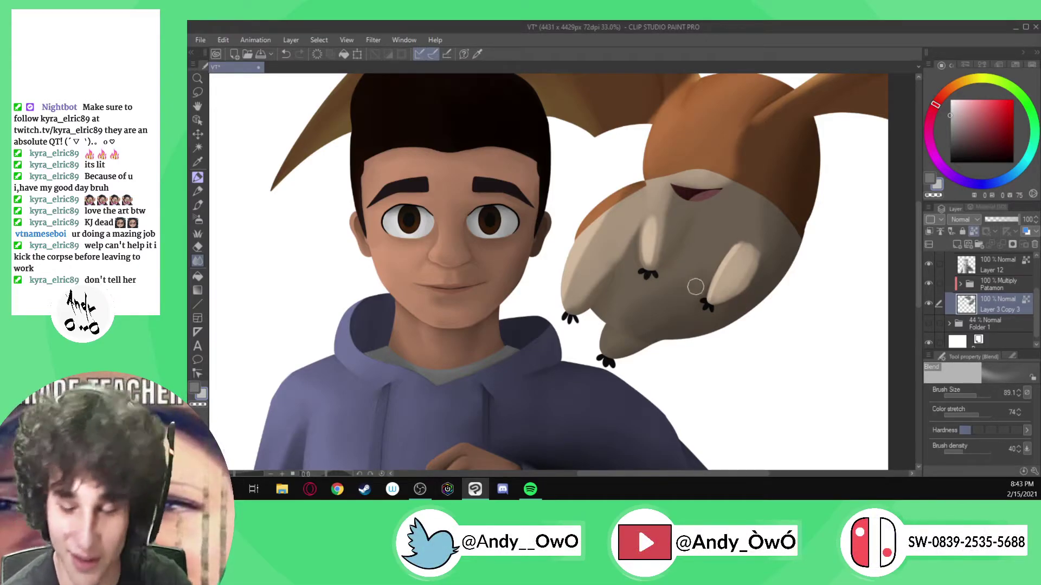
- Pick a mid grey with the Patamon folder hidden, paint a shadow on the far arm's underside, and show the folder again
{"action": "scroll", "coordinate": [694, 284], "scroll_direction": "up", "scroll_amount": 5}
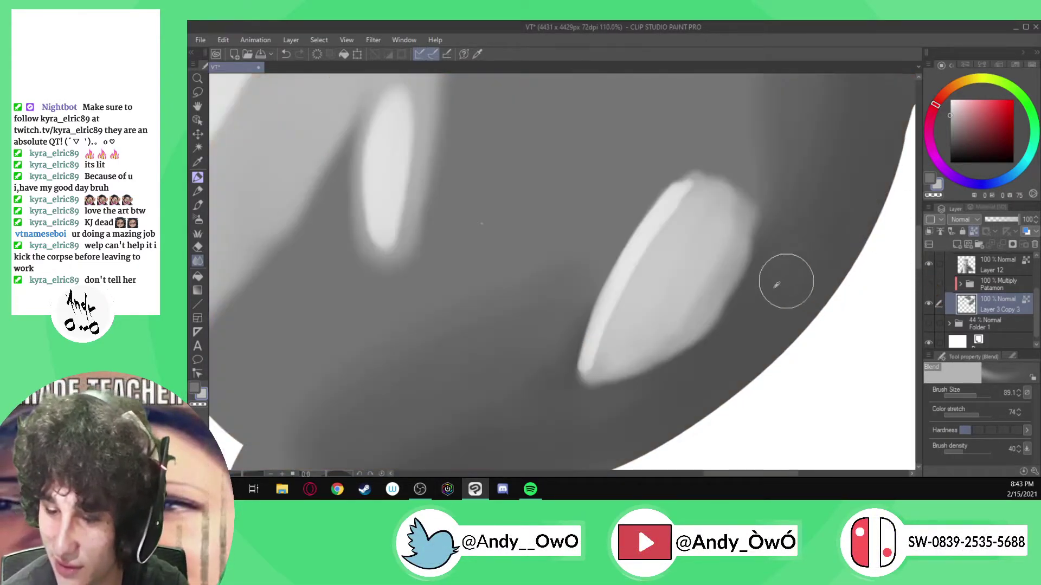
{"action": "key", "text": "i"}
{"action": "left_click", "coordinate": [773, 237], "text": "alt"}
{"action": "mouse_move", "coordinate": [661, 337]}
{"action": "left_mouse_down"}
{"action": "mouse_move", "coordinate": [641, 355]}
{"action": "mouse_move", "coordinate": [648, 335]}
{"action": "mouse_move", "coordinate": [651, 346]}
{"action": "mouse_move", "coordinate": [702, 304]}
{"action": "mouse_move", "coordinate": [618, 360]}
{"action": "mouse_move", "coordinate": [705, 301]}
{"action": "mouse_move", "coordinate": [726, 272]}
{"action": "mouse_move", "coordinate": [713, 304]}
{"action": "mouse_move", "coordinate": [653, 348]}
{"action": "left_mouse_up"}
{"action": "left_click", "coordinate": [950, 137]}
{"action": "left_click", "coordinate": [950, 132]}
{"action": "mouse_move", "coordinate": [757, 228]}
{"action": "left_mouse_down"}
{"action": "mouse_move", "coordinate": [716, 306]}
{"action": "mouse_move", "coordinate": [709, 297]}
{"action": "mouse_move", "coordinate": [718, 300]}
{"action": "mouse_move", "coordinate": [687, 331]}
{"action": "left_mouse_up"}
{"action": "left_click", "coordinate": [929, 284]}
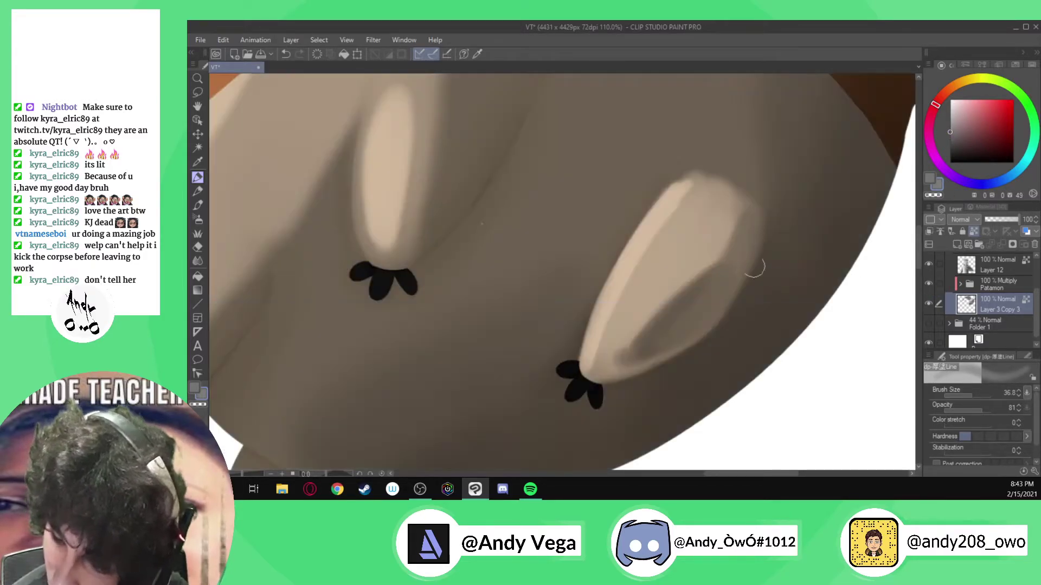
- Extend the shadow over the far arm's underside, then blend it with the Blend brush at sizes 47.7 and 73.4
{"action": "mouse_move", "coordinate": [660, 351]}
{"action": "left_mouse_down"}
{"action": "mouse_move", "coordinate": [622, 365]}
{"action": "mouse_move", "coordinate": [727, 215]}
{"action": "left_mouse_up"}
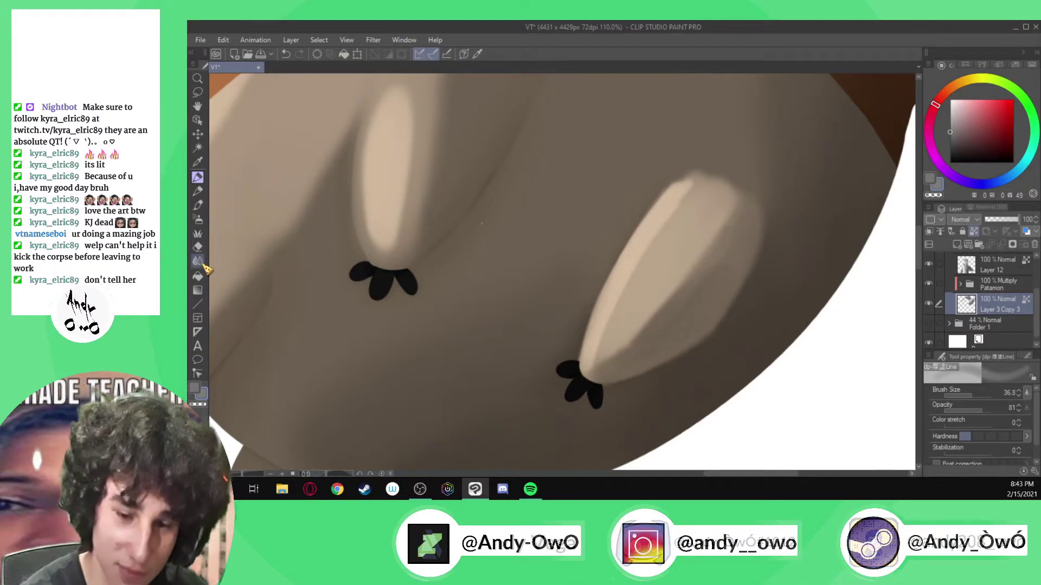
{"action": "key", "text": "j"}
{"action": "left_click_drag", "start_coordinate": [731, 253], "coordinate": [738, 269], "text": "ctrl+alt"}
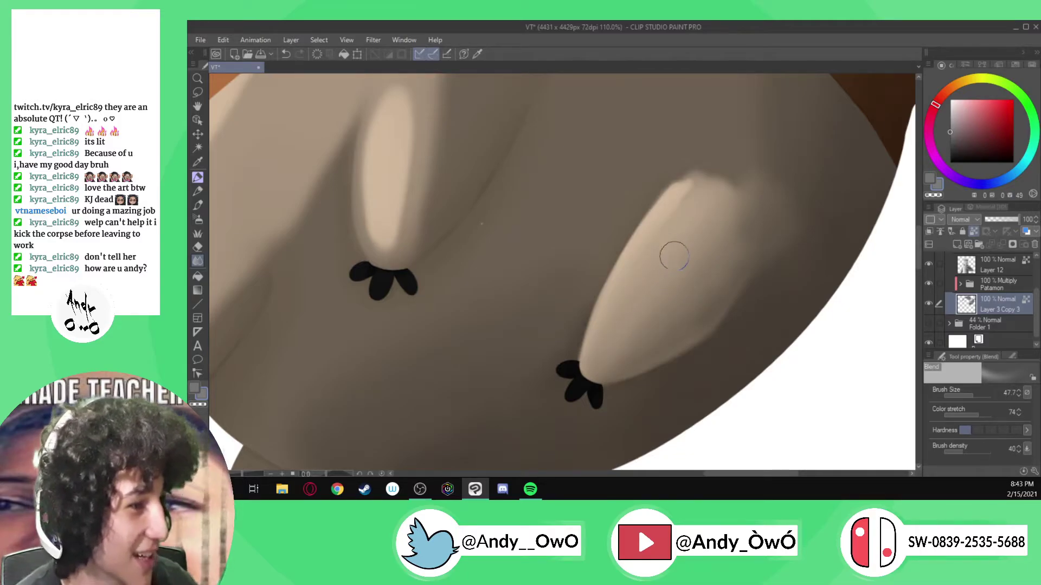
{"action": "left_click_drag", "start_coordinate": [713, 217], "coordinate": [722, 239], "text": "ctrl+alt"}
{"action": "mouse_move", "coordinate": [722, 190]}
{"action": "left_mouse_down"}
{"action": "mouse_move", "coordinate": [741, 160]}
{"action": "mouse_move", "coordinate": [725, 169]}
{"action": "left_mouse_up"}
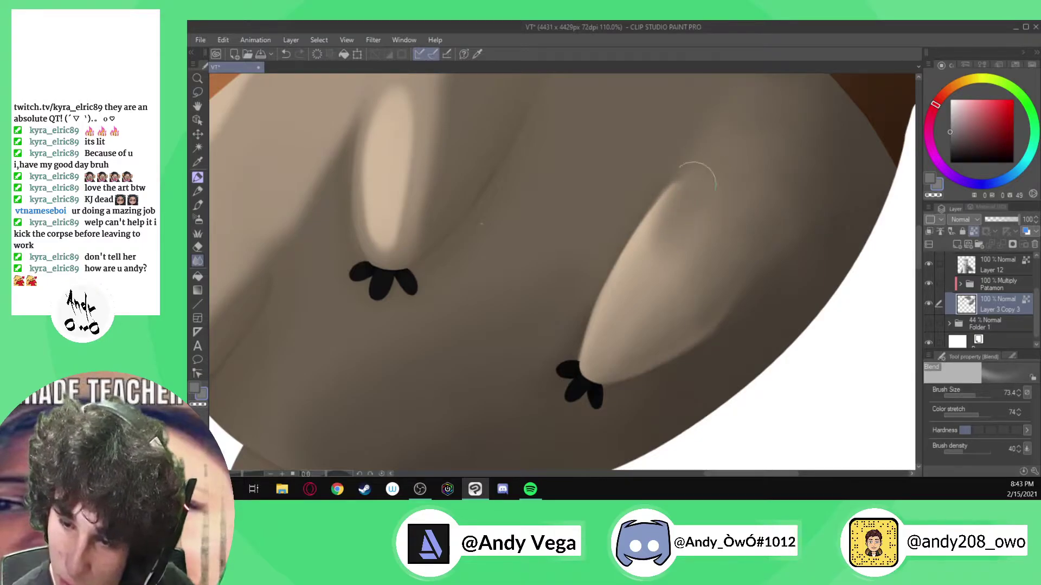
- Soften the far arm's upper edge with the Blend brush at 35.4, then smooth the arm into the body at 90.8
{"action": "left_click_drag", "start_coordinate": [692, 223], "coordinate": [668, 215]}
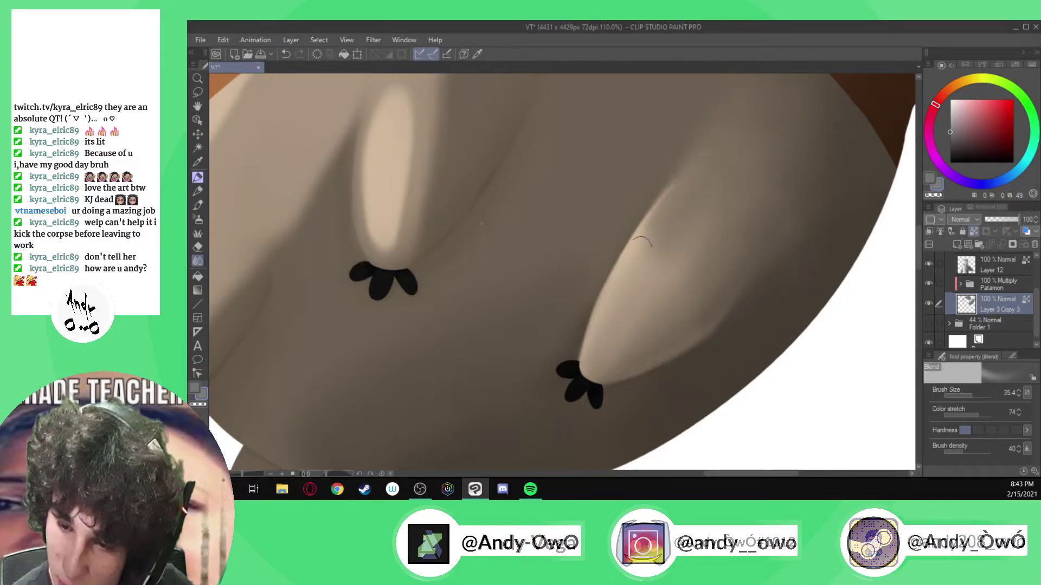
{"action": "left_click_drag", "start_coordinate": [704, 191], "coordinate": [721, 191]}
{"action": "left_click_drag", "start_coordinate": [694, 187], "coordinate": [655, 279]}
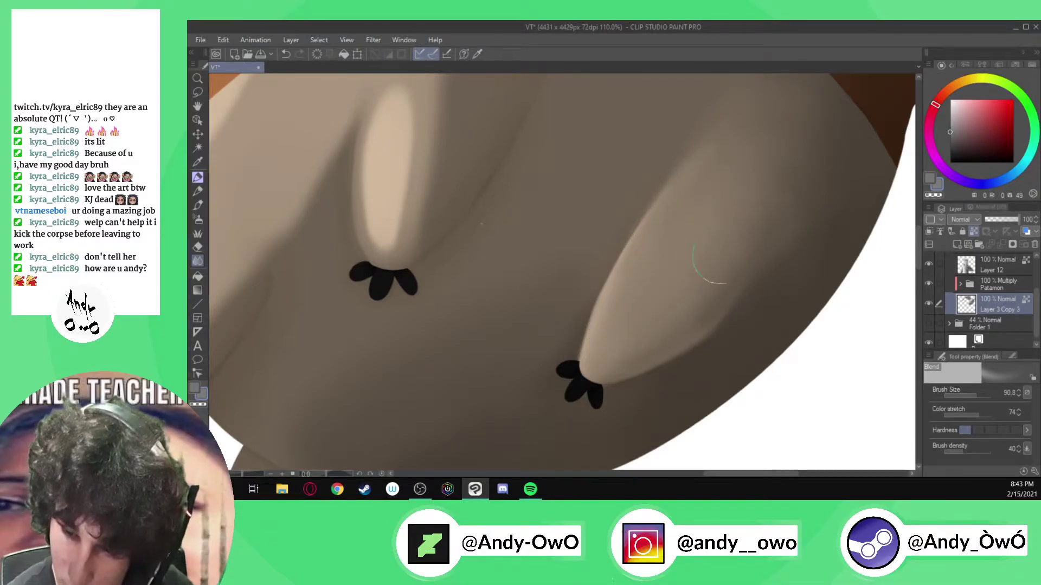
{"action": "scroll", "coordinate": [661, 263], "scroll_direction": "down", "scroll_amount": 4}
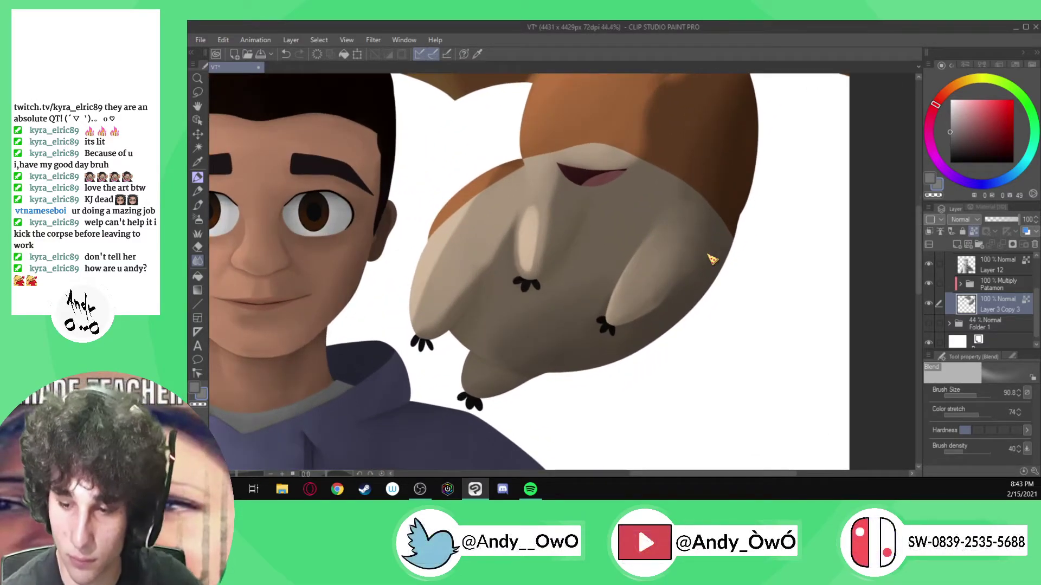
{"action": "left_click_drag", "start_coordinate": [692, 254], "coordinate": [693, 269]}
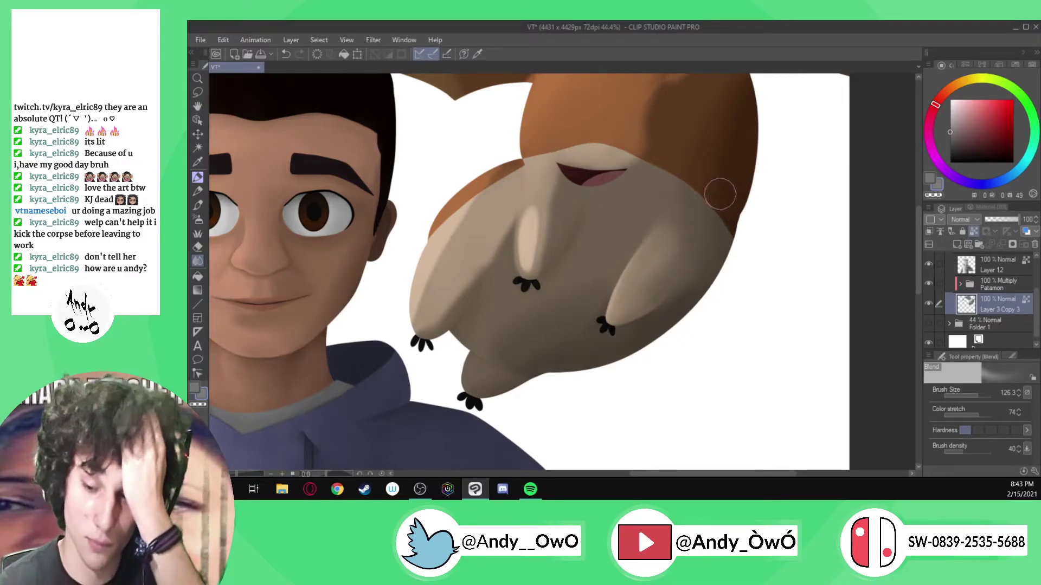
- Blend the bright highlight on the middle arm into its surrounding shading, using Blend brush sizes from 34.5 to 67.5
{"action": "scroll", "coordinate": [634, 244], "scroll_direction": "down", "scroll_amount": 4}
{"action": "scroll", "coordinate": [633, 243], "scroll_direction": "up", "scroll_amount": 6}
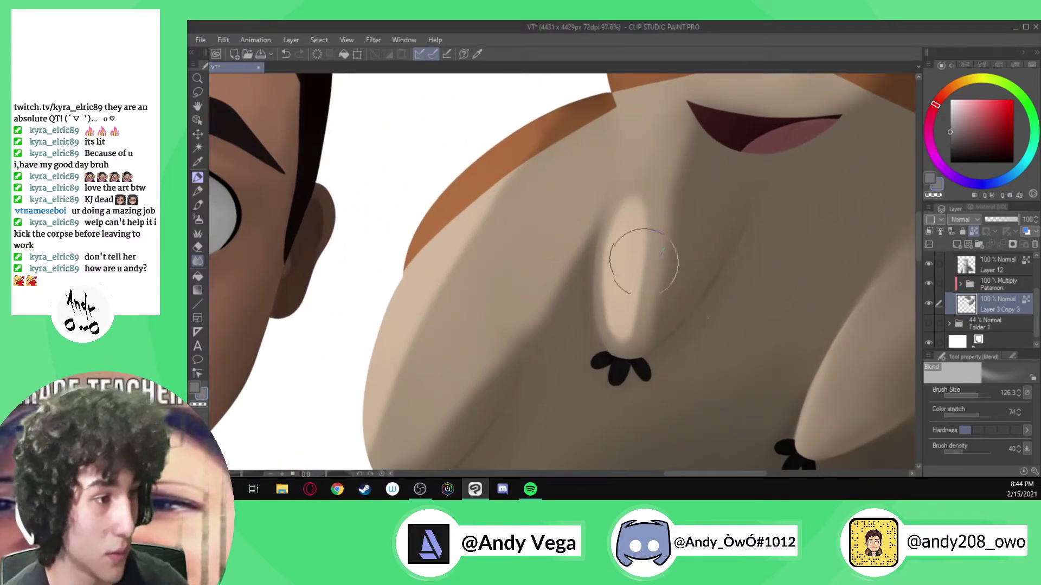
{"action": "left_click_drag", "start_coordinate": [654, 300], "coordinate": [657, 277], "text": "ctrl+alt"}
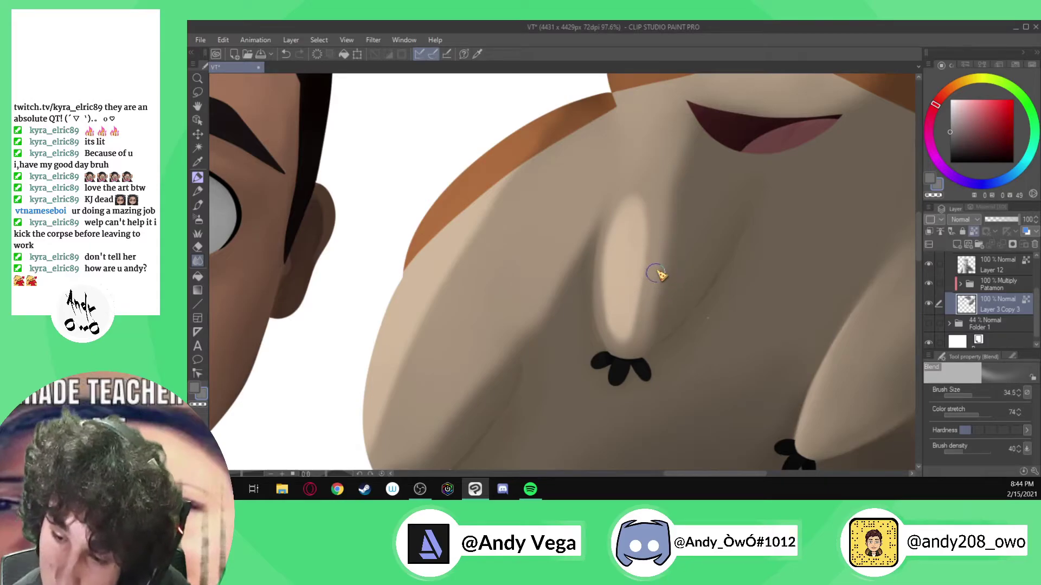
{"action": "key", "text": "ctrl+z"}
{"action": "left_click_drag", "start_coordinate": [681, 184], "coordinate": [682, 163], "text": "ctrl+alt"}
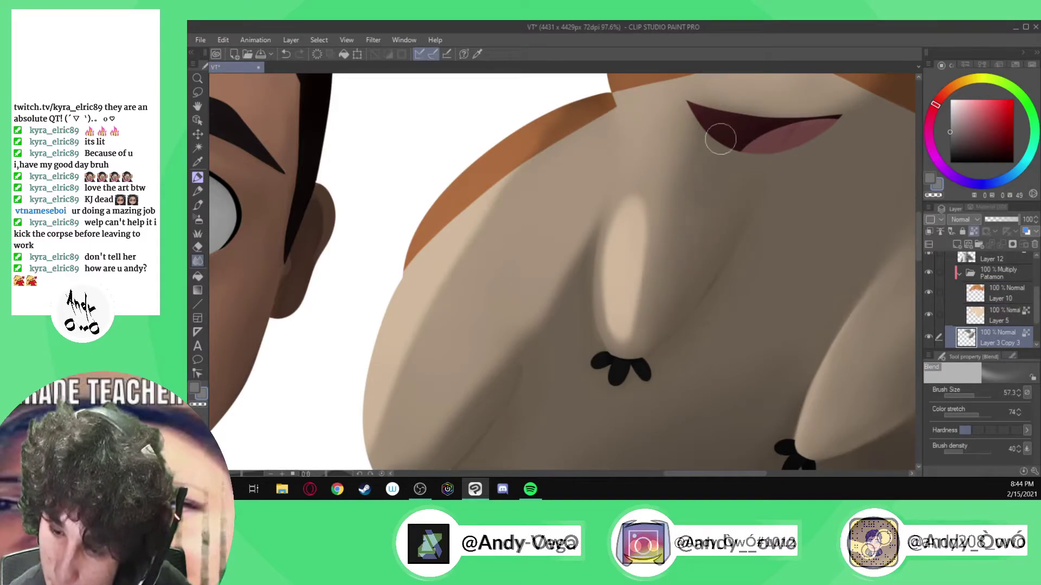
{"action": "key", "text": "bracketleft"}
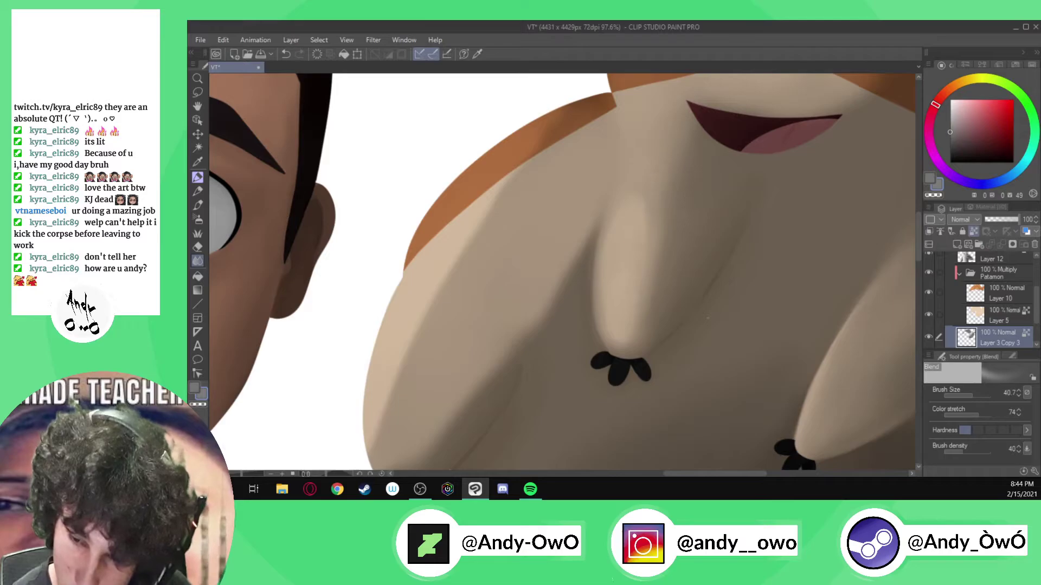
{"action": "left_click_drag", "start_coordinate": [647, 162], "coordinate": [653, 330]}
{"action": "key", "text": "bracketright"}
{"action": "key", "text": "bracketright"}
{"action": "key", "text": "bracketright"}
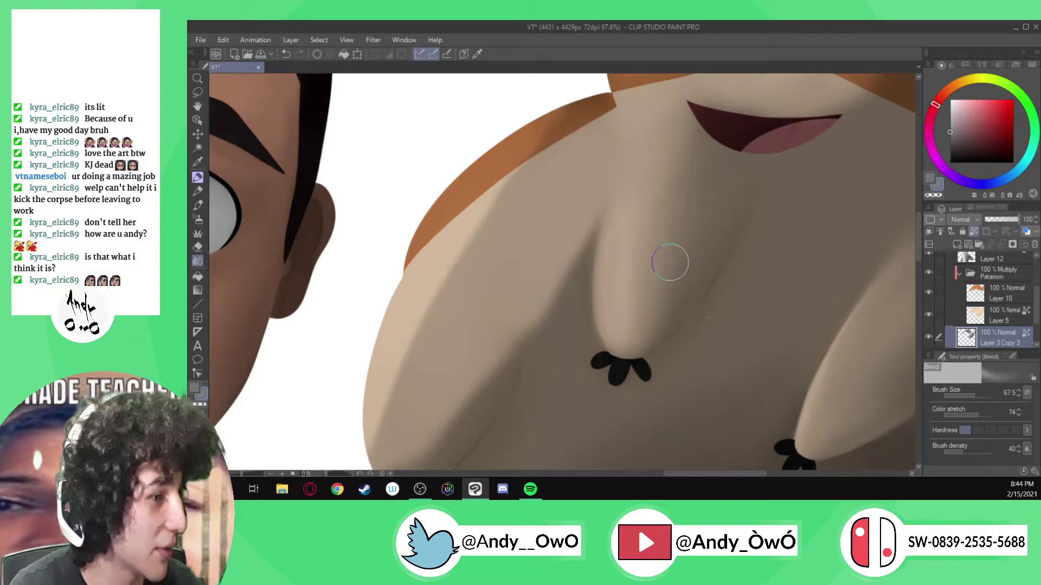
- Reduce the Blend brush to 39.9 and refine the shadow edge beside the middle arm's tip
{"action": "scroll", "coordinate": [714, 316], "scroll_direction": "down", "scroll_amount": 1}
{"action": "scroll", "coordinate": [627, 378], "scroll_direction": "up", "scroll_amount": 1}
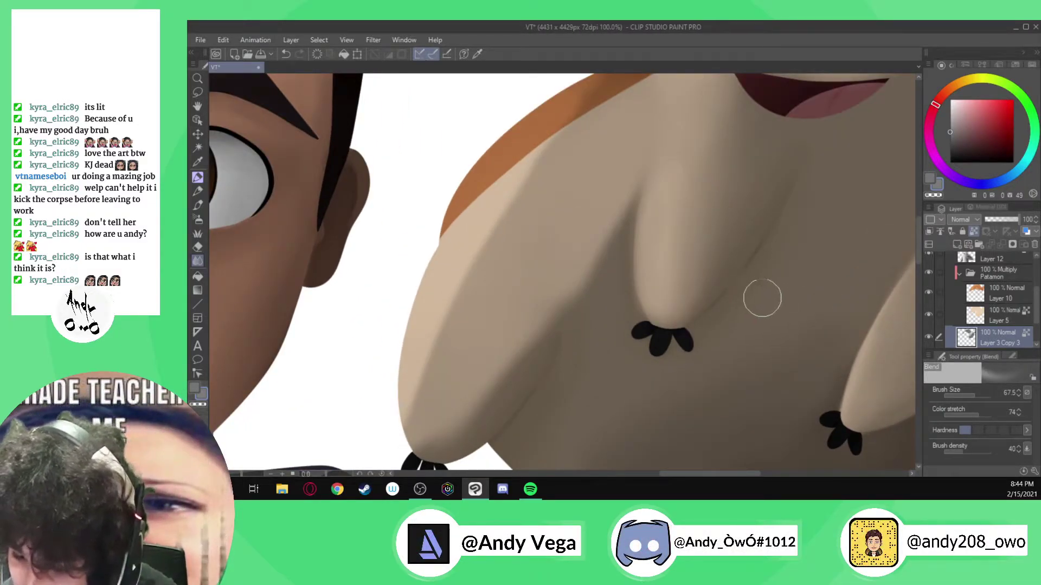
{"action": "scroll", "coordinate": [751, 284], "scroll_direction": "up", "scroll_amount": 5}
{"action": "scroll", "coordinate": [748, 283], "scroll_direction": "up", "scroll_amount": 3}
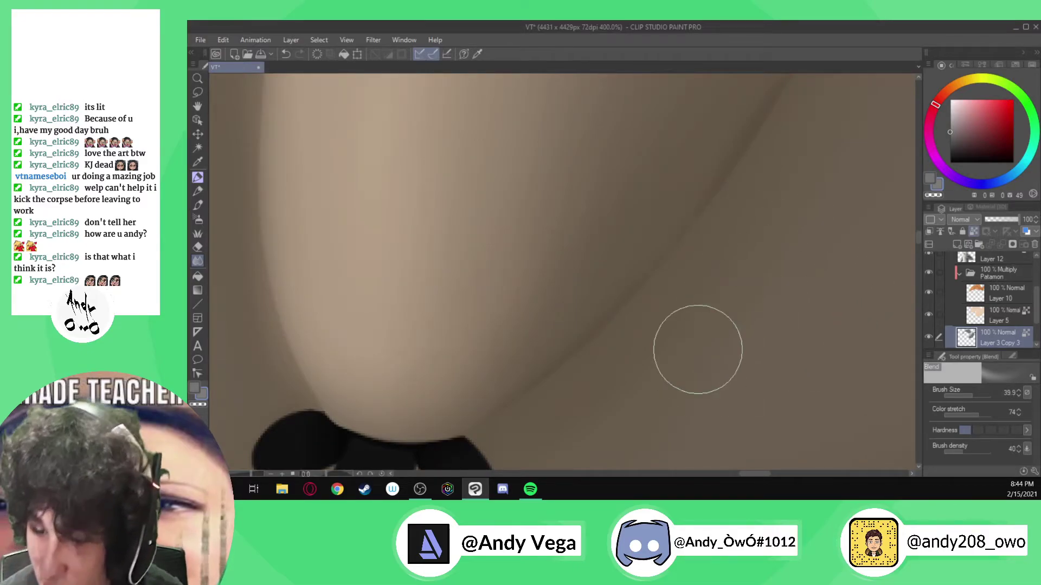
{"action": "scroll", "coordinate": [697, 350], "scroll_direction": "down", "scroll_amount": 8}
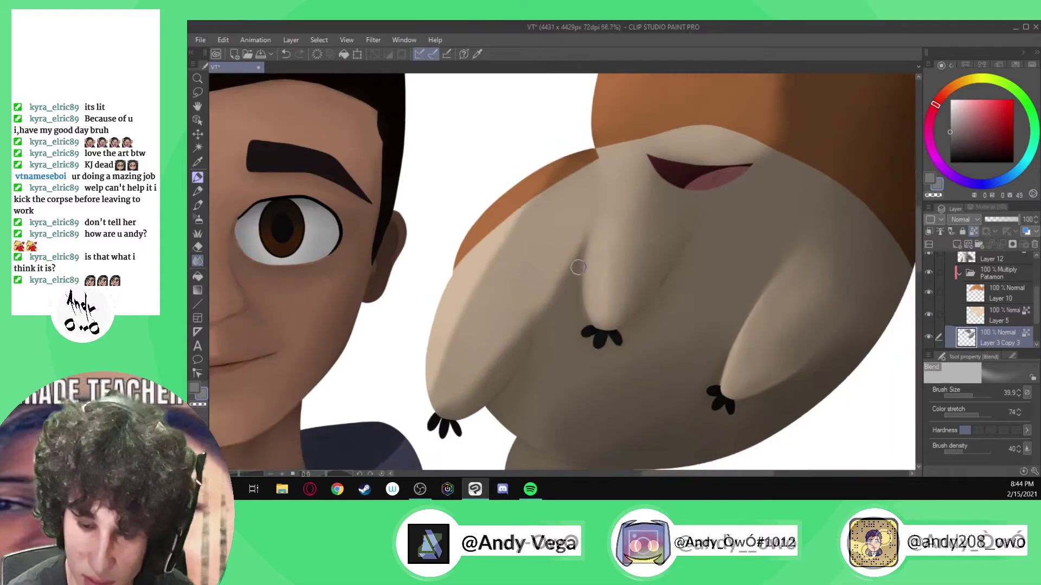
- Set the Blend brush to 72.0 and smooth the hard light-to-shadow line along the near arm
{"action": "scroll", "coordinate": [503, 363], "scroll_direction": "up", "scroll_amount": 1}
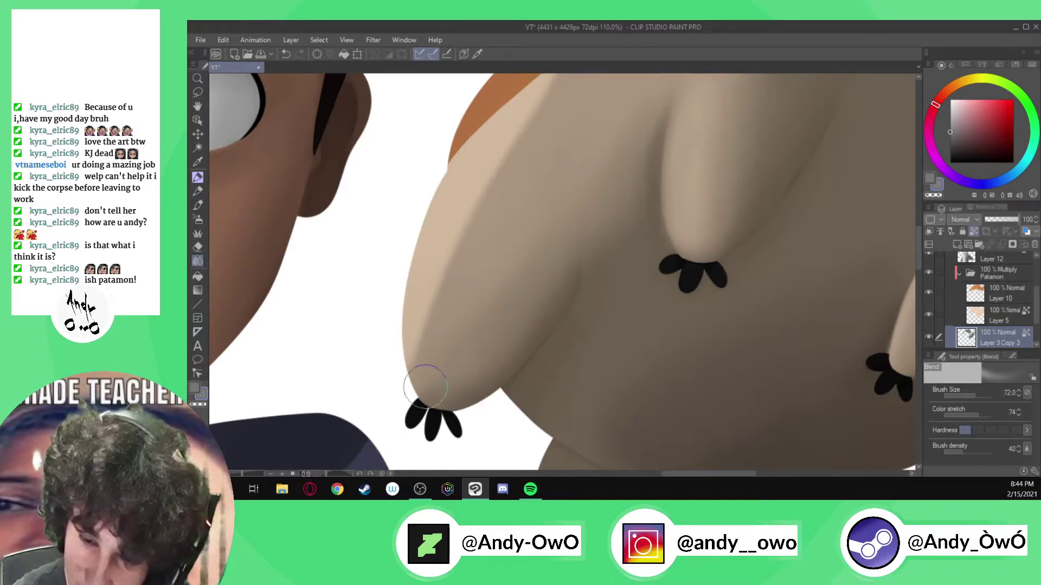
{"action": "scroll", "coordinate": [477, 222], "scroll_direction": "down", "scroll_amount": 4}
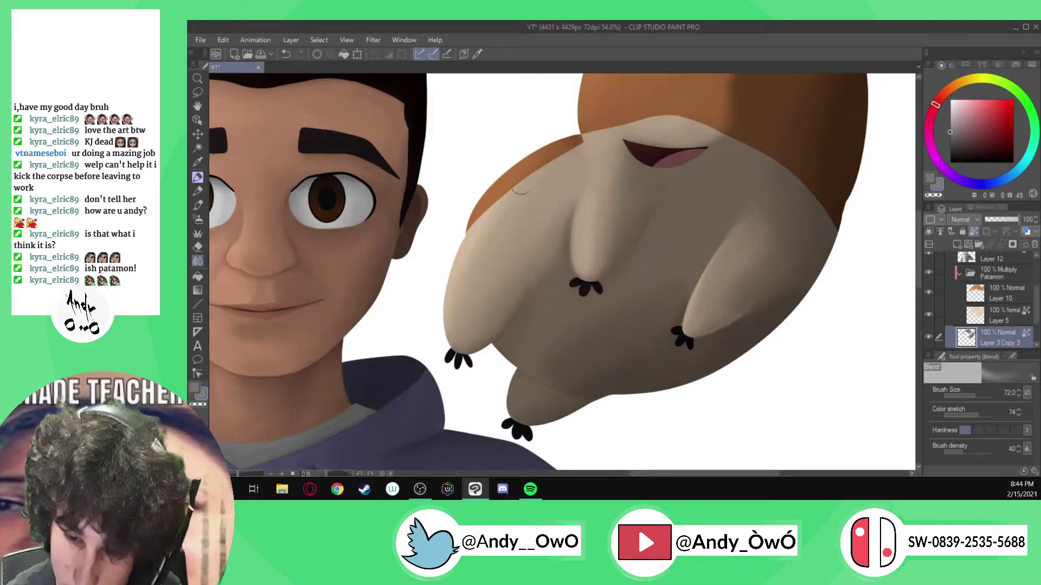
{"action": "scroll", "coordinate": [503, 313], "scroll_direction": "down", "scroll_amount": 3}
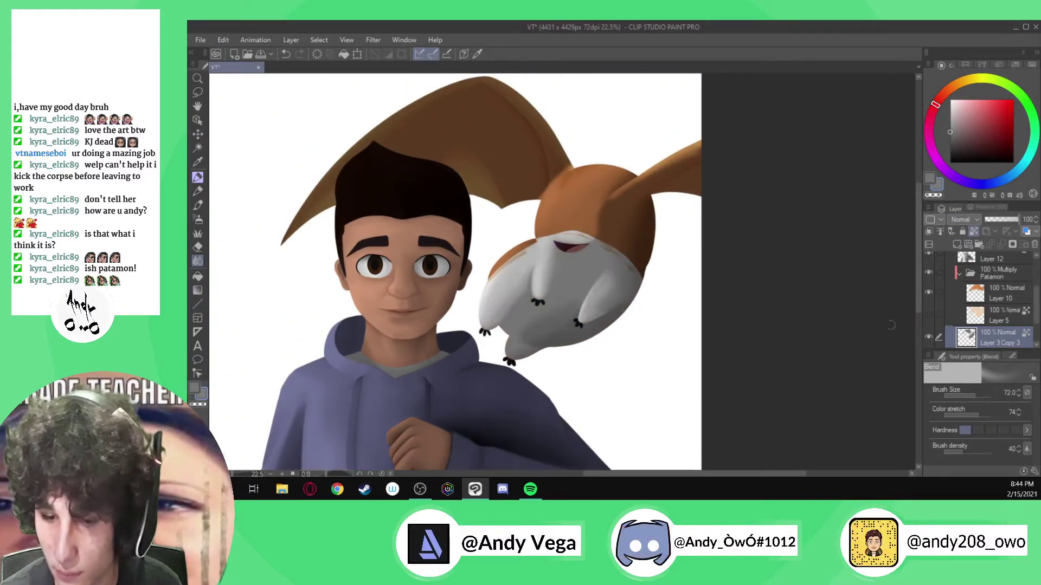
- Pick a darker grey of value 31, show Layer 5 again, and paint and blend a shadow where the foot meets the belly
{"action": "scroll", "coordinate": [555, 360], "scroll_direction": "up", "scroll_amount": 4}
{"action": "key", "text": "p"}
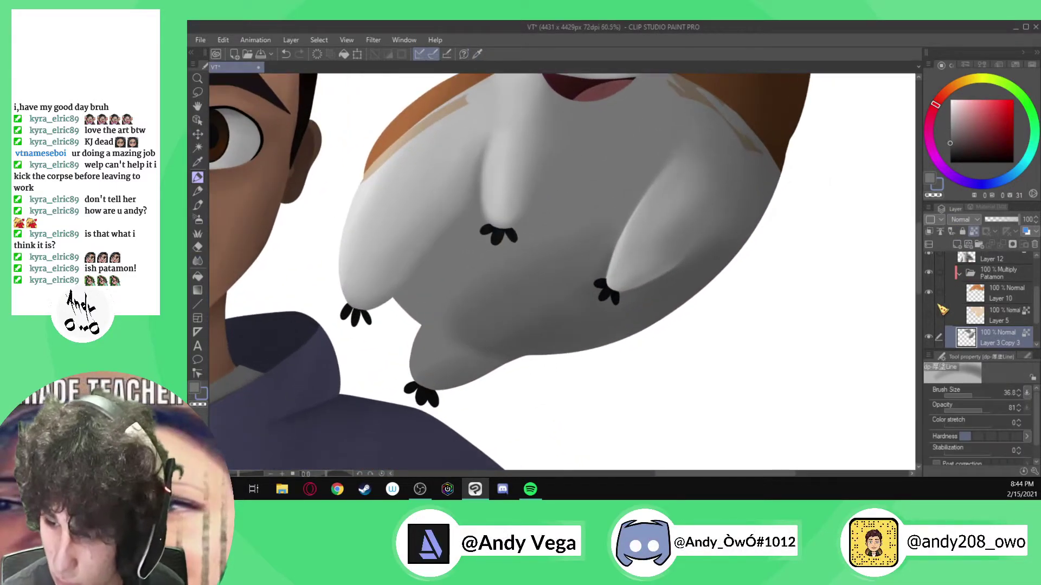
{"action": "left_click", "coordinate": [929, 315]}
{"action": "scroll", "coordinate": [523, 335], "scroll_direction": "up", "scroll_amount": 2}
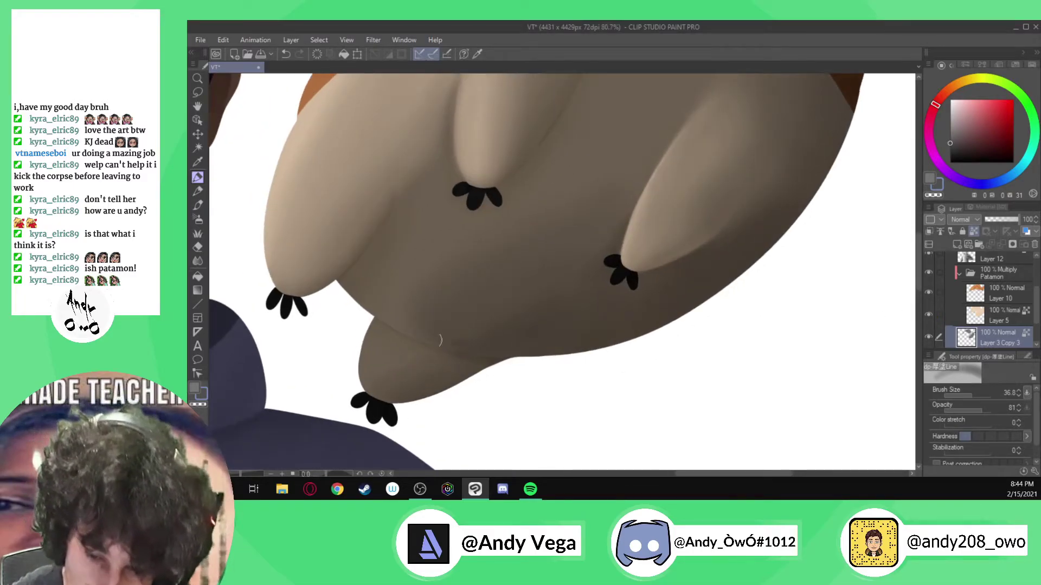
{"action": "key", "text": "ctrl+z"}
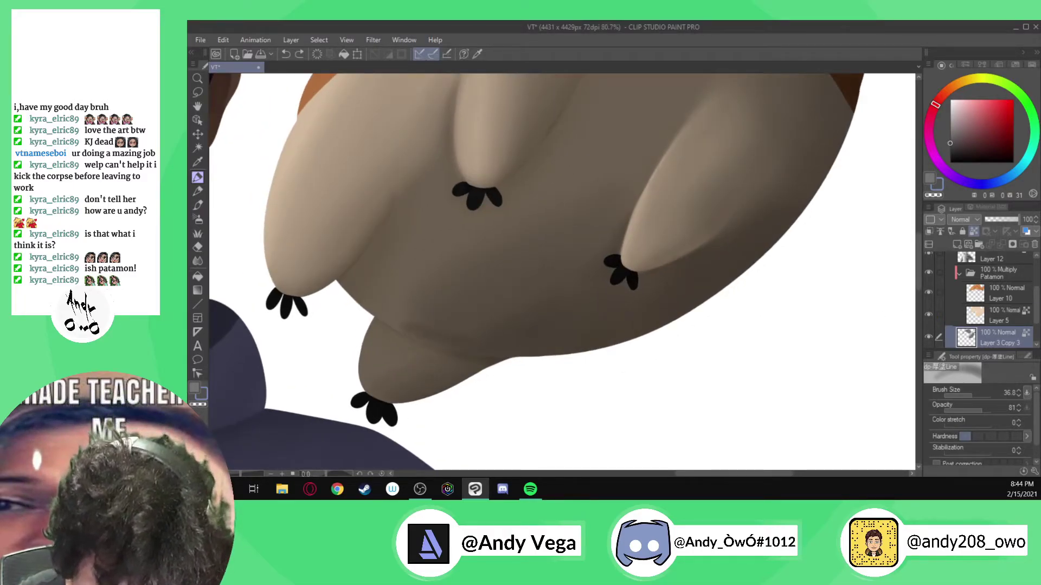
{"action": "mouse_move", "coordinate": [457, 348]}
{"action": "left_mouse_down"}
{"action": "mouse_move", "coordinate": [485, 351]}
{"action": "mouse_move", "coordinate": [436, 336]}
{"action": "left_mouse_up"}
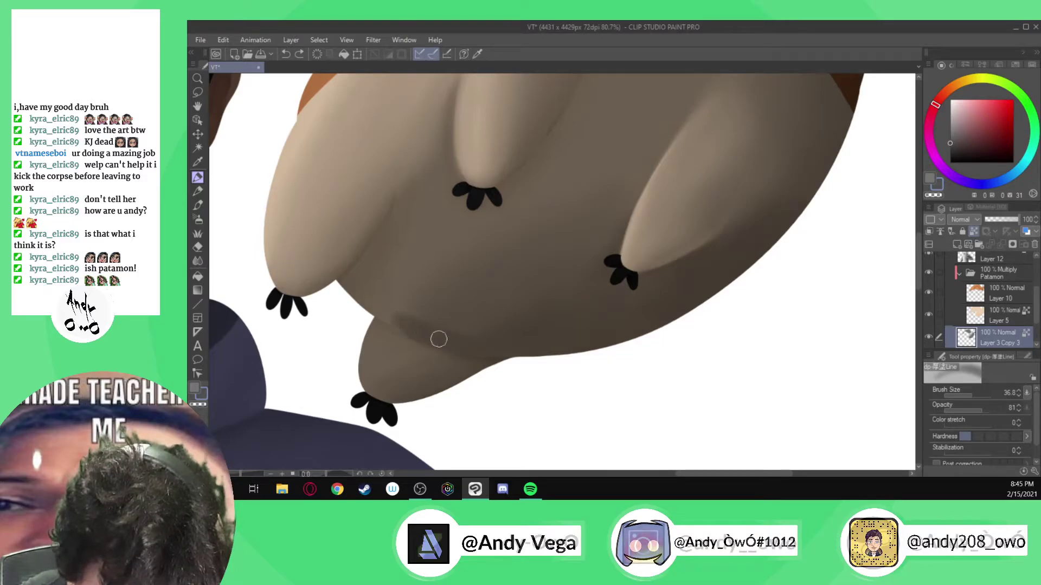
{"action": "key", "text": "j"}
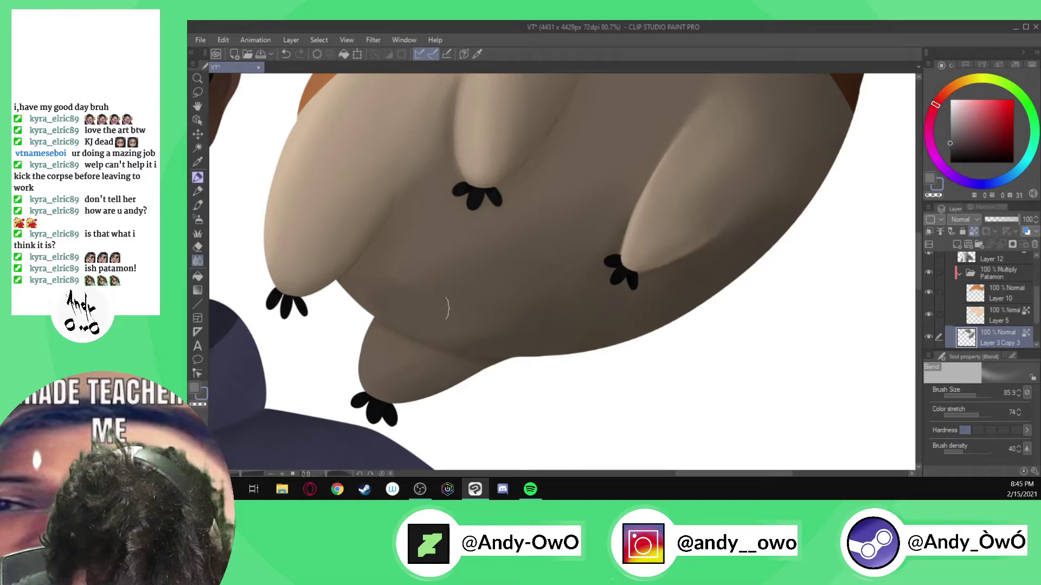
- Darken the grey to value 21, paint the belly's cast shadow across the top of the foot, and blend it at 85.9
{"action": "key", "text": "p"}
{"action": "left_click", "coordinate": [949, 145]}
{"action": "left_click_drag", "start_coordinate": [949, 145], "coordinate": [950, 150]}
{"action": "mouse_move", "coordinate": [373, 324]}
{"action": "left_mouse_down"}
{"action": "mouse_move", "coordinate": [465, 362]}
{"action": "mouse_move", "coordinate": [372, 340]}
{"action": "left_mouse_up"}
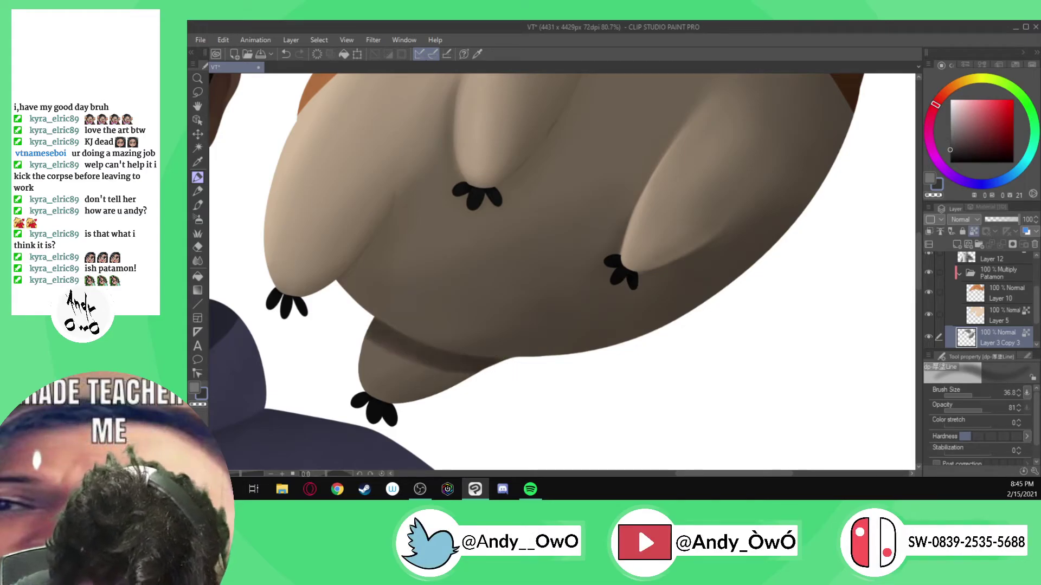
{"action": "left_click", "coordinate": [199, 247]}
{"action": "left_click", "coordinate": [198, 260]}
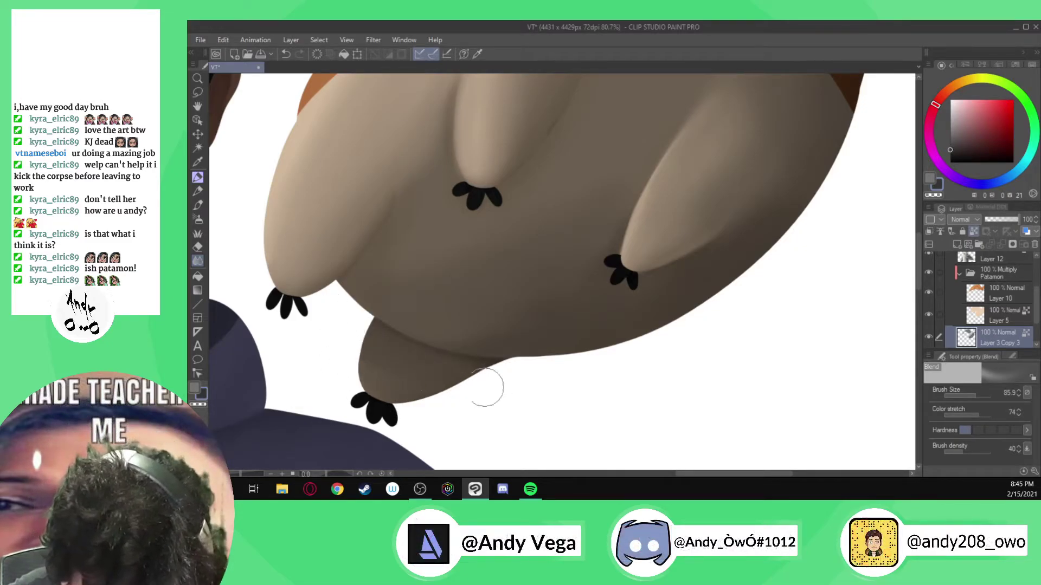
- Paint a dark shadow on the belly along the near arm's underside and start blending it at sizes 30.1 and 41.2
{"action": "key", "text": "p"}
{"action": "mouse_move", "coordinate": [348, 274]}
{"action": "left_mouse_down"}
{"action": "mouse_move", "coordinate": [391, 228]}
{"action": "mouse_move", "coordinate": [399, 195]}
{"action": "mouse_move", "coordinate": [388, 235]}
{"action": "mouse_move", "coordinate": [338, 306]}
{"action": "left_mouse_up"}
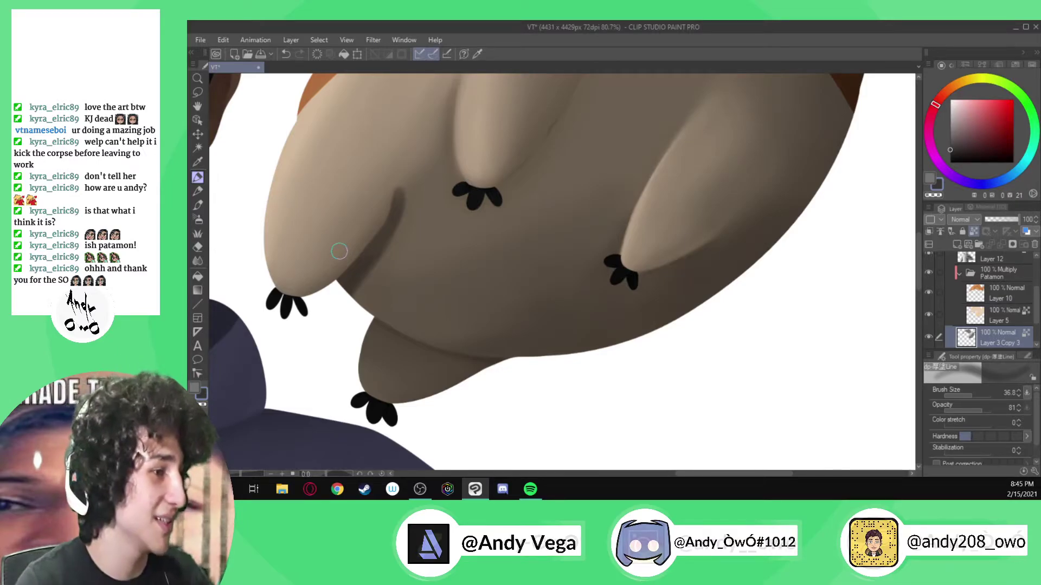
{"action": "scroll", "coordinate": [335, 248], "scroll_direction": "up", "scroll_amount": 3}
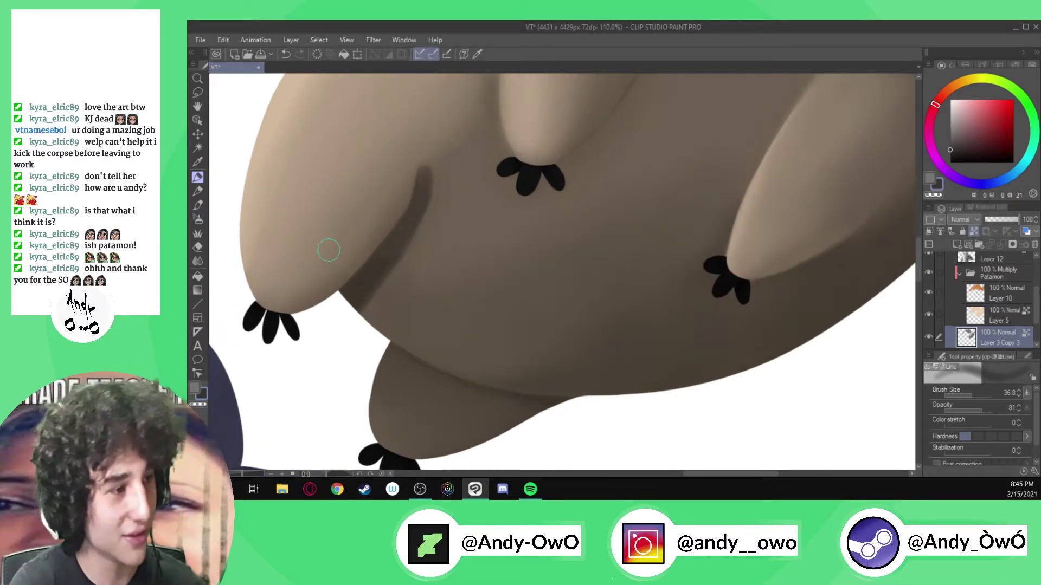
{"action": "key", "text": "j"}
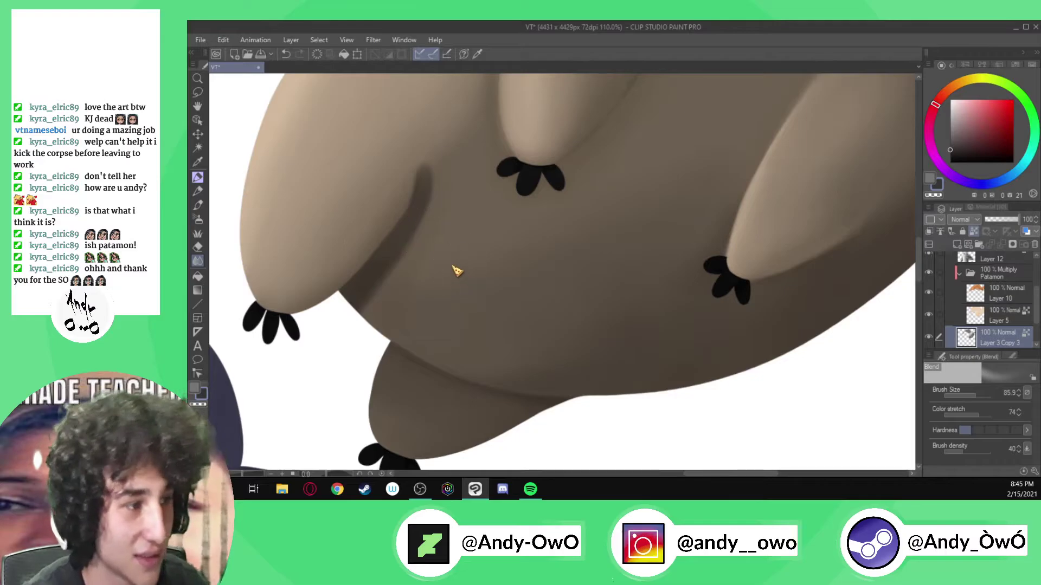
{"action": "left_click_drag", "start_coordinate": [451, 279], "coordinate": [445, 267]}
{"action": "left_click_drag", "start_coordinate": [435, 187], "coordinate": [403, 249]}
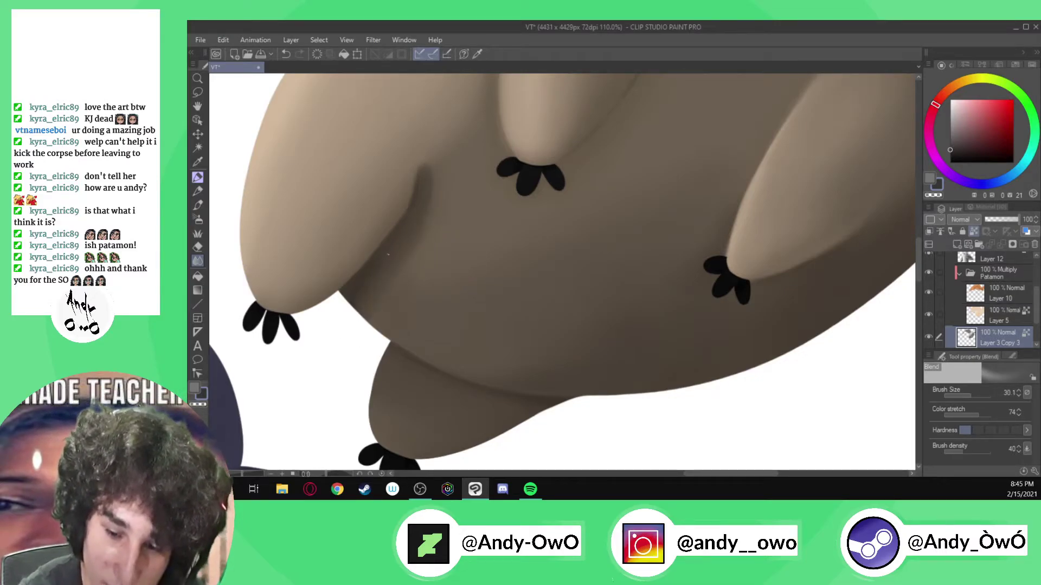
{"action": "left_click_drag", "start_coordinate": [389, 255], "coordinate": [406, 255], "text": "ctrl+alt"}
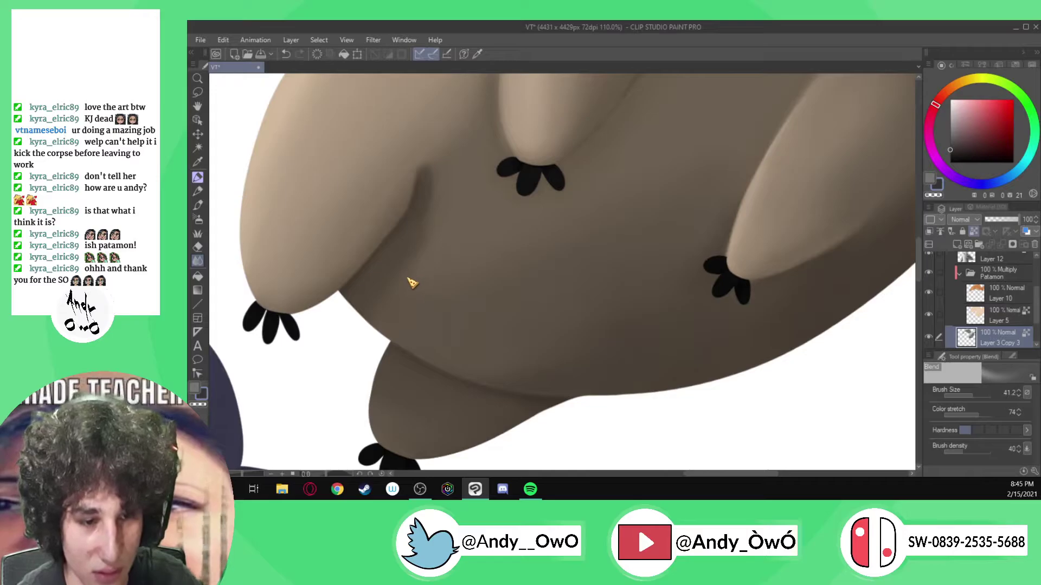
- Enlarge the Blend brush to 54.8, undo the unwanted changes, and soften the near arm's shadow into the belly
{"action": "left_click_drag", "start_coordinate": [407, 271], "coordinate": [427, 276], "text": "ctrl+alt"}
{"action": "key", "text": "ctrl+z"}
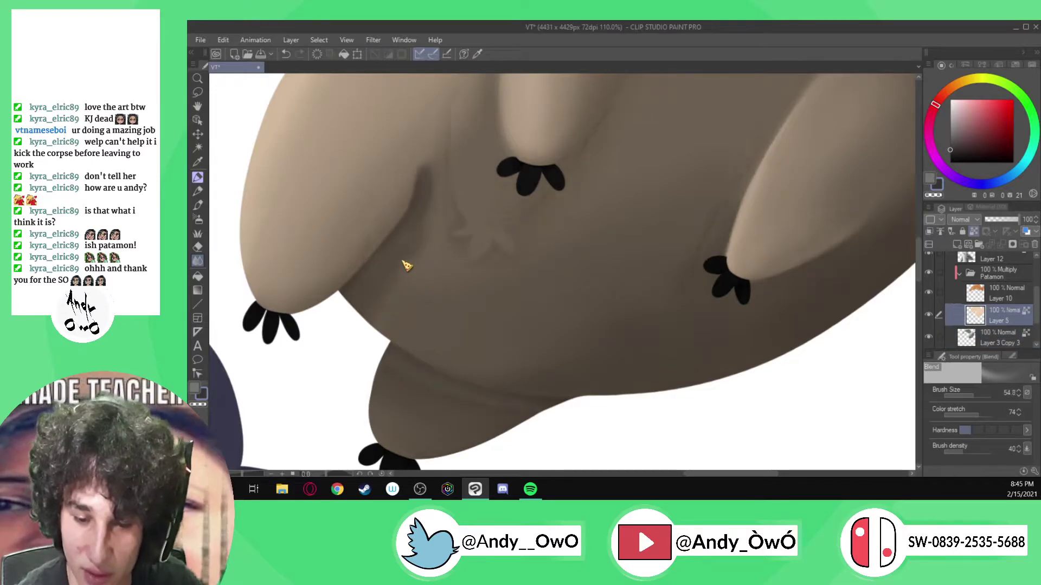
{"action": "key", "text": "ctrl+z"}
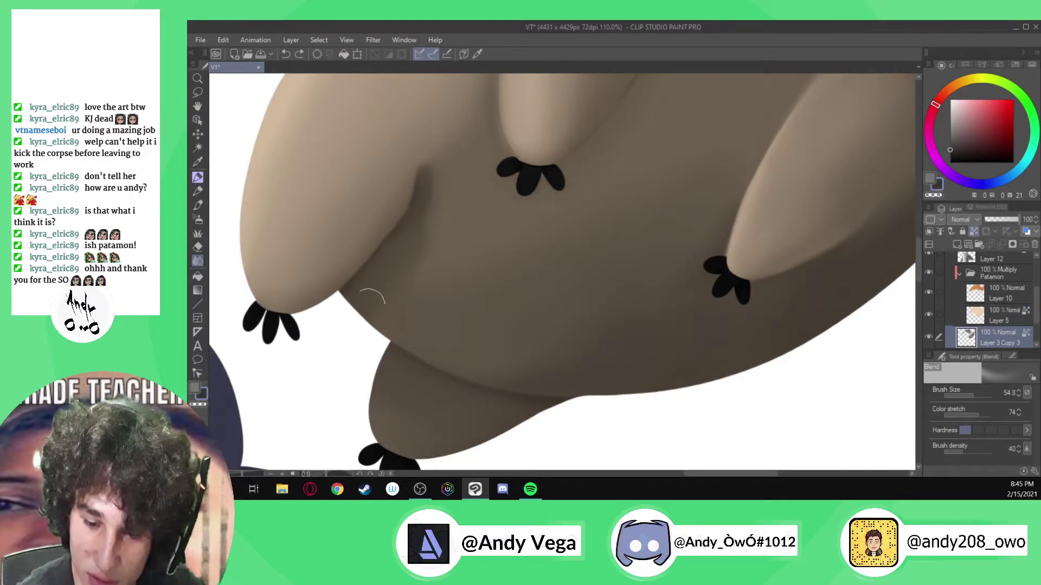
{"action": "left_click_drag", "start_coordinate": [424, 179], "coordinate": [448, 160]}
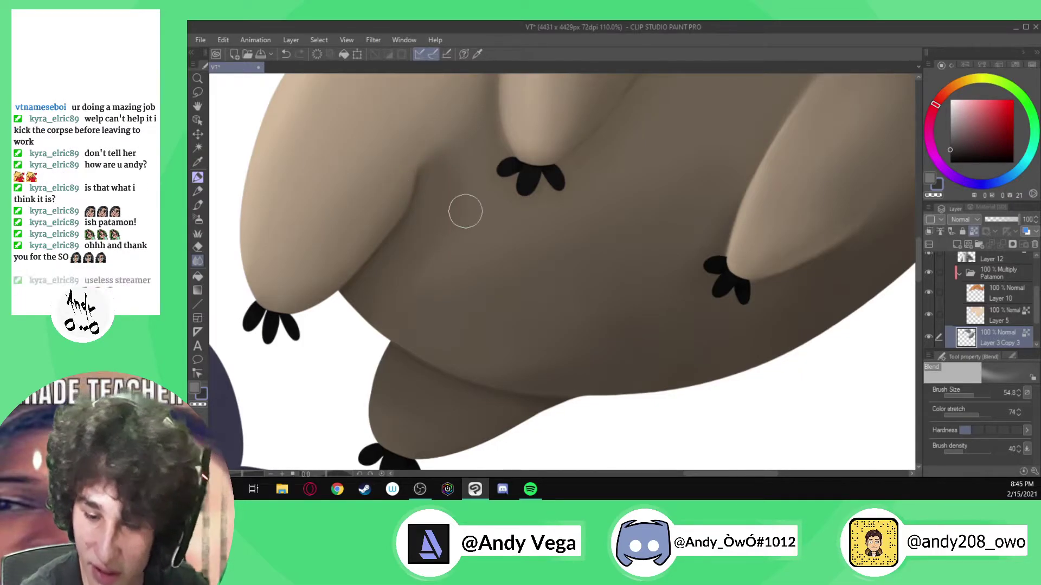
- Raise the Blend brush hardness to four bars, reduce its size to 27.0, and refine the near arm's edge against its shadow
{"action": "left_click", "coordinate": [1004, 430]}
{"action": "left_click_drag", "start_coordinate": [376, 202], "coordinate": [381, 209]}
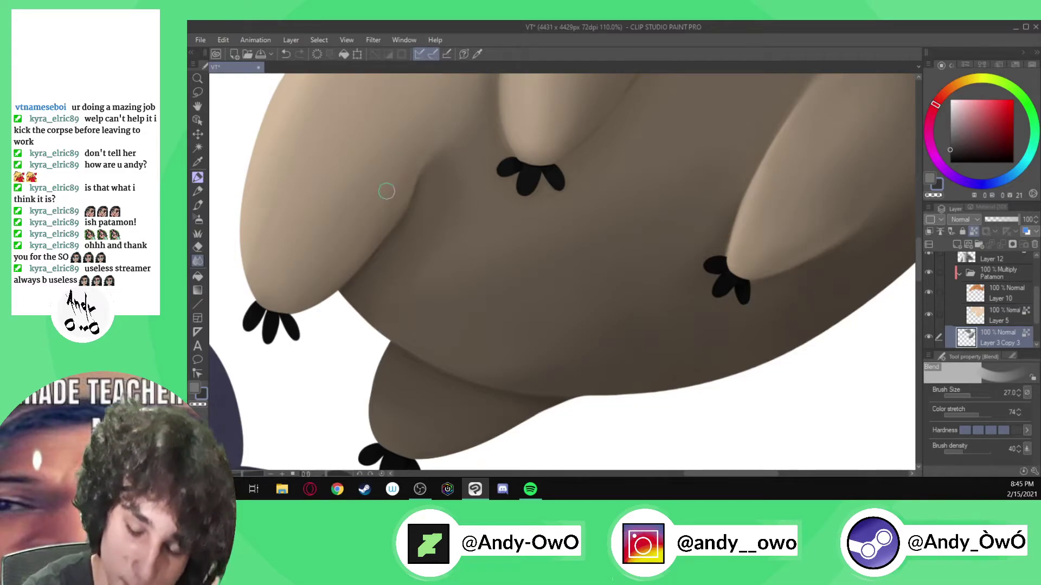
{"action": "scroll", "coordinate": [385, 191], "scroll_direction": "down", "scroll_amount": 6}
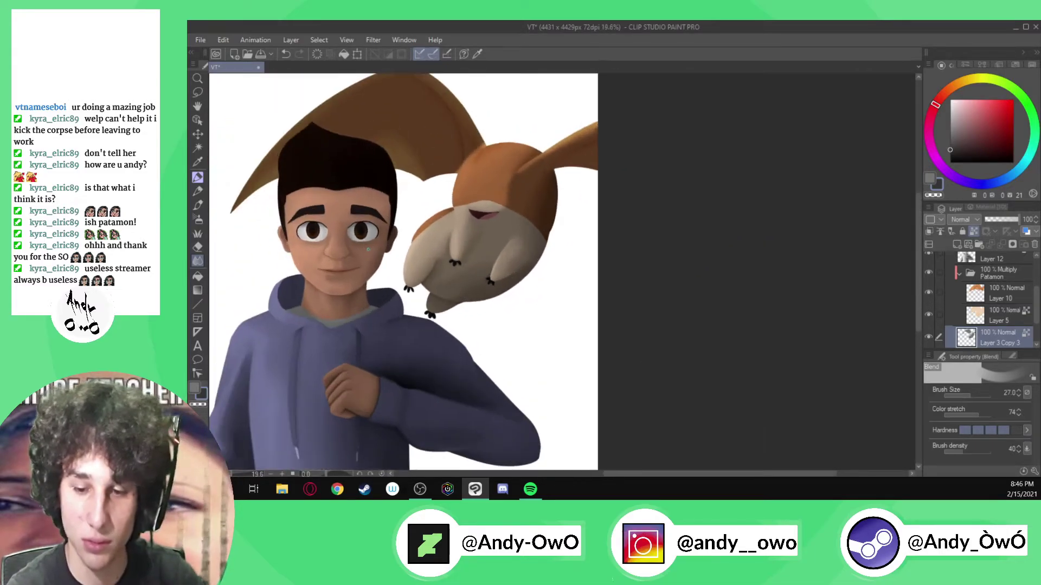
- Compare Patamon's shading with Layer 5 and the Multiply Patamon folder hidden and shown, collapsing the folder
{"action": "left_click", "coordinate": [929, 314]}
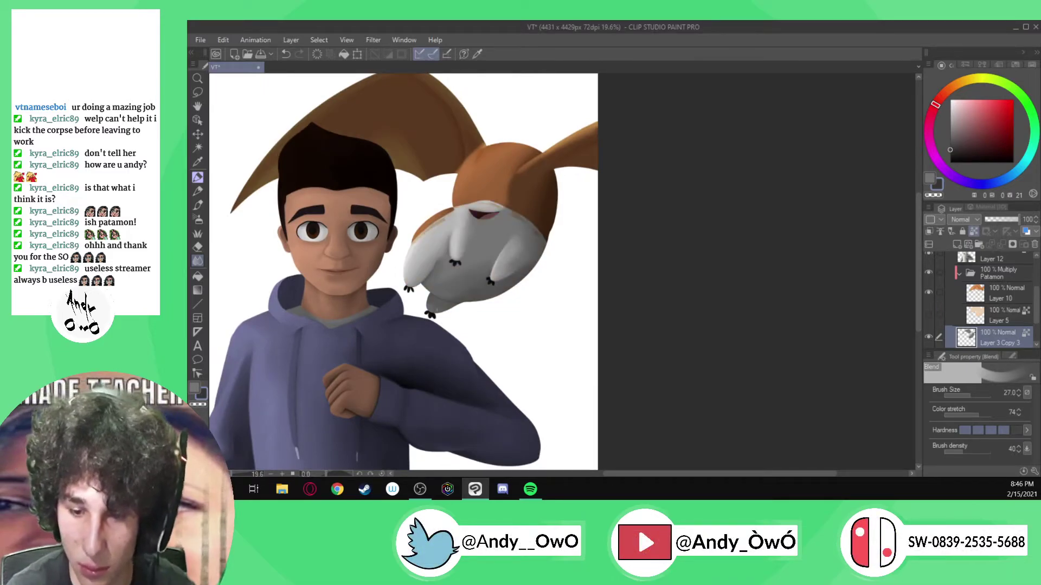
{"action": "scroll", "coordinate": [479, 283], "scroll_direction": "up", "scroll_amount": 2}
{"action": "left_click", "coordinate": [929, 314]}
{"action": "left_click", "coordinate": [958, 273]}
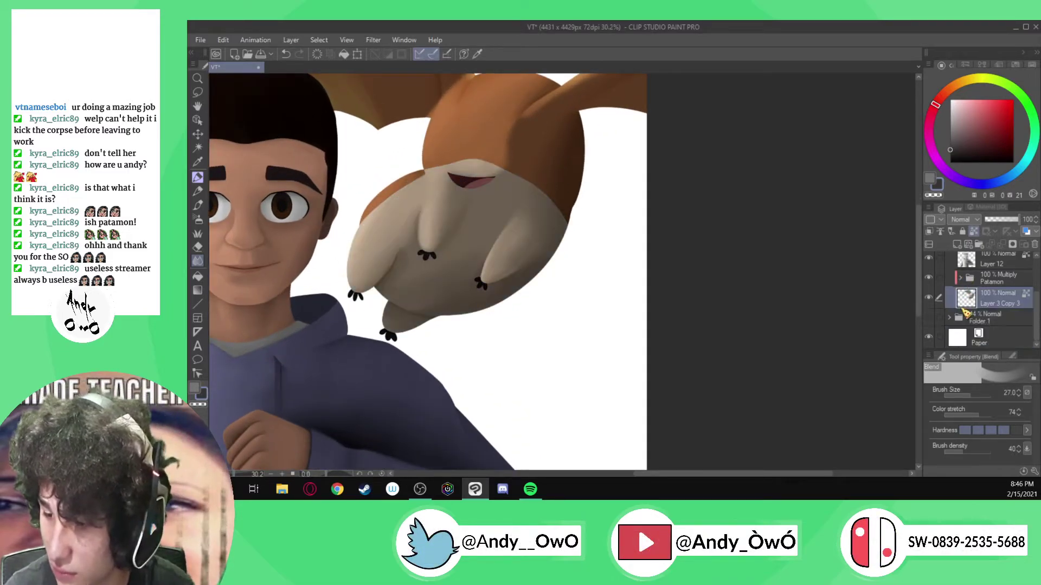
{"action": "left_click", "coordinate": [930, 279]}
{"action": "scroll", "coordinate": [564, 316], "scroll_direction": "down", "scroll_amount": 3}
{"action": "scroll", "coordinate": [564, 316], "scroll_direction": "up", "scroll_amount": 4}
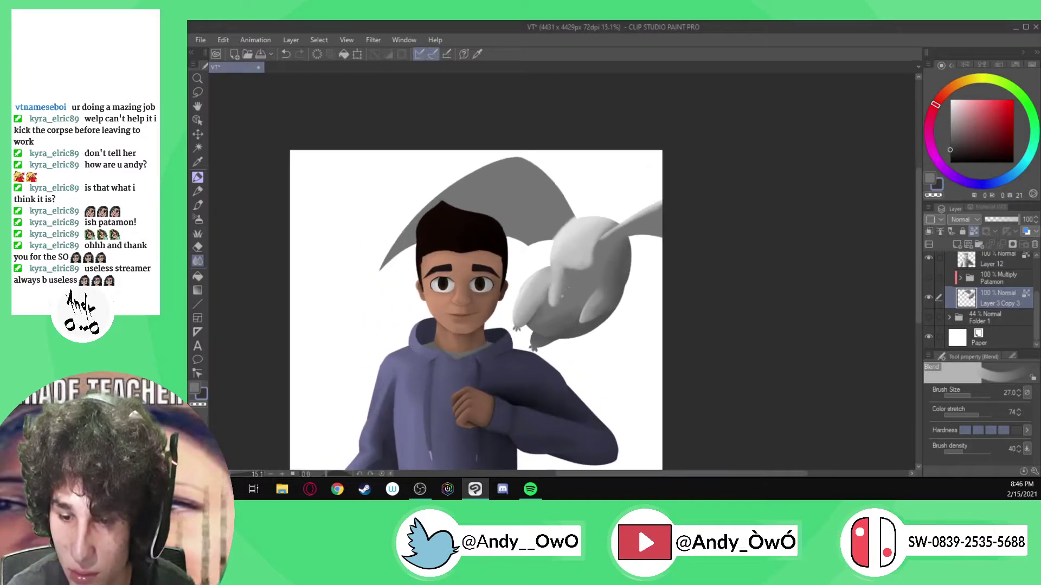
{"action": "left_click", "coordinate": [929, 278]}
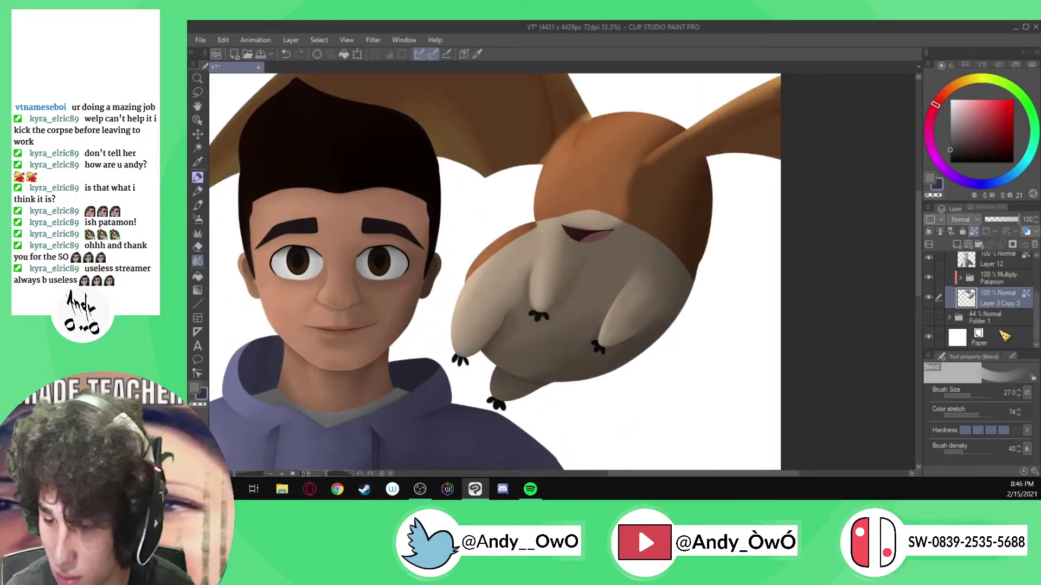
- Lower the Blend brush hardness to one bar and soften the shading around the muzzle and head at sizes 62.8 and 102.8
{"action": "scroll", "coordinate": [630, 206], "scroll_direction": "up", "scroll_amount": 3}
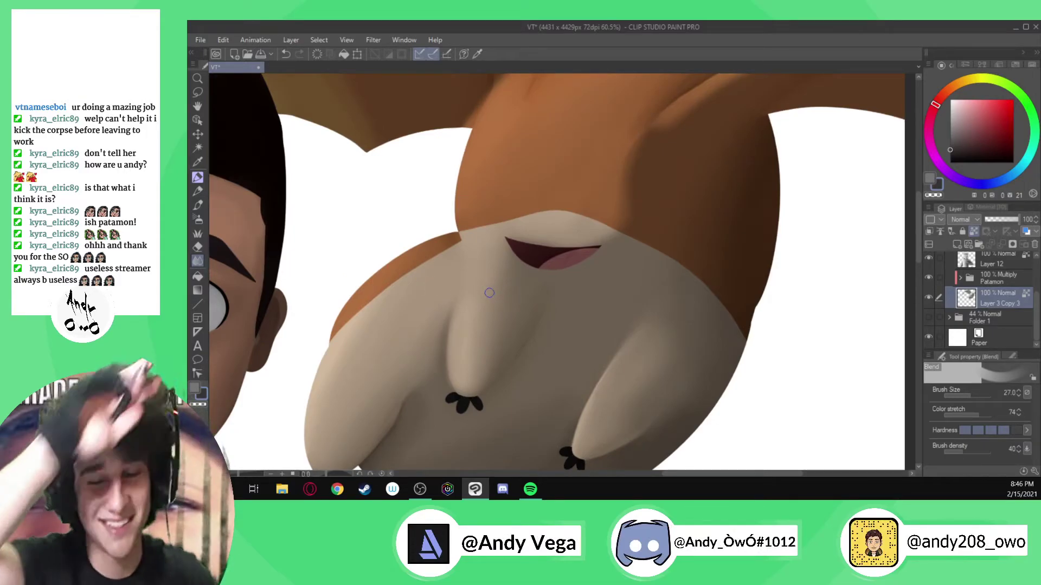
{"action": "left_click_drag", "start_coordinate": [535, 214], "coordinate": [546, 217]}
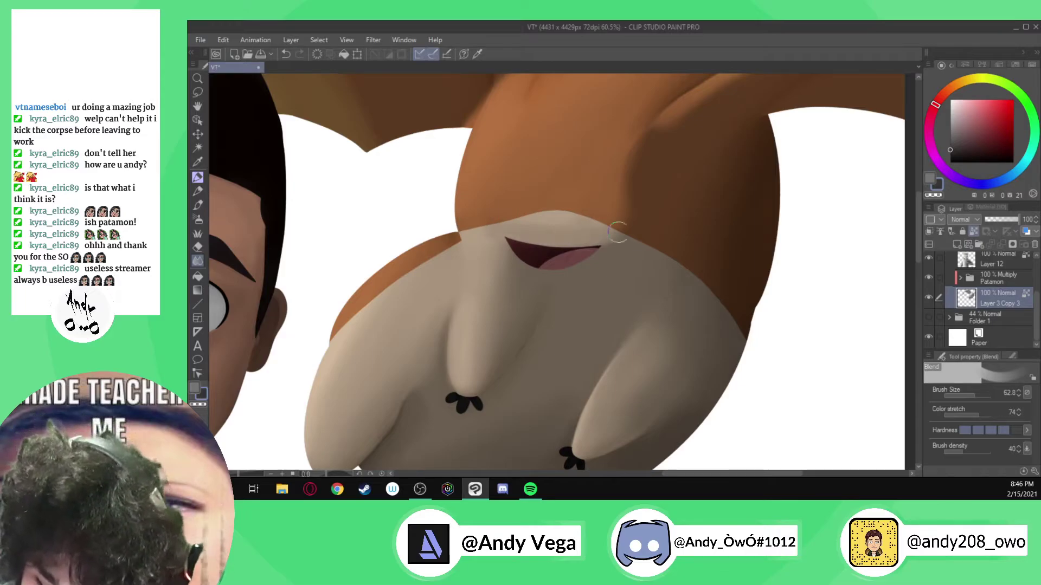
{"action": "key", "text": "ctrl+z"}
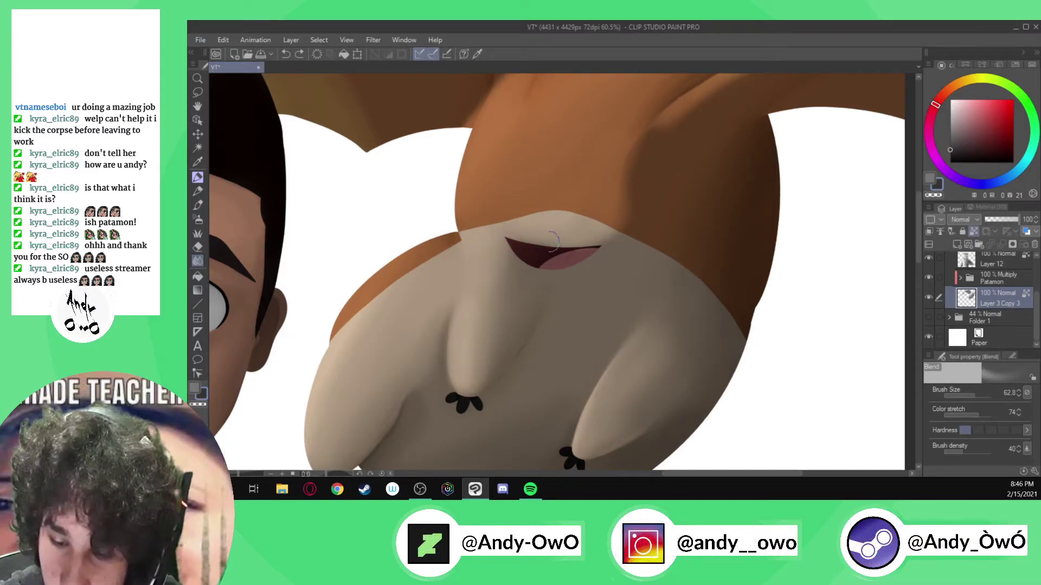
{"action": "left_click_drag", "start_coordinate": [630, 230], "coordinate": [612, 224]}
{"action": "key", "text": "bracketright"}
{"action": "key", "text": "bracketright"}
{"action": "key", "text": "bracketright"}
{"action": "key", "text": "bracketright"}
{"action": "mouse_move", "coordinate": [622, 167]}
{"action": "left_mouse_down"}
{"action": "mouse_move", "coordinate": [624, 134]}
{"action": "mouse_move", "coordinate": [616, 220]}
{"action": "mouse_move", "coordinate": [635, 143]}
{"action": "mouse_move", "coordinate": [633, 190]}
{"action": "mouse_move", "coordinate": [614, 229]}
{"action": "mouse_move", "coordinate": [647, 144]}
{"action": "mouse_move", "coordinate": [600, 206]}
{"action": "mouse_move", "coordinate": [588, 161]}
{"action": "left_mouse_up"}
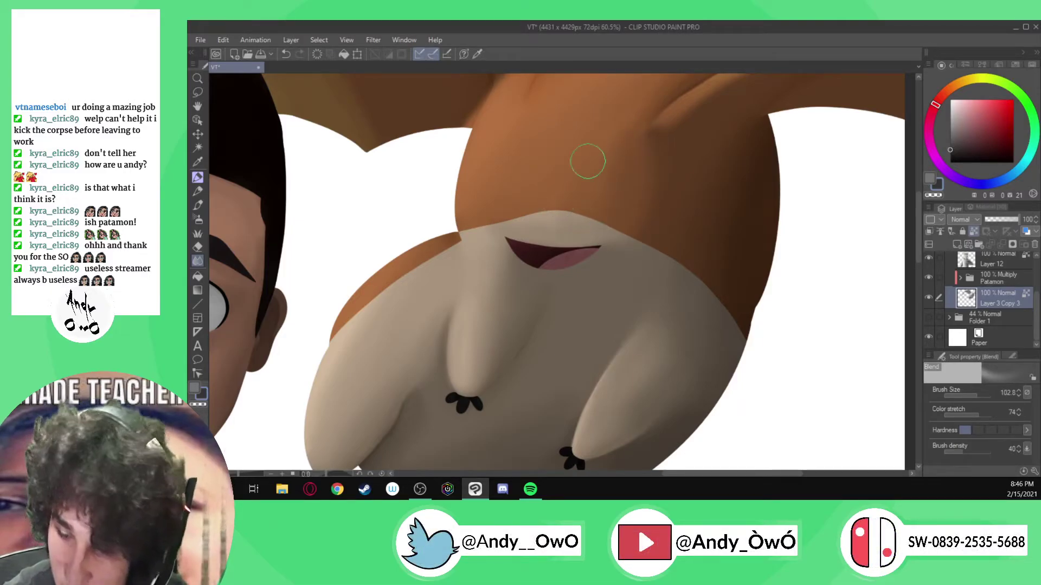
- Hide the Multiply Patamon folder and blend the grey light and shadow across the head and muzzle at size 102.8
{"action": "left_click", "coordinate": [929, 278]}
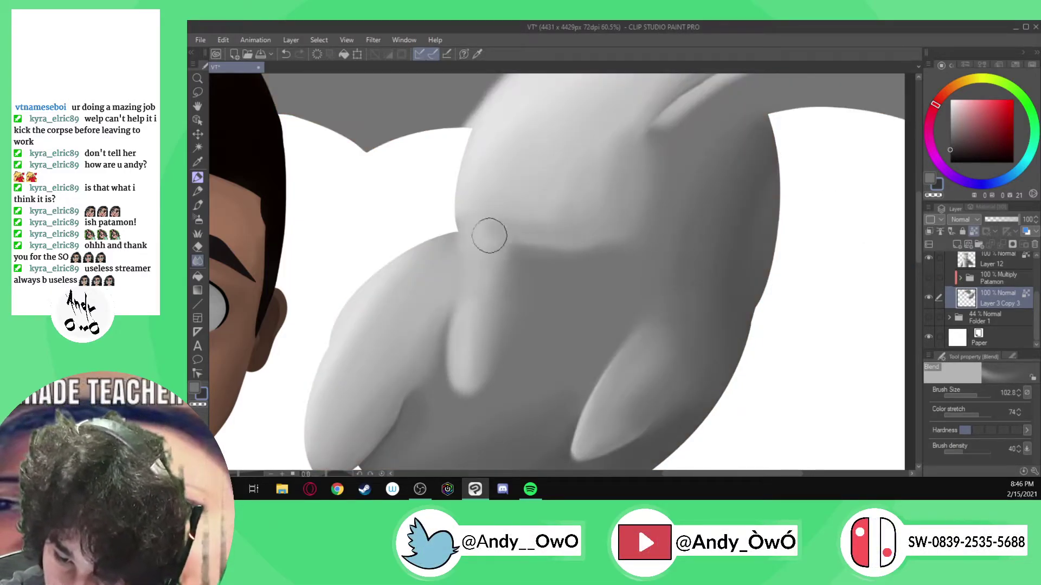
{"action": "mouse_move", "coordinate": [488, 215]}
{"action": "left_mouse_down"}
{"action": "mouse_move", "coordinate": [482, 193]}
{"action": "mouse_move", "coordinate": [507, 162]}
{"action": "left_mouse_up"}
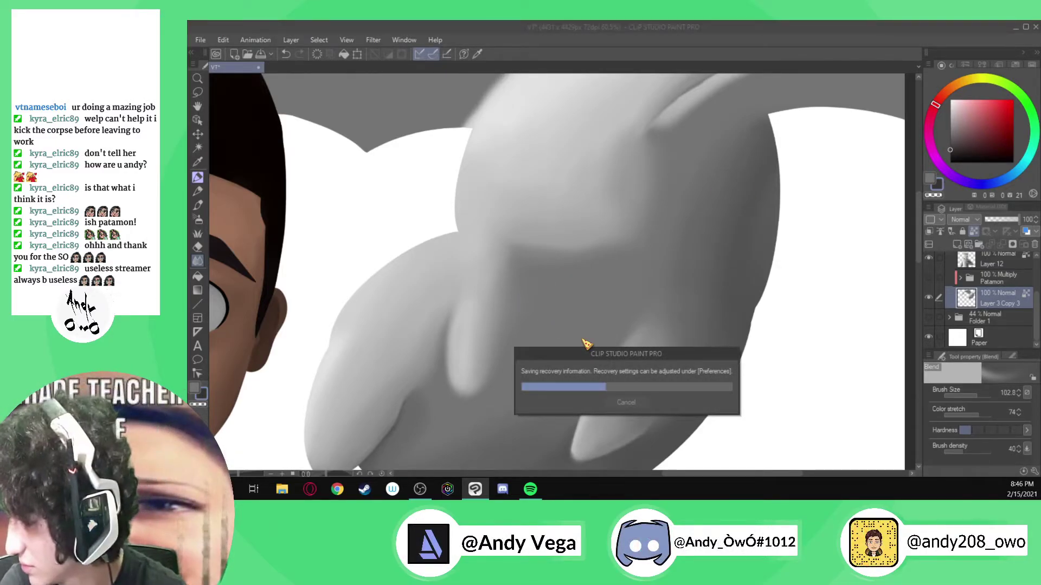
{"action": "scroll", "coordinate": [583, 327], "scroll_direction": "down", "scroll_amount": 5}
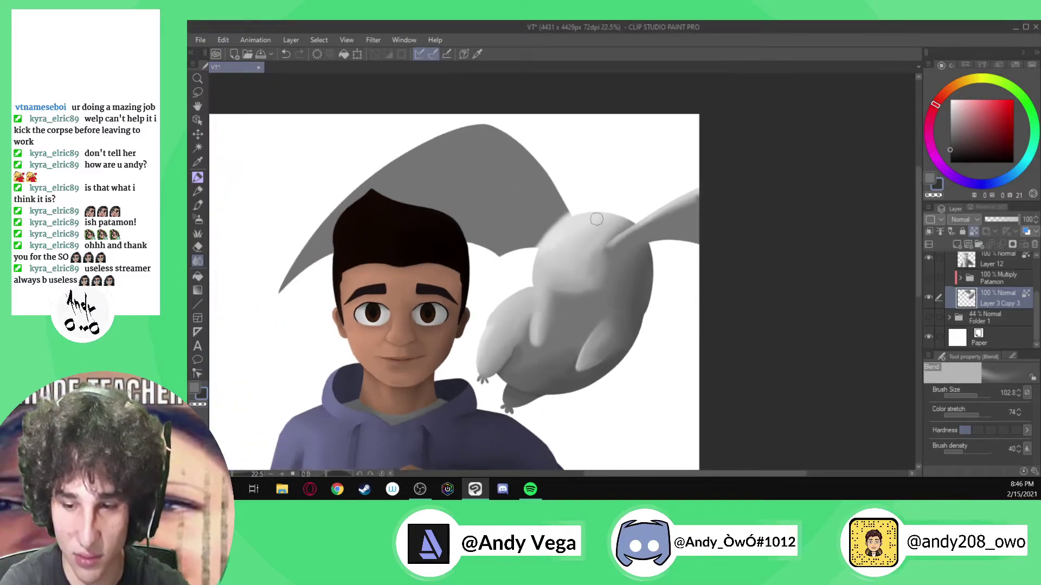
{"action": "scroll", "coordinate": [548, 250], "scroll_direction": "up", "scroll_amount": 4}
- Show the folder colours and blend the base of the right ear into the head at size 84.5, then hide them again
{"action": "left_click", "coordinate": [928, 278]}
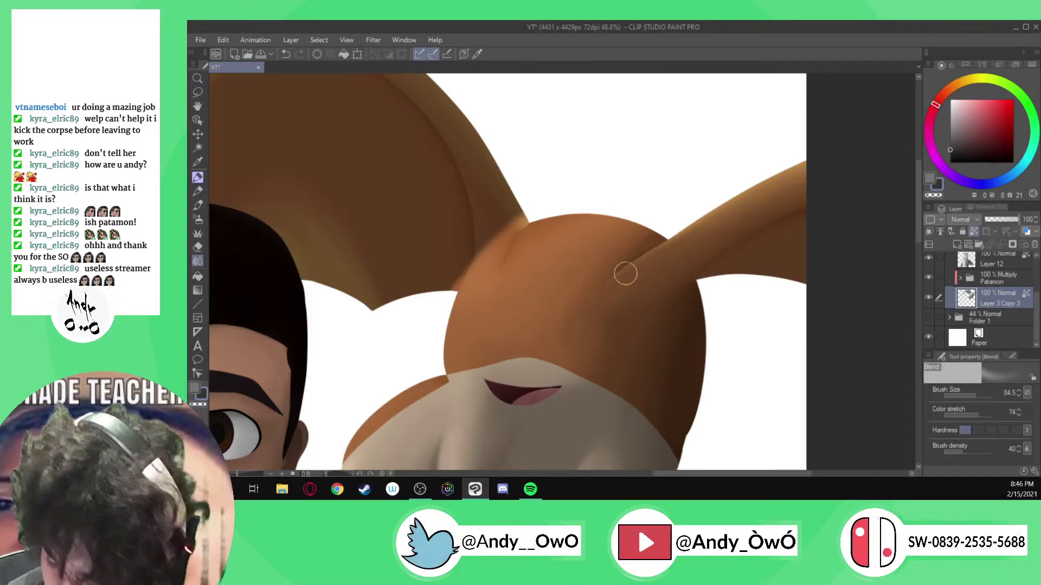
{"action": "left_click", "coordinate": [924, 280]}
{"action": "scroll", "coordinate": [746, 161], "scroll_direction": "down", "scroll_amount": 4}
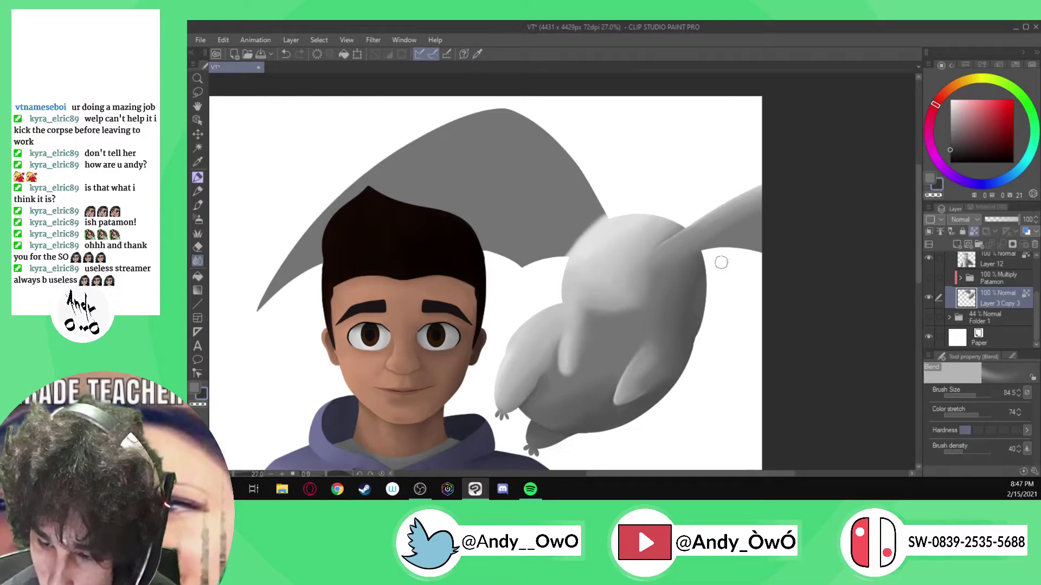
- Sample a lighter grey and paint the right ear's inner surface at size 23.2, sharpening the edge where it joins the head
{"action": "scroll", "coordinate": [719, 268], "scroll_direction": "up", "scroll_amount": 2}
{"action": "key", "text": "i"}
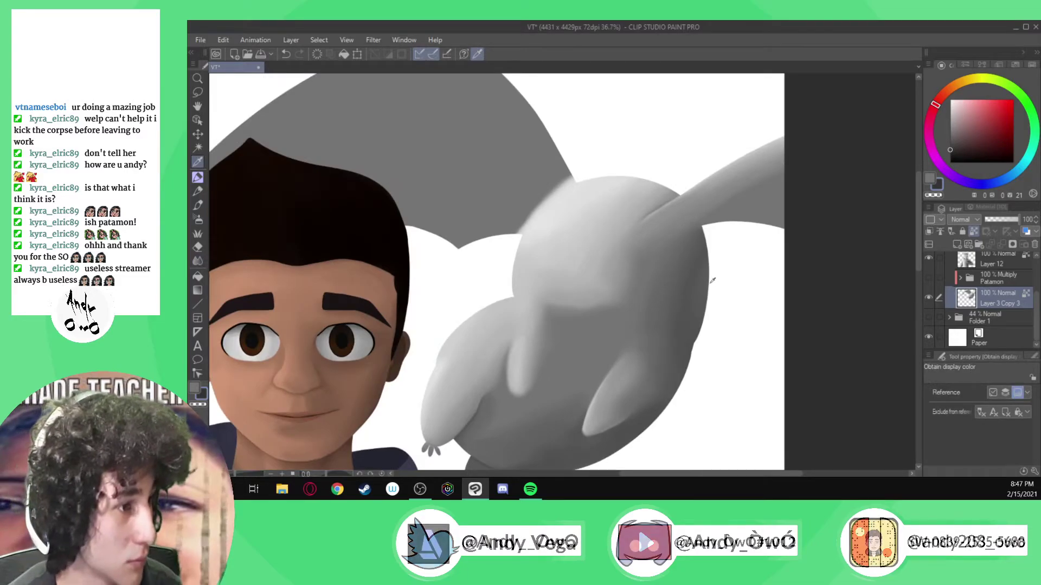
{"action": "left_click", "coordinate": [649, 218]}
{"action": "key", "text": "p"}
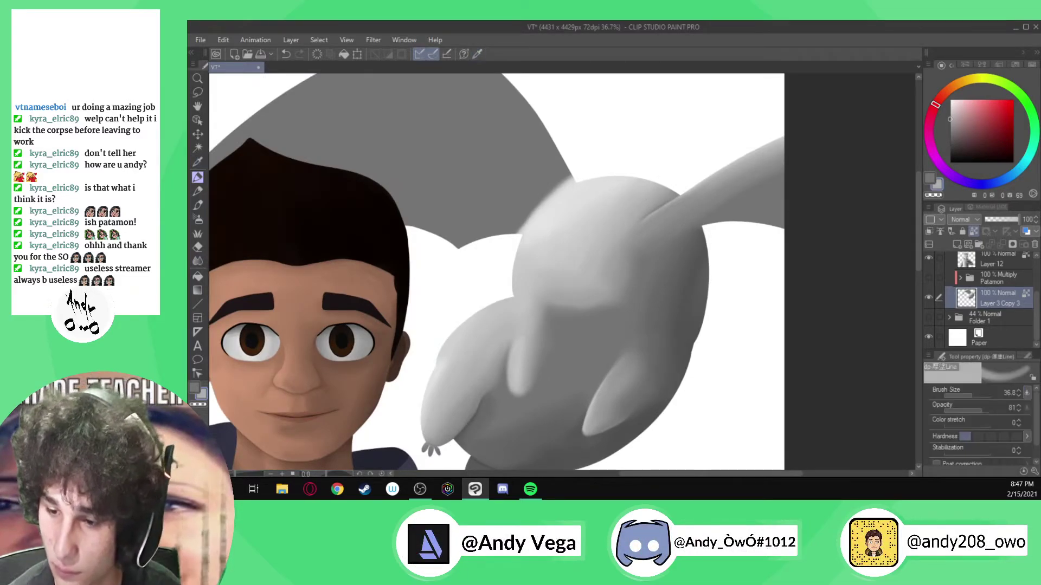
{"action": "left_click", "coordinate": [929, 277]}
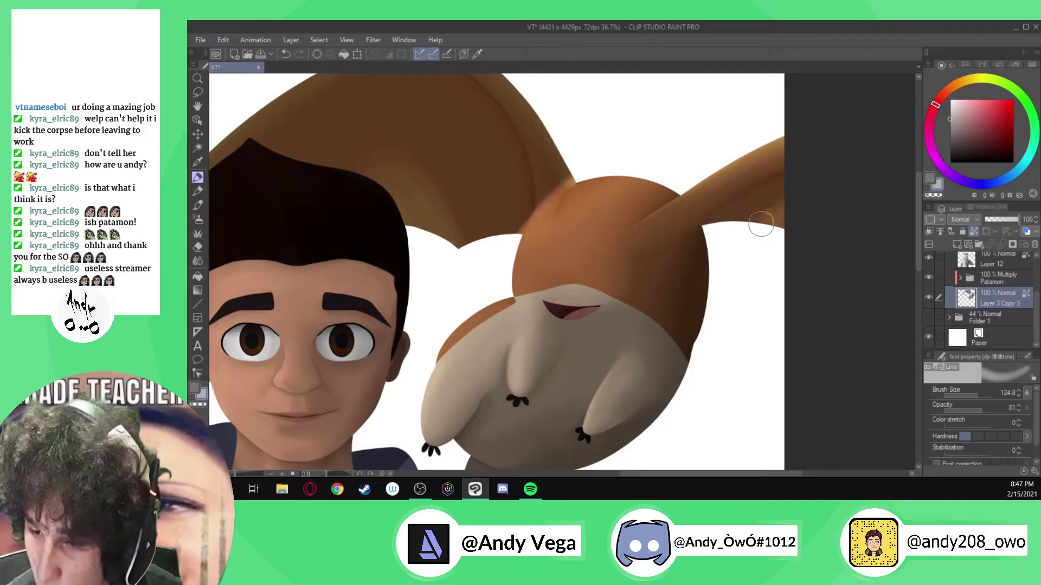
{"action": "left_click", "coordinate": [716, 222], "text": "ctrl+alt"}
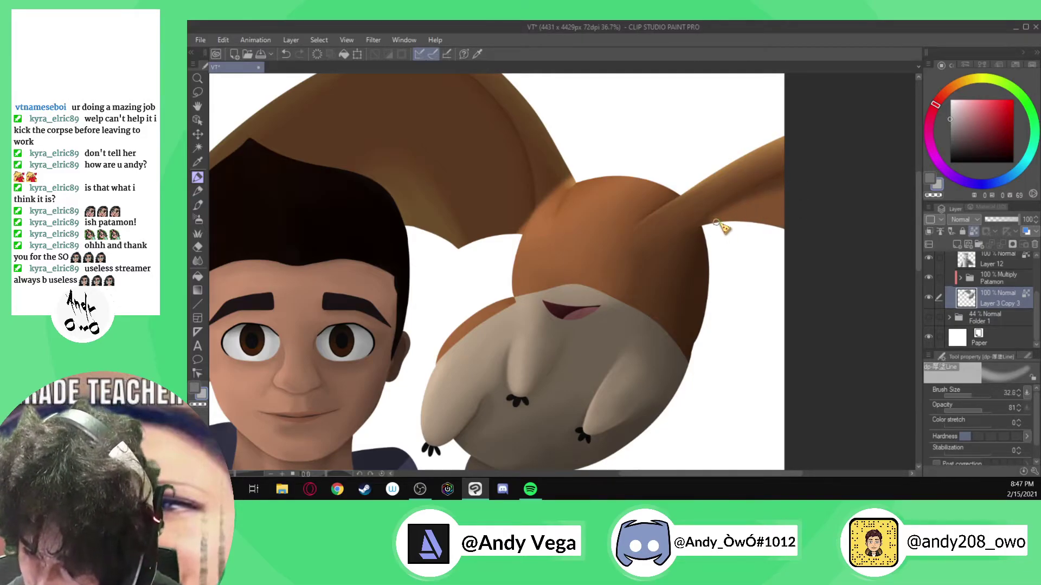
{"action": "scroll", "coordinate": [703, 228], "scroll_direction": "up", "scroll_amount": 3}
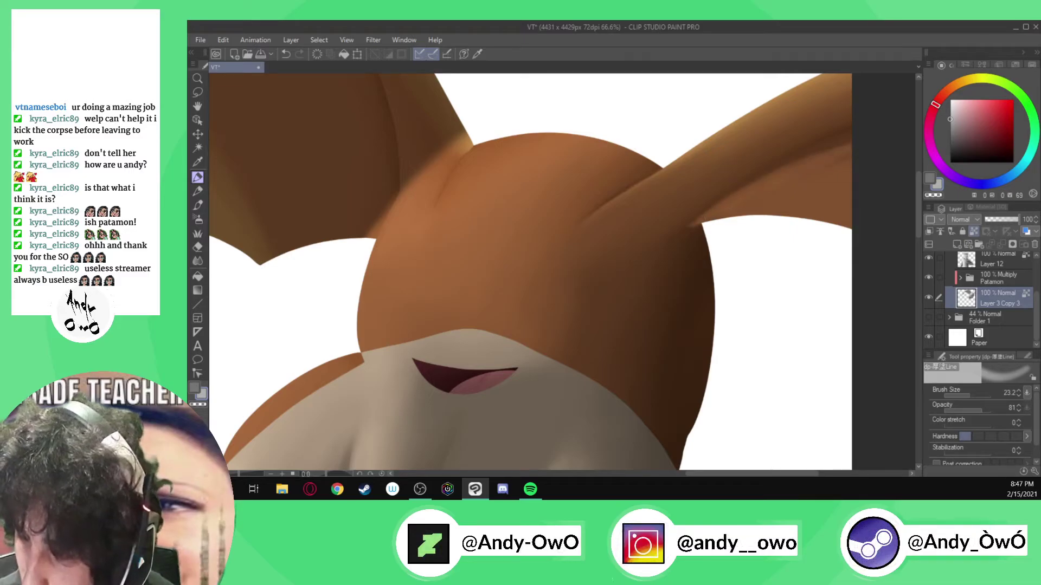
{"action": "mouse_move", "coordinate": [845, 153]}
{"action": "left_mouse_down"}
{"action": "mouse_move", "coordinate": [771, 184]}
{"action": "mouse_move", "coordinate": [833, 138]}
{"action": "left_mouse_up"}
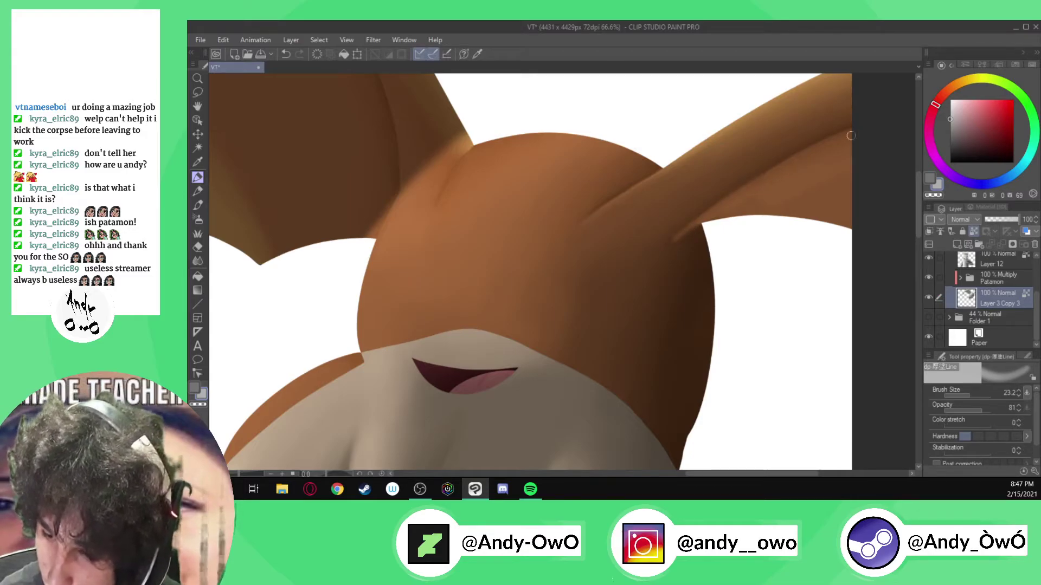
{"action": "key", "text": "bracketright"}
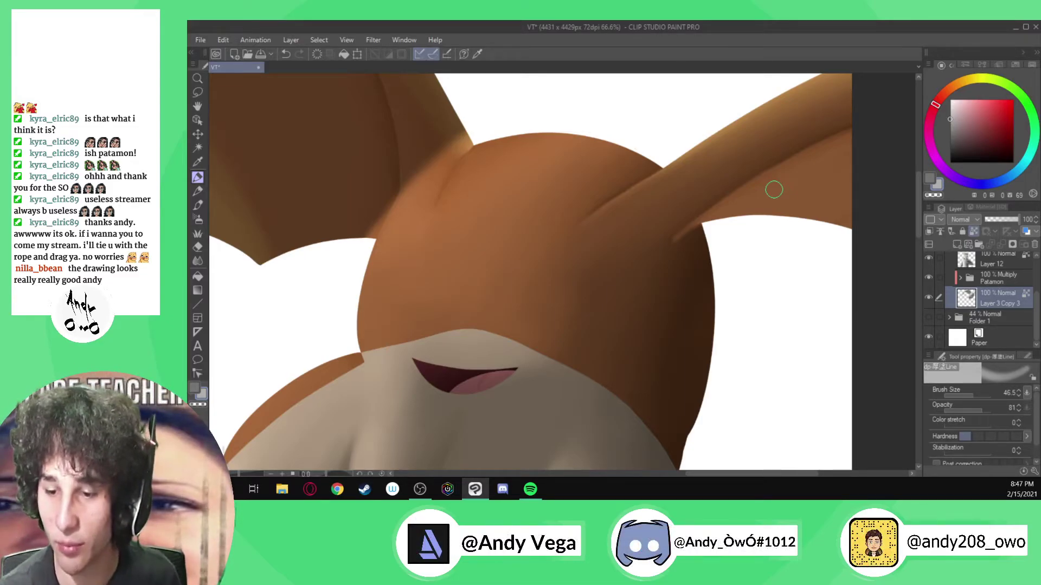
- Sample a dark grey of value 37, trim the light streak below the right ear at size 9.8, and blend it at 30.8
{"action": "left_click", "coordinate": [928, 277]}
{"action": "scroll", "coordinate": [695, 216], "scroll_direction": "up", "scroll_amount": 4}
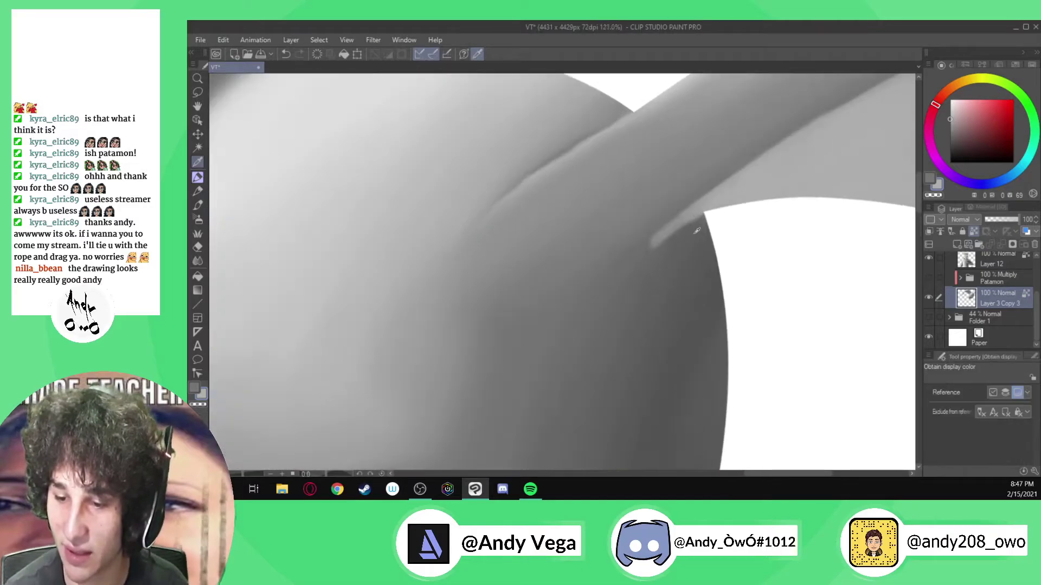
{"action": "left_click", "coordinate": [929, 277]}
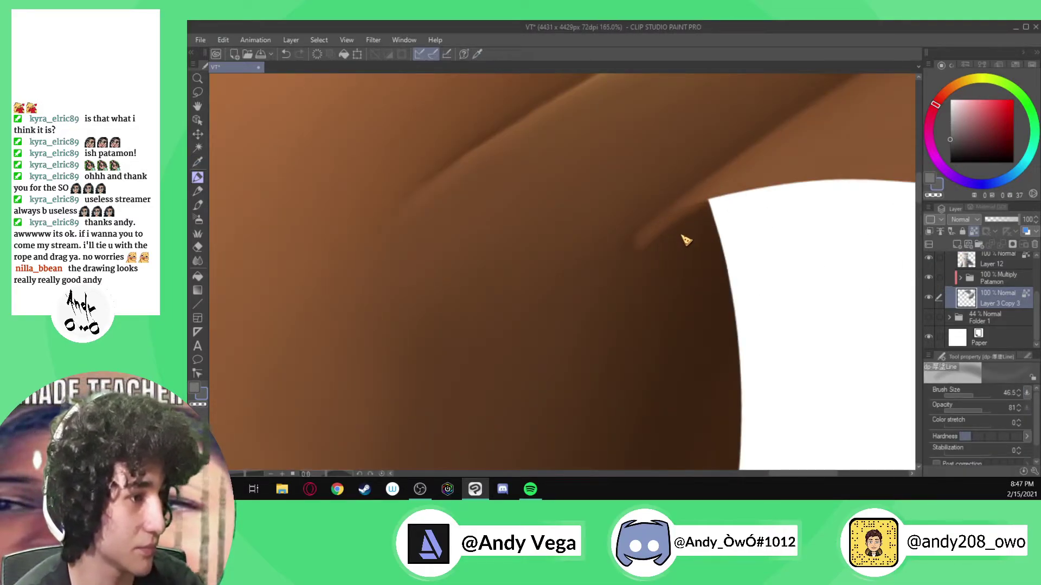
{"action": "mouse_move", "coordinate": [682, 244]}
{"action": "left_mouse_down", "text": "ctrl+alt"}
{"action": "mouse_move", "coordinate": [676, 233]}
{"action": "mouse_move", "coordinate": [657, 245]}
{"action": "left_mouse_up", "text": "ctrl+alt"}
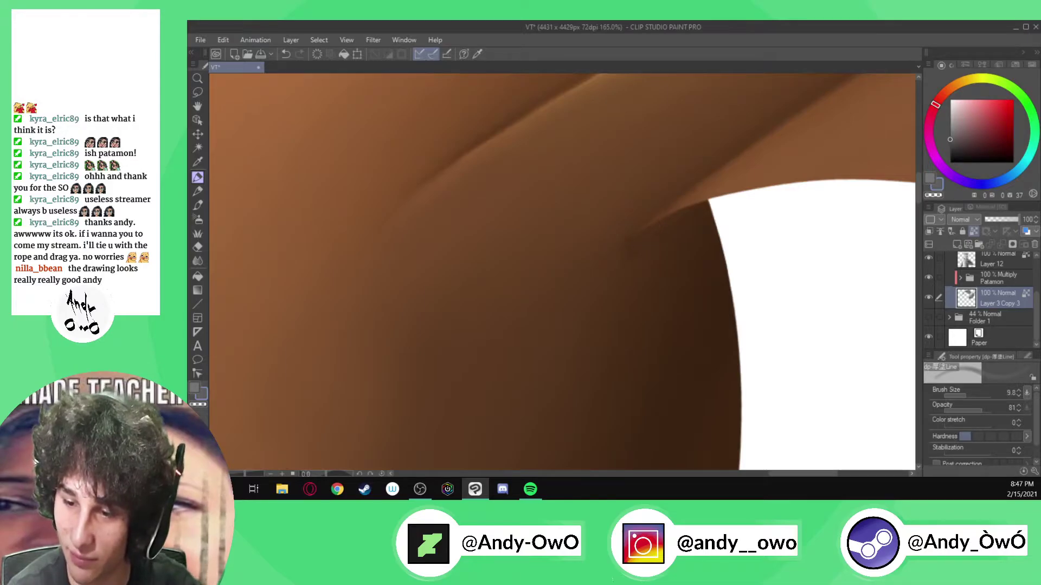
{"action": "key", "text": "j"}
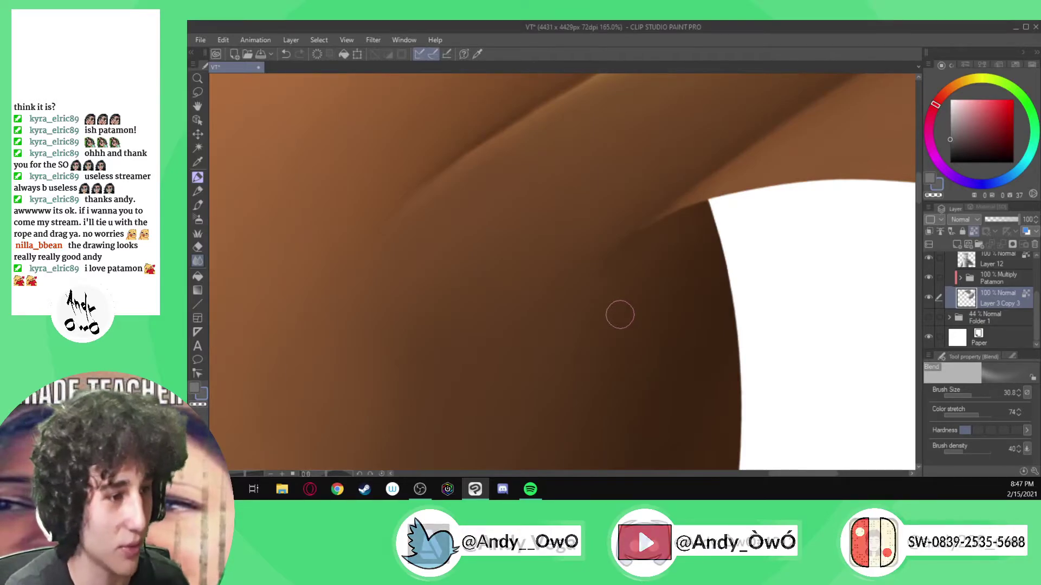
- Hide the Multiply folder, paint grey of value 59 on the right ear's inner surface, and blend it at size 64.6
{"action": "scroll", "coordinate": [620, 314], "scroll_direction": "down", "scroll_amount": 8}
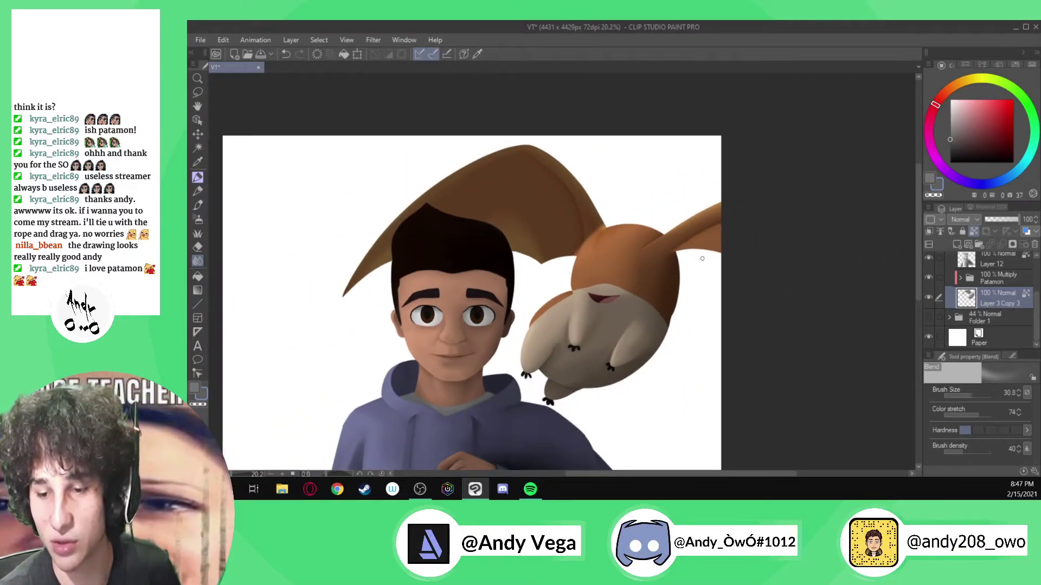
{"action": "scroll", "coordinate": [702, 259], "scroll_direction": "up", "scroll_amount": 3}
{"action": "scroll", "coordinate": [672, 239], "scroll_direction": "down", "scroll_amount": 5}
{"action": "scroll", "coordinate": [670, 236], "scroll_direction": "up", "scroll_amount": 6}
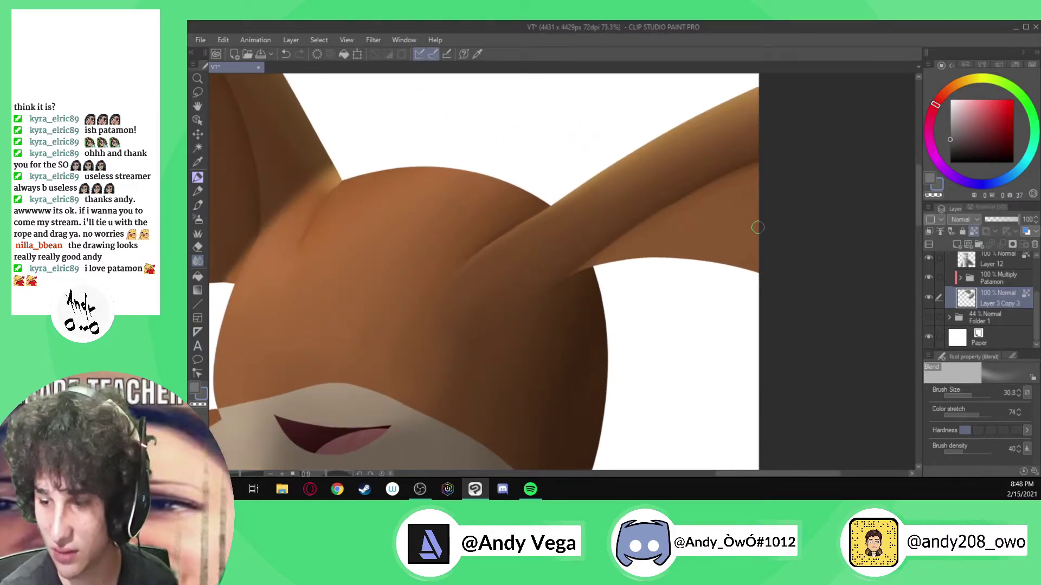
{"action": "left_click", "coordinate": [929, 277]}
{"action": "key", "text": "alt"}
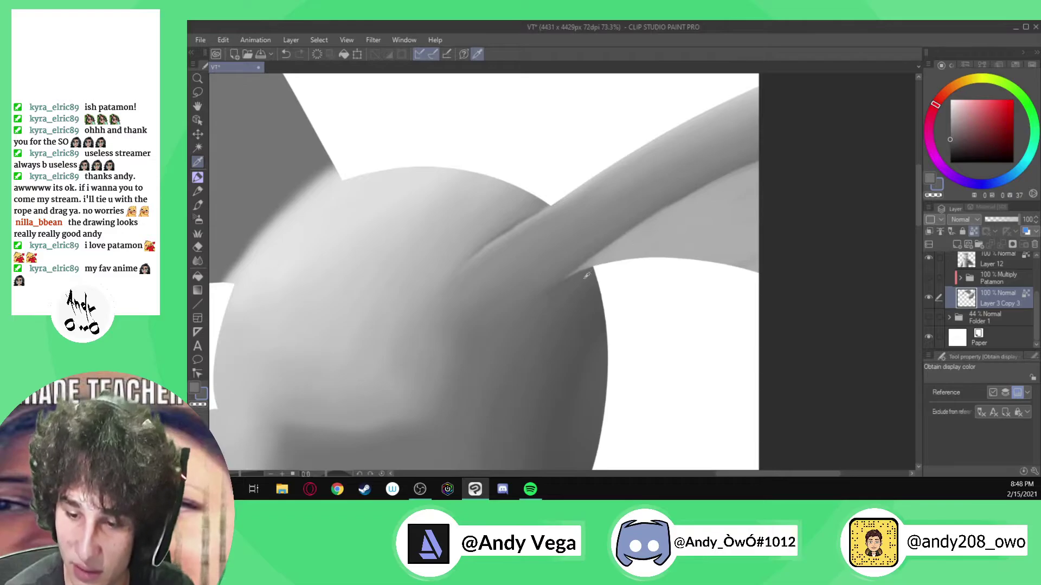
{"action": "left_click", "coordinate": [667, 234]}
{"action": "key", "text": "b"}
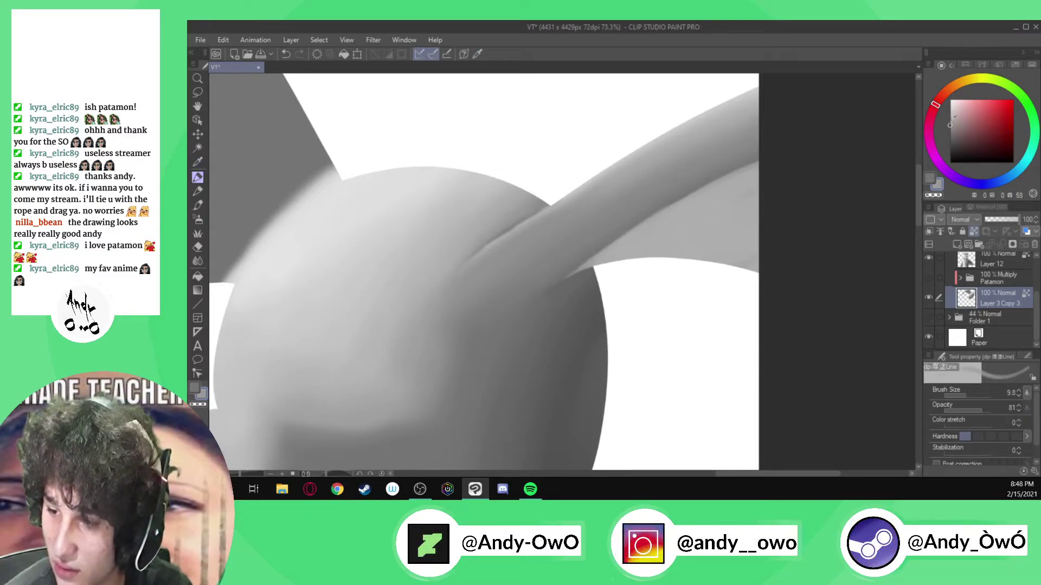
{"action": "mouse_move", "coordinate": [692, 243]}
{"action": "left_mouse_down"}
{"action": "mouse_move", "coordinate": [751, 224]}
{"action": "mouse_move", "coordinate": [703, 291]}
{"action": "mouse_move", "coordinate": [696, 237]}
{"action": "mouse_move", "coordinate": [665, 256]}
{"action": "mouse_move", "coordinate": [664, 242]}
{"action": "mouse_move", "coordinate": [648, 247]}
{"action": "mouse_move", "coordinate": [682, 254]}
{"action": "left_mouse_up"}
{"action": "left_click", "coordinate": [197, 261]}
{"action": "left_click_drag", "start_coordinate": [621, 267], "coordinate": [754, 181]}
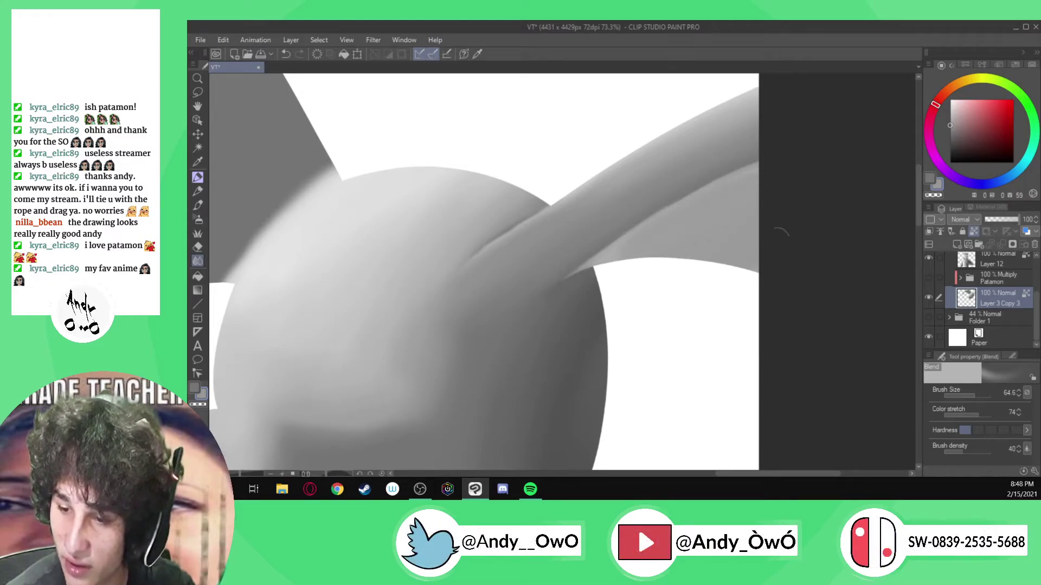
- Paint a highlight of grey value 78 on the right ear's inner surface, blend it up to size 108.3, and show the Multiply folder
{"action": "key", "text": "p"}
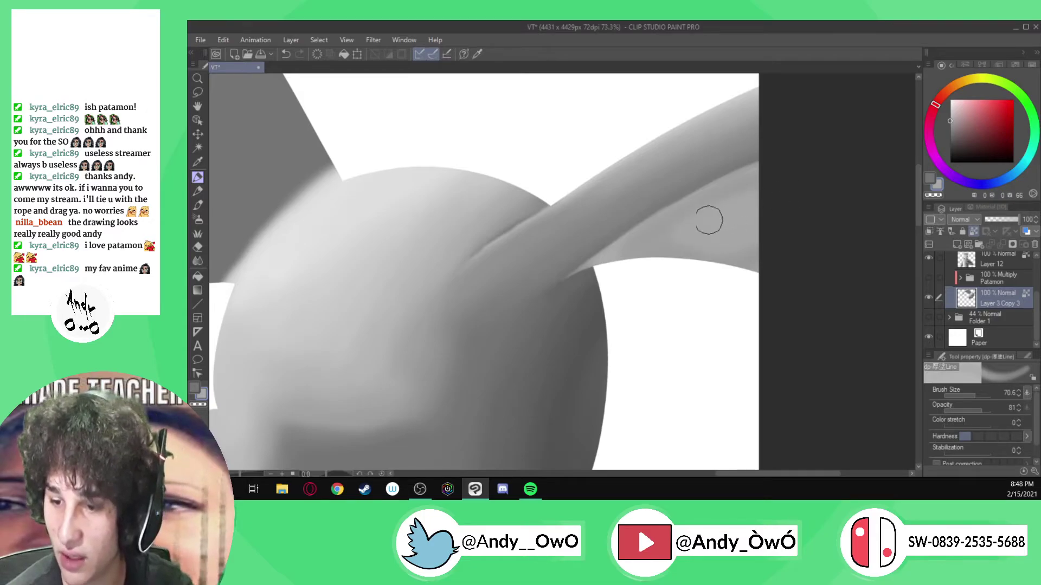
{"action": "left_click", "coordinate": [949, 114]}
{"action": "mouse_move", "coordinate": [765, 230]}
{"action": "left_mouse_down"}
{"action": "mouse_move", "coordinate": [759, 213]}
{"action": "mouse_move", "coordinate": [728, 225]}
{"action": "left_mouse_up"}
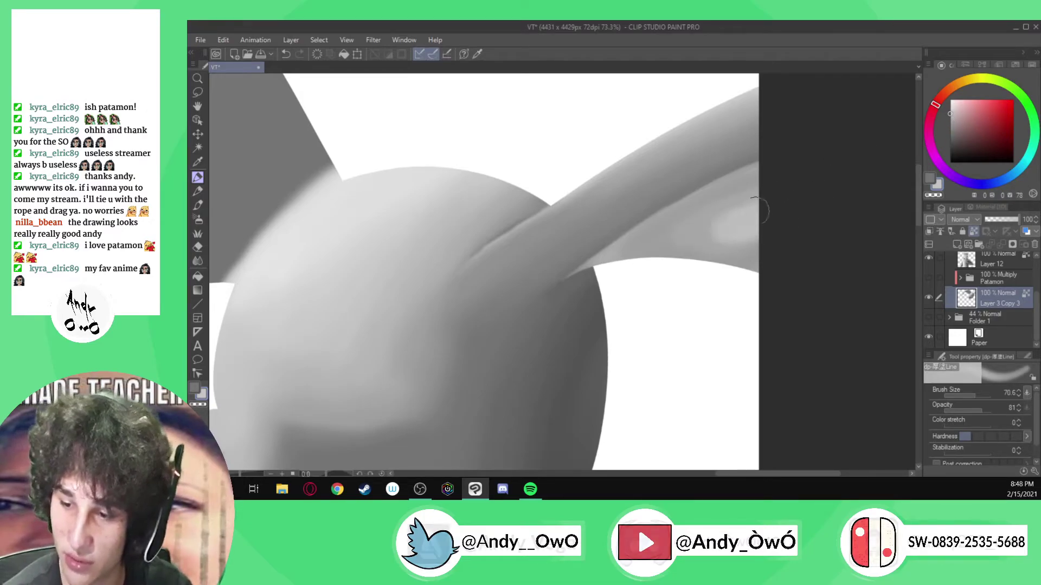
{"action": "left_click", "coordinate": [198, 261]}
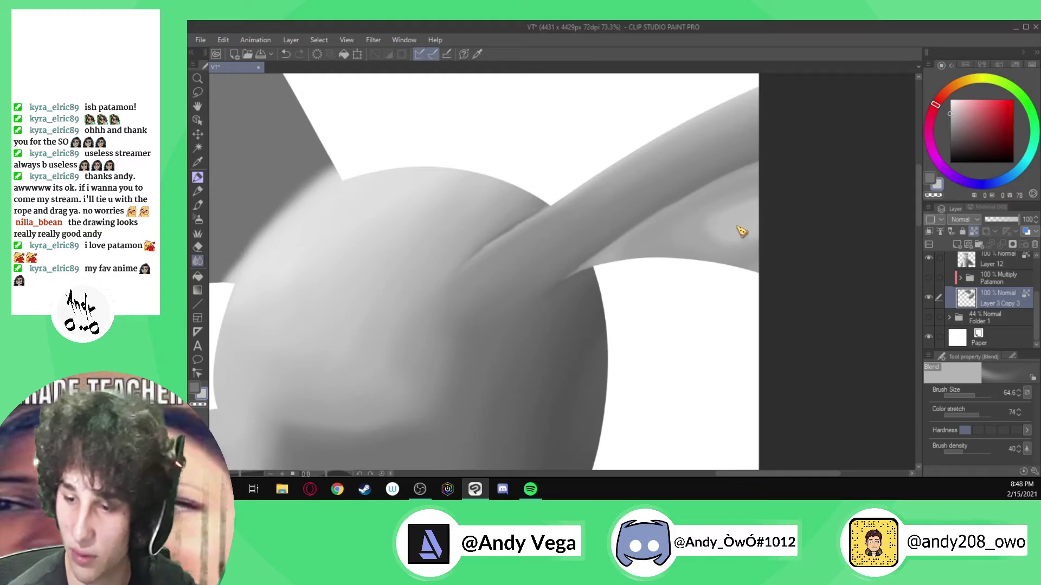
{"action": "left_click", "coordinate": [929, 277]}
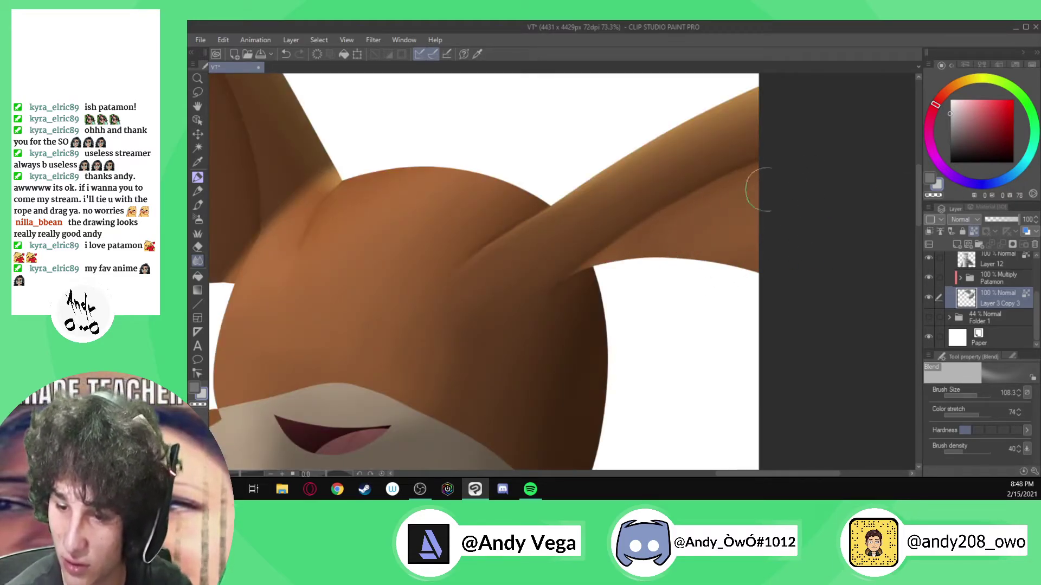
{"action": "scroll", "coordinate": [672, 281], "scroll_direction": "down", "scroll_amount": 6}
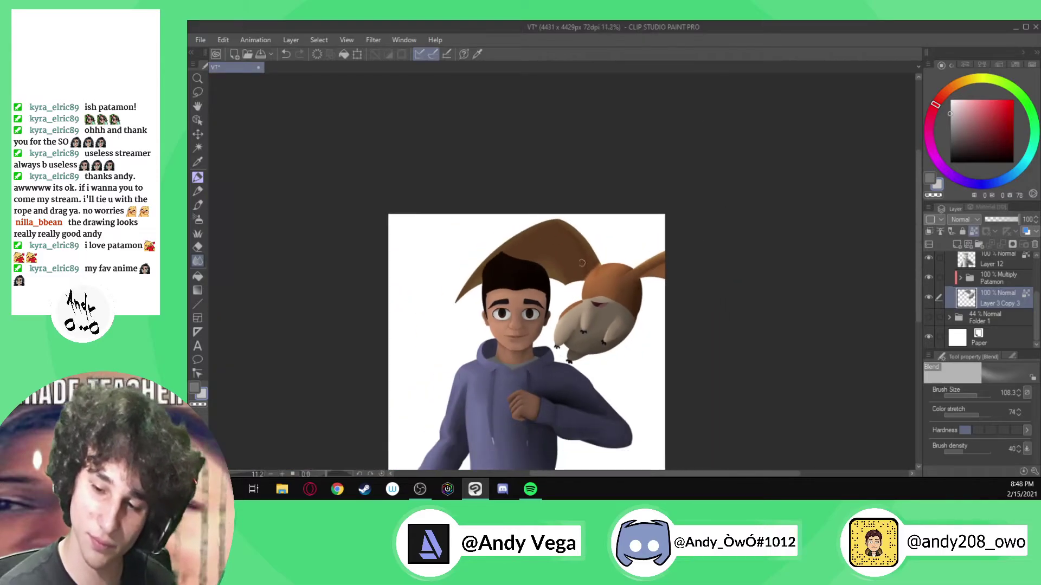
{"action": "scroll", "coordinate": [582, 263], "scroll_direction": "up", "scroll_amount": 4}
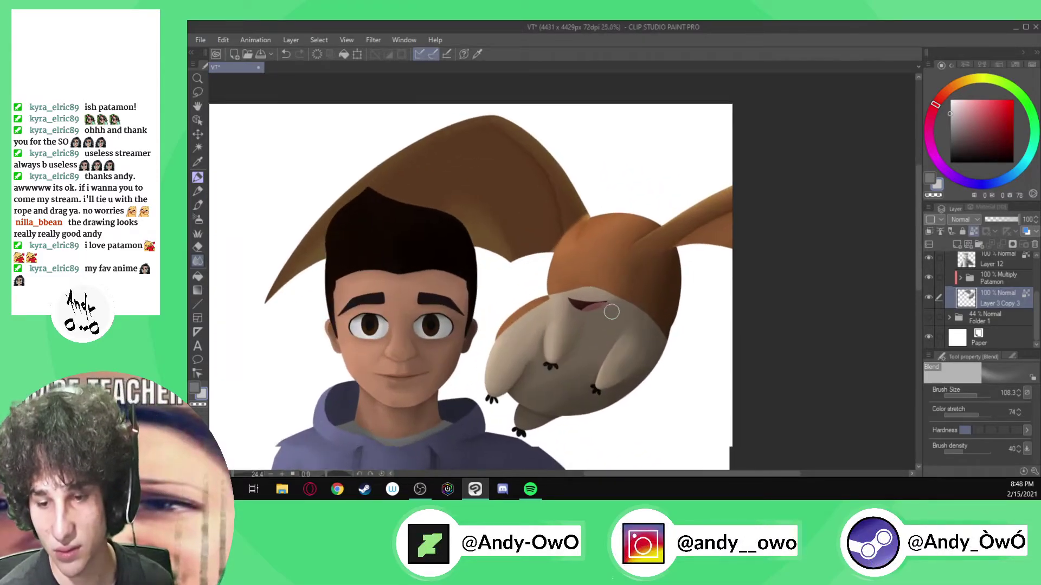
- Hide the Multiply folder and blend the grey shading on the creature's chest at size 108.3
{"action": "scroll", "coordinate": [612, 311], "scroll_direction": "up", "scroll_amount": 4}
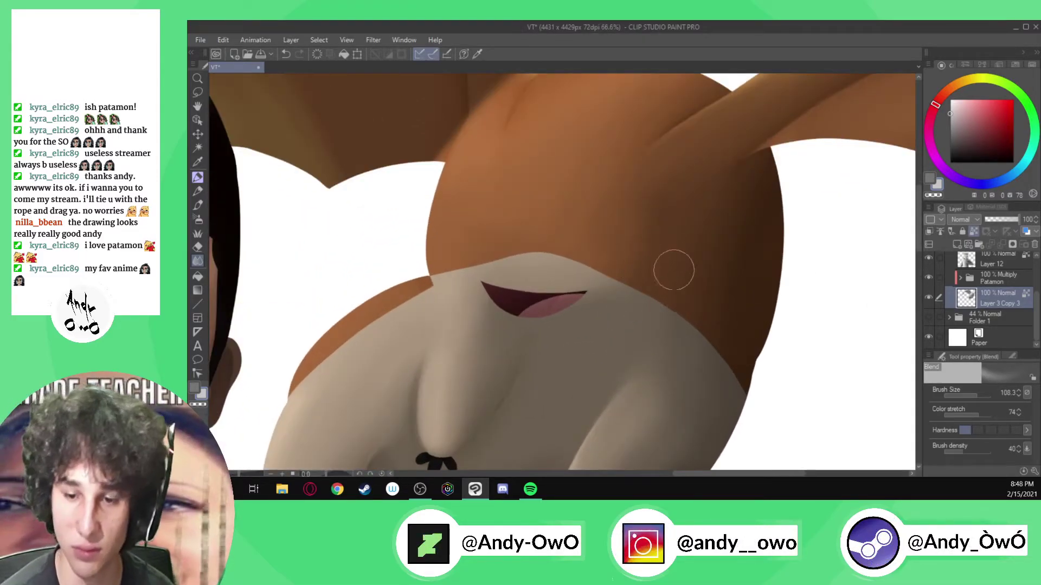
{"action": "scroll", "coordinate": [673, 268], "scroll_direction": "down", "scroll_amount": 4}
{"action": "scroll", "coordinate": [672, 263], "scroll_direction": "up", "scroll_amount": 2}
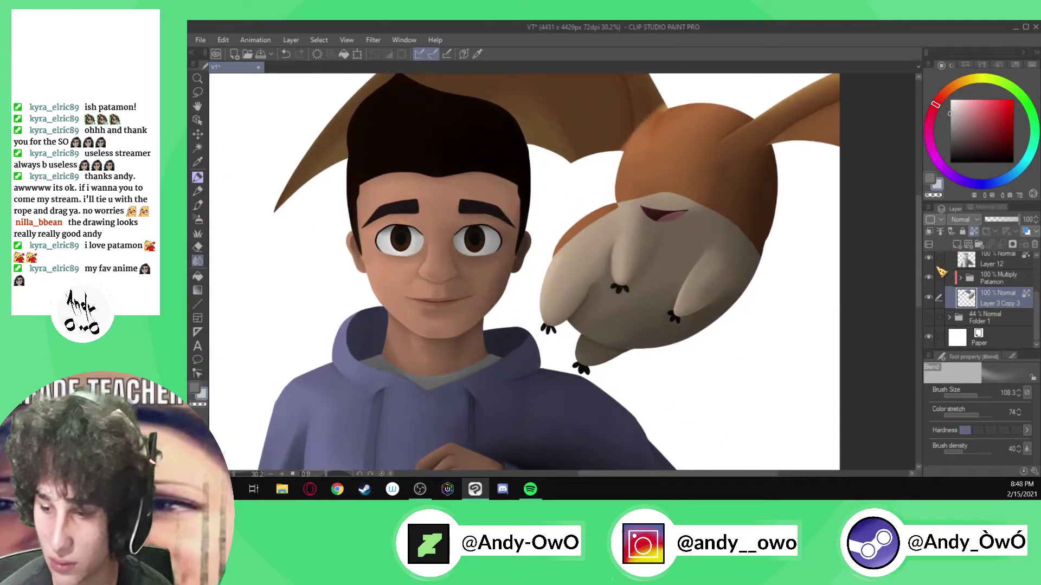
{"action": "left_click", "coordinate": [929, 278]}
{"action": "scroll", "coordinate": [755, 256], "scroll_direction": "down", "scroll_amount": 2}
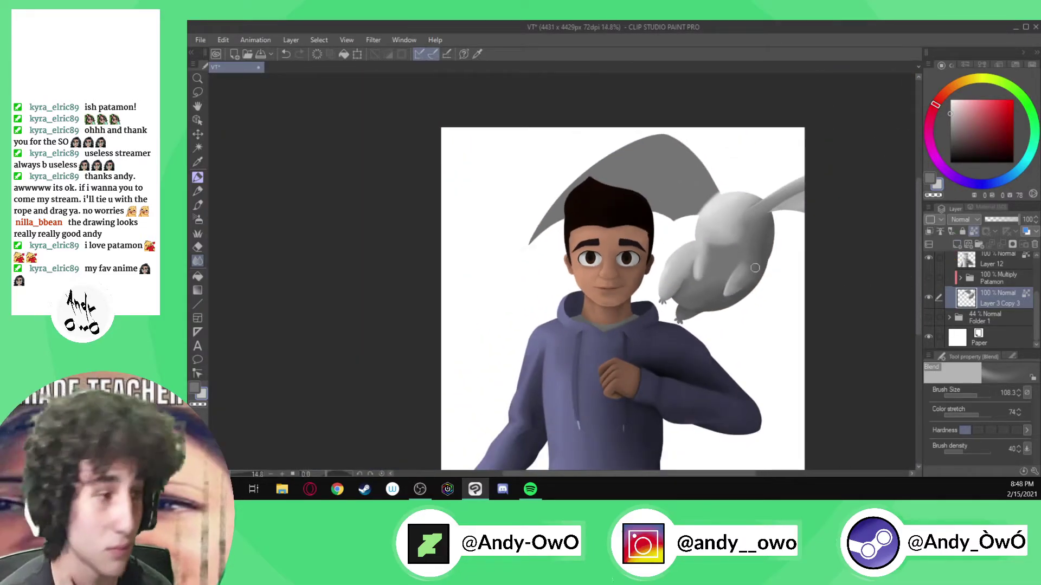
{"action": "scroll", "coordinate": [758, 240], "scroll_direction": "up", "scroll_amount": 5}
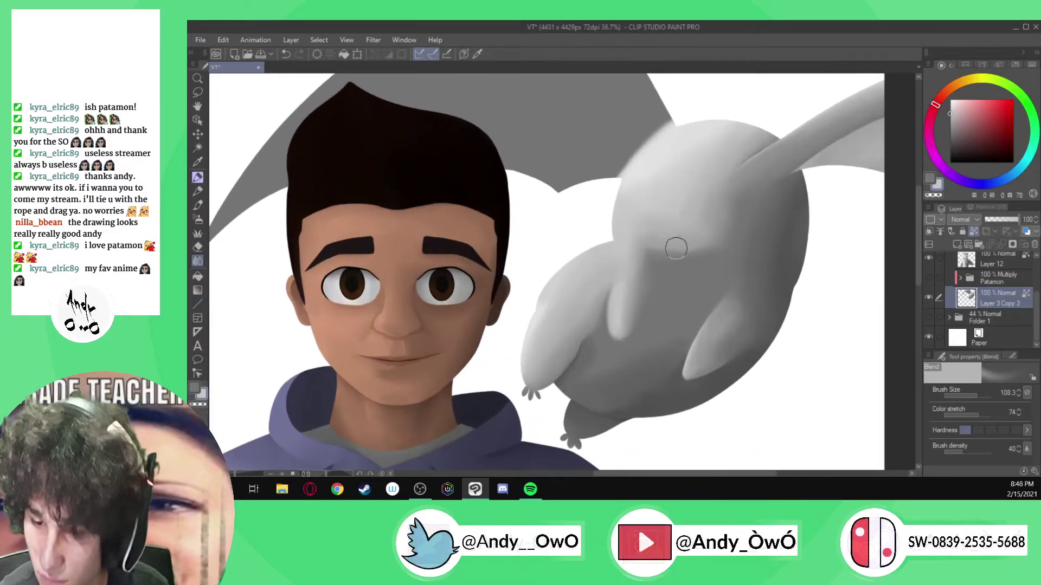
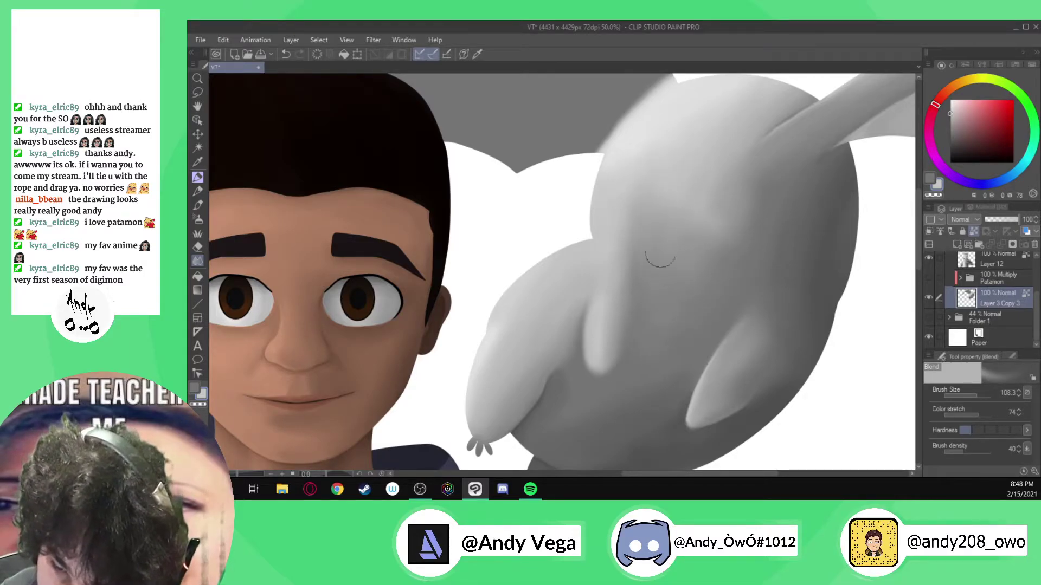
{"action": "scroll", "coordinate": [731, 216], "scroll_direction": "down", "scroll_amount": 2}
- Sample a dark grey of value 32, show the Multiply folder, and paint a shadow line along the middle limb's right edge at size 20.1
{"action": "left_click", "coordinate": [703, 378], "text": "alt"}
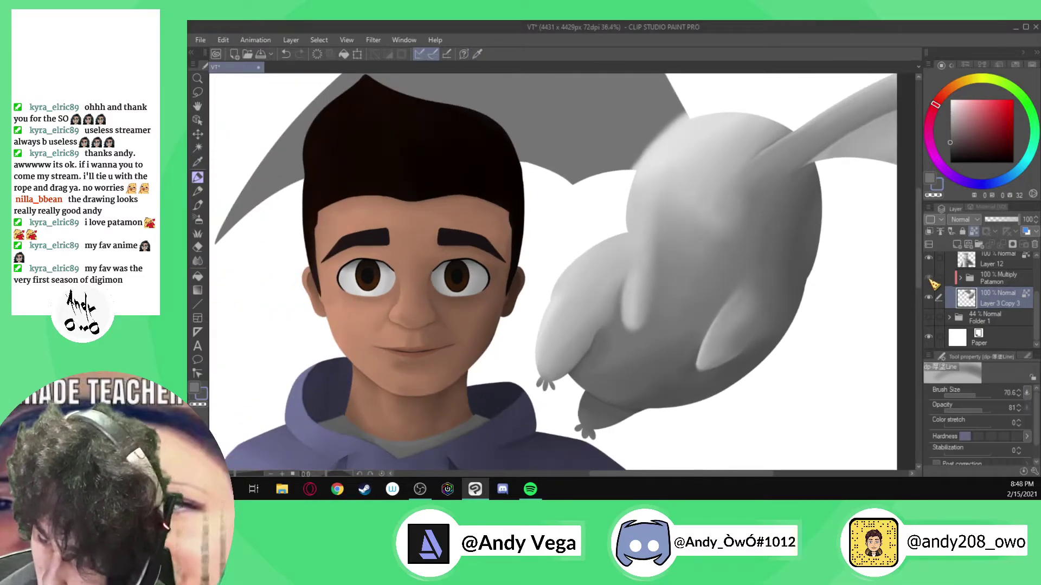
{"action": "left_click", "coordinate": [929, 278]}
{"action": "scroll", "coordinate": [658, 323], "scroll_direction": "up", "scroll_amount": 4}
{"action": "scroll", "coordinate": [658, 323], "scroll_direction": "up", "scroll_amount": 1}
{"action": "left_click_drag", "start_coordinate": [975, 395], "coordinate": [967, 395]}
{"action": "mouse_move", "coordinate": [617, 349]}
{"action": "left_mouse_down"}
{"action": "mouse_move", "coordinate": [681, 287]}
{"action": "mouse_move", "coordinate": [667, 302]}
{"action": "mouse_move", "coordinate": [729, 189]}
{"action": "left_mouse_up"}
{"action": "scroll", "coordinate": [719, 214], "scroll_direction": "down", "scroll_amount": 2}
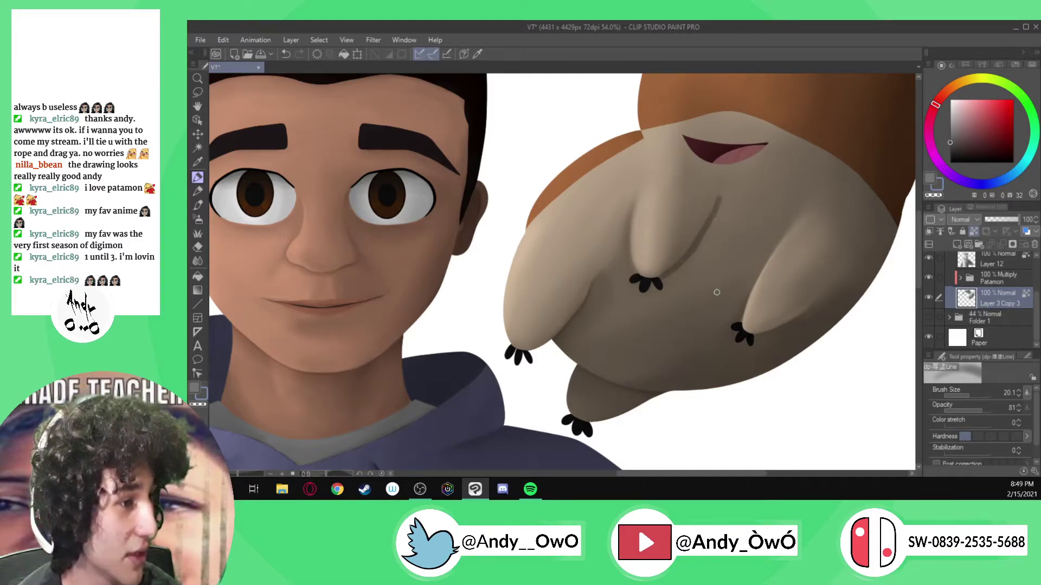
- Blend the shadow line beside the middle limb into the belly at size 30.6
{"action": "scroll", "coordinate": [717, 293], "scroll_direction": "up", "scroll_amount": 2}
{"action": "scroll", "coordinate": [808, 365], "scroll_direction": "down", "scroll_amount": 1}
{"action": "scroll", "coordinate": [879, 367], "scroll_direction": "up", "scroll_amount": 1}
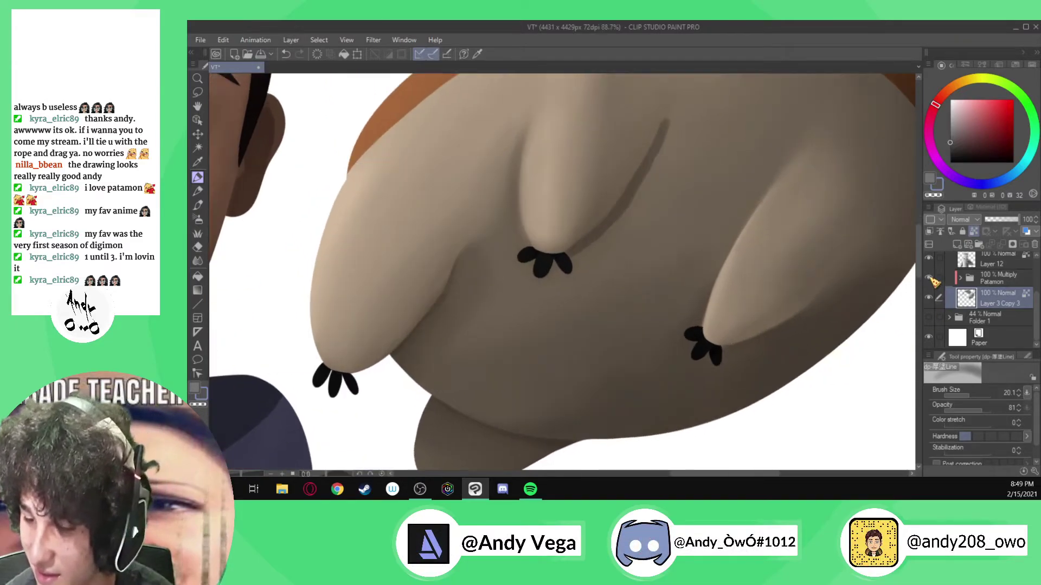
{"action": "left_click", "coordinate": [929, 278]}
{"action": "left_click", "coordinate": [929, 278]}
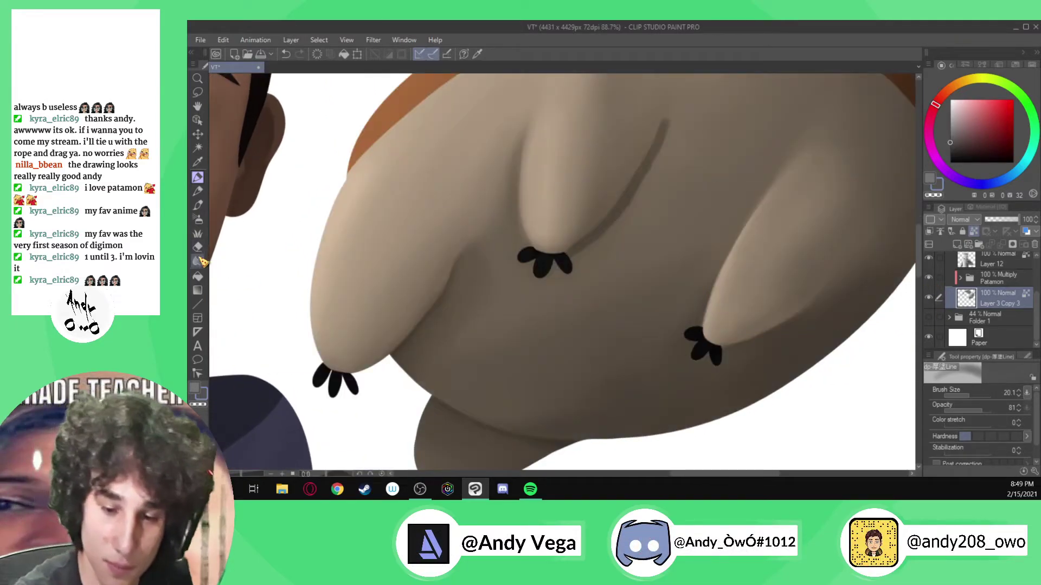
{"action": "left_click", "coordinate": [198, 261]}
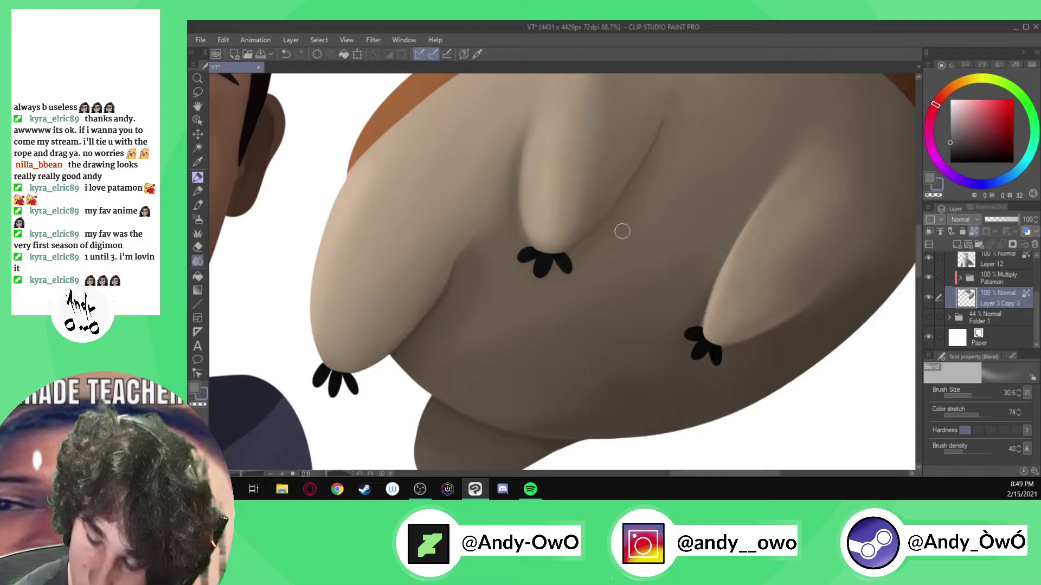
- Hide the Multiply folder, sample grey of value 31, touch up the belly shadow around the right limb at size 20.1, and show the folder
{"action": "left_click", "coordinate": [929, 278]}
{"action": "scroll", "coordinate": [600, 295], "scroll_direction": "down", "scroll_amount": 4}
{"action": "scroll", "coordinate": [668, 308], "scroll_direction": "up", "scroll_amount": 5}
{"action": "key", "text": "i"}
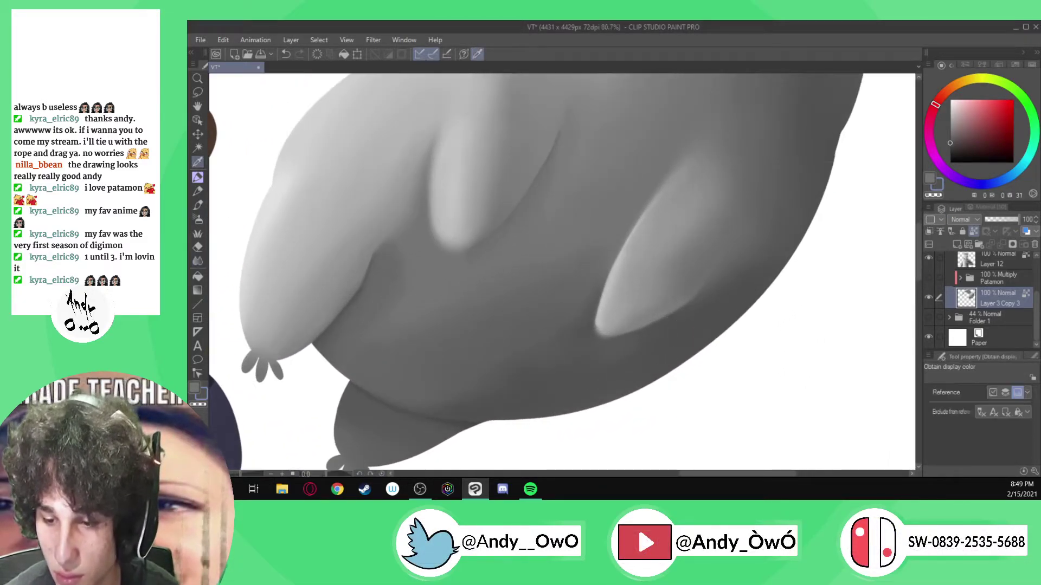
{"action": "key", "text": "b"}
{"action": "left_click", "coordinate": [929, 278]}
{"action": "scroll", "coordinate": [718, 295], "scroll_direction": "down", "scroll_amount": 2}
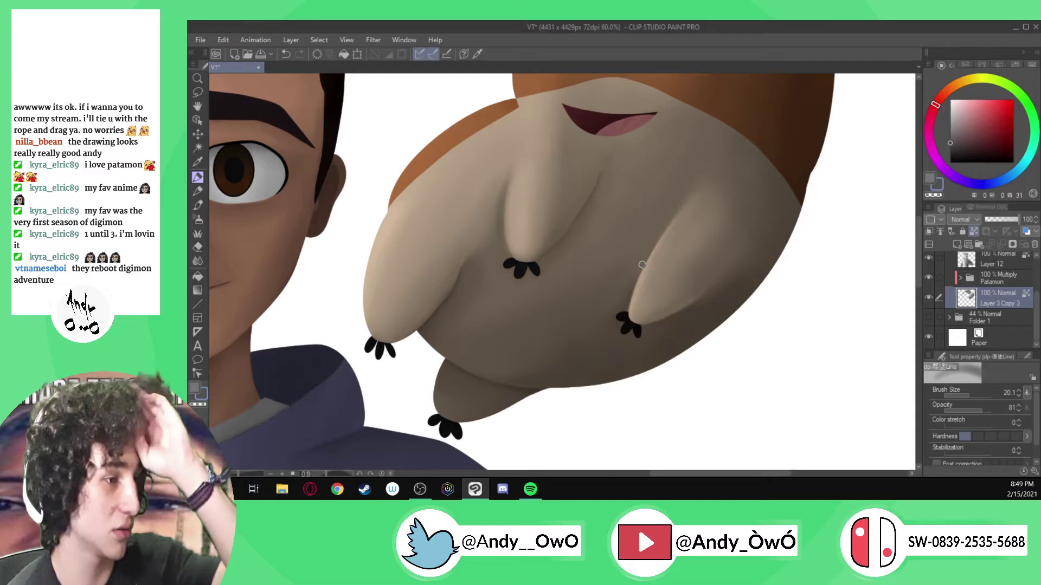
{"action": "scroll", "coordinate": [642, 264], "scroll_direction": "down", "scroll_amount": 3}
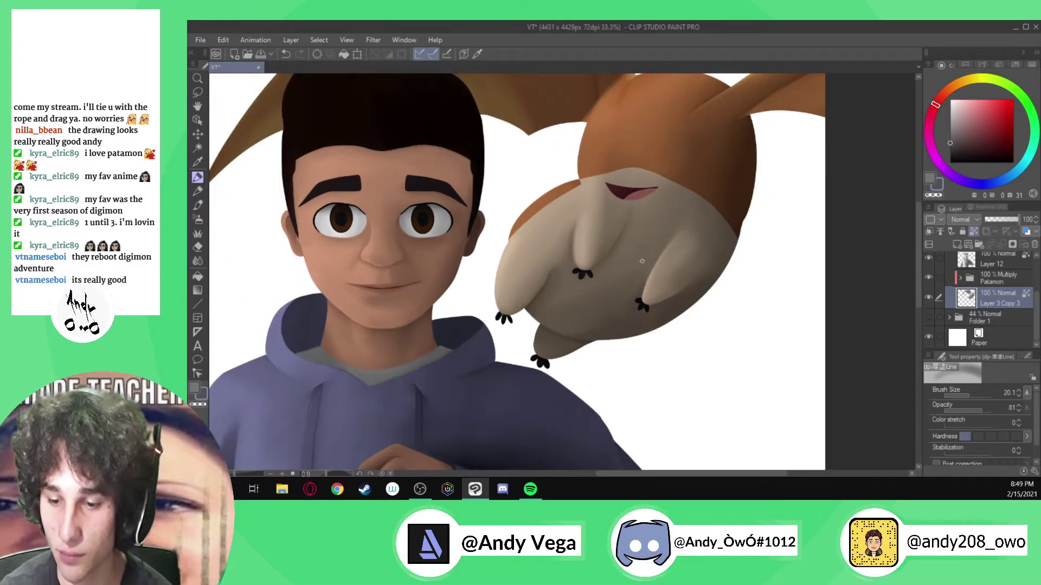
{"action": "scroll", "coordinate": [642, 261], "scroll_direction": "up", "scroll_amount": 4}
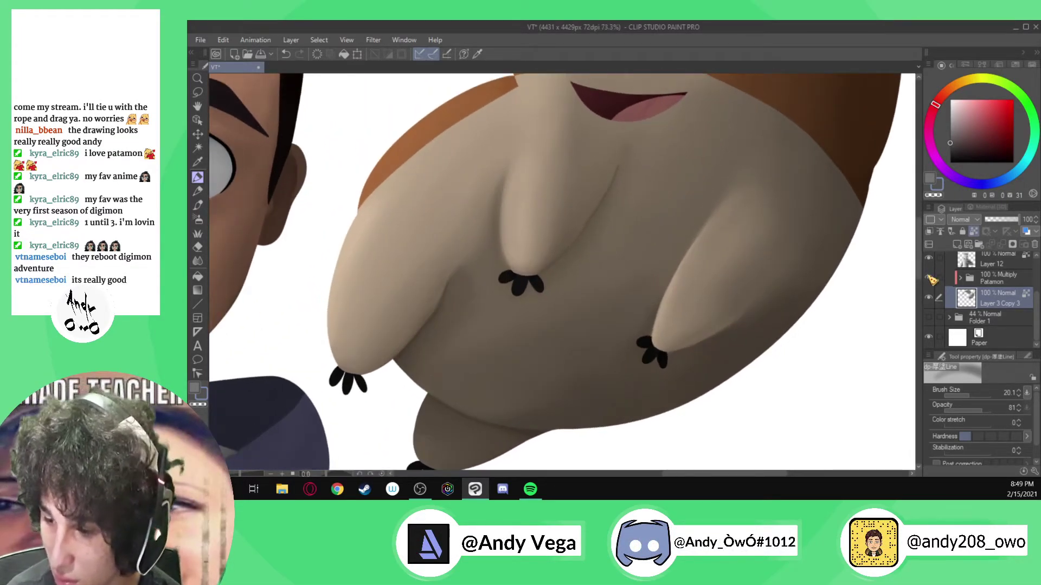
- Refine the right limb's tip with sampled grey of value 48 and the belly shadow around it with grey of value 33 at size 20.1
{"action": "left_click", "coordinate": [928, 277]}
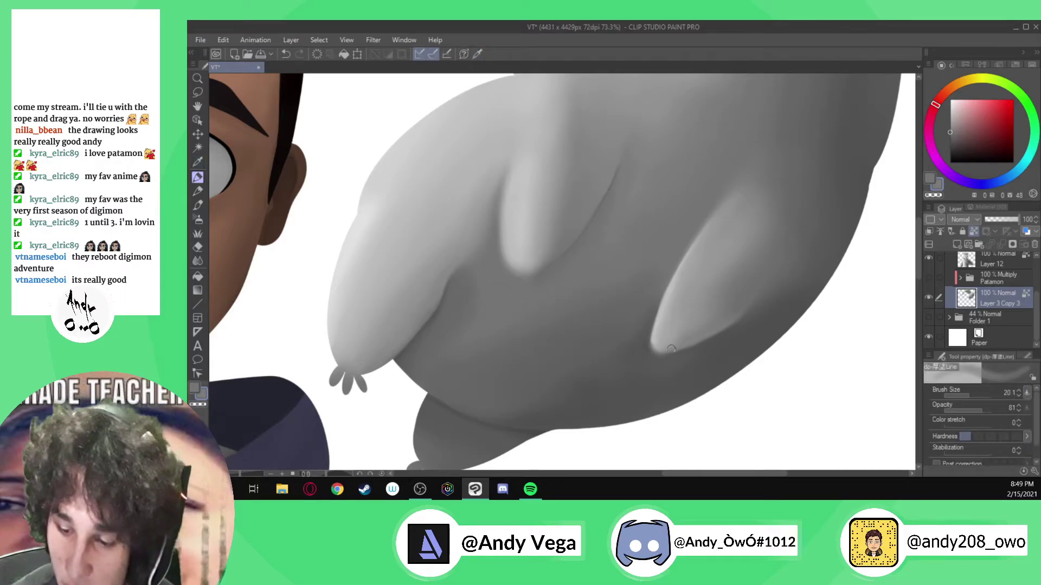
{"action": "scroll", "coordinate": [671, 348], "scroll_direction": "up", "scroll_amount": 1}
{"action": "left_click", "coordinate": [929, 277]}
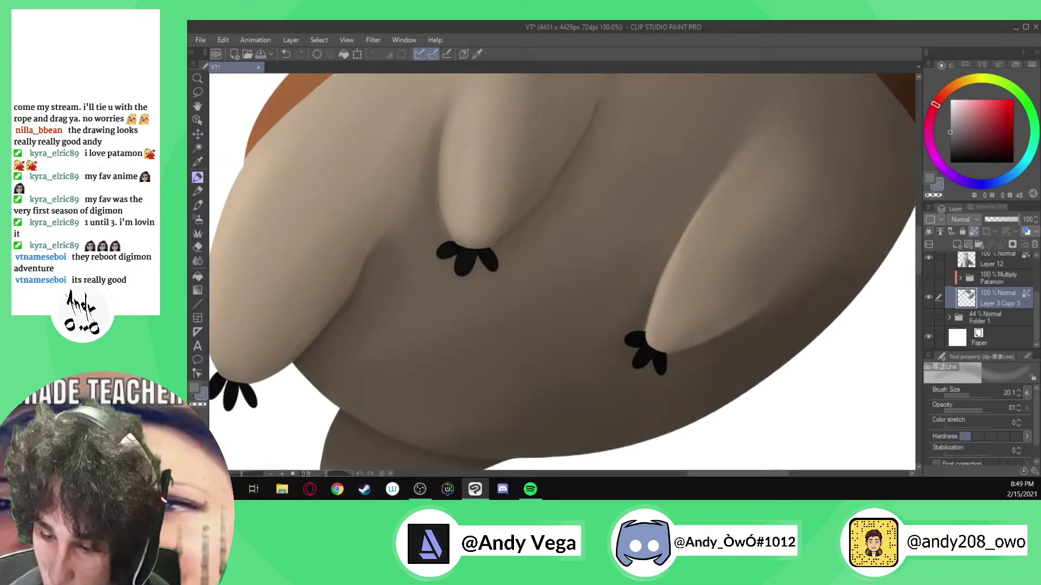
{"action": "scroll", "coordinate": [686, 362], "scroll_direction": "up", "scroll_amount": 2}
{"action": "left_click", "coordinate": [688, 365], "text": "alt"}
{"action": "left_click", "coordinate": [929, 277]}
{"action": "scroll", "coordinate": [672, 350], "scroll_direction": "up", "scroll_amount": 2}
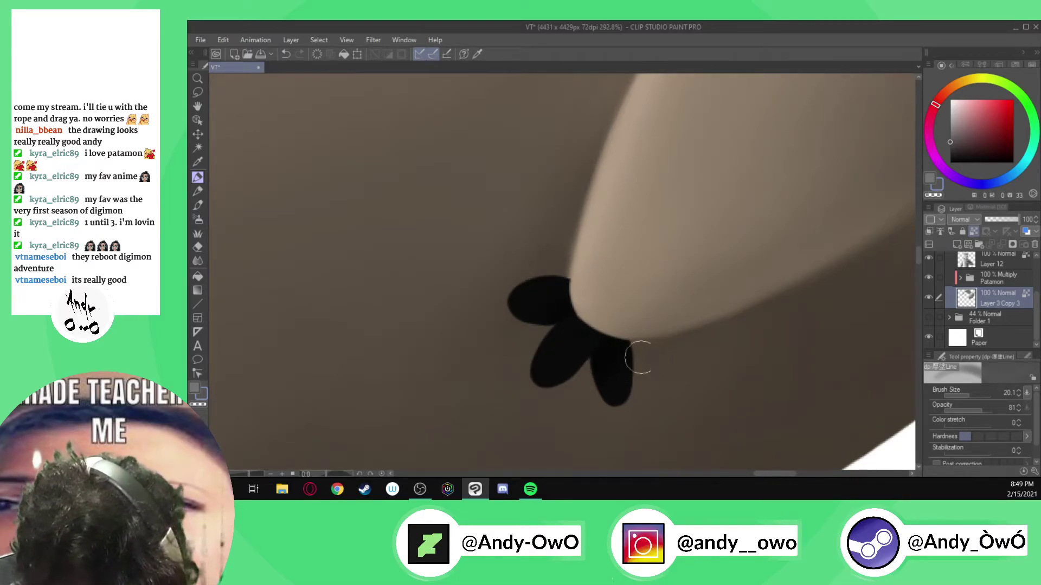
{"action": "scroll", "coordinate": [632, 357], "scroll_direction": "down", "scroll_amount": 5}
- Paint a white highlight on the left limb's outer side at size 90.1 with the Multiply folder shown, and blend it at size 80.5
{"action": "left_click", "coordinate": [929, 278]}
{"action": "scroll", "coordinate": [664, 338], "scroll_direction": "down", "scroll_amount": 4}
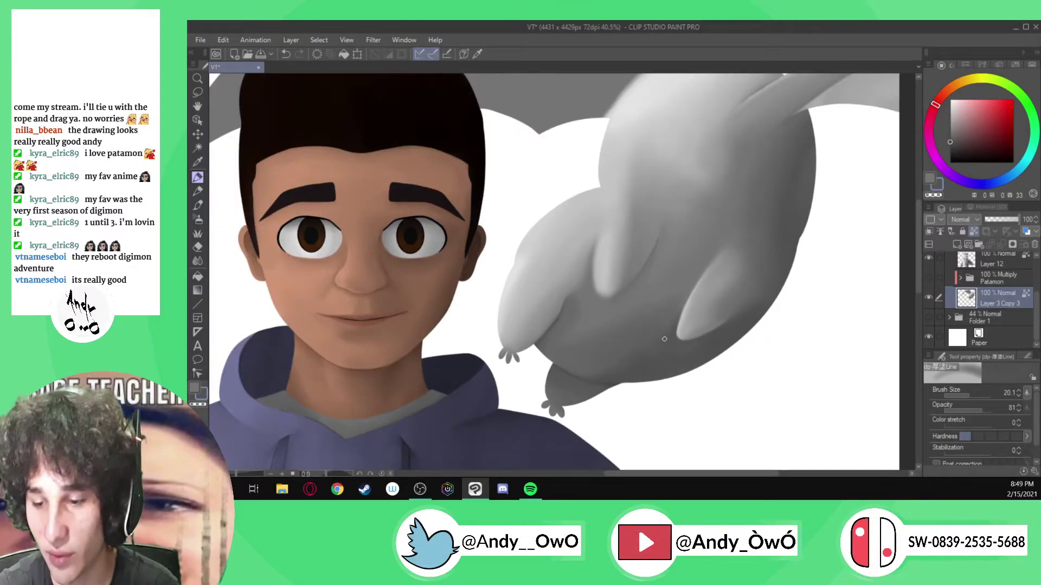
{"action": "scroll", "coordinate": [664, 339], "scroll_direction": "down", "scroll_amount": 2}
{"action": "scroll", "coordinate": [623, 330], "scroll_direction": "up", "scroll_amount": 3}
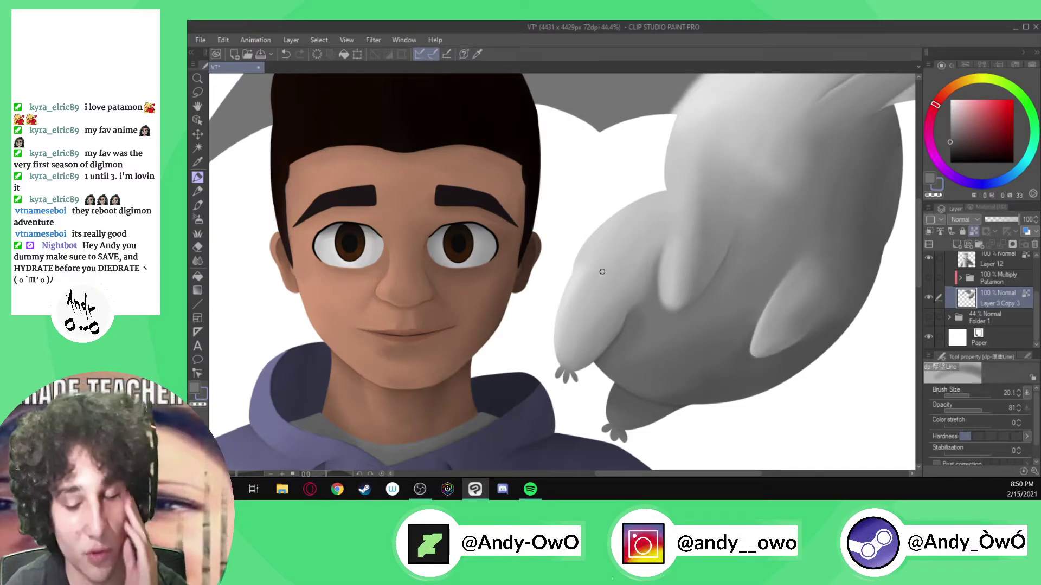
{"action": "scroll", "coordinate": [602, 271], "scroll_direction": "down", "scroll_amount": 2}
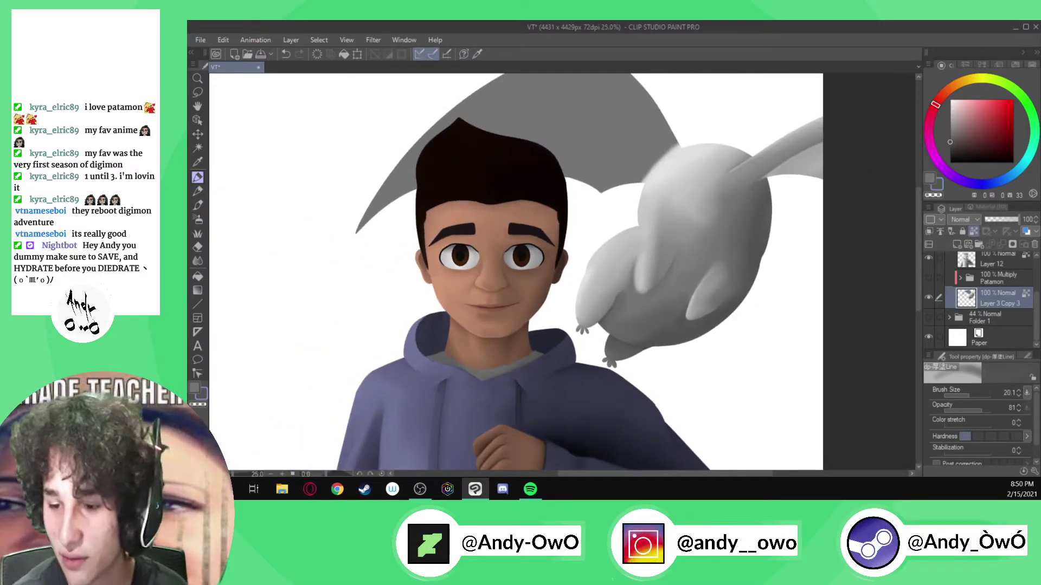
{"action": "scroll", "coordinate": [591, 266], "scroll_direction": "up", "scroll_amount": 2}
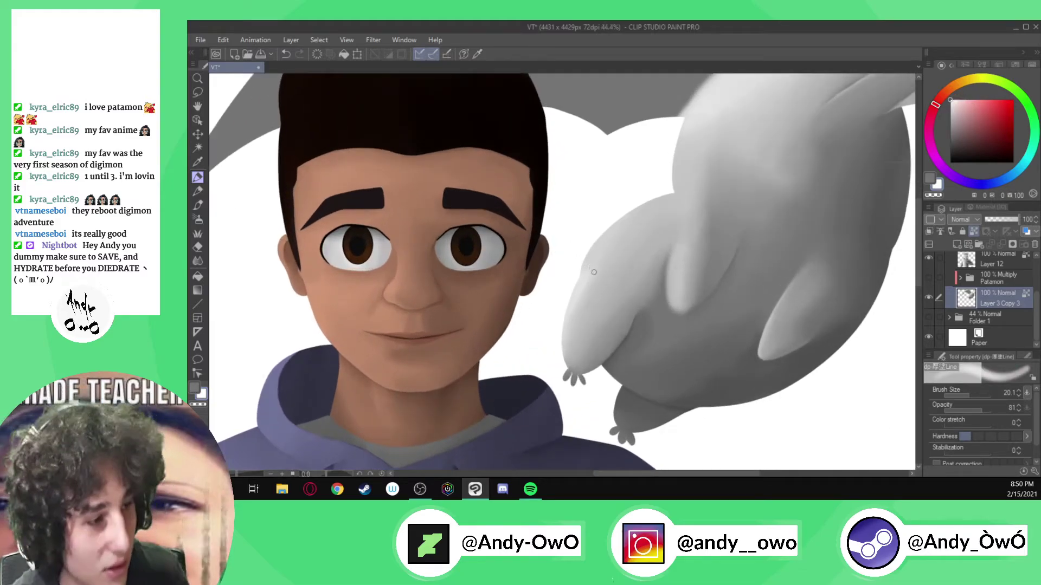
{"action": "left_click", "coordinate": [929, 278]}
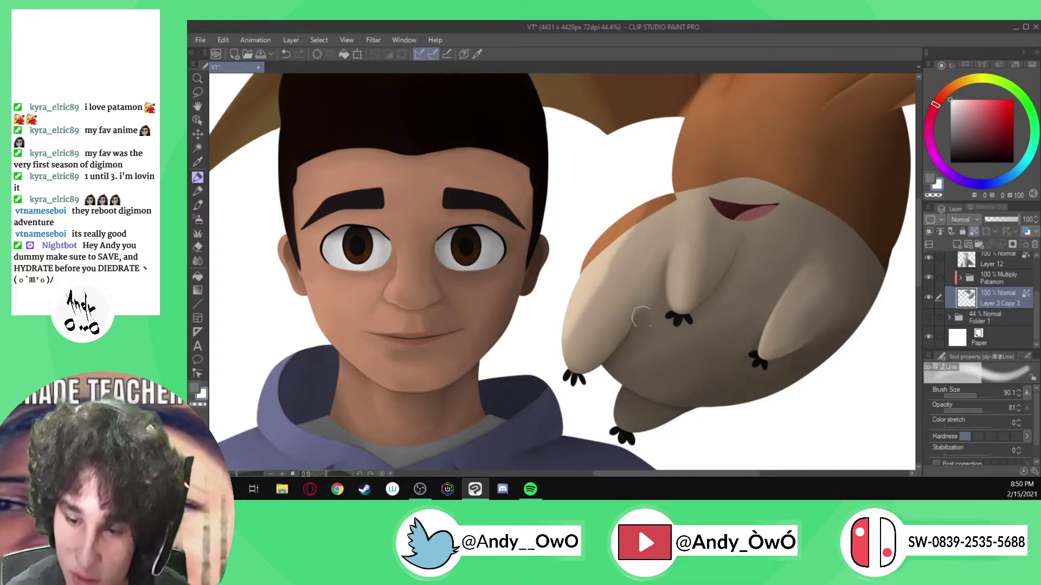
{"action": "left_click", "coordinate": [198, 261]}
{"action": "left_click_drag", "start_coordinate": [599, 297], "coordinate": [594, 288], "text": "ctrl+alt"}
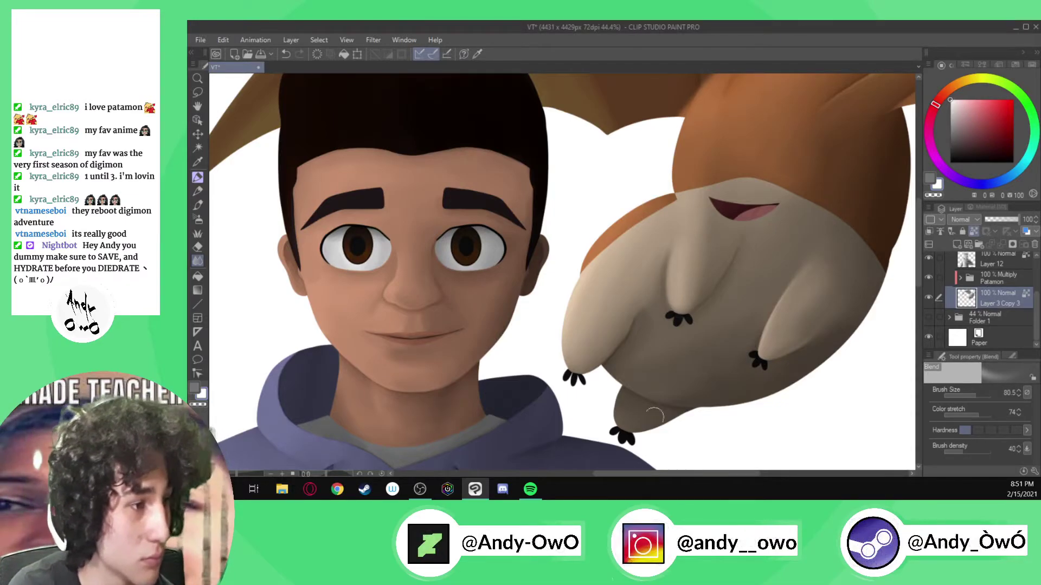
- Paint a white highlight on top of the creature's head at size 90.1 and blend it at size 80.5
{"action": "scroll", "coordinate": [647, 361], "scroll_direction": "down", "scroll_amount": 1}
{"action": "scroll", "coordinate": [647, 361], "scroll_direction": "down", "scroll_amount": 1}
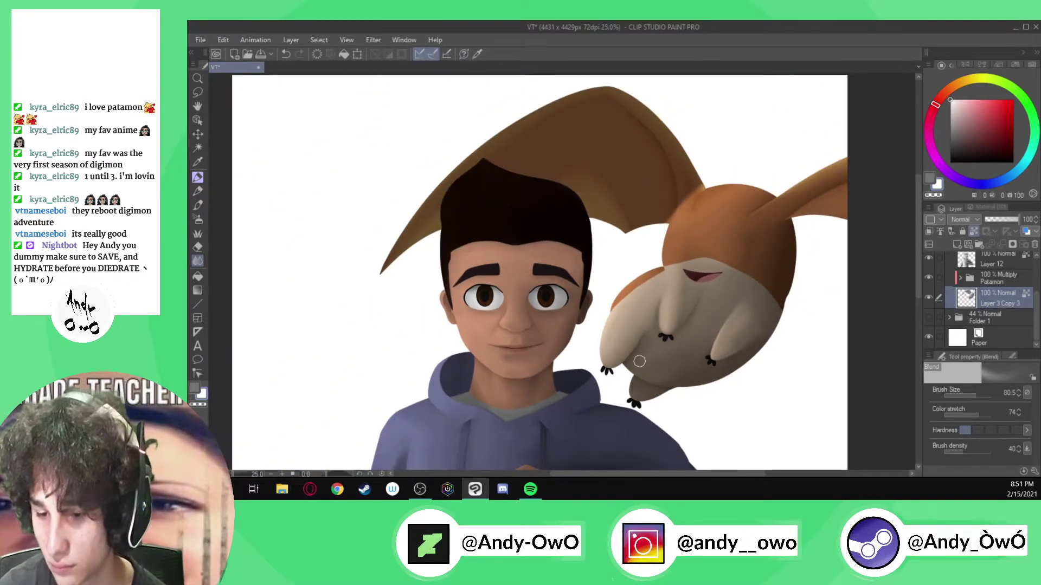
{"action": "left_click", "coordinate": [929, 277]}
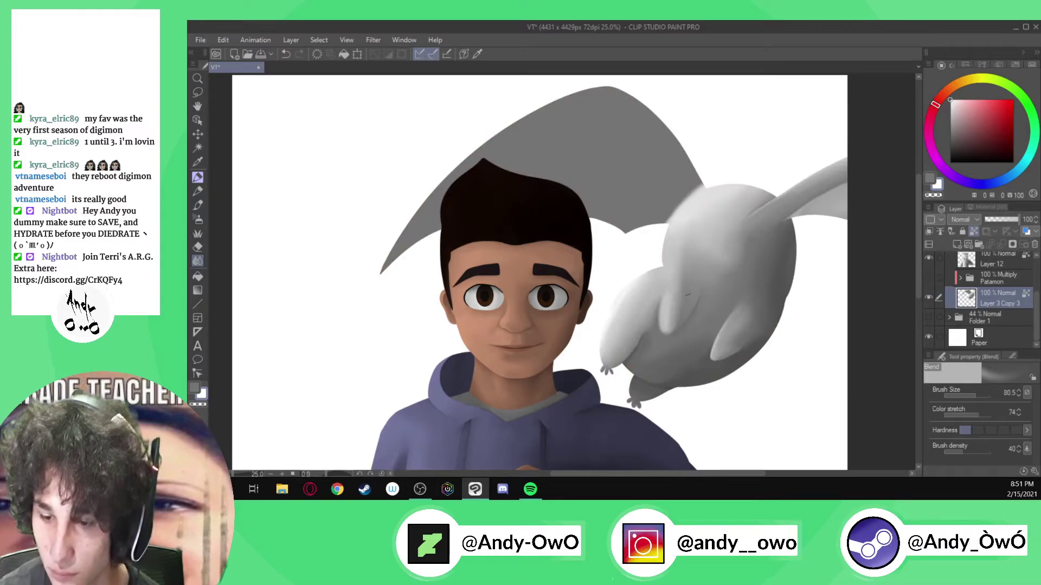
{"action": "scroll", "coordinate": [731, 200], "scroll_direction": "up", "scroll_amount": 2}
{"action": "left_click", "coordinate": [930, 278]}
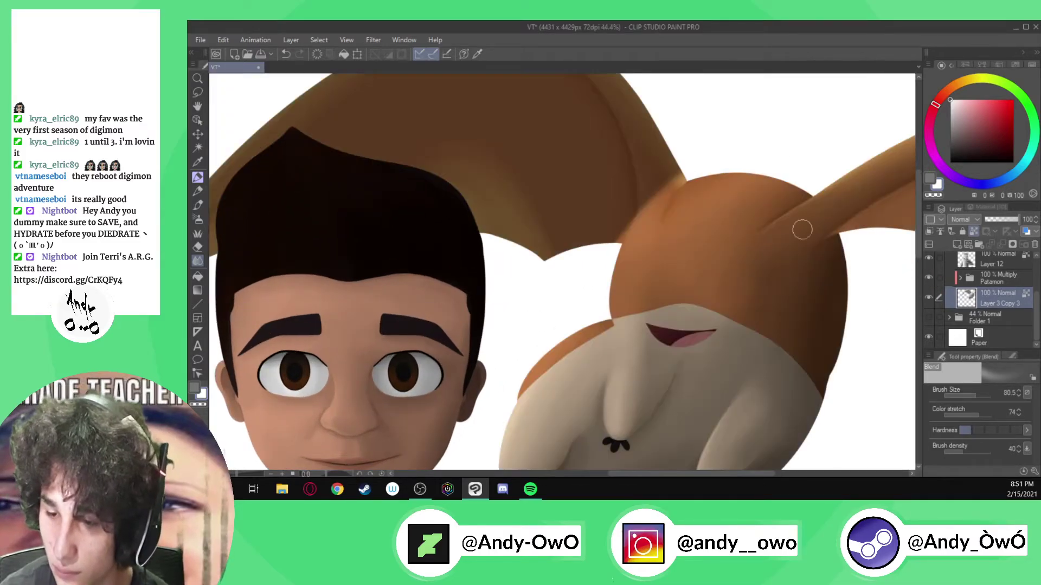
{"action": "scroll", "coordinate": [701, 200], "scroll_direction": "up", "scroll_amount": 1}
{"action": "key", "text": "p"}
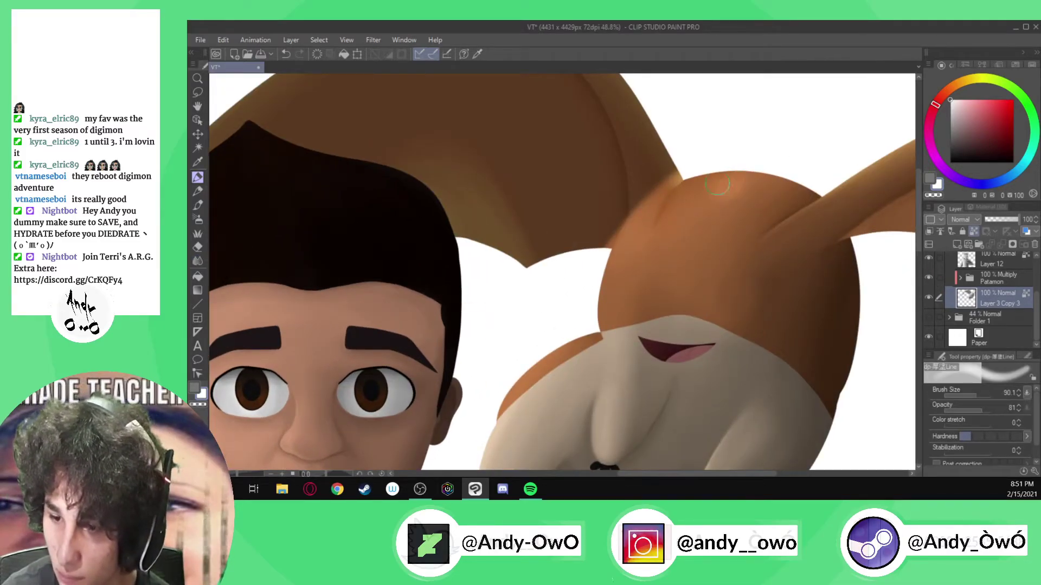
{"action": "key", "text": "j"}
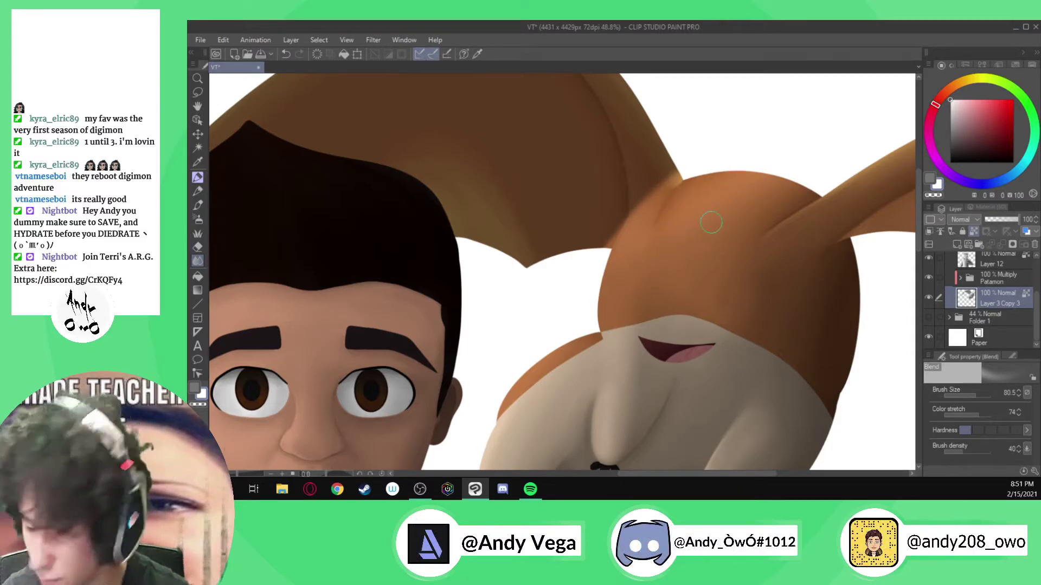
- Sample grey of value 47 and paint a dark fold where the left ear joins the head at size 30.9, with the Multiply folder shown
{"action": "left_click", "coordinate": [928, 277]}
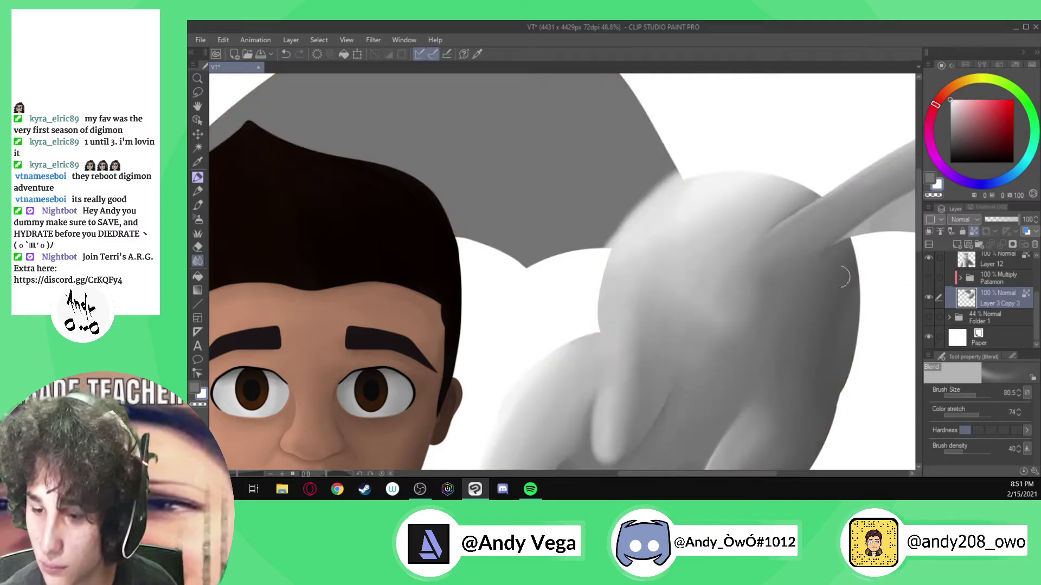
{"action": "scroll", "coordinate": [732, 222], "scroll_direction": "down", "scroll_amount": 3}
{"action": "scroll", "coordinate": [735, 223], "scroll_direction": "down", "scroll_amount": 2}
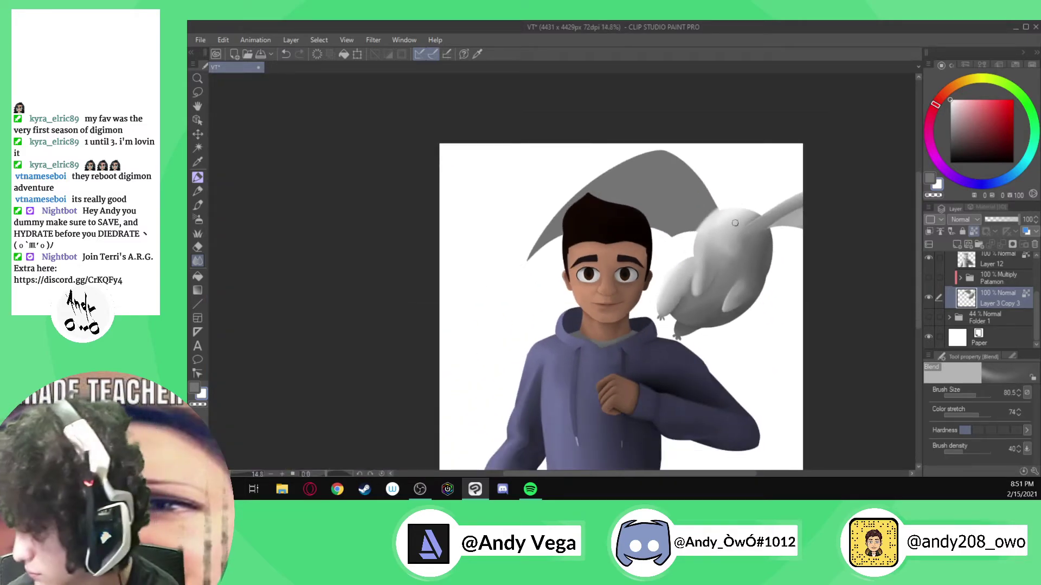
{"action": "left_click", "coordinate": [749, 258], "text": "alt"}
{"action": "scroll", "coordinate": [727, 182], "scroll_direction": "up", "scroll_amount": 5}
{"action": "left_click", "coordinate": [929, 277]}
{"action": "left_click", "coordinate": [928, 277]}
{"action": "scroll", "coordinate": [718, 252], "scroll_direction": "up", "scroll_amount": 2}
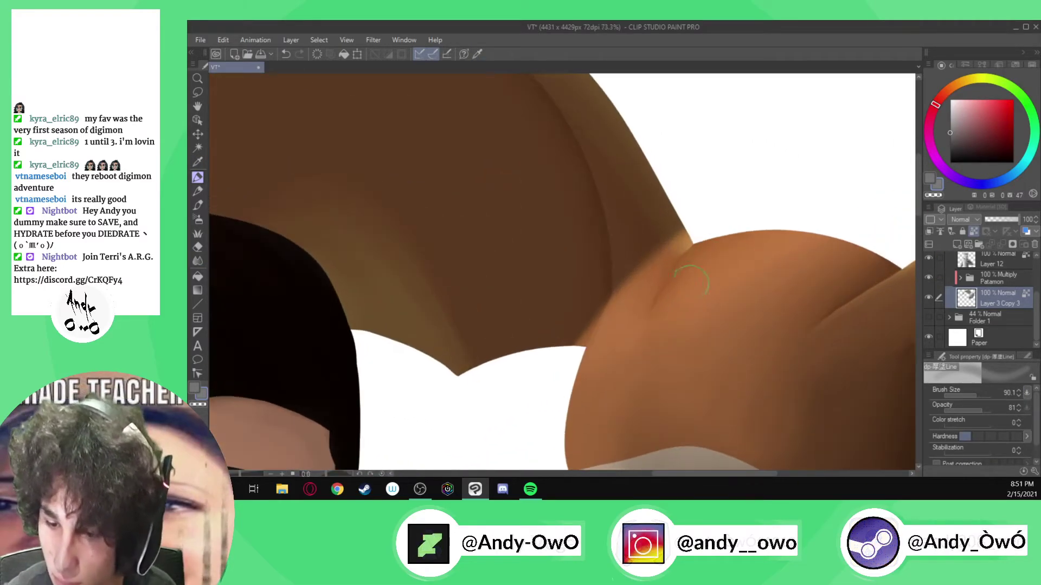
{"action": "mouse_move", "coordinate": [694, 280]}
{"action": "left_mouse_down"}
{"action": "mouse_move", "coordinate": [679, 271]}
{"action": "mouse_move", "coordinate": [659, 302]}
{"action": "mouse_move", "coordinate": [702, 248]}
{"action": "mouse_move", "coordinate": [665, 297]}
{"action": "mouse_move", "coordinate": [698, 232]}
{"action": "left_mouse_up"}
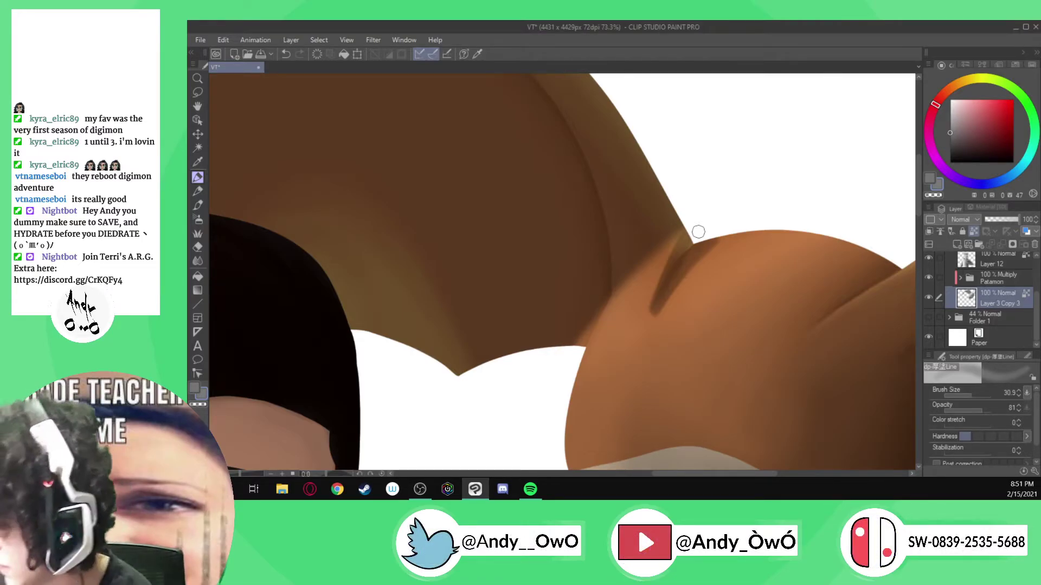
- Set the brush opacity to 100, repaint the left ear's base fold in grey of value 54, and hide the Multiply folder
{"action": "left_click_drag", "start_coordinate": [983, 411], "coordinate": [1009, 410]}
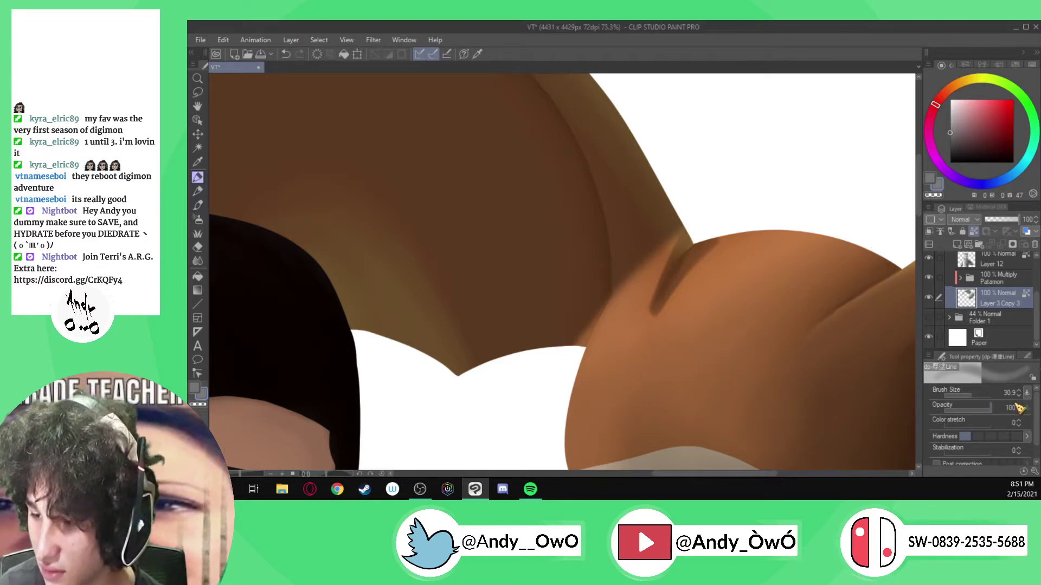
{"action": "left_click", "coordinate": [950, 129]}
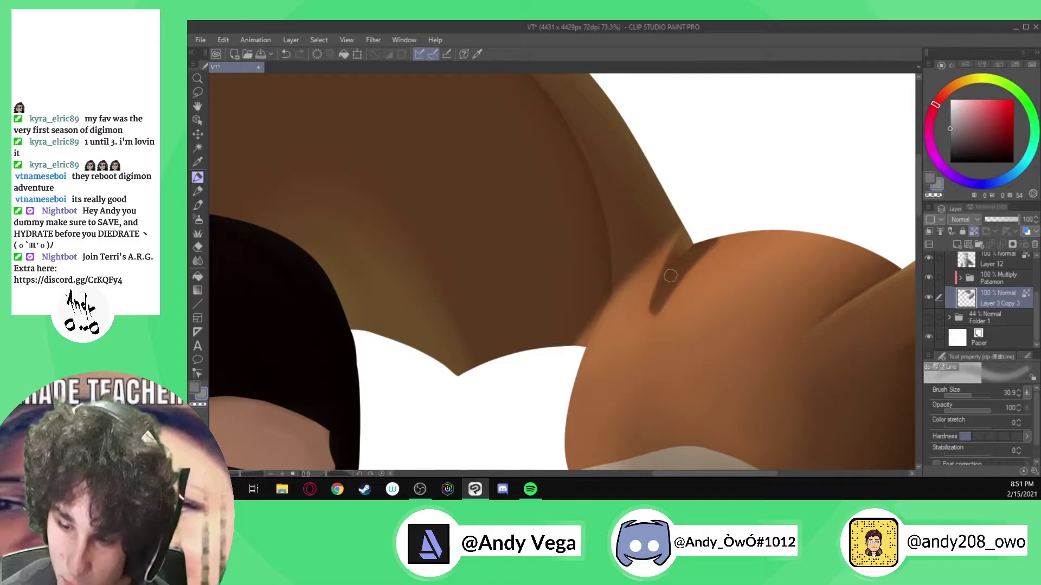
{"action": "scroll", "coordinate": [667, 190], "scroll_direction": "down", "scroll_amount": 2}
{"action": "left_click", "coordinate": [928, 277]}
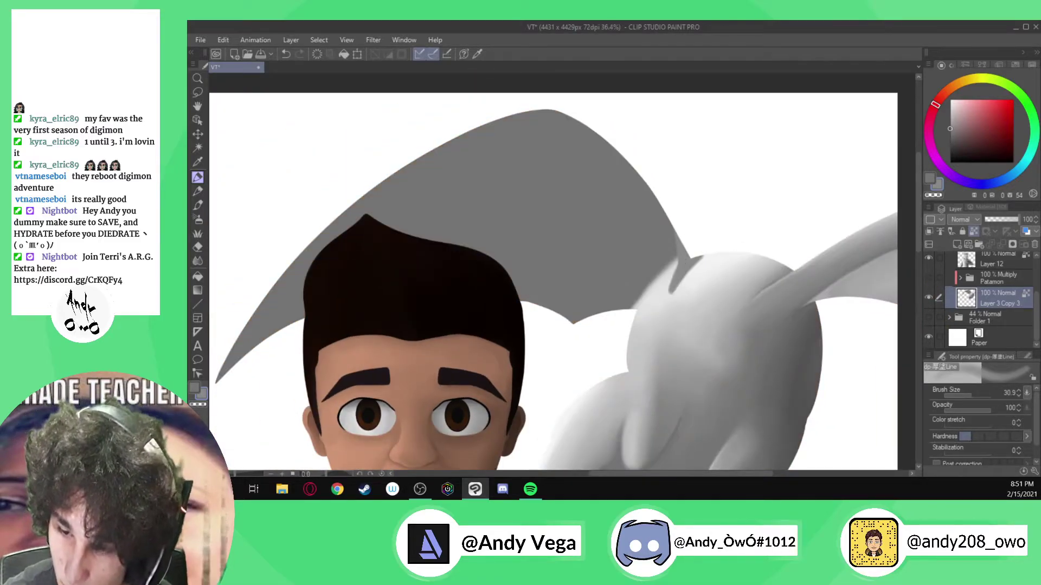
- Sample grey of value 54 and paint it along the left ear's outer rim down to the head, with the Multiply folder shown
{"action": "key", "text": "i"}
{"action": "left_click", "coordinate": [928, 277]}
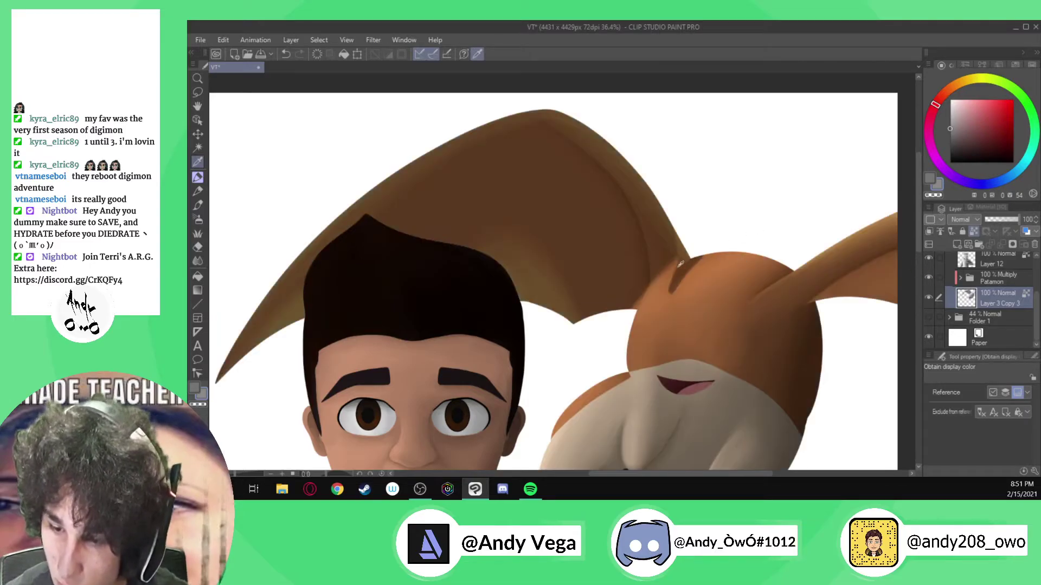
{"action": "left_click", "coordinate": [682, 253]}
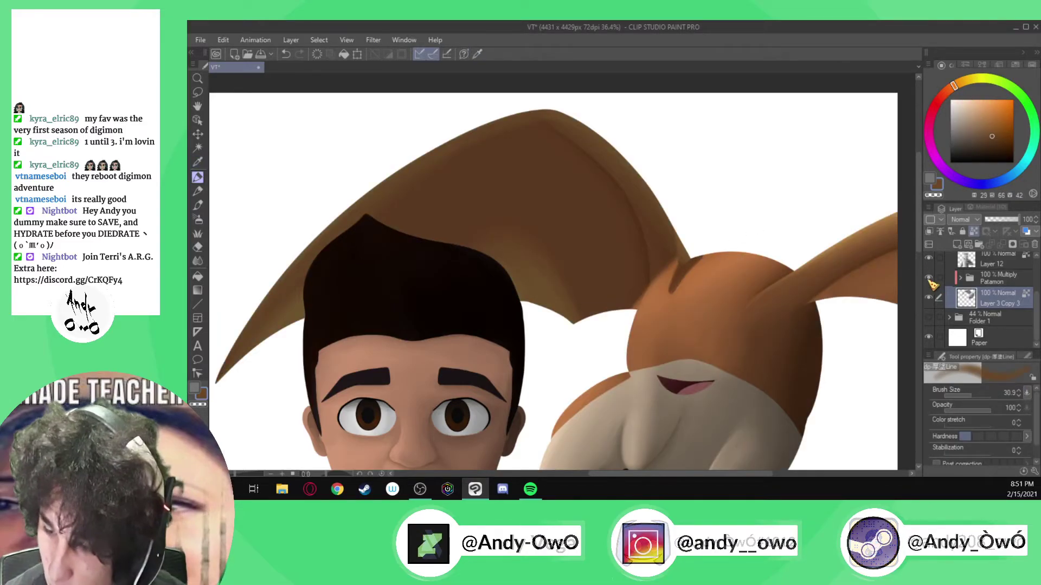
{"action": "left_click", "coordinate": [928, 277]}
{"action": "left_click", "coordinate": [681, 256]}
{"action": "key", "text": "p"}
{"action": "left_click", "coordinate": [928, 277]}
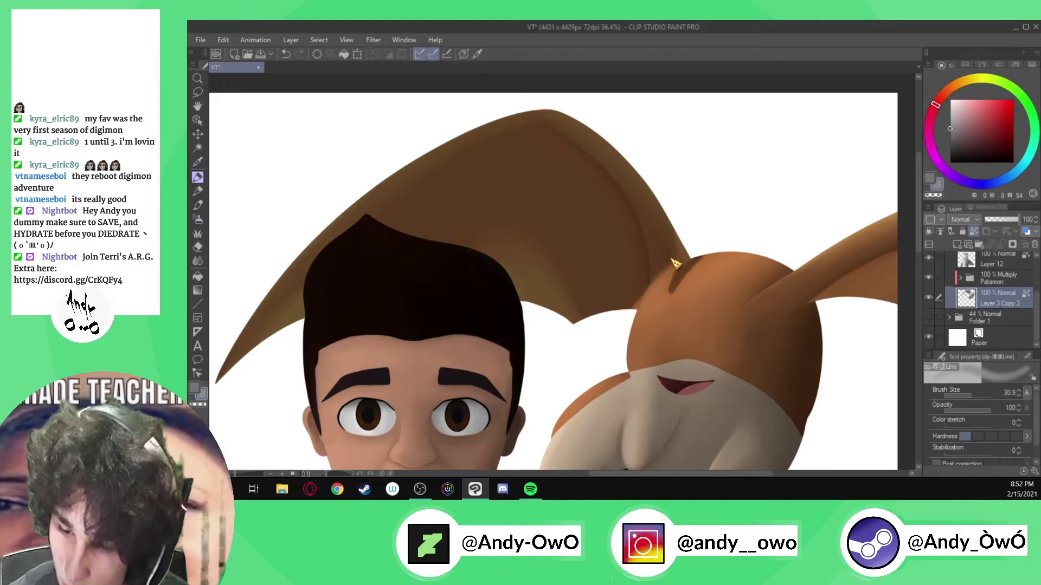
{"action": "left_click_drag", "start_coordinate": [674, 256], "coordinate": [669, 264]}
{"action": "left_click_drag", "start_coordinate": [675, 222], "coordinate": [674, 252]}
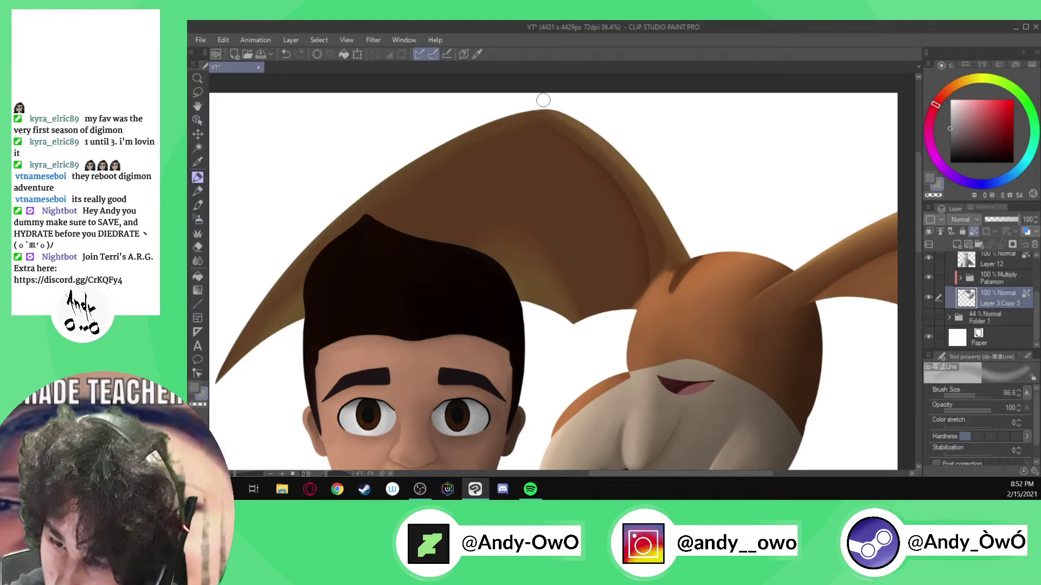
- Sample light grey of value 85 from the head and paint a highlight along the left ear's rim at size 66.6, with the Multiply folder shown
{"action": "left_click", "coordinate": [929, 278]}
{"action": "left_click", "coordinate": [732, 265], "text": "alt"}
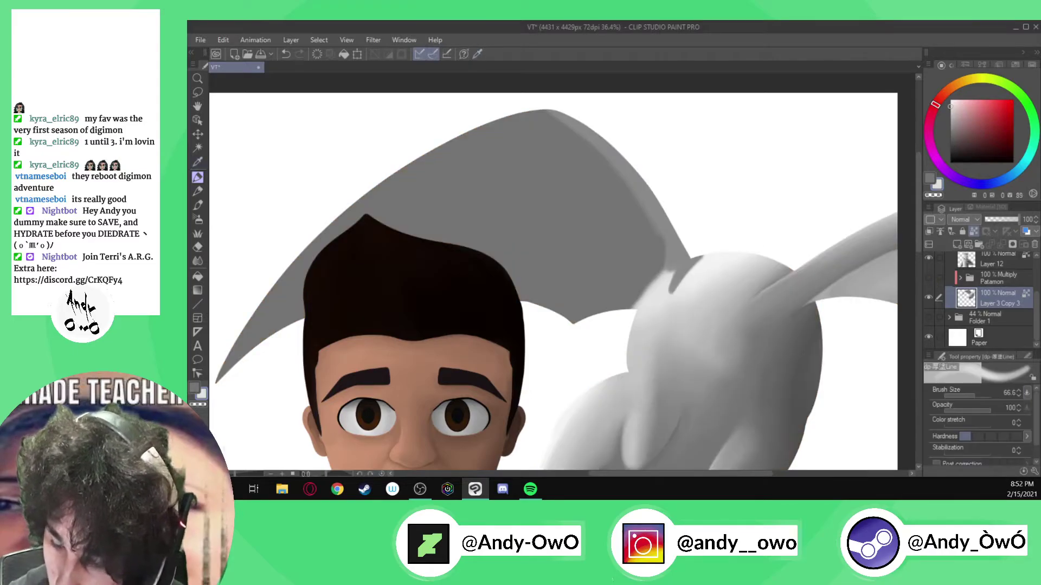
{"action": "left_click", "coordinate": [928, 278]}
{"action": "mouse_move", "coordinate": [659, 275]}
{"action": "left_mouse_down"}
{"action": "mouse_move", "coordinate": [623, 181]}
{"action": "mouse_move", "coordinate": [548, 115]}
{"action": "mouse_move", "coordinate": [560, 125]}
{"action": "left_mouse_up"}
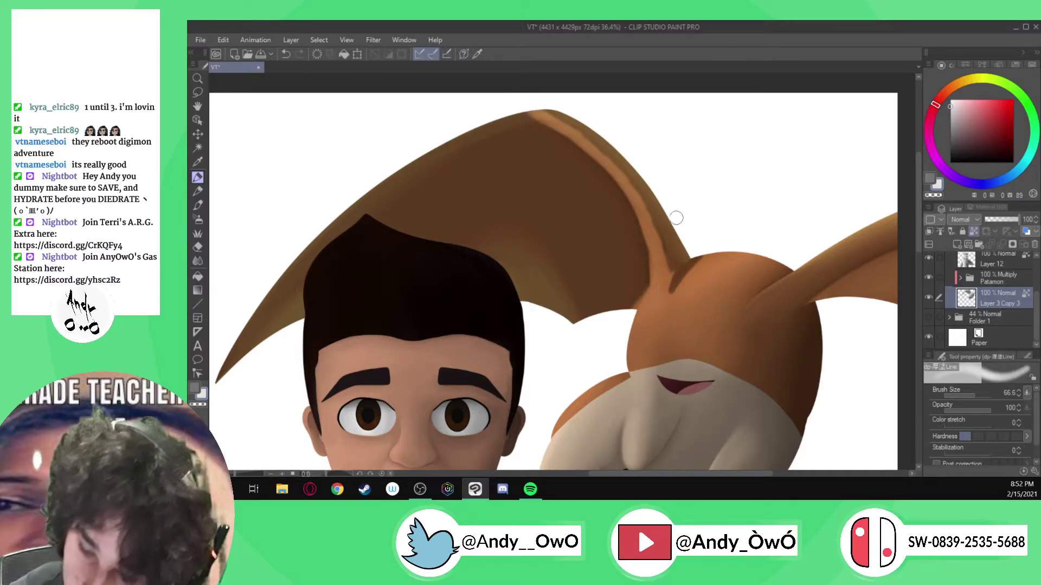
- Blend the highlight into the left ear's rim from its tip to the head, using sizes 40.2, 79.8 and 42.1
{"action": "scroll", "coordinate": [670, 298], "scroll_direction": "down", "scroll_amount": 3}
{"action": "scroll", "coordinate": [676, 205], "scroll_direction": "up", "scroll_amount": 5}
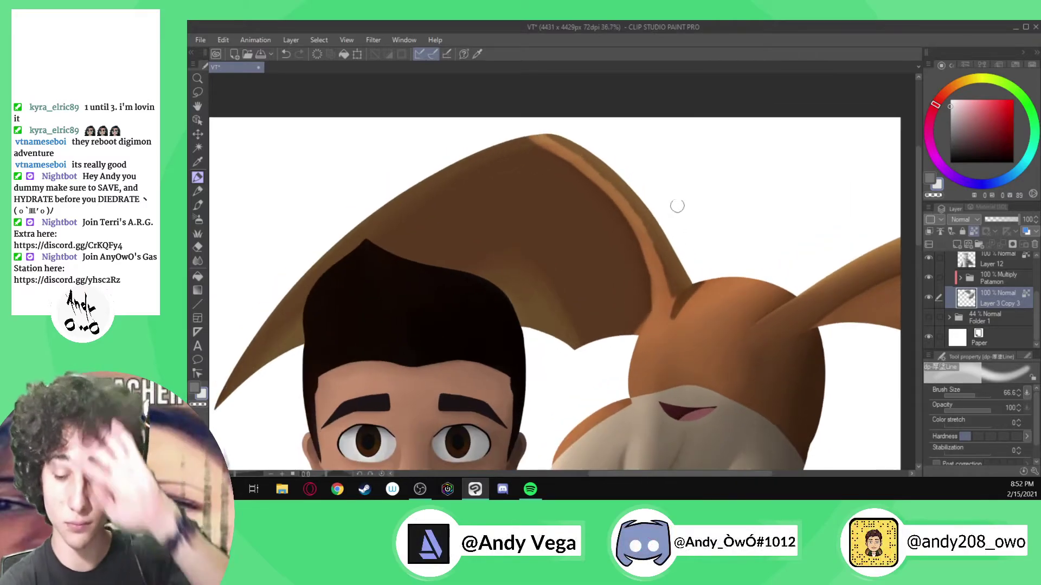
{"action": "left_click", "coordinate": [197, 261]}
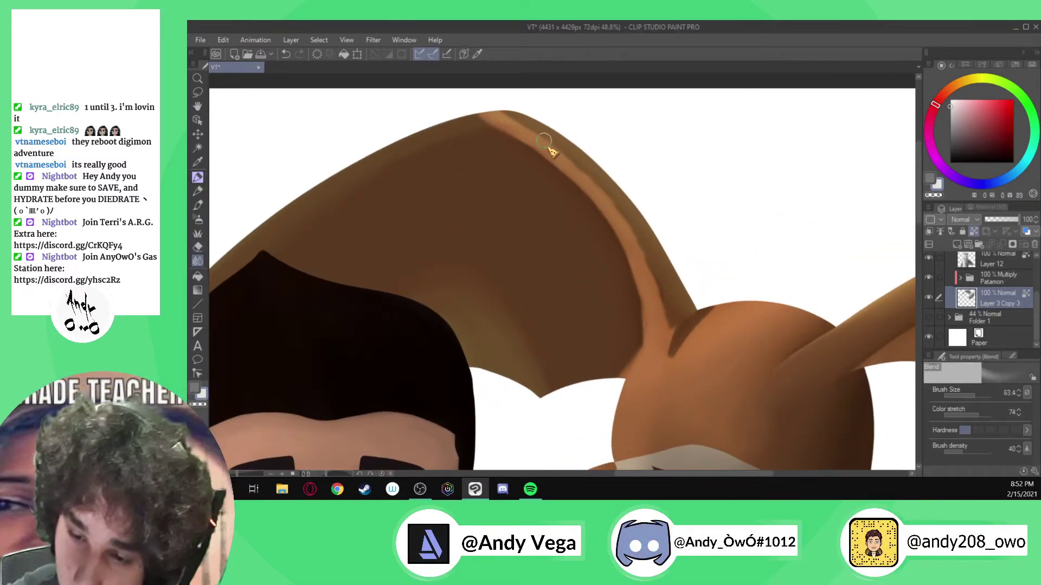
{"action": "left_click_drag", "start_coordinate": [515, 120], "coordinate": [496, 109], "text": "ctrl+alt"}
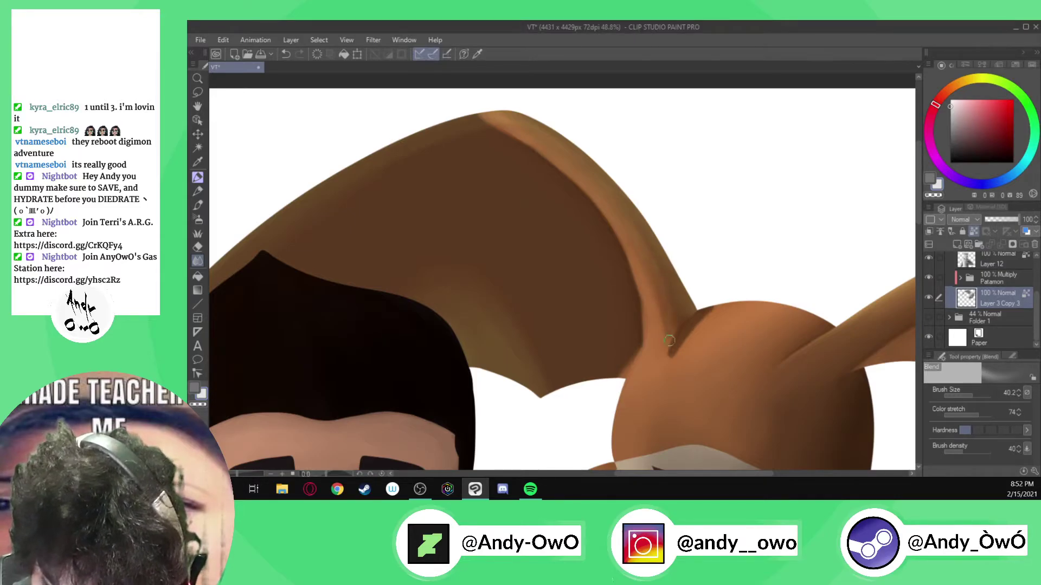
{"action": "left_click_drag", "start_coordinate": [667, 299], "coordinate": [674, 316]}
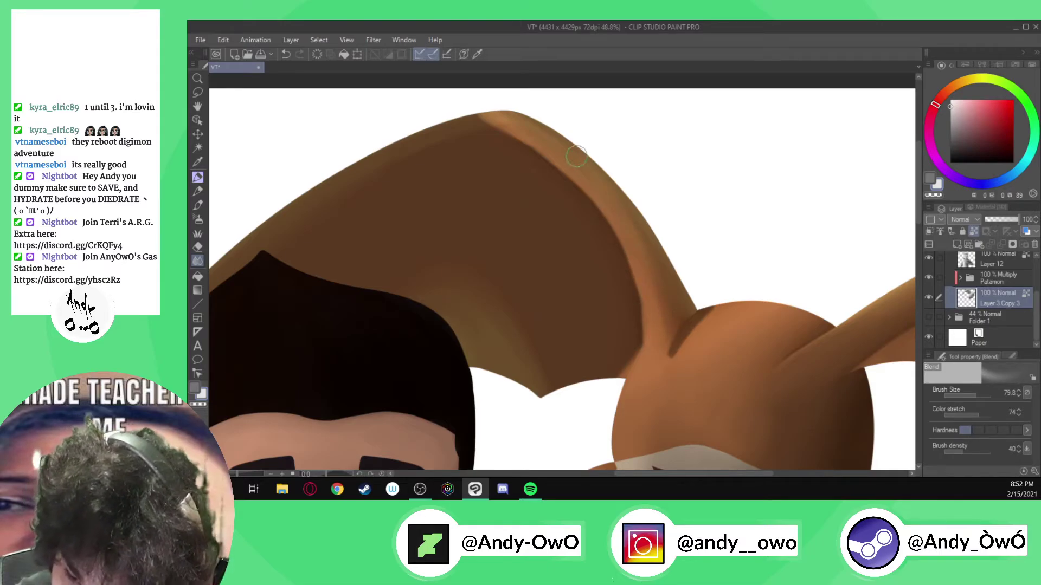
{"action": "key", "text": "bracketleft"}
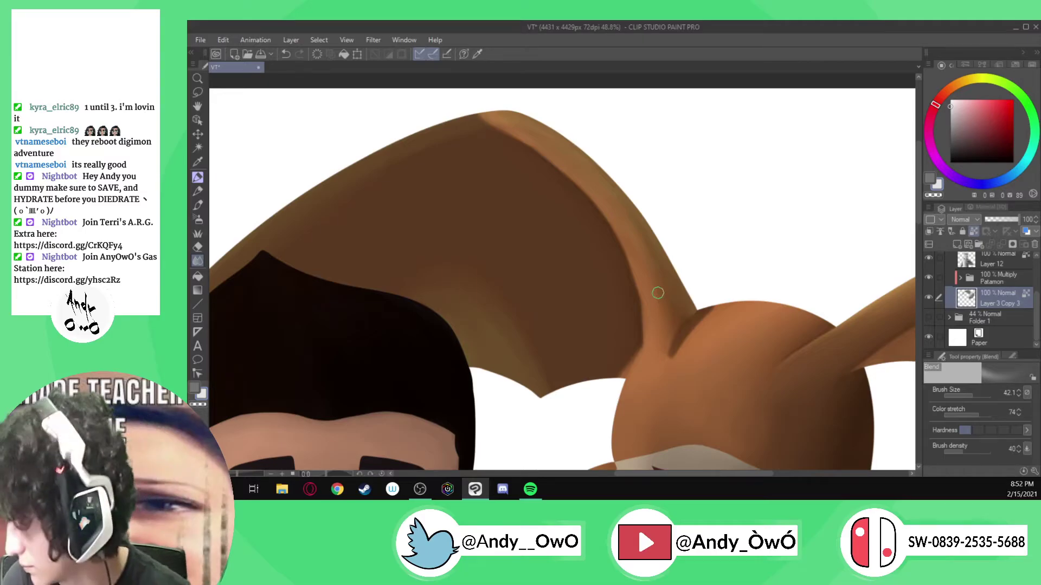
{"action": "scroll", "coordinate": [598, 204], "scroll_direction": "down", "scroll_amount": 3}
{"action": "scroll", "coordinate": [656, 228], "scroll_direction": "up", "scroll_amount": 5}
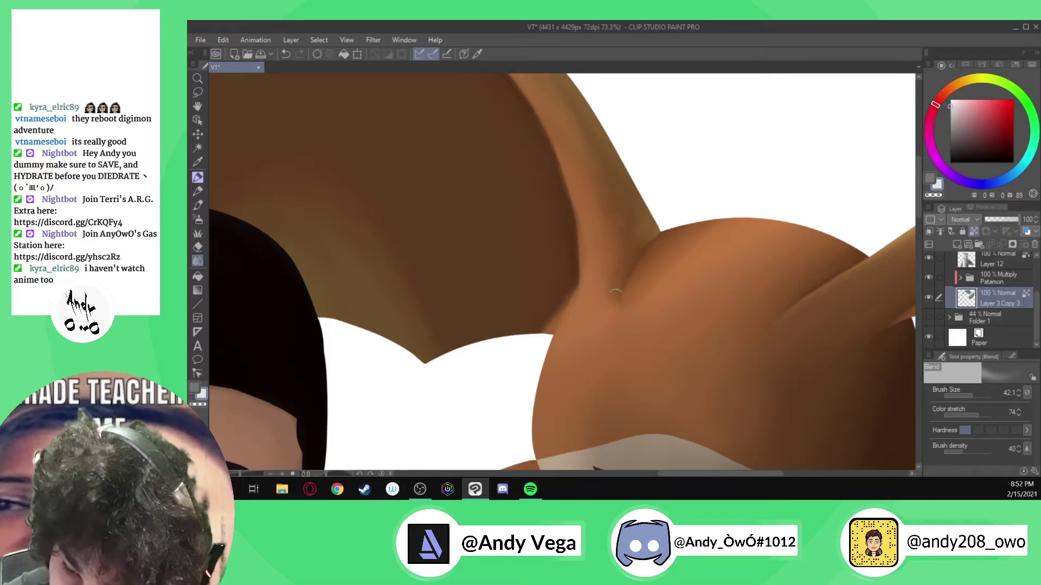
- Hide the Multiply folder, sample grey of value 45, and paint a dark crease between the left ear's base and the head at size 29.9
{"action": "left_click", "coordinate": [929, 278]}
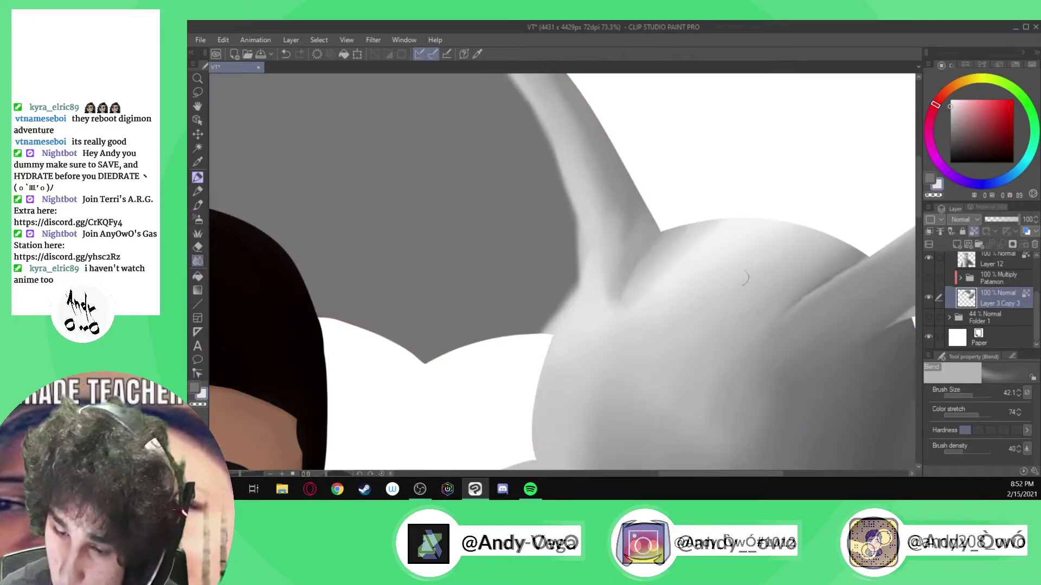
{"action": "left_click", "coordinate": [541, 271], "text": "alt"}
{"action": "key", "text": "p"}
{"action": "left_click_drag", "start_coordinate": [622, 294], "coordinate": [673, 216]}
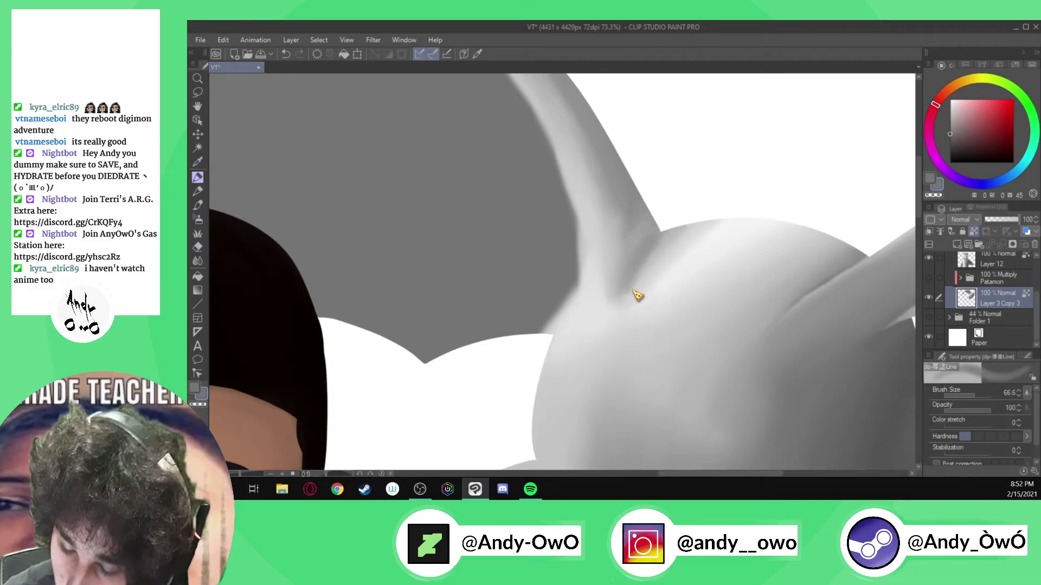
{"action": "key", "text": "ctrl+z"}
{"action": "mouse_move", "coordinate": [629, 291]}
{"action": "left_mouse_down", "text": "ctrl+alt"}
{"action": "mouse_move", "coordinate": [678, 206]}
{"action": "mouse_move", "coordinate": [674, 215]}
{"action": "left_mouse_up", "text": "ctrl+alt"}
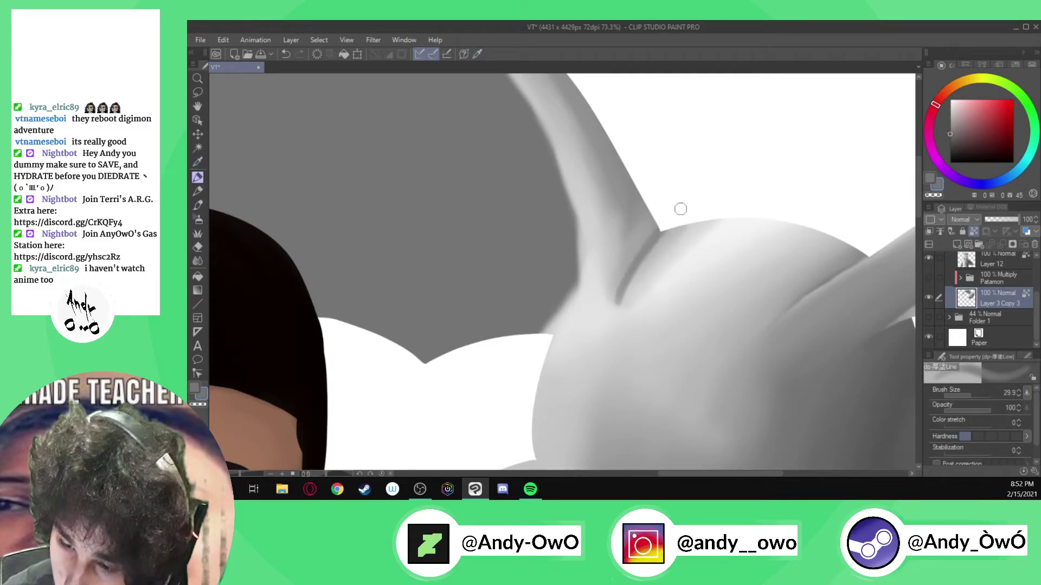
{"action": "left_click_drag", "start_coordinate": [621, 297], "coordinate": [656, 213]}
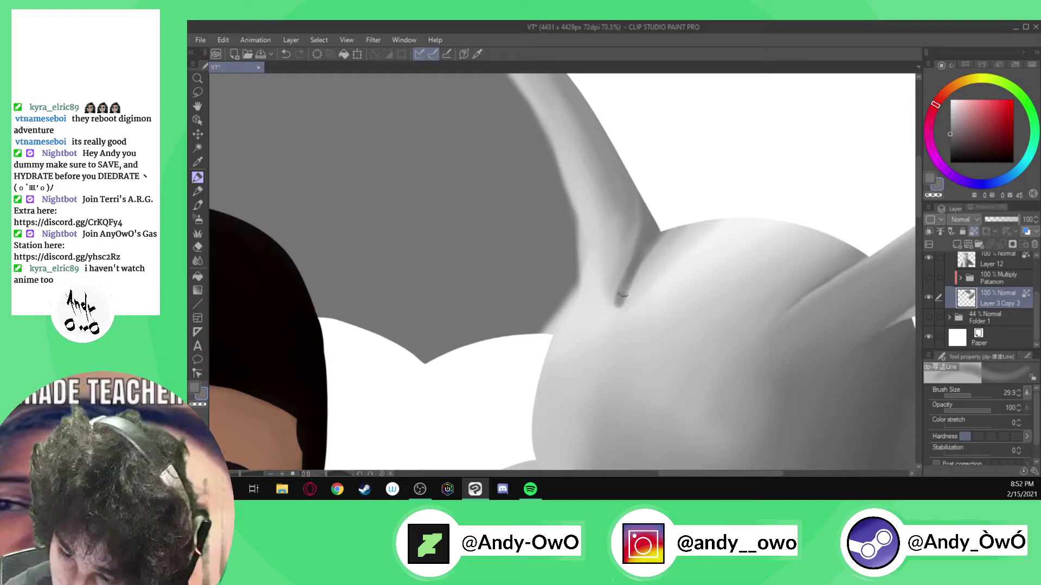
{"action": "left_click_drag", "start_coordinate": [619, 301], "coordinate": [672, 228]}
- Blend the left ear's base crease at size 37.4, show the Multiply folder, and soften the area further at size 82.9
{"action": "left_click", "coordinate": [197, 261]}
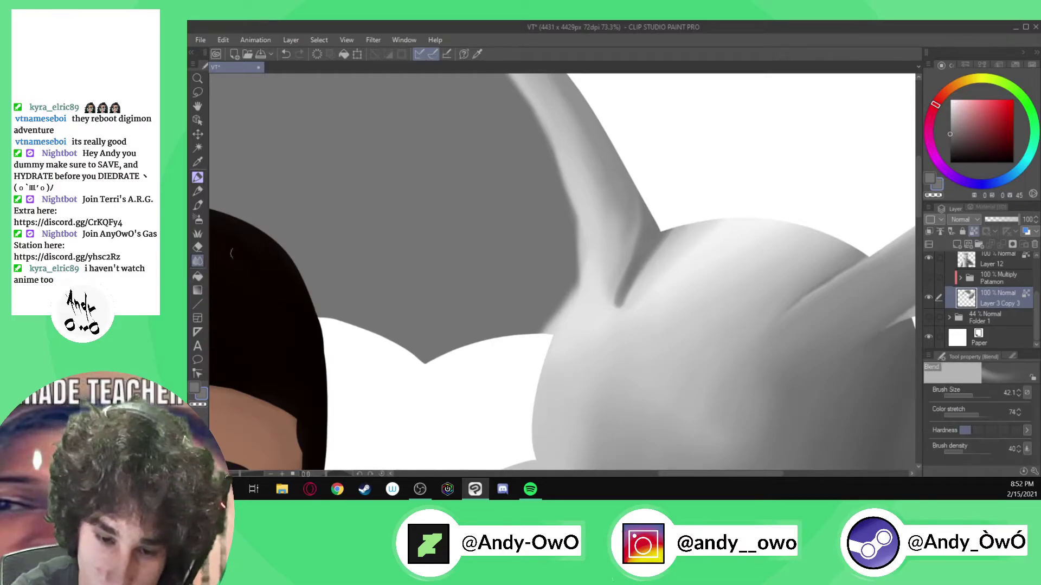
{"action": "key", "text": "bracketleft"}
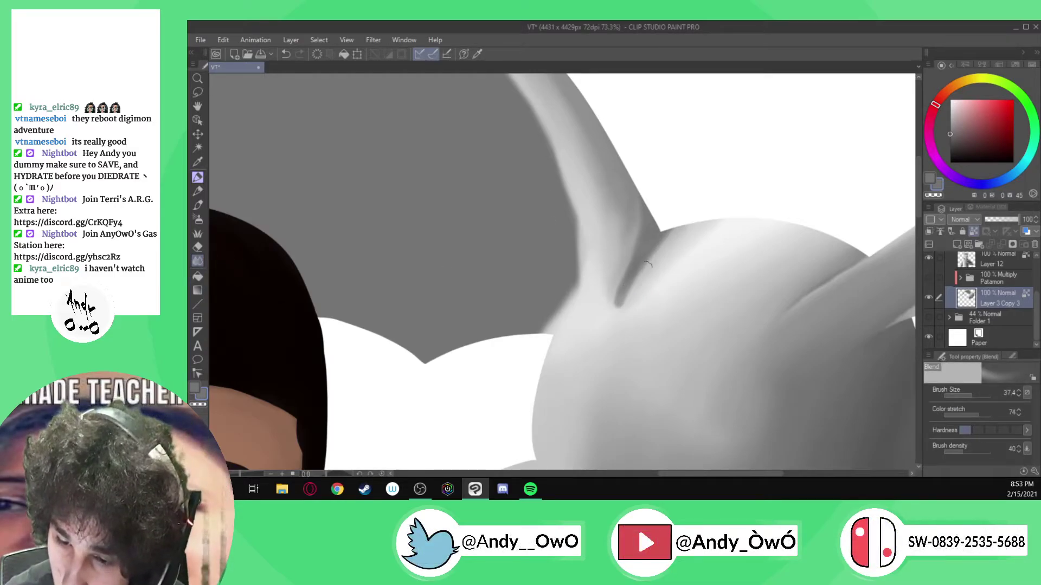
{"action": "mouse_move", "coordinate": [615, 308]}
{"action": "left_mouse_down"}
{"action": "mouse_move", "coordinate": [692, 239]}
{"action": "mouse_move", "coordinate": [632, 261]}
{"action": "mouse_move", "coordinate": [622, 280]}
{"action": "left_mouse_up"}
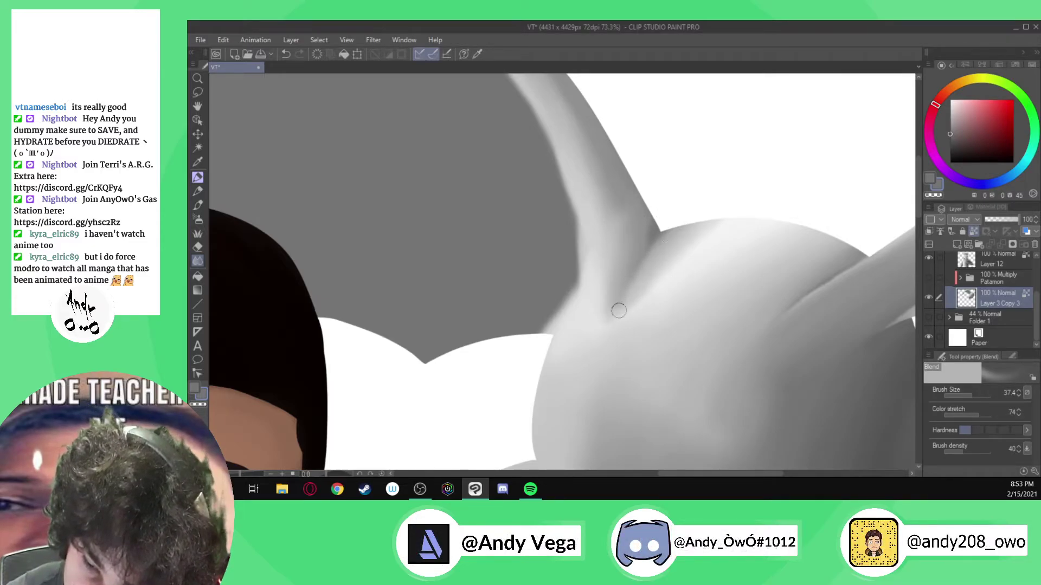
{"action": "left_click", "coordinate": [929, 277]}
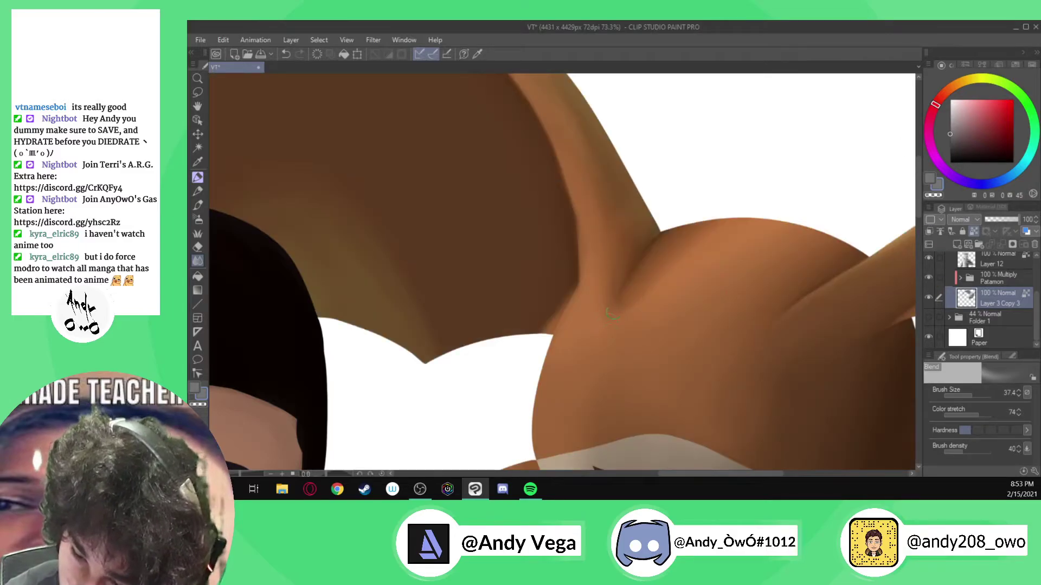
{"action": "key", "text": "bracketright"}
{"action": "key", "text": "bracketright"}
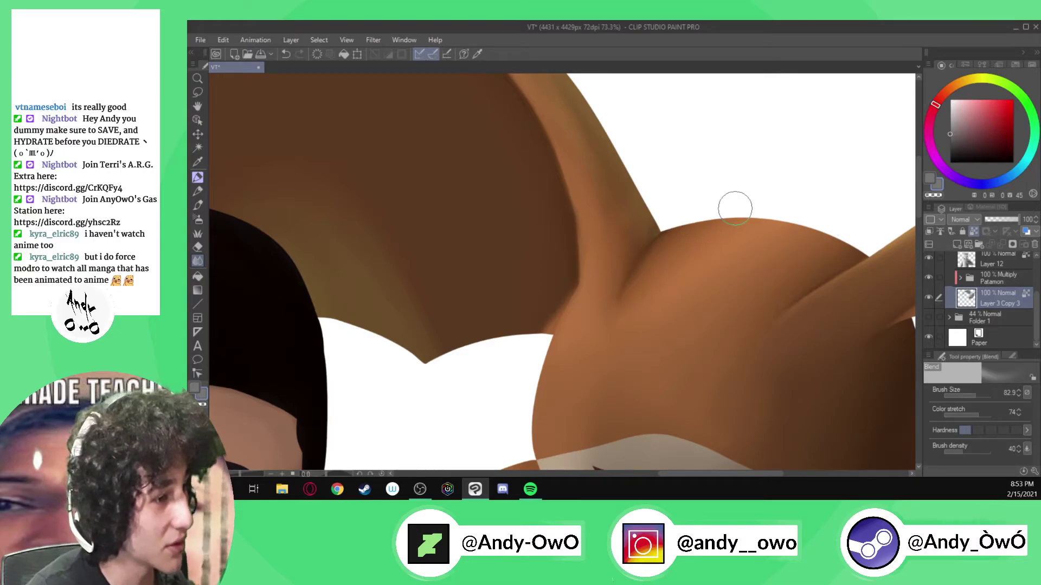
{"action": "scroll", "coordinate": [735, 208], "scroll_direction": "down", "scroll_amount": 5}
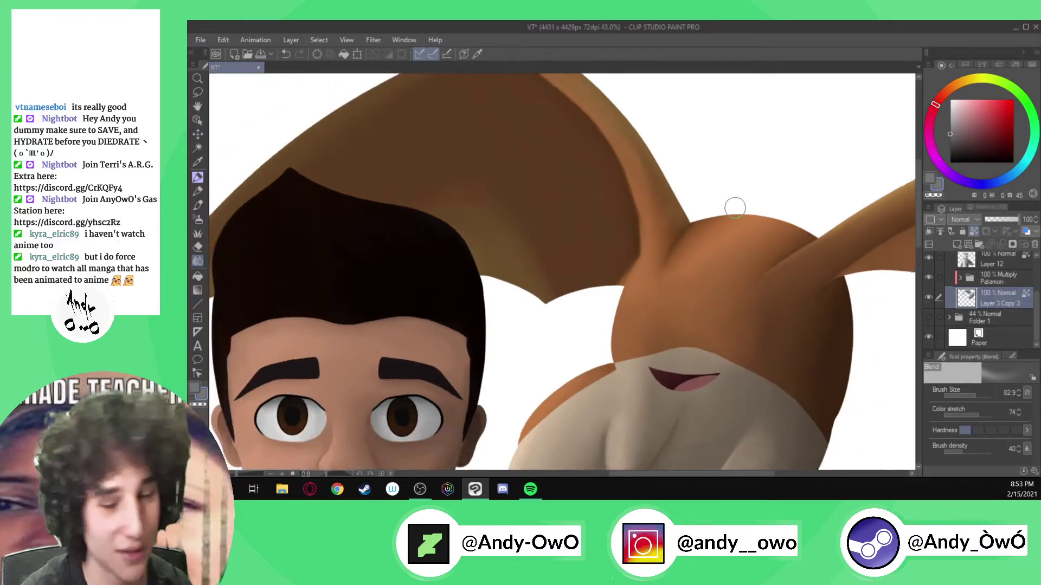
{"action": "scroll", "coordinate": [701, 156], "scroll_direction": "up", "scroll_amount": 2}
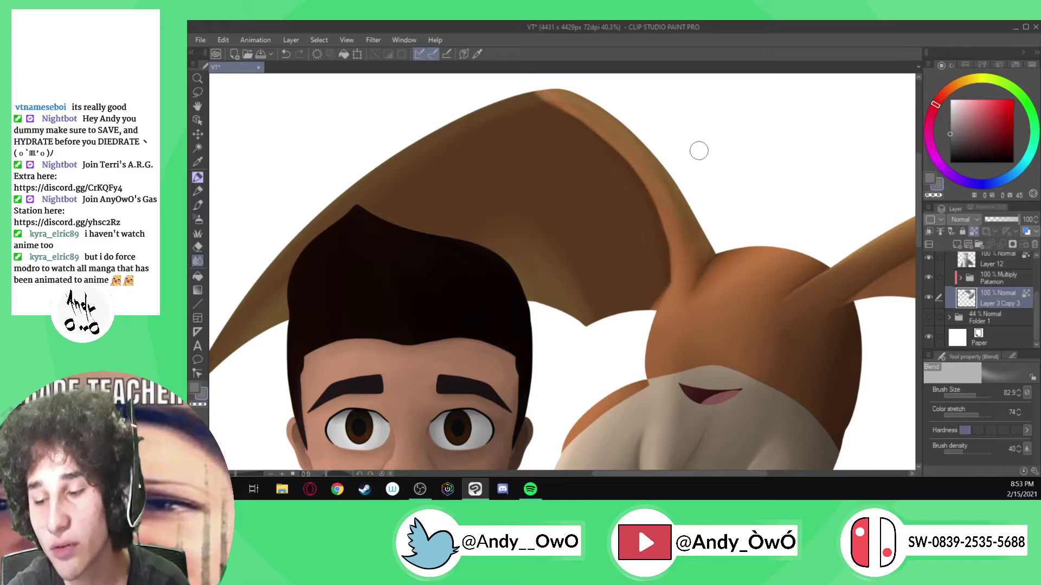
- Sample light grey of value 94 from the head and brighten the left ear's surface at size 169.3, with the Multiply folder shown
{"action": "left_click", "coordinate": [928, 277]}
{"action": "key", "text": "p"}
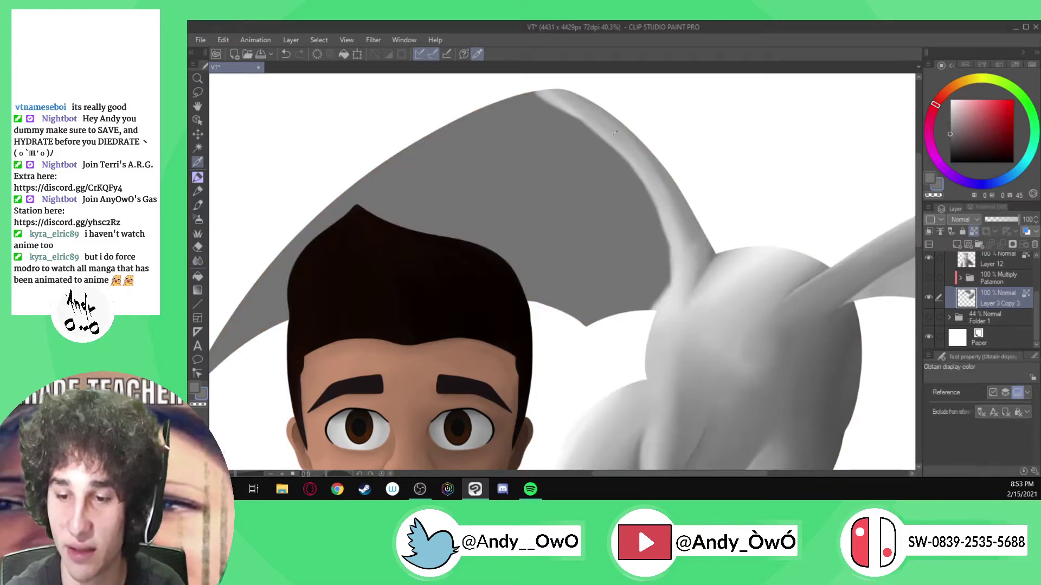
{"action": "scroll", "coordinate": [644, 187], "scroll_direction": "up", "scroll_amount": 2}
{"action": "key", "text": "i"}
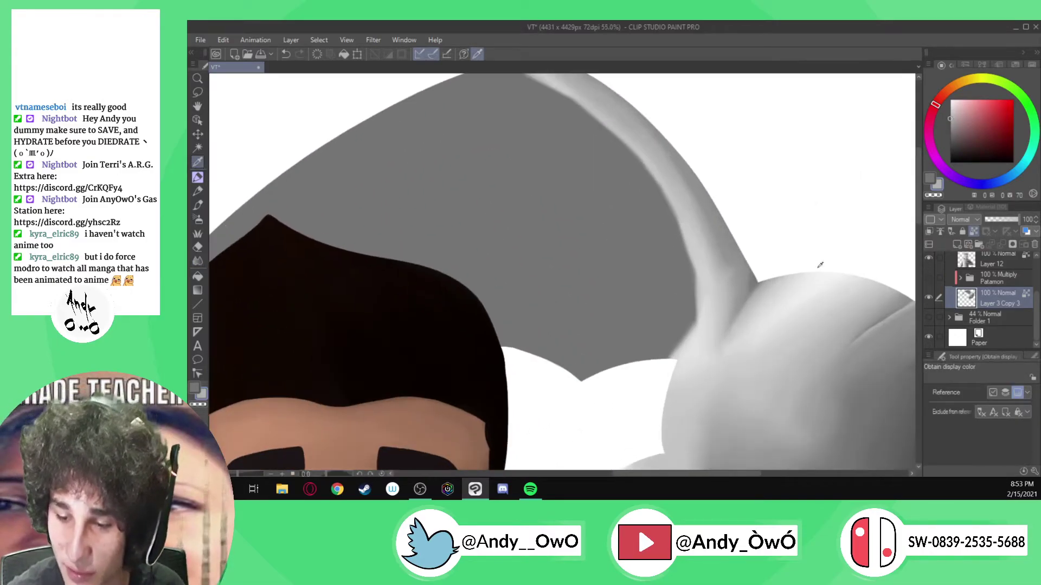
{"action": "key", "text": "p"}
{"action": "scroll", "coordinate": [828, 281], "scroll_direction": "down", "scroll_amount": 2}
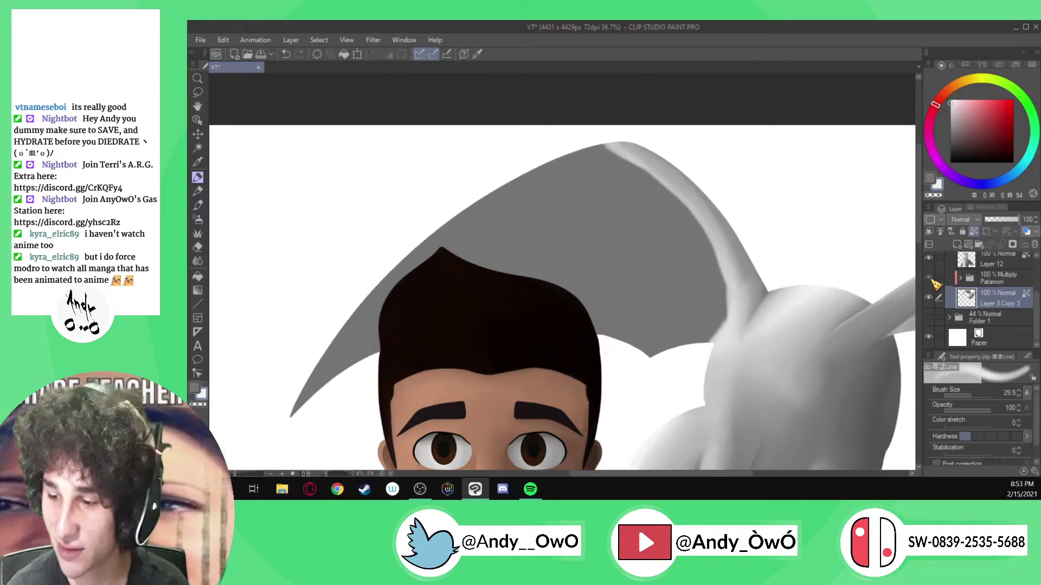
{"action": "left_click", "coordinate": [929, 277]}
{"action": "left_click_drag", "start_coordinate": [280, 434], "coordinate": [289, 434], "text": "ctrl+alt"}
{"action": "mouse_move", "coordinate": [305, 389]}
{"action": "left_mouse_down"}
{"action": "mouse_move", "coordinate": [422, 245]}
{"action": "mouse_move", "coordinate": [493, 196]}
{"action": "mouse_move", "coordinate": [602, 151]}
{"action": "mouse_move", "coordinate": [455, 241]}
{"action": "mouse_move", "coordinate": [317, 391]}
{"action": "mouse_move", "coordinate": [588, 174]}
{"action": "mouse_move", "coordinate": [488, 265]}
{"action": "mouse_move", "coordinate": [591, 189]}
{"action": "left_mouse_up"}
{"action": "mouse_move", "coordinate": [552, 257]}
{"action": "left_mouse_down", "text": "ctrl+alt"}
{"action": "mouse_move", "coordinate": [516, 266]}
{"action": "mouse_move", "coordinate": [562, 279]}
{"action": "mouse_move", "coordinate": [635, 360]}
{"action": "mouse_move", "coordinate": [640, 346]}
{"action": "mouse_move", "coordinate": [600, 282]}
{"action": "mouse_move", "coordinate": [593, 239]}
{"action": "mouse_move", "coordinate": [596, 187]}
{"action": "mouse_move", "coordinate": [620, 240]}
{"action": "mouse_move", "coordinate": [606, 175]}
{"action": "mouse_move", "coordinate": [626, 182]}
{"action": "mouse_move", "coordinate": [610, 164]}
{"action": "mouse_move", "coordinate": [683, 232]}
{"action": "mouse_move", "coordinate": [698, 304]}
{"action": "mouse_move", "coordinate": [689, 354]}
{"action": "mouse_move", "coordinate": [654, 278]}
{"action": "mouse_move", "coordinate": [647, 220]}
{"action": "left_mouse_up", "text": "ctrl+alt"}
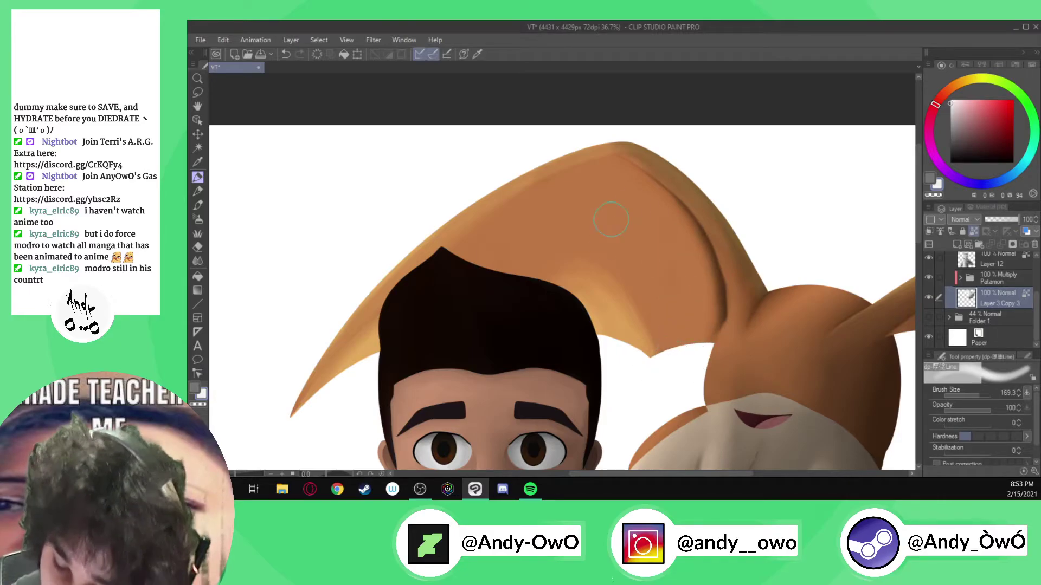
- Sample grey of value 55 and paint a shadow along the inner edge of the left ear's rim at size 37.5, with the Multiply folder shown
{"action": "left_click", "coordinate": [928, 277]}
{"action": "key", "text": "bracketleft"}
{"action": "left_click", "coordinate": [889, 304], "text": "alt"}
{"action": "left_click", "coordinate": [929, 277]}
{"action": "key", "text": "bracketleft"}
{"action": "key", "text": "bracketleft"}
{"action": "key", "text": "bracketleft"}
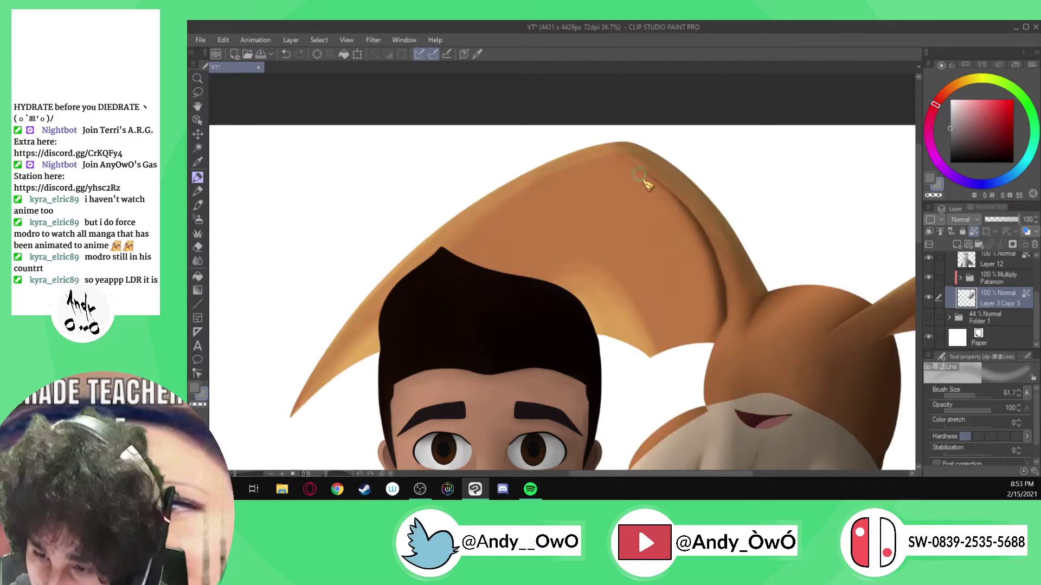
{"action": "mouse_move", "coordinate": [630, 164]}
{"action": "left_mouse_down"}
{"action": "mouse_move", "coordinate": [704, 245]}
{"action": "mouse_move", "coordinate": [715, 277]}
{"action": "mouse_move", "coordinate": [710, 342]}
{"action": "left_mouse_up"}
{"action": "mouse_move", "coordinate": [714, 303]}
{"action": "left_mouse_down"}
{"action": "mouse_move", "coordinate": [687, 232]}
{"action": "mouse_move", "coordinate": [625, 163]}
{"action": "left_mouse_up"}
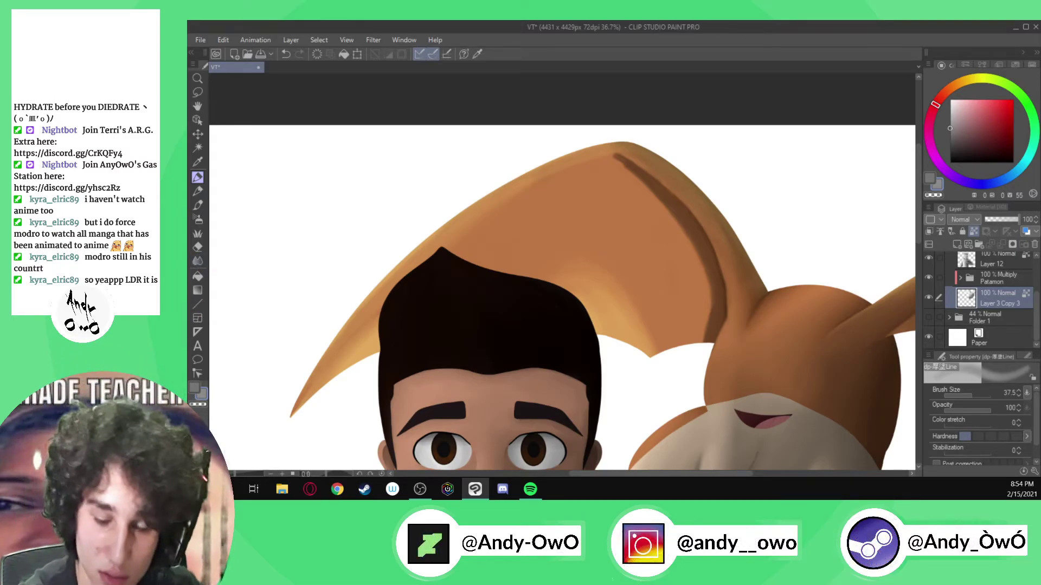
{"action": "left_click_drag", "start_coordinate": [696, 328], "coordinate": [707, 343], "text": "ctrl+alt"}
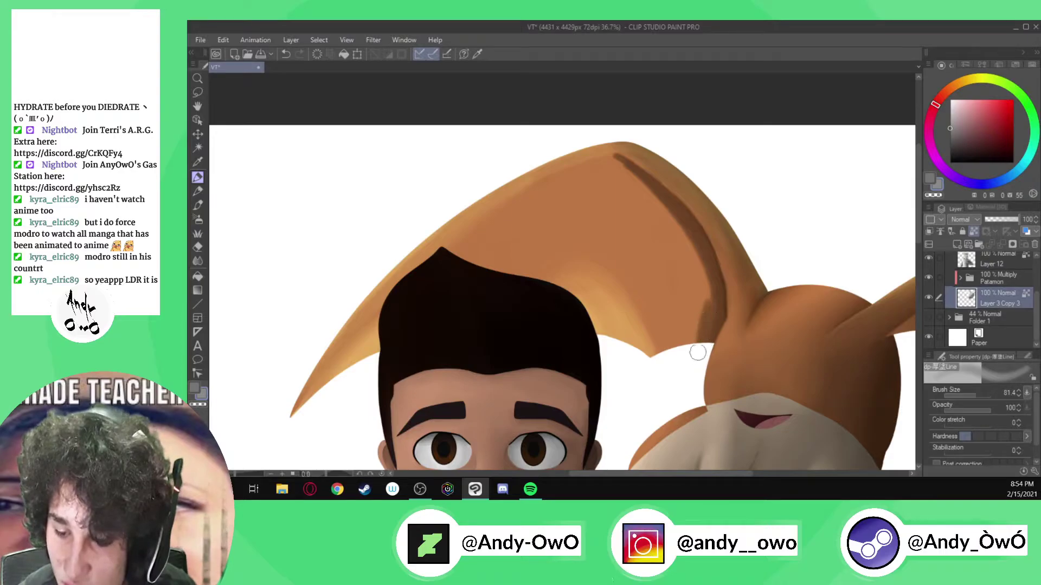
- Blend the shadow beside the left ear's rim into the inner ear at sizes 82.9 and 114.2
{"action": "left_click", "coordinate": [198, 261]}
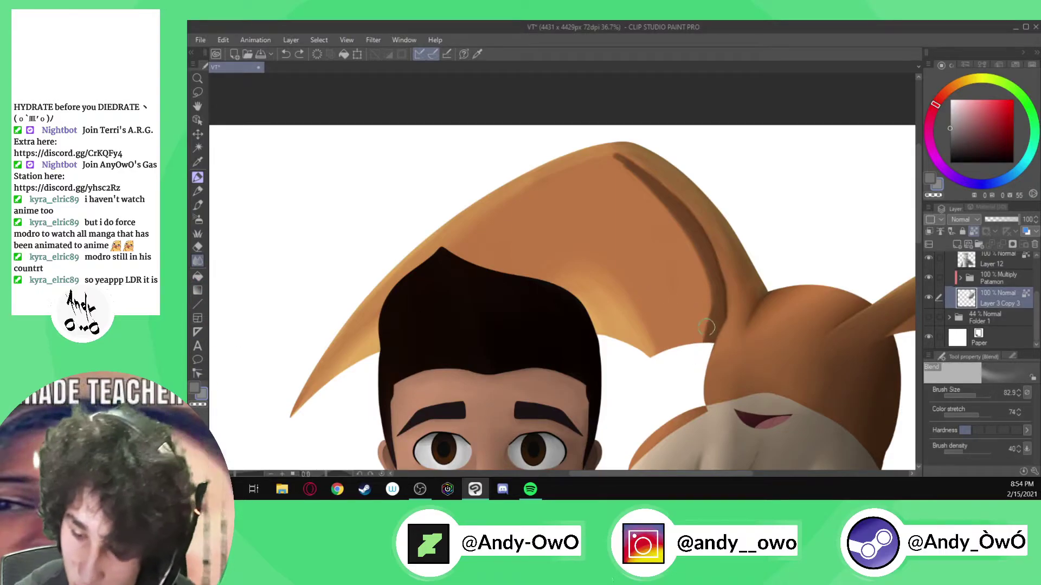
{"action": "left_click_drag", "start_coordinate": [709, 309], "coordinate": [702, 356]}
{"action": "left_click_drag", "start_coordinate": [713, 317], "coordinate": [702, 364]}
{"action": "left_click_drag", "start_coordinate": [704, 296], "coordinate": [708, 319]}
{"action": "left_click_drag", "start_coordinate": [684, 230], "coordinate": [629, 174]}
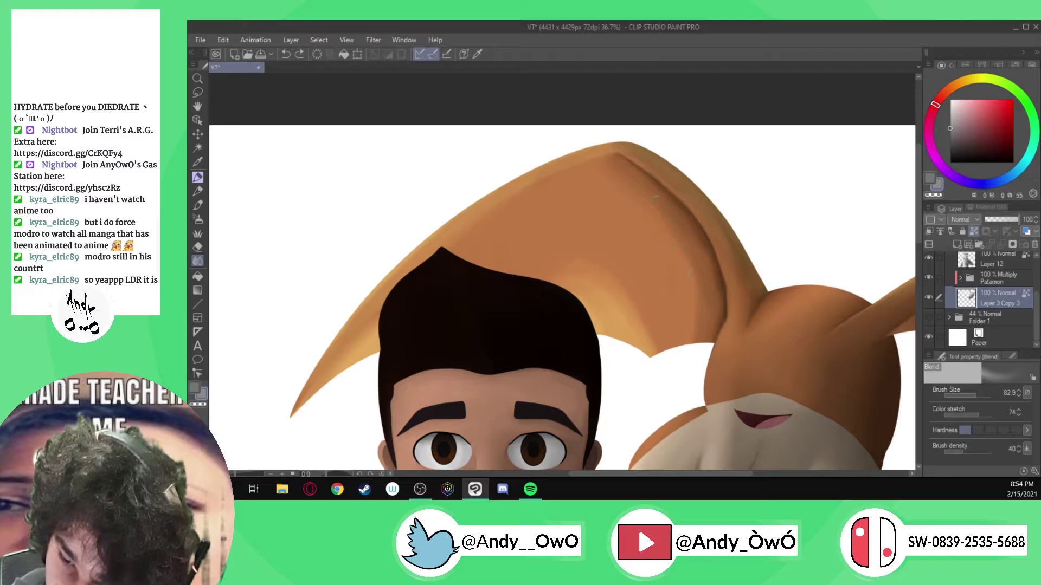
{"action": "left_click", "coordinate": [702, 319]}
{"action": "key", "text": "]"}
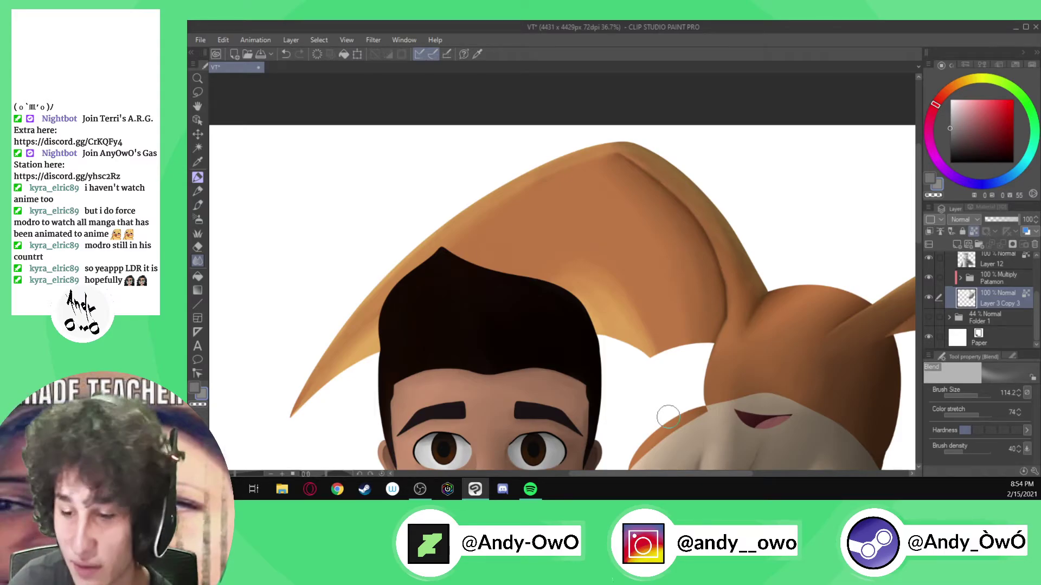
{"action": "scroll", "coordinate": [609, 162], "scroll_direction": "up", "scroll_amount": 2}
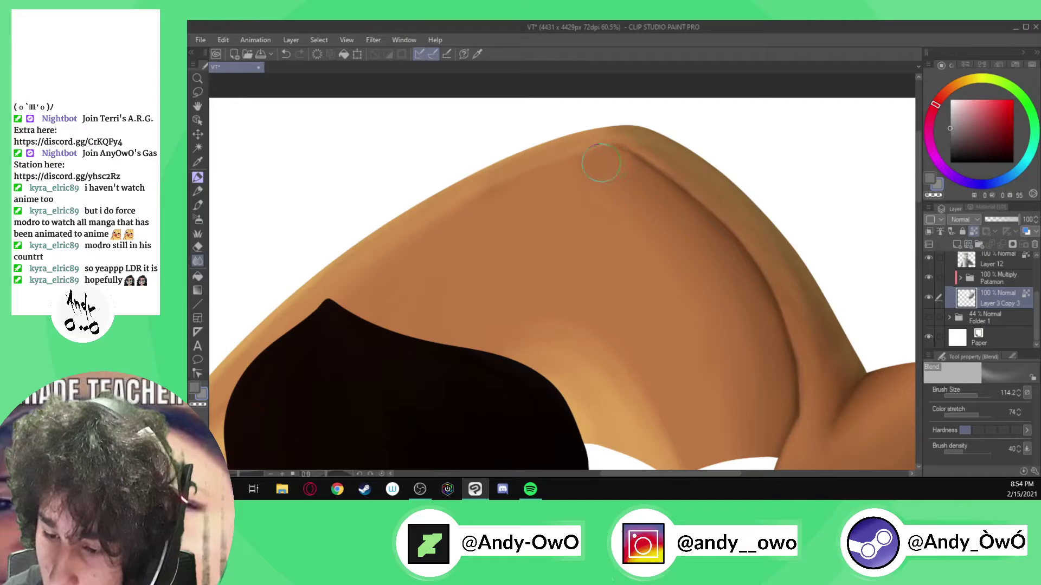
{"action": "scroll", "coordinate": [609, 165], "scroll_direction": "down", "scroll_amount": 3}
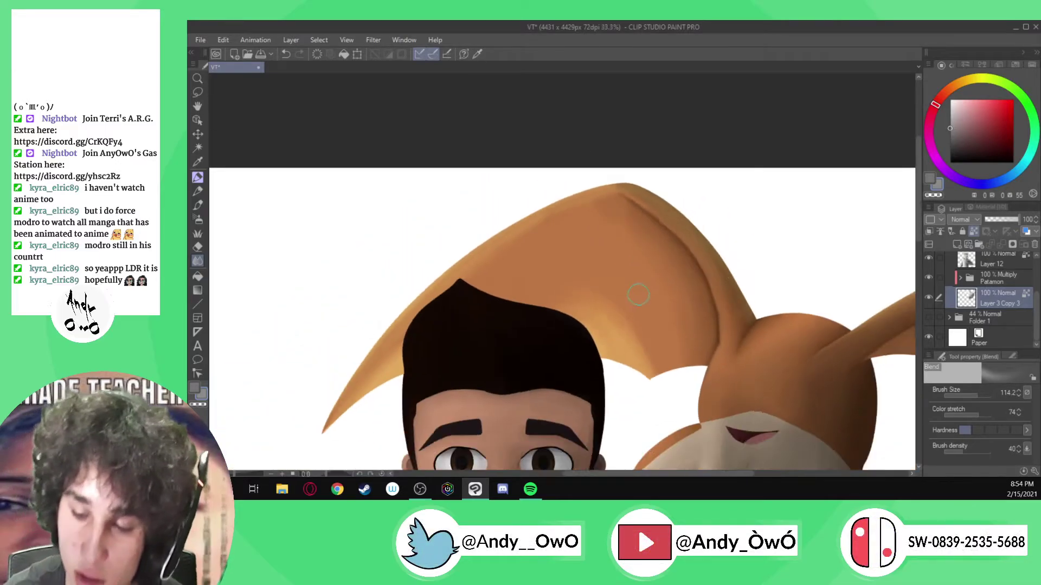
- Blend the lower end of the left ear's rim shadow at size 53.7
{"action": "scroll", "coordinate": [634, 274], "scroll_direction": "up", "scroll_amount": 2}
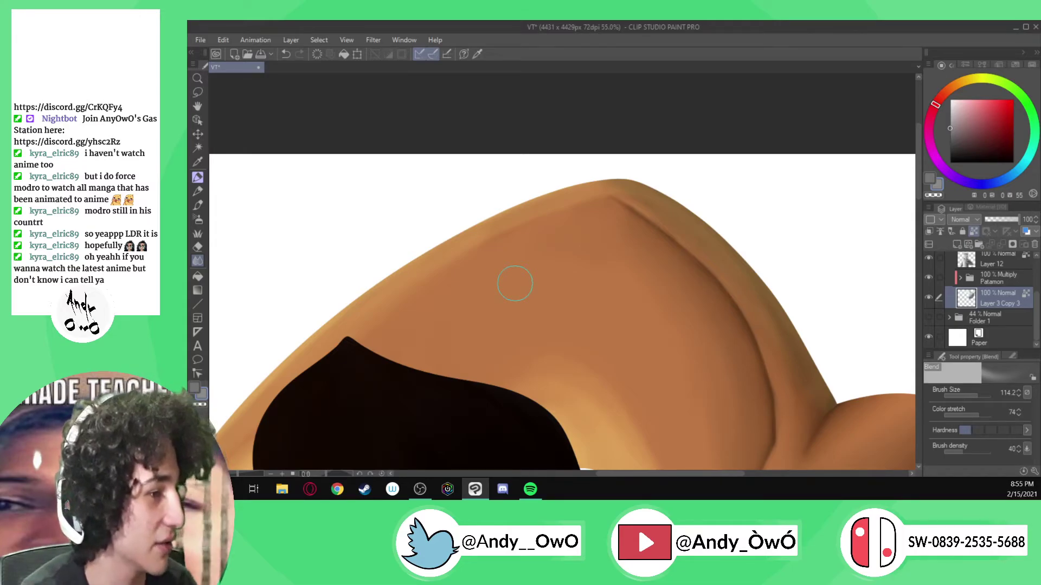
{"action": "scroll", "coordinate": [607, 241], "scroll_direction": "down", "scroll_amount": 4}
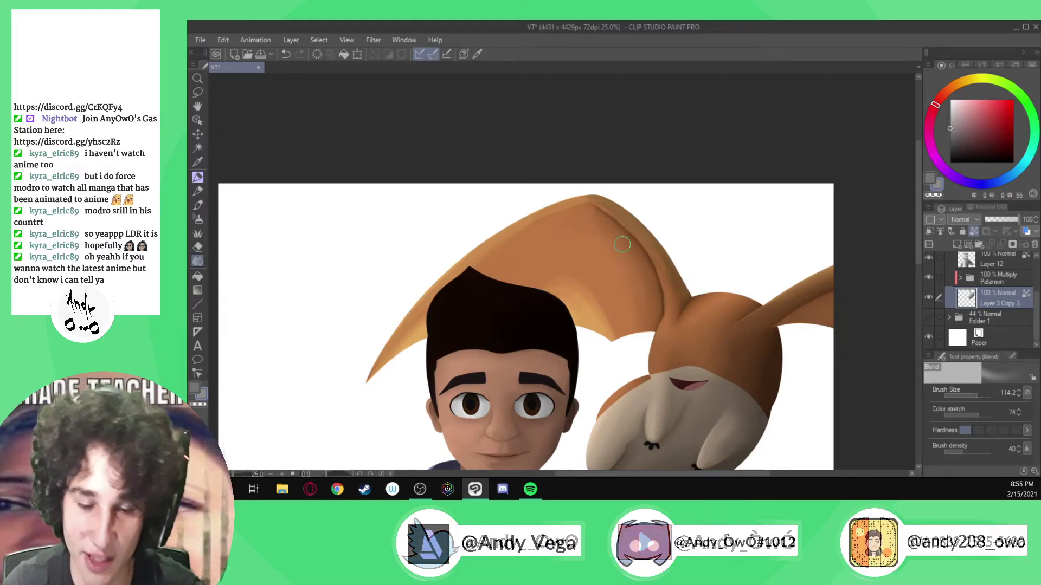
{"action": "scroll", "coordinate": [622, 244], "scroll_direction": "up", "scroll_amount": 2}
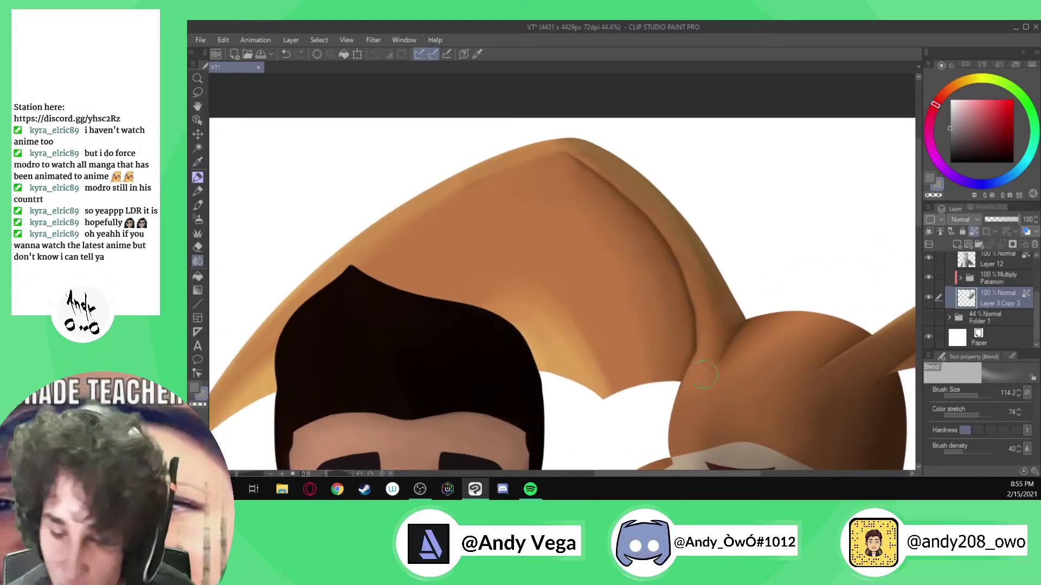
{"action": "key", "text": "["}
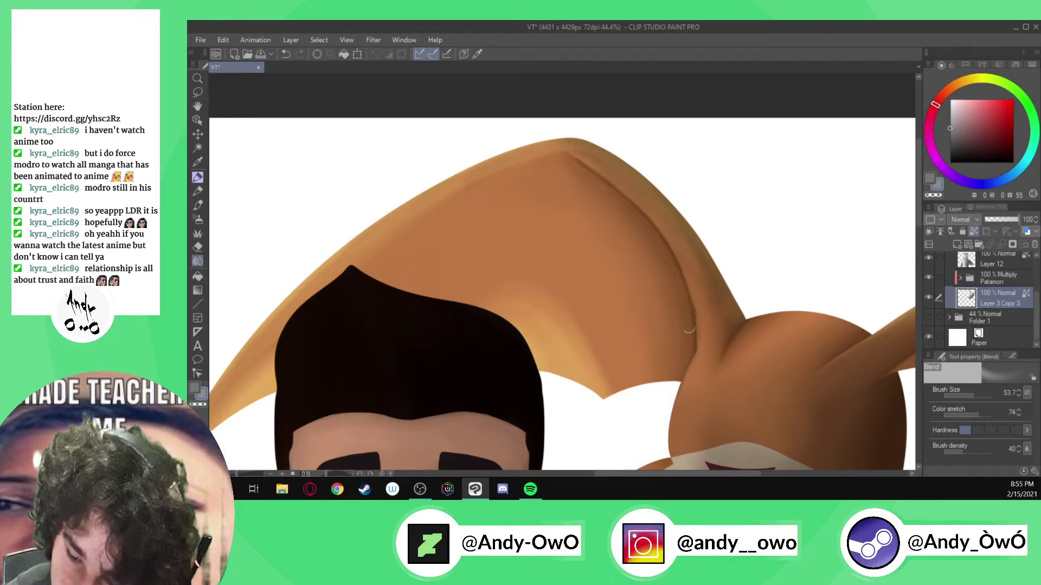
{"action": "scroll", "coordinate": [583, 347], "scroll_direction": "down", "scroll_amount": 7}
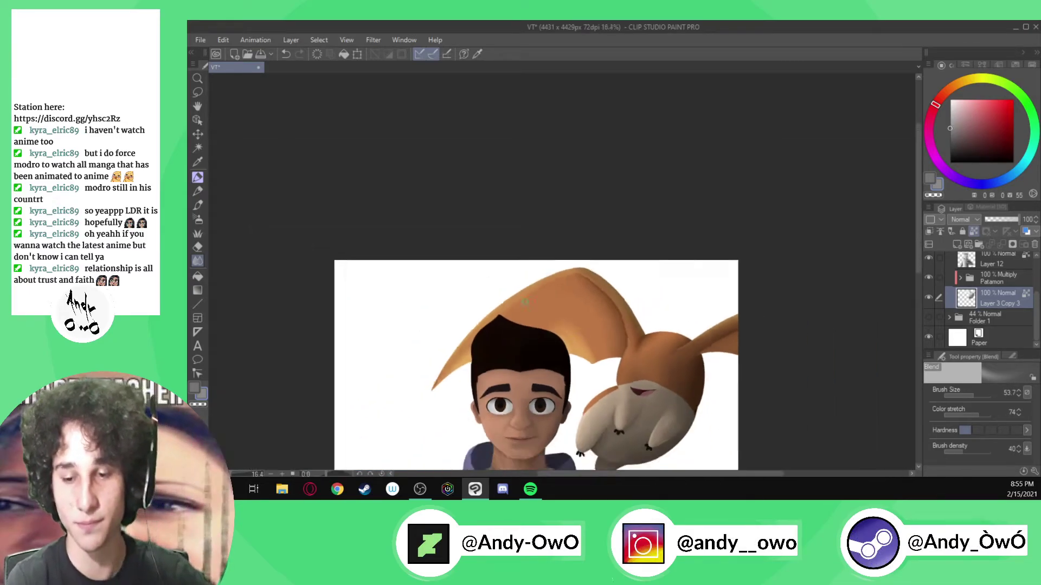
{"action": "scroll", "coordinate": [580, 353], "scroll_direction": "up", "scroll_amount": 1}
{"action": "scroll", "coordinate": [558, 347], "scroll_direction": "up", "scroll_amount": 6}
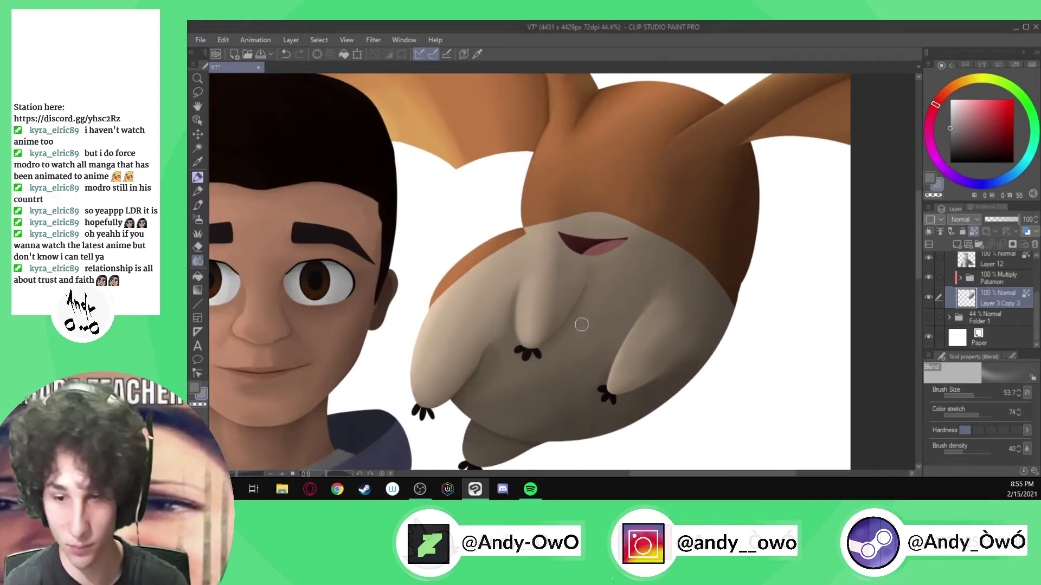
- Pick dark grey of value 23 and paint a shadow along the mouth's lower left edge at size 12.8, with the Multiply folder shown
{"action": "left_click", "coordinate": [929, 277]}
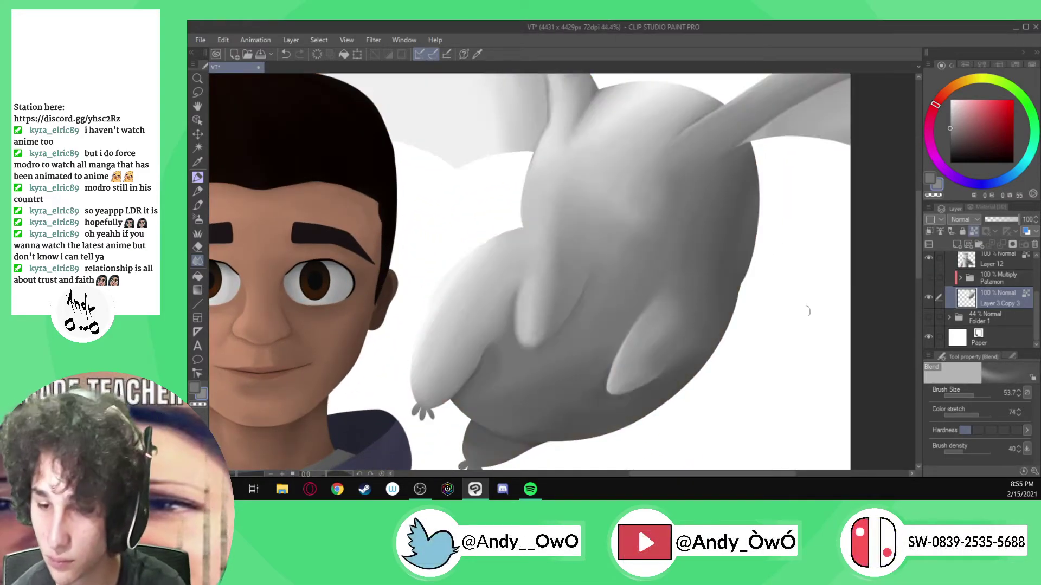
{"action": "key", "text": "alt"}
{"action": "scroll", "coordinate": [743, 310], "scroll_direction": "down", "scroll_amount": 1}
{"action": "left_click", "coordinate": [678, 371]}
{"action": "key", "text": "p"}
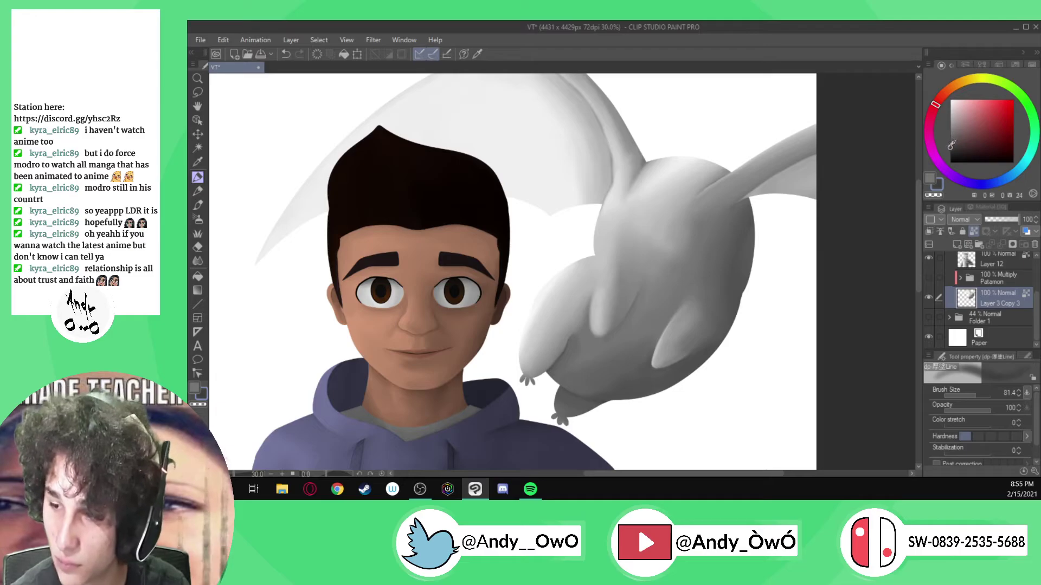
{"action": "scroll", "coordinate": [663, 243], "scroll_direction": "up", "scroll_amount": 2}
{"action": "left_click", "coordinate": [928, 277]}
{"action": "scroll", "coordinate": [567, 338], "scroll_direction": "up", "scroll_amount": 5}
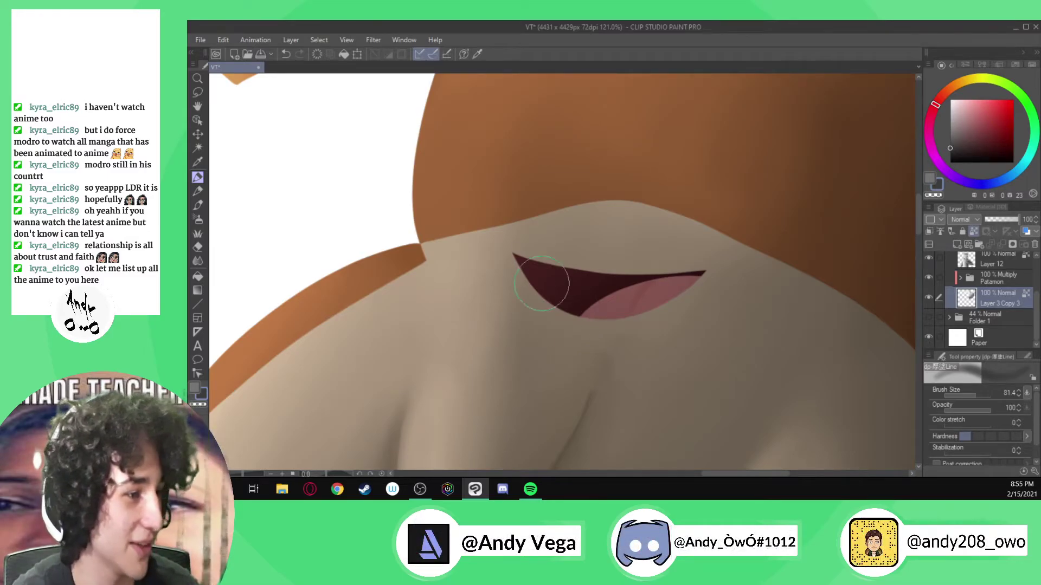
{"action": "scroll", "coordinate": [816, 358], "scroll_direction": "up", "scroll_amount": 2}
{"action": "scroll", "coordinate": [582, 226], "scroll_direction": "up", "scroll_amount": 2}
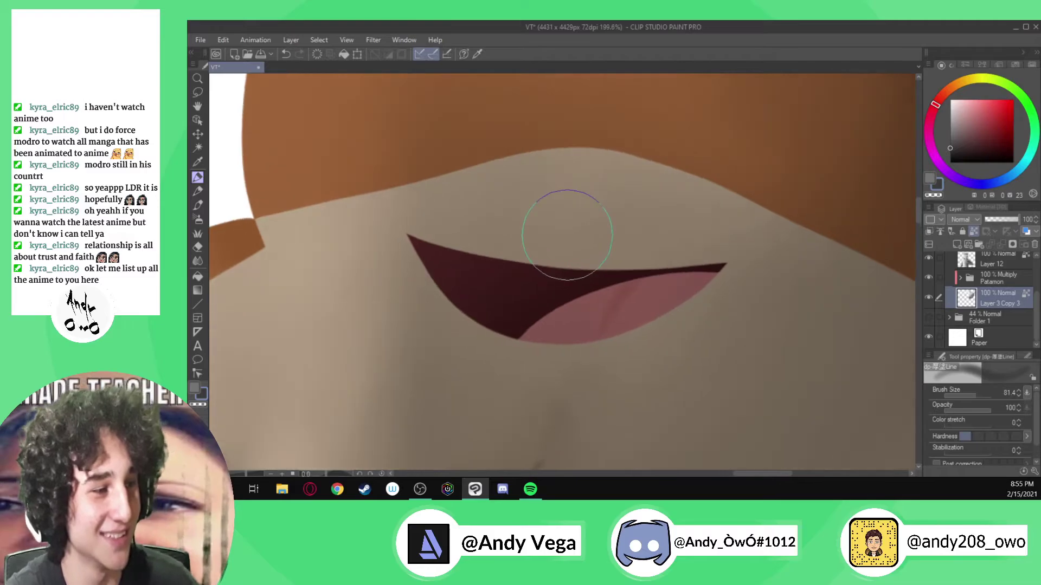
{"action": "mouse_move", "coordinate": [495, 306]}
{"action": "left_mouse_down"}
{"action": "mouse_move", "coordinate": [516, 323]}
{"action": "mouse_move", "coordinate": [493, 321]}
{"action": "mouse_move", "coordinate": [518, 330]}
{"action": "mouse_move", "coordinate": [454, 291]}
{"action": "mouse_move", "coordinate": [478, 314]}
{"action": "mouse_move", "coordinate": [432, 266]}
{"action": "mouse_move", "coordinate": [458, 299]}
{"action": "mouse_move", "coordinate": [551, 334]}
{"action": "mouse_move", "coordinate": [508, 327]}
{"action": "left_mouse_up"}
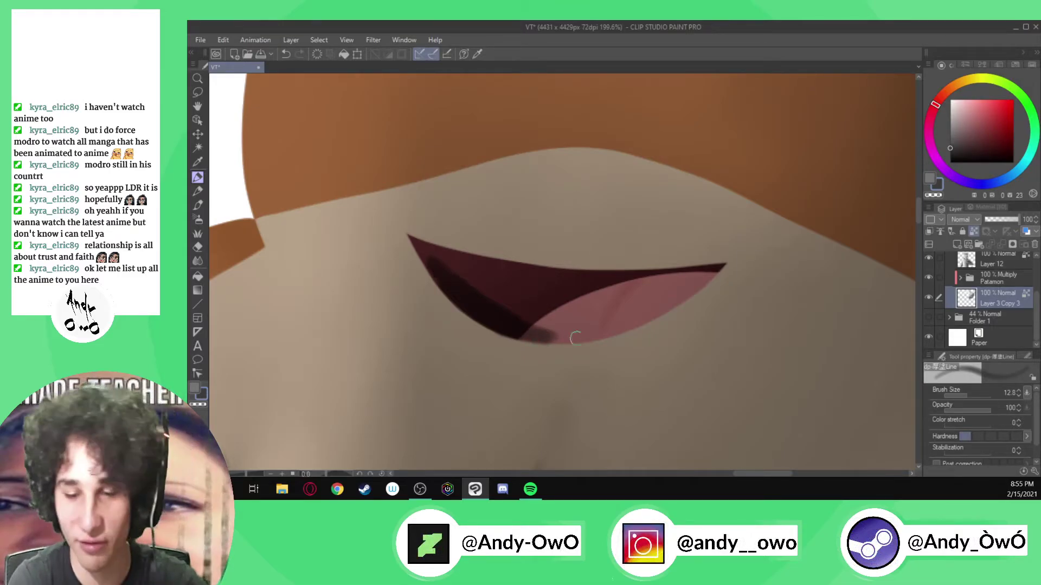
- Extend the dark grey shading over the rest of the mouth interior and the tongue at size 12.8
{"action": "key", "text": "asciicircum"}
{"action": "key", "text": "asciicircum"}
{"action": "key", "text": "asciicircum"}
{"action": "key", "text": "asciicircum"}
{"action": "key", "text": "asciicircum"}
{"action": "key", "text": "asciicircum"}
{"action": "key", "text": "asciicircum"}
{"action": "key", "text": "asciicircum"}
{"action": "key", "text": "asciicircum"}
{"action": "key", "text": "asciicircum"}
{"action": "key", "text": "asciicircum"}
{"action": "key", "text": "asciicircum"}
{"action": "key", "text": "asciicircum"}
{"action": "key", "text": "asciicircum"}
{"action": "key", "text": "asciicircum"}
{"action": "key", "text": "asciicircum"}
{"action": "key", "text": "asciicircum"}
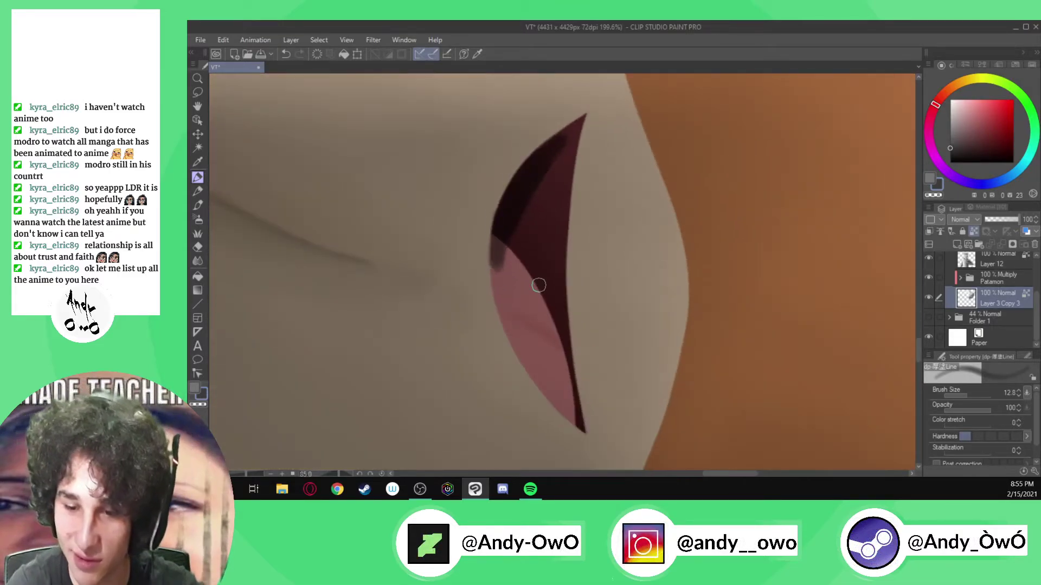
{"action": "mouse_move", "coordinate": [539, 285]}
{"action": "left_mouse_down"}
{"action": "mouse_move", "coordinate": [518, 225]}
{"action": "mouse_move", "coordinate": [521, 293]}
{"action": "mouse_move", "coordinate": [504, 314]}
{"action": "mouse_move", "coordinate": [498, 279]}
{"action": "mouse_move", "coordinate": [496, 309]}
{"action": "mouse_move", "coordinate": [494, 262]}
{"action": "mouse_move", "coordinate": [515, 342]}
{"action": "mouse_move", "coordinate": [503, 311]}
{"action": "mouse_move", "coordinate": [561, 407]}
{"action": "mouse_move", "coordinate": [524, 320]}
{"action": "left_mouse_up"}
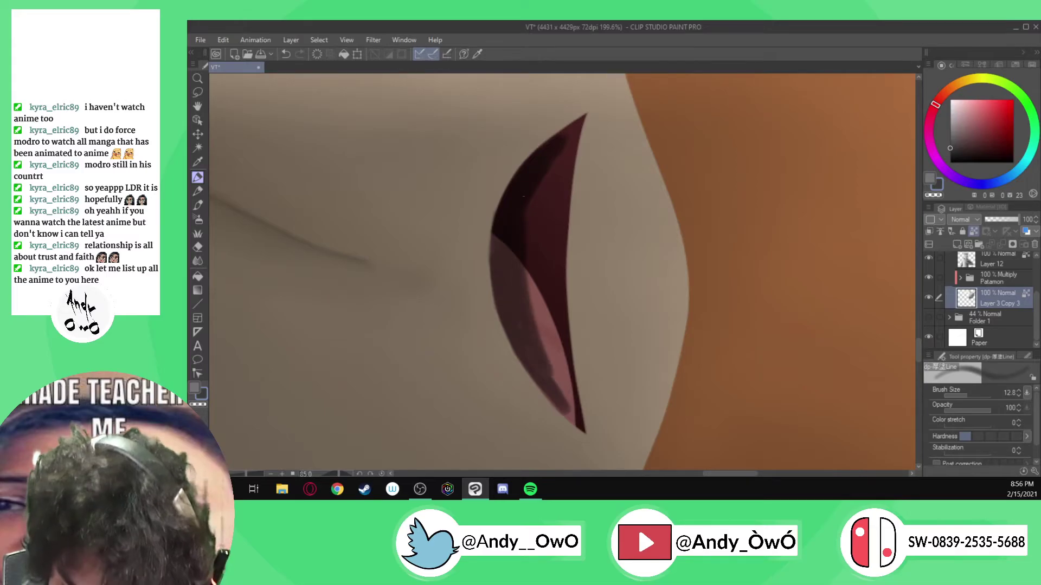
{"action": "left_click_drag", "start_coordinate": [545, 184], "coordinate": [534, 309]}
{"action": "mouse_move", "coordinate": [558, 152]}
{"action": "left_mouse_down"}
{"action": "mouse_move", "coordinate": [547, 347]}
{"action": "mouse_move", "coordinate": [553, 317]}
{"action": "mouse_move", "coordinate": [563, 361]}
{"action": "mouse_move", "coordinate": [553, 401]}
{"action": "mouse_move", "coordinate": [556, 379]}
{"action": "left_mouse_up"}
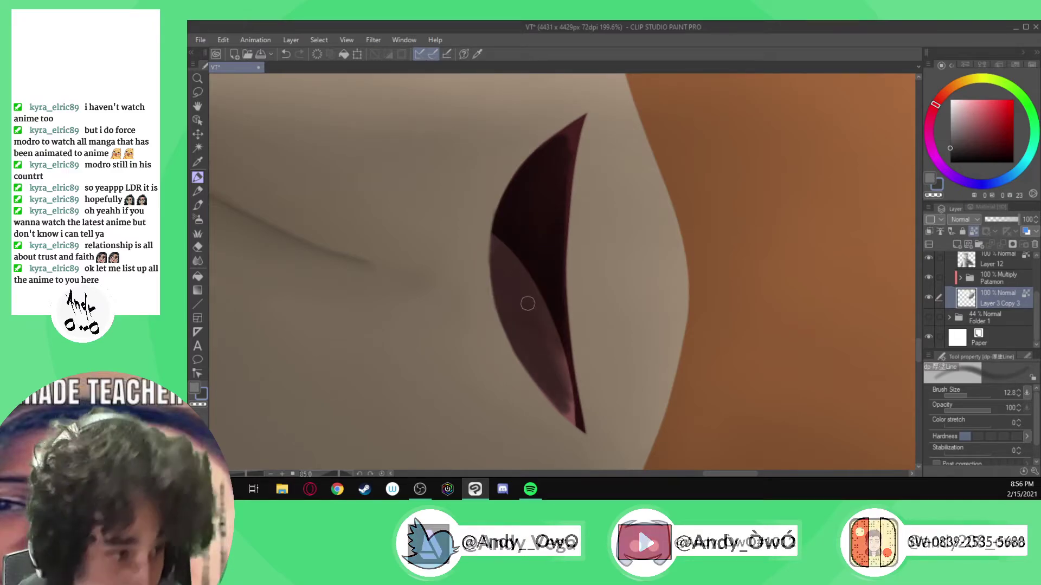
- Set the brush to maximum hardness and size 6.2, and darken the narrow mouth corner at the tongue's end
{"action": "left_click", "coordinate": [1015, 436]}
{"action": "left_click_drag", "start_coordinate": [968, 396], "coordinate": [960, 395]}
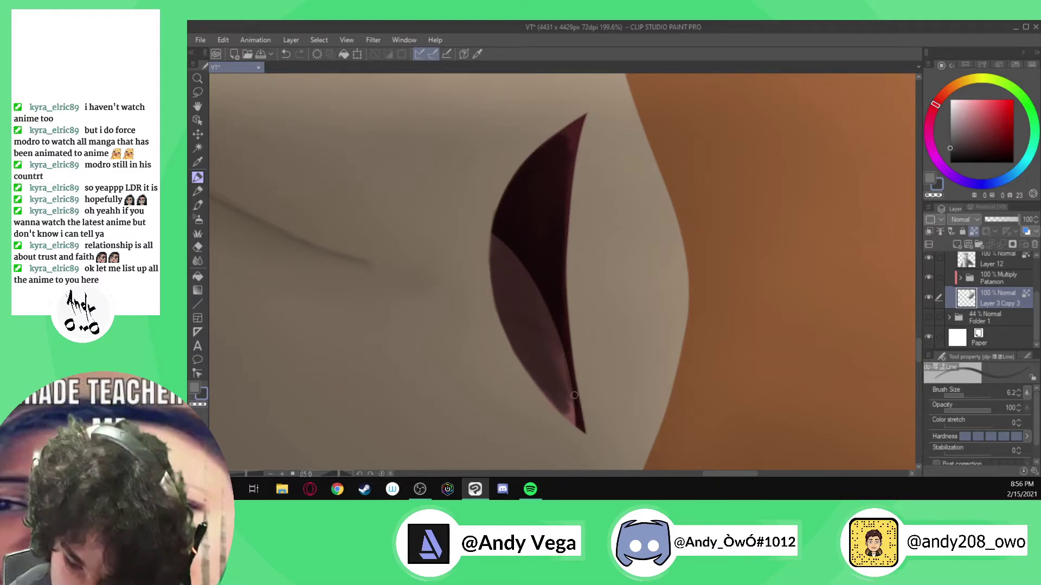
{"action": "mouse_move", "coordinate": [580, 429]}
{"action": "left_mouse_down"}
{"action": "mouse_move", "coordinate": [562, 411]}
{"action": "mouse_move", "coordinate": [561, 353]}
{"action": "mouse_move", "coordinate": [558, 360]}
{"action": "left_mouse_up"}
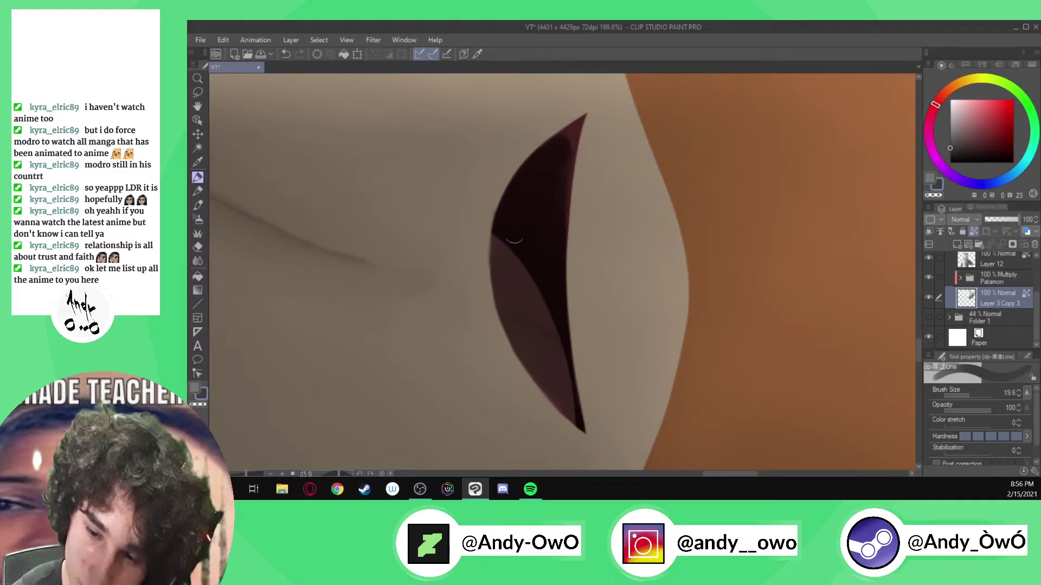
- Fill the mouth corner opposite the tongue with the same dark grey, using a reduced brush of about size 9.5
{"action": "key", "text": "bracketright"}
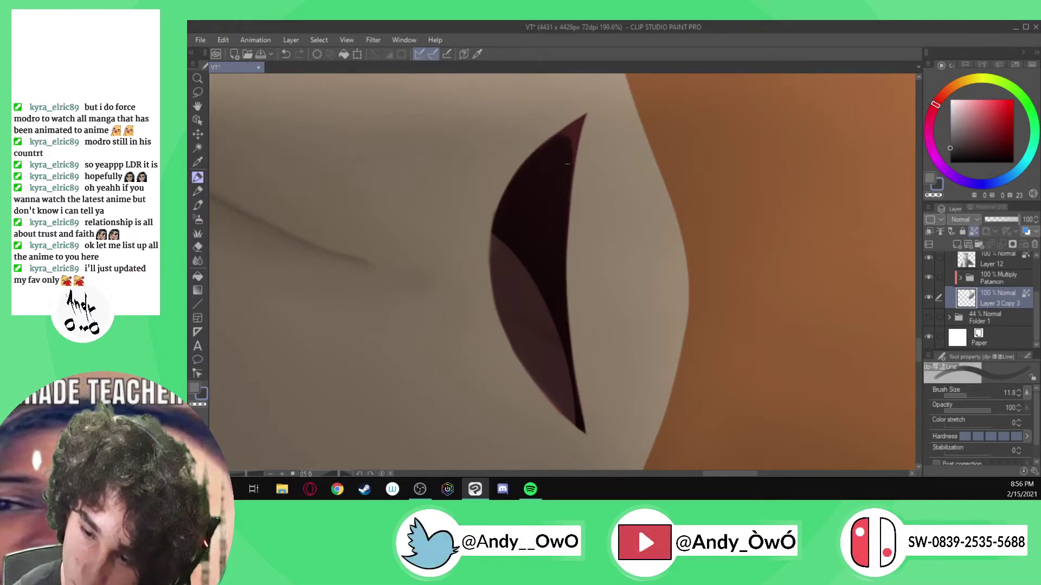
{"action": "key", "text": "bracketleft"}
{"action": "key", "text": "bracketleft"}
{"action": "key", "text": "bracketleft"}
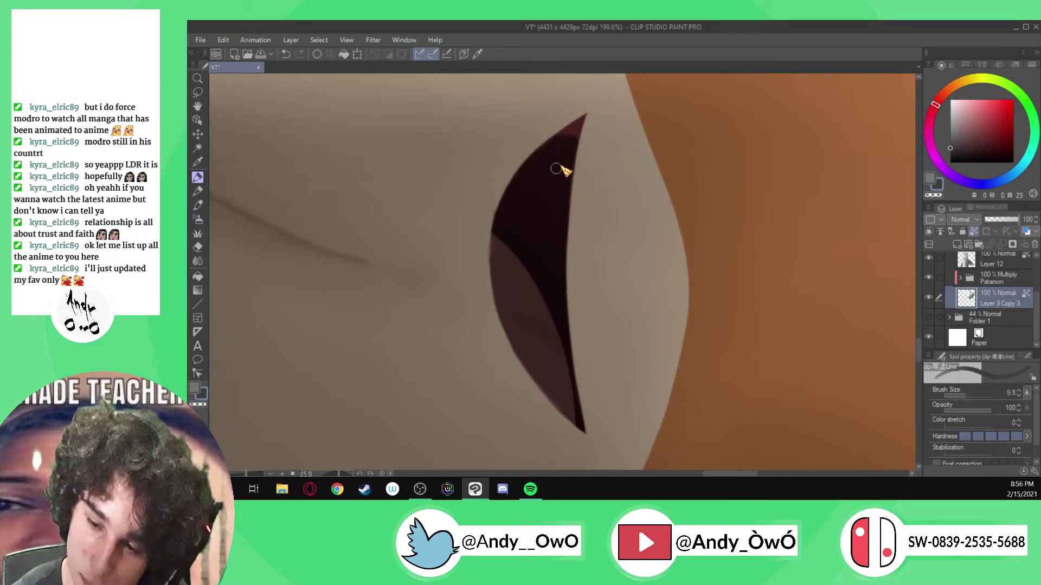
{"action": "mouse_move", "coordinate": [566, 139]}
{"action": "left_mouse_down"}
{"action": "mouse_move", "coordinate": [546, 152]}
{"action": "mouse_move", "coordinate": [587, 116]}
{"action": "left_mouse_up"}
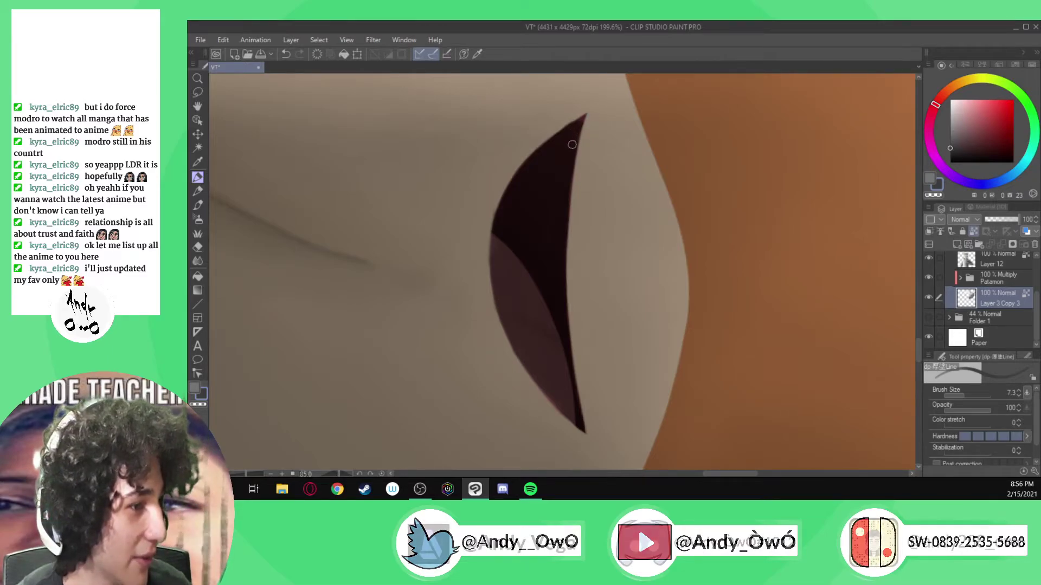
- Sample grey of value 61 beside the mouth and clean up the corner's outer edge at size 4.9, with the Multiply folder shown
{"action": "key", "text": "bracketleft"}
{"action": "key", "text": "bracketleft"}
{"action": "scroll", "coordinate": [591, 96], "scroll_direction": "up", "scroll_amount": 3}
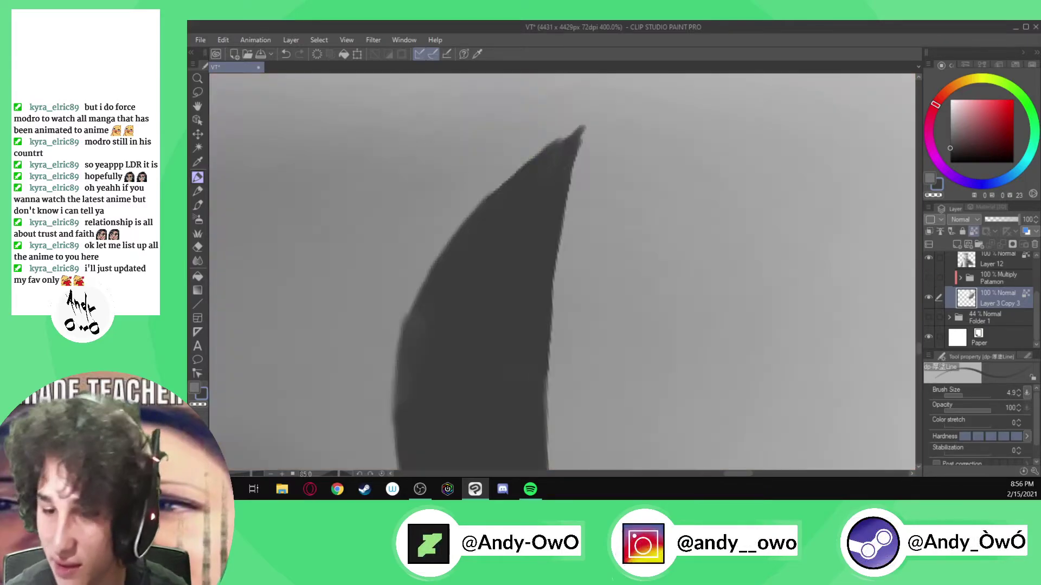
{"action": "left_click", "coordinate": [929, 277]}
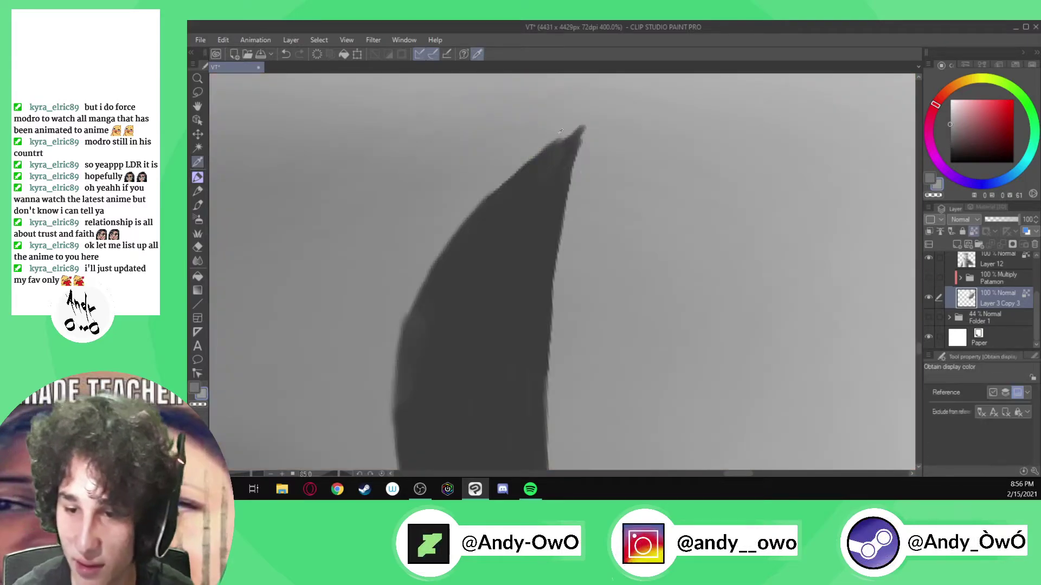
{"action": "left_click", "coordinate": [929, 277]}
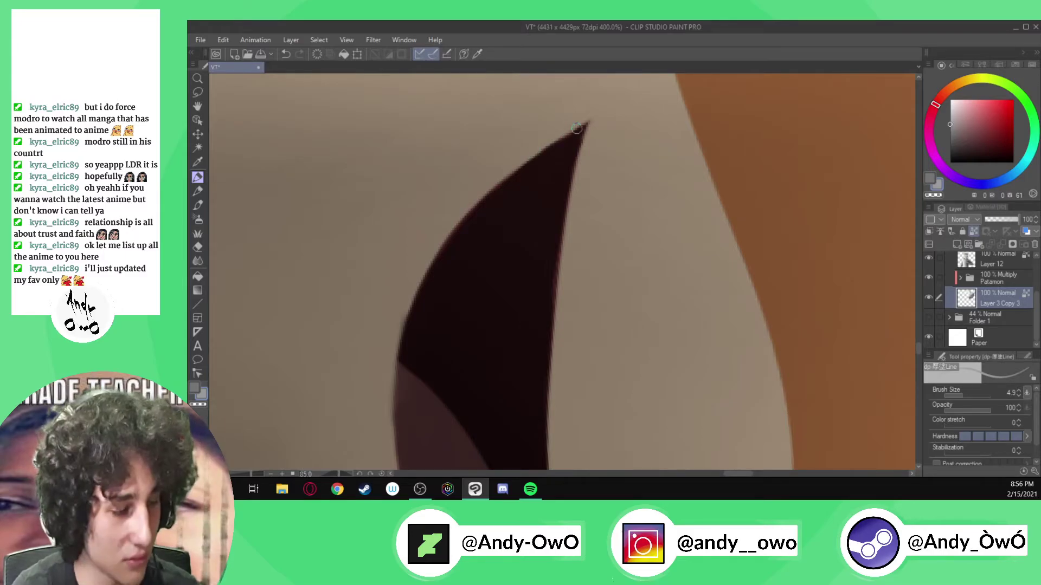
{"action": "key", "text": "ctrl+0"}
{"action": "key", "text": "ctrl+at"}
{"action": "scroll", "coordinate": [674, 201], "scroll_direction": "up", "scroll_amount": 6}
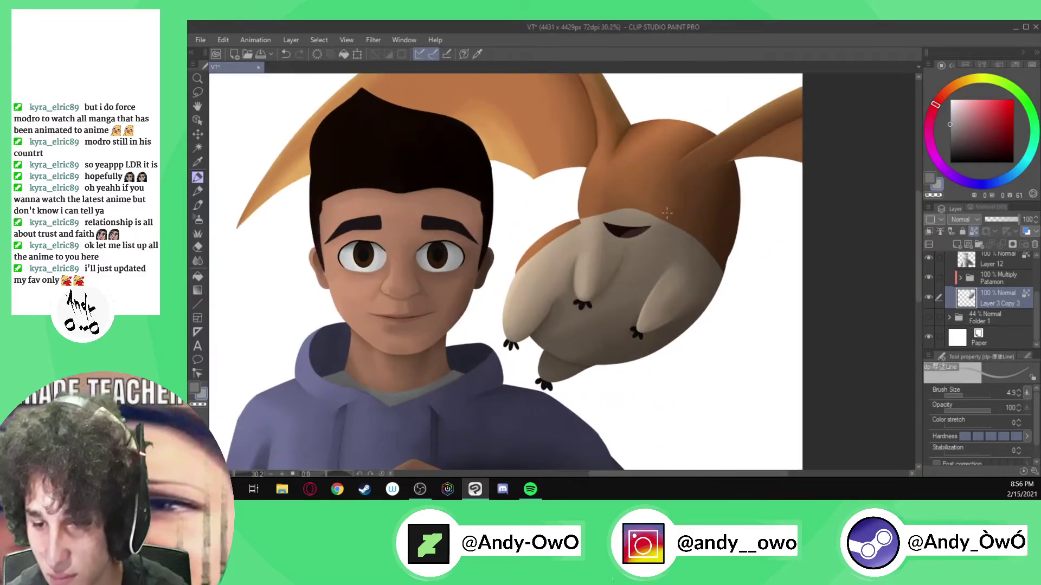
- Darken the mouth's grey to value 15, shade along the tongue's upper edge at minimum hardness and size 19.8, and blend it at size 23.5
{"action": "left_click", "coordinate": [930, 278]}
{"action": "scroll", "coordinate": [601, 263], "scroll_direction": "up", "scroll_amount": 2}
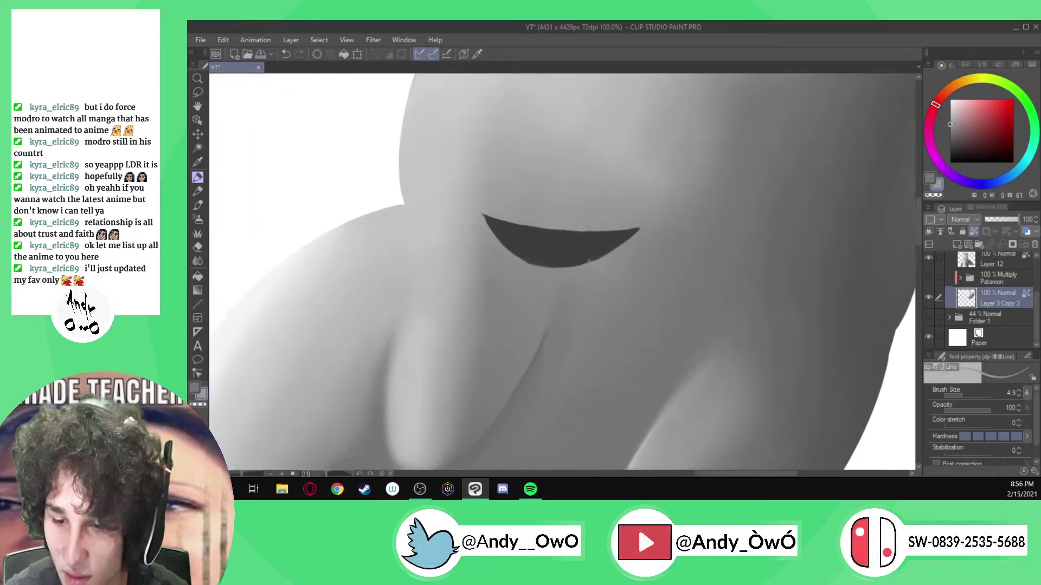
{"action": "left_click", "coordinate": [570, 245], "text": "alt"}
{"action": "left_click", "coordinate": [950, 153]}
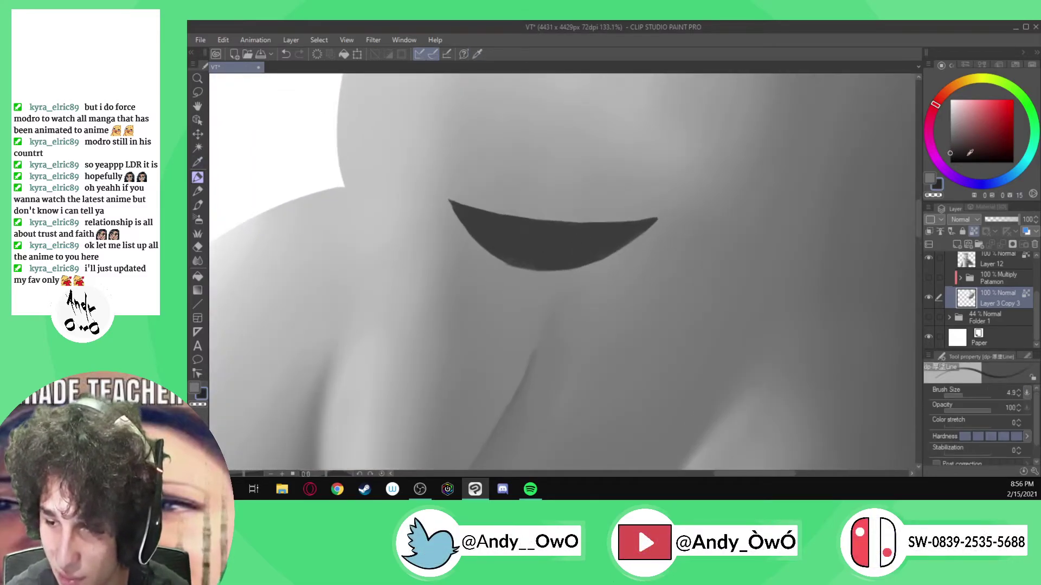
{"action": "left_click", "coordinate": [928, 277]}
{"action": "scroll", "coordinate": [546, 240], "scroll_direction": "up", "scroll_amount": 3}
{"action": "left_click_drag", "start_coordinate": [544, 245], "coordinate": [550, 247]}
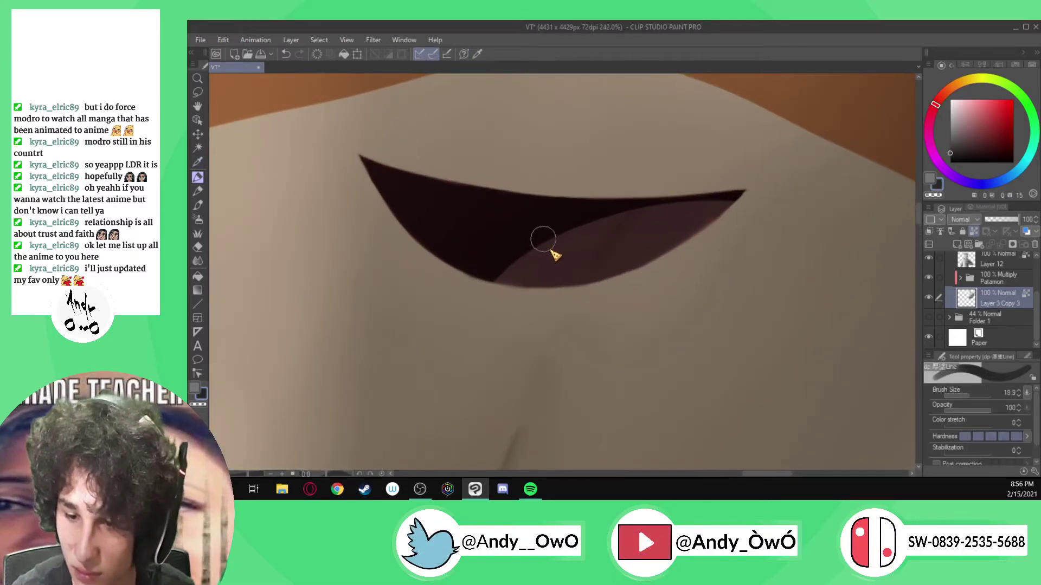
{"action": "left_click", "coordinate": [964, 436]}
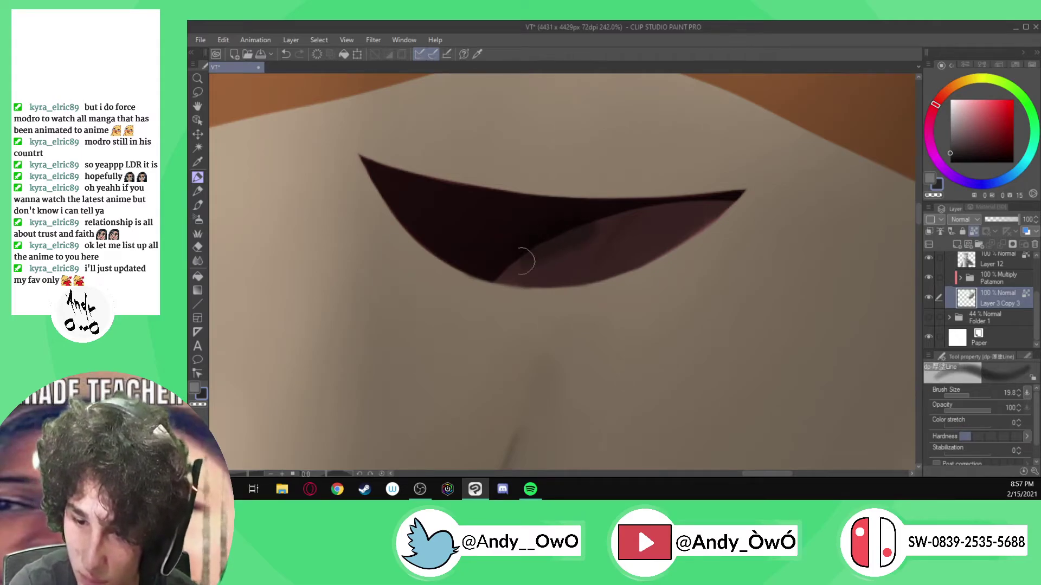
{"action": "key", "text": "j"}
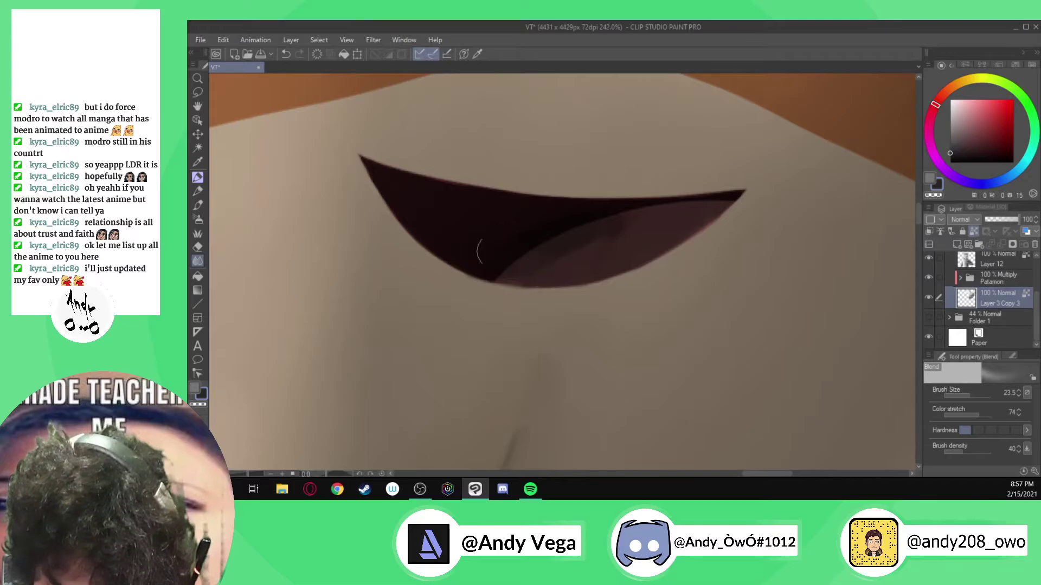
{"action": "mouse_move", "coordinate": [601, 215]}
{"action": "left_mouse_down"}
{"action": "mouse_move", "coordinate": [596, 258]}
{"action": "mouse_move", "coordinate": [631, 231]}
{"action": "mouse_move", "coordinate": [516, 256]}
{"action": "mouse_move", "coordinate": [469, 246]}
{"action": "mouse_move", "coordinate": [626, 219]}
{"action": "mouse_move", "coordinate": [541, 267]}
{"action": "mouse_move", "coordinate": [485, 268]}
{"action": "mouse_move", "coordinate": [568, 252]}
{"action": "mouse_move", "coordinate": [571, 235]}
{"action": "mouse_move", "coordinate": [647, 221]}
{"action": "mouse_move", "coordinate": [479, 251]}
{"action": "left_mouse_up"}
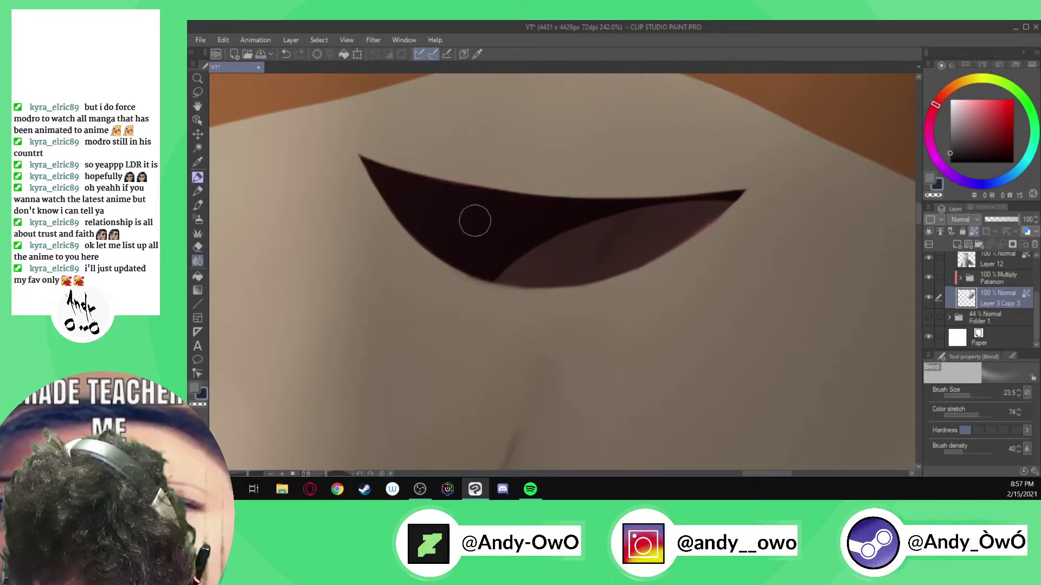
- Pick a lighter grey of value 39 and paint a highlight along the middle of the tongue at size 15.4, with the Multiply folder shown
{"action": "left_click", "coordinate": [929, 277]}
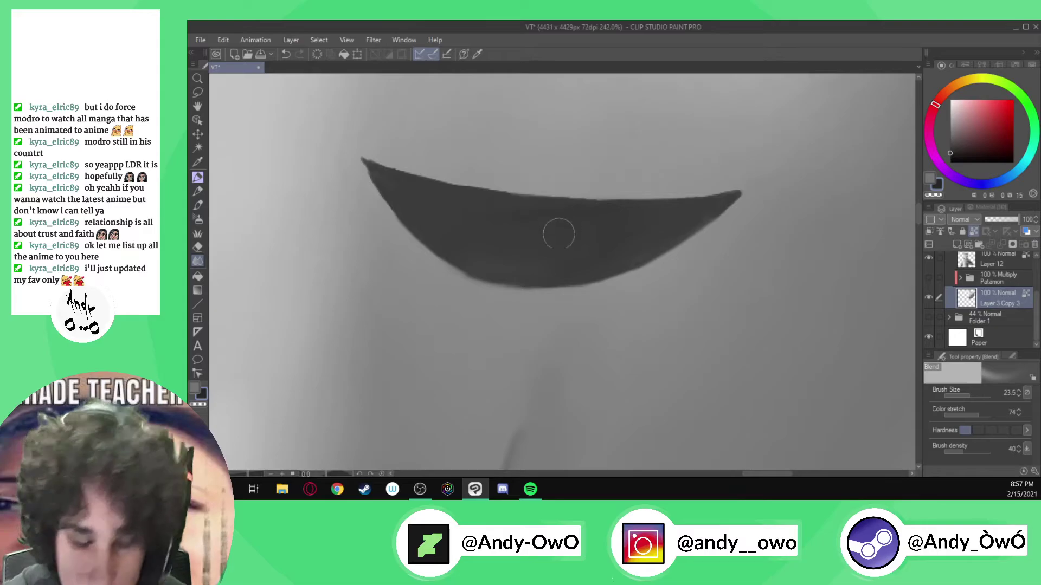
{"action": "left_click", "coordinate": [951, 139]}
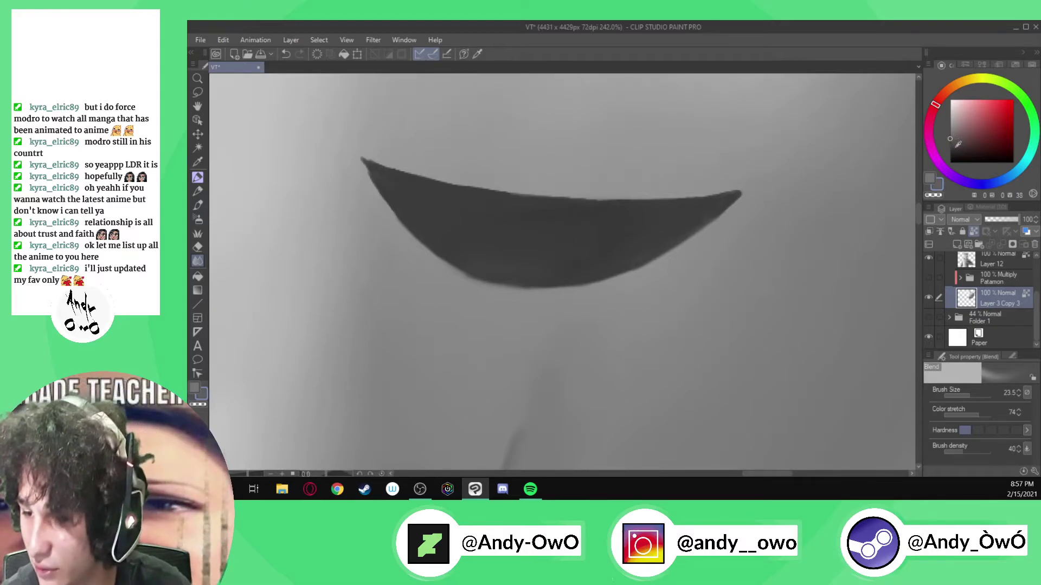
{"action": "left_click", "coordinate": [928, 277]}
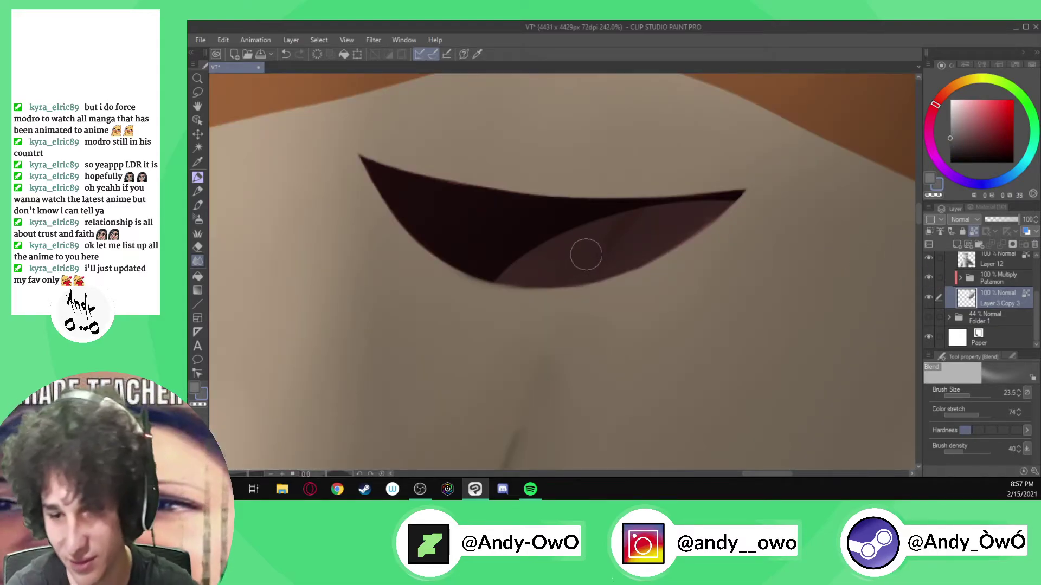
{"action": "key", "text": "["}
{"action": "key", "text": "["}
{"action": "key", "text": "["}
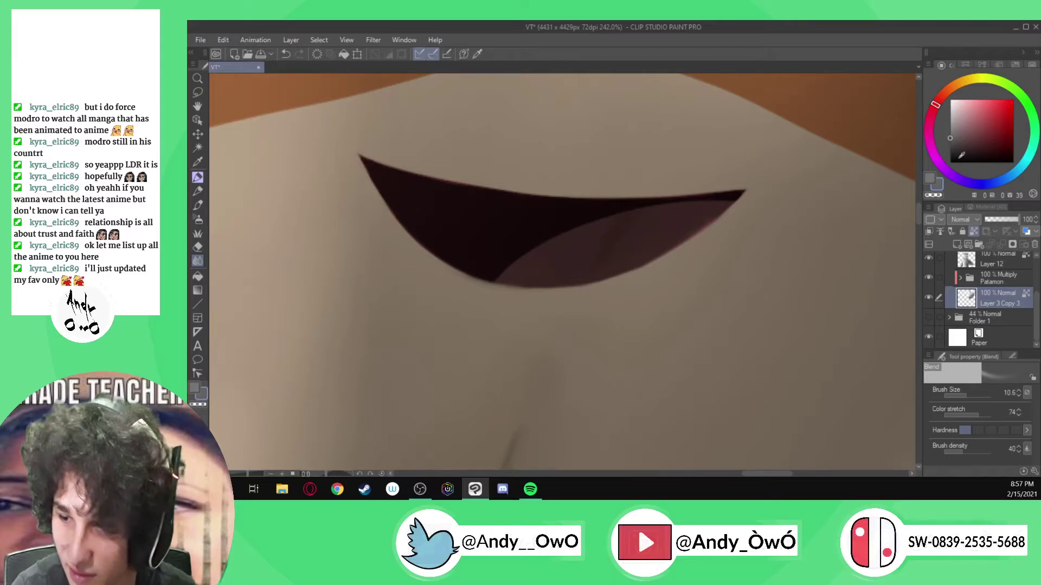
{"action": "key", "text": "p"}
{"action": "left_click_drag", "start_coordinate": [657, 217], "coordinate": [564, 264]}
{"action": "key", "text": "]"}
{"action": "key", "text": "]"}
{"action": "key", "text": "]"}
{"action": "left_click_drag", "start_coordinate": [651, 221], "coordinate": [540, 262]}
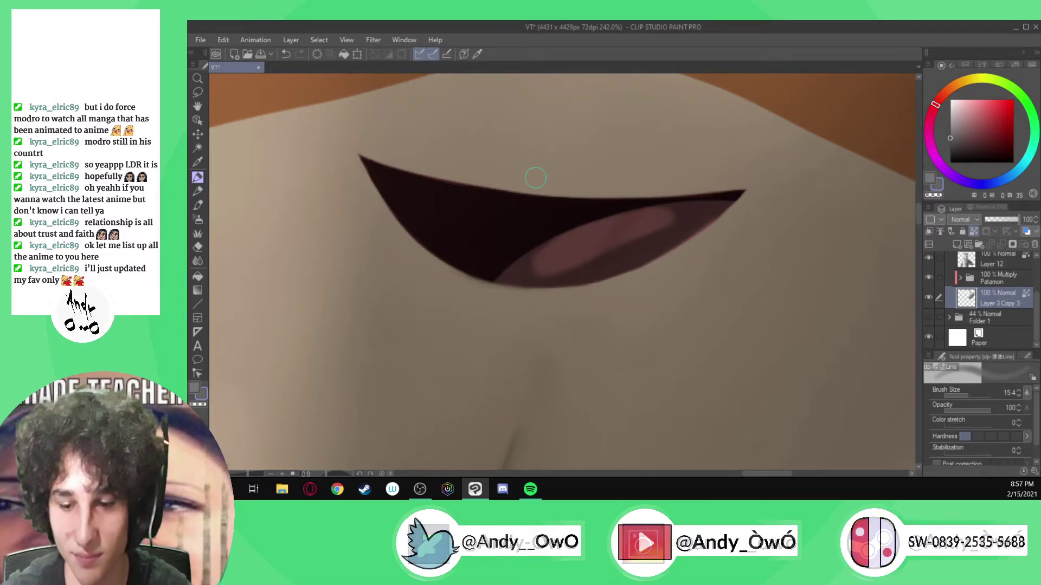
- Extend the tongue highlight to its upper edge and lower left end at size 6.9
{"action": "scroll", "coordinate": [536, 178], "scroll_direction": "up", "scroll_amount": 2}
{"action": "left_click_drag", "start_coordinate": [539, 327], "coordinate": [530, 312]}
{"action": "mouse_move", "coordinate": [534, 315]}
{"action": "left_mouse_down"}
{"action": "mouse_move", "coordinate": [576, 281]}
{"action": "mouse_move", "coordinate": [492, 329]}
{"action": "mouse_move", "coordinate": [502, 325]}
{"action": "mouse_move", "coordinate": [500, 342]}
{"action": "mouse_move", "coordinate": [479, 344]}
{"action": "mouse_move", "coordinate": [587, 347]}
{"action": "left_mouse_up"}
{"action": "mouse_move", "coordinate": [494, 331]}
{"action": "left_mouse_down"}
{"action": "mouse_move", "coordinate": [608, 329]}
{"action": "mouse_move", "coordinate": [566, 328]}
{"action": "left_mouse_up"}
{"action": "scroll", "coordinate": [553, 336], "scroll_direction": "down", "scroll_amount": 7}
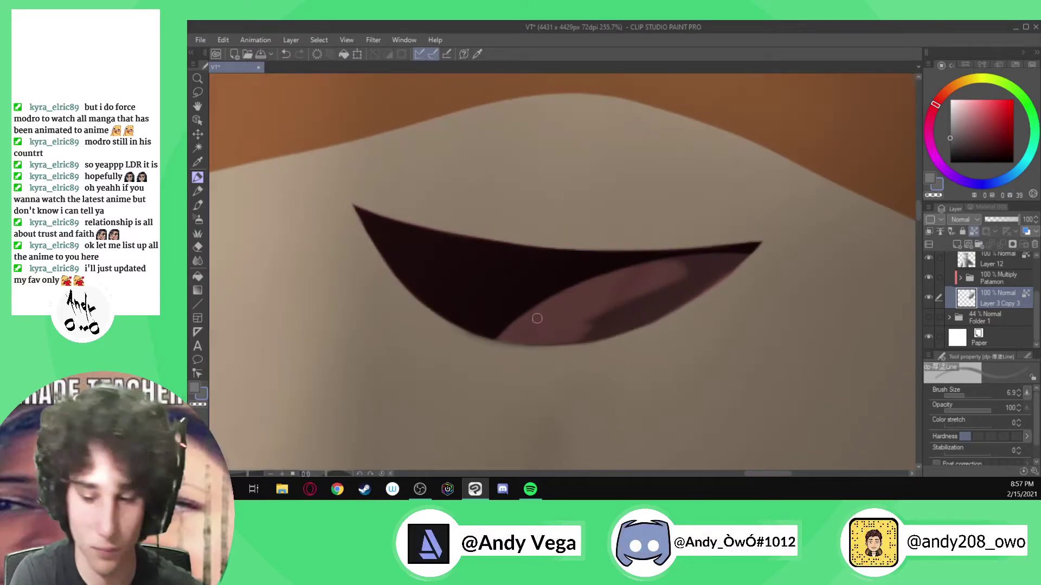
- Extend the tongue's lighter grey into its narrow pointed tip, finishing with a brush size of 3.9
{"action": "scroll", "coordinate": [639, 290], "scroll_direction": "up", "scroll_amount": 6}
{"action": "key", "text": "minus"}
{"action": "key", "text": "minus"}
{"action": "key", "text": "minus"}
{"action": "key", "text": "minus"}
{"action": "key", "text": "minus"}
{"action": "key", "text": "minus"}
{"action": "key", "text": "minus"}
{"action": "key", "text": "minus"}
{"action": "key", "text": "minus"}
{"action": "key", "text": "minus"}
{"action": "key", "text": "minus"}
{"action": "mouse_move", "coordinate": [616, 163]}
{"action": "left_mouse_down", "text": "ctrl+alt"}
{"action": "mouse_move", "coordinate": [594, 183]}
{"action": "mouse_move", "coordinate": [616, 143]}
{"action": "mouse_move", "coordinate": [592, 198]}
{"action": "mouse_move", "coordinate": [638, 105]}
{"action": "left_mouse_up", "text": "ctrl+alt"}
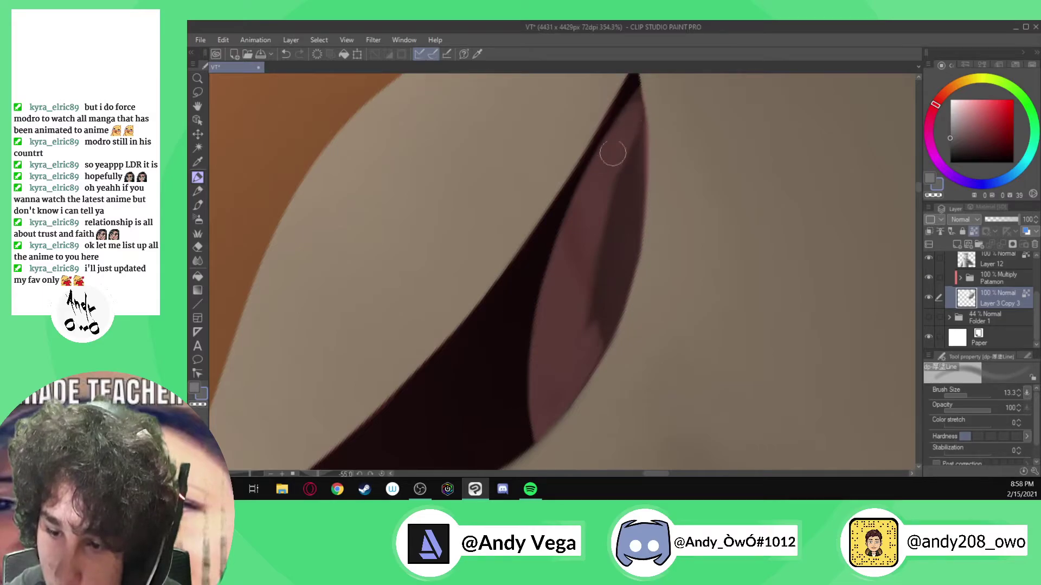
{"action": "key", "text": "bracketleft"}
{"action": "key", "text": "bracketleft"}
{"action": "key", "text": "bracketleft"}
{"action": "key", "text": "bracketleft"}
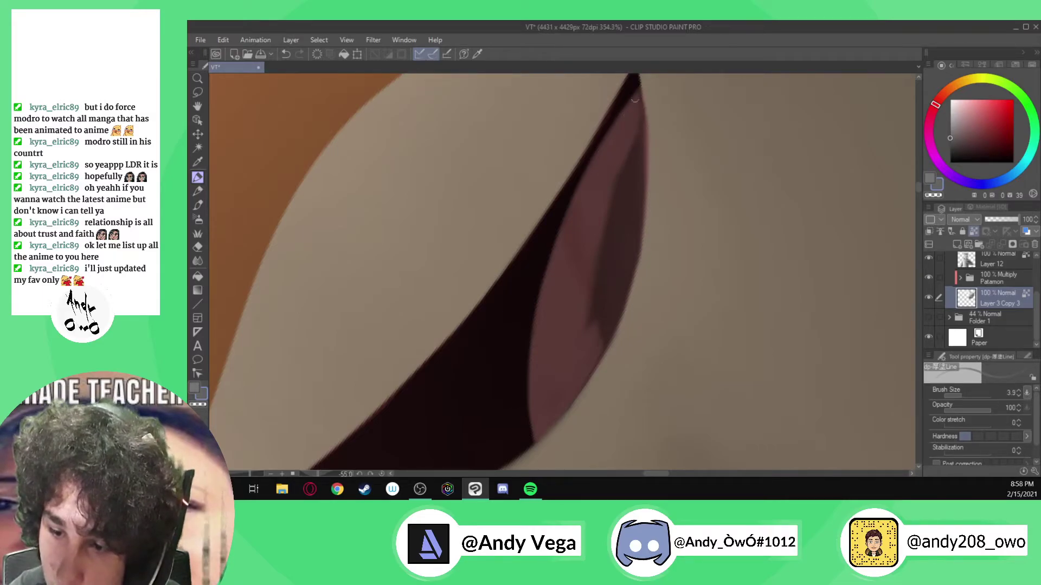
- Cover the remaining dark shading along the tongue's outer side with the same light grey at size 9.7
{"action": "key", "text": "bracketright"}
{"action": "key", "text": "bracketright"}
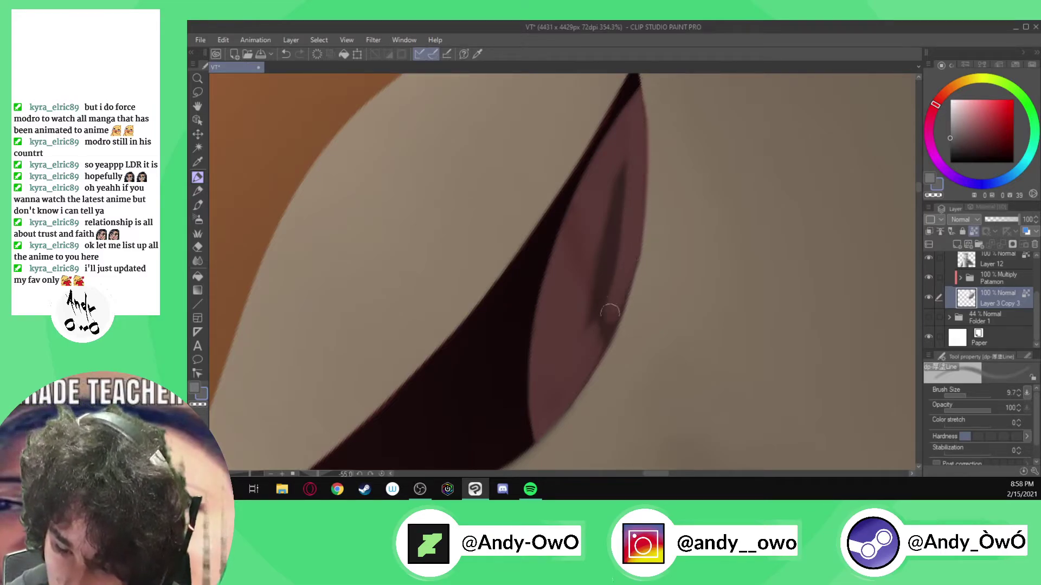
{"action": "mouse_move", "coordinate": [610, 310]}
{"action": "left_mouse_down"}
{"action": "mouse_move", "coordinate": [627, 256]}
{"action": "mouse_move", "coordinate": [627, 159]}
{"action": "left_mouse_up"}
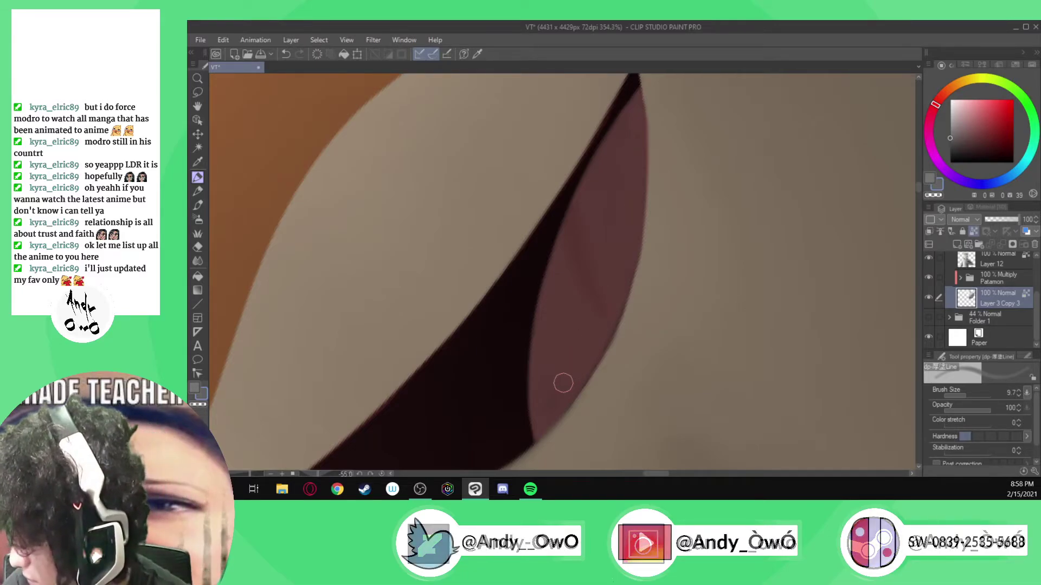
- Sample the grey of value 22 at the tongue's inner edge beneath the Multiply folder, with brush size 2.6
{"action": "left_click", "coordinate": [927, 278]}
{"action": "left_click", "coordinate": [552, 251], "text": "alt"}
{"action": "key", "text": "p"}
{"action": "key", "text": "ctrl+shift+g"}
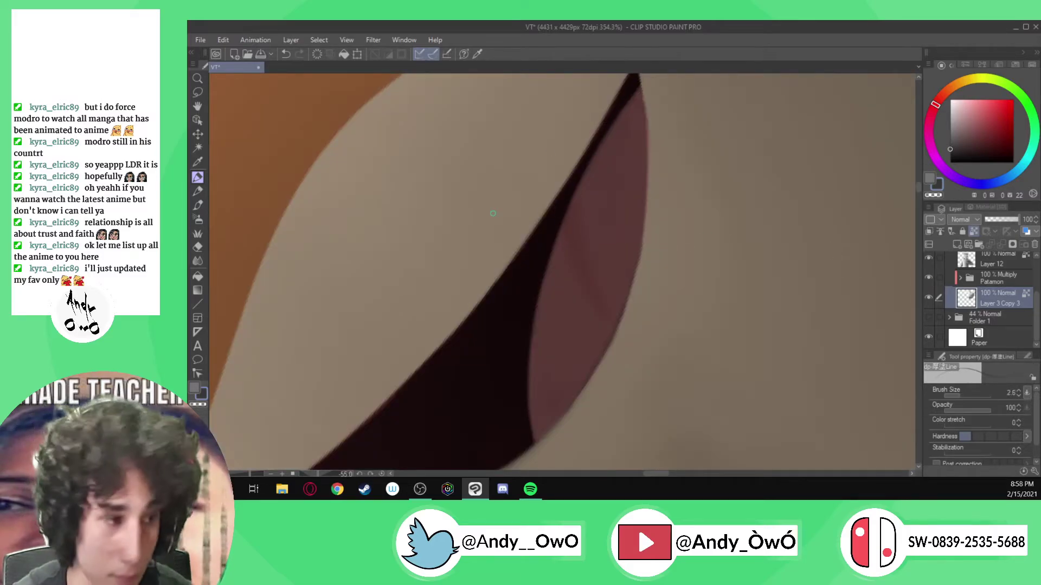
- Resample the tongue's grey beneath the Multiply folder, lighten it to value 62, and paint a highlight along the tongue's middle at size 10.5
{"action": "left_click", "coordinate": [928, 278]}
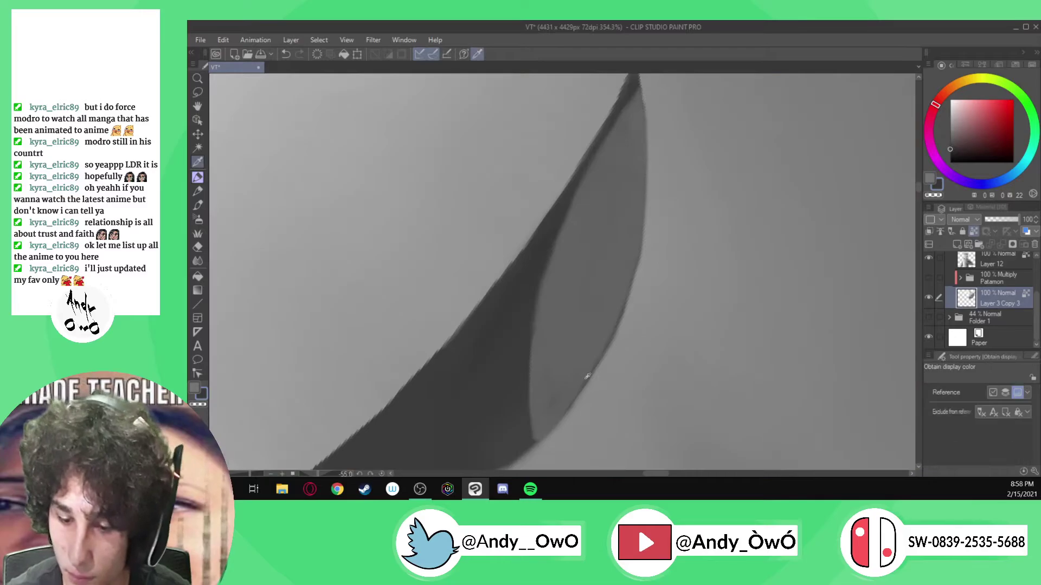
{"action": "left_click", "coordinate": [571, 377], "text": "alt"}
{"action": "left_click_drag", "start_coordinate": [553, 374], "coordinate": [555, 385], "text": "ctrl+alt"}
{"action": "key", "text": "bracketleft"}
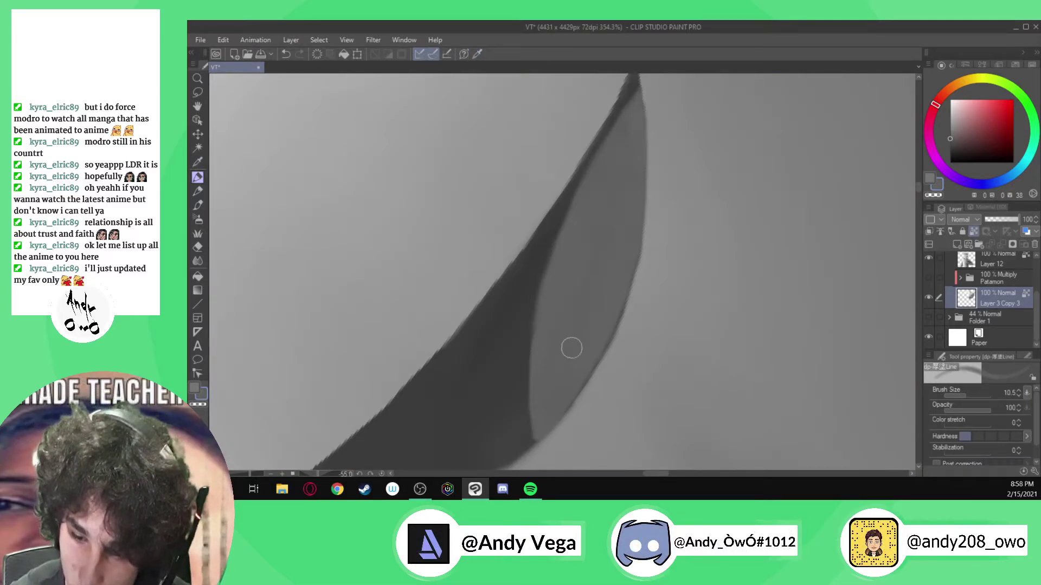
{"action": "left_click", "coordinate": [928, 277]}
{"action": "left_click", "coordinate": [949, 124]}
{"action": "mouse_move", "coordinate": [593, 299]}
{"action": "left_mouse_down"}
{"action": "mouse_move", "coordinate": [604, 217]}
{"action": "mouse_move", "coordinate": [559, 341]}
{"action": "left_mouse_up"}
{"action": "left_click_drag", "start_coordinate": [569, 247], "coordinate": [568, 337]}
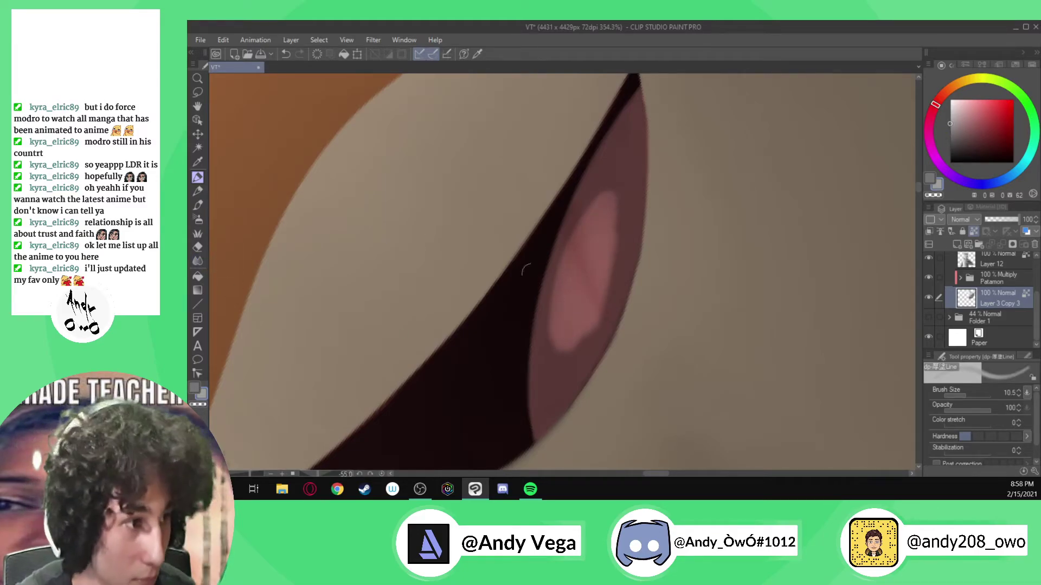
- Blend the new highlight smoothly across the whole tongue with the Blend tool at size 10.6
{"action": "left_click_drag", "start_coordinate": [600, 320], "coordinate": [593, 316], "text": "ctrl+alt"}
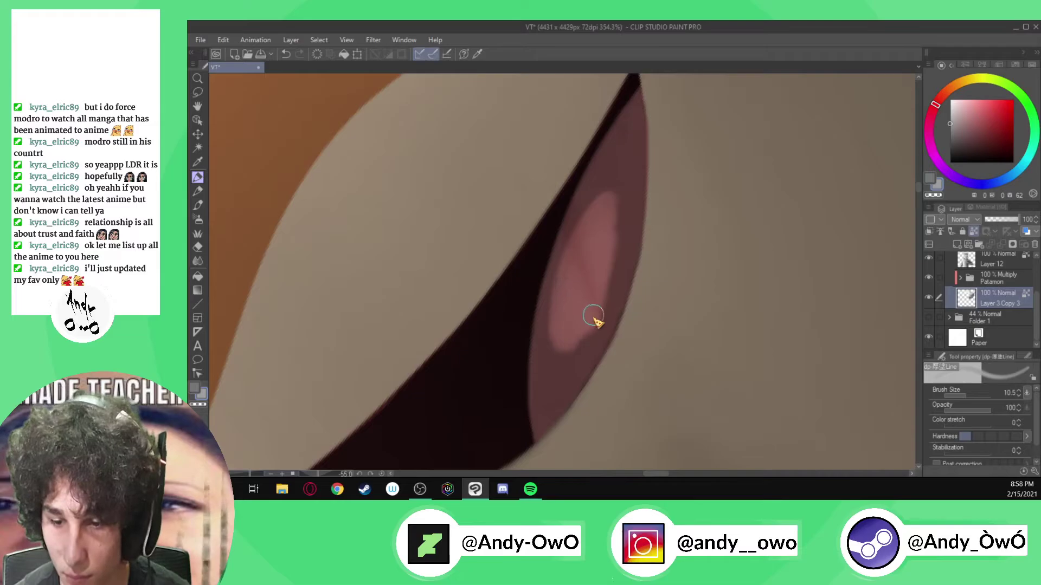
{"action": "key", "text": "j"}
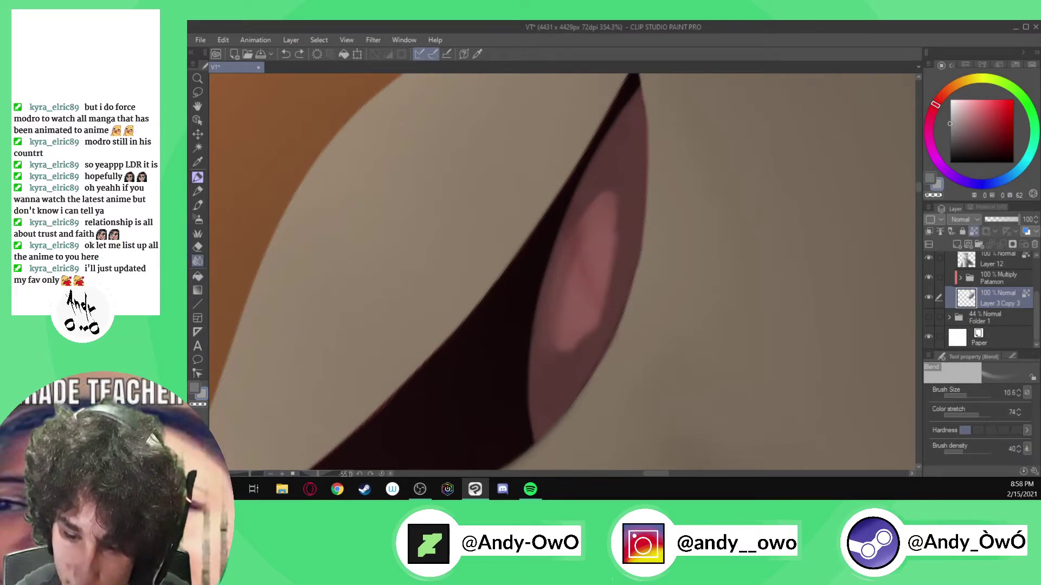
{"action": "mouse_move", "coordinate": [634, 161]}
{"action": "left_mouse_down"}
{"action": "mouse_move", "coordinate": [593, 335]}
{"action": "mouse_move", "coordinate": [616, 239]}
{"action": "mouse_move", "coordinate": [554, 374]}
{"action": "left_mouse_up"}
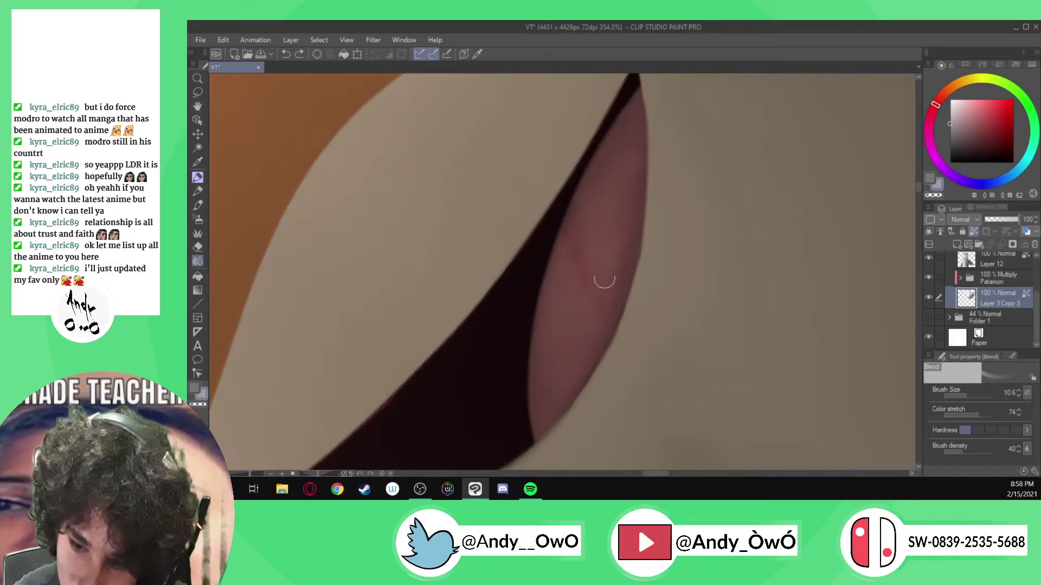
{"action": "left_click_drag", "start_coordinate": [618, 154], "coordinate": [576, 273]}
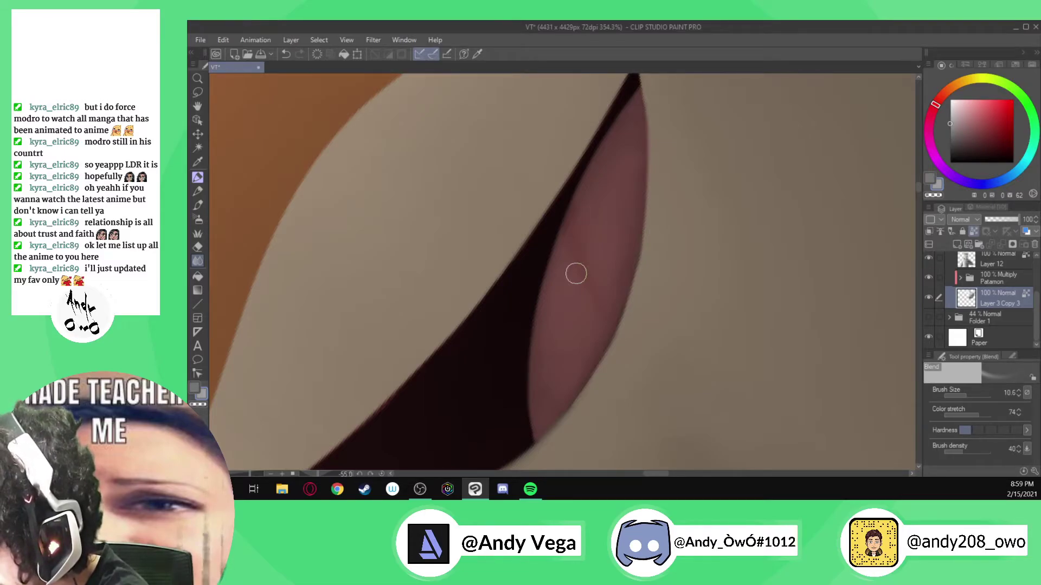
- Hide the Multiply folder and examine the creature's overall greyscale shading
{"action": "scroll", "coordinate": [575, 273], "scroll_direction": "down", "scroll_amount": 5}
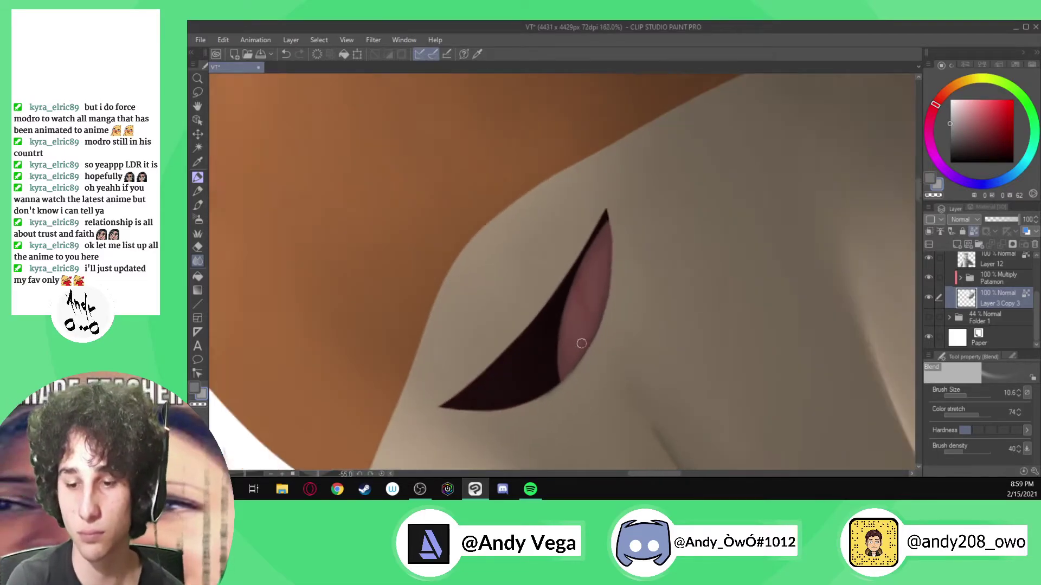
{"action": "scroll", "coordinate": [564, 315], "scroll_direction": "down", "scroll_amount": 10}
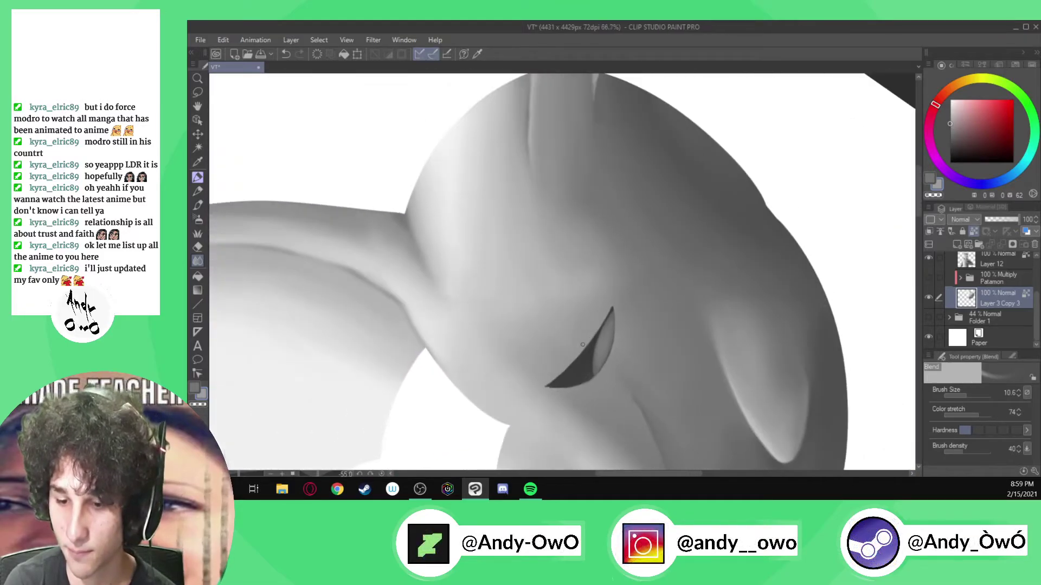
{"action": "scroll", "coordinate": [567, 333], "scroll_direction": "up", "scroll_amount": 3}
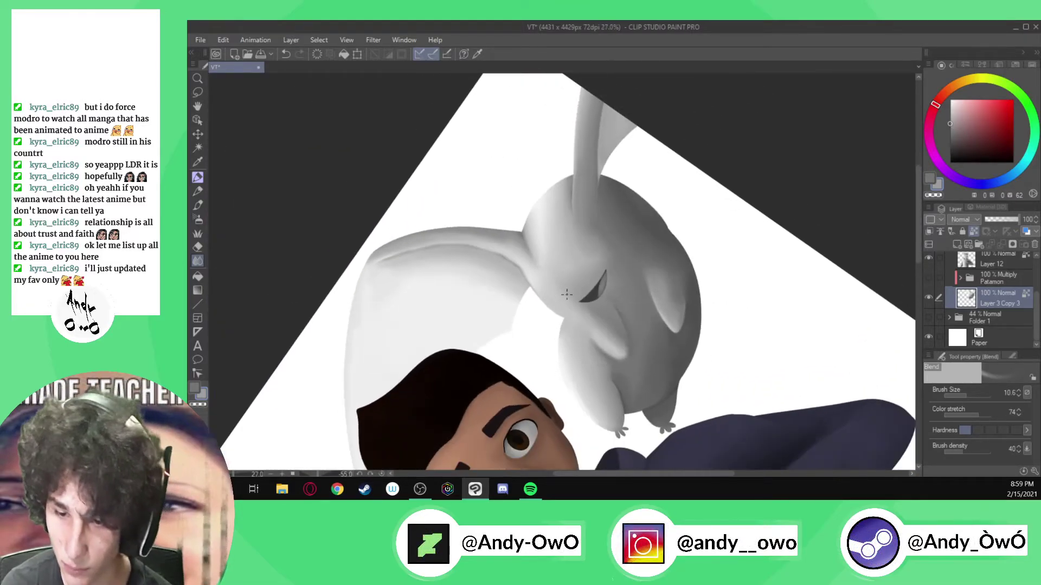
- Paint a dark grey shadow stroke beside the creature's mouth on the Layer 3 Copy 3 shading layer, with a brush size of 38.7
{"action": "scroll", "coordinate": [566, 333], "scroll_direction": "up", "scroll_amount": 2}
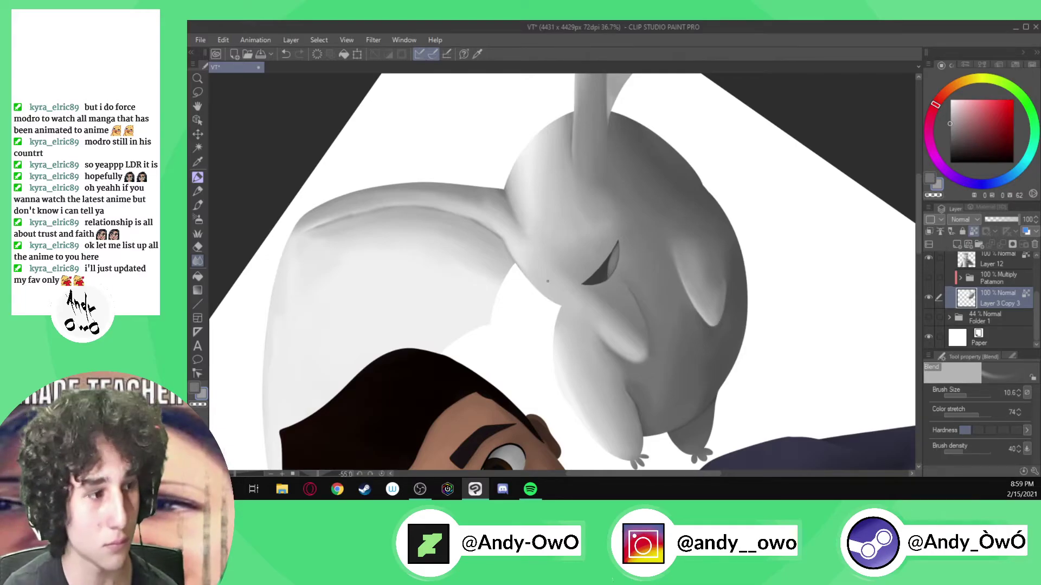
{"action": "left_click", "coordinate": [928, 278]}
{"action": "scroll", "coordinate": [636, 313], "scroll_direction": "up", "scroll_amount": 2}
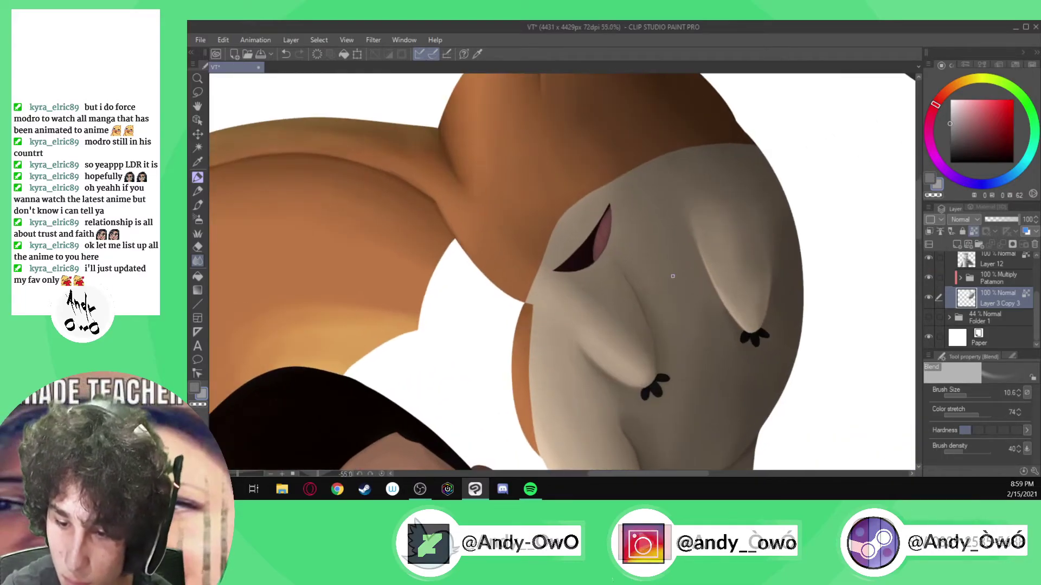
{"action": "left_click", "coordinate": [929, 277]}
{"action": "key", "text": "p"}
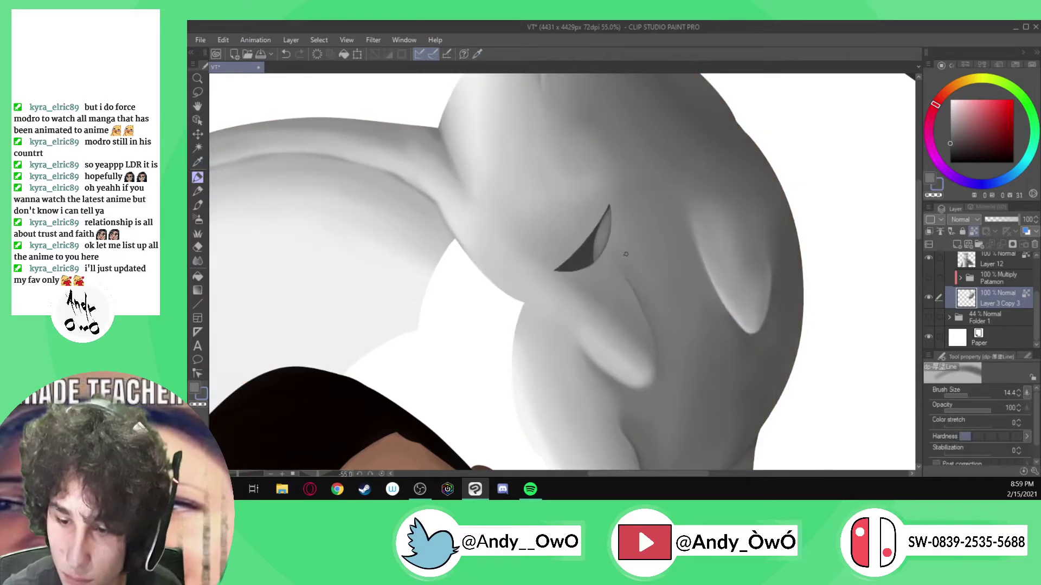
{"action": "key", "text": "]"}
{"action": "mouse_move", "coordinate": [611, 267]}
{"action": "left_mouse_down"}
{"action": "mouse_move", "coordinate": [634, 233]}
{"action": "mouse_move", "coordinate": [611, 266]}
{"action": "left_mouse_up"}
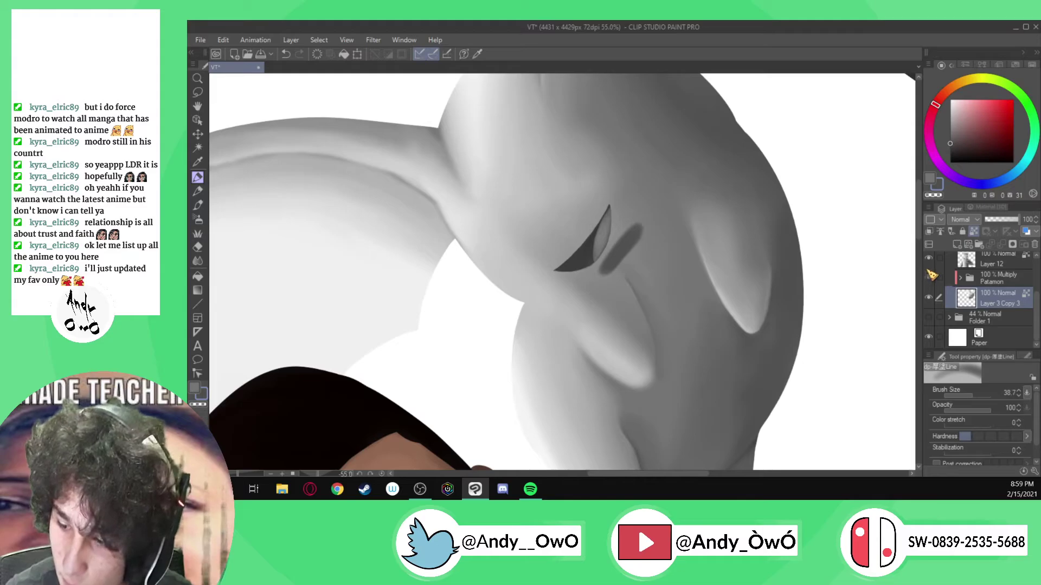
- Blend the dark stroke beside the mouth into the grey shading at size 34.5, with the Patamon colour folder hidden
{"action": "left_click", "coordinate": [929, 277]}
{"action": "key", "text": "j"}
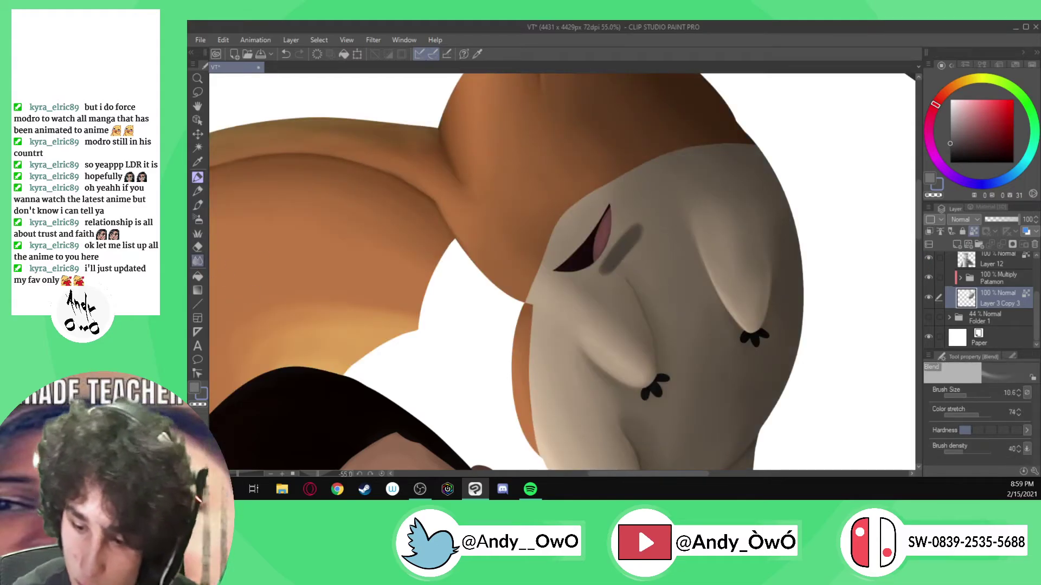
{"action": "left_click", "coordinate": [929, 278]}
{"action": "left_click_drag", "start_coordinate": [611, 237], "coordinate": [658, 237]}
{"action": "left_click", "coordinate": [585, 287], "text": "alt"}
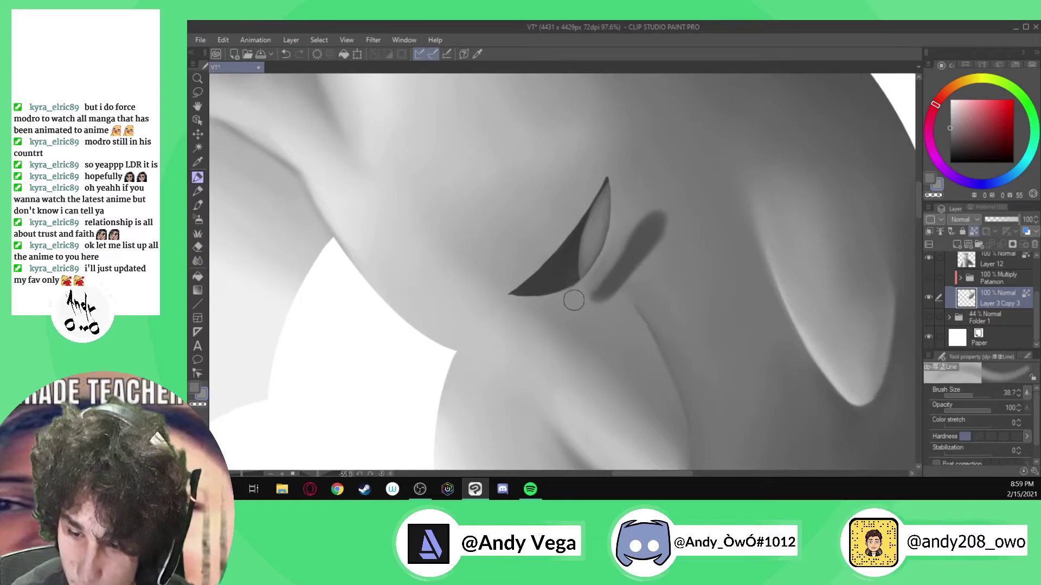
{"action": "left_click", "coordinate": [198, 262]}
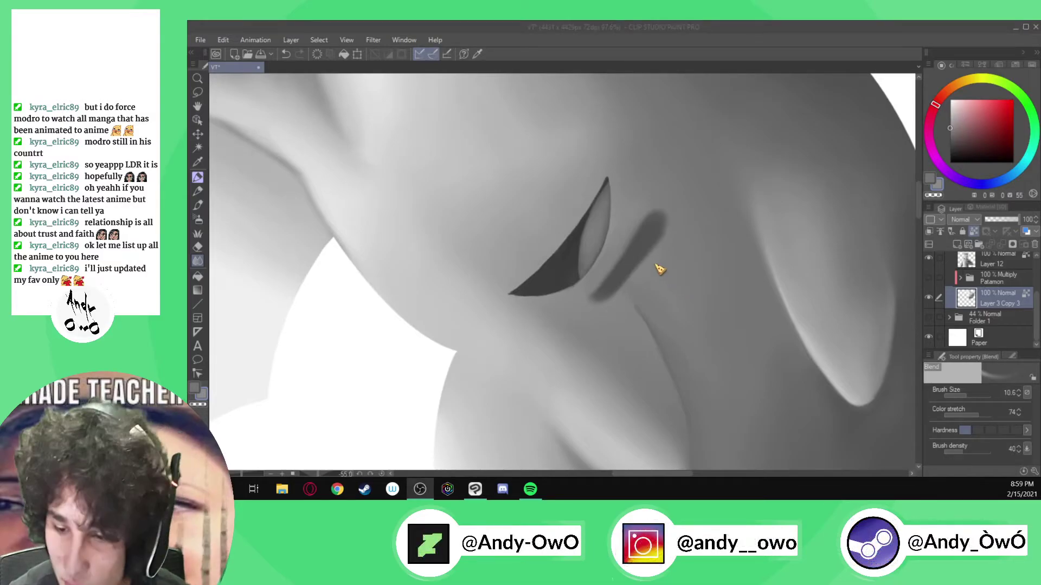
{"action": "mouse_move", "coordinate": [652, 262]}
{"action": "left_mouse_down", "text": "ctrl+alt"}
{"action": "mouse_move", "coordinate": [603, 293]}
{"action": "mouse_move", "coordinate": [640, 257]}
{"action": "mouse_move", "coordinate": [645, 265]}
{"action": "mouse_move", "coordinate": [588, 306]}
{"action": "mouse_move", "coordinate": [643, 268]}
{"action": "mouse_move", "coordinate": [668, 232]}
{"action": "left_mouse_up", "text": "ctrl+alt"}
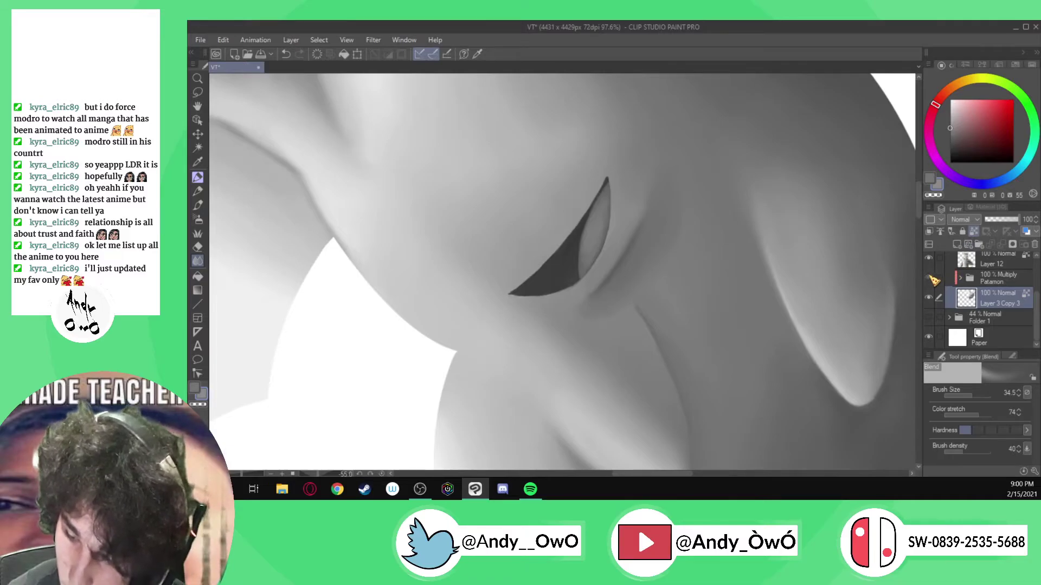
- Show the Patamon folder and refine the blending under the mouth, first harder at size 13.8, then at the softest hardness at size 41.7
{"action": "left_click", "coordinate": [929, 277]}
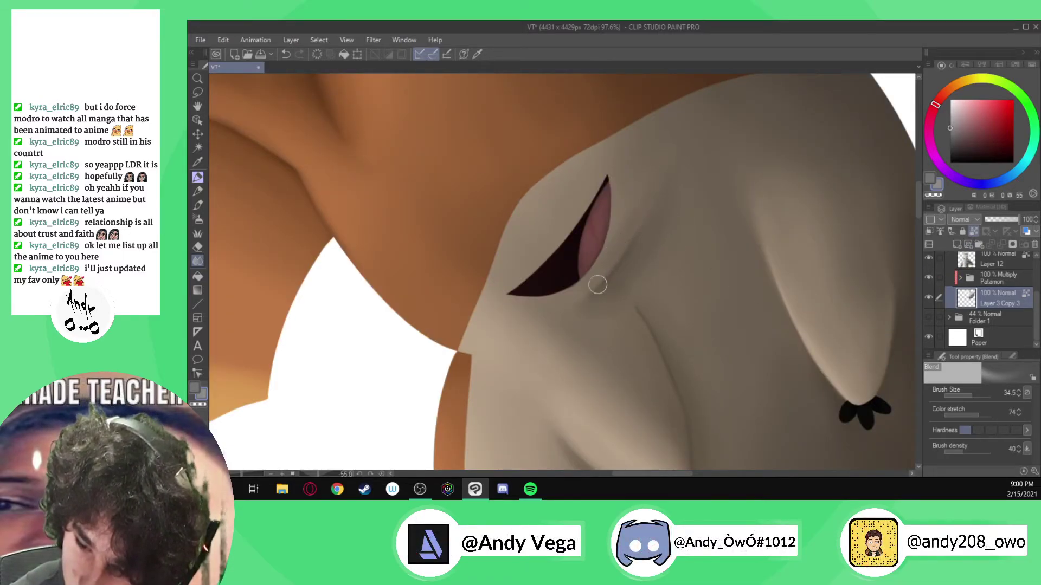
{"action": "left_click", "coordinate": [990, 429]}
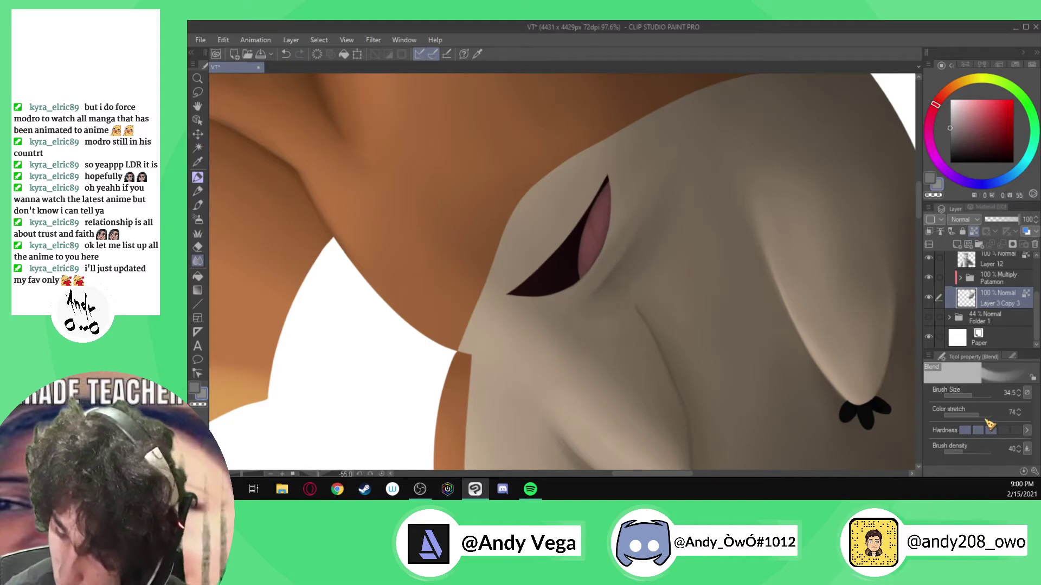
{"action": "left_click_drag", "start_coordinate": [604, 288], "coordinate": [599, 281], "text": "ctrl+alt"}
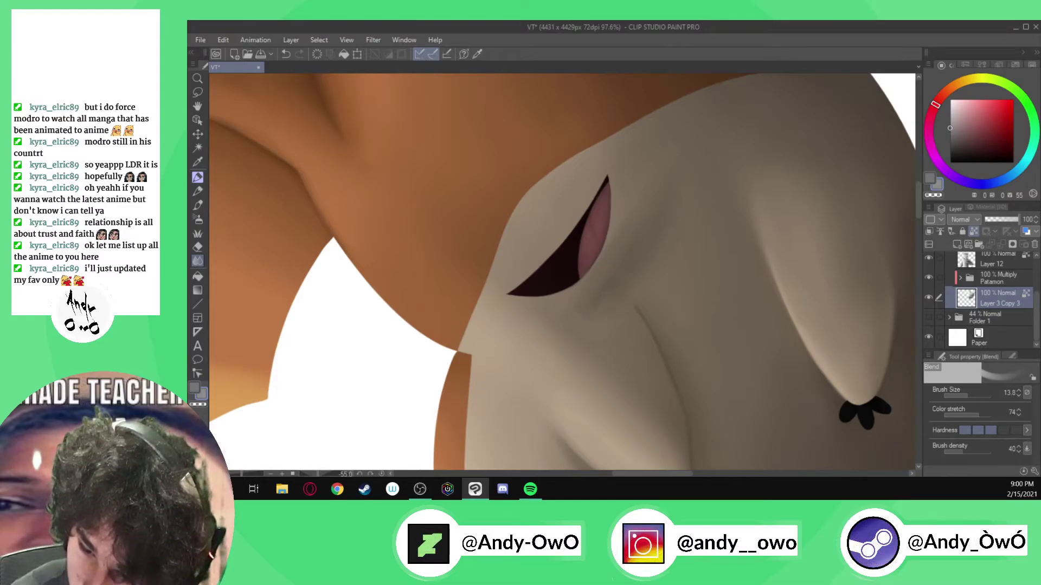
{"action": "left_click", "coordinate": [965, 431]}
{"action": "left_click_drag", "start_coordinate": [595, 320], "coordinate": [596, 304], "text": "ctrl+alt"}
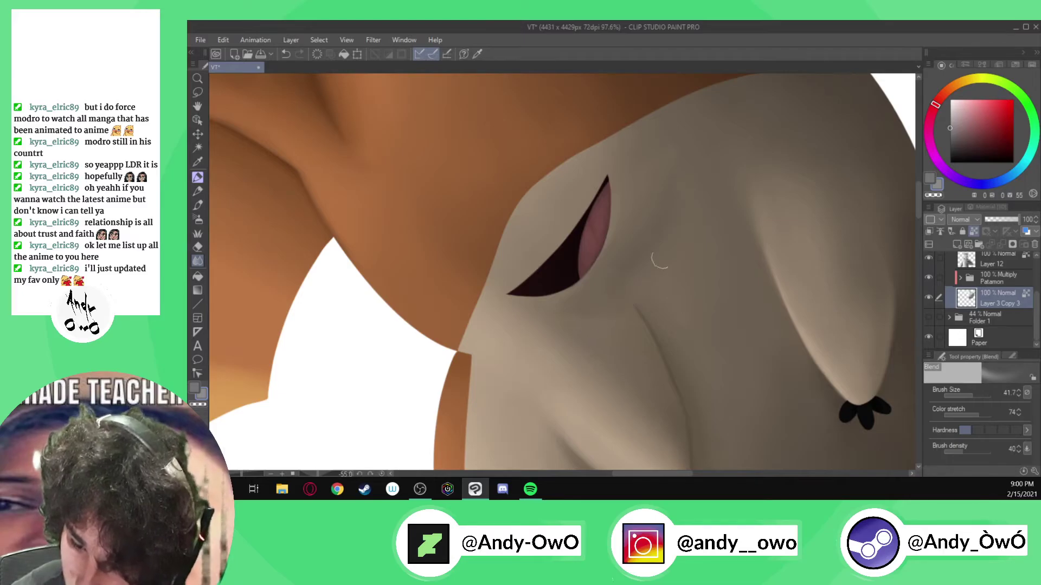
- Examine the creature's shading with and without the Patamon colours, close up and on the whole upright illustration
{"action": "scroll", "coordinate": [676, 187], "scroll_direction": "down", "scroll_amount": 10}
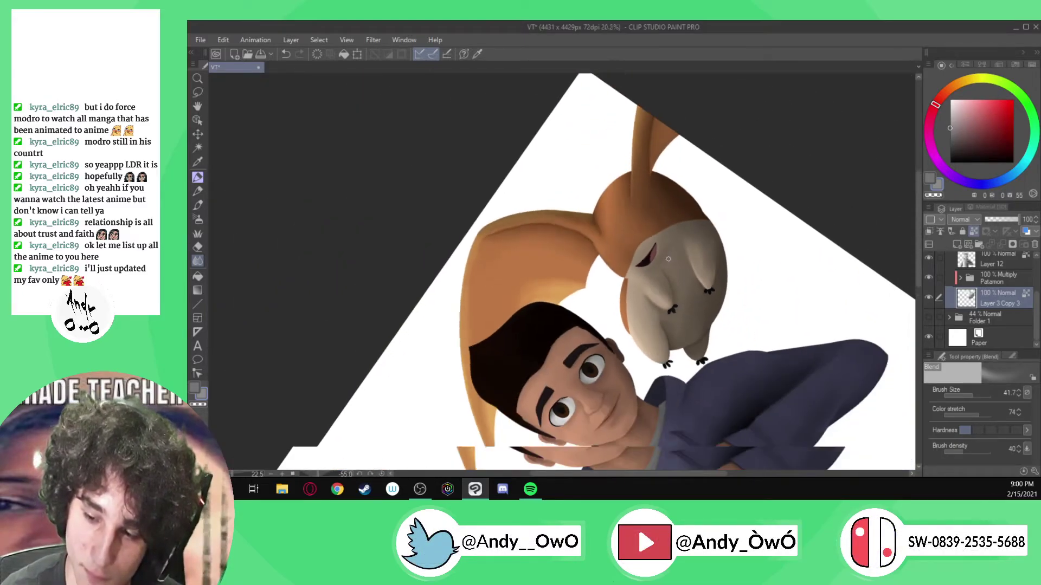
{"action": "scroll", "coordinate": [664, 264], "scroll_direction": "up", "scroll_amount": 6}
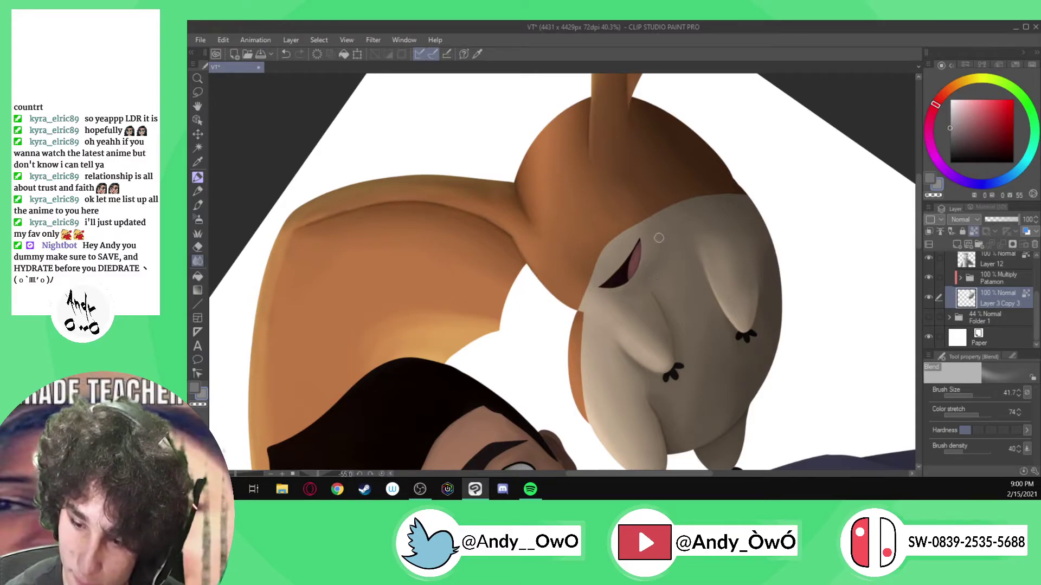
{"action": "scroll", "coordinate": [659, 238], "scroll_direction": "down", "scroll_amount": 4}
{"action": "left_click", "coordinate": [929, 277]}
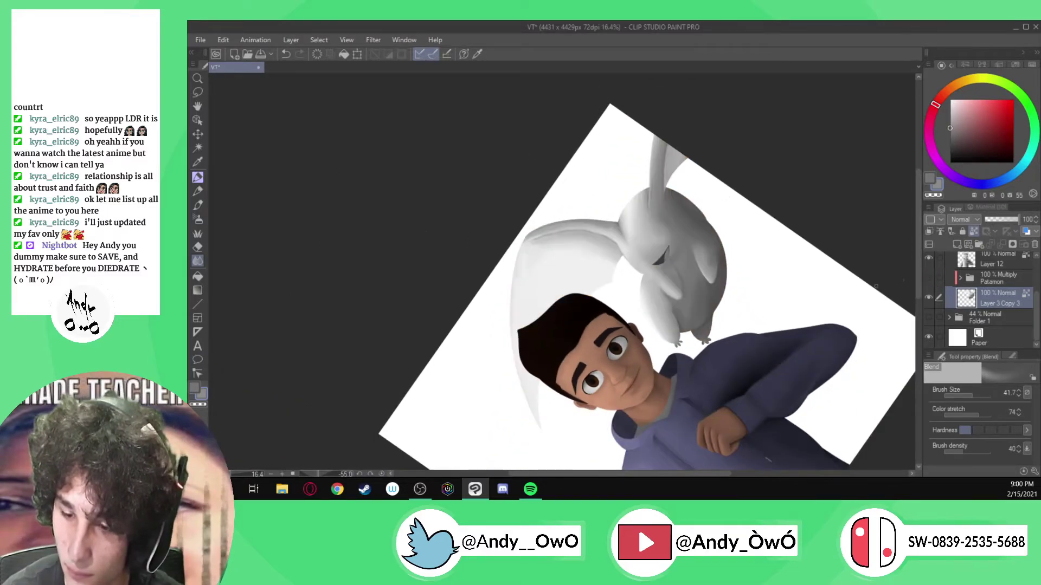
{"action": "scroll", "coordinate": [883, 284], "scroll_direction": "down", "scroll_amount": 1}
{"action": "scroll", "coordinate": [763, 268], "scroll_direction": "up", "scroll_amount": 5}
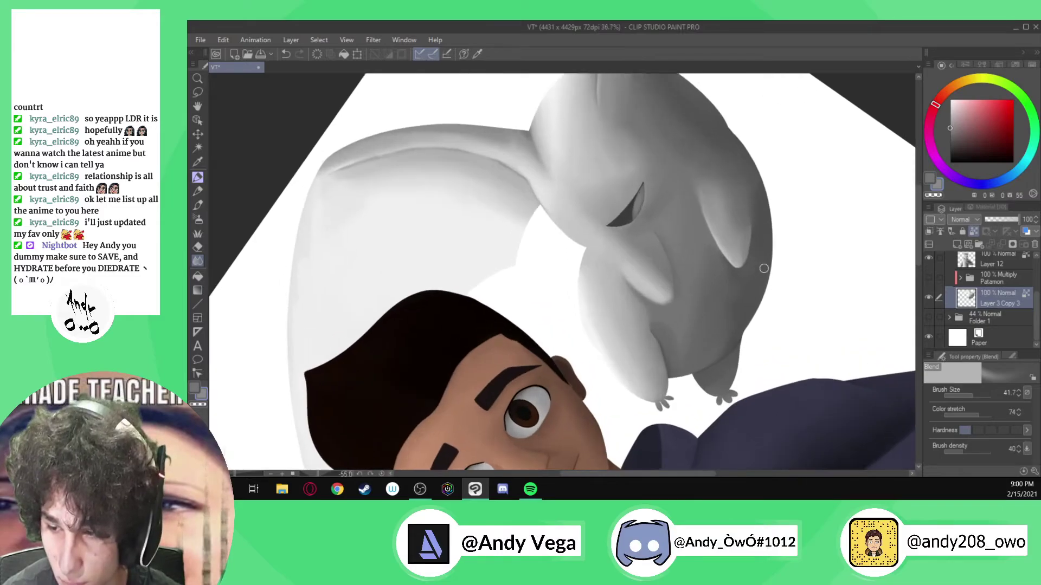
{"action": "left_click", "coordinate": [929, 278]}
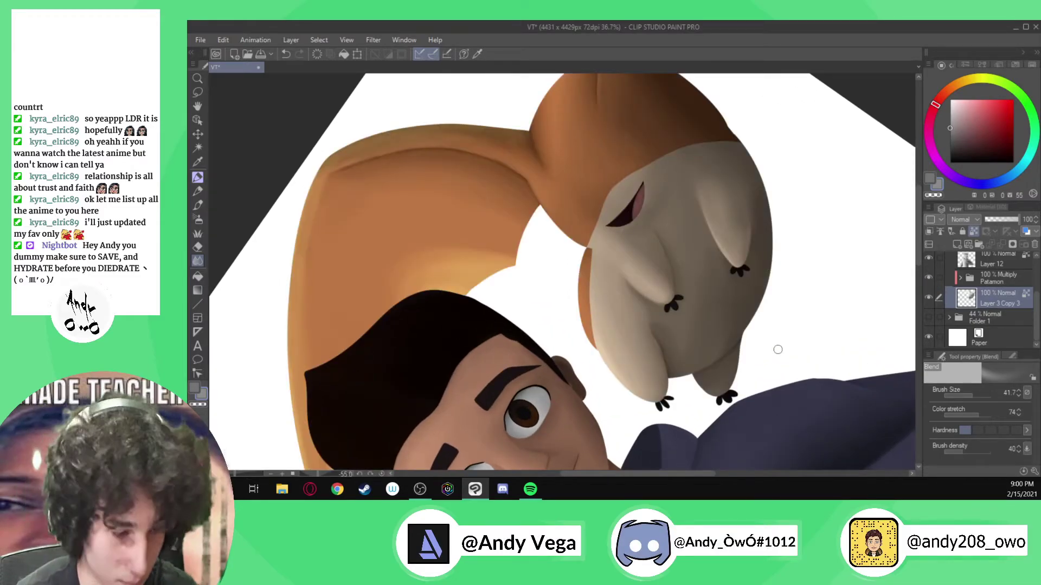
{"action": "key", "text": "ctrl+0"}
{"action": "key", "text": "ctrl+at"}
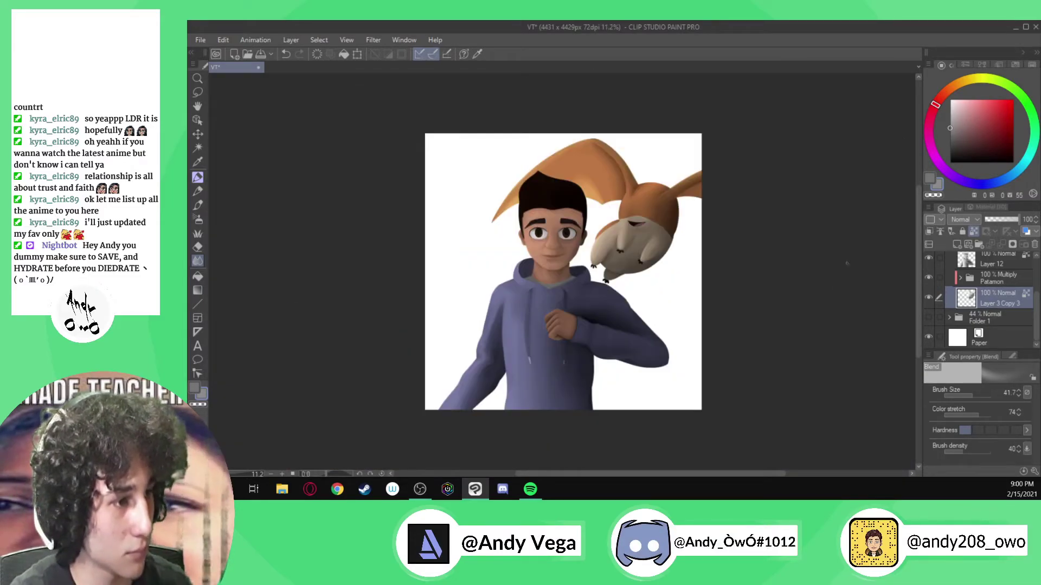
{"action": "scroll", "coordinate": [570, 118], "scroll_direction": "up", "scroll_amount": 5}
{"action": "scroll", "coordinate": [571, 117], "scroll_direction": "up", "scroll_amount": 3}
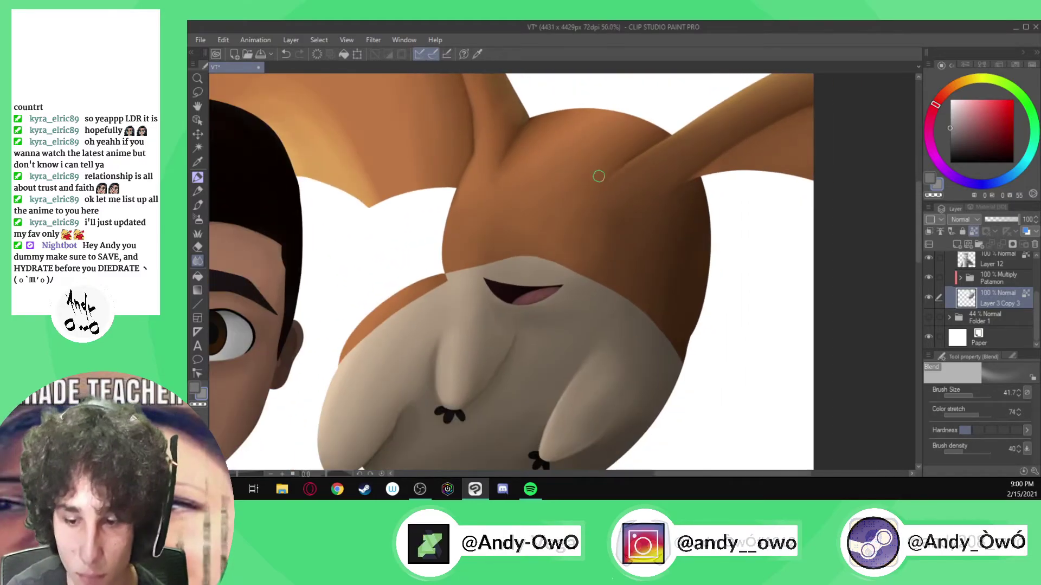
{"action": "scroll", "coordinate": [598, 176], "scroll_direction": "down", "scroll_amount": 2}
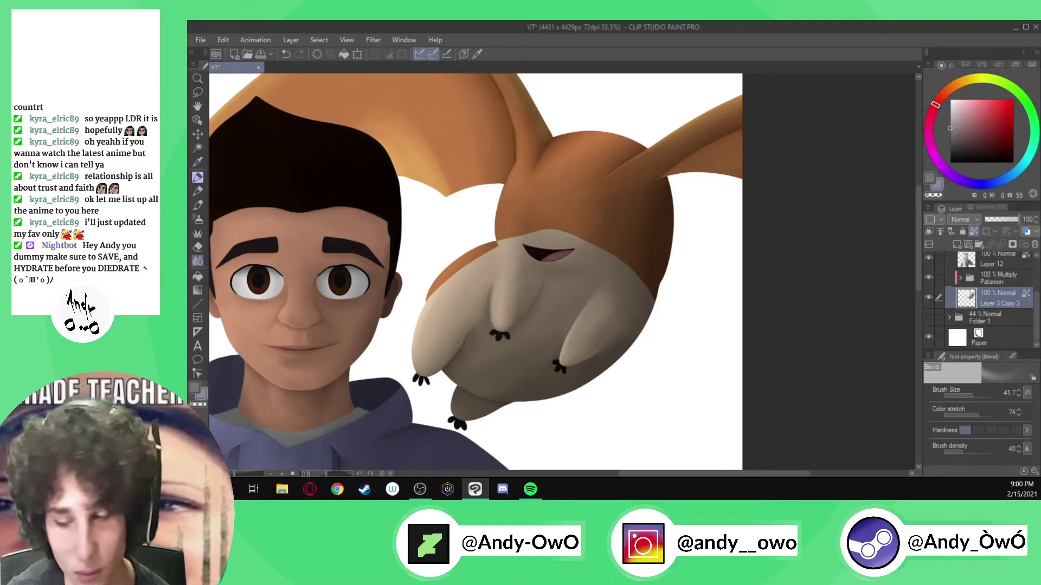
- Hide the Patamon folder, sample the light grey from the creature's body and add a new layer below Layer 3 Copy 3
{"action": "left_click", "coordinate": [929, 278]}
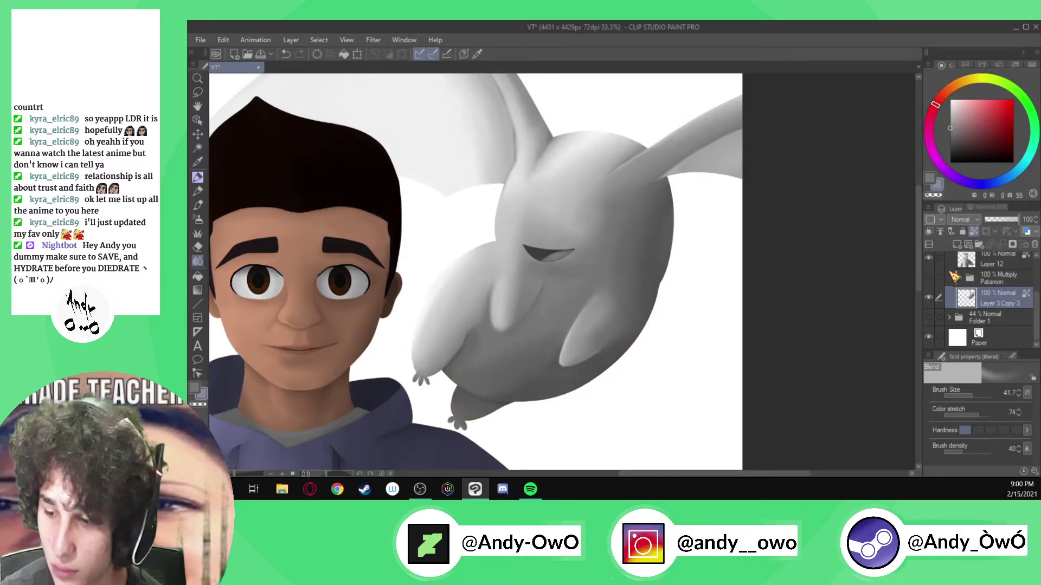
{"action": "scroll", "coordinate": [434, 285], "scroll_direction": "up", "scroll_amount": 3}
{"action": "key", "text": "alt"}
{"action": "left_click", "coordinate": [437, 284]}
{"action": "key", "text": "p"}
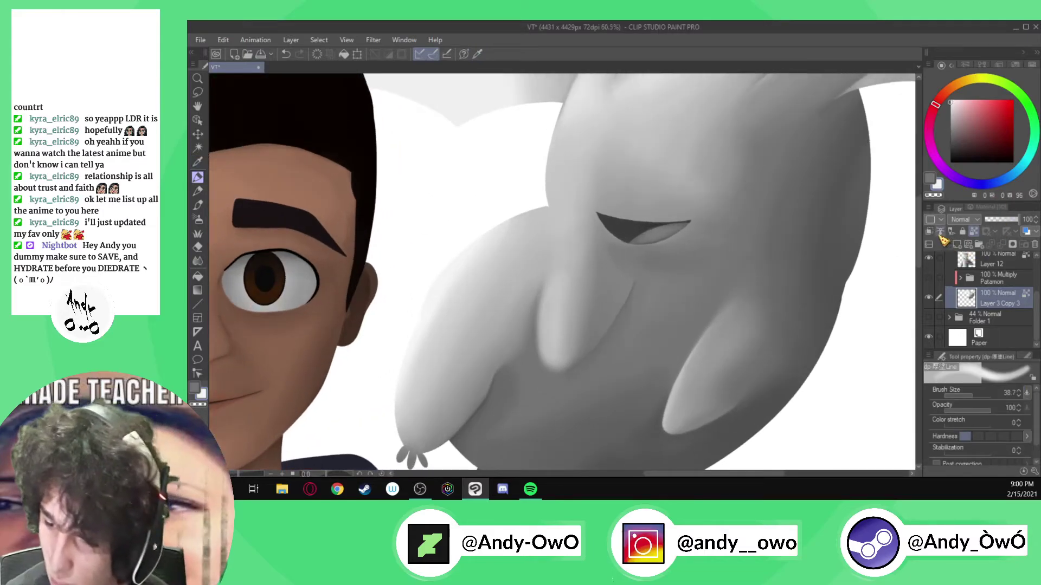
{"action": "key", "text": "ctrl+shift+n"}
{"action": "left_click_drag", "start_coordinate": [1001, 322], "coordinate": [1002, 323]}
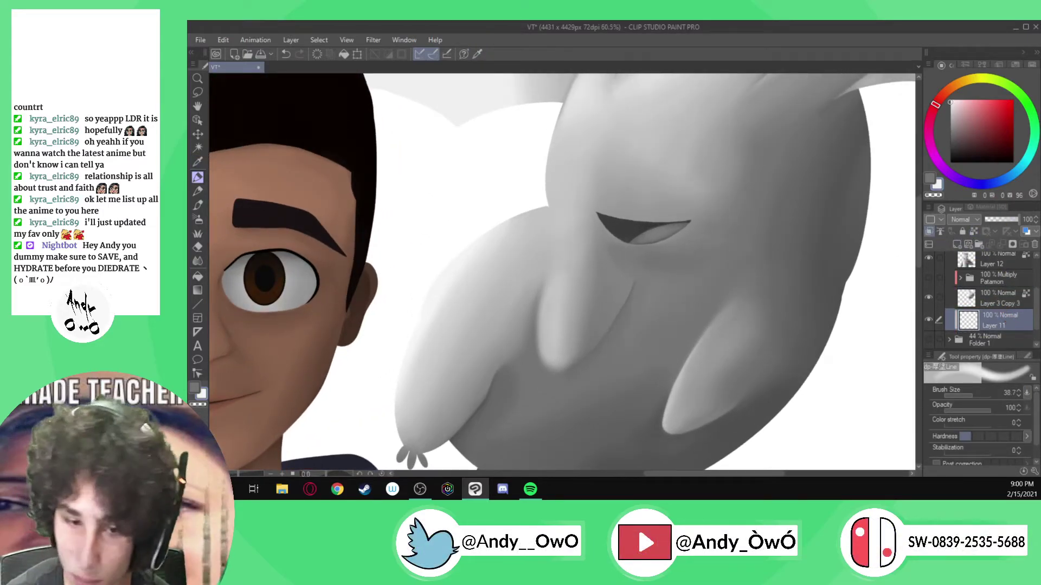
- Show the Patamon folder and paint a small pointed tail shape beside the creature's orange back with the G-pen at size 46
{"action": "left_click", "coordinate": [1025, 356]}
{"action": "left_click", "coordinate": [936, 367]}
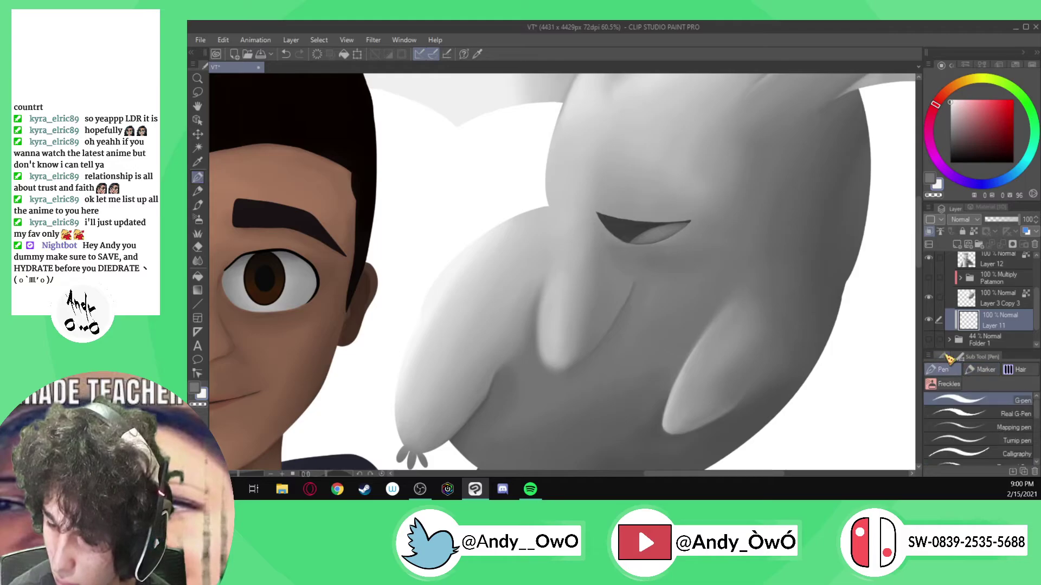
{"action": "left_click", "coordinate": [944, 355]}
{"action": "left_click", "coordinate": [928, 278]}
{"action": "left_click", "coordinate": [973, 395]}
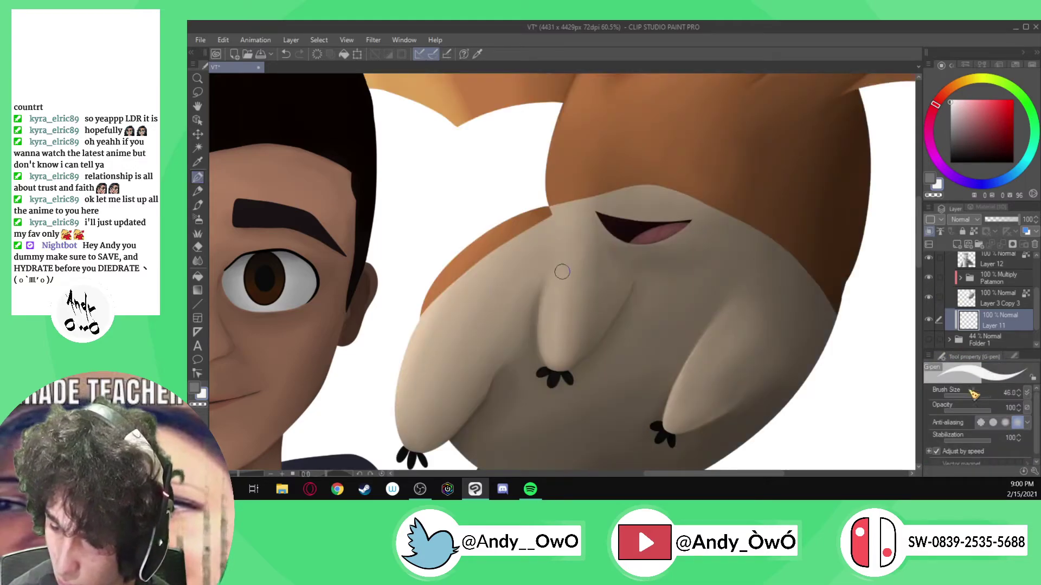
{"action": "scroll", "coordinate": [451, 288], "scroll_direction": "up", "scroll_amount": 2}
{"action": "mouse_move", "coordinate": [448, 264]}
{"action": "left_mouse_down"}
{"action": "mouse_move", "coordinate": [404, 288]}
{"action": "mouse_move", "coordinate": [378, 276]}
{"action": "left_mouse_up"}
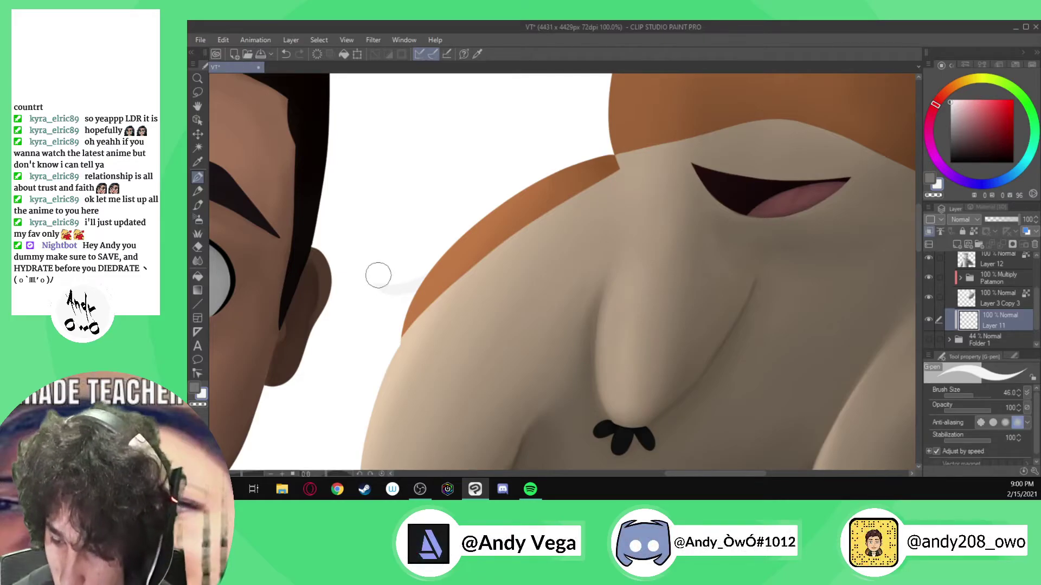
{"action": "mouse_move", "coordinate": [433, 305]}
{"action": "left_mouse_down"}
{"action": "mouse_move", "coordinate": [392, 311]}
{"action": "mouse_move", "coordinate": [355, 277]}
{"action": "mouse_move", "coordinate": [403, 284]}
{"action": "mouse_move", "coordinate": [468, 248]}
{"action": "mouse_move", "coordinate": [411, 296]}
{"action": "mouse_move", "coordinate": [361, 283]}
{"action": "mouse_move", "coordinate": [413, 294]}
{"action": "left_mouse_up"}
{"action": "mouse_move", "coordinate": [455, 259]}
{"action": "left_mouse_down"}
{"action": "mouse_move", "coordinate": [356, 283]}
{"action": "mouse_move", "coordinate": [395, 316]}
{"action": "left_mouse_up"}
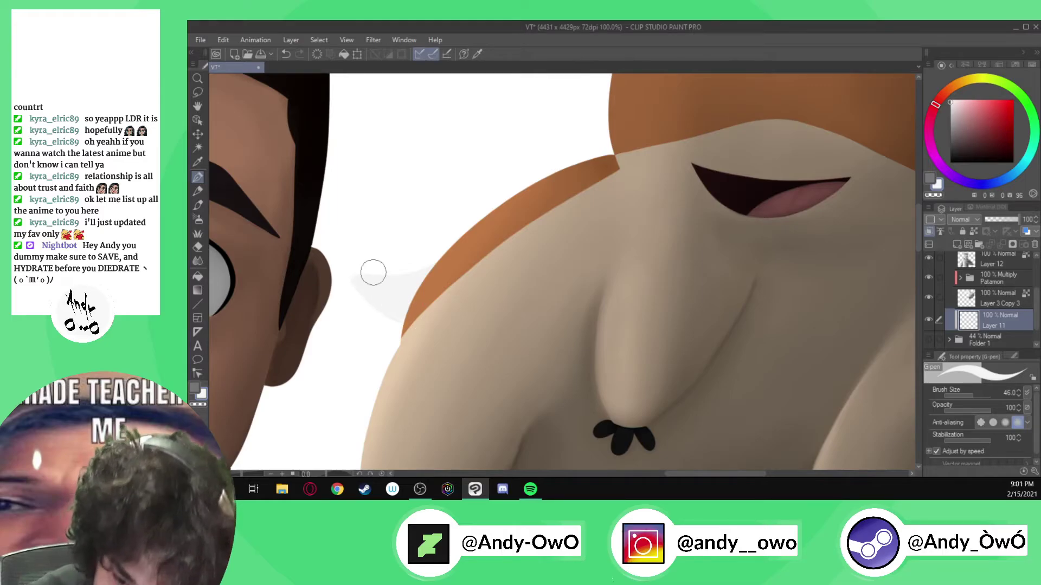
- Rotate and reposition the tail shape against the lower end of the creature's orange back, and apply the transformation
{"action": "left_click", "coordinate": [358, 55]}
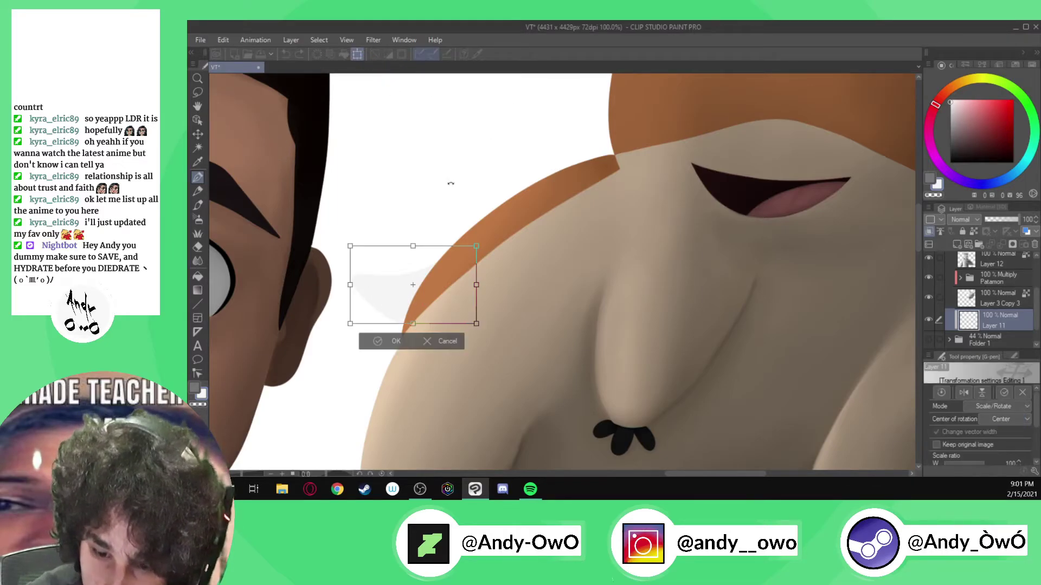
{"action": "left_click_drag", "start_coordinate": [449, 184], "coordinate": [426, 178]}
{"action": "left_click_drag", "start_coordinate": [413, 284], "coordinate": [418, 293]}
{"action": "left_click_drag", "start_coordinate": [499, 229], "coordinate": [486, 214]}
{"action": "left_click_drag", "start_coordinate": [442, 279], "coordinate": [446, 282]}
{"action": "left_click", "coordinate": [395, 373]}
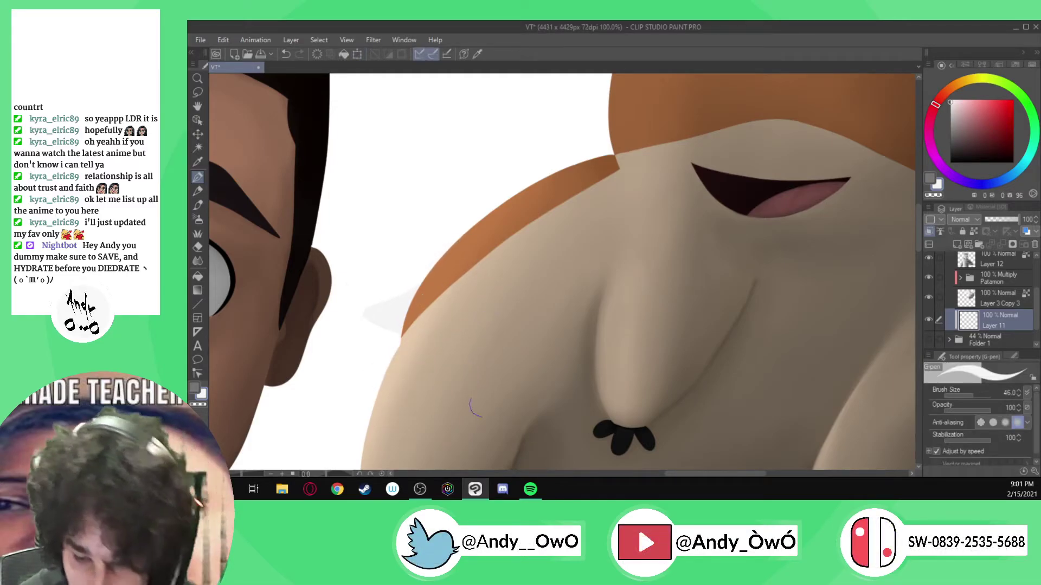
- Try to merge Layer 3 Copy 3 down into the clipped tail layer, and undo the merge
{"action": "scroll", "coordinate": [673, 303], "scroll_direction": "down", "scroll_amount": 2}
{"action": "left_click", "coordinate": [1006, 298]}
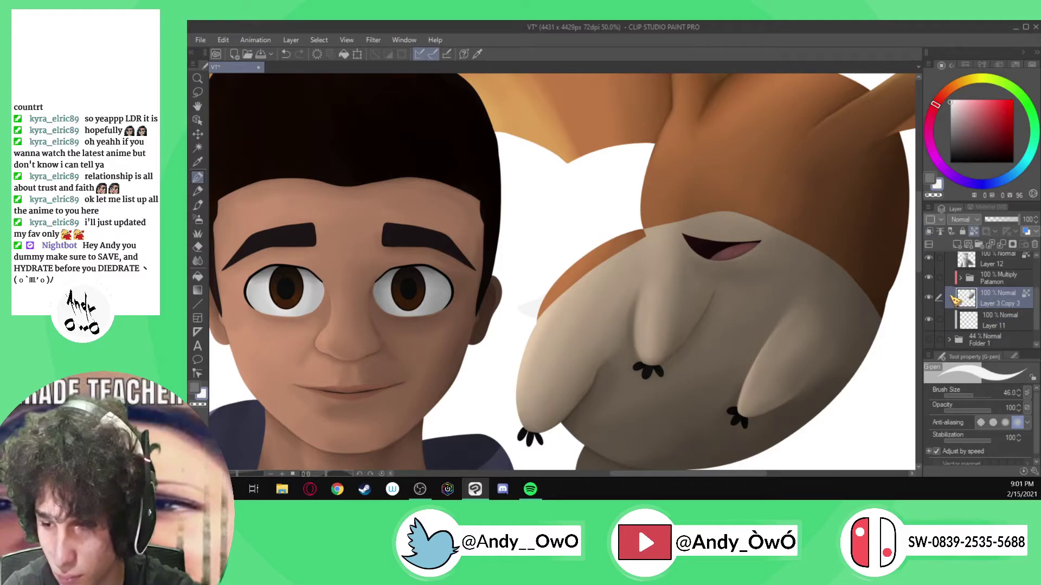
{"action": "key", "text": "ctrl+e"}
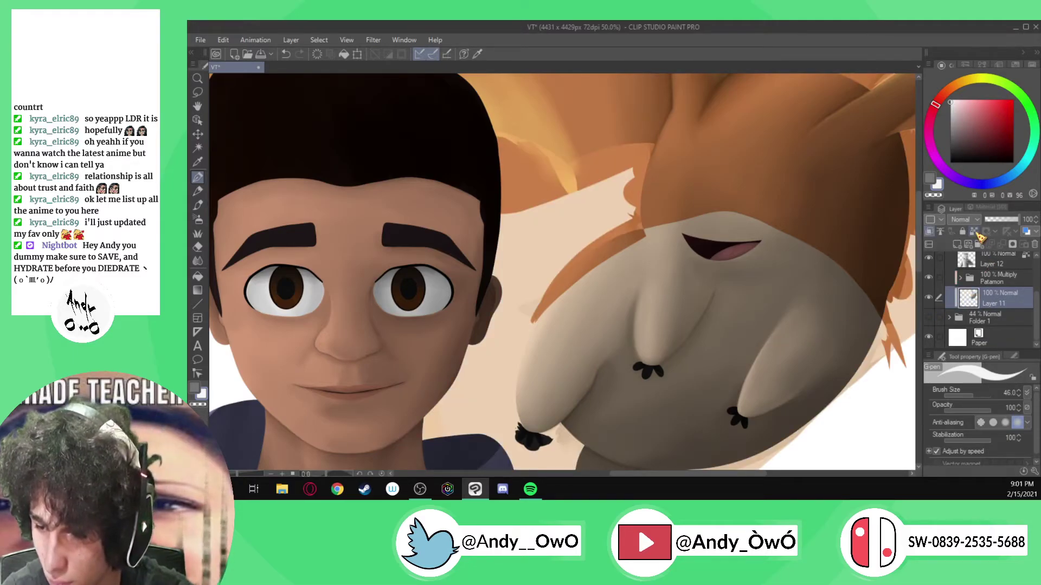
{"action": "left_click", "coordinate": [974, 232]}
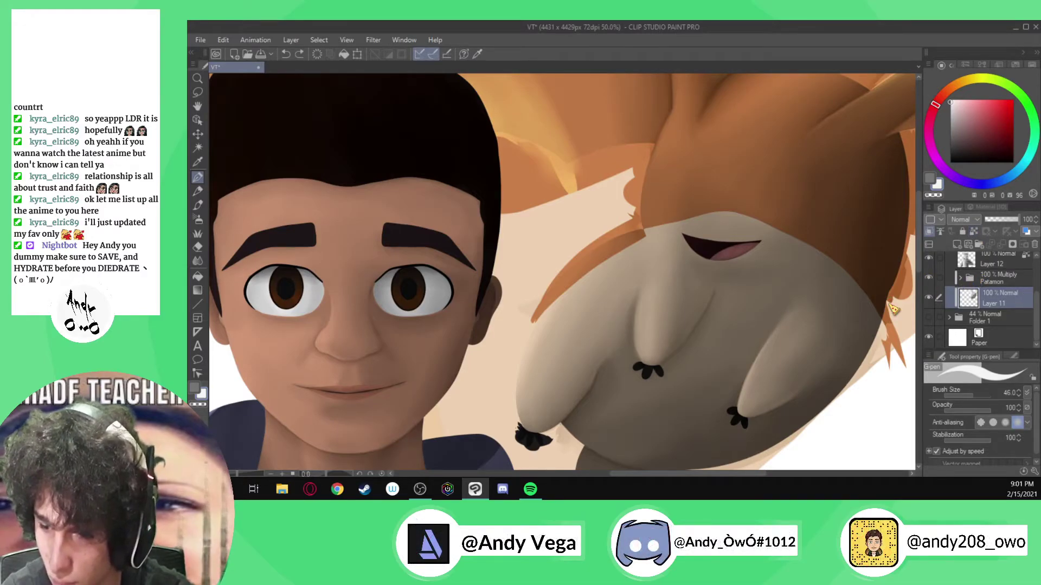
{"action": "key", "text": "ctrl+z"}
- Remove the clipping from the tail layer and merge Layer 3 Copy 3 down into it
{"action": "left_click", "coordinate": [1003, 318]}
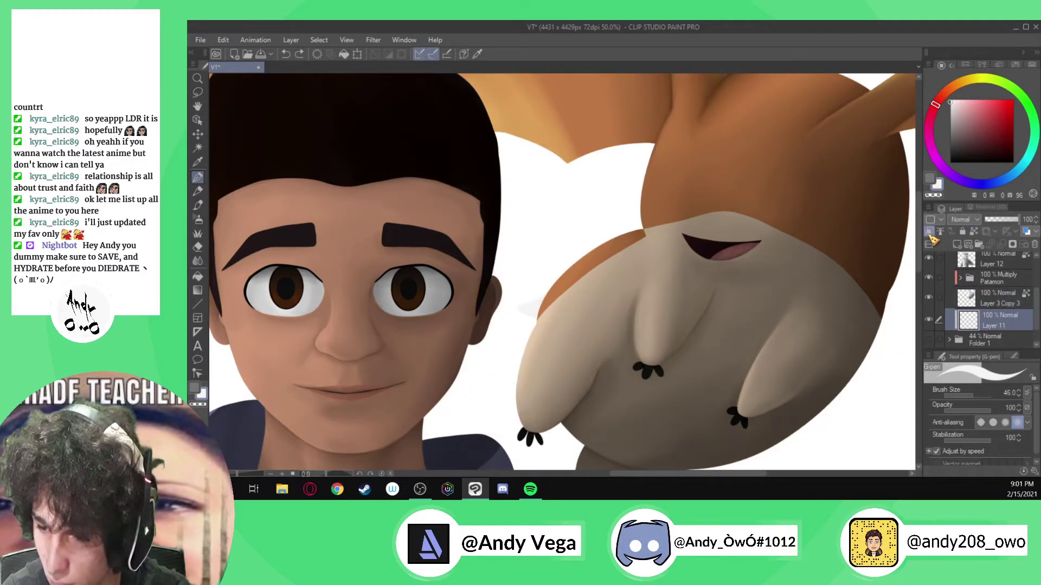
{"action": "left_click", "coordinate": [994, 297]}
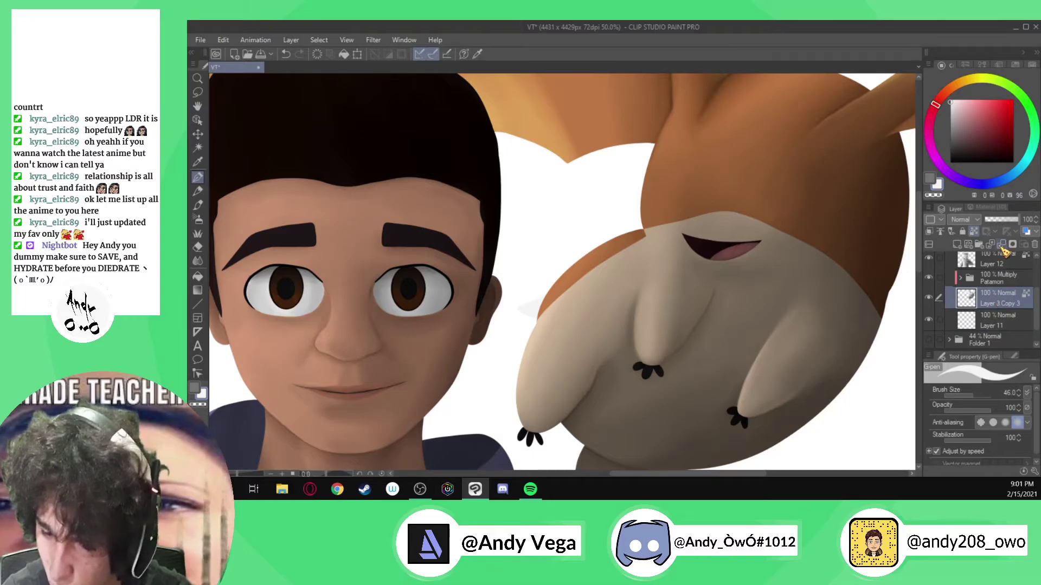
{"action": "left_click", "coordinate": [1001, 245]}
{"action": "scroll", "coordinate": [482, 345], "scroll_direction": "up", "scroll_amount": 1}
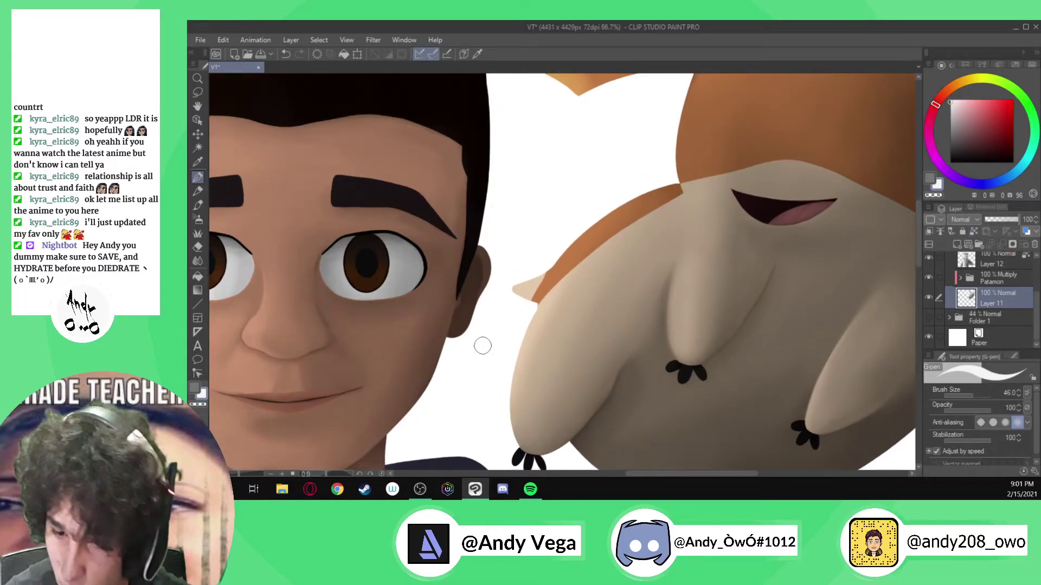
- Recolour the tail to match the orange back by sampling that orange and painting over the tail on Layer 10 in the Patamon folder
{"action": "left_click", "coordinate": [960, 278]}
{"action": "left_click", "coordinate": [1003, 300]}
{"action": "left_click", "coordinate": [551, 274], "text": "alt"}
{"action": "scroll", "coordinate": [551, 274], "scroll_direction": "up", "scroll_amount": 2}
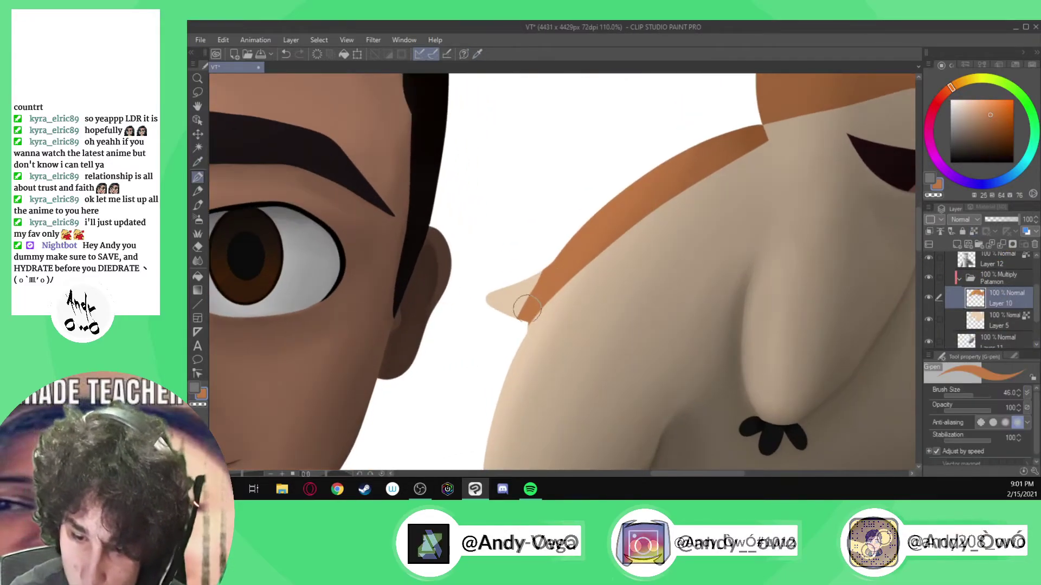
{"action": "scroll", "coordinate": [477, 363], "scroll_direction": "down", "scroll_amount": 5}
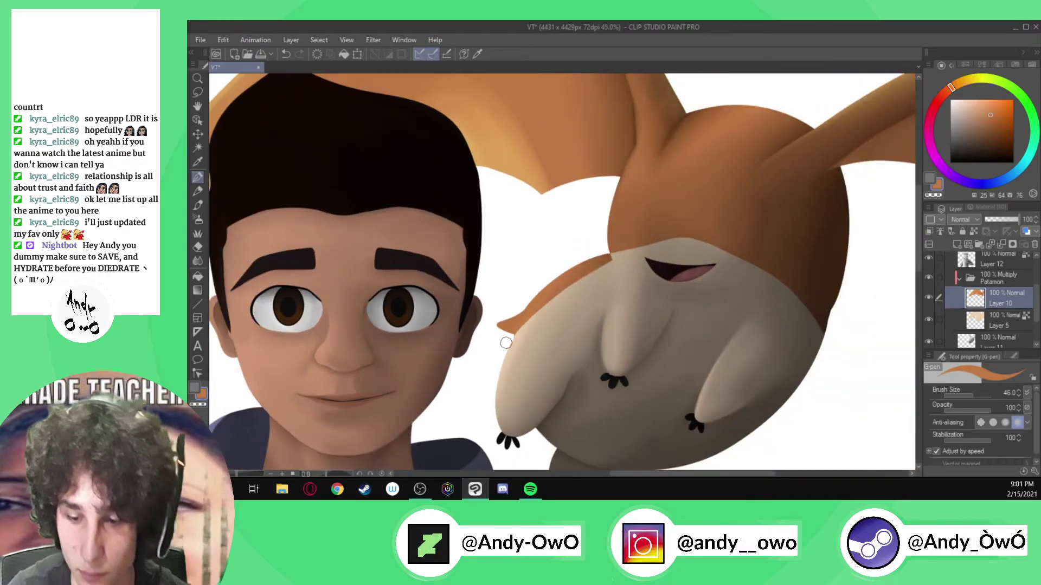
{"action": "scroll", "coordinate": [505, 342], "scroll_direction": "down", "scroll_amount": 5}
{"action": "scroll", "coordinate": [537, 348], "scroll_direction": "up", "scroll_amount": 4}
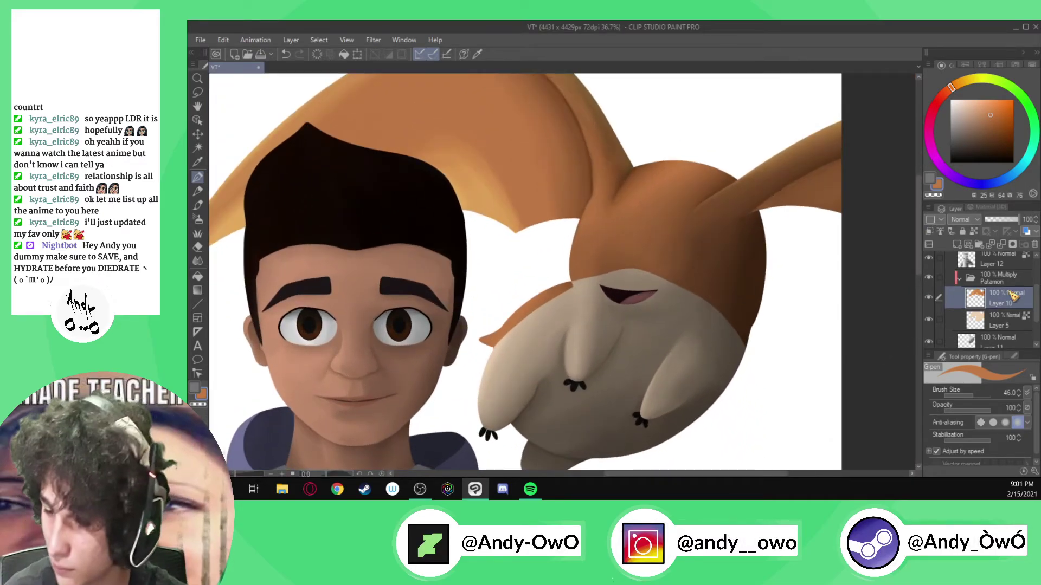
- Select Layer 11, sample a dark grey from the body shading with the Patamon folder hidden, and show the folder again
{"action": "left_click", "coordinate": [959, 279]}
{"action": "left_click", "coordinate": [977, 295]}
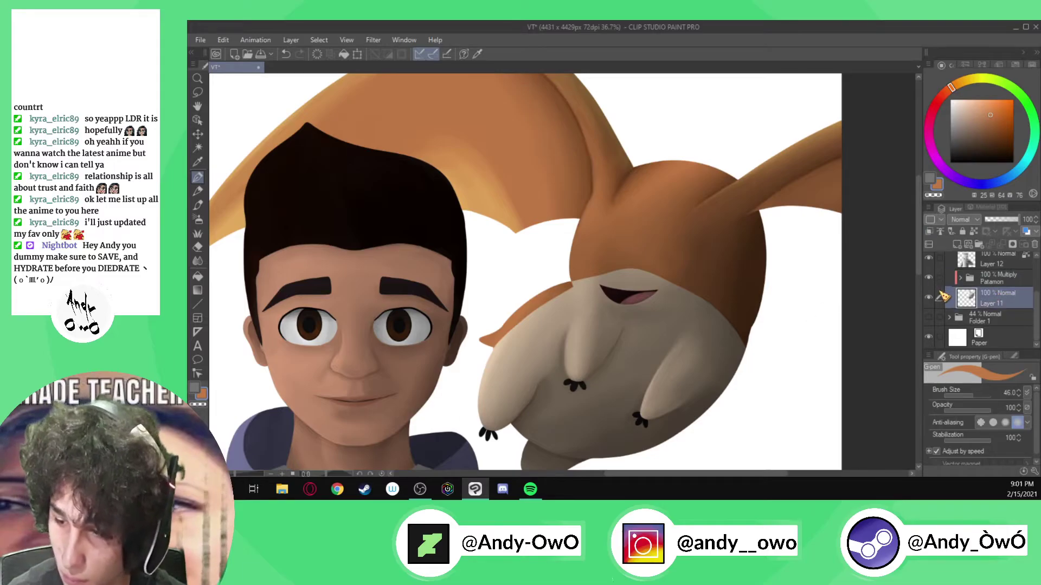
{"action": "left_click", "coordinate": [928, 277]}
{"action": "scroll", "coordinate": [569, 364], "scroll_direction": "up", "scroll_amount": 4}
{"action": "key", "text": "alt"}
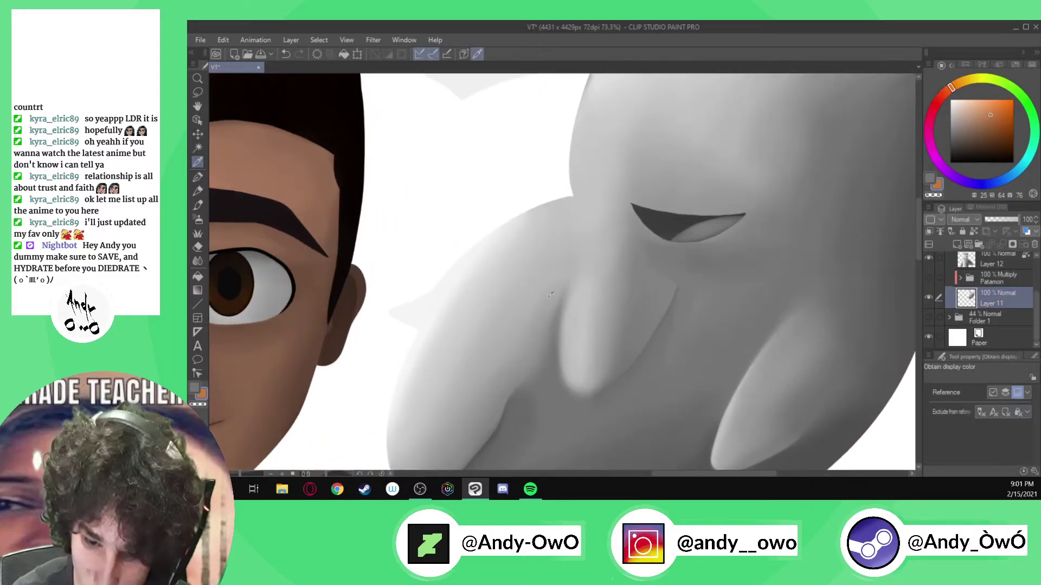
{"action": "left_click", "coordinate": [523, 409], "text": "alt"}
{"action": "scroll", "coordinate": [444, 337], "scroll_direction": "down", "scroll_amount": 2}
{"action": "scroll", "coordinate": [418, 325], "scroll_direction": "up", "scroll_amount": 4}
{"action": "left_click", "coordinate": [929, 278]}
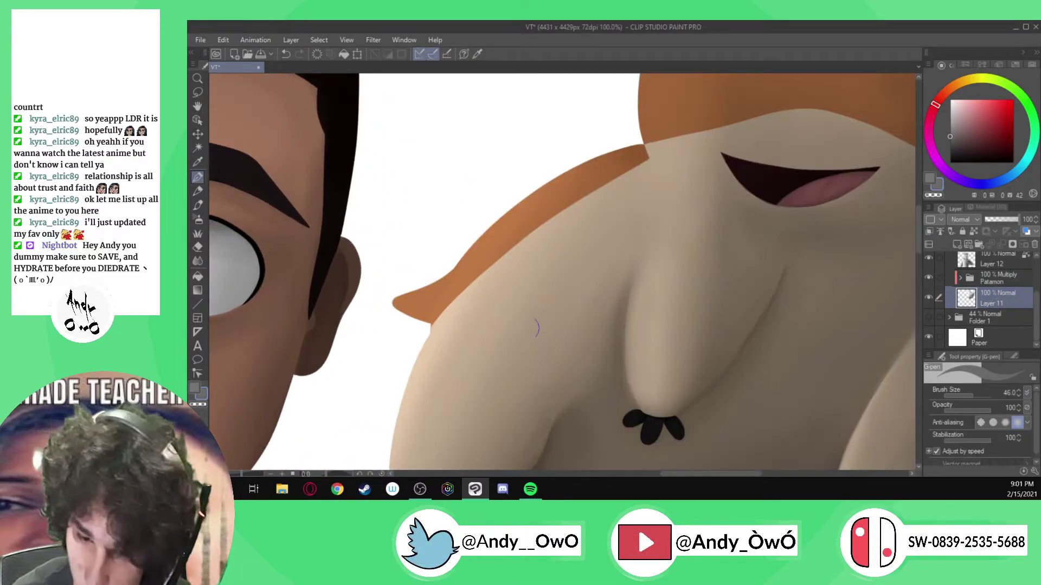
- Lock the transparent pixels of Layer 11 and paint a dark shadow stroke across the tail's base with the G-pen at size 46
{"action": "scroll", "coordinate": [434, 328], "scroll_direction": "up", "scroll_amount": 3}
{"action": "left_click_drag", "start_coordinate": [418, 332], "coordinate": [467, 196]}
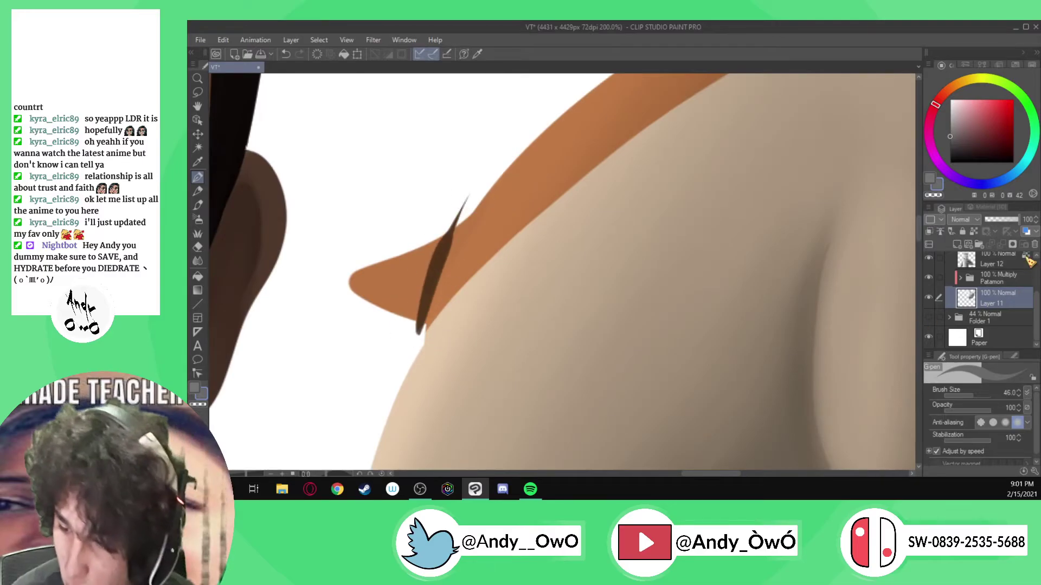
{"action": "key", "text": "ctrl+z"}
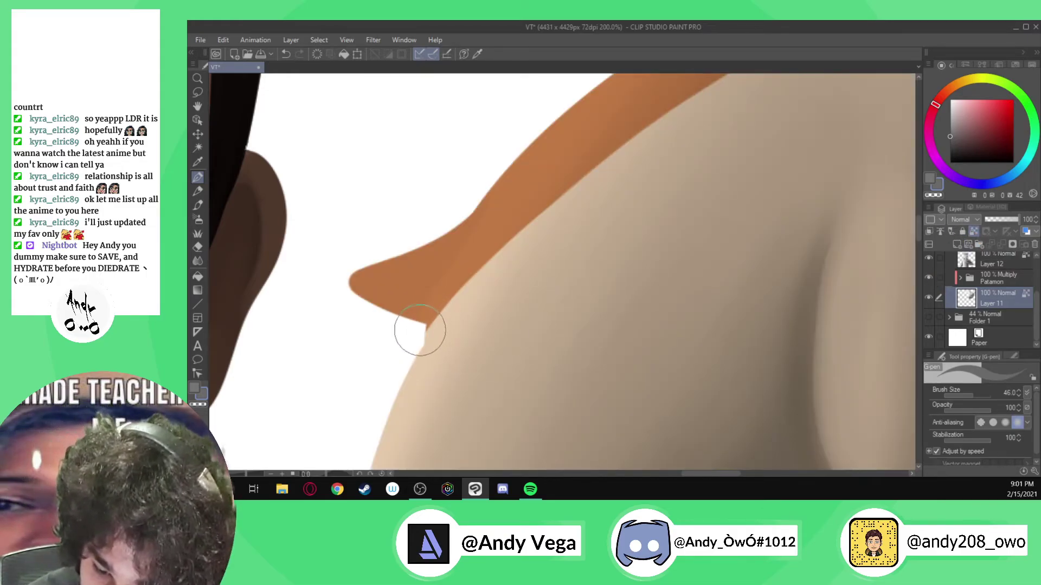
{"action": "mouse_move", "coordinate": [420, 330]}
{"action": "left_mouse_down"}
{"action": "mouse_move", "coordinate": [448, 231]}
{"action": "mouse_move", "coordinate": [477, 206]}
{"action": "left_mouse_up"}
- Soften the shadow at the tail's base into the tail with the Blend tool, reducing the brush size from 41.7 to 15.8
{"action": "left_click", "coordinate": [198, 261]}
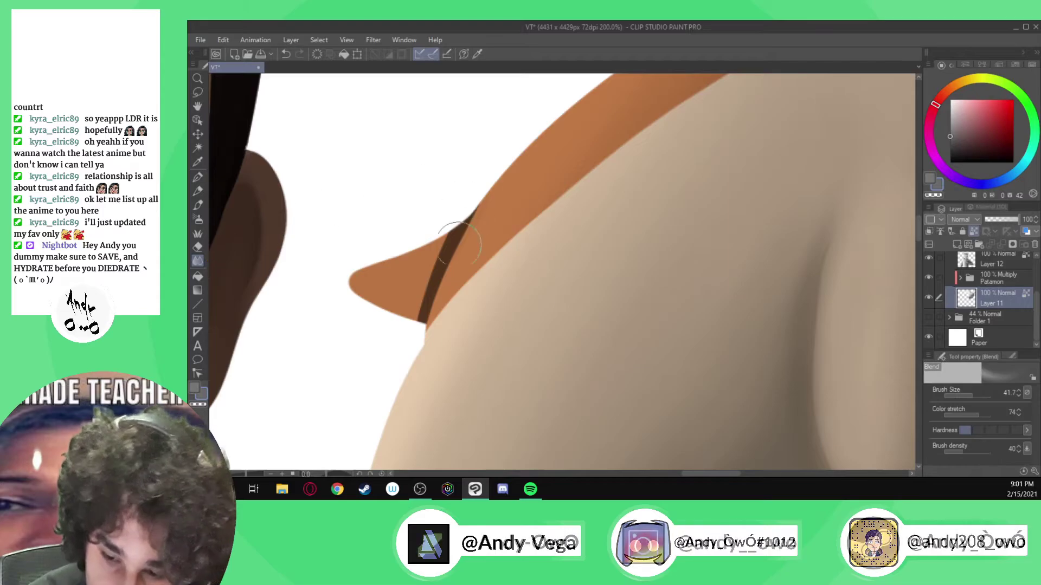
{"action": "mouse_move", "coordinate": [428, 239]}
{"action": "left_mouse_down"}
{"action": "mouse_move", "coordinate": [442, 278]}
{"action": "mouse_move", "coordinate": [430, 257]}
{"action": "mouse_move", "coordinate": [460, 211]}
{"action": "mouse_move", "coordinate": [413, 325]}
{"action": "mouse_move", "coordinate": [472, 207]}
{"action": "left_mouse_up"}
{"action": "left_click_drag", "start_coordinate": [408, 340], "coordinate": [454, 197]}
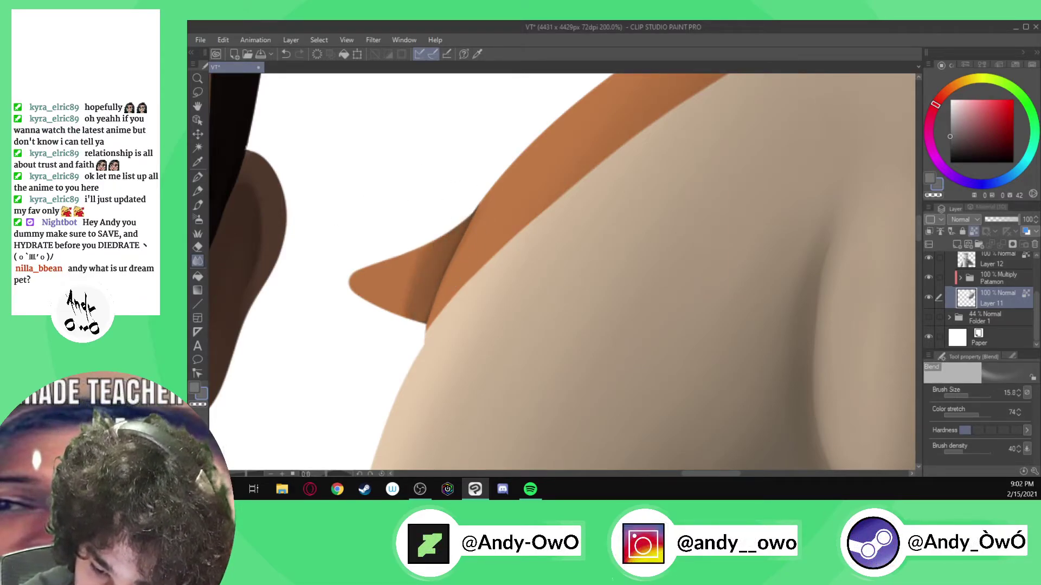
{"action": "left_click_drag", "start_coordinate": [417, 317], "coordinate": [467, 207]}
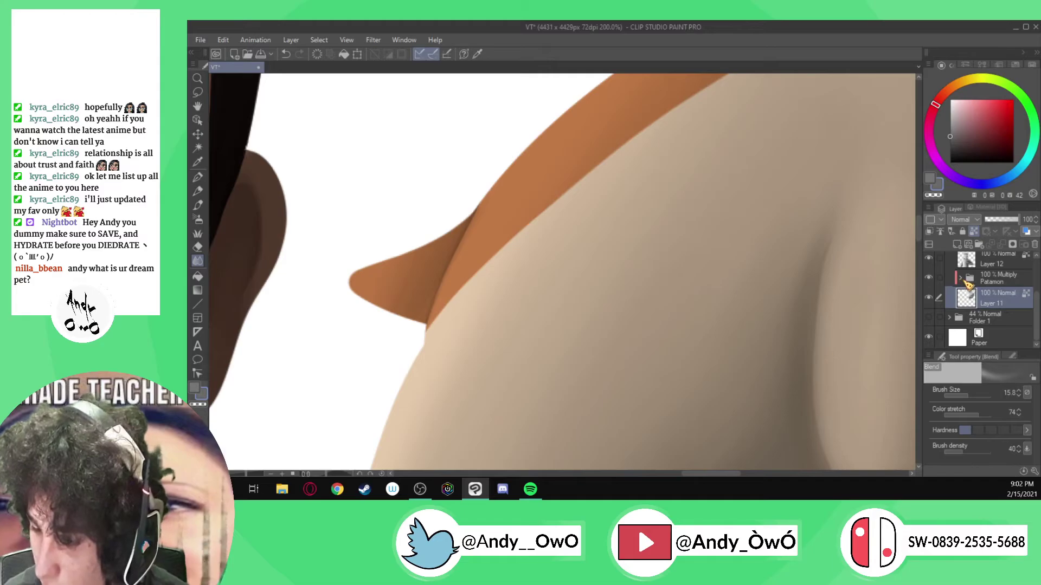
- Select Layer 10 in the Patamon folder and set the Blend brush size to 28.2
{"action": "left_click", "coordinate": [960, 279]}
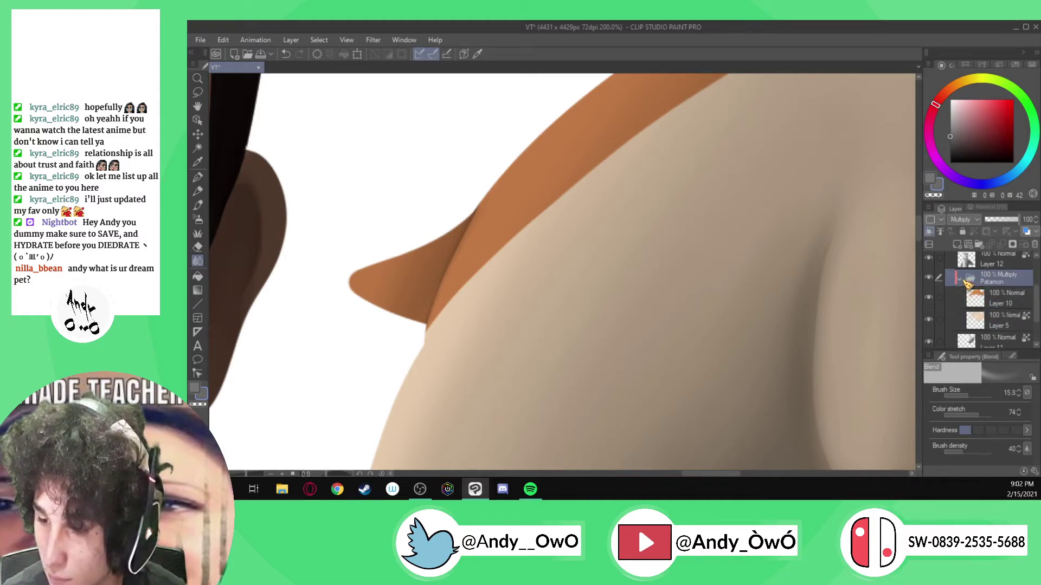
{"action": "left_click", "coordinate": [1002, 296]}
{"action": "left_click_drag", "start_coordinate": [446, 249], "coordinate": [435, 236], "text": "ctrl+alt"}
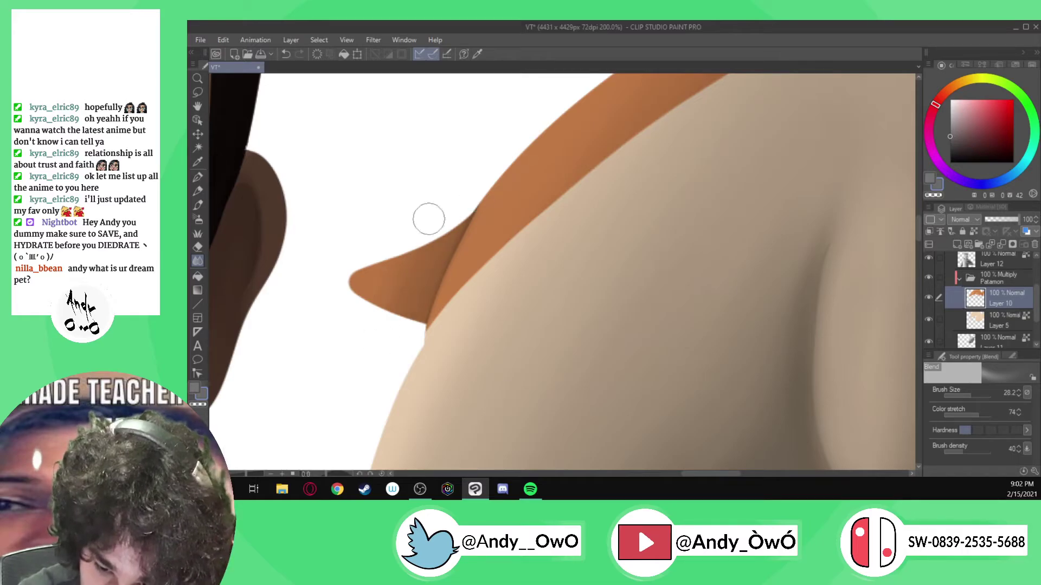
{"action": "scroll", "coordinate": [344, 288], "scroll_direction": "down", "scroll_amount": 3}
{"action": "scroll", "coordinate": [344, 287], "scroll_direction": "down", "scroll_amount": 2}
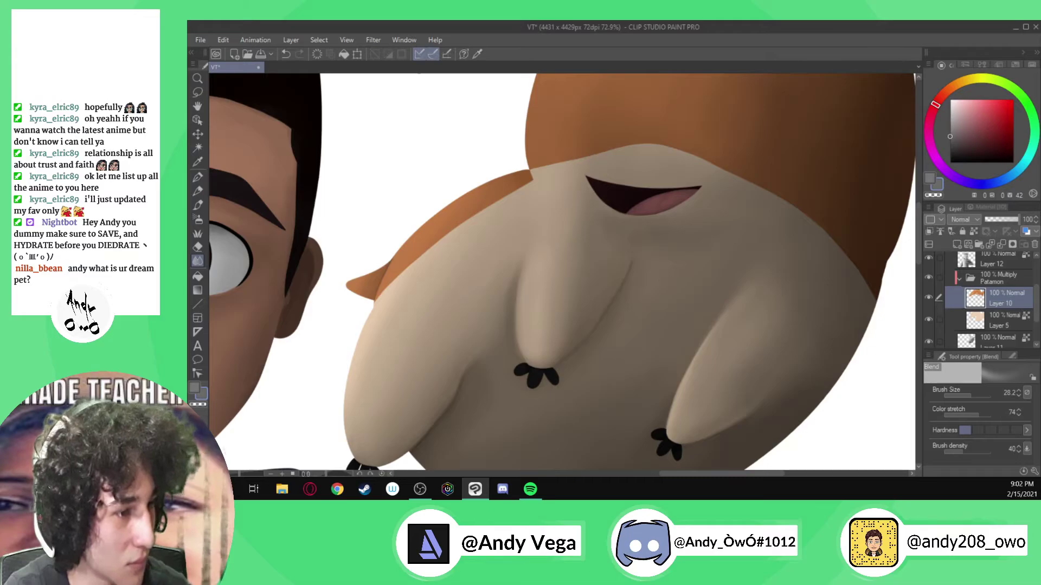
{"action": "key", "text": "alt+Tab"}
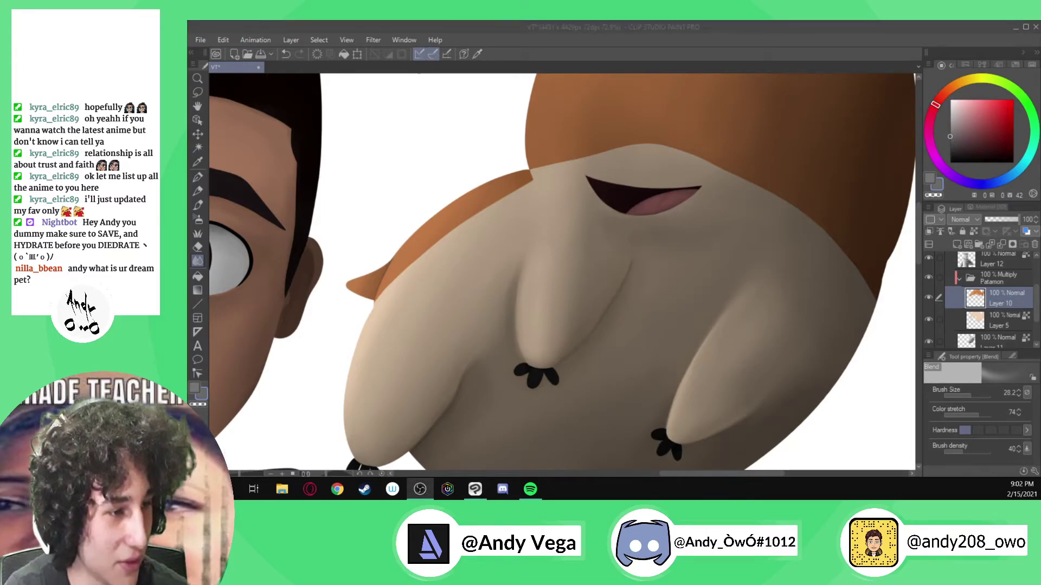
{"action": "scroll", "coordinate": [267, 416], "scroll_direction": "down", "scroll_amount": 6}
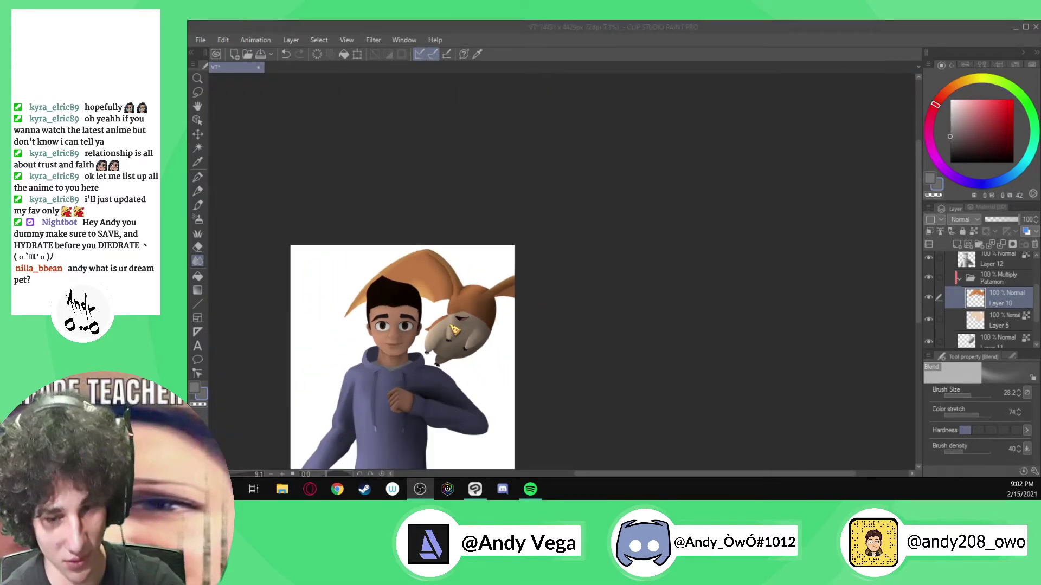
{"action": "scroll", "coordinate": [370, 357], "scroll_direction": "up", "scroll_amount": 6}
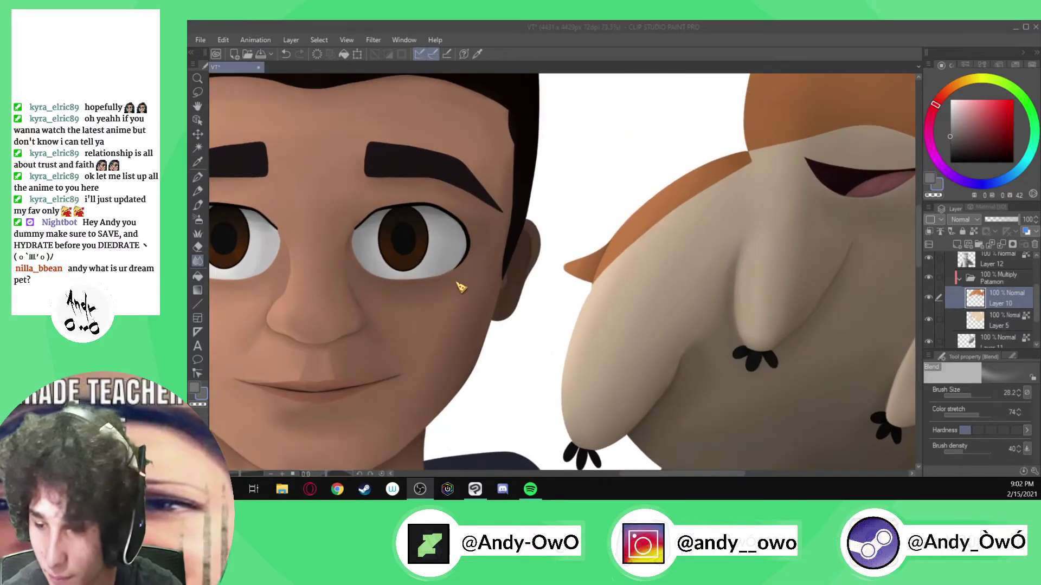
- Hide the Patamon folder, sample a light tone from the body on Layer 11, and paint the tail's upper edge with the G-pen at size 13.1
{"action": "left_click", "coordinate": [959, 279]}
{"action": "left_click", "coordinate": [995, 293]}
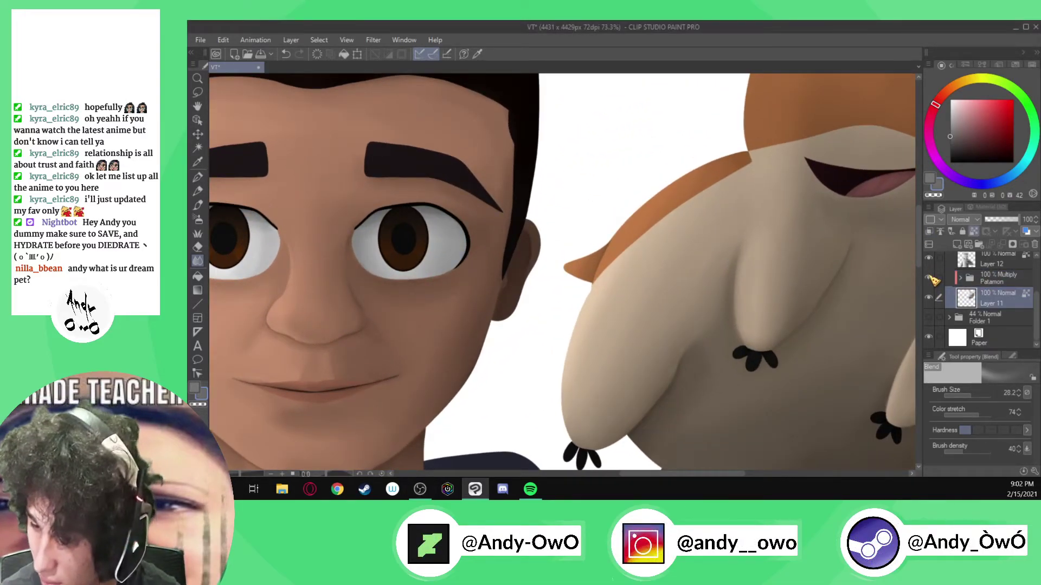
{"action": "left_click", "coordinate": [929, 279]}
{"action": "key", "text": "i"}
{"action": "left_click", "coordinate": [644, 208]}
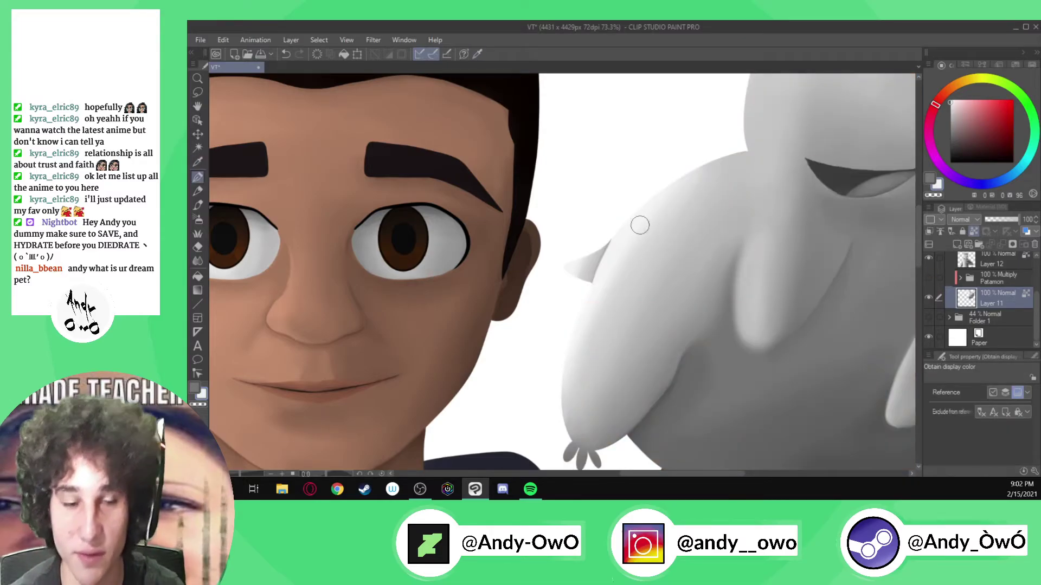
{"action": "key", "text": "p"}
{"action": "scroll", "coordinate": [547, 256], "scroll_direction": "up", "scroll_amount": 4}
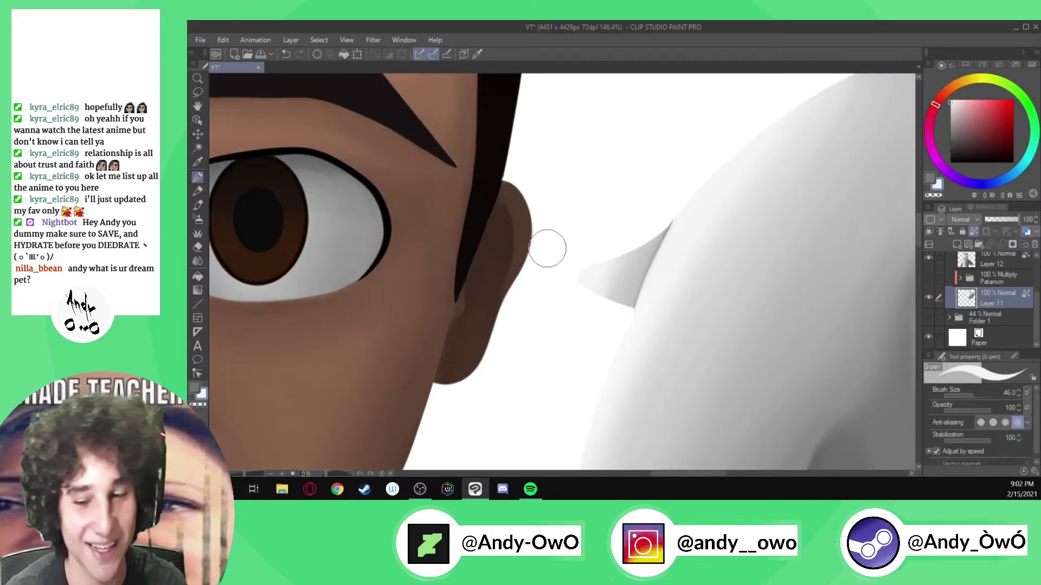
{"action": "scroll", "coordinate": [548, 247], "scroll_direction": "up", "scroll_amount": 3}
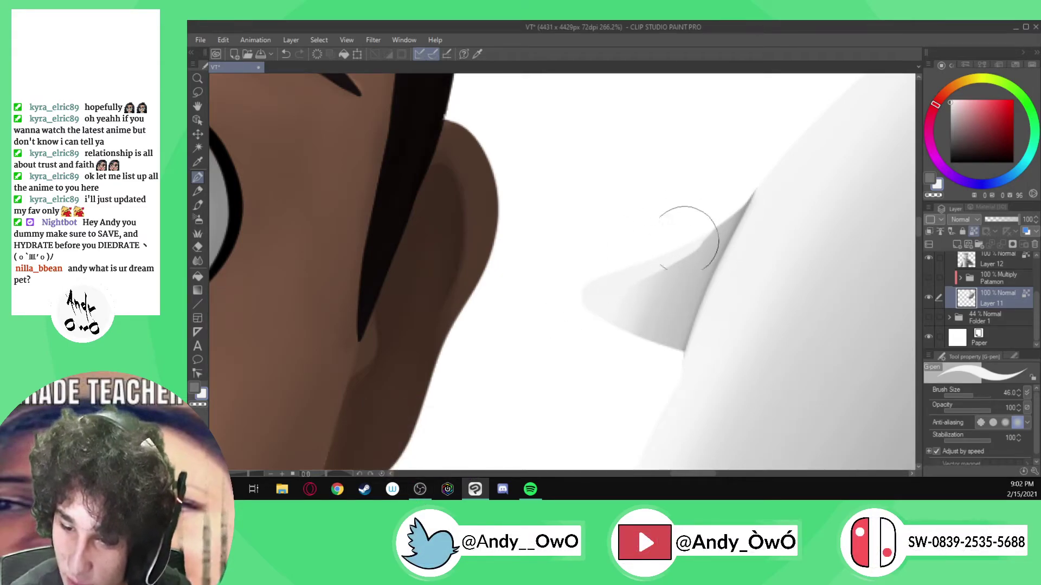
{"action": "mouse_move", "coordinate": [698, 264]}
{"action": "left_mouse_down", "text": "ctrl+alt"}
{"action": "mouse_move", "coordinate": [674, 253]}
{"action": "mouse_move", "coordinate": [670, 262]}
{"action": "left_mouse_up", "text": "ctrl+alt"}
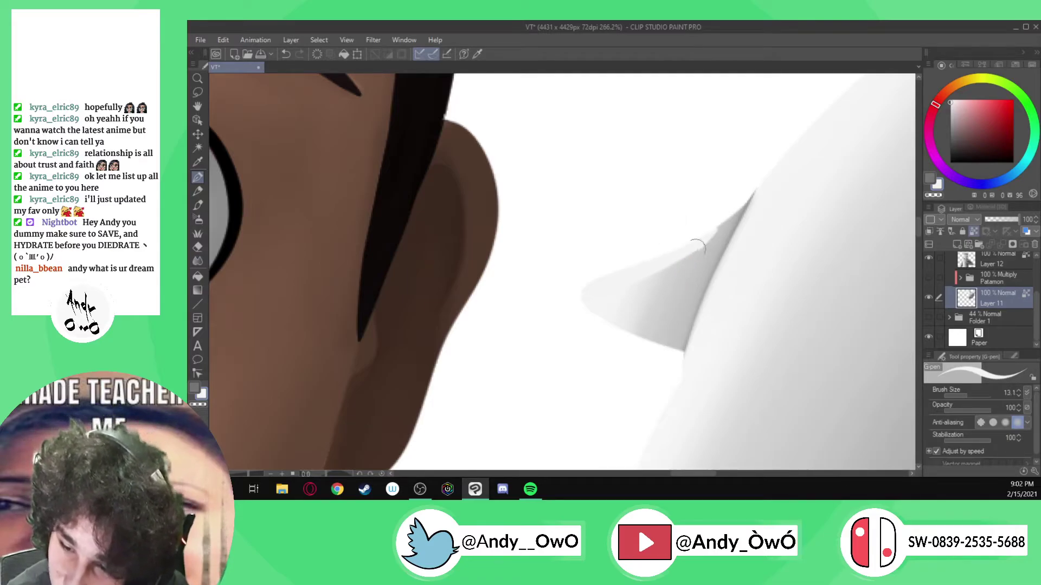
- Blend the highlight along the tail's upper edge at sizes 11 and 20.8, and show the Patamon folder again
{"action": "left_click", "coordinate": [198, 260]}
{"action": "left_click_drag", "start_coordinate": [713, 269], "coordinate": [688, 258]}
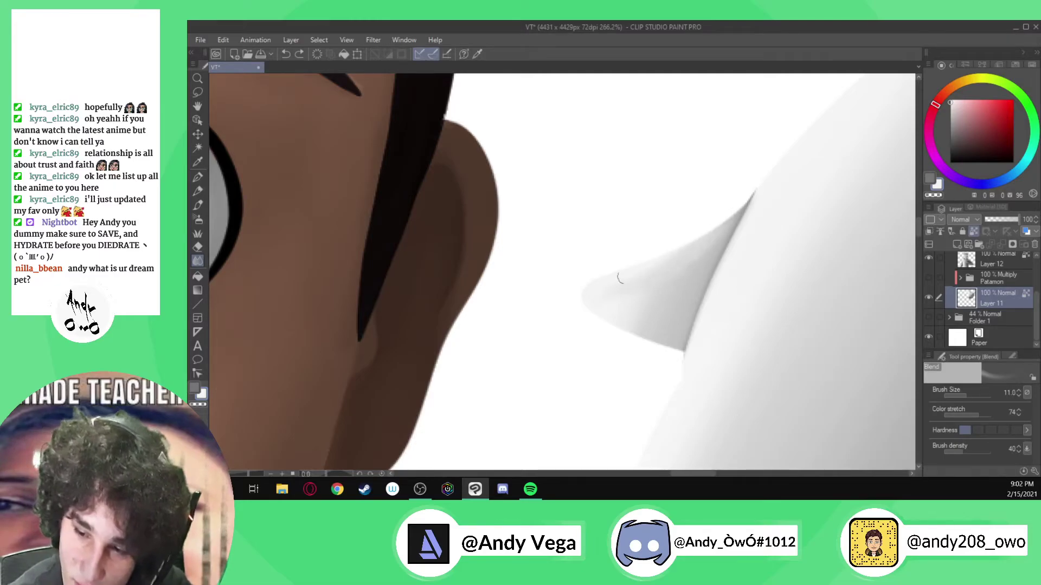
{"action": "mouse_move", "coordinate": [583, 302]}
{"action": "left_mouse_down"}
{"action": "mouse_move", "coordinate": [615, 297]}
{"action": "mouse_move", "coordinate": [714, 221]}
{"action": "left_mouse_up"}
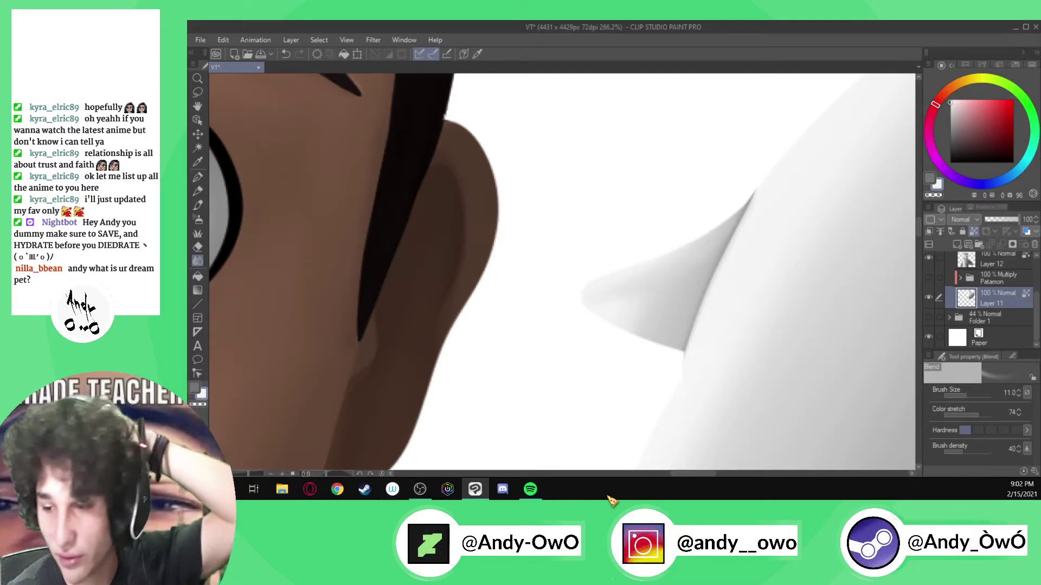
{"action": "left_click", "coordinate": [929, 278]}
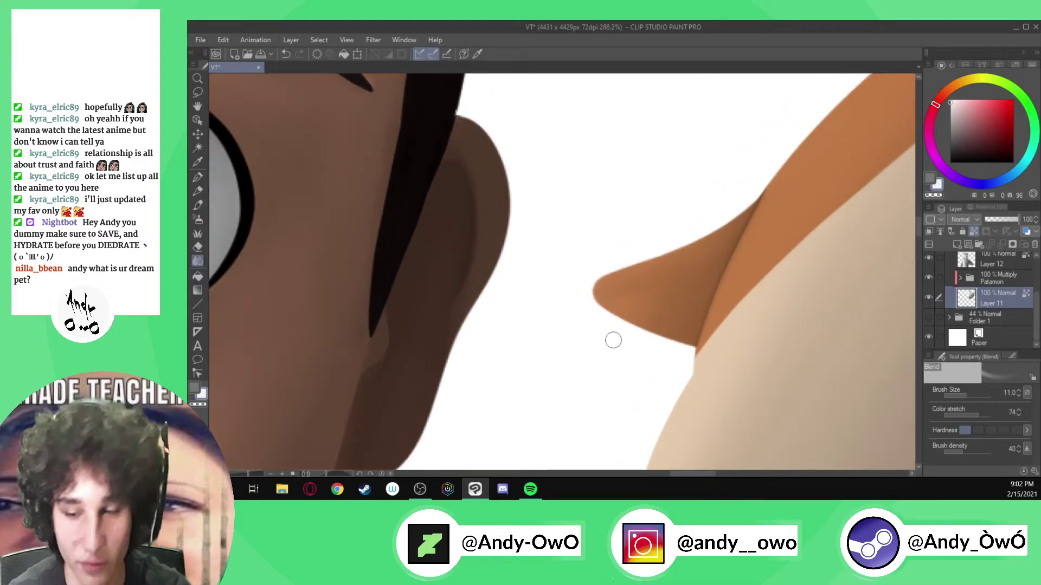
{"action": "left_click_drag", "start_coordinate": [682, 295], "coordinate": [671, 282], "text": "ctrl+alt"}
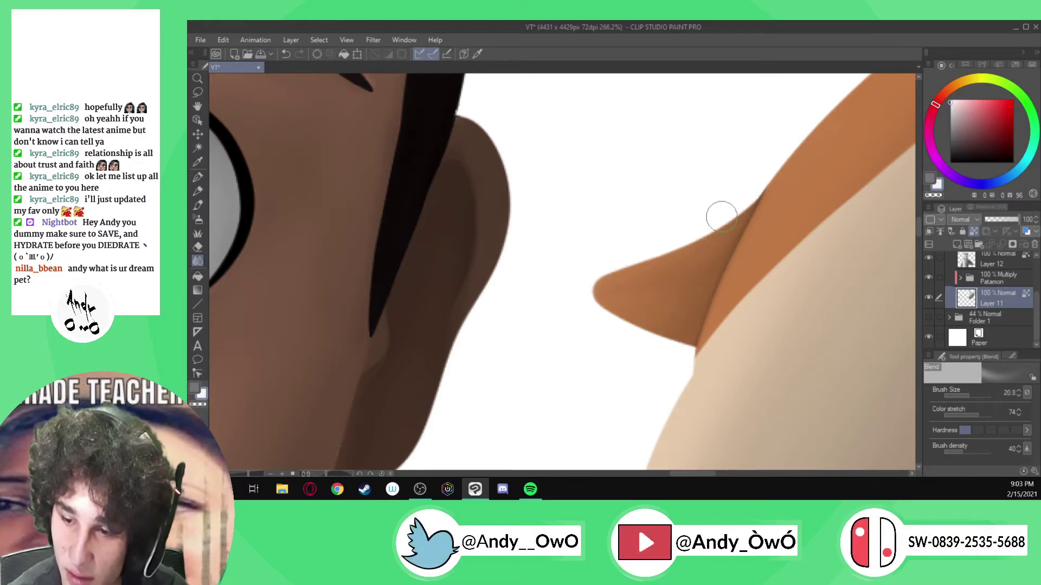
- Examine the shaded tail and Patamon's head and mouth against the whole illustration
{"action": "scroll", "coordinate": [556, 326], "scroll_direction": "down", "scroll_amount": 6}
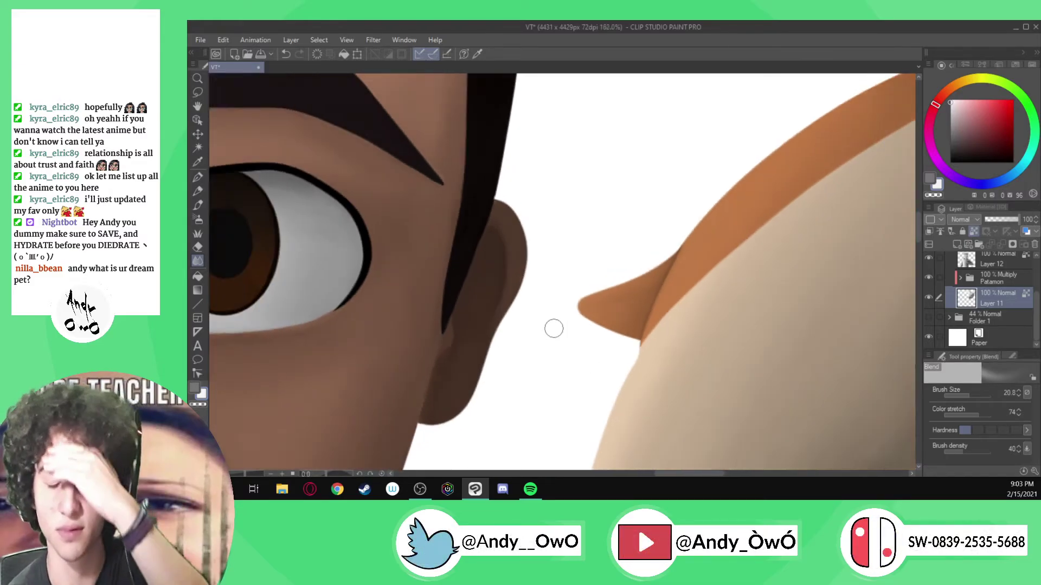
{"action": "scroll", "coordinate": [556, 325], "scroll_direction": "down", "scroll_amount": 3}
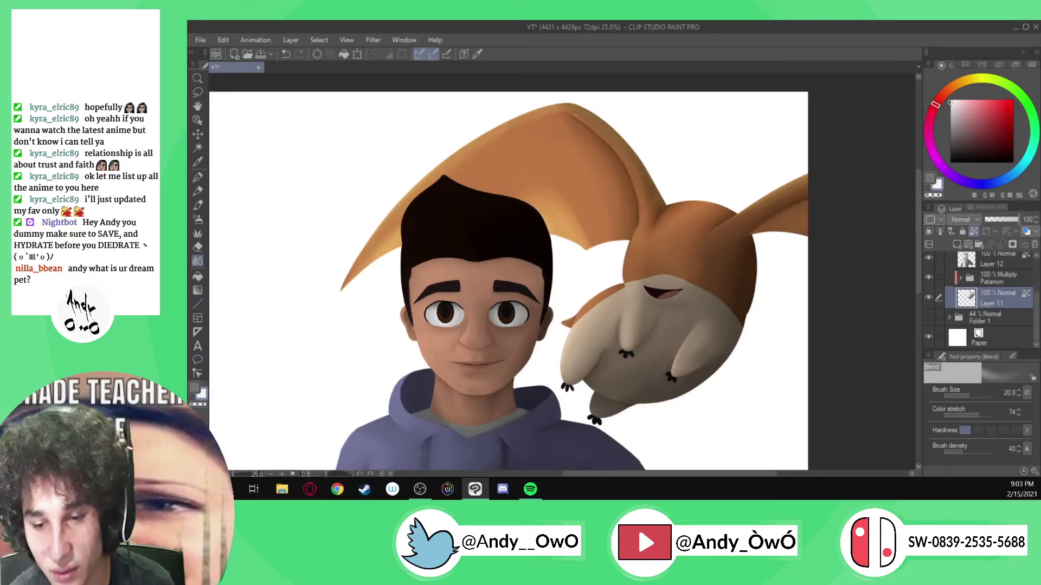
{"action": "scroll", "coordinate": [659, 270], "scroll_direction": "up", "scroll_amount": 4}
{"action": "scroll", "coordinate": [659, 270], "scroll_direction": "up", "scroll_amount": 2}
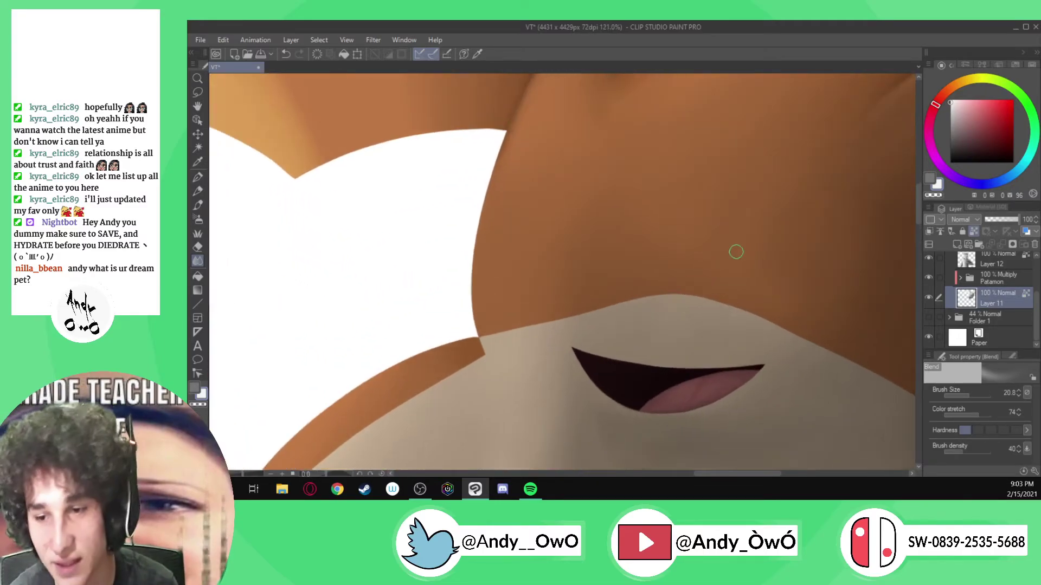
{"action": "scroll", "coordinate": [672, 271], "scroll_direction": "down", "scroll_amount": 4}
{"action": "scroll", "coordinate": [683, 269], "scroll_direction": "up", "scroll_amount": 4}
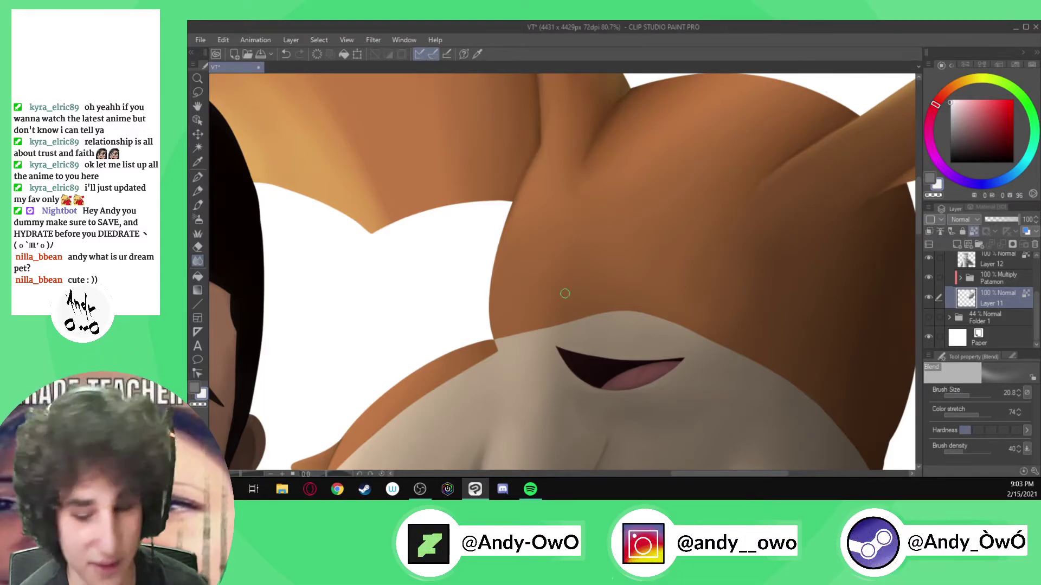
{"action": "scroll", "coordinate": [565, 294], "scroll_direction": "down", "scroll_amount": 5}
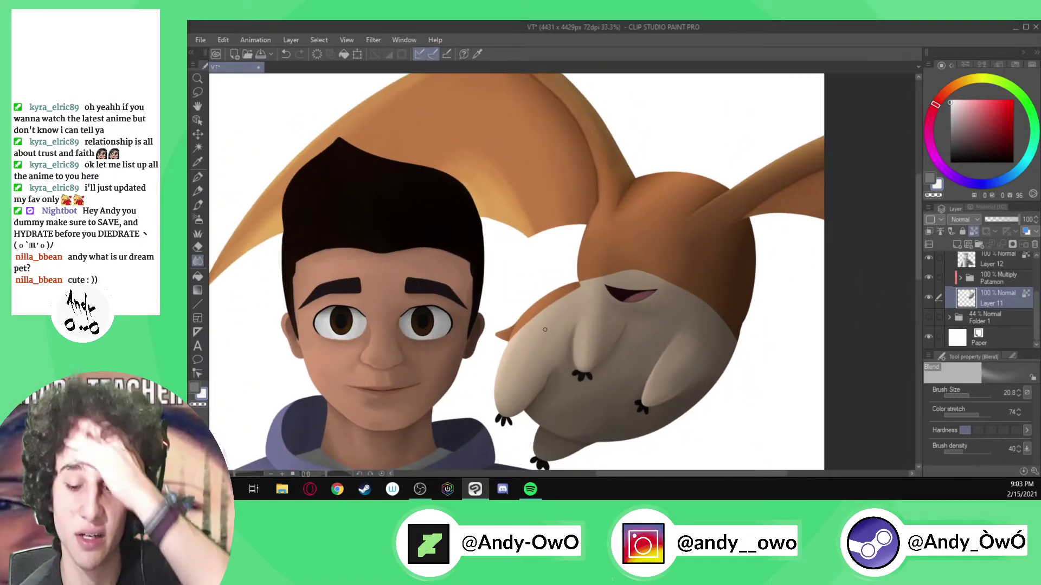
{"action": "scroll", "coordinate": [544, 330], "scroll_direction": "down", "scroll_amount": 1}
{"action": "scroll", "coordinate": [431, 219], "scroll_direction": "up", "scroll_amount": 1}
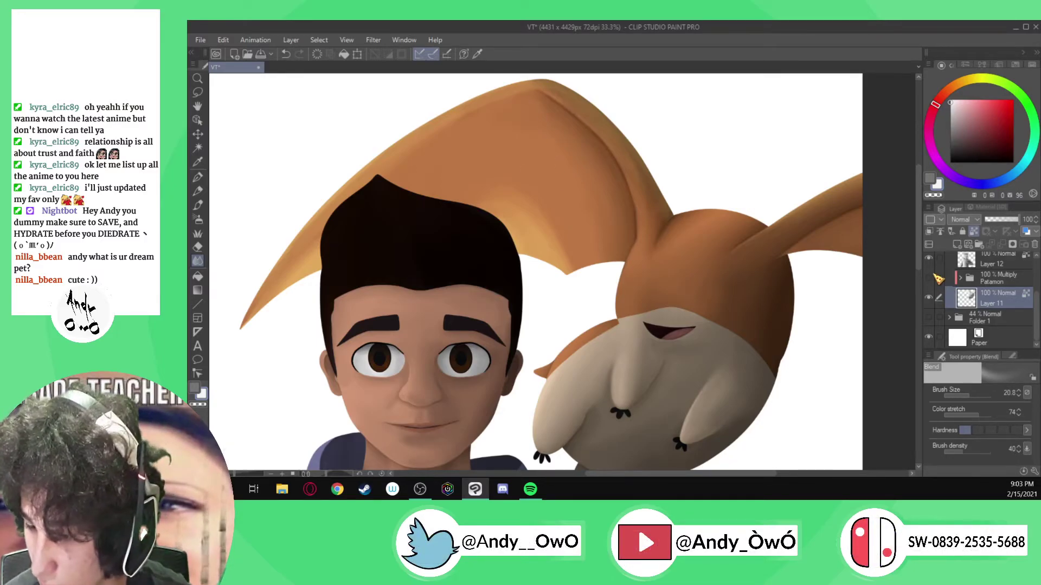
- Hide the Patamon folder, add a clipped layer above Layer 11, and sample the dark grey of the creature's mouth
{"action": "left_click", "coordinate": [928, 278]}
{"action": "key", "text": "p"}
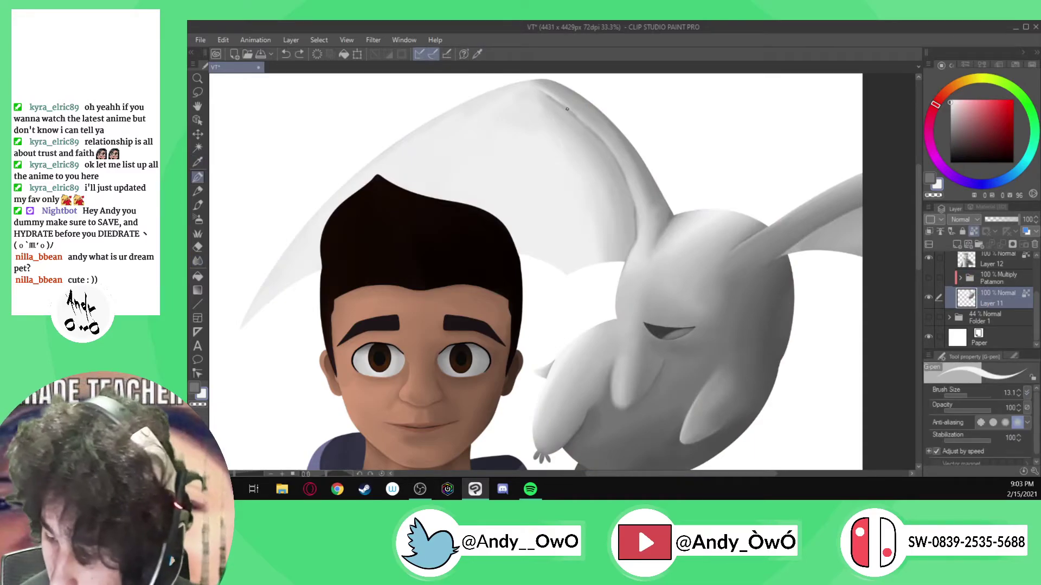
{"action": "left_click", "coordinate": [968, 245]}
{"action": "left_click", "coordinate": [658, 329], "text": "alt"}
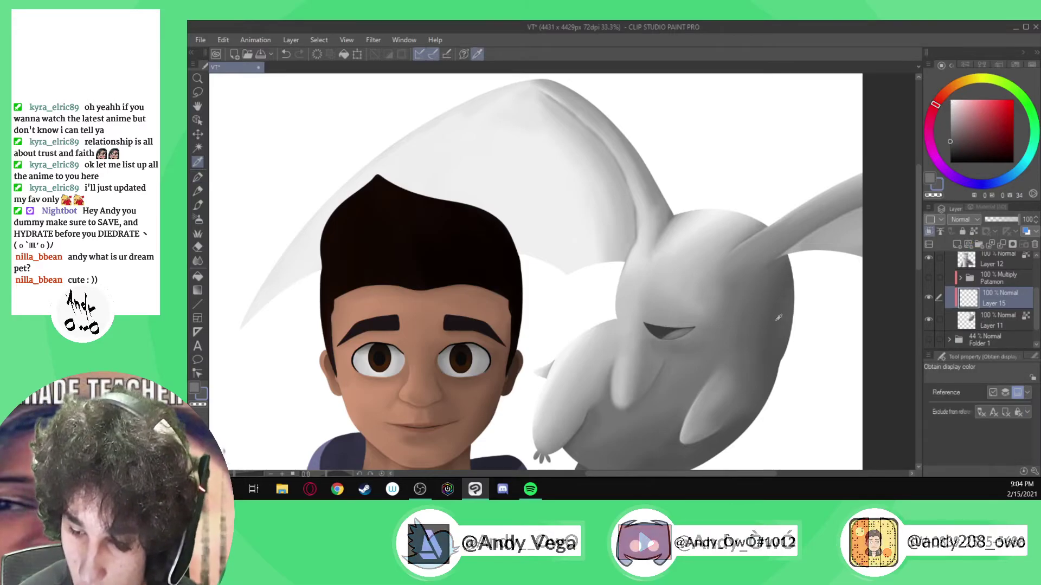
- Select the dp line marker and try a dark grey rib stroke down from the wing's peak at brush size 17.9
{"action": "left_click", "coordinate": [1012, 356]}
{"action": "left_click", "coordinate": [982, 370]}
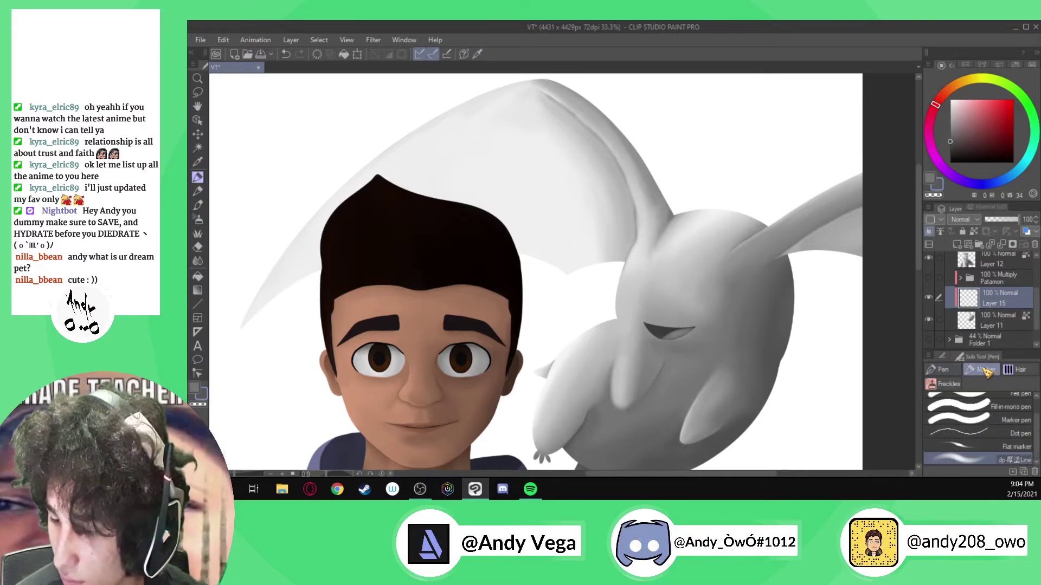
{"action": "left_click", "coordinate": [946, 357]}
{"action": "left_click_drag", "start_coordinate": [972, 393], "coordinate": [972, 398]}
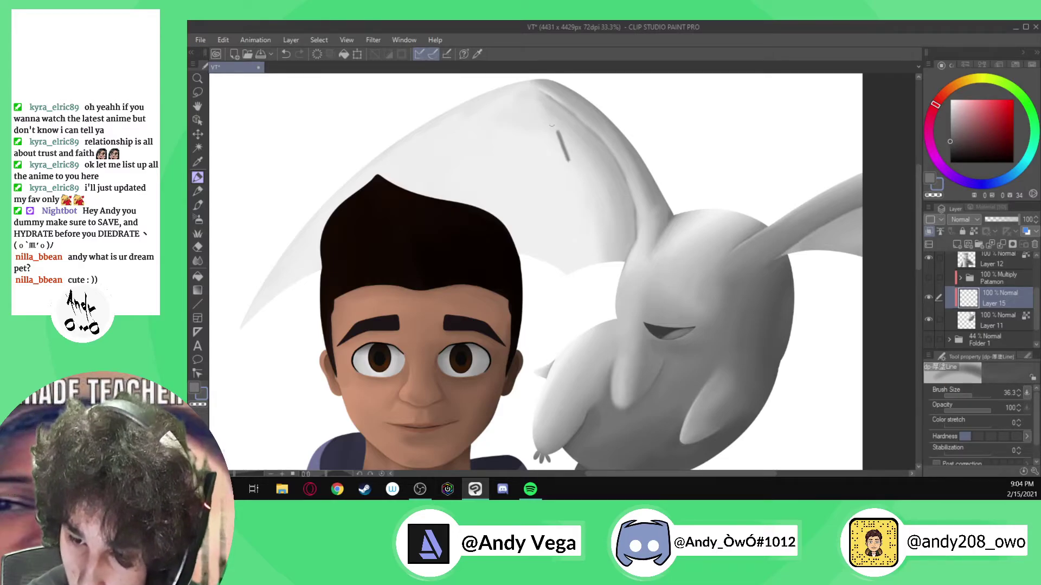
{"action": "left_click", "coordinate": [971, 396]}
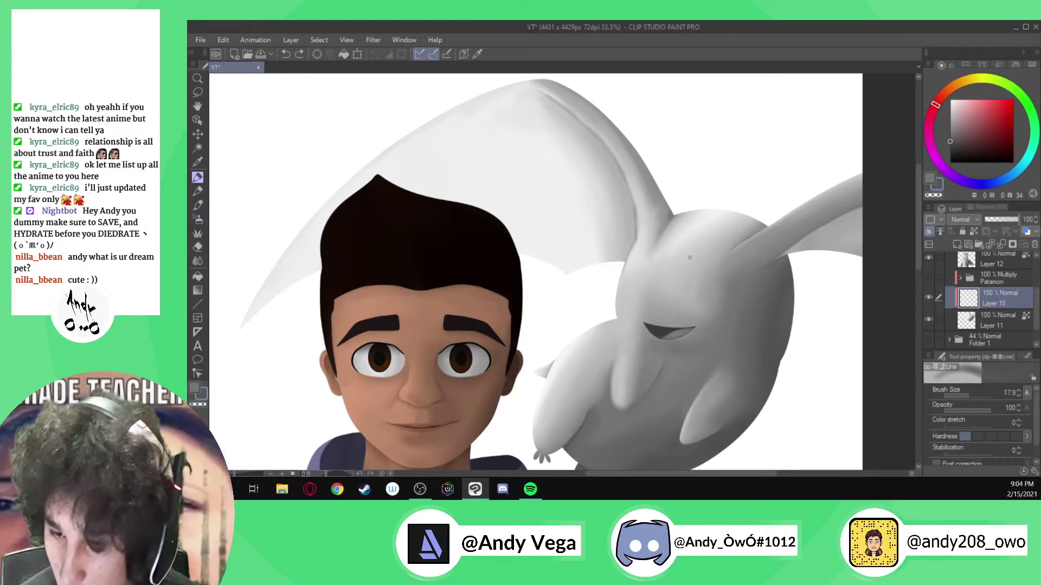
{"action": "left_click_drag", "start_coordinate": [543, 97], "coordinate": [561, 138]}
- Undo the trial stroke, then in a lighter grey at size 26.0 draw two ribs from the wing's peak and a line along its upper edge
{"action": "left_click", "coordinate": [950, 133]}
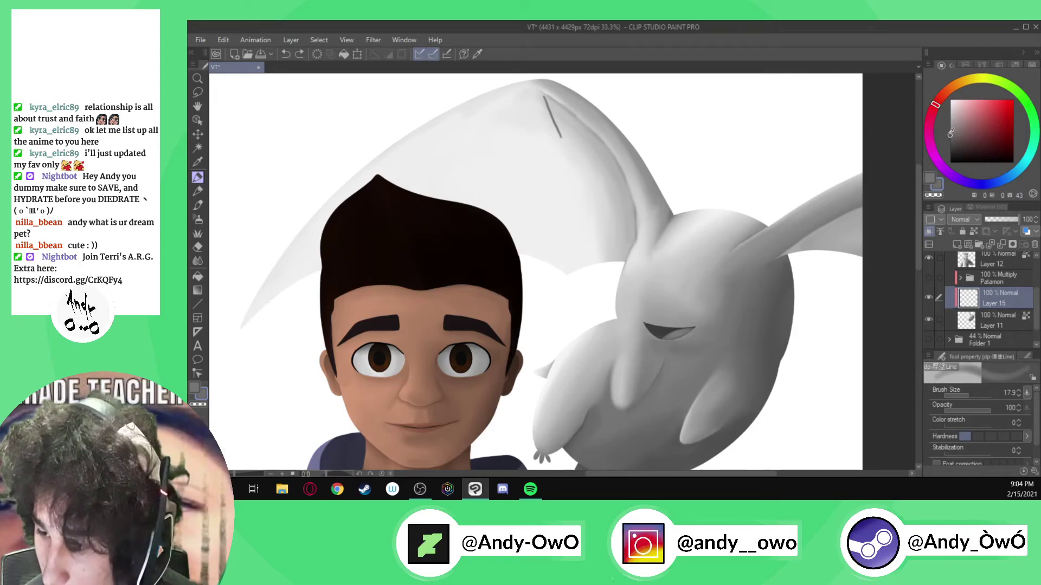
{"action": "key", "text": "]"}
{"action": "left_click", "coordinate": [949, 128]}
{"action": "key", "text": "ctrl+z"}
{"action": "left_click_drag", "start_coordinate": [546, 99], "coordinate": [576, 251]}
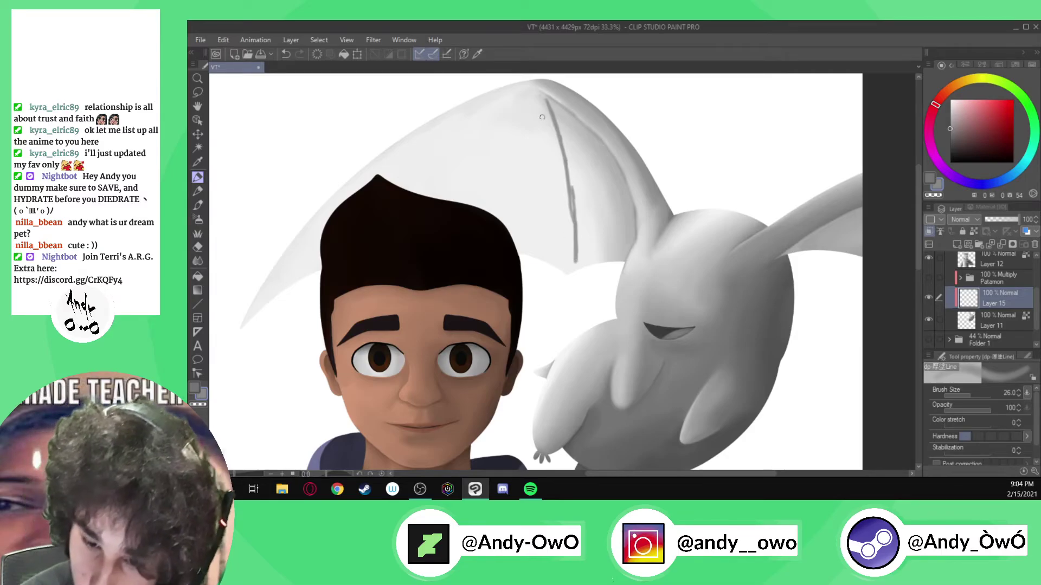
{"action": "left_click_drag", "start_coordinate": [544, 101], "coordinate": [458, 199]}
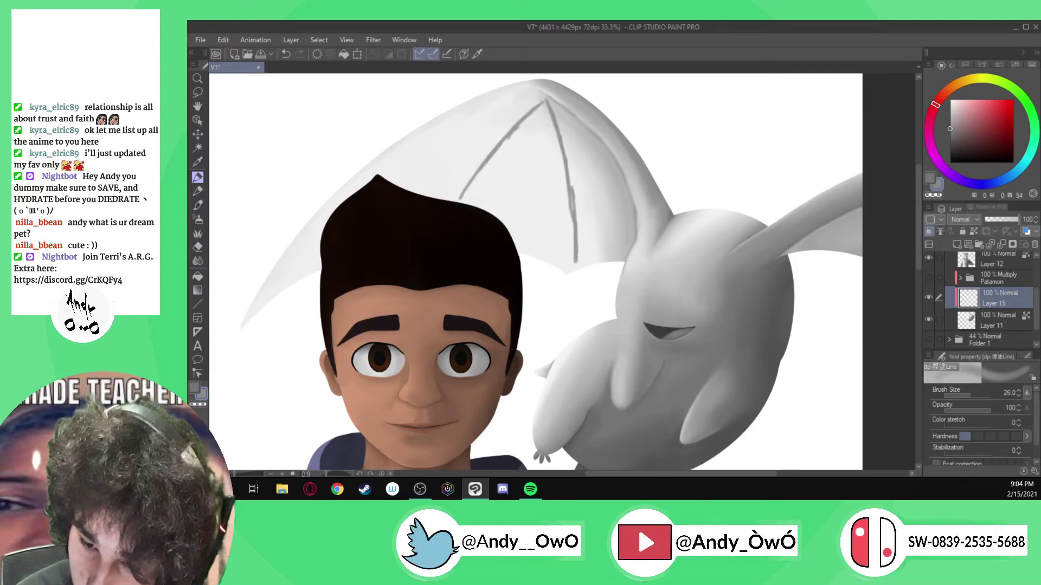
{"action": "left_click_drag", "start_coordinate": [509, 137], "coordinate": [460, 203]}
{"action": "left_click_drag", "start_coordinate": [540, 107], "coordinate": [445, 241]}
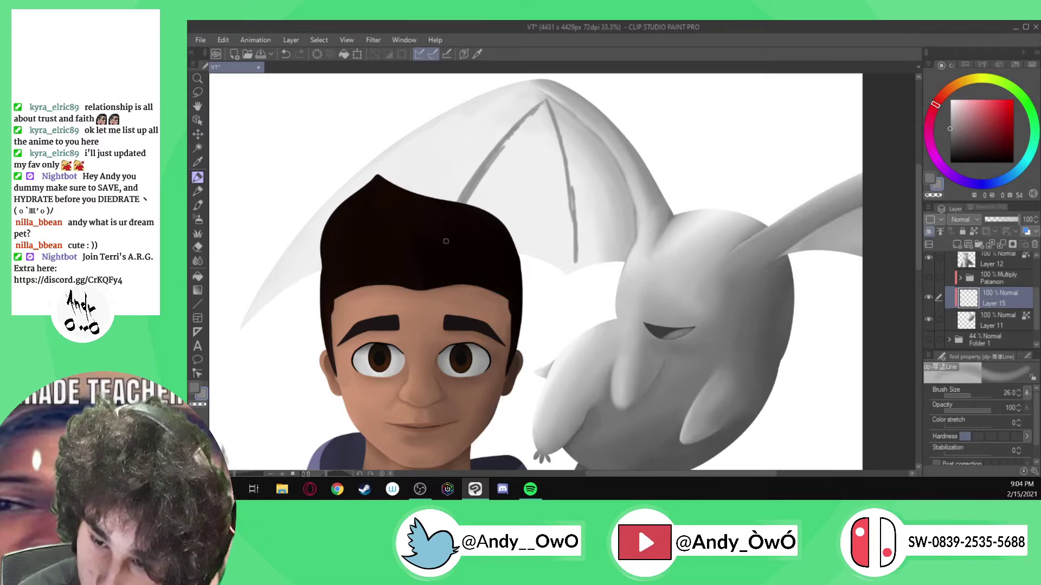
{"action": "mouse_move", "coordinate": [241, 328]}
{"action": "left_mouse_down"}
{"action": "mouse_move", "coordinate": [304, 235]}
{"action": "mouse_move", "coordinate": [369, 173]}
{"action": "mouse_move", "coordinate": [463, 111]}
{"action": "mouse_move", "coordinate": [518, 91]}
{"action": "left_mouse_up"}
{"action": "key", "text": "ctrl+z"}
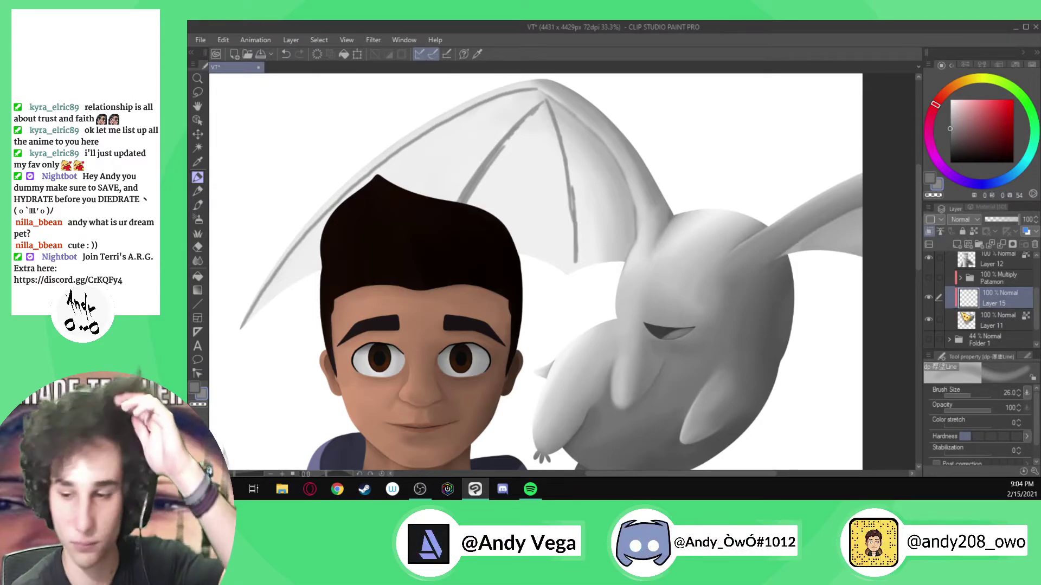
- Show the Patamon folder and blend the wing's two ribs into the membrane at brush sizes 50.8, 25.4 and 90.9
{"action": "left_click", "coordinate": [928, 278]}
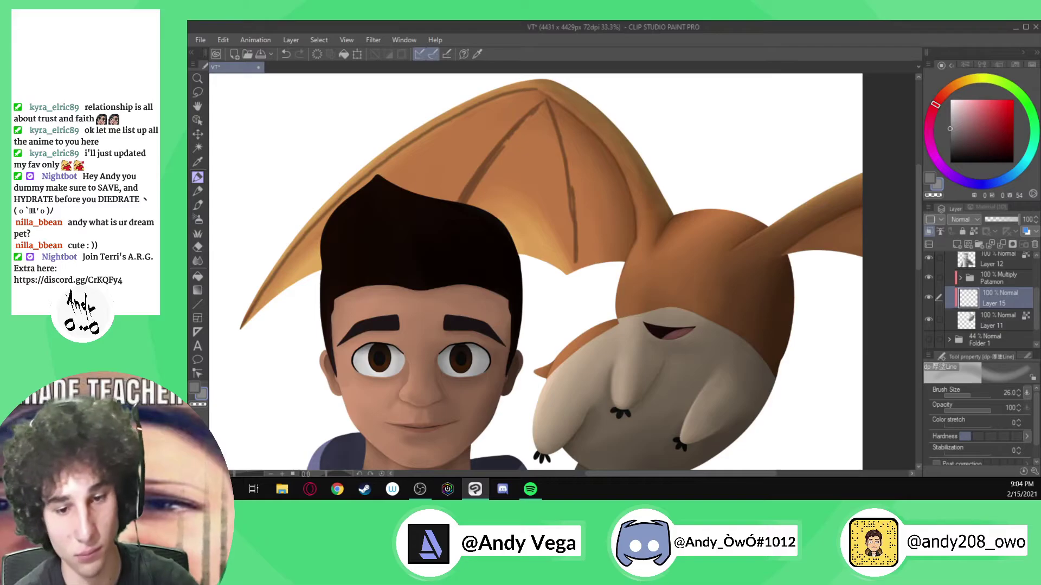
{"action": "left_click", "coordinate": [197, 261]}
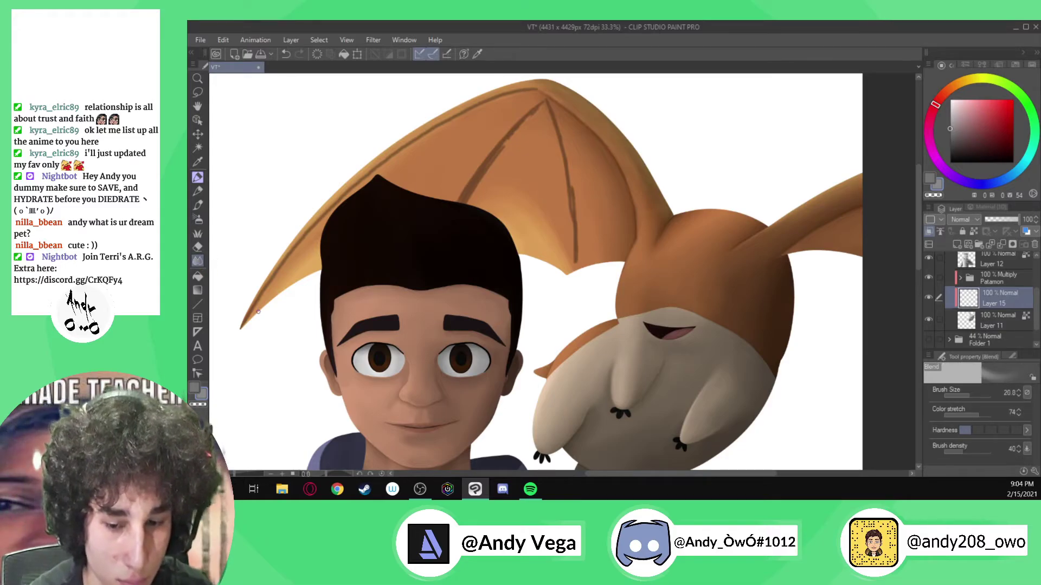
{"action": "key", "text": "bracketright"}
{"action": "key", "text": "bracketright"}
{"action": "key", "text": "bracketright"}
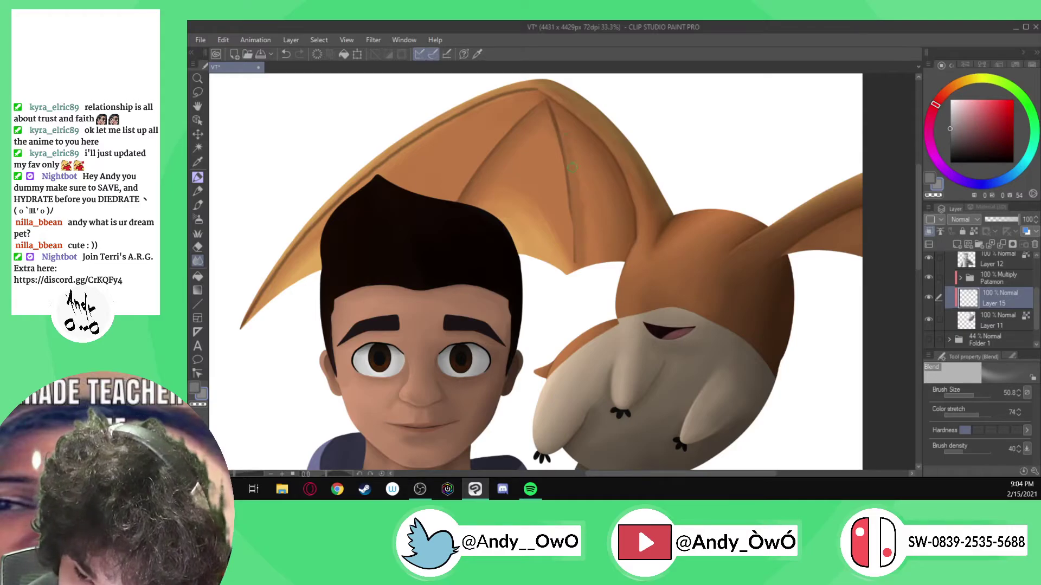
{"action": "left_click_drag", "start_coordinate": [564, 122], "coordinate": [553, 109], "text": "ctrl+alt"}
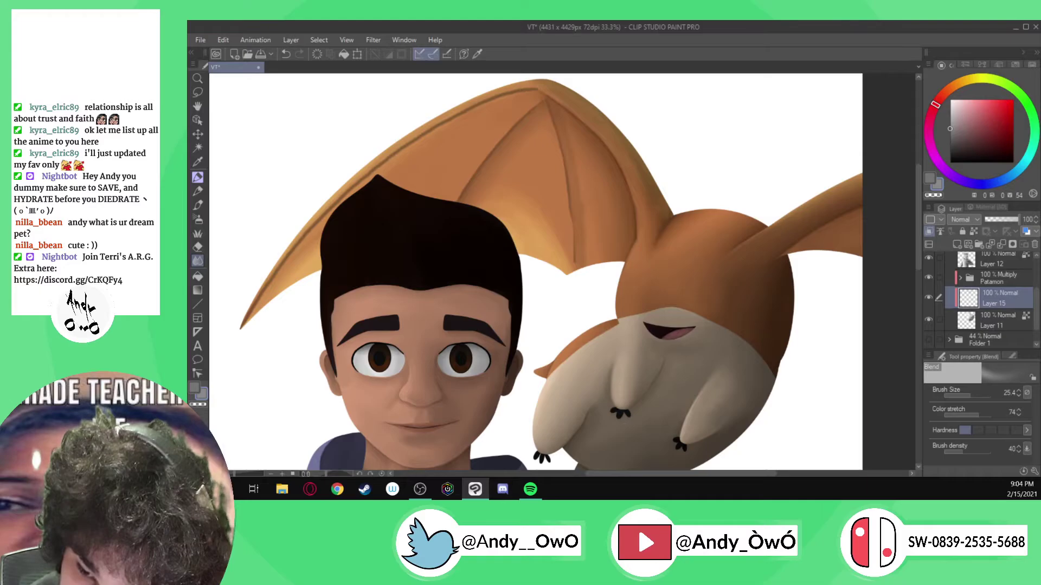
{"action": "left_click_drag", "start_coordinate": [576, 167], "coordinate": [575, 153], "text": "ctrl+alt"}
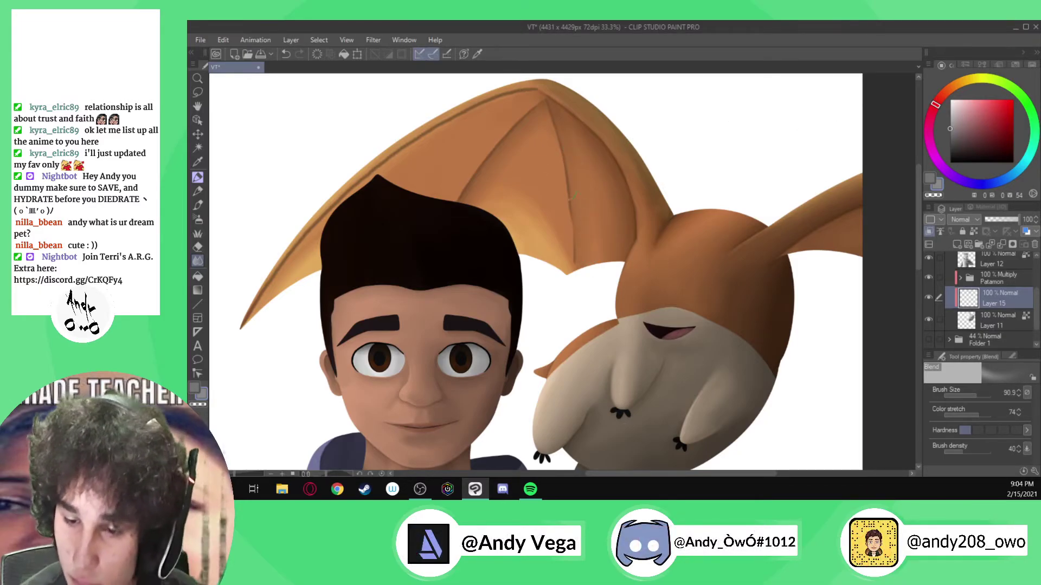
- Soften the dark line along the wing's upper edge and tip with the Blend tool at sizes 30.4, 76.9 and 32.2
{"action": "left_click_drag", "start_coordinate": [256, 320], "coordinate": [291, 257], "text": "ctrl+alt"}
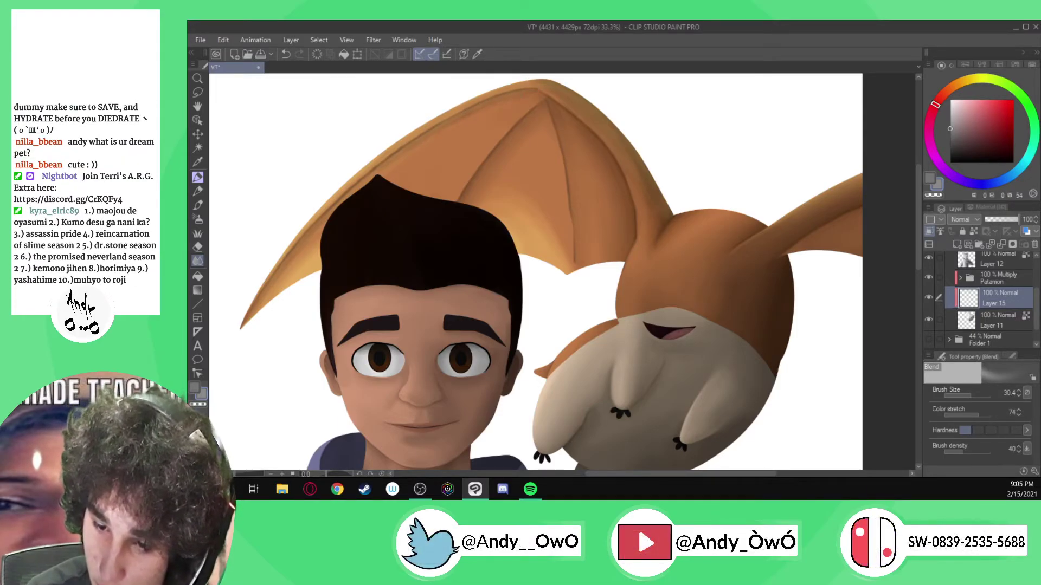
{"action": "left_click_drag", "start_coordinate": [457, 122], "coordinate": [501, 112]}
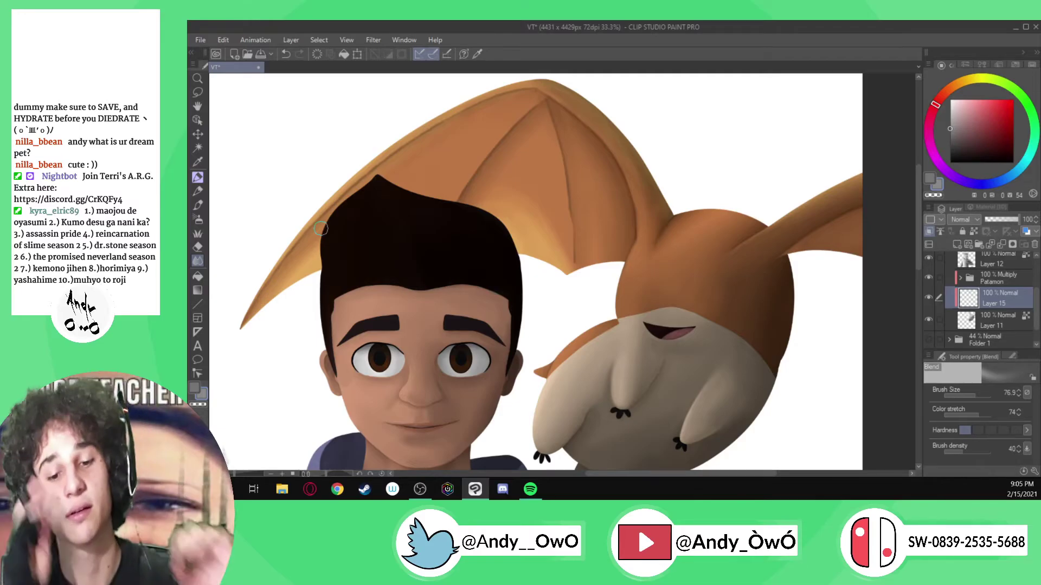
{"action": "scroll", "coordinate": [264, 224], "scroll_direction": "up", "scroll_amount": 1}
{"action": "left_click_drag", "start_coordinate": [276, 322], "coordinate": [265, 322]}
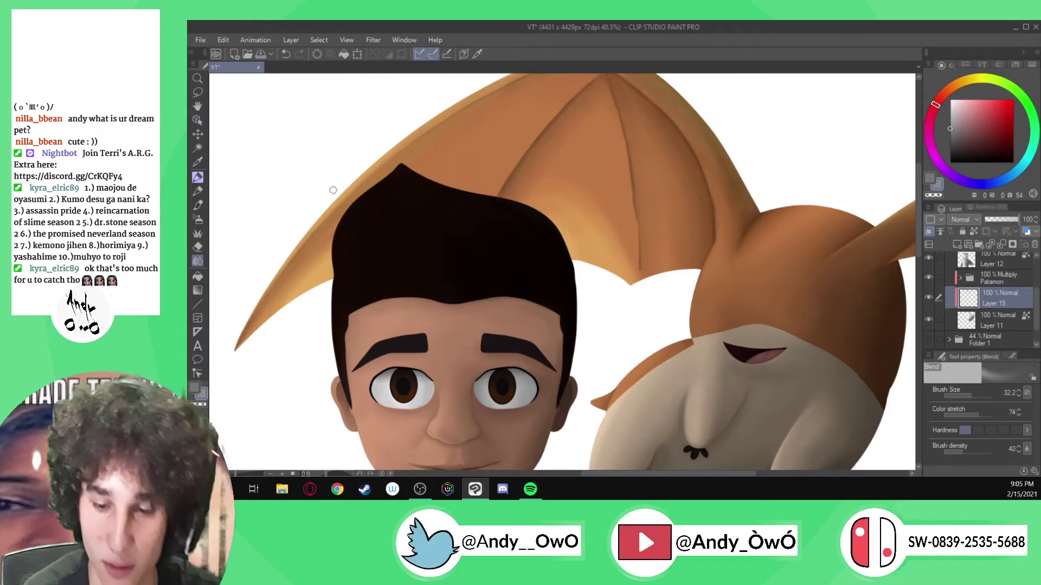
- Blend the shading between the wing's ribs and upper edge more smoothly at brush sizes 41.8 and 52.9
{"action": "scroll", "coordinate": [329, 218], "scroll_direction": "down", "scroll_amount": 3}
{"action": "scroll", "coordinate": [397, 124], "scroll_direction": "up", "scroll_amount": 4}
{"action": "scroll", "coordinate": [396, 124], "scroll_direction": "up", "scroll_amount": 1}
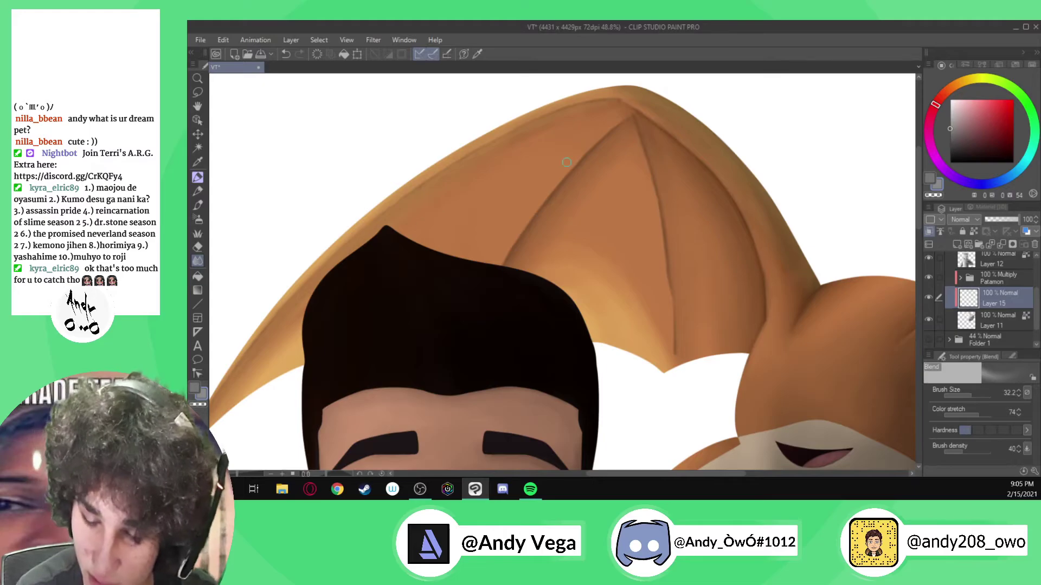
{"action": "key", "text": "]"}
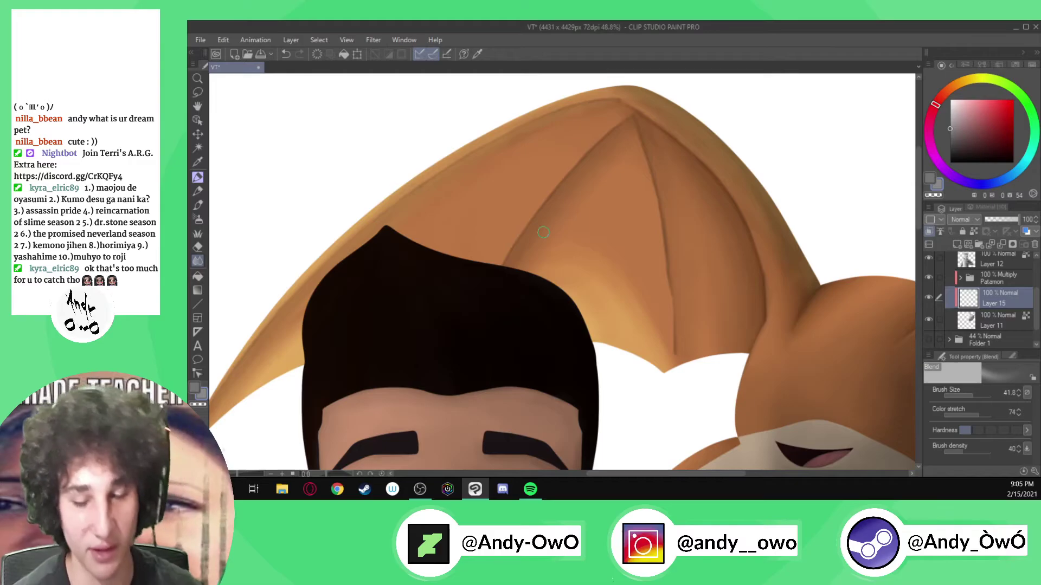
{"action": "key", "text": "]"}
{"action": "key", "text": "]"}
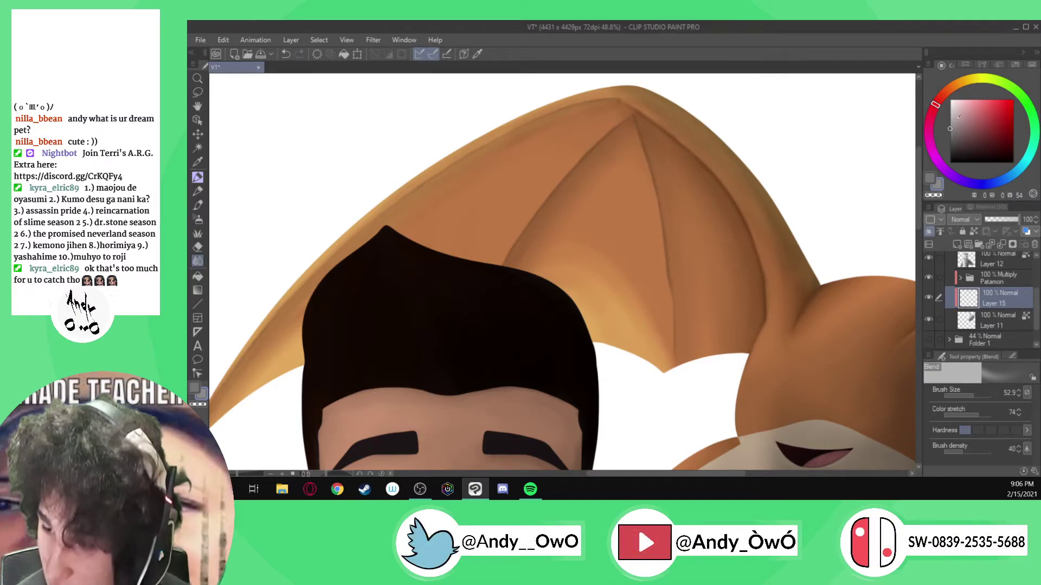
- Choose white and paint thin highlights along the wing's two ribs with the line pen at size 21.0
{"action": "left_click", "coordinate": [946, 91]}
{"action": "left_click_drag", "start_coordinate": [981, 124], "coordinate": [948, 99]}
{"action": "key", "text": "p"}
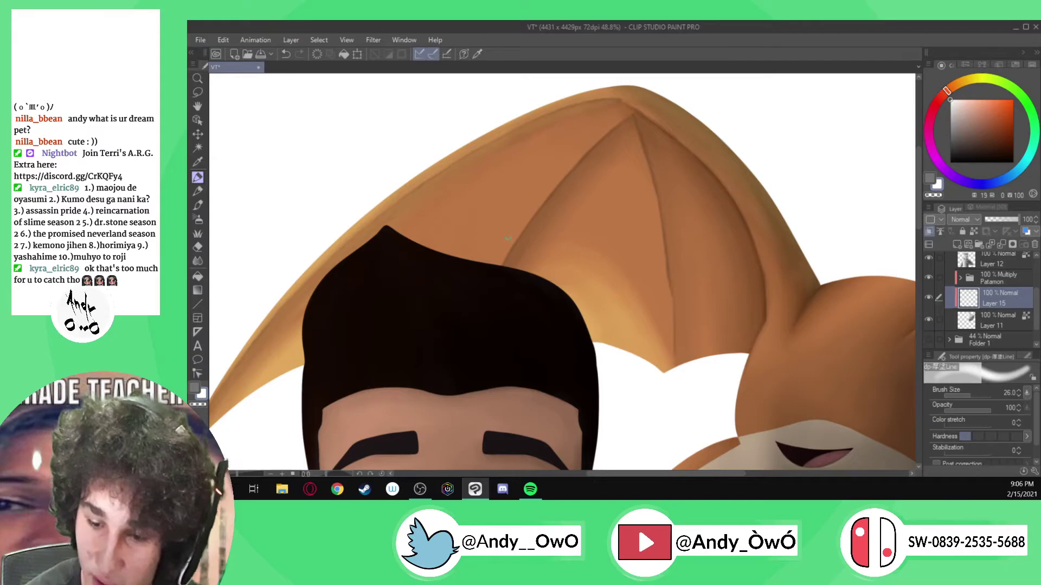
{"action": "key", "text": "ctrl+z"}
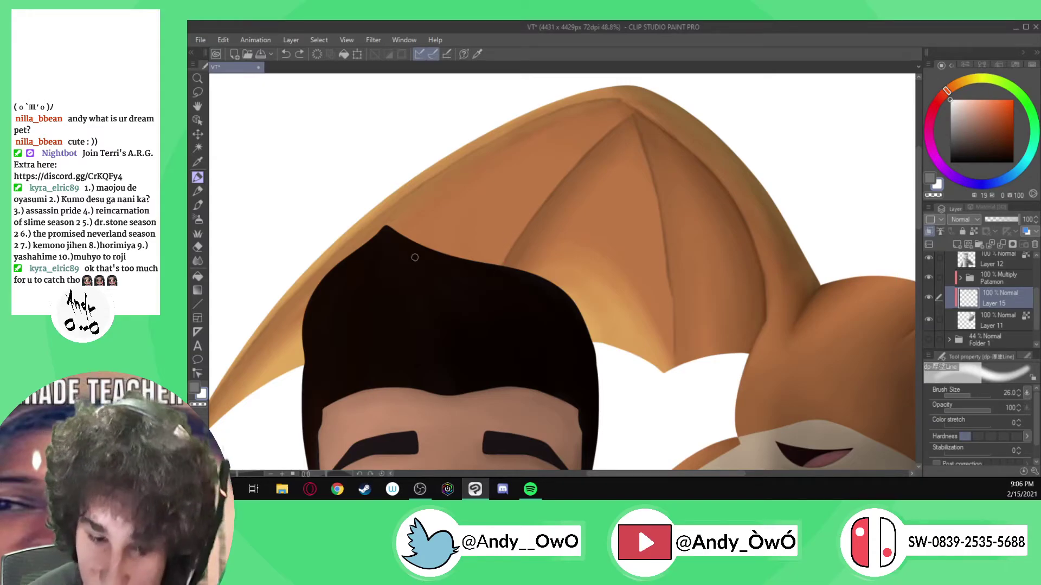
{"action": "left_click", "coordinate": [968, 396]}
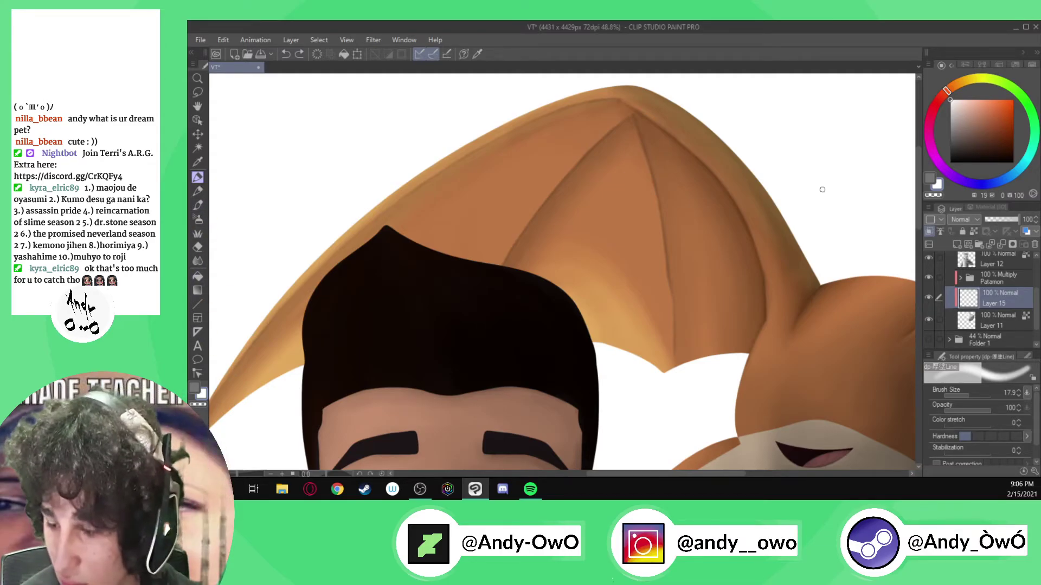
{"action": "key", "text": "]"}
{"action": "left_click_drag", "start_coordinate": [495, 270], "coordinate": [504, 252]}
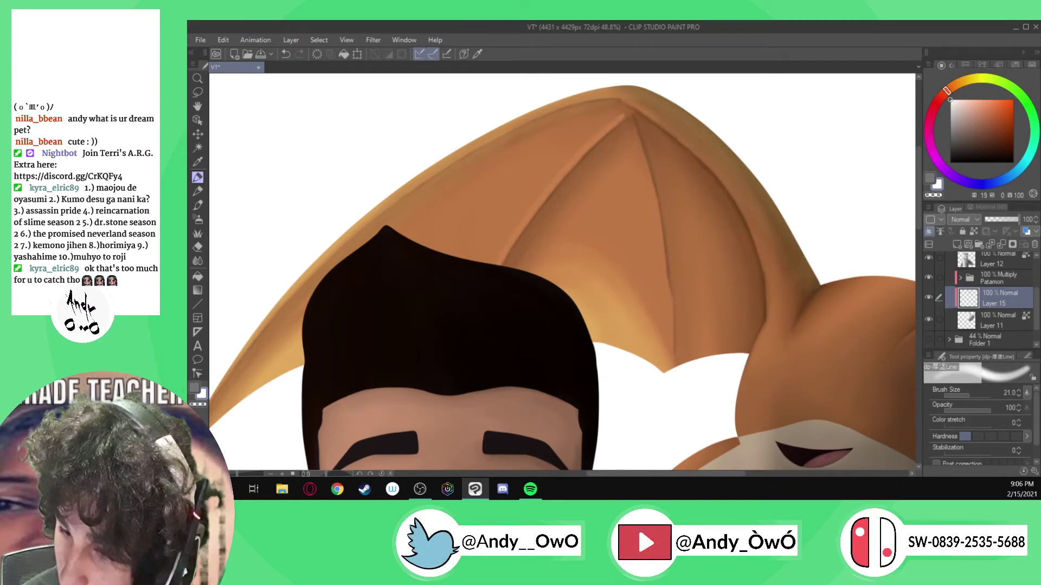
{"action": "left_click_drag", "start_coordinate": [631, 117], "coordinate": [647, 178]}
{"action": "left_click_drag", "start_coordinate": [657, 220], "coordinate": [658, 230]}
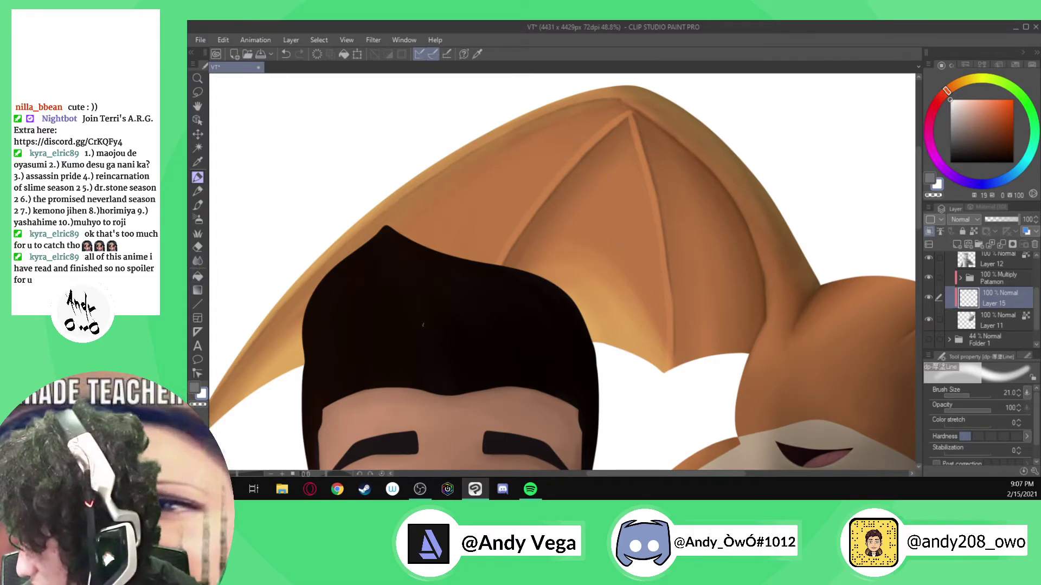
- Blend the rib highlights with a higher blending hardness at brush sizes 36.3 and 26.0
{"action": "key", "text": "j"}
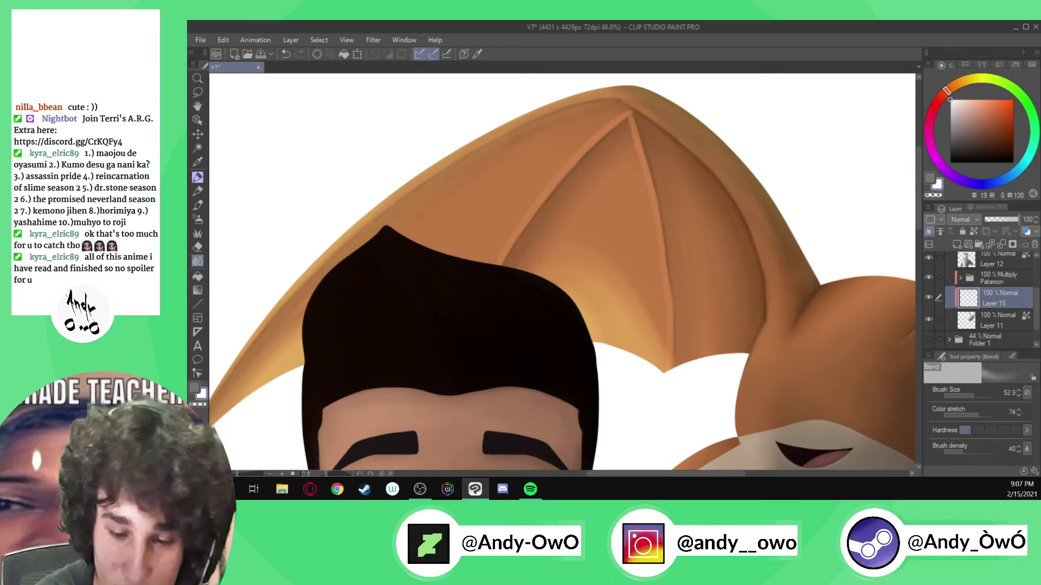
{"action": "left_click_drag", "start_coordinate": [982, 431], "coordinate": [1002, 430]}
{"action": "left_click_drag", "start_coordinate": [975, 396], "coordinate": [971, 395]}
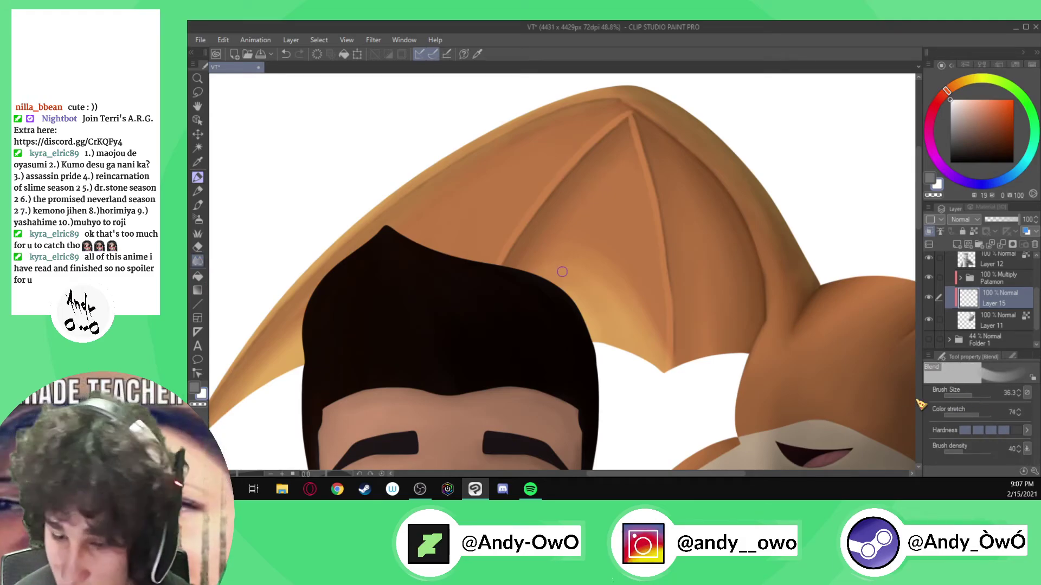
{"action": "key", "text": "["}
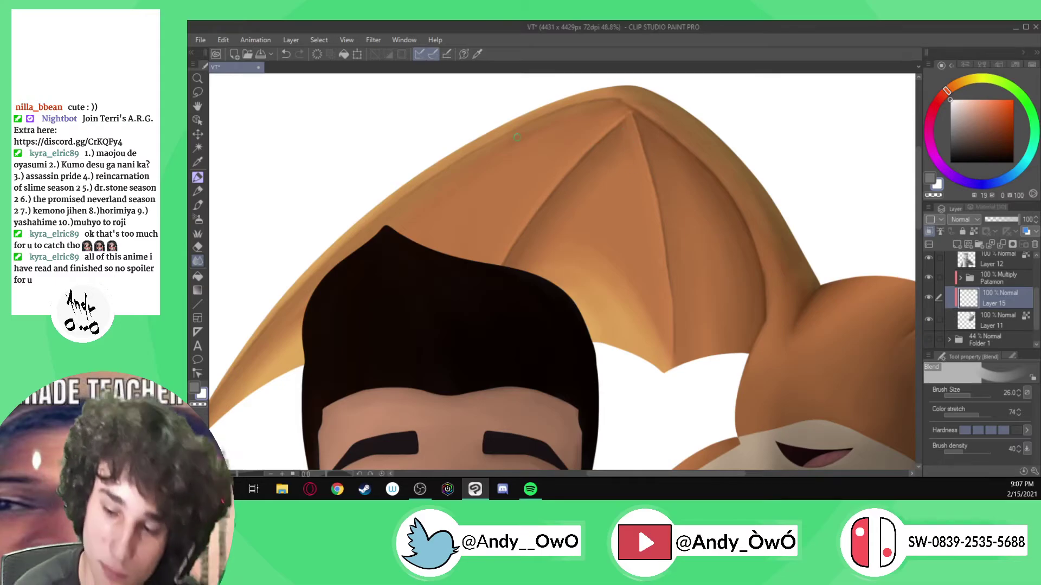
- Show Layer 15, hide the Patamon folder, sample a light grey from the wing, and paint shading alongside both ribs at size 44.7
{"action": "scroll", "coordinate": [517, 138], "scroll_direction": "down", "scroll_amount": 5}
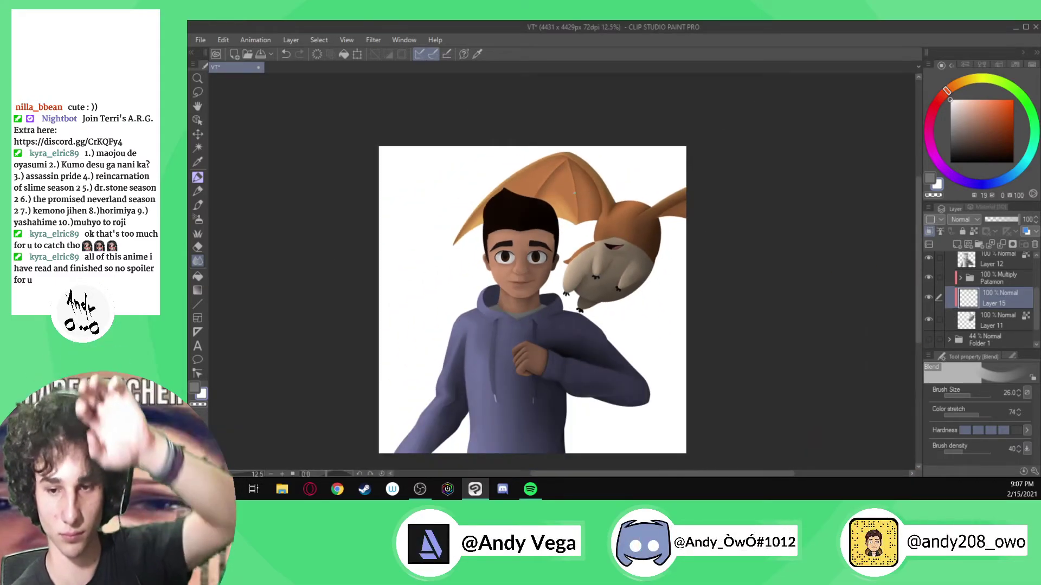
{"action": "scroll", "coordinate": [610, 174], "scroll_direction": "up", "scroll_amount": 2}
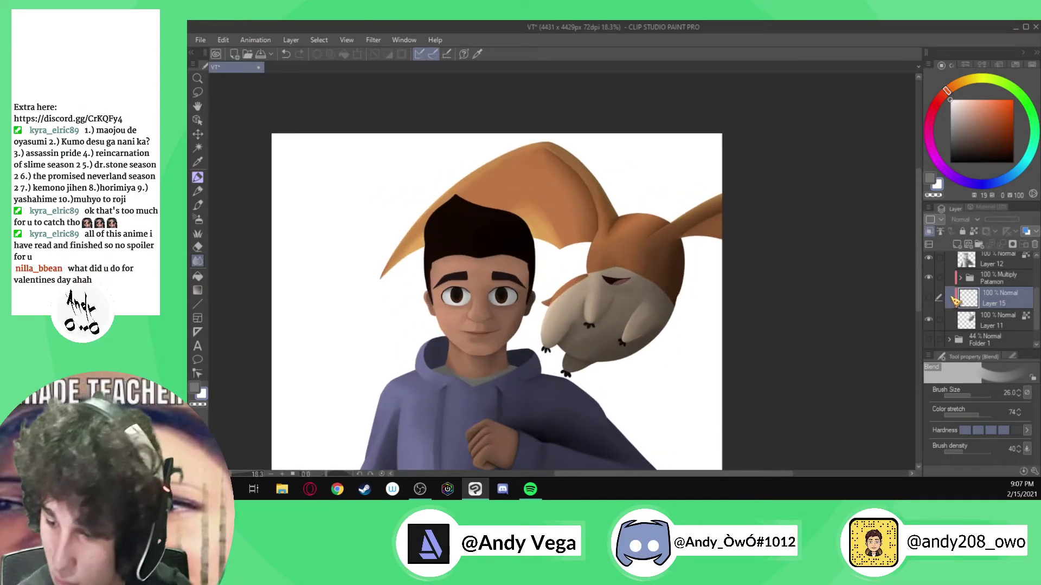
{"action": "left_click", "coordinate": [929, 297]}
{"action": "scroll", "coordinate": [540, 166], "scroll_direction": "up", "scroll_amount": 2}
{"action": "left_click", "coordinate": [537, 197], "text": "alt"}
{"action": "mouse_move", "coordinate": [555, 190]}
{"action": "left_mouse_down"}
{"action": "mouse_move", "coordinate": [551, 176]}
{"action": "mouse_move", "coordinate": [573, 316]}
{"action": "left_mouse_up"}
{"action": "left_click_drag", "start_coordinate": [507, 167], "coordinate": [456, 241]}
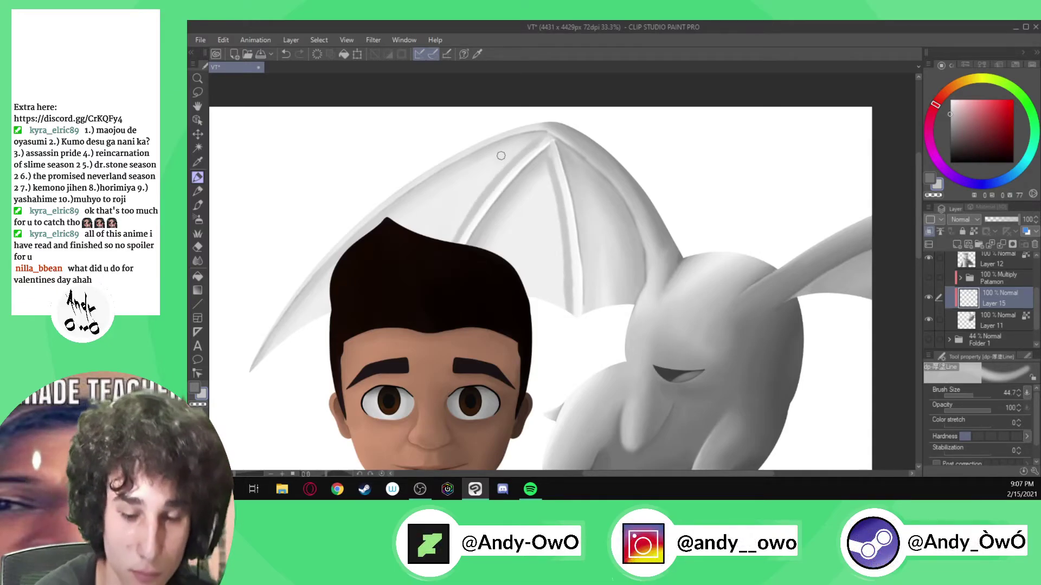
- Blend the new rib shading into the membrane at size 75.5 with the lowest hardness, and show the Patamon folder again
{"action": "left_click", "coordinate": [201, 261]}
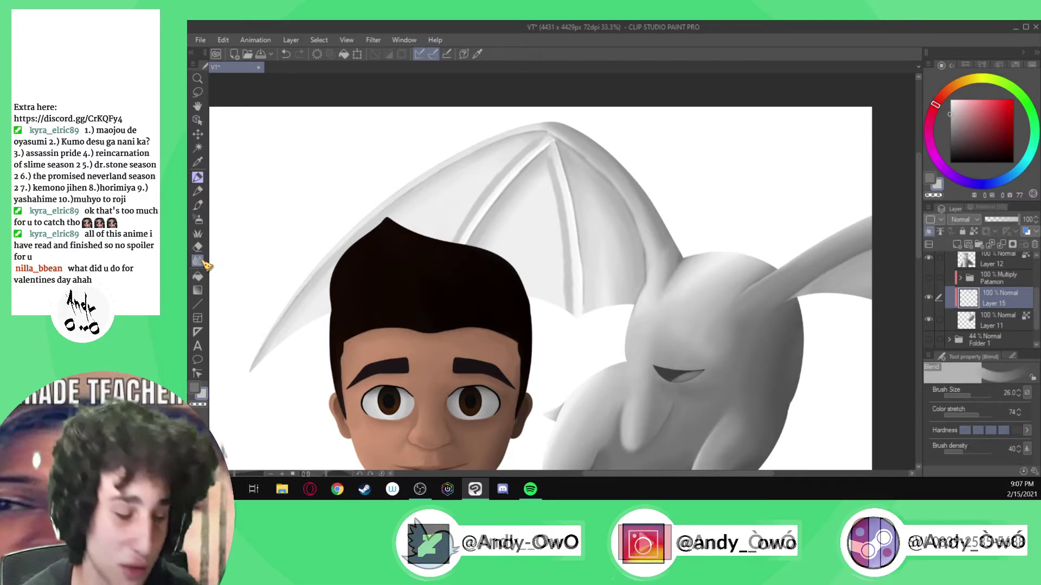
{"action": "left_click_drag", "start_coordinate": [552, 272], "coordinate": [559, 279], "text": "ctrl+alt"}
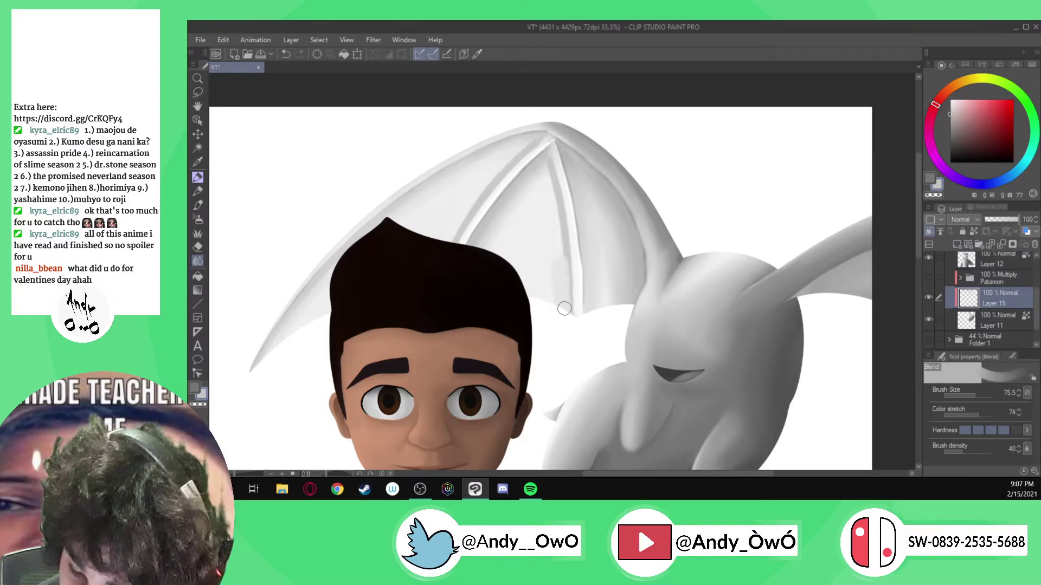
{"action": "left_click", "coordinate": [968, 431]}
{"action": "left_click_drag", "start_coordinate": [563, 292], "coordinate": [561, 300]}
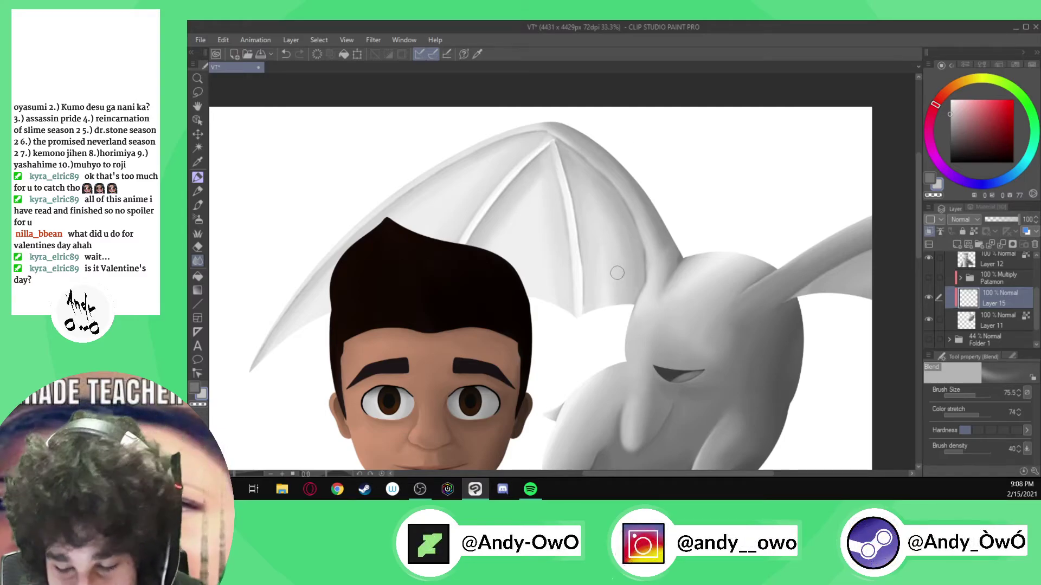
{"action": "left_click", "coordinate": [929, 278]}
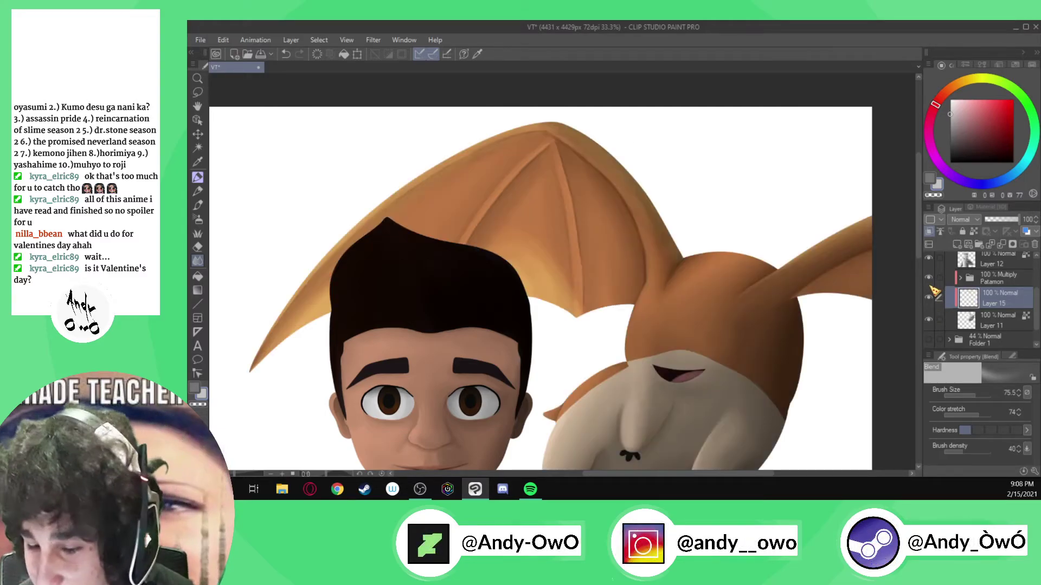
{"action": "key", "text": "i"}
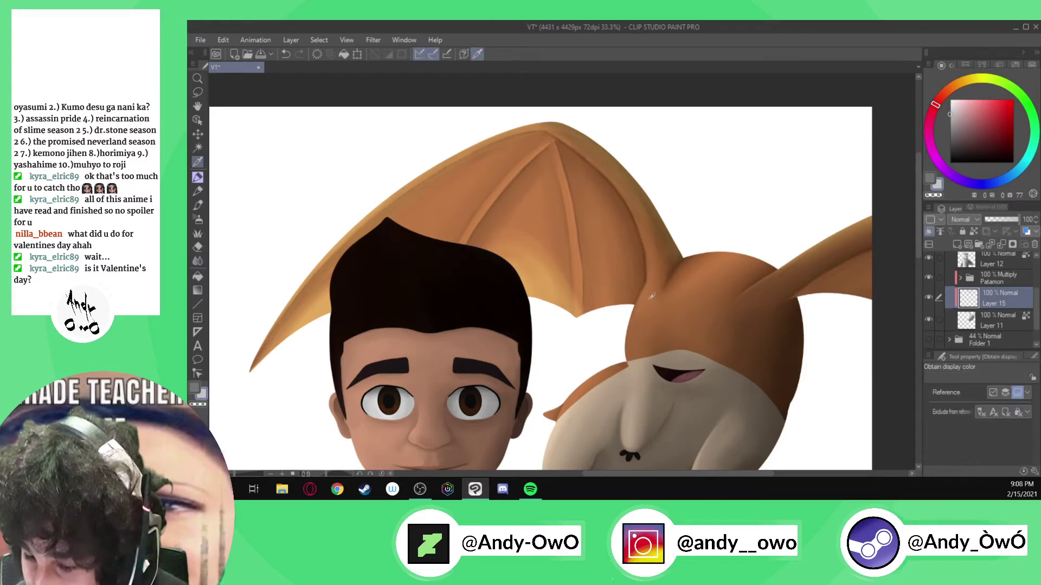
- Touch up the shading where the wing meets Patamon's body with a lighter grey at pen size 15.9, and blend it at size 43.3
{"action": "left_click", "coordinate": [928, 279]}
{"action": "scroll", "coordinate": [643, 300], "scroll_direction": "up", "scroll_amount": 5}
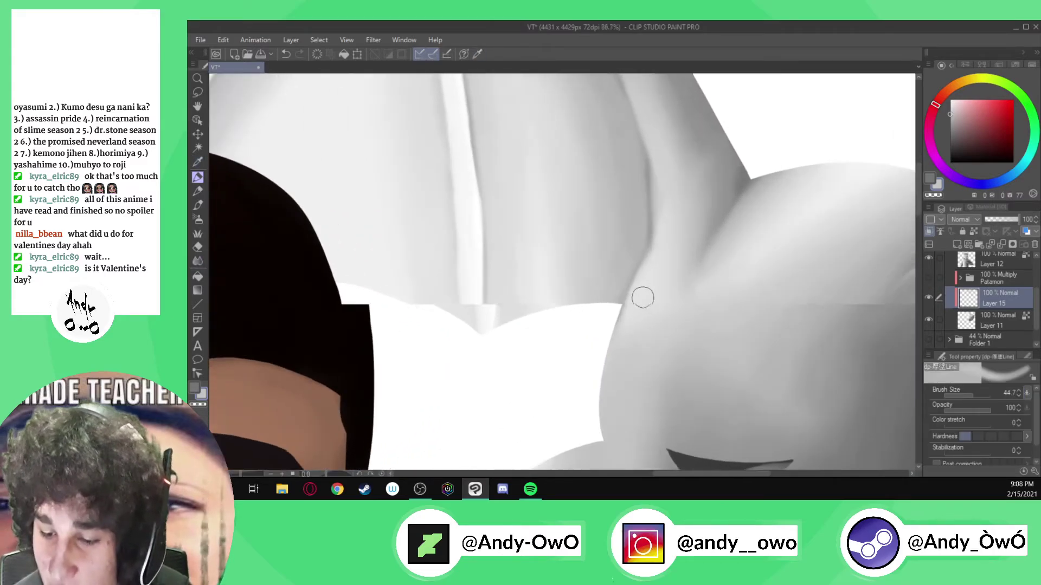
{"action": "left_click", "coordinate": [929, 278]}
{"action": "left_click_drag", "start_coordinate": [970, 393], "coordinate": [968, 394]}
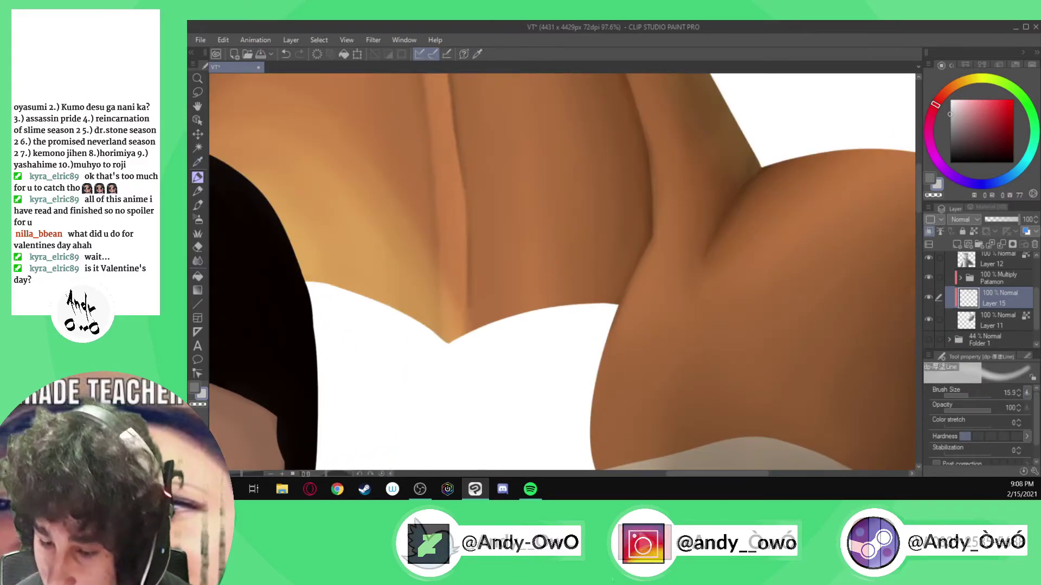
{"action": "key", "text": "ctrl+z"}
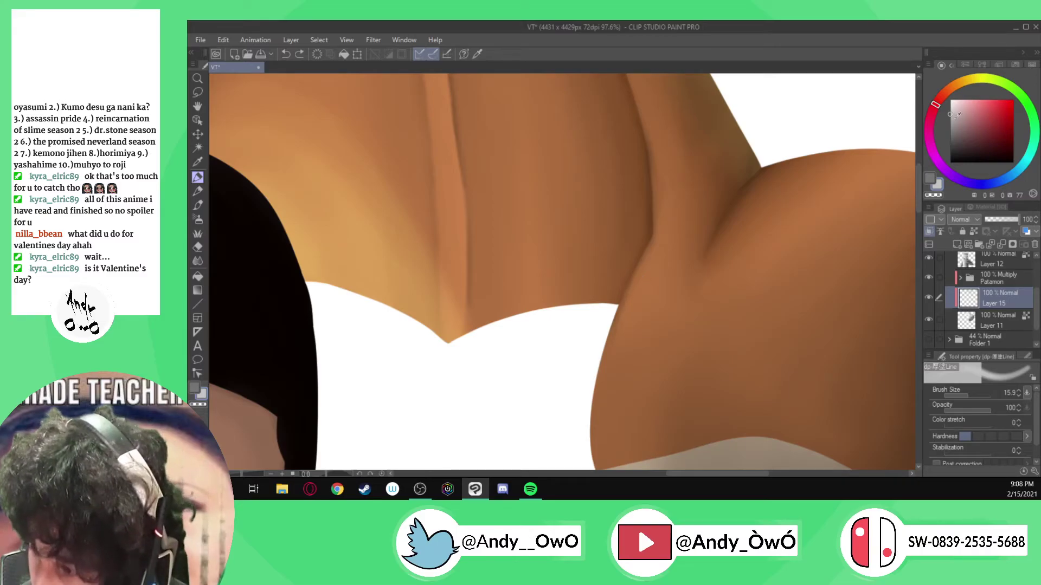
{"action": "left_click", "coordinate": [950, 109]}
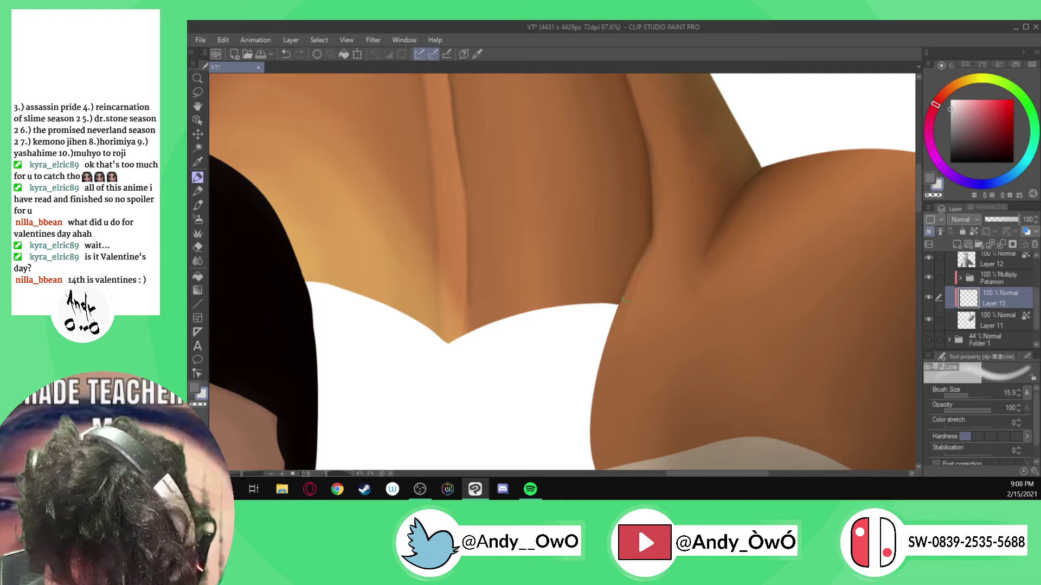
{"action": "left_click", "coordinate": [197, 260]}
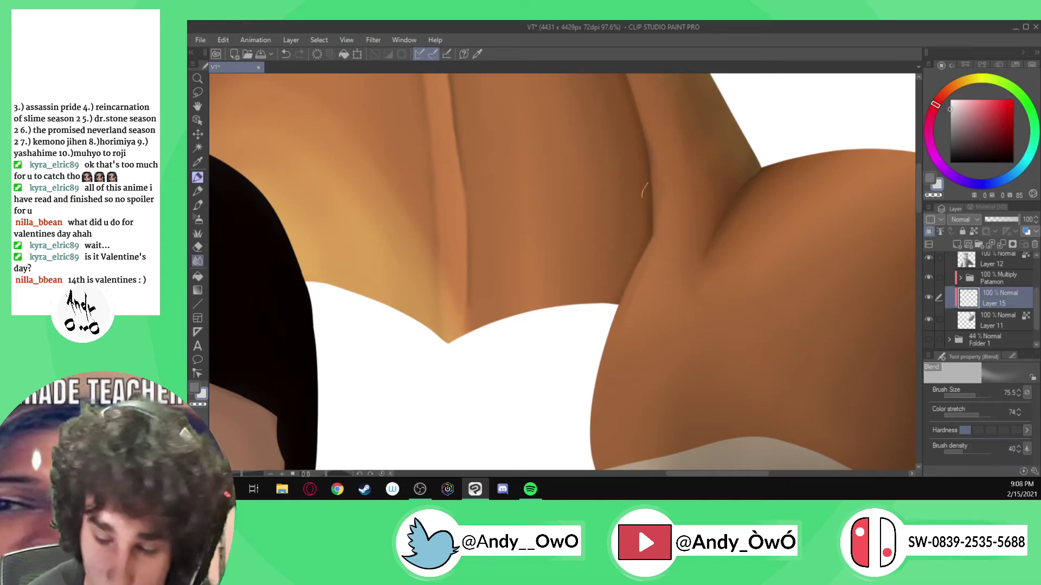
{"action": "key", "text": "["}
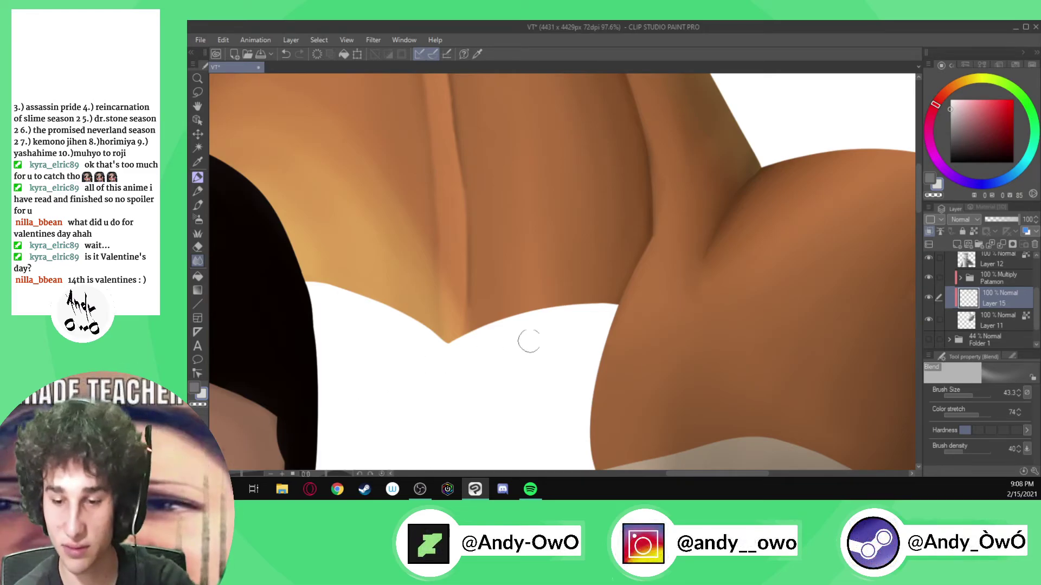
- Examine the coloured character, Patamon and the wing's ribs at several magnifications
{"action": "scroll", "coordinate": [537, 337], "scroll_direction": "down", "scroll_amount": 5}
{"action": "scroll", "coordinate": [537, 336], "scroll_direction": "down", "scroll_amount": 2}
{"action": "scroll", "coordinate": [509, 386], "scroll_direction": "up", "scroll_amount": 4}
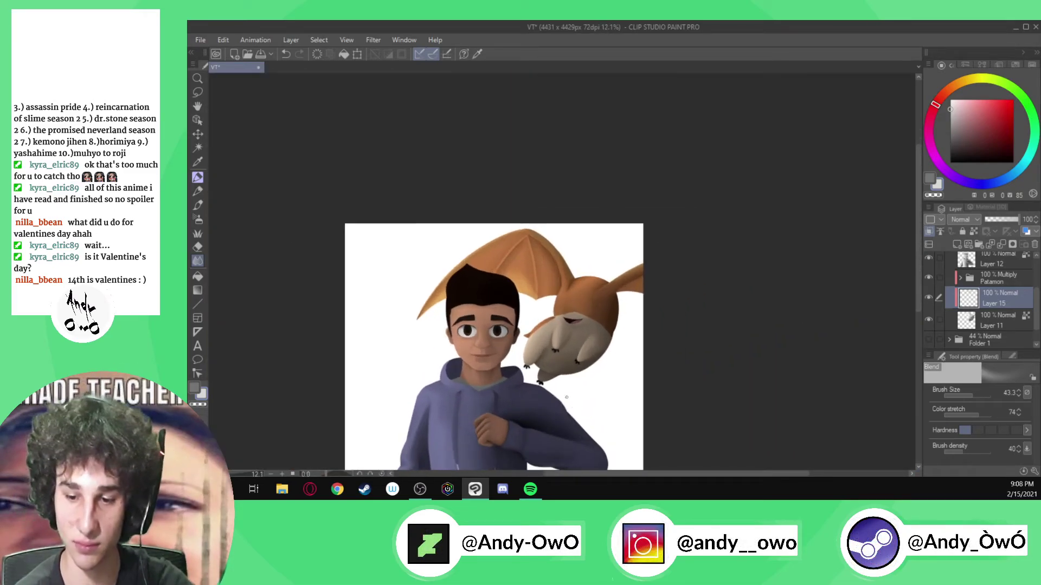
{"action": "scroll", "coordinate": [509, 387], "scroll_direction": "up", "scroll_amount": 1}
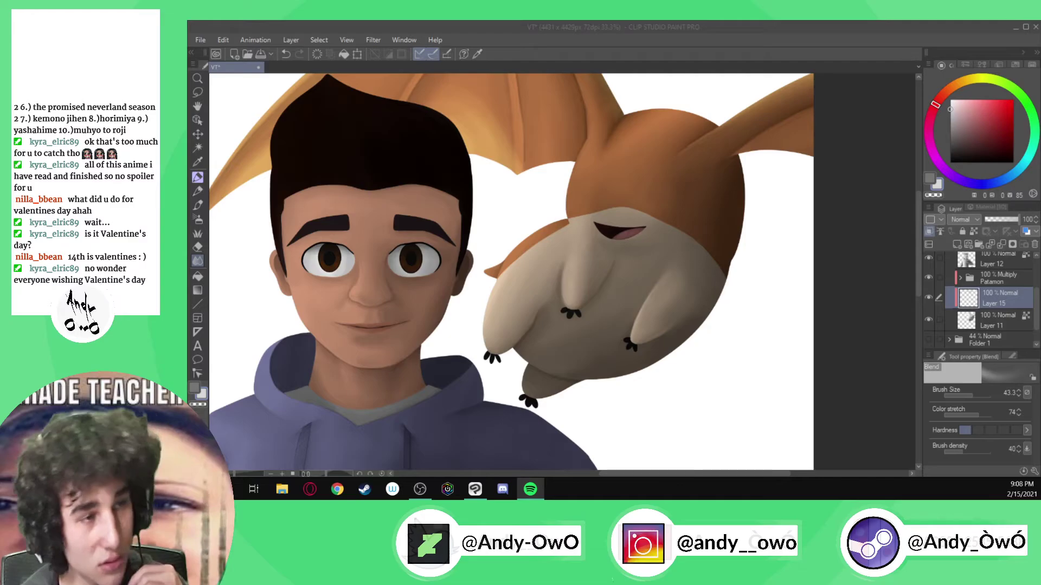
{"action": "key", "text": "alt+Tab"}
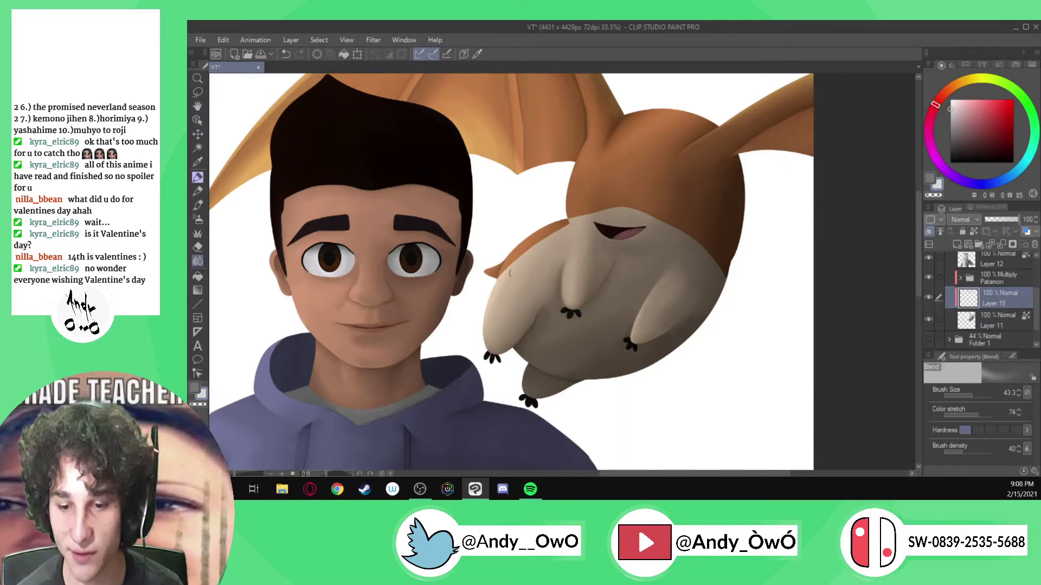
{"action": "scroll", "coordinate": [534, 272], "scroll_direction": "down", "scroll_amount": 3}
{"action": "scroll", "coordinate": [535, 272], "scroll_direction": "up", "scroll_amount": 3}
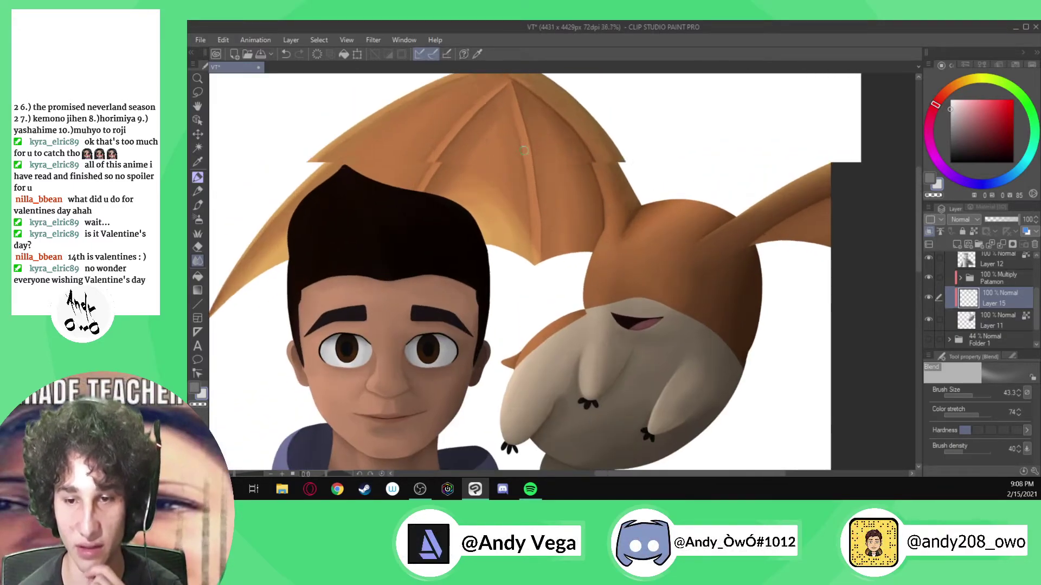
{"action": "scroll", "coordinate": [540, 297], "scroll_direction": "up", "scroll_amount": 3}
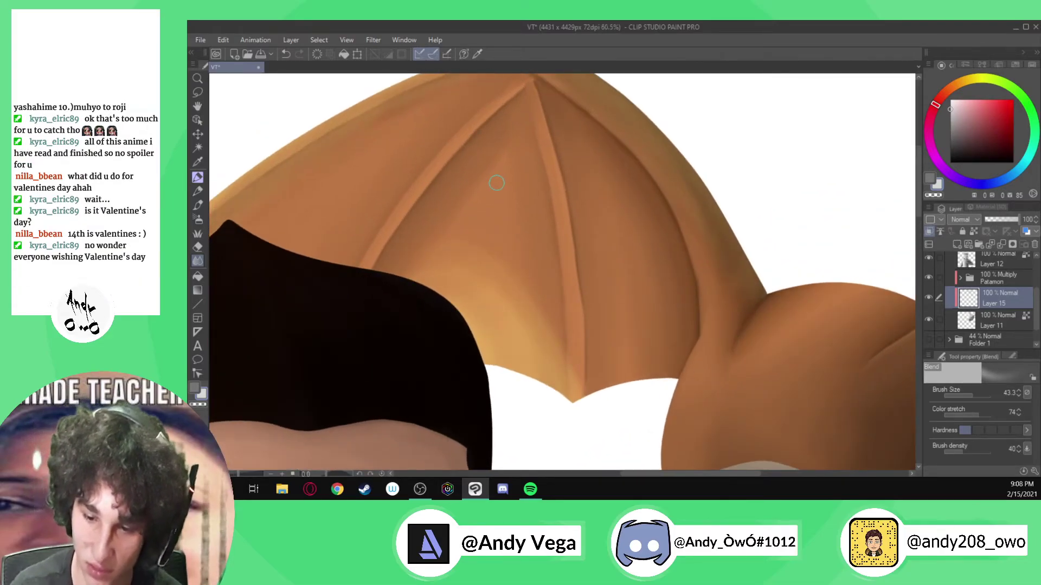
- Hide the Patamon folder, choose a mid grey, and paint a thin shadow along the middle rib's outer edge at size 15.9
{"action": "left_click", "coordinate": [928, 277]}
{"action": "scroll", "coordinate": [632, 246], "scroll_direction": "down", "scroll_amount": 3}
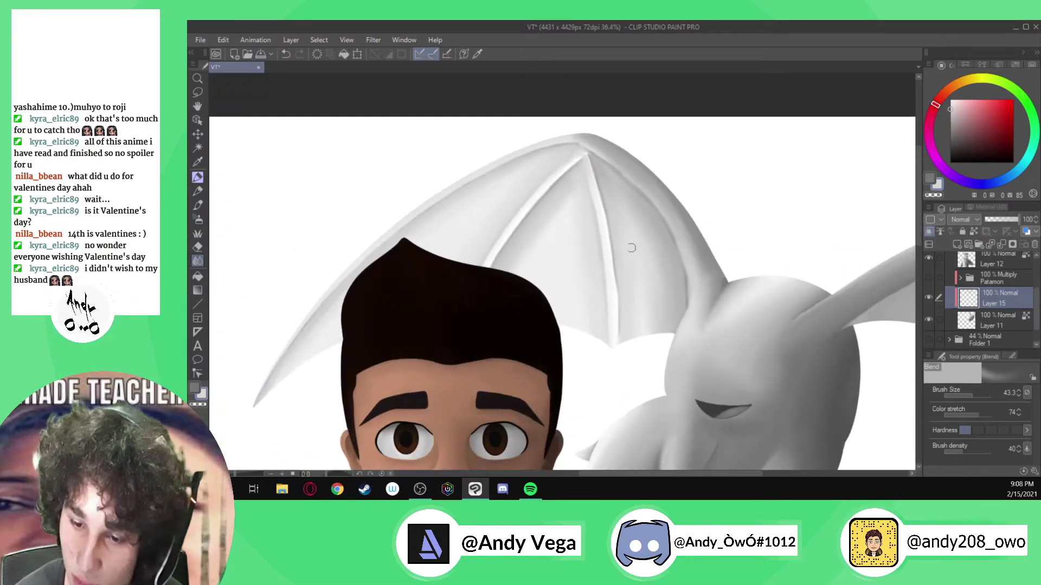
{"action": "scroll", "coordinate": [620, 300], "scroll_direction": "up", "scroll_amount": 5}
{"action": "key", "text": "alt"}
{"action": "key", "text": "p"}
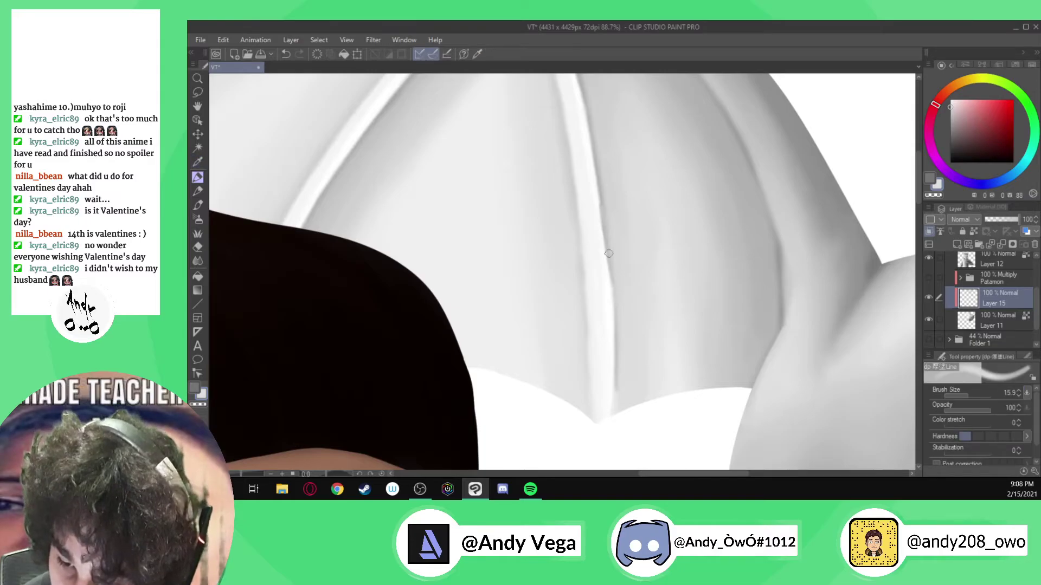
{"action": "left_click", "coordinate": [949, 117]}
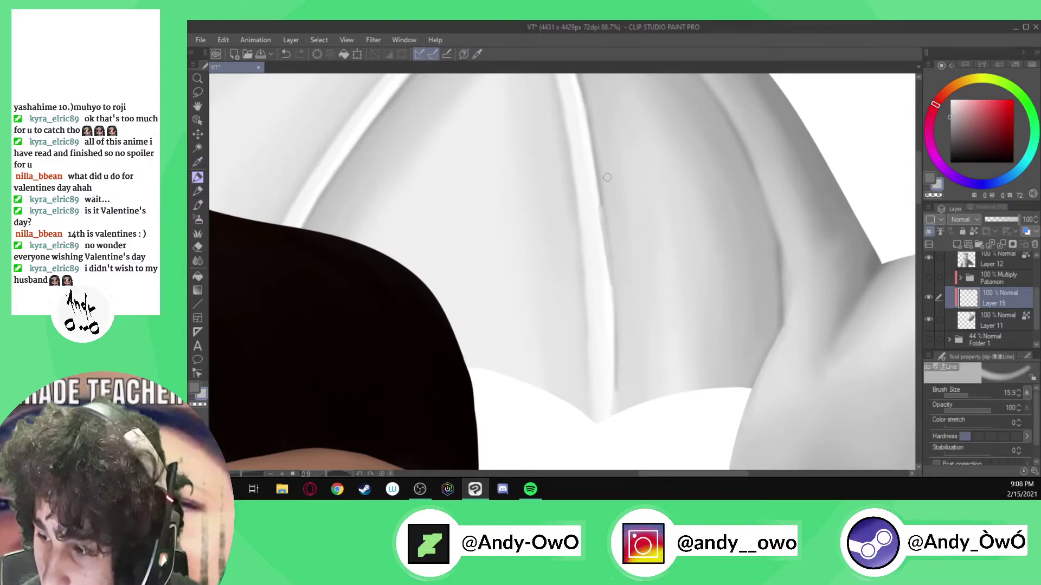
{"action": "scroll", "coordinate": [606, 175], "scroll_direction": "up", "scroll_amount": 2}
{"action": "scroll", "coordinate": [605, 175], "scroll_direction": "up", "scroll_amount": 4}
{"action": "left_click", "coordinate": [949, 127]}
{"action": "left_click", "coordinate": [950, 131]}
{"action": "scroll", "coordinate": [750, 213], "scroll_direction": "down", "scroll_amount": 5}
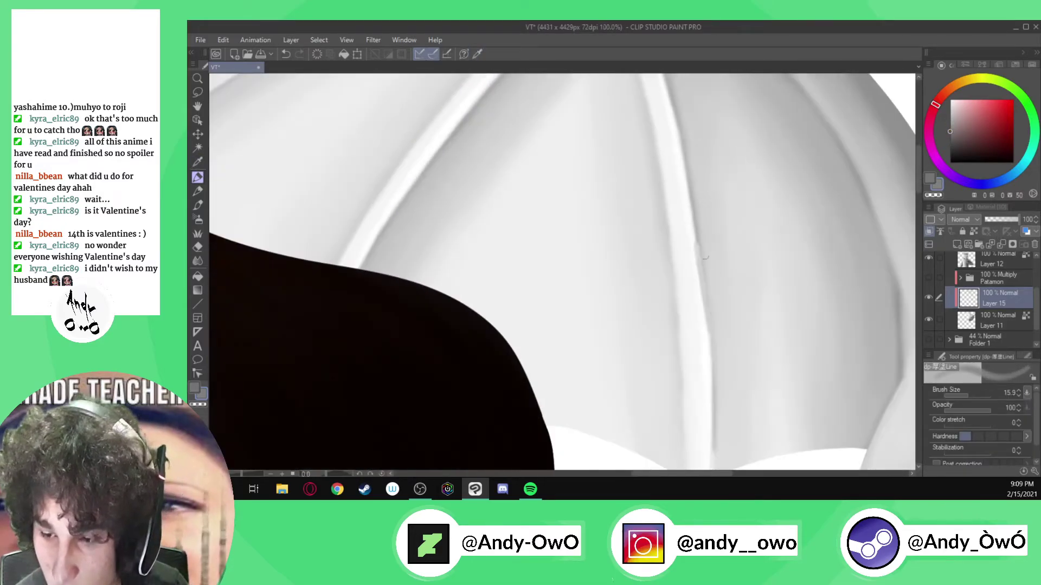
{"action": "mouse_move", "coordinate": [699, 254]}
{"action": "left_mouse_down"}
{"action": "mouse_move", "coordinate": [709, 456]}
{"action": "mouse_move", "coordinate": [688, 160]}
{"action": "left_mouse_up"}
{"action": "scroll", "coordinate": [735, 292], "scroll_direction": "down", "scroll_amount": 2}
{"action": "scroll", "coordinate": [754, 385], "scroll_direction": "up", "scroll_amount": 2}
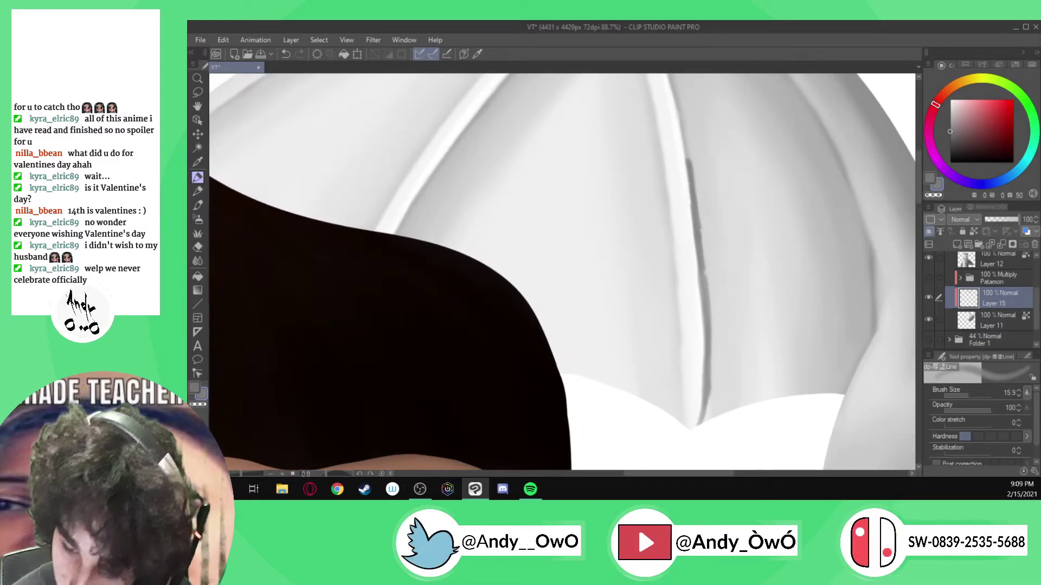
- Blend the middle rib's dark shadow line into the membrane, using brush sizes from 16.2 up to 31.6
{"action": "left_click", "coordinate": [198, 261]}
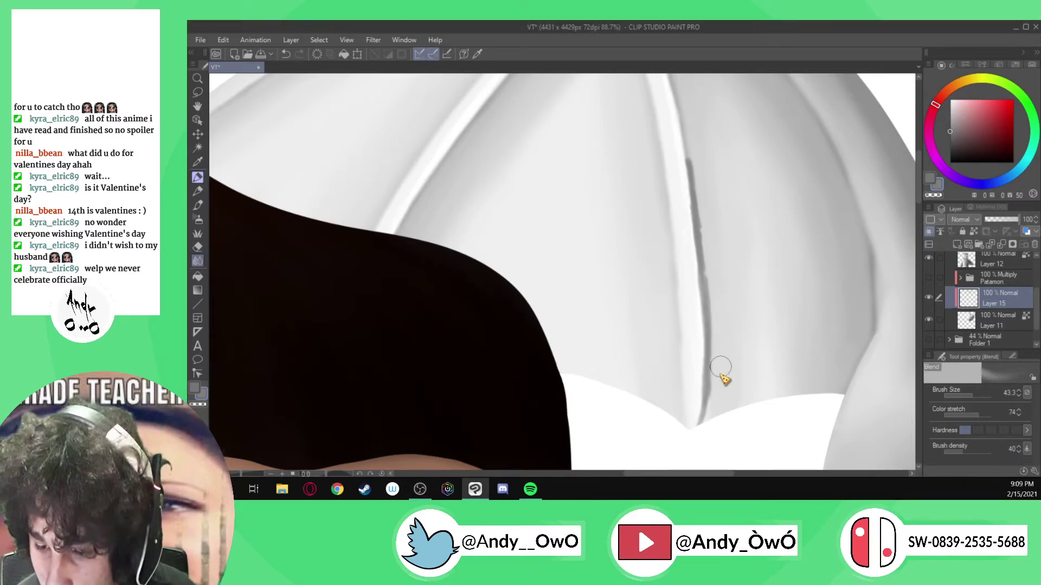
{"action": "key", "text": "bracketleft"}
{"action": "key", "text": "bracketleft"}
{"action": "key", "text": "bracketleft"}
{"action": "left_click_drag", "start_coordinate": [707, 390], "coordinate": [710, 410]}
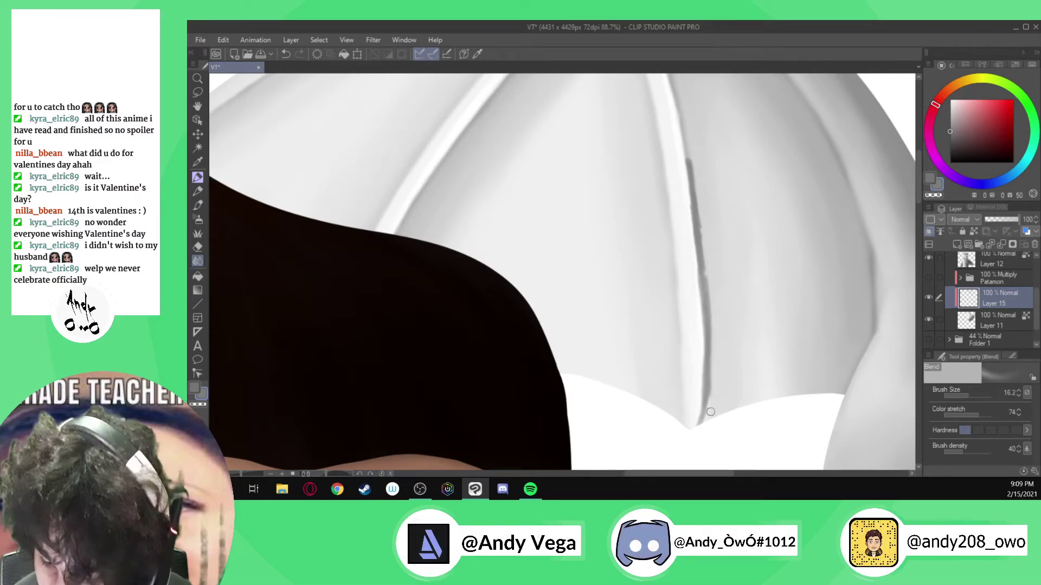
{"action": "key", "text": "bracketright"}
{"action": "key", "text": "bracketright"}
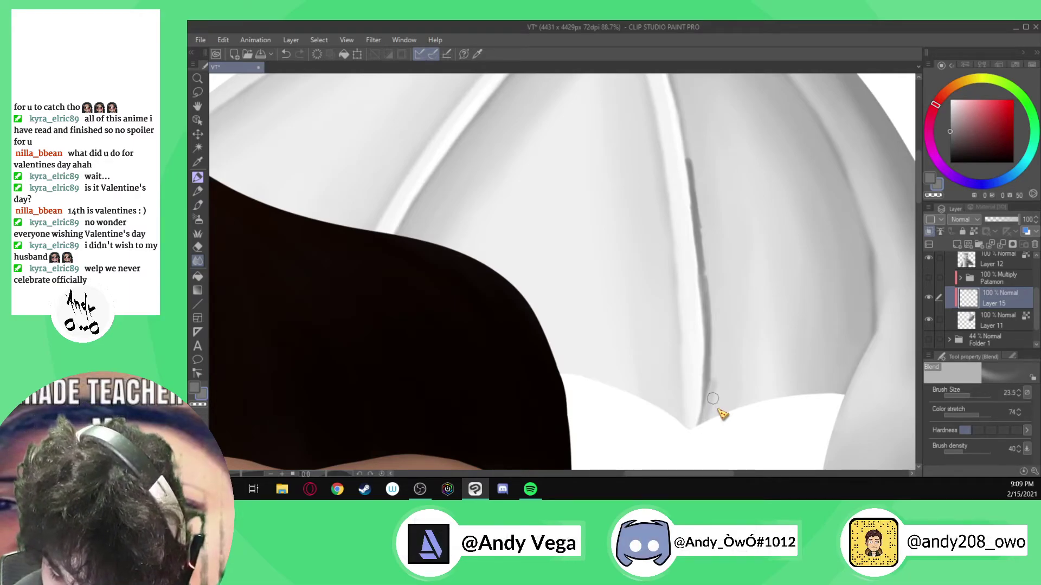
{"action": "mouse_move", "coordinate": [719, 381]}
{"action": "left_mouse_down"}
{"action": "mouse_move", "coordinate": [708, 430]}
{"action": "mouse_move", "coordinate": [711, 299]}
{"action": "mouse_move", "coordinate": [714, 323]}
{"action": "mouse_move", "coordinate": [695, 153]}
{"action": "mouse_move", "coordinate": [699, 197]}
{"action": "left_mouse_up"}
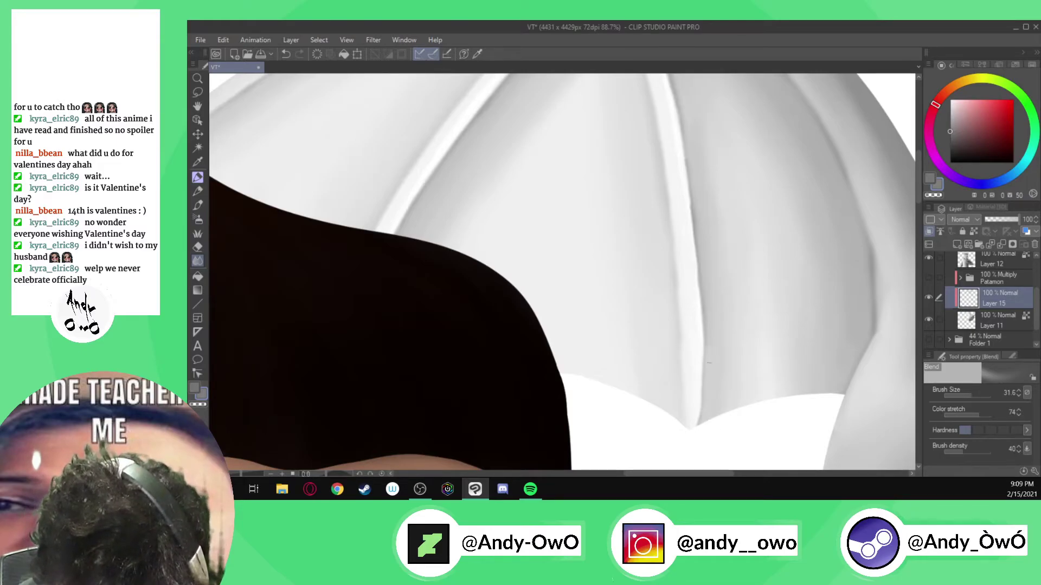
{"action": "scroll", "coordinate": [515, 239], "scroll_direction": "down", "scroll_amount": 7}
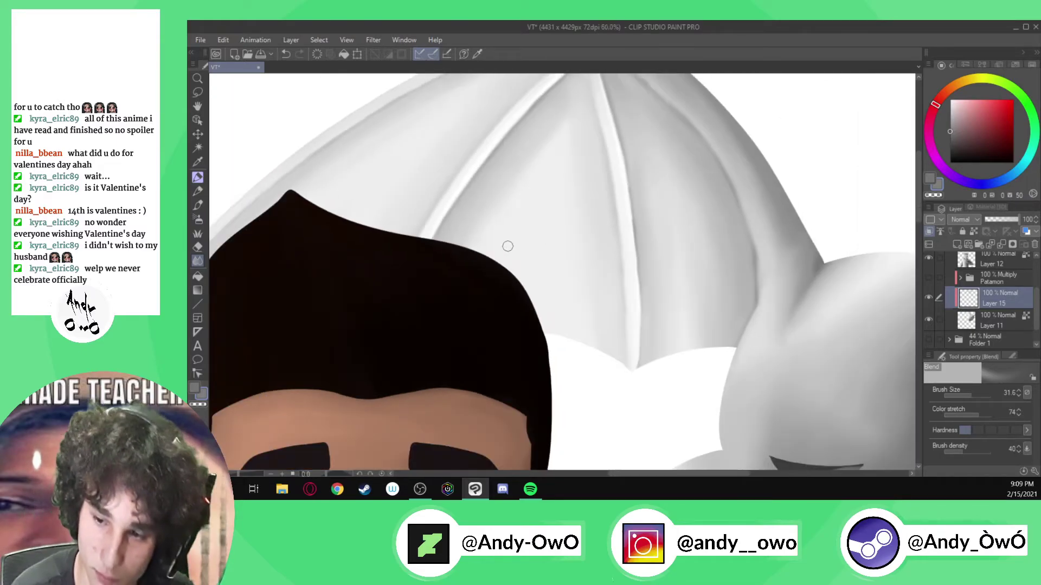
- Extend the rib to the wing's peak with a sampled light grey, and blend it at size 31.6 with color stretch 87
{"action": "scroll", "coordinate": [517, 183], "scroll_direction": "up", "scroll_amount": 6}
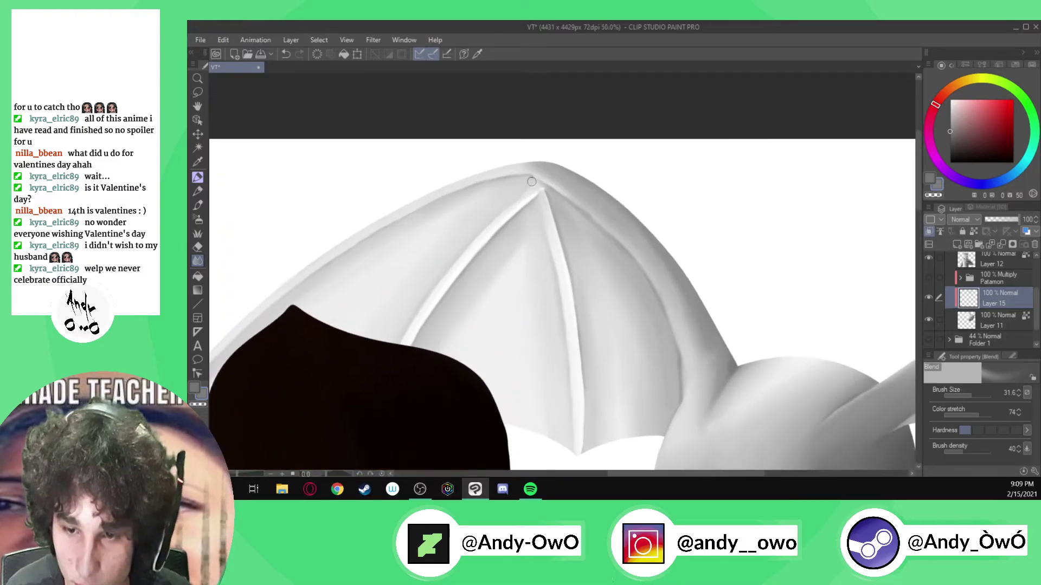
{"action": "key", "text": "alt"}
{"action": "scroll", "coordinate": [529, 205], "scroll_direction": "up", "scroll_amount": 4}
{"action": "left_click", "coordinate": [564, 177], "text": "alt"}
{"action": "mouse_move", "coordinate": [565, 181]}
{"action": "left_mouse_down"}
{"action": "mouse_move", "coordinate": [537, 195]}
{"action": "mouse_move", "coordinate": [581, 153]}
{"action": "mouse_move", "coordinate": [550, 185]}
{"action": "mouse_move", "coordinate": [575, 167]}
{"action": "left_mouse_up"}
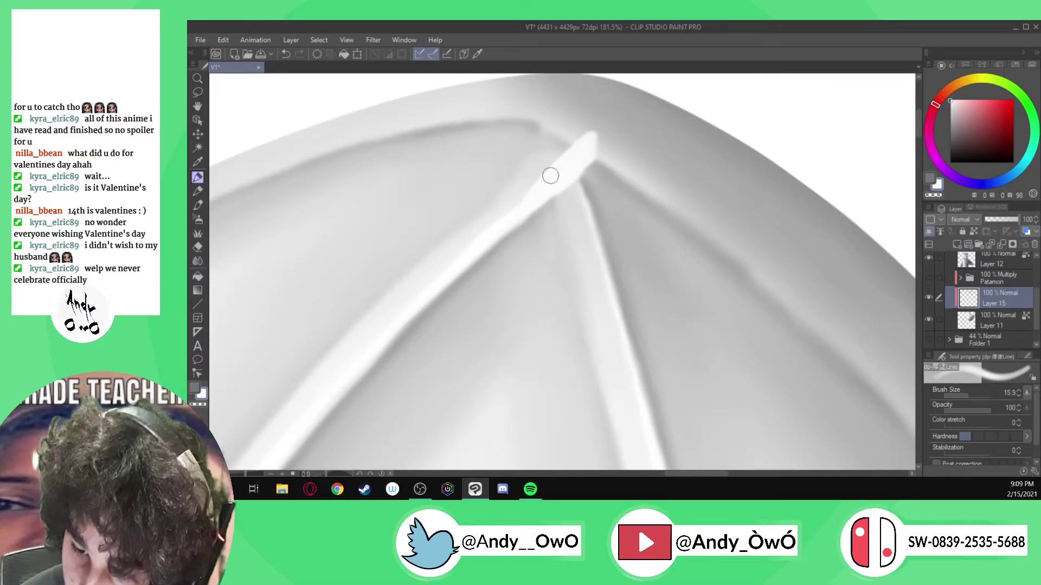
{"action": "key", "text": "j"}
{"action": "mouse_move", "coordinate": [574, 220]}
{"action": "left_mouse_down"}
{"action": "mouse_move", "coordinate": [561, 176]}
{"action": "mouse_move", "coordinate": [582, 243]}
{"action": "mouse_move", "coordinate": [575, 156]}
{"action": "mouse_move", "coordinate": [564, 164]}
{"action": "mouse_move", "coordinate": [591, 143]}
{"action": "mouse_move", "coordinate": [564, 179]}
{"action": "mouse_move", "coordinate": [615, 144]}
{"action": "mouse_move", "coordinate": [578, 136]}
{"action": "mouse_move", "coordinate": [551, 178]}
{"action": "mouse_move", "coordinate": [594, 134]}
{"action": "mouse_move", "coordinate": [617, 128]}
{"action": "mouse_move", "coordinate": [569, 168]}
{"action": "mouse_move", "coordinate": [582, 238]}
{"action": "mouse_move", "coordinate": [573, 158]}
{"action": "mouse_move", "coordinate": [577, 169]}
{"action": "mouse_move", "coordinate": [578, 212]}
{"action": "mouse_move", "coordinate": [561, 143]}
{"action": "mouse_move", "coordinate": [530, 182]}
{"action": "mouse_move", "coordinate": [571, 111]}
{"action": "mouse_move", "coordinate": [502, 200]}
{"action": "mouse_move", "coordinate": [586, 129]}
{"action": "mouse_move", "coordinate": [605, 120]}
{"action": "left_mouse_up"}
{"action": "mouse_move", "coordinate": [980, 414]}
{"action": "left_mouse_down"}
{"action": "mouse_move", "coordinate": [1010, 411]}
{"action": "mouse_move", "coordinate": [999, 413]}
{"action": "left_mouse_up"}
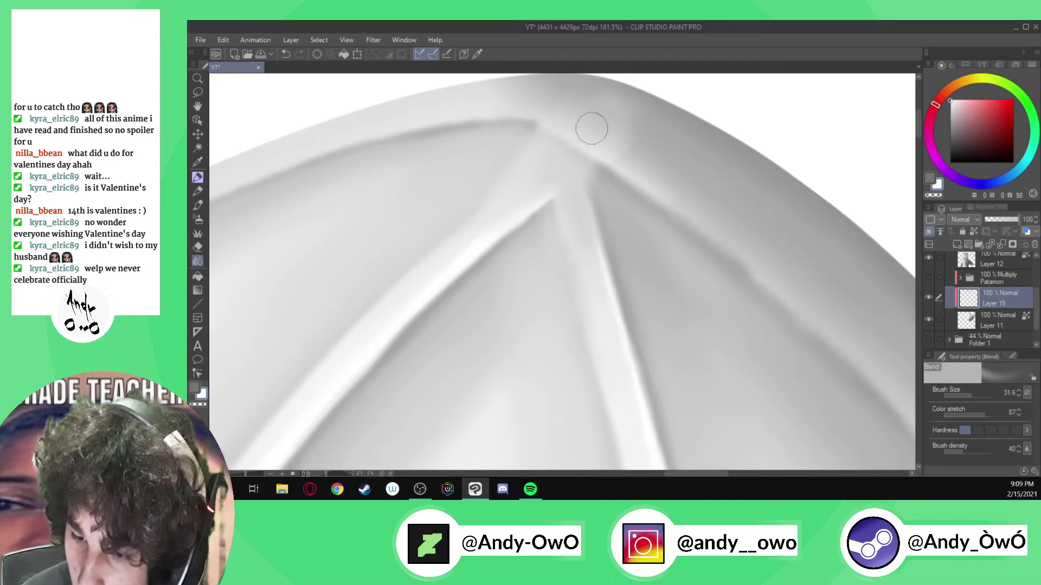
- Merge Layer 15 down into Layer 11, soften the shading at the wing's peak, and raise the blend brush size to 42.9
{"action": "key", "text": "ctrl+e"}
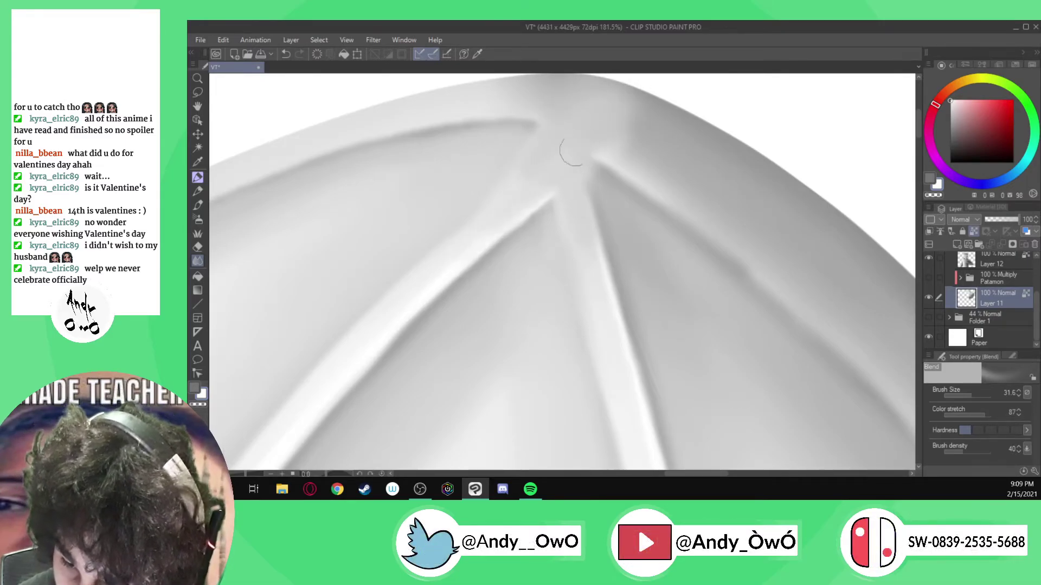
{"action": "scroll", "coordinate": [494, 179], "scroll_direction": "down", "scroll_amount": 10}
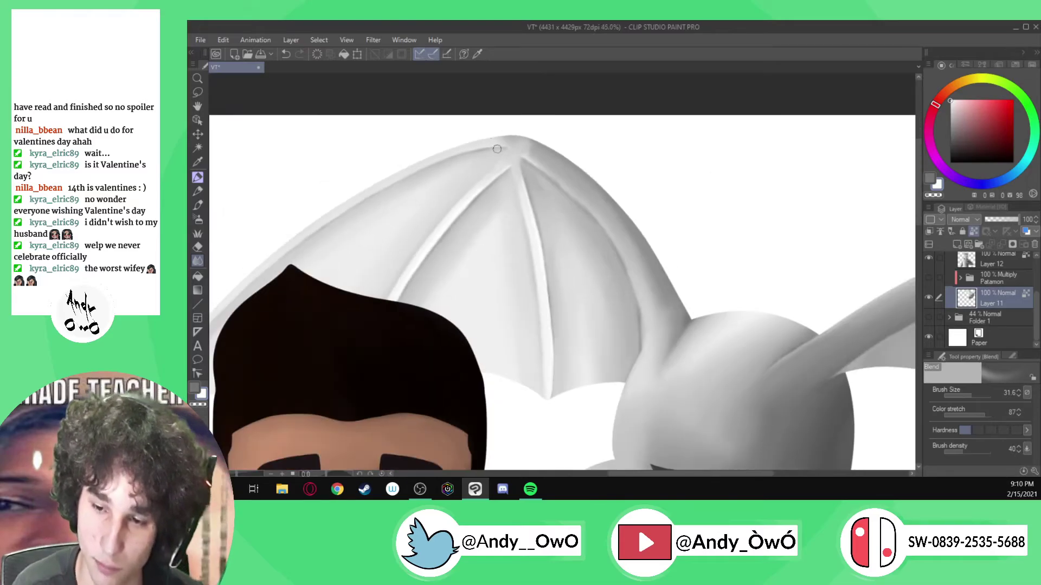
{"action": "scroll", "coordinate": [491, 142], "scroll_direction": "up", "scroll_amount": 5}
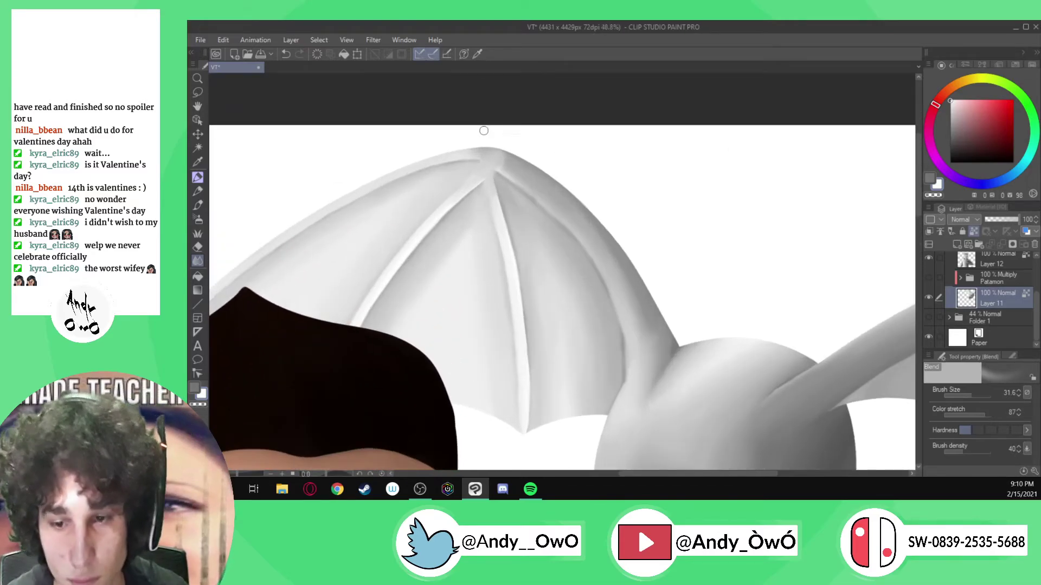
{"action": "key", "text": "alt+Tab"}
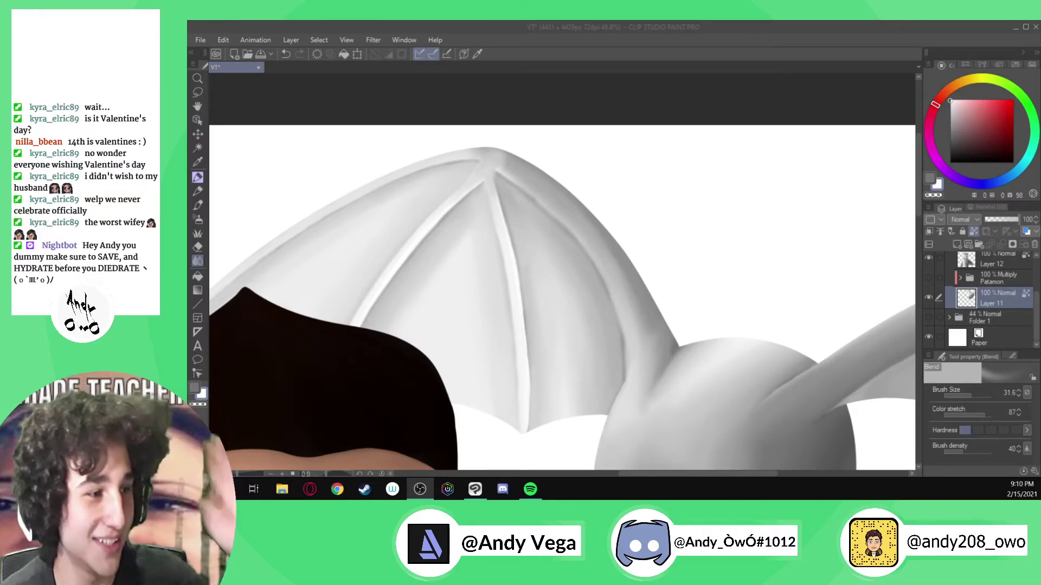
{"action": "left_click", "coordinate": [512, 168]}
{"action": "key", "text": "]"}
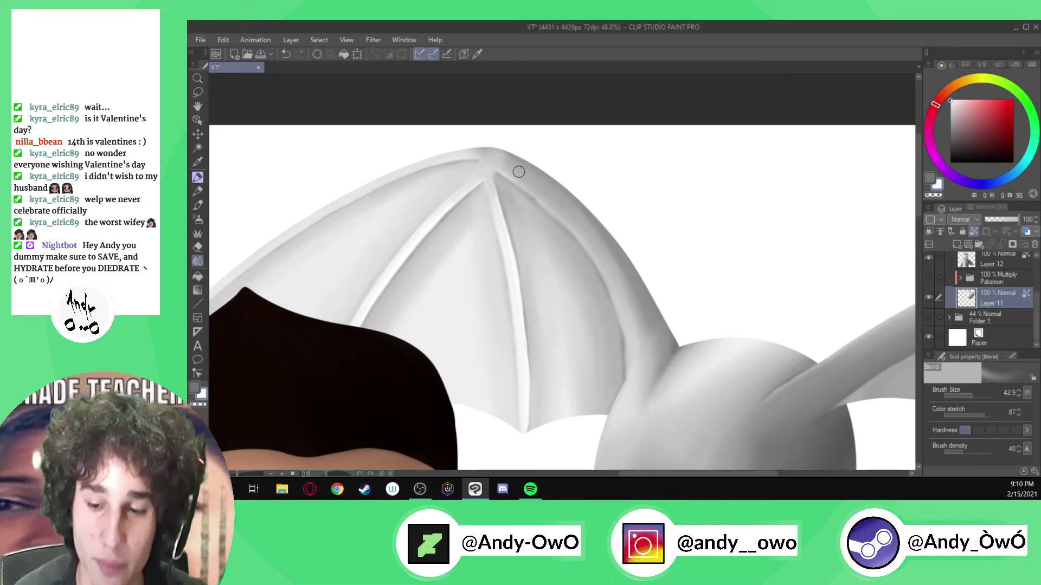
- Paint grey shadows along the inner edges of both ribs just below the wing's peak with the line pen at size 25.6
{"action": "scroll", "coordinate": [519, 172], "scroll_direction": "down", "scroll_amount": 3}
{"action": "scroll", "coordinate": [490, 208], "scroll_direction": "up", "scroll_amount": 5}
{"action": "scroll", "coordinate": [490, 208], "scroll_direction": "up", "scroll_amount": 3}
{"action": "key", "text": "p"}
{"action": "key", "text": "["}
{"action": "mouse_move", "coordinate": [534, 152]}
{"action": "left_mouse_down"}
{"action": "mouse_move", "coordinate": [556, 131]}
{"action": "mouse_move", "coordinate": [568, 181]}
{"action": "left_mouse_up"}
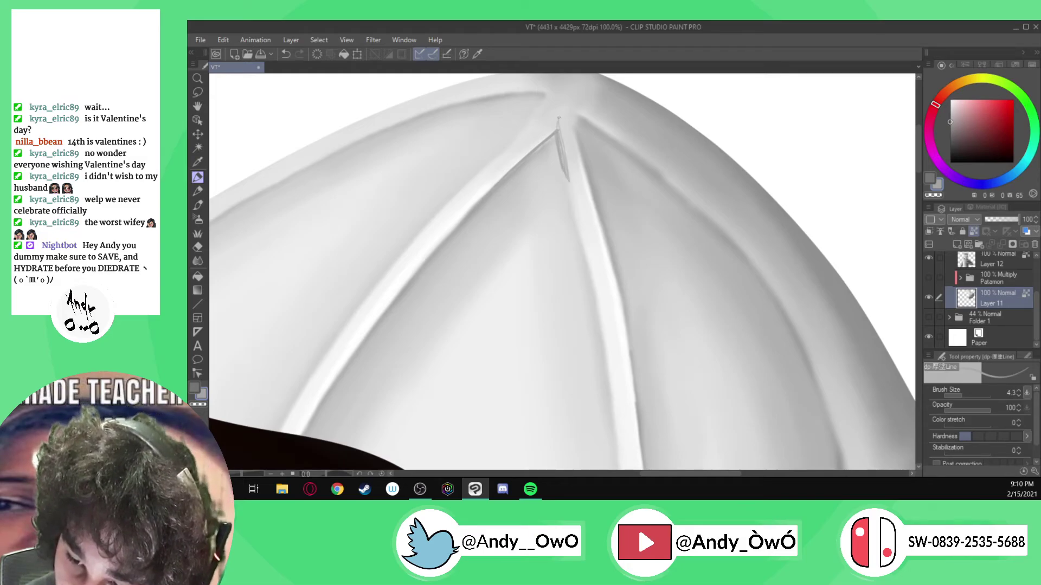
{"action": "mouse_move", "coordinate": [561, 144]}
{"action": "left_mouse_down", "text": "ctrl+alt"}
{"action": "mouse_move", "coordinate": [573, 149]}
{"action": "mouse_move", "coordinate": [576, 207]}
{"action": "left_mouse_up", "text": "ctrl+alt"}
{"action": "left_click_drag", "start_coordinate": [557, 122], "coordinate": [478, 206]}
{"action": "left_click_drag", "start_coordinate": [529, 147], "coordinate": [497, 177]}
{"action": "left_click_drag", "start_coordinate": [509, 162], "coordinate": [465, 217]}
{"action": "left_click_drag", "start_coordinate": [558, 131], "coordinate": [573, 233]}
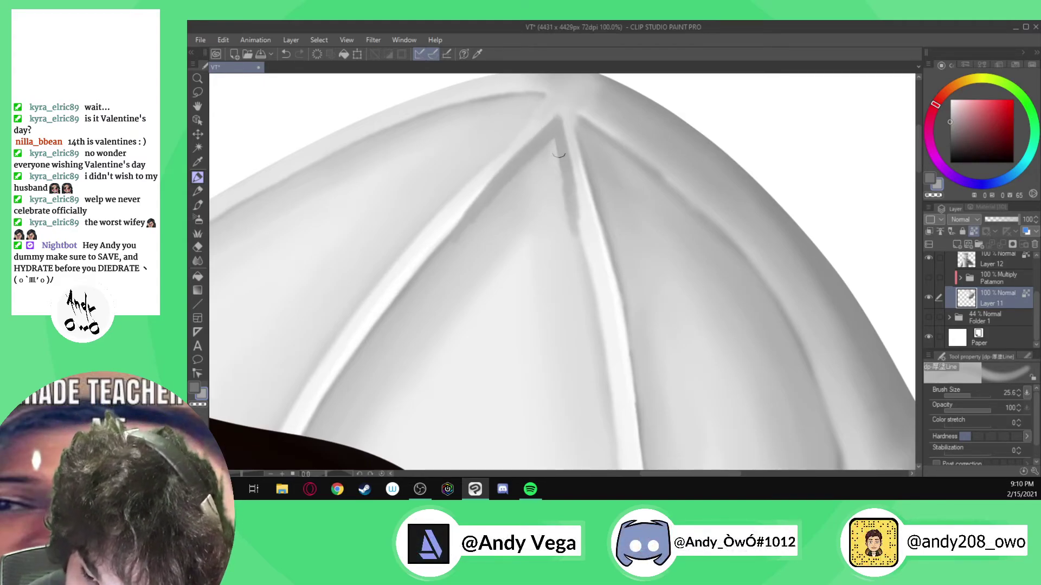
- Blend the new shadows between the two ribs into the membrane at size 35.1
{"action": "left_click", "coordinate": [197, 261]}
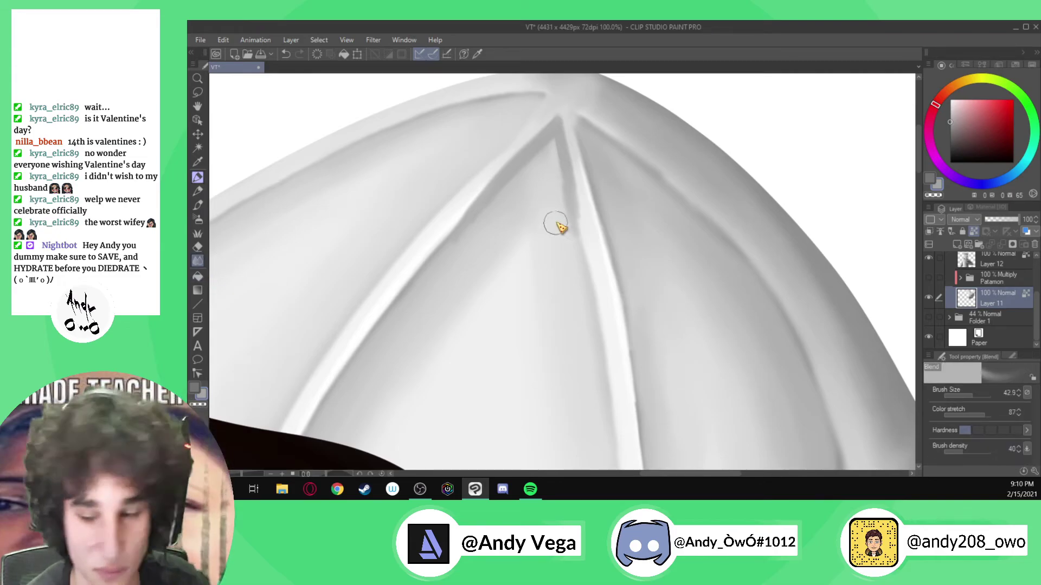
{"action": "left_click_drag", "start_coordinate": [534, 202], "coordinate": [533, 201], "text": "ctrl+alt"}
{"action": "left_click_drag", "start_coordinate": [548, 142], "coordinate": [457, 238]}
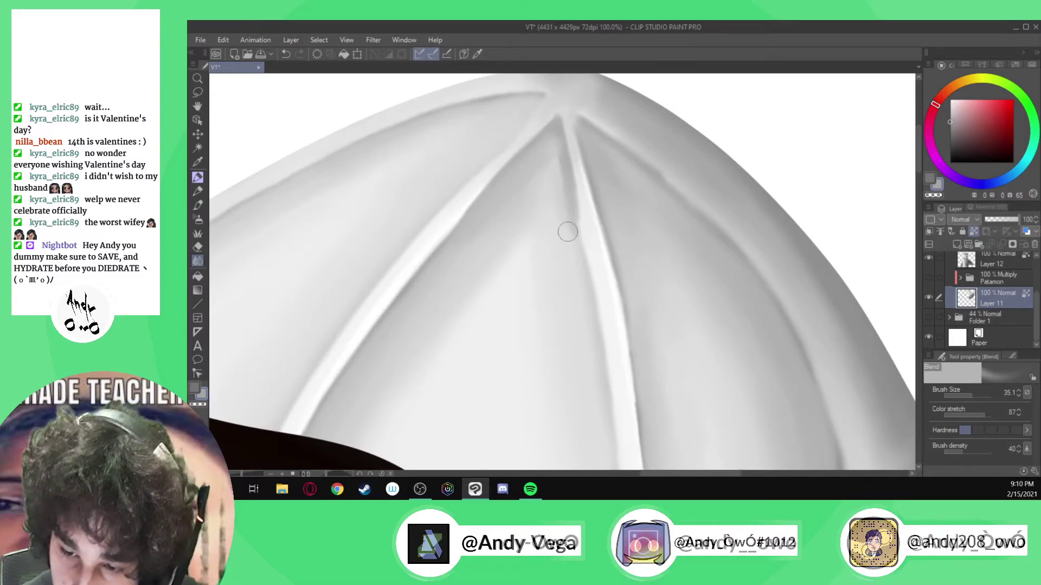
- Paint a longer grey shadow down the middle rib's inner edge with the line pen at size 25.6
{"action": "key", "text": "p"}
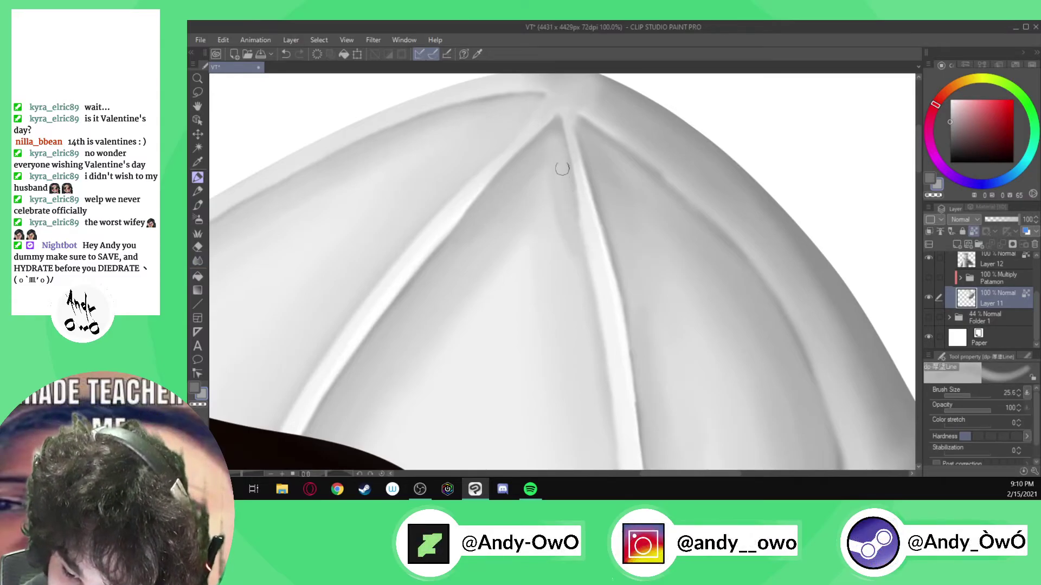
{"action": "left_click_drag", "start_coordinate": [563, 172], "coordinate": [587, 276]}
{"action": "left_click_drag", "start_coordinate": [570, 195], "coordinate": [589, 284]}
{"action": "mouse_move", "coordinate": [563, 162]}
{"action": "left_mouse_down"}
{"action": "mouse_move", "coordinate": [596, 320]}
{"action": "mouse_move", "coordinate": [597, 288]}
{"action": "mouse_move", "coordinate": [616, 431]}
{"action": "left_mouse_up"}
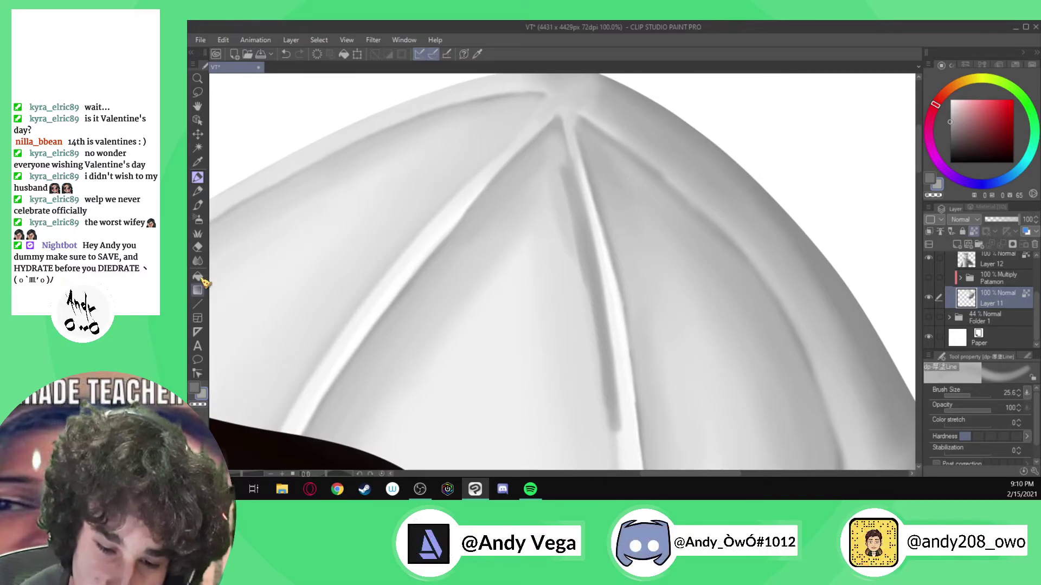
- Blend the new shadow along the middle rib's inner edge into the wing membrane at brush size 35.8
{"action": "left_click", "coordinate": [198, 261]}
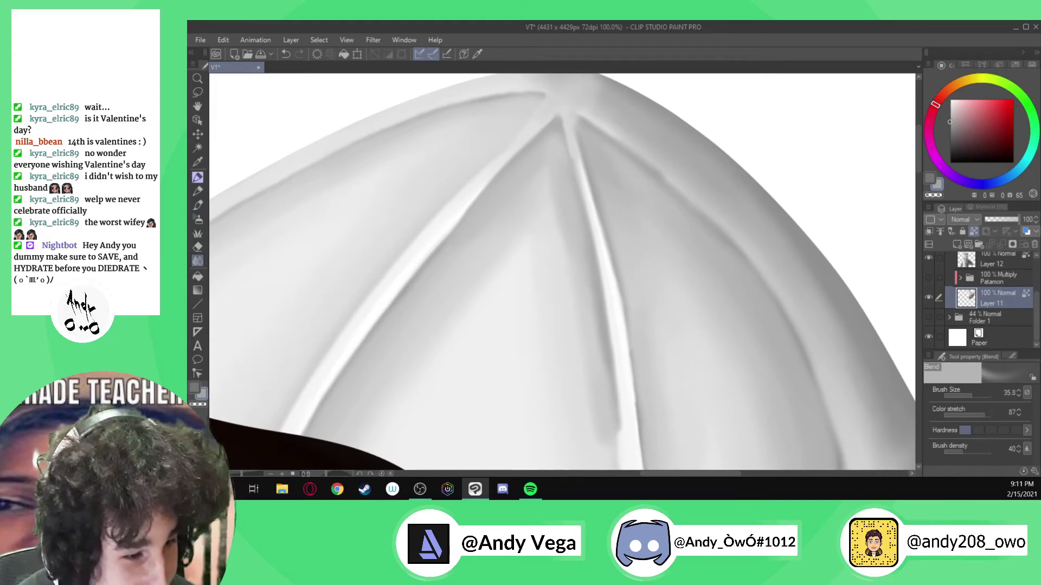
{"action": "left_click", "coordinate": [419, 489]}
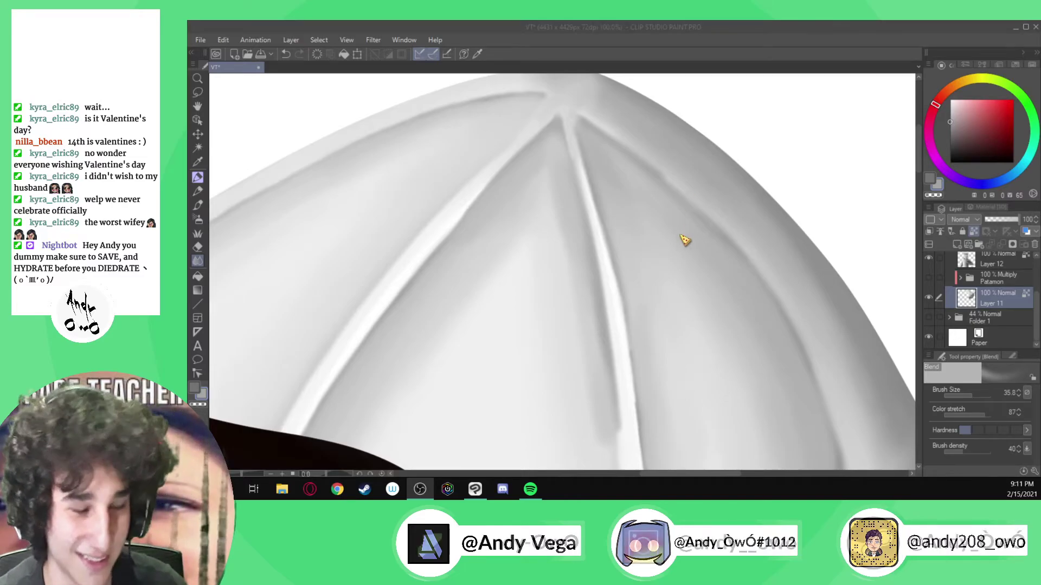
{"action": "left_click", "coordinate": [581, 268]}
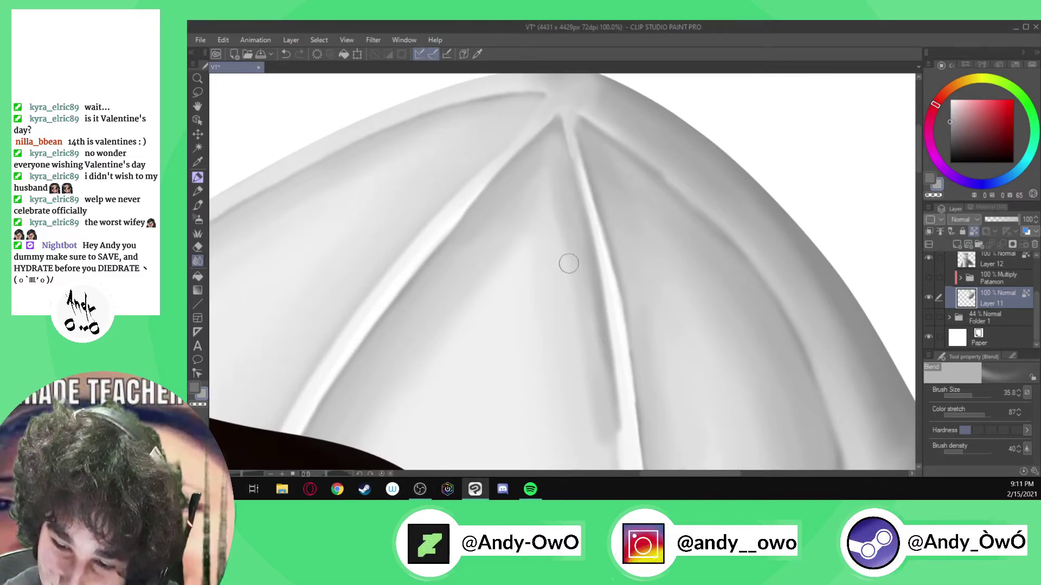
{"action": "scroll", "coordinate": [558, 217], "scroll_direction": "down", "scroll_amount": 3}
{"action": "mouse_move", "coordinate": [572, 285]}
{"action": "left_mouse_down"}
{"action": "mouse_move", "coordinate": [571, 265]}
{"action": "mouse_move", "coordinate": [577, 325]}
{"action": "mouse_move", "coordinate": [564, 253]}
{"action": "mouse_move", "coordinate": [594, 432]}
{"action": "mouse_move", "coordinate": [580, 268]}
{"action": "left_mouse_up"}
- Extend the middle rib's inner shadow with the line pen at size 25.6, then blend it down to the wing's lower edge at size 63.3
{"action": "key", "text": "p"}
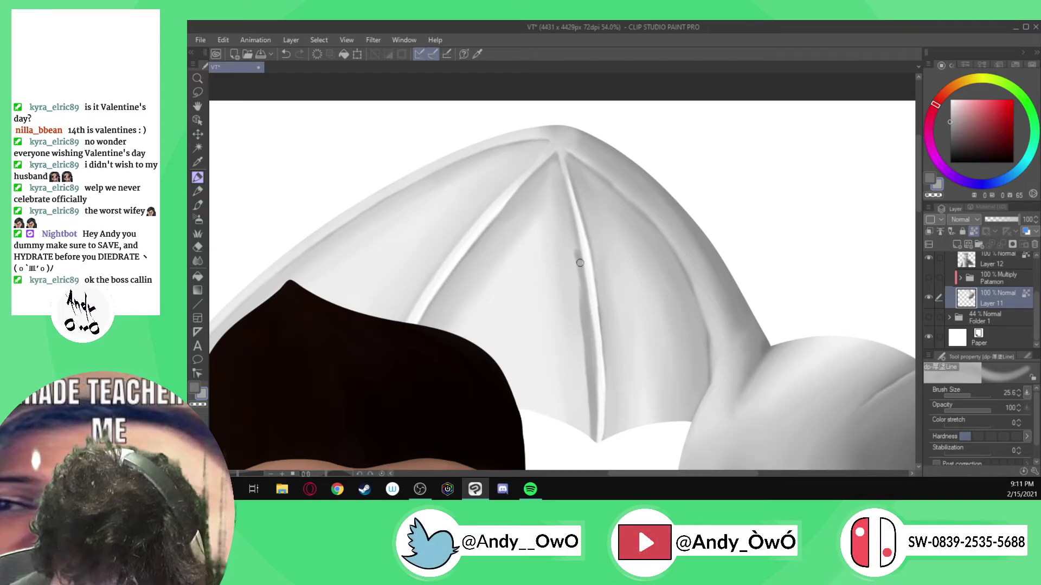
{"action": "left_click", "coordinate": [197, 261]}
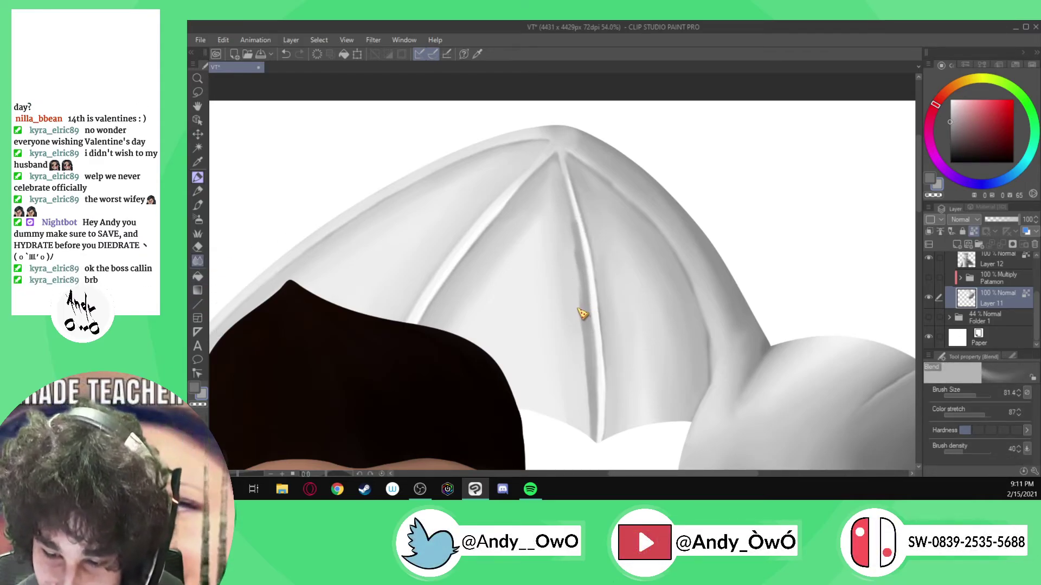
{"action": "mouse_move", "coordinate": [571, 296]}
{"action": "left_mouse_down", "text": "ctrl+alt"}
{"action": "mouse_move", "coordinate": [584, 309]}
{"action": "mouse_move", "coordinate": [577, 303]}
{"action": "left_mouse_up", "text": "ctrl+alt"}
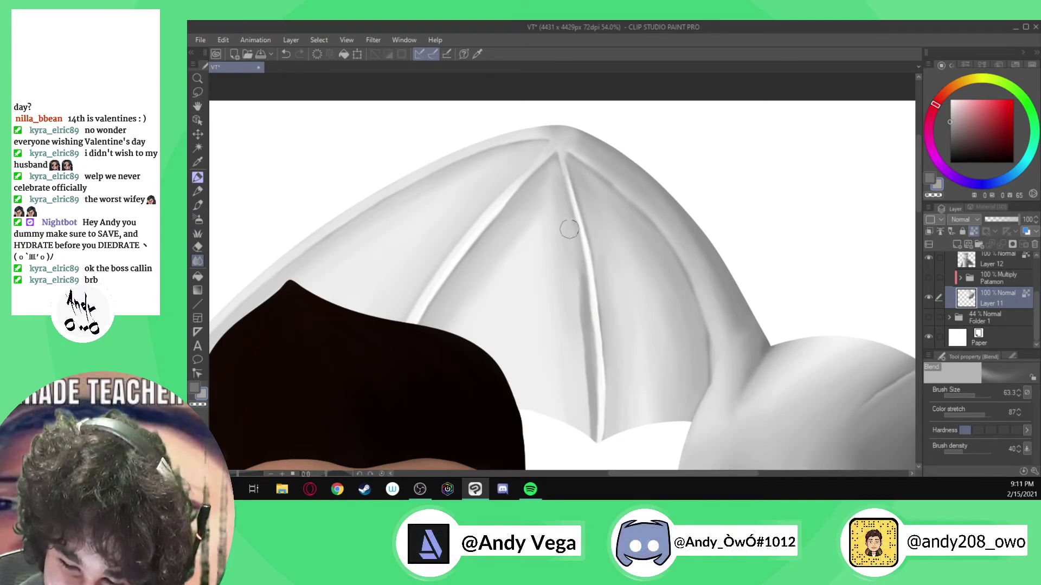
{"action": "left_click_drag", "start_coordinate": [572, 258], "coordinate": [580, 314]}
{"action": "left_click_drag", "start_coordinate": [576, 269], "coordinate": [589, 428]}
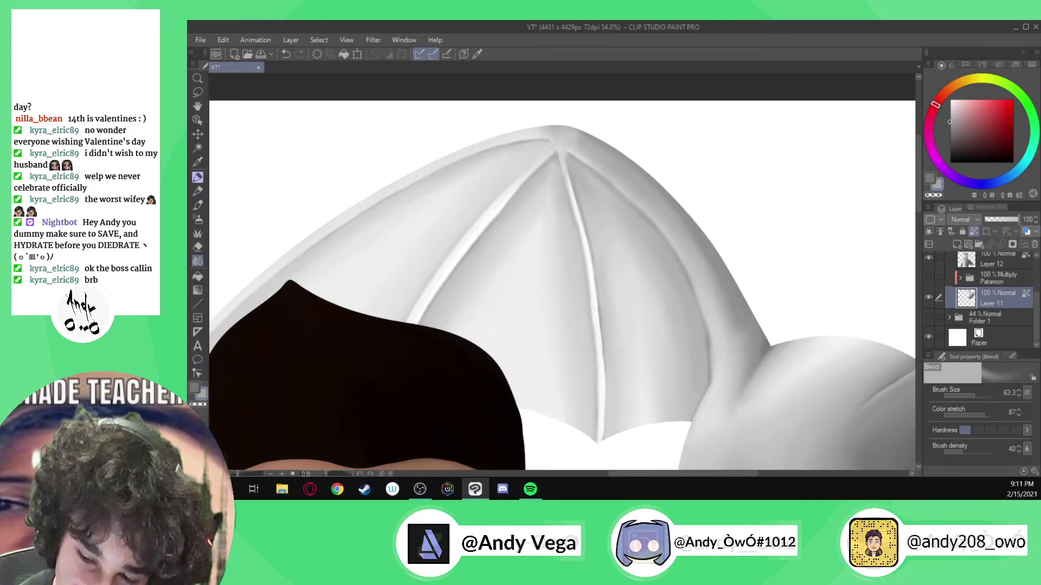
{"action": "scroll", "coordinate": [535, 309], "scroll_direction": "down", "scroll_amount": 10}
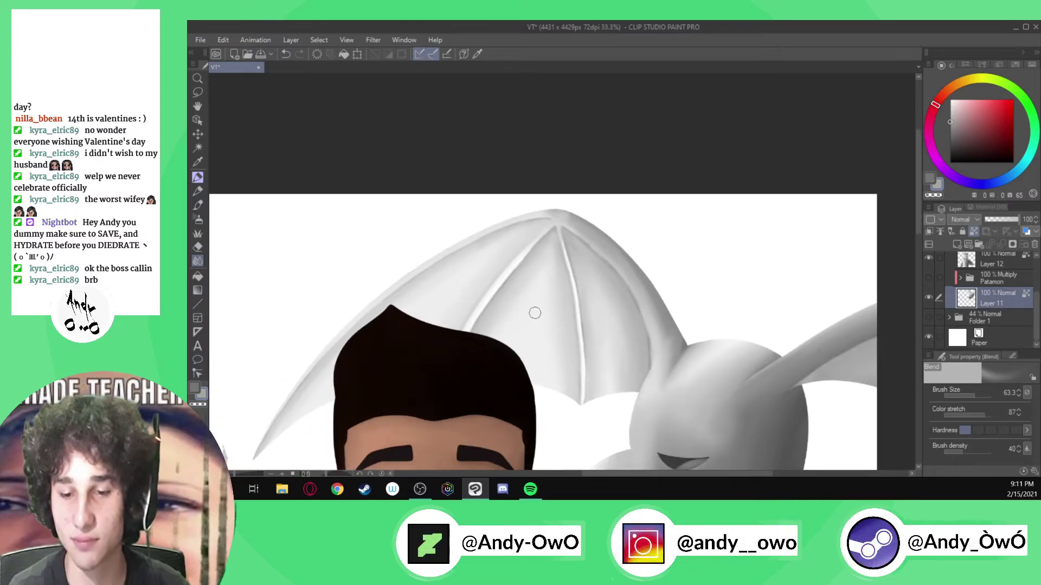
- Sample a lighter grey from the wing membrane near the left rib with the line pen, and return to the blend brush
{"action": "scroll", "coordinate": [527, 261], "scroll_direction": "up", "scroll_amount": 9}
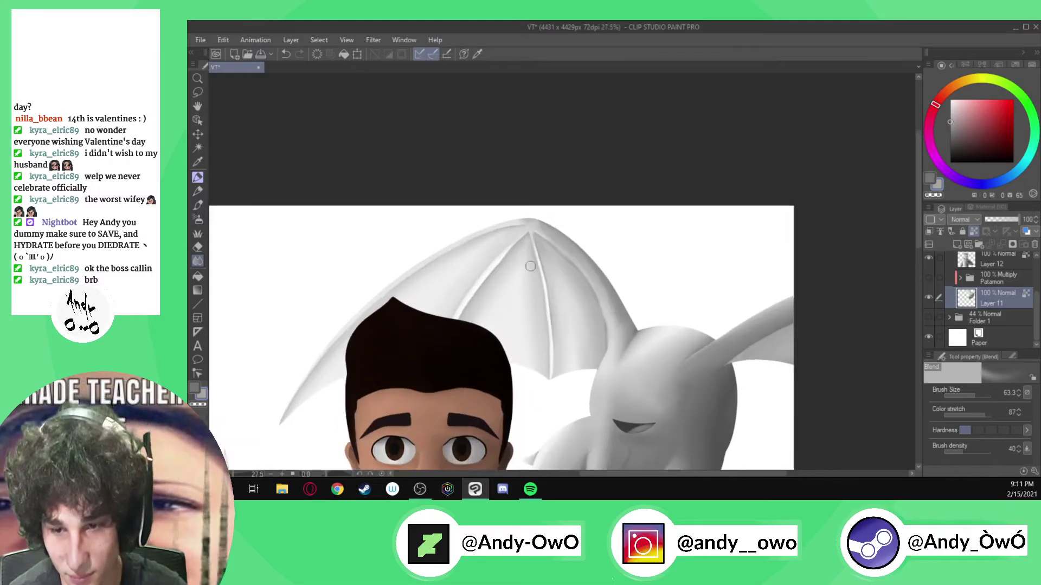
{"action": "key", "text": "p"}
{"action": "left_click", "coordinate": [499, 245], "text": "alt"}
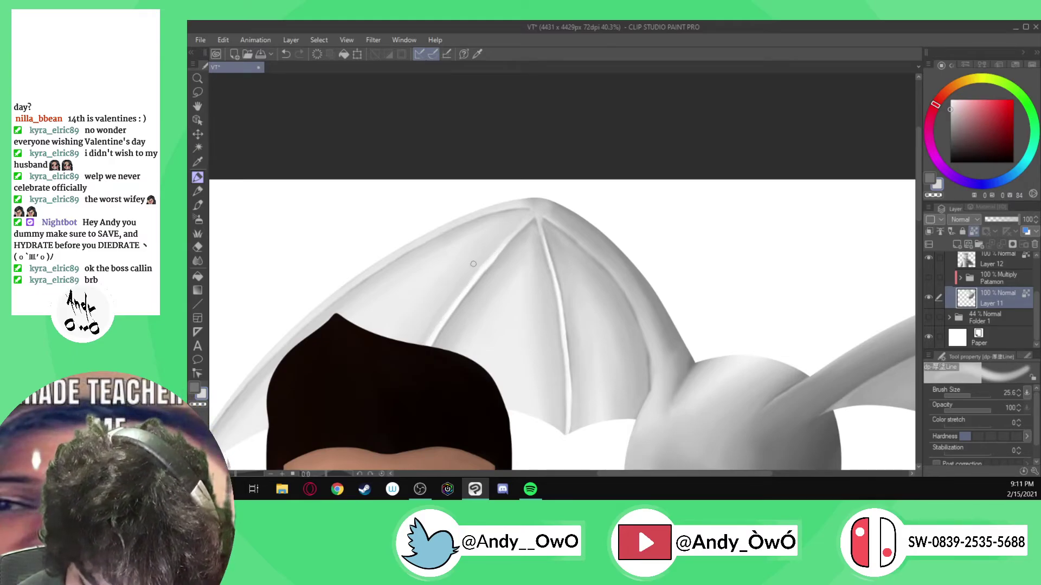
{"action": "key", "text": "j"}
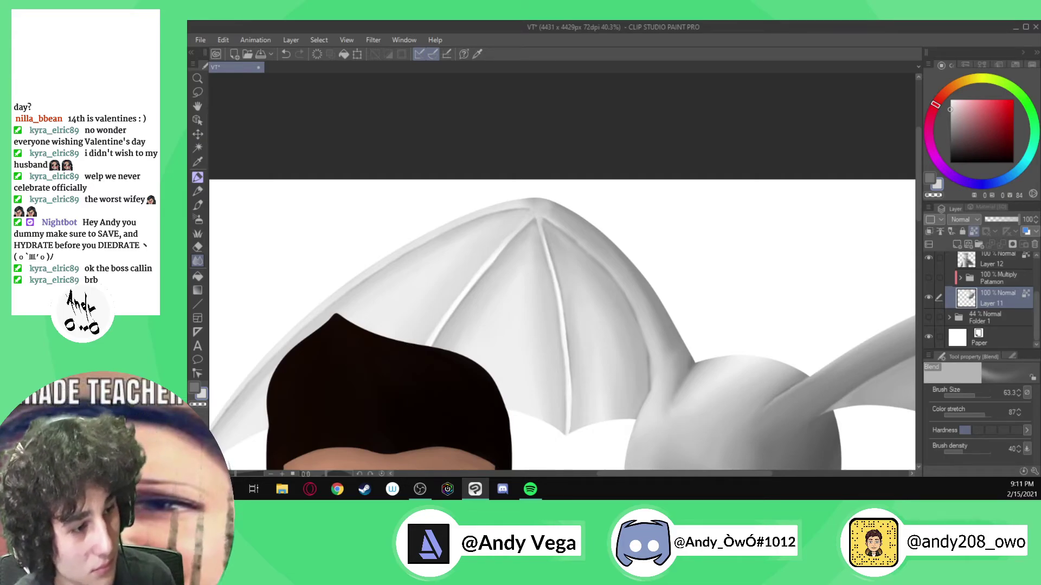
- Show the Patamon multiply folder so its colours overlay the greyscale shading
{"action": "key", "text": "alt+Tab"}
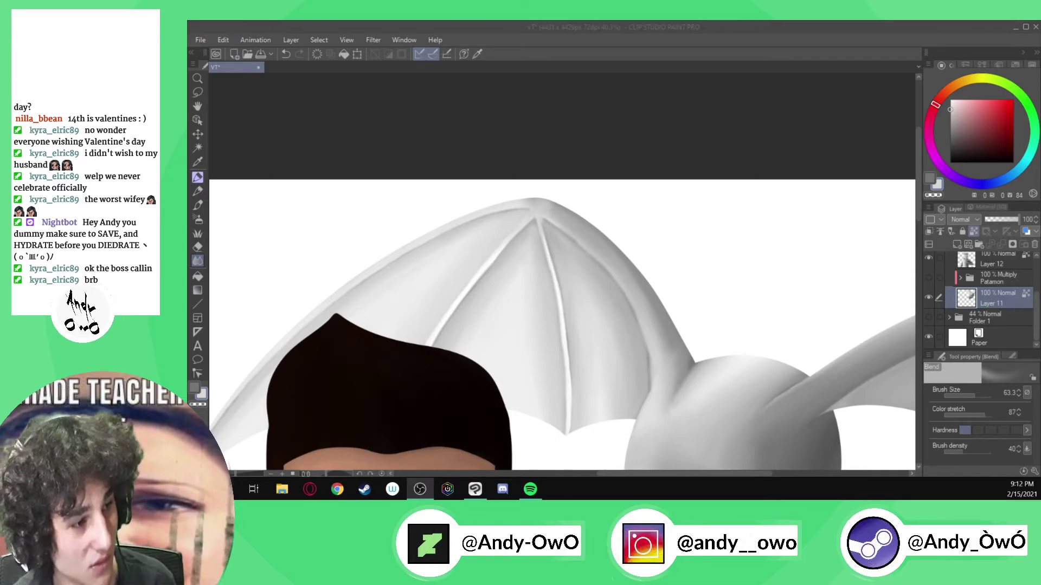
{"action": "scroll", "coordinate": [344, 285], "scroll_direction": "down", "scroll_amount": 4}
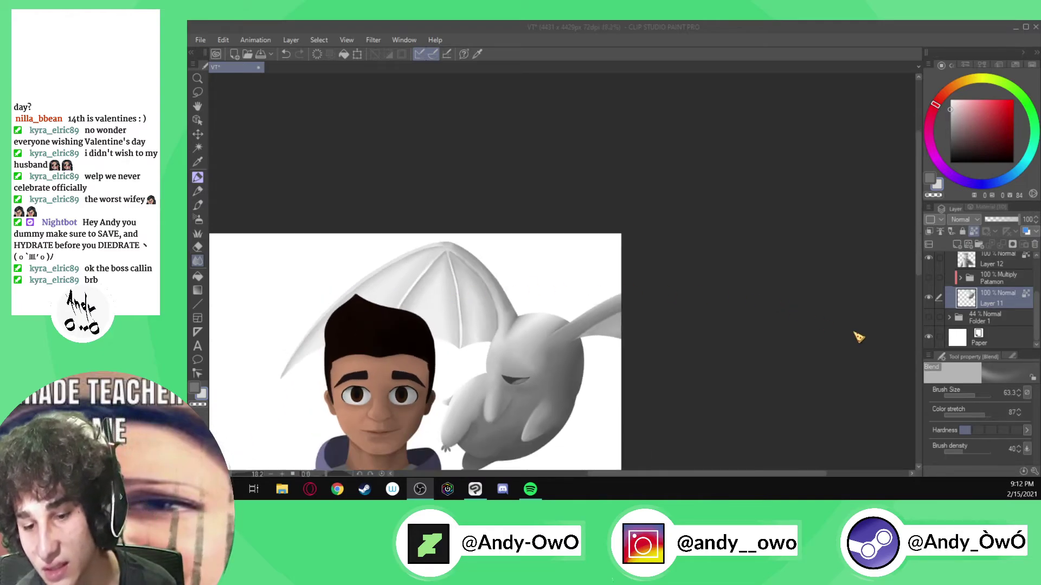
{"action": "left_click", "coordinate": [928, 277]}
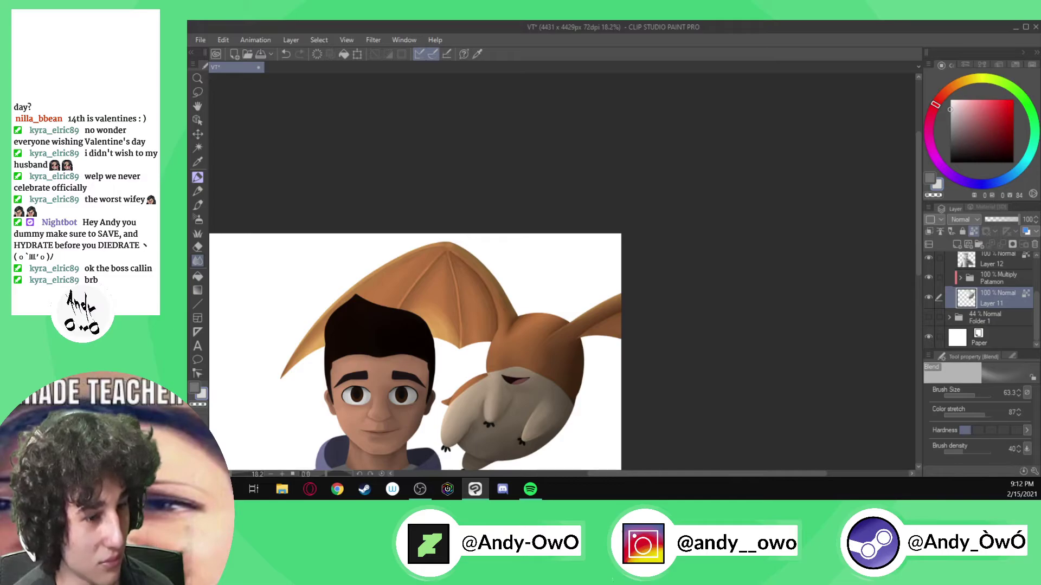
{"action": "key", "text": "alt+Tab"}
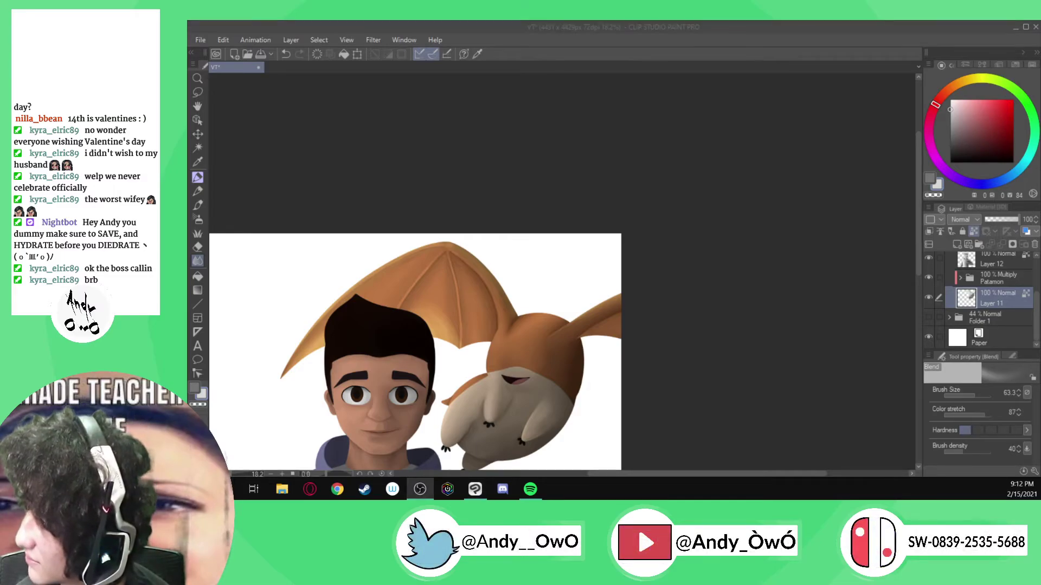
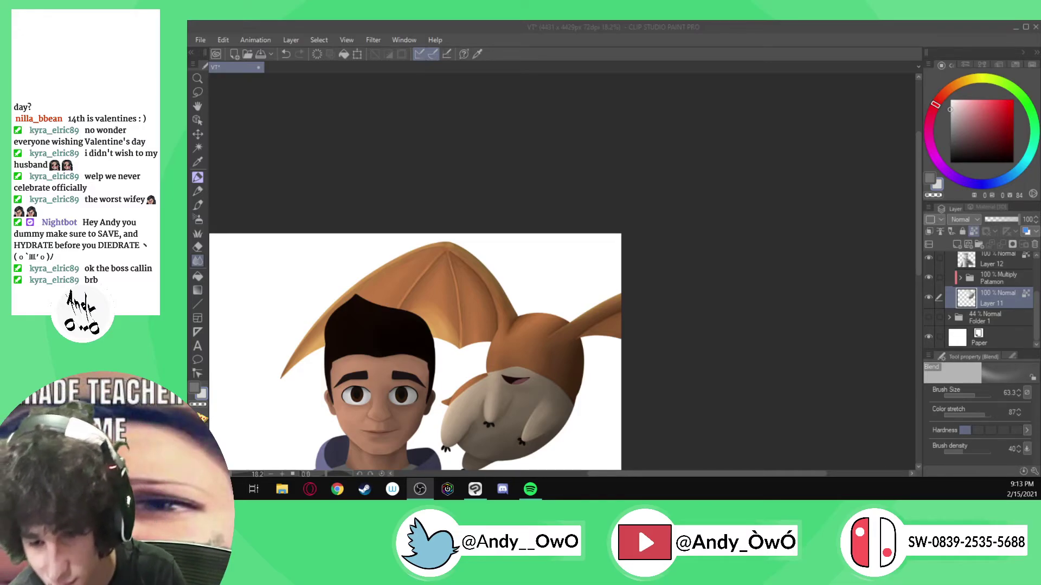
- Examine the coloured artwork as a whole, then check the creature's body and mouth up close
{"action": "scroll", "coordinate": [511, 244], "scroll_direction": "down", "scroll_amount": 4}
{"action": "scroll", "coordinate": [515, 336], "scroll_direction": "up", "scroll_amount": 4}
{"action": "scroll", "coordinate": [543, 240], "scroll_direction": "up", "scroll_amount": 2}
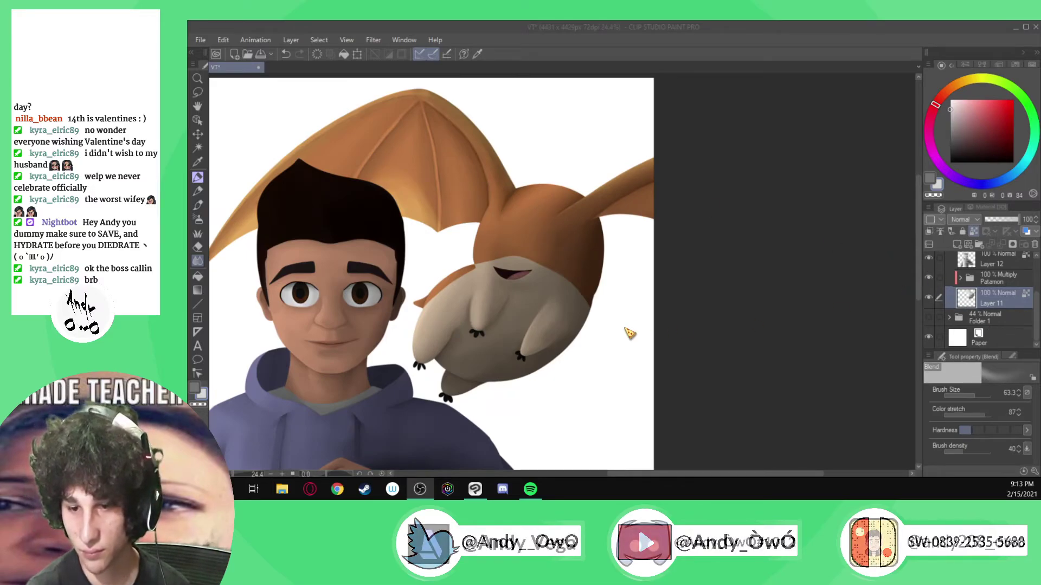
{"action": "scroll", "coordinate": [627, 332], "scroll_direction": "down", "scroll_amount": 1}
{"action": "scroll", "coordinate": [448, 336], "scroll_direction": "down", "scroll_amount": 1}
{"action": "scroll", "coordinate": [533, 283], "scroll_direction": "up", "scroll_amount": 5}
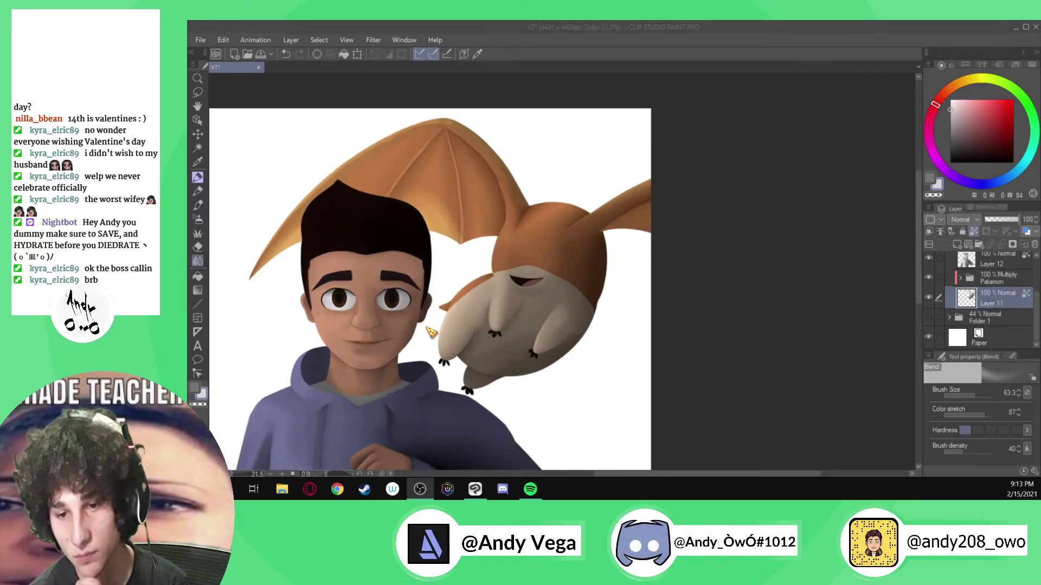
{"action": "scroll", "coordinate": [533, 283], "scroll_direction": "down", "scroll_amount": 4}
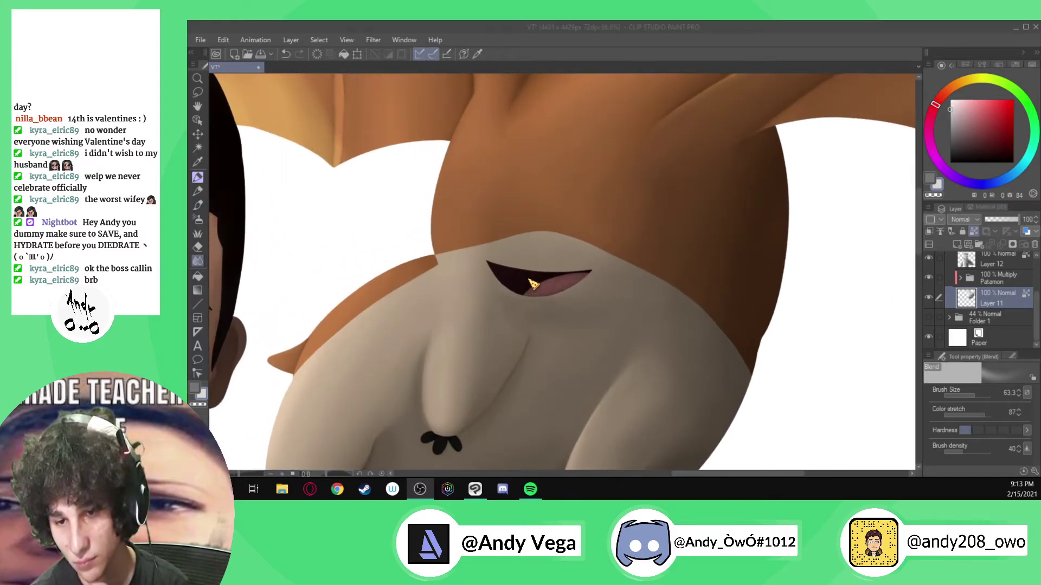
{"action": "scroll", "coordinate": [540, 222], "scroll_direction": "up", "scroll_amount": 3}
{"action": "scroll", "coordinate": [540, 223], "scroll_direction": "up", "scroll_amount": 2}
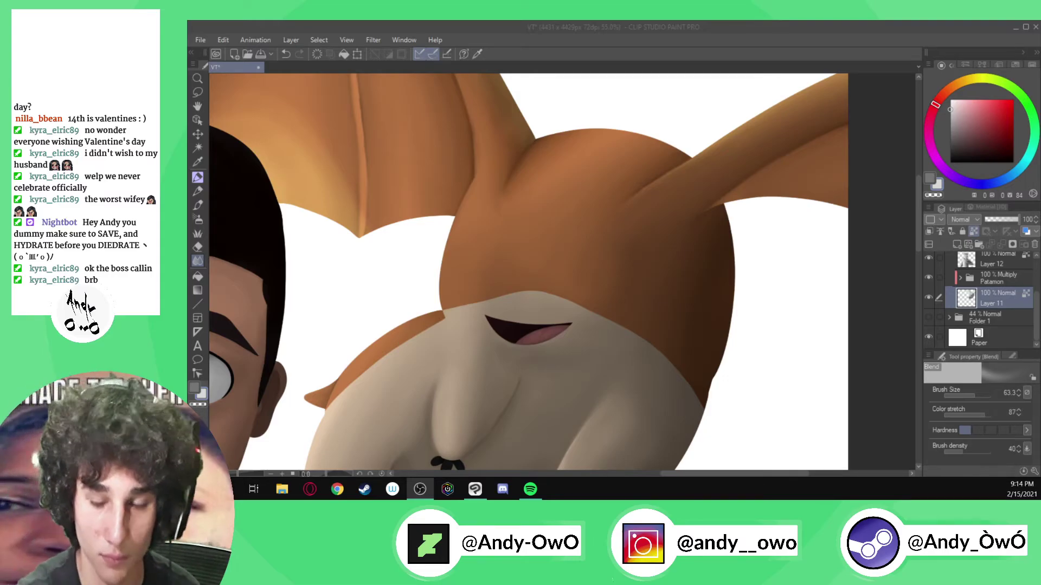
- Add a new layer above Layer 10 in the Patamon folder, and set up the G-pen with a near-black colour
{"action": "left_click", "coordinate": [1010, 357]}
{"action": "left_click", "coordinate": [941, 356]}
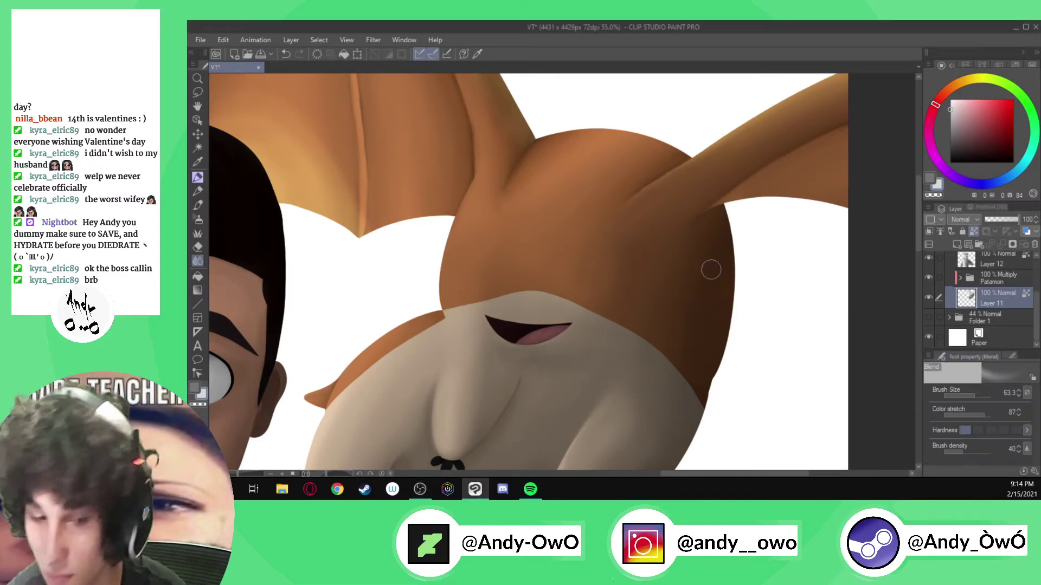
{"action": "left_click", "coordinate": [199, 177]}
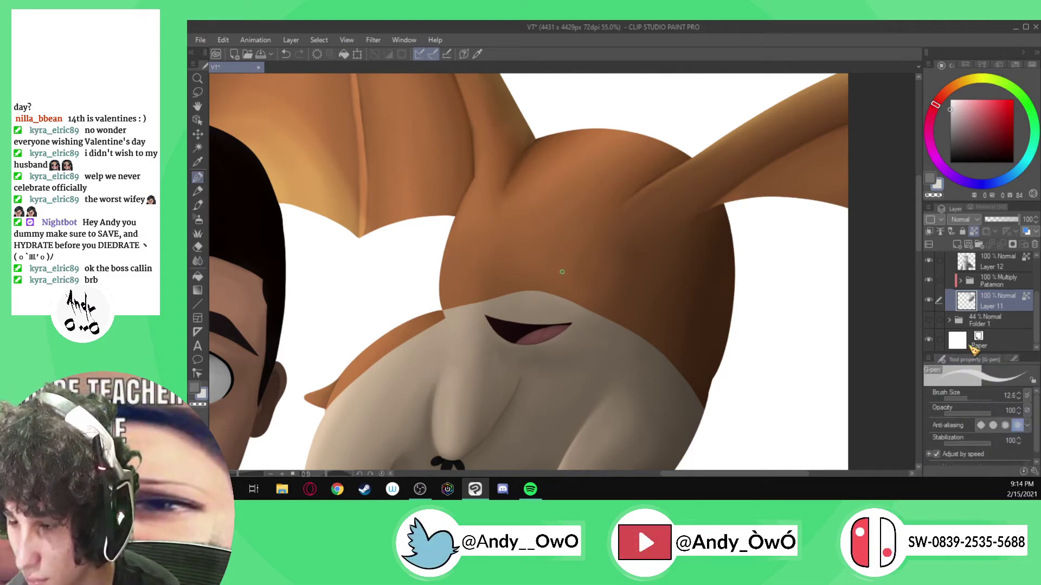
{"action": "left_click", "coordinate": [949, 151]}
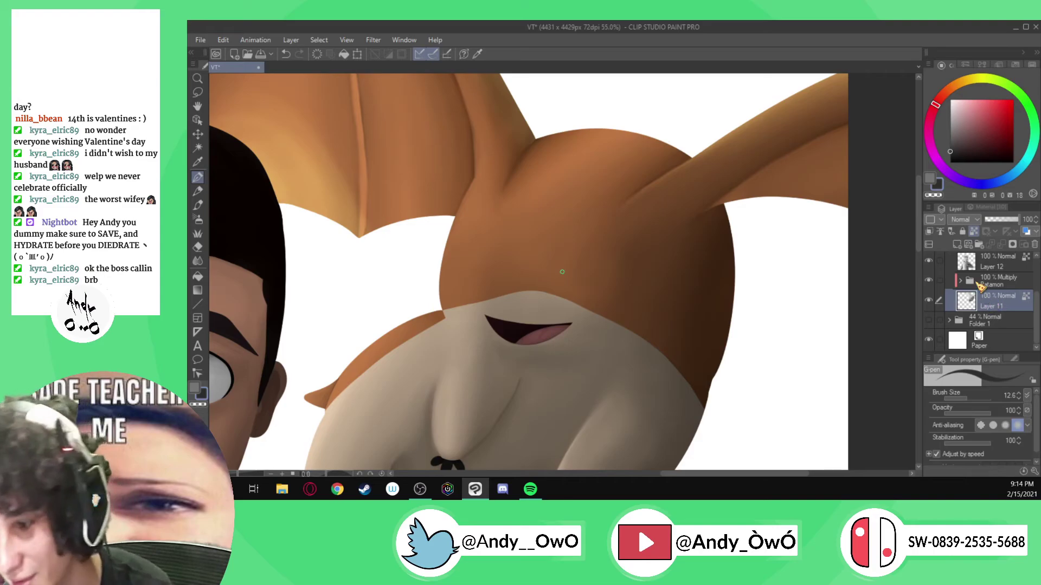
{"action": "left_click", "coordinate": [960, 281]}
{"action": "left_click", "coordinate": [1000, 301]}
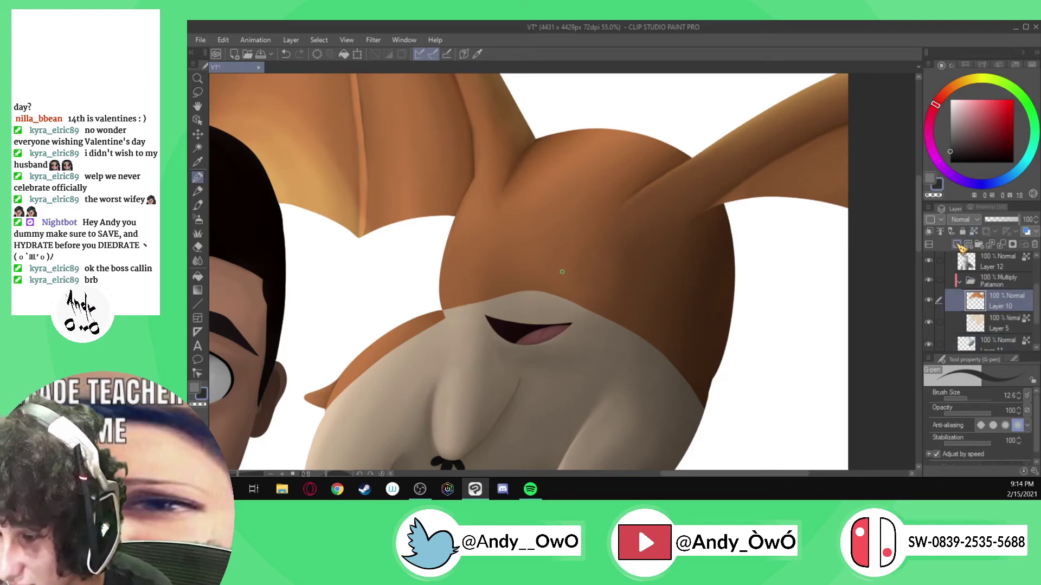
{"action": "scroll", "coordinate": [632, 298], "scroll_direction": "up", "scroll_amount": 1}
{"action": "scroll", "coordinate": [625, 278], "scroll_direction": "up", "scroll_amount": 1}
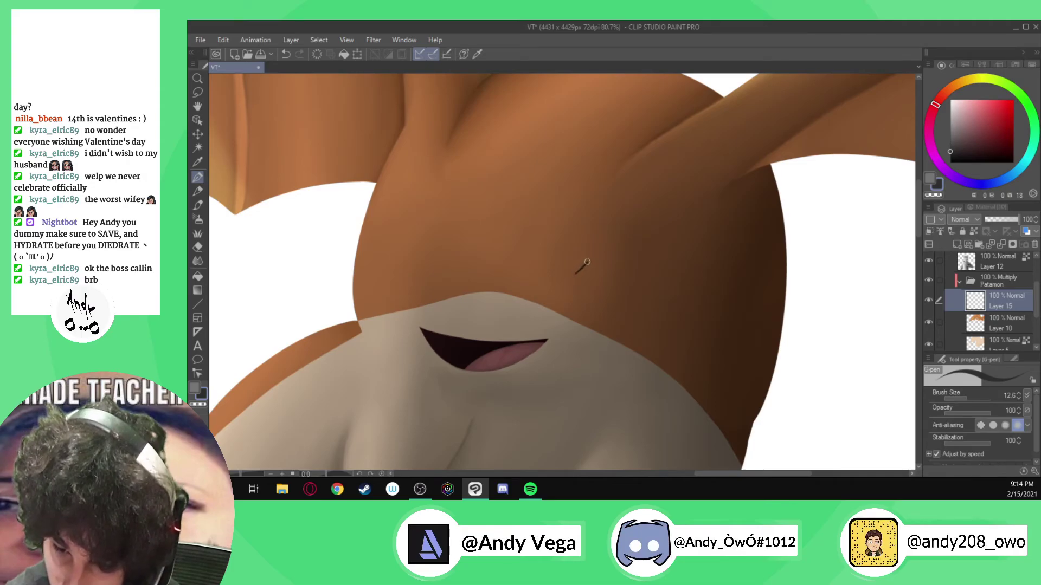
- Outline a pointed eye to the upper right of the creature's mouth with the G-pen at size 12.6, redrawing the lower curve and thickening the line
{"action": "mouse_move", "coordinate": [606, 241]}
{"action": "left_mouse_down"}
{"action": "mouse_move", "coordinate": [644, 224]}
{"action": "mouse_move", "coordinate": [679, 240]}
{"action": "mouse_move", "coordinate": [691, 305]}
{"action": "left_mouse_up"}
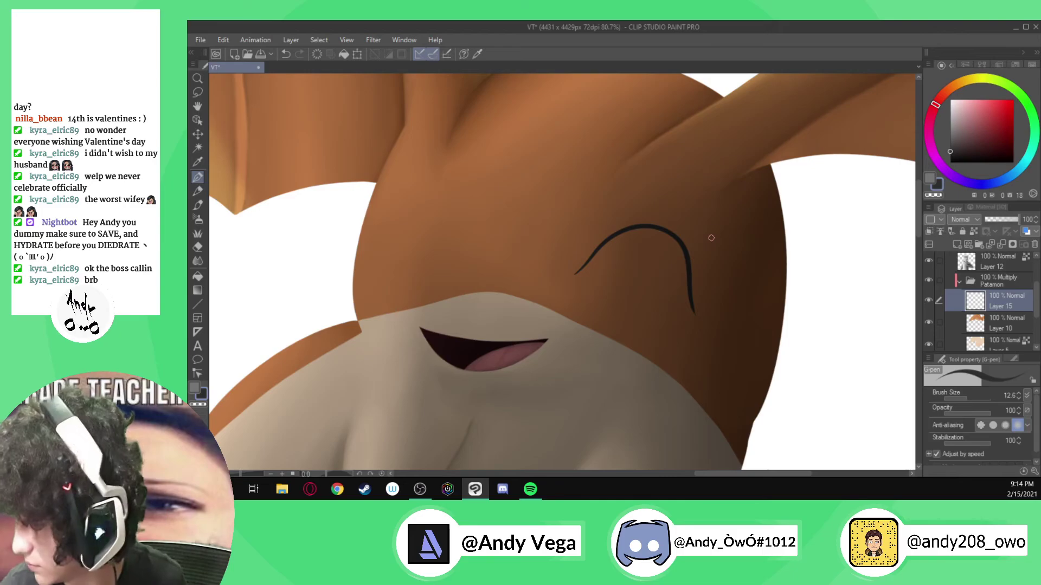
{"action": "mouse_move", "coordinate": [586, 290]}
{"action": "left_mouse_down"}
{"action": "mouse_move", "coordinate": [625, 313]}
{"action": "mouse_move", "coordinate": [691, 308]}
{"action": "left_mouse_up"}
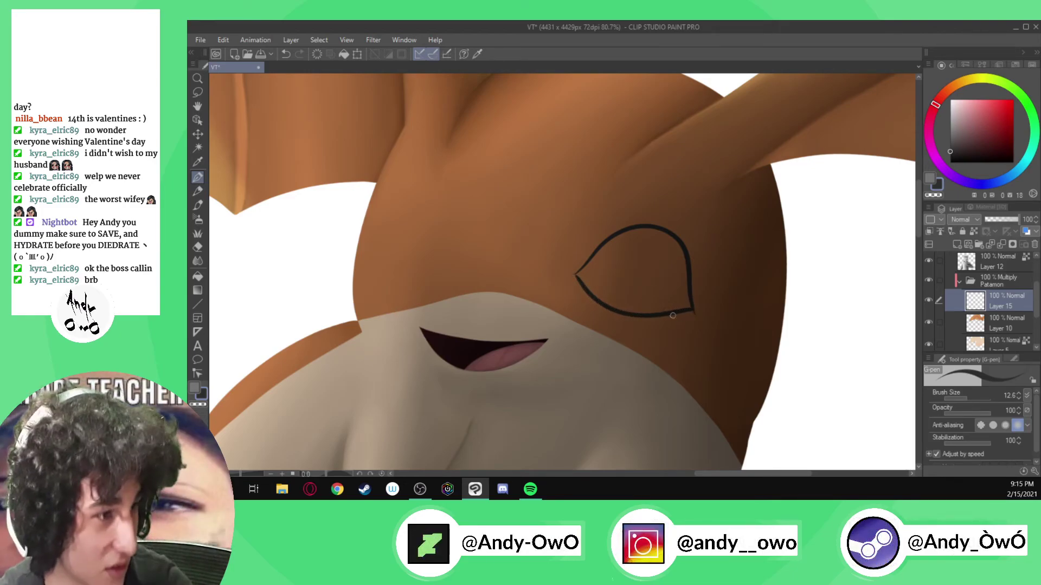
{"action": "key", "text": "ctrl+z"}
{"action": "left_click_drag", "start_coordinate": [672, 312], "coordinate": [615, 314]}
{"action": "key", "text": "ctrl+z"}
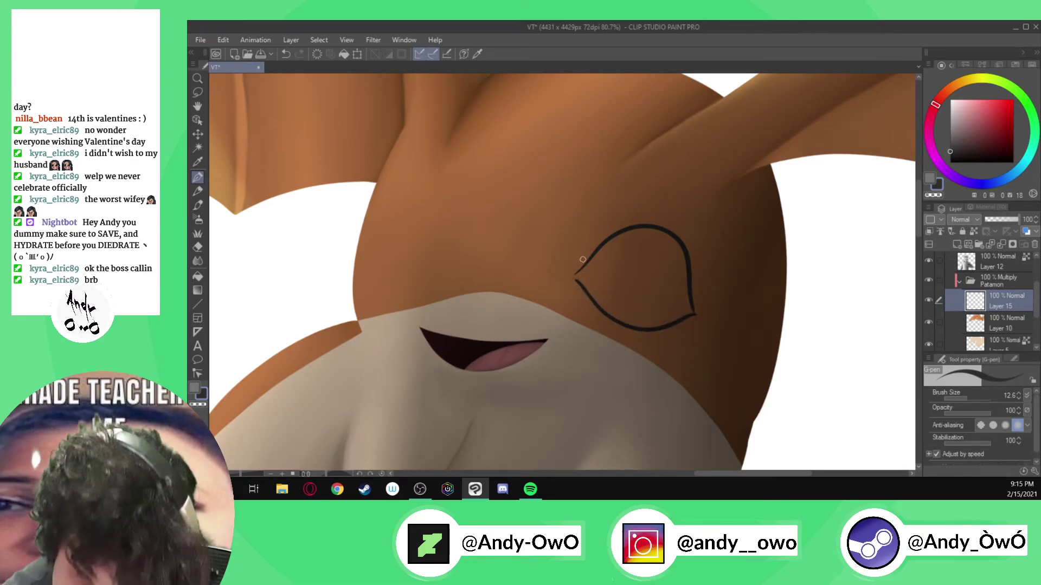
{"action": "left_click_drag", "start_coordinate": [695, 315], "coordinate": [600, 306]}
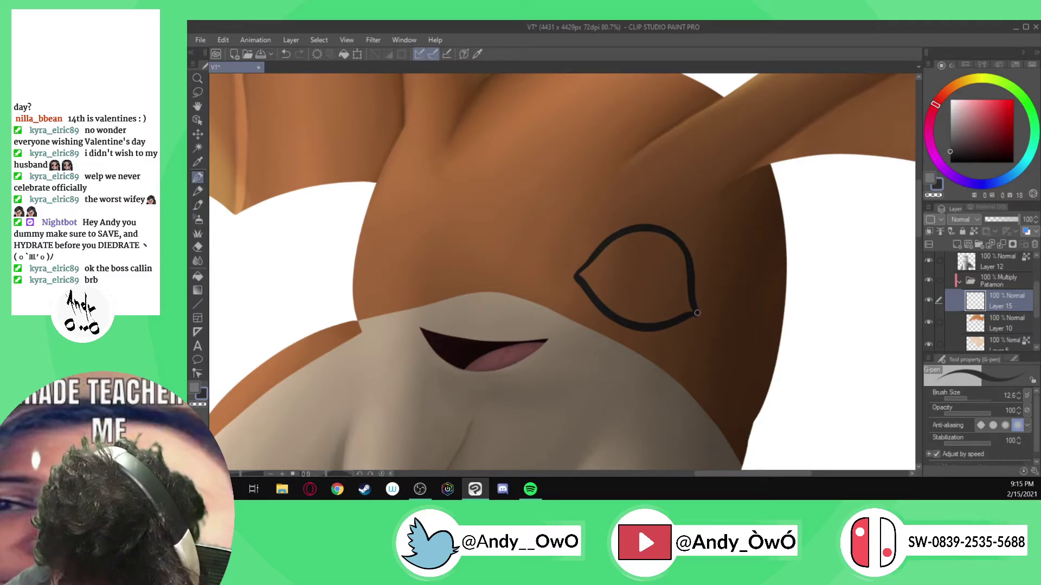
- Fill in and round off the inside of both pointed corners of the eye outline in near-black
{"action": "scroll", "coordinate": [702, 314], "scroll_direction": "up", "scroll_amount": 3}
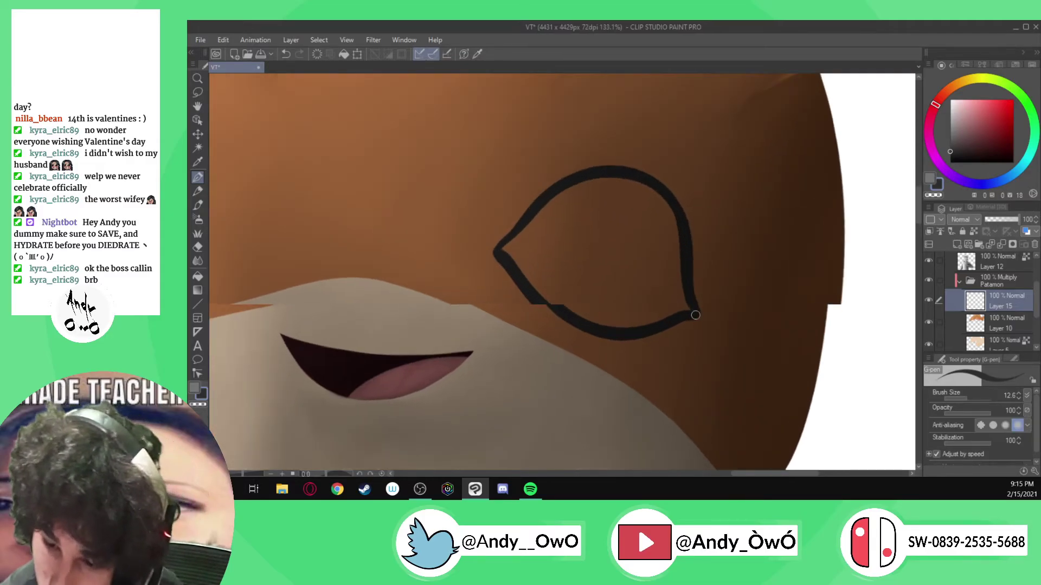
{"action": "scroll", "coordinate": [676, 297], "scroll_direction": "up", "scroll_amount": 1}
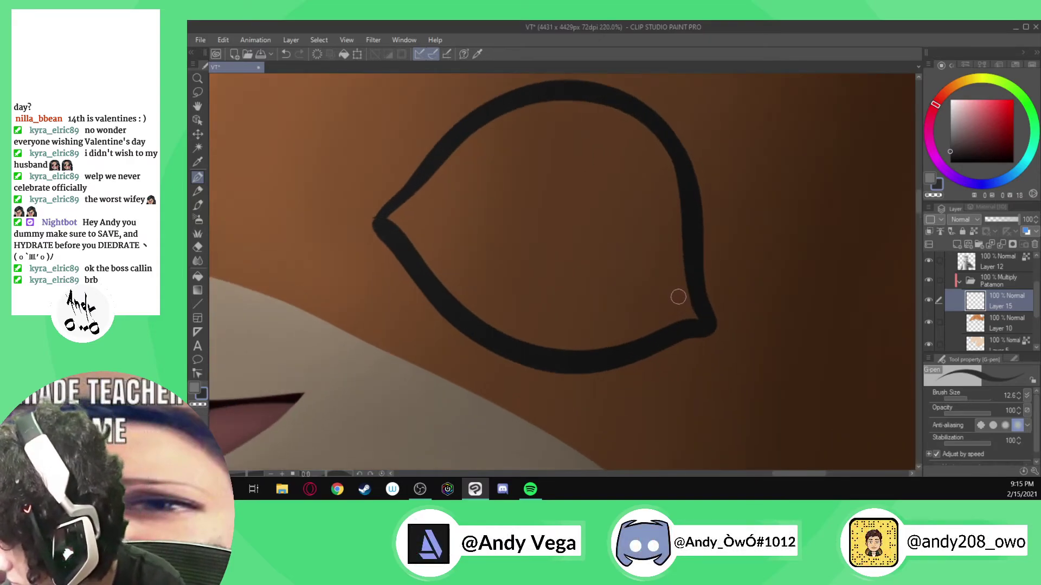
{"action": "scroll", "coordinate": [436, 246], "scroll_direction": "up", "scroll_amount": 1}
{"action": "scroll", "coordinate": [379, 235], "scroll_direction": "up", "scroll_amount": 1}
{"action": "mouse_move", "coordinate": [383, 239]}
{"action": "left_mouse_down"}
{"action": "mouse_move", "coordinate": [374, 207]}
{"action": "mouse_move", "coordinate": [390, 174]}
{"action": "mouse_move", "coordinate": [399, 255]}
{"action": "mouse_move", "coordinate": [380, 208]}
{"action": "mouse_move", "coordinate": [388, 185]}
{"action": "left_mouse_up"}
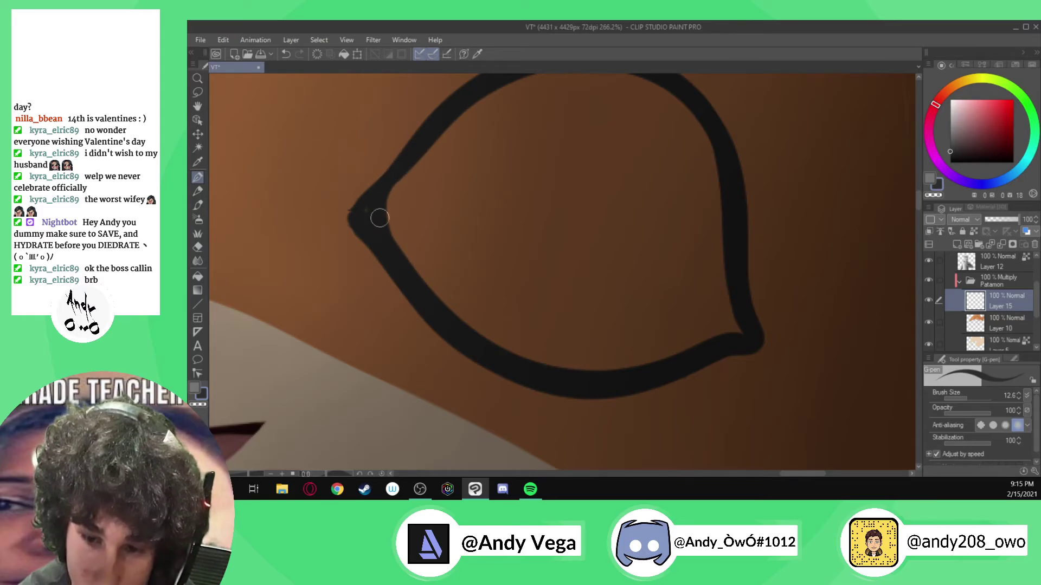
{"action": "mouse_move", "coordinate": [710, 348]}
{"action": "left_mouse_down"}
{"action": "mouse_move", "coordinate": [726, 331]}
{"action": "mouse_move", "coordinate": [730, 262]}
{"action": "left_mouse_up"}
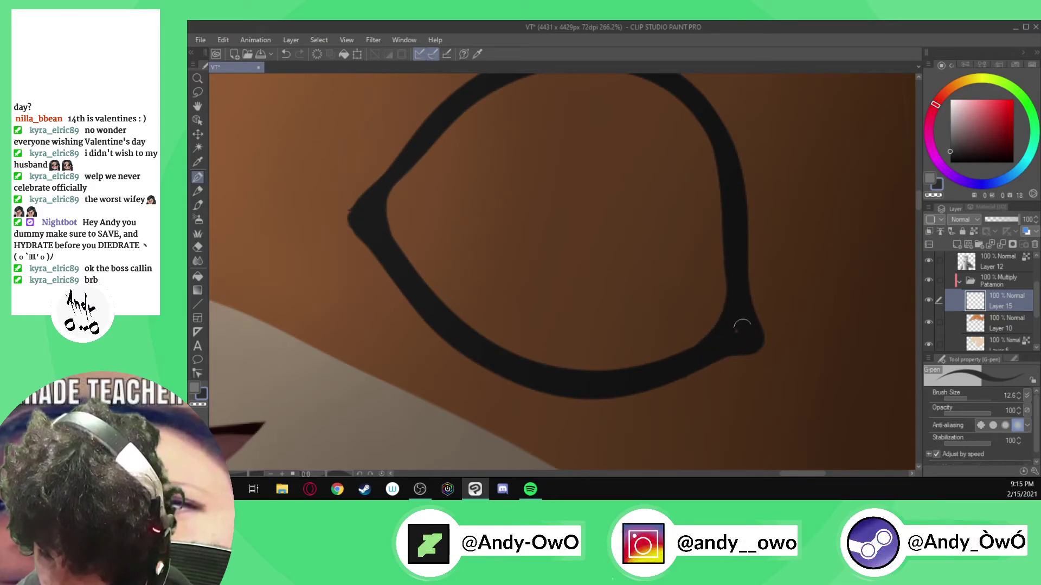
- Sharpen the eye outline's left corner by trimming its outer edges with the G-pen in transparent colour
{"action": "scroll", "coordinate": [753, 299], "scroll_direction": "down", "scroll_amount": 2}
{"action": "scroll", "coordinate": [496, 254], "scroll_direction": "up", "scroll_amount": 3}
{"action": "mouse_move", "coordinate": [504, 286]}
{"action": "left_mouse_down"}
{"action": "mouse_move", "coordinate": [476, 245]}
{"action": "mouse_move", "coordinate": [513, 207]}
{"action": "left_mouse_up"}
{"action": "key", "text": "c"}
{"action": "mouse_move", "coordinate": [519, 328]}
{"action": "left_mouse_down"}
{"action": "mouse_move", "coordinate": [464, 249]}
{"action": "mouse_move", "coordinate": [469, 230]}
{"action": "left_mouse_up"}
{"action": "left_click_drag", "start_coordinate": [508, 306], "coordinate": [474, 239]}
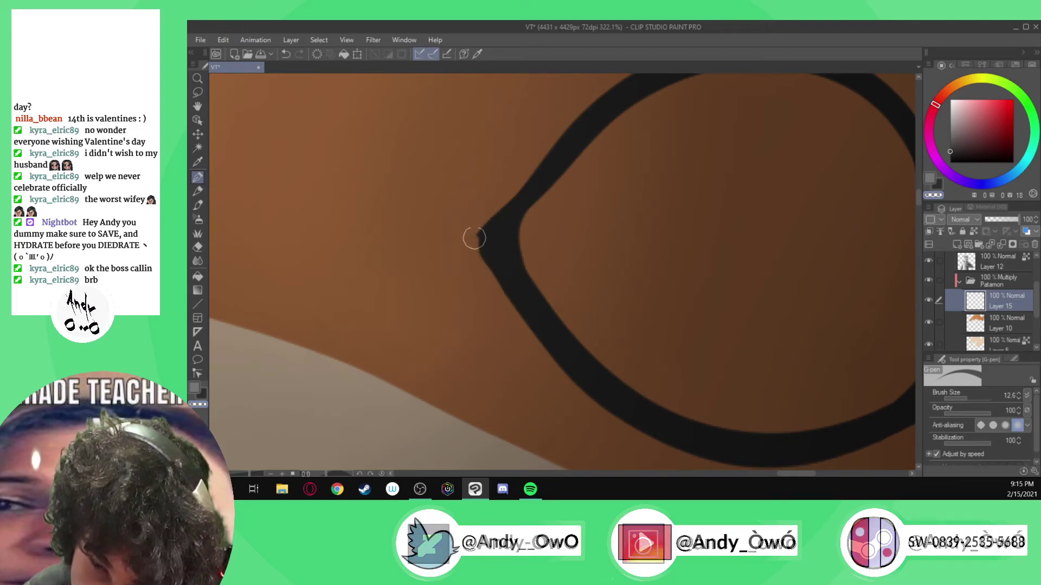
{"action": "scroll", "coordinate": [482, 195], "scroll_direction": "down", "scroll_amount": 2}
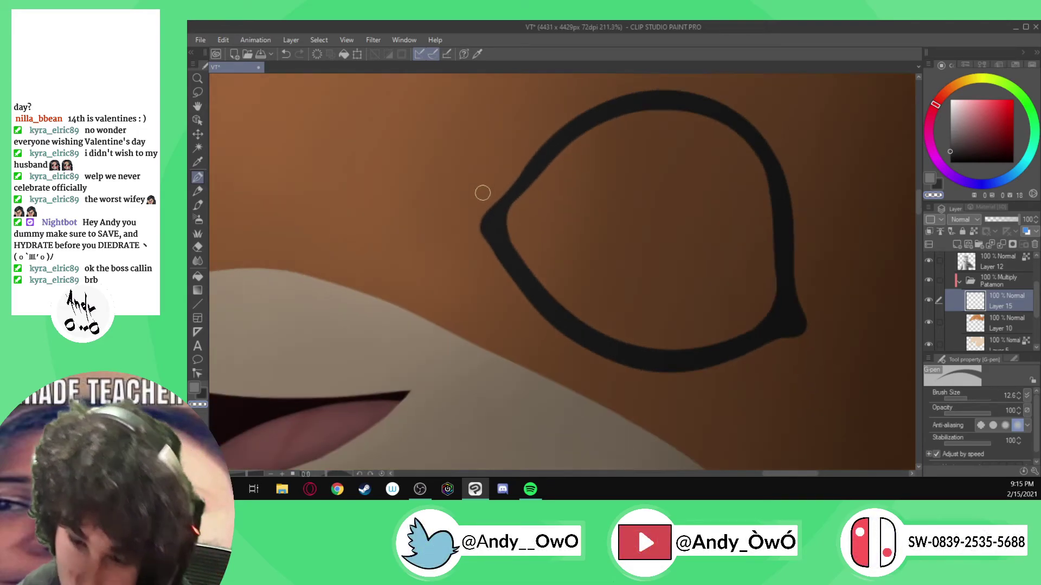
- Try to touch up the lower edge of the eye outline's left corner using a colour sampled from the outline
{"action": "scroll", "coordinate": [663, 311], "scroll_direction": "up", "scroll_amount": 2}
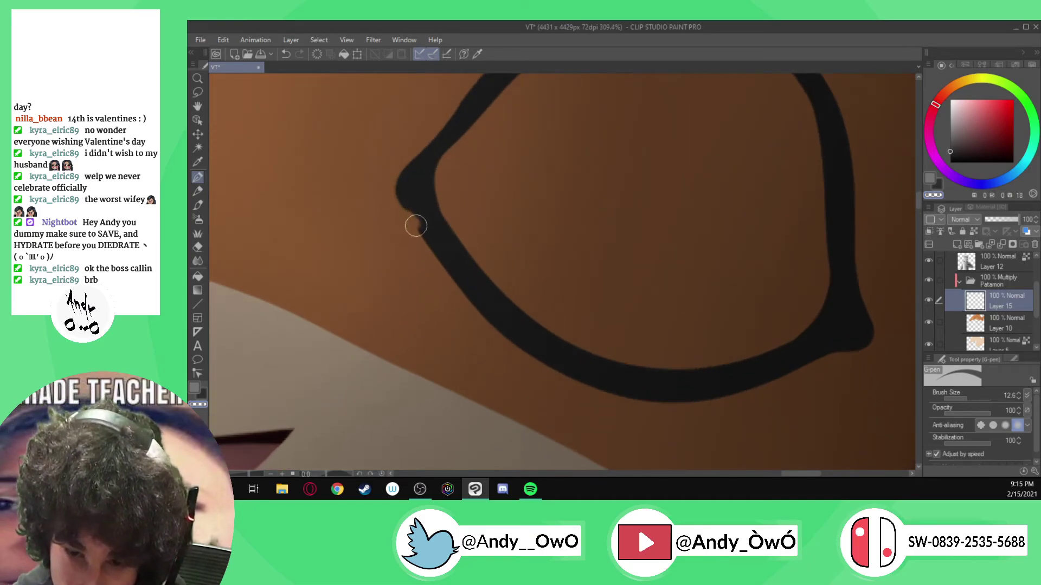
{"action": "key", "text": "i"}
{"action": "left_click", "coordinate": [486, 285]}
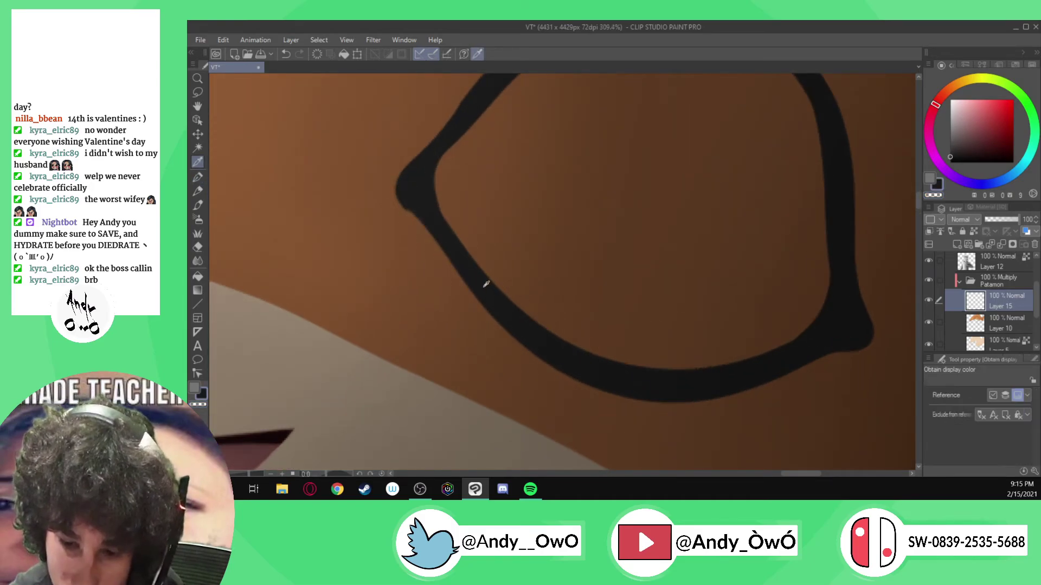
{"action": "key", "text": "p"}
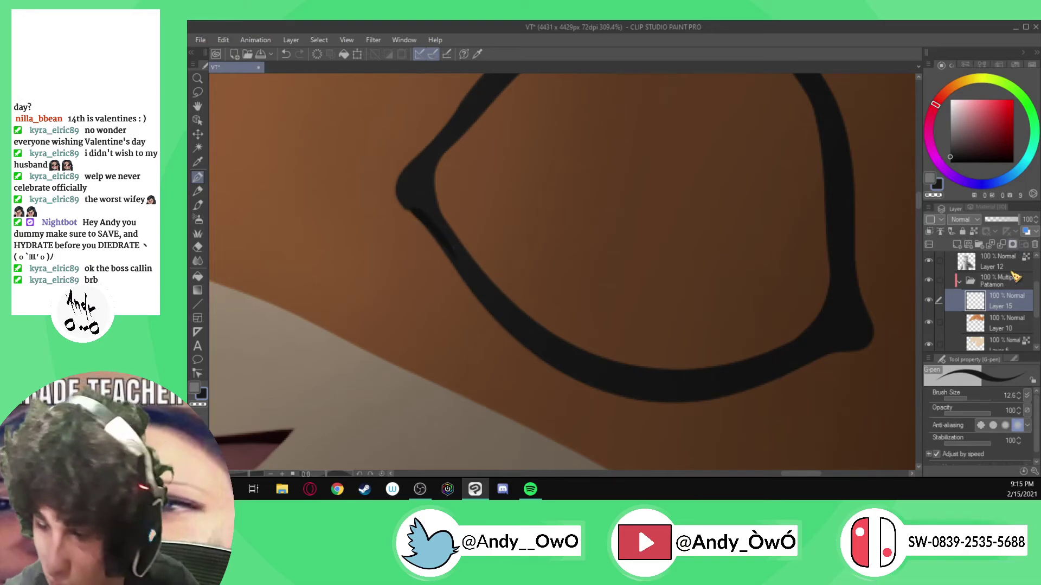
- Set the Patamon folder's blending mode to Normal
{"action": "scroll", "coordinate": [996, 277], "scroll_direction": "down", "scroll_amount": 1}
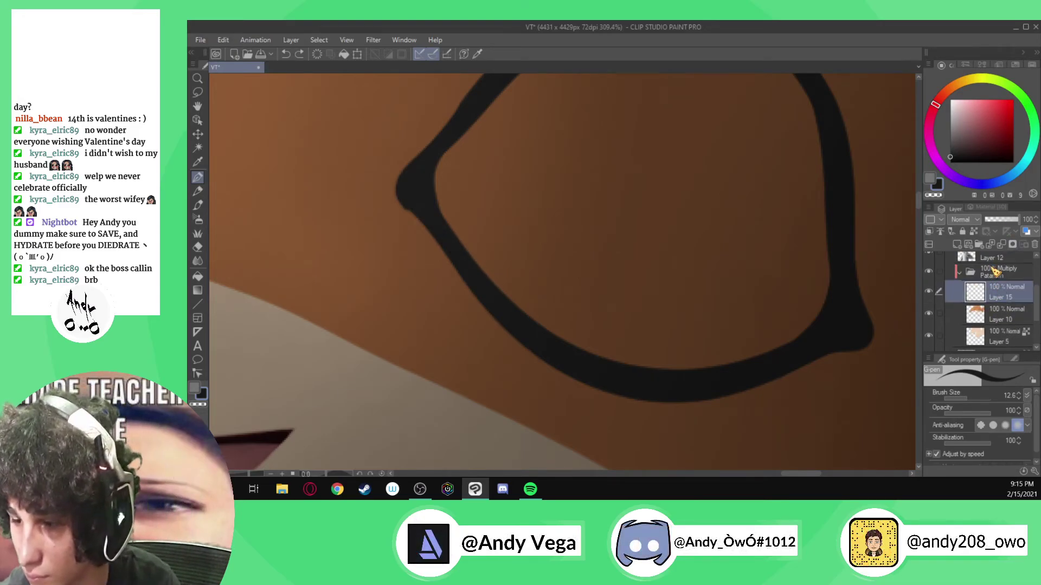
{"action": "left_click", "coordinate": [993, 277]}
{"action": "left_click", "coordinate": [967, 221]}
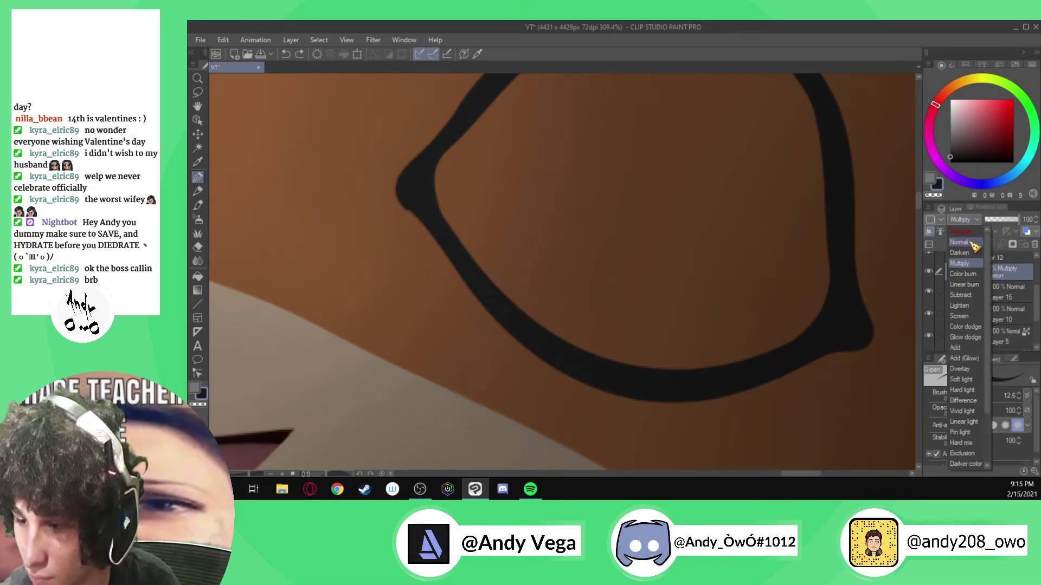
{"action": "left_click", "coordinate": [970, 243]}
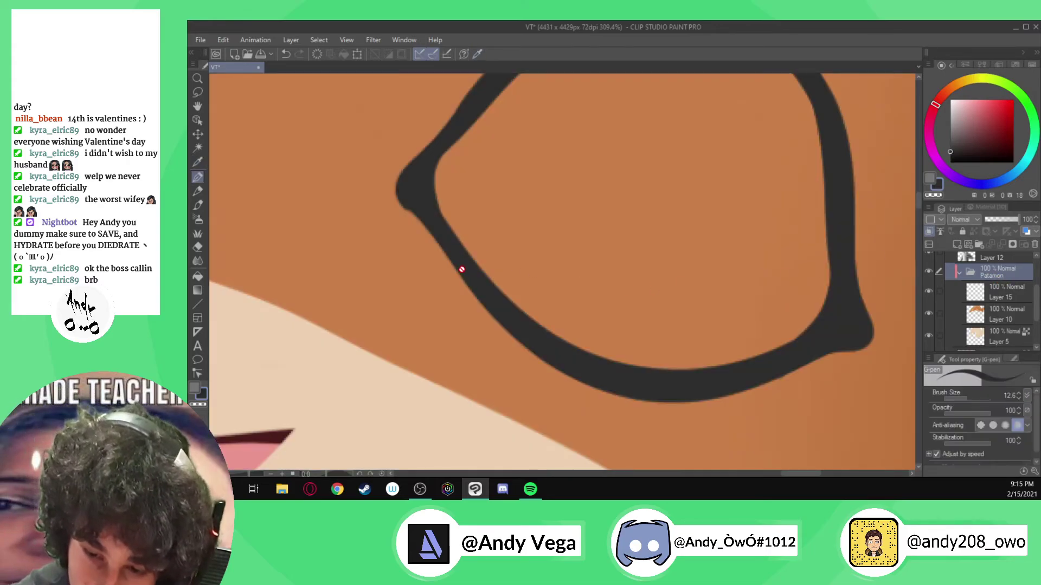
- Smooth the lower edge of the eye outline's left corner on Layer 15 with the G-pen
{"action": "left_click", "coordinate": [991, 292]}
{"action": "left_click_drag", "start_coordinate": [447, 251], "coordinate": [408, 204]}
{"action": "scroll", "coordinate": [407, 184], "scroll_direction": "down", "scroll_amount": 3}
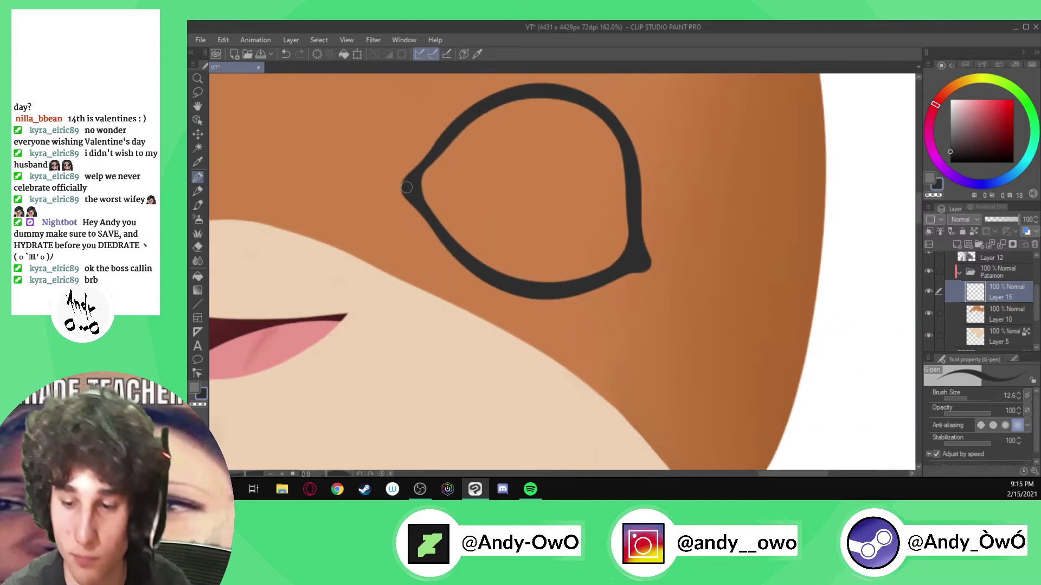
{"action": "scroll", "coordinate": [407, 187], "scroll_direction": "down", "scroll_amount": 1}
{"action": "scroll", "coordinate": [554, 151], "scroll_direction": "down", "scroll_amount": 2}
{"action": "scroll", "coordinate": [564, 130], "scroll_direction": "up", "scroll_amount": 4}
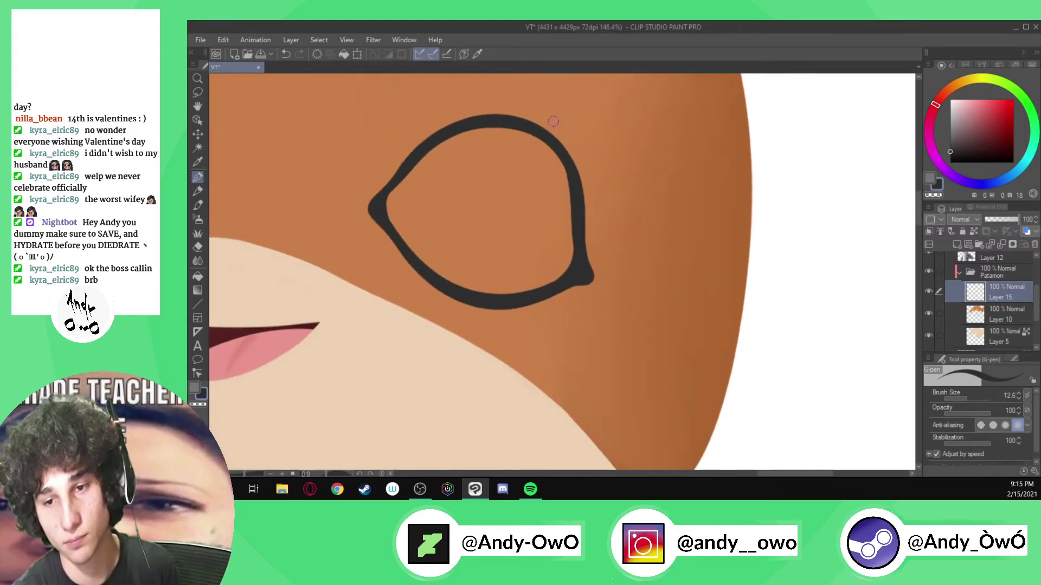
- Set the Patamon folder's blending mode back to Multiply and make Layer 15 the active layer again
{"action": "left_click", "coordinate": [976, 220]}
{"action": "left_click", "coordinate": [998, 264]}
{"action": "left_click", "coordinate": [1013, 271]}
{"action": "left_click", "coordinate": [978, 221]}
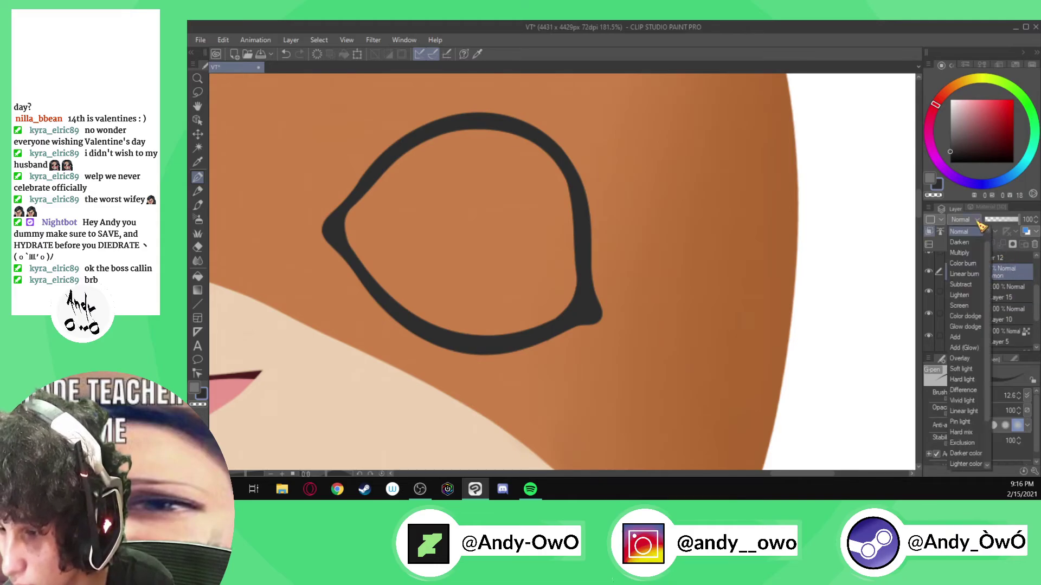
{"action": "left_click", "coordinate": [970, 253]}
{"action": "scroll", "coordinate": [548, 155], "scroll_direction": "up", "scroll_amount": 2}
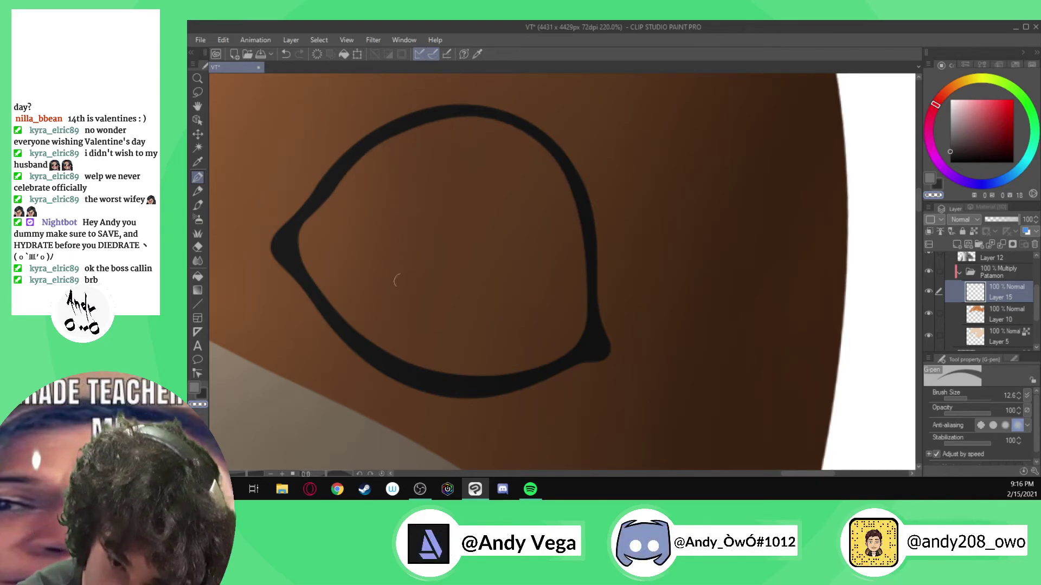
- Outline a second, narrower eye to the upper left of the creature's mouth on Layer 15 with the G-pen in near-black
{"action": "scroll", "coordinate": [576, 318], "scroll_direction": "down", "scroll_amount": 10}
{"action": "scroll", "coordinate": [597, 352], "scroll_direction": "down", "scroll_amount": 1}
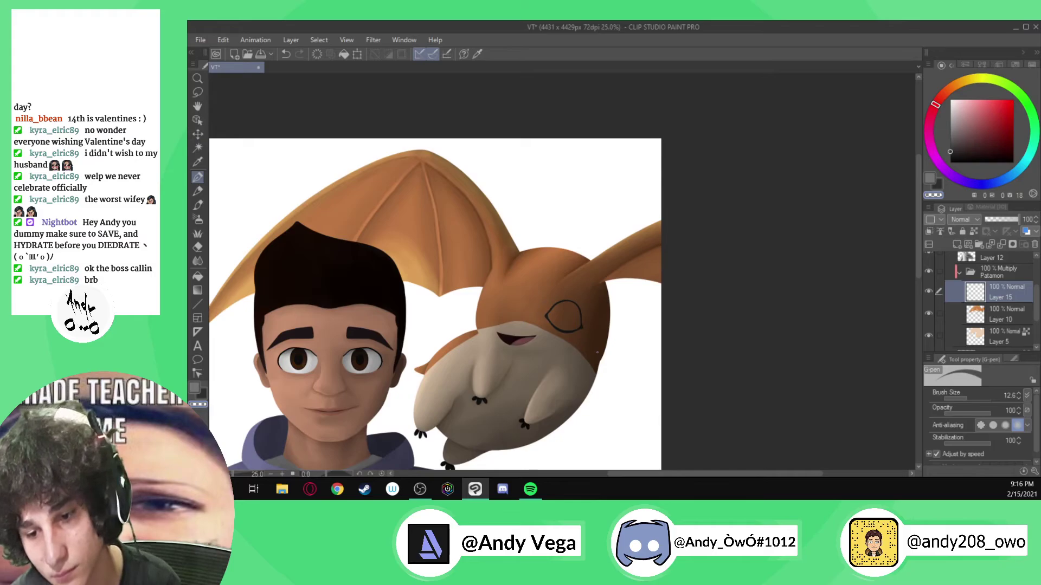
{"action": "scroll", "coordinate": [536, 342], "scroll_direction": "up", "scroll_amount": 5}
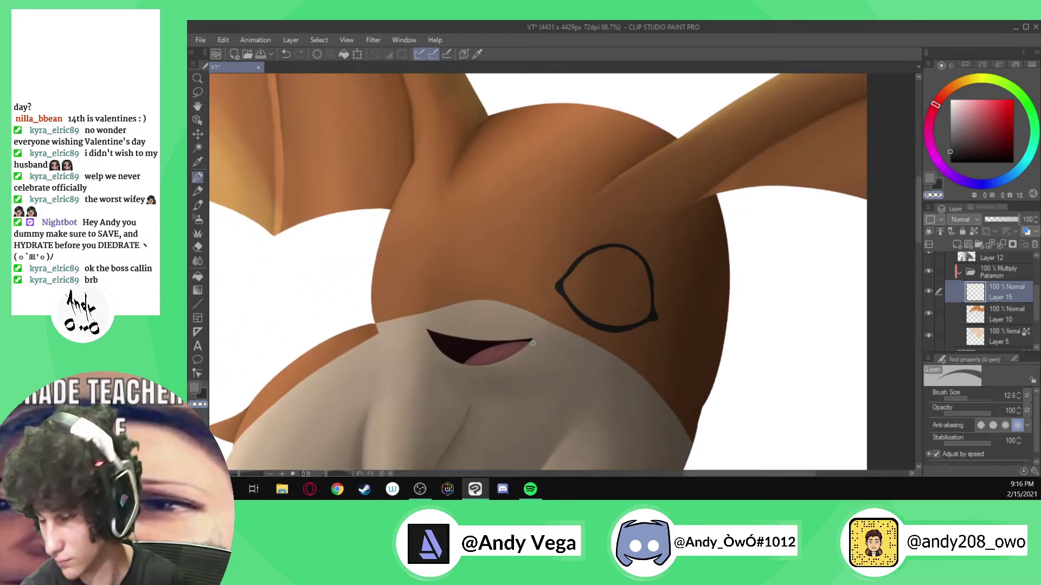
{"action": "scroll", "coordinate": [488, 365], "scroll_direction": "up", "scroll_amount": 1}
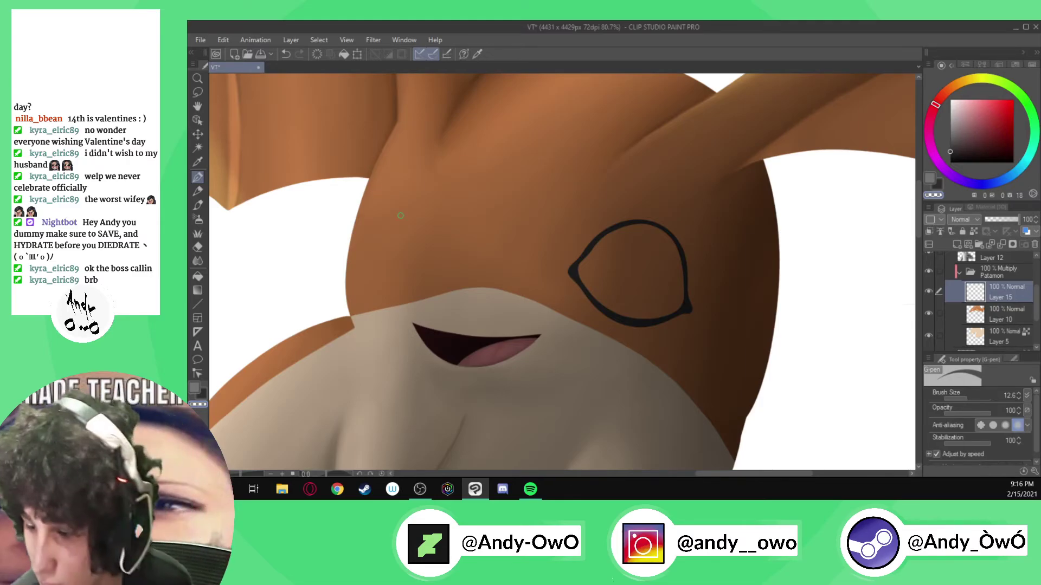
{"action": "left_click", "coordinate": [202, 392]}
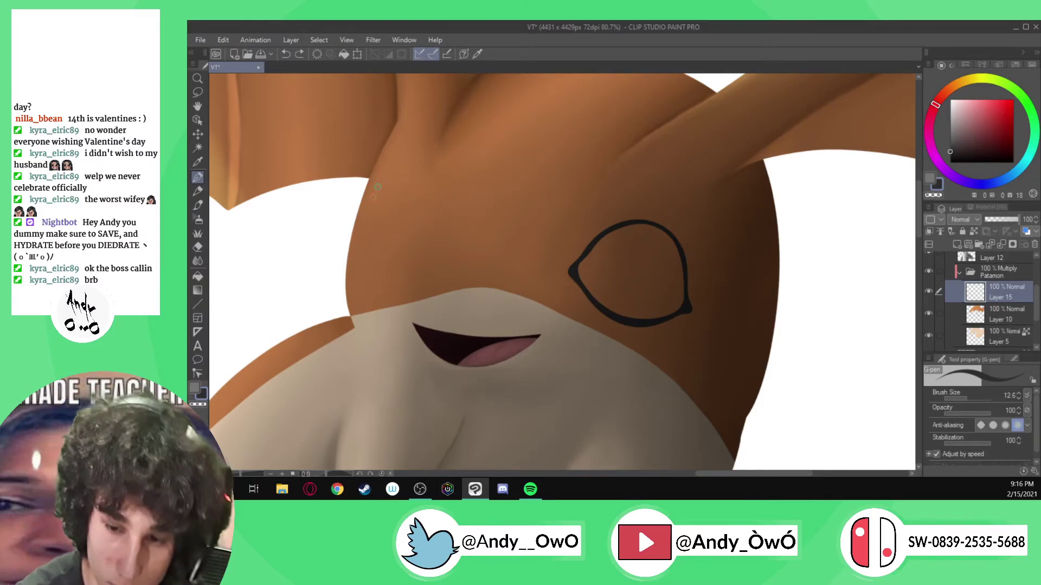
{"action": "key", "text": "ctrl+z"}
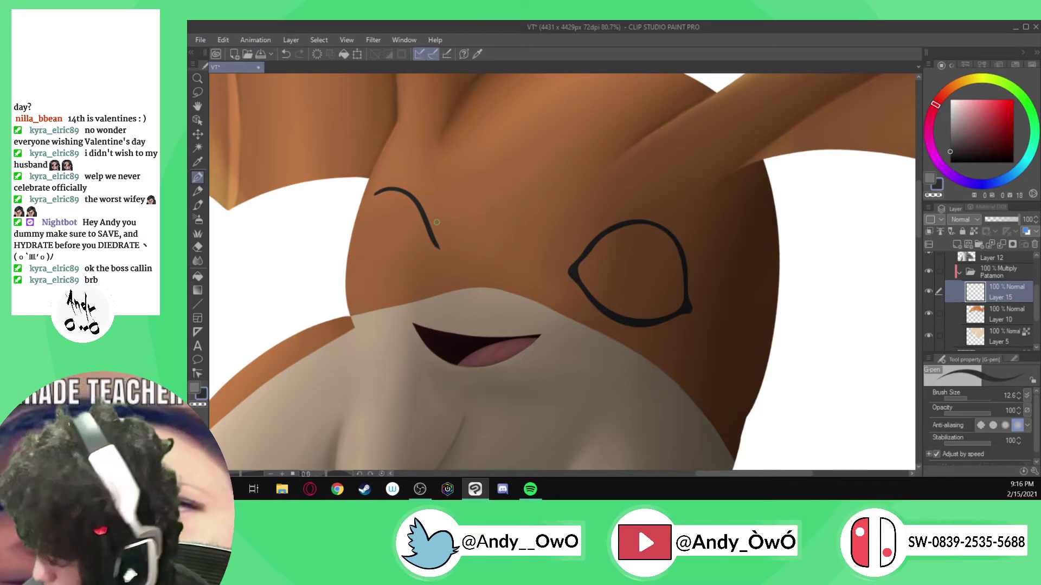
{"action": "mouse_move", "coordinate": [437, 248]}
{"action": "left_mouse_down"}
{"action": "mouse_move", "coordinate": [421, 268]}
{"action": "mouse_move", "coordinate": [388, 277]}
{"action": "left_mouse_up"}
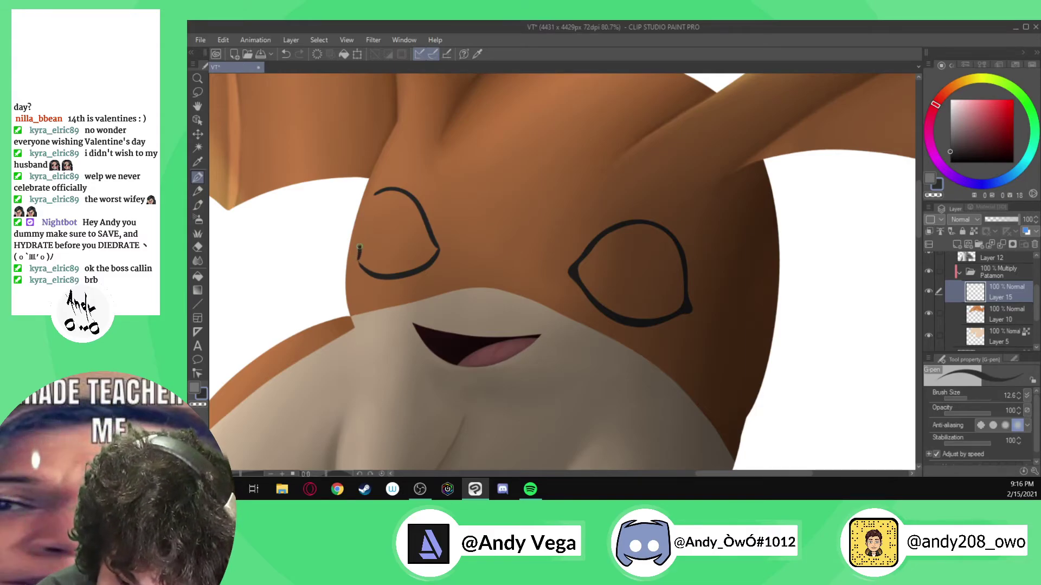
- Thicken the second eye's outline and build up both of its pointed lower corners with the G-pen
{"action": "scroll", "coordinate": [374, 191], "scroll_direction": "down", "scroll_amount": 5}
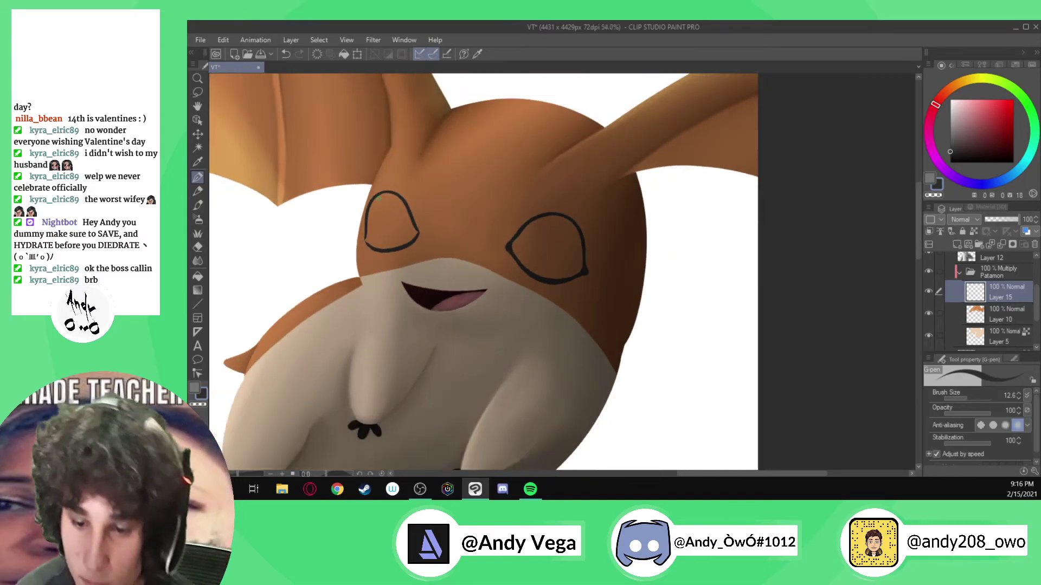
{"action": "scroll", "coordinate": [374, 193], "scroll_direction": "up", "scroll_amount": 3}
{"action": "scroll", "coordinate": [362, 199], "scroll_direction": "up", "scroll_amount": 5}
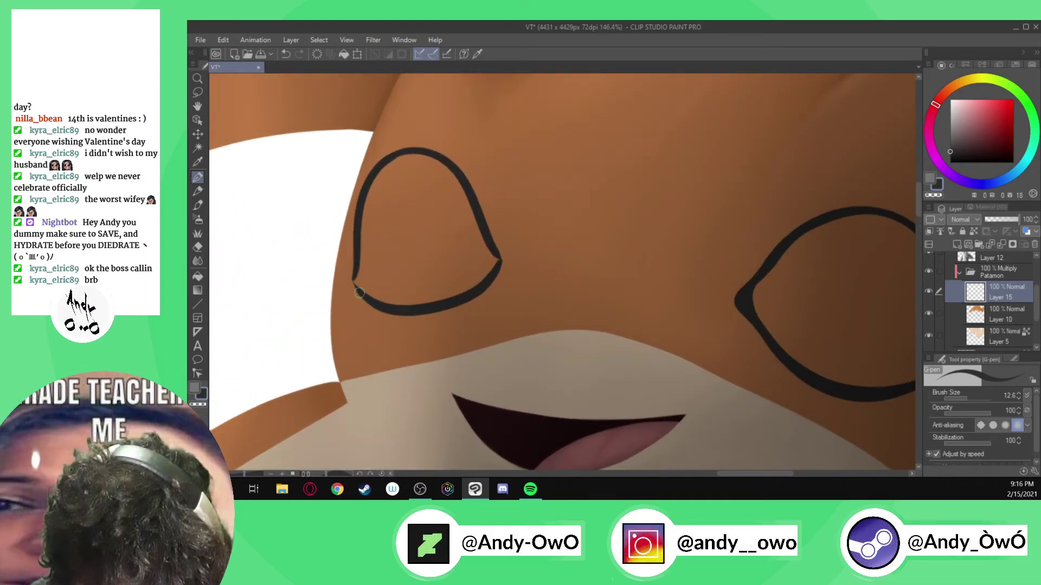
{"action": "mouse_move", "coordinate": [496, 272]}
{"action": "left_mouse_down"}
{"action": "mouse_move", "coordinate": [488, 231]}
{"action": "mouse_move", "coordinate": [504, 258]}
{"action": "mouse_move", "coordinate": [490, 281]}
{"action": "mouse_move", "coordinate": [497, 257]}
{"action": "mouse_move", "coordinate": [497, 268]}
{"action": "mouse_move", "coordinate": [449, 174]}
{"action": "mouse_move", "coordinate": [400, 159]}
{"action": "mouse_move", "coordinate": [369, 192]}
{"action": "mouse_move", "coordinate": [353, 280]}
{"action": "mouse_move", "coordinate": [381, 301]}
{"action": "mouse_move", "coordinate": [413, 303]}
{"action": "mouse_move", "coordinate": [486, 276]}
{"action": "mouse_move", "coordinate": [497, 252]}
{"action": "mouse_move", "coordinate": [508, 259]}
{"action": "mouse_move", "coordinate": [494, 284]}
{"action": "mouse_move", "coordinate": [499, 245]}
{"action": "left_mouse_up"}
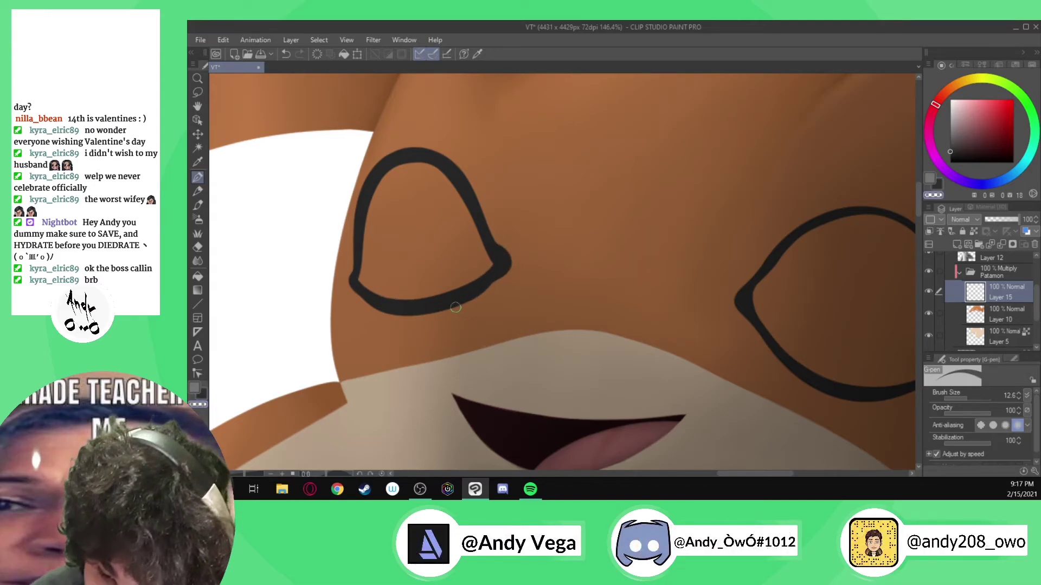
- Trim and even out the second eye's outline along its lower curve and inner edge with the G-pen
{"action": "key", "text": "ctrl+z"}
{"action": "mouse_move", "coordinate": [358, 280]}
{"action": "left_mouse_down"}
{"action": "mouse_move", "coordinate": [382, 297]}
{"action": "mouse_move", "coordinate": [429, 293]}
{"action": "mouse_move", "coordinate": [477, 271]}
{"action": "mouse_move", "coordinate": [488, 248]}
{"action": "left_mouse_up"}
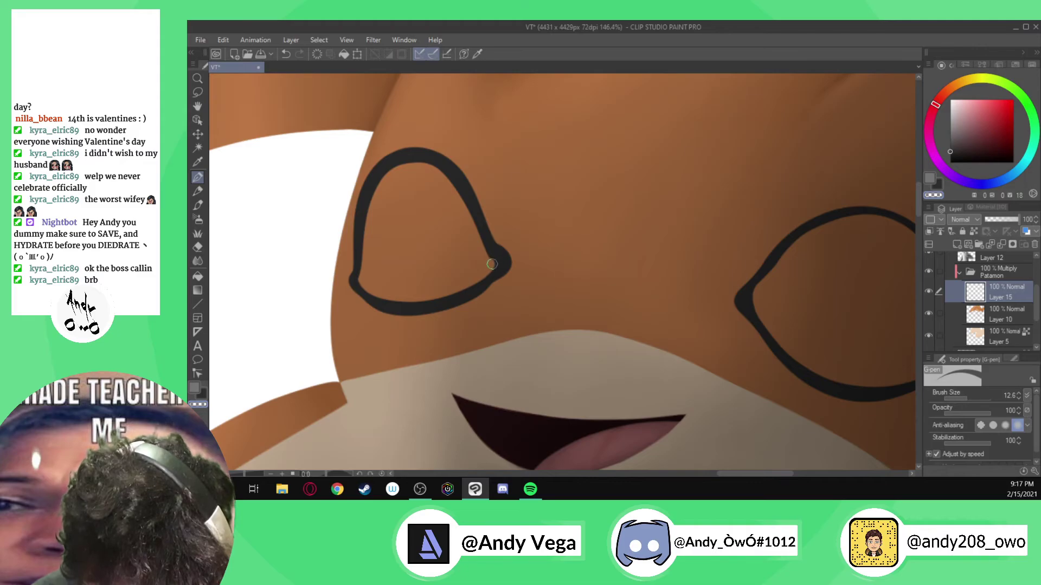
{"action": "mouse_move", "coordinate": [491, 267]}
{"action": "left_mouse_down"}
{"action": "mouse_move", "coordinate": [465, 205]}
{"action": "mouse_move", "coordinate": [420, 161]}
{"action": "mouse_move", "coordinate": [386, 168]}
{"action": "mouse_move", "coordinate": [370, 193]}
{"action": "mouse_move", "coordinate": [366, 268]}
{"action": "left_mouse_up"}
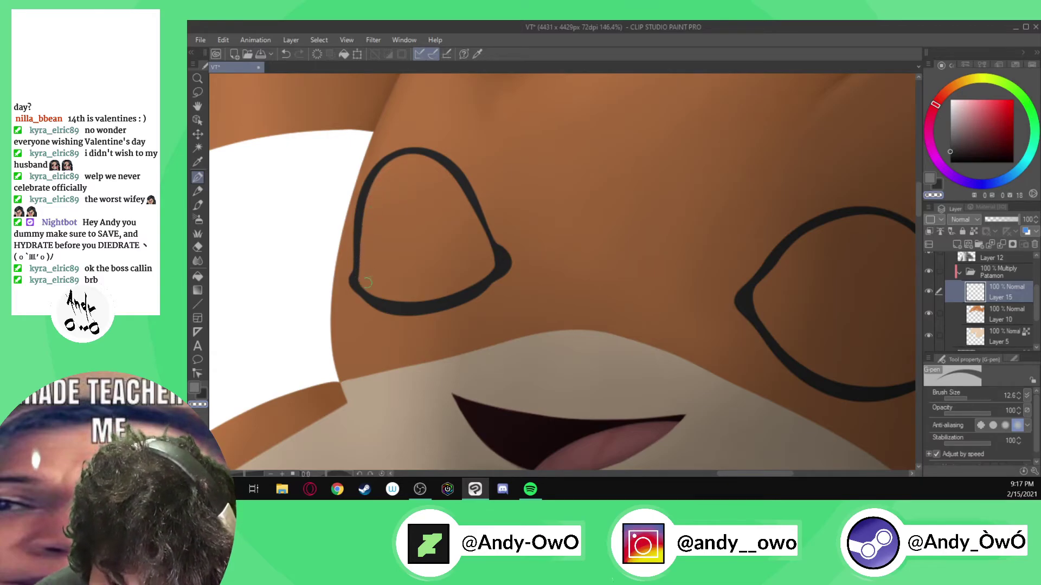
{"action": "mouse_move", "coordinate": [387, 297]}
{"action": "left_mouse_down"}
{"action": "mouse_move", "coordinate": [403, 299]}
{"action": "mouse_move", "coordinate": [374, 297]}
{"action": "mouse_move", "coordinate": [414, 302]}
{"action": "mouse_move", "coordinate": [466, 284]}
{"action": "mouse_move", "coordinate": [485, 271]}
{"action": "mouse_move", "coordinate": [480, 251]}
{"action": "left_mouse_up"}
{"action": "key", "text": "ctrl+z"}
{"action": "scroll", "coordinate": [480, 251], "scroll_direction": "down", "scroll_amount": 5}
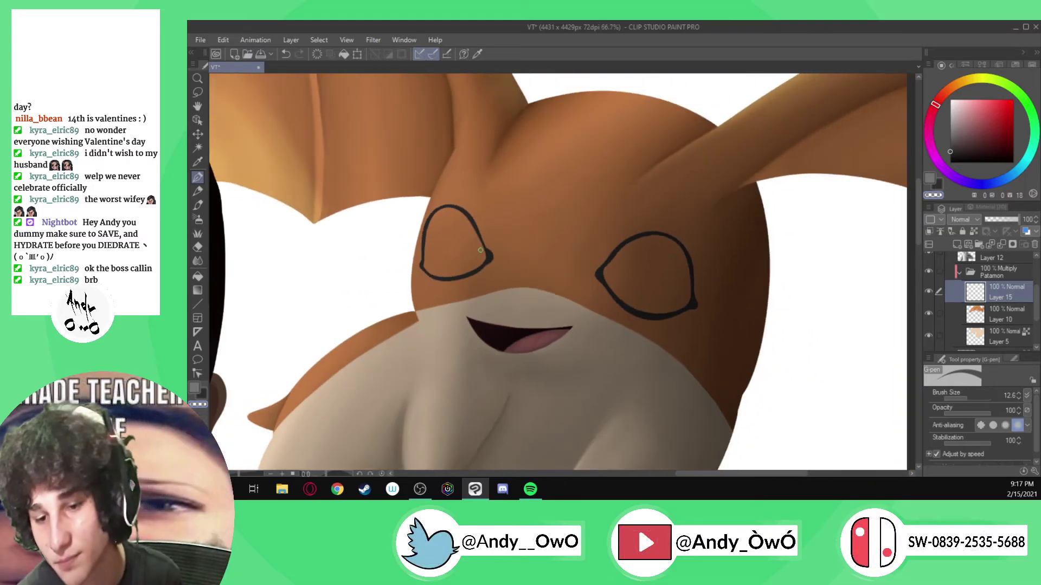
{"action": "scroll", "coordinate": [468, 243], "scroll_direction": "up", "scroll_amount": 3}
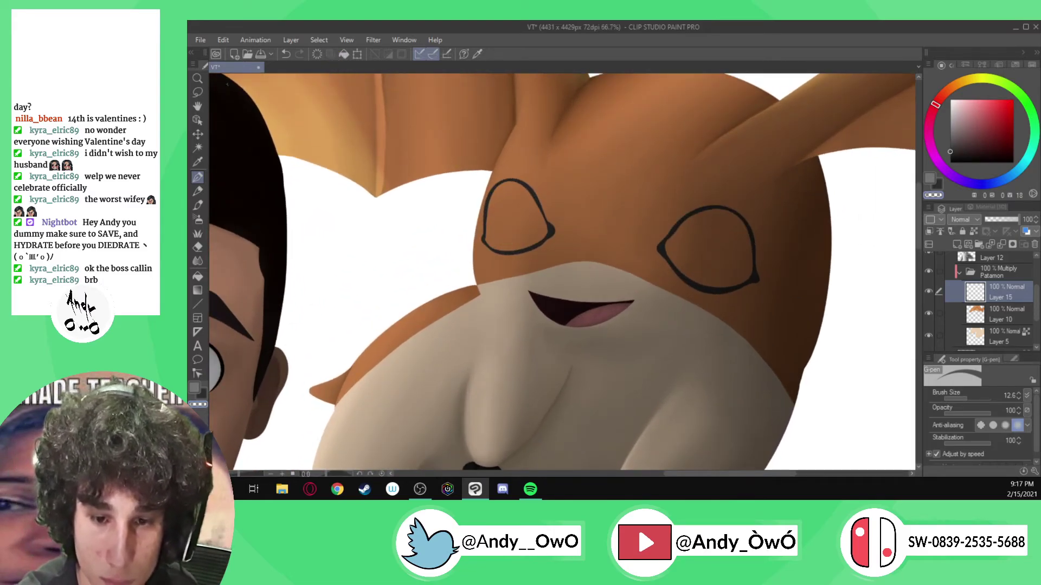
- Lasso the left eye and use Free Transform to slant it slightly and shift it lower on the face
{"action": "key", "text": "l"}
{"action": "mouse_move", "coordinate": [566, 246]}
{"action": "left_mouse_down"}
{"action": "mouse_move", "coordinate": [482, 178]}
{"action": "mouse_move", "coordinate": [567, 250]}
{"action": "left_mouse_up"}
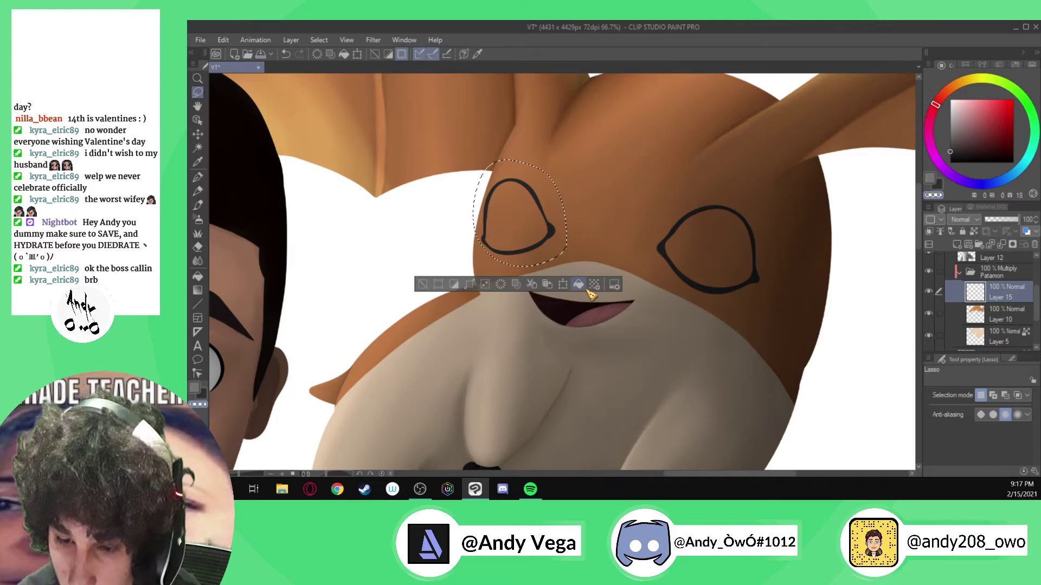
{"action": "key", "text": "ctrl+t"}
{"action": "left_click", "coordinate": [1006, 409]}
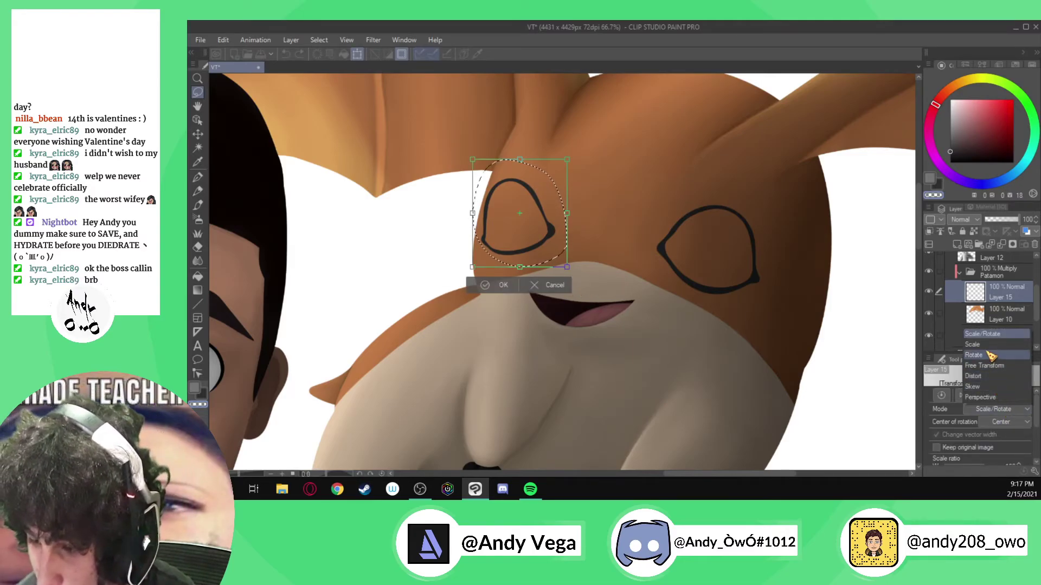
{"action": "left_click", "coordinate": [984, 365]}
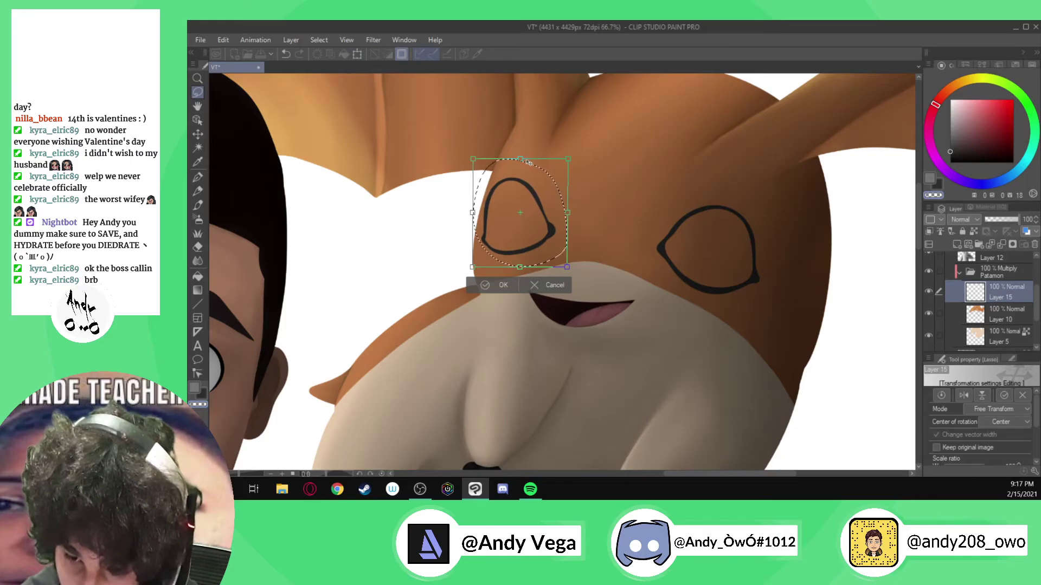
{"action": "key", "text": "ctrl+z"}
{"action": "left_click", "coordinate": [1007, 409]}
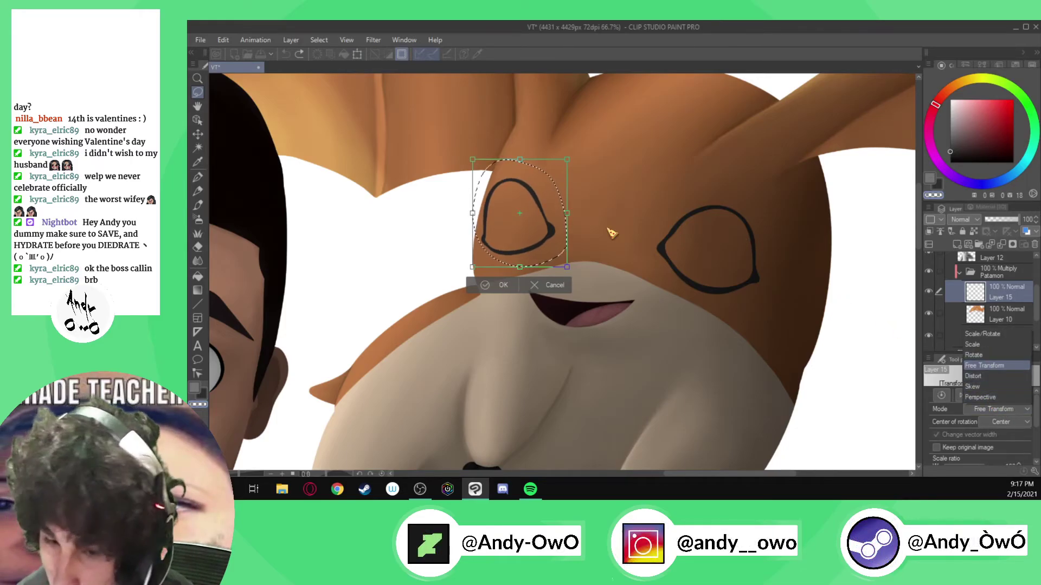
{"action": "left_click", "coordinate": [521, 160]}
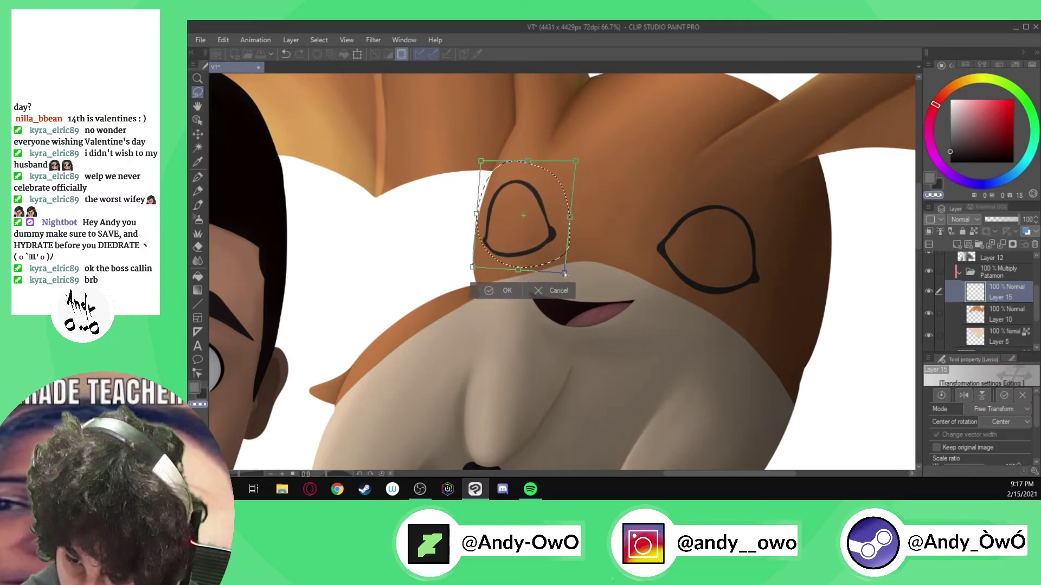
{"action": "left_click_drag", "start_coordinate": [471, 281], "coordinate": [472, 288]}
{"action": "left_click_drag", "start_coordinate": [476, 233], "coordinate": [476, 240]}
{"action": "left_click_drag", "start_coordinate": [539, 202], "coordinate": [537, 195]}
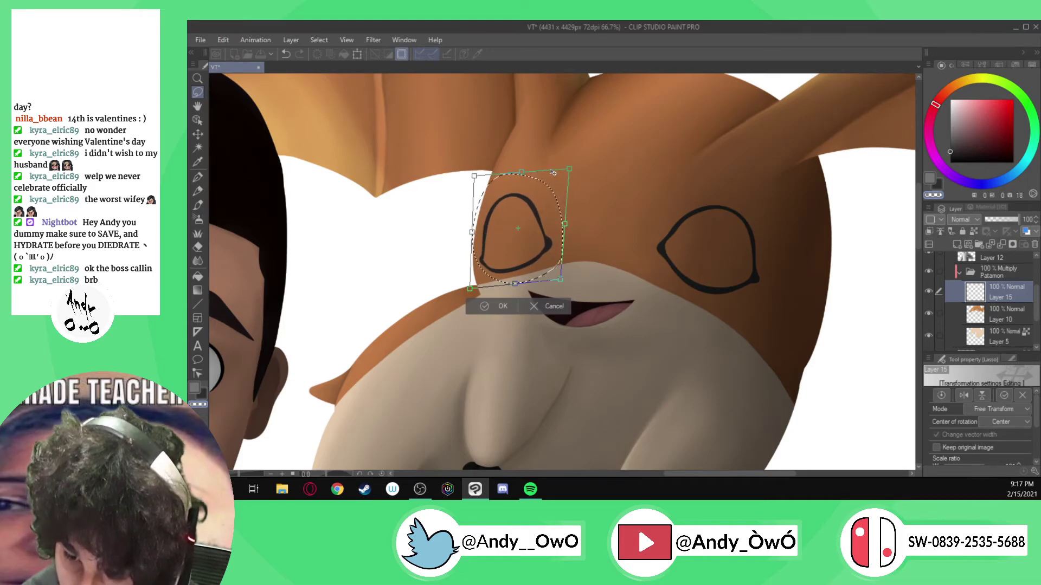
{"action": "key", "text": "Return"}
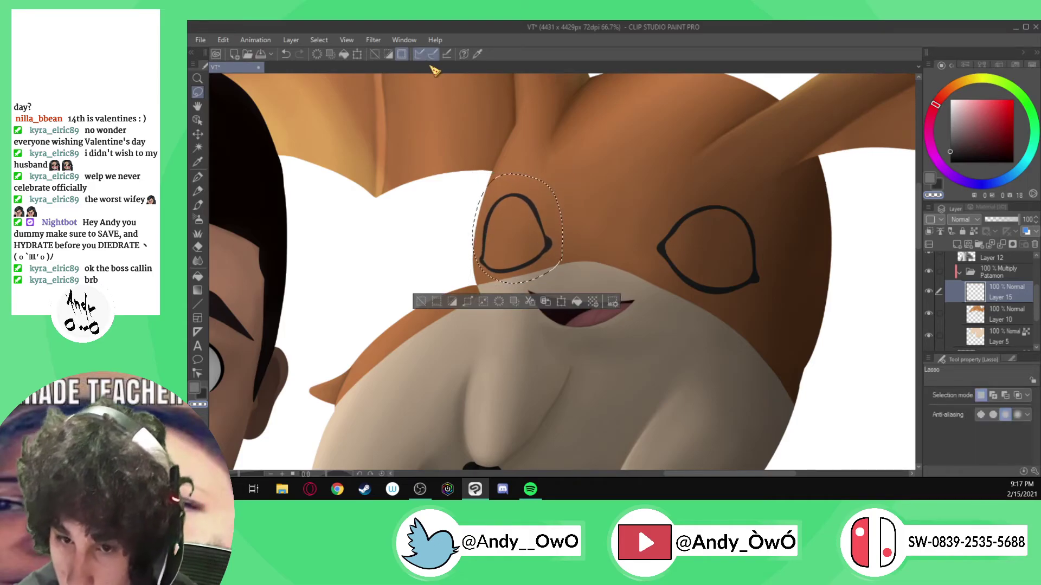
- Nudge the selected left eye slightly up and to the left with Scale/Rotate, and deselect it
{"action": "left_click", "coordinate": [562, 303]}
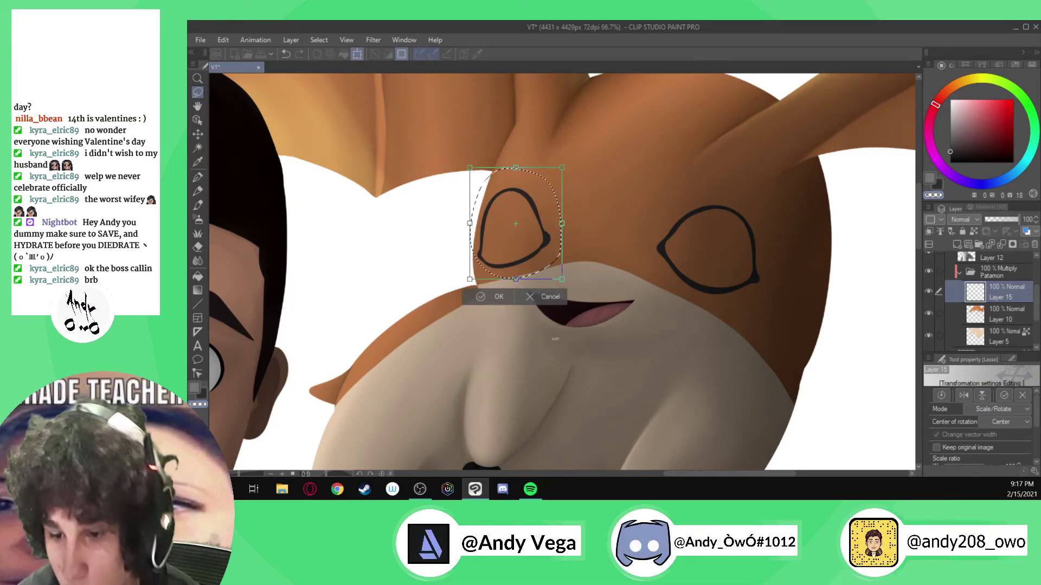
{"action": "key", "text": "Return"}
{"action": "left_click", "coordinate": [423, 299]}
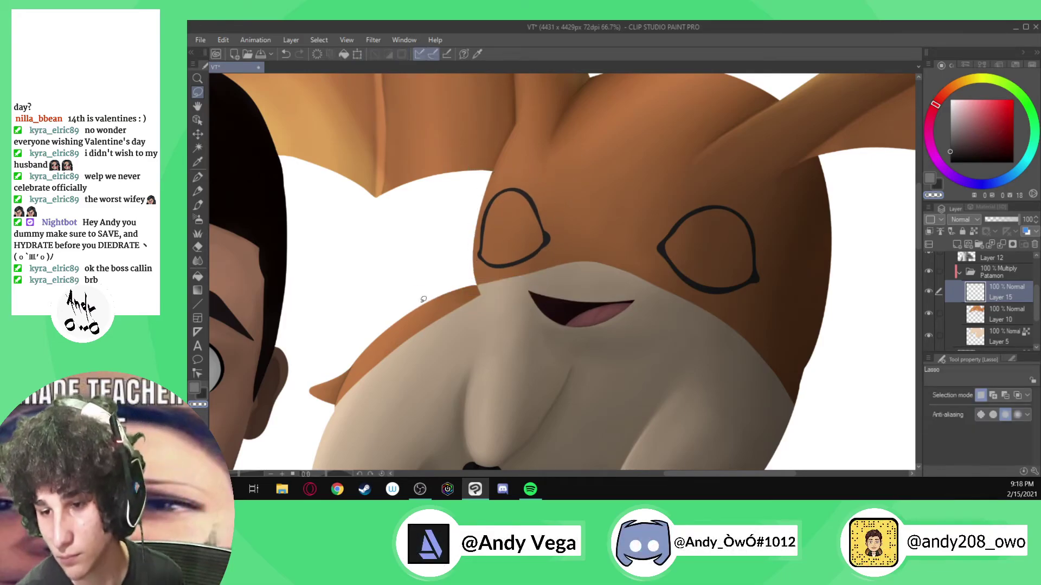
- Lasso the right eye, move it closer to the left eye and rotate it slightly clockwise with Scale/Rotate
{"action": "mouse_move", "coordinate": [720, 310]}
{"action": "left_mouse_down"}
{"action": "mouse_move", "coordinate": [806, 251]}
{"action": "mouse_move", "coordinate": [772, 325]}
{"action": "left_mouse_up"}
{"action": "left_click", "coordinate": [756, 346]}
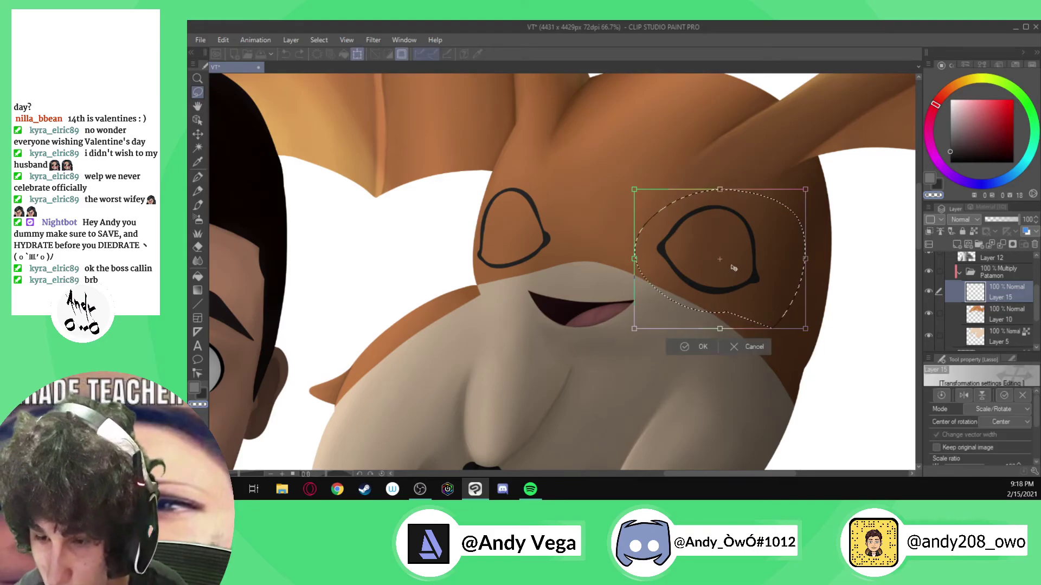
{"action": "left_click_drag", "start_coordinate": [707, 260], "coordinate": [708, 258]}
{"action": "left_click_drag", "start_coordinate": [691, 329], "coordinate": [686, 329]}
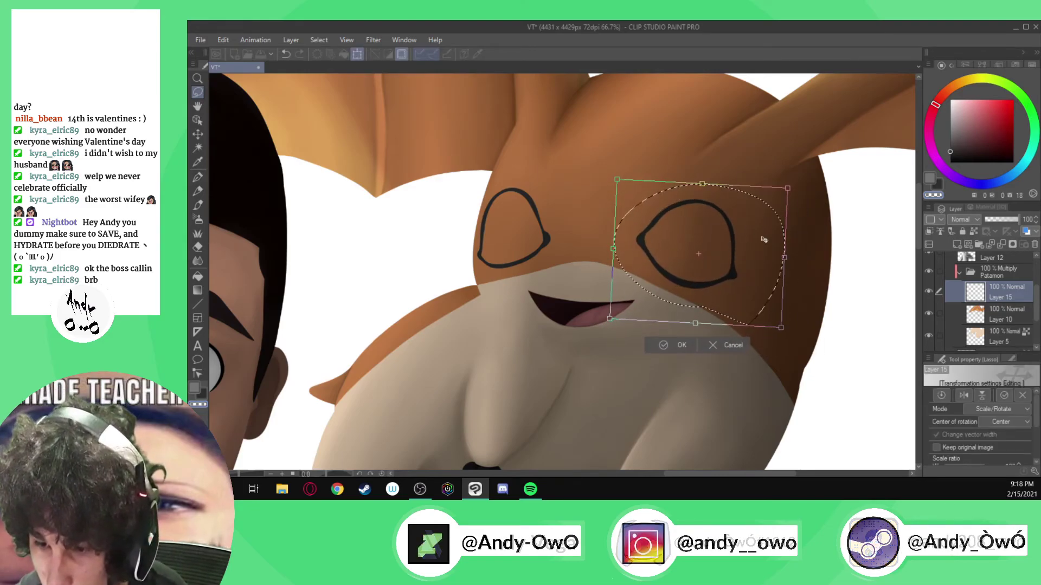
{"action": "key", "text": "Return"}
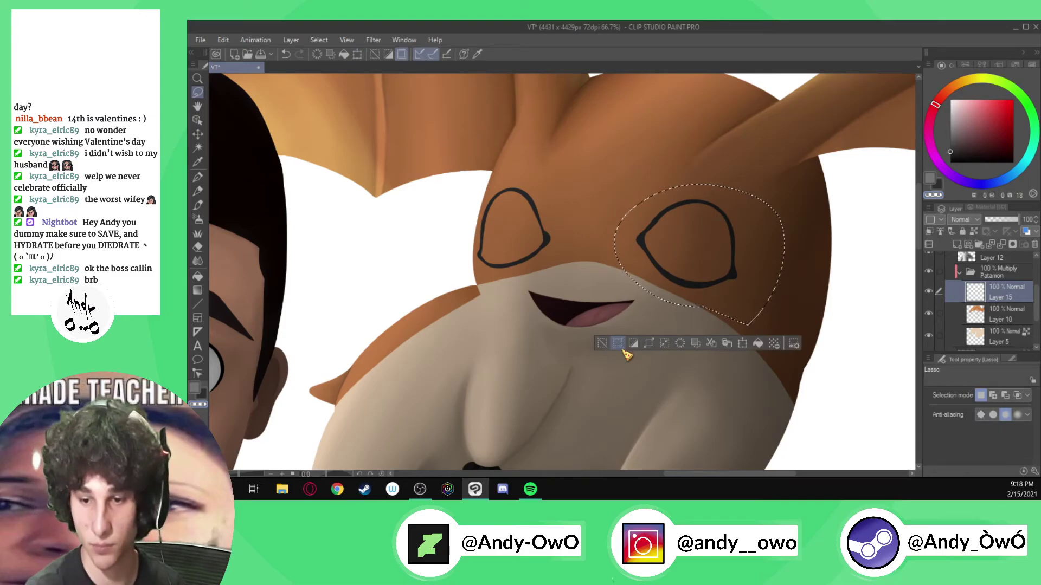
- Deselect the right eye and add a new layer between the eye outlines and Layer 10
{"action": "left_click", "coordinate": [603, 344]}
{"action": "scroll", "coordinate": [609, 331], "scroll_direction": "down", "scroll_amount": 1}
{"action": "scroll", "coordinate": [617, 315], "scroll_direction": "down", "scroll_amount": 3}
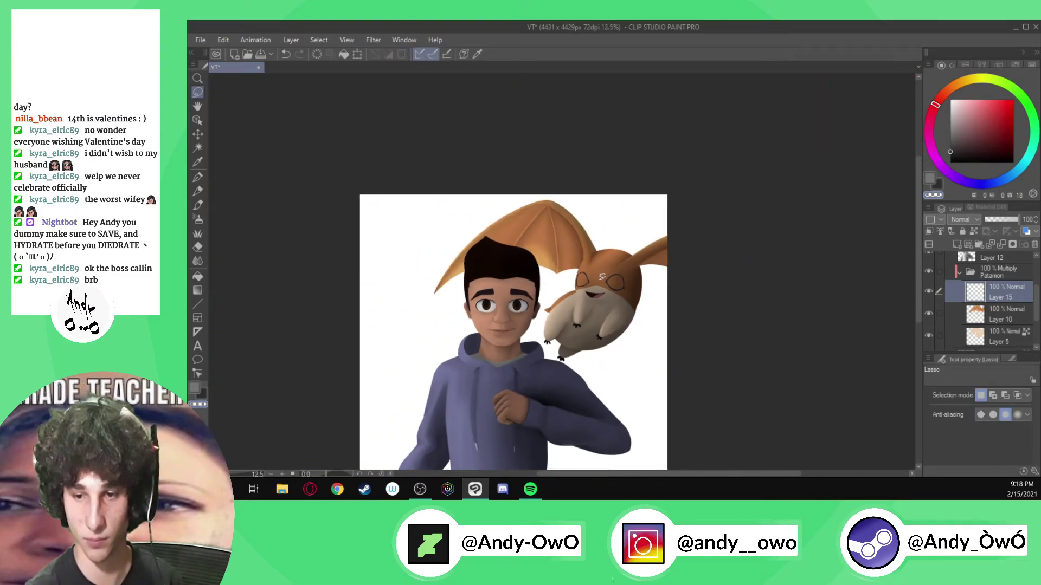
{"action": "scroll", "coordinate": [620, 293], "scroll_direction": "up", "scroll_amount": 2}
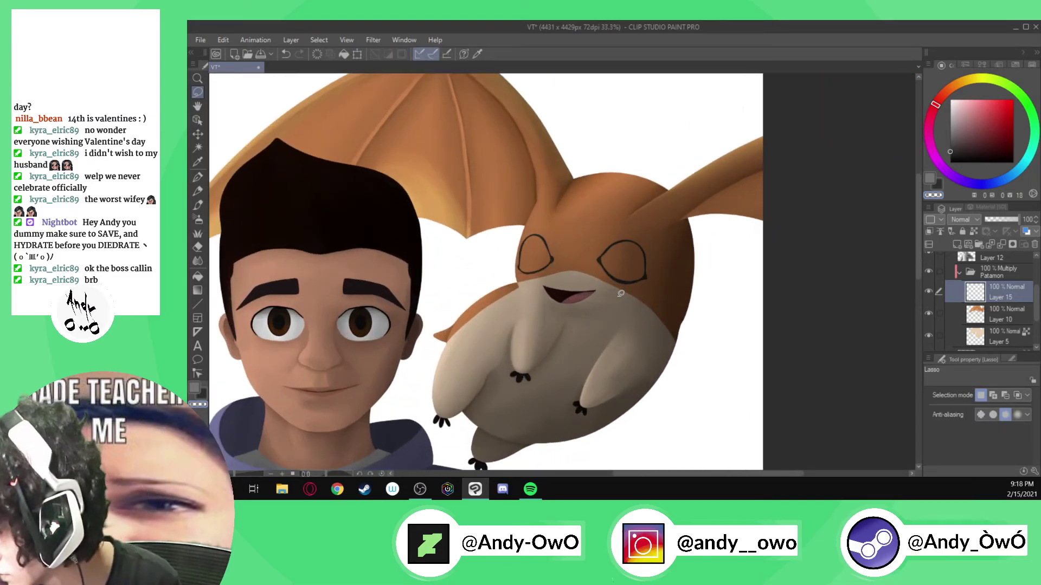
{"action": "left_click", "coordinate": [1005, 310]}
{"action": "left_click", "coordinate": [958, 245]}
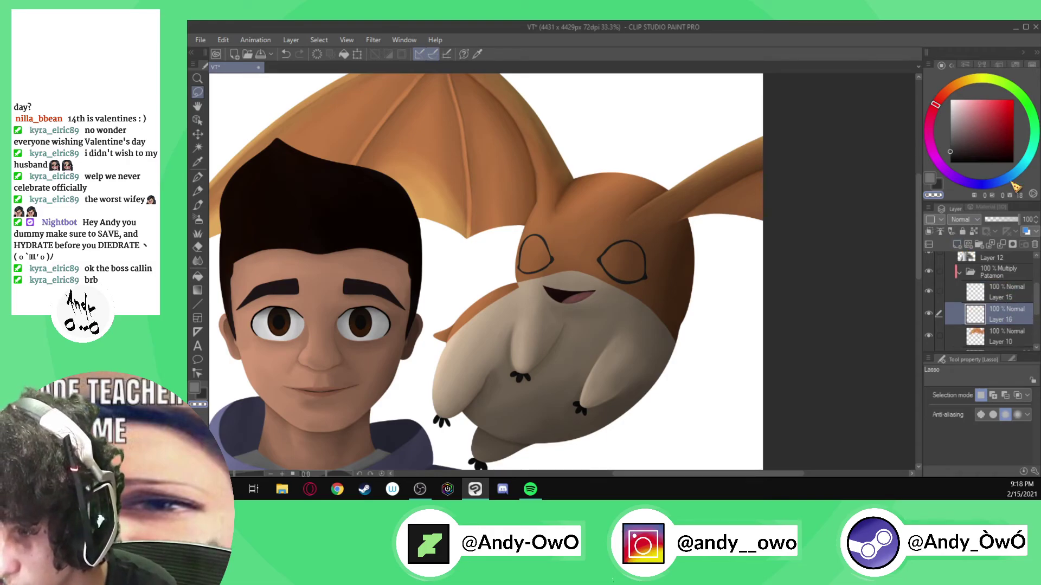
- Fill the inside of the right eye with light blue using the G-pen at brush size 61.7
{"action": "left_click", "coordinate": [1011, 175]}
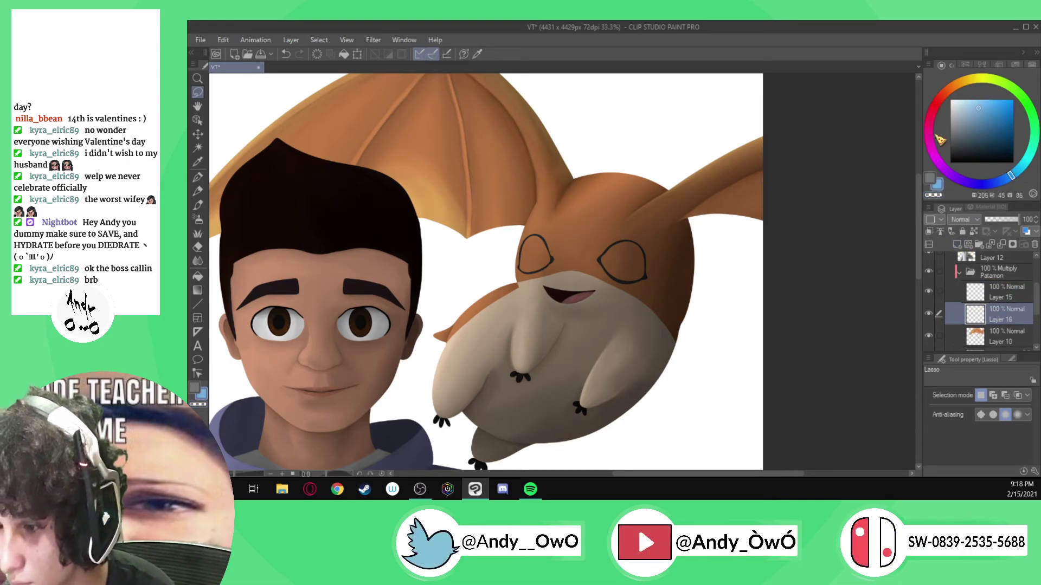
{"action": "key", "text": "p"}
{"action": "scroll", "coordinate": [616, 266], "scroll_direction": "up", "scroll_amount": 2}
{"action": "left_click_drag", "start_coordinate": [595, 242], "coordinate": [603, 241], "text": "ctrl+alt"}
{"action": "mouse_move", "coordinate": [583, 244]}
{"action": "left_mouse_down"}
{"action": "mouse_move", "coordinate": [608, 283]}
{"action": "mouse_move", "coordinate": [641, 284]}
{"action": "left_mouse_up"}
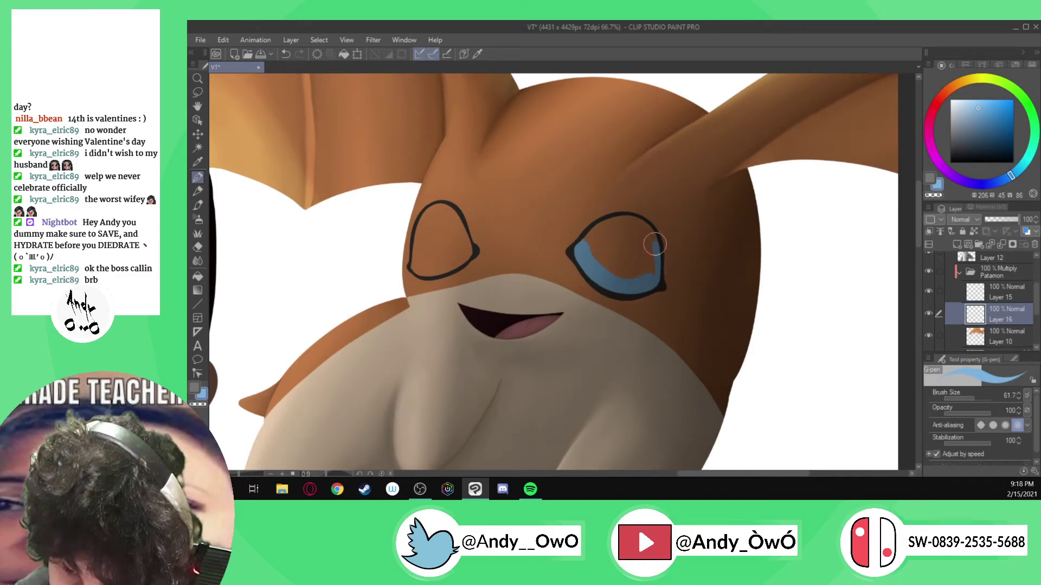
{"action": "mouse_move", "coordinate": [644, 224]}
{"action": "left_mouse_down"}
{"action": "mouse_move", "coordinate": [609, 223]}
{"action": "mouse_move", "coordinate": [586, 247]}
{"action": "mouse_move", "coordinate": [620, 270]}
{"action": "mouse_move", "coordinate": [641, 269]}
{"action": "mouse_move", "coordinate": [614, 239]}
{"action": "left_mouse_up"}
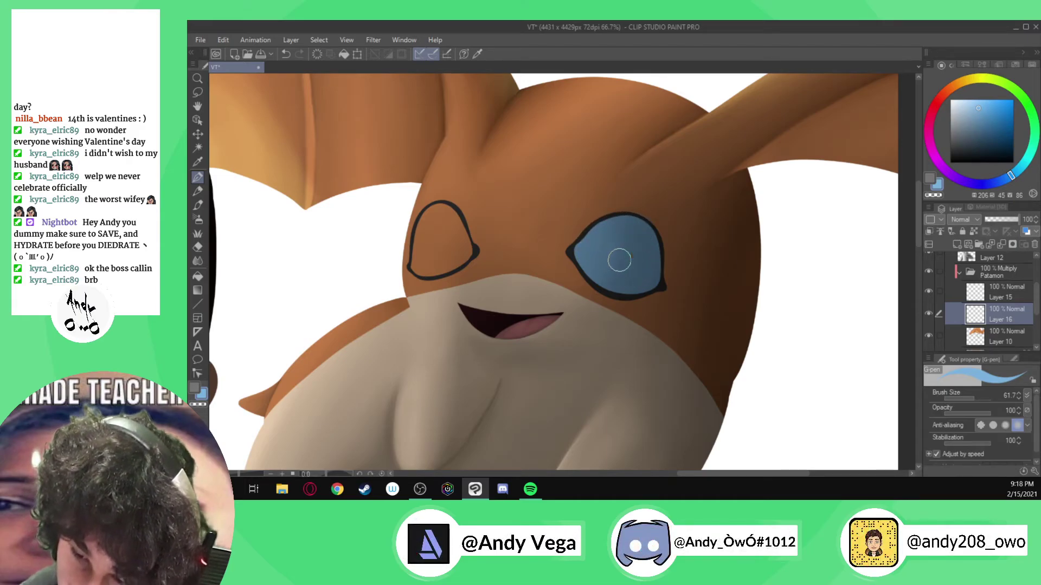
{"action": "left_click", "coordinate": [205, 403]}
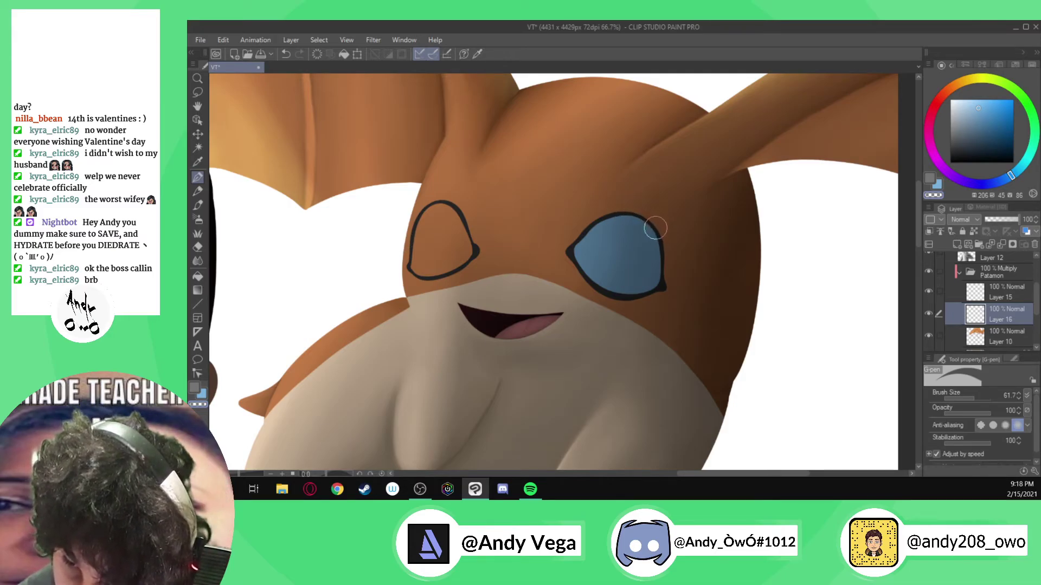
{"action": "scroll", "coordinate": [656, 209], "scroll_direction": "up", "scroll_amount": 4}
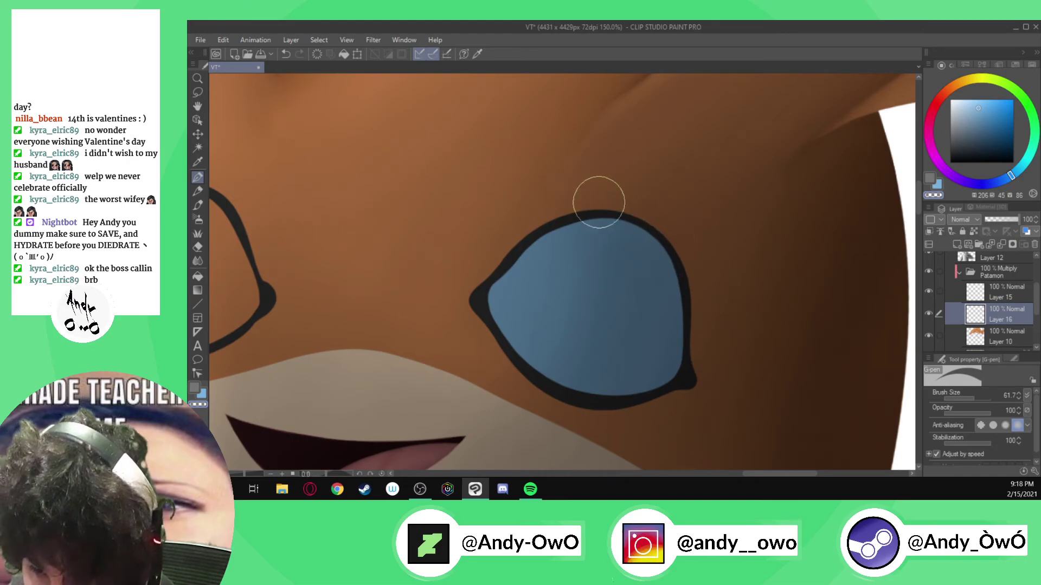
{"action": "scroll", "coordinate": [542, 227], "scroll_direction": "down", "scroll_amount": 4}
- Fill the inside of the left eye with the light blue, staying within its dark outline
{"action": "scroll", "coordinate": [435, 282], "scroll_direction": "up", "scroll_amount": 4}
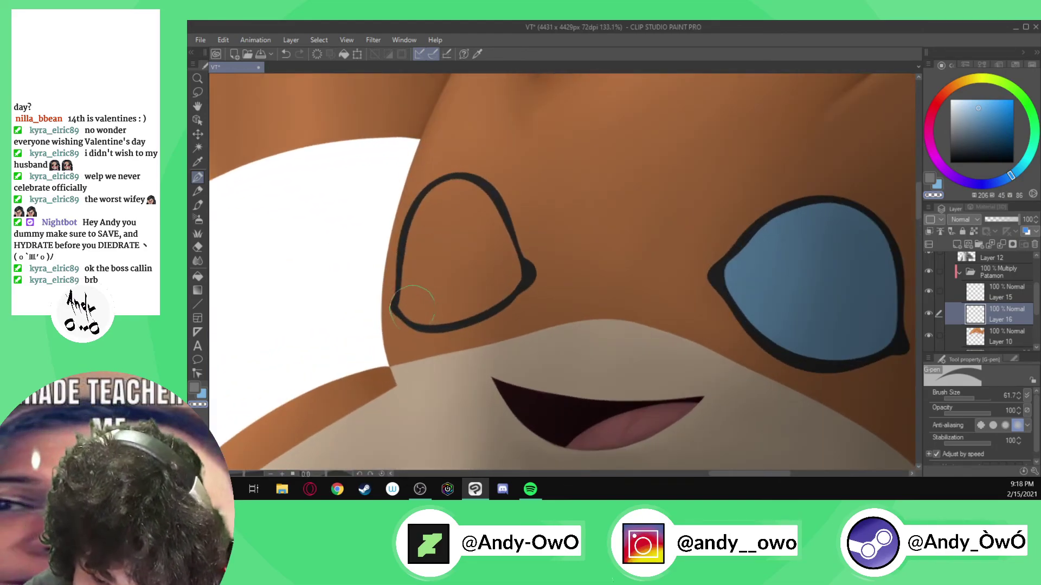
{"action": "left_click", "coordinate": [204, 396]}
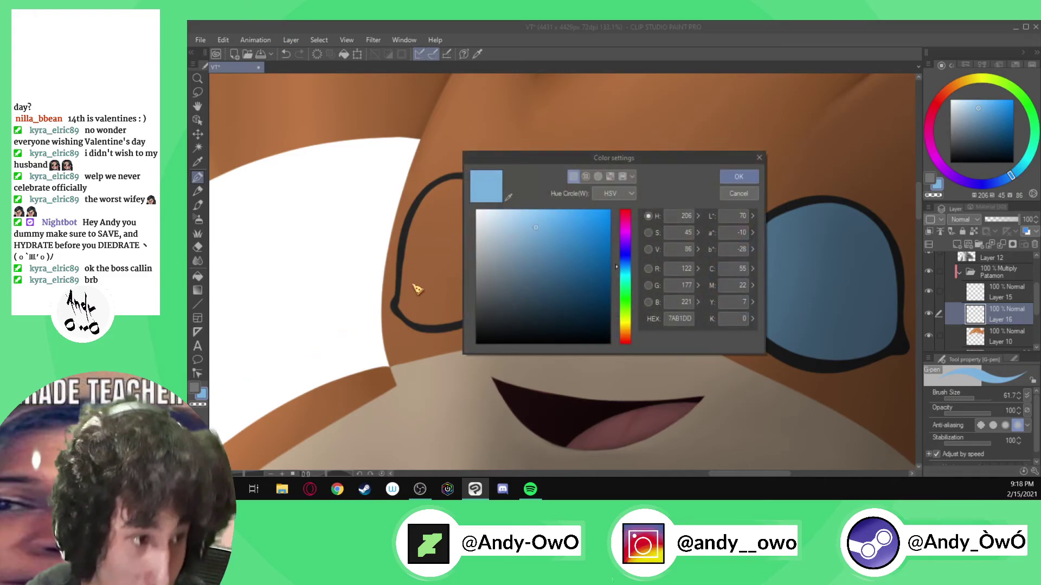
{"action": "left_click", "coordinate": [738, 176]}
{"action": "scroll", "coordinate": [418, 293], "scroll_direction": "up", "scroll_amount": 2}
{"action": "mouse_move", "coordinate": [415, 307]}
{"action": "left_mouse_down"}
{"action": "mouse_move", "coordinate": [421, 203]}
{"action": "mouse_move", "coordinate": [439, 172]}
{"action": "mouse_move", "coordinate": [467, 163]}
{"action": "mouse_move", "coordinate": [493, 180]}
{"action": "mouse_move", "coordinate": [526, 239]}
{"action": "mouse_move", "coordinate": [534, 263]}
{"action": "mouse_move", "coordinate": [522, 292]}
{"action": "mouse_move", "coordinate": [461, 319]}
{"action": "mouse_move", "coordinate": [428, 324]}
{"action": "mouse_move", "coordinate": [401, 312]}
{"action": "mouse_move", "coordinate": [404, 281]}
{"action": "mouse_move", "coordinate": [440, 303]}
{"action": "mouse_move", "coordinate": [493, 274]}
{"action": "mouse_move", "coordinate": [485, 193]}
{"action": "mouse_move", "coordinate": [462, 193]}
{"action": "mouse_move", "coordinate": [425, 281]}
{"action": "mouse_move", "coordinate": [452, 275]}
{"action": "mouse_move", "coordinate": [478, 192]}
{"action": "mouse_move", "coordinate": [467, 158]}
{"action": "mouse_move", "coordinate": [492, 195]}
{"action": "left_mouse_up"}
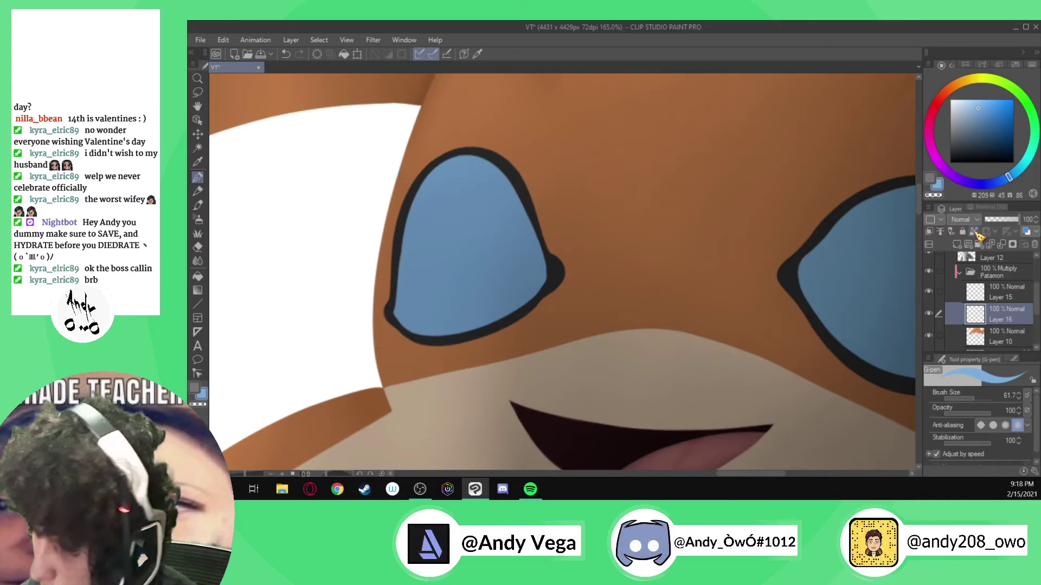
- Lock Layer 16's transparent pixels and paint the lower part of the left eye pale grey-blue with a curved upper edge
{"action": "left_click", "coordinate": [971, 116]}
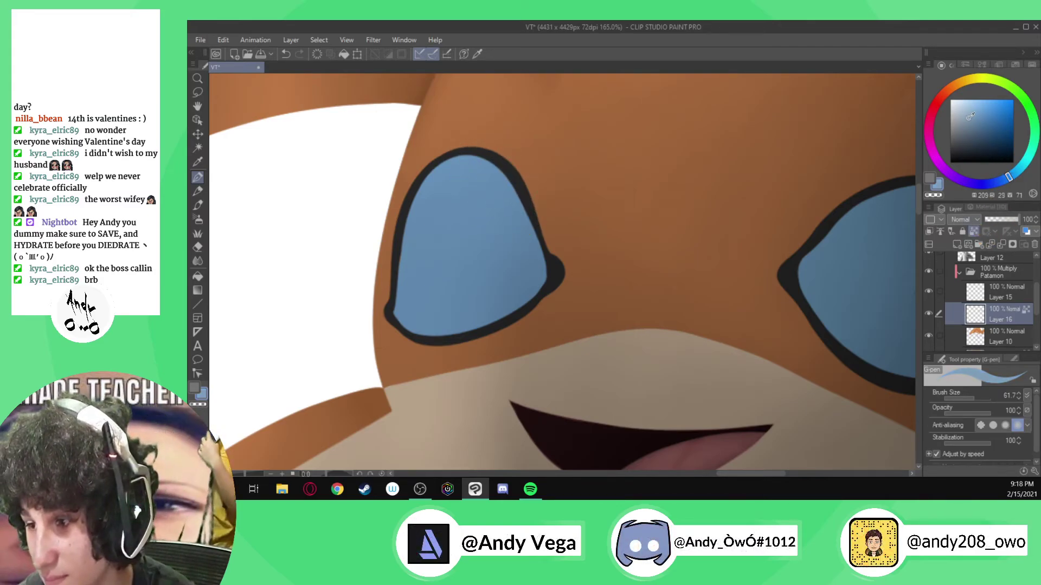
{"action": "left_click_drag", "start_coordinate": [374, 326], "coordinate": [542, 266]}
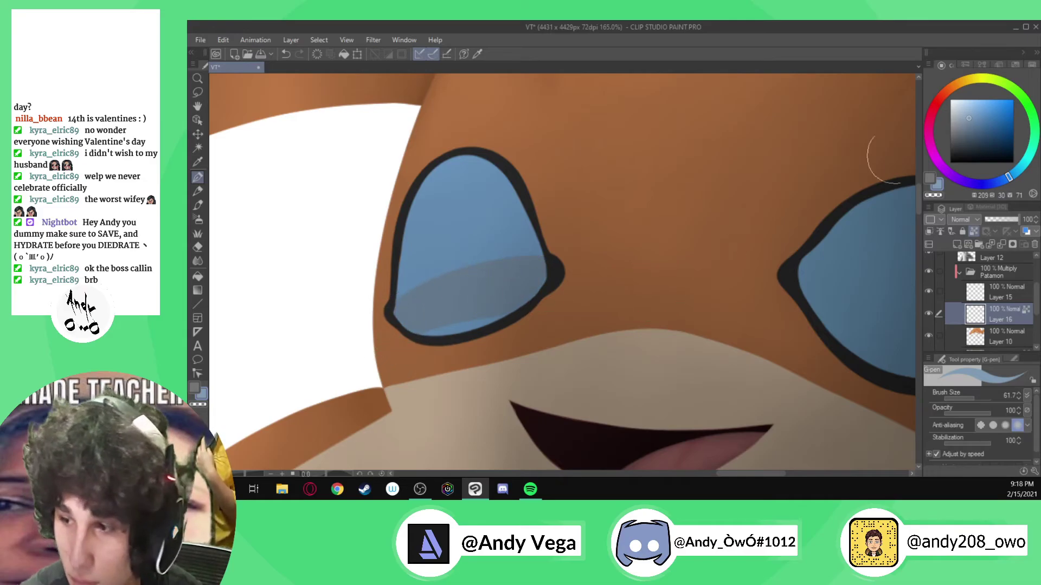
{"action": "left_click_drag", "start_coordinate": [970, 116], "coordinate": [962, 110]}
{"action": "mouse_move", "coordinate": [376, 336]}
{"action": "left_mouse_down"}
{"action": "mouse_move", "coordinate": [436, 296]}
{"action": "mouse_move", "coordinate": [553, 278]}
{"action": "mouse_move", "coordinate": [593, 318]}
{"action": "mouse_move", "coordinate": [390, 336]}
{"action": "mouse_move", "coordinate": [474, 312]}
{"action": "mouse_move", "coordinate": [525, 283]}
{"action": "mouse_move", "coordinate": [375, 327]}
{"action": "mouse_move", "coordinate": [407, 299]}
{"action": "mouse_move", "coordinate": [513, 267]}
{"action": "left_mouse_up"}
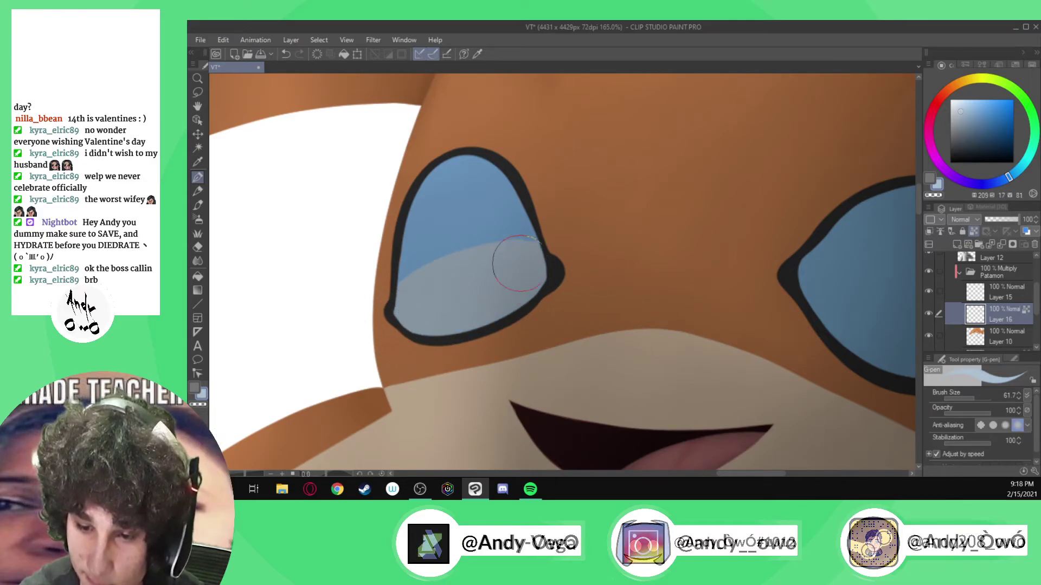
- Paint the lower part of the right eye in the same pale grey-blue with a curved upper edge
{"action": "scroll", "coordinate": [525, 259], "scroll_direction": "down", "scroll_amount": 3}
{"action": "scroll", "coordinate": [764, 290], "scroll_direction": "up", "scroll_amount": 1}
{"action": "mouse_move", "coordinate": [629, 258]}
{"action": "left_mouse_down"}
{"action": "mouse_move", "coordinate": [712, 293]}
{"action": "mouse_move", "coordinate": [606, 257]}
{"action": "mouse_move", "coordinate": [682, 298]}
{"action": "left_mouse_up"}
{"action": "mouse_move", "coordinate": [596, 250]}
{"action": "left_mouse_down"}
{"action": "mouse_move", "coordinate": [652, 254]}
{"action": "mouse_move", "coordinate": [744, 298]}
{"action": "left_mouse_up"}
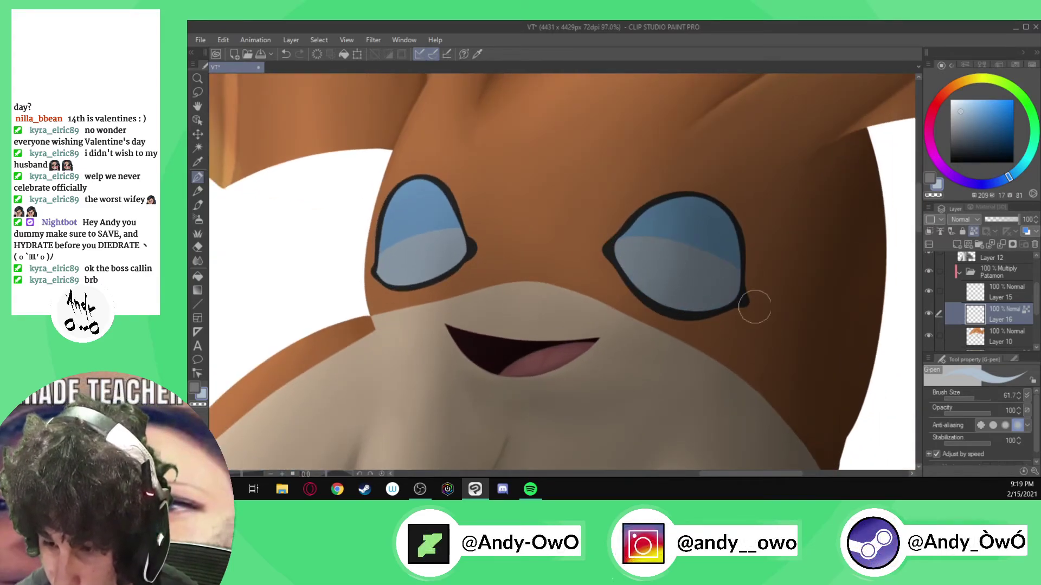
- Set the Patamon folder's blending mode to Normal
{"action": "left_click", "coordinate": [995, 273]}
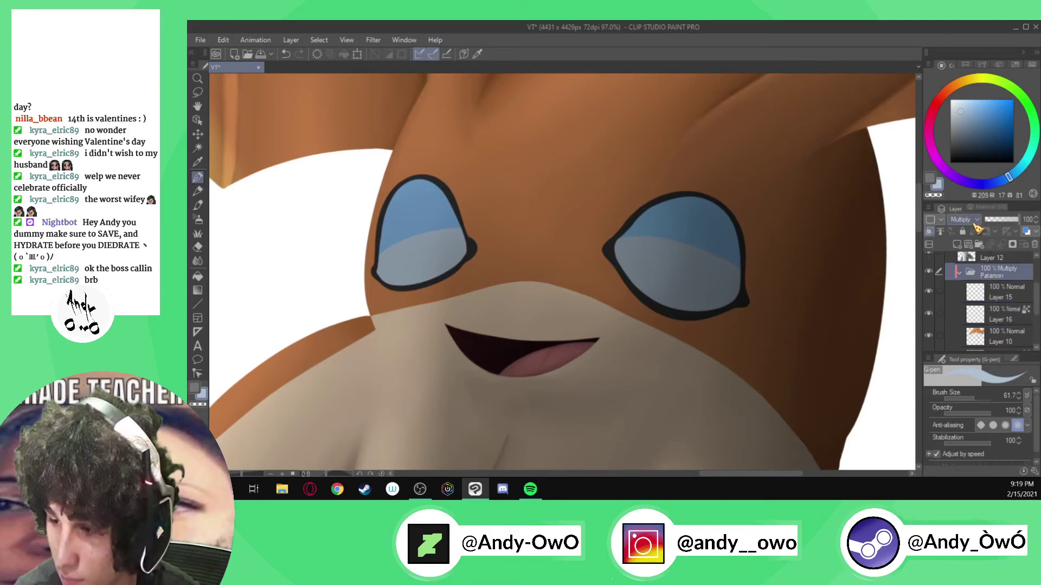
{"action": "left_click", "coordinate": [964, 219]}
{"action": "scroll", "coordinate": [970, 252], "scroll_direction": "up", "scroll_amount": 1}
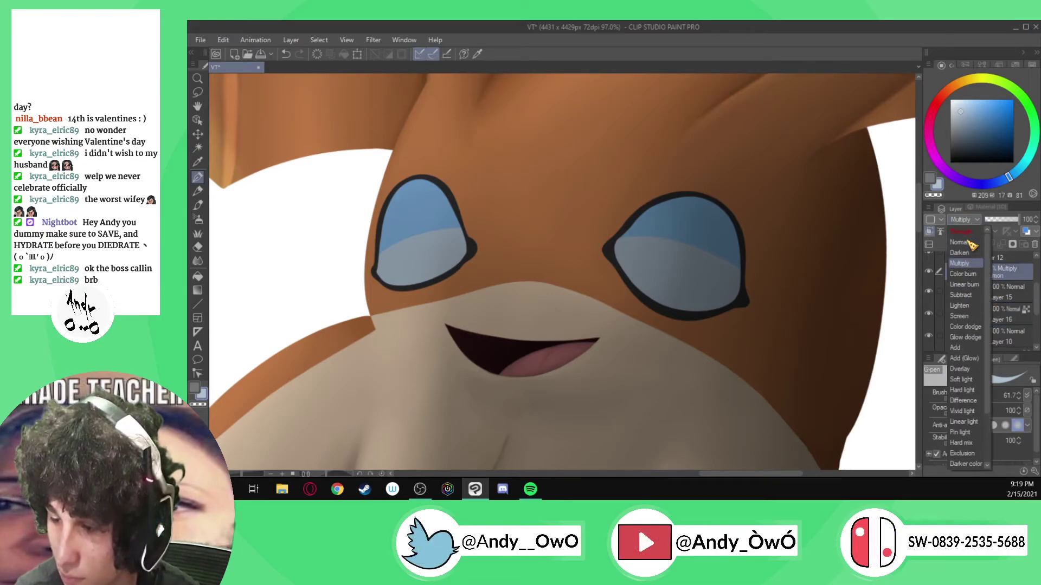
{"action": "left_click", "coordinate": [959, 242]}
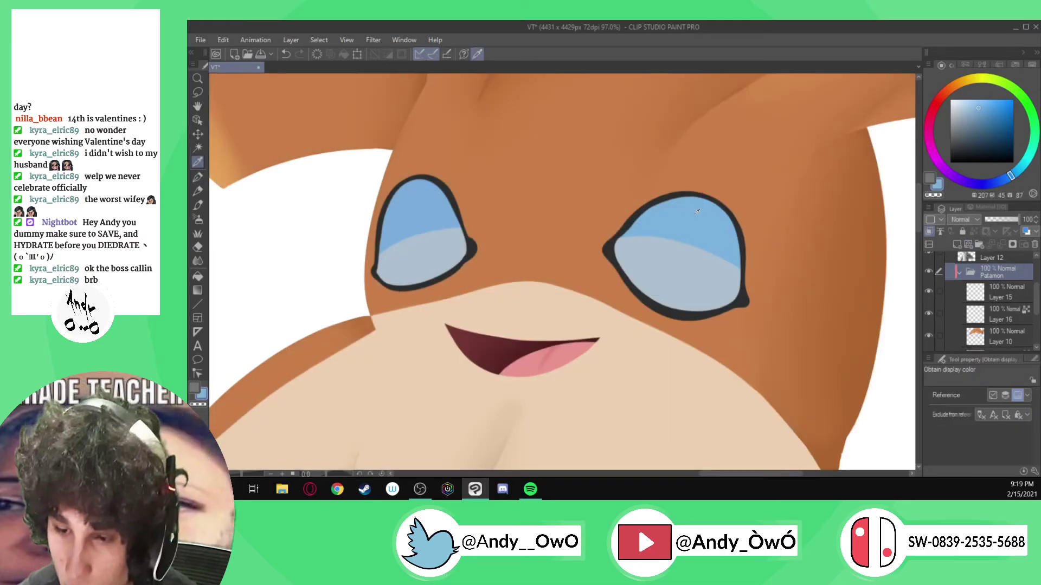
- On Layer 16, repaint the left eye's upper area with the sampled light blue, lowering the curved edge of its pale area
{"action": "scroll", "coordinate": [389, 251], "scroll_direction": "up", "scroll_amount": 2}
{"action": "scroll", "coordinate": [389, 252], "scroll_direction": "up", "scroll_amount": 1}
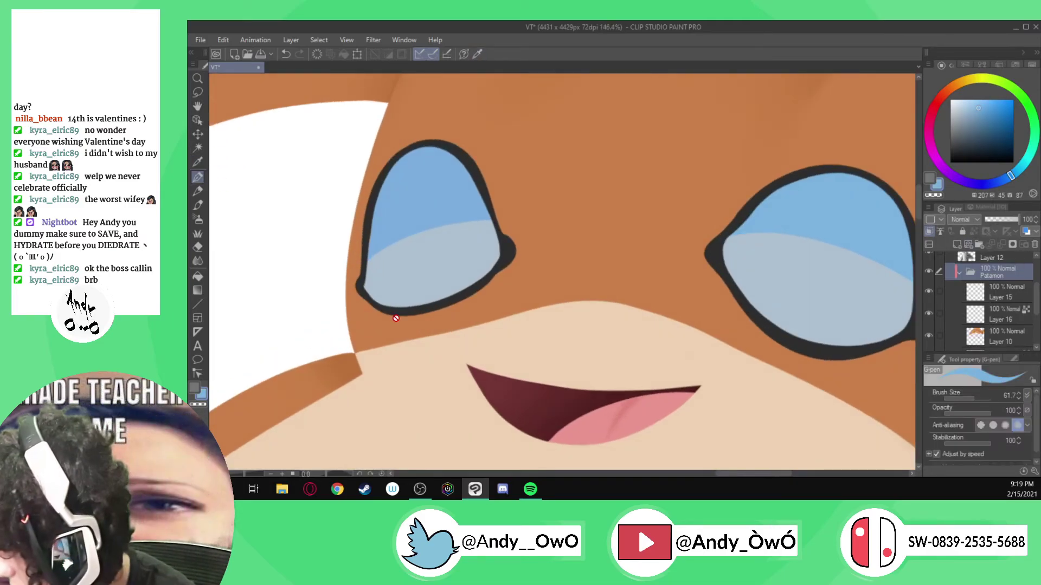
{"action": "left_click", "coordinate": [1014, 299]}
{"action": "mouse_move", "coordinate": [381, 275]}
{"action": "left_mouse_down"}
{"action": "mouse_move", "coordinate": [360, 278]}
{"action": "mouse_move", "coordinate": [407, 232]}
{"action": "mouse_move", "coordinate": [473, 232]}
{"action": "mouse_move", "coordinate": [545, 281]}
{"action": "left_mouse_up"}
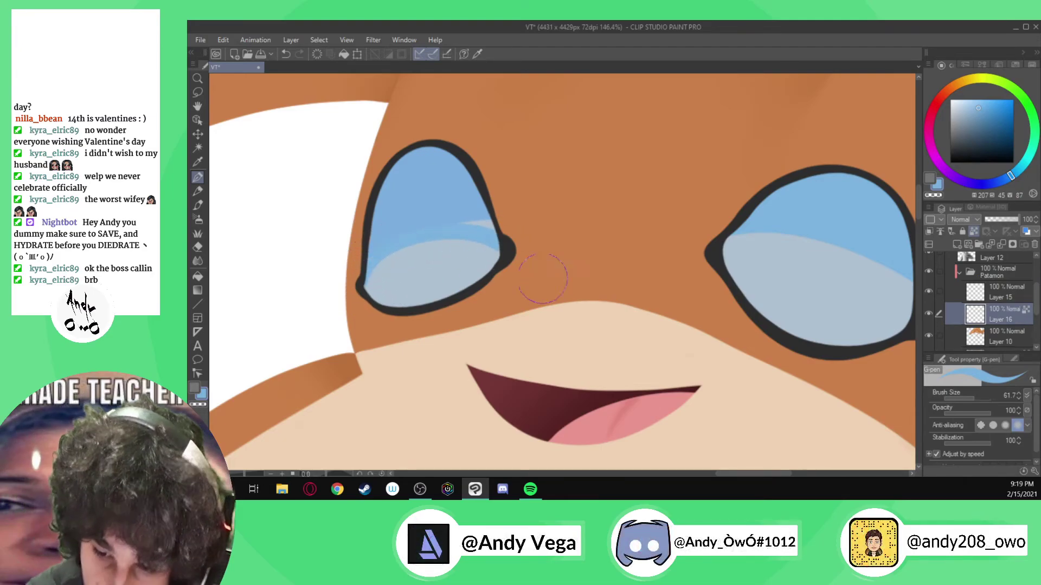
{"action": "key", "text": "ctrl+z"}
{"action": "left_click_drag", "start_coordinate": [362, 287], "coordinate": [402, 258]}
{"action": "key", "text": "ctrl+z"}
{"action": "mouse_move", "coordinate": [358, 283]}
{"action": "left_mouse_down"}
{"action": "mouse_move", "coordinate": [413, 245]}
{"action": "mouse_move", "coordinate": [497, 232]}
{"action": "left_mouse_up"}
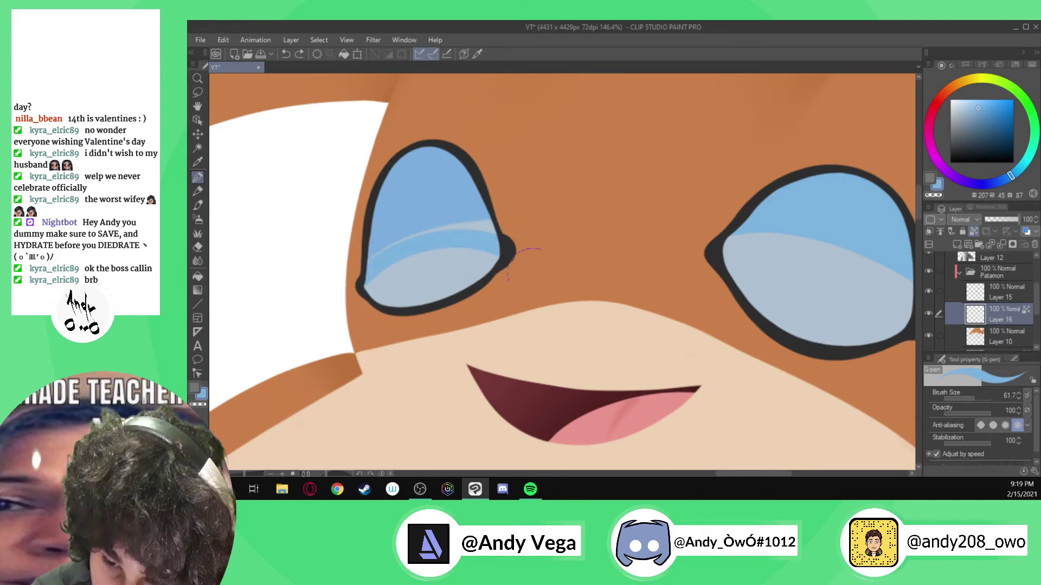
{"action": "mouse_move", "coordinate": [360, 278]}
{"action": "left_mouse_down"}
{"action": "mouse_move", "coordinate": [394, 246]}
{"action": "mouse_move", "coordinate": [456, 230]}
{"action": "mouse_move", "coordinate": [500, 234]}
{"action": "left_mouse_up"}
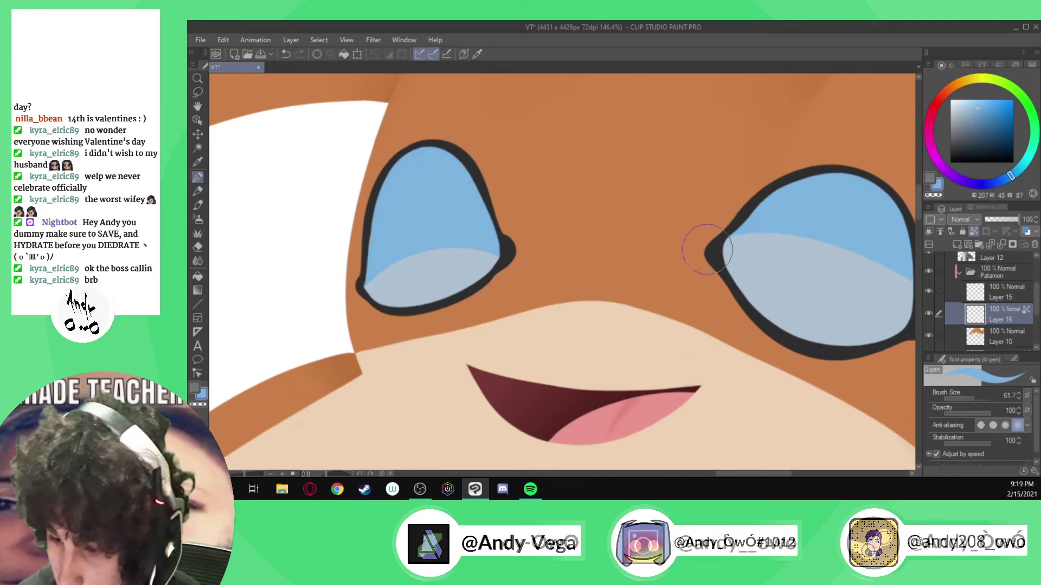
- Lower the right eye's pale area with light blue and clean its curved edge using the sampled grey-blue
{"action": "mouse_move", "coordinate": [750, 232]}
{"action": "left_mouse_down"}
{"action": "mouse_move", "coordinate": [842, 251]}
{"action": "mouse_move", "coordinate": [902, 292]}
{"action": "left_mouse_up"}
{"action": "left_click", "coordinate": [757, 278], "text": "alt"}
{"action": "mouse_move", "coordinate": [725, 252]}
{"action": "left_mouse_down"}
{"action": "mouse_move", "coordinate": [802, 264]}
{"action": "mouse_move", "coordinate": [861, 296]}
{"action": "mouse_move", "coordinate": [912, 347]}
{"action": "left_mouse_up"}
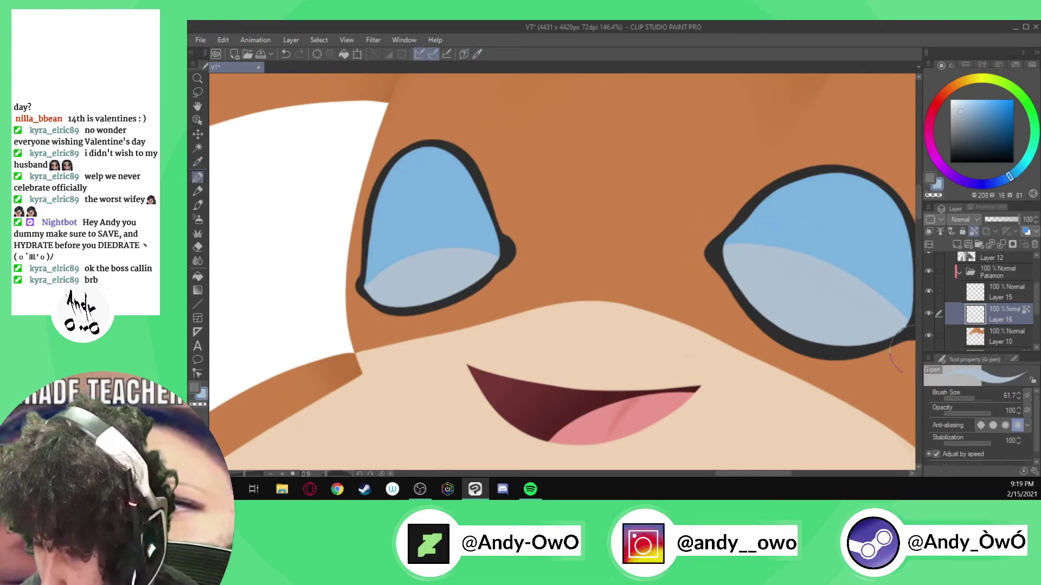
- Compare the eyes with Layer 15's outlines hidden and shown, and sample the outline's dark colour for the G-pen at size 93.3
{"action": "scroll", "coordinate": [425, 155], "scroll_direction": "down", "scroll_amount": 6}
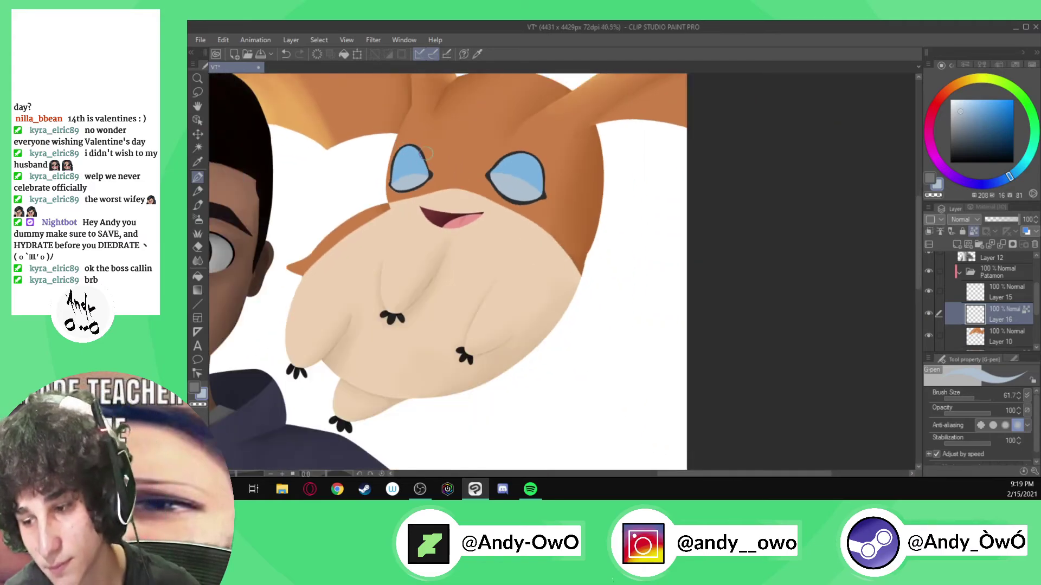
{"action": "left_click", "coordinate": [928, 292]}
{"action": "left_click", "coordinate": [928, 292]}
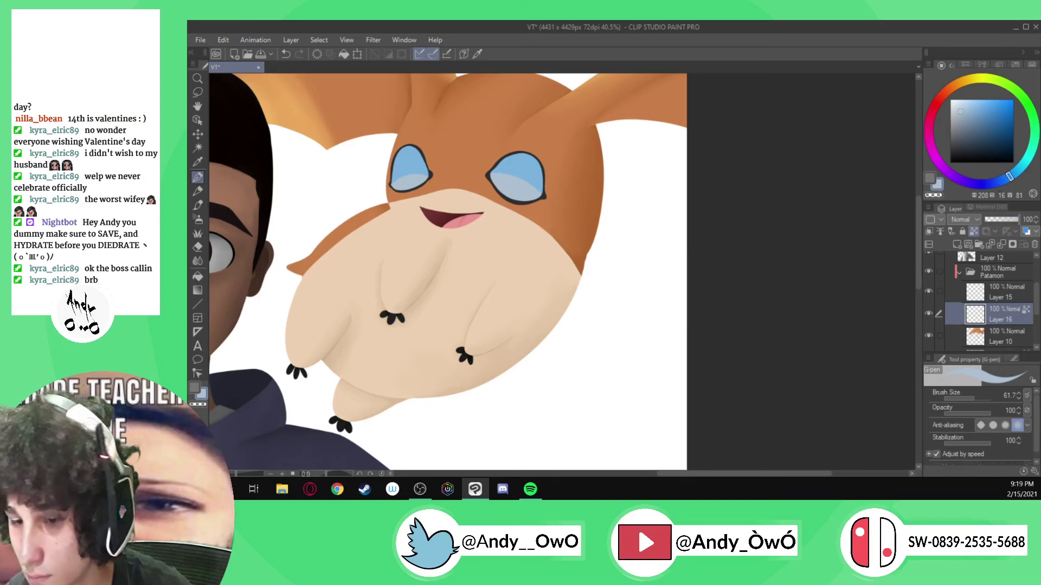
{"action": "left_click", "coordinate": [539, 193], "text": "alt"}
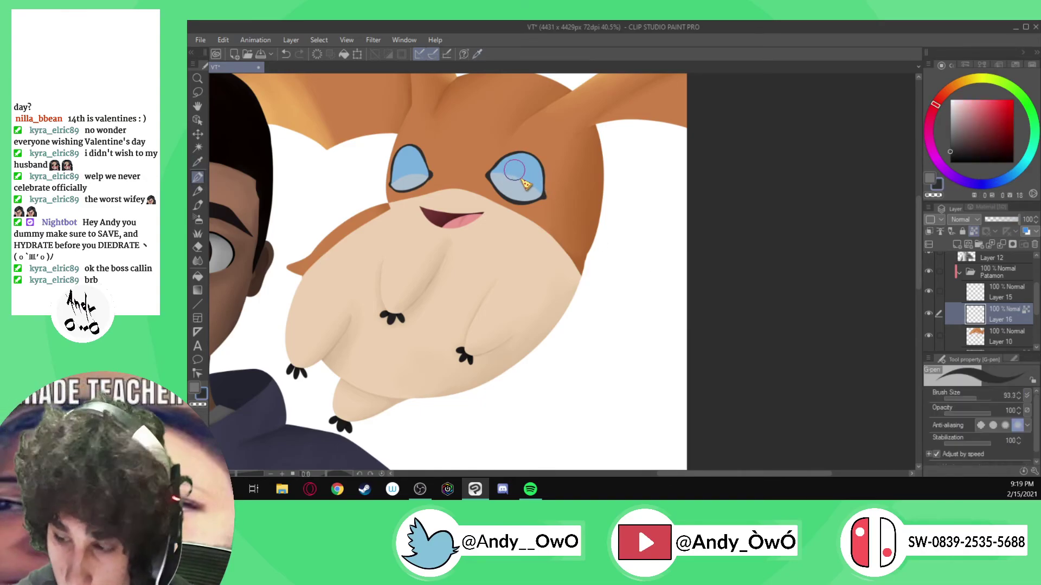
- Try round dark pupils in both eyes with the G-pen, and undo them
{"action": "left_click", "coordinate": [518, 178]}
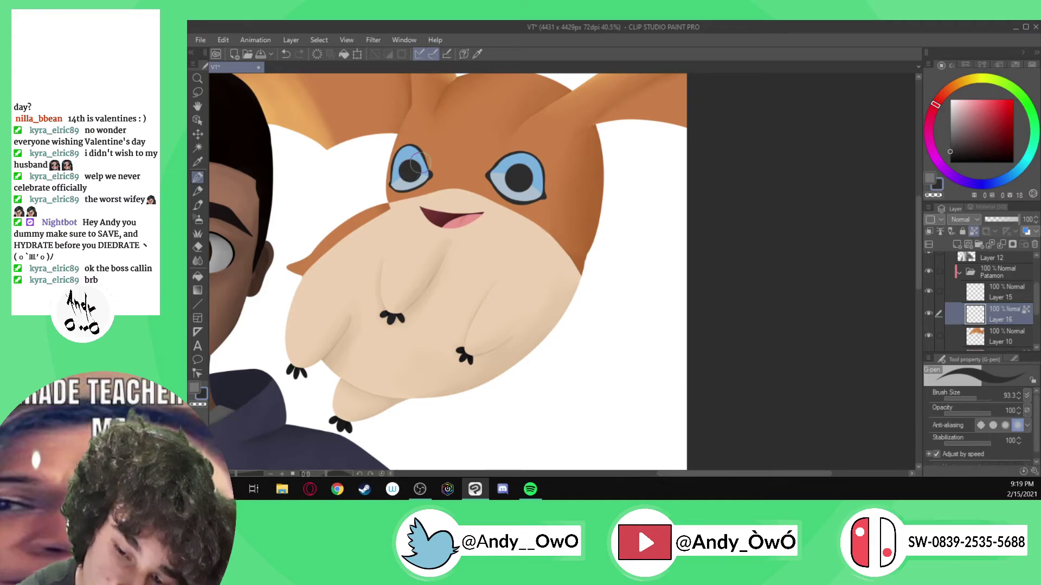
{"action": "scroll", "coordinate": [419, 162], "scroll_direction": "down", "scroll_amount": 5}
{"action": "scroll", "coordinate": [465, 164], "scroll_direction": "up", "scroll_amount": 3}
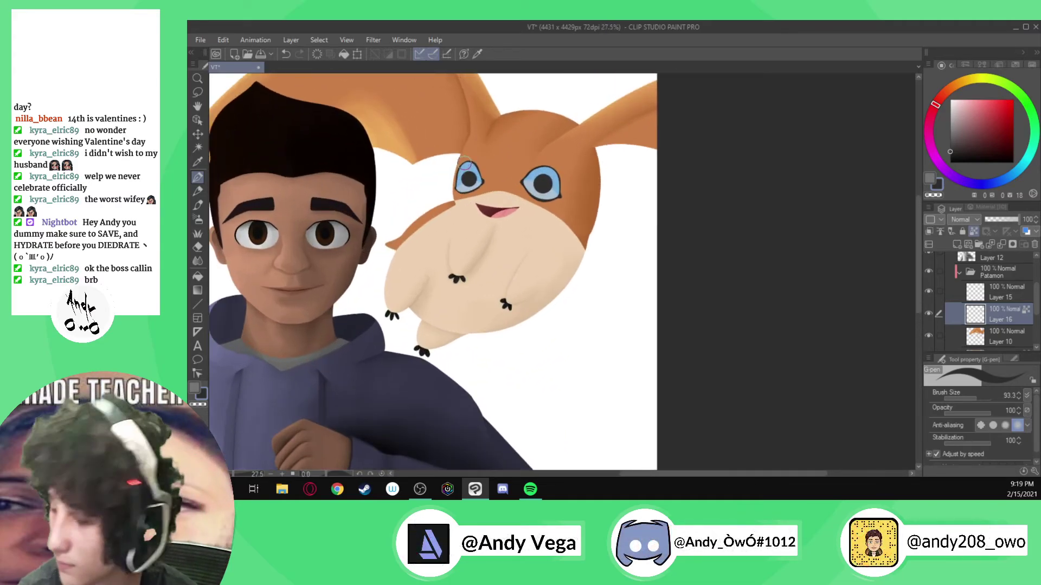
{"action": "scroll", "coordinate": [465, 164], "scroll_direction": "up", "scroll_amount": 4}
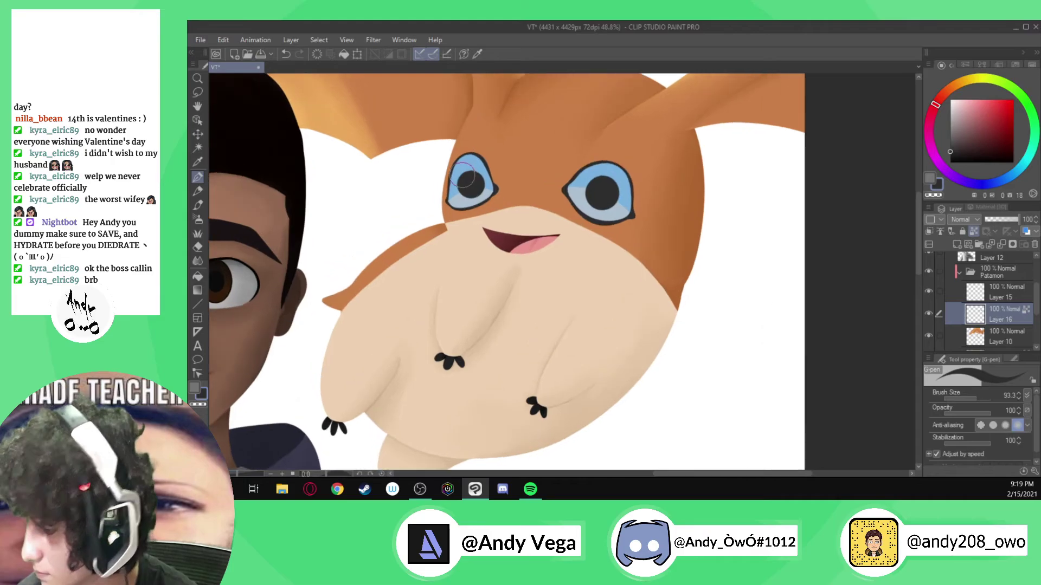
{"action": "scroll", "coordinate": [465, 175], "scroll_direction": "up", "scroll_amount": 3}
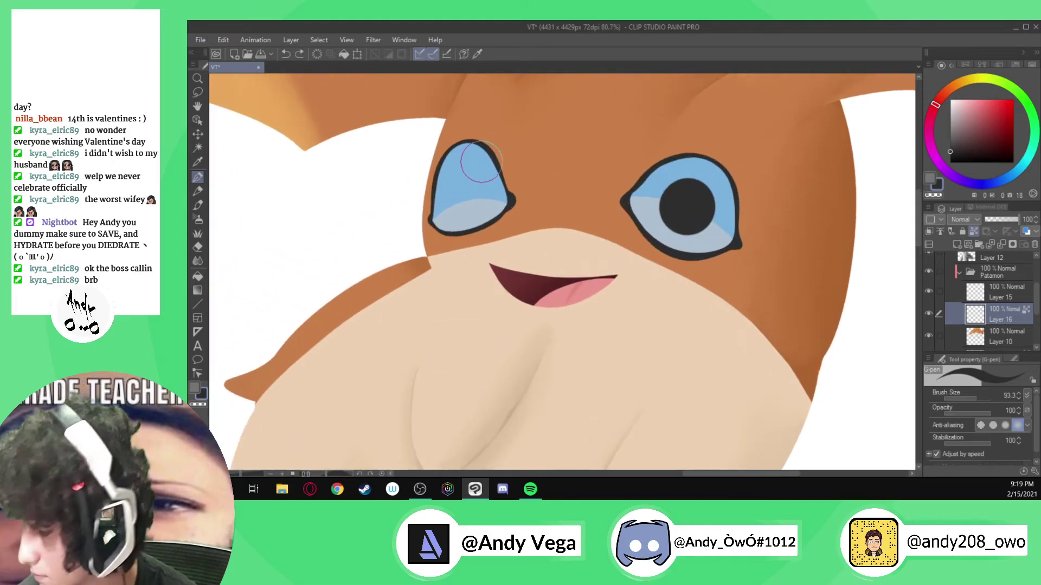
{"action": "key", "text": "ctrl+z"}
- Try tall oval dark pupils in both eyes directly on Layer 16, and undo them
{"action": "mouse_move", "coordinate": [683, 223]}
{"action": "left_mouse_down"}
{"action": "mouse_move", "coordinate": [677, 192]}
{"action": "mouse_move", "coordinate": [702, 176]}
{"action": "mouse_move", "coordinate": [704, 217]}
{"action": "mouse_move", "coordinate": [683, 228]}
{"action": "mouse_move", "coordinate": [676, 198]}
{"action": "mouse_move", "coordinate": [694, 179]}
{"action": "mouse_move", "coordinate": [706, 193]}
{"action": "mouse_move", "coordinate": [691, 221]}
{"action": "mouse_move", "coordinate": [683, 190]}
{"action": "mouse_move", "coordinate": [697, 197]}
{"action": "left_mouse_up"}
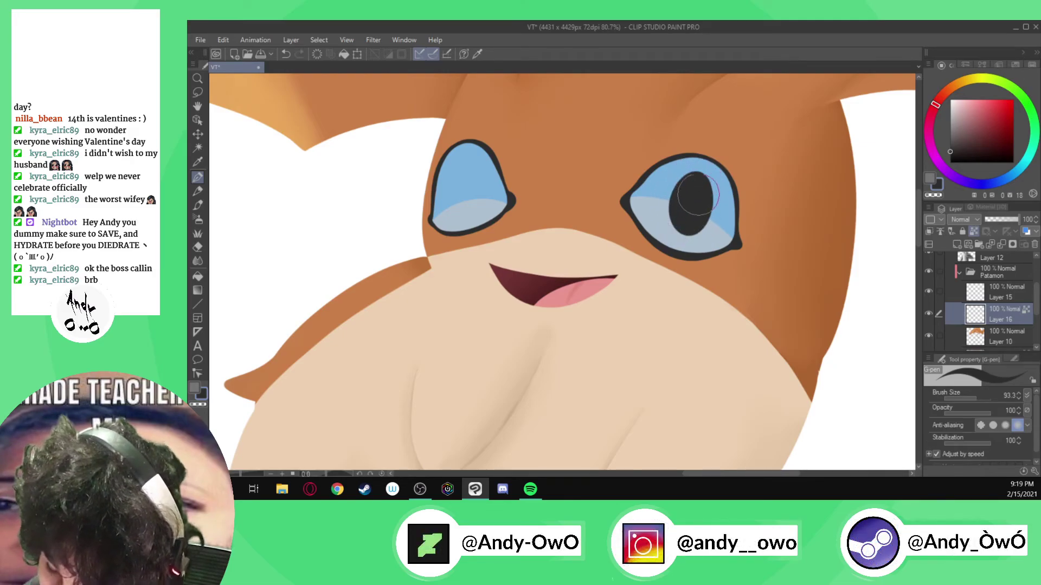
{"action": "mouse_move", "coordinate": [460, 213]}
{"action": "left_mouse_down"}
{"action": "mouse_move", "coordinate": [454, 186]}
{"action": "mouse_move", "coordinate": [466, 162]}
{"action": "mouse_move", "coordinate": [475, 182]}
{"action": "mouse_move", "coordinate": [465, 214]}
{"action": "mouse_move", "coordinate": [450, 196]}
{"action": "left_mouse_up"}
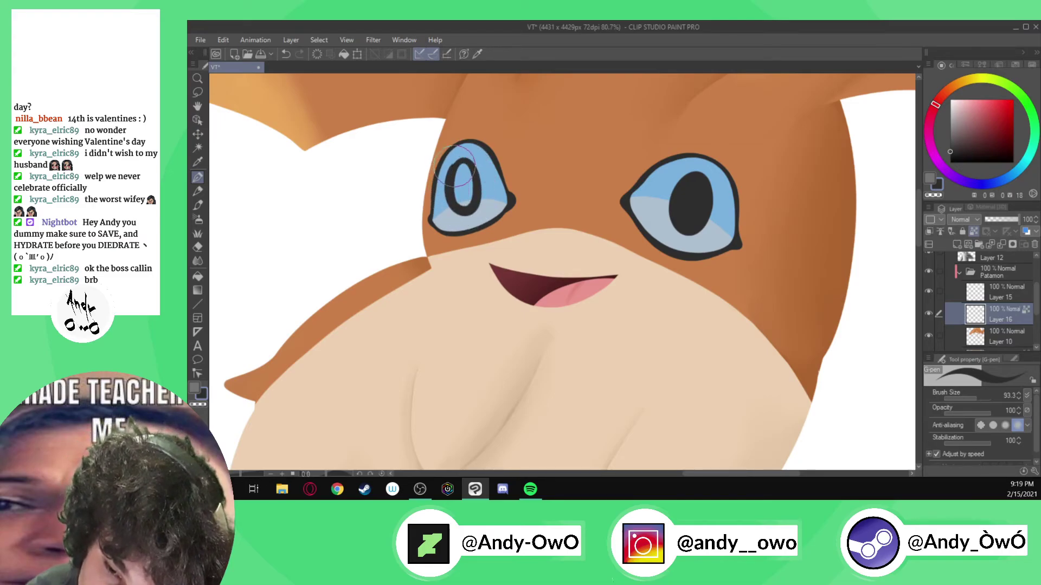
{"action": "mouse_move", "coordinate": [470, 162]}
{"action": "left_mouse_down"}
{"action": "mouse_move", "coordinate": [469, 202]}
{"action": "mouse_move", "coordinate": [459, 199]}
{"action": "mouse_move", "coordinate": [460, 166]}
{"action": "mouse_move", "coordinate": [464, 195]}
{"action": "mouse_move", "coordinate": [461, 173]}
{"action": "left_mouse_up"}
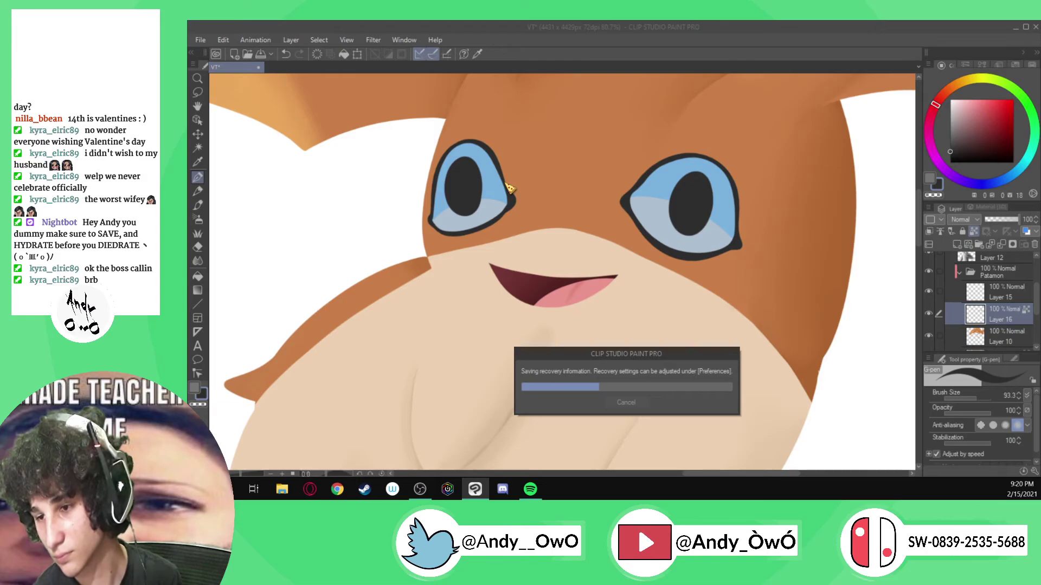
{"action": "scroll", "coordinate": [502, 185], "scroll_direction": "down", "scroll_amount": 4}
{"action": "scroll", "coordinate": [564, 147], "scroll_direction": "up", "scroll_amount": 5}
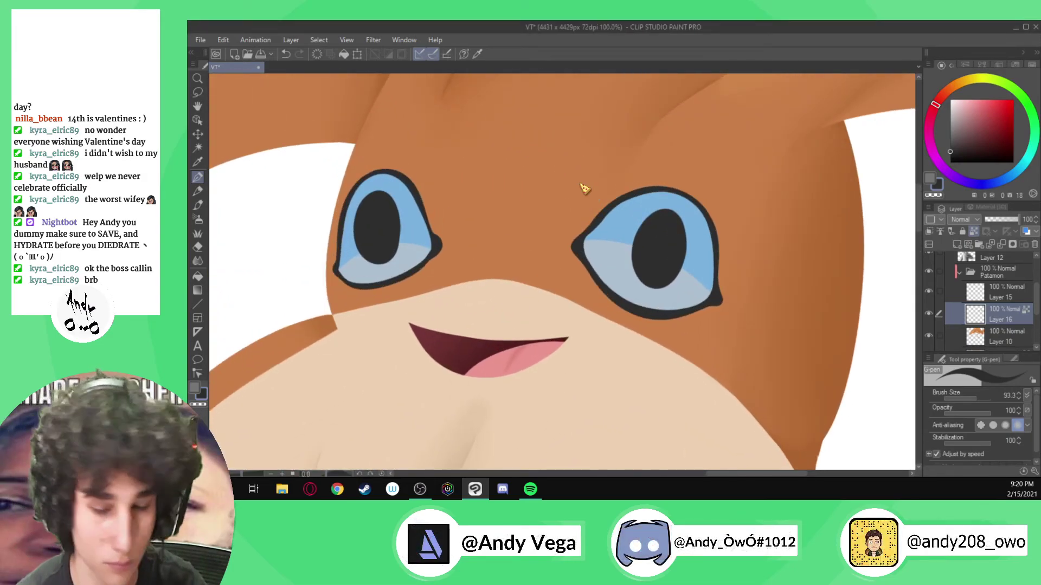
{"action": "key", "text": "ctrl+z"}
{"action": "key", "text": "ctrl+z"}
- Add a new layer above Layer 16 and paint tall oval dark pupils in both eyes with the G-pen
{"action": "left_click", "coordinate": [957, 245]}
{"action": "mouse_move", "coordinate": [379, 260]}
{"action": "left_mouse_down"}
{"action": "mouse_move", "coordinate": [370, 228]}
{"action": "mouse_move", "coordinate": [380, 194]}
{"action": "mouse_move", "coordinate": [397, 216]}
{"action": "mouse_move", "coordinate": [392, 251]}
{"action": "mouse_move", "coordinate": [369, 261]}
{"action": "mouse_move", "coordinate": [355, 222]}
{"action": "mouse_move", "coordinate": [379, 193]}
{"action": "mouse_move", "coordinate": [390, 225]}
{"action": "mouse_move", "coordinate": [369, 250]}
{"action": "mouse_move", "coordinate": [379, 216]}
{"action": "left_mouse_up"}
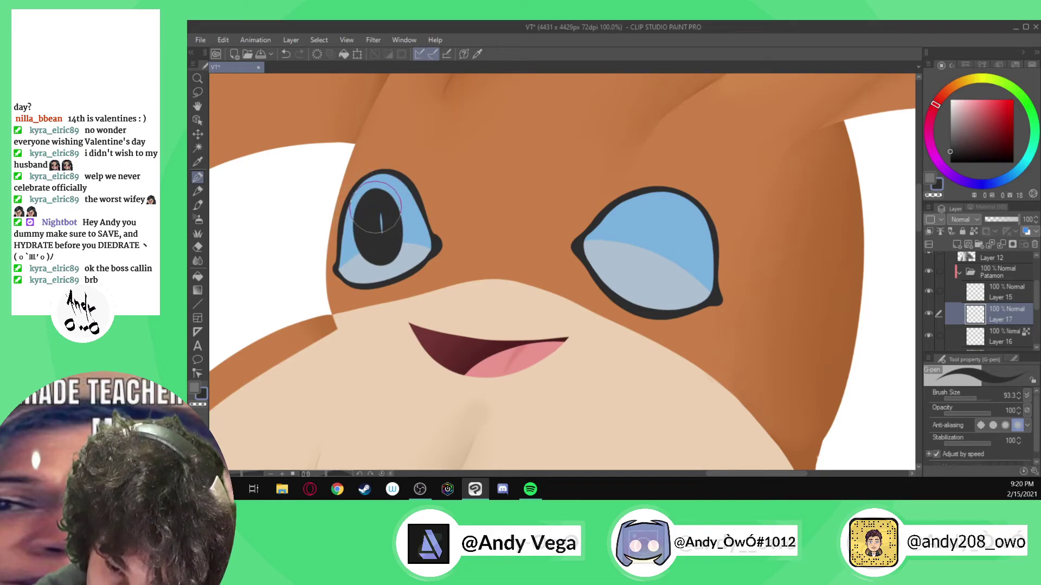
{"action": "mouse_move", "coordinate": [639, 266]}
{"action": "left_mouse_down"}
{"action": "mouse_move", "coordinate": [663, 214]}
{"action": "mouse_move", "coordinate": [675, 221]}
{"action": "mouse_move", "coordinate": [667, 274]}
{"action": "mouse_move", "coordinate": [651, 283]}
{"action": "mouse_move", "coordinate": [637, 274]}
{"action": "mouse_move", "coordinate": [639, 231]}
{"action": "mouse_move", "coordinate": [667, 212]}
{"action": "mouse_move", "coordinate": [670, 248]}
{"action": "mouse_move", "coordinate": [655, 267]}
{"action": "mouse_move", "coordinate": [666, 222]}
{"action": "left_mouse_up"}
{"action": "mouse_move", "coordinate": [667, 280]}
{"action": "left_mouse_down"}
{"action": "mouse_move", "coordinate": [677, 225]}
{"action": "mouse_move", "coordinate": [651, 215]}
{"action": "mouse_move", "coordinate": [672, 212]}
{"action": "mouse_move", "coordinate": [687, 227]}
{"action": "mouse_move", "coordinate": [686, 260]}
{"action": "mouse_move", "coordinate": [670, 276]}
{"action": "mouse_move", "coordinate": [661, 252]}
{"action": "left_mouse_up"}
{"action": "mouse_move", "coordinate": [644, 287]}
{"action": "left_mouse_down"}
{"action": "mouse_move", "coordinate": [668, 283]}
{"action": "mouse_move", "coordinate": [630, 270]}
{"action": "mouse_move", "coordinate": [664, 288]}
{"action": "left_mouse_up"}
{"action": "key", "text": "ctrl+z"}
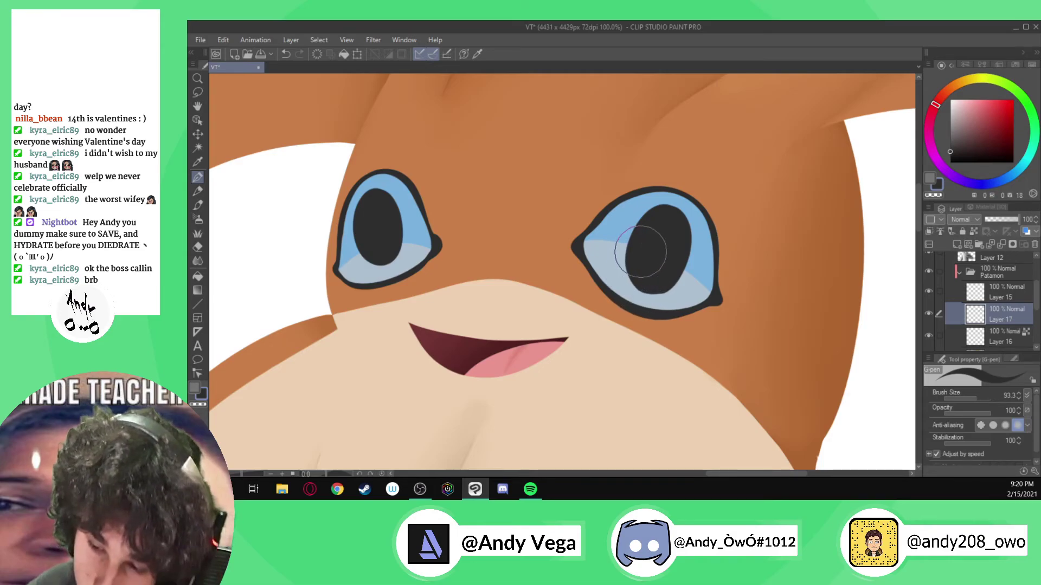
- Select the left eye's pupil with the Lasso, rotate it slightly clockwise, and clear the selection
{"action": "scroll", "coordinate": [640, 251], "scroll_direction": "down", "scroll_amount": 8}
{"action": "scroll", "coordinate": [574, 226], "scroll_direction": "up", "scroll_amount": 2}
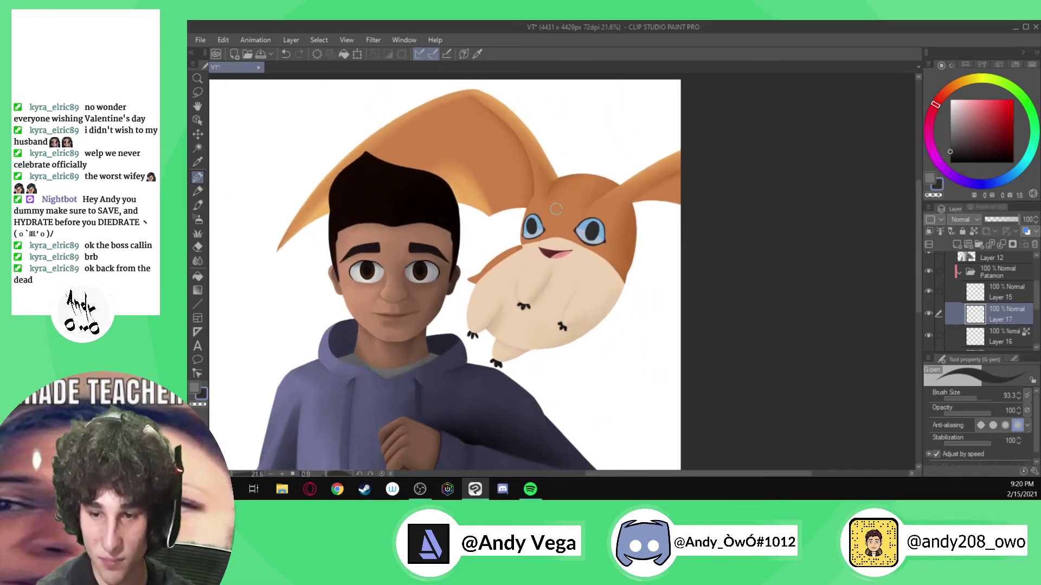
{"action": "scroll", "coordinate": [555, 209], "scroll_direction": "up", "scroll_amount": 6}
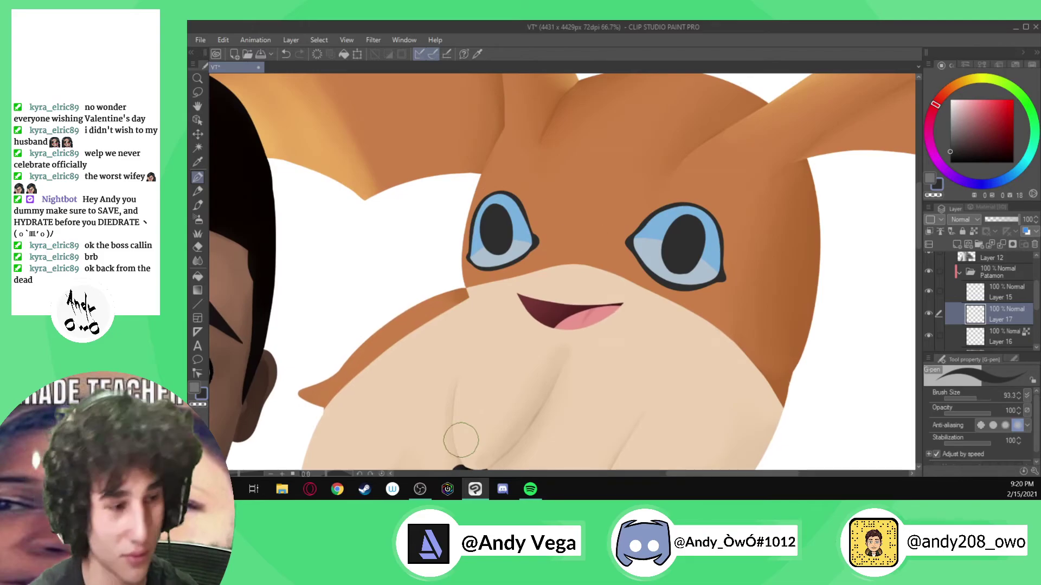
{"action": "left_click", "coordinate": [197, 94]}
{"action": "mouse_move", "coordinate": [507, 251]}
{"action": "left_mouse_down"}
{"action": "mouse_move", "coordinate": [477, 208]}
{"action": "mouse_move", "coordinate": [556, 211]}
{"action": "left_mouse_up"}
{"action": "left_click", "coordinate": [549, 286]}
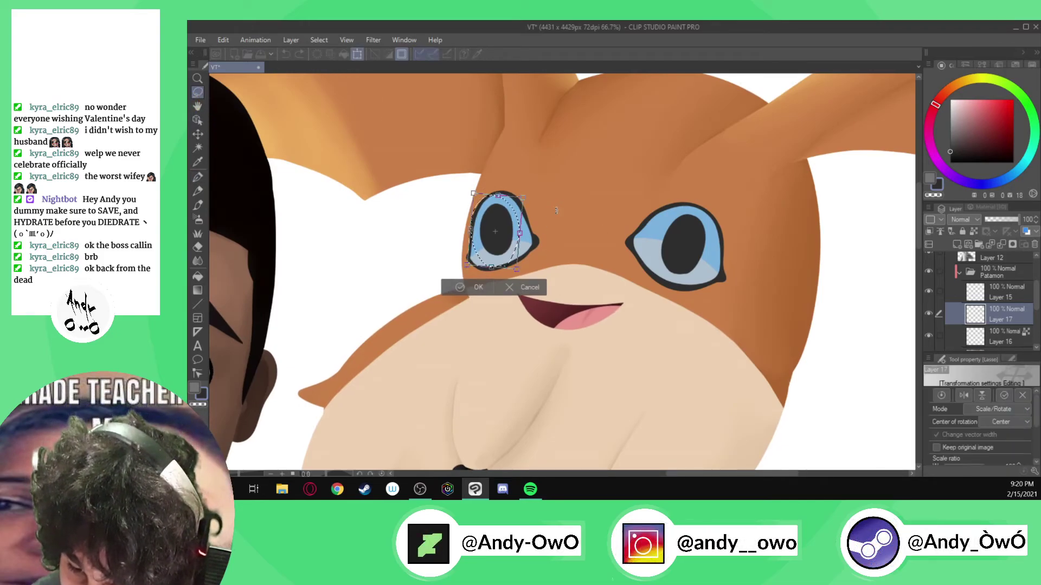
{"action": "left_click", "coordinate": [483, 286]}
{"action": "left_click", "coordinate": [400, 288]}
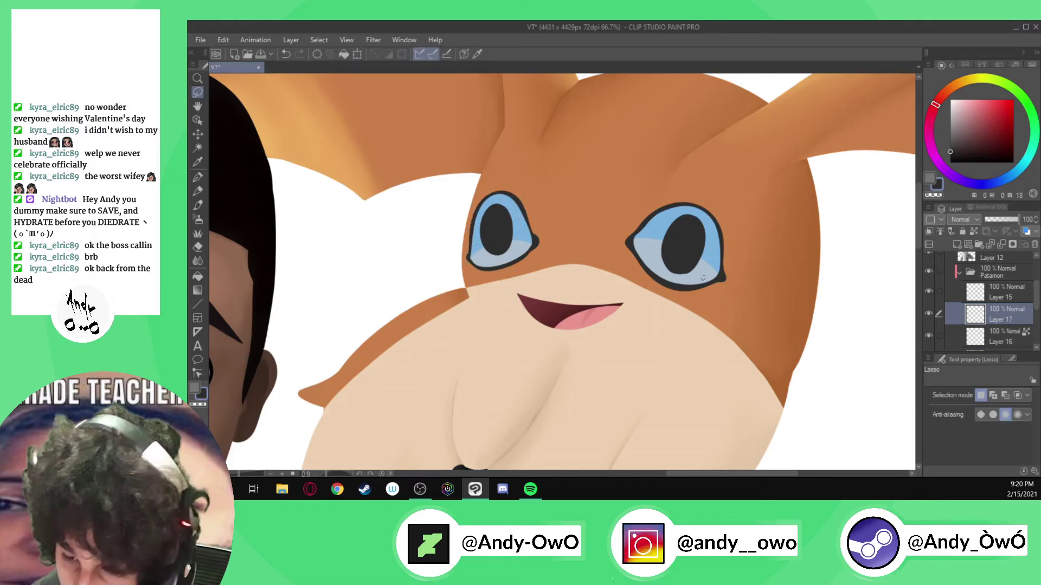
- Lasso the right eye's pupil, rotate it slightly counterclockwise, and clear the selection
{"action": "left_click_drag", "start_coordinate": [685, 290], "coordinate": [684, 291]}
{"action": "key", "text": "ctrl+t"}
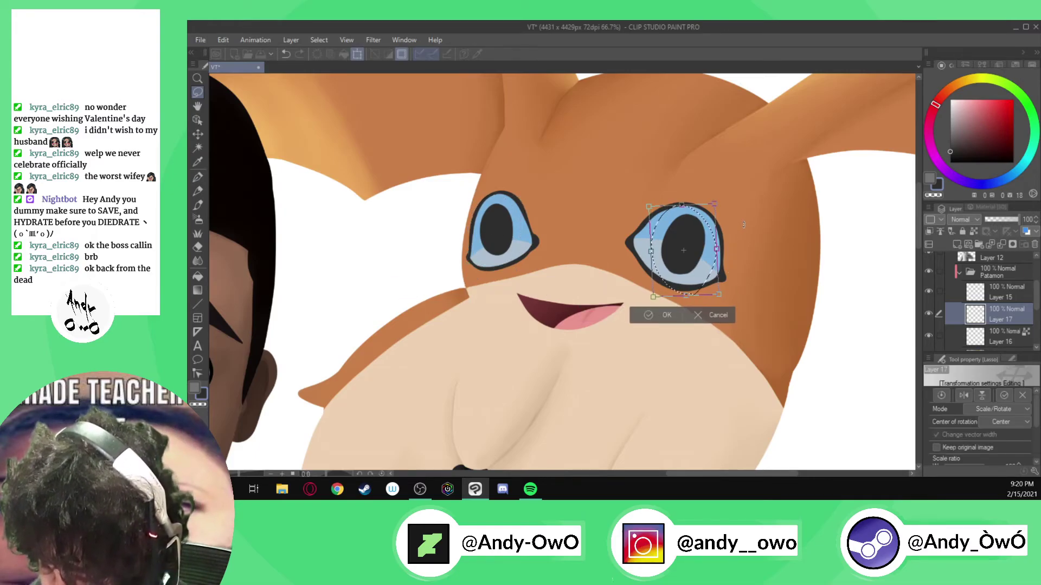
{"action": "left_click", "coordinate": [665, 315]}
{"action": "left_click", "coordinate": [587, 313]}
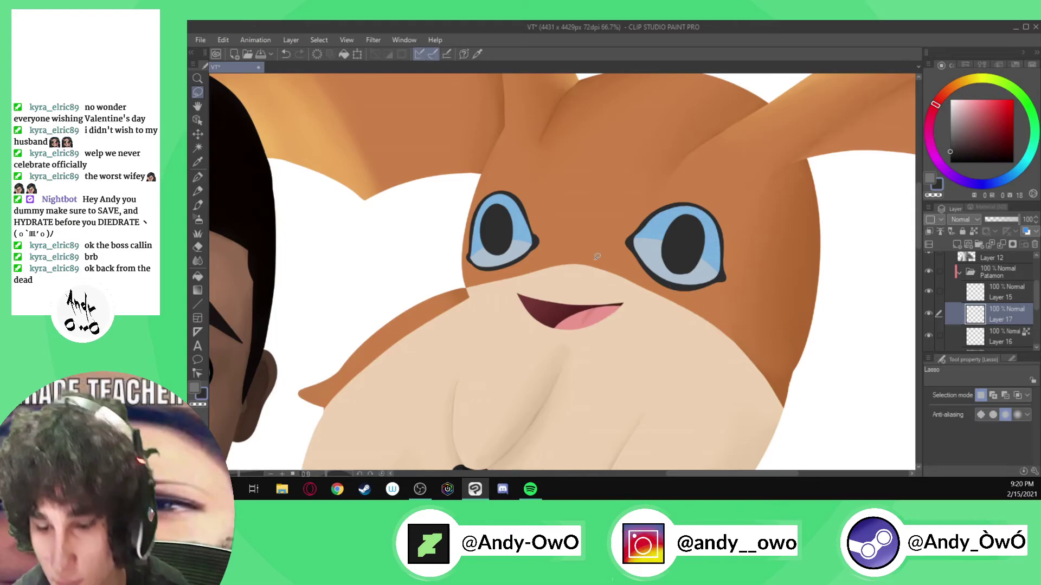
- Lasso the right eye's pupil again and shift it slightly towards the inner corner of the eye
{"action": "scroll", "coordinate": [587, 263], "scroll_direction": "down", "scroll_amount": 5}
{"action": "scroll", "coordinate": [587, 262], "scroll_direction": "up", "scroll_amount": 4}
{"action": "scroll", "coordinate": [613, 270], "scroll_direction": "up", "scroll_amount": 3}
{"action": "mouse_move", "coordinate": [610, 254]}
{"action": "left_mouse_down"}
{"action": "mouse_move", "coordinate": [680, 302]}
{"action": "mouse_move", "coordinate": [715, 274]}
{"action": "left_mouse_up"}
{"action": "left_click_drag", "start_coordinate": [642, 224], "coordinate": [649, 283]}
{"action": "mouse_move", "coordinate": [666, 199]}
{"action": "left_mouse_down"}
{"action": "mouse_move", "coordinate": [706, 215]}
{"action": "mouse_move", "coordinate": [698, 275]}
{"action": "mouse_move", "coordinate": [703, 254]}
{"action": "left_mouse_up"}
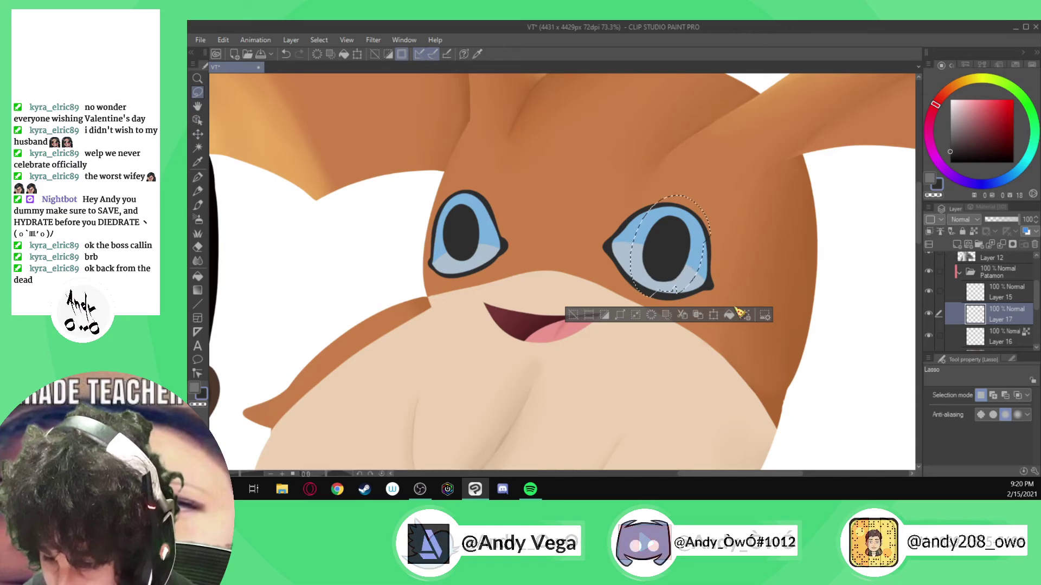
{"action": "key", "text": "ctrl+t"}
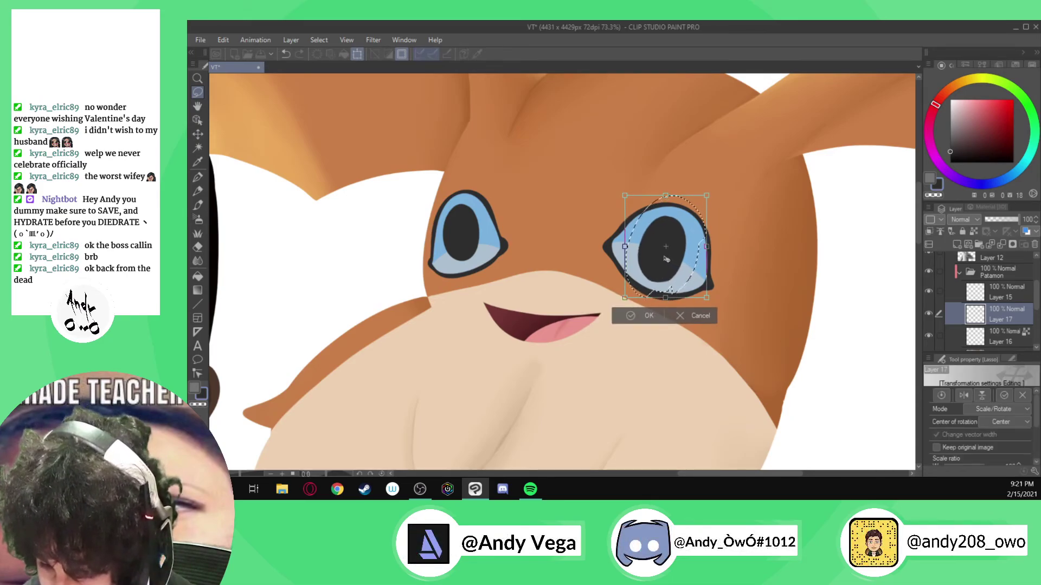
{"action": "left_click_drag", "start_coordinate": [685, 271], "coordinate": [684, 277]}
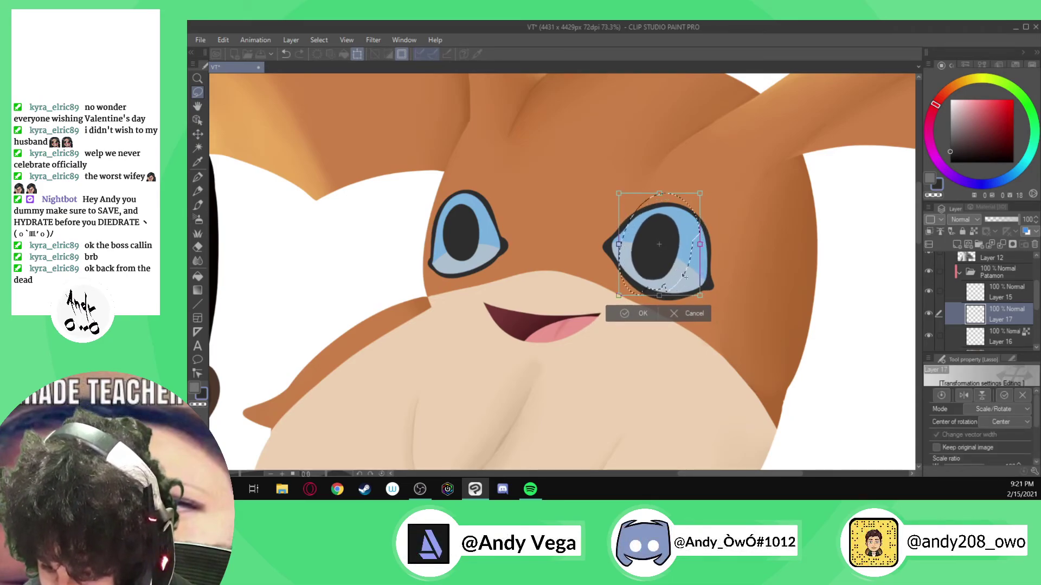
{"action": "left_click", "coordinate": [643, 314]}
- Lasso the left eye's pupil, shift it slightly towards the outer edge of the face, and clear the selection
{"action": "scroll", "coordinate": [505, 212], "scroll_direction": "down", "scroll_amount": 5}
{"action": "scroll", "coordinate": [505, 212], "scroll_direction": "down", "scroll_amount": 1}
{"action": "scroll", "coordinate": [504, 212], "scroll_direction": "up", "scroll_amount": 6}
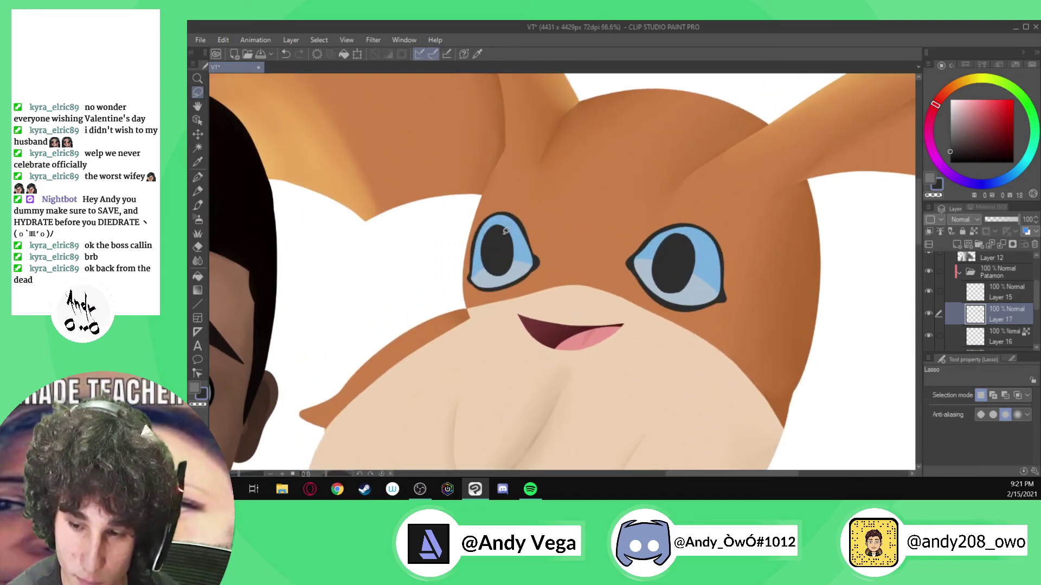
{"action": "scroll", "coordinate": [505, 230], "scroll_direction": "up", "scroll_amount": 2}
{"action": "left_click_drag", "start_coordinate": [501, 211], "coordinate": [555, 257]}
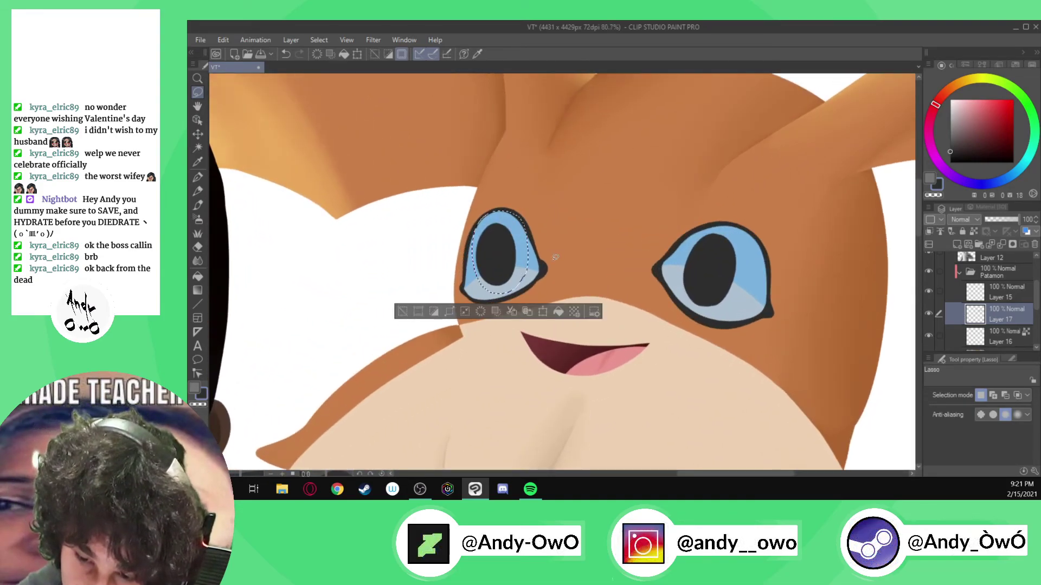
{"action": "left_click", "coordinate": [543, 312]}
{"action": "left_click_drag", "start_coordinate": [518, 272], "coordinate": [512, 276]}
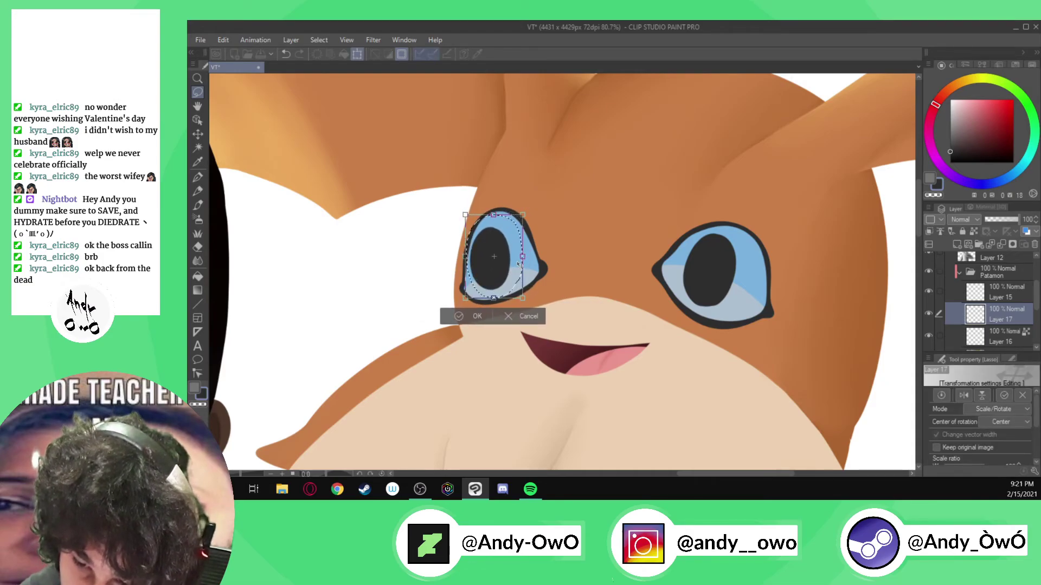
{"action": "key", "text": "Return"}
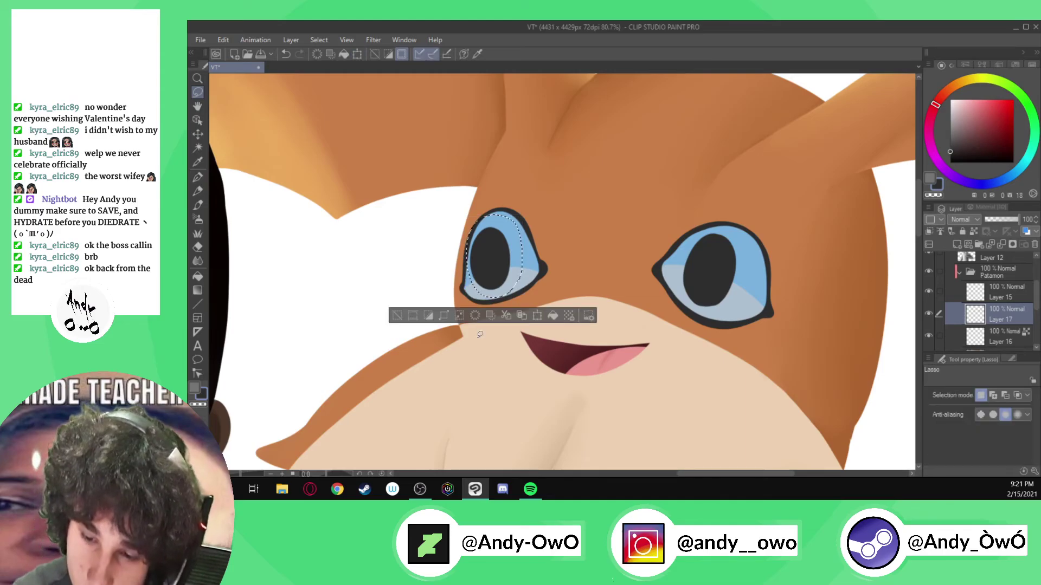
{"action": "left_click", "coordinate": [402, 315]}
- Merge the pupils on Layer 17 and the outlines on Layer 15 into Layer 16
{"action": "scroll", "coordinate": [415, 244], "scroll_direction": "down", "scroll_amount": 8}
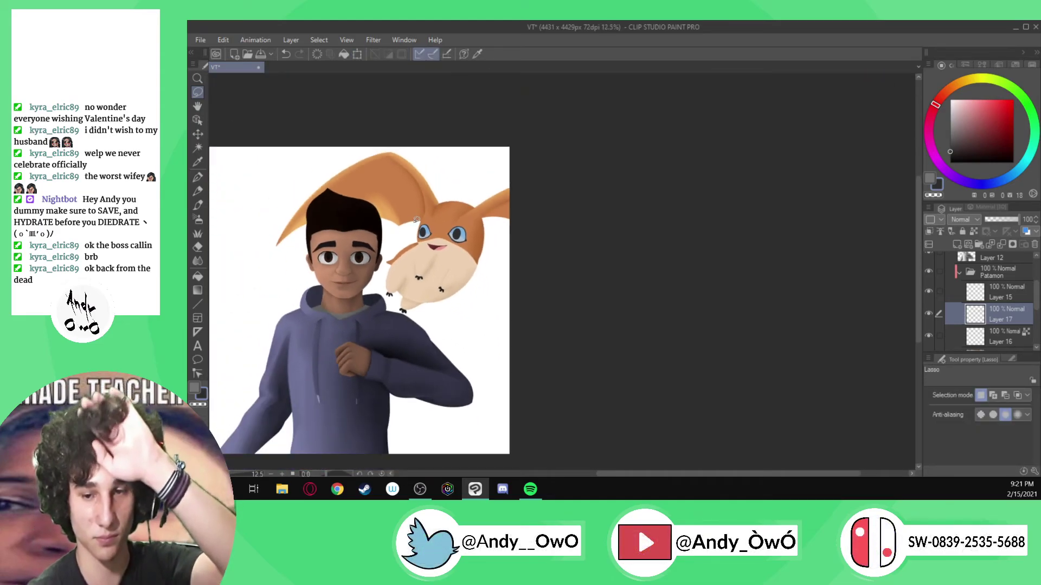
{"action": "scroll", "coordinate": [416, 219], "scroll_direction": "up", "scroll_amount": 3}
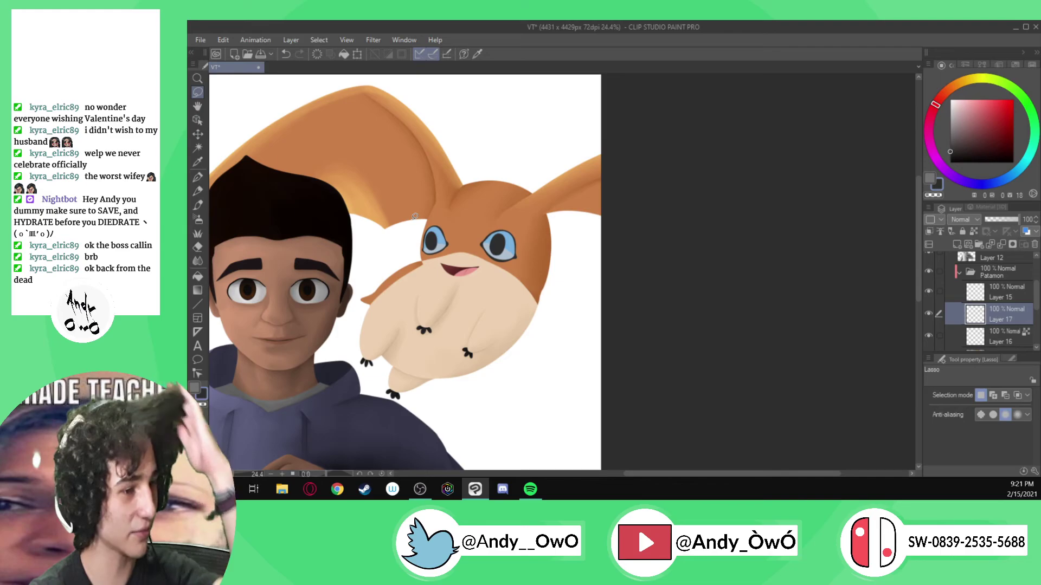
{"action": "scroll", "coordinate": [414, 216], "scroll_direction": "down", "scroll_amount": 1}
{"action": "scroll", "coordinate": [417, 220], "scroll_direction": "up", "scroll_amount": 3}
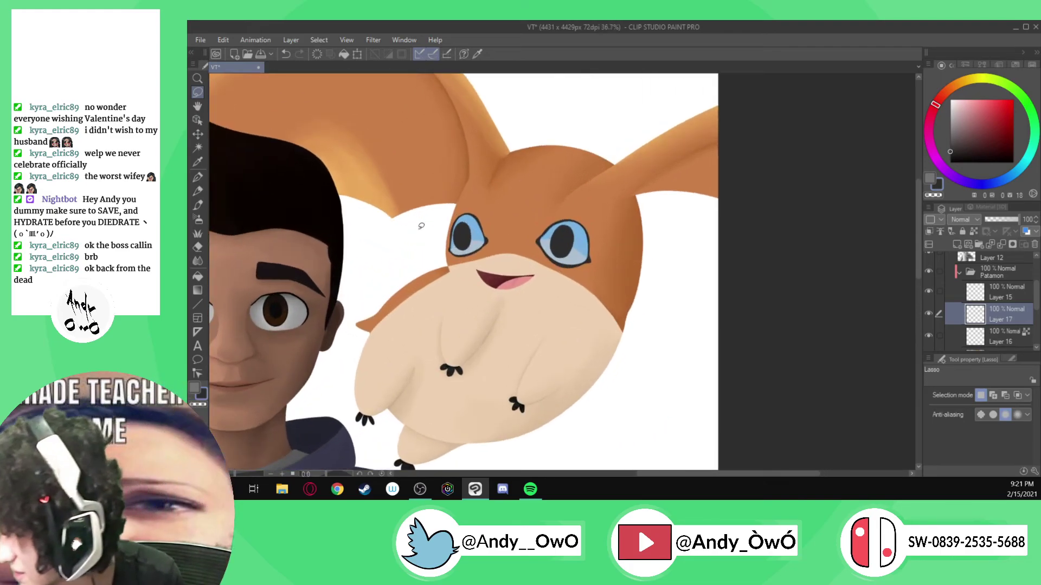
{"action": "left_click", "coordinate": [1001, 244]}
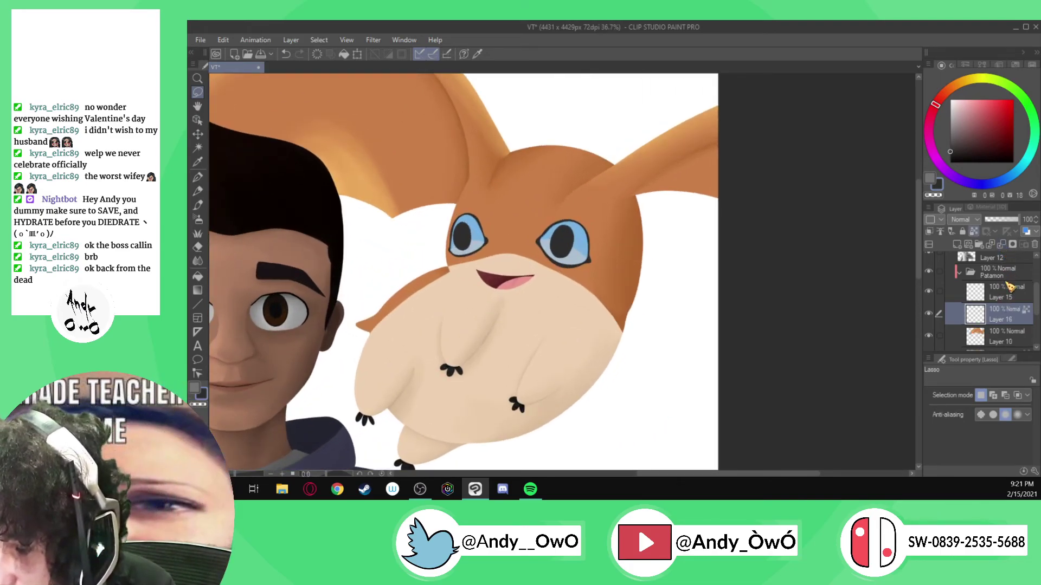
{"action": "left_click", "coordinate": [1003, 290]}
{"action": "left_click", "coordinate": [1001, 245]}
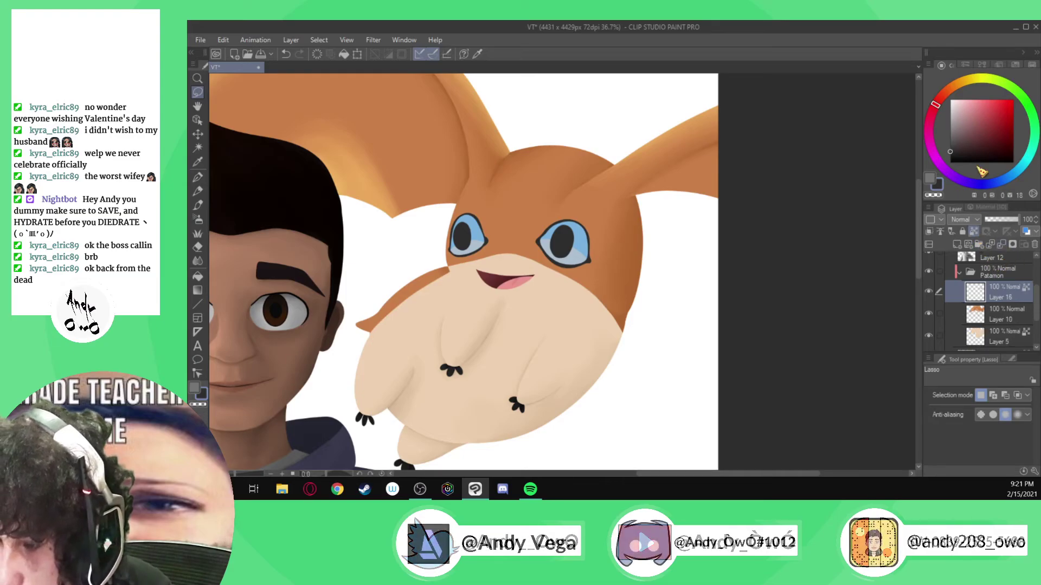
- Try a pale pinkish highlight on the right eye's pupil with the G-pen, and undo it
{"action": "left_click", "coordinate": [953, 107]}
{"action": "key", "text": "p"}
{"action": "scroll", "coordinate": [582, 250], "scroll_direction": "up", "scroll_amount": 5}
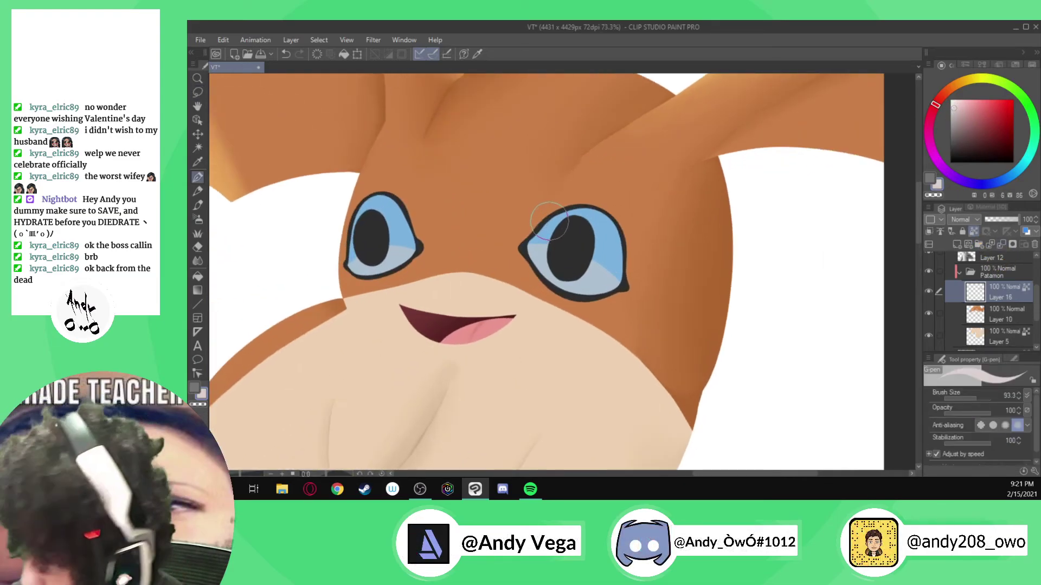
{"action": "left_click", "coordinate": [569, 222]}
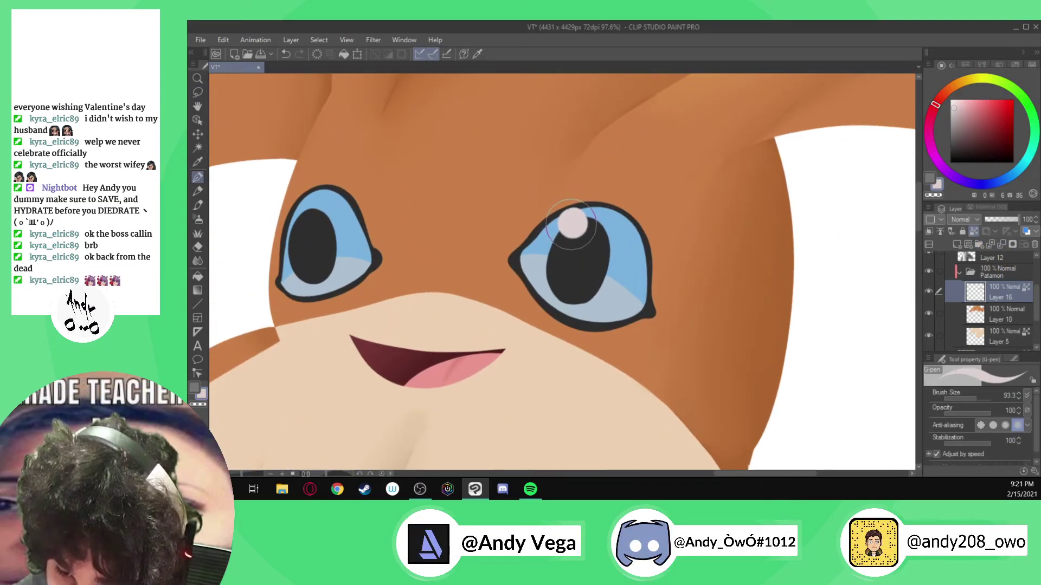
{"action": "left_click", "coordinate": [978, 104]}
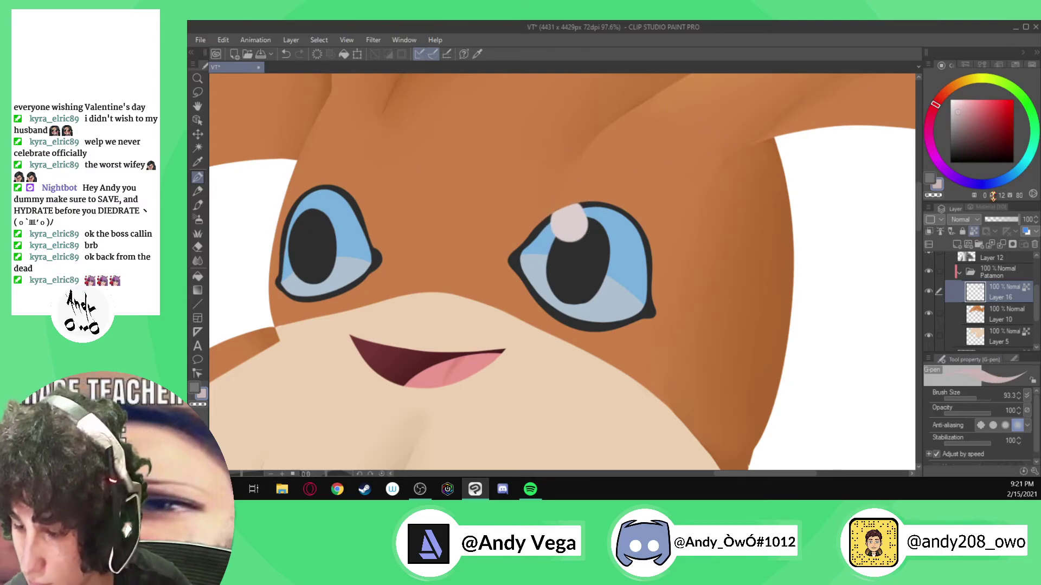
{"action": "left_click", "coordinate": [977, 121]}
{"action": "left_click", "coordinate": [944, 93]}
{"action": "key", "text": "ctrl+z"}
- Paint round white highlights over the top of the pupil and at the lower edge of both eyes with the G-pen at size 46
{"action": "left_click", "coordinate": [956, 103]}
{"action": "left_click", "coordinate": [943, 94]}
{"action": "left_click", "coordinate": [978, 399]}
{"action": "left_click_drag", "start_coordinate": [978, 403], "coordinate": [972, 401]}
{"action": "left_click", "coordinate": [951, 101]}
{"action": "mouse_move", "coordinate": [570, 225]}
{"action": "left_mouse_down"}
{"action": "mouse_move", "coordinate": [570, 216]}
{"action": "mouse_move", "coordinate": [571, 239]}
{"action": "mouse_move", "coordinate": [569, 225]}
{"action": "left_mouse_up"}
{"action": "key", "text": "ctrl+z"}
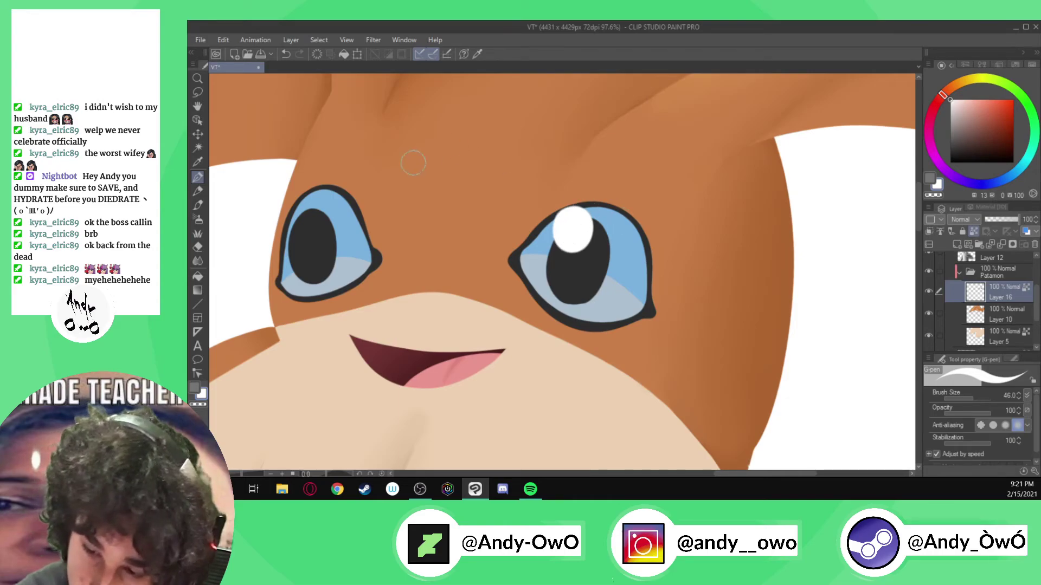
{"action": "left_click", "coordinate": [296, 223]}
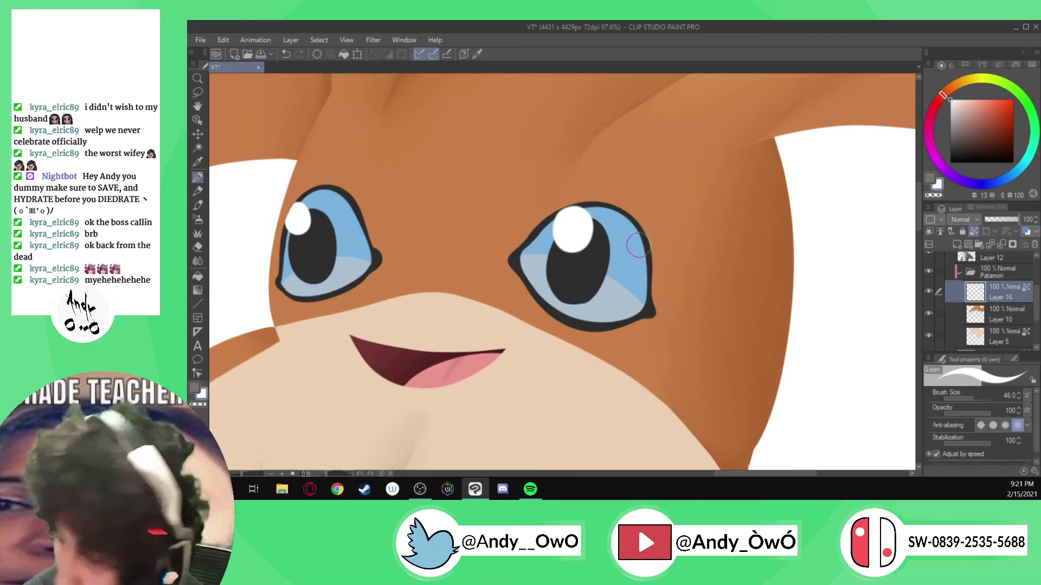
{"action": "left_click_drag", "start_coordinate": [604, 314], "coordinate": [608, 318]}
{"action": "left_click", "coordinate": [342, 278]}
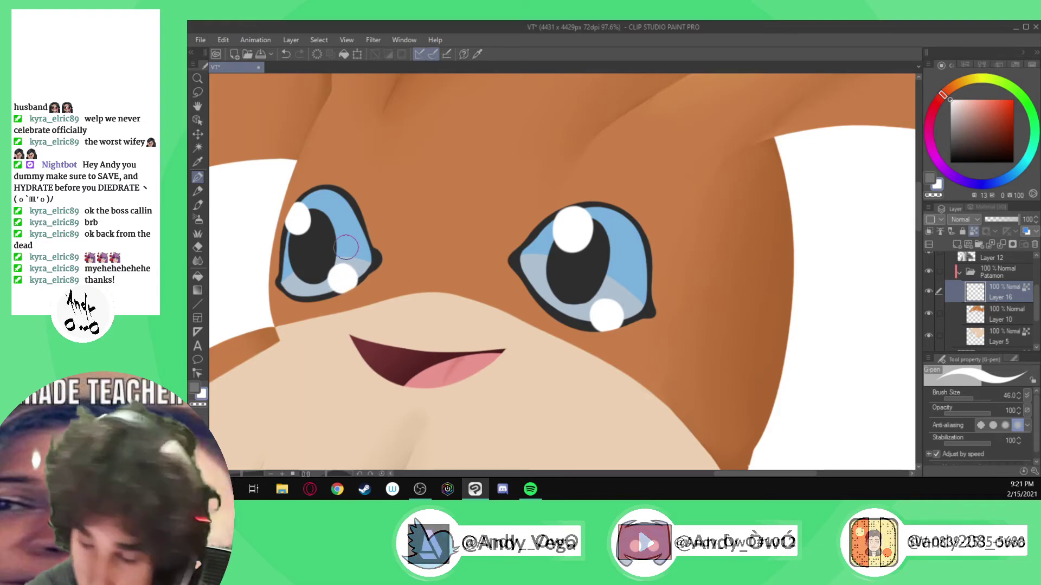
- Set the Patamon folder's blending mode to Multiply
{"action": "scroll", "coordinate": [362, 213], "scroll_direction": "down", "scroll_amount": 4}
{"action": "scroll", "coordinate": [372, 161], "scroll_direction": "down", "scroll_amount": 3}
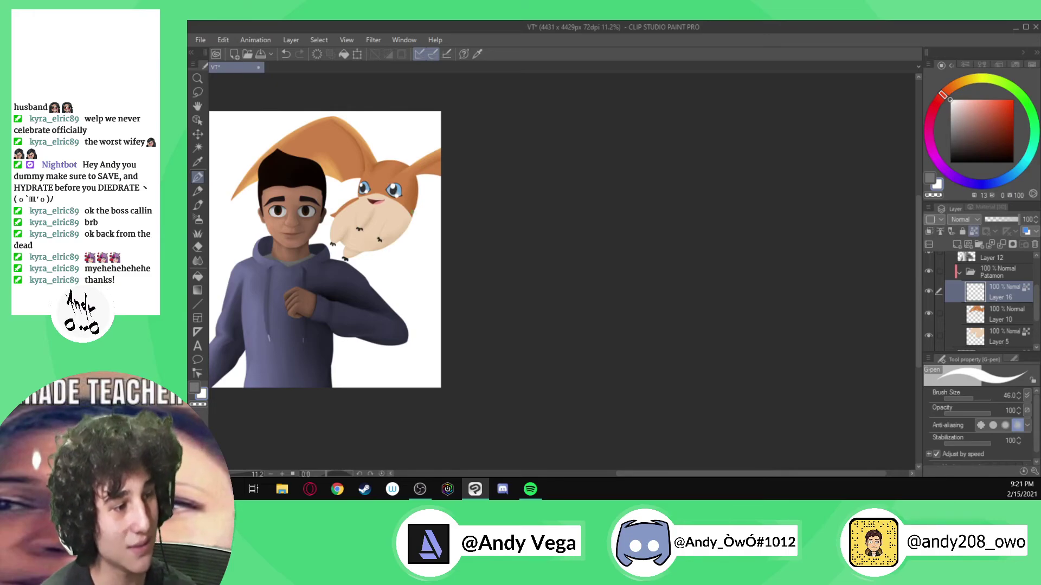
{"action": "scroll", "coordinate": [440, 337], "scroll_direction": "down", "scroll_amount": 2}
{"action": "scroll", "coordinate": [378, 281], "scroll_direction": "up", "scroll_amount": 3}
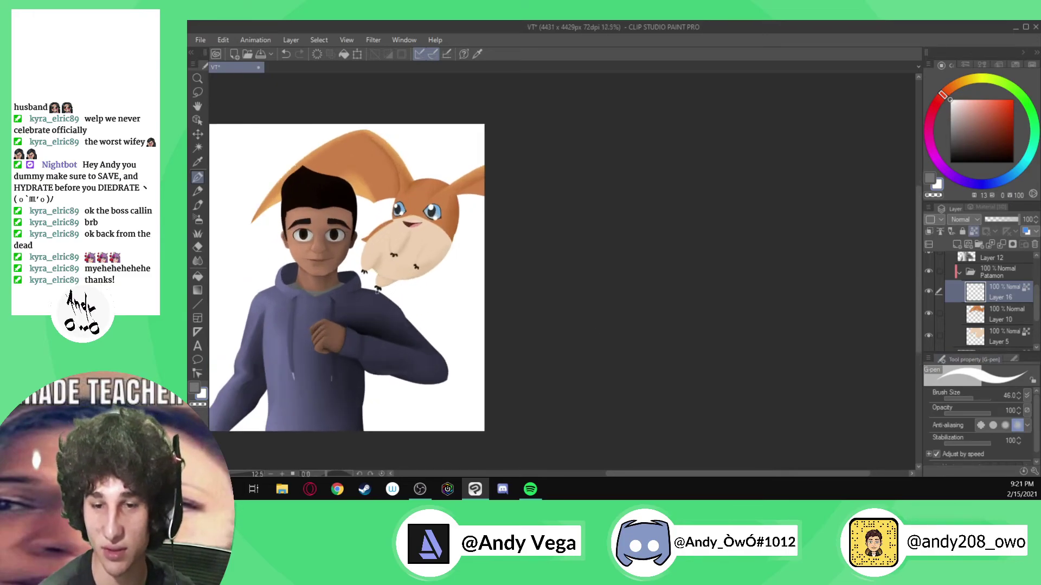
{"action": "left_click", "coordinate": [1007, 273]}
{"action": "left_click", "coordinate": [962, 220]}
{"action": "left_click", "coordinate": [965, 256]}
{"action": "key", "text": "ctrl+minus"}
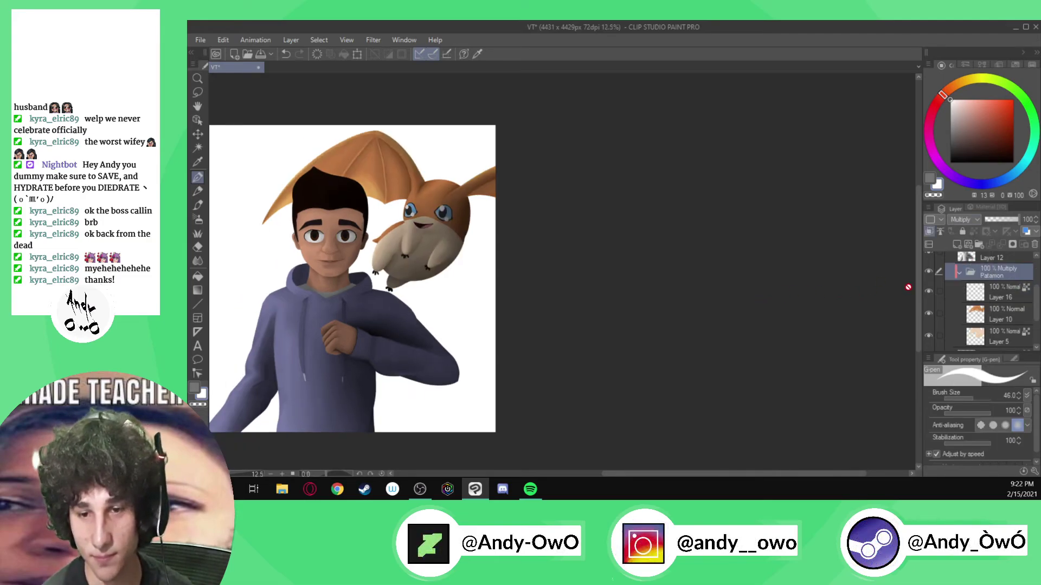
- Try lightening the shading over the right eye with light grey G-pen strokes on Layer 11, and undo them
{"action": "left_click", "coordinate": [959, 274]}
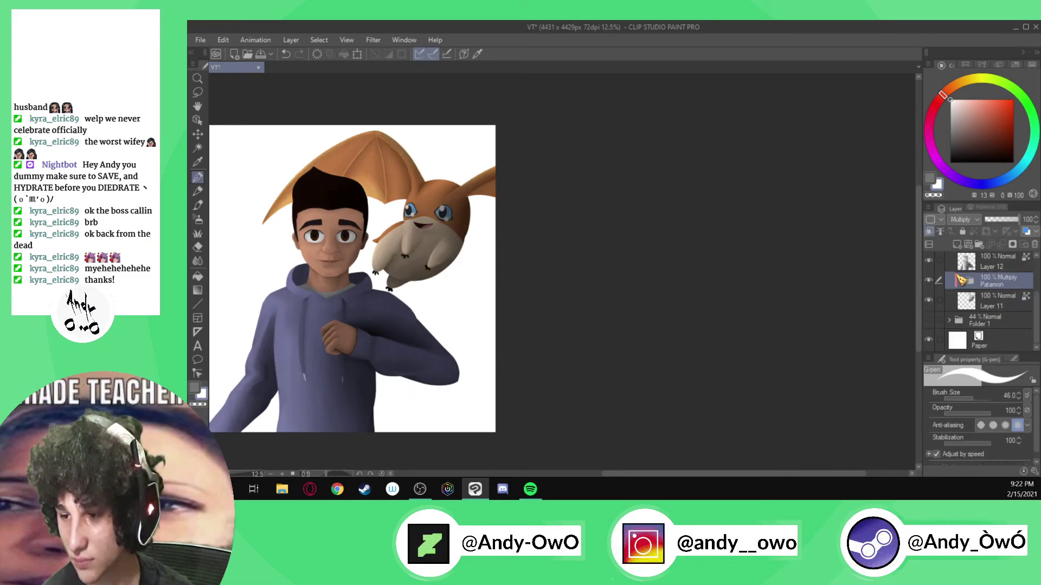
{"action": "left_click", "coordinate": [929, 280]}
{"action": "left_click", "coordinate": [997, 301]}
{"action": "scroll", "coordinate": [452, 223], "scroll_direction": "up", "scroll_amount": 3}
{"action": "scroll", "coordinate": [453, 223], "scroll_direction": "up", "scroll_amount": 6}
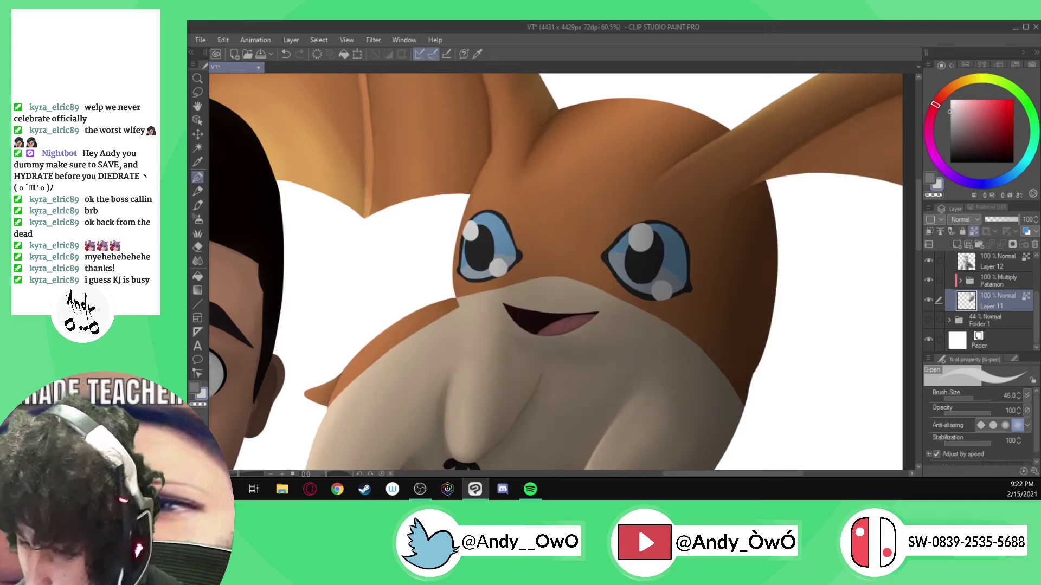
{"action": "scroll", "coordinate": [646, 267], "scroll_direction": "up", "scroll_amount": 4}
{"action": "mouse_move", "coordinate": [617, 277]}
{"action": "left_mouse_down"}
{"action": "mouse_move", "coordinate": [608, 238]}
{"action": "mouse_move", "coordinate": [637, 214]}
{"action": "mouse_move", "coordinate": [640, 268]}
{"action": "left_mouse_up"}
{"action": "scroll", "coordinate": [638, 268], "scroll_direction": "up", "scroll_amount": 2}
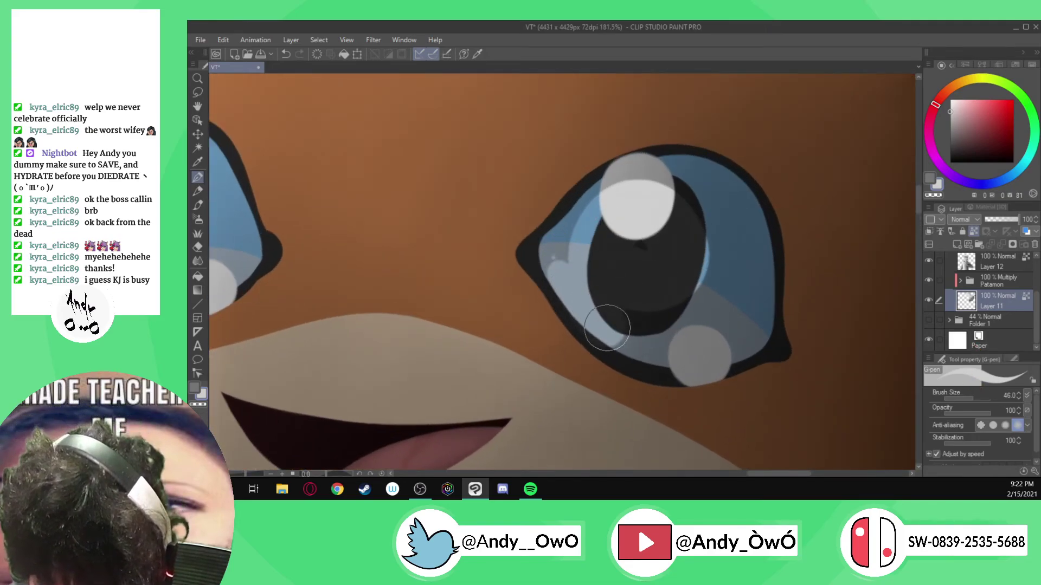
{"action": "mouse_move", "coordinate": [679, 356]}
{"action": "left_mouse_down"}
{"action": "mouse_move", "coordinate": [746, 341]}
{"action": "mouse_move", "coordinate": [751, 279]}
{"action": "left_mouse_up"}
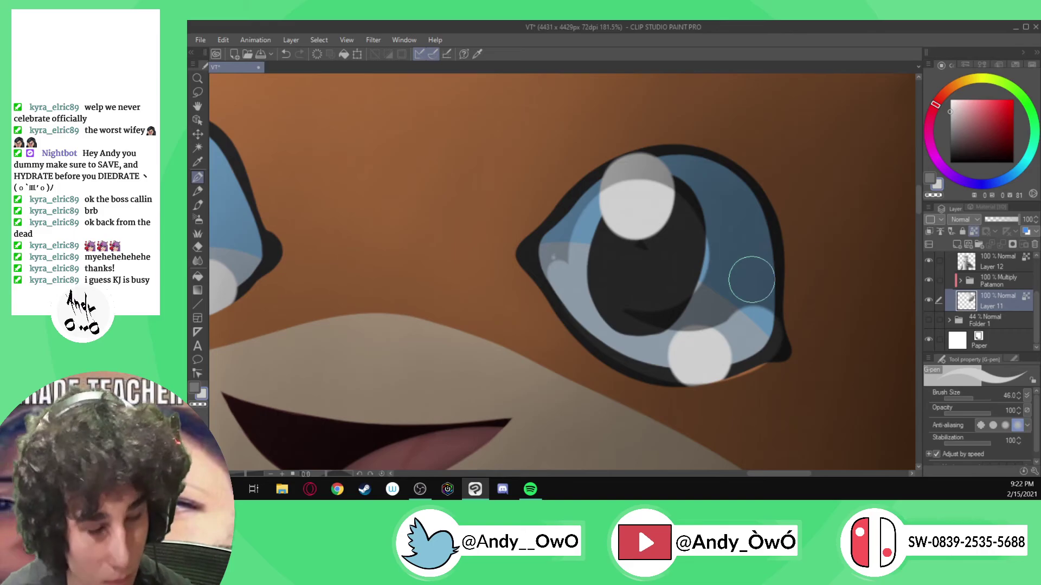
{"action": "key", "text": "ctrl+z"}
- Duplicate the eye layer, Layer 16, from the Patamon folder and place the copy directly above Layer 11
{"action": "left_click", "coordinate": [960, 281]}
{"action": "left_click", "coordinate": [1008, 298]}
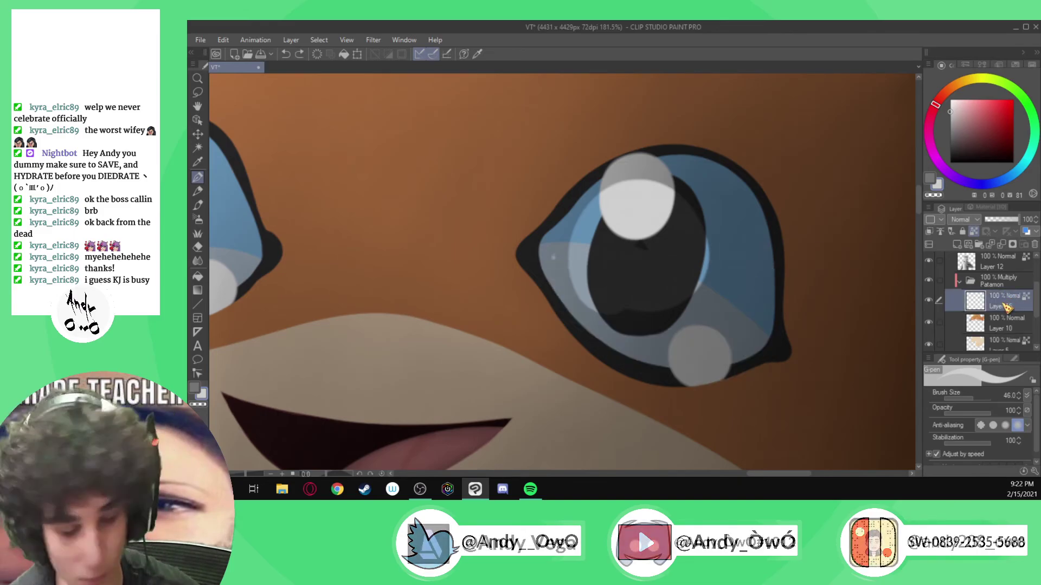
{"action": "left_click", "coordinate": [968, 282]}
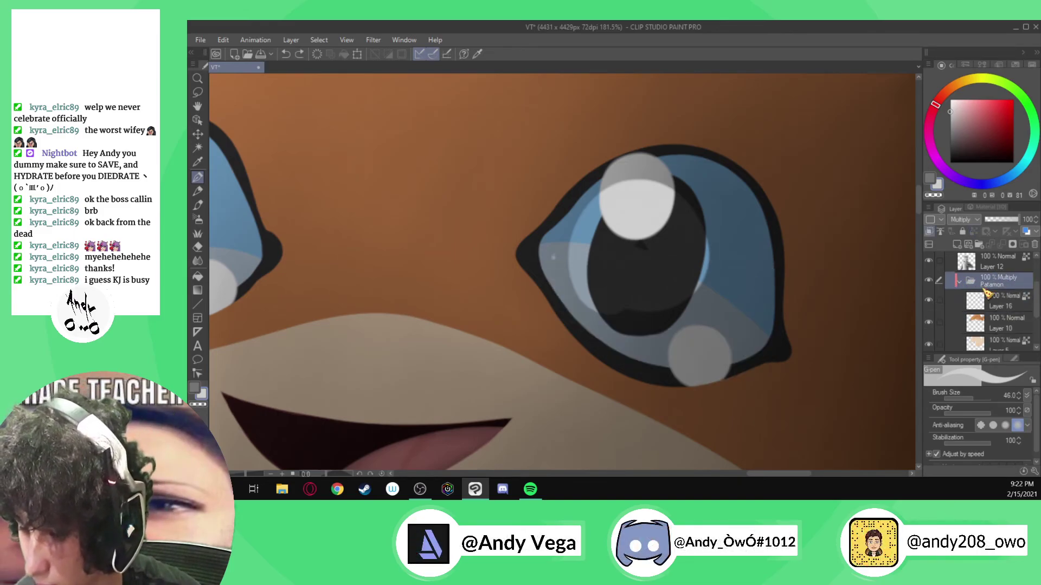
{"action": "left_click", "coordinate": [960, 281]}
{"action": "left_click", "coordinate": [991, 302]}
{"action": "key", "text": "ctrl+v"}
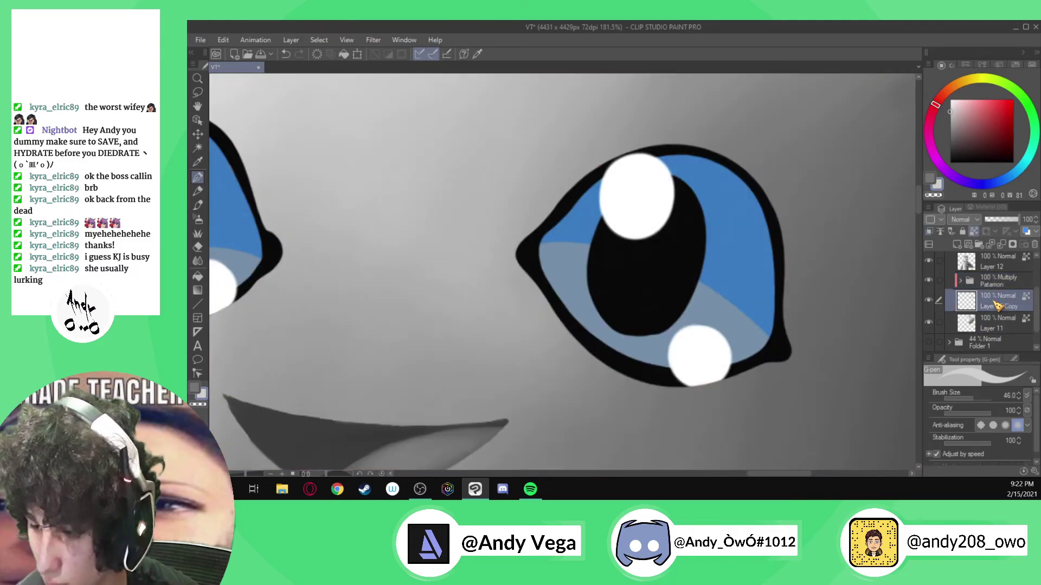
- Cover both eyes on Layer 16 Copy with light grey using the G-pen at size 167.7
{"action": "mouse_move", "coordinate": [678, 260]}
{"action": "left_mouse_down"}
{"action": "mouse_move", "coordinate": [715, 320]}
{"action": "mouse_move", "coordinate": [764, 347]}
{"action": "left_mouse_up"}
{"action": "mouse_move", "coordinate": [763, 348]}
{"action": "left_mouse_down"}
{"action": "mouse_move", "coordinate": [687, 357]}
{"action": "mouse_move", "coordinate": [607, 278]}
{"action": "mouse_move", "coordinate": [616, 208]}
{"action": "mouse_move", "coordinate": [764, 327]}
{"action": "left_mouse_up"}
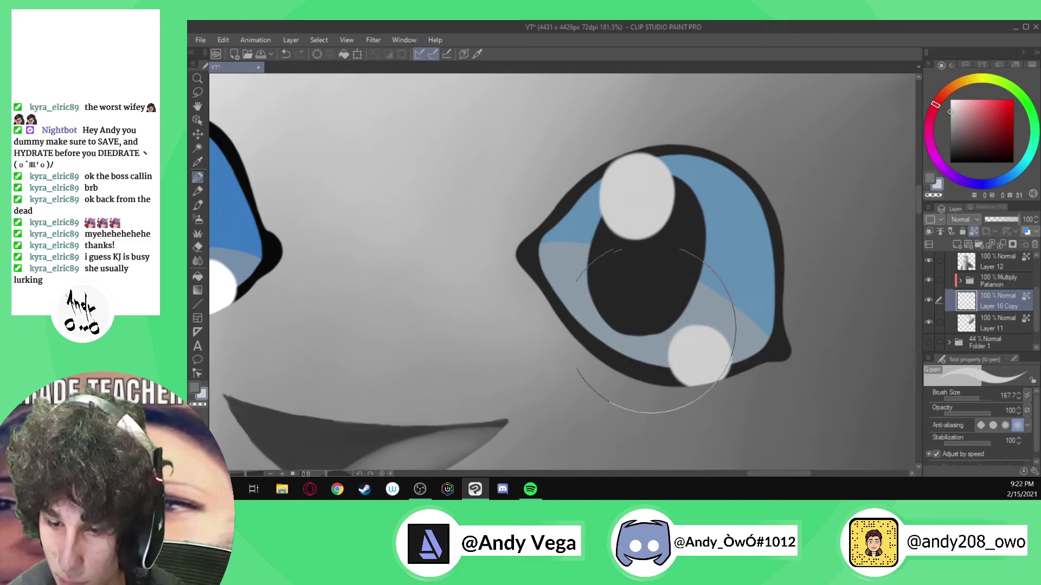
{"action": "scroll", "coordinate": [674, 267], "scroll_direction": "down", "scroll_amount": 3}
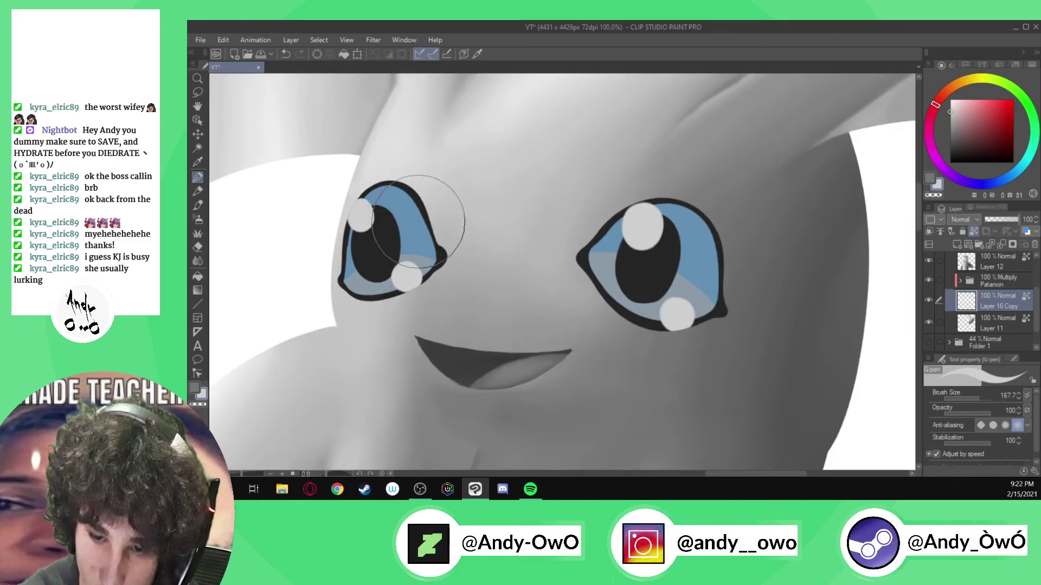
- Paint white over the lit side of both eyes with the G-pen and soften its edge with the Blend tool at size 33.1
{"action": "left_click", "coordinate": [929, 281]}
{"action": "scroll", "coordinate": [708, 298], "scroll_direction": "down", "scroll_amount": 3}
{"action": "scroll", "coordinate": [507, 258], "scroll_direction": "up", "scroll_amount": 3}
{"action": "left_click", "coordinate": [950, 101]}
{"action": "scroll", "coordinate": [502, 254], "scroll_direction": "up", "scroll_amount": 2}
{"action": "mouse_move", "coordinate": [502, 254]}
{"action": "left_mouse_down"}
{"action": "mouse_move", "coordinate": [490, 235]}
{"action": "mouse_move", "coordinate": [501, 241]}
{"action": "mouse_move", "coordinate": [505, 269]}
{"action": "mouse_move", "coordinate": [494, 274]}
{"action": "mouse_move", "coordinate": [507, 238]}
{"action": "left_mouse_up"}
{"action": "mouse_move", "coordinate": [759, 274]}
{"action": "left_mouse_down"}
{"action": "mouse_move", "coordinate": [796, 255]}
{"action": "mouse_move", "coordinate": [741, 278]}
{"action": "mouse_move", "coordinate": [773, 269]}
{"action": "mouse_move", "coordinate": [762, 275]}
{"action": "mouse_move", "coordinate": [781, 255]}
{"action": "mouse_move", "coordinate": [780, 303]}
{"action": "left_mouse_up"}
{"action": "key", "text": "ctrl+z"}
{"action": "left_click", "coordinate": [945, 282]}
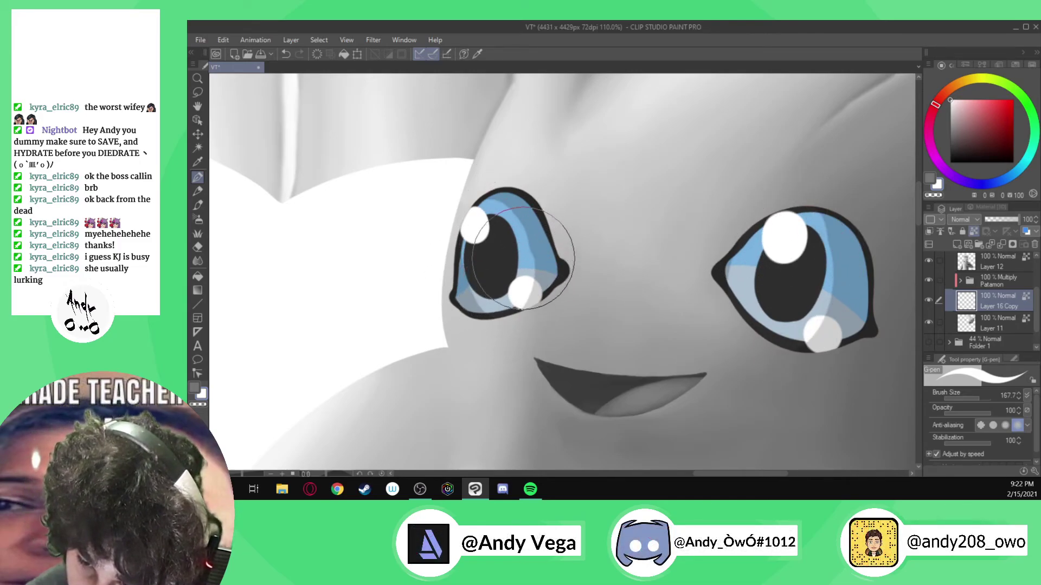
{"action": "left_click", "coordinate": [199, 262]}
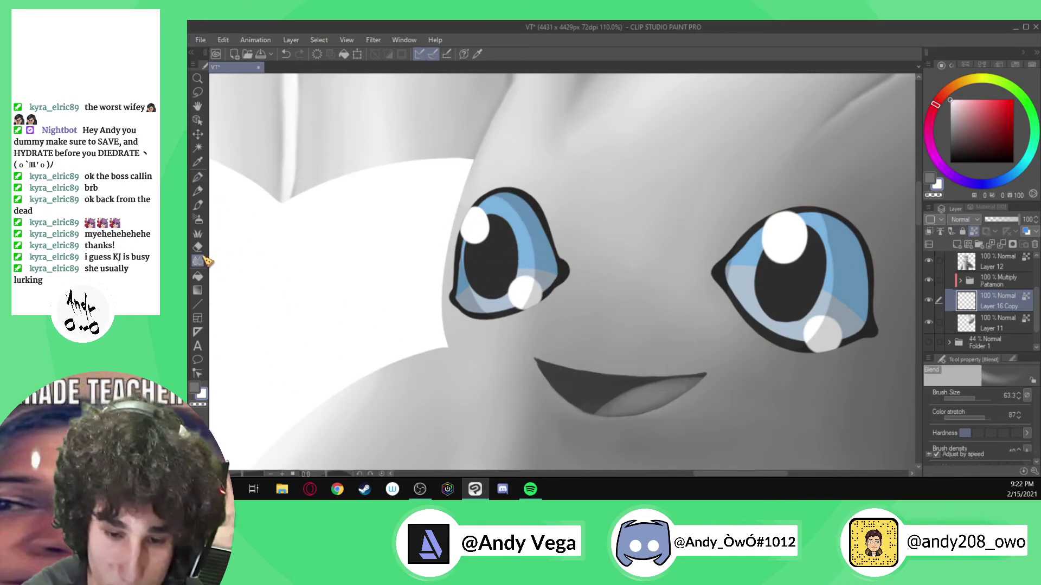
{"action": "left_click_drag", "start_coordinate": [479, 271], "coordinate": [474, 264], "text": "ctrl+alt"}
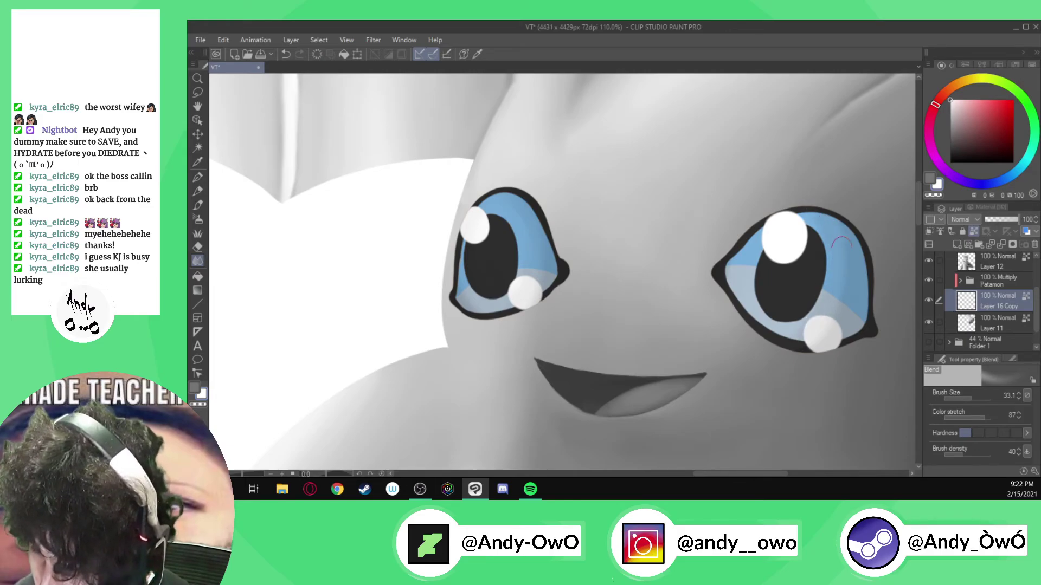
- Try shading the edges of both eyes with a pinkish grey G-pen and blending it in at size 22
{"action": "key", "text": "p"}
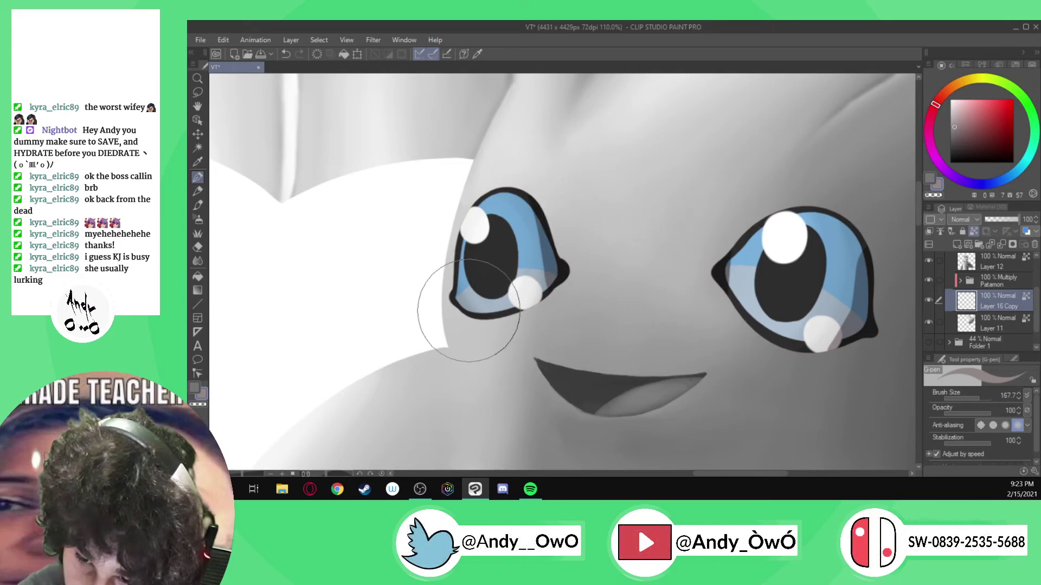
{"action": "key", "text": "j"}
{"action": "key", "text": "bracketleft"}
{"action": "left_click_drag", "start_coordinate": [460, 265], "coordinate": [471, 314]}
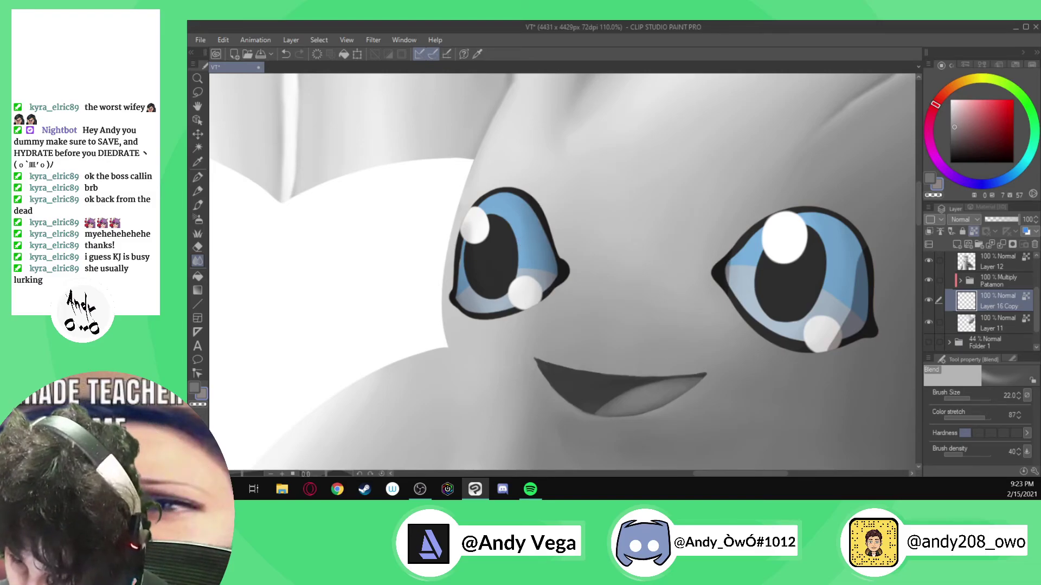
{"action": "left_click_drag", "start_coordinate": [859, 258], "coordinate": [840, 331]}
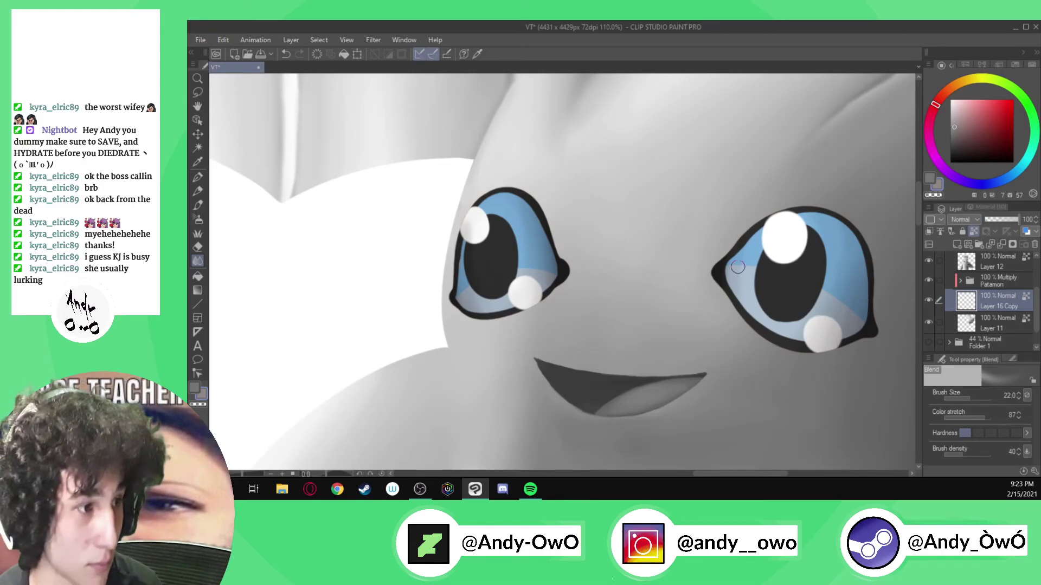
- Hide the Patamon folder and try a darker grey along the side edges of both eyes with the G-pen at size 99
{"action": "scroll", "coordinate": [736, 270], "scroll_direction": "down", "scroll_amount": 3}
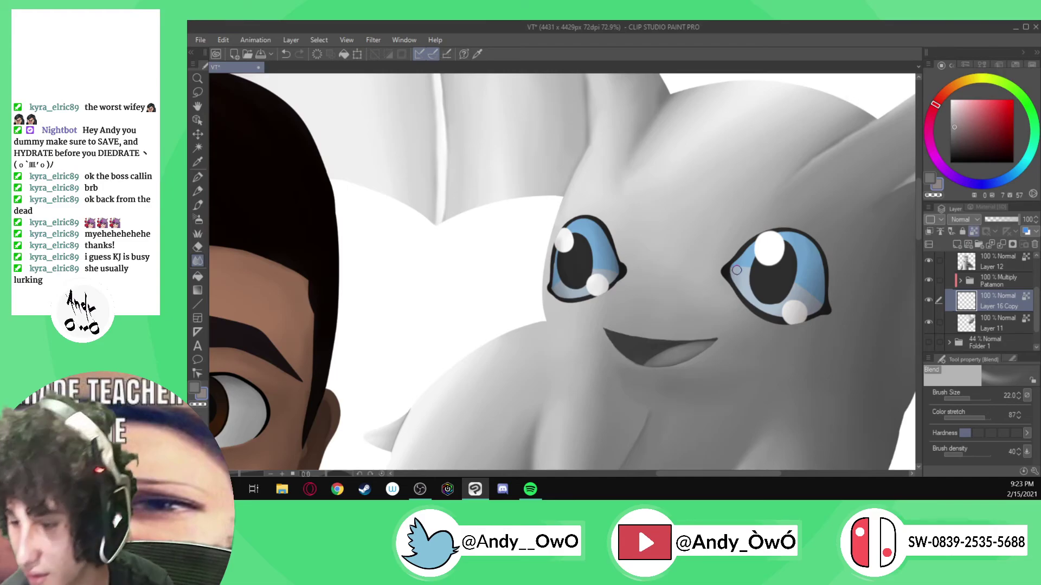
{"action": "scroll", "coordinate": [790, 278], "scroll_direction": "down", "scroll_amount": 3}
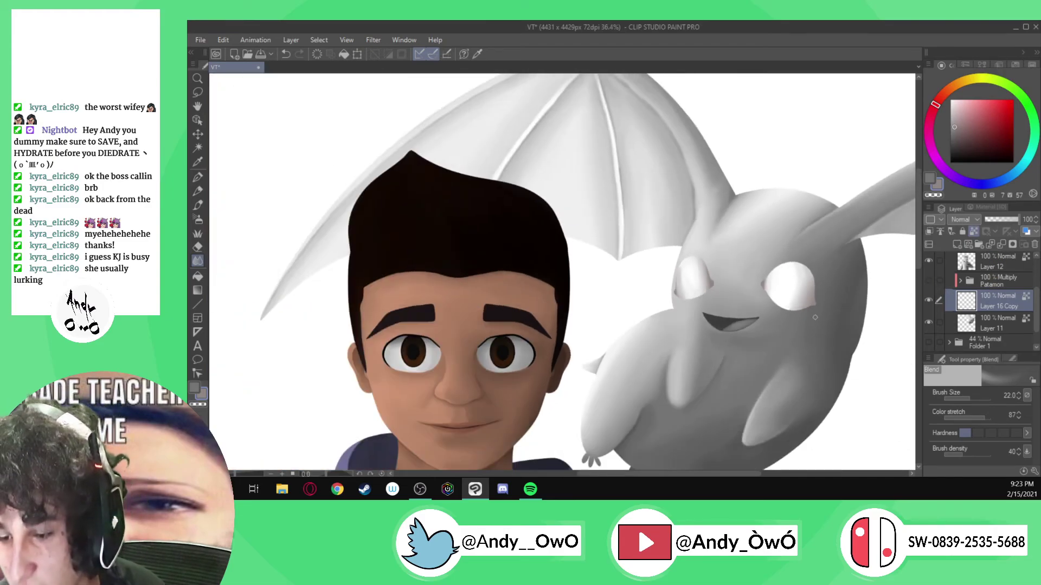
{"action": "scroll", "coordinate": [813, 269], "scroll_direction": "up", "scroll_amount": 6}
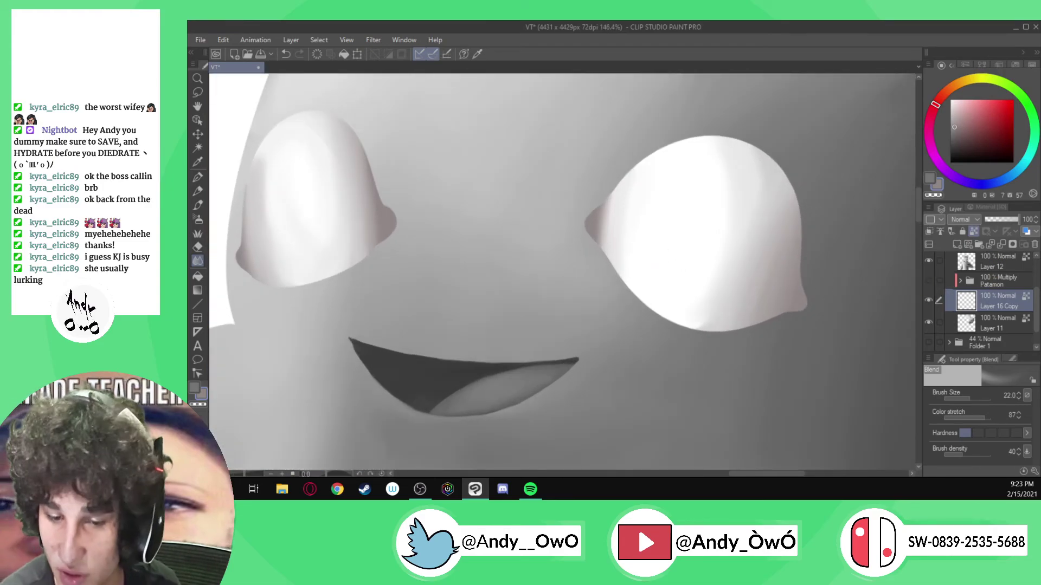
{"action": "key", "text": "i"}
{"action": "key", "text": "p"}
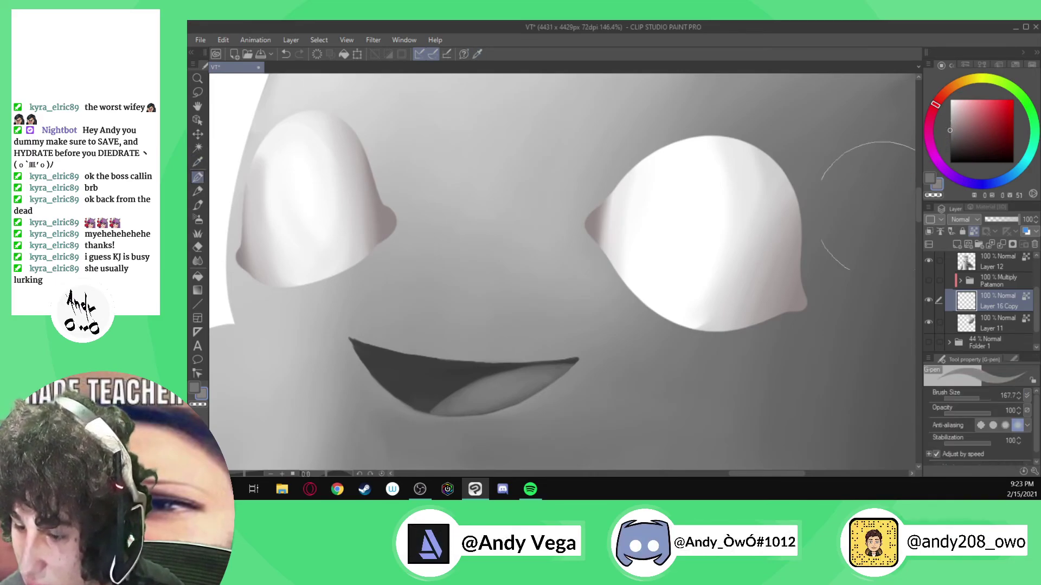
{"action": "left_click_drag", "start_coordinate": [788, 317], "coordinate": [770, 294], "text": "ctrl+alt"}
{"action": "left_click_drag", "start_coordinate": [784, 324], "coordinate": [816, 258]}
{"action": "mouse_move", "coordinate": [751, 347]}
{"action": "left_mouse_down"}
{"action": "mouse_move", "coordinate": [794, 277]}
{"action": "mouse_move", "coordinate": [812, 168]}
{"action": "left_mouse_up"}
{"action": "left_click_drag", "start_coordinate": [593, 272], "coordinate": [614, 183]}
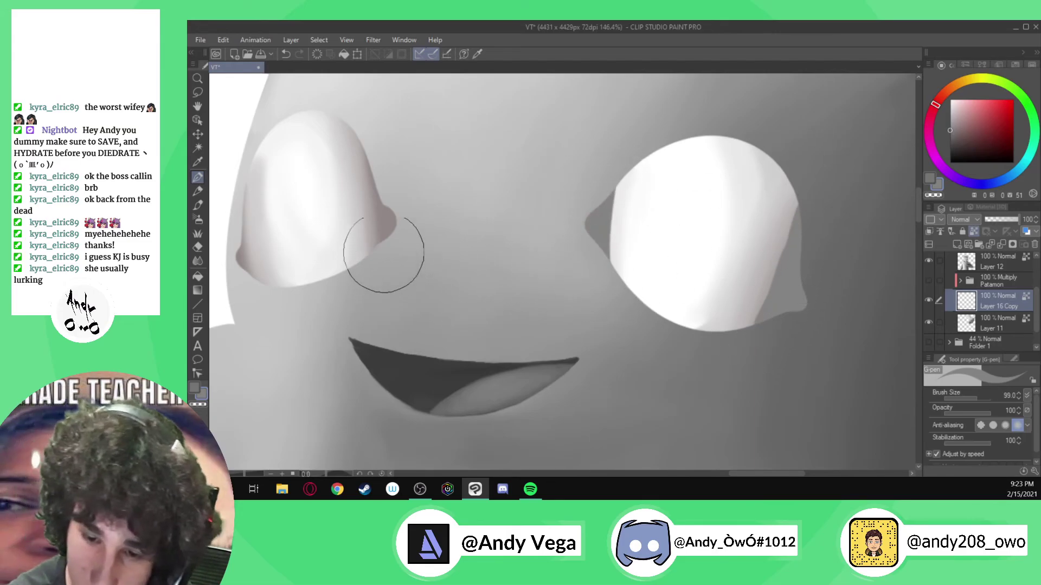
- Undo the dark edge strokes and the earlier pinkish grey shading on both eyes
{"action": "key", "text": "ctrl+z"}
{"action": "key", "text": "ctrl+z"}
{"action": "key", "text": "ctrl+z"}
{"action": "key", "text": "ctrl+z"}
{"action": "key", "text": "ctrl+z"}
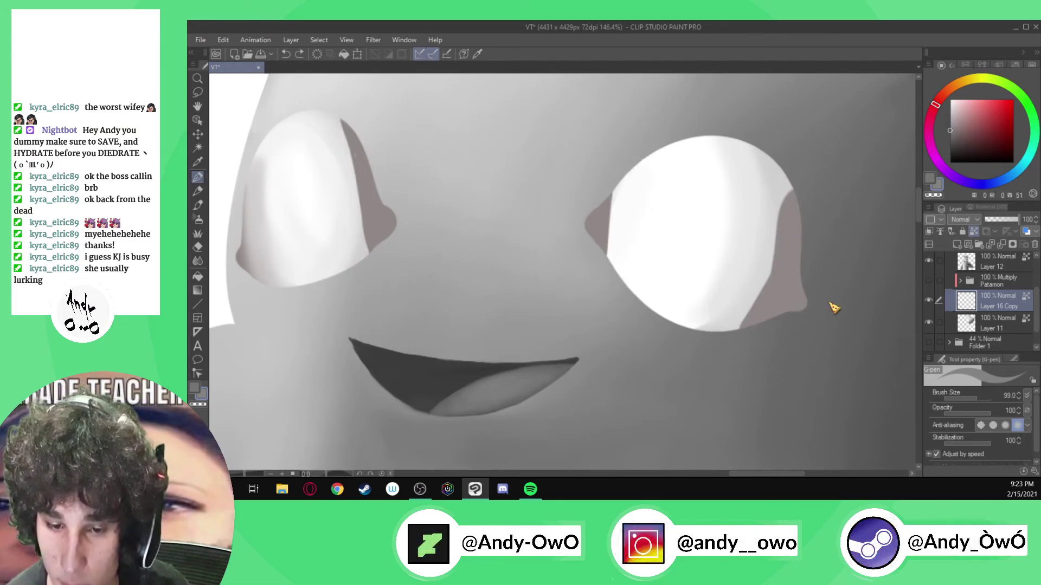
{"action": "key", "text": "ctrl+z"}
{"action": "key", "text": "ctrl+z"}
{"action": "key", "text": "ctrl+z"}
{"action": "key", "text": "ctrl+z"}
{"action": "key", "text": "ctrl+z"}
- Paint dark grey shading along the inner and outer corners of both eyes with the G-pen at size 41.9
{"action": "left_click", "coordinate": [974, 399]}
{"action": "mouse_move", "coordinate": [759, 351]}
{"action": "left_mouse_down"}
{"action": "mouse_move", "coordinate": [829, 247]}
{"action": "mouse_move", "coordinate": [820, 213]}
{"action": "left_mouse_up"}
{"action": "key", "text": "ctrl+z"}
{"action": "left_click", "coordinate": [950, 138]}
{"action": "mouse_move", "coordinate": [763, 296]}
{"action": "left_mouse_down"}
{"action": "mouse_move", "coordinate": [740, 343]}
{"action": "mouse_move", "coordinate": [801, 272]}
{"action": "mouse_move", "coordinate": [799, 220]}
{"action": "left_mouse_up"}
{"action": "left_click_drag", "start_coordinate": [598, 287], "coordinate": [635, 163]}
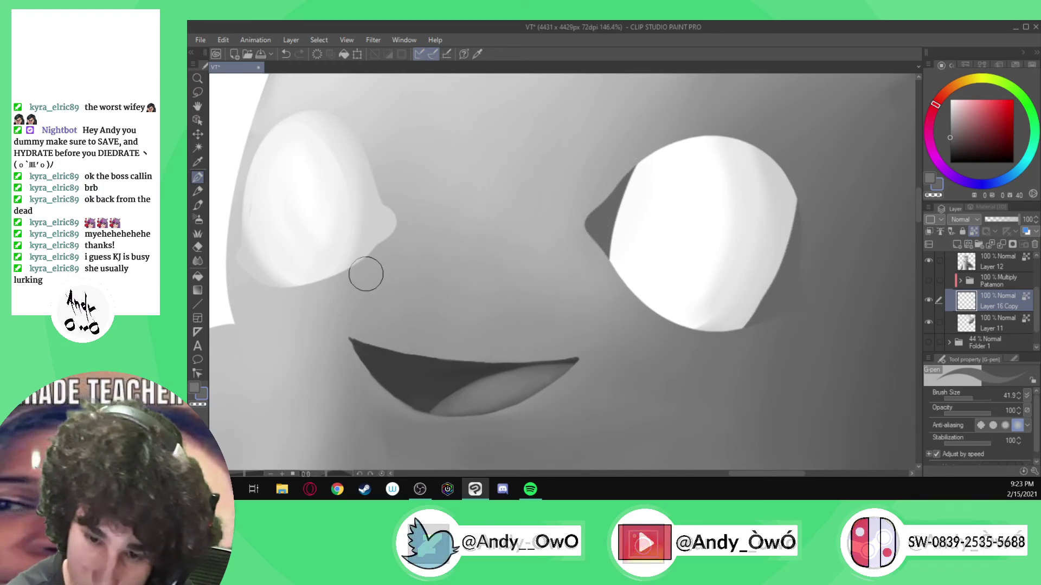
{"action": "left_click_drag", "start_coordinate": [365, 275], "coordinate": [348, 127]}
{"action": "left_click_drag", "start_coordinate": [272, 277], "coordinate": [232, 168]}
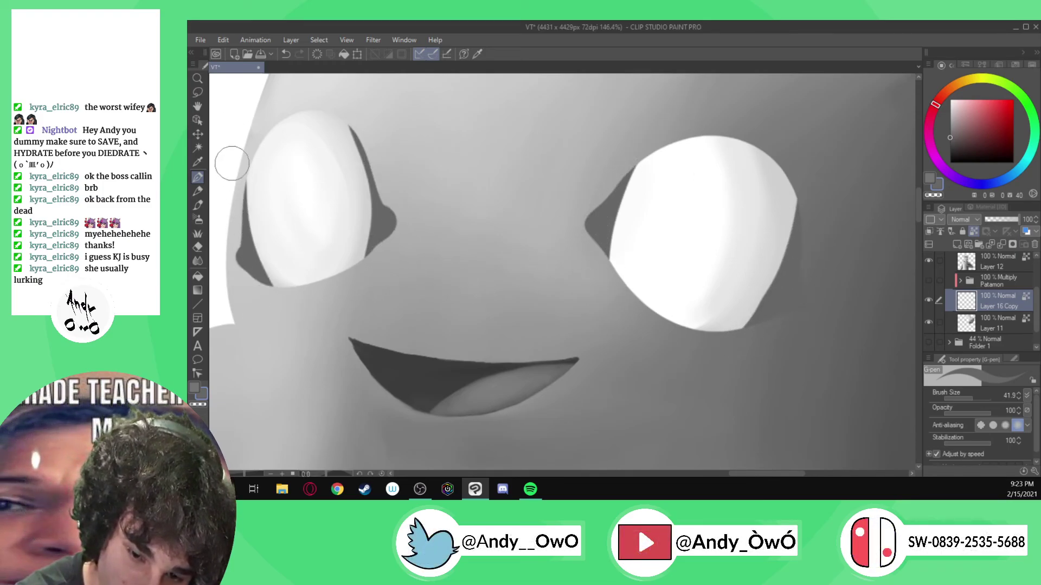
- Blend the dark grey corner shading of the left eye smoothly into its white area with the Blend tool
{"action": "key", "text": "e"}
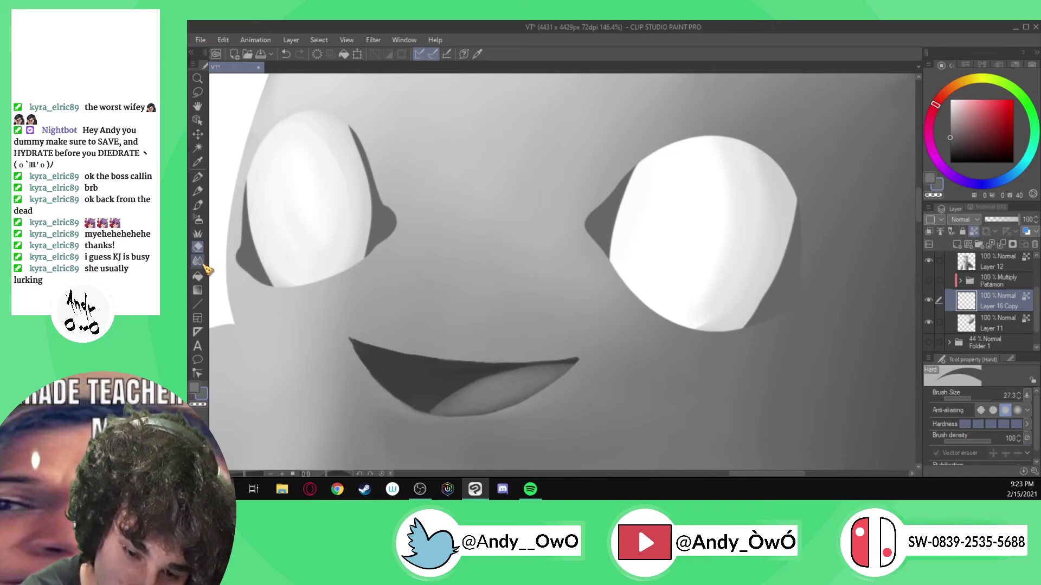
{"action": "key", "text": "j"}
{"action": "mouse_move", "coordinate": [267, 266]}
{"action": "left_mouse_down"}
{"action": "mouse_move", "coordinate": [274, 288]}
{"action": "mouse_move", "coordinate": [255, 146]}
{"action": "mouse_move", "coordinate": [259, 279]}
{"action": "left_mouse_up"}
{"action": "mouse_move", "coordinate": [252, 225]}
{"action": "left_mouse_down"}
{"action": "mouse_move", "coordinate": [250, 255]}
{"action": "mouse_move", "coordinate": [271, 299]}
{"action": "left_mouse_up"}
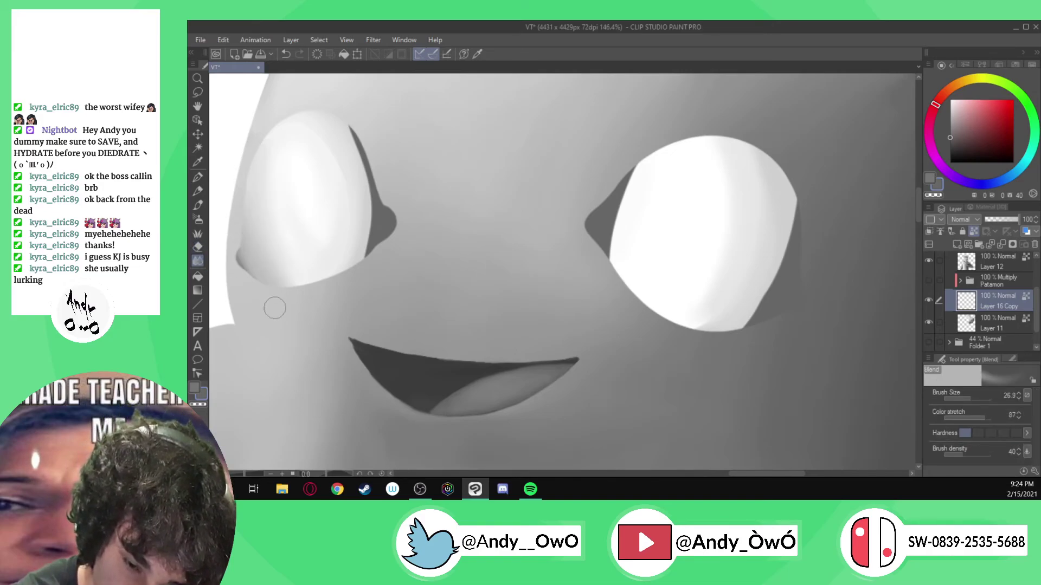
{"action": "mouse_move", "coordinate": [343, 248]}
{"action": "left_mouse_down"}
{"action": "mouse_move", "coordinate": [350, 270]}
{"action": "mouse_move", "coordinate": [355, 143]}
{"action": "mouse_move", "coordinate": [365, 275]}
{"action": "mouse_move", "coordinate": [342, 109]}
{"action": "mouse_move", "coordinate": [362, 254]}
{"action": "mouse_move", "coordinate": [362, 132]}
{"action": "mouse_move", "coordinate": [386, 261]}
{"action": "mouse_move", "coordinate": [385, 218]}
{"action": "mouse_move", "coordinate": [361, 273]}
{"action": "mouse_move", "coordinate": [349, 125]}
{"action": "mouse_move", "coordinate": [354, 218]}
{"action": "mouse_move", "coordinate": [328, 145]}
{"action": "left_mouse_up"}
{"action": "mouse_move", "coordinate": [372, 187]}
{"action": "left_mouse_down"}
{"action": "mouse_move", "coordinate": [382, 274]}
{"action": "mouse_move", "coordinate": [393, 211]}
{"action": "left_mouse_up"}
- Blend the dark grey corner shading of the right eye into its white area with the Blend tool at size 30.7
{"action": "mouse_move", "coordinate": [601, 266]}
{"action": "left_mouse_down"}
{"action": "mouse_move", "coordinate": [645, 140]}
{"action": "mouse_move", "coordinate": [611, 275]}
{"action": "mouse_move", "coordinate": [632, 287]}
{"action": "mouse_move", "coordinate": [619, 130]}
{"action": "left_mouse_up"}
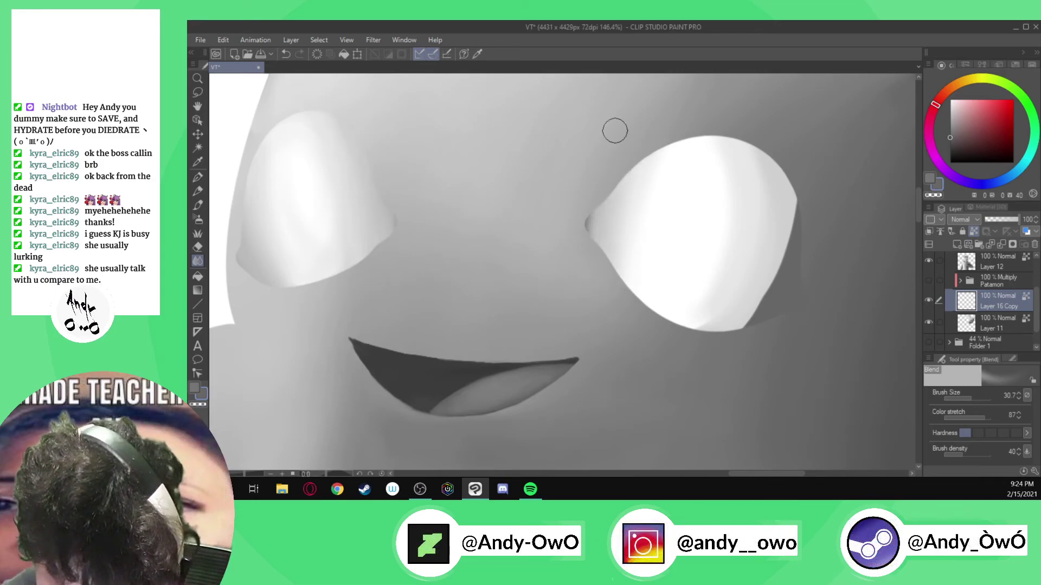
{"action": "mouse_move", "coordinate": [760, 319]}
{"action": "left_mouse_down"}
{"action": "mouse_move", "coordinate": [794, 206]}
{"action": "mouse_move", "coordinate": [725, 370]}
{"action": "left_mouse_up"}
{"action": "mouse_move", "coordinate": [788, 228]}
{"action": "left_mouse_down"}
{"action": "mouse_move", "coordinate": [761, 350]}
{"action": "mouse_move", "coordinate": [796, 265]}
{"action": "mouse_move", "coordinate": [748, 314]}
{"action": "mouse_move", "coordinate": [781, 252]}
{"action": "left_mouse_up"}
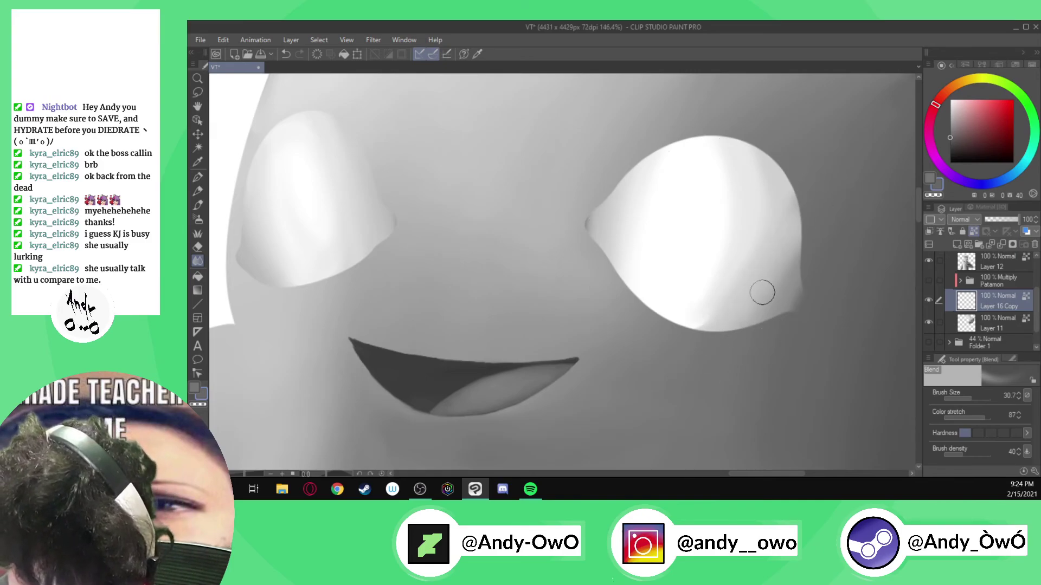
{"action": "left_click_drag", "start_coordinate": [769, 312], "coordinate": [794, 265]}
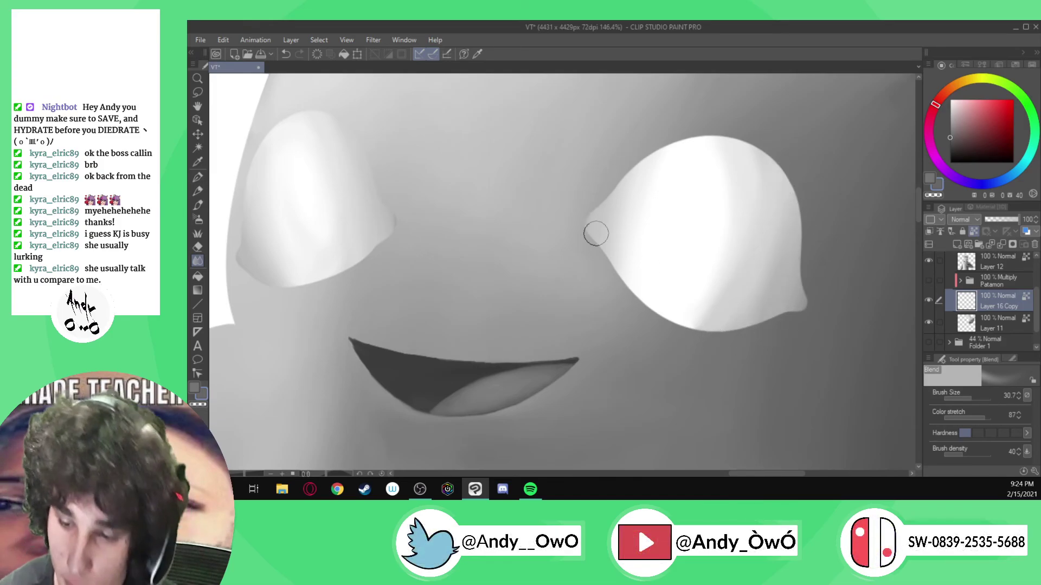
- Merge Layer 16 Copy down into Layer 11 and check the creature with the Patamon folder shown and hidden
{"action": "key", "text": "ctrl+e"}
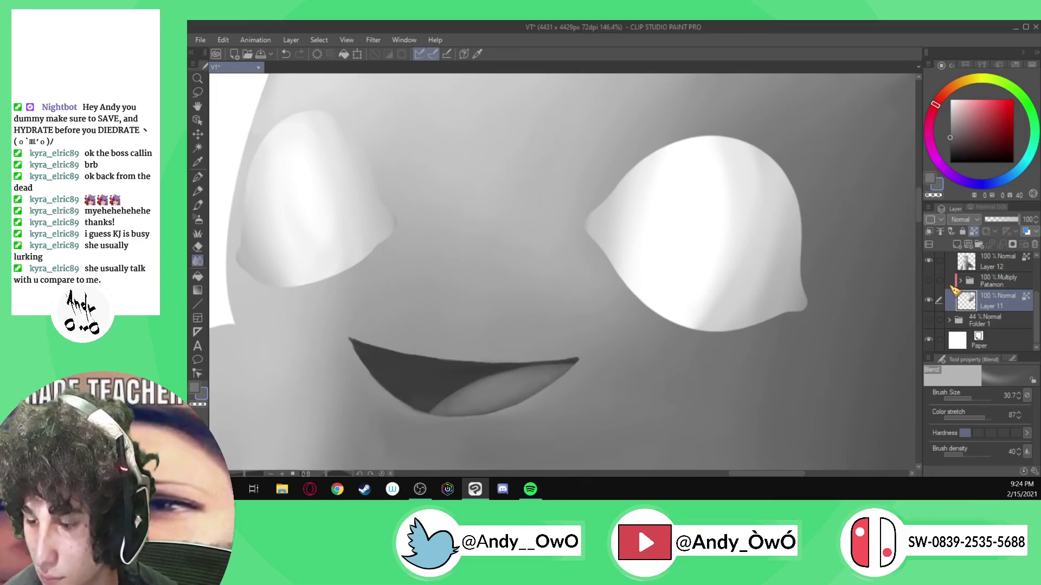
{"action": "left_click", "coordinate": [928, 280]}
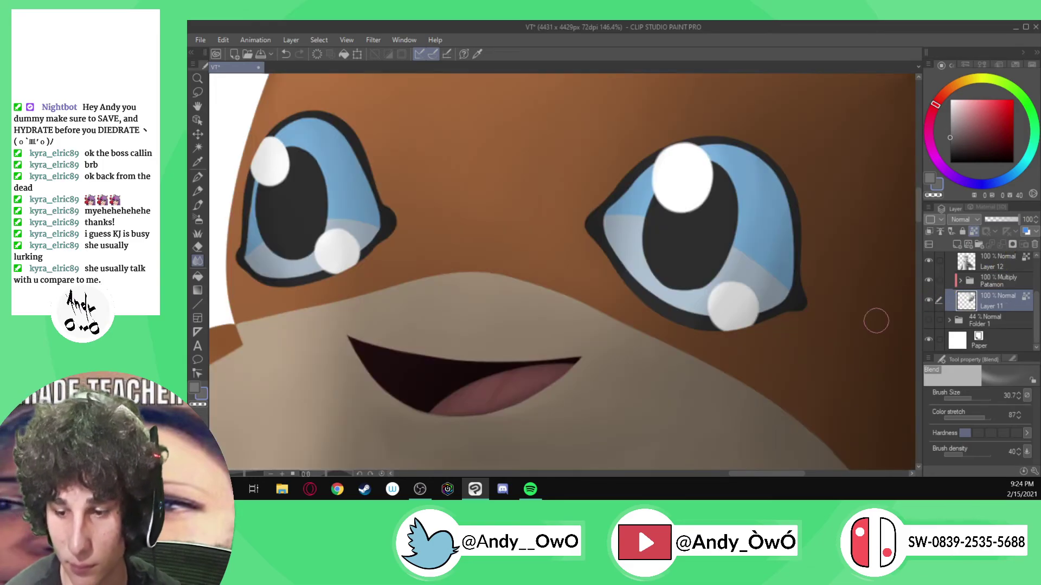
{"action": "scroll", "coordinate": [542, 222], "scroll_direction": "down", "scroll_amount": 10}
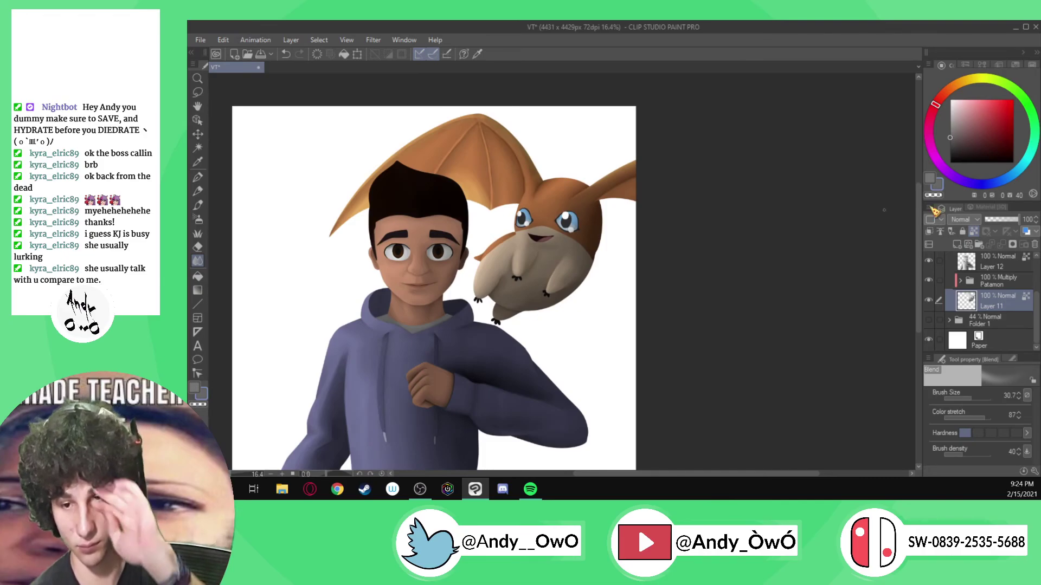
{"action": "left_click", "coordinate": [929, 280]}
{"action": "scroll", "coordinate": [570, 223], "scroll_direction": "up", "scroll_amount": 3}
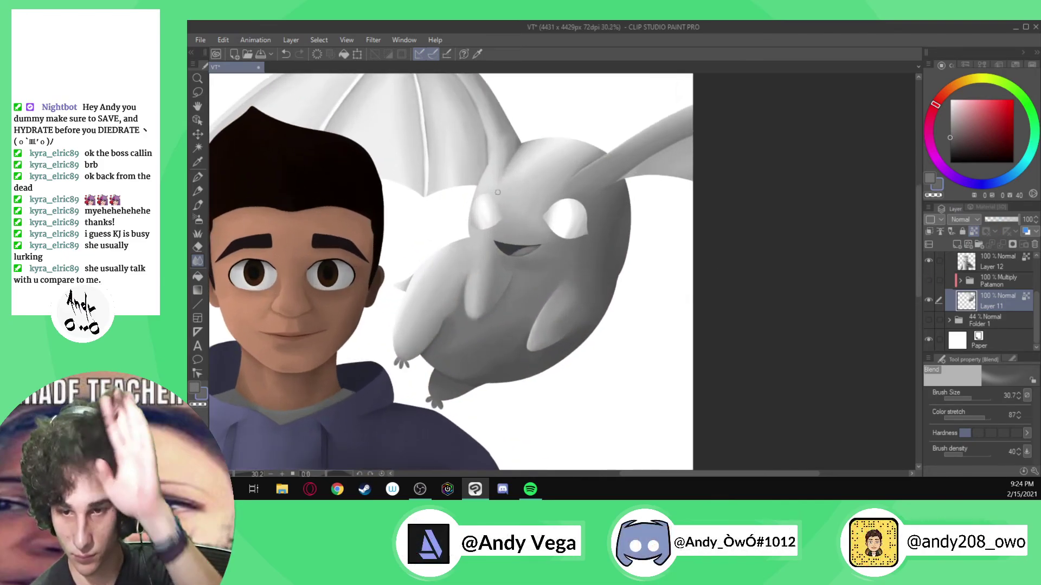
- Show the Patamon folder and whiten the right eye's lower highlight on Layer 11 with the white G-pen at size 41.9
{"action": "key", "text": "p"}
{"action": "key", "text": "x"}
{"action": "scroll", "coordinate": [570, 216], "scroll_direction": "up", "scroll_amount": 1}
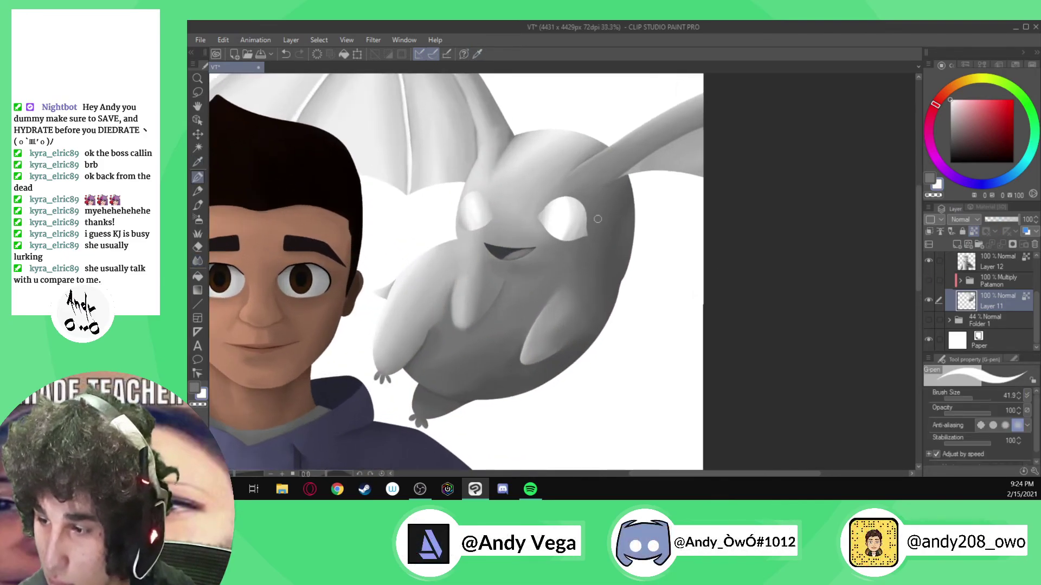
{"action": "scroll", "coordinate": [574, 217], "scroll_direction": "up", "scroll_amount": 1}
{"action": "left_click", "coordinate": [928, 280]}
{"action": "scroll", "coordinate": [557, 240], "scroll_direction": "up", "scroll_amount": 4}
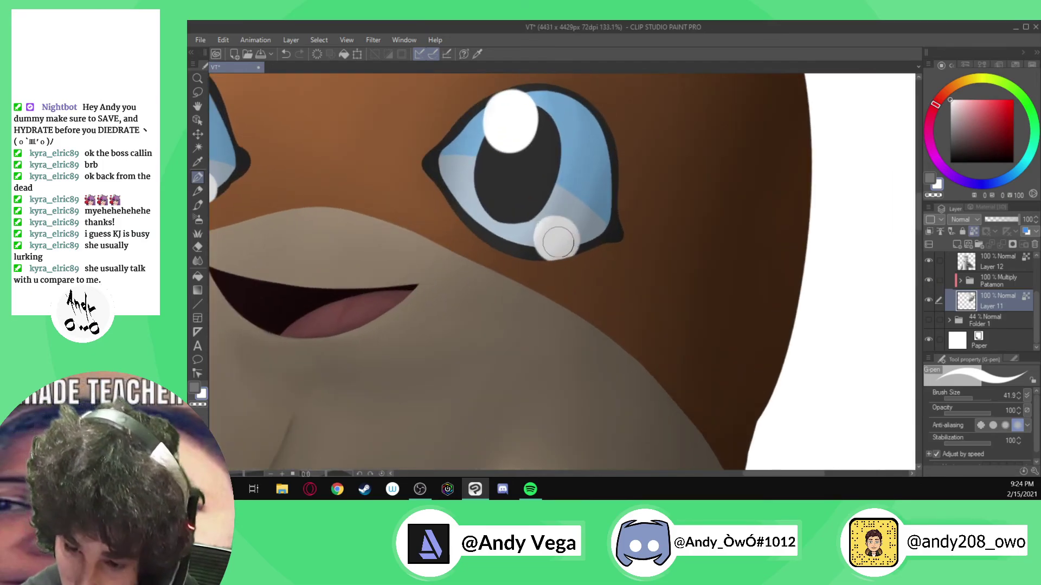
{"action": "left_click", "coordinate": [556, 240]}
{"action": "left_click_drag", "start_coordinate": [556, 240], "coordinate": [558, 239]}
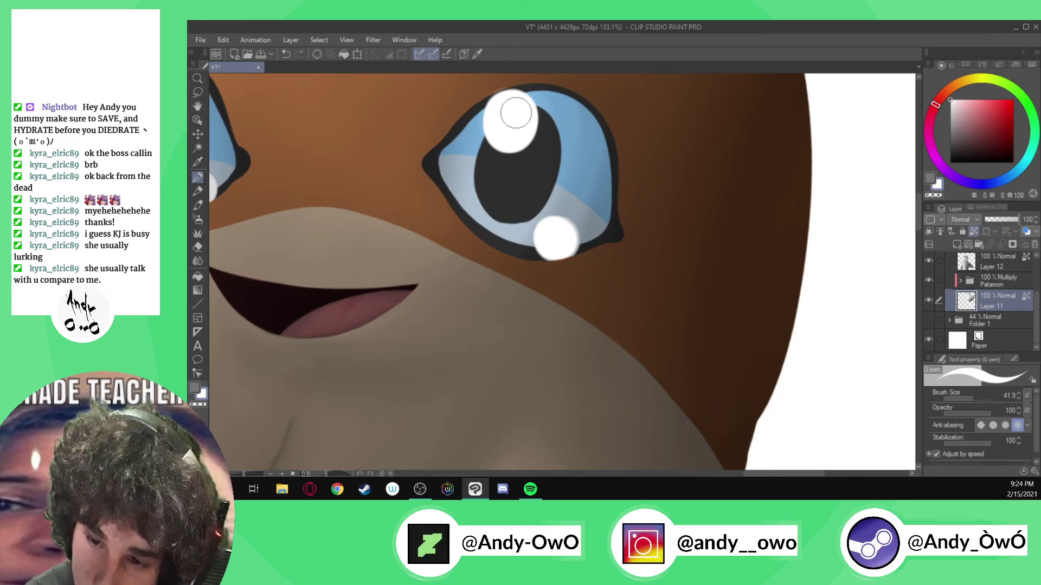
{"action": "key", "text": "ctrl+z"}
- Whiten the left eye's lower highlight on Layer 11 with the white G-pen at size 41.9
{"action": "scroll", "coordinate": [697, 341], "scroll_direction": "down", "scroll_amount": 5}
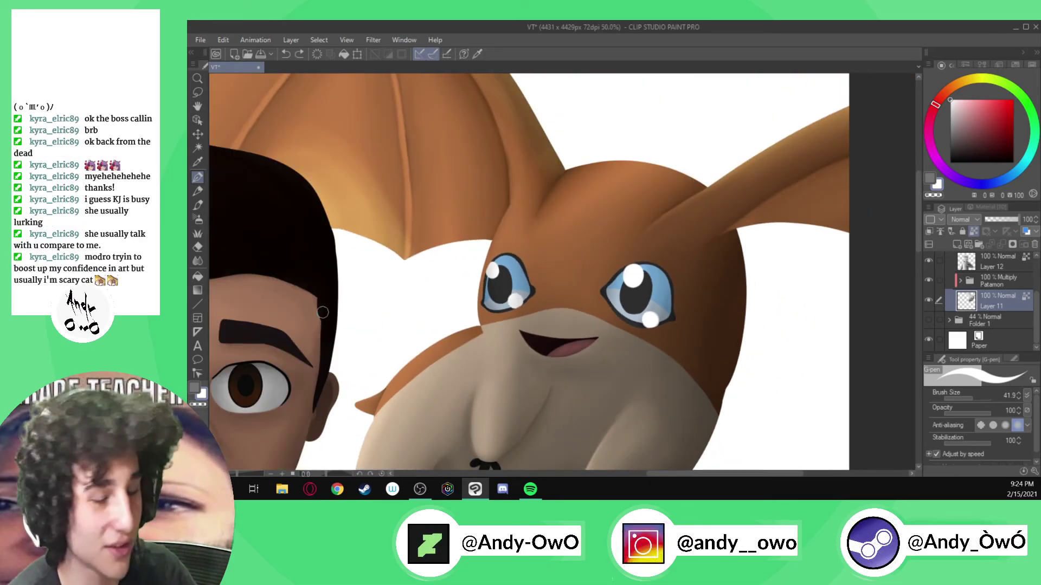
{"action": "scroll", "coordinate": [477, 290], "scroll_direction": "up", "scroll_amount": 5}
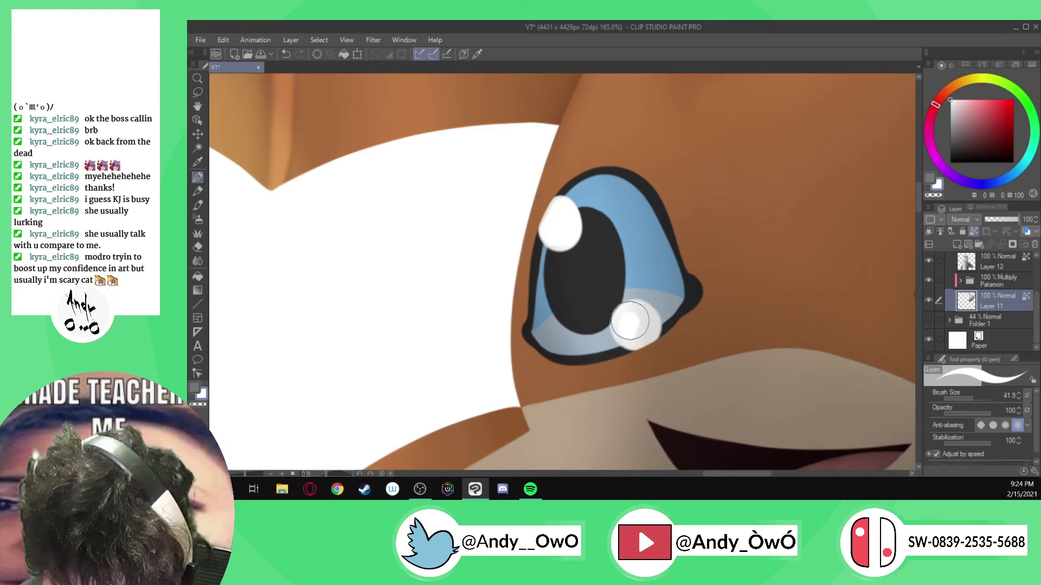
{"action": "key", "text": "ctrl+z"}
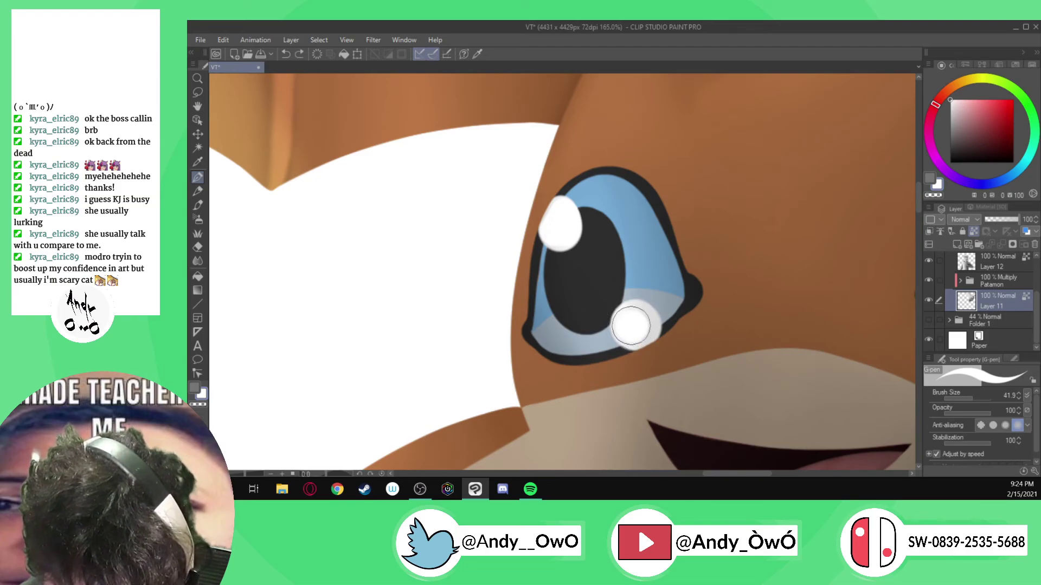
{"action": "left_click_drag", "start_coordinate": [631, 326], "coordinate": [641, 314]}
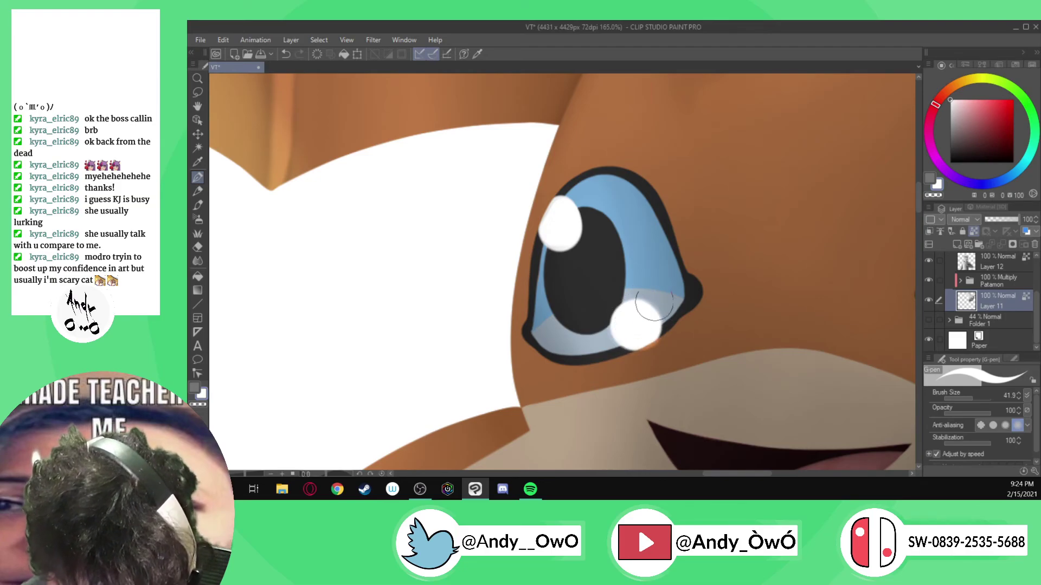
- Undo the last stroke and repaint the left eye's lower highlight white on Layer 11 with the G-pen at size 23.8
{"action": "key", "text": "ctrl+z"}
{"action": "key", "text": "["}
{"action": "key", "text": "["}
{"action": "key", "text": "["}
{"action": "scroll", "coordinate": [631, 338], "scroll_direction": "up", "scroll_amount": 4}
{"action": "left_click_drag", "start_coordinate": [638, 353], "coordinate": [604, 325]}
{"action": "mouse_move", "coordinate": [613, 280]}
{"action": "left_mouse_down"}
{"action": "mouse_move", "coordinate": [658, 285]}
{"action": "mouse_move", "coordinate": [670, 303]}
{"action": "mouse_move", "coordinate": [662, 323]}
{"action": "mouse_move", "coordinate": [641, 330]}
{"action": "mouse_move", "coordinate": [624, 318]}
{"action": "mouse_move", "coordinate": [624, 293]}
{"action": "mouse_move", "coordinate": [657, 286]}
{"action": "left_mouse_up"}
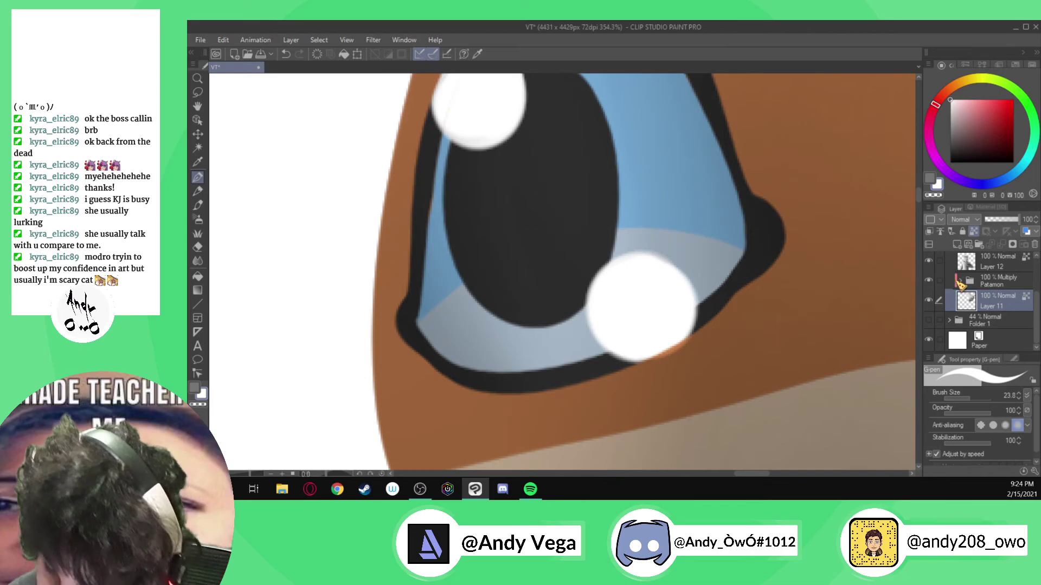
- Cover the bright spill below the left eye's lower highlight with the sampled shading grey and soften it with Blend at size 10.6
{"action": "left_click", "coordinate": [692, 351], "text": "alt"}
{"action": "mouse_move", "coordinate": [692, 350]}
{"action": "left_mouse_down"}
{"action": "mouse_move", "coordinate": [643, 365]}
{"action": "mouse_move", "coordinate": [690, 341]}
{"action": "left_mouse_up"}
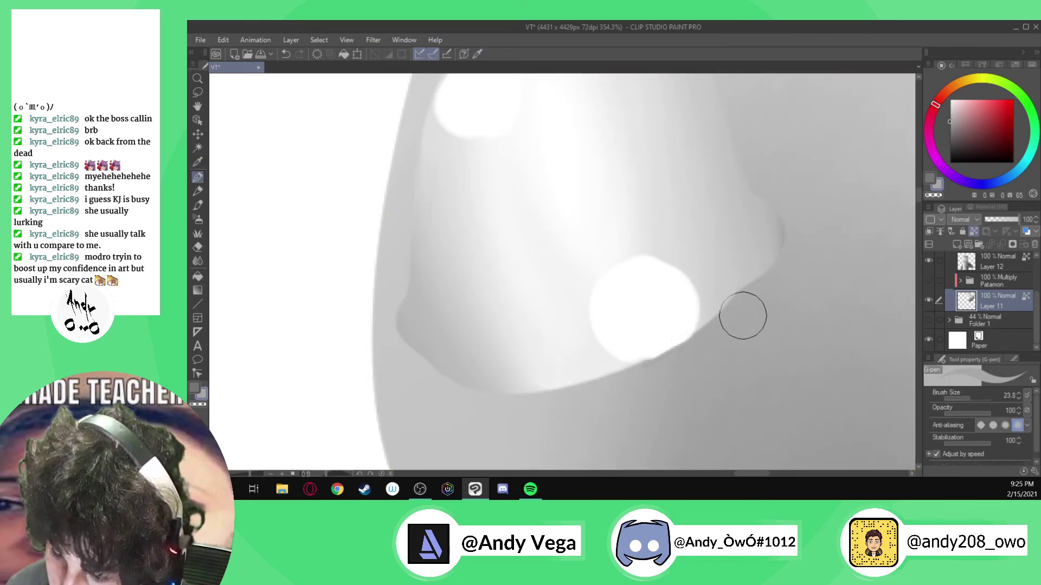
{"action": "left_click", "coordinate": [928, 280]}
{"action": "key", "text": "j"}
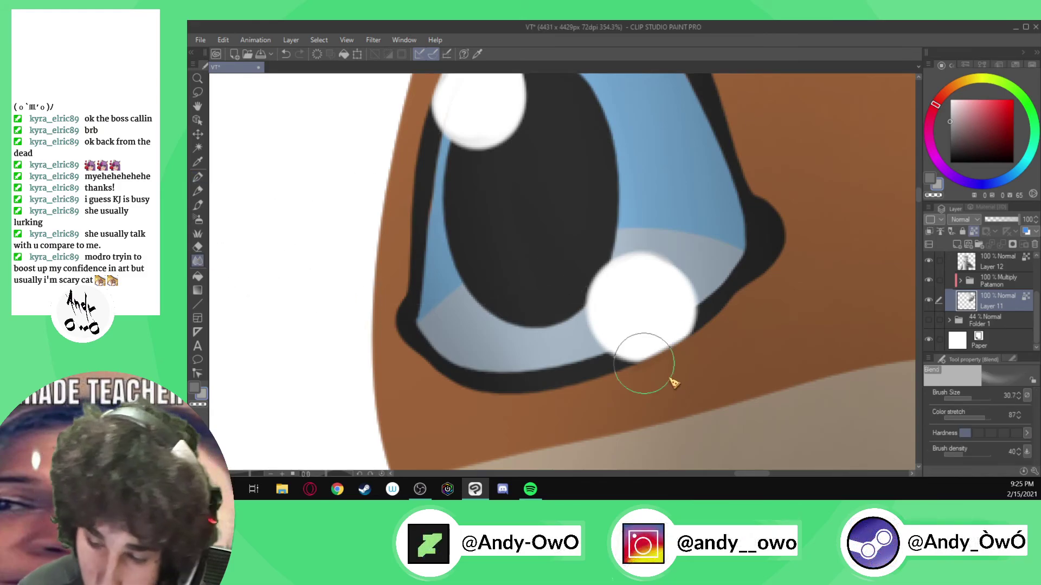
{"action": "key", "text": "bracketleft"}
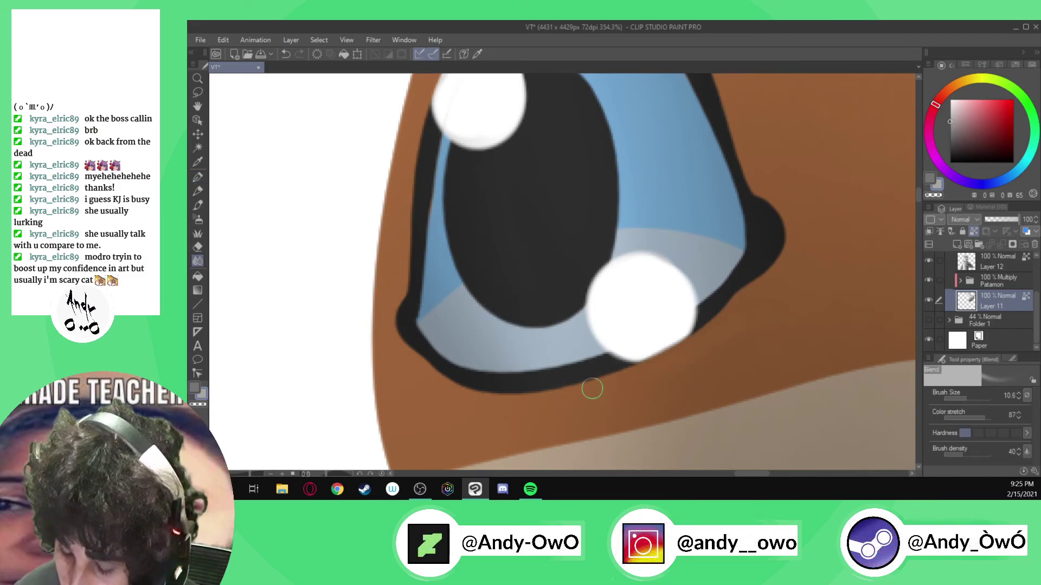
- Set the Patamon folder's blending mode to Darken and add a vector layer inside the folder
{"action": "scroll", "coordinate": [591, 388], "scroll_direction": "down", "scroll_amount": 3}
{"action": "left_click", "coordinate": [961, 281]}
{"action": "scroll", "coordinate": [995, 287], "scroll_direction": "up", "scroll_amount": 3}
{"action": "left_click", "coordinate": [995, 307]}
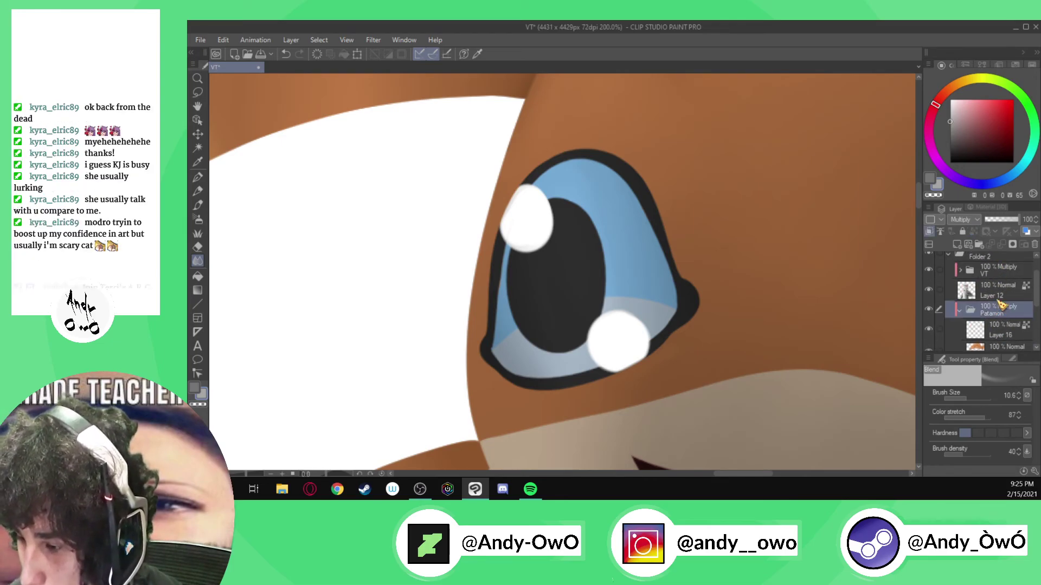
{"action": "left_click", "coordinate": [972, 220]}
{"action": "left_click", "coordinate": [971, 241]}
{"action": "left_click", "coordinate": [969, 244]}
{"action": "left_click", "coordinate": [962, 219]}
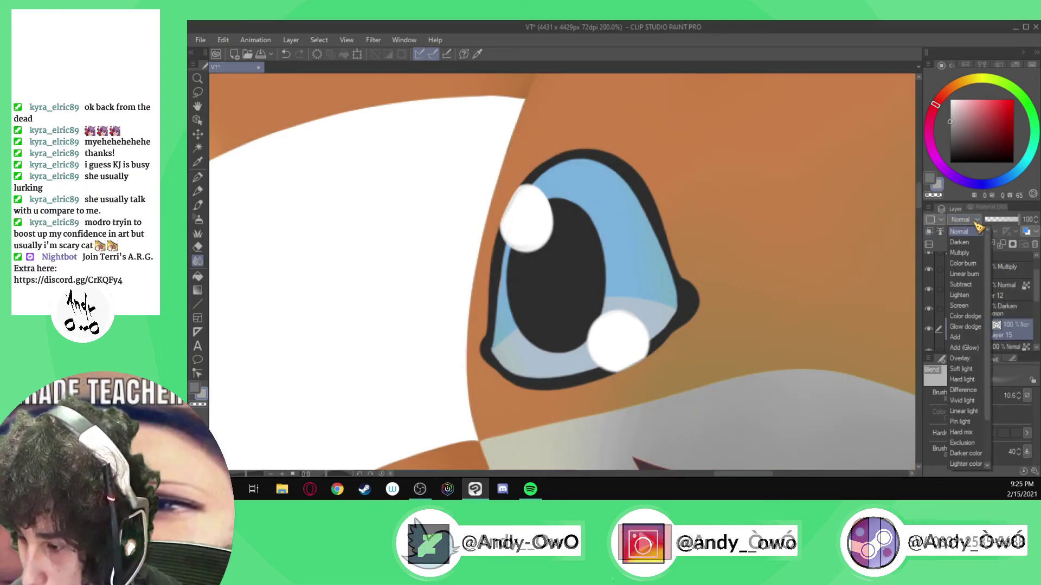
{"action": "left_click", "coordinate": [1009, 327]}
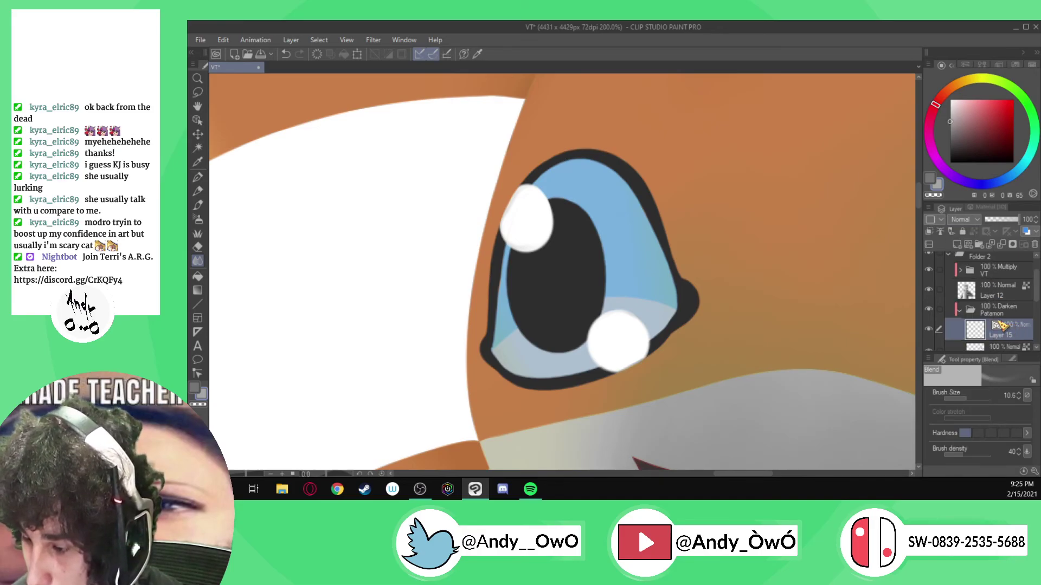
- Sample the left eye's light blue as the G-pen colour for Layer 15
{"action": "key", "text": "p"}
{"action": "left_click", "coordinate": [505, 292], "text": "alt"}
{"action": "scroll", "coordinate": [507, 291], "scroll_direction": "up", "scroll_amount": 2}
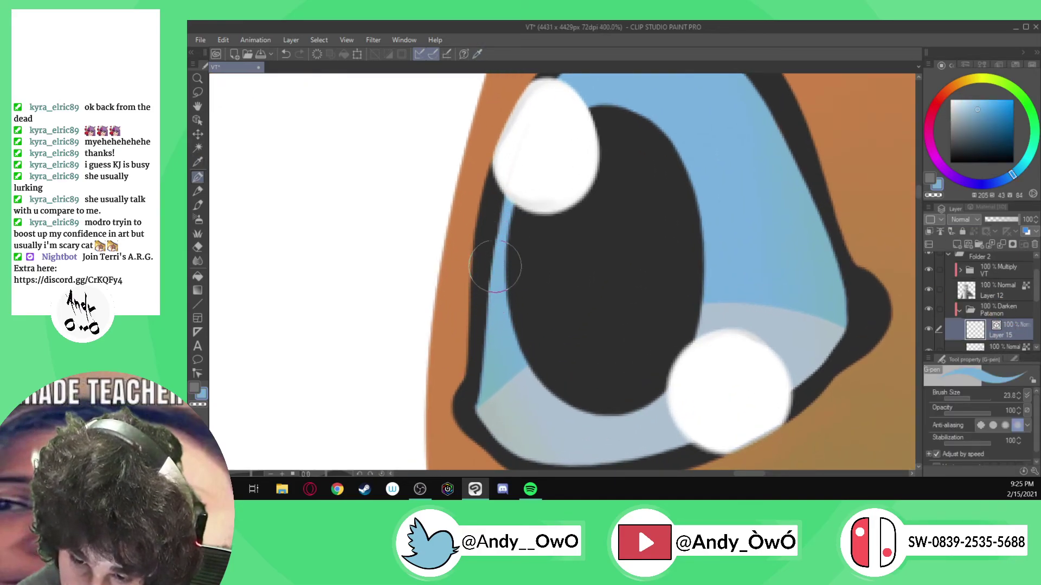
{"action": "scroll", "coordinate": [503, 274], "scroll_direction": "down", "scroll_amount": 3}
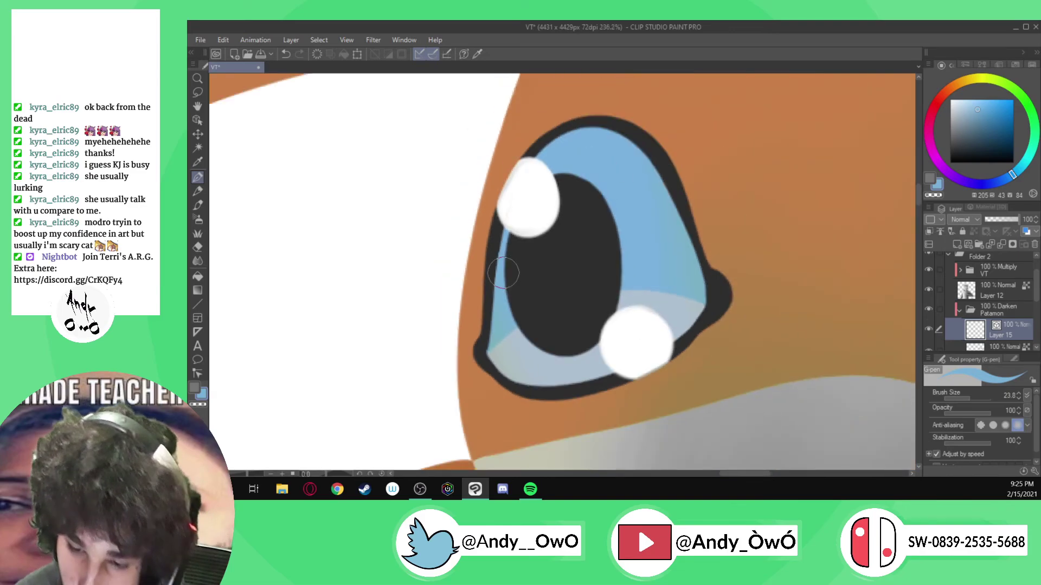
- Collapse the Patamon folder and set its blending mode to Multiply
{"action": "left_click", "coordinate": [959, 310]}
{"action": "left_click", "coordinate": [963, 220]}
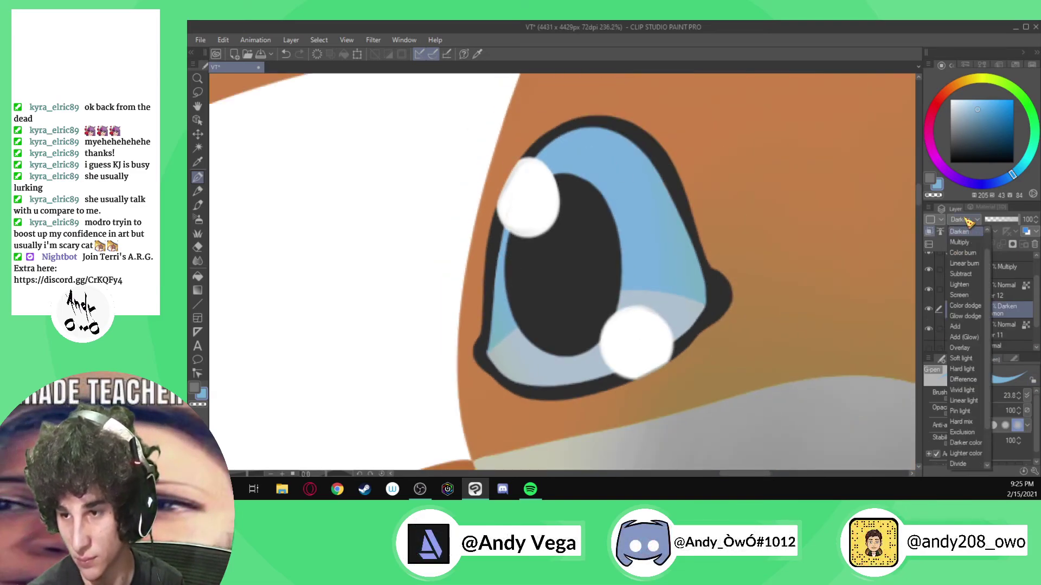
{"action": "left_click", "coordinate": [962, 249]}
- Review the whole illustration and compare the boy and the creature up close
{"action": "scroll", "coordinate": [459, 230], "scroll_direction": "down", "scroll_amount": 3}
{"action": "scroll", "coordinate": [459, 230], "scroll_direction": "down", "scroll_amount": 7}
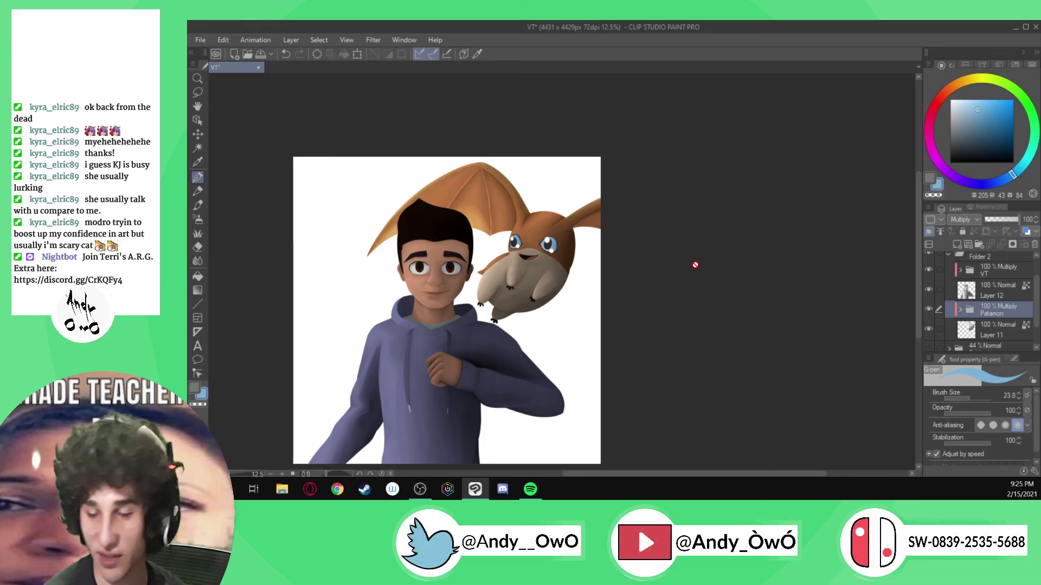
{"action": "scroll", "coordinate": [760, 213], "scroll_direction": "down", "scroll_amount": 5}
{"action": "scroll", "coordinate": [561, 241], "scroll_direction": "up", "scroll_amount": 3}
{"action": "scroll", "coordinate": [557, 202], "scroll_direction": "up", "scroll_amount": 3}
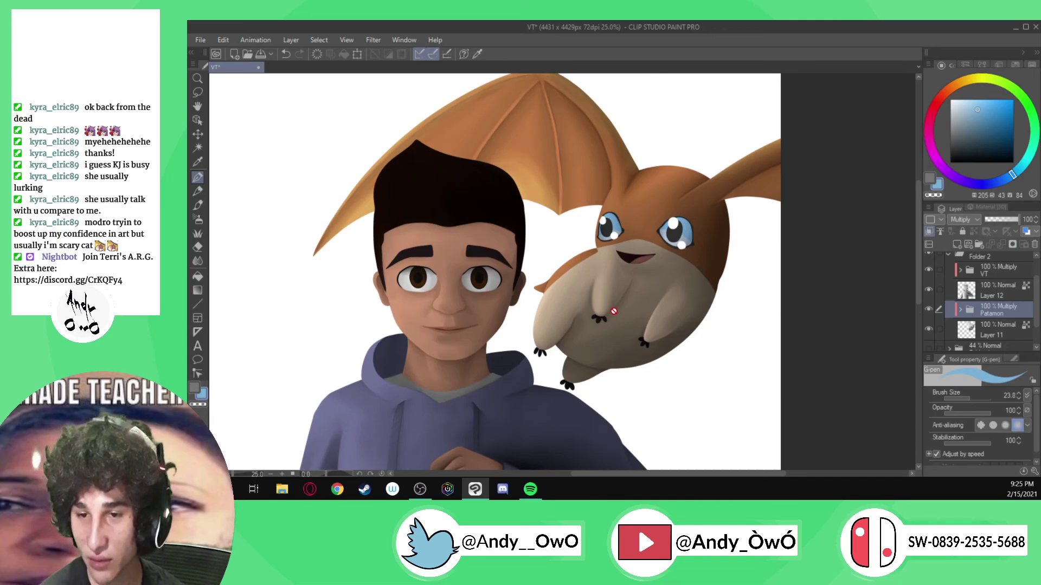
{"action": "scroll", "coordinate": [613, 307], "scroll_direction": "down", "scroll_amount": 1}
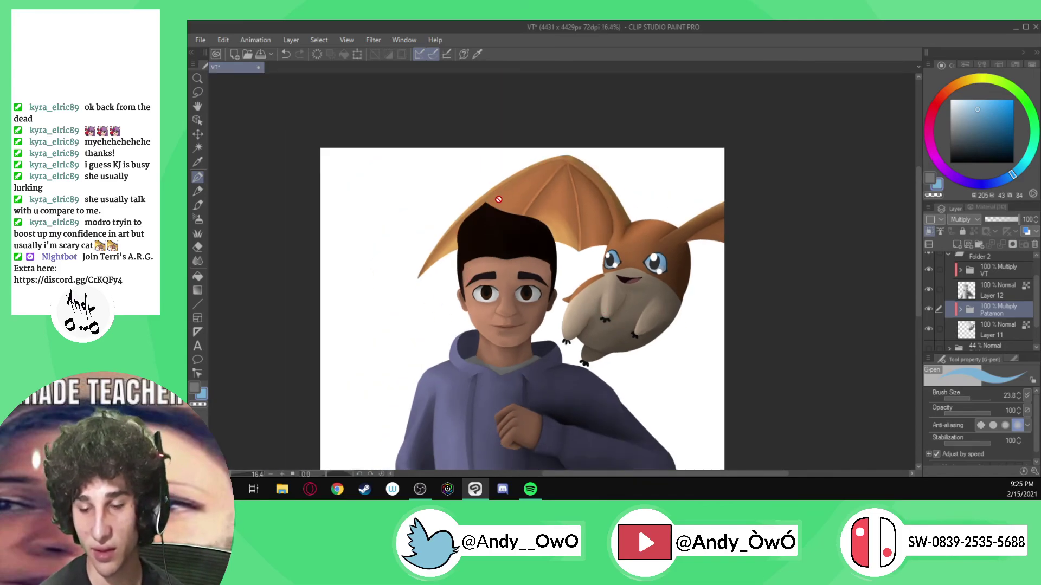
{"action": "scroll", "coordinate": [600, 331], "scroll_direction": "up", "scroll_amount": 4}
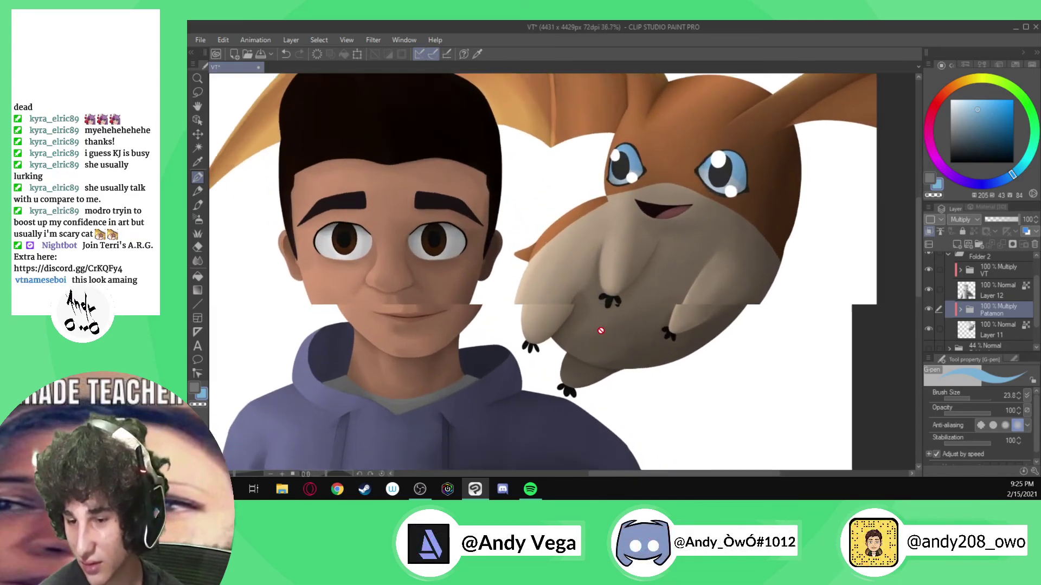
{"action": "scroll", "coordinate": [600, 331], "scroll_direction": "down", "scroll_amount": 1}
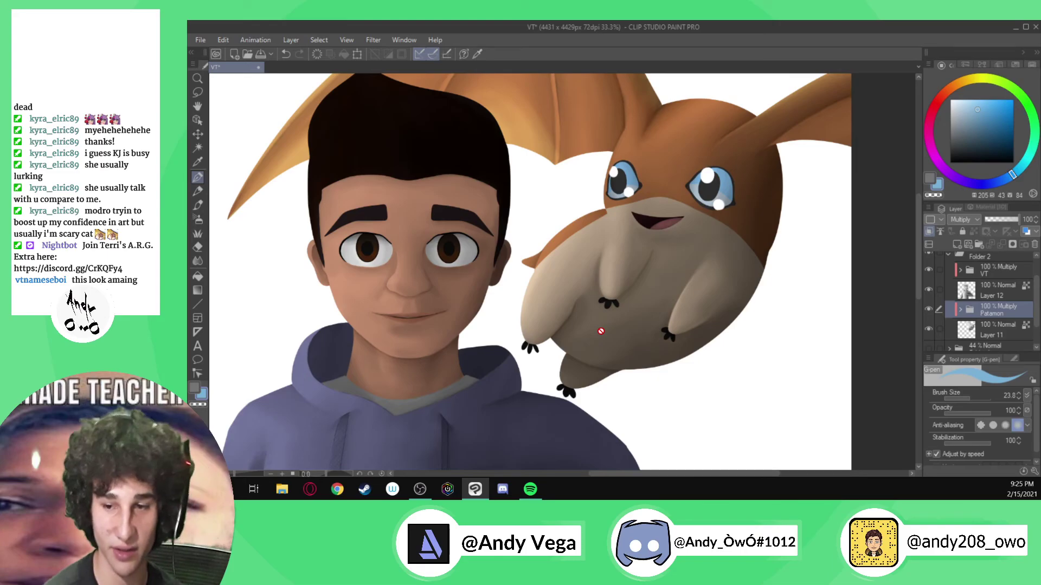
- On Layer 11, paint a sampled dark grey shadow where the creature's back meets its cheek with the G-pen at size 40.9
{"action": "left_click", "coordinate": [928, 309]}
{"action": "left_click", "coordinate": [938, 329]}
{"action": "left_click", "coordinate": [724, 318], "text": "alt"}
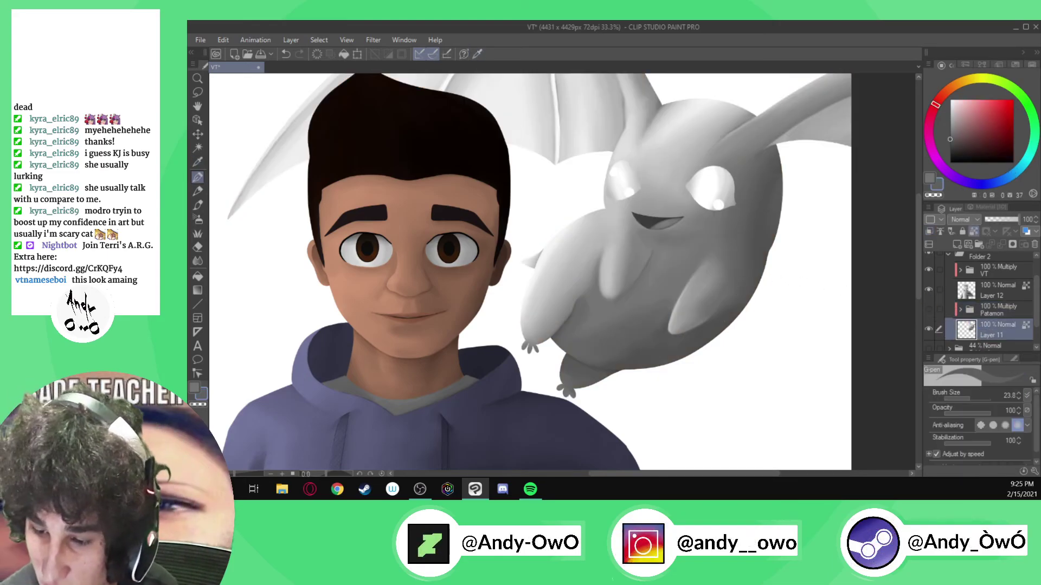
{"action": "scroll", "coordinate": [613, 198], "scroll_direction": "up", "scroll_amount": 2}
{"action": "left_click", "coordinate": [928, 309]}
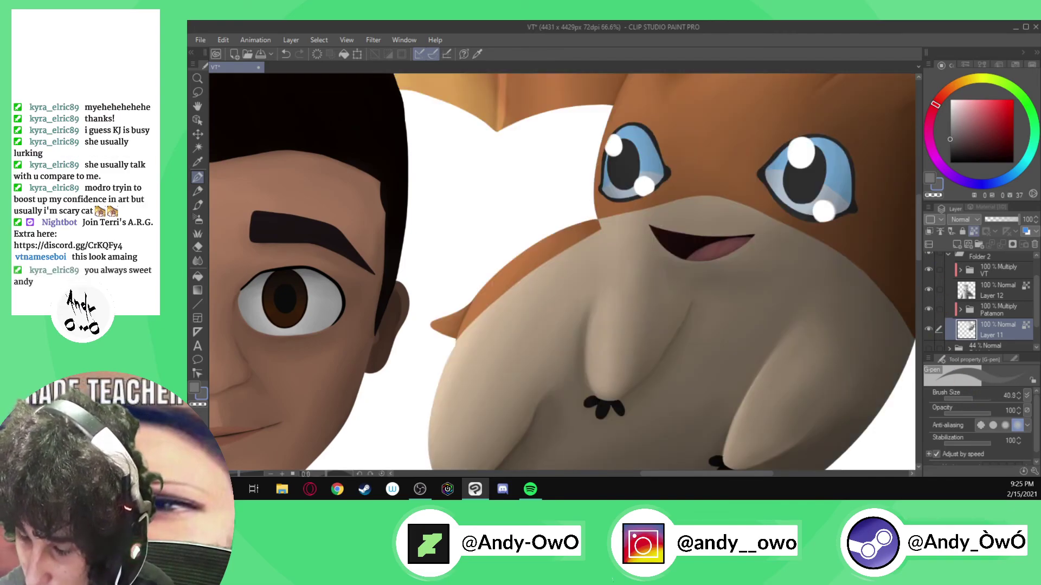
{"action": "scroll", "coordinate": [601, 237], "scroll_direction": "up", "scroll_amount": 1}
{"action": "left_click_drag", "start_coordinate": [599, 236], "coordinate": [575, 198]}
- Soften the new shadow beside the creature's cheek with the Blend tool at size 27.9
{"action": "left_click", "coordinate": [198, 262]}
{"action": "scroll", "coordinate": [591, 249], "scroll_direction": "up", "scroll_amount": 1}
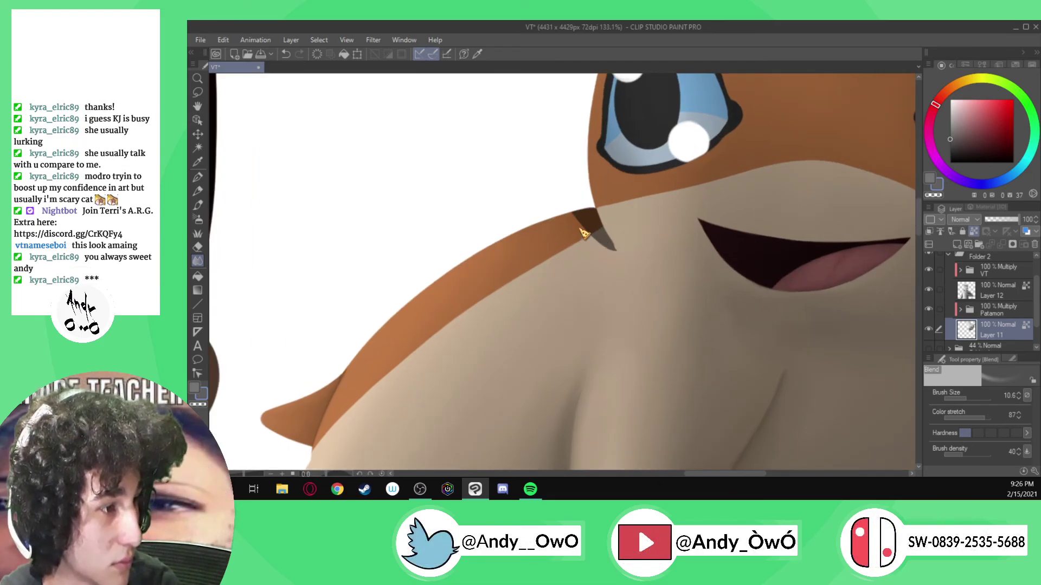
{"action": "mouse_move", "coordinate": [609, 249]}
{"action": "left_mouse_down", "text": "ctrl+alt"}
{"action": "mouse_move", "coordinate": [618, 251]}
{"action": "mouse_move", "coordinate": [565, 202]}
{"action": "mouse_move", "coordinate": [612, 255]}
{"action": "mouse_move", "coordinate": [564, 182]}
{"action": "mouse_move", "coordinate": [602, 247]}
{"action": "left_mouse_up", "text": "ctrl+alt"}
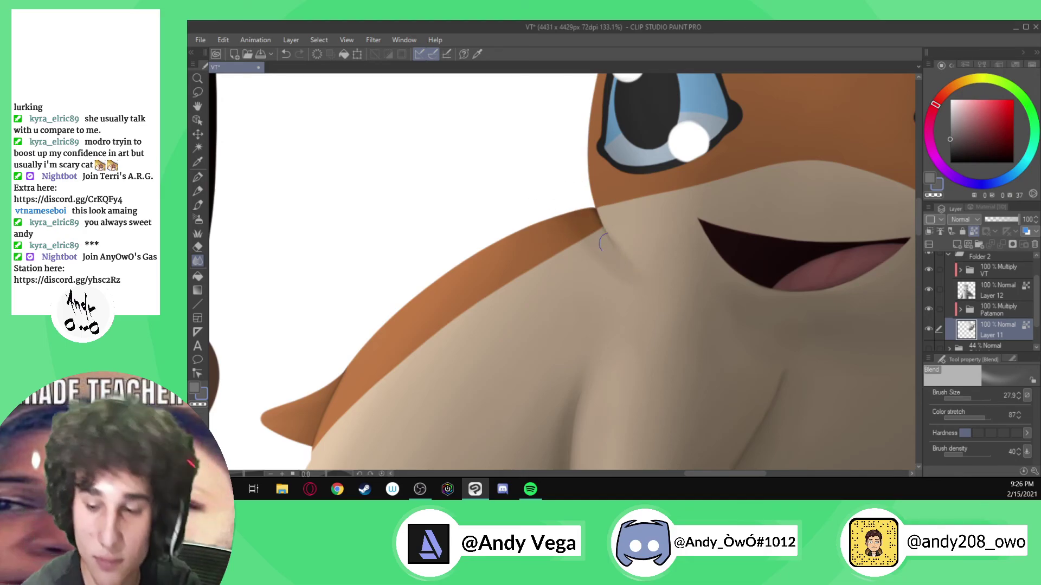
{"action": "scroll", "coordinate": [656, 262], "scroll_direction": "down", "scroll_amount": 5}
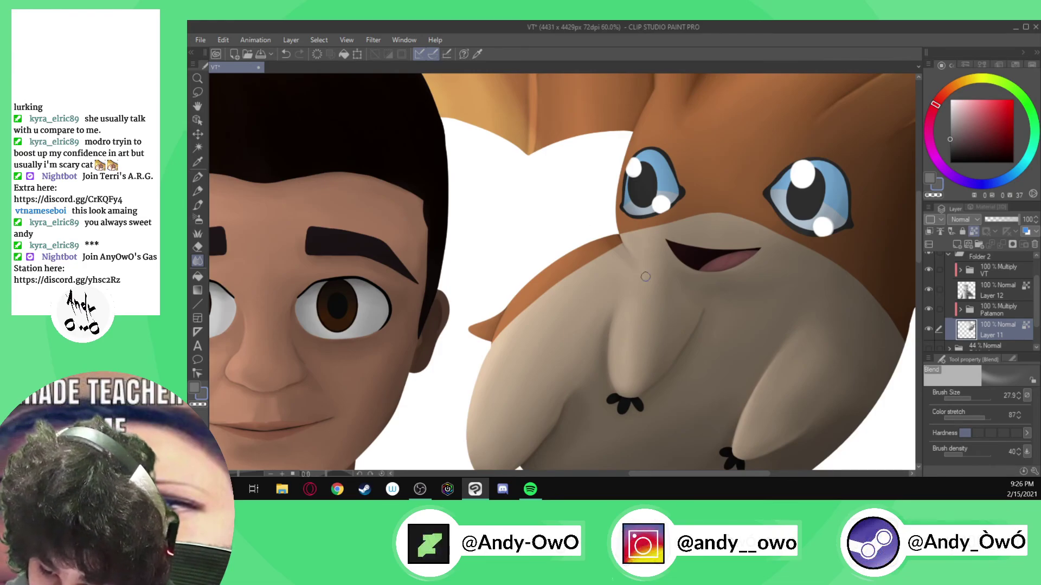
- Compare the grey shading with the coloured artwork by toggling the Patamon and VT folders, and view the whole picture
{"action": "left_click", "coordinate": [929, 309]}
{"action": "scroll", "coordinate": [851, 266], "scroll_direction": "down", "scroll_amount": 4}
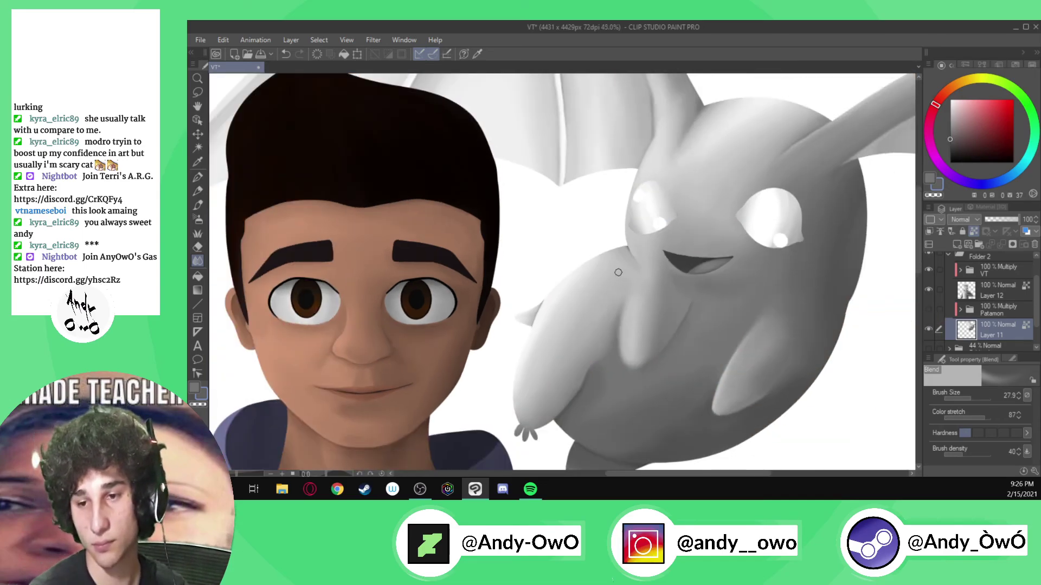
{"action": "scroll", "coordinate": [726, 306], "scroll_direction": "down", "scroll_amount": 1}
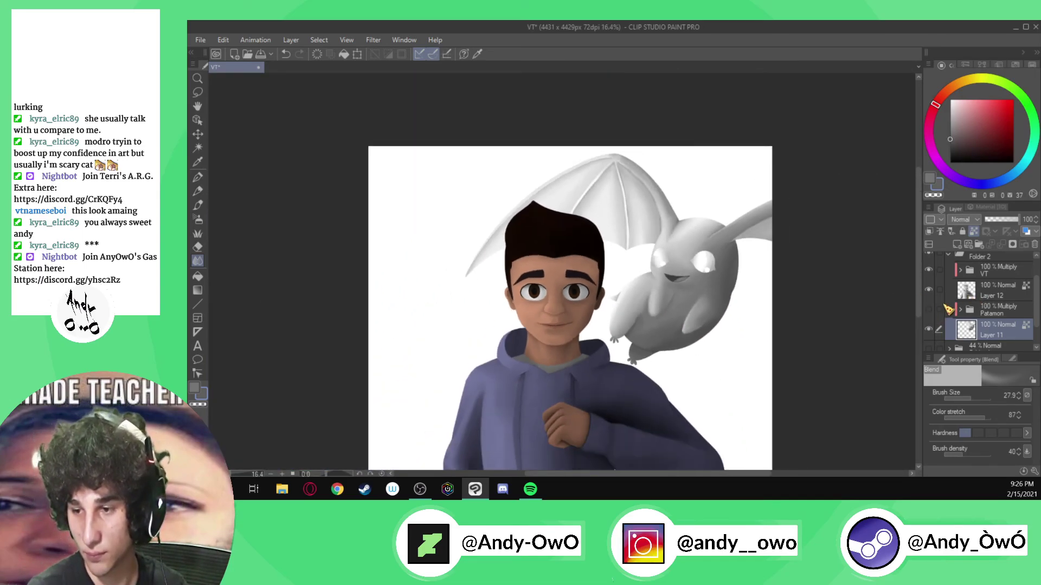
{"action": "left_click", "coordinate": [929, 270]}
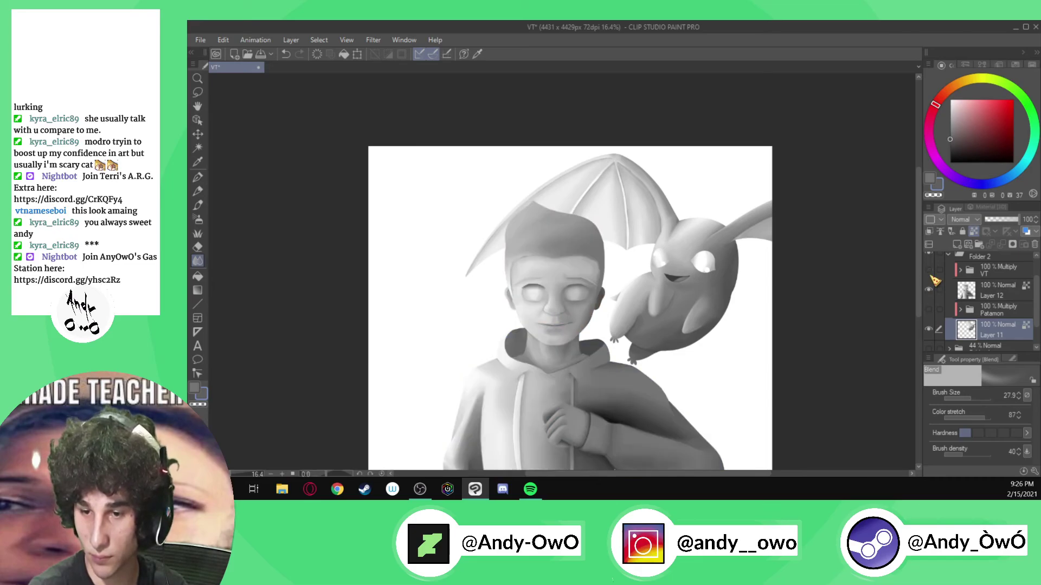
{"action": "left_click", "coordinate": [929, 270]}
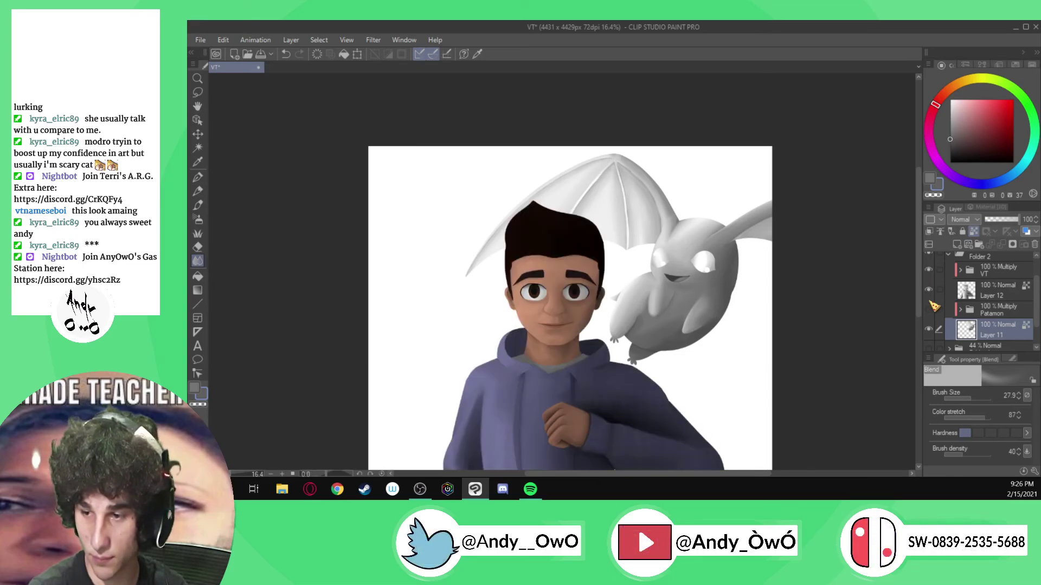
{"action": "left_click", "coordinate": [929, 309]}
{"action": "scroll", "coordinate": [655, 323], "scroll_direction": "down", "scroll_amount": 3}
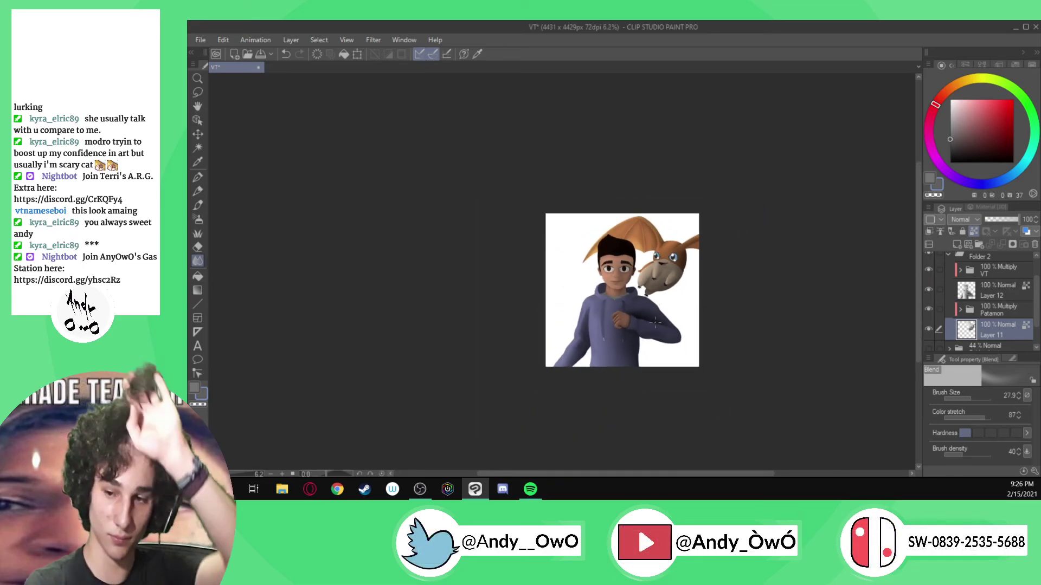
{"action": "scroll", "coordinate": [654, 323], "scroll_direction": "up", "scroll_amount": 1}
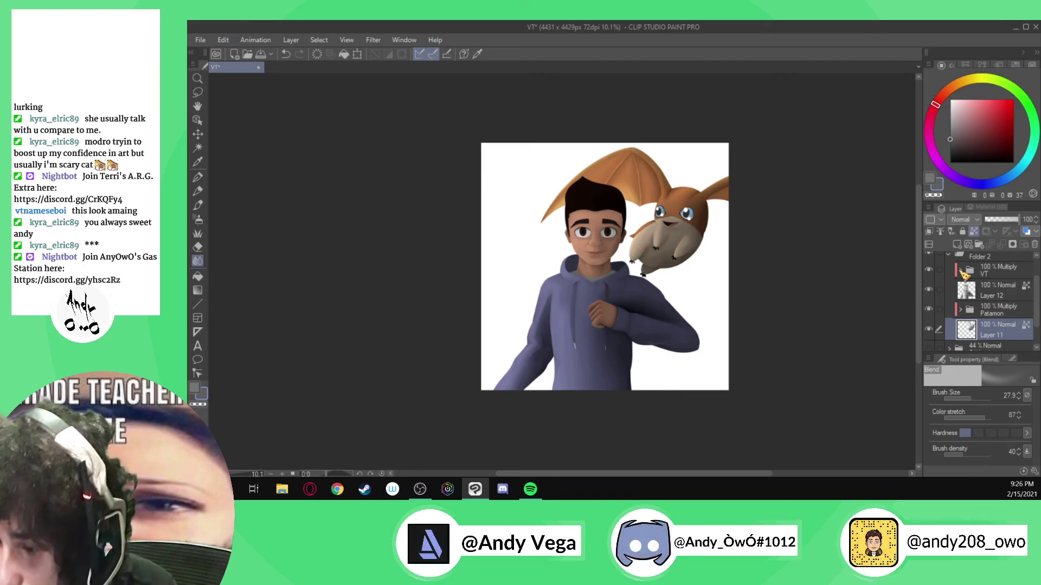
- Add two new layers above the VT folder and sample the light grey of the boy's eye
{"action": "left_click", "coordinate": [999, 293]}
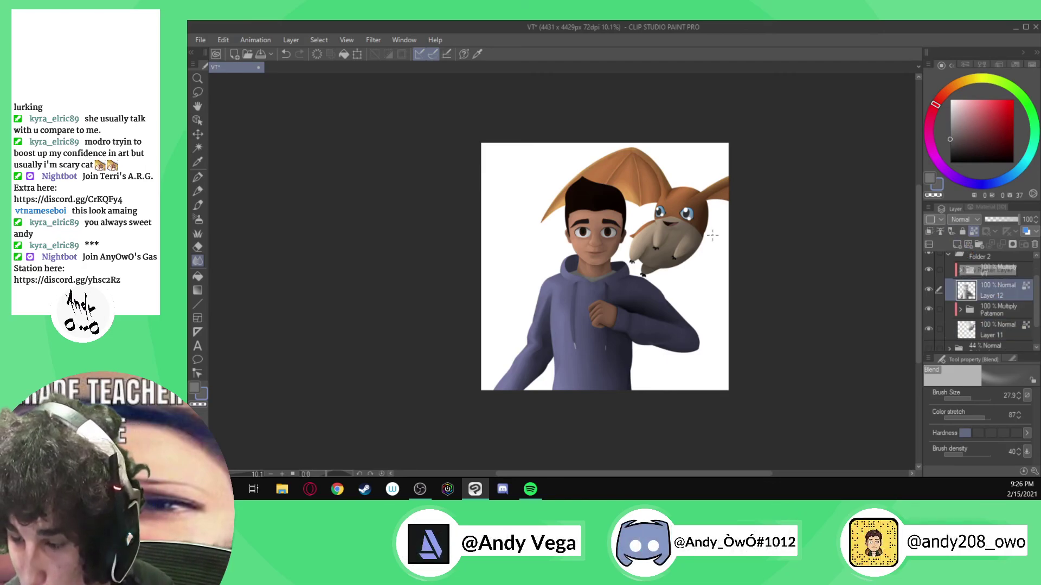
{"action": "left_click", "coordinate": [1001, 273]}
{"action": "left_click", "coordinate": [958, 245]}
{"action": "left_click", "coordinate": [958, 244]}
{"action": "left_click", "coordinate": [587, 230], "text": "alt"}
{"action": "scroll", "coordinate": [587, 230], "scroll_direction": "up", "scroll_amount": 10}
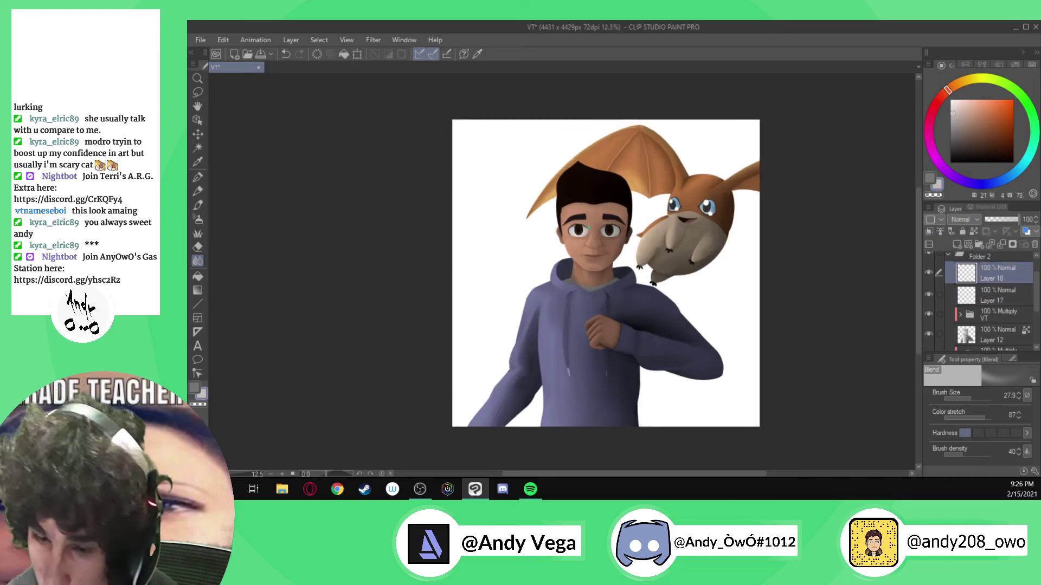
{"action": "scroll", "coordinate": [574, 230], "scroll_direction": "up", "scroll_amount": 3}
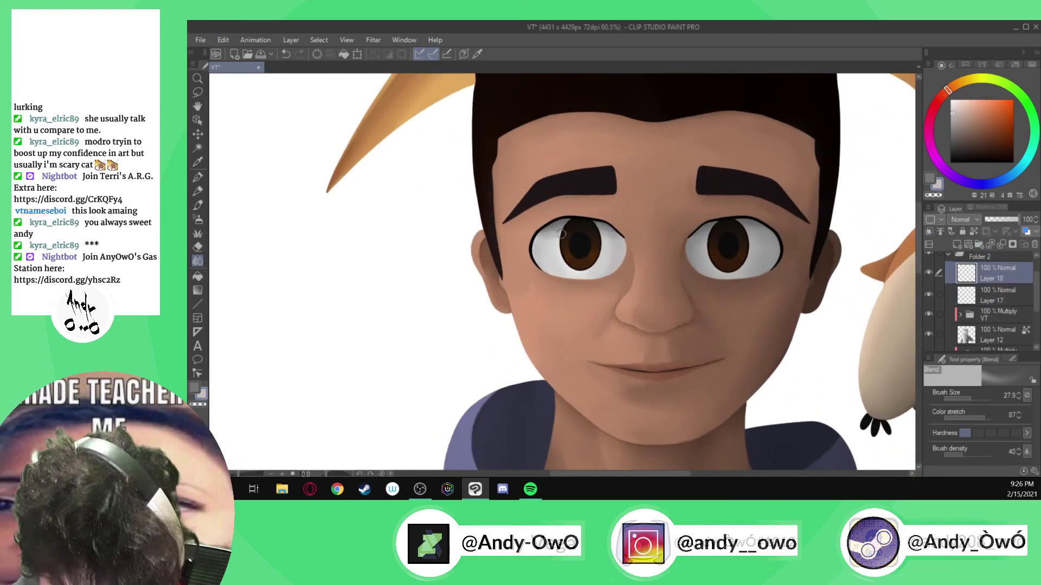
- Switch to the G-pen and delete the extra empty Layer 18
{"action": "key", "text": "p"}
{"action": "scroll", "coordinate": [560, 234], "scroll_direction": "up", "scroll_amount": 1}
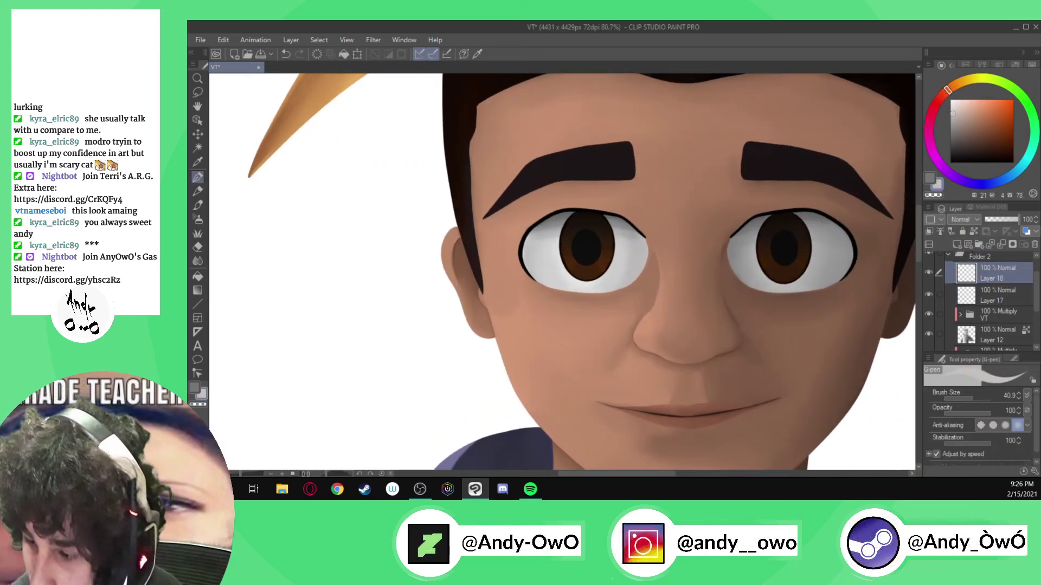
{"action": "left_click", "coordinate": [929, 274]}
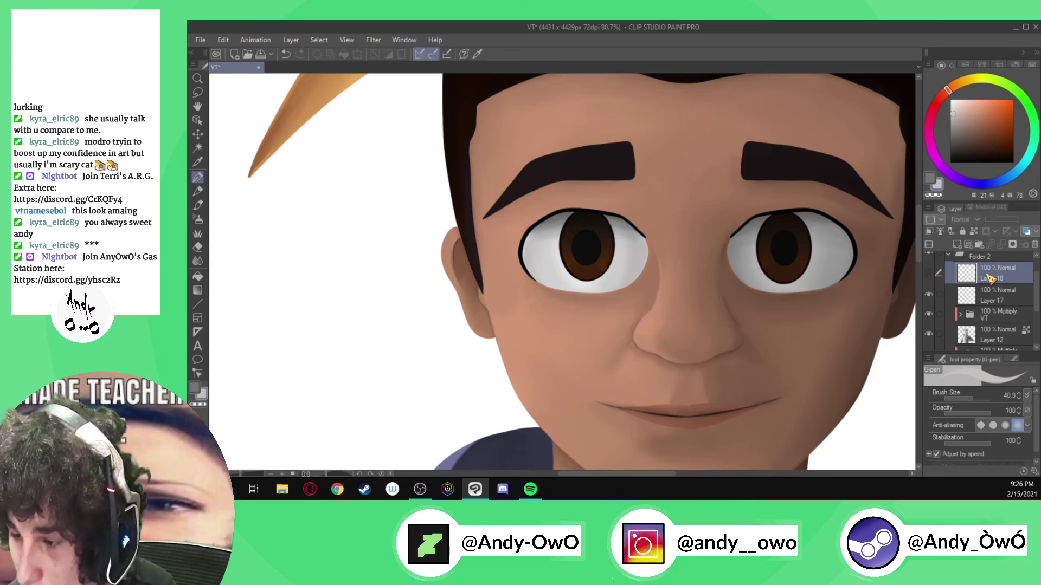
{"action": "left_click", "coordinate": [1034, 247]}
- Replace the light grey iris highlight with a white dot in each of the boy's irises on Layer 17, using the G-pen at size 22.7
{"action": "scroll", "coordinate": [568, 238], "scroll_direction": "up", "scroll_amount": 1}
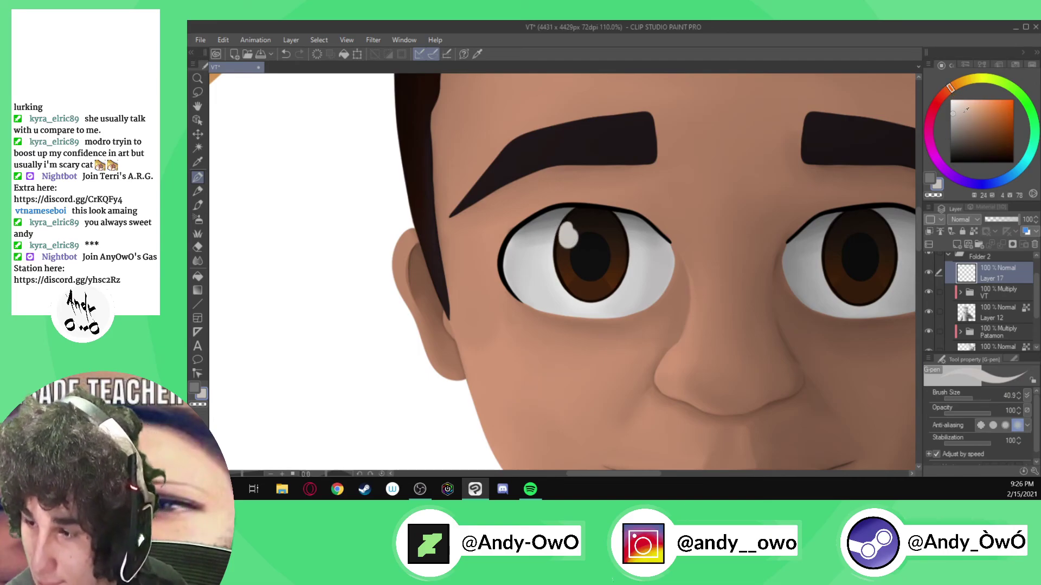
{"action": "left_click", "coordinate": [950, 100]}
{"action": "left_click_drag", "start_coordinate": [979, 398], "coordinate": [970, 398]}
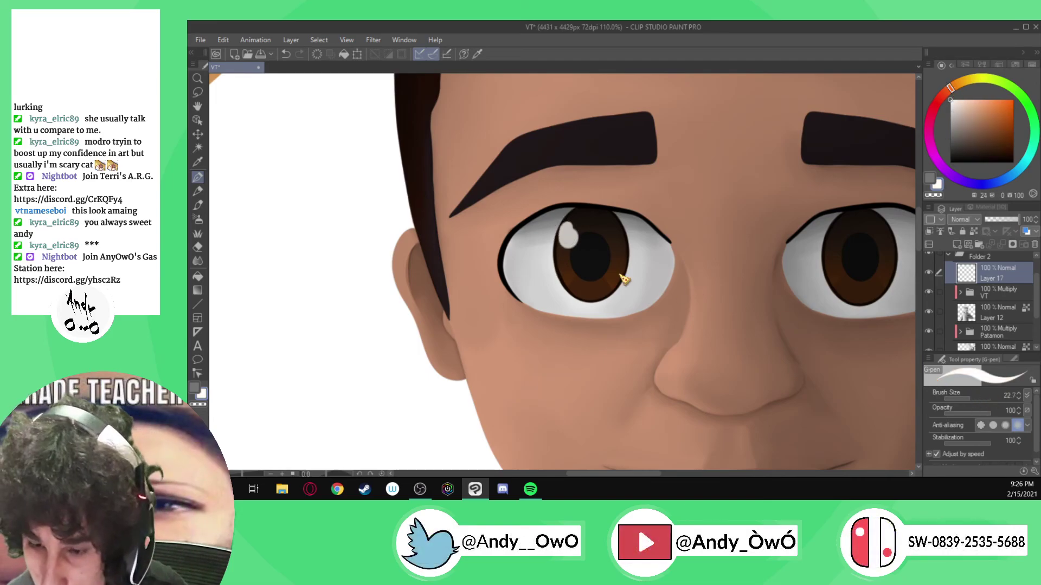
{"action": "key", "text": "ctrl+z"}
{"action": "key", "text": "ctrl+z"}
{"action": "left_click_drag", "start_coordinate": [568, 237], "coordinate": [567, 234]}
{"action": "key", "text": "ctrl+z"}
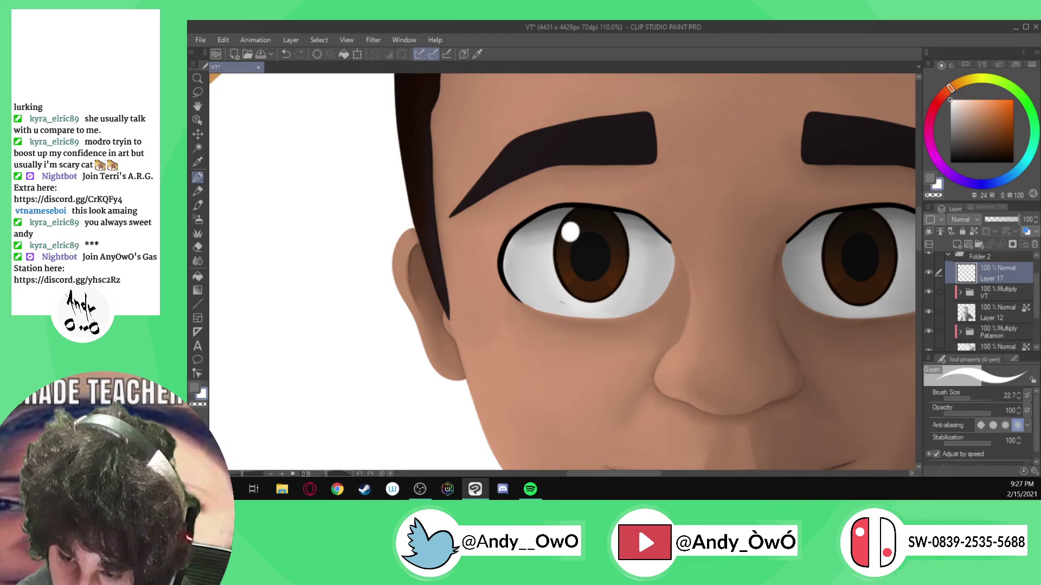
{"action": "left_click", "coordinate": [841, 232]}
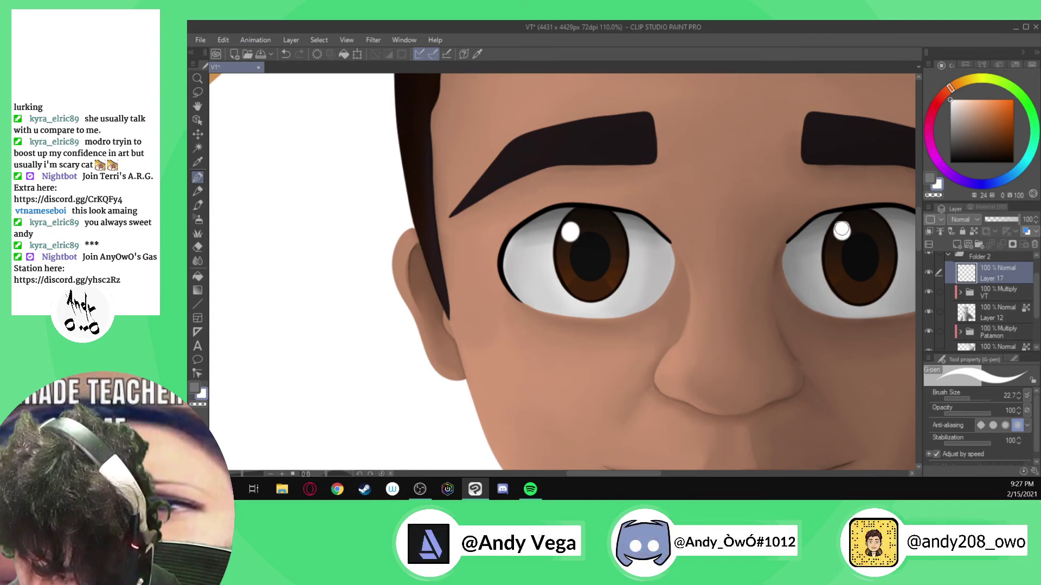
- Check the white eye highlights in the whole picture and examine the boy's face and earlobe up close
{"action": "scroll", "coordinate": [654, 291], "scroll_direction": "down", "scroll_amount": 7}
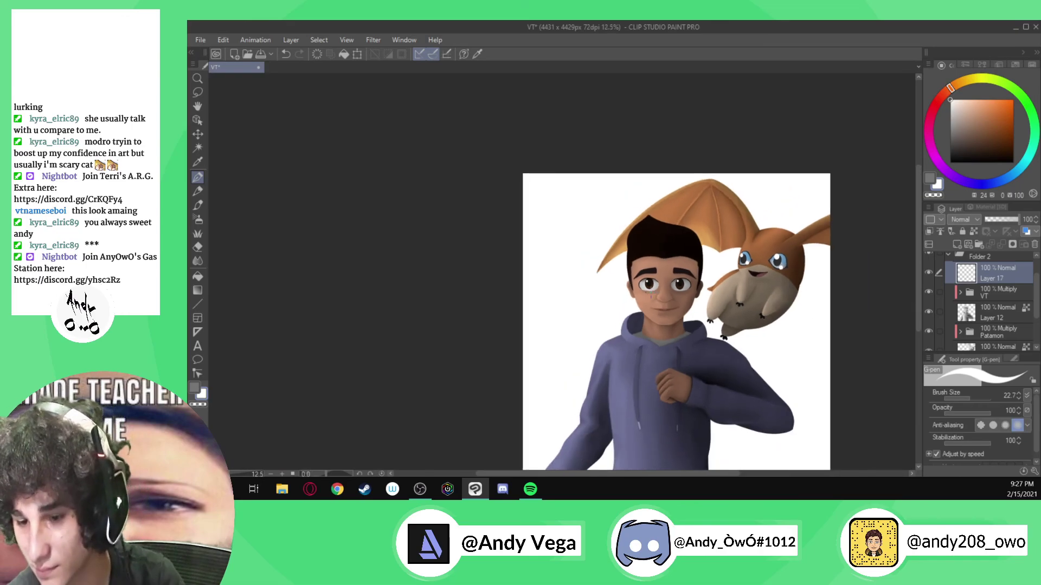
{"action": "scroll", "coordinate": [546, 216], "scroll_direction": "down", "scroll_amount": 1}
{"action": "scroll", "coordinate": [760, 332], "scroll_direction": "up", "scroll_amount": 1}
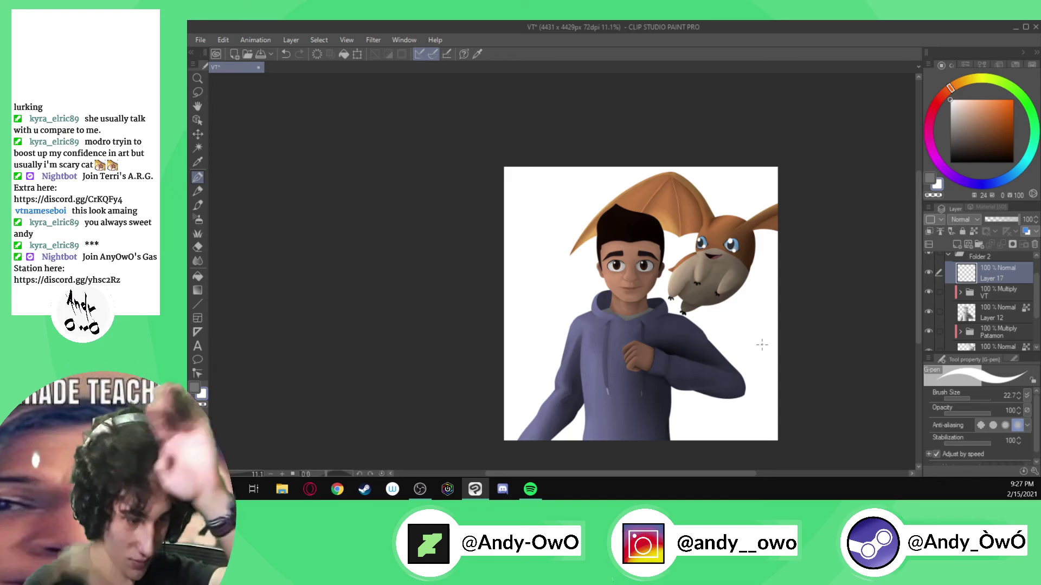
{"action": "scroll", "coordinate": [762, 344], "scroll_direction": "up", "scroll_amount": 2}
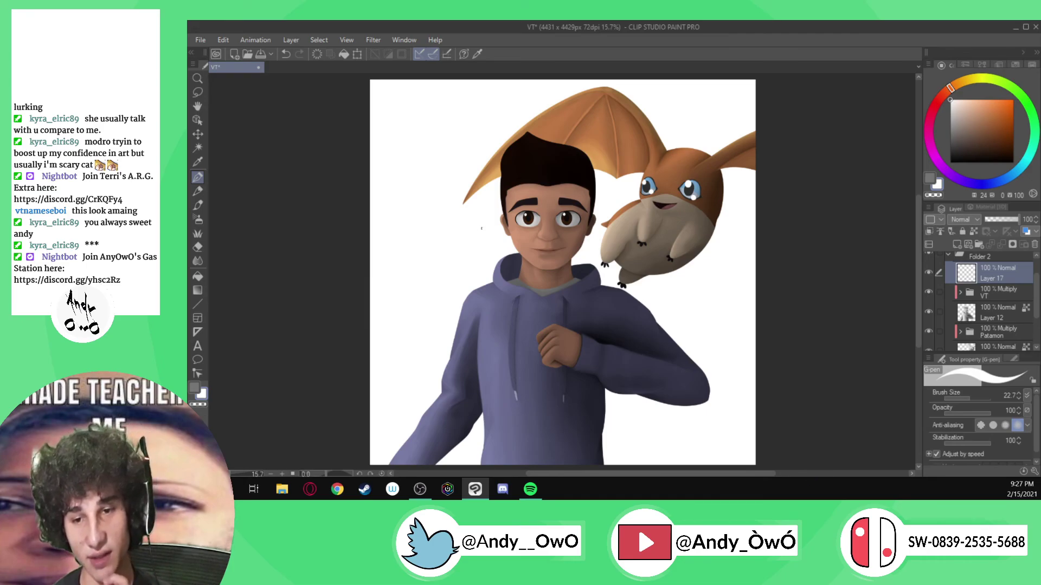
{"action": "scroll", "coordinate": [479, 229], "scroll_direction": "up", "scroll_amount": 10}
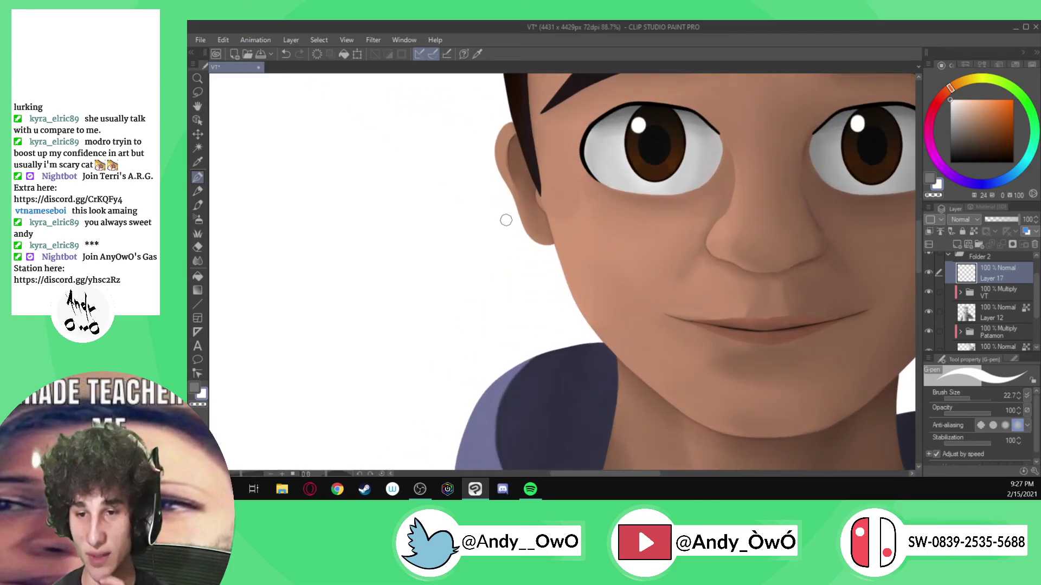
{"action": "scroll", "coordinate": [505, 220], "scroll_direction": "up", "scroll_amount": 3}
{"action": "scroll", "coordinate": [507, 221], "scroll_direction": "up", "scroll_amount": 2}
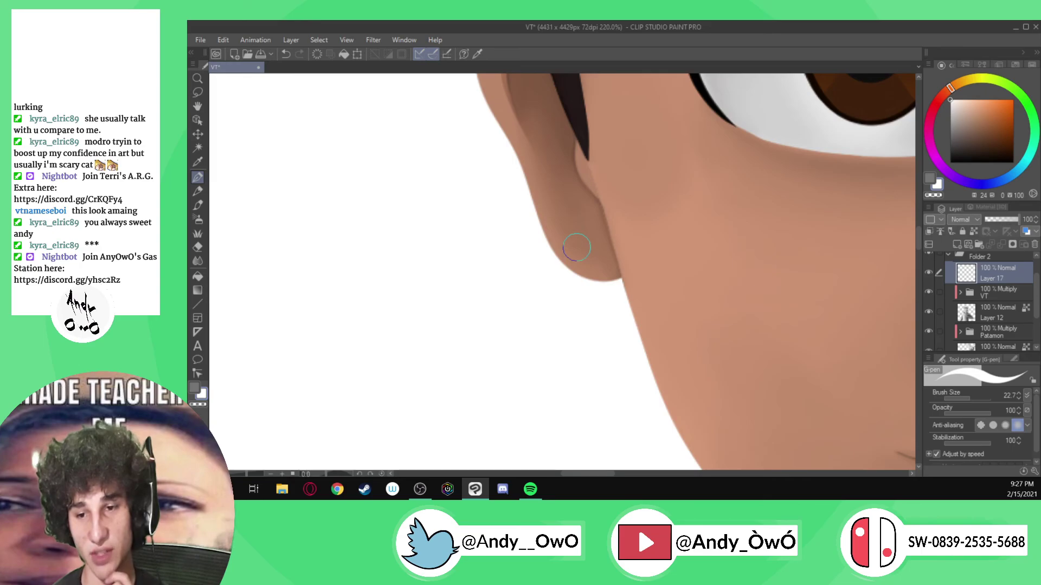
{"action": "scroll", "coordinate": [576, 247], "scroll_direction": "down", "scroll_amount": 13}
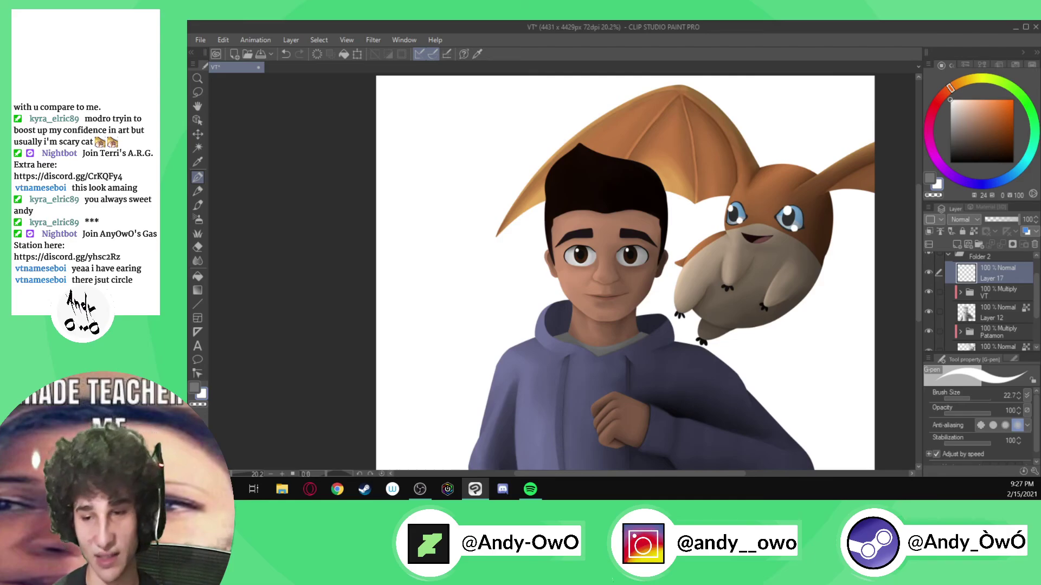
- Compare the boy and Patamon side by side at several magnifications and review the whole illustration
{"action": "scroll", "coordinate": [729, 310], "scroll_direction": "up", "scroll_amount": 2}
{"action": "scroll", "coordinate": [729, 310], "scroll_direction": "down", "scroll_amount": 3}
{"action": "scroll", "coordinate": [729, 311], "scroll_direction": "up", "scroll_amount": 1}
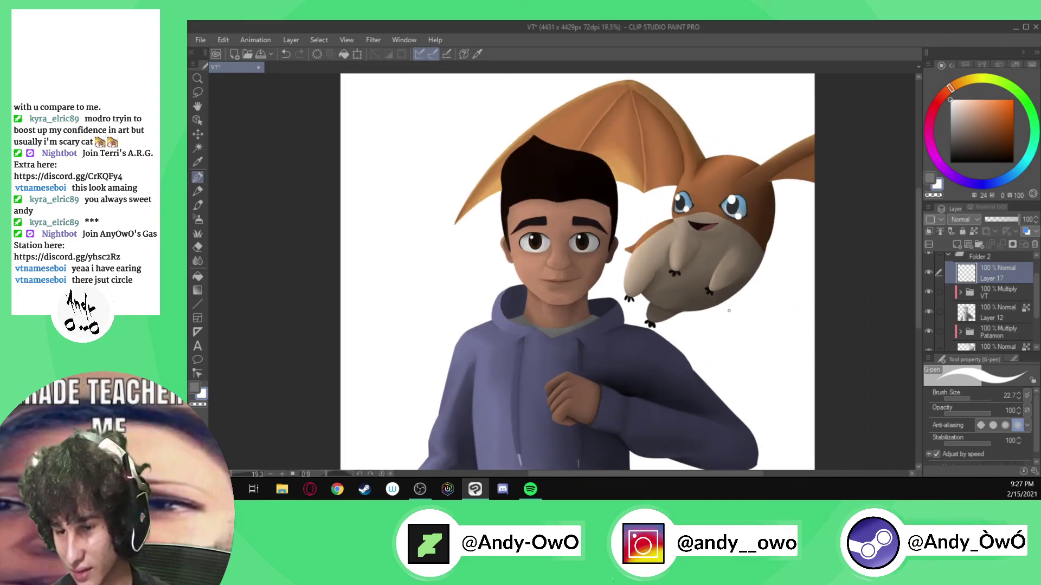
{"action": "scroll", "coordinate": [728, 310], "scroll_direction": "up", "scroll_amount": 3}
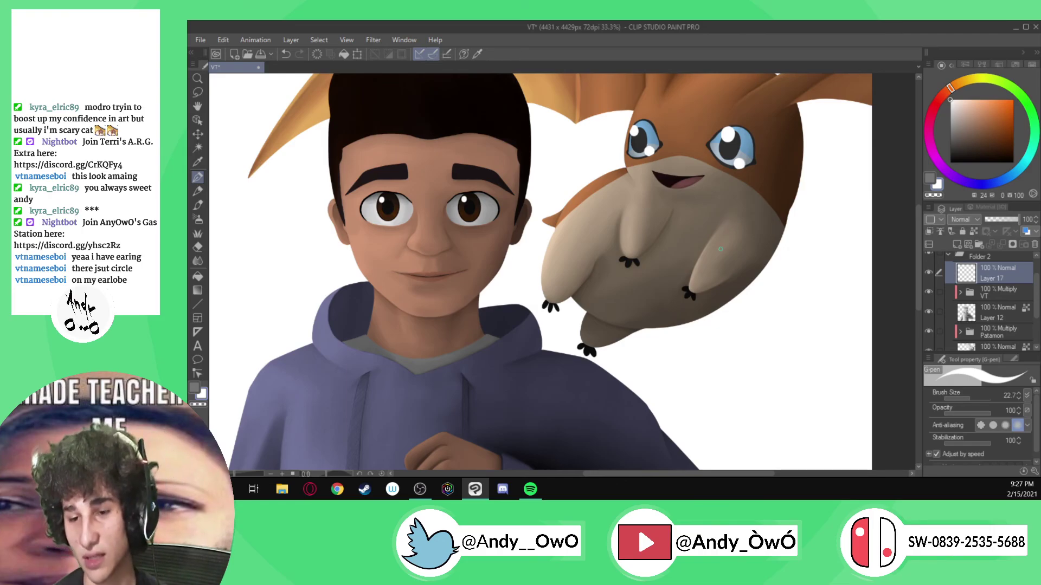
{"action": "scroll", "coordinate": [641, 282], "scroll_direction": "down", "scroll_amount": 1}
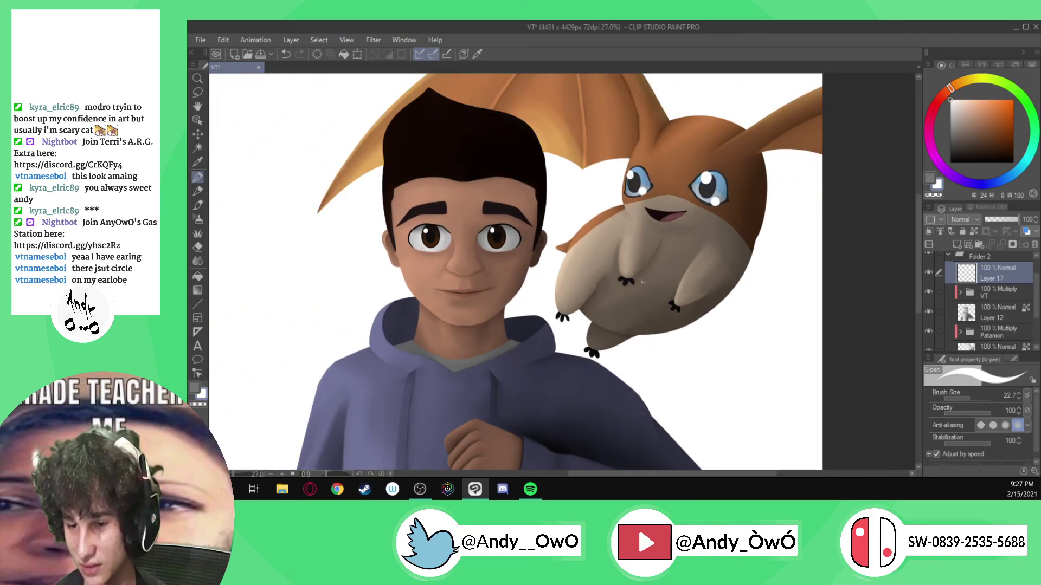
{"action": "scroll", "coordinate": [670, 219], "scroll_direction": "down", "scroll_amount": 2}
{"action": "scroll", "coordinate": [670, 219], "scroll_direction": "up", "scroll_amount": 5}
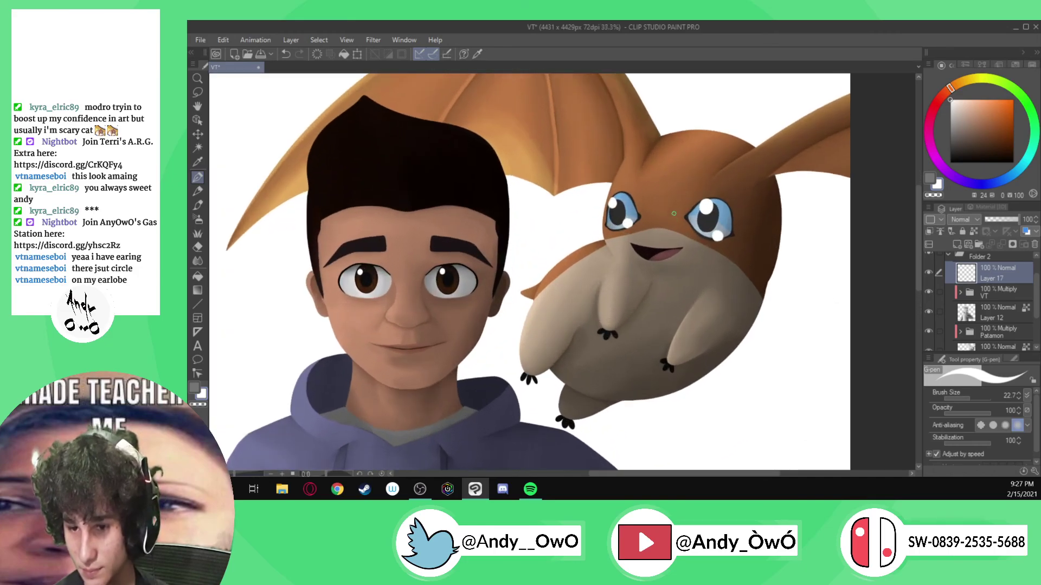
{"action": "scroll", "coordinate": [670, 219], "scroll_direction": "down", "scroll_amount": 1}
{"action": "scroll", "coordinate": [669, 219], "scroll_direction": "up", "scroll_amount": 2}
{"action": "scroll", "coordinate": [652, 259], "scroll_direction": "down", "scroll_amount": 3}
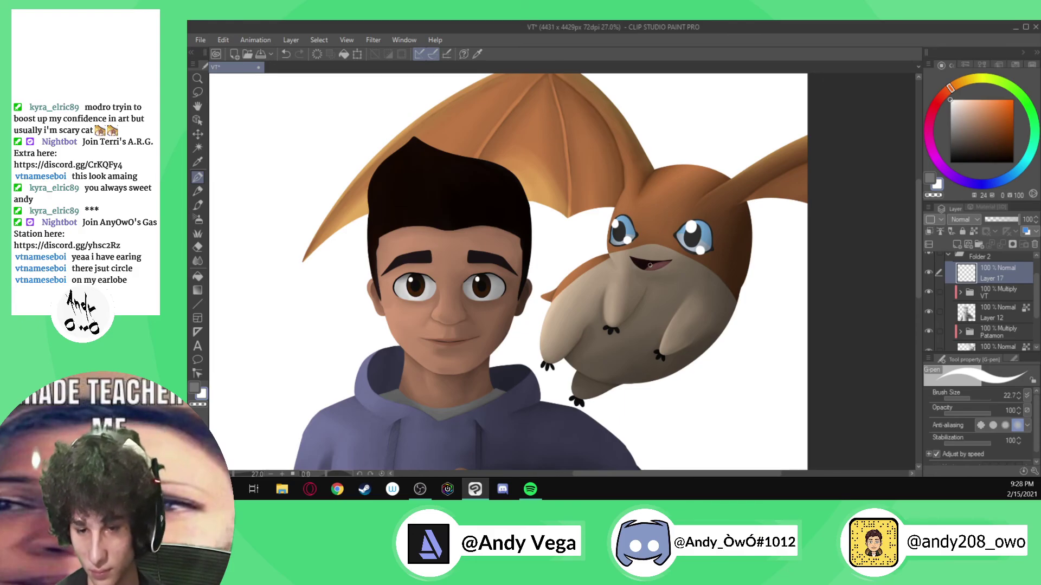
{"action": "scroll", "coordinate": [650, 265], "scroll_direction": "down", "scroll_amount": 3}
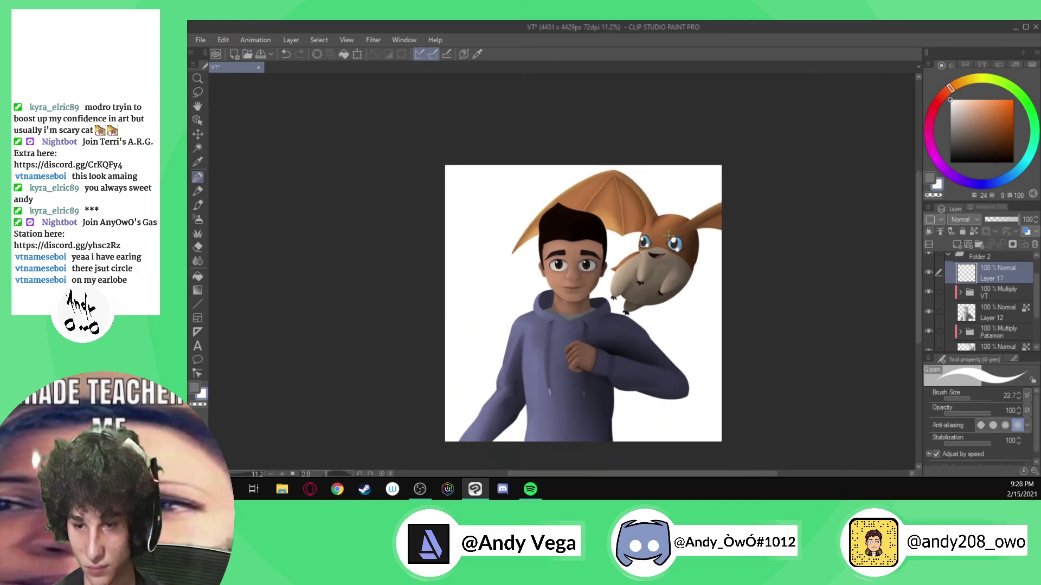
- Collapse Folder 2, add a new layer directly above the Paper layer and switch to the Gradient tool
{"action": "scroll", "coordinate": [980, 290], "scroll_direction": "up", "scroll_amount": 2}
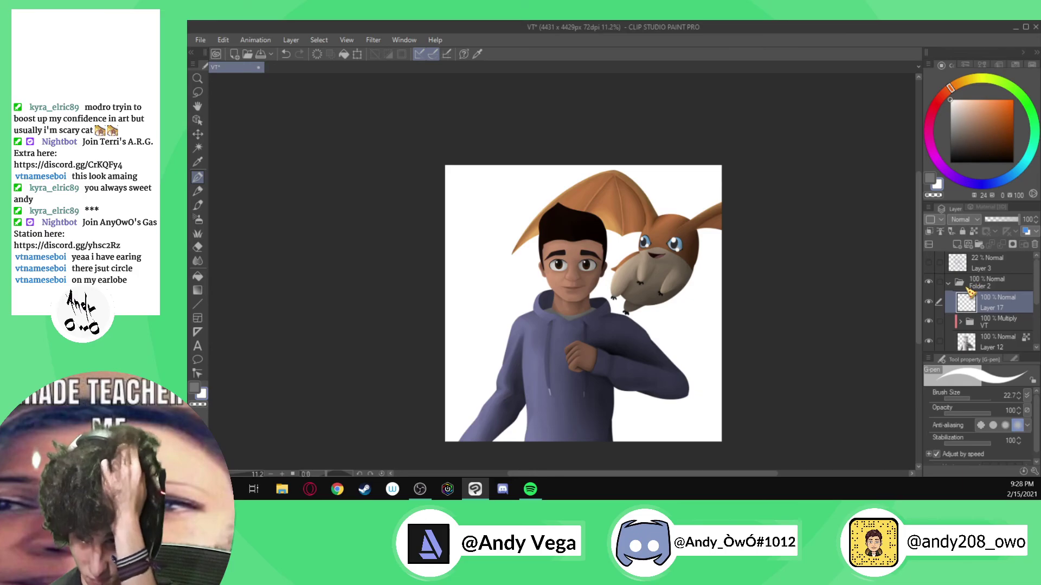
{"action": "left_click", "coordinate": [949, 282]}
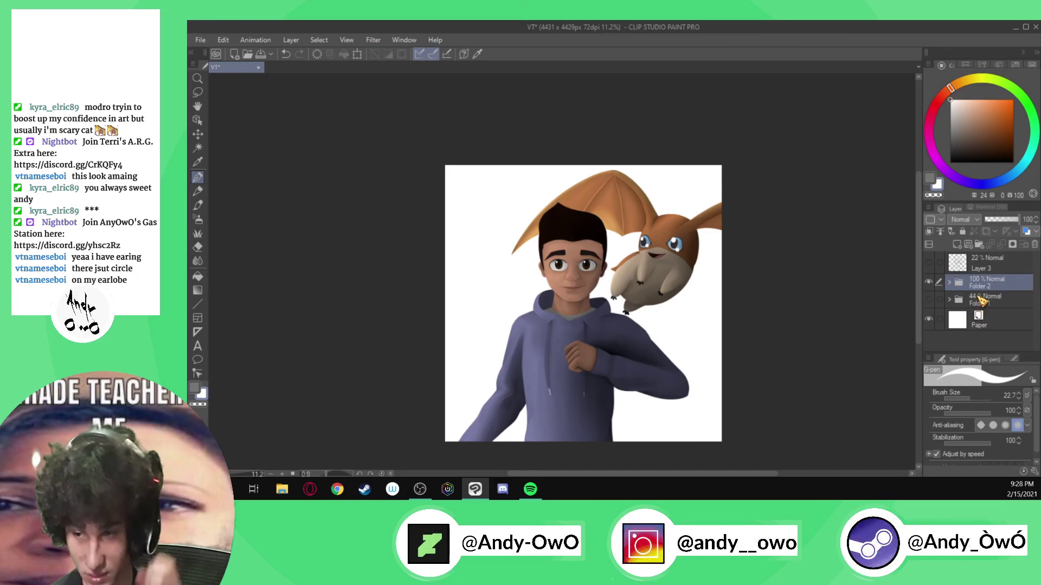
{"action": "left_click", "coordinate": [1007, 317]}
{"action": "left_click", "coordinate": [956, 244]}
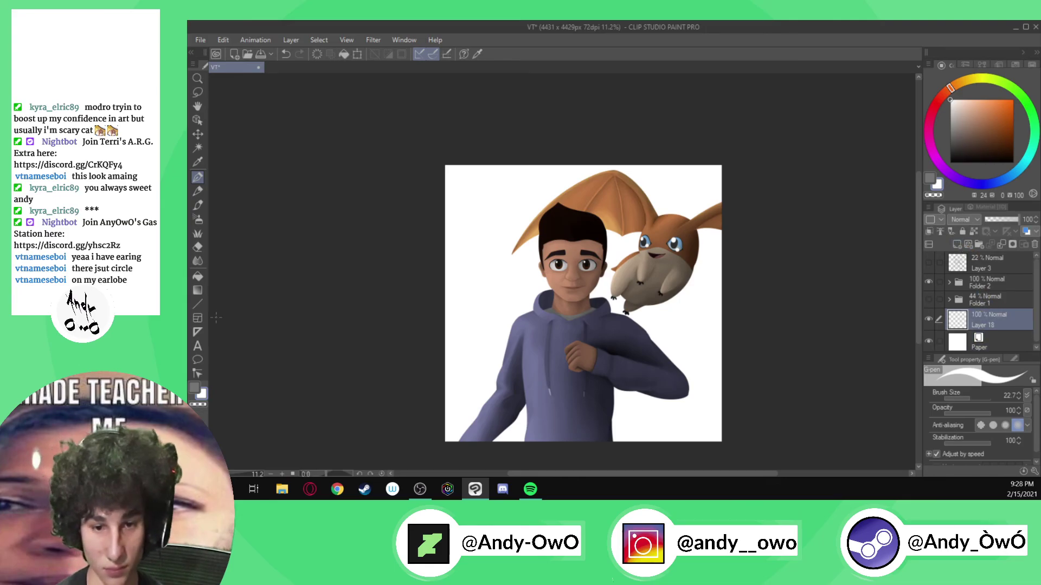
{"action": "left_click", "coordinate": [197, 290]}
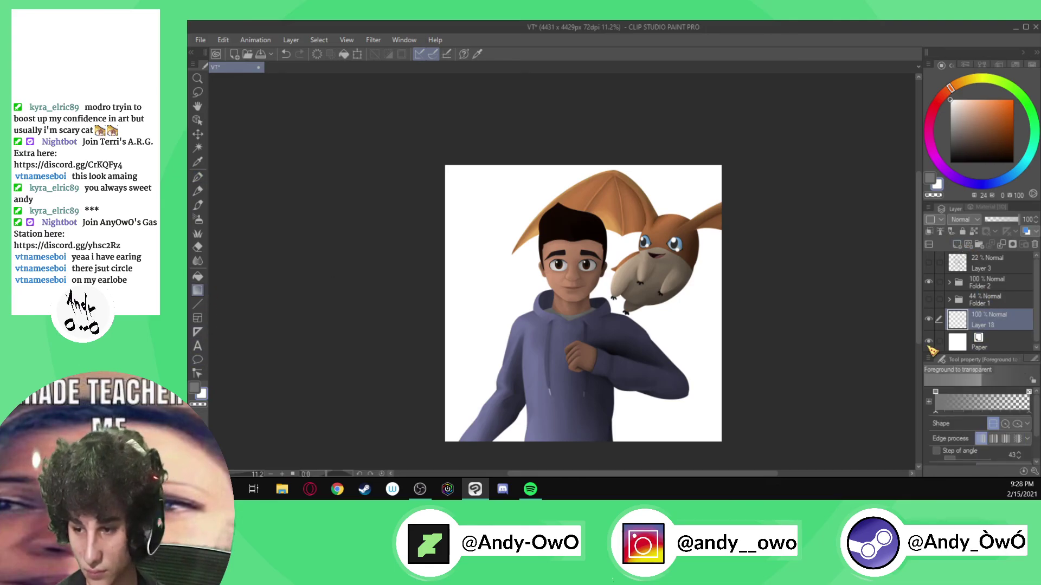
- Try a short black foreground-to-transparent gradient along the canvas's right edge on Layer 18, and undo it
{"action": "left_click", "coordinate": [948, 164]}
{"action": "left_click", "coordinate": [929, 179]}
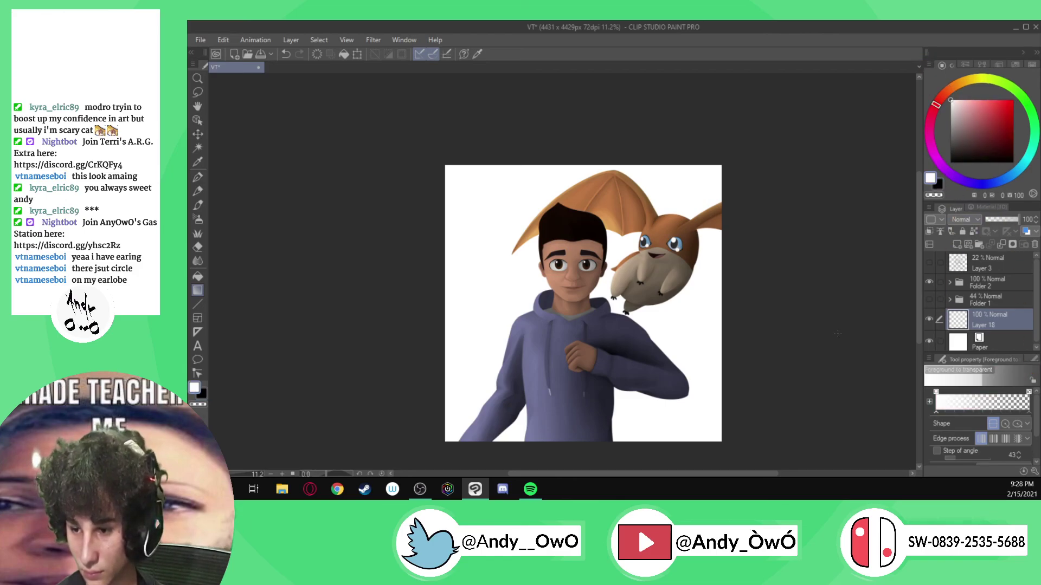
{"action": "key", "text": "x"}
{"action": "left_click_drag", "start_coordinate": [736, 349], "coordinate": [665, 349]}
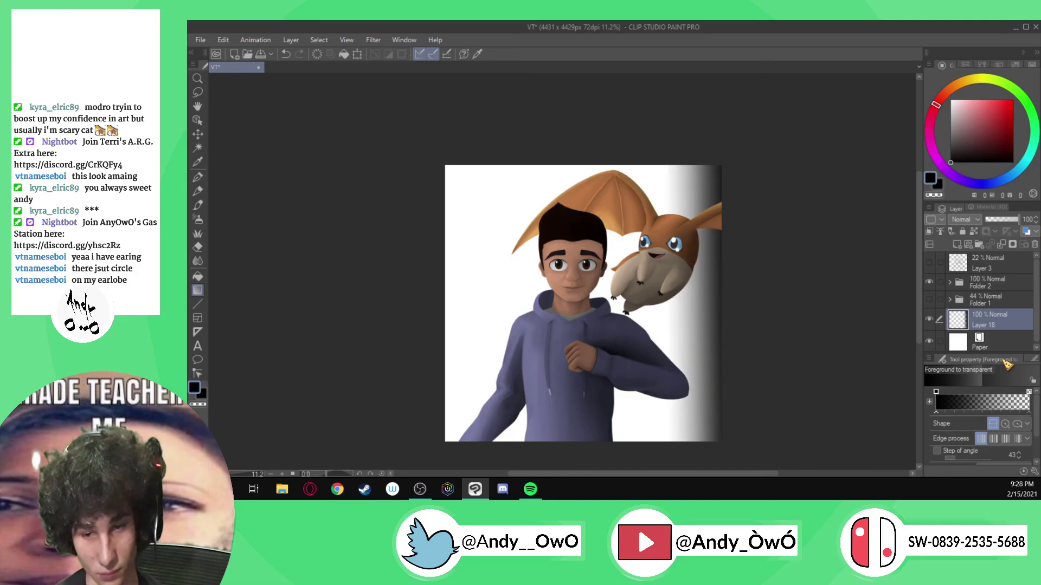
{"action": "key", "text": "ctrl+z"}
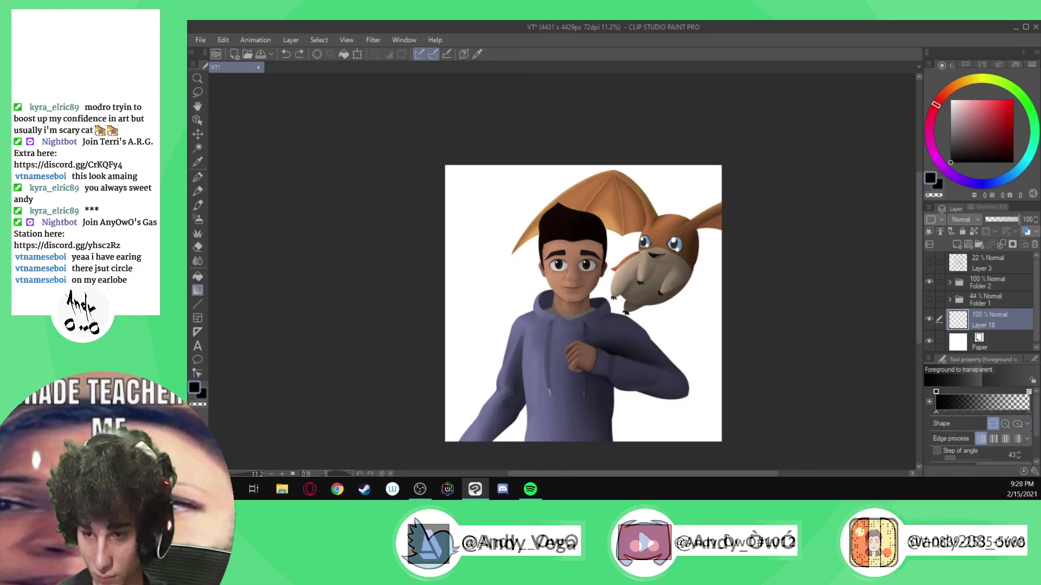
- Shade the background on Layer 18 with a near-black foreground-to-transparent gradient fading from the right edge across to the left
{"action": "left_click", "coordinate": [950, 154]}
{"action": "left_click_drag", "start_coordinate": [820, 390], "coordinate": [459, 326]}
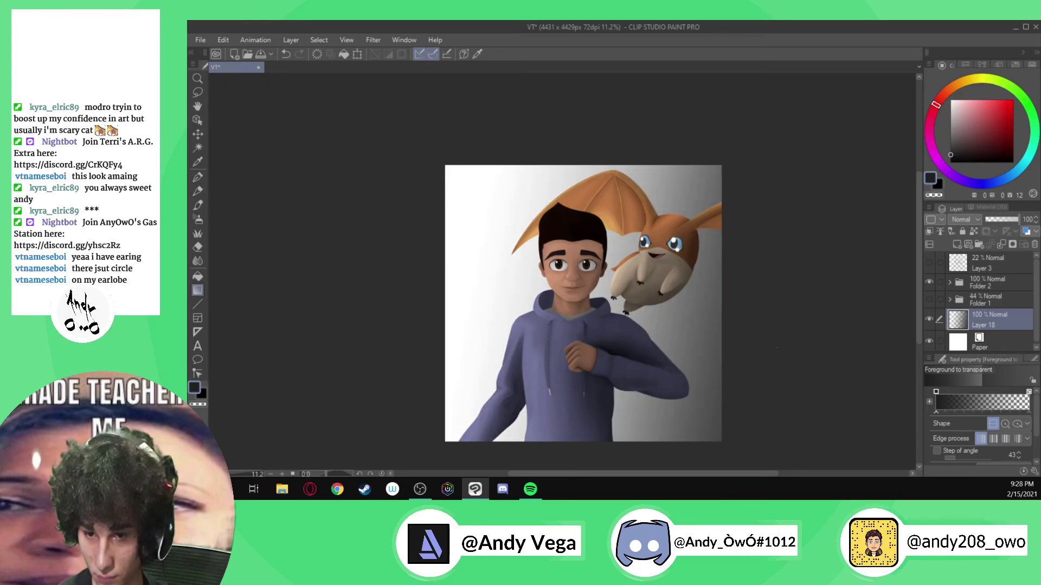
{"action": "scroll", "coordinate": [692, 335], "scroll_direction": "down", "scroll_amount": 2}
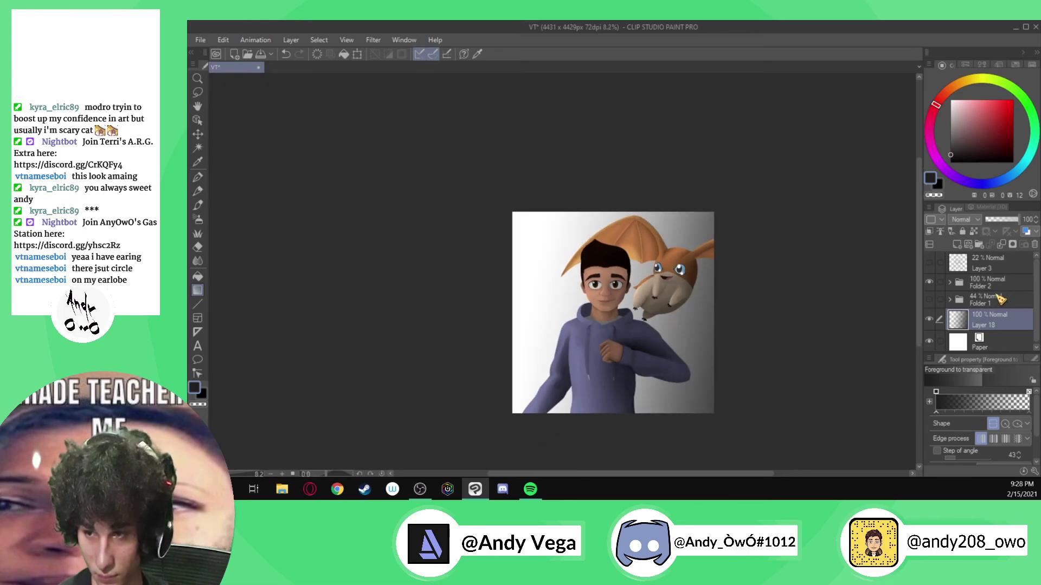
- Move the gradient layer to the right so the shading covers only the background's right part, and save the file
{"action": "left_click", "coordinate": [197, 134]}
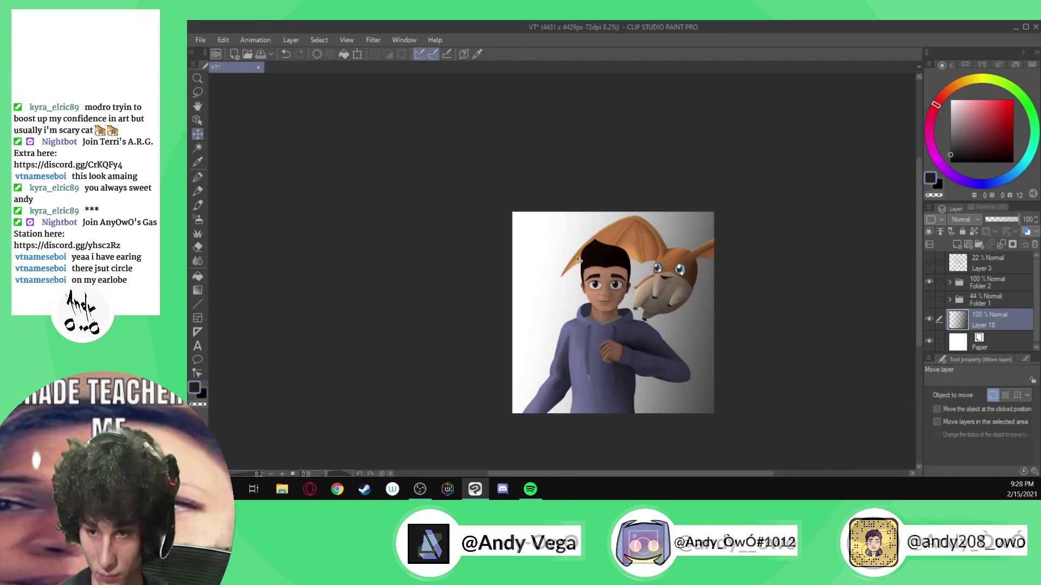
{"action": "left_click_drag", "start_coordinate": [576, 260], "coordinate": [578, 259]}
{"action": "key", "text": "ctrl+z"}
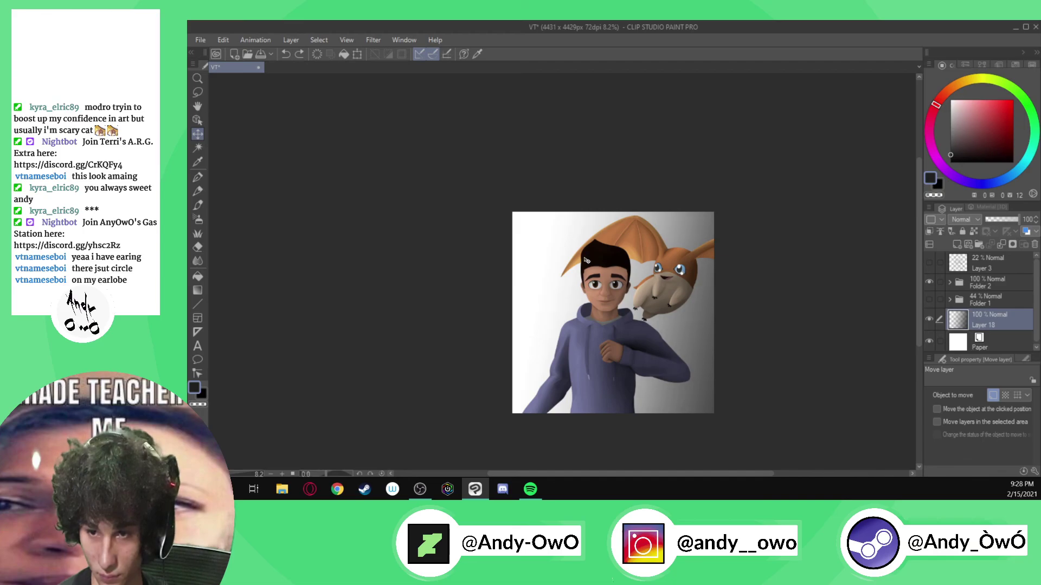
{"action": "left_click_drag", "start_coordinate": [589, 261], "coordinate": [630, 266]}
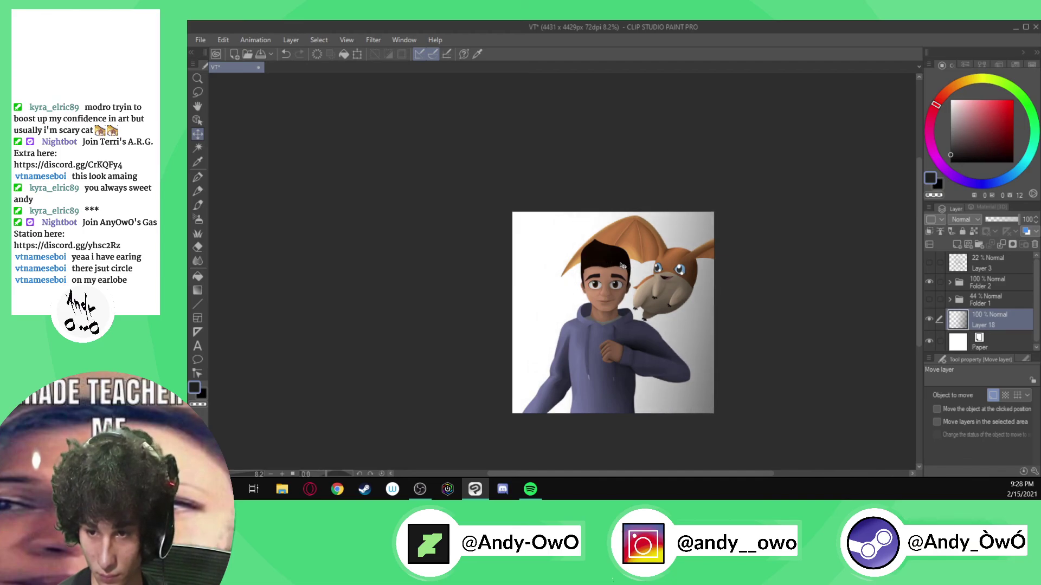
{"action": "scroll", "coordinate": [631, 303], "scroll_direction": "down", "scroll_amount": 1}
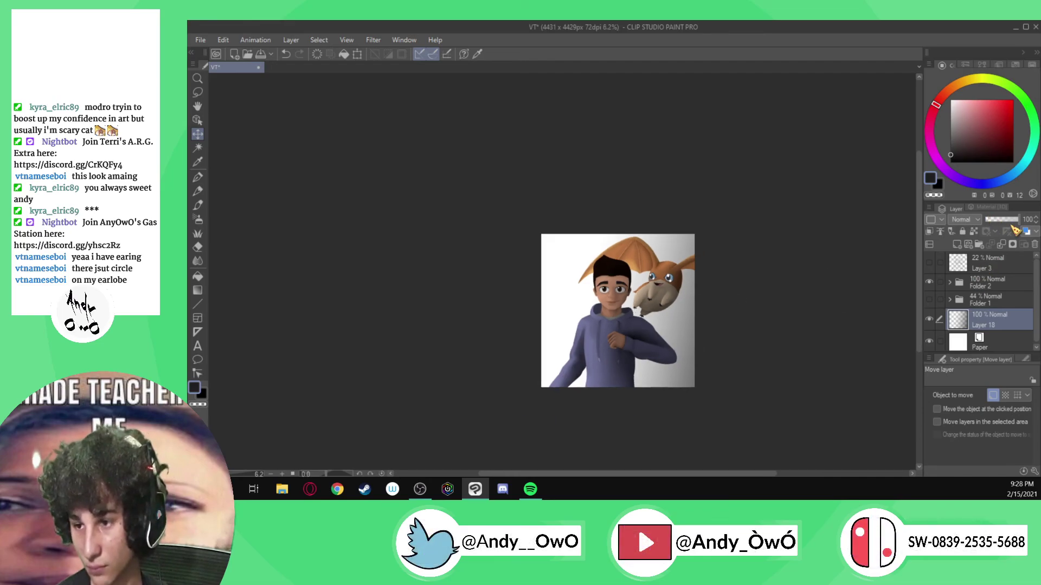
{"action": "scroll", "coordinate": [636, 310], "scroll_direction": "down", "scroll_amount": 1}
{"action": "scroll", "coordinate": [650, 346], "scroll_direction": "up", "scroll_amount": 4}
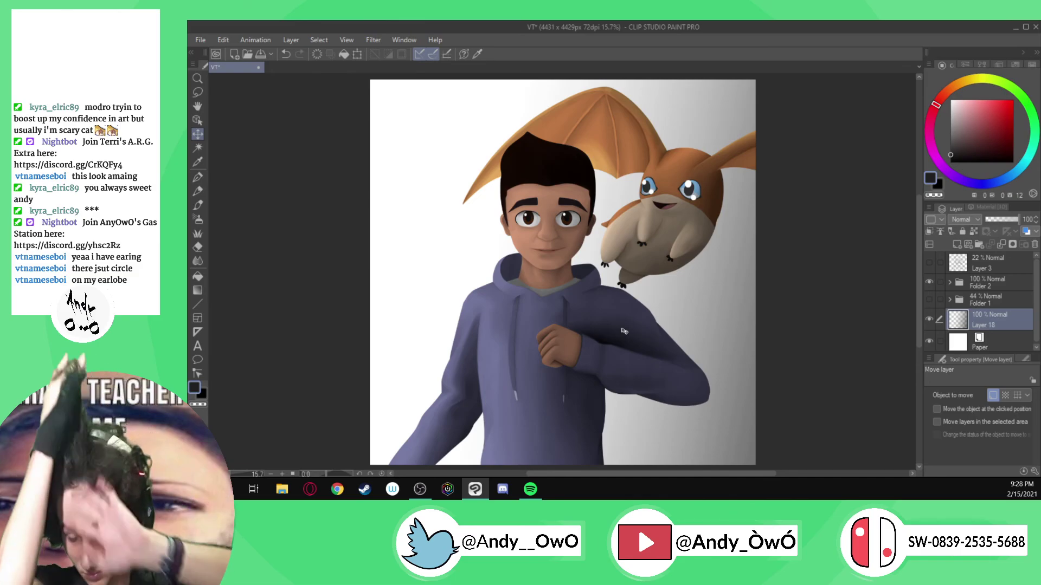
{"action": "left_click", "coordinate": [263, 54]}
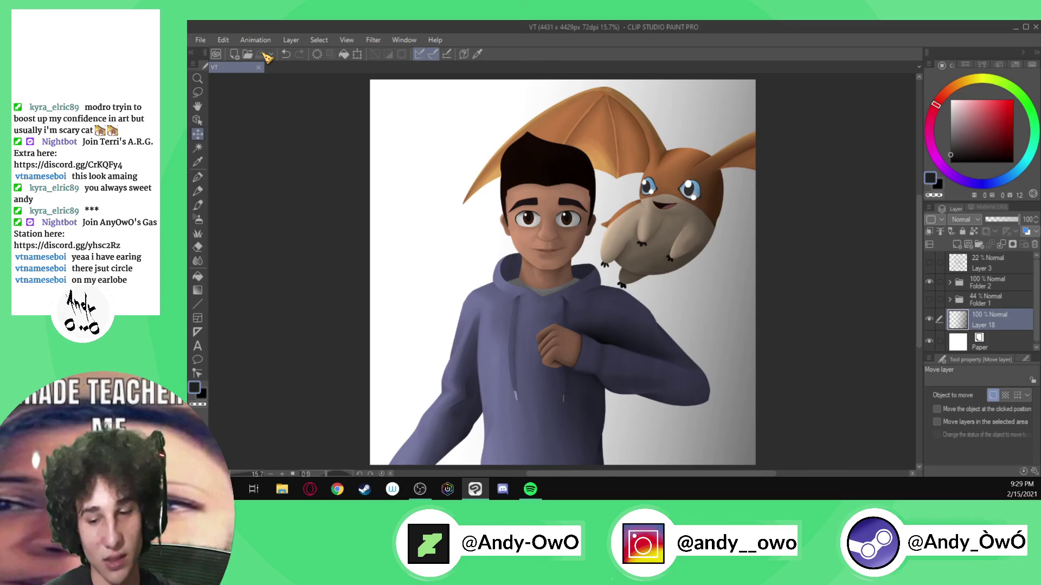
- Examine Patamon's face and the full picture against the gradient, and look through the layers in Folder 2 and the VT folder
{"action": "scroll", "coordinate": [697, 171], "scroll_direction": "up", "scroll_amount": 6}
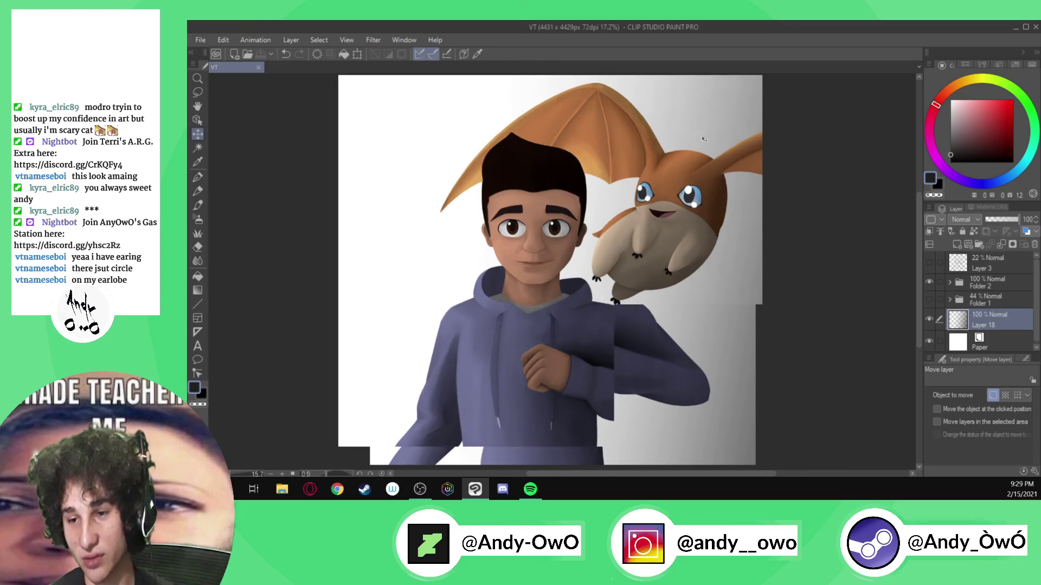
{"action": "scroll", "coordinate": [698, 170], "scroll_direction": "up", "scroll_amount": 1}
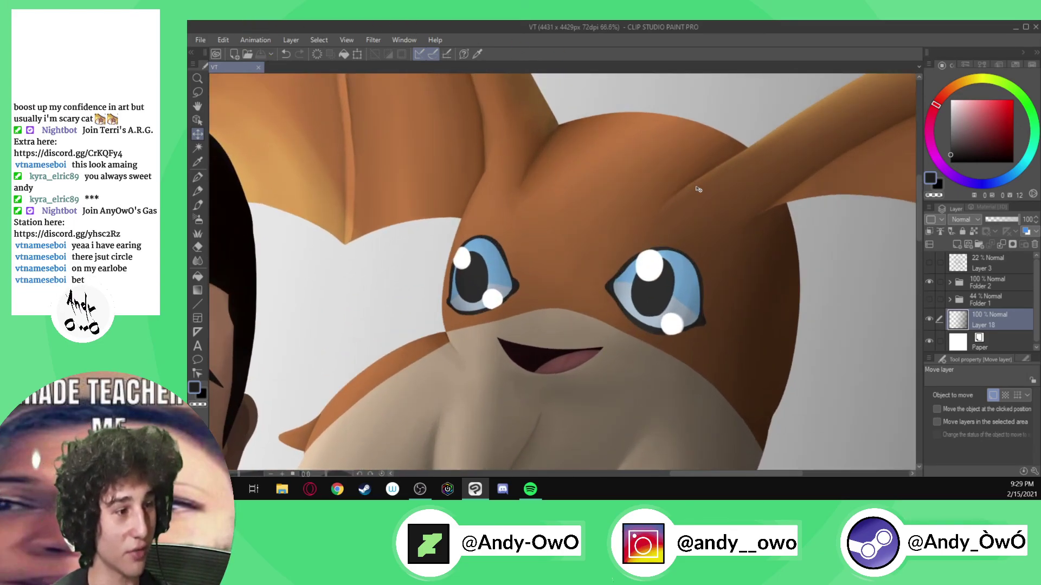
{"action": "scroll", "coordinate": [699, 185], "scroll_direction": "down", "scroll_amount": 5}
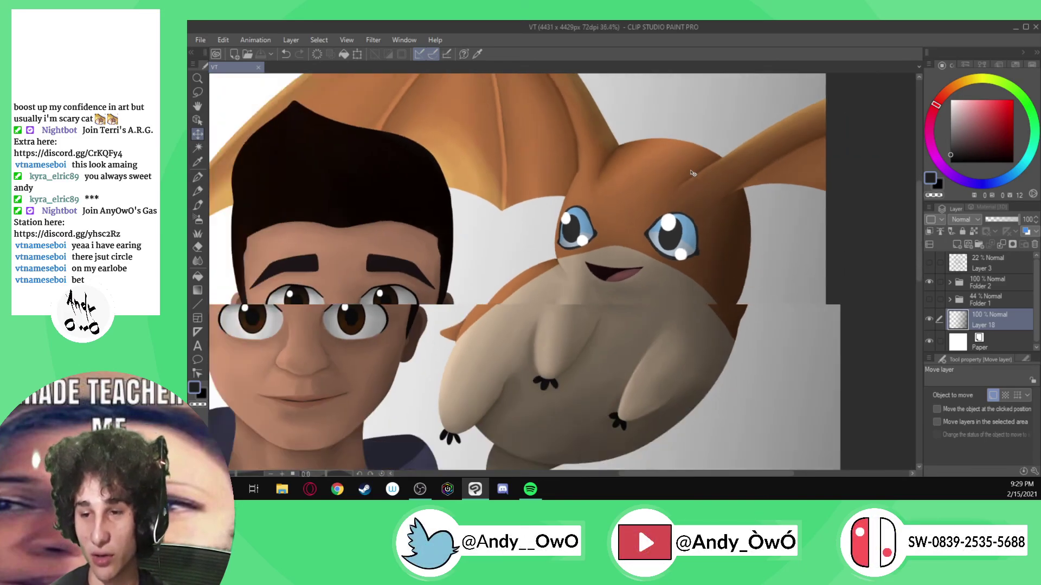
{"action": "scroll", "coordinate": [703, 176], "scroll_direction": "down", "scroll_amount": 2}
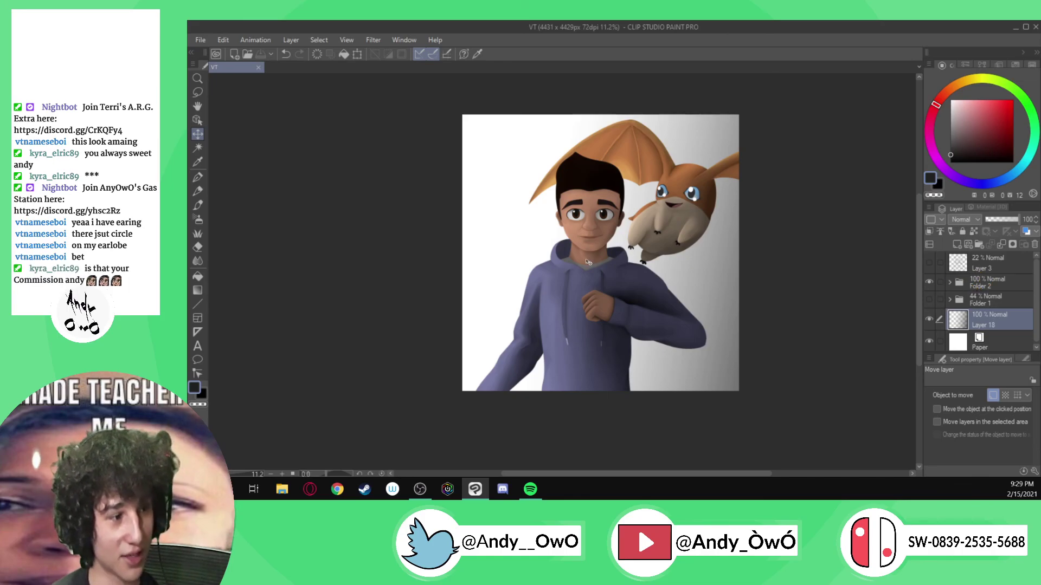
{"action": "left_click", "coordinate": [949, 282]}
{"action": "left_click", "coordinate": [960, 321]}
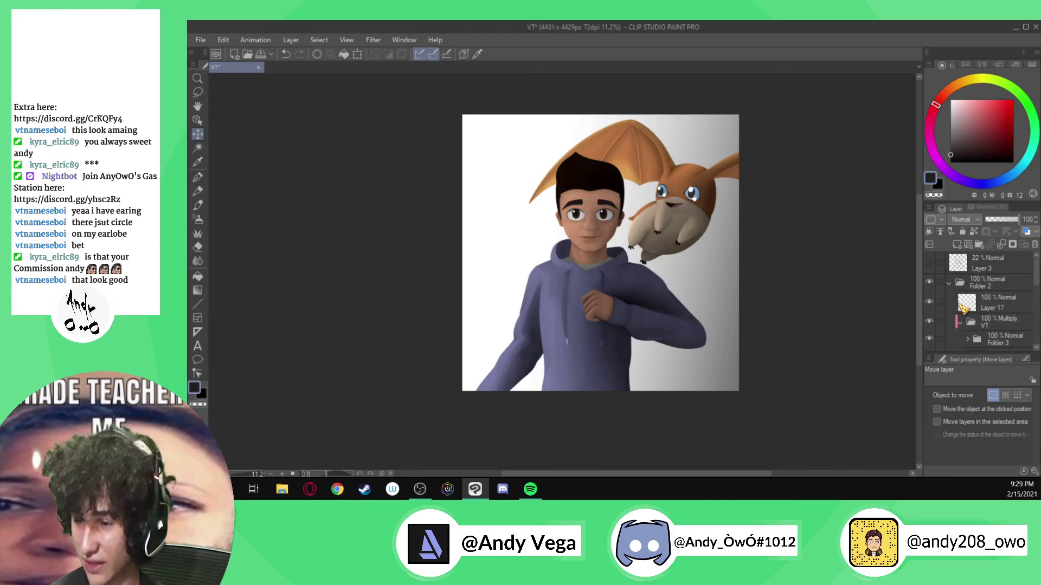
{"action": "scroll", "coordinate": [963, 307], "scroll_direction": "down", "scroll_amount": 2}
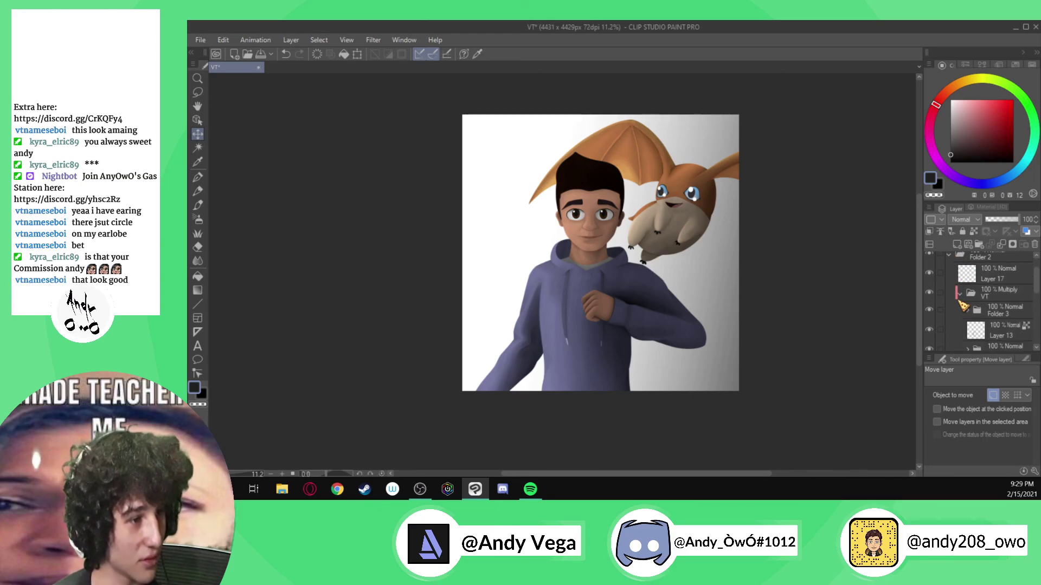
{"action": "left_click", "coordinate": [961, 295]}
{"action": "scroll", "coordinate": [962, 295], "scroll_direction": "up", "scroll_amount": 1}
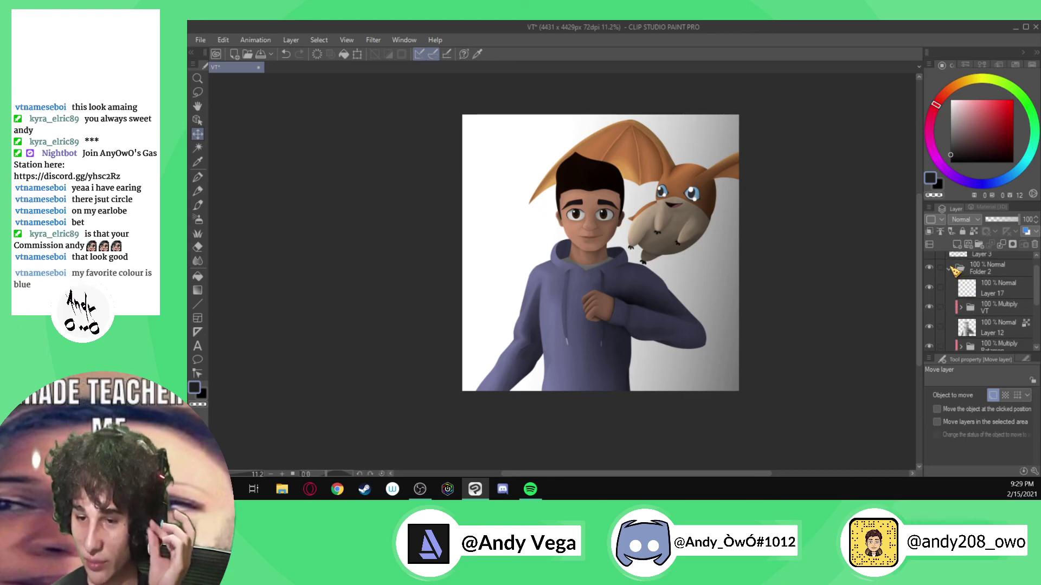
{"action": "left_click", "coordinate": [952, 268]}
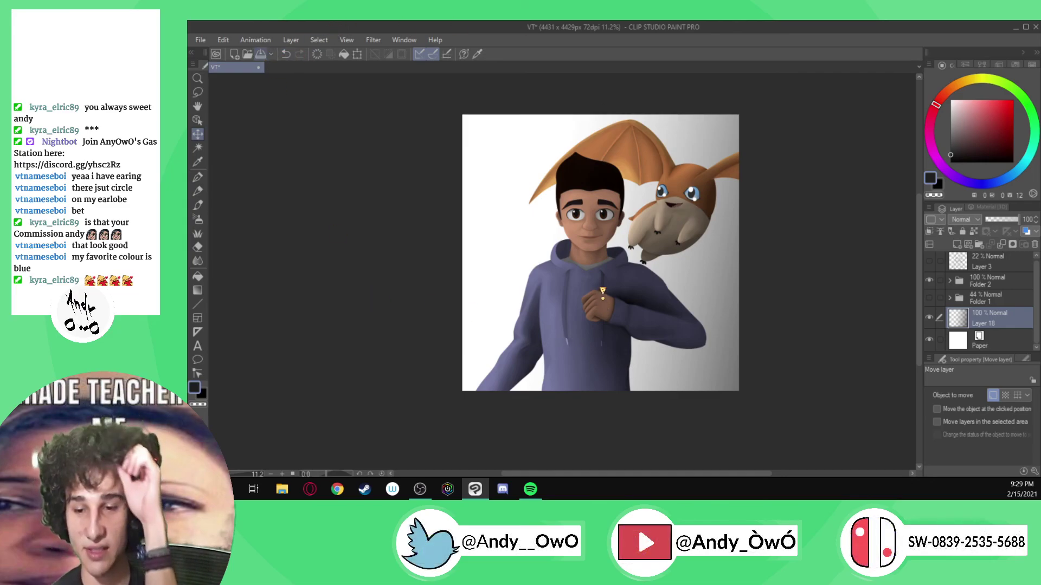
- Inspect the boy's face and hoodie, Patamon's eyes and body, and the overall composition against the grey gradient background
{"action": "scroll", "coordinate": [668, 150], "scroll_direction": "up", "scroll_amount": 5}
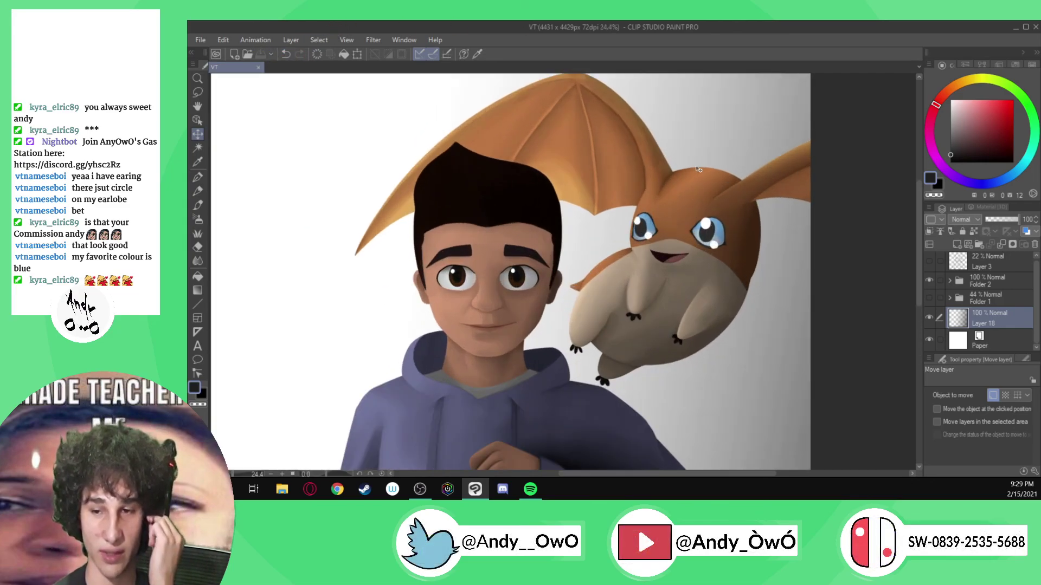
{"action": "scroll", "coordinate": [649, 190], "scroll_direction": "down", "scroll_amount": 6}
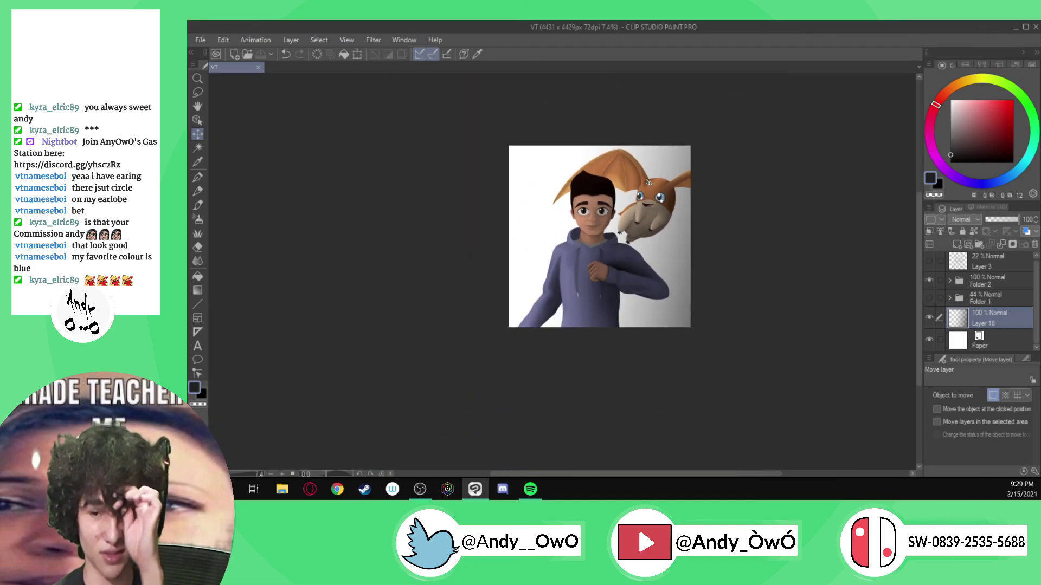
{"action": "scroll", "coordinate": [622, 204], "scroll_direction": "up", "scroll_amount": 2}
{"action": "scroll", "coordinate": [622, 204], "scroll_direction": "down", "scroll_amount": 1}
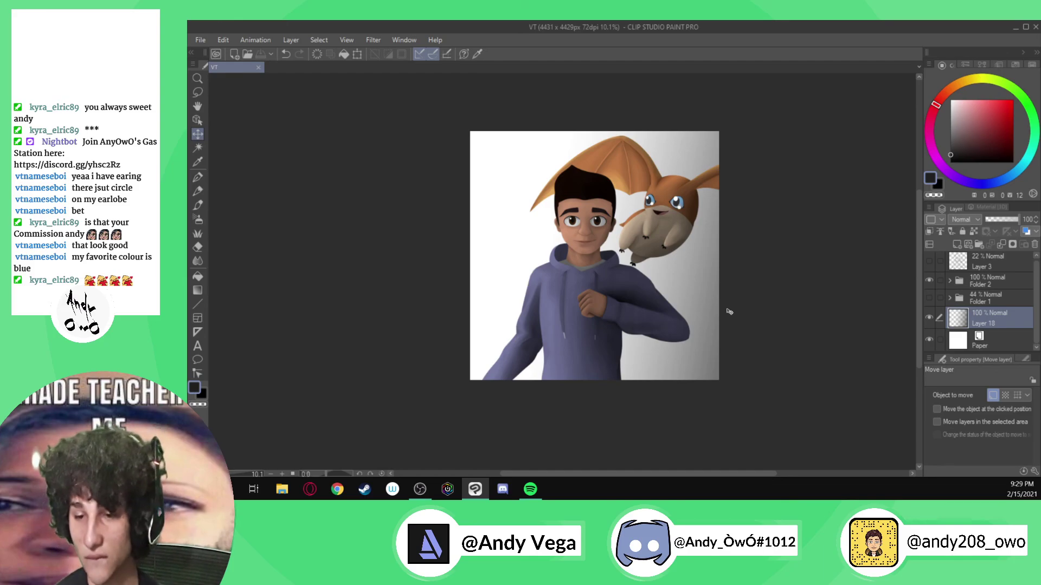
{"action": "scroll", "coordinate": [628, 260], "scroll_direction": "up", "scroll_amount": 3}
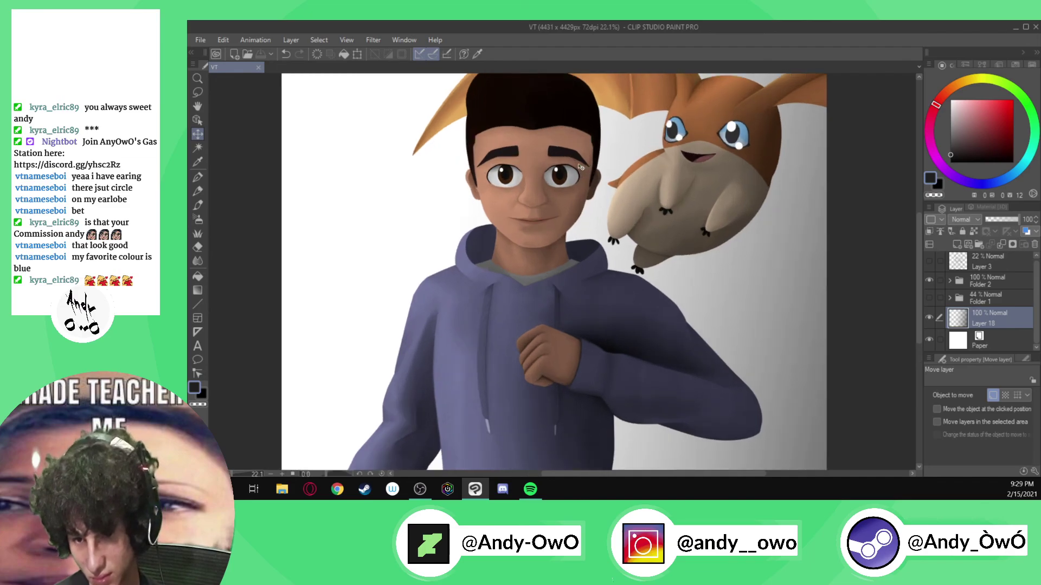
{"action": "scroll", "coordinate": [580, 167], "scroll_direction": "up", "scroll_amount": 2}
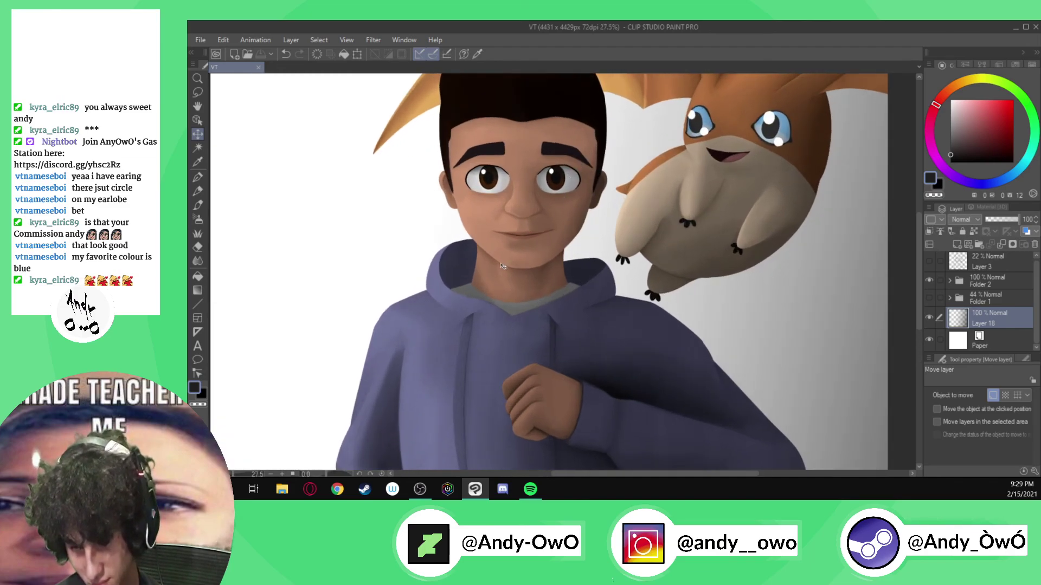
{"action": "scroll", "coordinate": [504, 264], "scroll_direction": "down", "scroll_amount": 2}
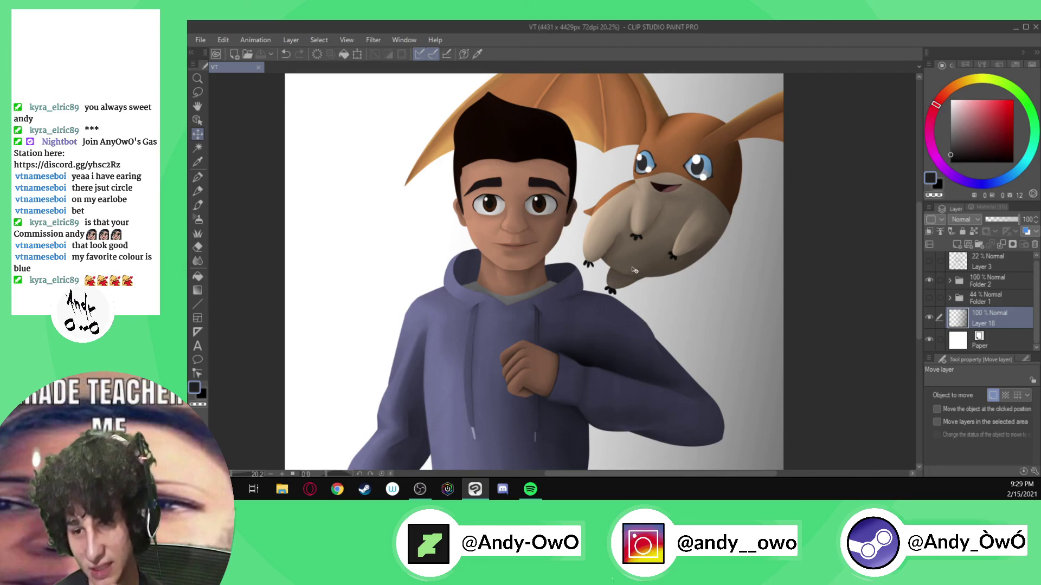
{"action": "scroll", "coordinate": [677, 215], "scroll_direction": "down", "scroll_amount": 2}
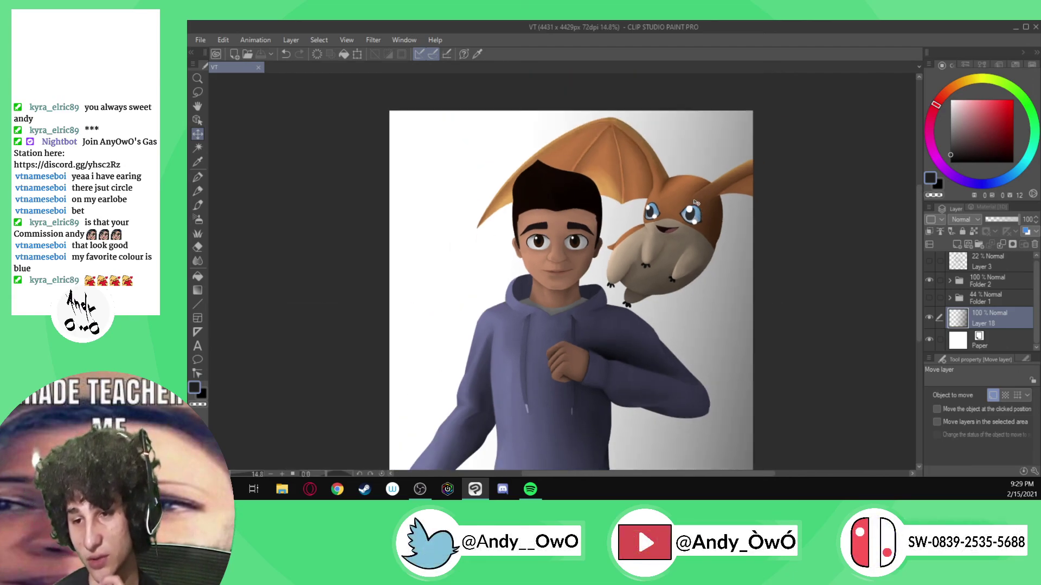
{"action": "scroll", "coordinate": [697, 203], "scroll_direction": "up", "scroll_amount": 8}
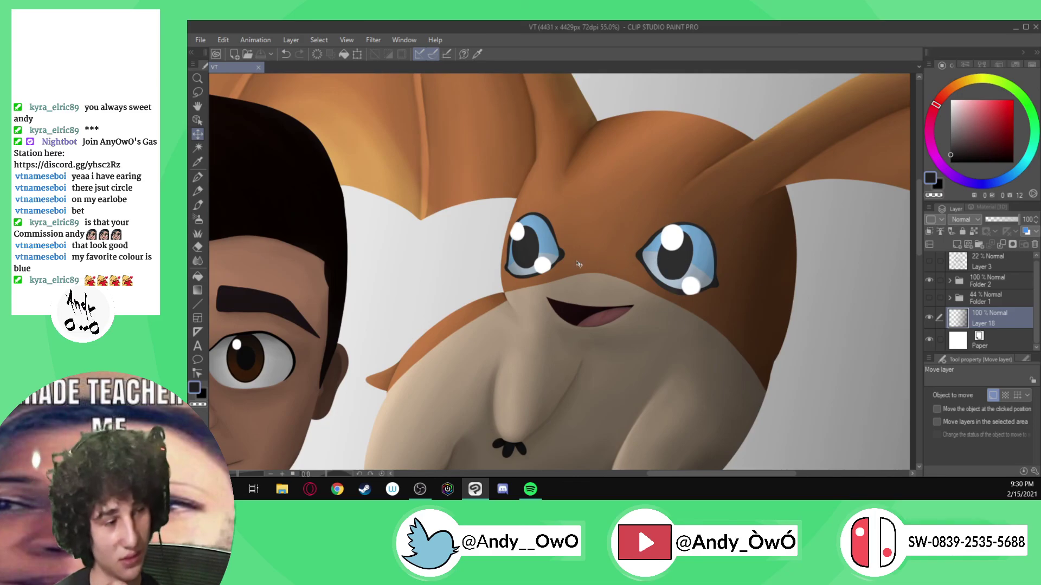
{"action": "scroll", "coordinate": [580, 264], "scroll_direction": "down", "scroll_amount": 5}
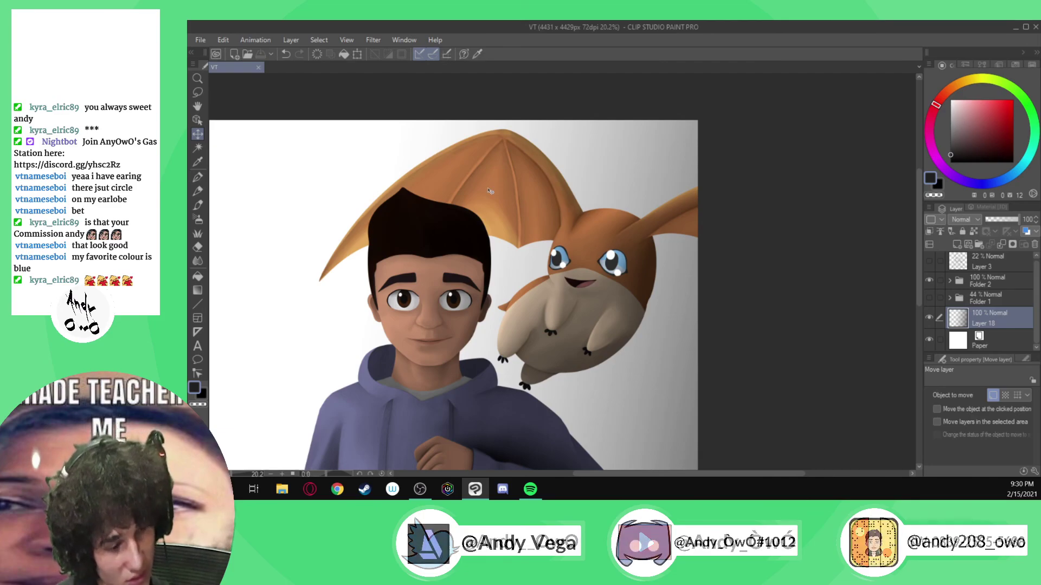
{"action": "scroll", "coordinate": [490, 191], "scroll_direction": "down", "scroll_amount": 1}
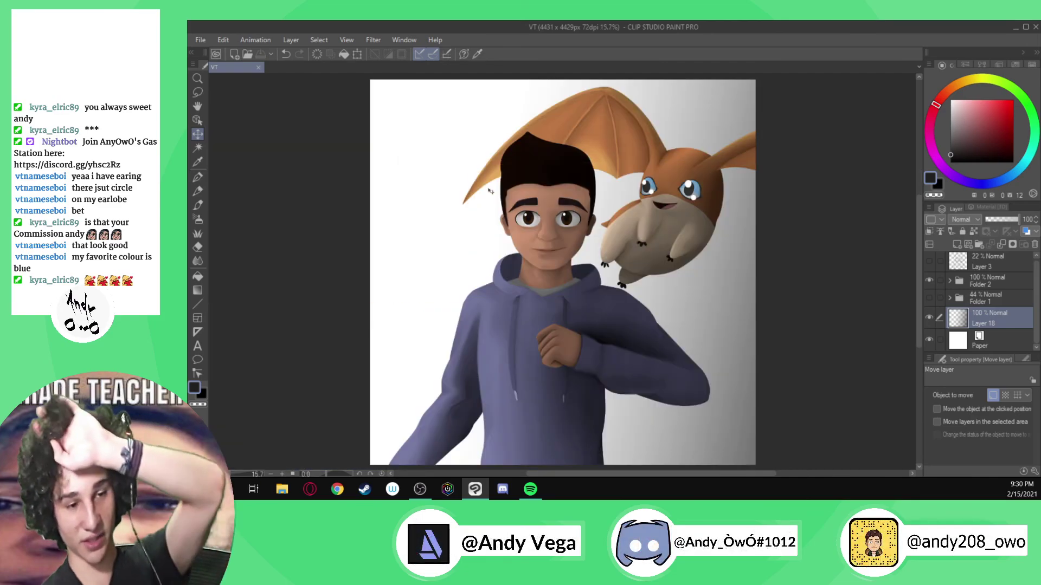